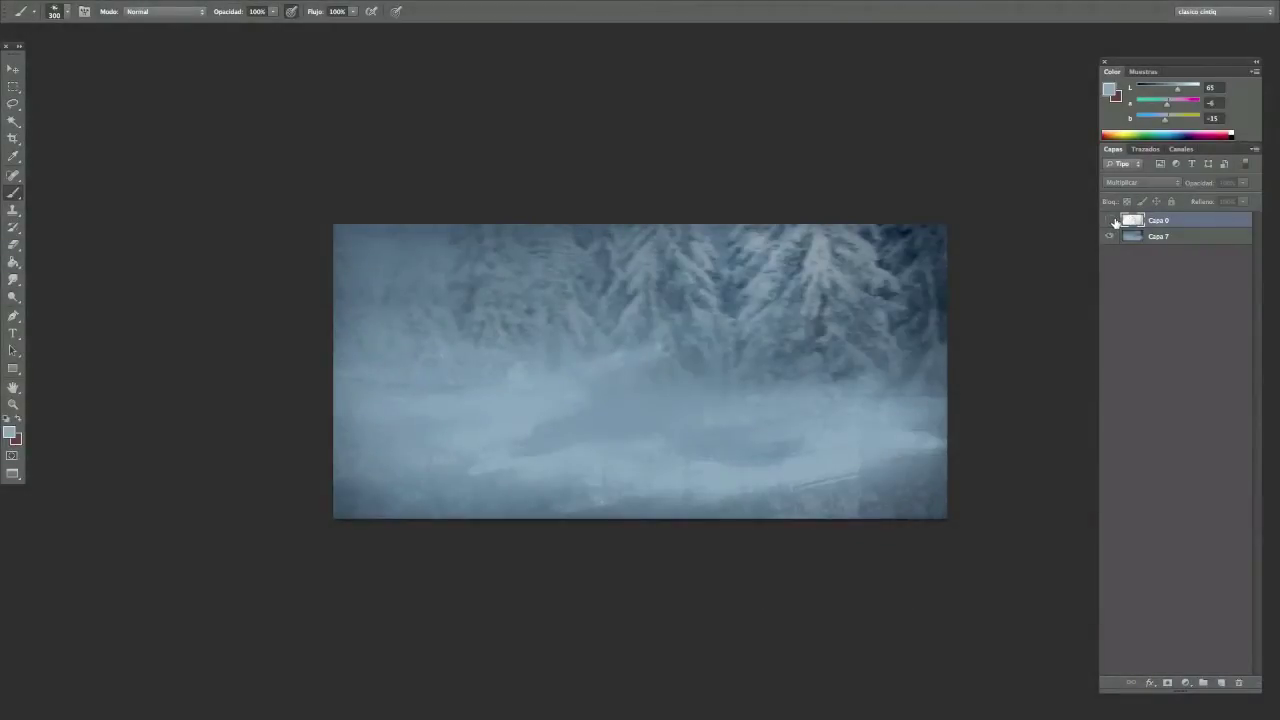
Sample dark blues from the snow scene and add a new layer with a large test stroke.
left_click(1112, 220)
left_click(1112, 220)
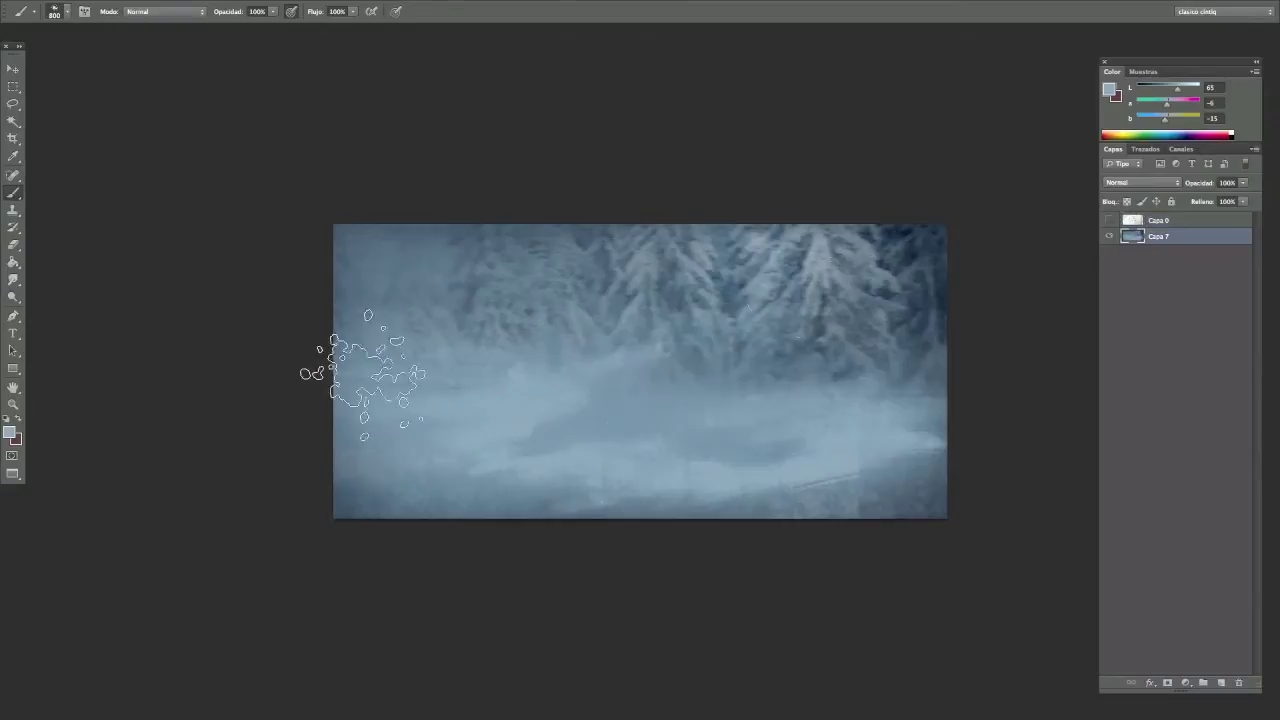
left_click(824, 384, "alt")
left_click(1222, 683)
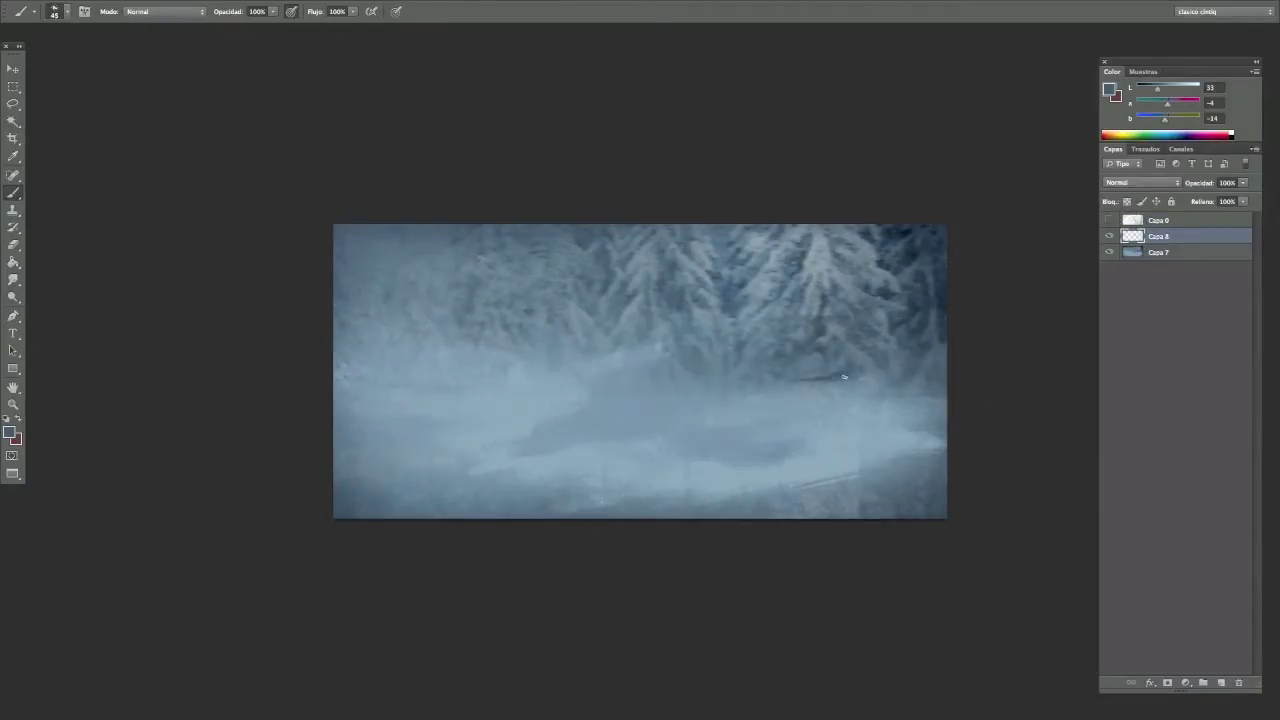
left_click(910, 381, "alt")
mouse_move(947, 372)
left_mouse_down()
mouse_move(766, 366)
mouse_move(931, 357)
mouse_move(831, 354)
left_mouse_up()
Set the new layer's blend mode to Multiplicar and switch to a smaller eraser.
left_click(1135, 183)
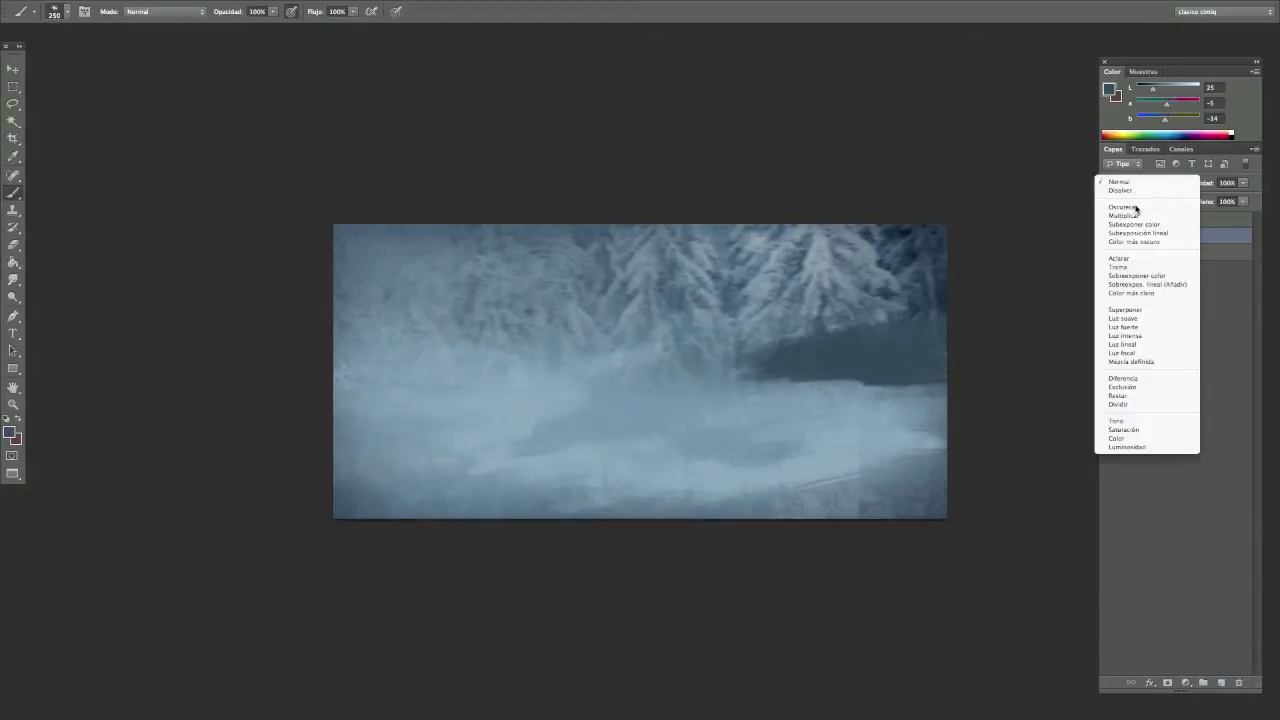
left_click(1123, 215)
key("e")
key("bracketleft")
key("bracketleft")
key("bracketleft")
Toggle the sketch layer to check the new layer, then paint the figure's first dark red strokes.
left_click(1108, 252)
left_click(1108, 220)
left_click(1108, 252)
left_click(1108, 220)
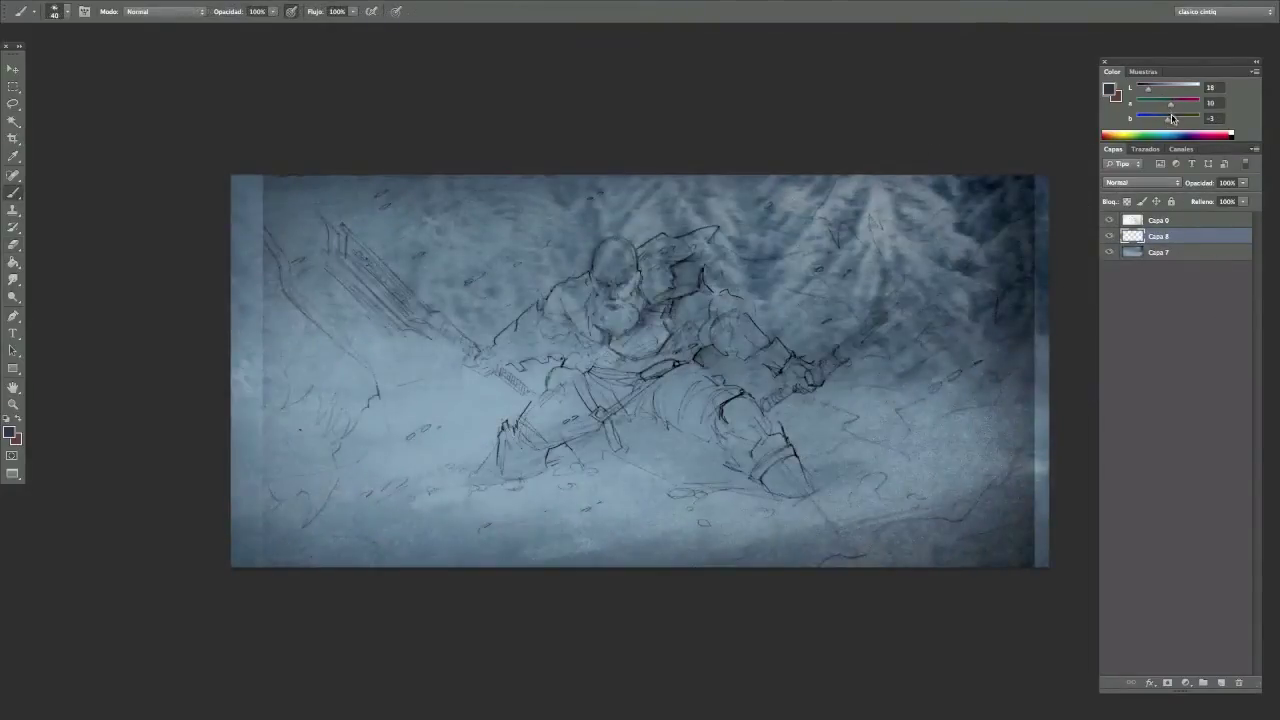
mouse_move(530, 445)
left_mouse_down()
mouse_move(595, 388)
mouse_move(525, 445)
left_mouse_up()
Confirm a dark red colour and block in the viking's lower body down to the foot.
left_click(1109, 90)
left_click(1100, 257)
mouse_move(610, 400)
left_mouse_down()
mouse_move(531, 450)
mouse_move(595, 380)
left_mouse_up()
key("bracketright")
mouse_move(515, 445)
left_mouse_down()
mouse_move(596, 362)
mouse_move(640, 362)
mouse_move(597, 387)
left_mouse_up()
left_click_drag(513, 434, 508, 480)
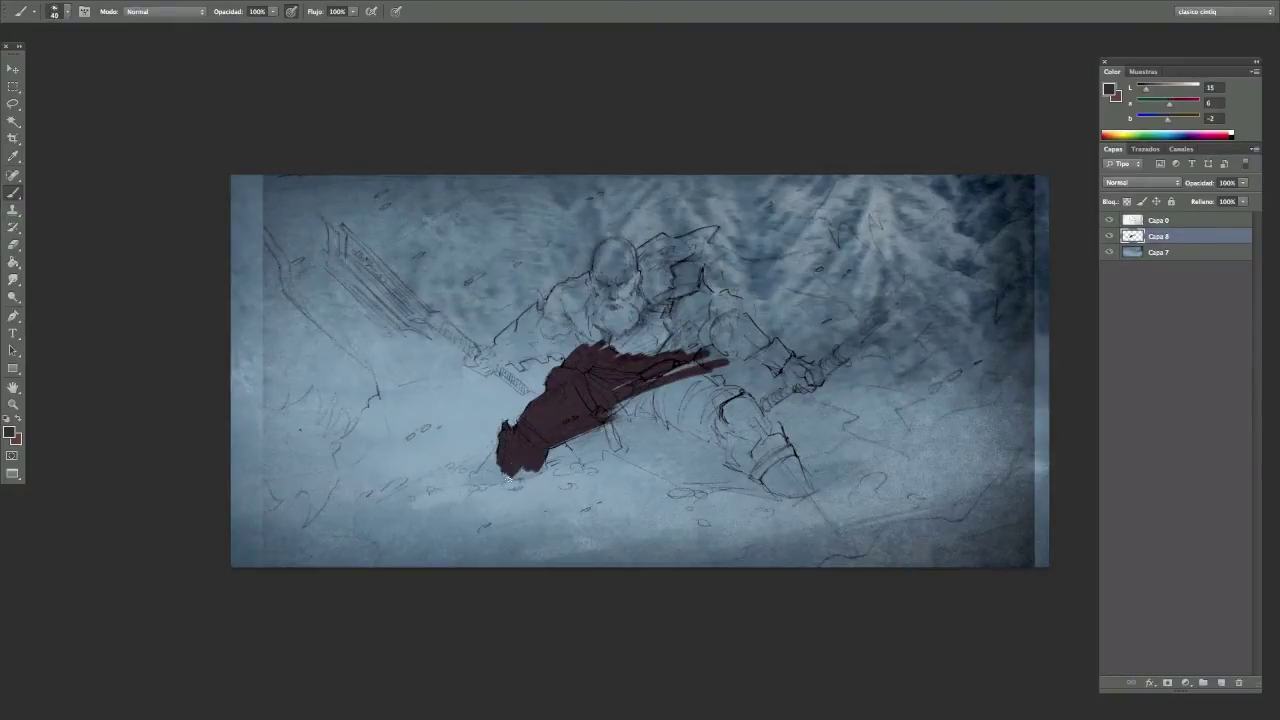
mouse_move(664, 398)
left_mouse_down()
mouse_move(560, 450)
mouse_move(664, 400)
mouse_move(665, 420)
mouse_move(760, 410)
left_mouse_up()
Paint the dark red silhouette over the torso, upper body and head with a larger brush.
key("e")
key("b")
key("bracketright")
key("bracketright")
left_click_drag(700, 300, 570, 320)
left_click_drag(650, 280, 520, 345)
mouse_move(598, 291)
left_mouse_down()
mouse_move(530, 335)
mouse_move(612, 243)
mouse_move(690, 282)
left_mouse_up()
key("bracketright")
key("bracketright")
key("bracketright")
Fill both shoulders and arms down to the fists and hands in dark red.
mouse_move(705, 345)
left_mouse_down()
mouse_move(686, 271)
mouse_move(700, 352)
mouse_move(751, 420)
mouse_move(714, 428)
mouse_move(777, 449)
mouse_move(777, 485)
mouse_move(767, 479)
left_mouse_up()
key("bracketleft")
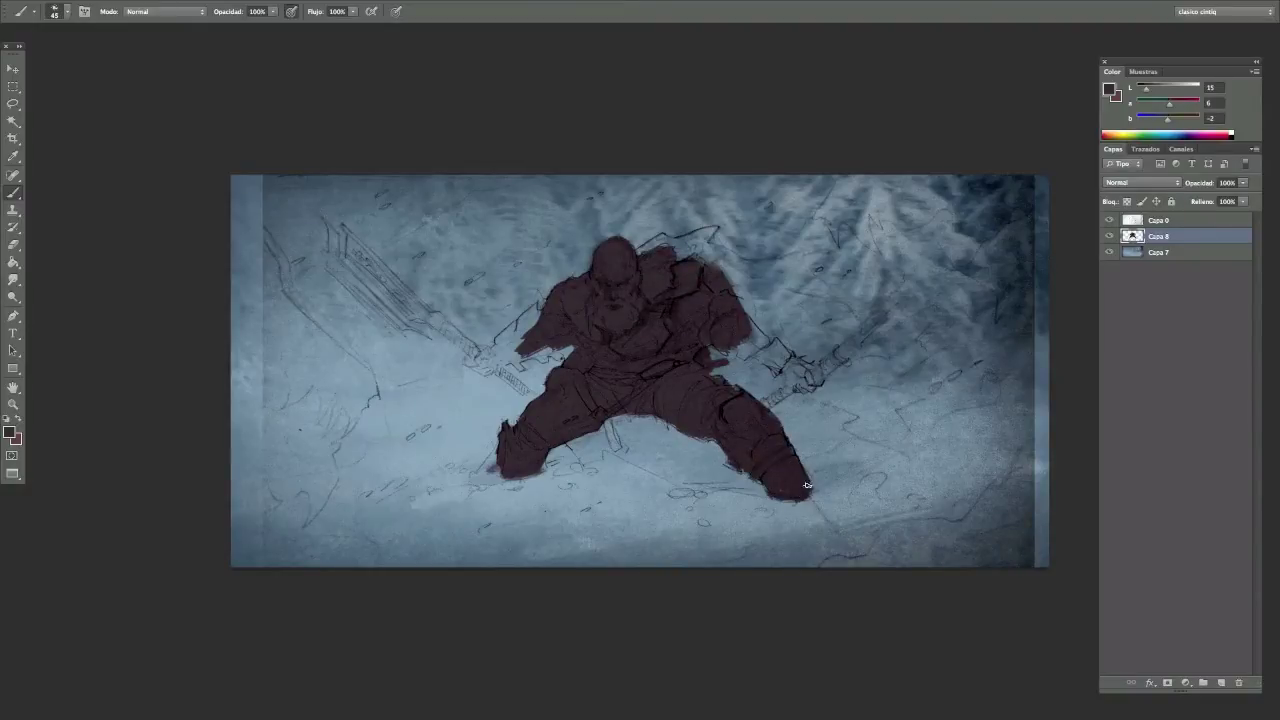
mouse_move(717, 346)
left_mouse_down()
mouse_move(762, 345)
mouse_move(800, 387)
left_mouse_up()
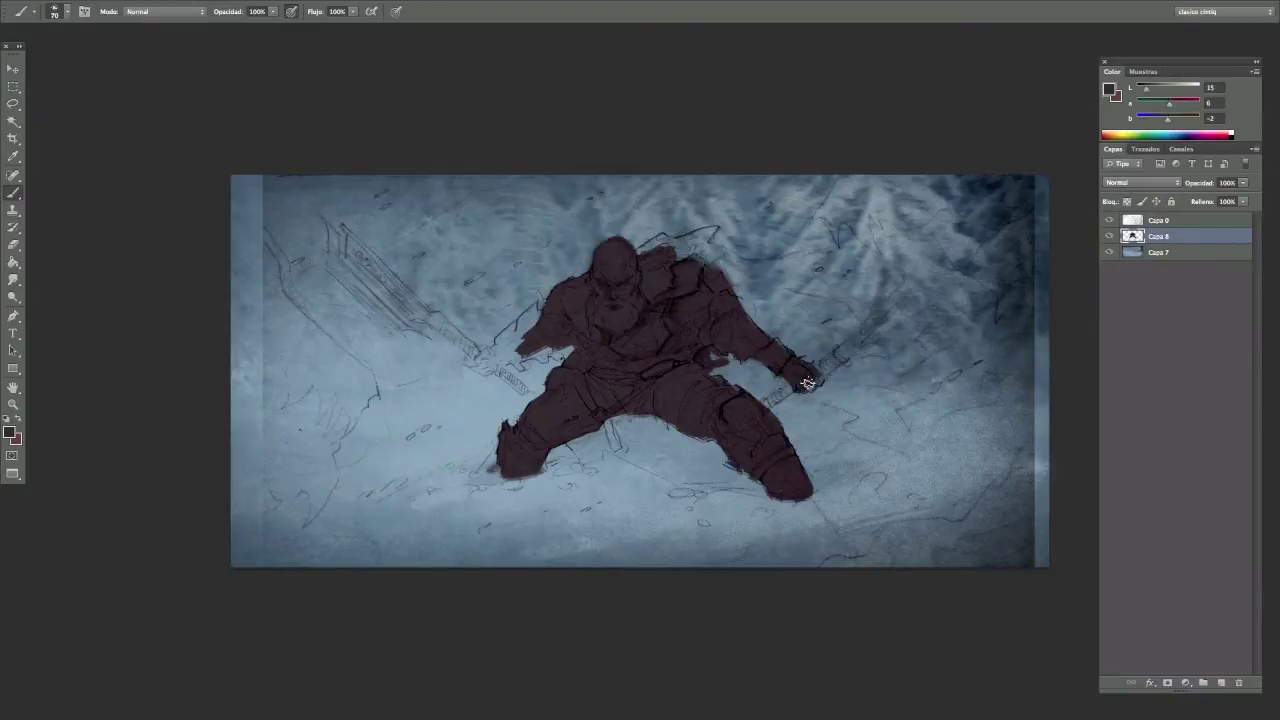
left_click_drag(631, 299, 549, 316)
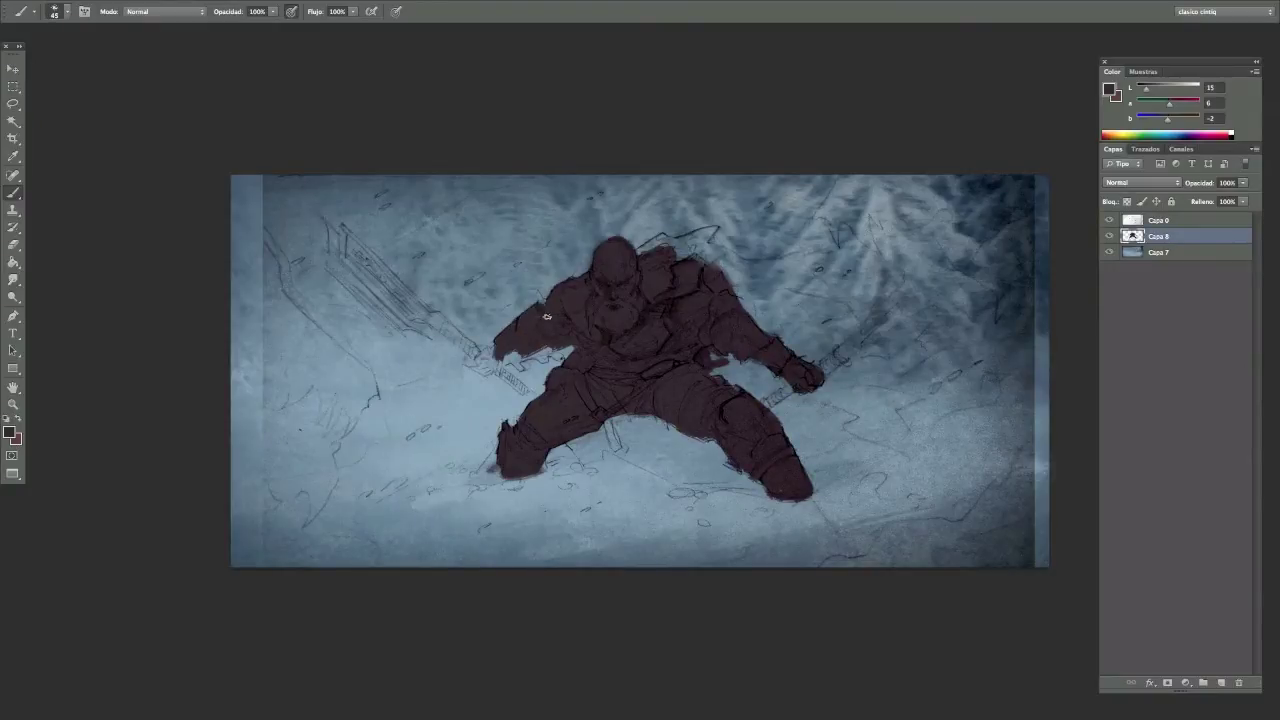
mouse_move(476, 350)
left_mouse_down()
mouse_move(512, 338)
mouse_move(522, 369)
left_mouse_up()
key("bracketright")
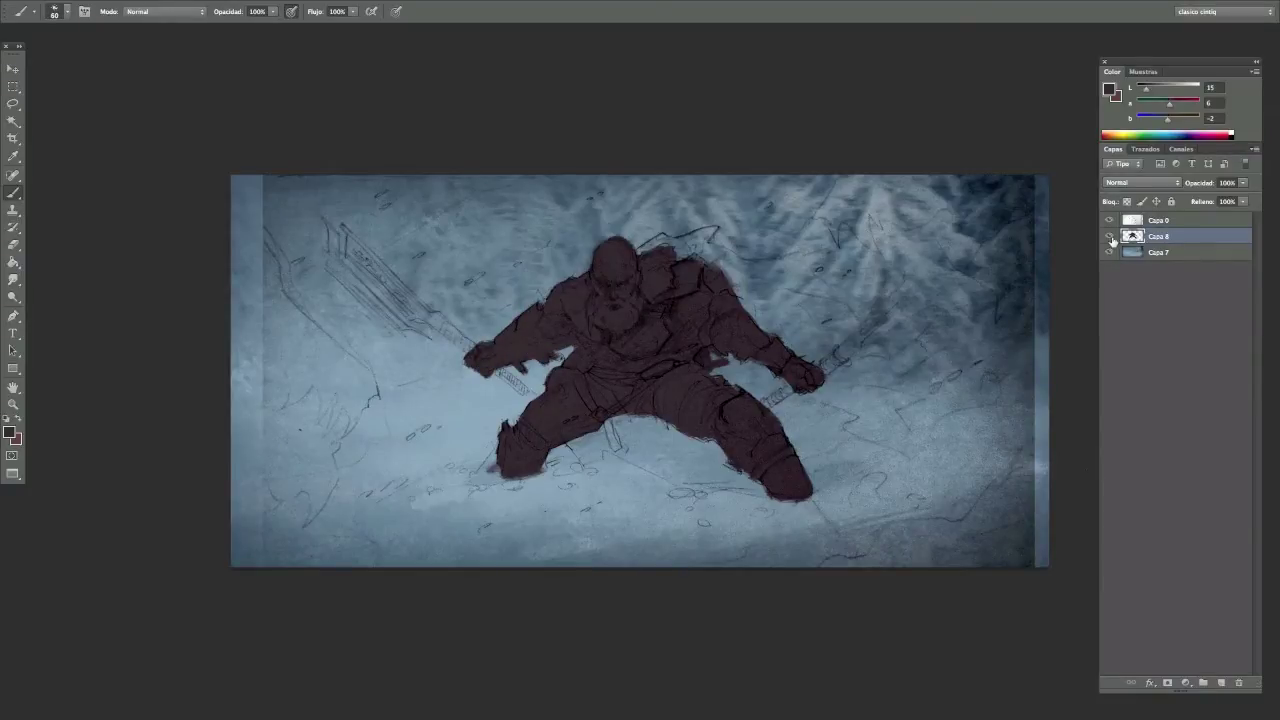
Choose a near-black, dark blue-violet foreground colour in the Color Picker.
key("i")
left_click(1109, 89)
left_click_drag(944, 282, 944, 318)
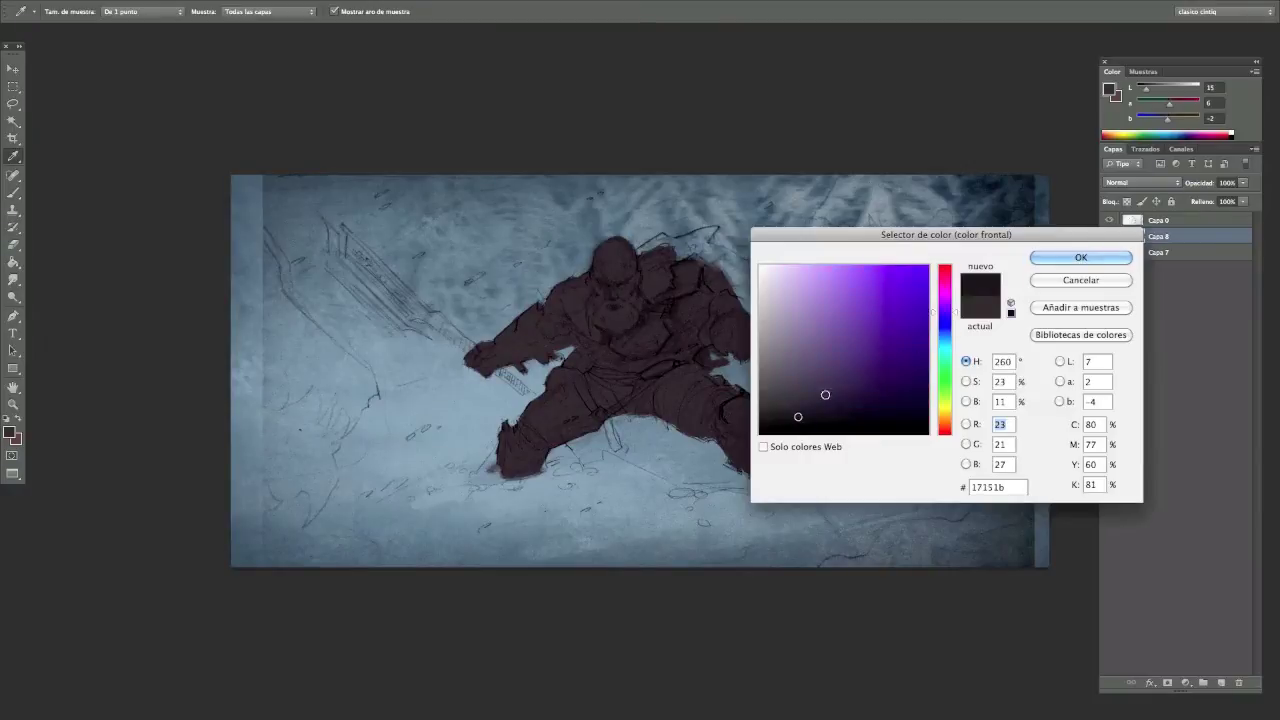
Confirm the near-black colour, add layer Capa 9 and paint a dark rock on the left edge.
key("Return")
left_click(1221, 682)
key("b")
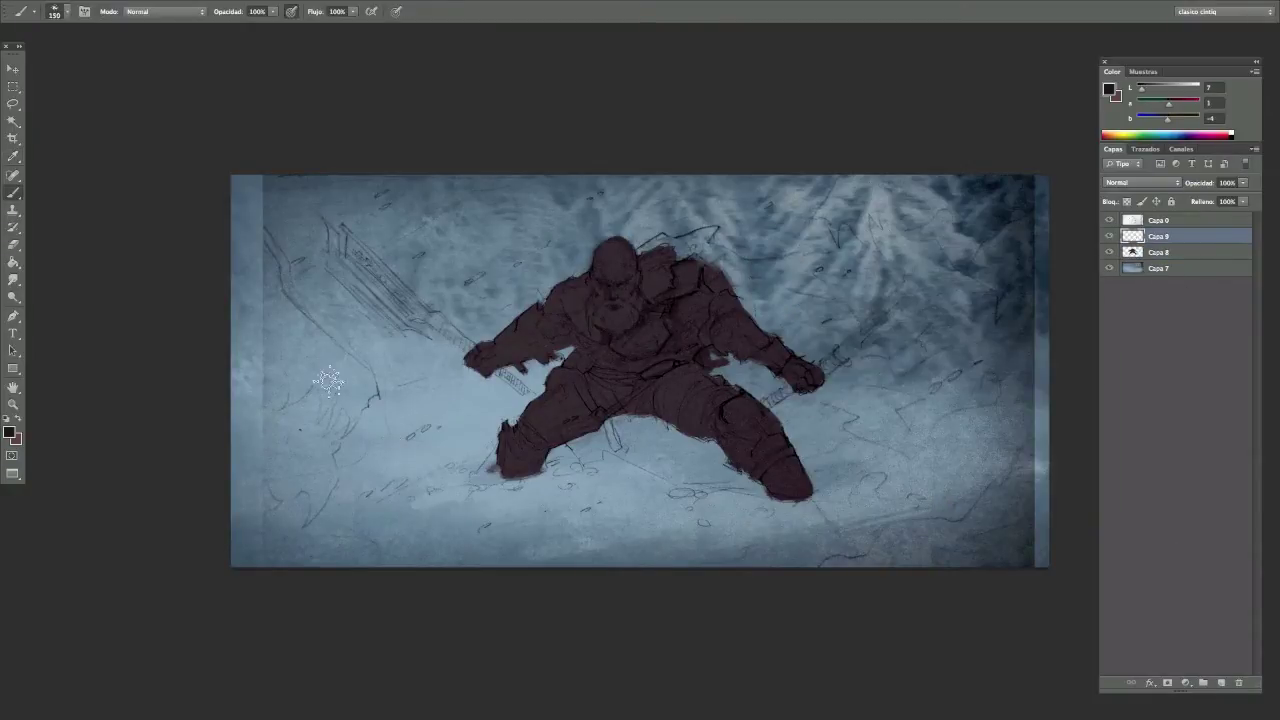
left_click_drag(330, 381, 240, 262)
left_click_drag(278, 330, 234, 220)
mouse_move(330, 376)
left_mouse_down()
mouse_move(232, 290)
mouse_move(329, 386)
mouse_move(240, 220)
mouse_move(316, 480)
left_mouse_up()
Widen the left-edge rock solidly and add dark streaks along the lower left and bottom.
key("bracketright")
mouse_move(316, 419)
left_mouse_down()
mouse_move(240, 380)
mouse_move(294, 434)
left_mouse_up()
key("bracketright")
key("bracketright")
left_click_drag(251, 349, 236, 226)
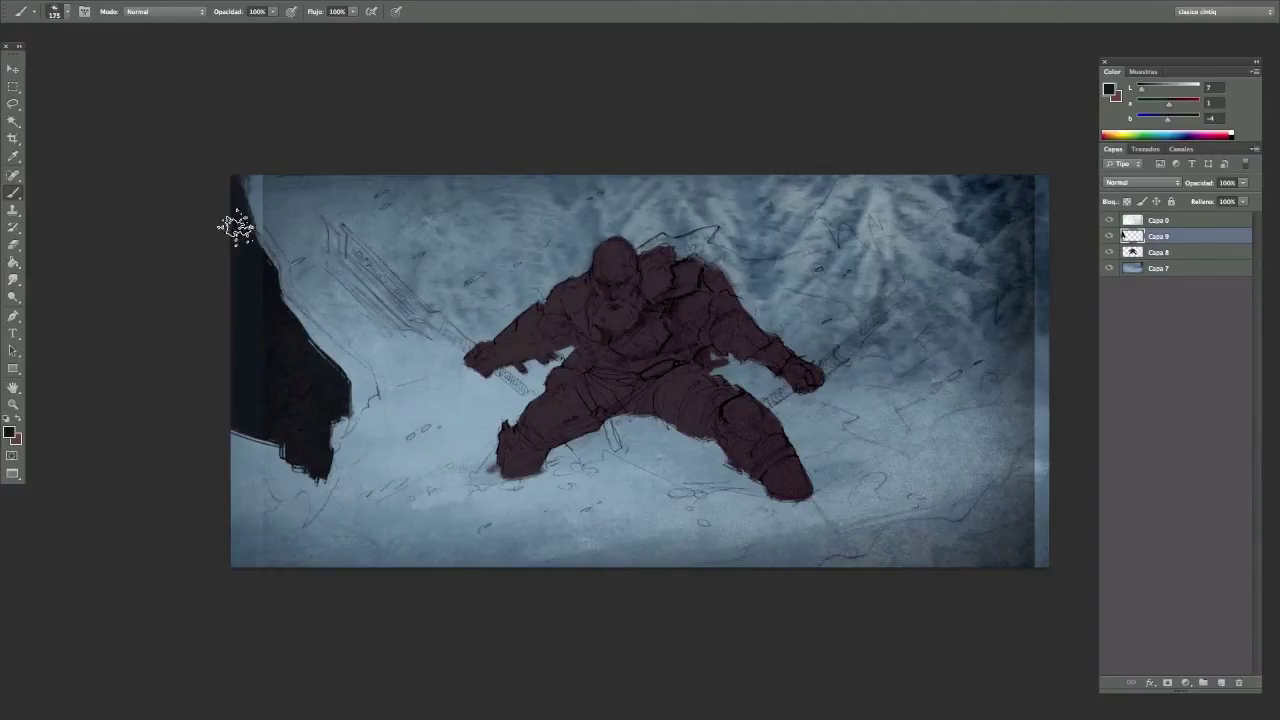
left_click_drag(250, 430, 206, 457)
key("bracketleft")
key("bracketleft")
key("bracketleft")
left_click_drag(222, 535, 356, 555)
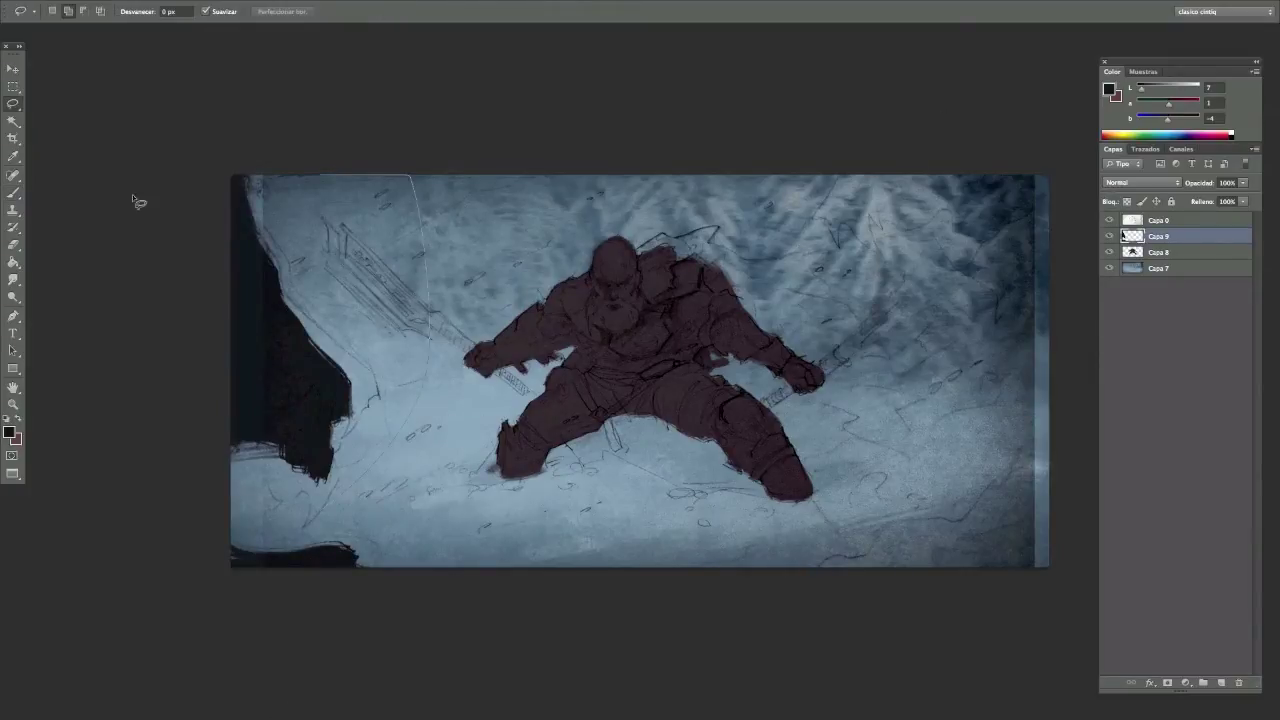
Erase part of the dark shape at the lower-left corner.
key("v")
left_click(346, 350, "ctrl")
key("ctrl+d")
key("e")
left_click_drag(194, 523, 360, 562)
Paint dark rocks at the top right and bottom right, then shift the left shape further left.
key("b")
mouse_move(856, 178)
left_mouse_down()
mouse_move(840, 220)
mouse_move(957, 180)
mouse_move(920, 265)
mouse_move(986, 251)
mouse_move(989, 189)
mouse_move(955, 245)
left_mouse_up()
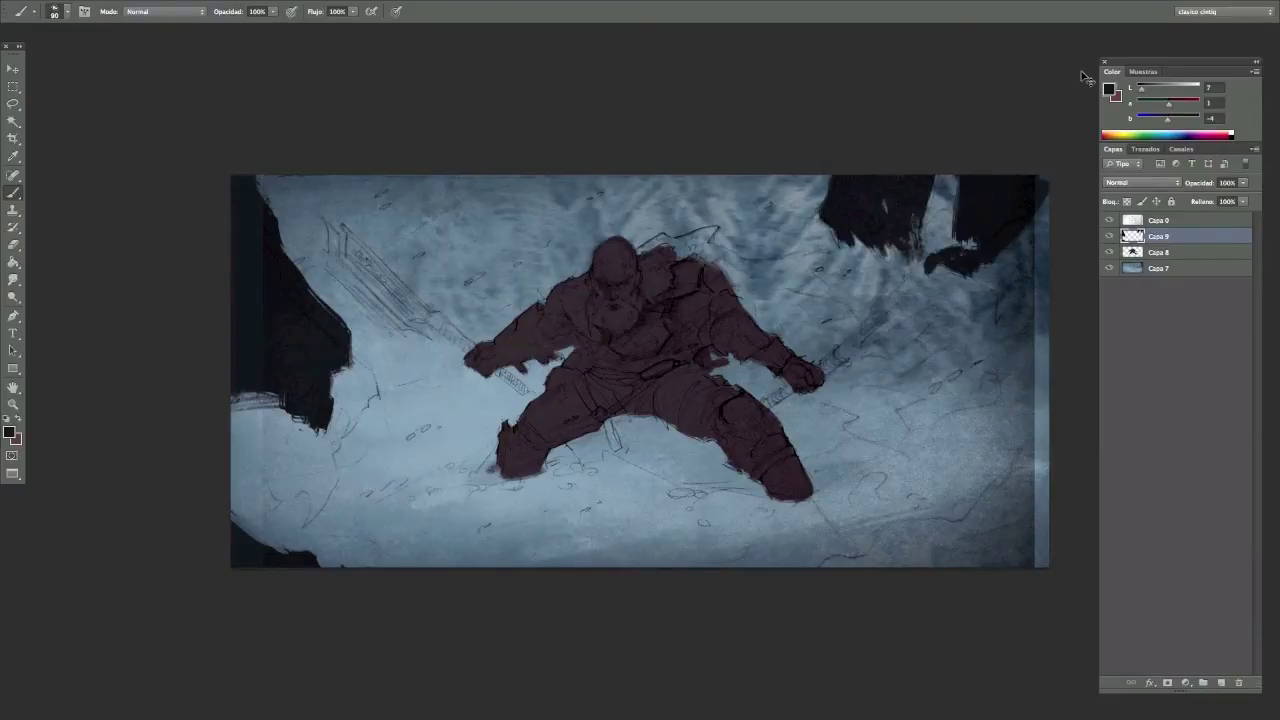
key("ctrl+plus")
mouse_move(845, 272)
left_mouse_down()
mouse_move(929, 349)
mouse_move(985, 240)
left_mouse_up()
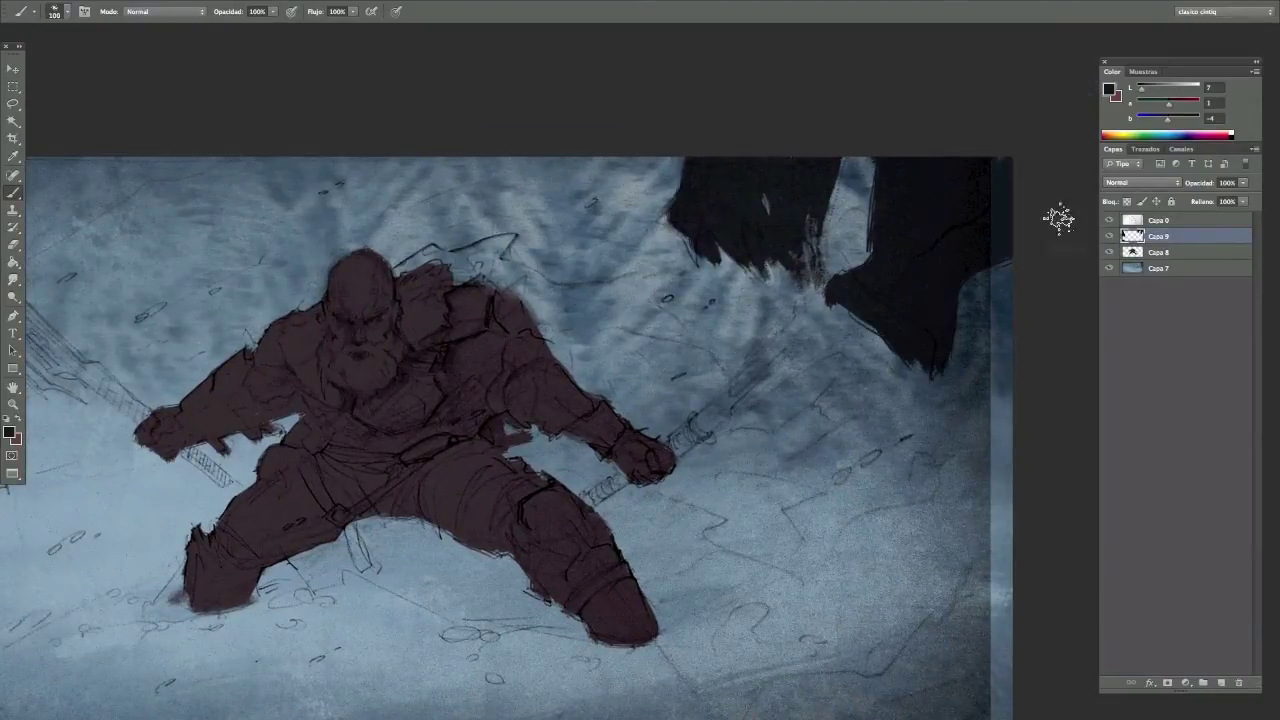
key("ctrl+minus")
mouse_move(683, 626)
left_mouse_down()
mouse_move(846, 543)
mouse_move(797, 617)
mouse_move(869, 640)
mouse_move(1034, 528)
left_mouse_up()
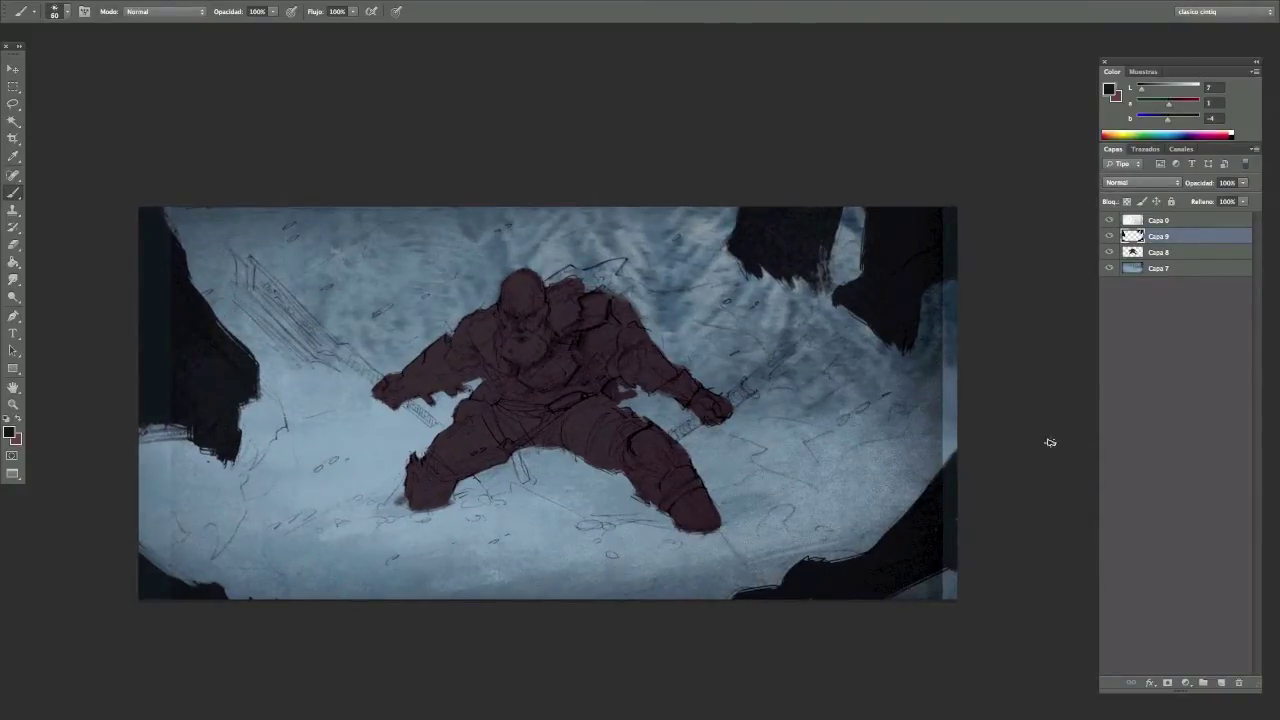
key("v")
left_click_drag(336, 483, 308, 483)
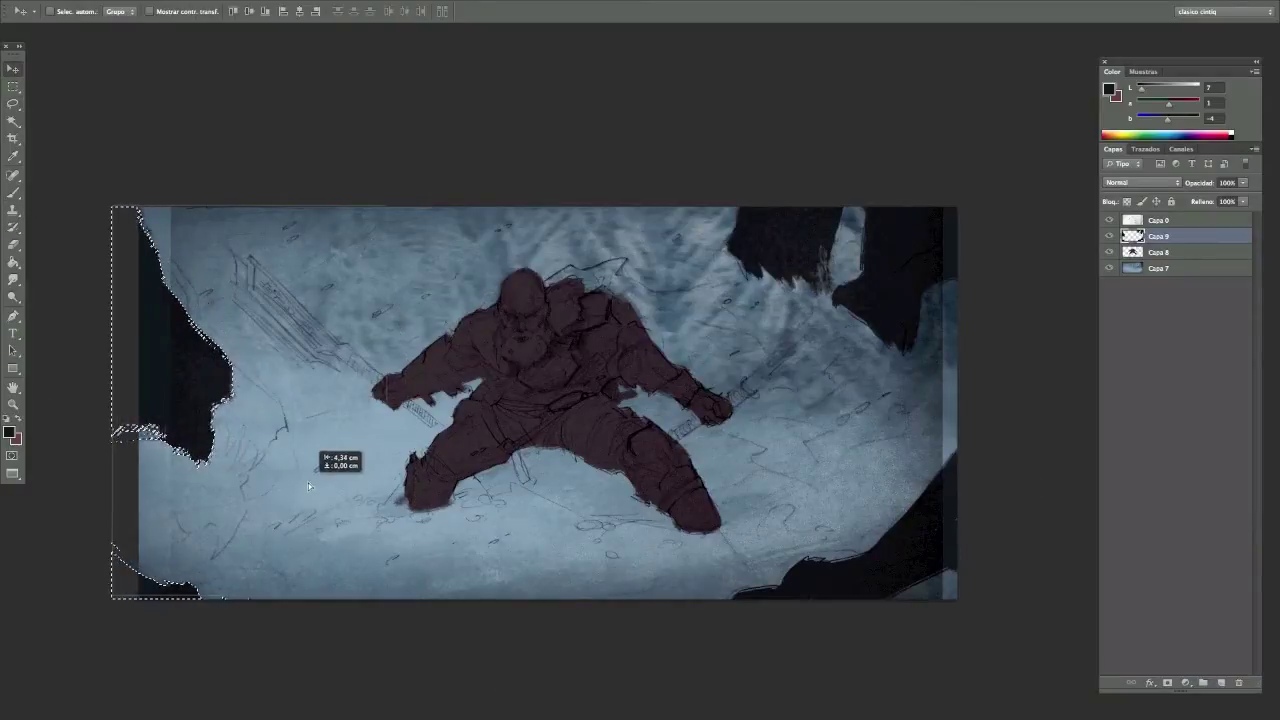
Shift the dark right-edge rock shapes outward toward the canvas edge.
key("ctrl+d")
key("l")
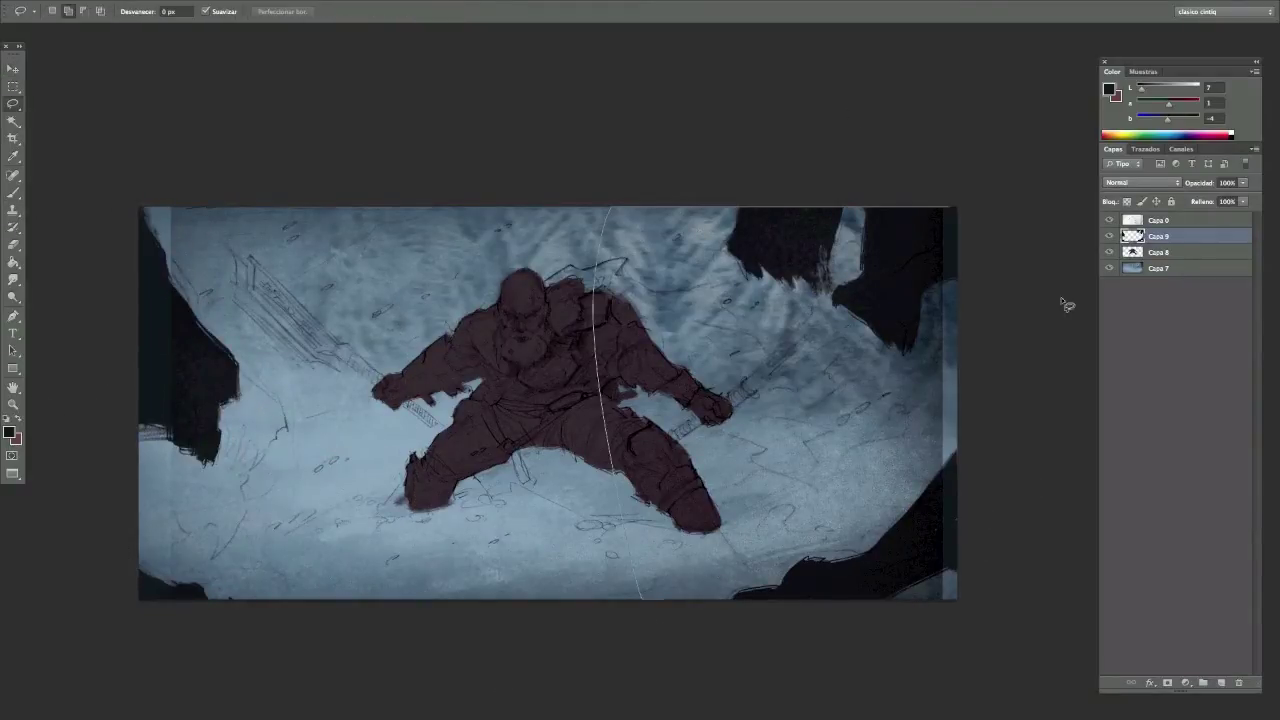
key("v")
left_click_drag(927, 514, 957, 514)
key("ctrl+d")
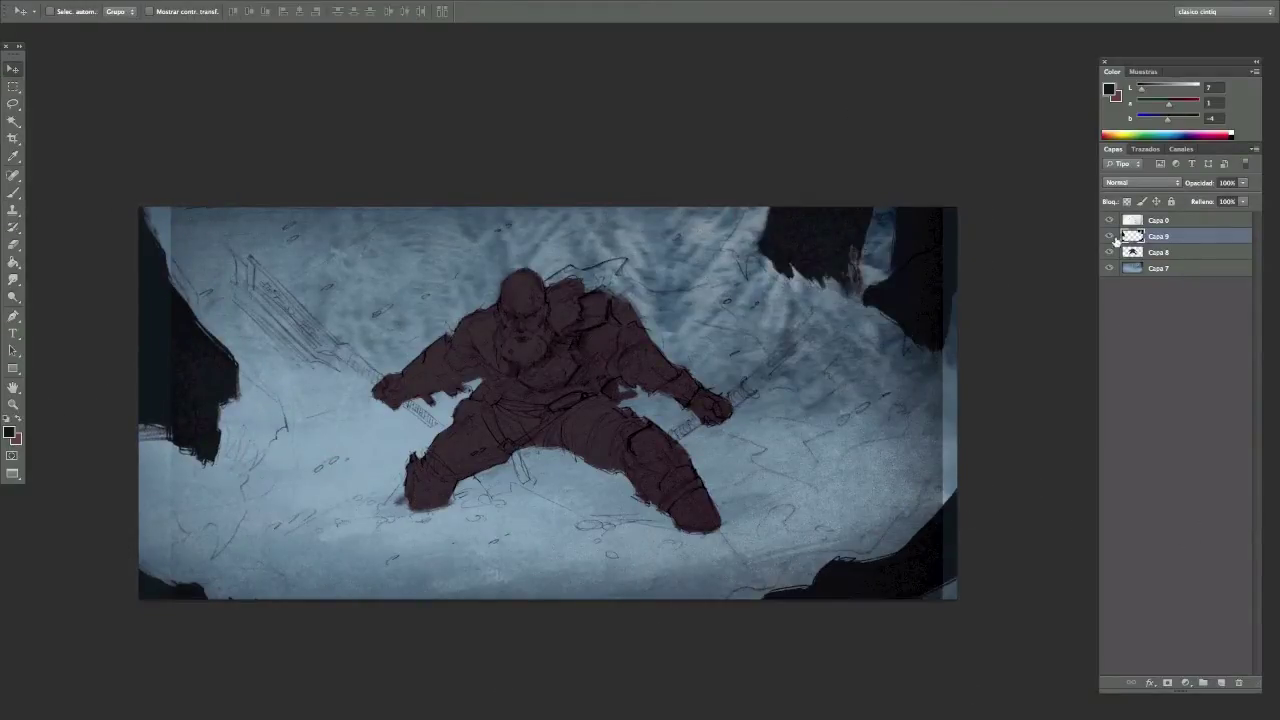
Rename the layers to viking, fondo and sketch, then hide the sketch layer.
double_click(1158, 252)
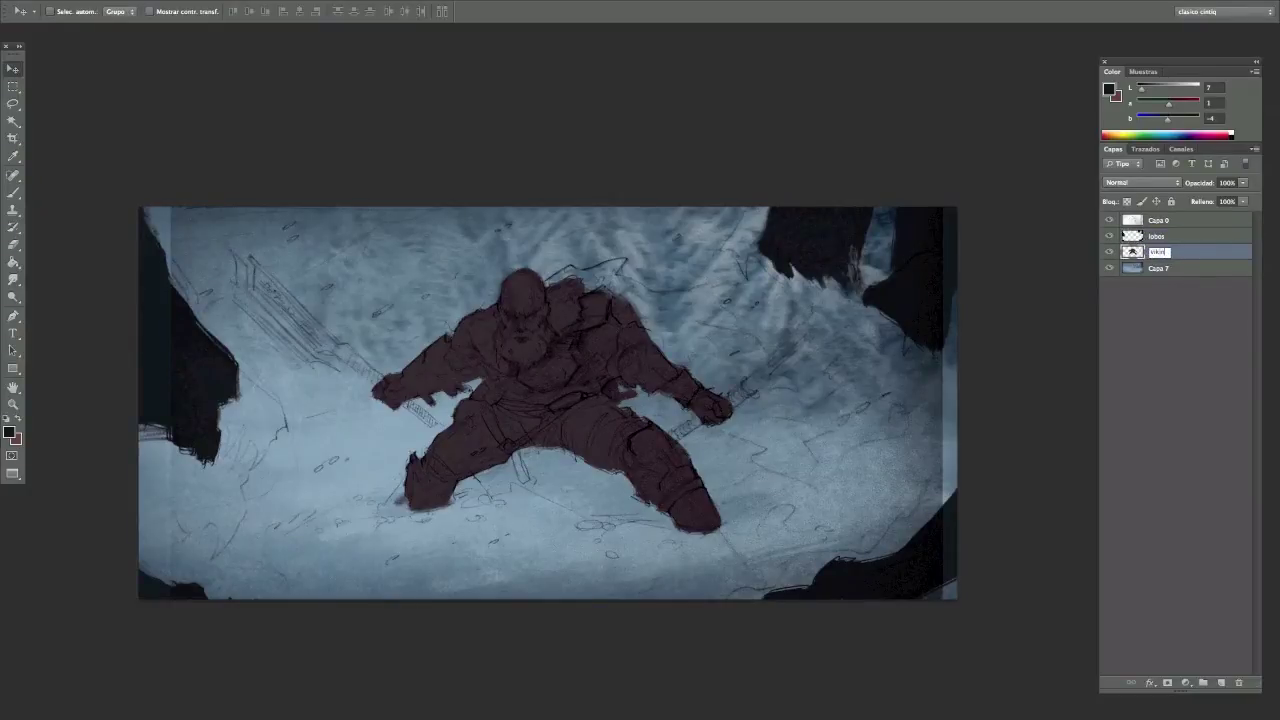
double_click(1148, 269)
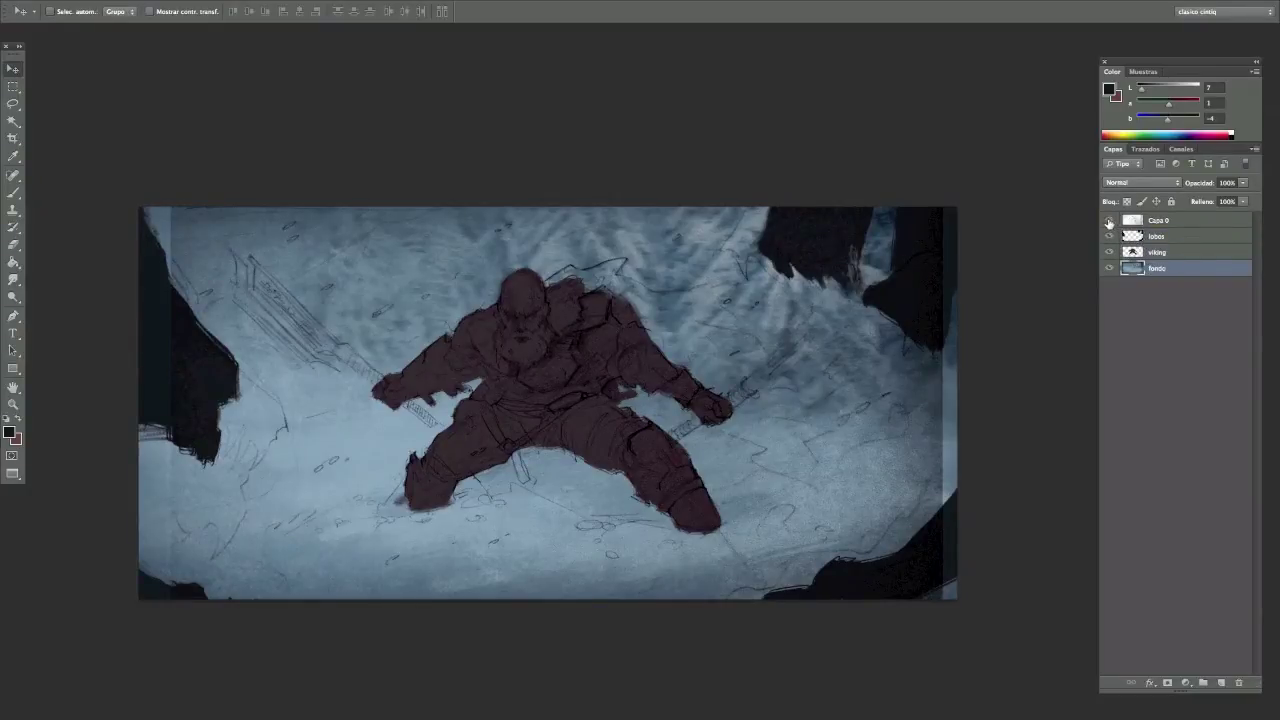
double_click(1158, 220)
key("i")
left_click(1108, 220)
Pick a darker foreground colour and select the viking layer for painting.
left_click(1108, 88)
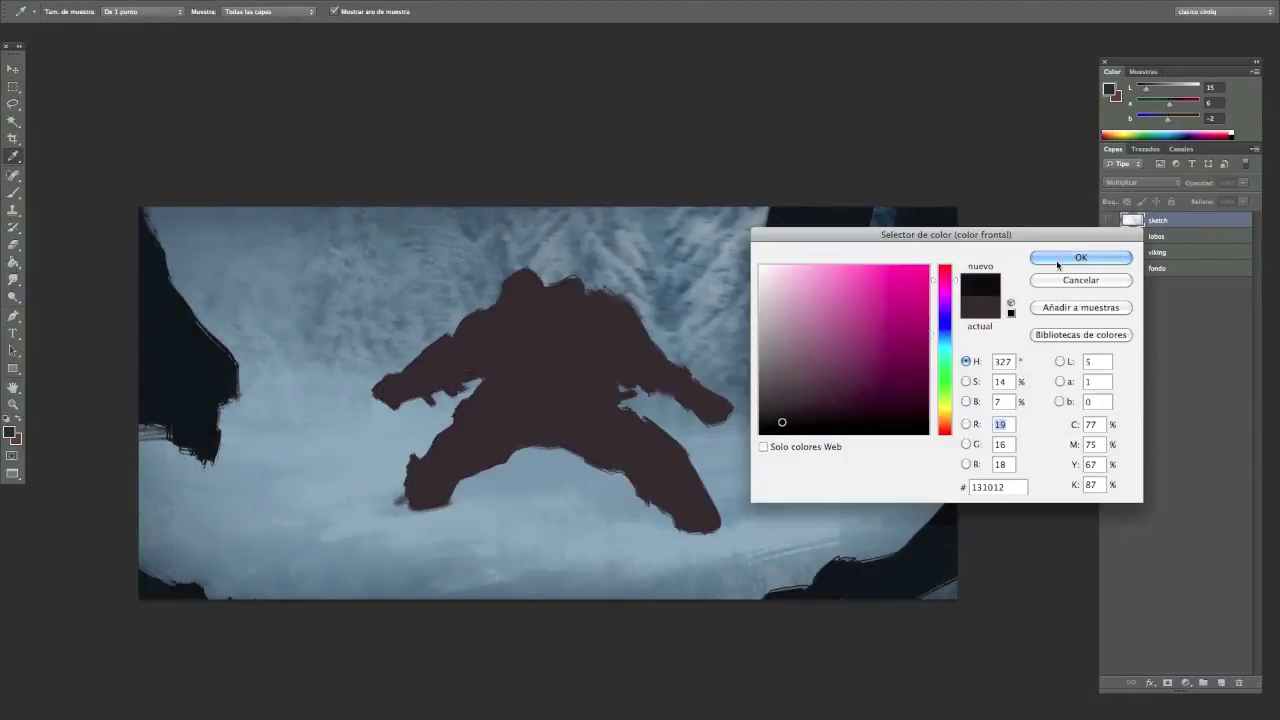
left_click(1081, 257)
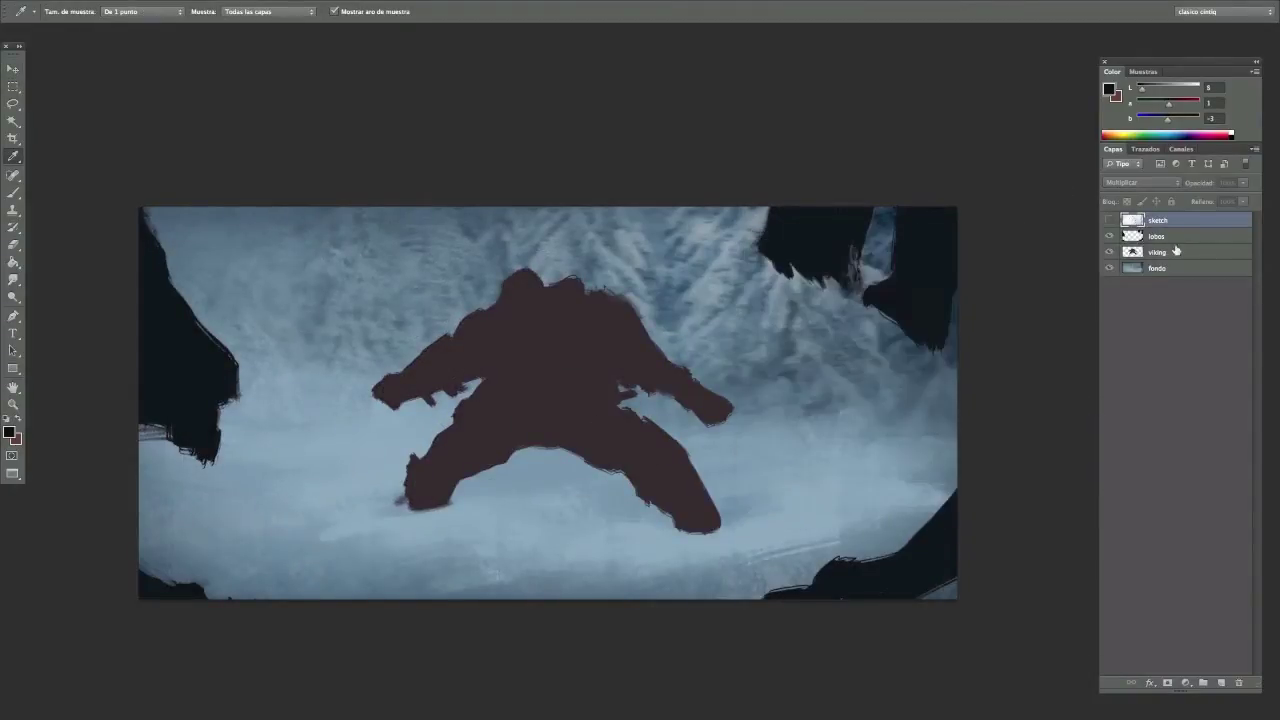
left_click(1200, 252)
left_click(1108, 220)
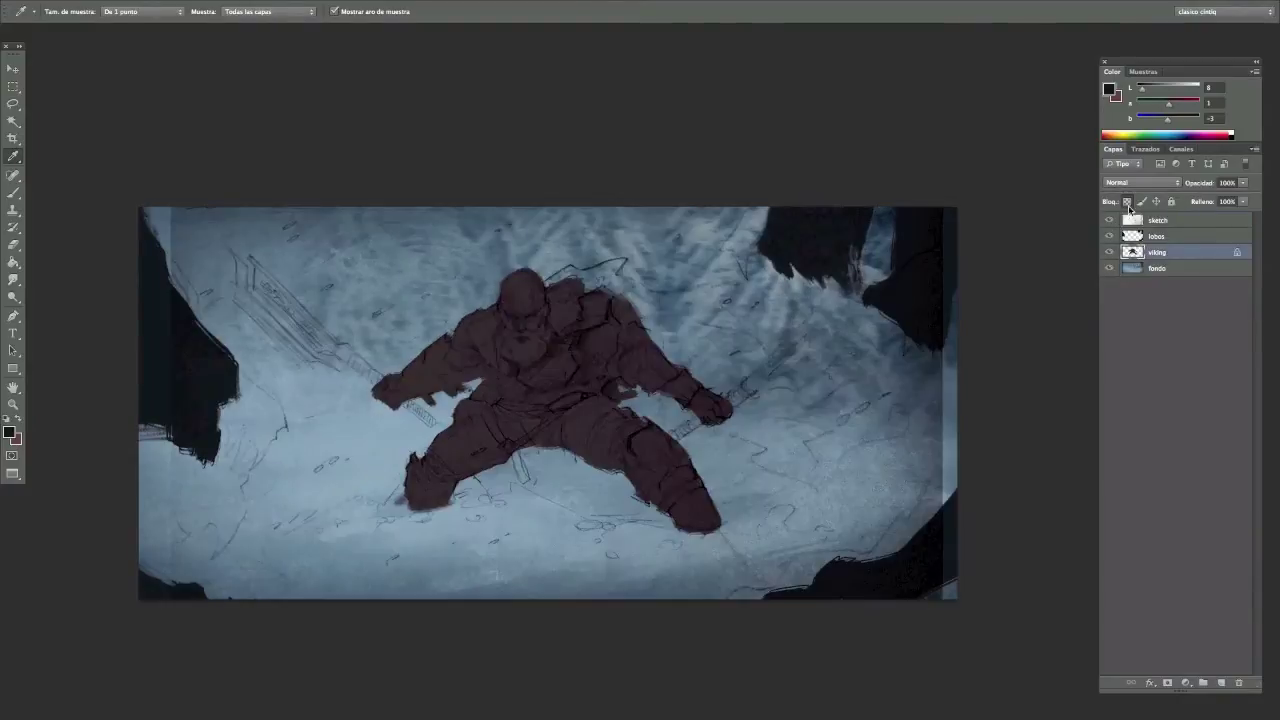
key("b")
Darken the viking's legs and torso, and paint a blue-grey shadow beneath his legs.
left_click_drag(571, 429, 477, 462)
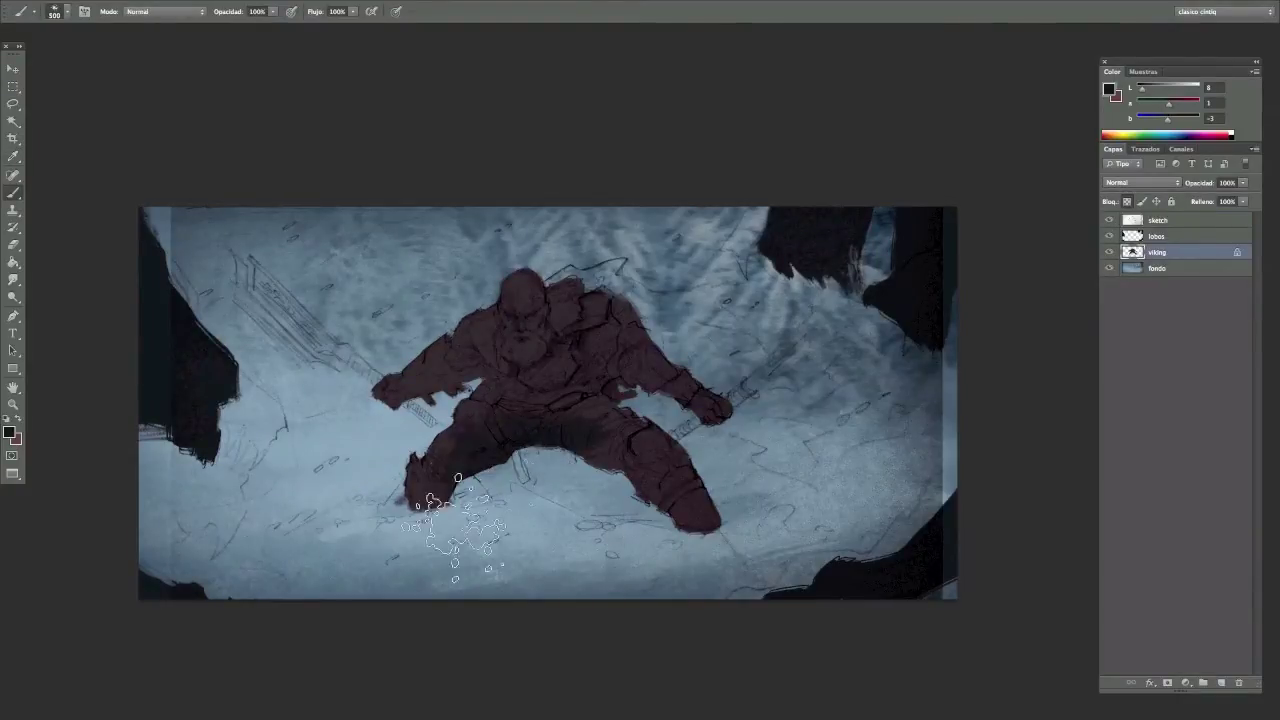
left_click_drag(472, 512, 600, 400)
left_click_drag(560, 360, 690, 500)
key("bracketleft")
key("bracketleft")
left_click_drag(632, 496, 705, 527)
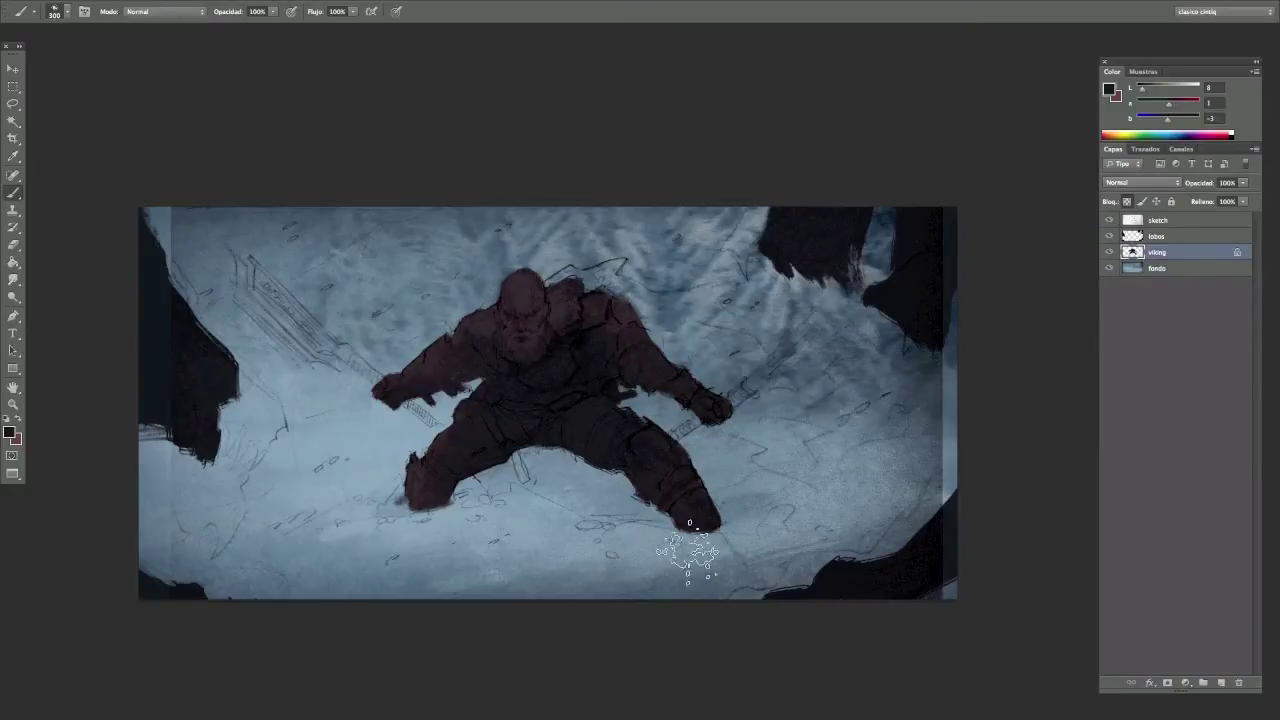
mouse_move(514, 466)
left_mouse_down()
mouse_move(590, 440)
mouse_move(541, 476)
mouse_move(686, 488)
mouse_move(616, 506)
mouse_move(739, 487)
mouse_move(640, 440)
mouse_move(780, 489)
mouse_move(855, 500)
mouse_move(857, 486)
left_mouse_up()
key("bracketright")
Stretch the blue-grey shadow leftward from the left foot and reduce the brush to 100.
key("bracketright")
key("bracketleft")
mouse_move(494, 457)
left_mouse_down()
mouse_move(420, 460)
mouse_move(295, 410)
left_mouse_up()
key("bracketleft")
key("bracketleft")
key("bracketleft")
key("bracketright")
key("bracketright")
key("bracketright")
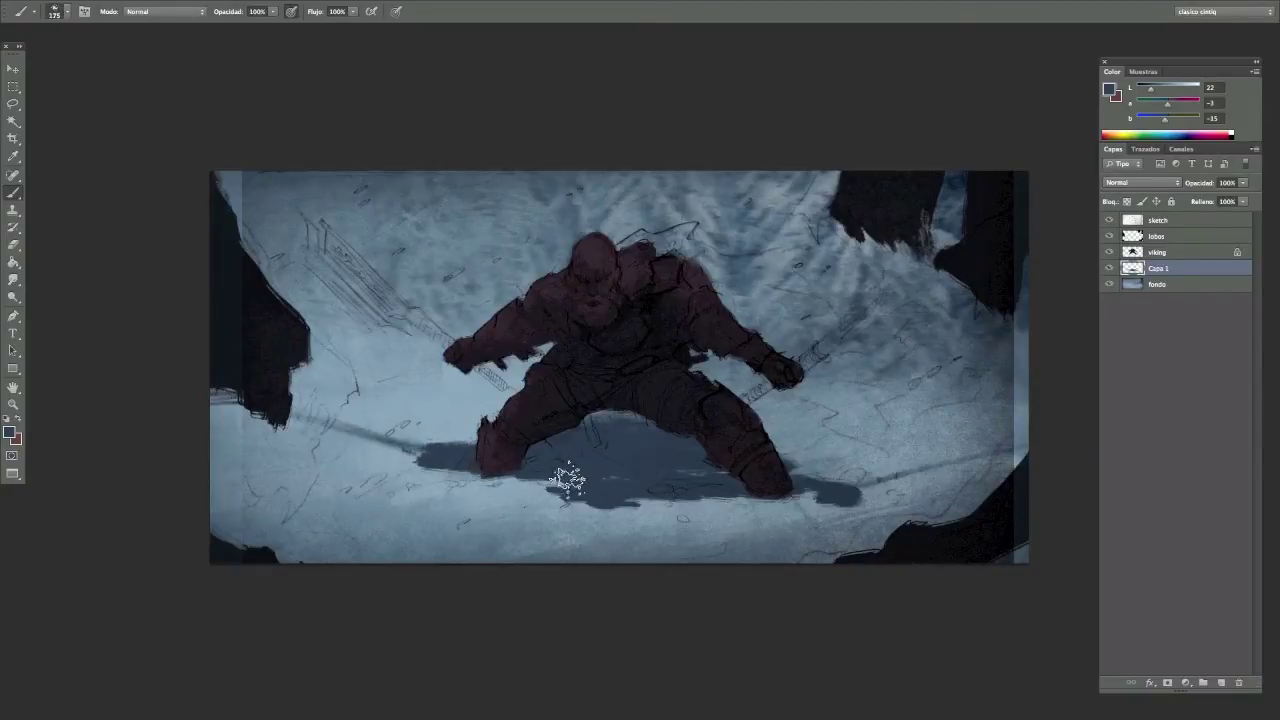
key("e")
right_click(631, 515)
key("Escape")
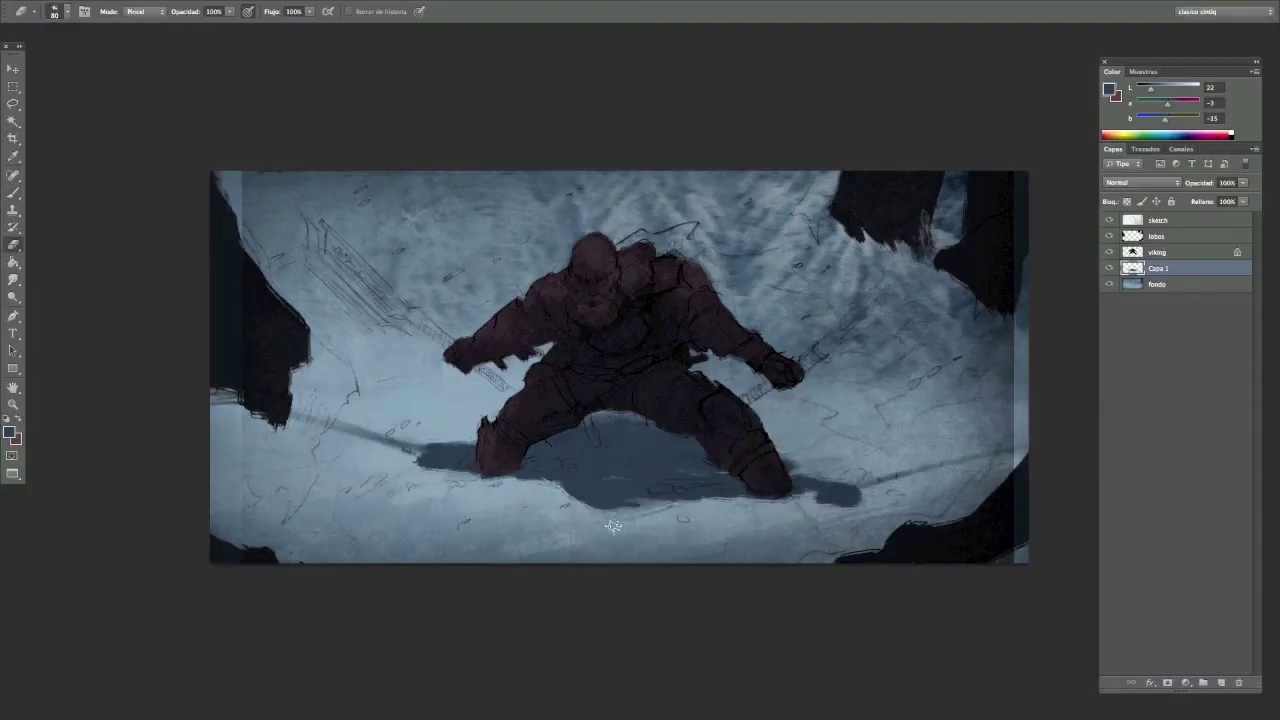
key("b")
key("bracketleft")
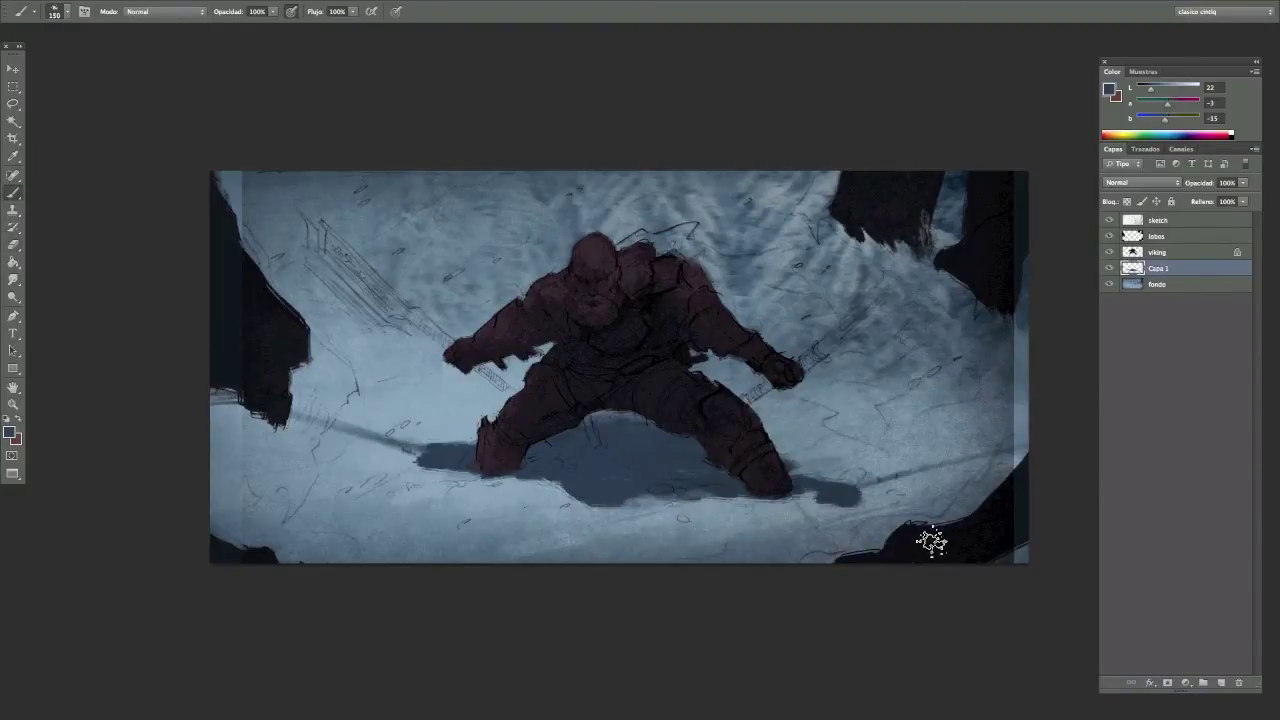
key("bracketleft")
key("bracketleft")
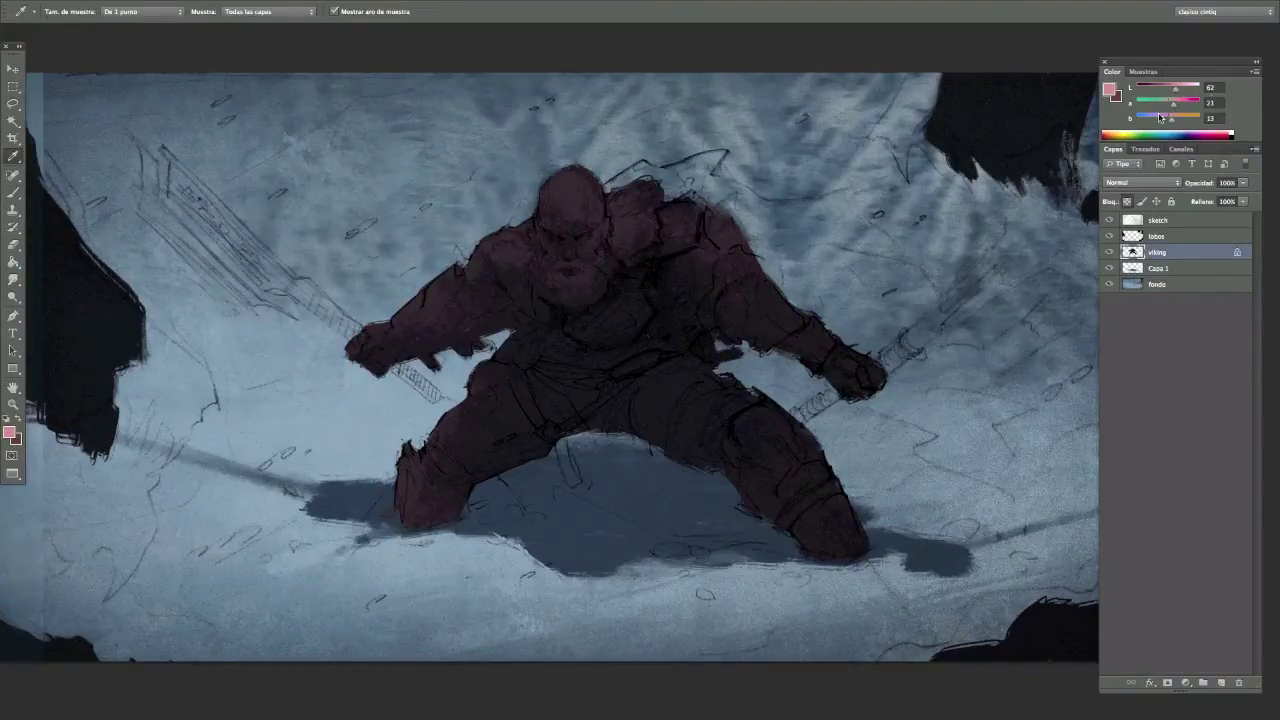
Highlight the top of the bald scalp with lighter pink strokes using an 80 brush.
key("b")
left_click_drag(571, 194, 556, 240)
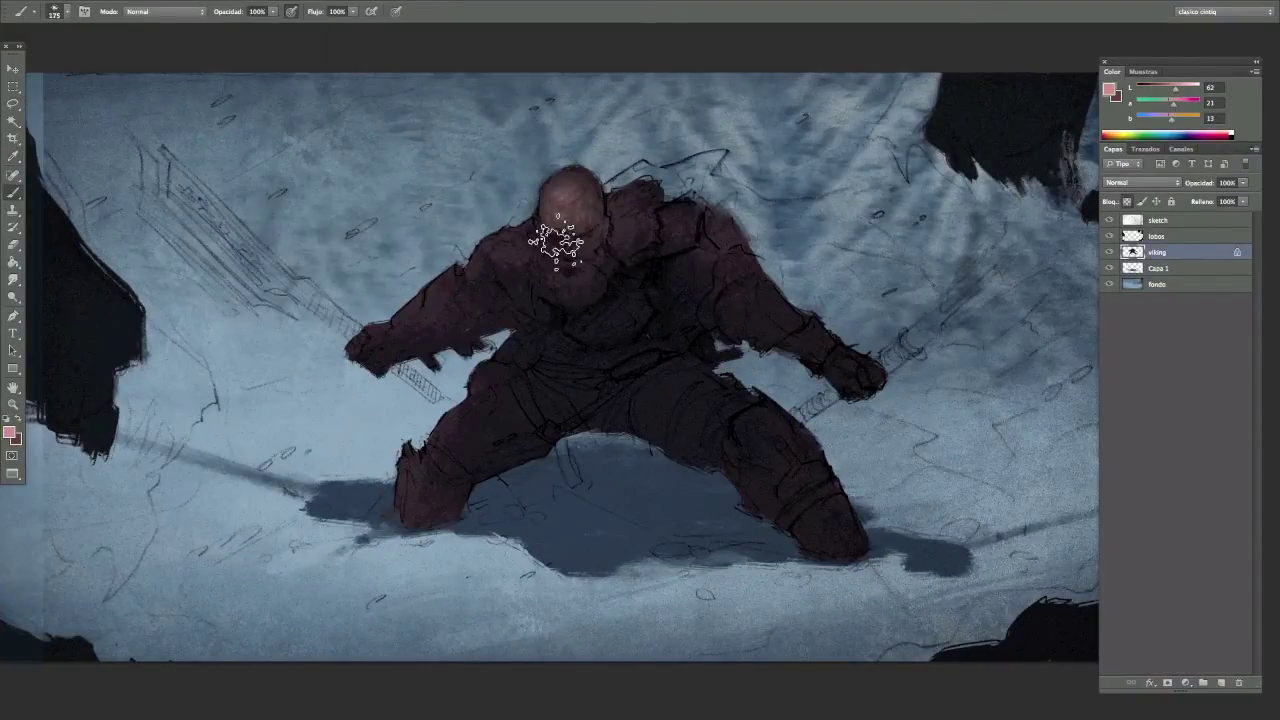
key("bracketleft")
key("bracketleft")
key("bracketleft")
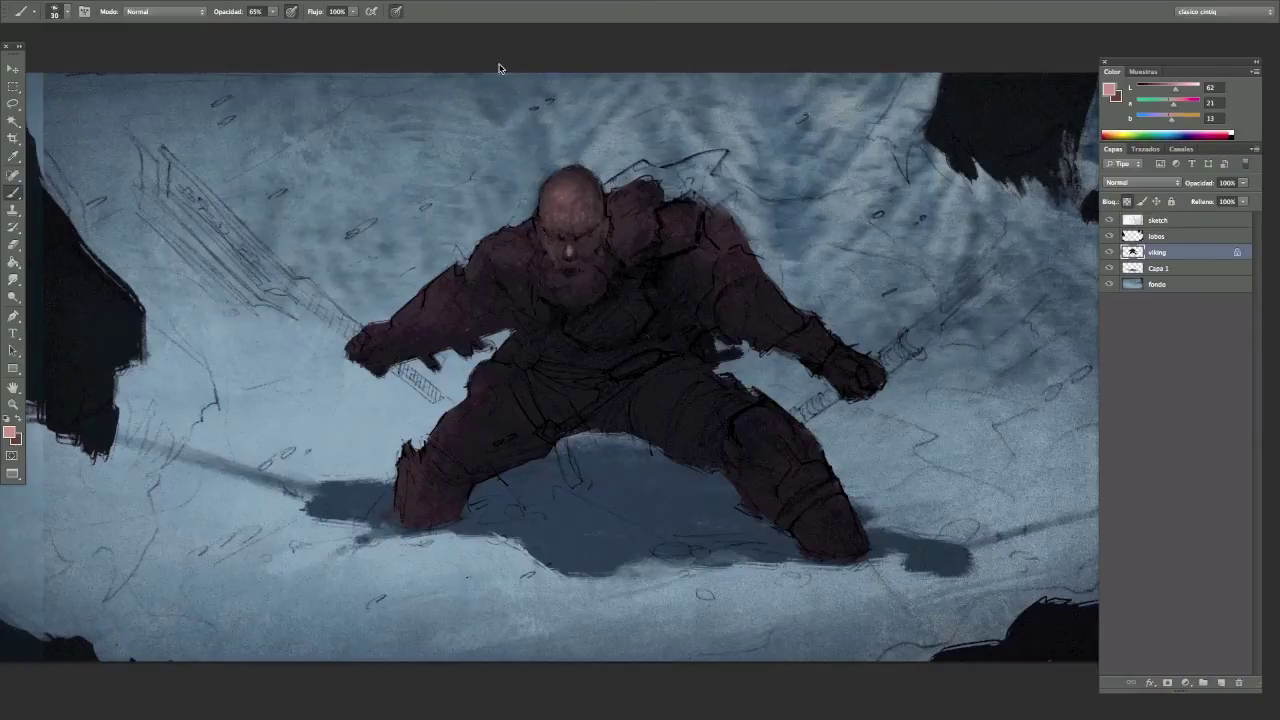
key("bracketright")
key("bracketright")
key("bracketright")
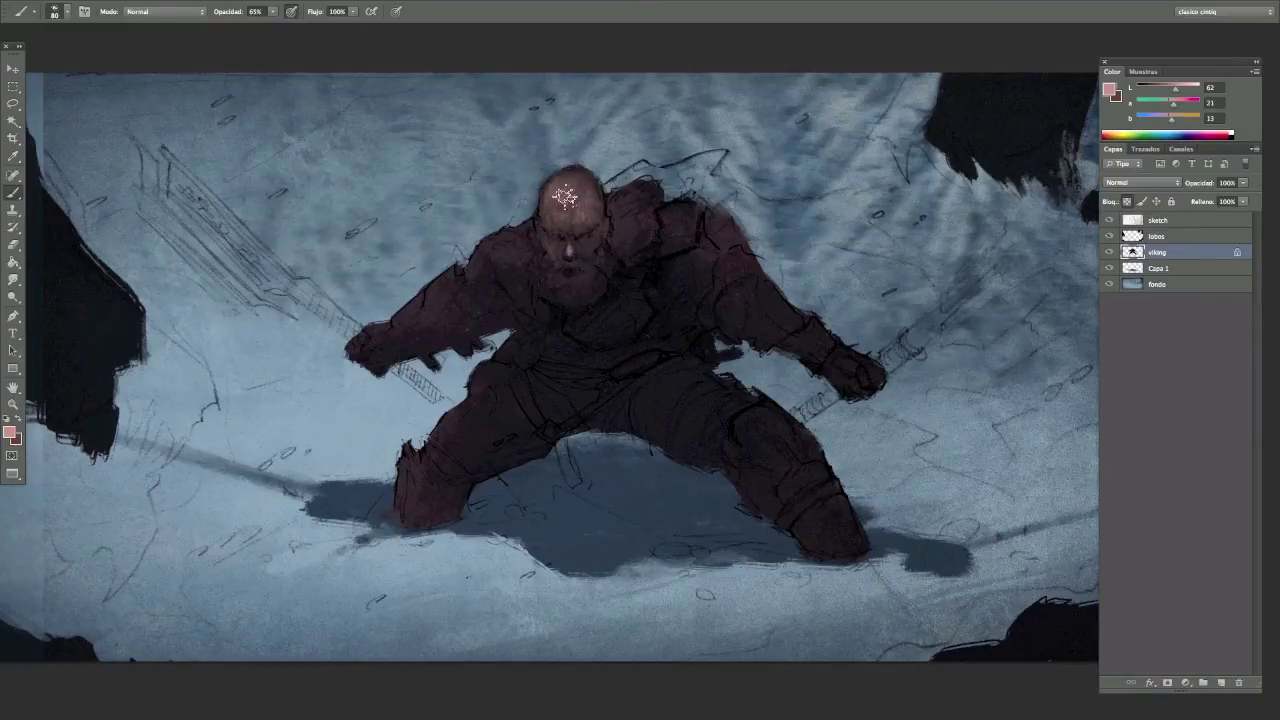
left_click_drag(558, 201, 617, 189)
Sample brown, skin and near-black tones, then darken the chest and waist with a 125 brush.
left_click(1108, 252)
left_click(1108, 252)
left_click(561, 270, "alt")
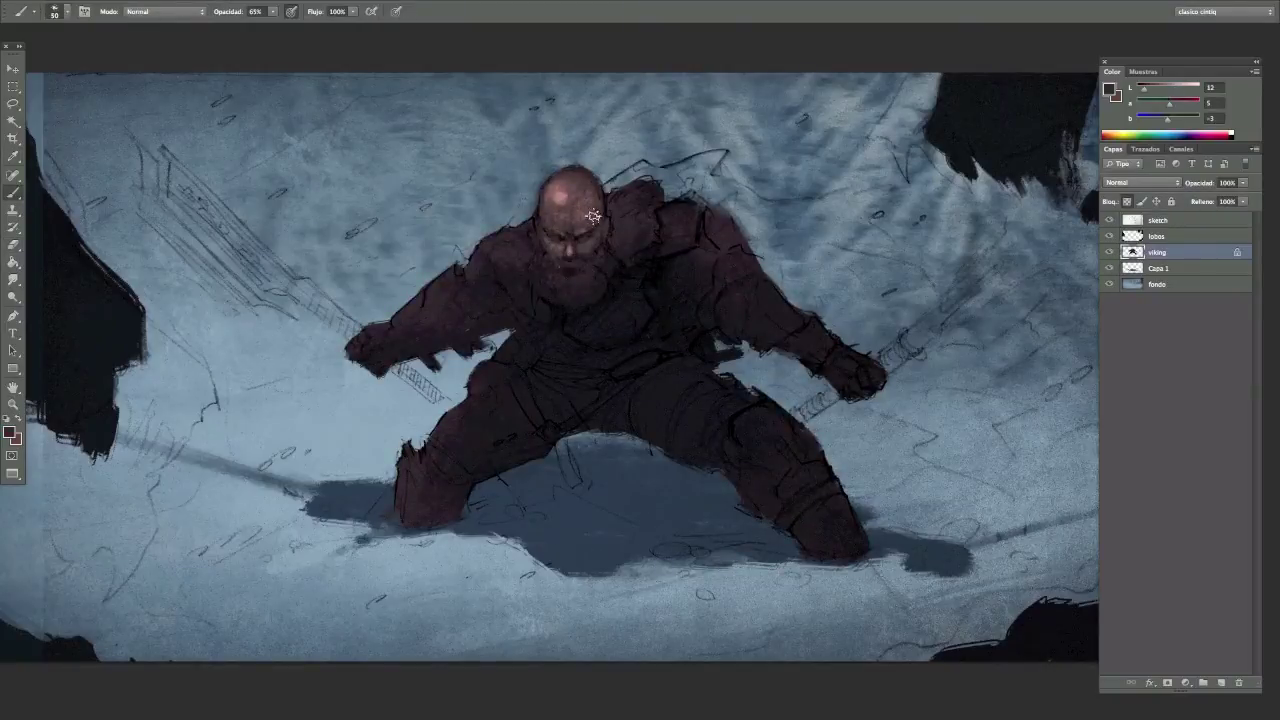
left_click(572, 191, "alt")
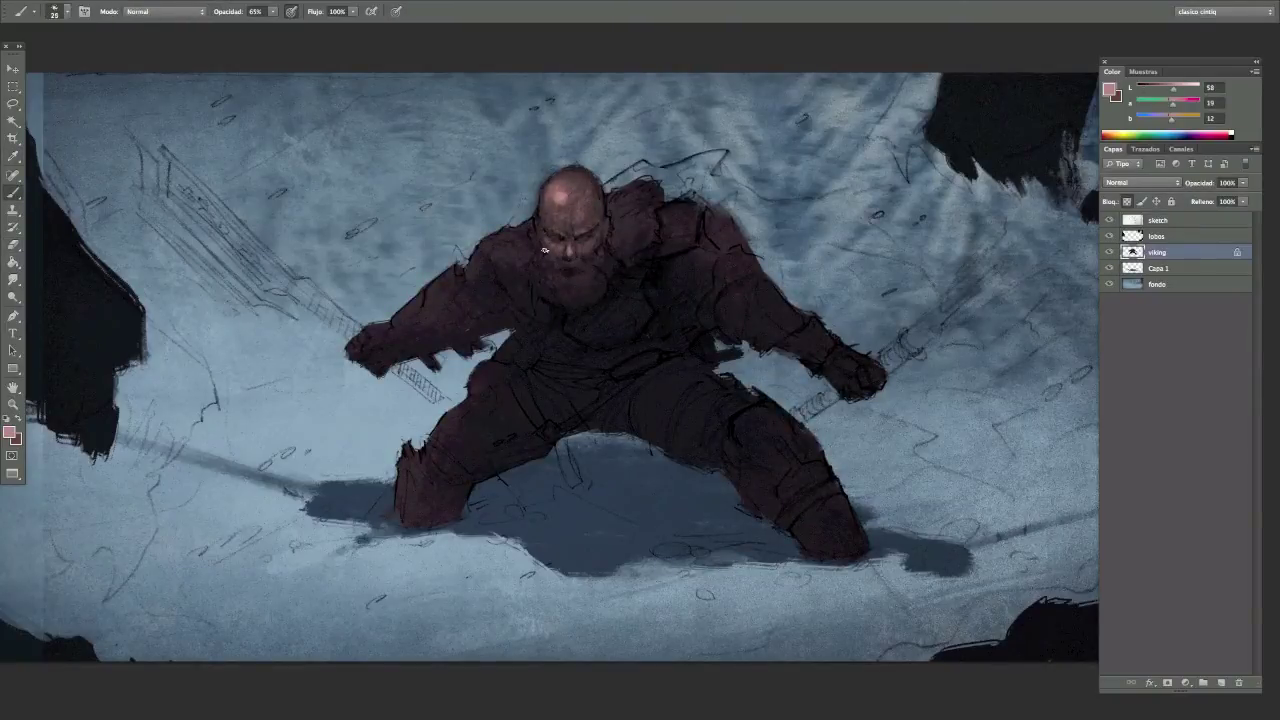
left_click(685, 243, "alt")
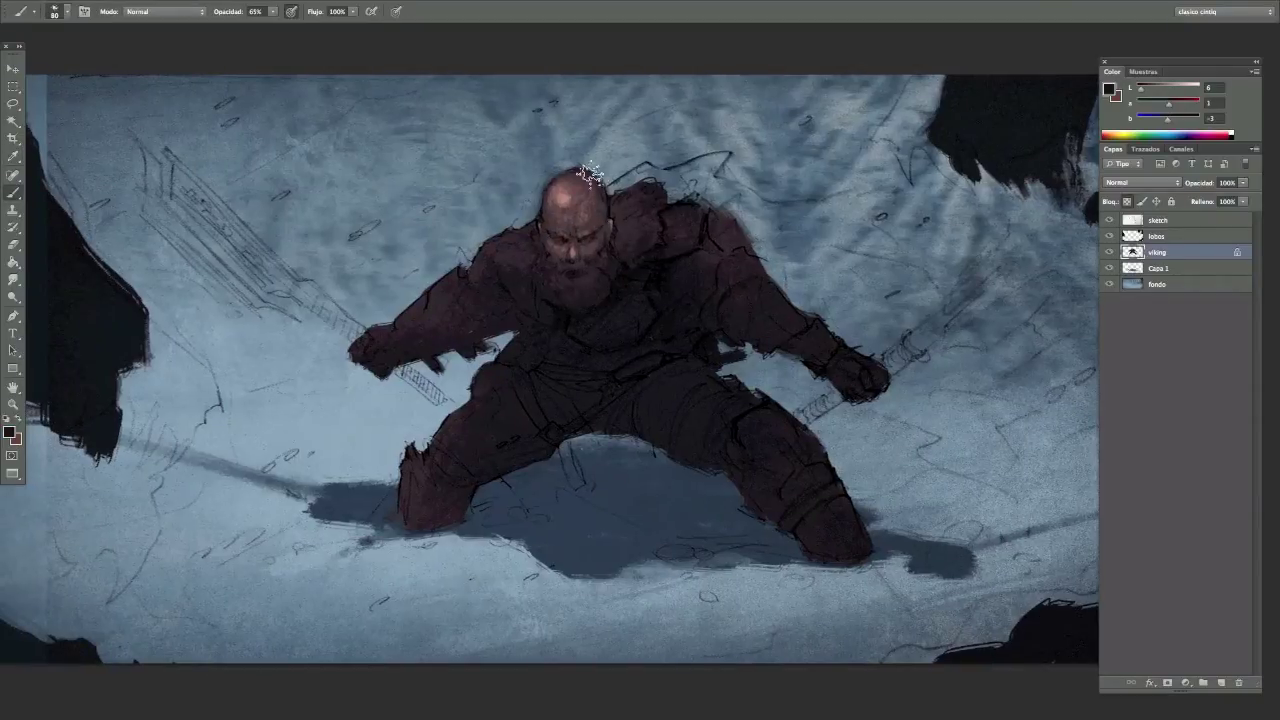
key("bracketright")
key("bracketright")
key("bracketright")
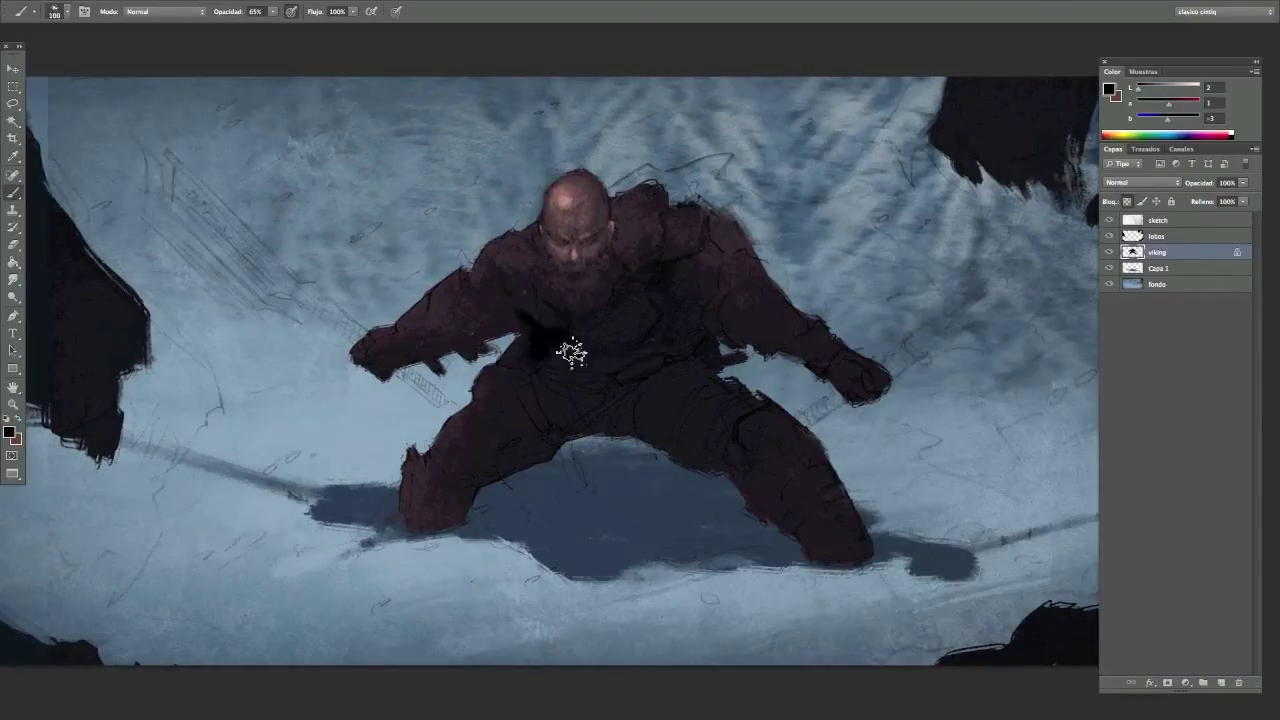
mouse_move(571, 345)
left_mouse_down()
mouse_move(656, 356)
mouse_move(626, 437)
left_mouse_up()
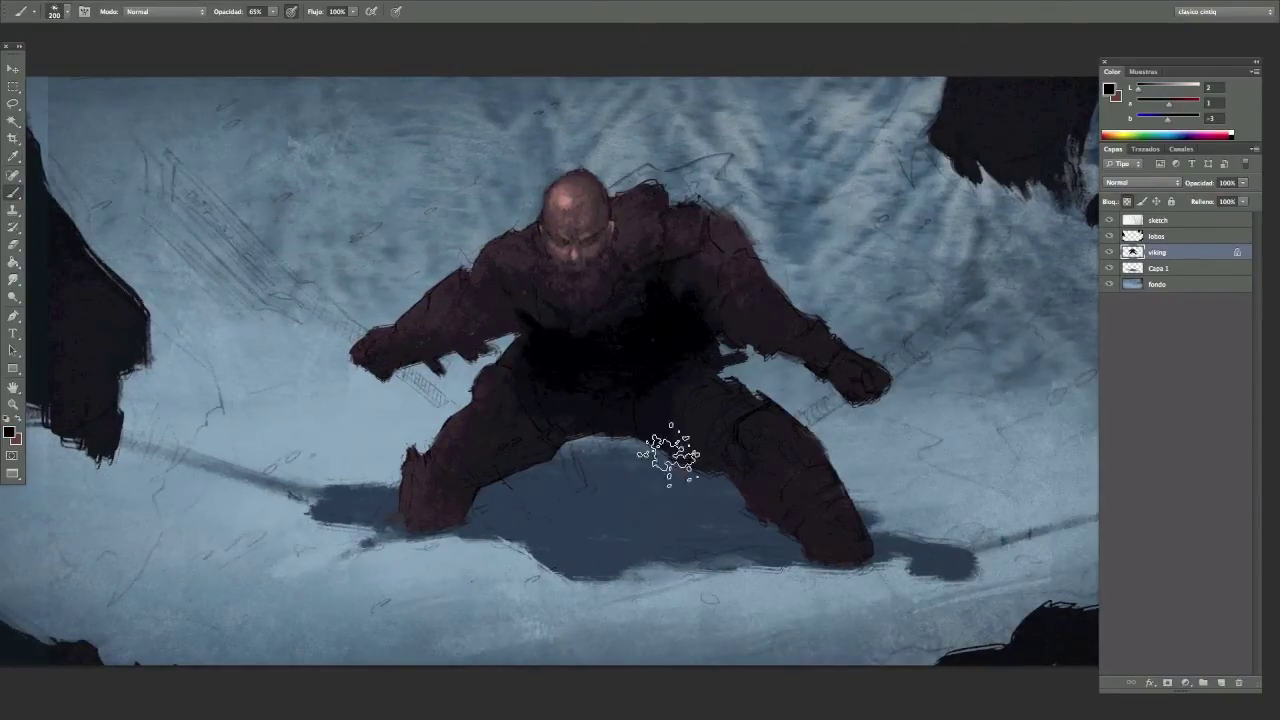
Darken the viking's right shoulder and hide the sketch lines to judge the painting.
key("bracketright")
key("bracketright")
key("bracketright")
key("bracketleft")
key("bracketleft")
key("bracketleft")
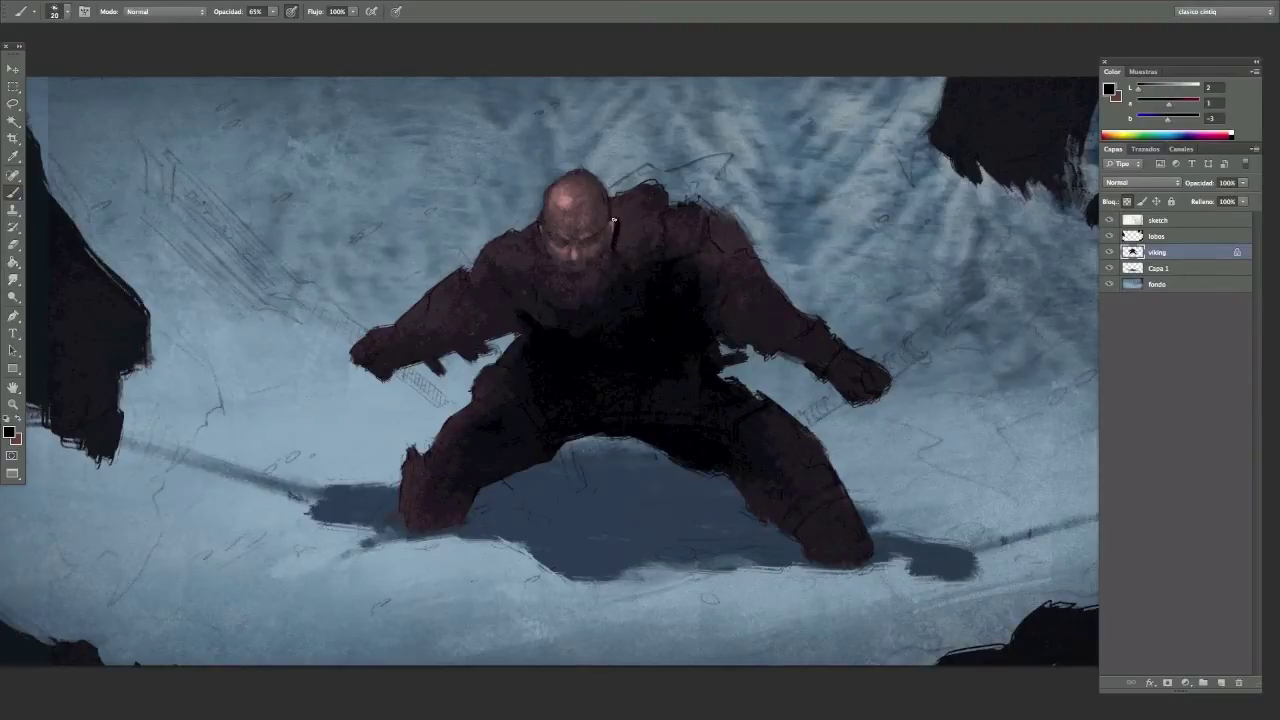
key("bracketright")
left_click_drag(659, 256, 667, 256)
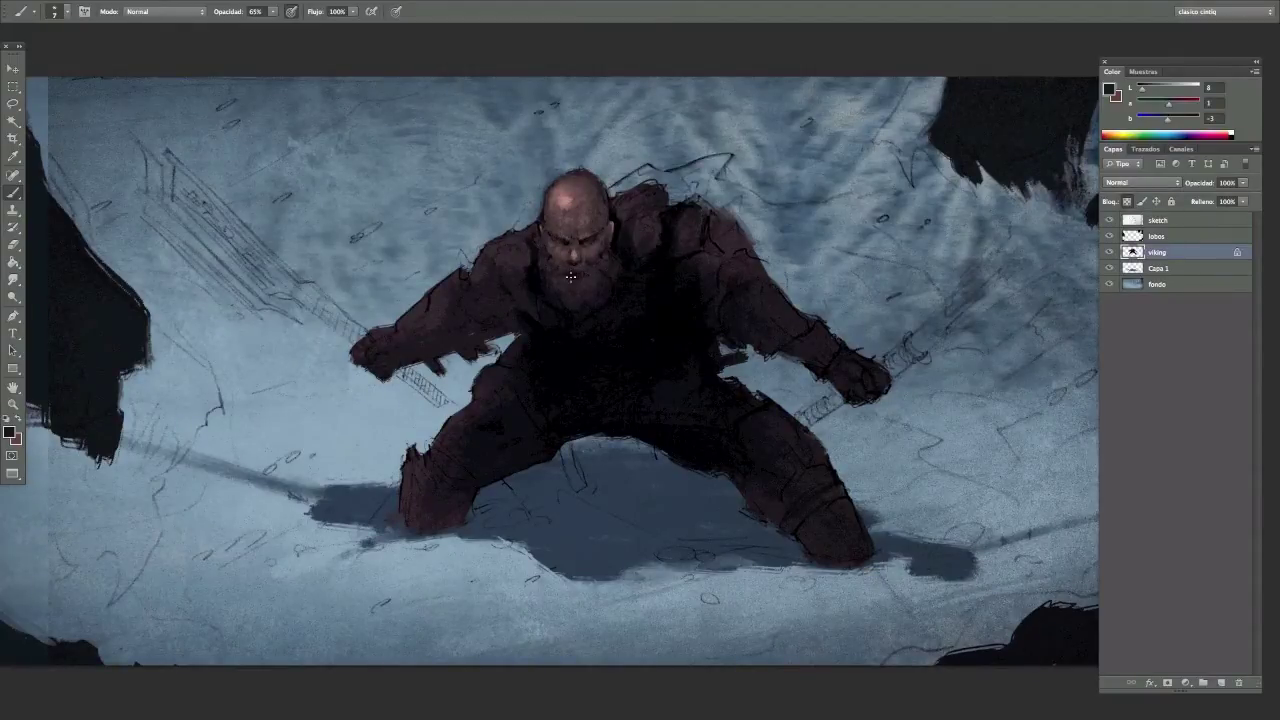
left_click(1108, 220)
left_click(1107, 220)
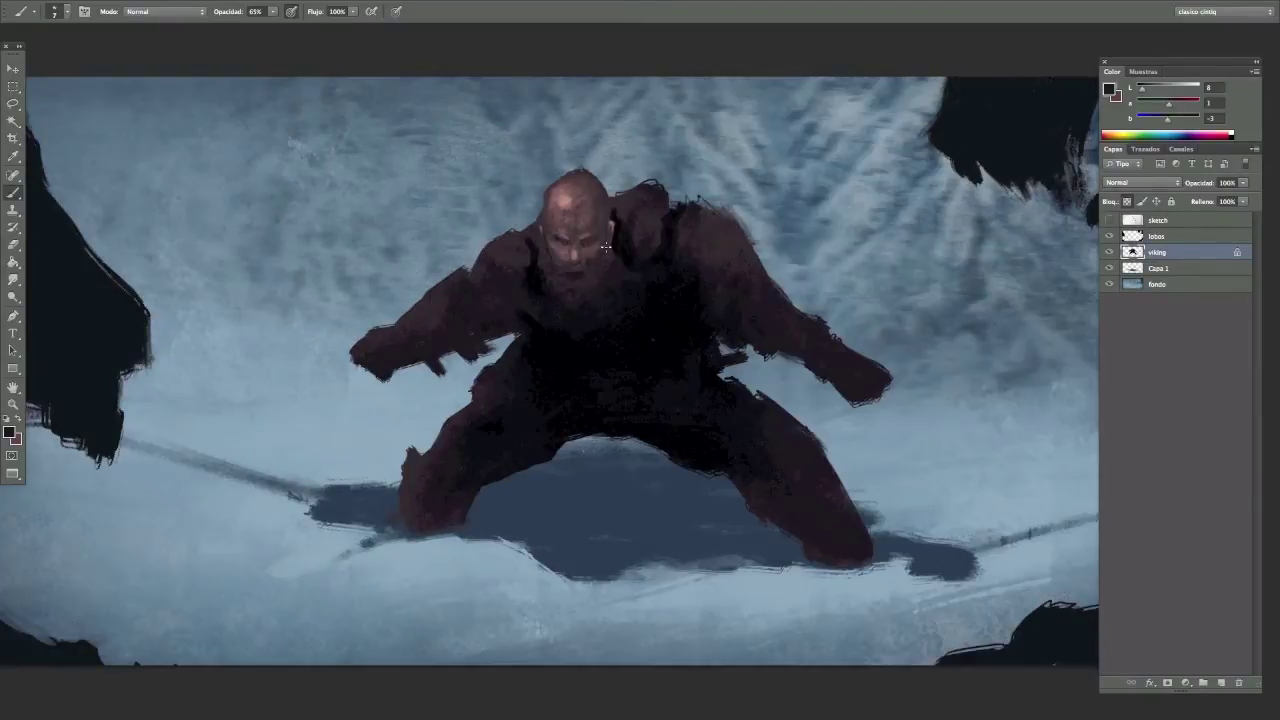
Sample reddish tones from the figure, show the sketch again and add a new layer above viking.
left_click(601, 246, "alt")
left_click(549, 244, "alt")
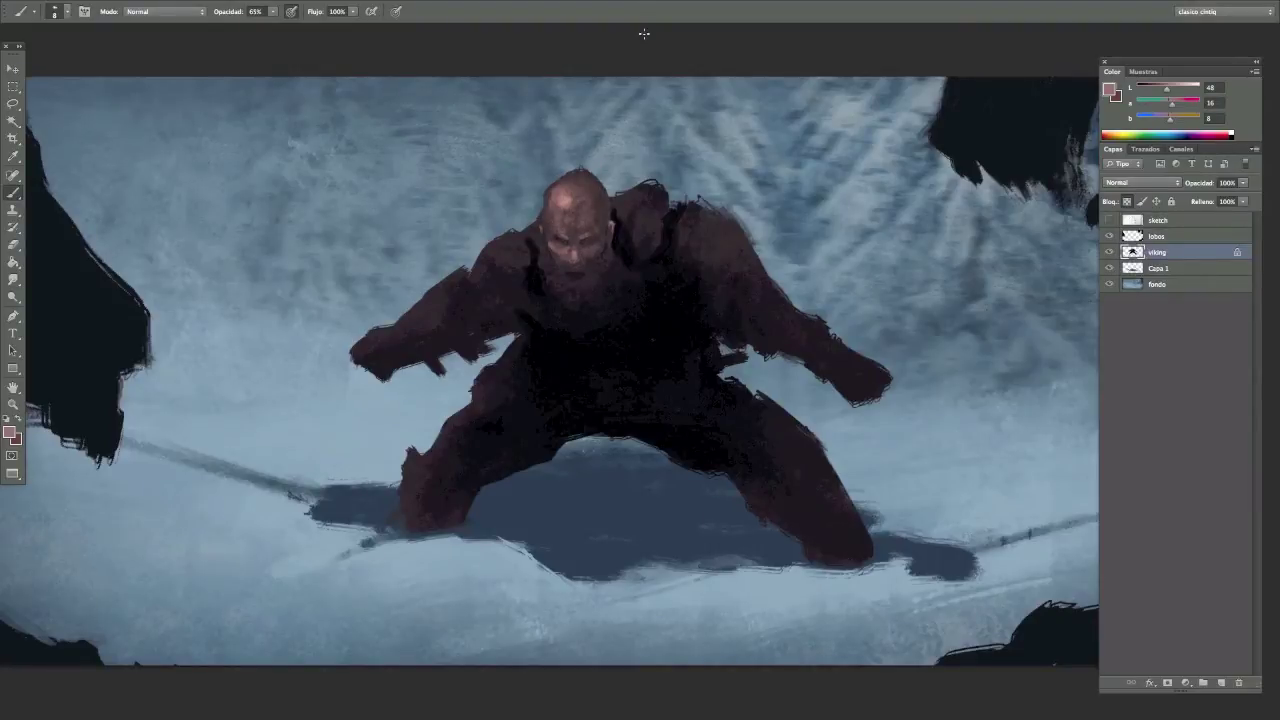
key("i")
left_click(555, 264)
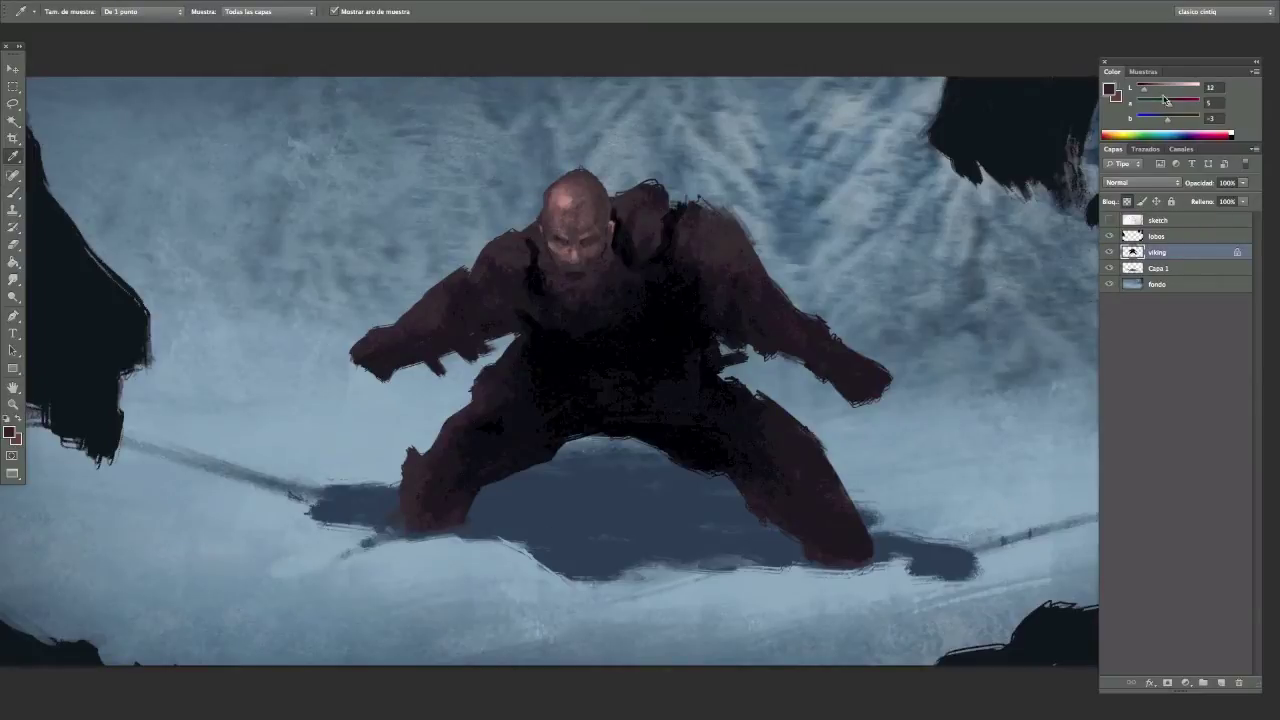
left_click(1108, 220)
key("b")
left_click(1221, 682)
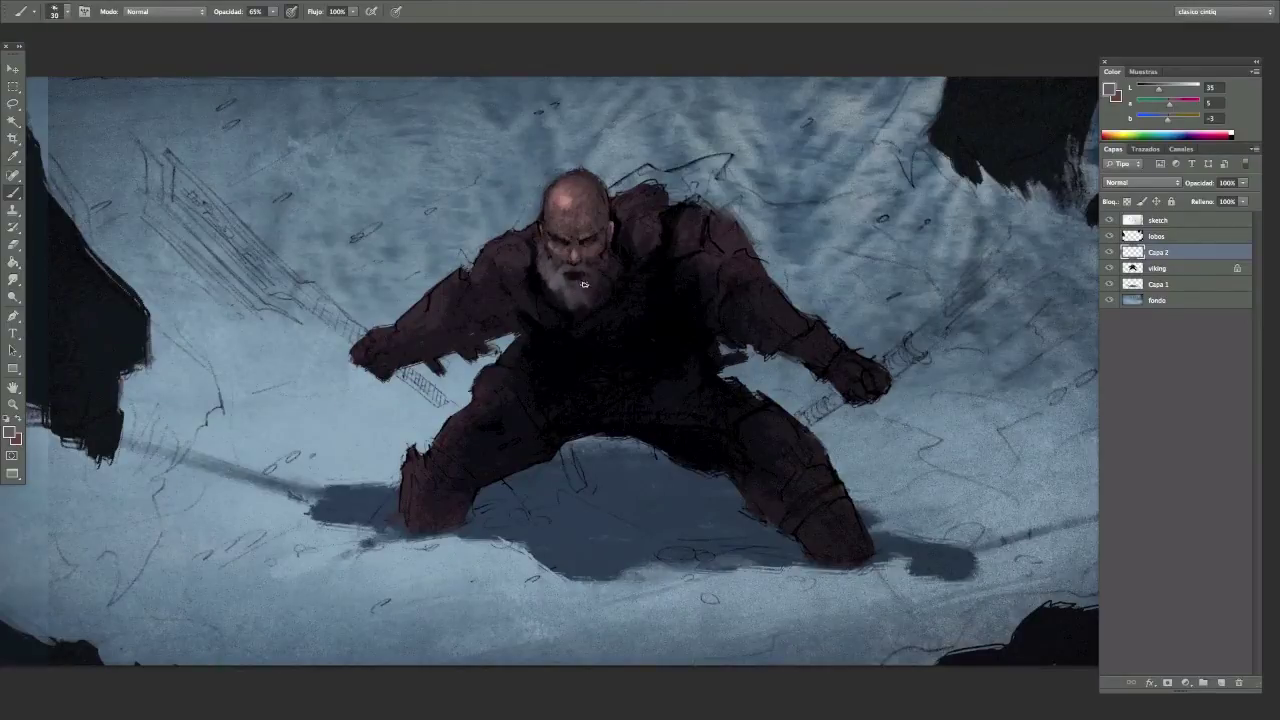
Paint light grey beard strands and mix a darker brown foreground colour.
key("bracketright")
key("bracketright")
key("bracketright")
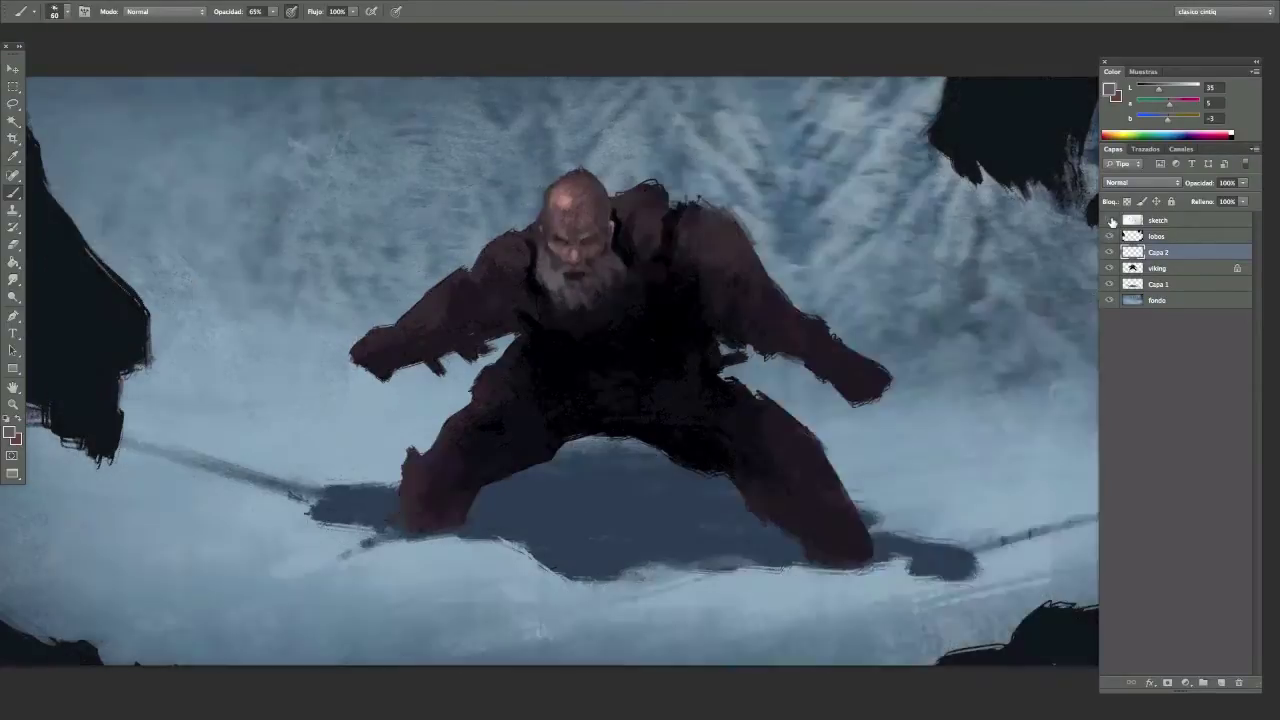
left_click_drag(573, 305, 598, 312)
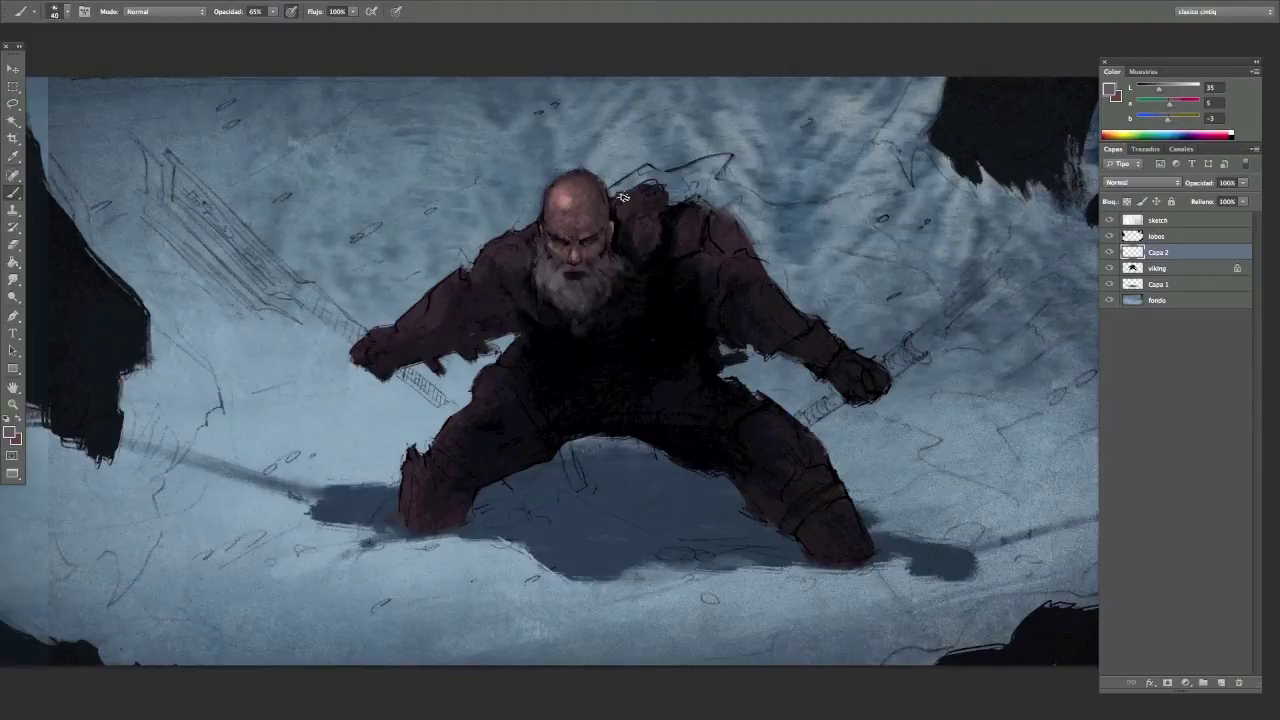
left_click(549, 305, "alt")
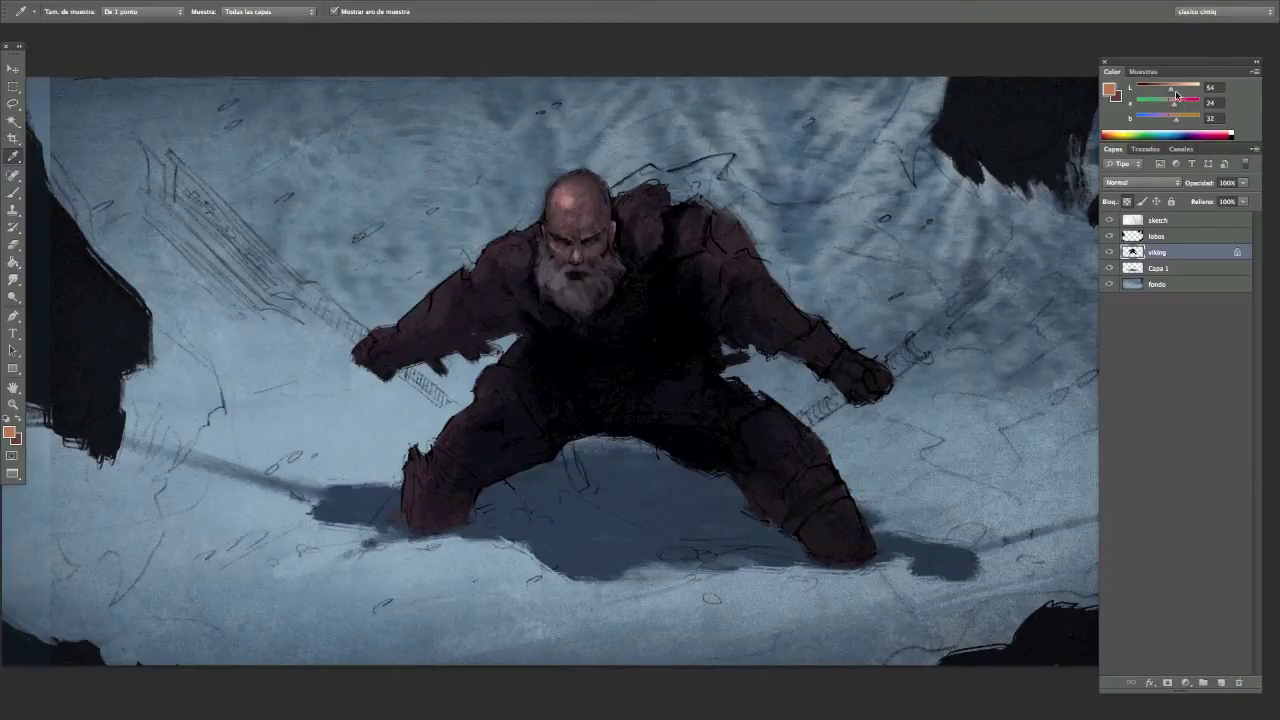
left_click_drag(1168, 91, 1163, 91)
left_click_drag(1175, 104, 1174, 108)
left_click(1114, 96)
left_click(855, 372)
On a new layer, paint orange-brown armour patches on the left arm and right knee.
left_click(1060, 251)
left_click(1221, 683)
key("b")
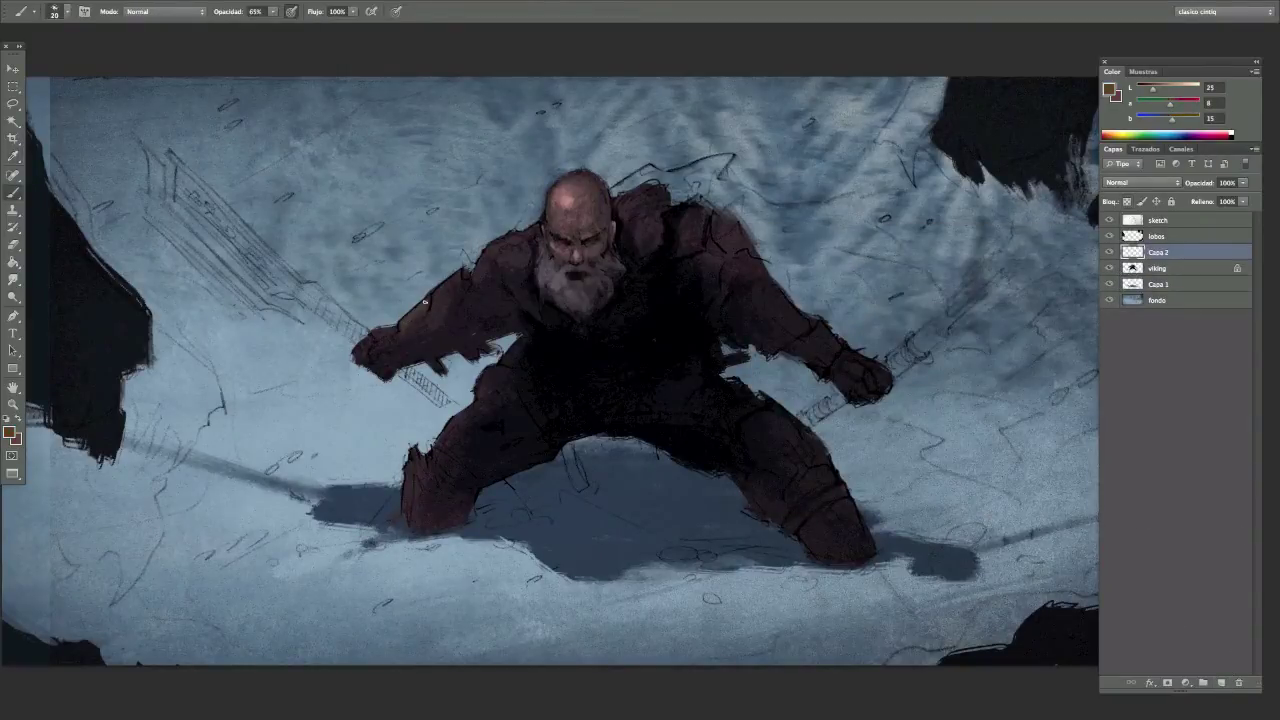
key("bracketleft")
left_click_drag(436, 291, 438, 318)
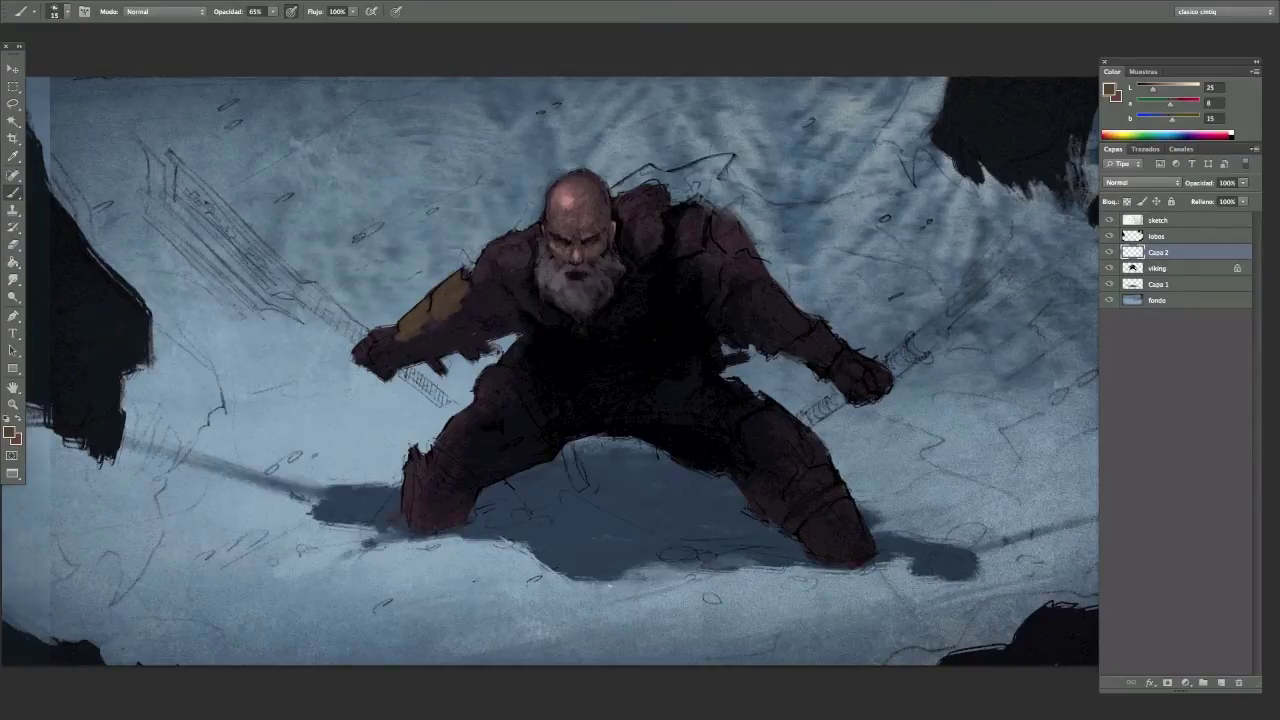
left_click_drag(1152, 88, 1146, 88)
key("bracketright")
key("bracketright")
key("bracketright")
left_click_drag(748, 440, 776, 408)
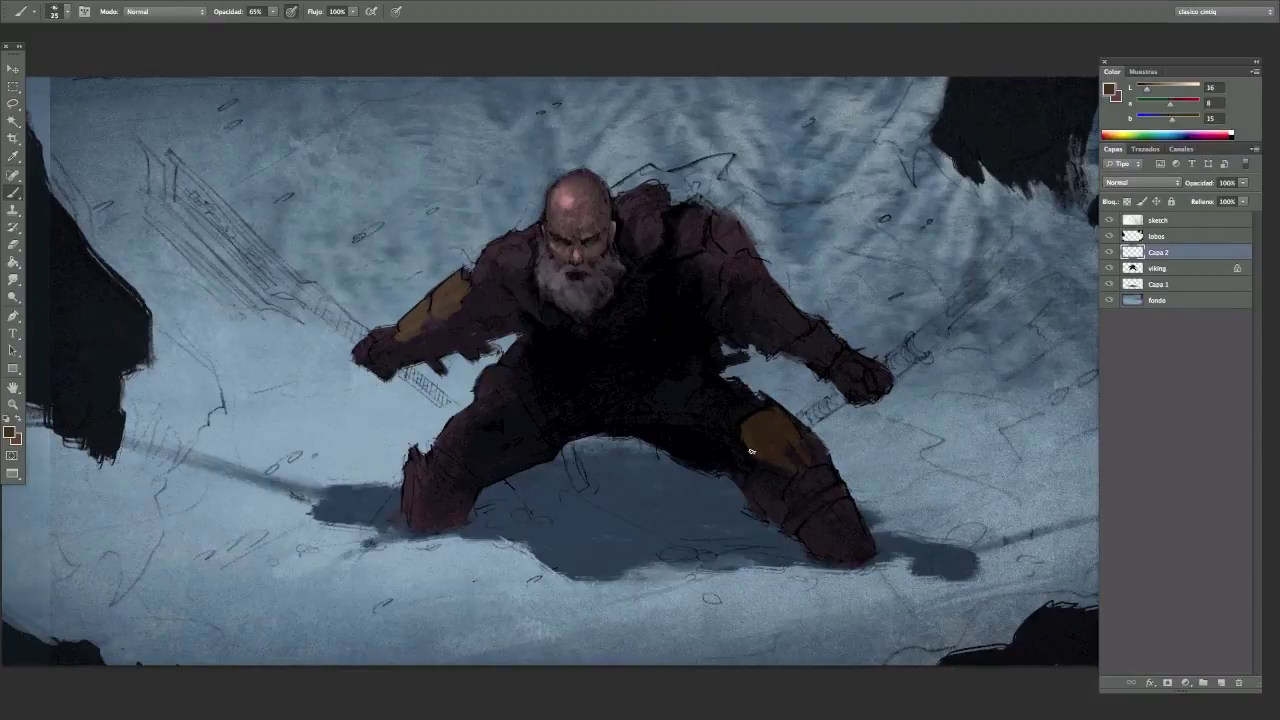
Set the brush to 45 and lock the new layer's transparent pixels.
key("bracketright")
key("e")
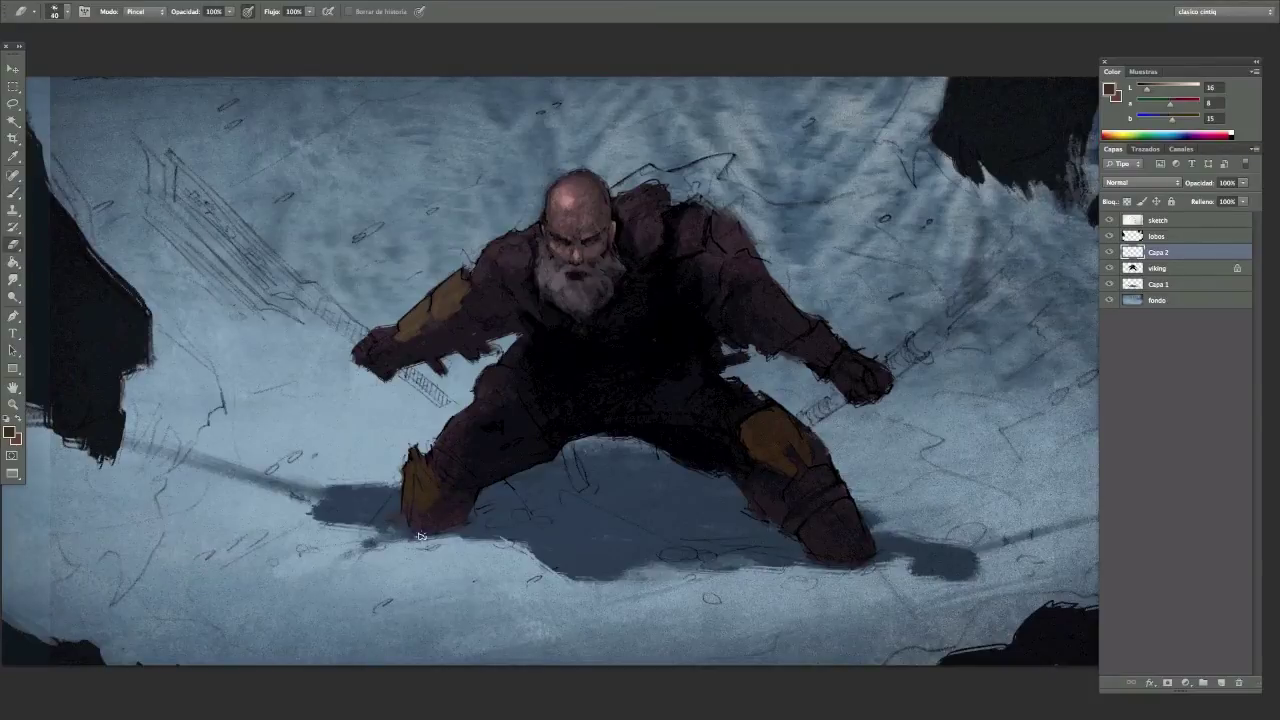
key("b")
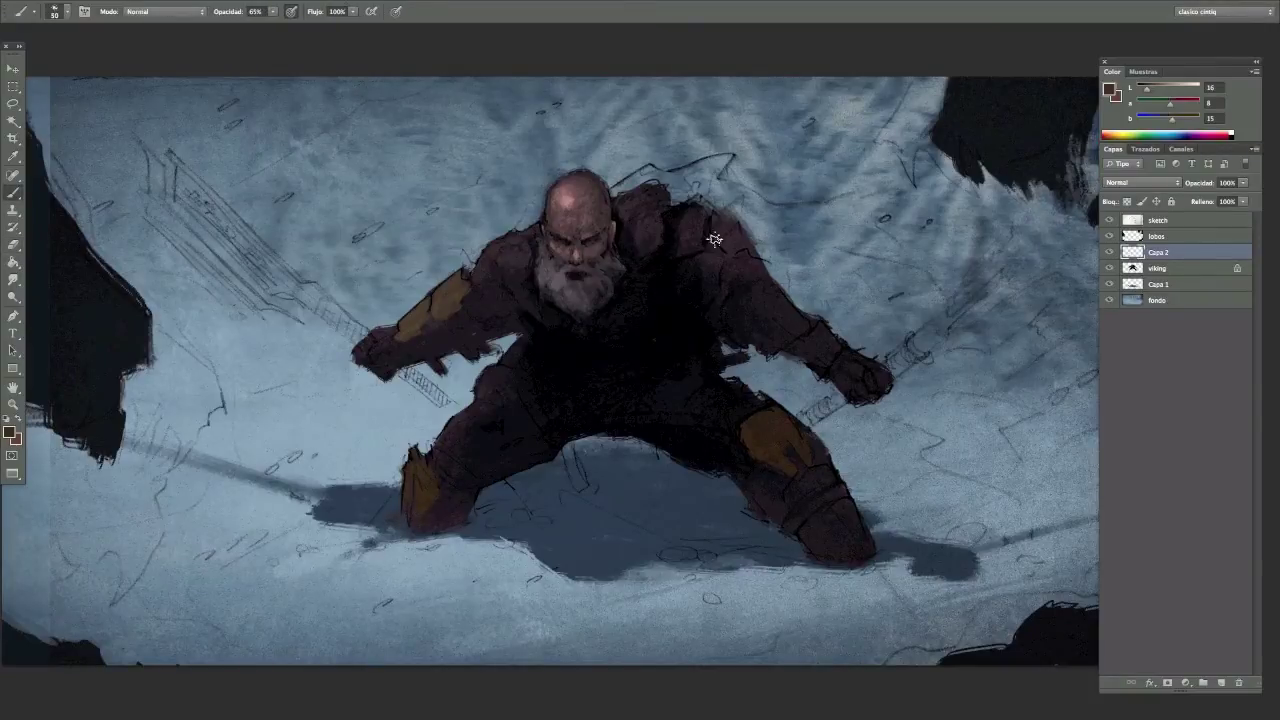
key("bracketright")
key("bracketright")
key("bracketright")
left_click(1125, 201)
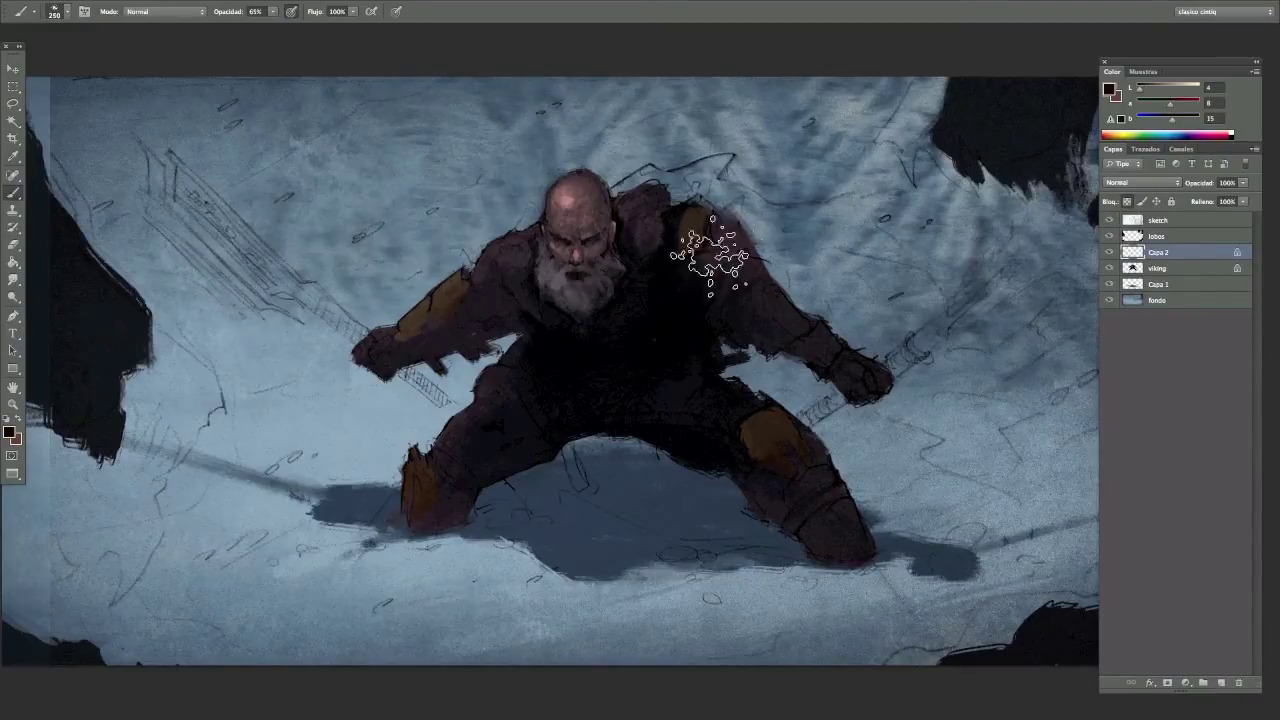
Set an 80 px brush and sample a dark reddish brown from the leg.
left_click(1165, 118)
key("bracketright")
key("bracketleft")
key("bracketleft")
key("bracketleft")
key("bracketleft")
key("bracketleft")
key("bracketleft")
key("bracketleft")
key("bracketleft")
key("i")
left_click(433, 503)
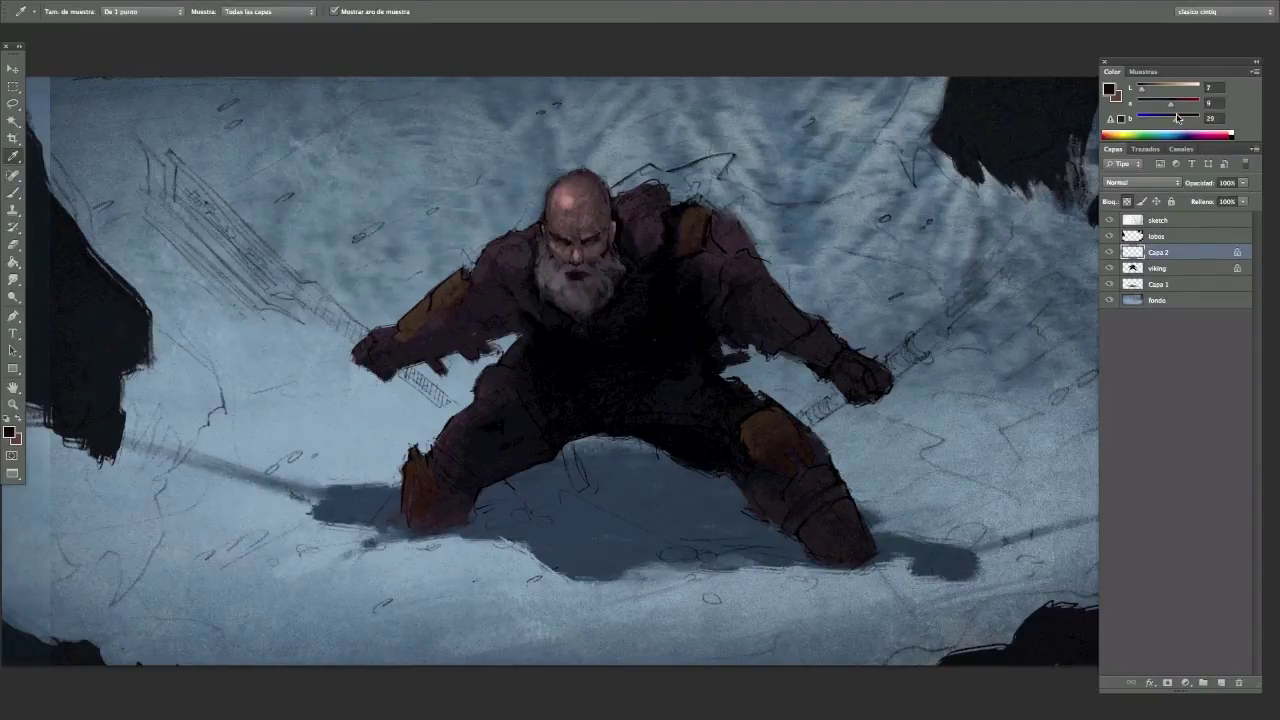
Load the viking silhouette selection and wash the left leg reddish brown with a 400 px brush.
left_click(1133, 268, "ctrl")
key("b")
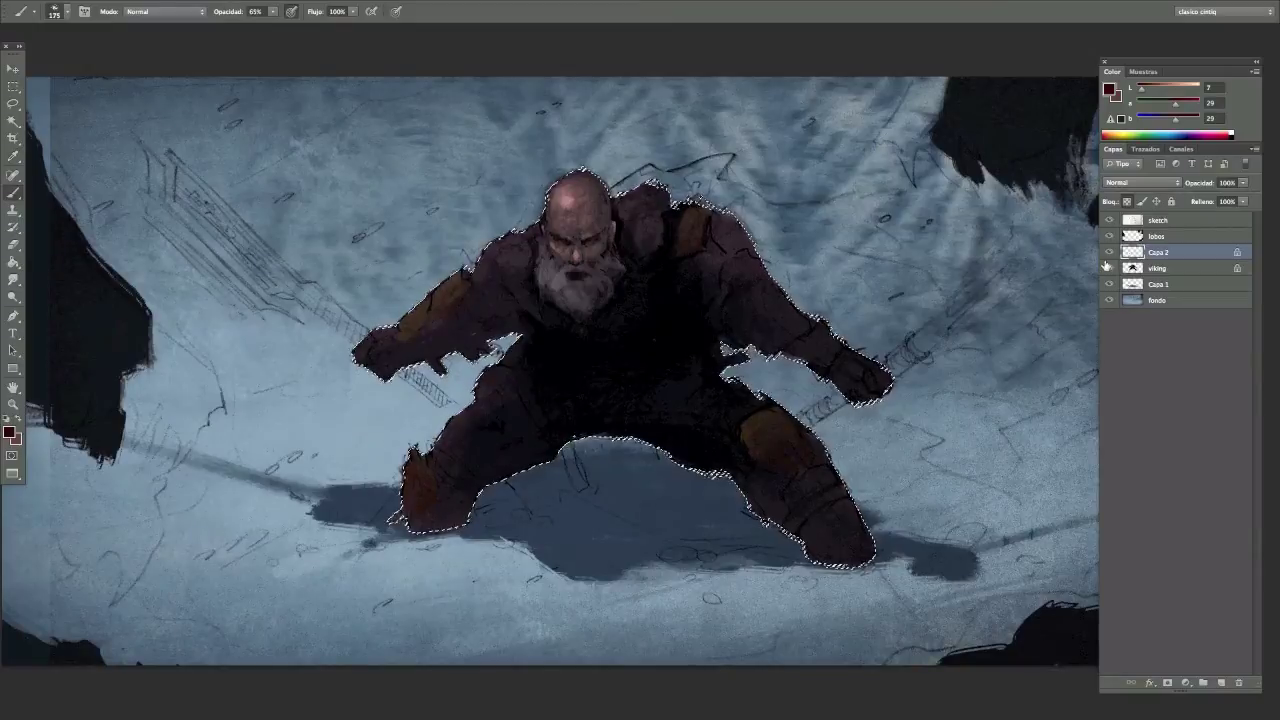
key("bracketright")
key("bracketright")
key("bracketright")
mouse_move(465, 450)
left_mouse_down()
mouse_move(485, 420)
mouse_move(657, 371)
left_mouse_up()
Shift the colour toward brown and wash the figure with a 500 px brush.
left_click(1184, 130)
key("bracketright")
left_click_drag(1182, 99, 1170, 101)
left_click_drag(700, 357, 680, 400)
key("bracketleft")
key("bracketleft")
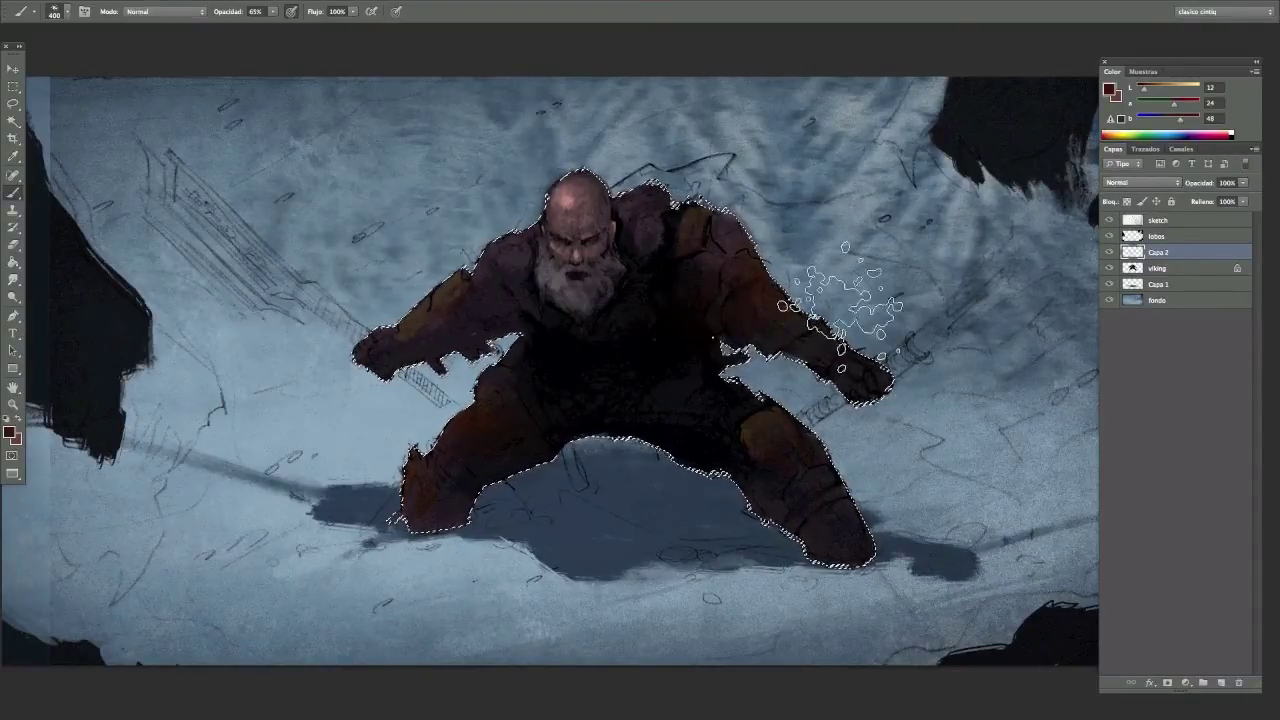
Sample redder and skin tones from the figure and add new layer Capa 3.
left_click(622, 370, "alt")
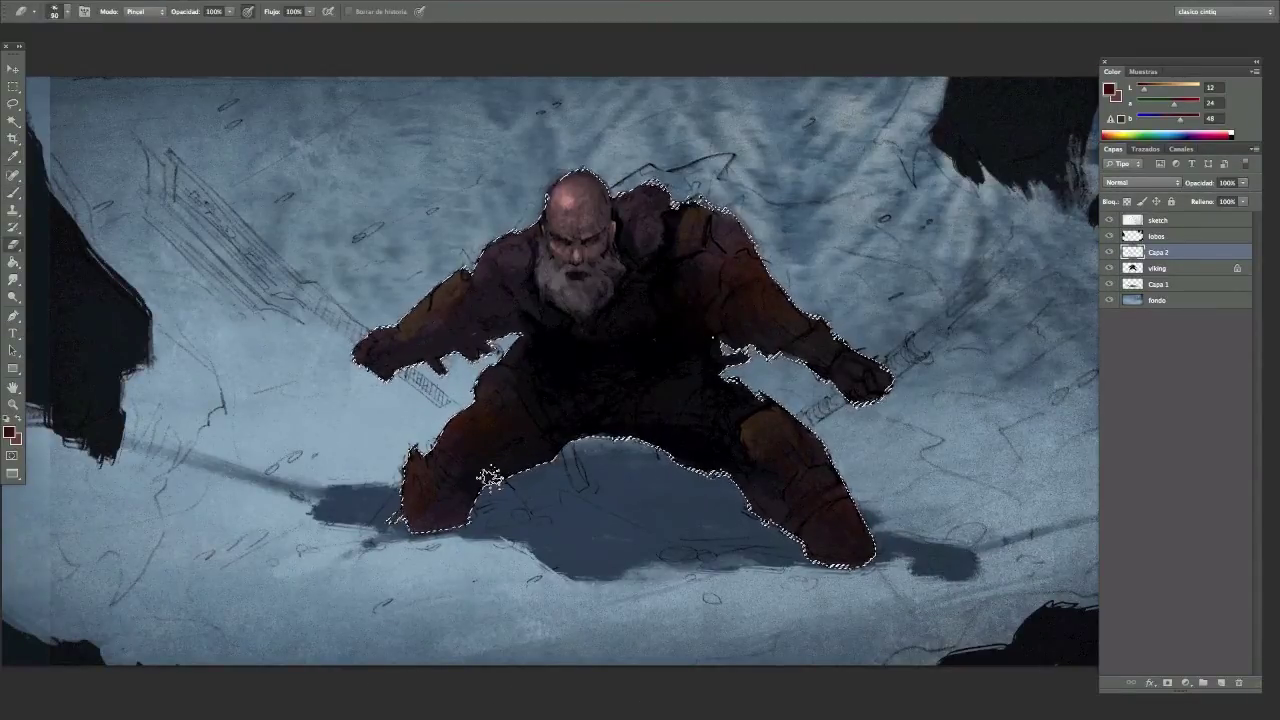
key("bracketleft")
key("bracketleft")
key("bracketleft")
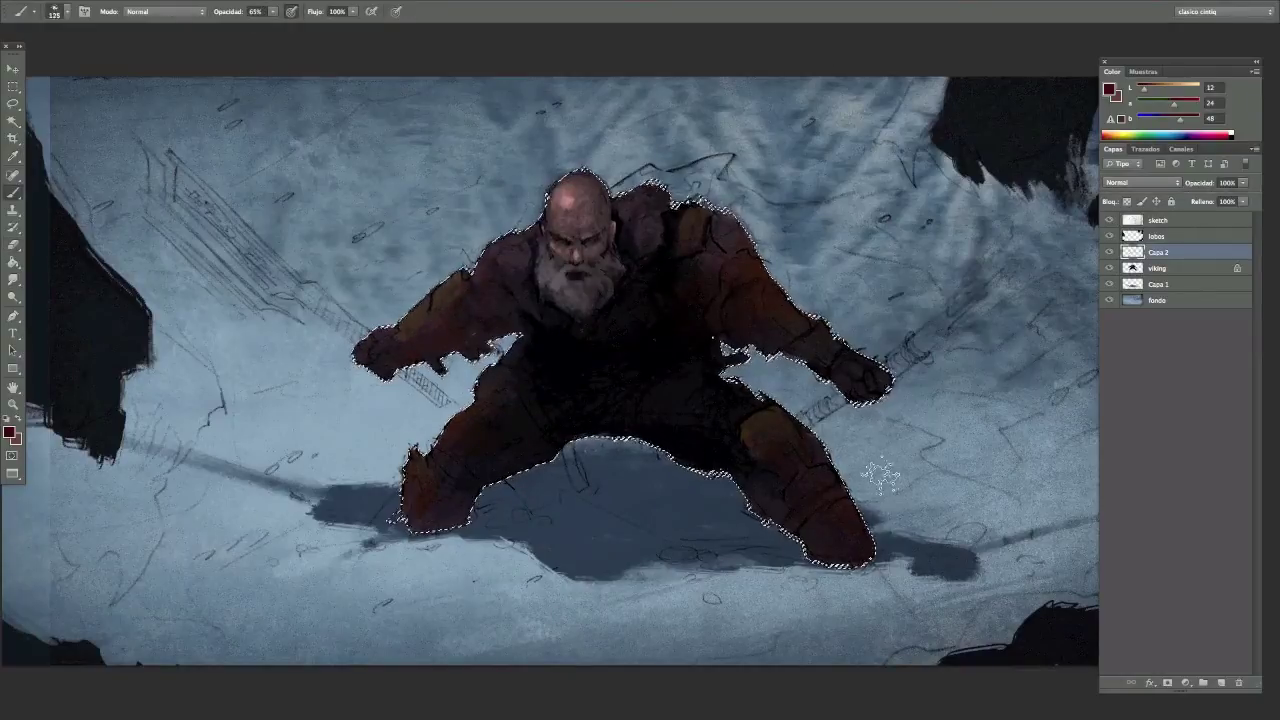
key("i")
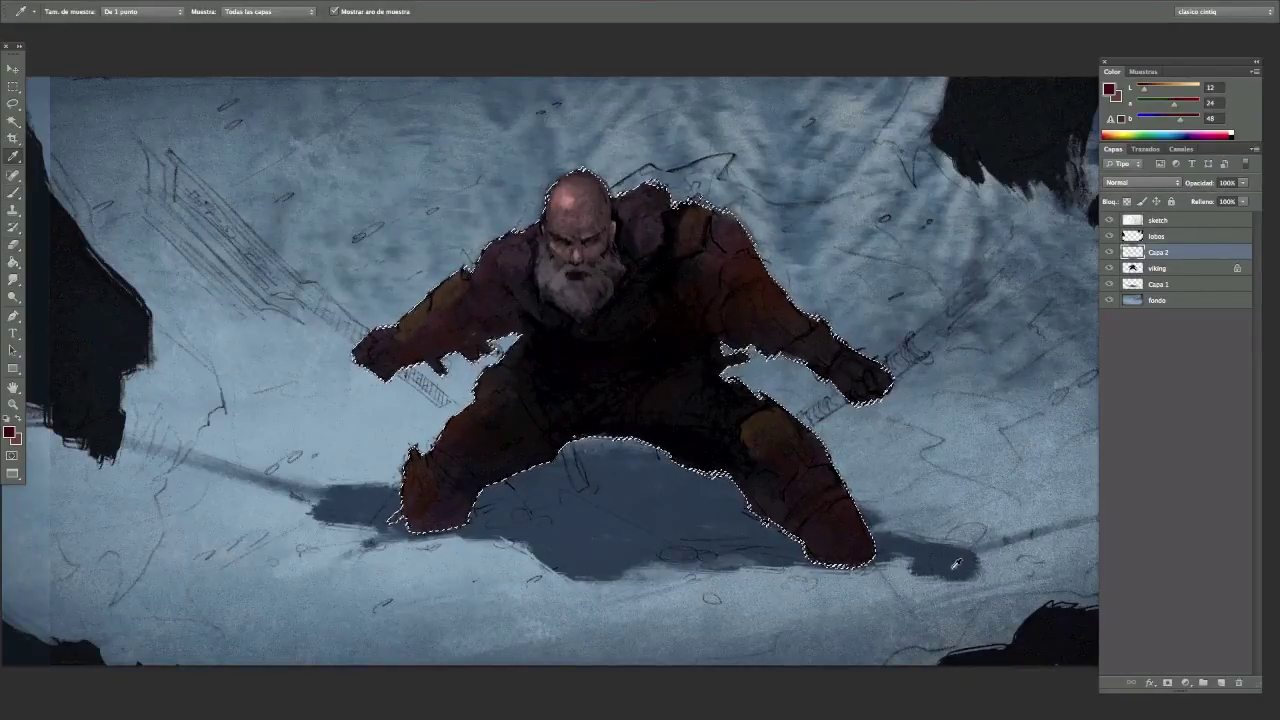
left_click(842, 572)
left_click(1221, 682)
Lighten the chest and shoulder inside the selection, refine with the eraser, then deselect.
key("b")
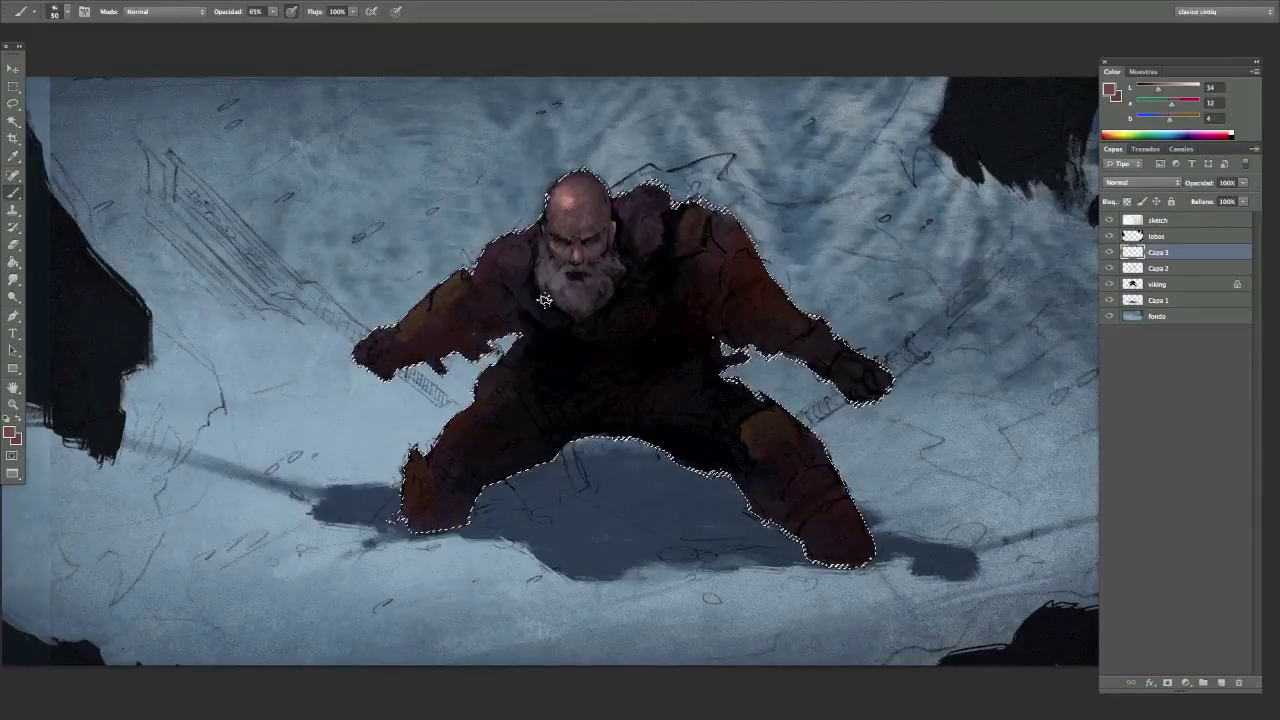
mouse_move(511, 276)
left_mouse_down()
mouse_move(506, 257)
mouse_move(540, 300)
mouse_move(494, 297)
mouse_move(490, 310)
left_mouse_up()
key("bracketleft")
key("bracketleft")
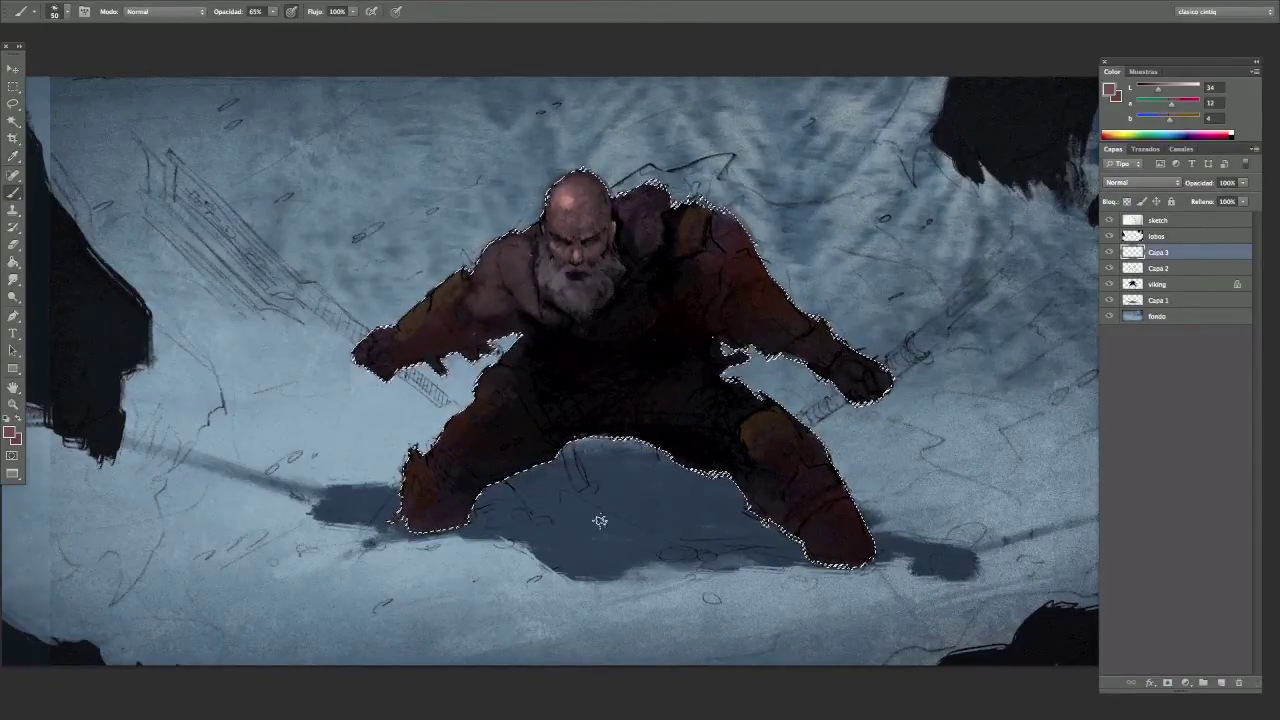
key("e")
key("bracketleft")
key("bracketleft")
key("bracketleft")
key("b")
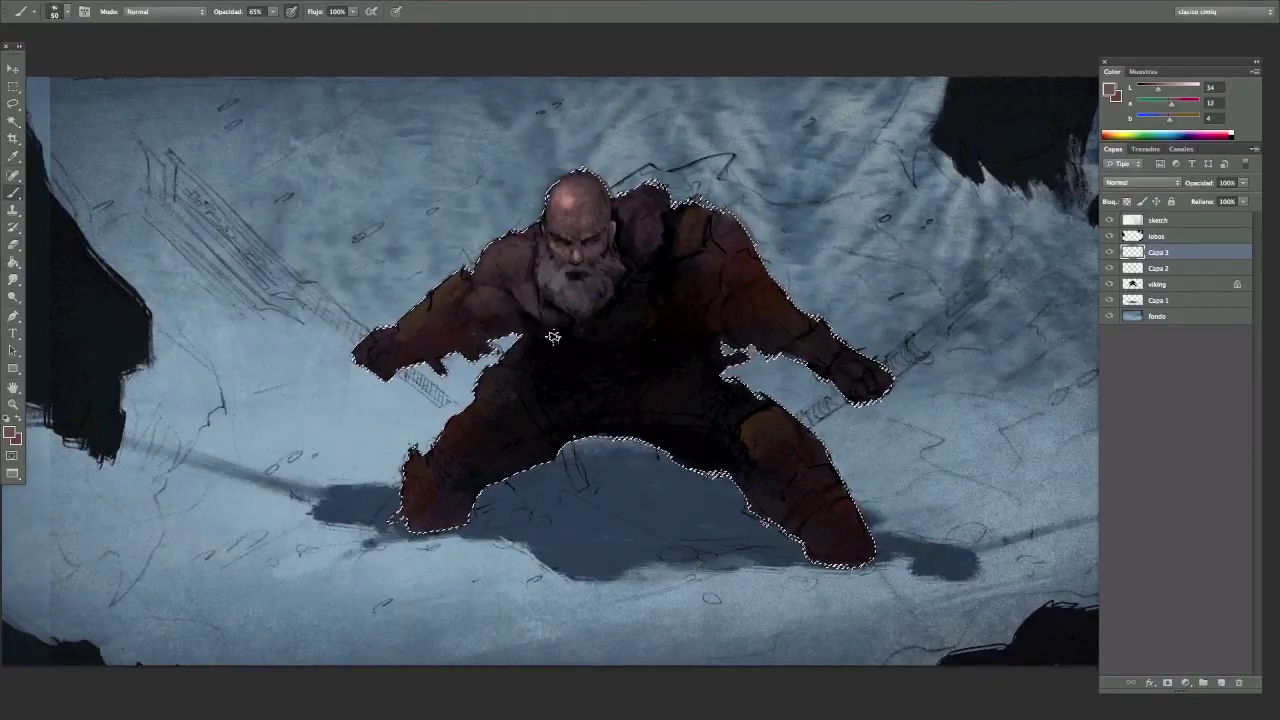
key("bracketleft")
key("bracketleft")
key("bracketleft")
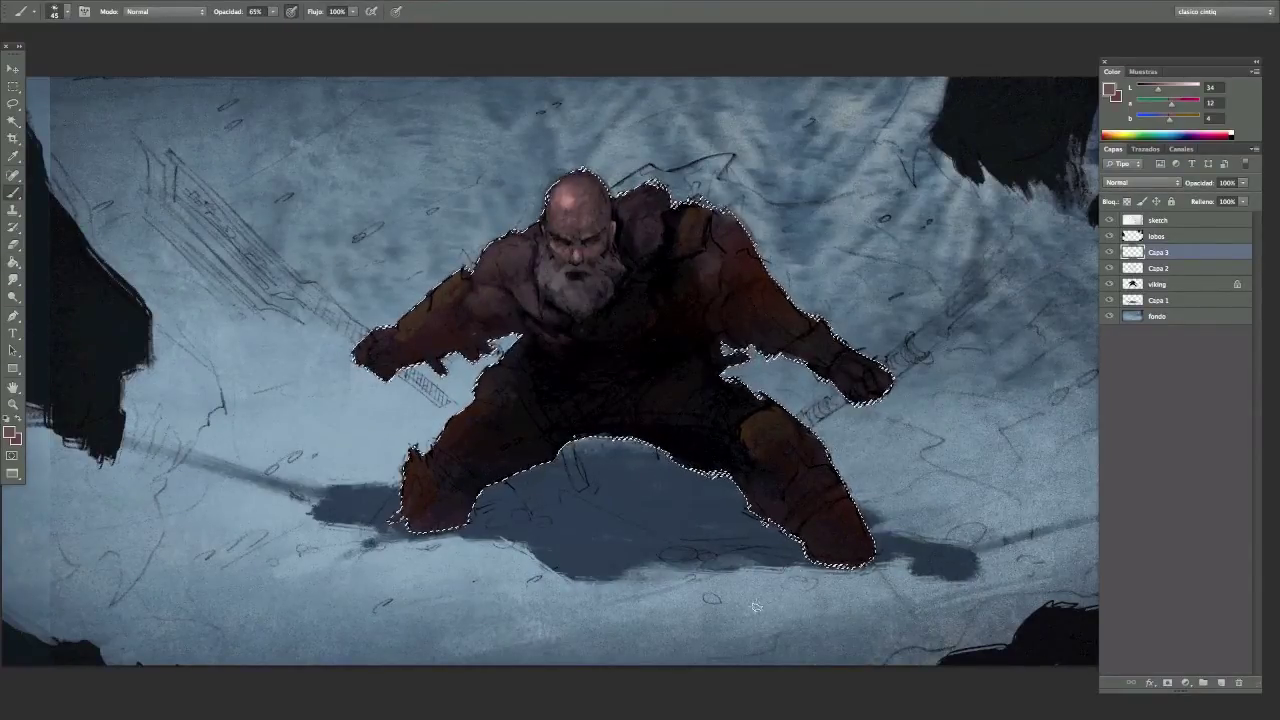
key("bracketleft")
key("bracketleft")
key("bracketleft")
key("ctrl+d")
On new layer Capa 4, brush dark cape strokes sweeping right from the shoulders.
left_click(588, 267, "alt")
key("ctrl+shift+alt+n")
key("bracketright")
key("bracketright")
key("bracketright")
mouse_move(642, 193)
left_mouse_down()
mouse_move(622, 180)
mouse_move(676, 172)
mouse_move(664, 202)
mouse_move(730, 152)
mouse_move(700, 200)
mouse_move(755, 228)
mouse_move(721, 187)
left_mouse_up()
key("0")
key("bracketright")
key("bracketright")
key("bracketright")
key("bracketright")
key("bracketright")
mouse_move(785, 255)
left_mouse_down()
mouse_move(925, 205)
mouse_move(808, 268)
left_mouse_up()
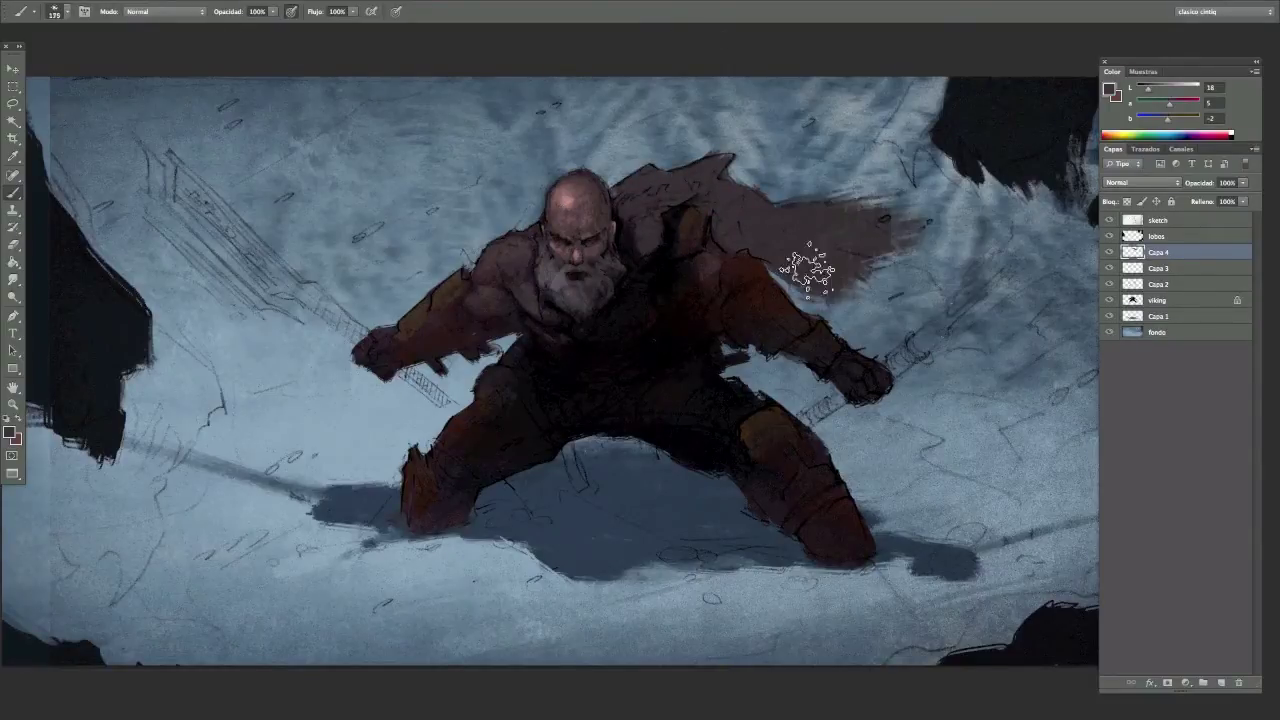
On new layer Capa 5, paint dark shadow between the legs and right of the knee.
left_click(1160, 316)
key("ctrl+shift+alt+n")
left_click(659, 419, "alt")
key("bracketright")
key("bracketleft")
key("bracketleft")
key("bracketleft")
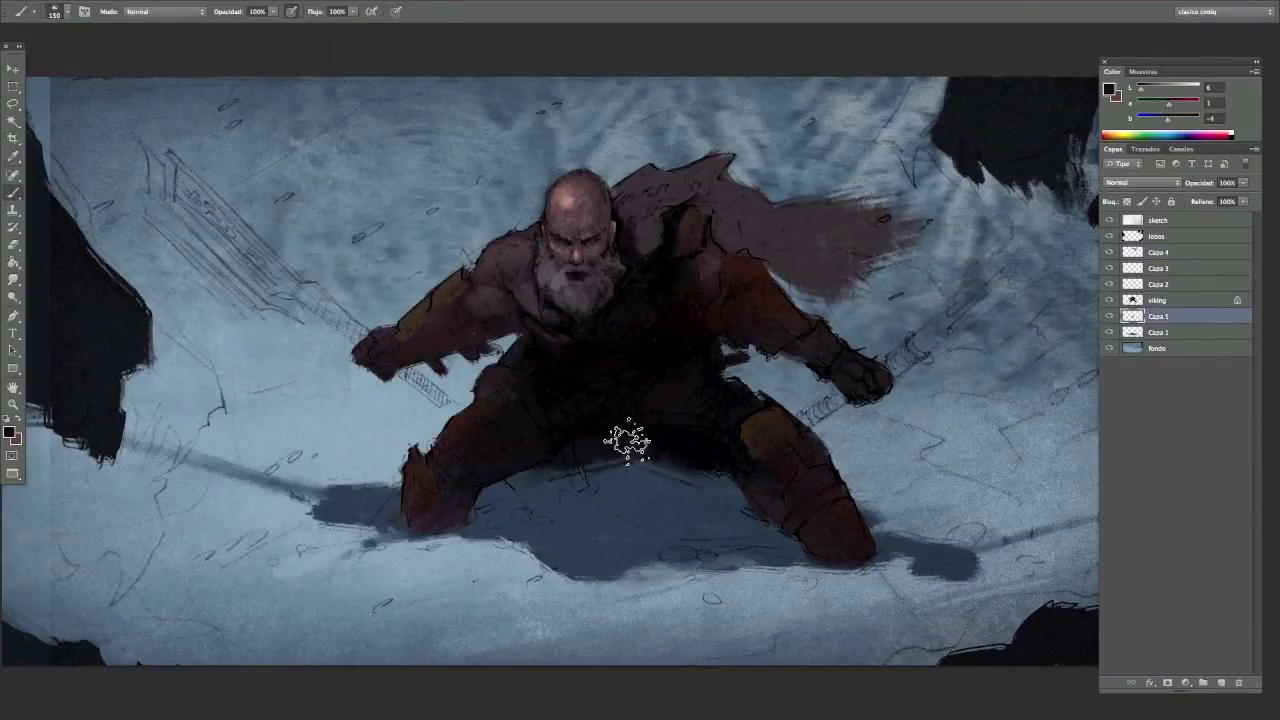
mouse_move(550, 484)
left_mouse_down()
mouse_move(680, 491)
mouse_move(680, 523)
mouse_move(790, 522)
left_mouse_up()
key("bracketleft")
mouse_move(860, 500)
left_mouse_down()
mouse_move(943, 451)
mouse_move(671, 429)
mouse_move(743, 286)
mouse_move(1057, 366)
mouse_move(766, 480)
mouse_move(712, 343)
mouse_move(792, 339)
left_mouse_up()
key("bracketright")
key("bracketright")
key("bracketright")
key("bracketright")
key("bracketright")
key("bracketright")
Toggle the lobos layer to compare, then select Capa 4.
key("e")
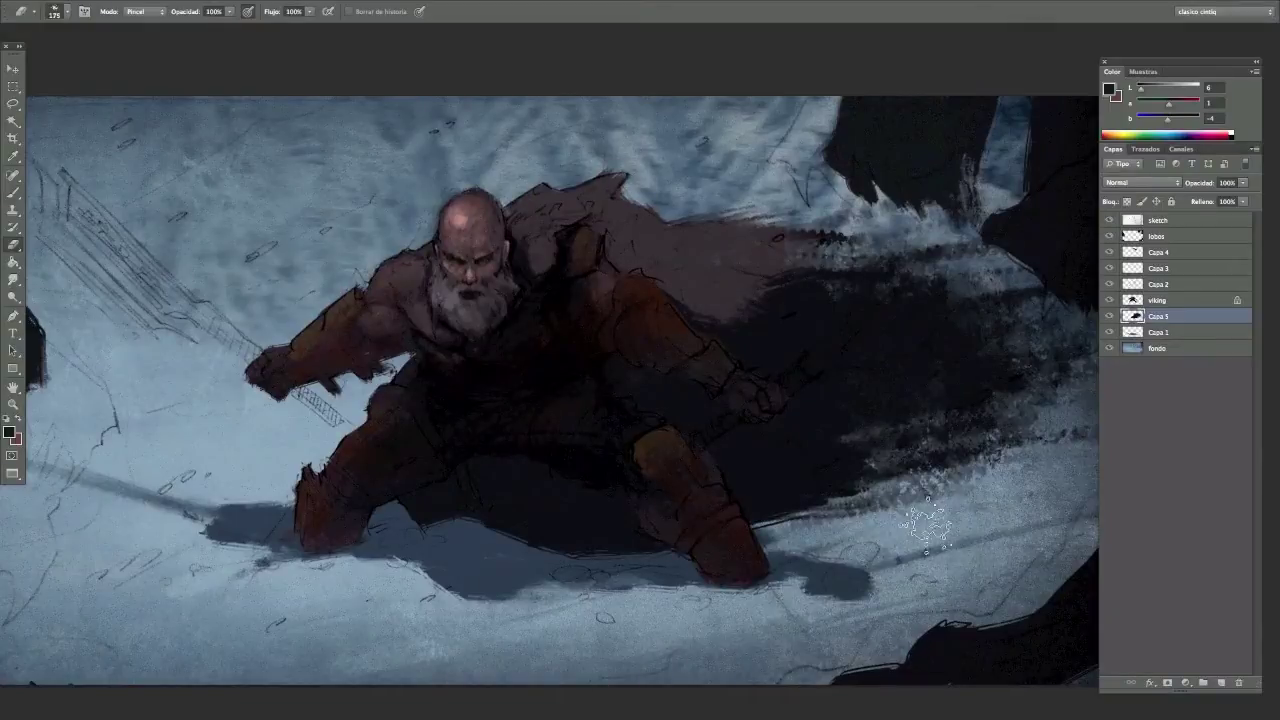
left_click(1108, 236)
left_click(1108, 236)
left_click(1158, 252)
key("b")
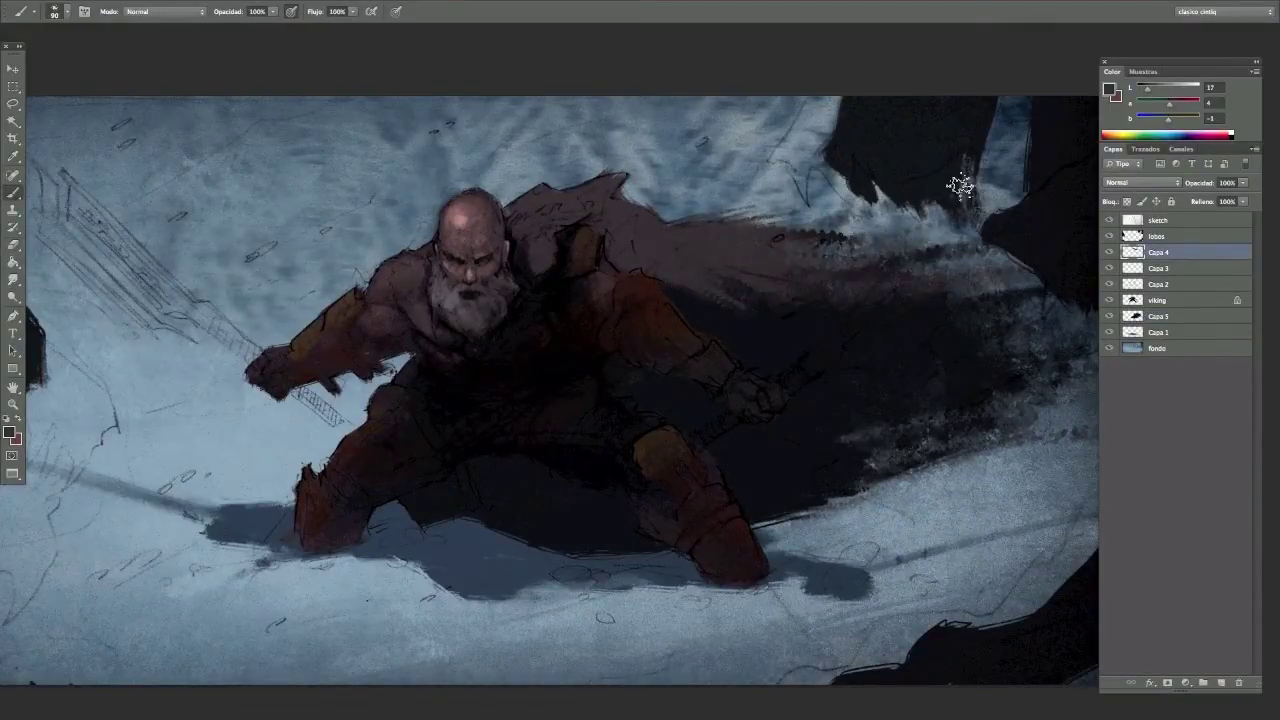
Fade the dark shadow on the right with a 1200 px fully soft eraser.
key("e")
right_click(908, 606)
double_click(958, 497)
right_click(845, 443)
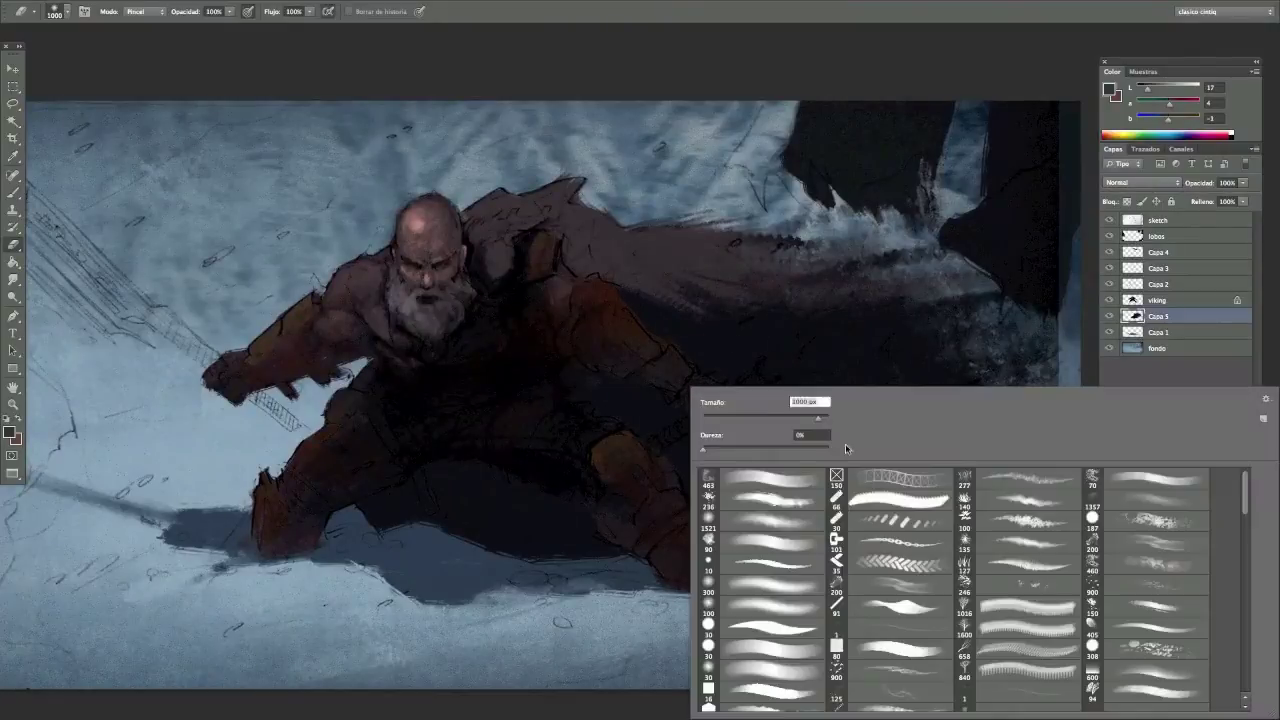
key("Escape")
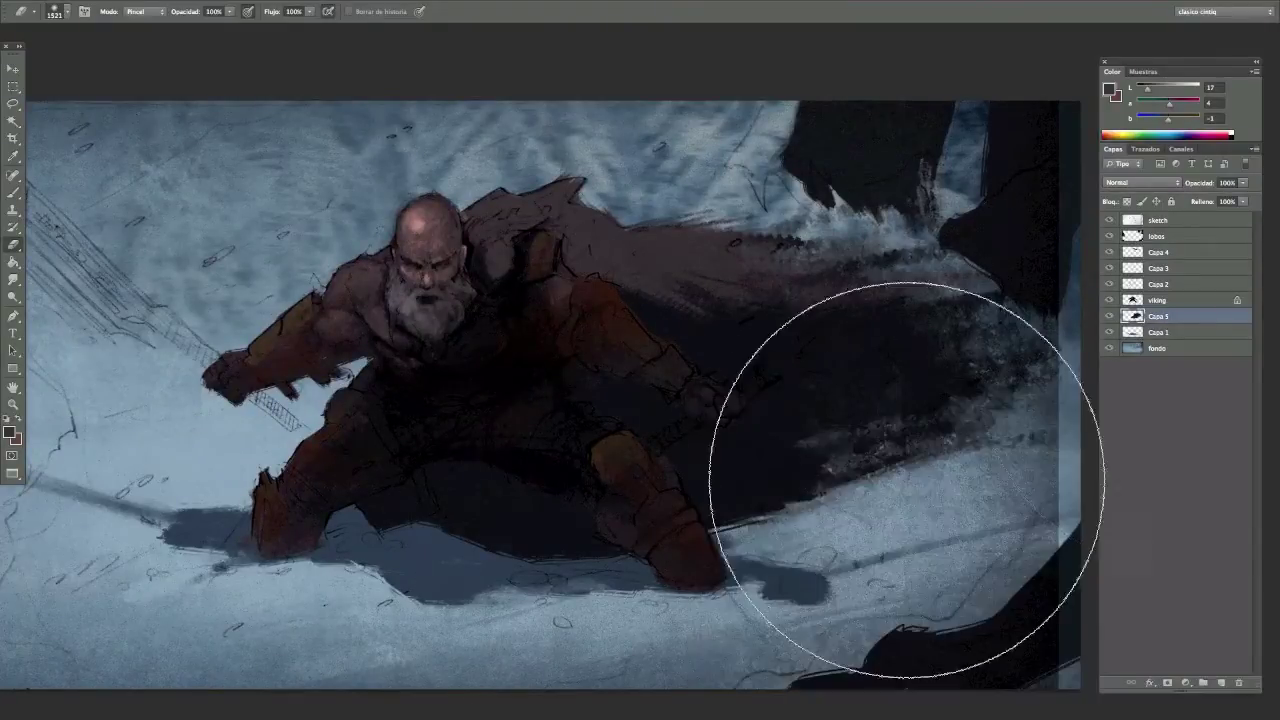
left_click_drag(886, 543, 986, 343)
key("bracketright")
key("bracketright")
key("ctrl+minus")
key("ctrl+plus")
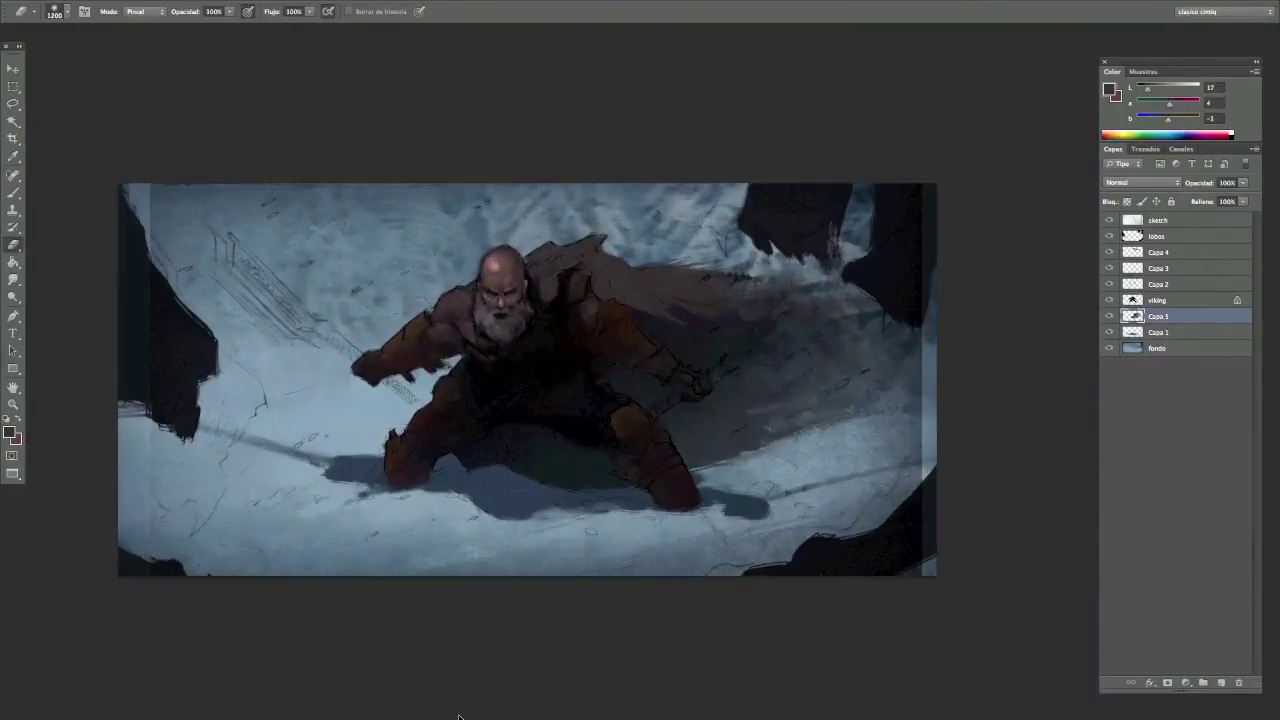
Compare the sketch lines, sample a dark chest tone, and set the sketch to Multiplicar.
left_click(1110, 222)
left_click(1110, 222)
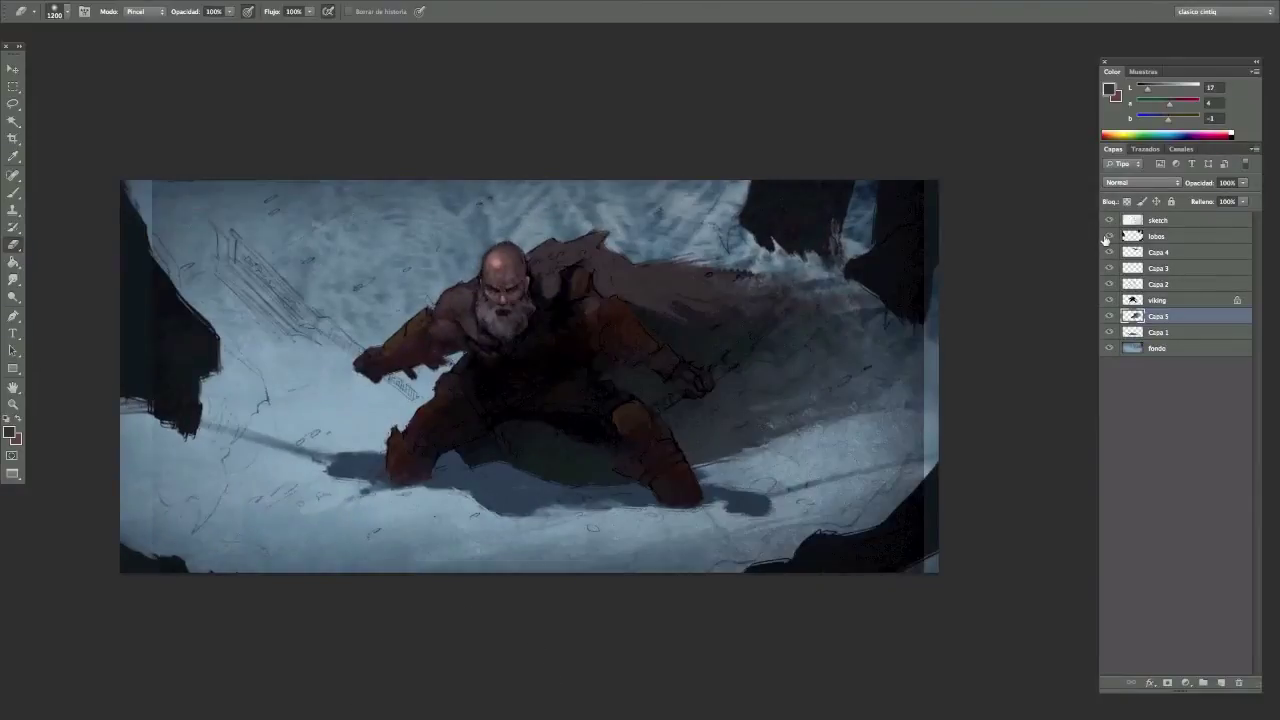
key("ctrl+plus")
key("i")
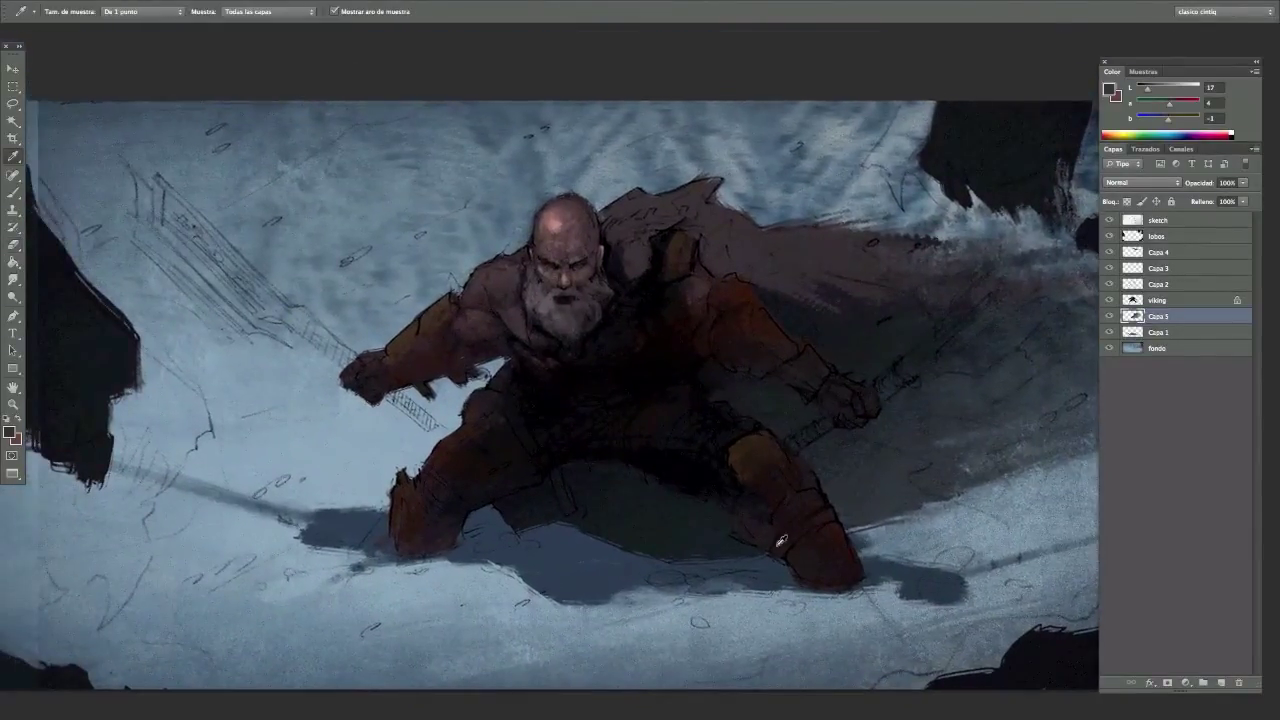
left_click(648, 346)
left_click(1145, 184)
left_click(1133, 214)
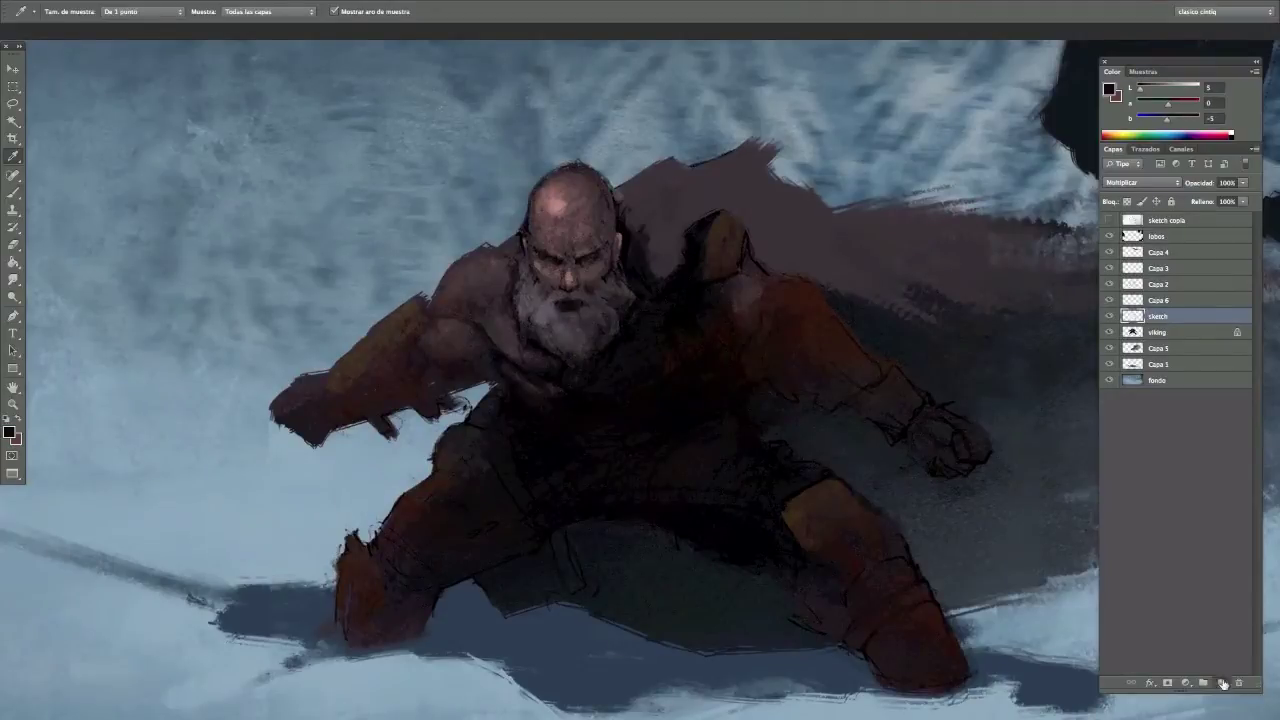
Add layer Capa 7 and set a near-black colour with an 8 px brush.
left_click(1222, 683)
key("b")
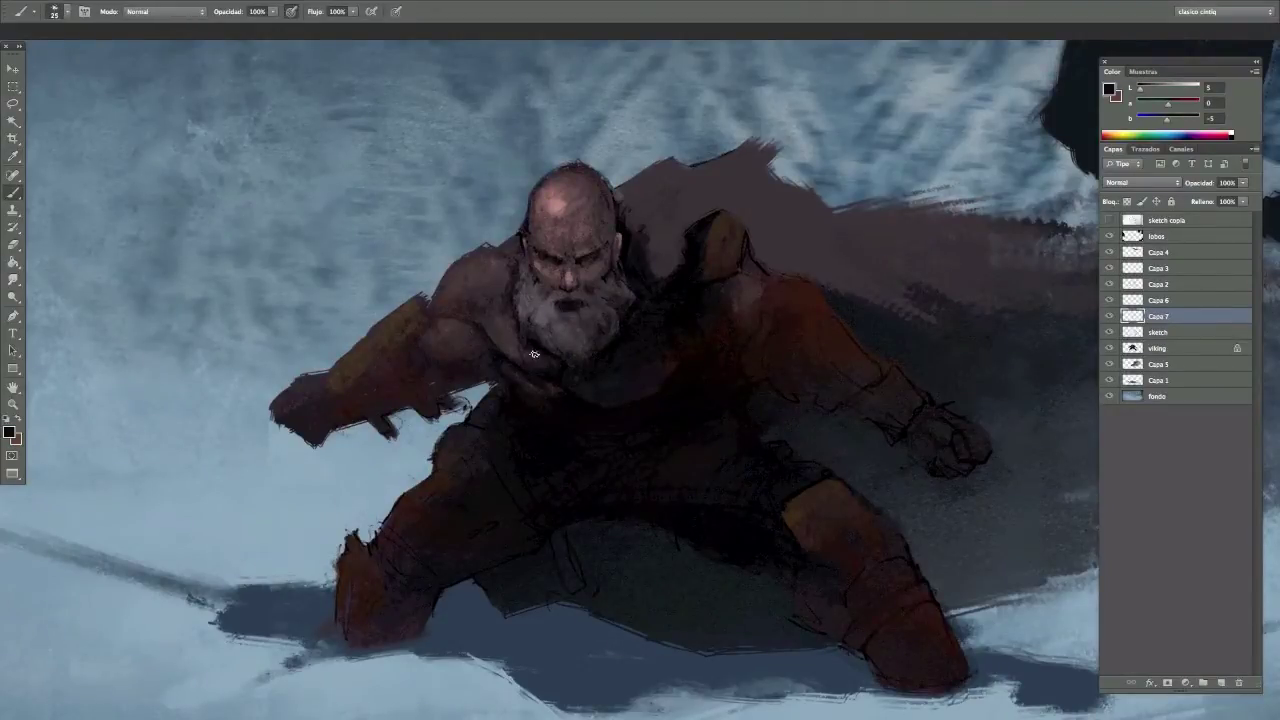
left_click(818, 435, "alt")
key("bracketleft")
left_click_drag(1141, 93, 1138, 93)
key("bracketleft")
key("bracketleft")
key("bracketleft")
left_click(669, 385, "alt")
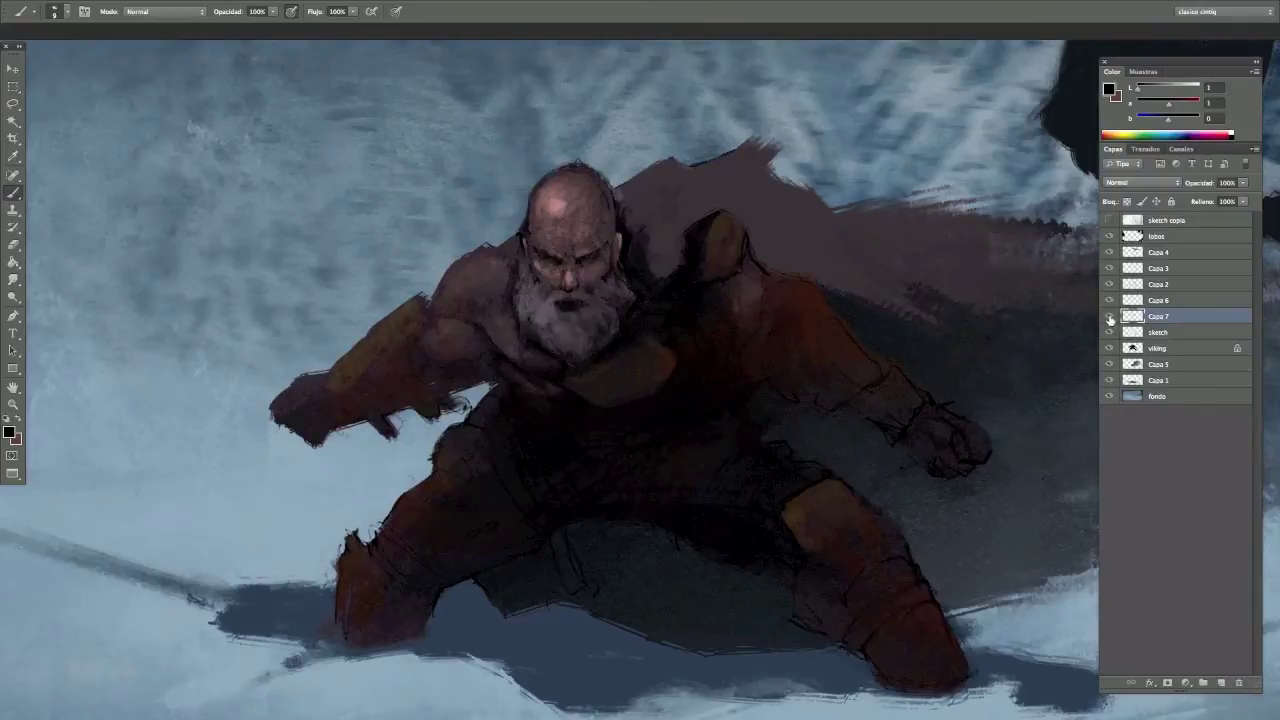
Show the sketch copia layer, sample a dark blue-grey, and select Capa 4.
key("i")
left_click_drag(529, 586, 477, 598)
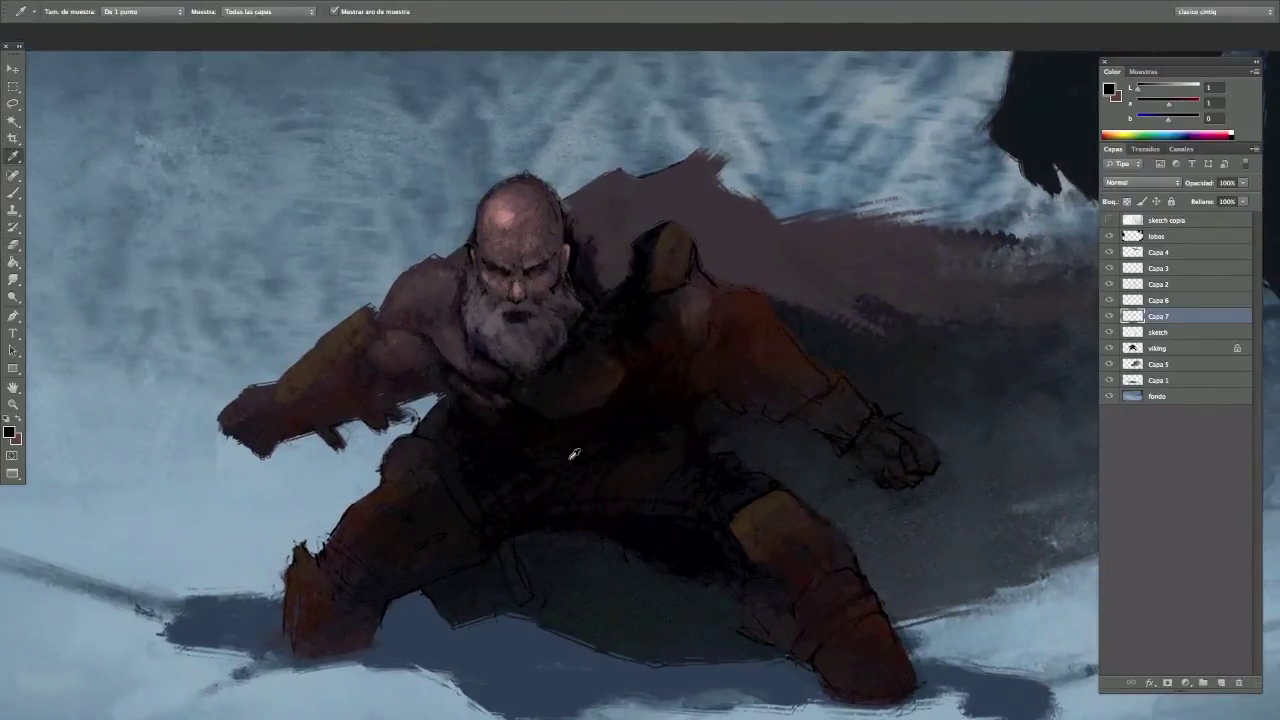
left_click(1108, 220)
left_click(533, 537)
key("b")
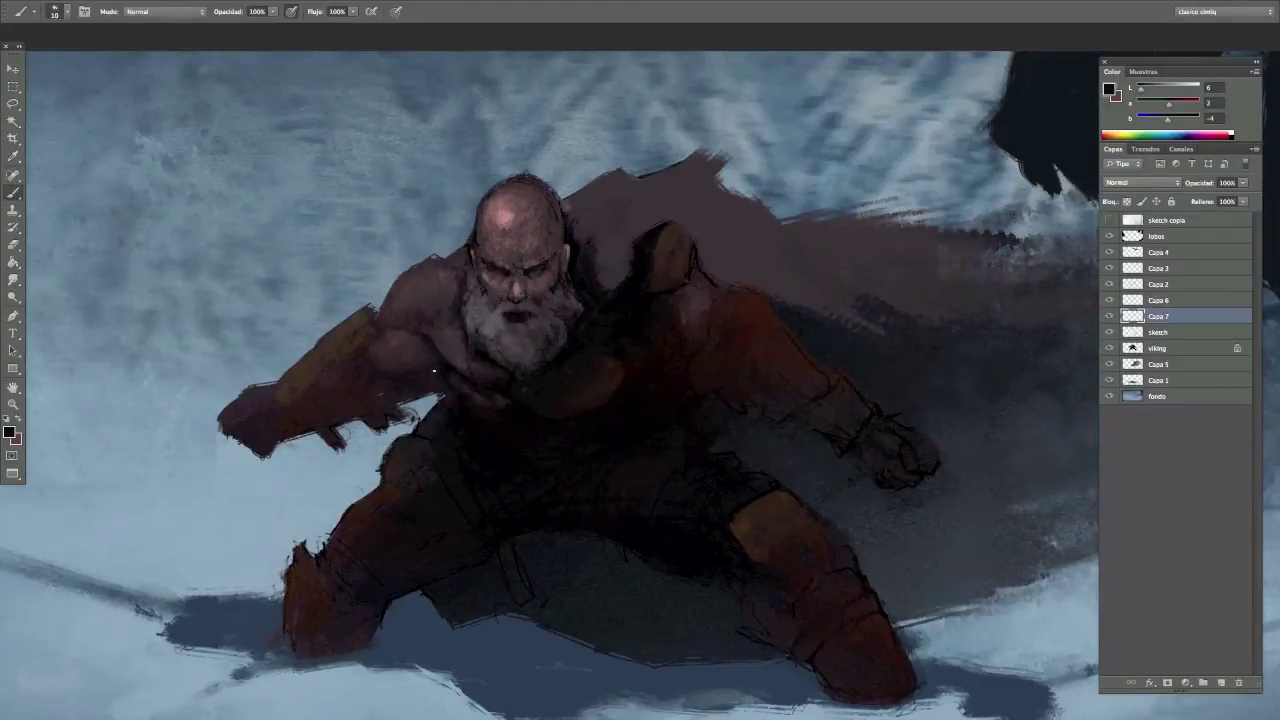
left_click(1160, 252)
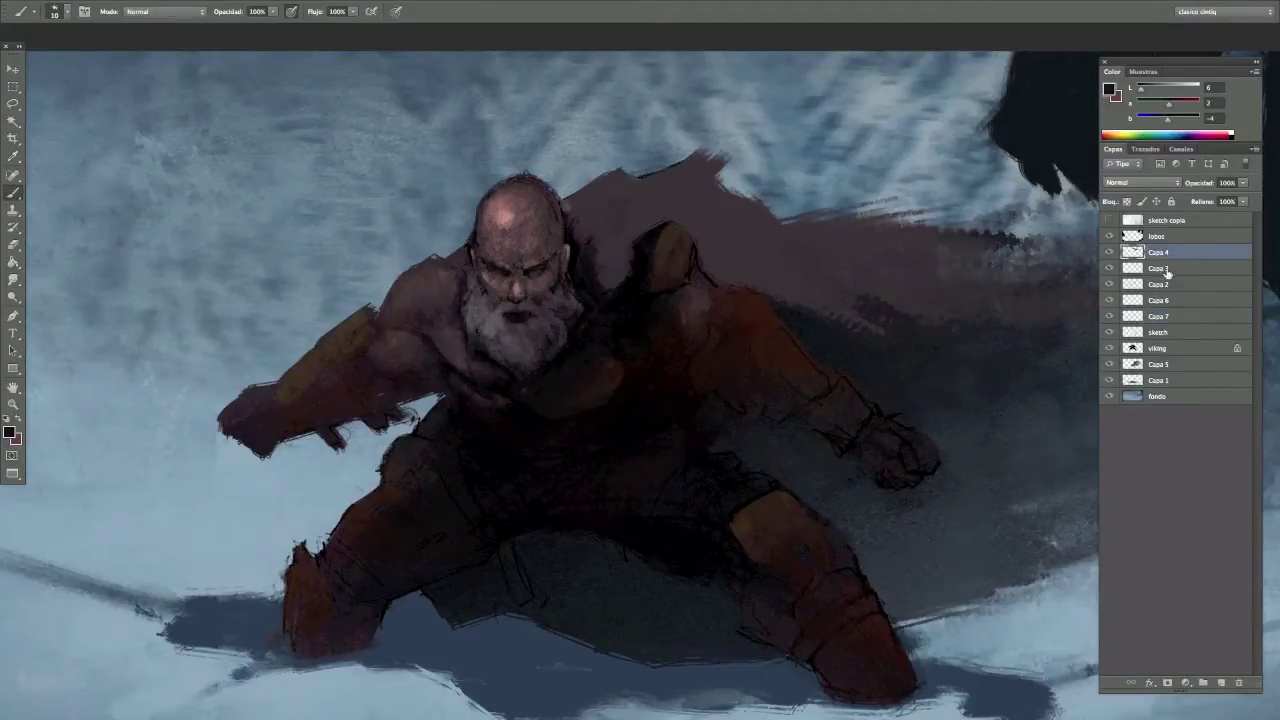
Add layer Capa 8 in Multiplicar blending and sample a warmer dark tone.
left_click(1221, 683)
key("shift+alt+m")
key("bracketleft")
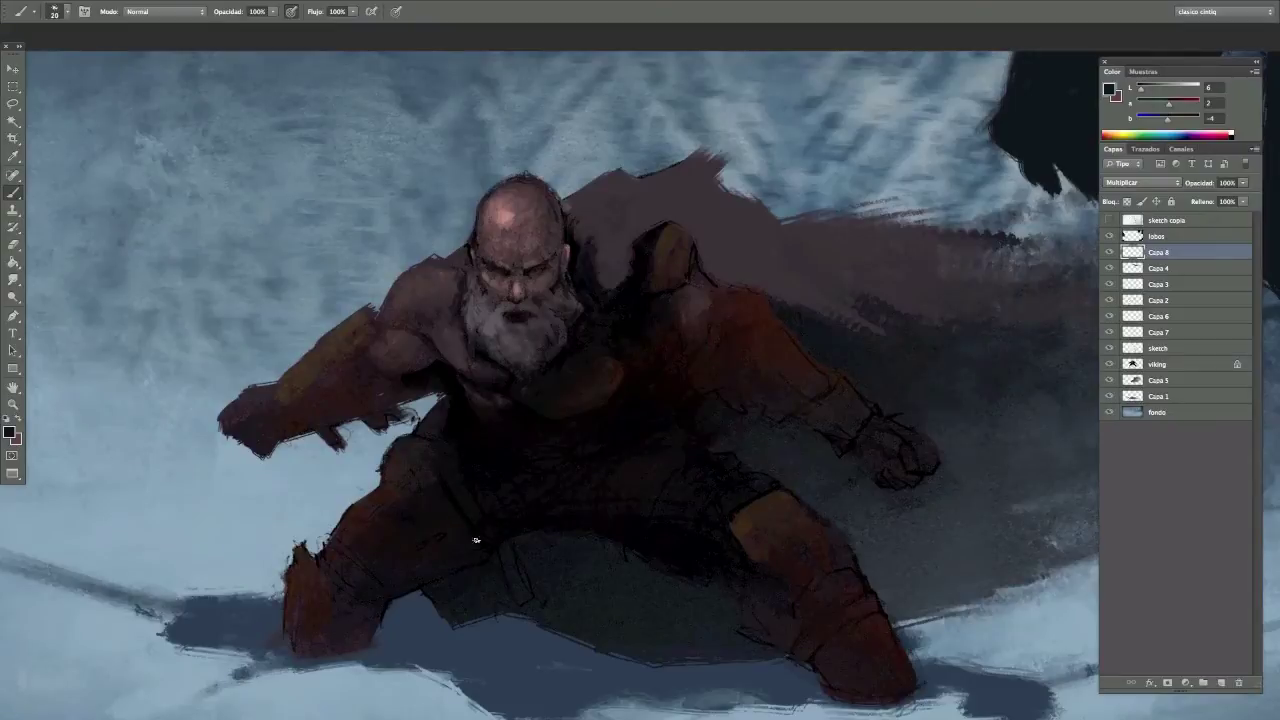
key("bracketright")
key("bracketright")
key("bracketright")
key("bracketright")
key("bracketright")
key("bracketright")
key("bracketleft")
key("bracketleft")
key("bracketleft")
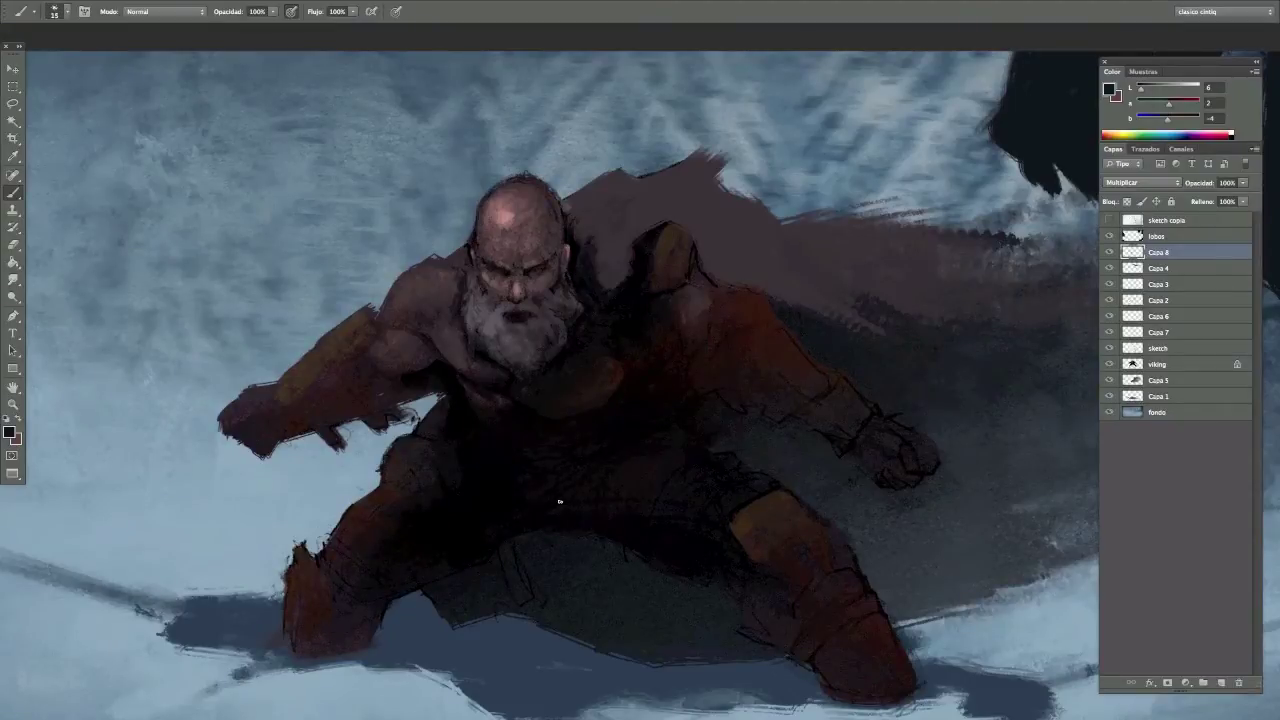
key("bracketright")
left_click(483, 430, "alt")
Add layer Capa 9, sample cape browns, and dab dark paint on the shoulder.
left_click(1221, 682)
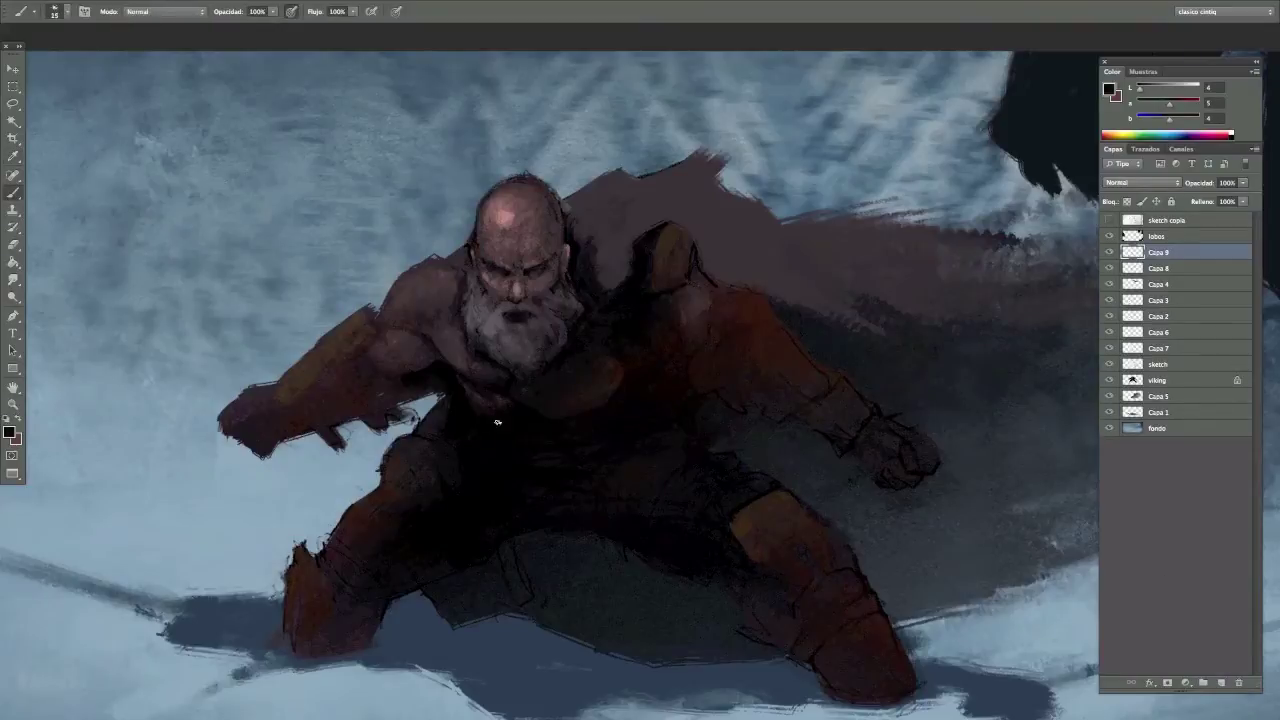
key("bracketright")
left_click(476, 431, "alt")
scroll(806, 600, "down", 2)
key("i")
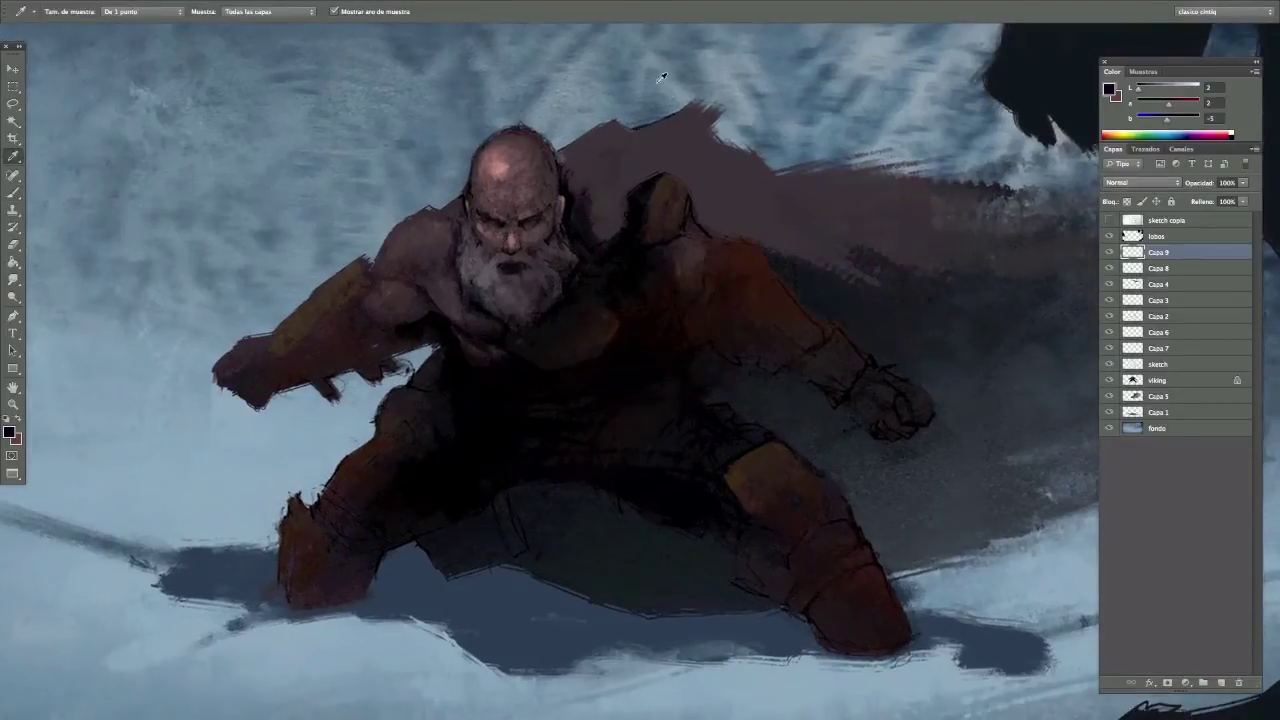
left_click(671, 190)
key("b")
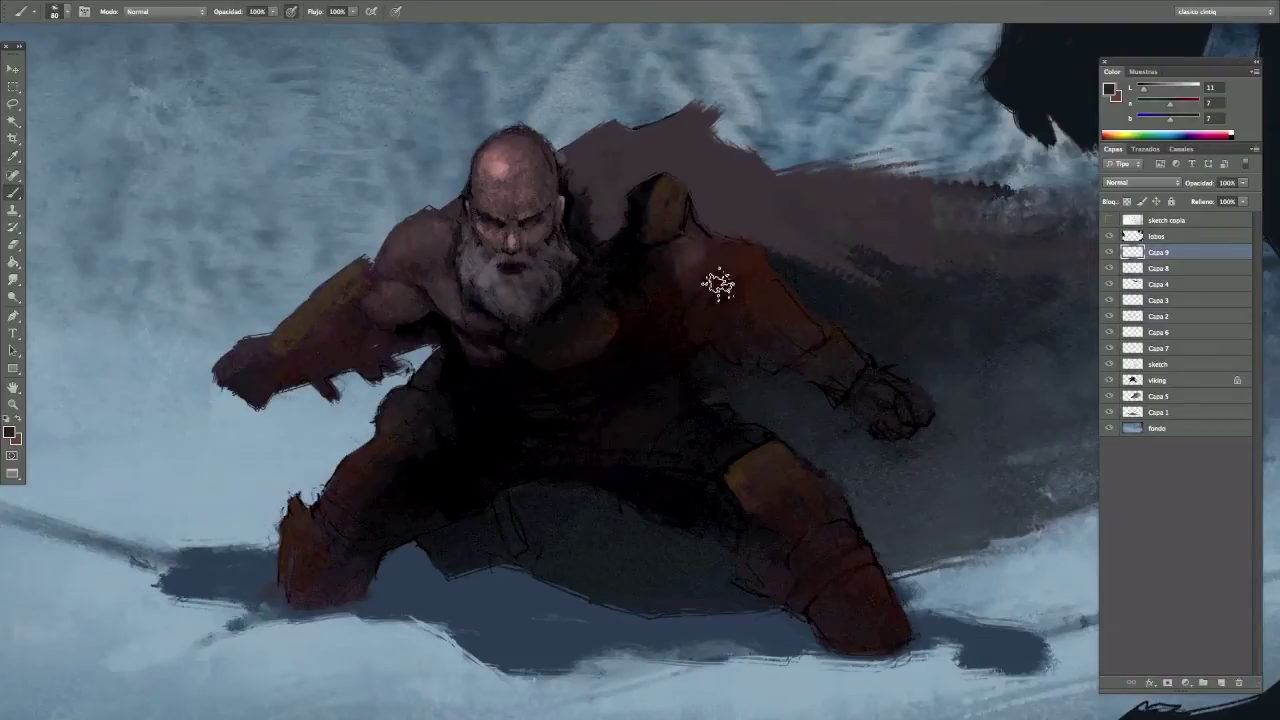
left_click(692, 201, "alt")
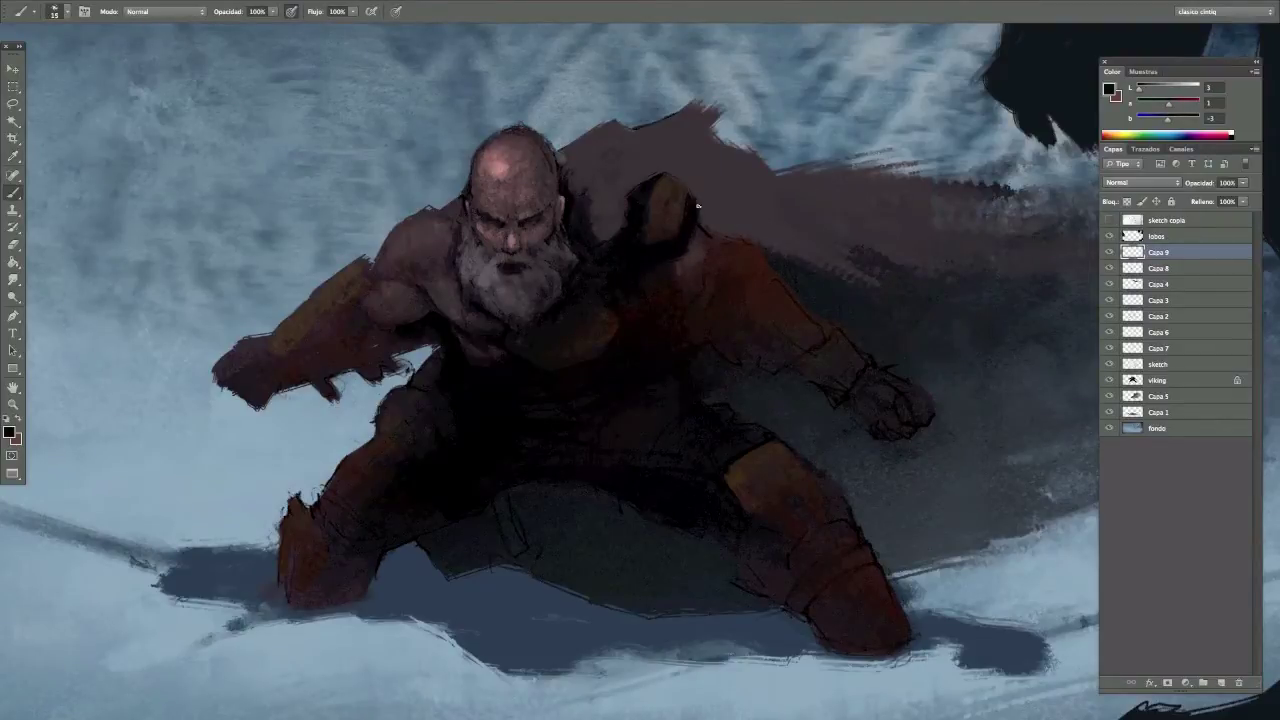
left_click(697, 206)
Sample mid browns and dark reddish tones from the figure, resizing the brush between 10 and 100.
key("alt")
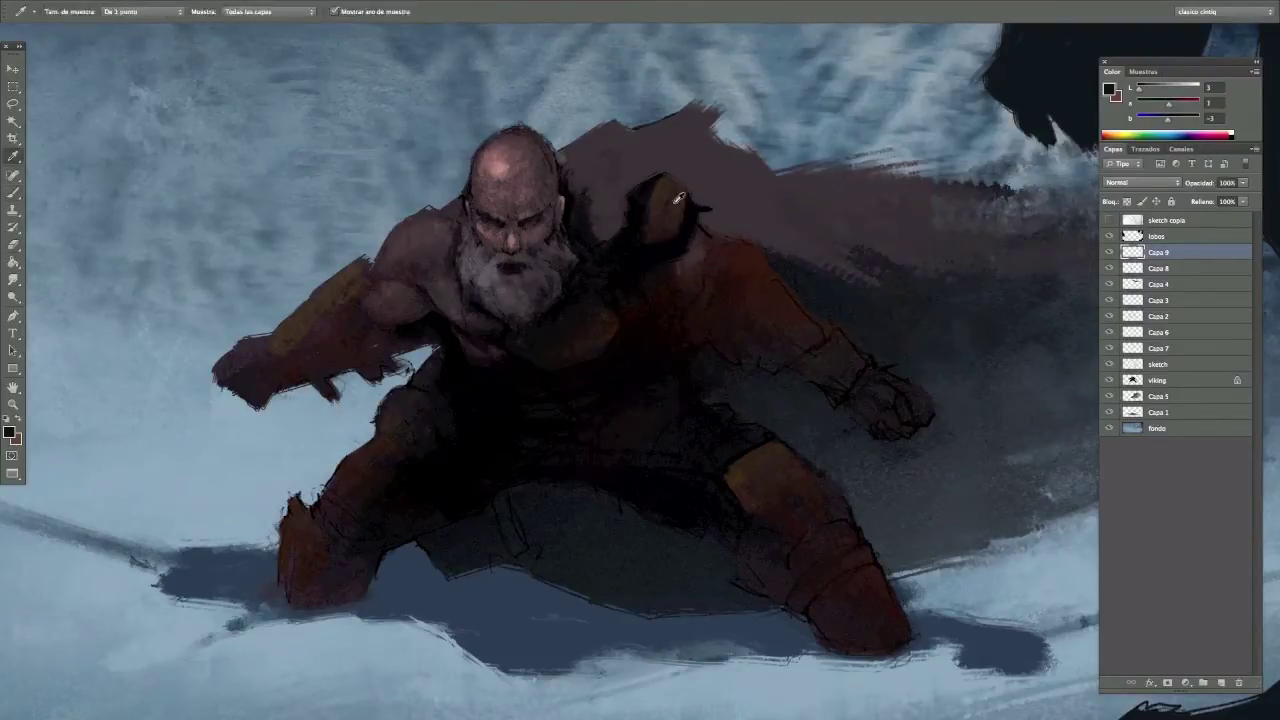
left_click(677, 197, "alt")
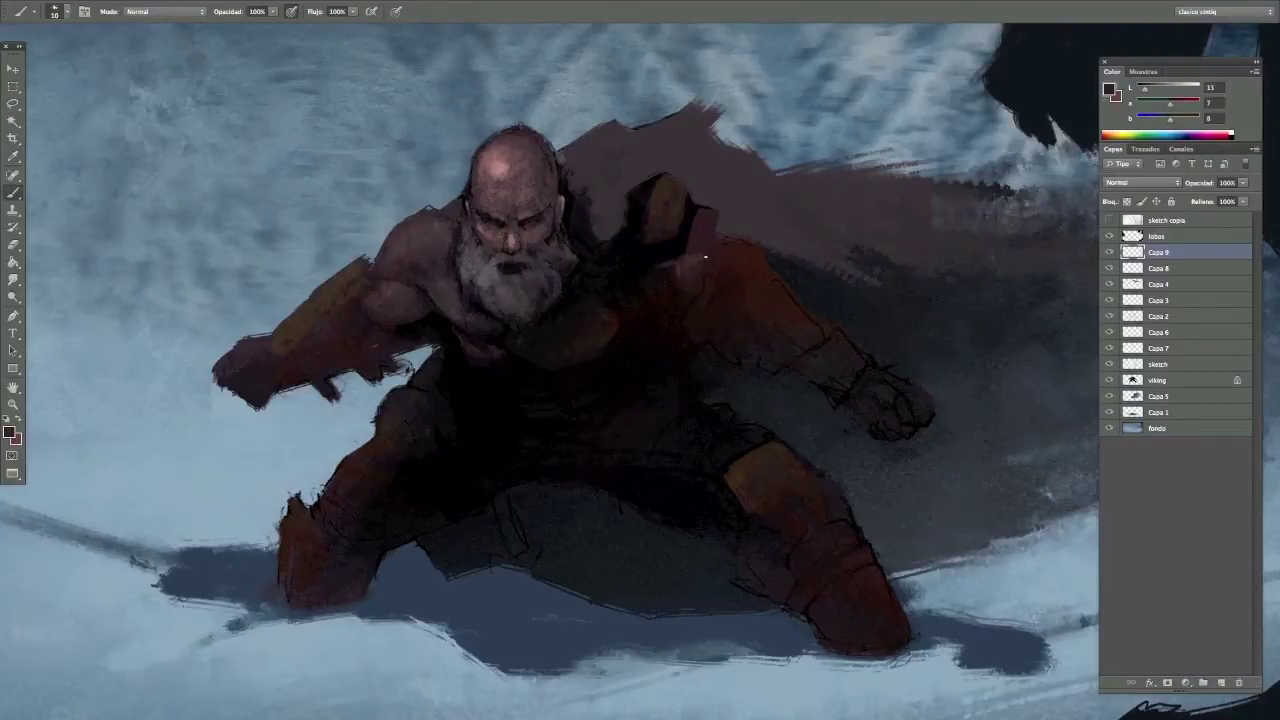
left_click(665, 273, "alt")
key("bracketleft")
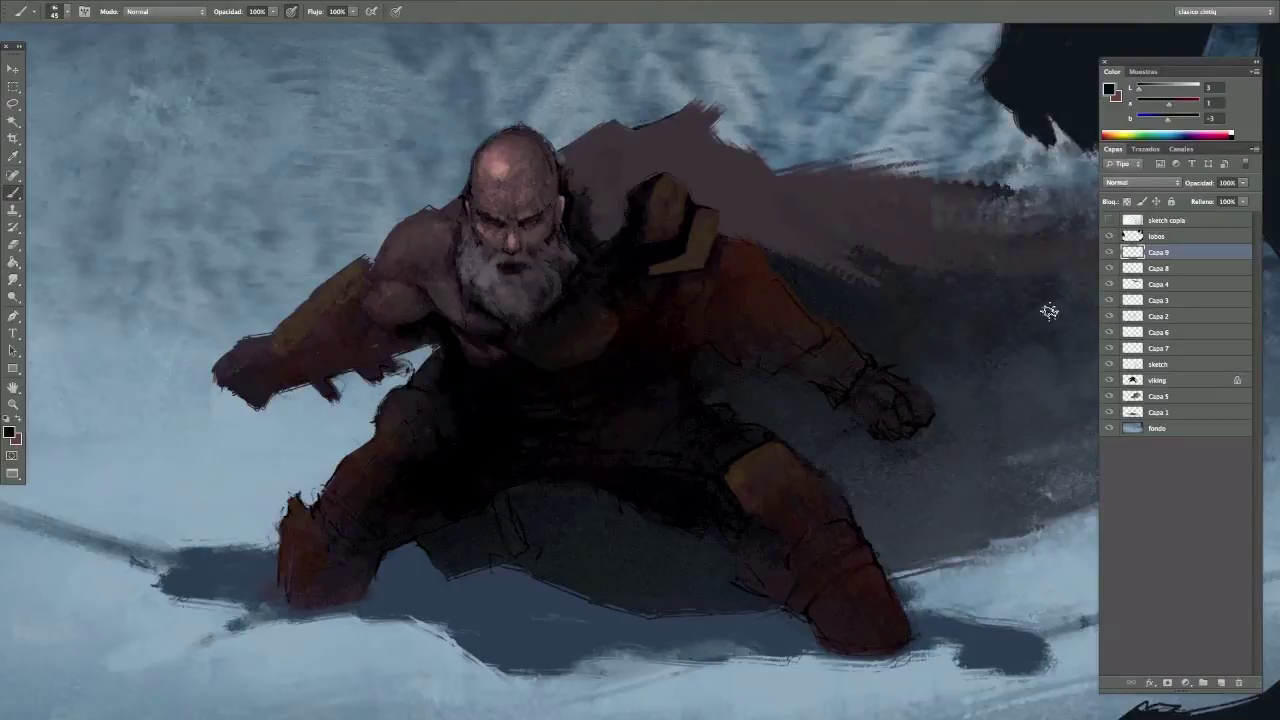
key("bracketright")
key("bracketright")
key("bracketright")
key("bracketleft")
key("bracketleft")
key("bracketleft")
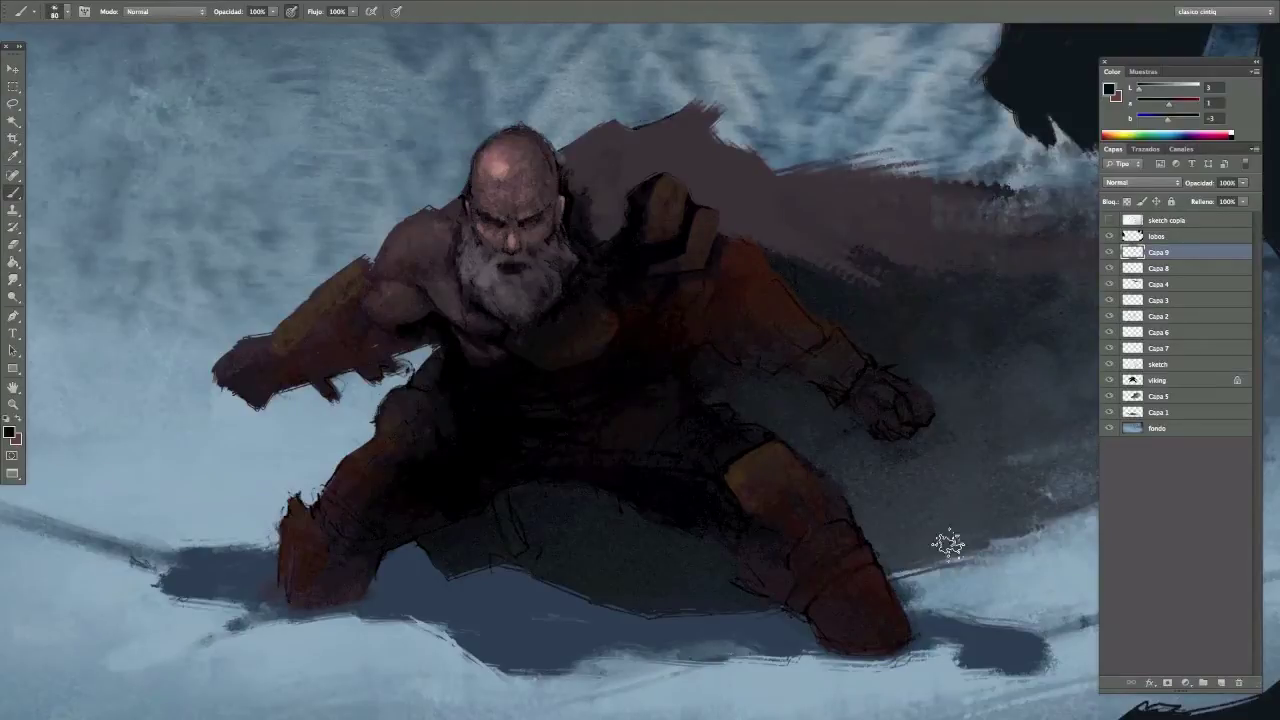
left_click(613, 250, "alt")
key("bracketleft")
key("bracketleft")
key("bracketleft")
key("bracketright")
left_click(738, 294, "alt")
Shift the painting colour to a purple hue in the colour picker.
left_click(1108, 88)
left_click(945, 428)
left_click(1049, 257)
key("bracketright")
key("bracketright")
left_click(608, 257, "alt")
left_click(1108, 88)
left_click(1081, 257)
left_click(1108, 88)
left_click(1050, 257)
Sample darker armour tones and set the painting colour to black with a 15 px brush.
left_click(619, 256, "alt")
key("bracketleft")
left_click(610, 285, "alt")
key("i")
left_click(619, 258)
key("b")
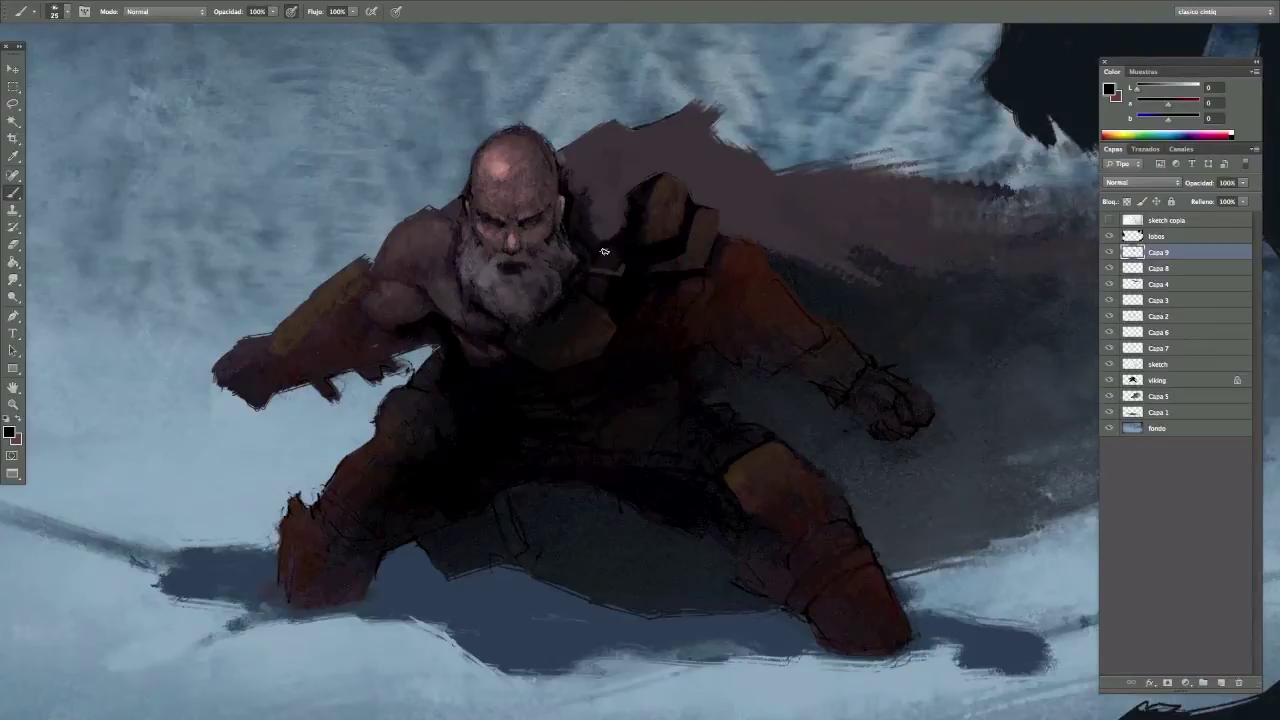
Paint lighter strokes on the viking's leg with a small brush.
key("bracketleft")
key("bracketleft")
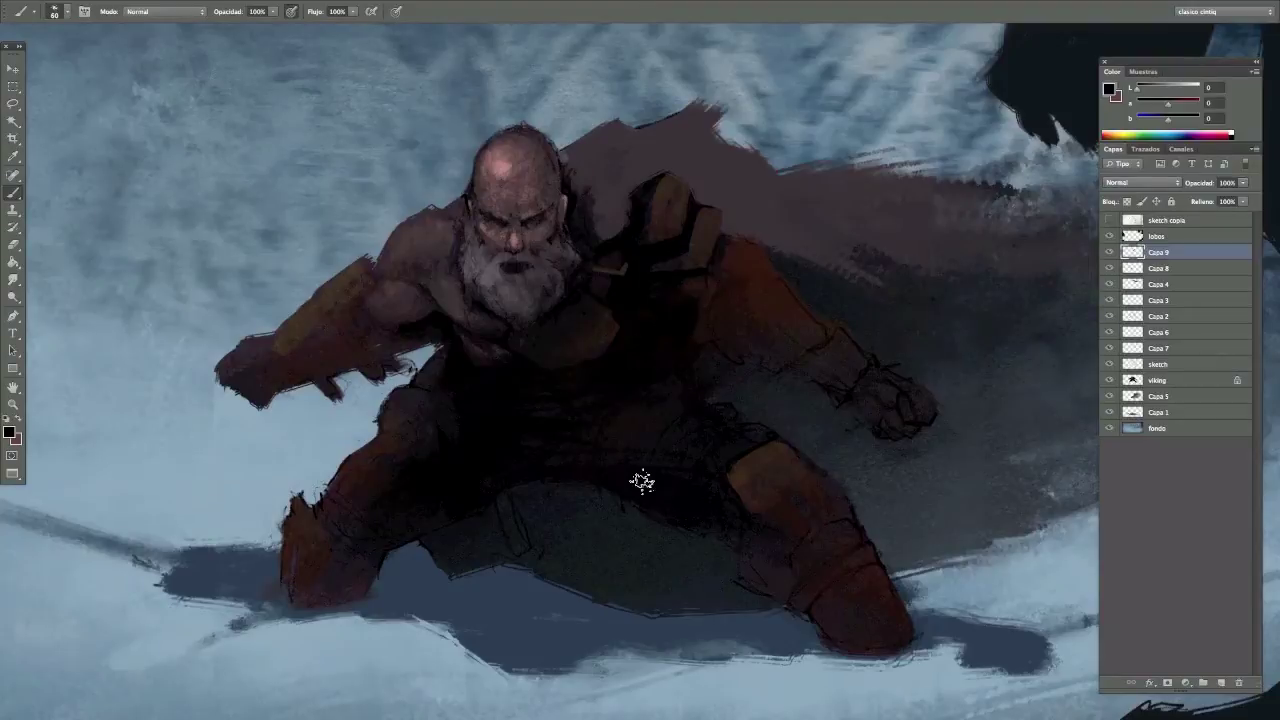
scroll(689, 297, "down", 2)
scroll(641, 487, "up", 2)
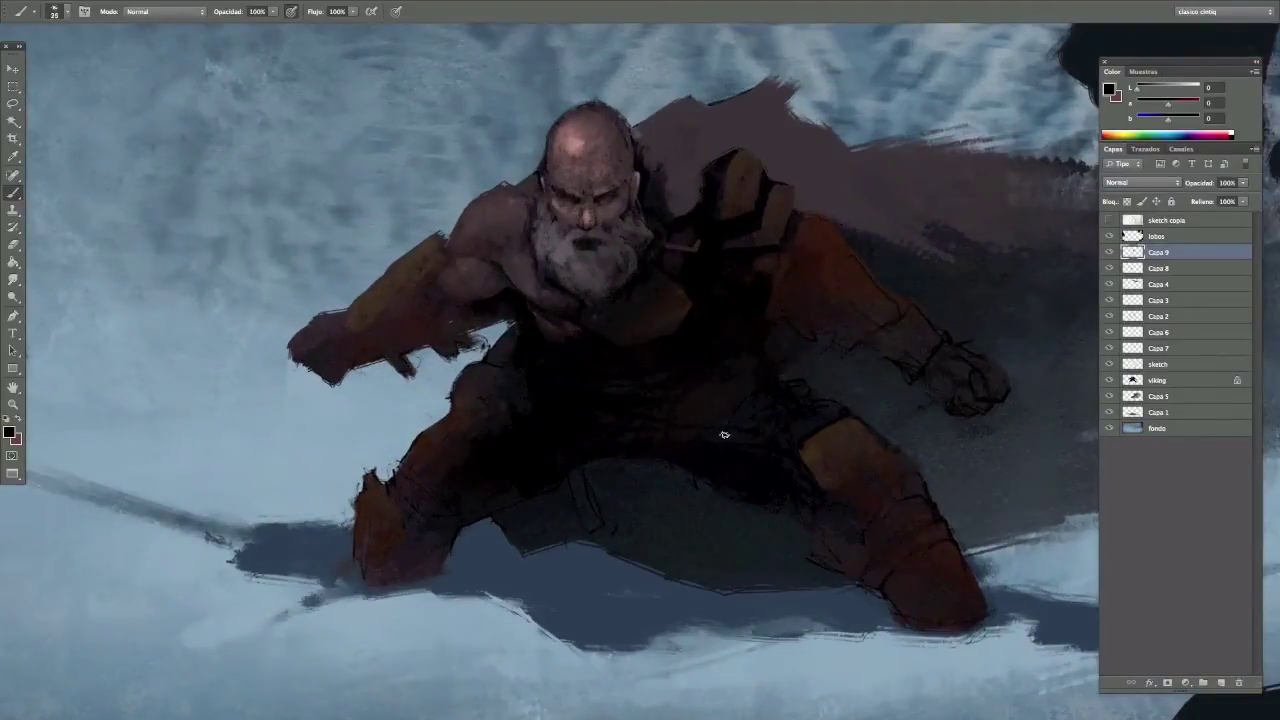
key("bracketleft")
key("bracketleft")
key("bracketleft")
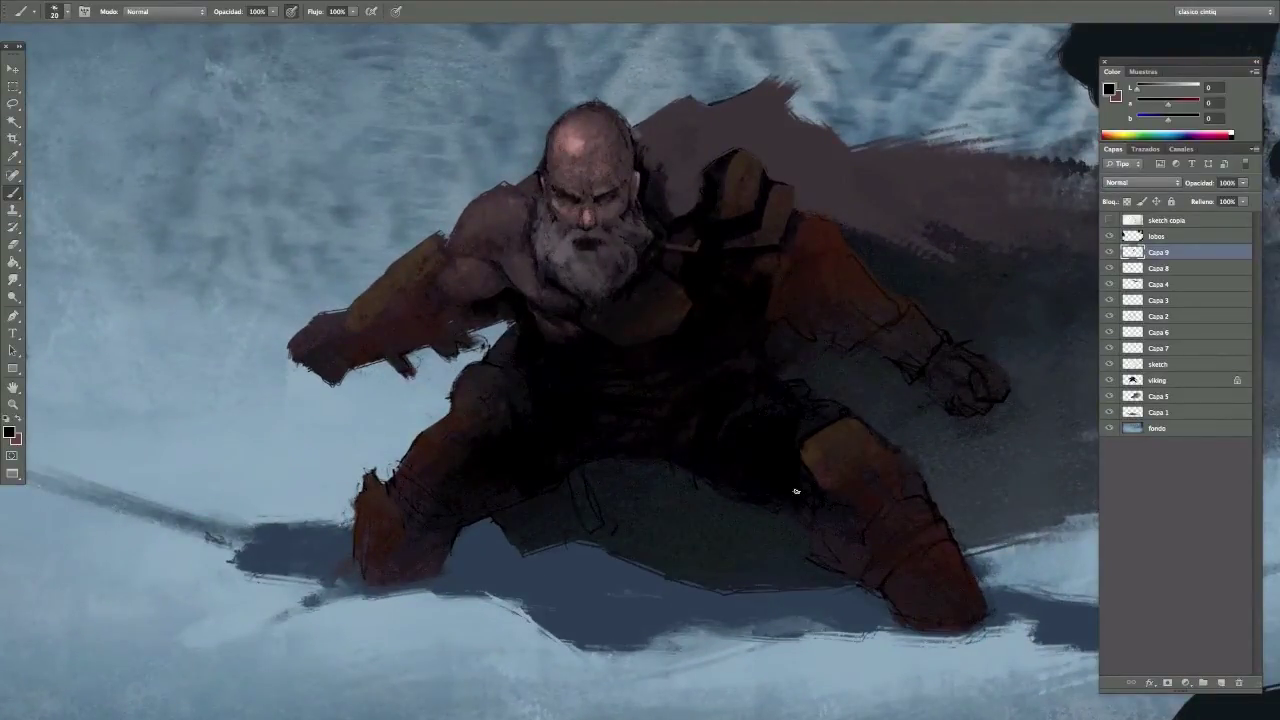
key("bracketleft")
key("bracketleft")
key("bracketleft")
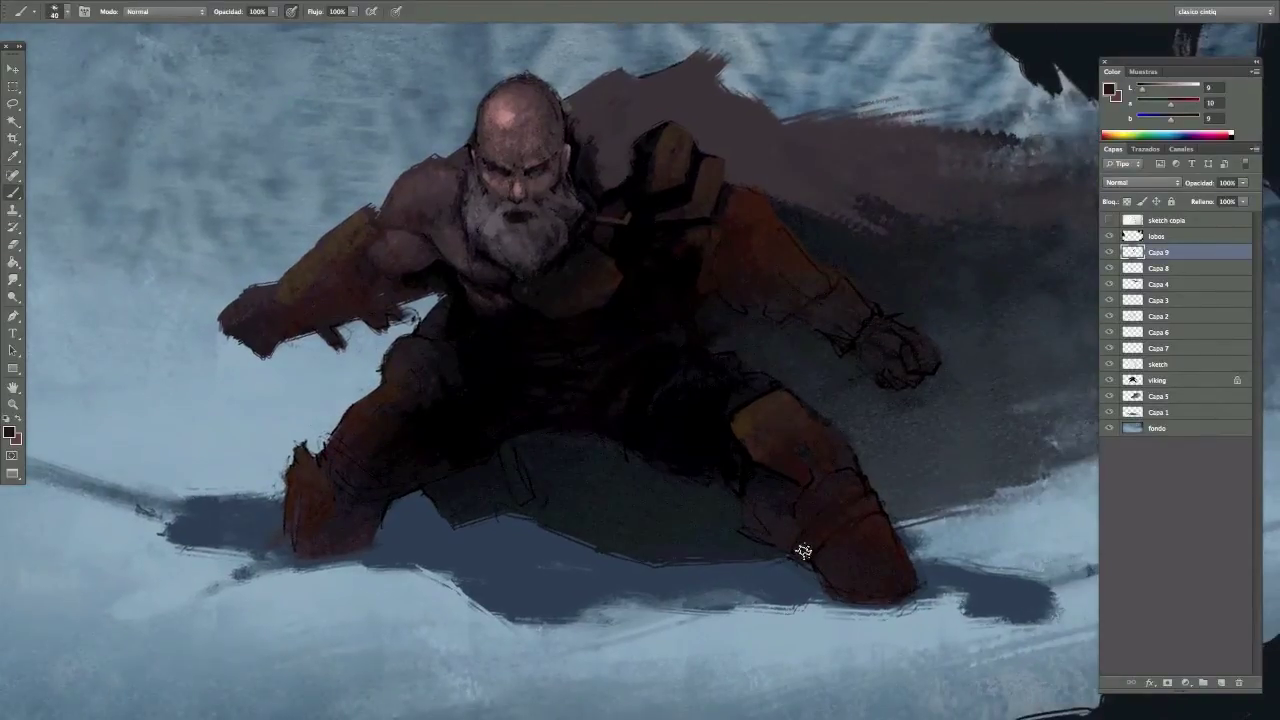
key("bracketleft")
key("bracketleft")
left_click(882, 566, "alt")
key("bracketright")
key("bracketright")
key("bracketright")
key("bracketleft")
key("bracketleft")
key("bracketleft")
left_click_drag(748, 497, 703, 429)
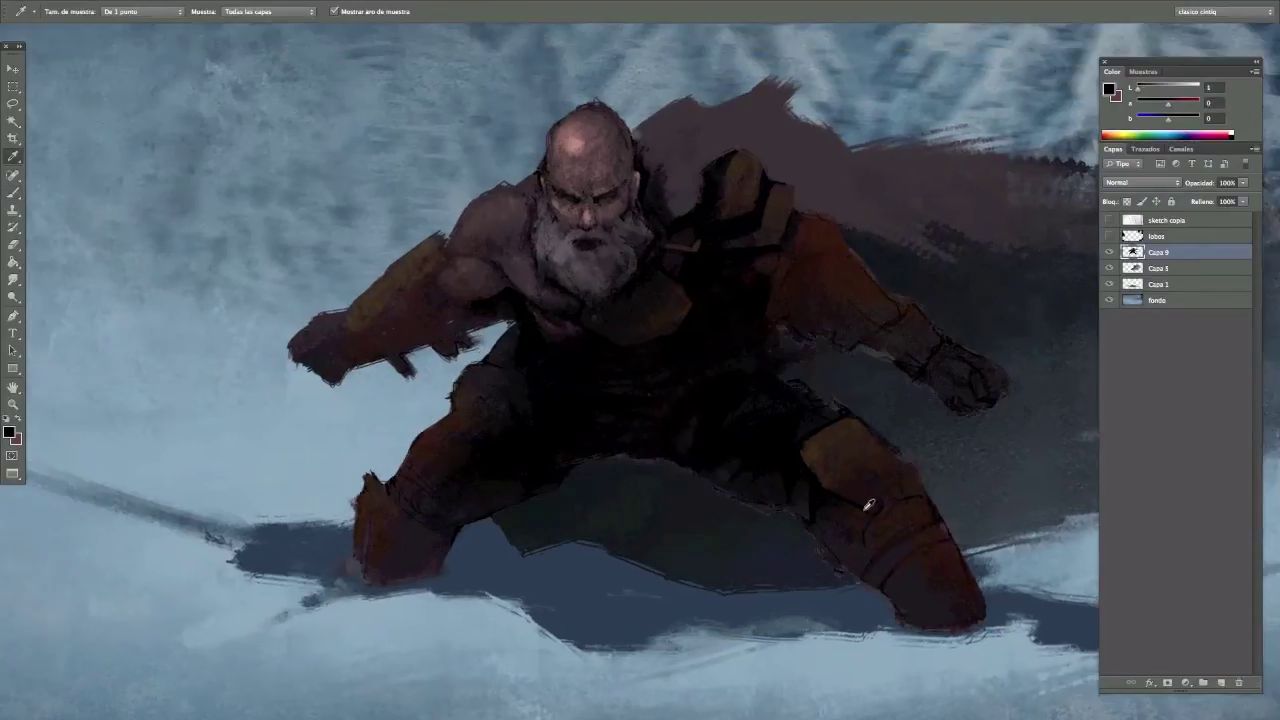
Sample warm browns from the figure and dab reddish-brown paint on the torso.
key("bracketleft")
key("bracketleft")
key("bracketleft")
left_click(545, 417, "alt")
left_click(524, 304, "alt")
key("bracketleft")
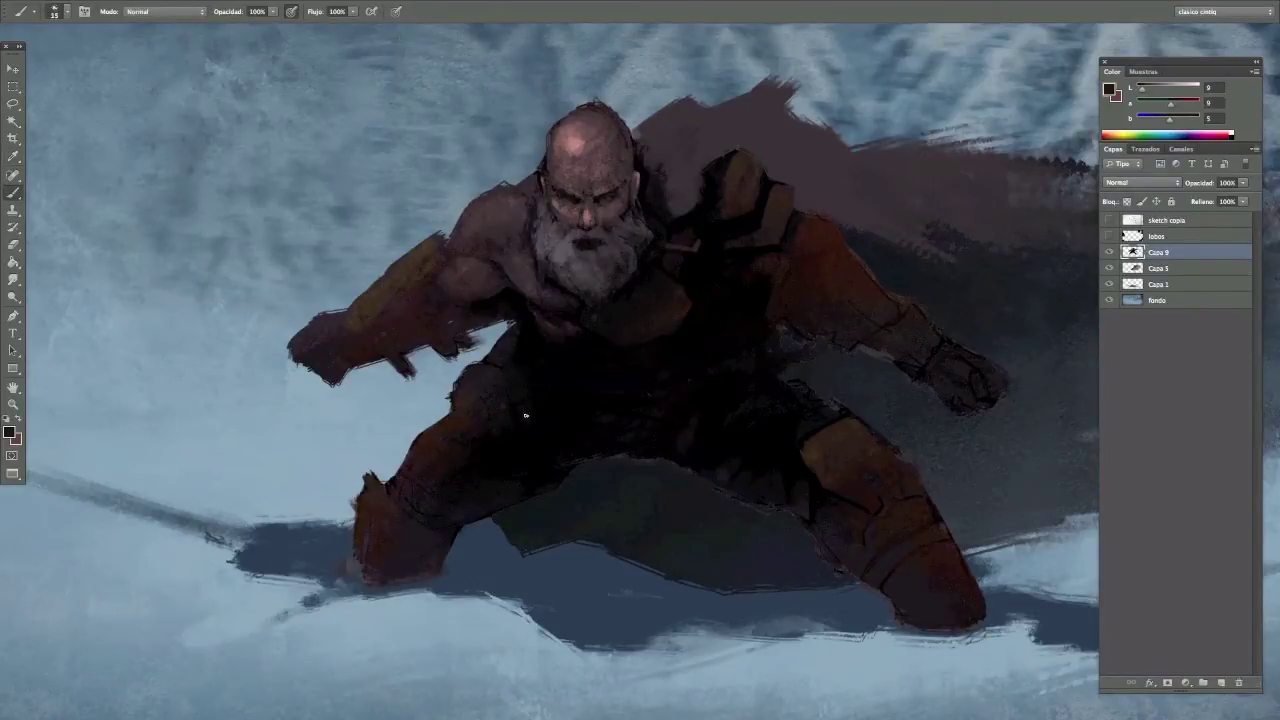
left_click(556, 372)
key("bracketleft")
scroll(691, 286, "up", 2)
scroll(691, 286, "right", 2)
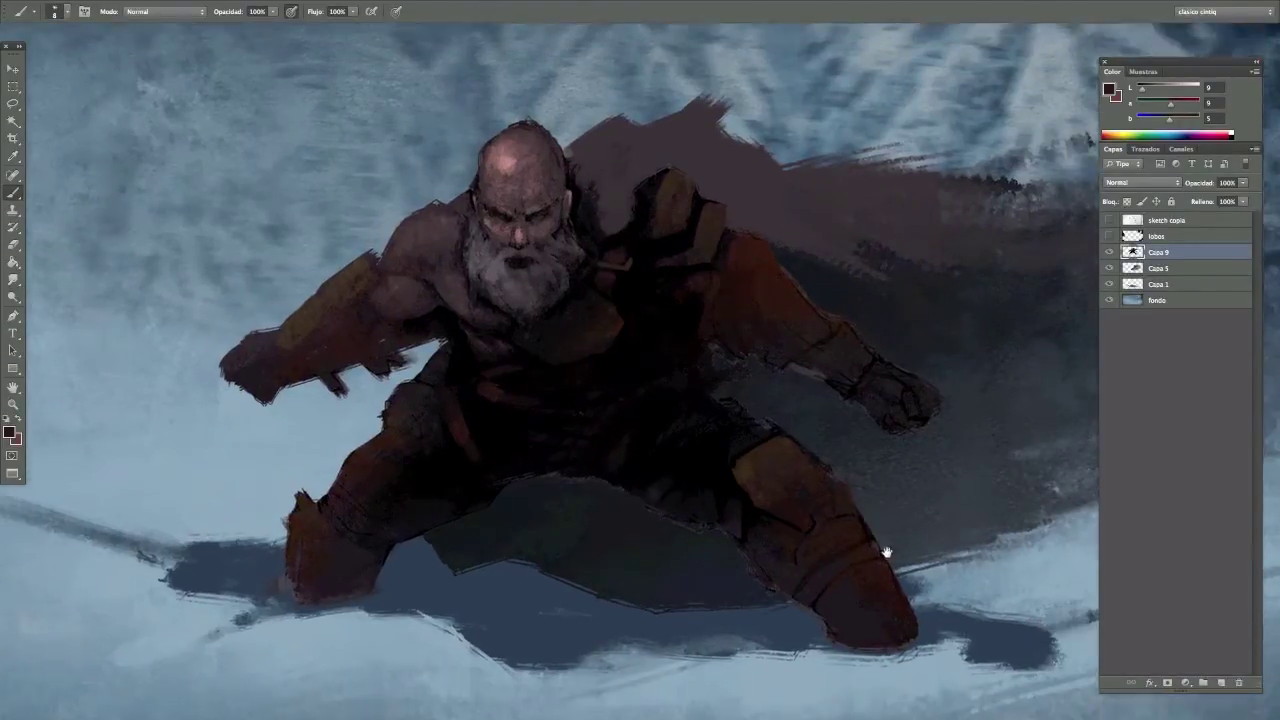
scroll(886, 543, "down", 2)
Repaint the lower left leg and boot lighter and add a lighter patch on the leg.
key("bracketleft")
key("bracketleft")
key("bracketleft")
left_click(466, 454, "alt")
key("bracketleft")
key("bracketleft")
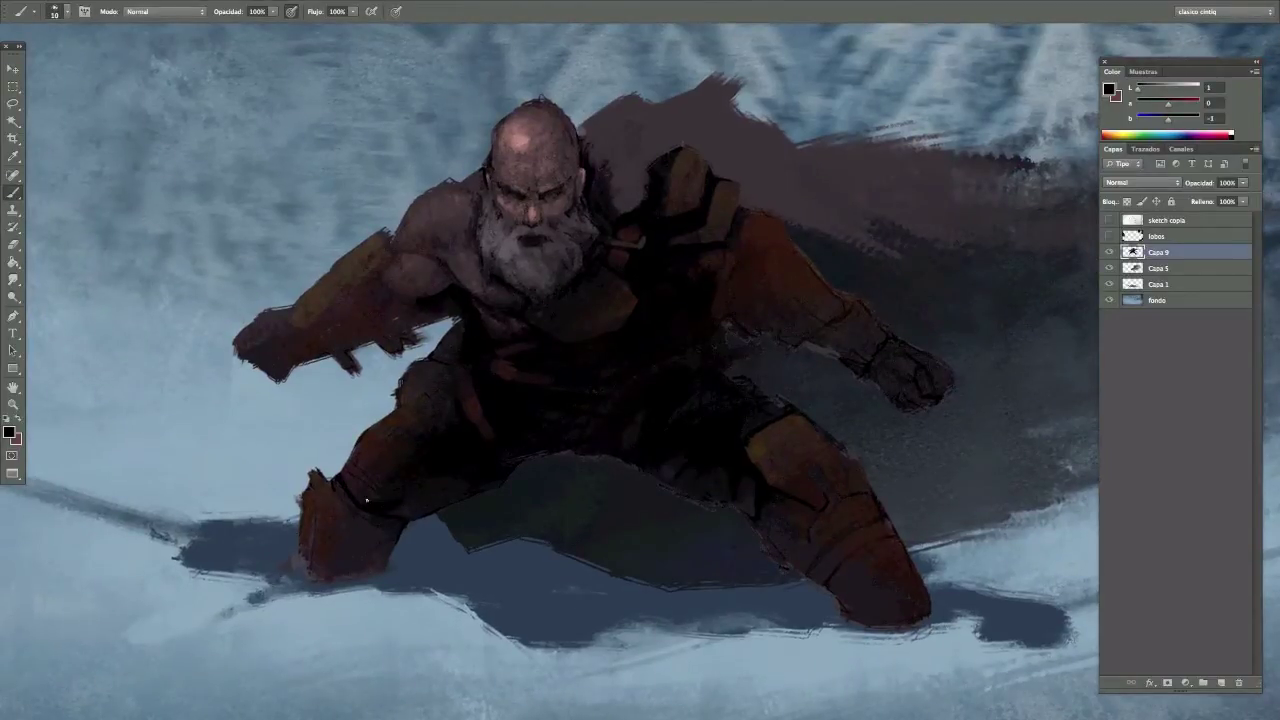
key("bracketright")
key("bracketright")
key("bracketleft")
key("bracketleft")
left_click(334, 485, "alt")
left_click_drag(346, 502, 365, 526)
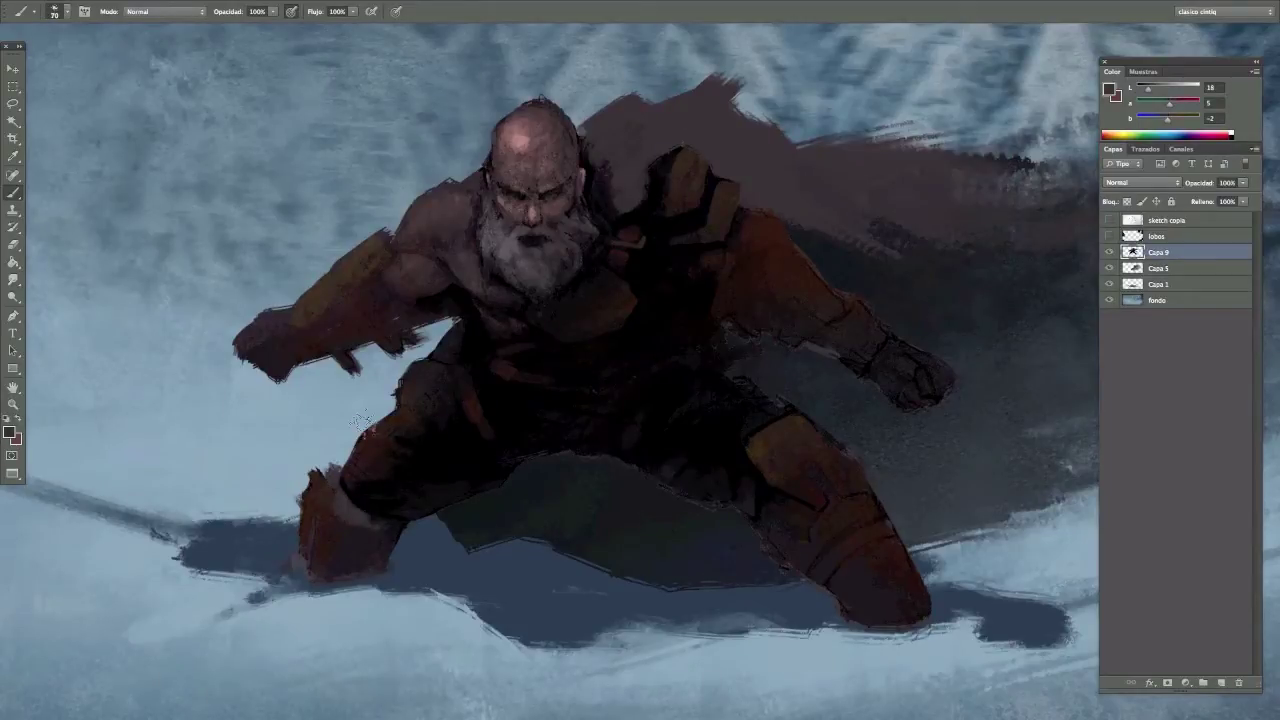
left_click(762, 541, "alt")
left_click(760, 530, "alt")
left_click(855, 450)
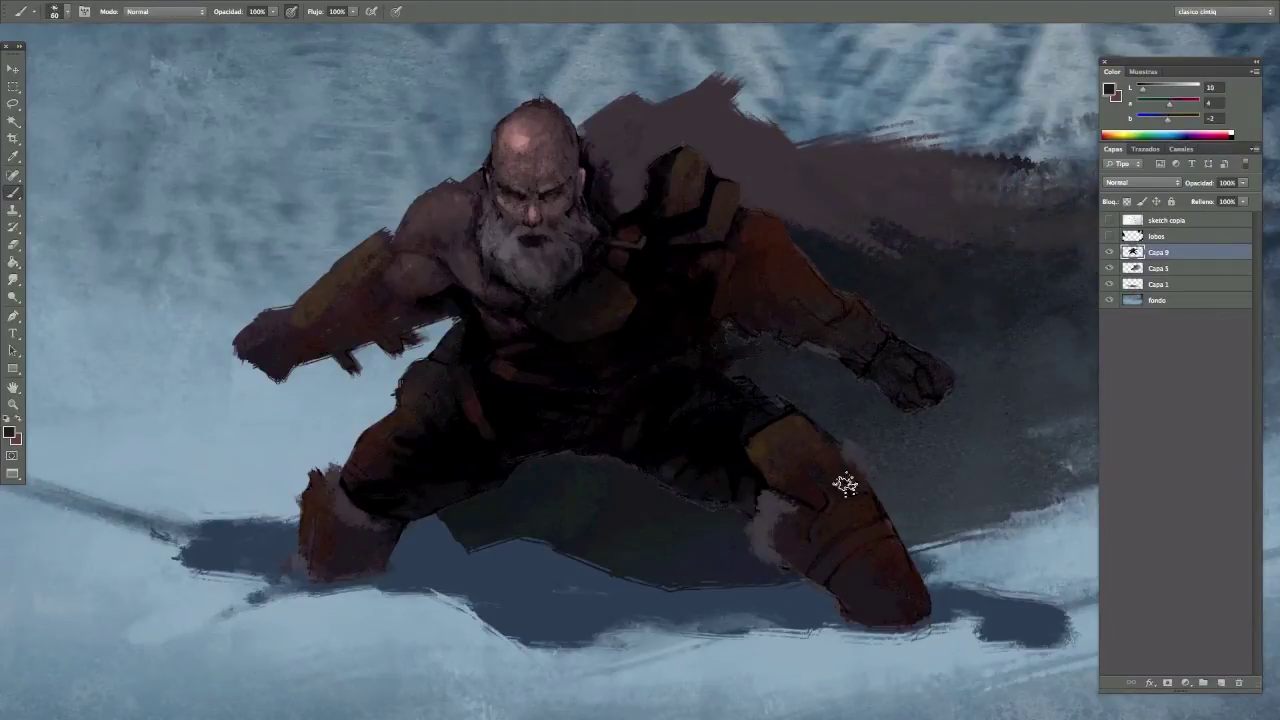
Sample near-black and dark brown-grey from the figure, fit the painting on screen, and resize the brush.
key("i")
left_click(809, 496)
key("b")
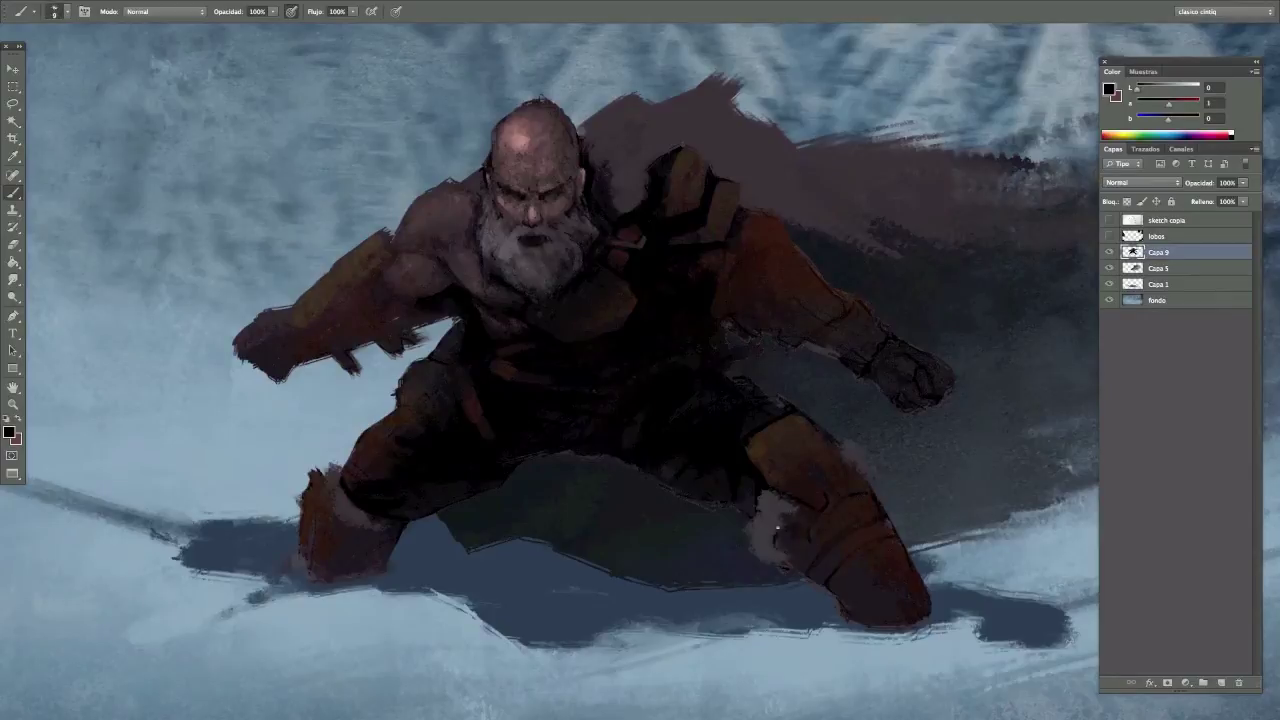
key("bracketright")
key("ctrl+minus")
key("ctrl+0")
left_click(808, 399, "alt")
key("bracketright")
key("bracketright")
key("bracketright")
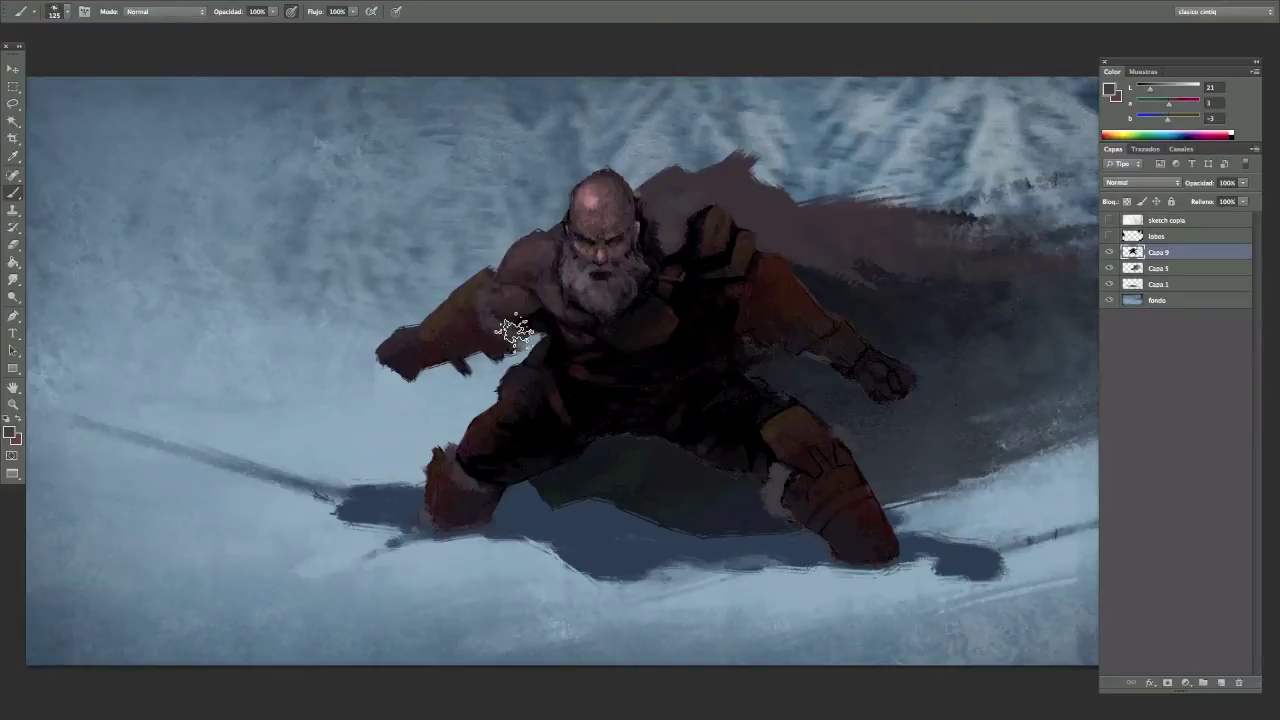
key("bracketright")
key("bracketright")
key("bracketright")
key("bracketleft")
key("bracketleft")
key("bracketleft")
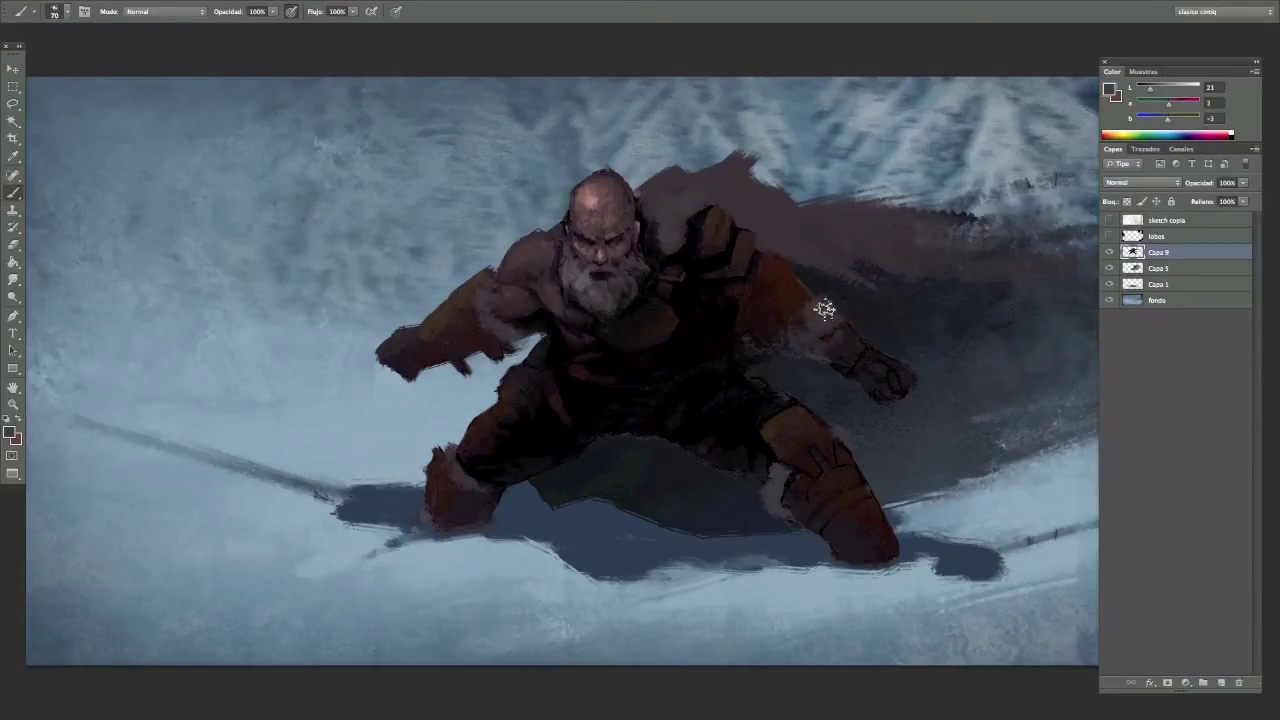
Sample chest tones, then paint dark fur over the right shoulder on a new layer, Capa 10.
left_click(815, 312, "alt")
left_click(700, 312, "alt")
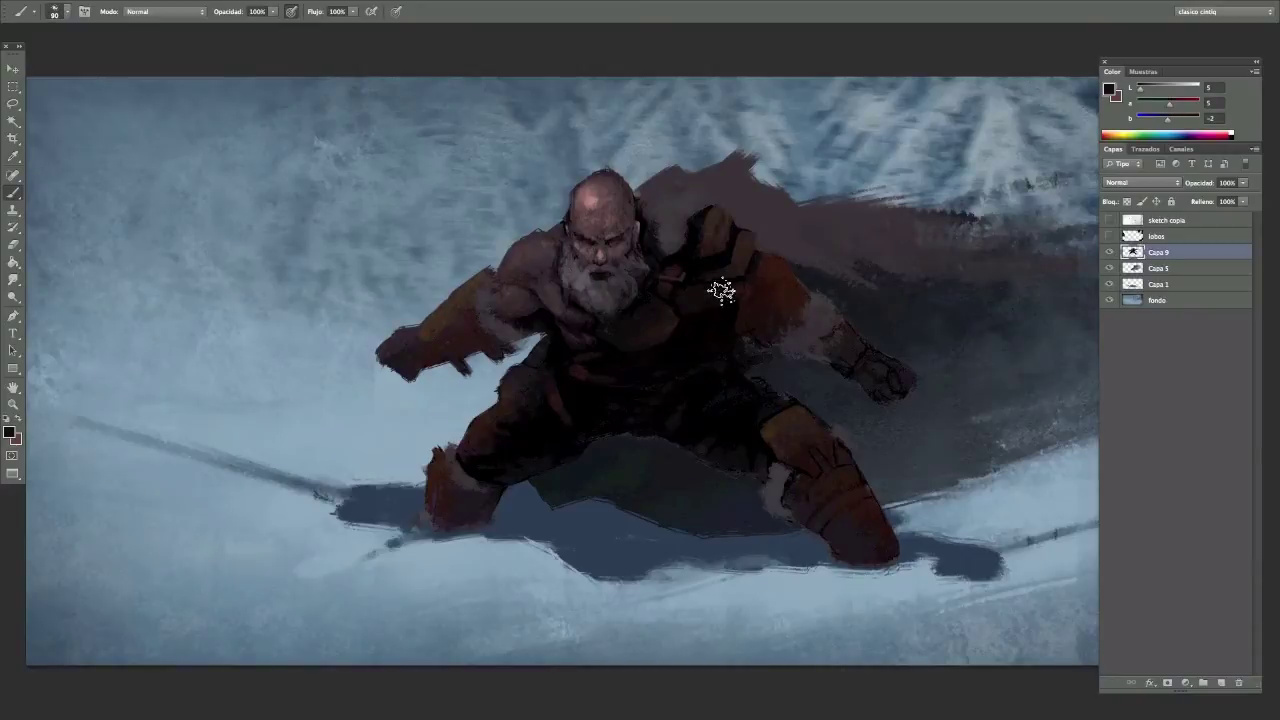
key("bracketright")
key("bracketright")
left_click(757, 206, "alt")
key("ctrl+shift+alt+n")
key("bracketright")
mouse_move(684, 282)
left_mouse_down()
mouse_move(791, 251)
mouse_move(705, 257)
left_mouse_up()
right_click(800, 390)
key("e")
Merge Capa 10 down into Capa 9.
key("b")
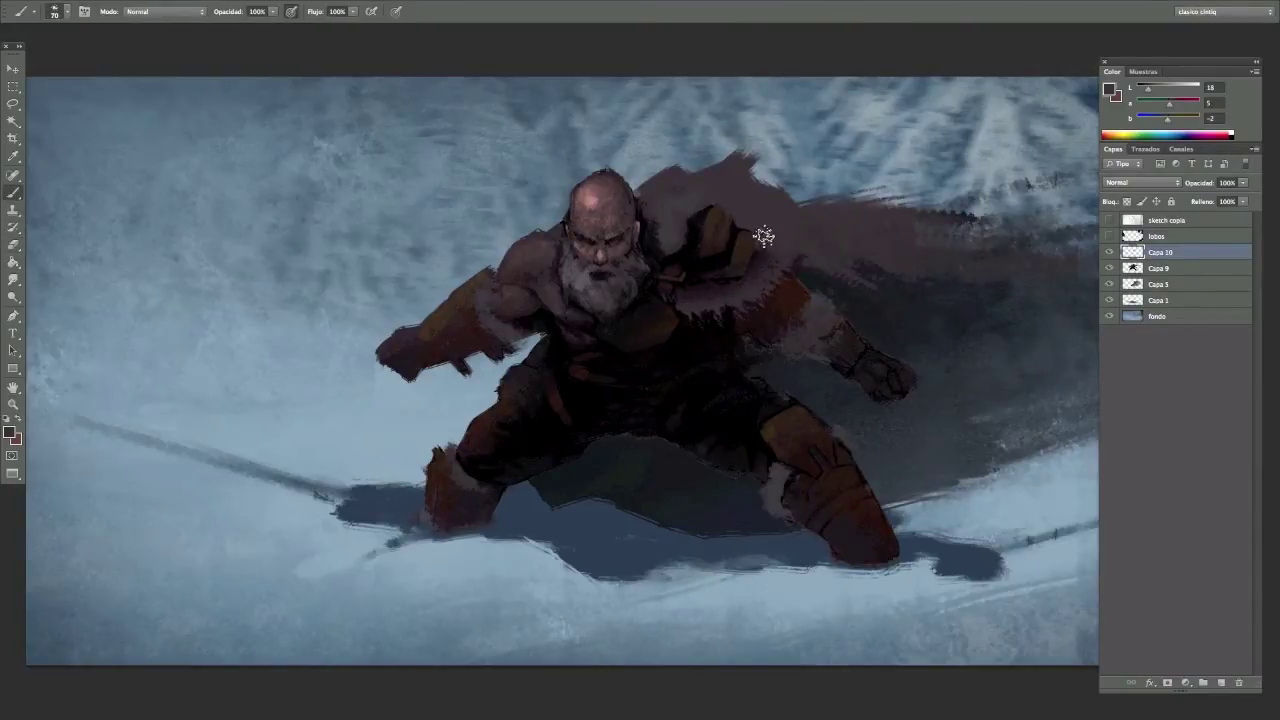
key("e")
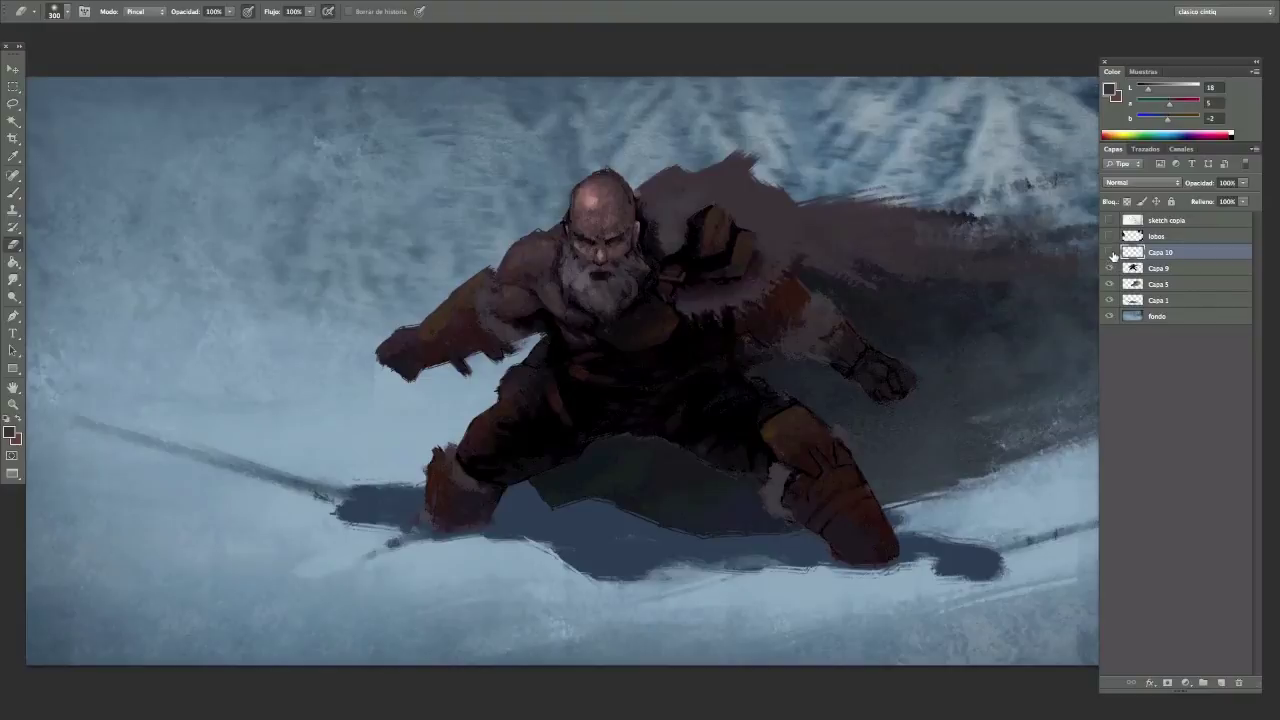
key("ctrl+e")
key("b")
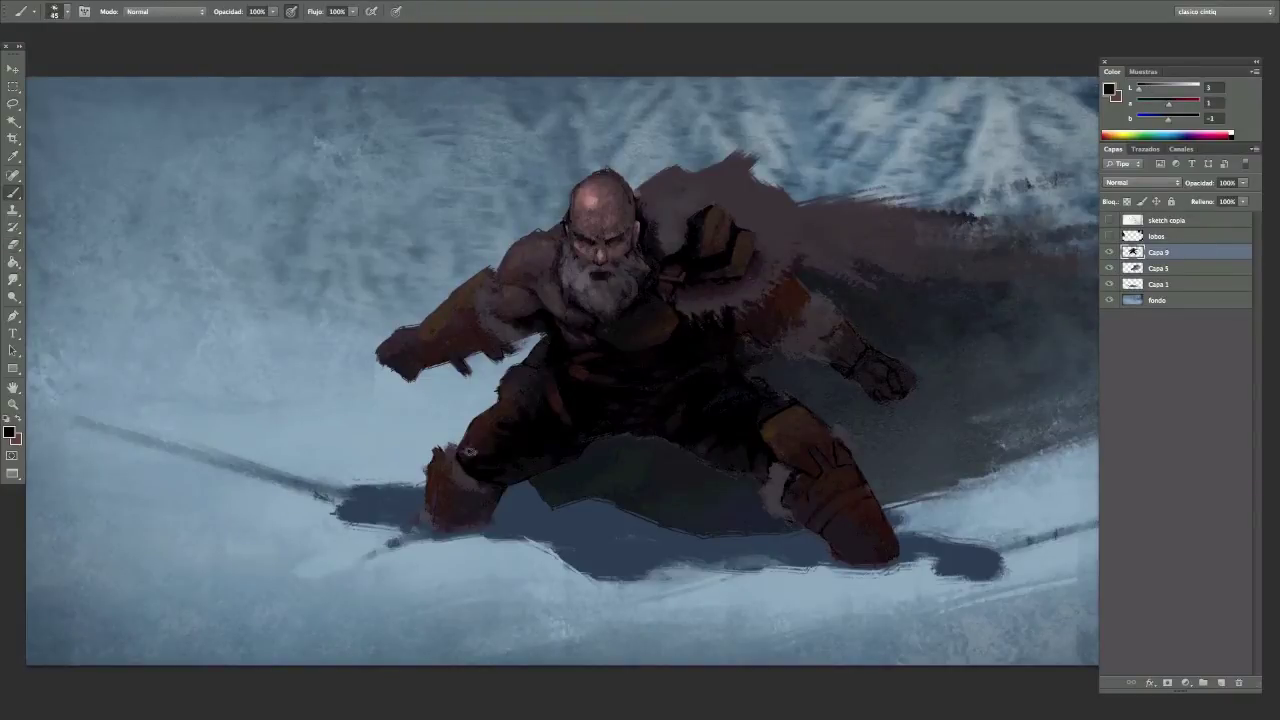
Paint the belt strap using dark and bluish tones sampled from the figure and snow shadow.
left_click(454, 484, "alt")
left_click(474, 486, "alt")
left_click(487, 485, "alt")
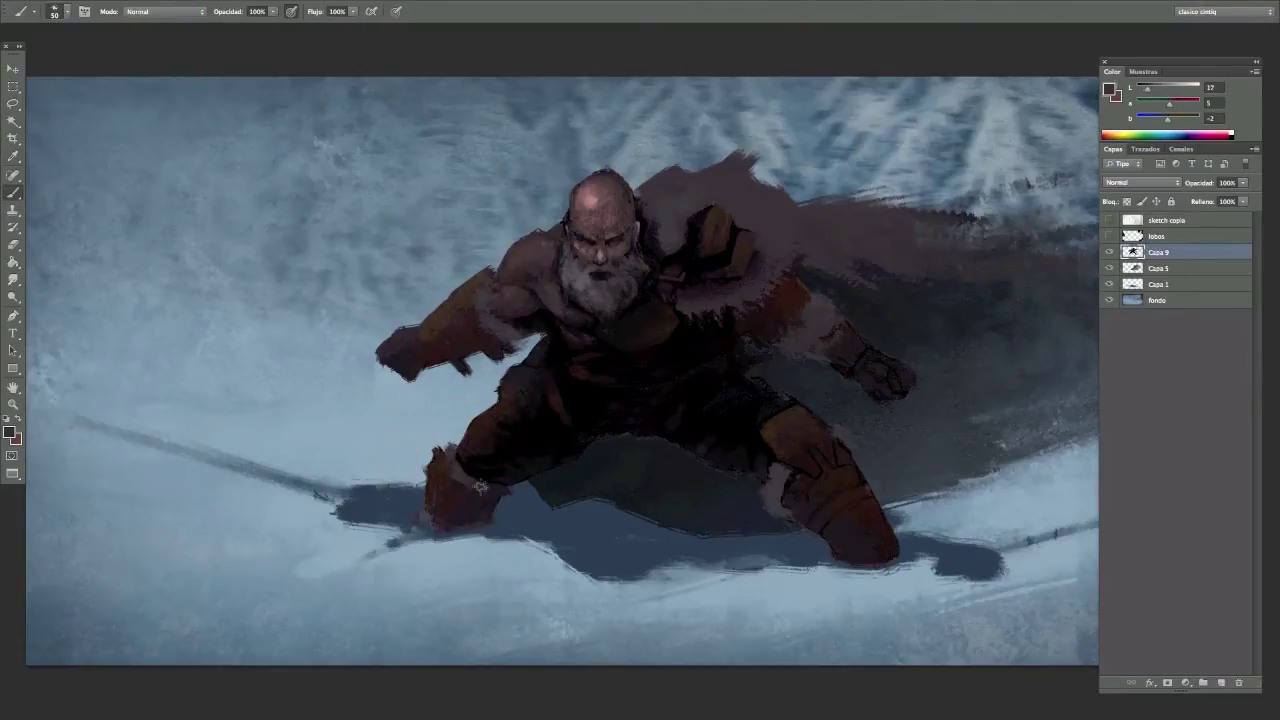
left_click(552, 520, "alt")
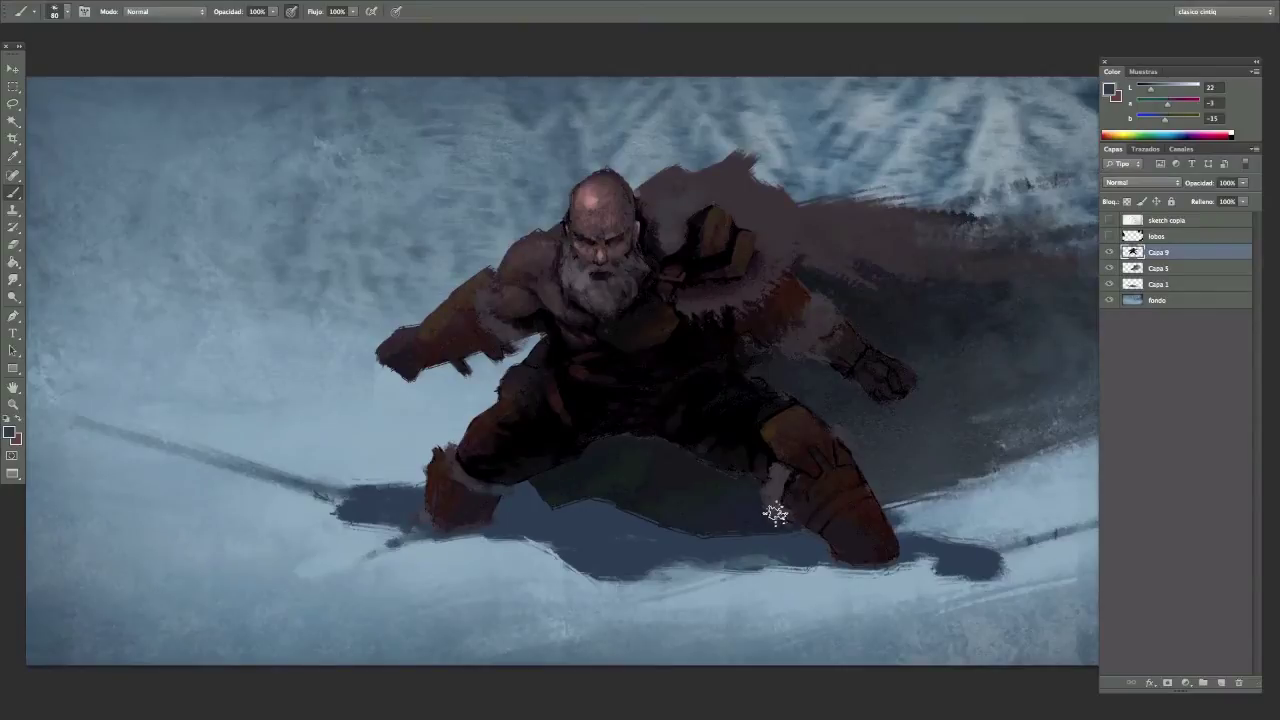
key("alt")
left_click(466, 475, "alt")
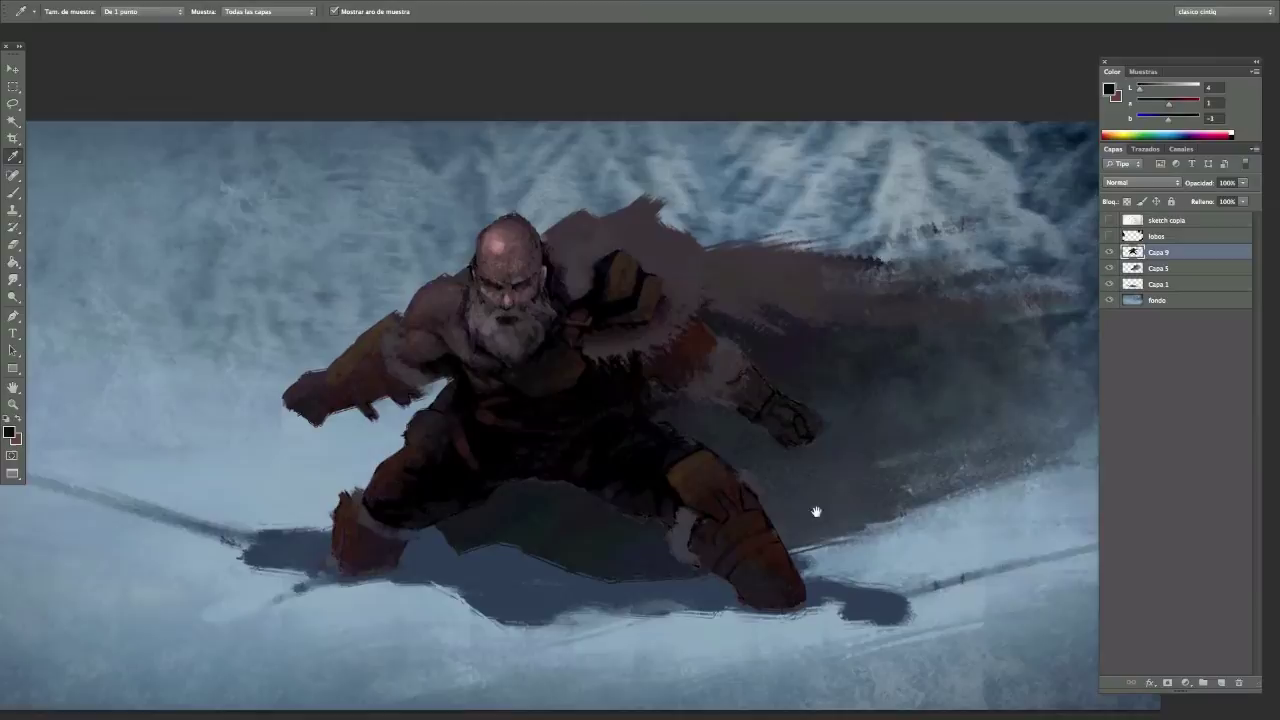
left_click(571, 423, "alt")
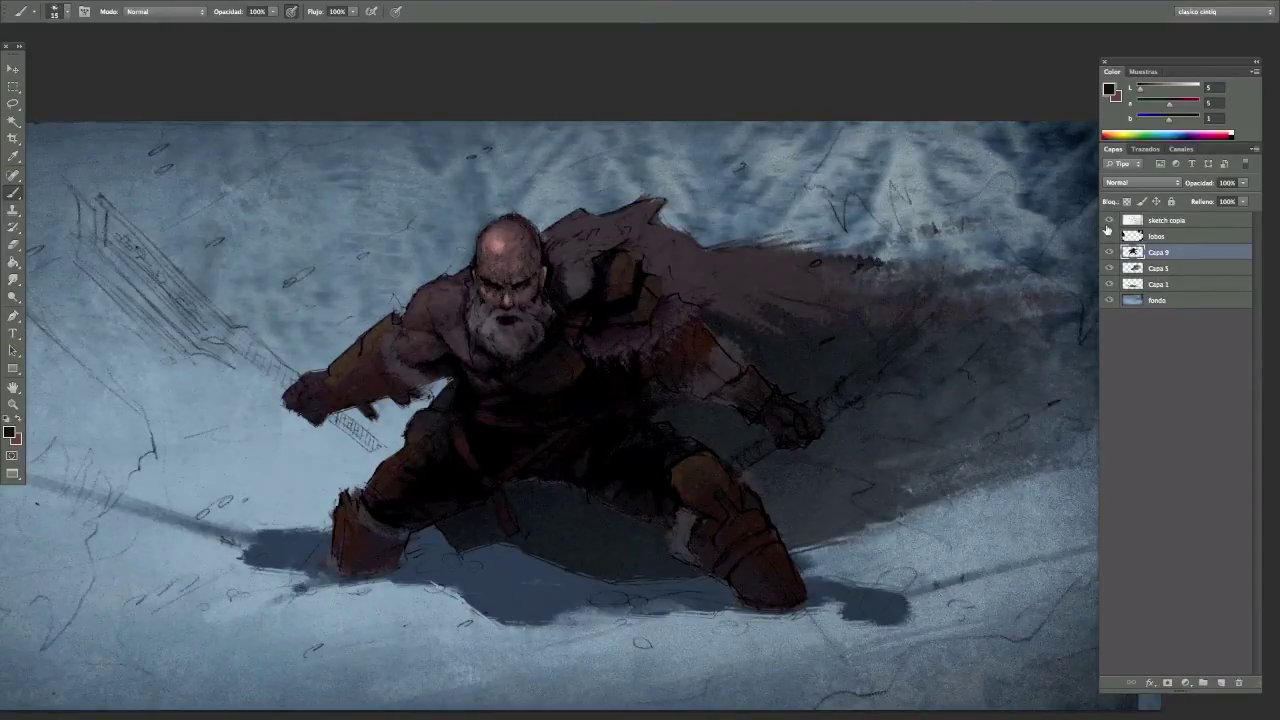
Lock transparency on Capa 9, refine the torso shading in dark tones, and hide sketch copia.
left_click_drag(1106, 233, 1108, 219)
key("slash")
key("bracketleft")
key("bracketleft")
key("bracketleft")
left_click(478, 482, "alt")
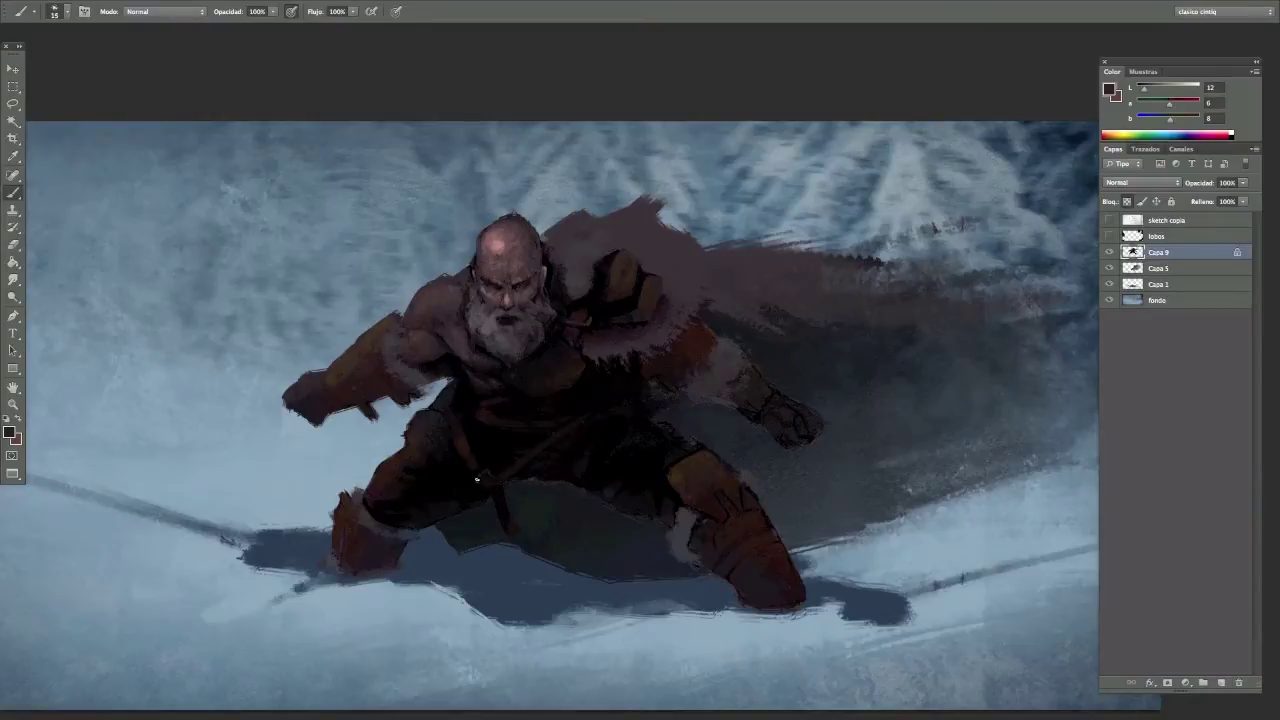
left_click(494, 483, "alt")
left_click(468, 457, "alt")
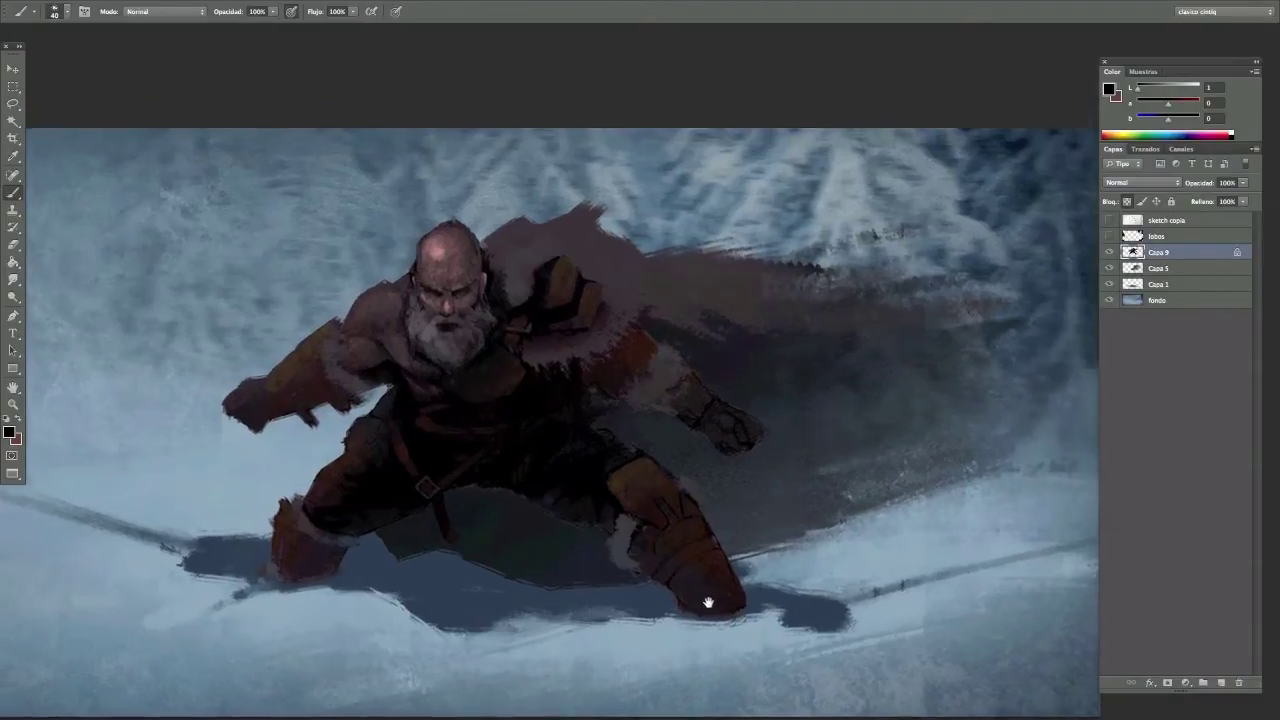
left_click(506, 372, "alt")
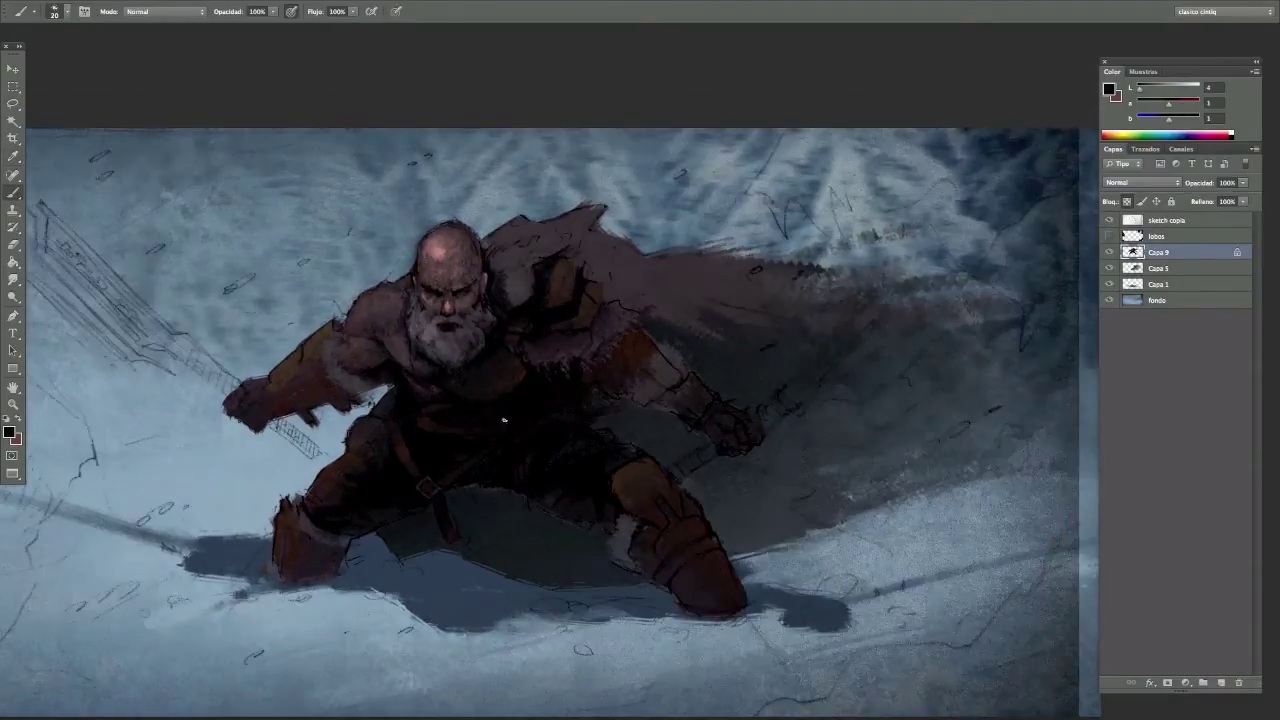
left_click(1108, 220)
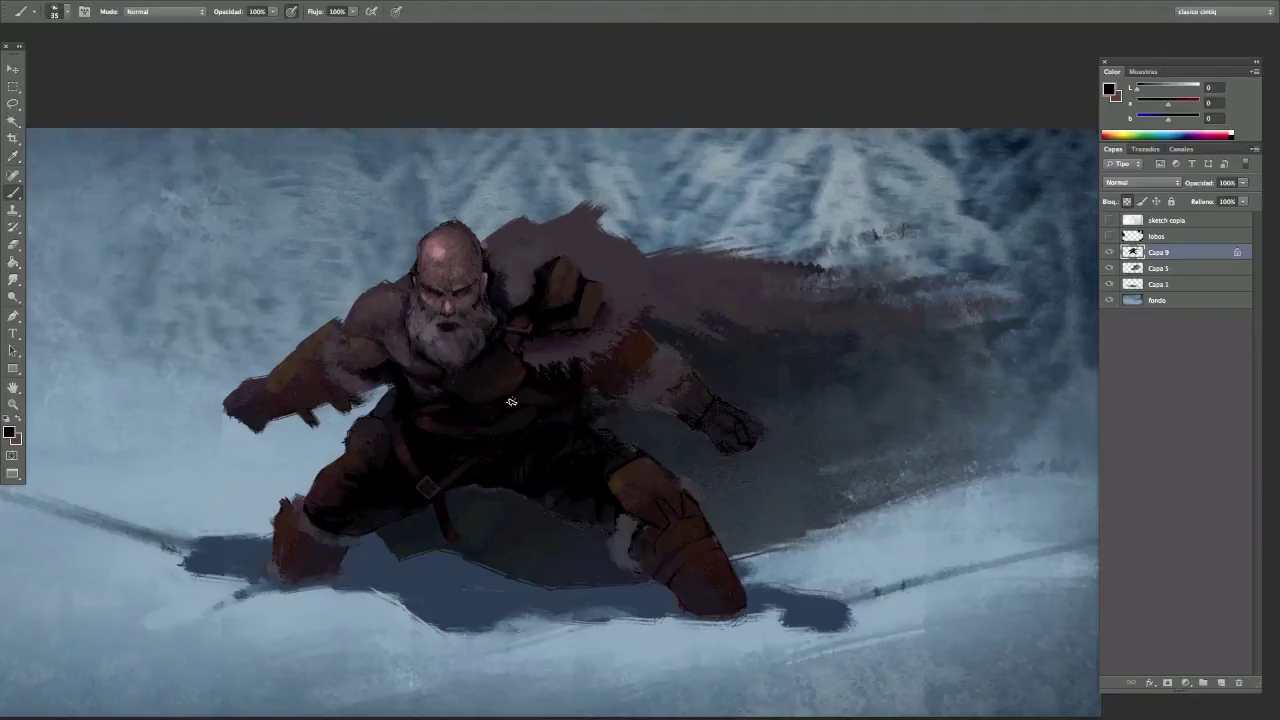
Paint the figure's shadows with dark brown and near-black sampled from the figure.
key("i")
left_click_drag(756, 587, 812, 587)
left_click(553, 428)
key("b")
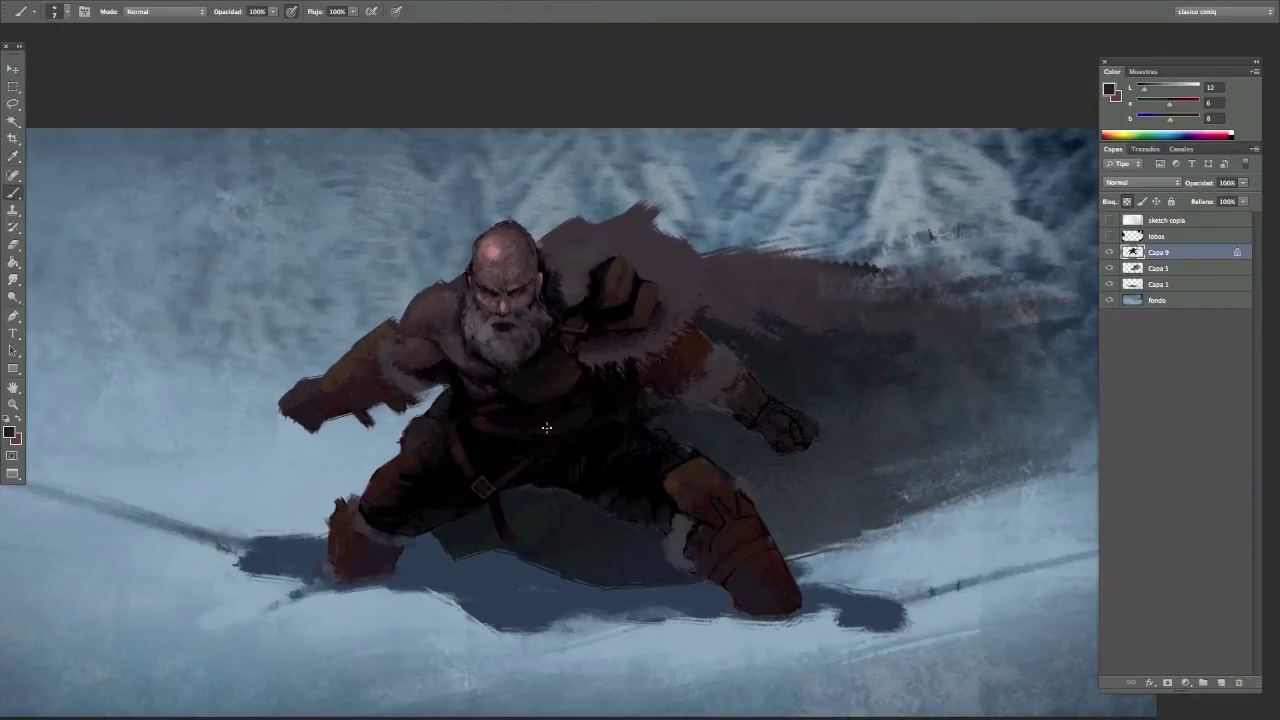
key("bracketright")
key("bracketright")
key("i")
left_click(546, 430)
key("b")
Keep darkening the figure with near-black and dark browns picked from the painting.
left_click_drag(576, 430, 672, 414)
key("i")
left_click(712, 291)
key("b")
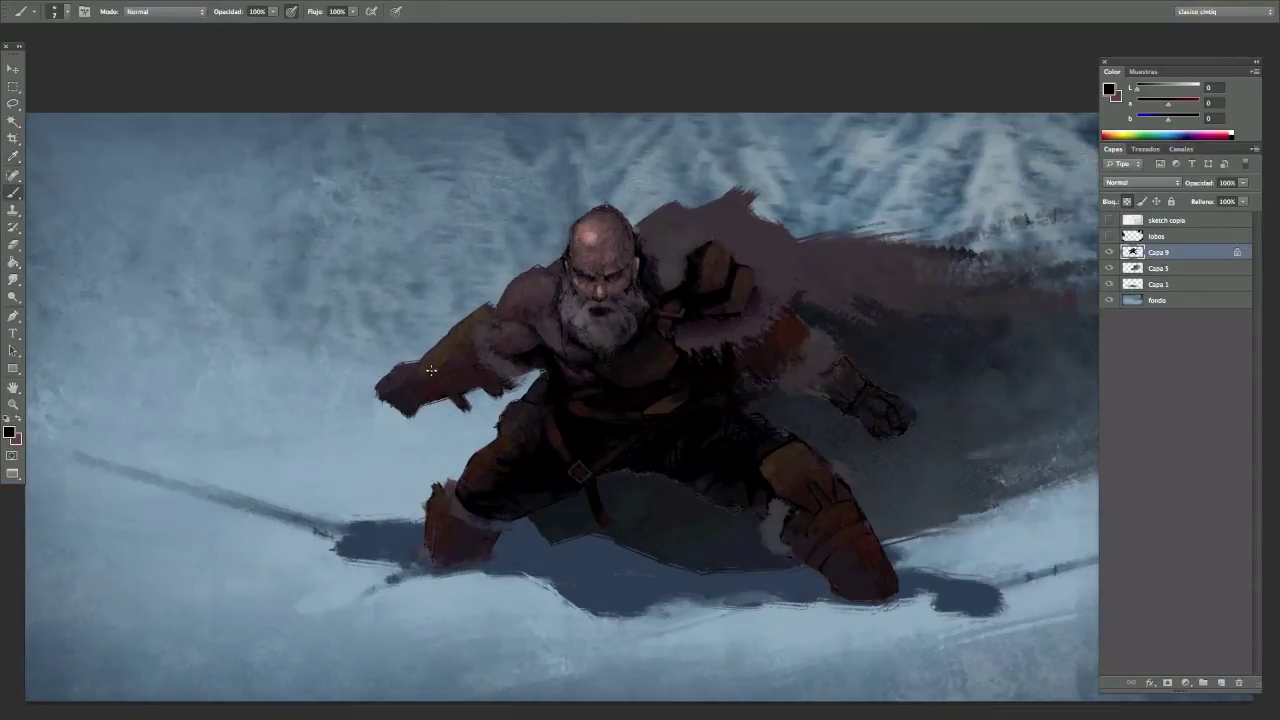
key("i")
left_click(632, 421)
key("b")
left_click(1127, 201)
key("bracketleft")
key("bracketleft")
key("bracketleft")
key("i")
left_click(780, 335)
key("b")
Adjust brush size and shift the shoulder's dark brown to a lighter, warmer colour.
key("bracketleft")
key("bracketleft")
key("bracketleft")
key("bracketright")
key("bracketright")
key("bracketright")
key("bracketright")
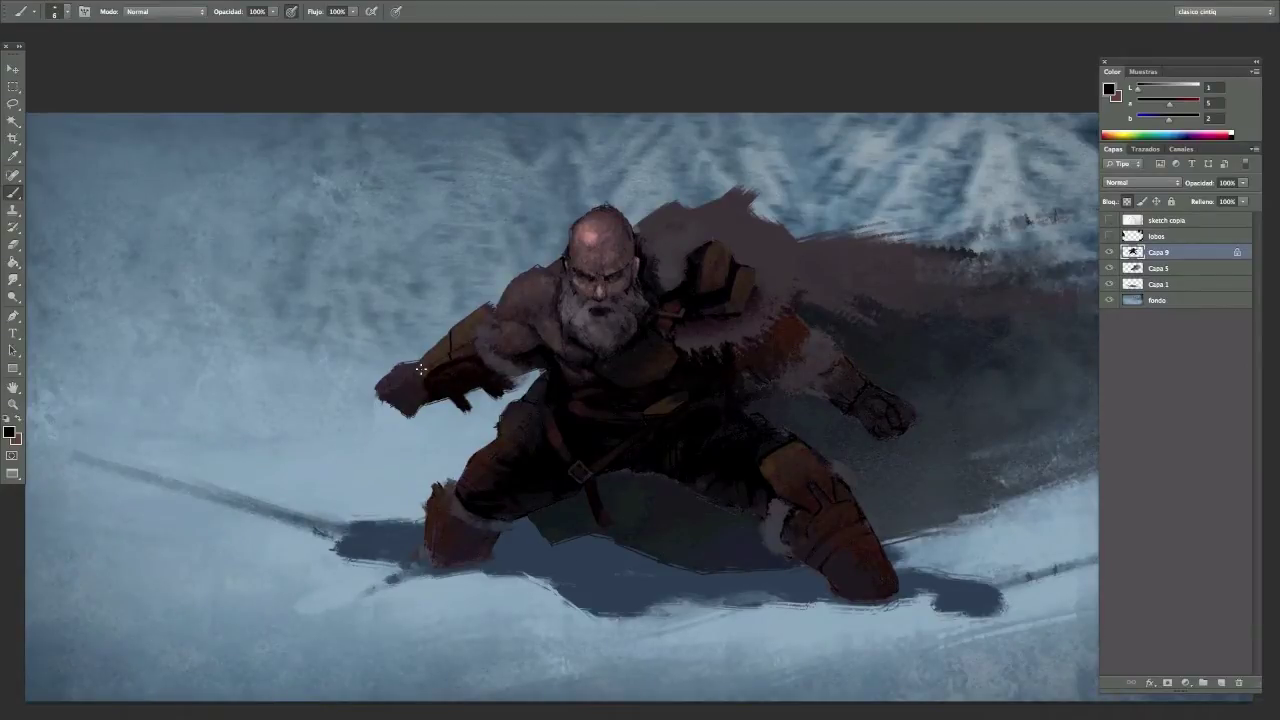
key("bracketright")
key("bracketright")
key("bracketright")
left_click(473, 322, "alt")
left_click_drag(1146, 88, 1150, 88)
left_click_drag(1170, 118, 1172, 120)
left_click(435, 370, "alt")
left_click_drag(277, 702, 271, 694)
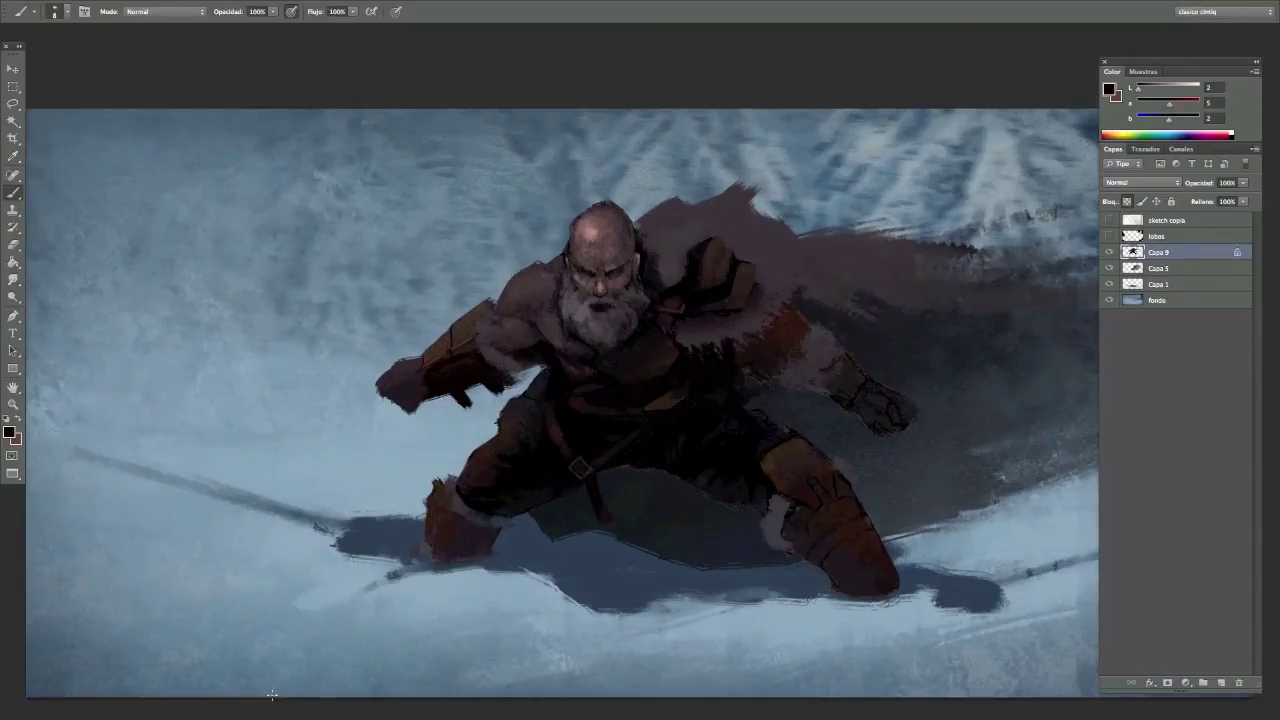
Switch to a small eraser and toggle the sketch copia layer to review the painting.
key("e")
left_click(1108, 252)
left_click(1108, 252)
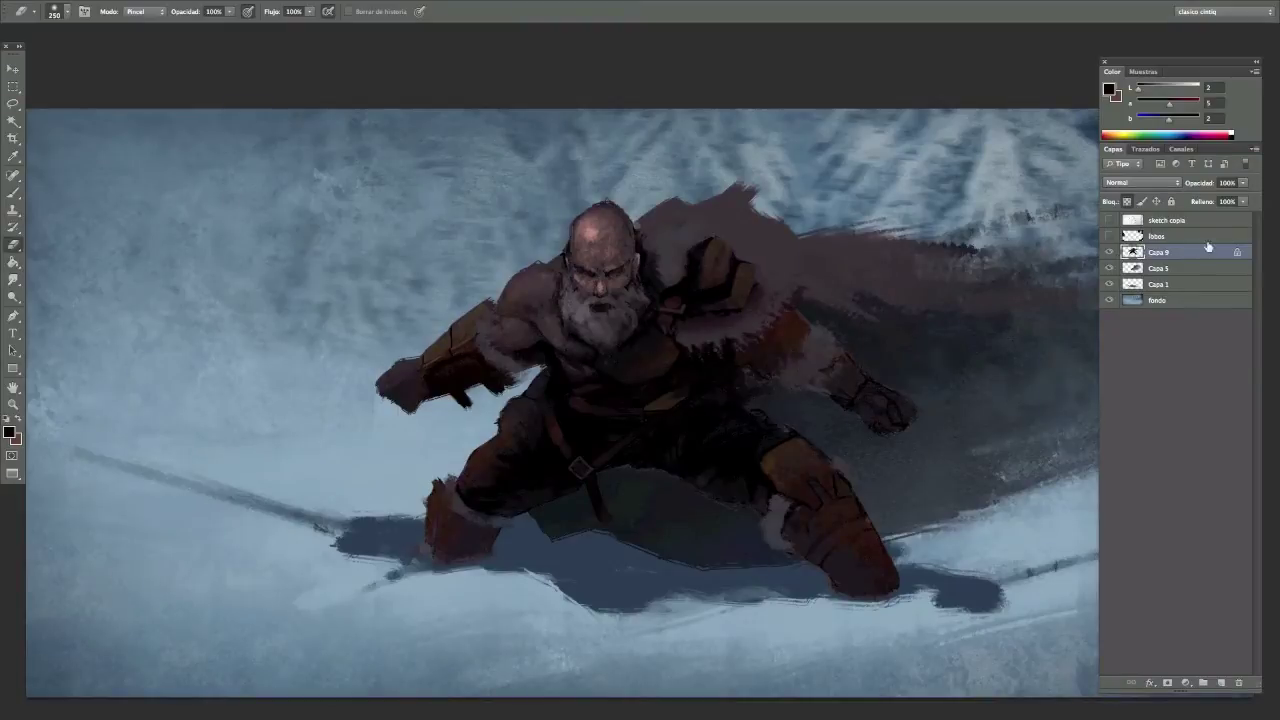
right_click(819, 428)
double_click(760, 440)
left_click(1108, 220)
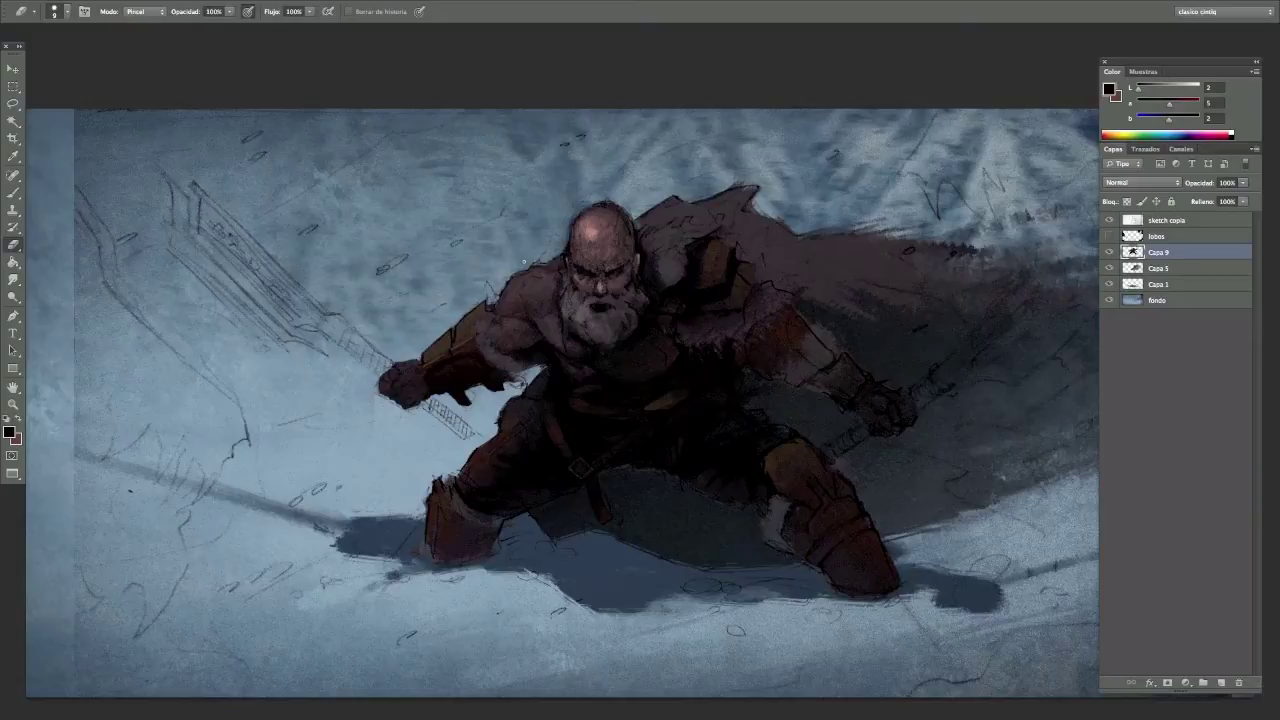
scroll(868, 537, "up", 2)
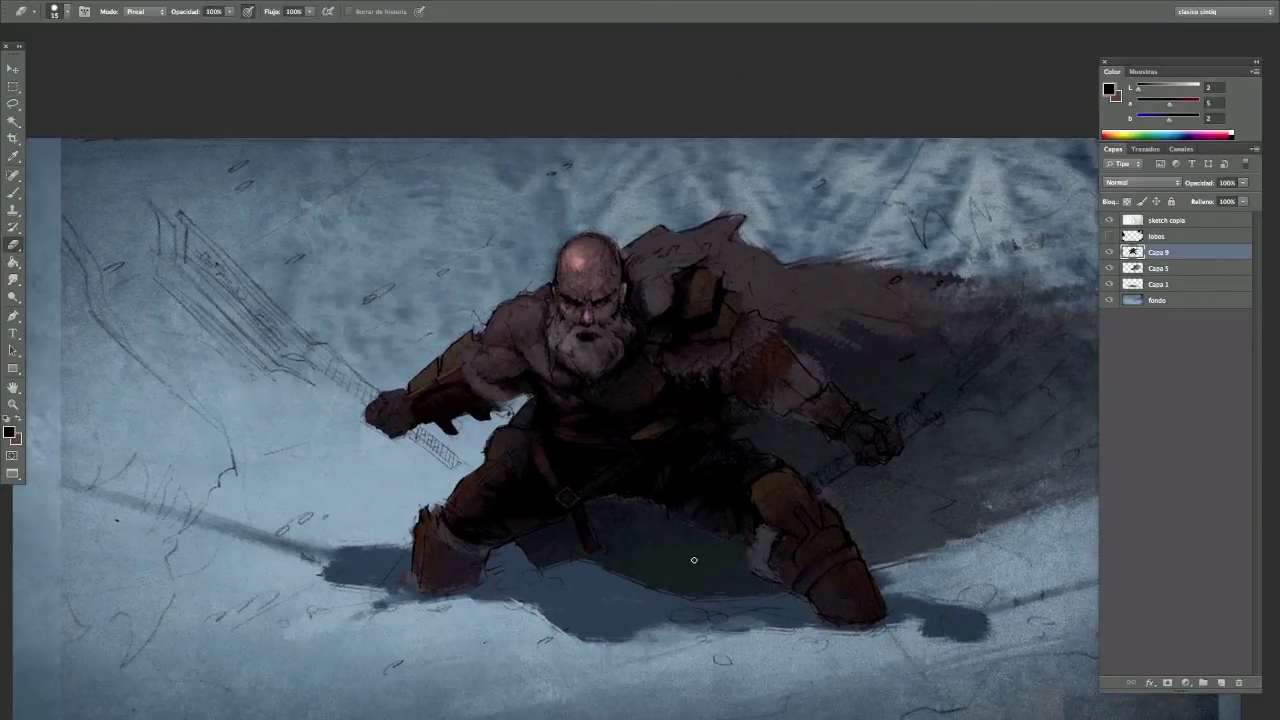
left_click(1109, 220)
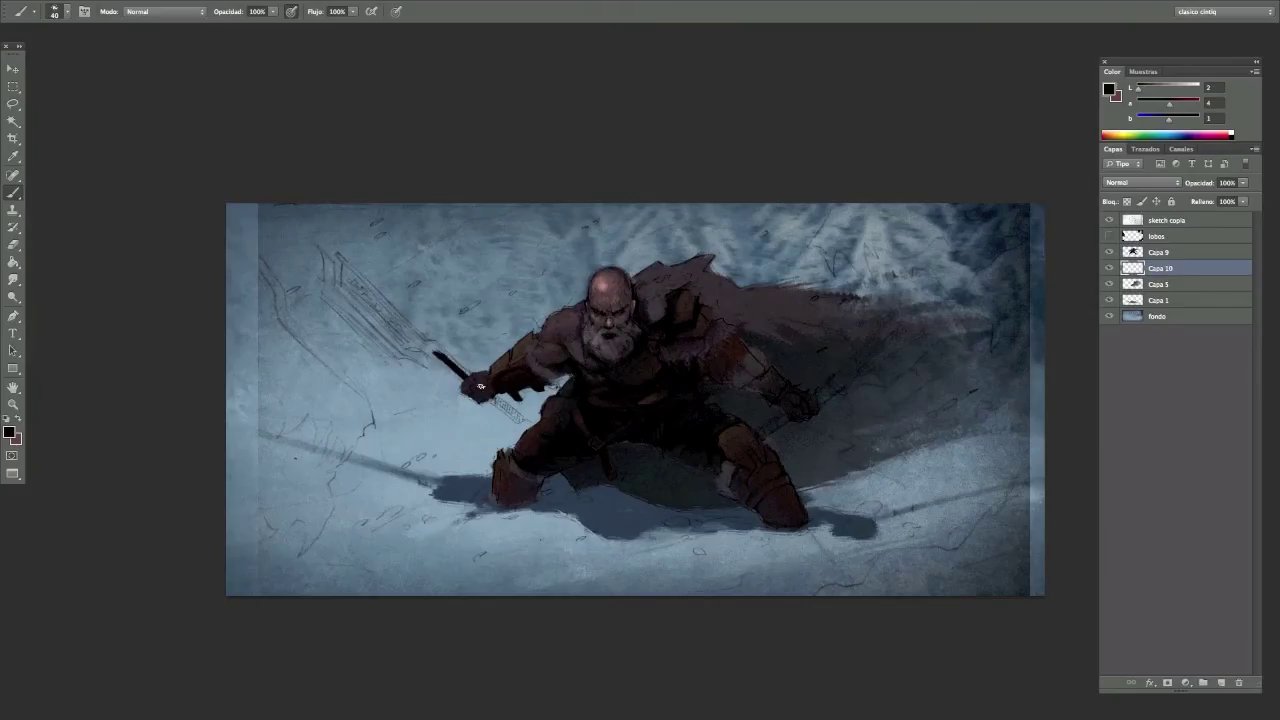
right_click(445, 360)
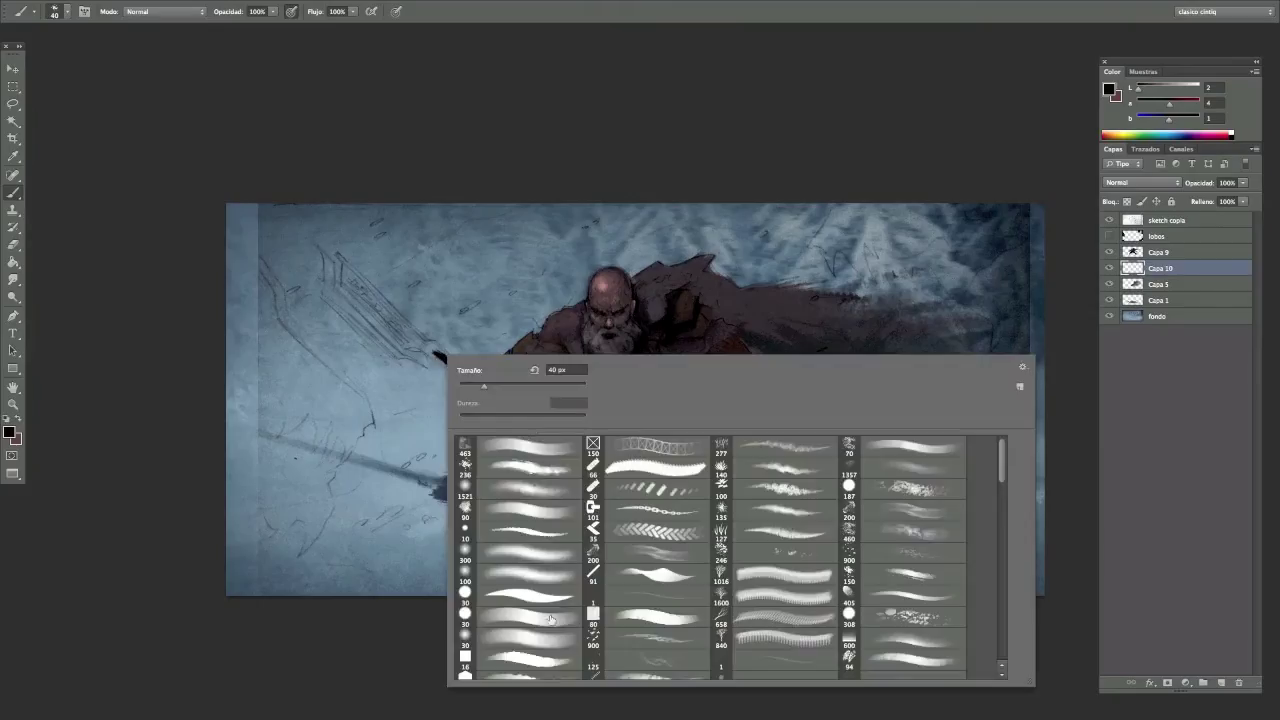
Paint a black stroke along the sword and erase it near the hand.
key("Return")
left_click_drag(488, 400, 522, 418)
left_click_drag(425, 345, 505, 412)
key("e")
mouse_move(465, 362)
left_mouse_down()
mouse_move(432, 348)
mouse_move(515, 415)
left_mouse_up()
Outline the sword blade with the Polygonal Lasso, trim near the hilt, and fill it black.
key("l")
left_click(534, 425)
left_click(463, 378)
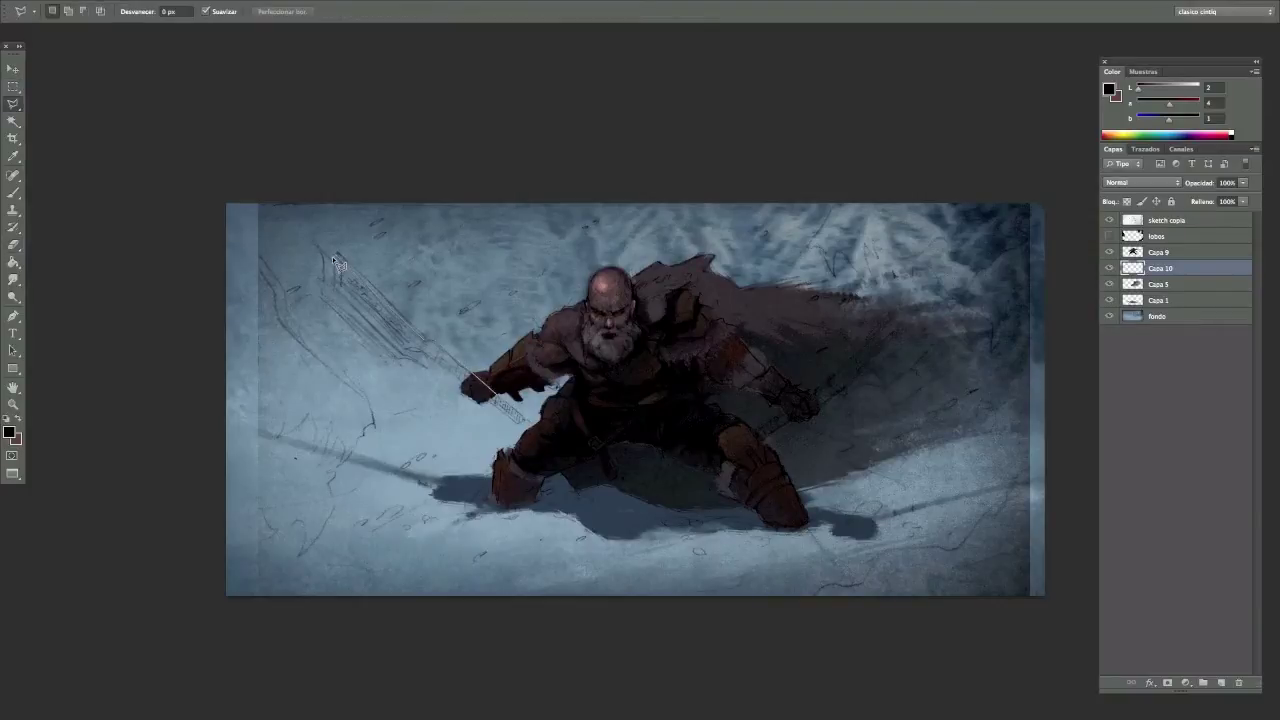
left_click_drag(343, 268, 413, 352)
double_click(466, 386)
left_click(68, 11)
key("alt")
key("alt")
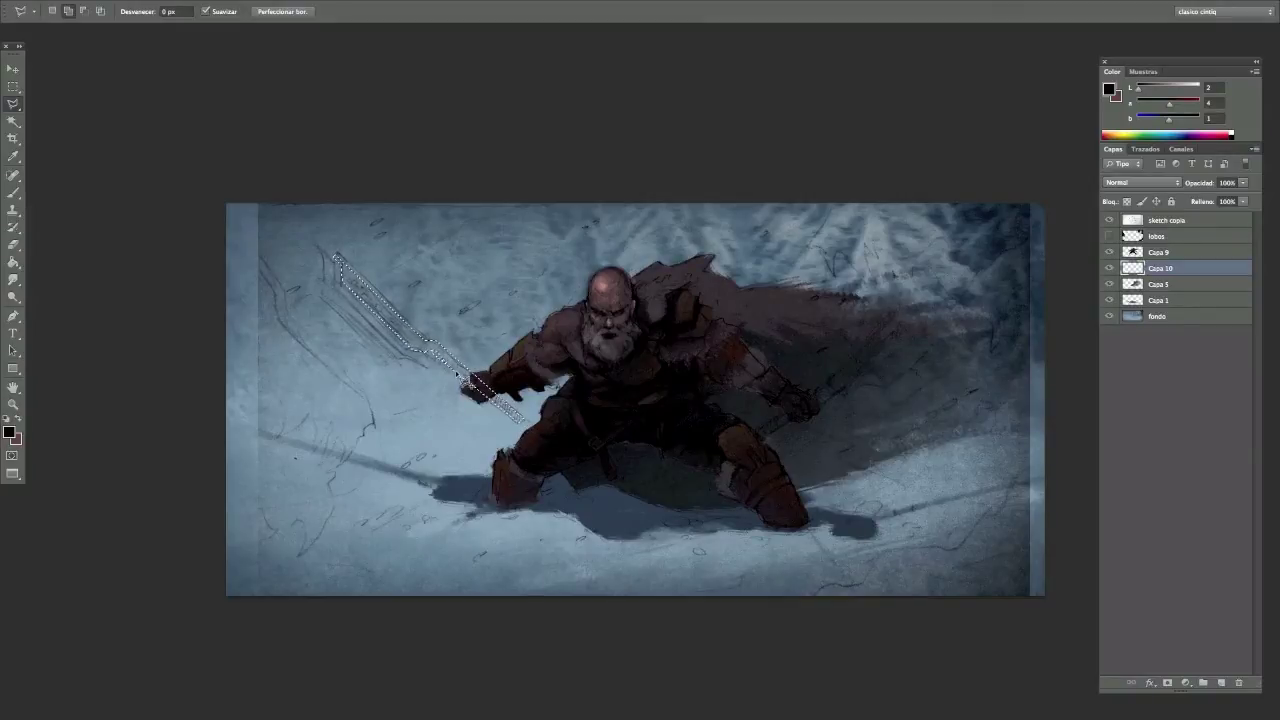
key("alt")
key("b")
left_click_drag(345, 265, 510, 410)
key("ctrl+d")
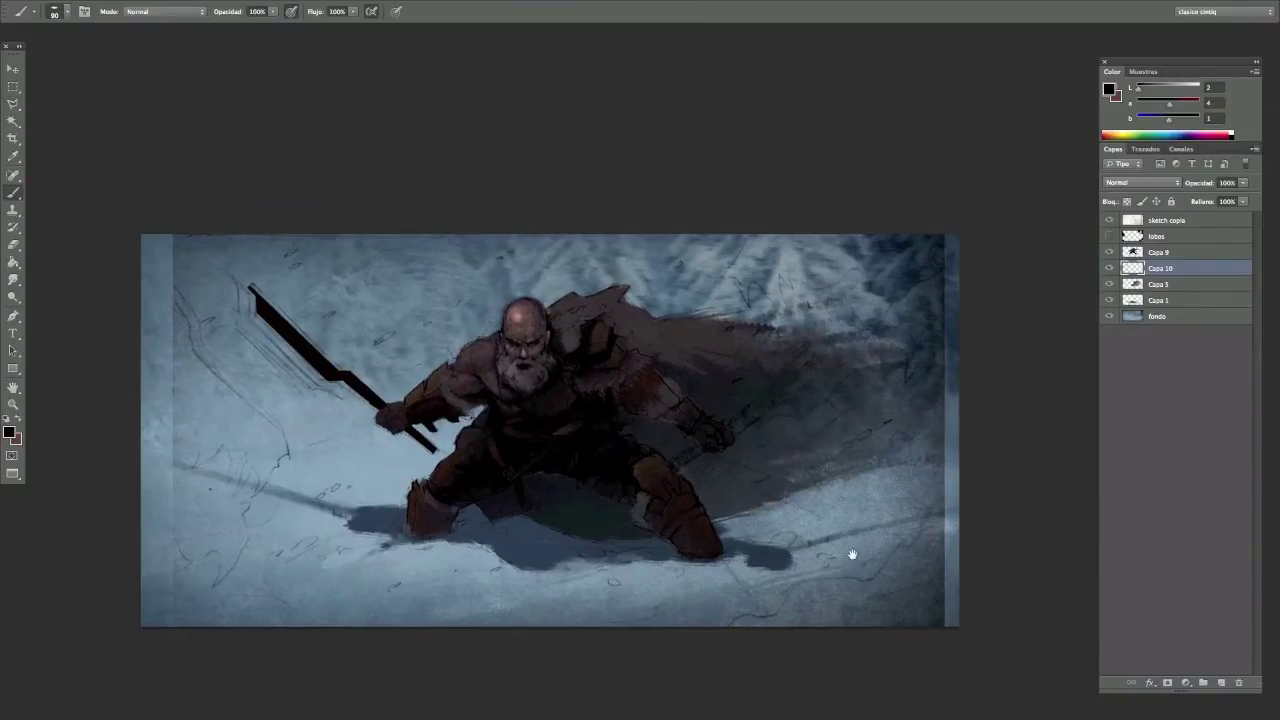
Select a thin strip for the shaft extending from the other hand toward the upper right.
left_click_drag(937, 519, 851, 551)
key("l")
left_click(675, 463)
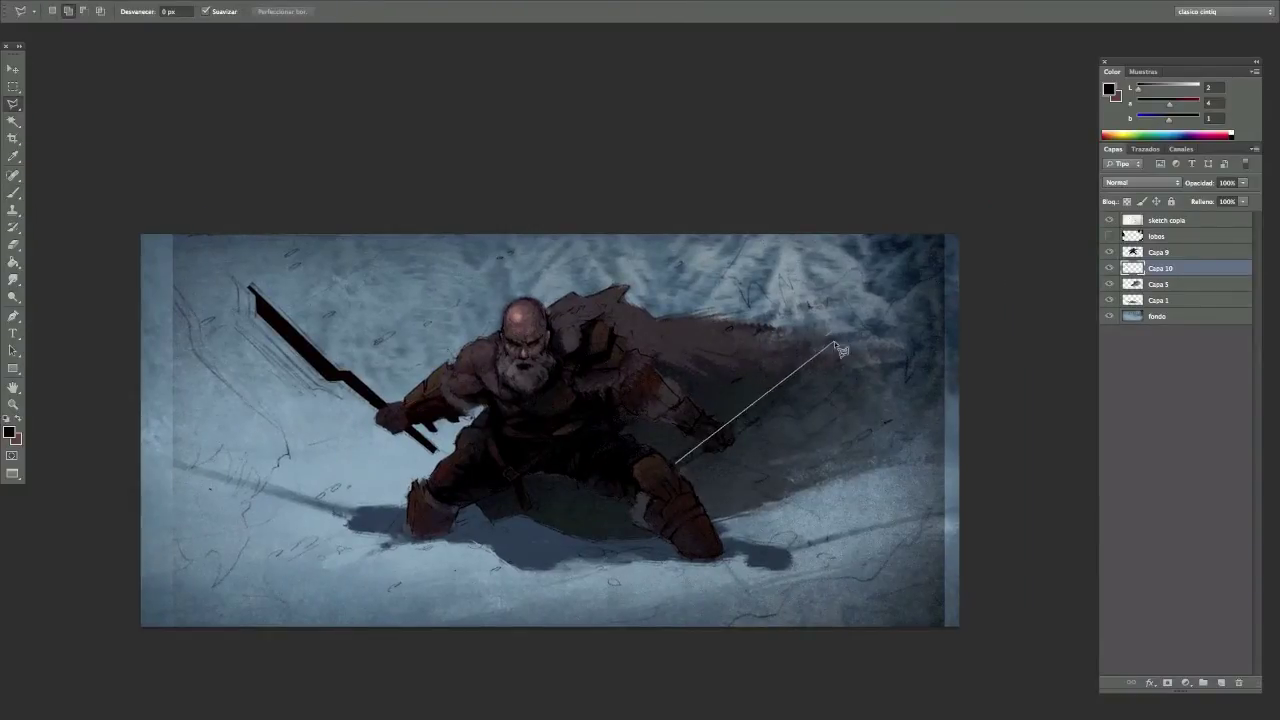
left_click(829, 349)
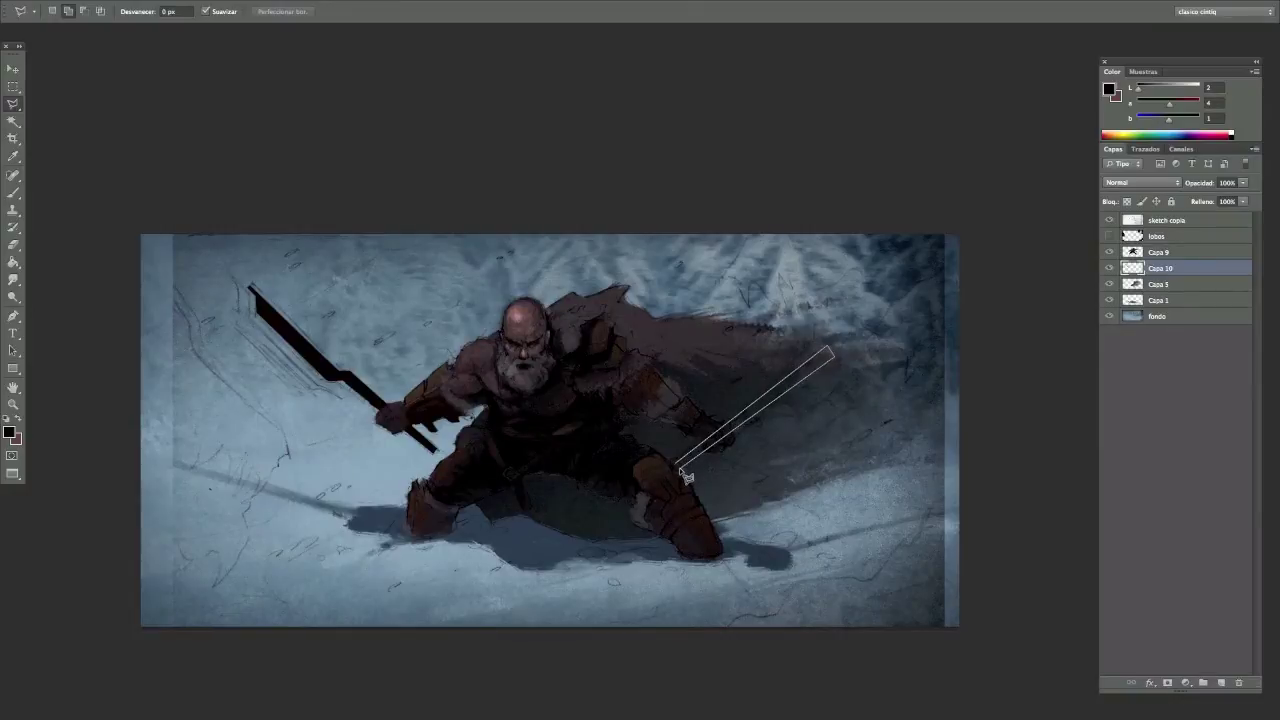
left_click(678, 466)
key("b")
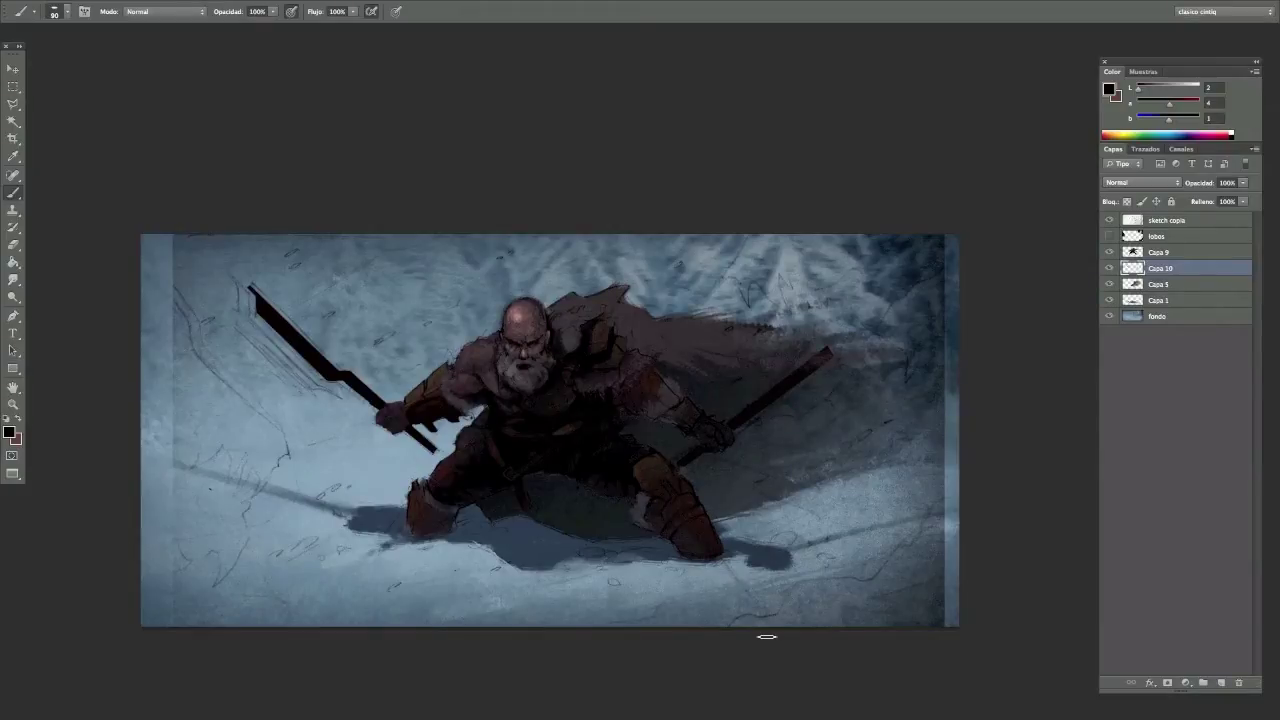
Toggle the sword layer and sketch lines to check the black silhouettes.
left_click(1108, 268)
left_click(1108, 268)
left_click(1108, 220)
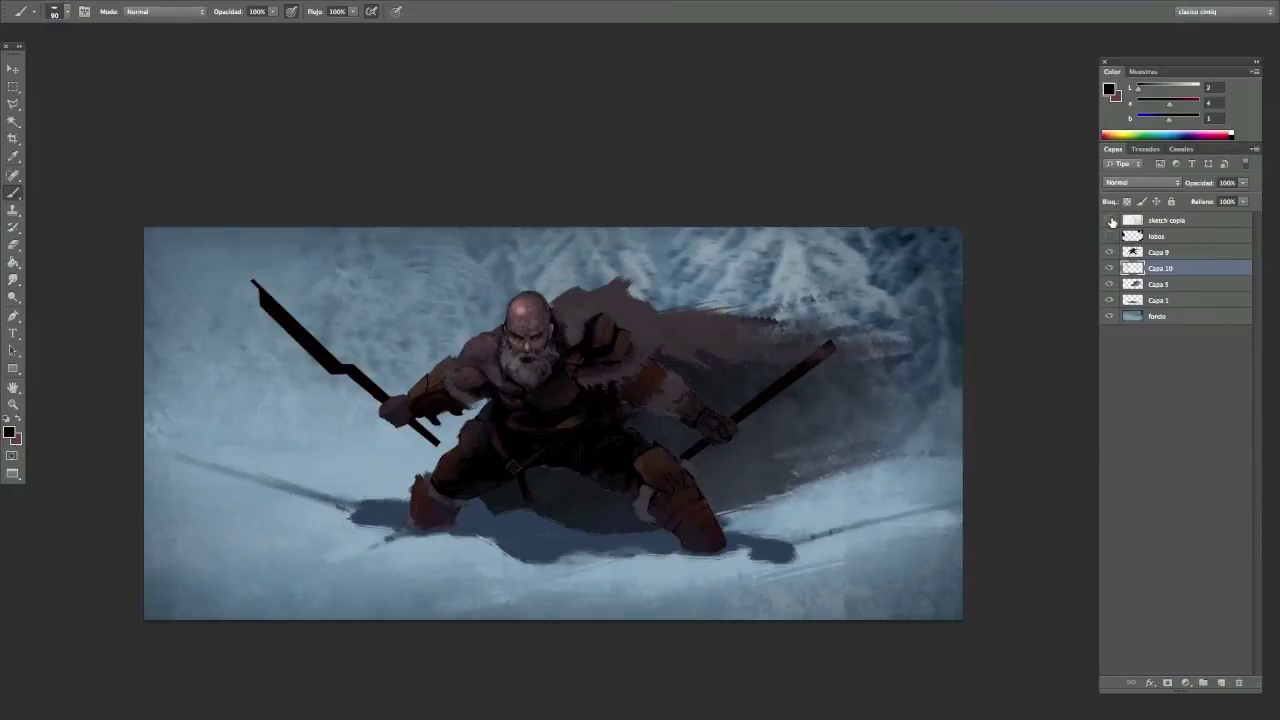
left_click(1109, 220)
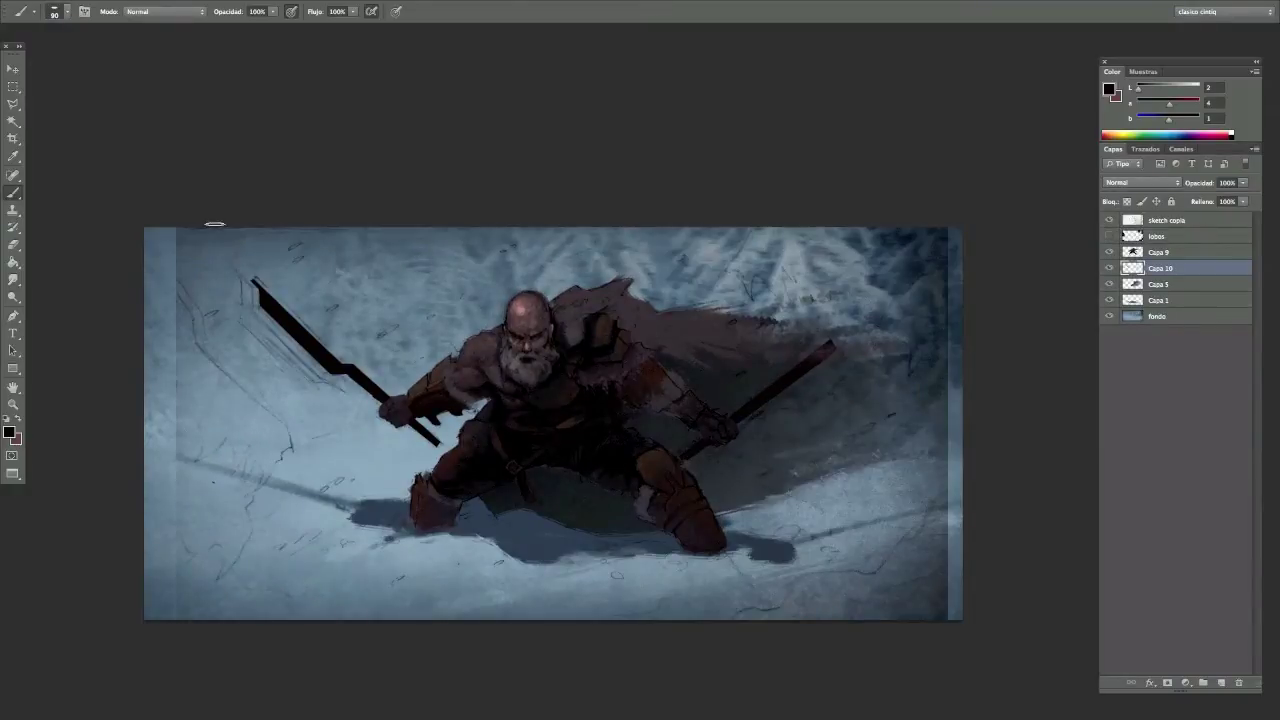
Copy the lassoed black blade onto new layer Capa 11 and move the copy down-left.
key("l")
double_click(350, 410)
key("ctrl+j")
key("v")
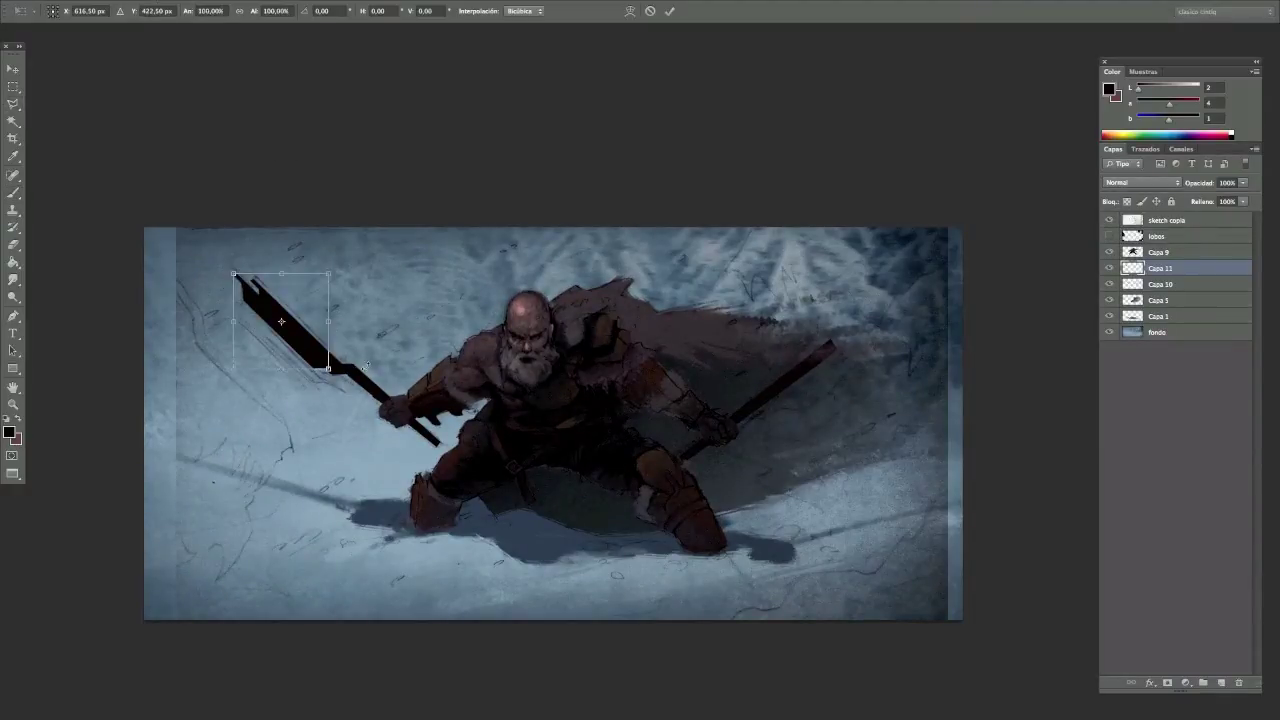
left_click_drag(370, 352, 340, 370)
Pick a brush preset and erase the lower blade's upper edge thinner.
key("b")
right_click(240, 262)
scroll(500, 450, "down", 3)
left_click(45, 577)
scroll(40, 400, "up", 3)
key("b")
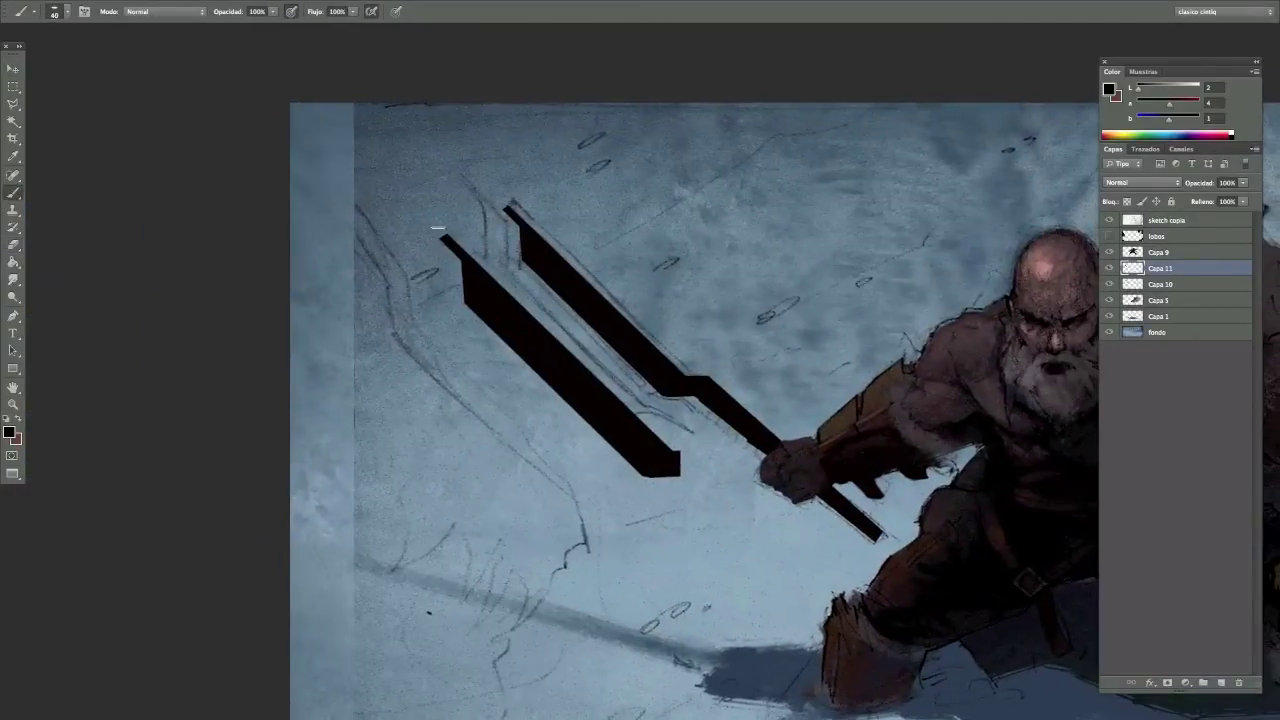
key("e")
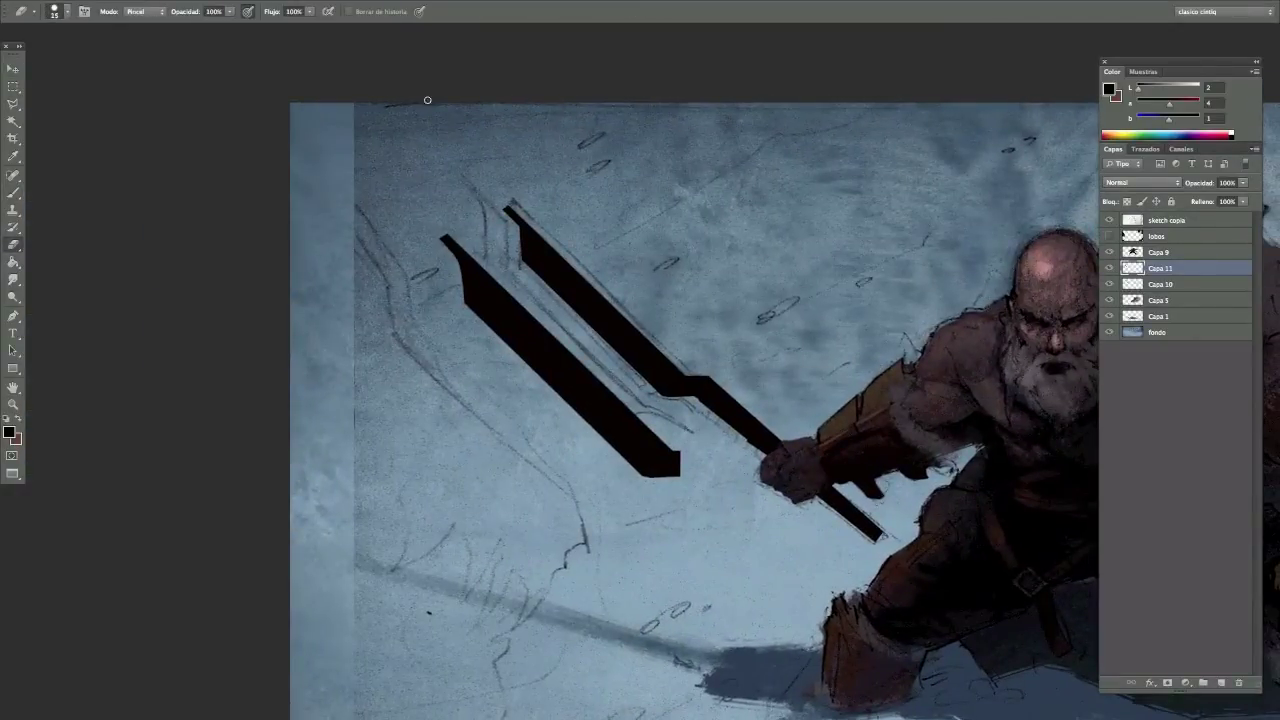
left_click_drag(497, 282, 678, 460)
key("bracketright")
key("bracketright")
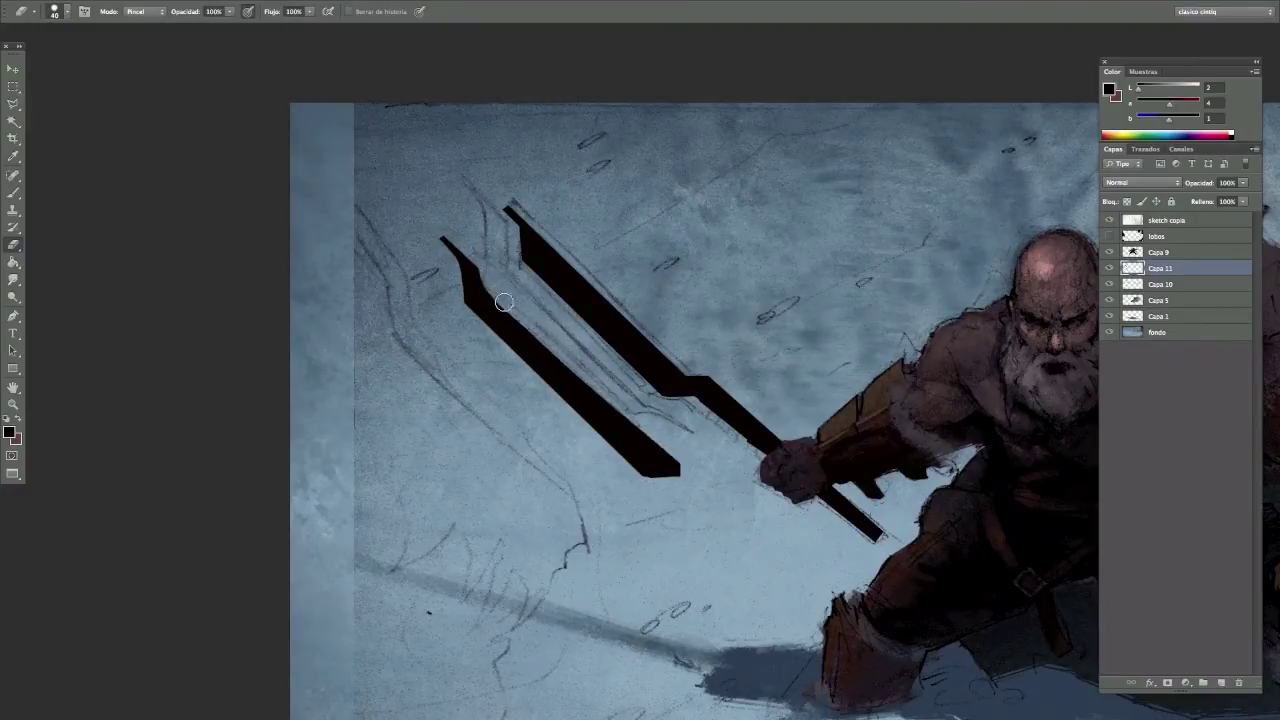
Select the lower blade, nudge it toward the upper blade and lengthen it.
key("l")
left_click(478, 274)
left_click(490, 302)
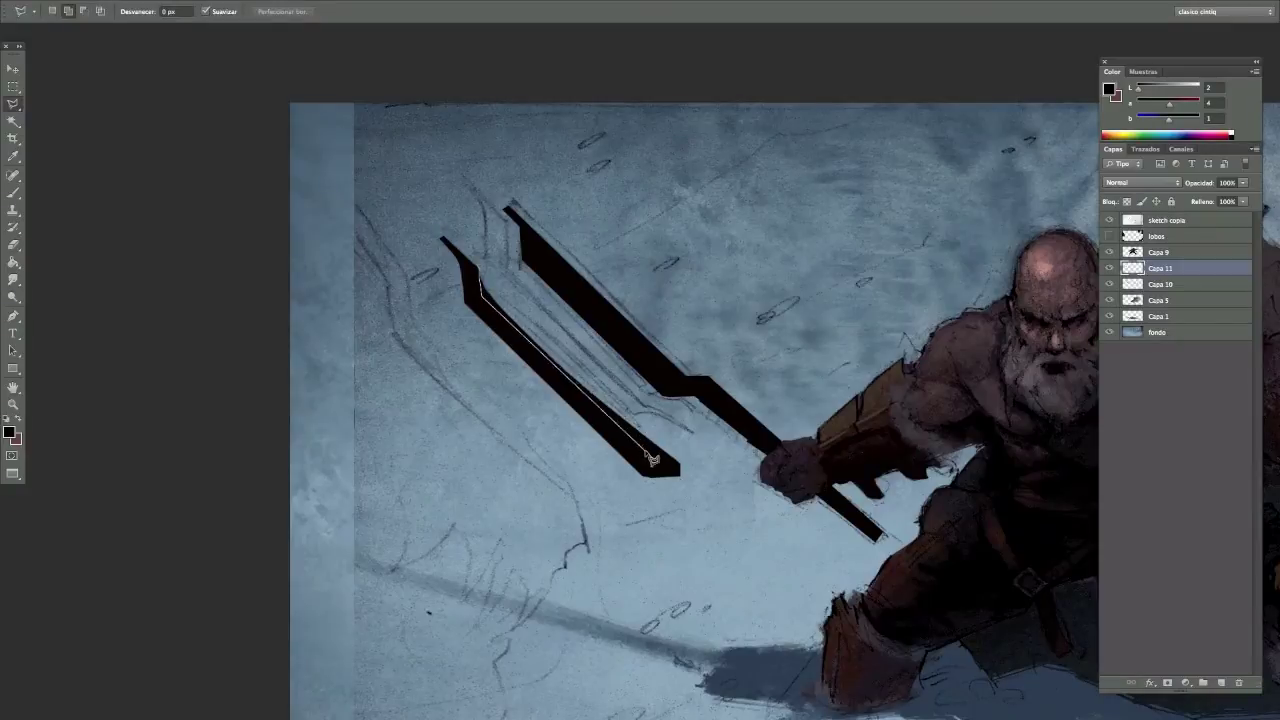
left_click(649, 463)
left_click(478, 274)
key("v")
mouse_move(655, 448)
left_mouse_down()
mouse_move(680, 423)
mouse_move(735, 462)
left_mouse_up()
key("ctrl+t")
key("Return")
Cut out the lower blade tip and move it up against the blade.
key("l")
left_click(645, 420)
left_click(740, 450)
left_click(732, 520)
left_click(628, 480)
left_click(645, 420)
key("v")
mouse_move(724, 457)
left_mouse_down()
mouse_move(688, 420)
mouse_move(520, 340)
left_mouse_up()
key("ctrl+d")
Select the thin left blade strip and rotate it upright, shifting it left.
key("b")
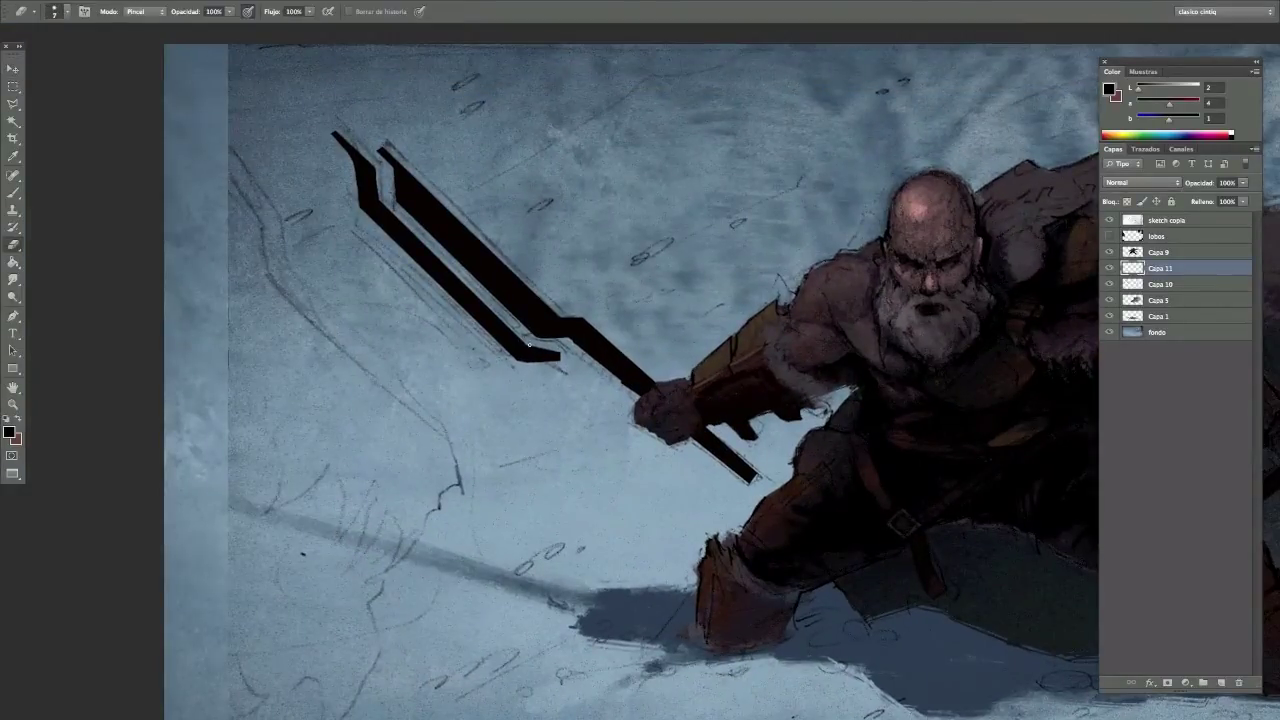
key("b")
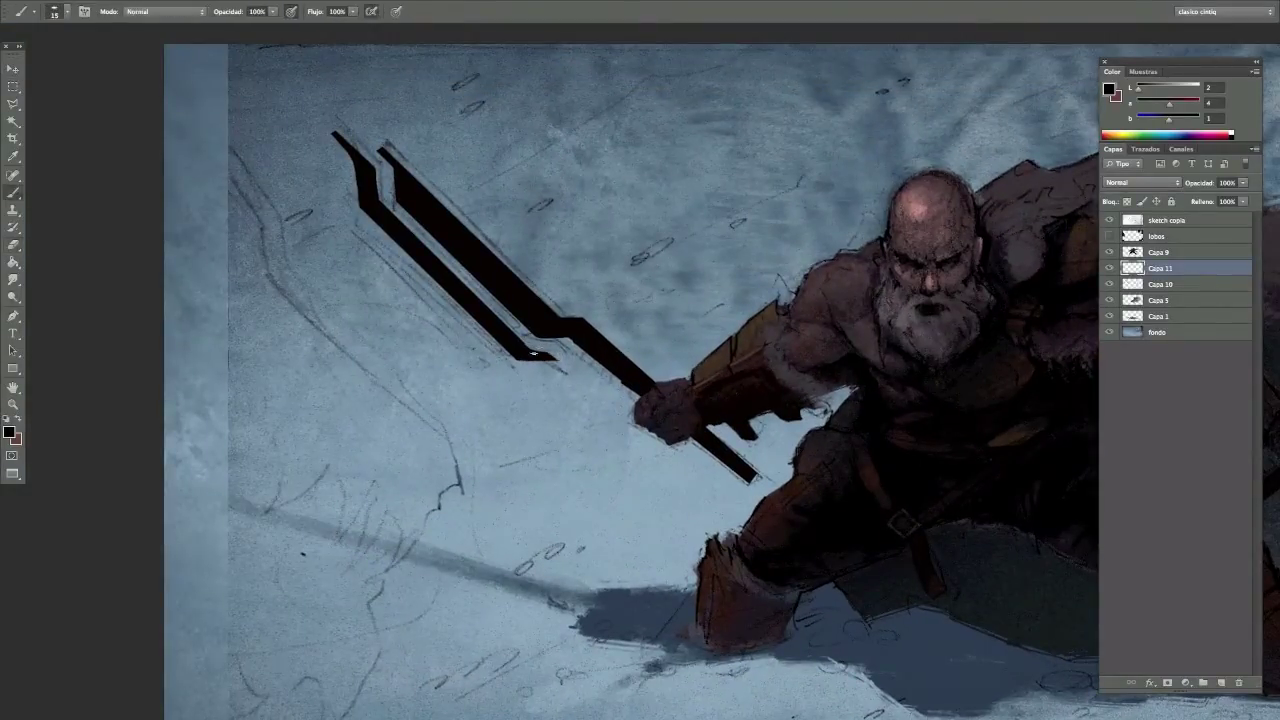
key("e")
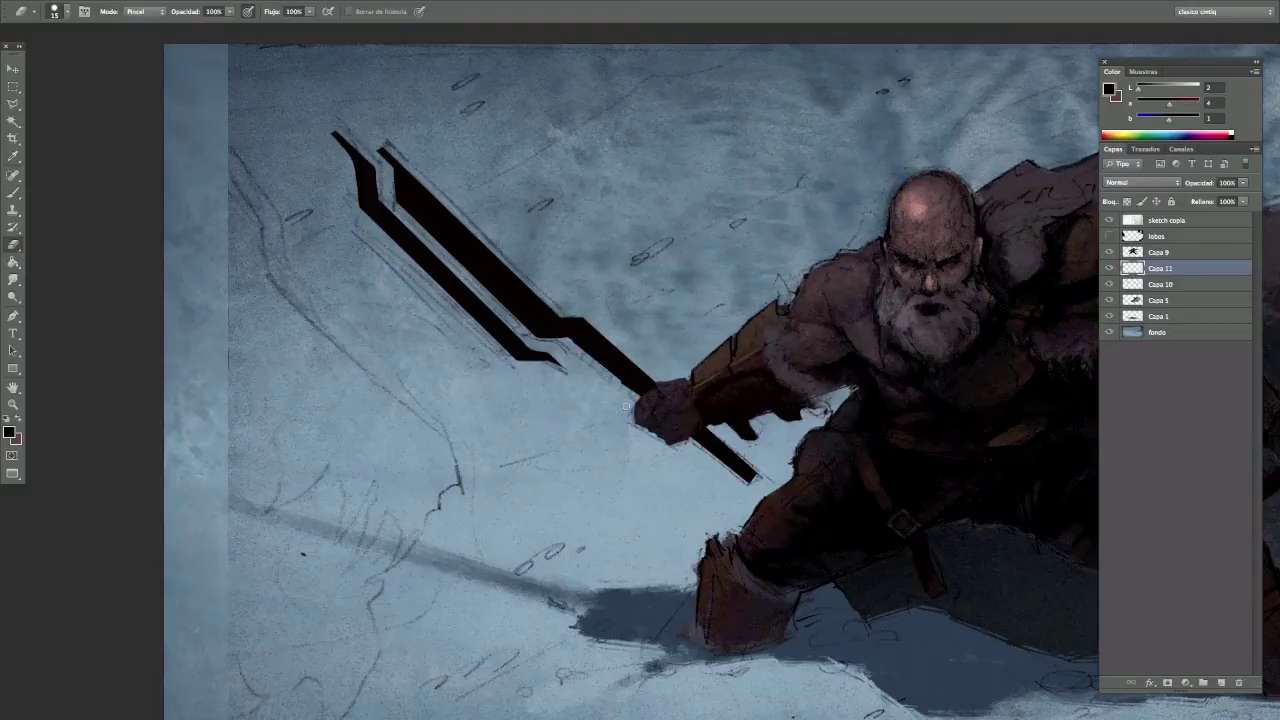
key("l")
left_click_drag(296, 134, 313, 200)
key("ctrl+t")
mouse_move(400, 210)
left_mouse_down()
mouse_move(450, 270)
mouse_move(427, 462)
left_mouse_up()
key("Return")
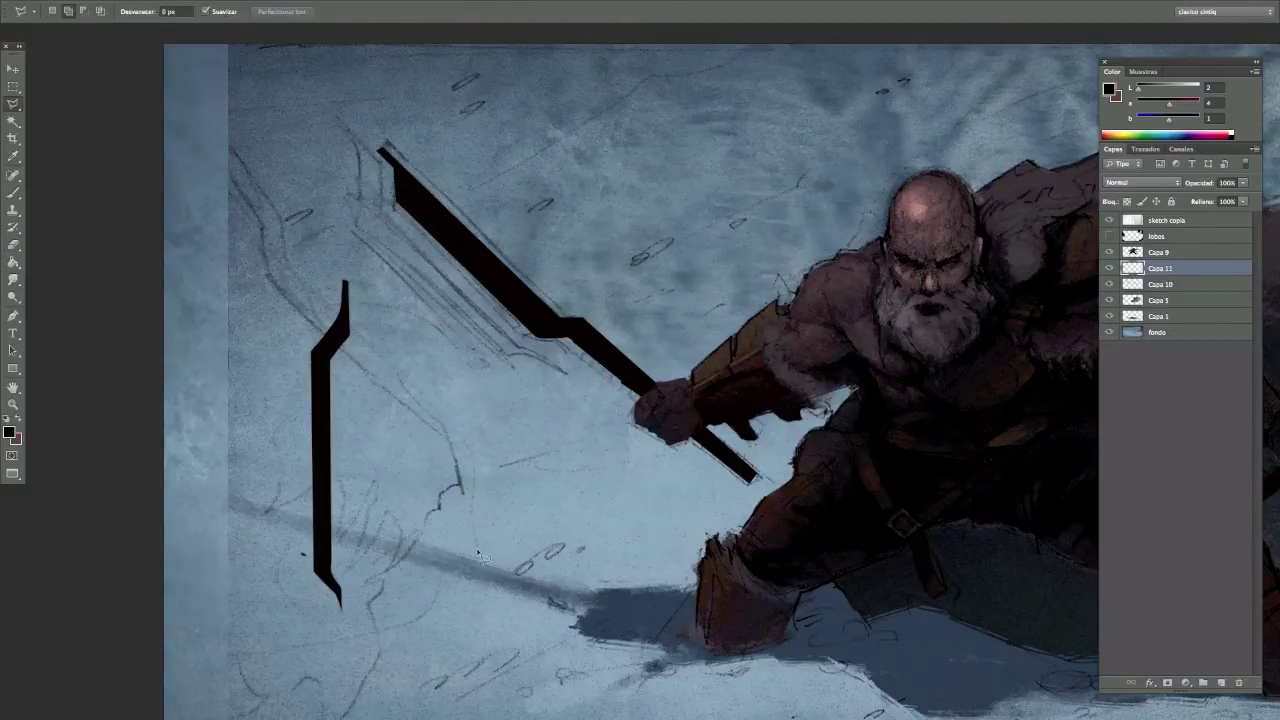
Extend the strip's tip downward with black paint and thin its left edge.
key("e")
scroll(418, 575, "down", 3)
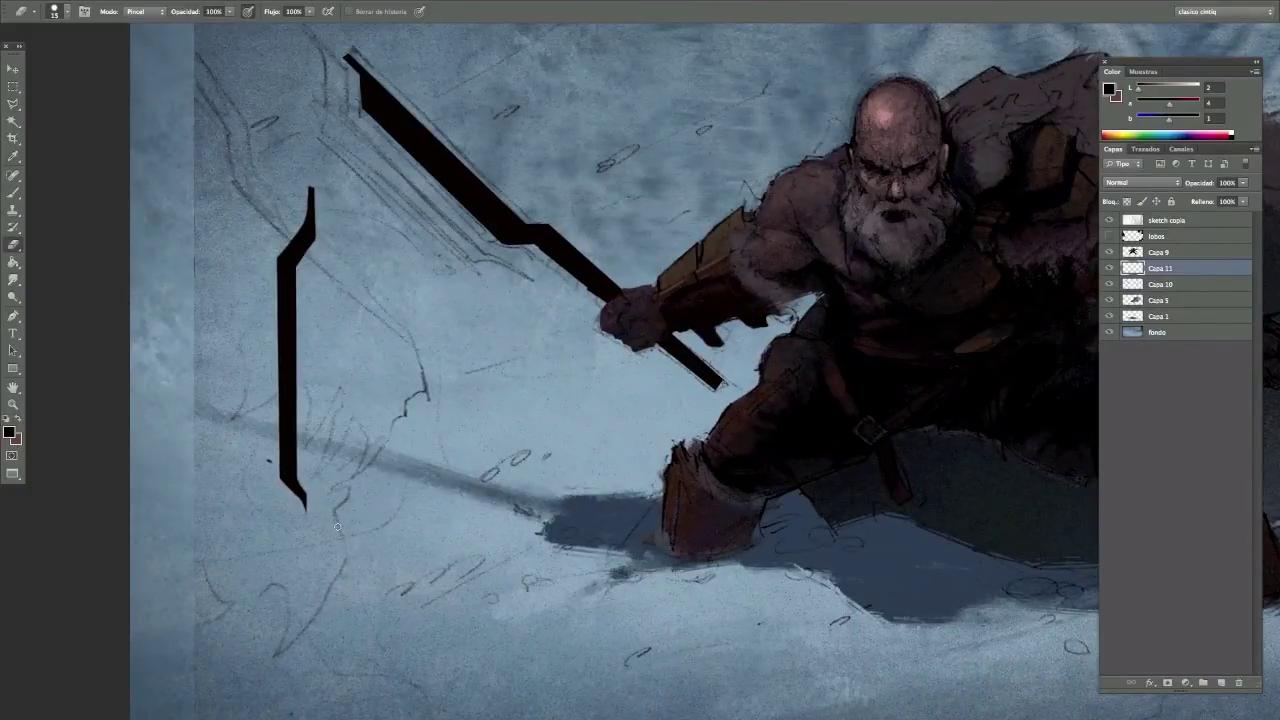
scroll(324, 579, "up", 2)
key("b")
left_click_drag(344, 458, 344, 526)
key("e")
left_click_drag(336, 458, 338, 526)
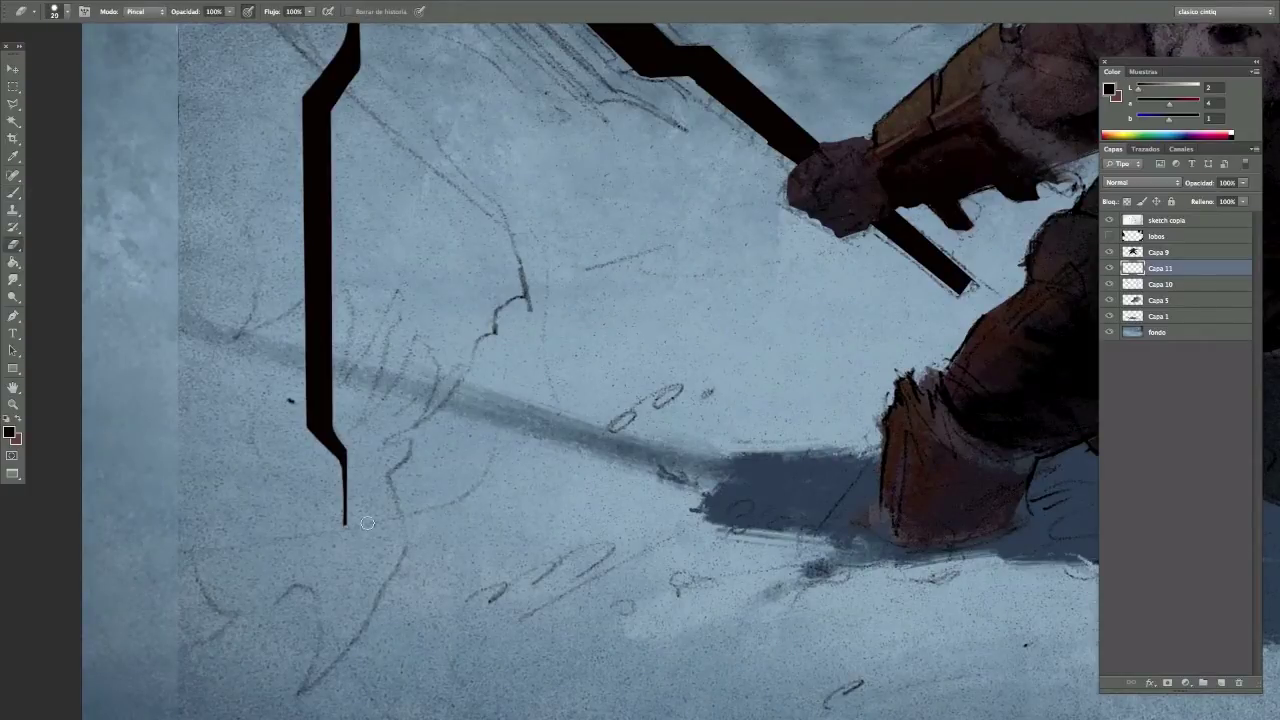
key("b")
Extend the strip upward, thicken its thin top and trim its left edge.
scroll(355, 452, "up", 2)
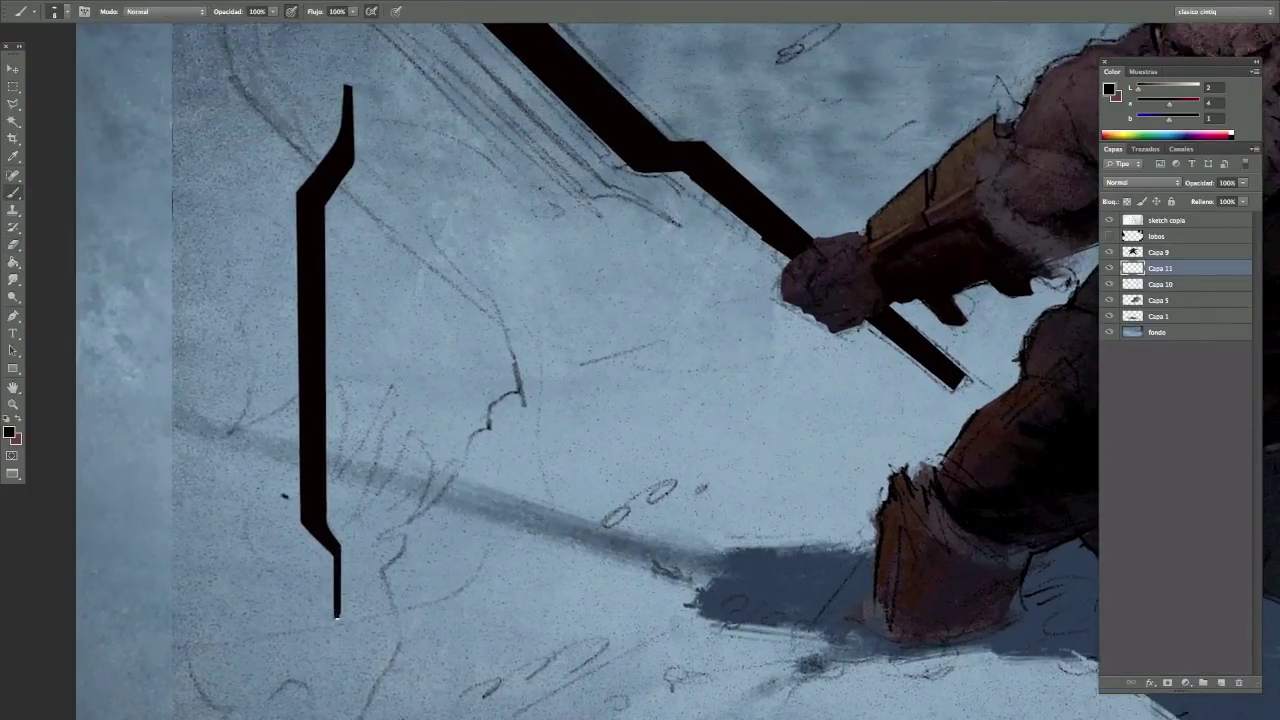
key("e")
key("b")
scroll(496, 427, "up", 5)
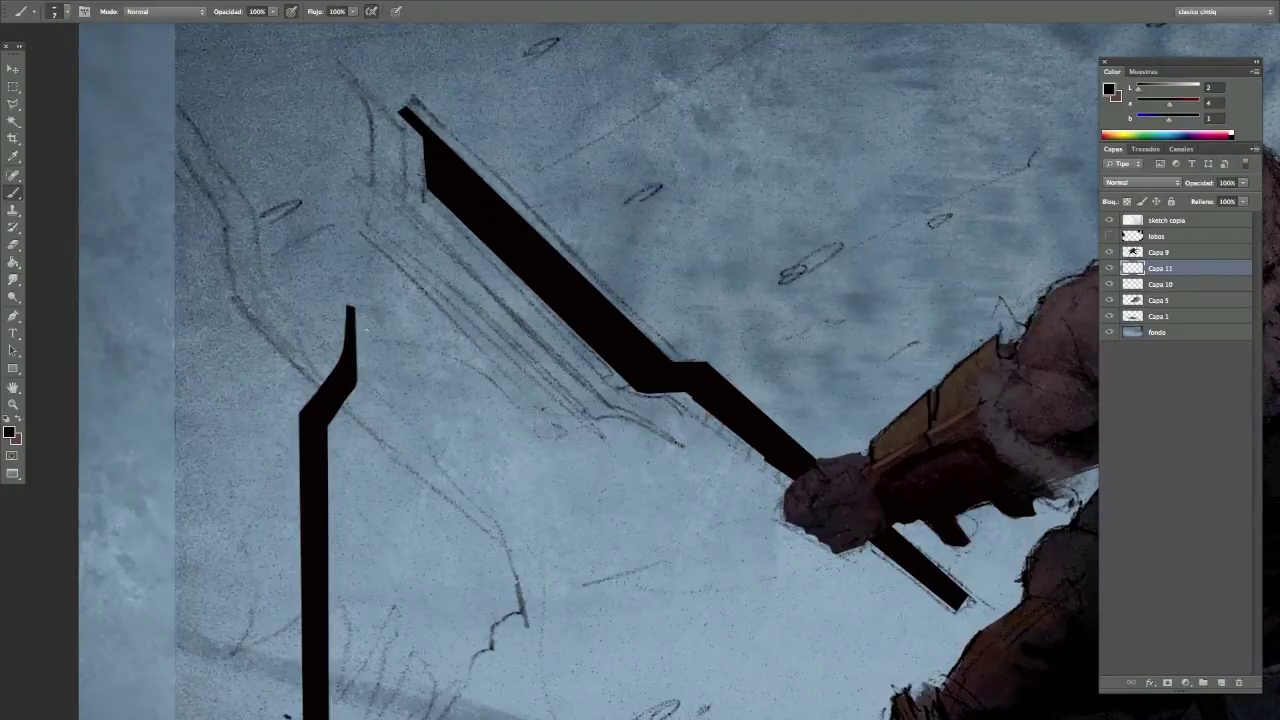
left_click_drag(351, 318, 355, 271)
left_click_drag(351, 318, 351, 293)
key("e")
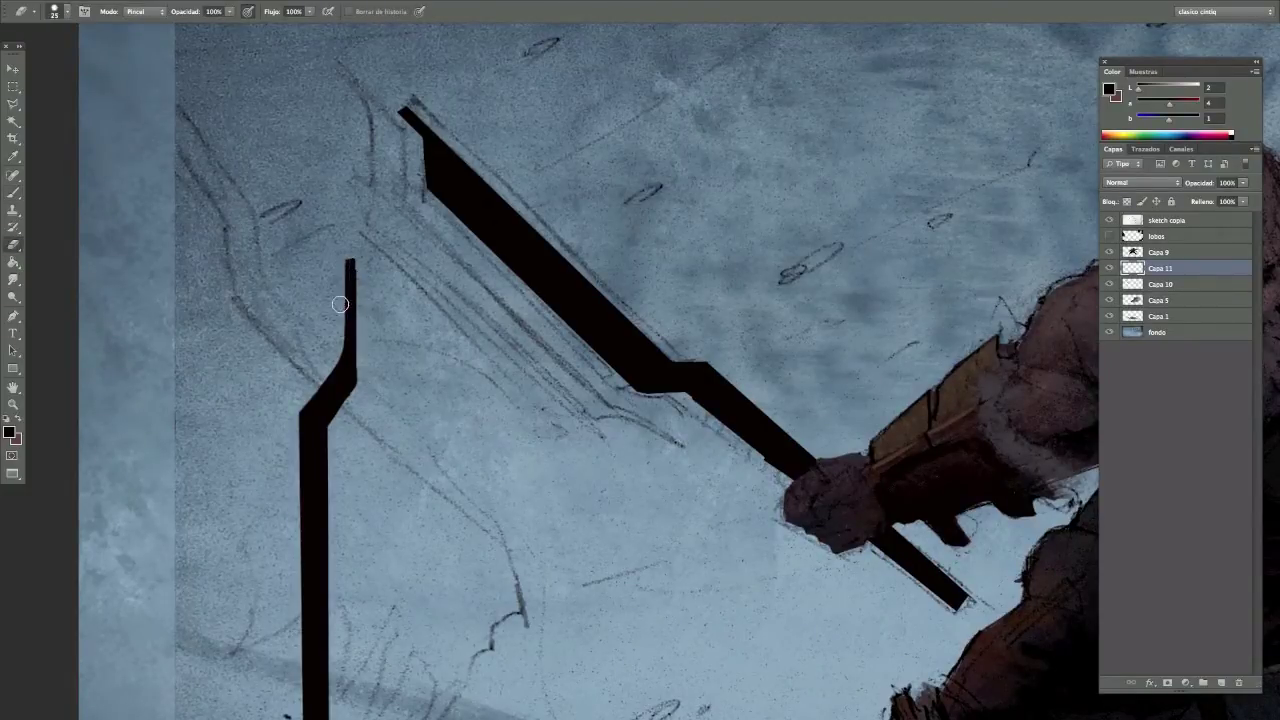
left_click_drag(340, 352, 346, 258)
scroll(491, 541, "down", 5)
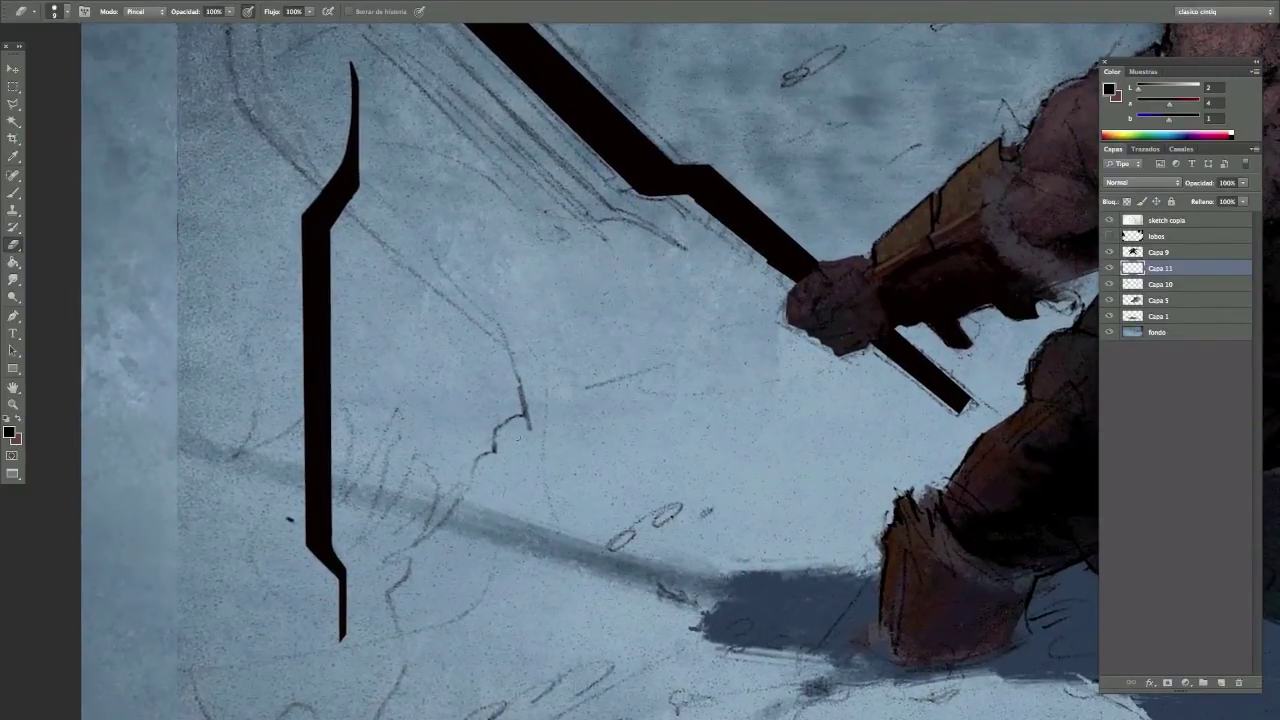
Widen the strip leftward to 112%, then stretch it and shift it right.
key("ctrl+t")
left_click_drag(300, 350, 255, 350)
left_click_drag(678, 353, 808, 353)
key("Return")
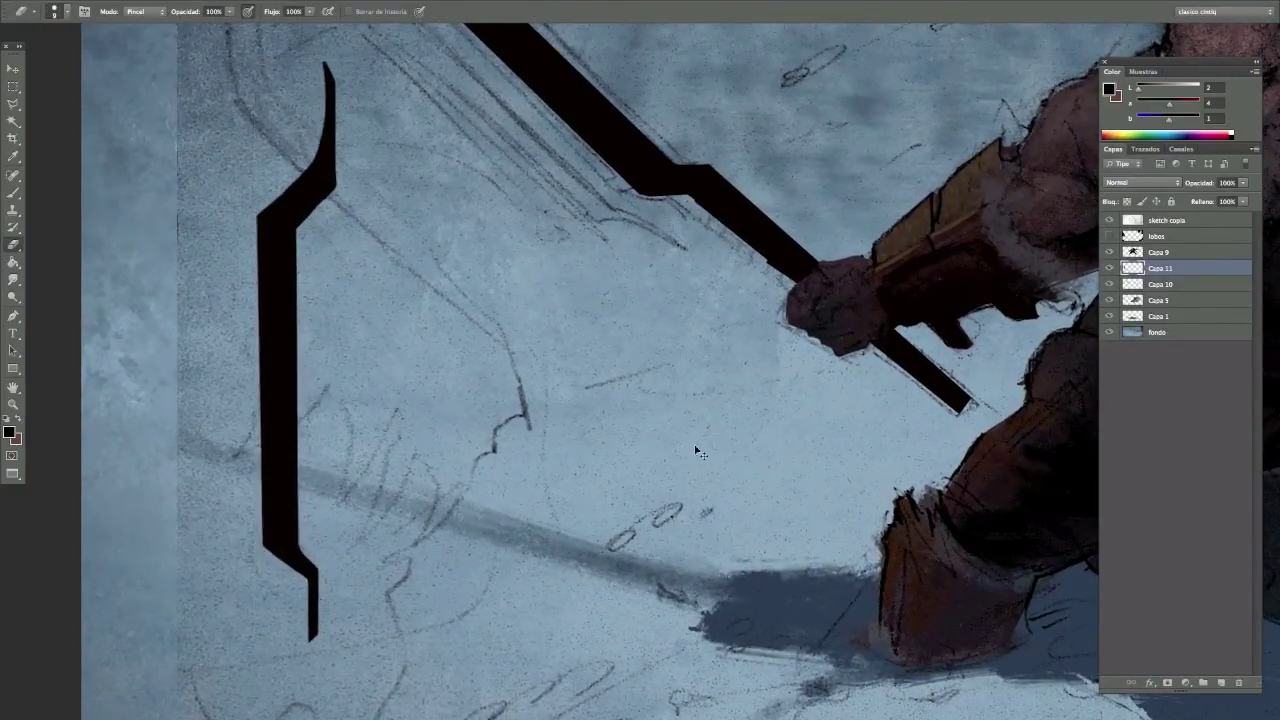
key("ctrl+t")
left_click_drag(694, 448, 799, 448)
key("Return")
Rotate the strip about -47° beside the main blade and add new layer Capa 12.
key("l")
mouse_move(830, 675)
left_mouse_down()
mouse_move(627, 656)
mouse_move(717, 240)
left_mouse_up()
key("ctrl+t")
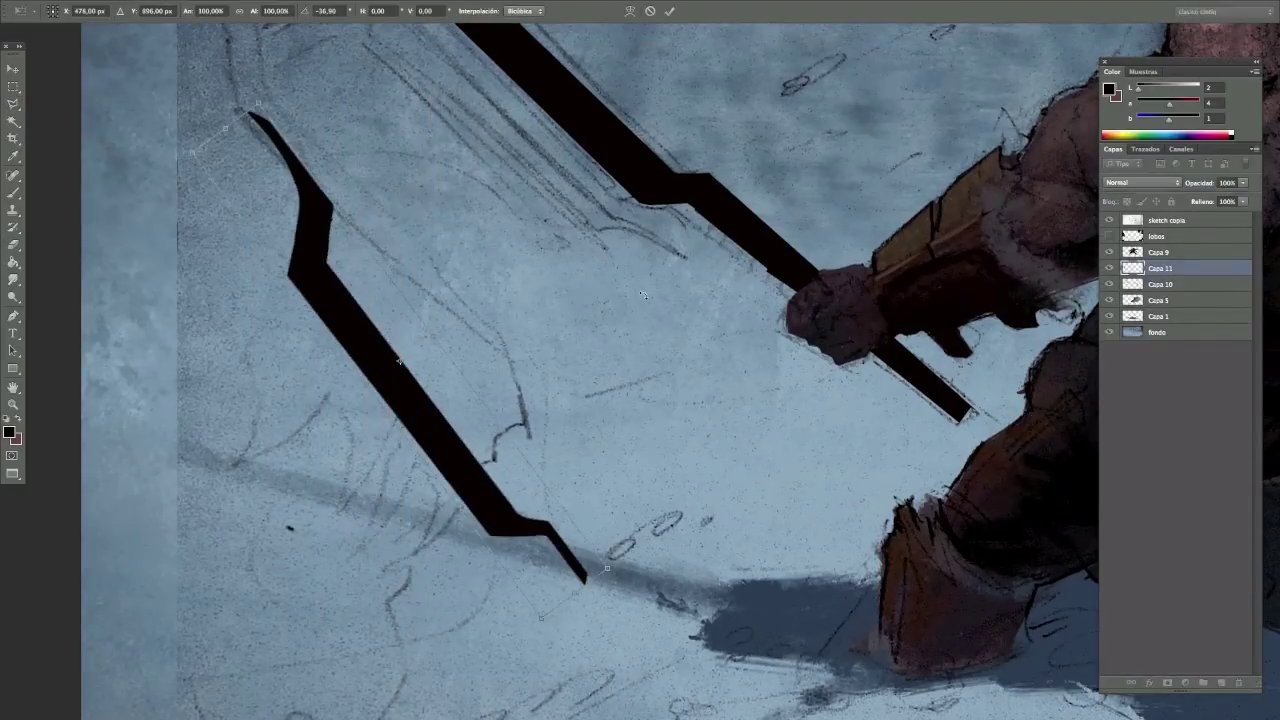
key("ctrl+minus")
left_click_drag(651, 290, 870, 362)
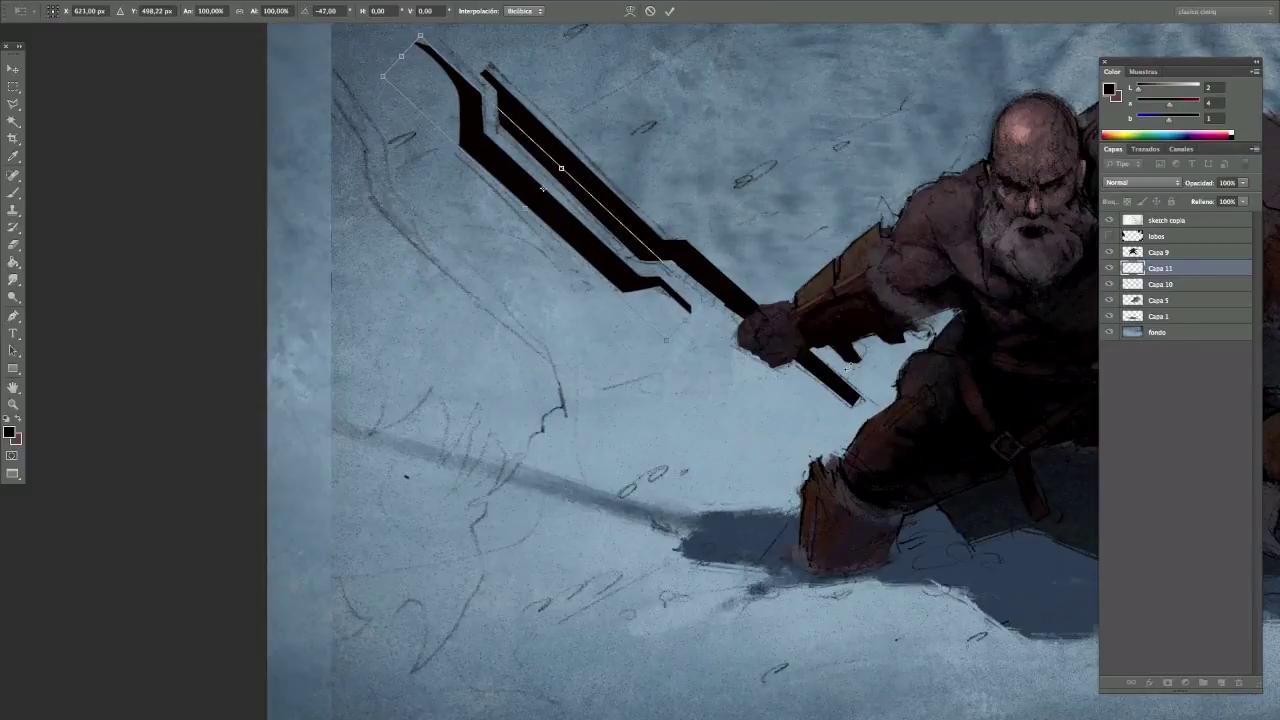
key("Return")
key("b")
key("ctrl+0")
key("ctrl+shift+alt+n")
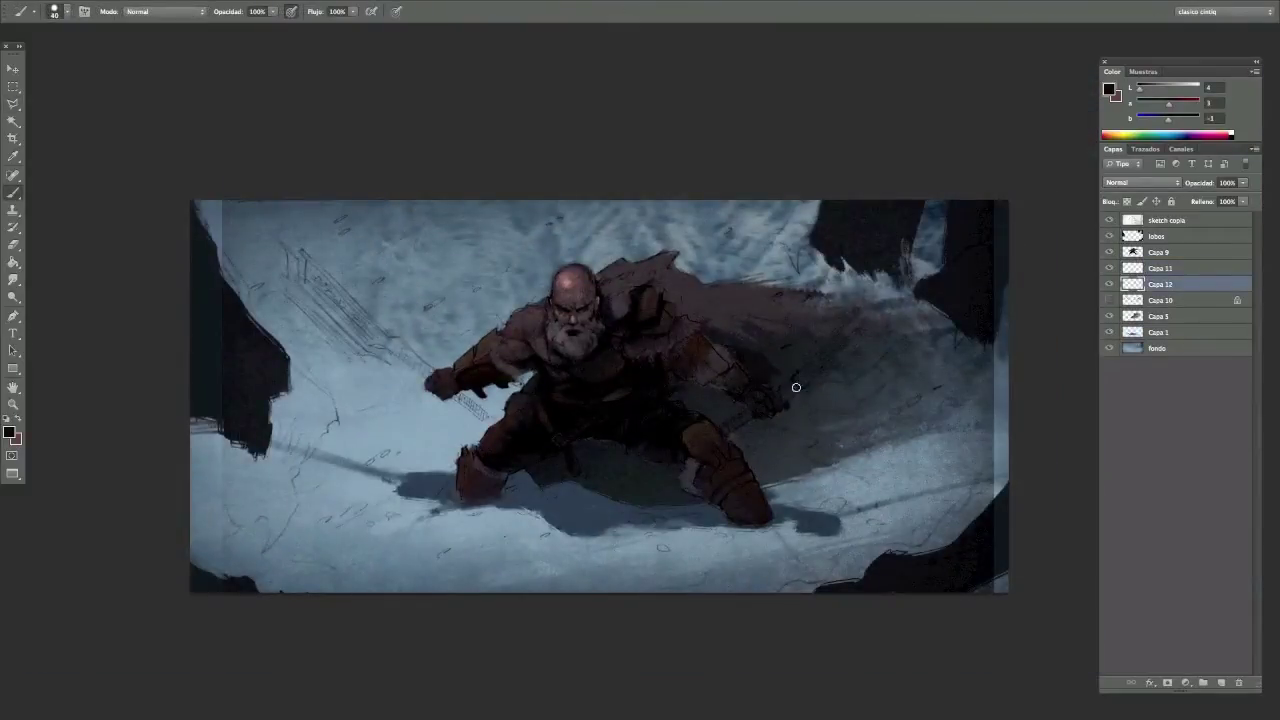
Paint a broad dark shadow behind the warrior's arm, then erase part of it.
key("bracketright")
key("bracketright")
key("bracketright")
mouse_move(754, 360)
left_mouse_down()
mouse_move(817, 394)
mouse_move(768, 425)
mouse_move(694, 411)
mouse_move(803, 437)
mouse_move(811, 426)
left_mouse_up()
key("bracketleft")
key("bracketleft")
key("bracketleft")
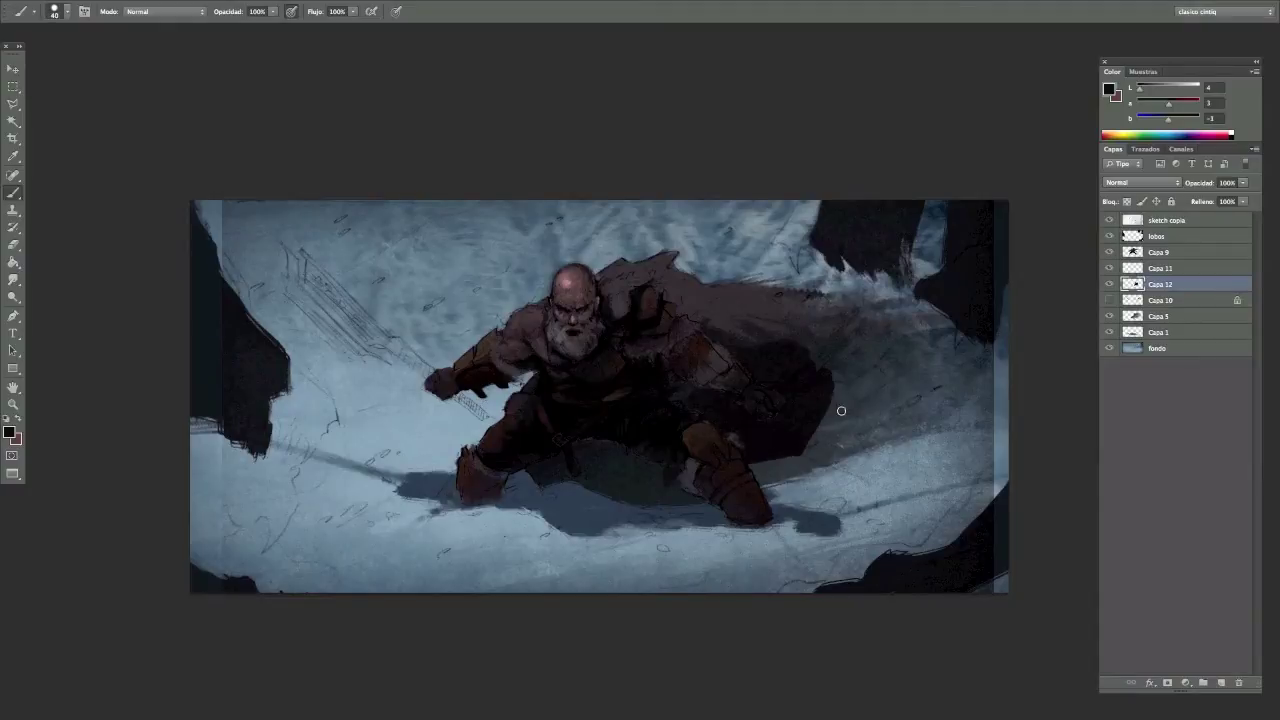
key("e")
left_click_drag(846, 351, 802, 358)
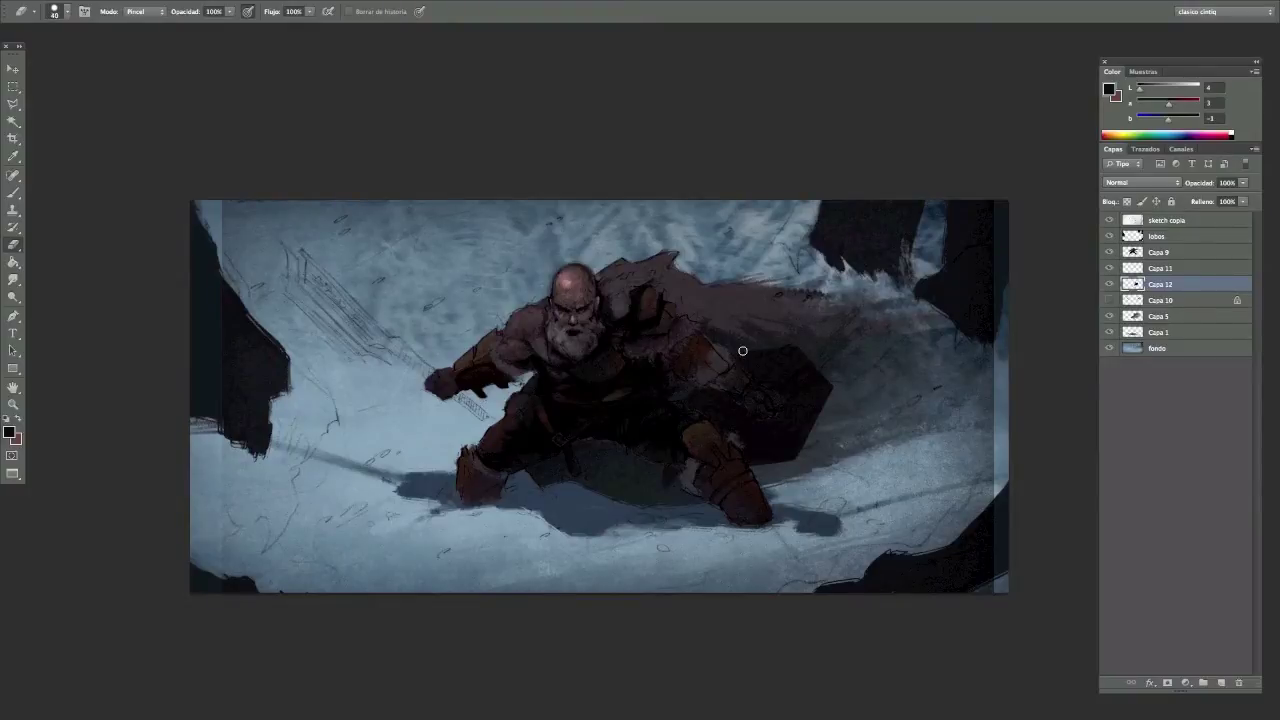
Extend the cloak's right edge with more dark paint.
key("b")
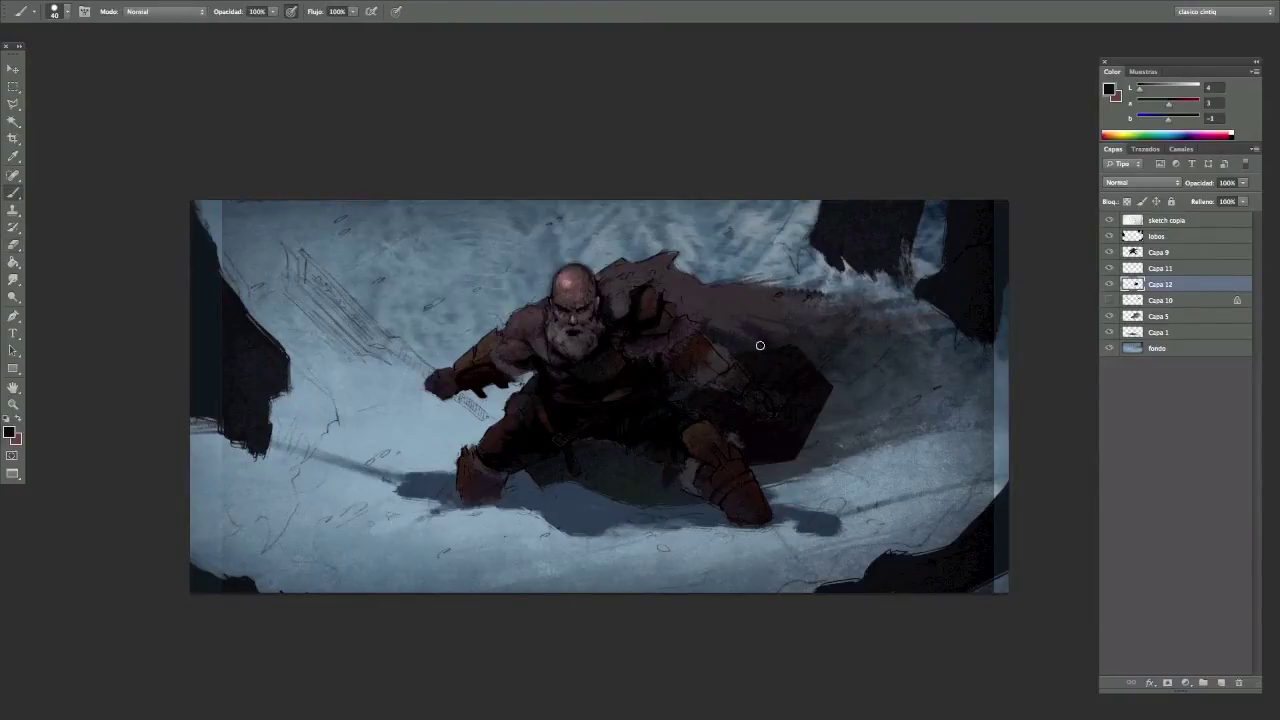
key("e")
key("b")
left_click_drag(829, 400, 811, 423)
key("e")
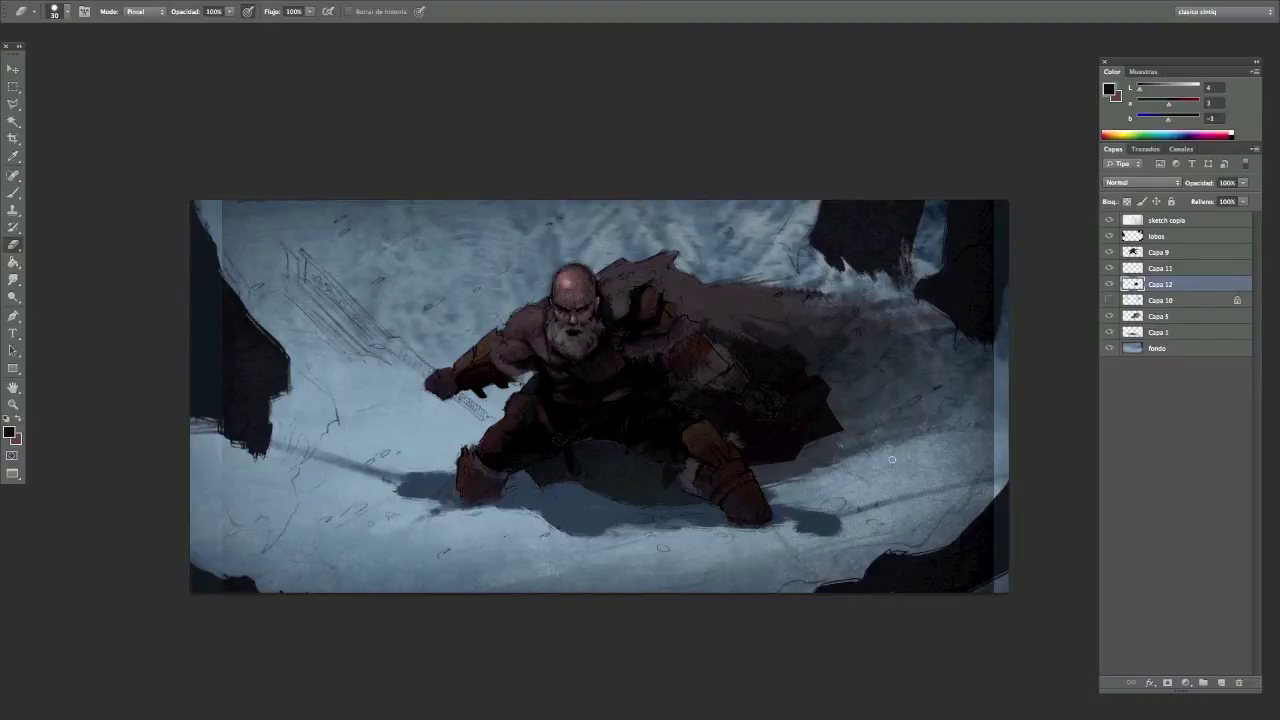
key("v")
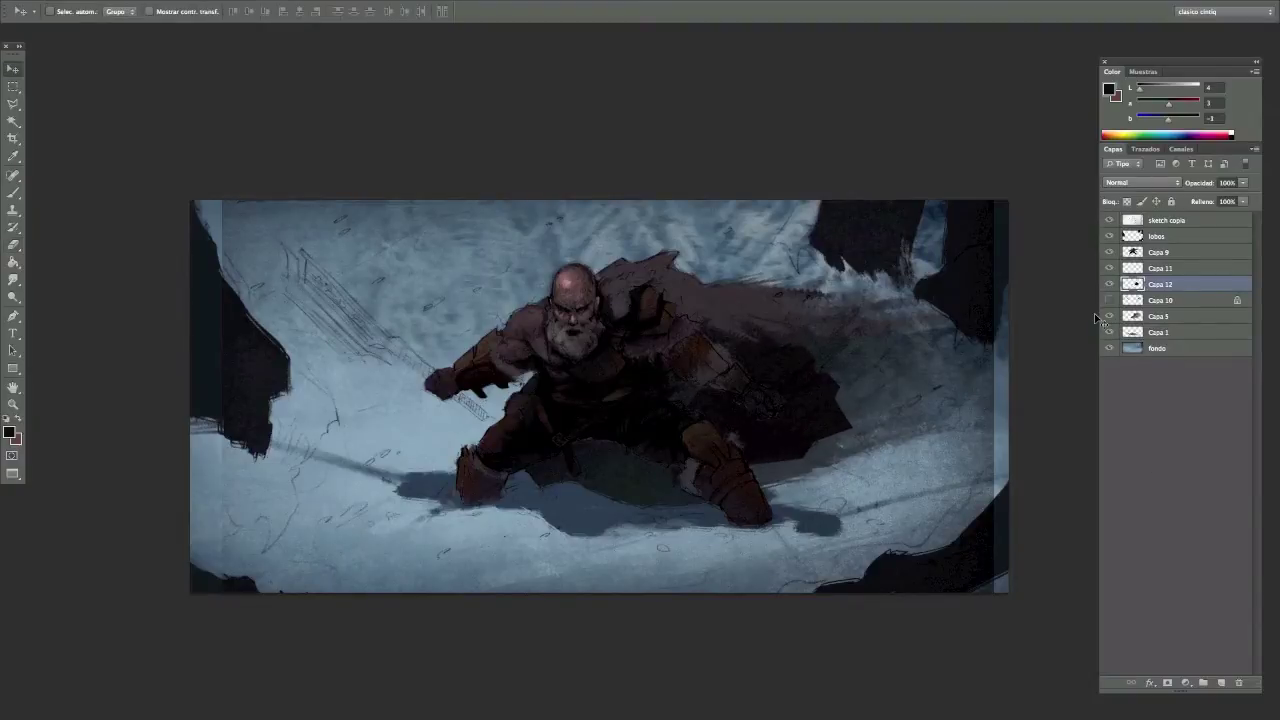
Show the sword layer Capa 10 and make it the working layer.
left_click(1108, 300)
left_click(1160, 300)
key("l")
left_click_drag(1030, 462, 737, 600)
left_click(894, 600)
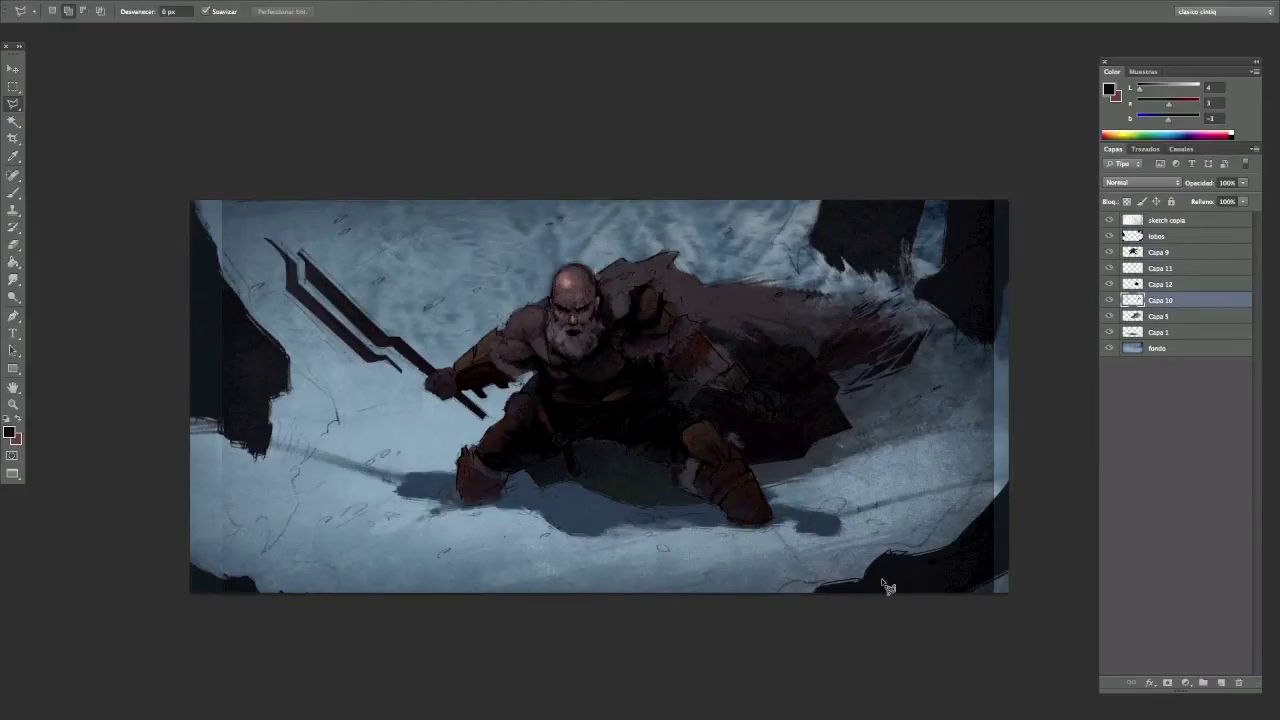
Delete the lassoed right side of the cloak, then delete layer Capa 12.
left_click_drag(781, 314, 790, 330)
key("Delete")
key("ctrl+d")
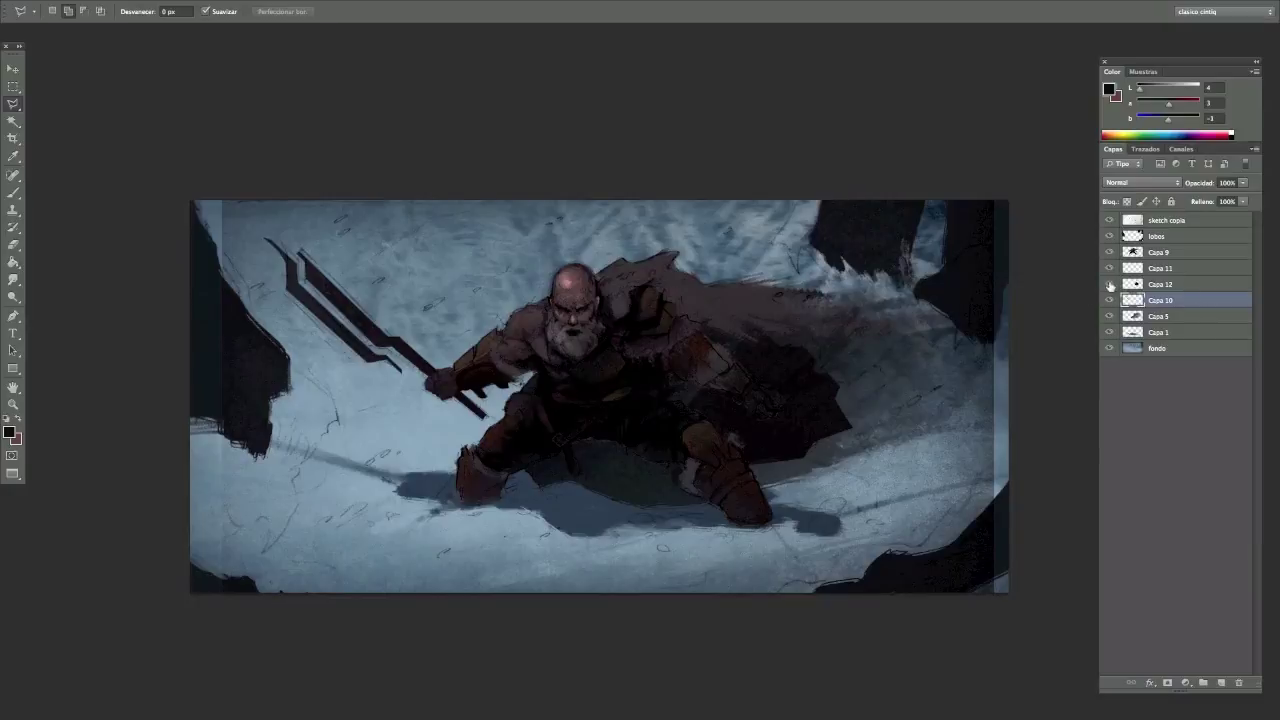
left_click(1110, 285)
key("Delete")
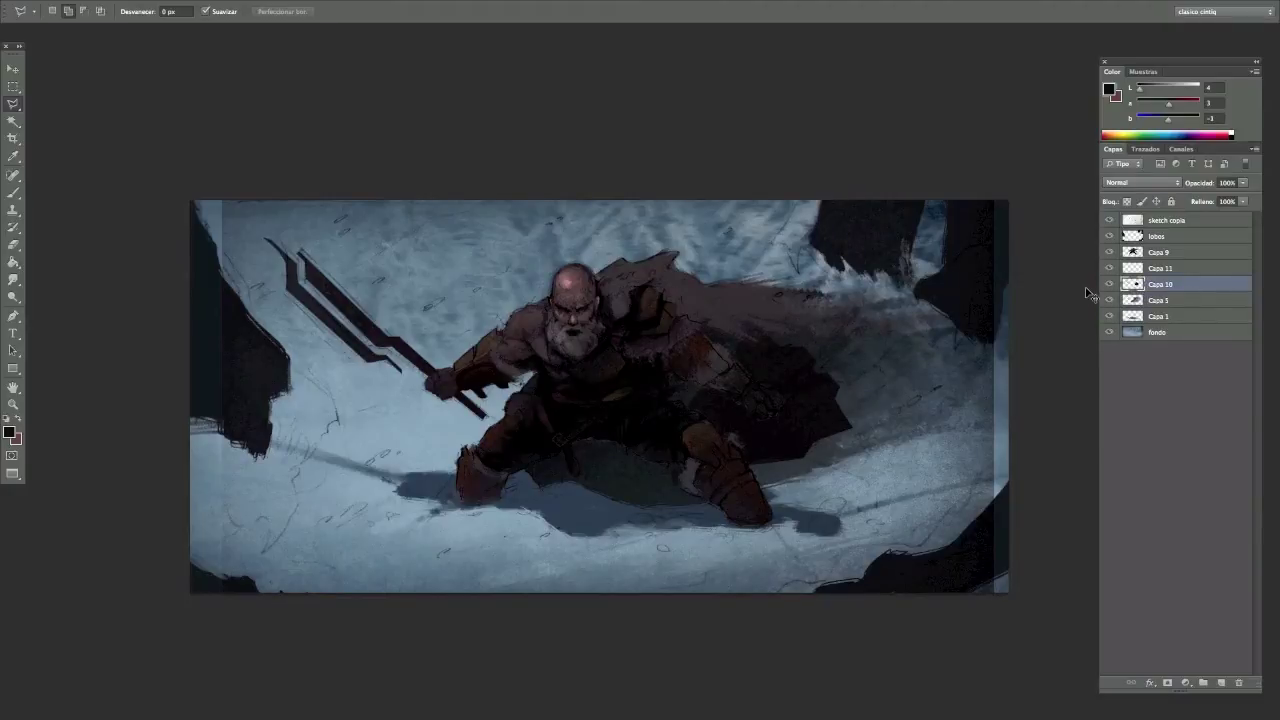
key("b")
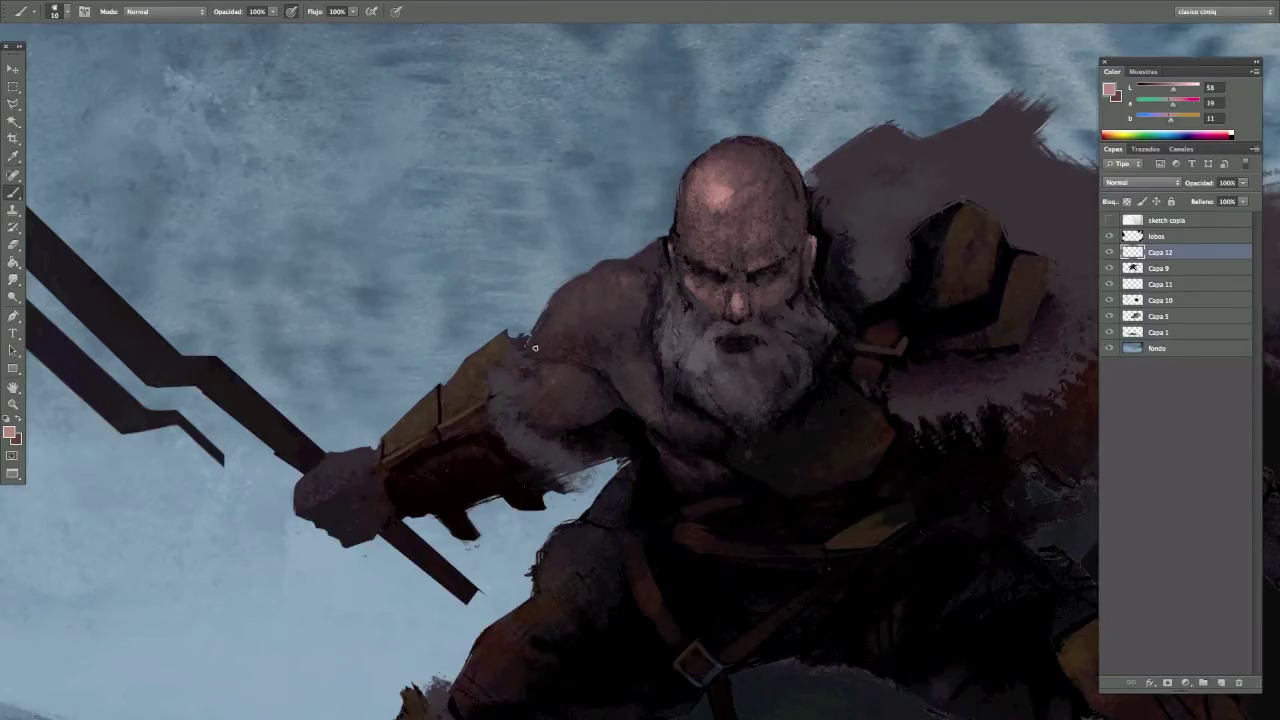
Paint a pinkish highlight on the arm, then erase it with a larger eraser.
left_click_drag(651, 409, 648, 400)
key("e")
key("bracketright")
key("bracketright")
key("bracketright")
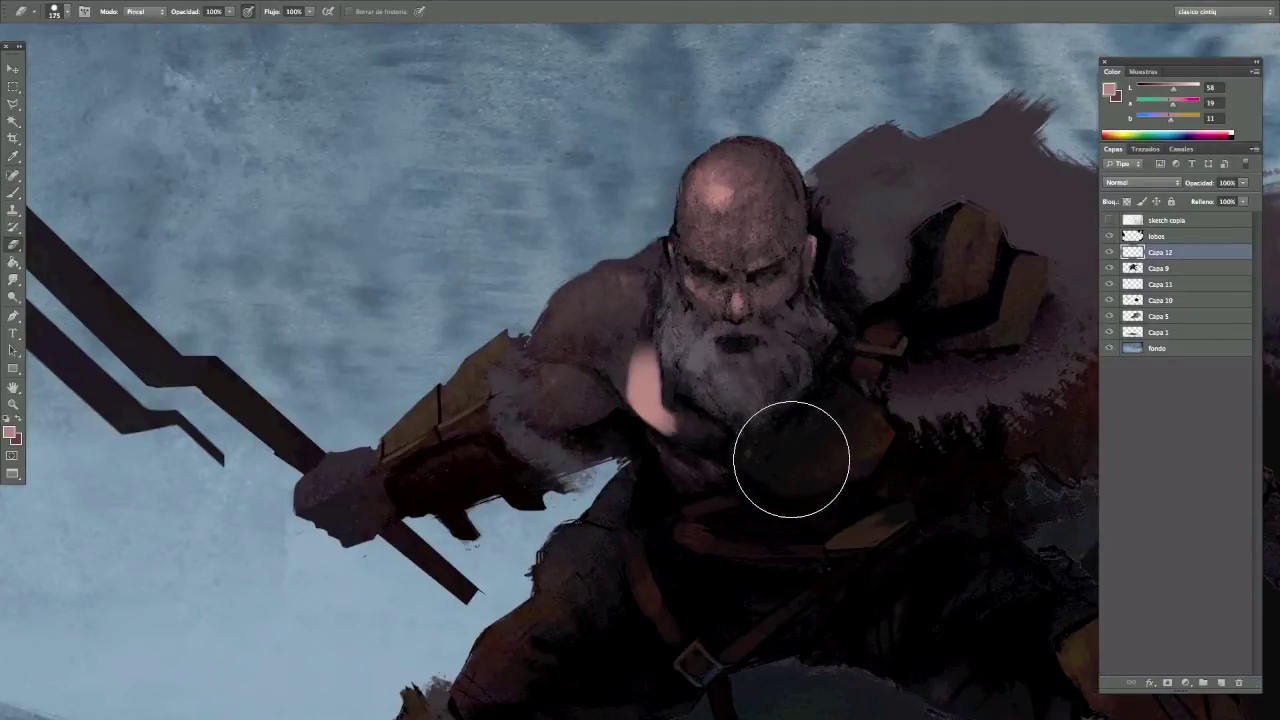
left_click_drag(700, 458, 623, 329)
key("b")
key("bracketleft")
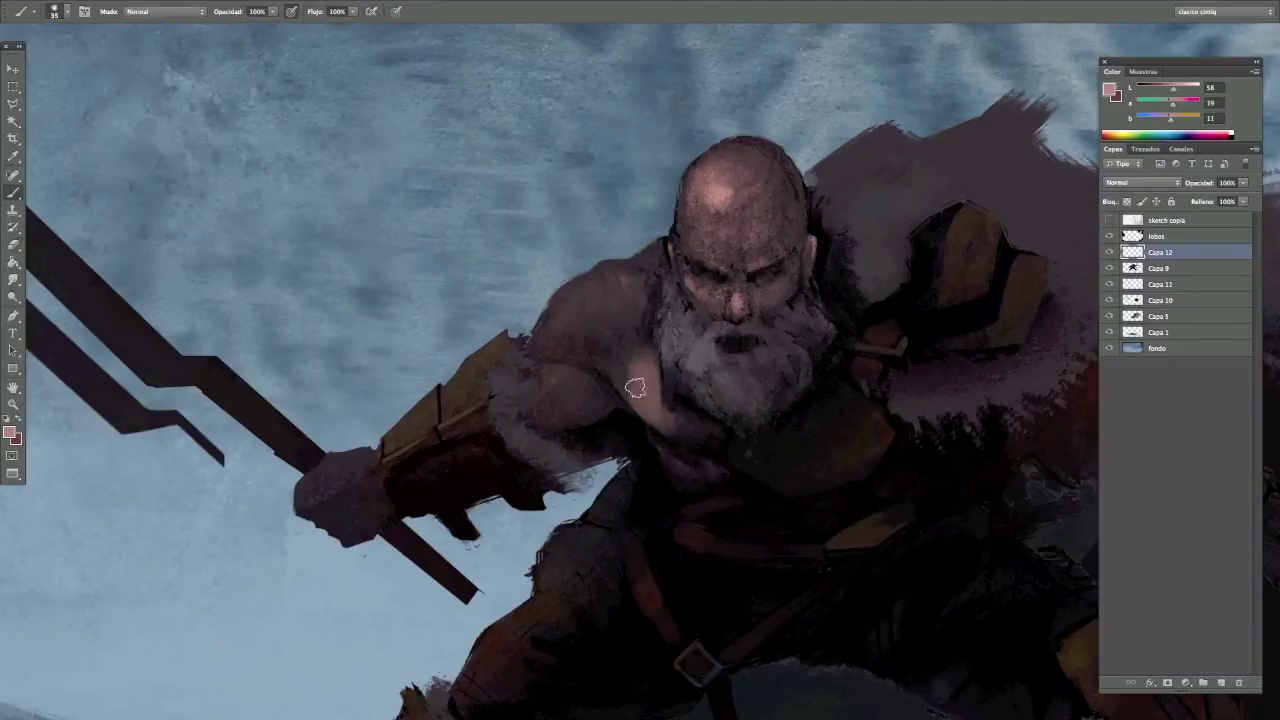
Toggle the sketch copia lines on and off and check the eraser brush presets.
left_click(1108, 220)
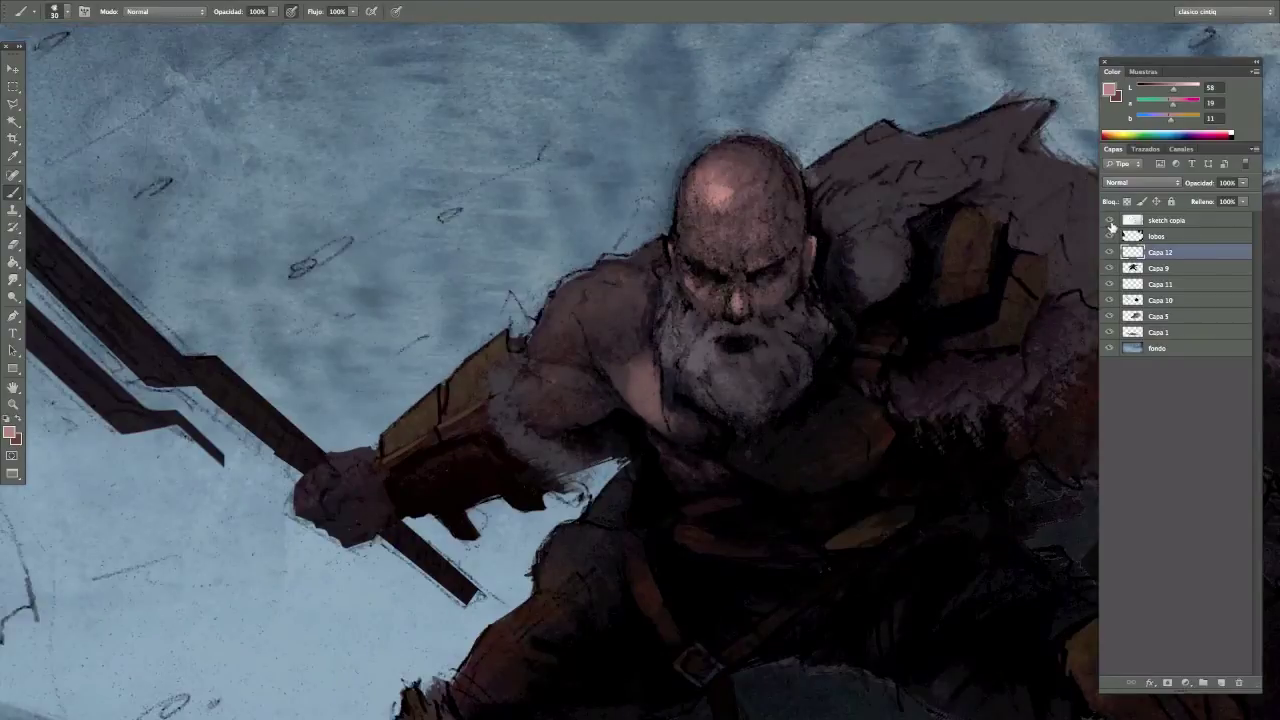
left_click(1109, 221)
key("e")
right_click(620, 301)
key("Return")
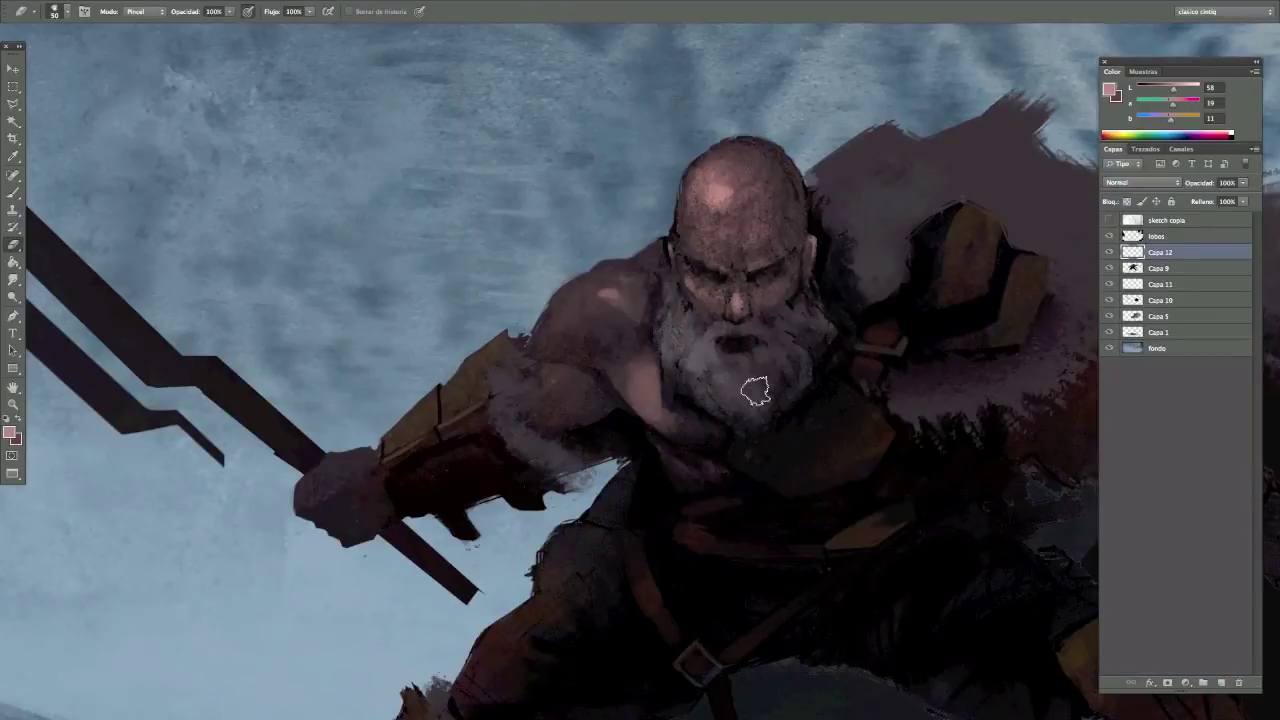
key("b")
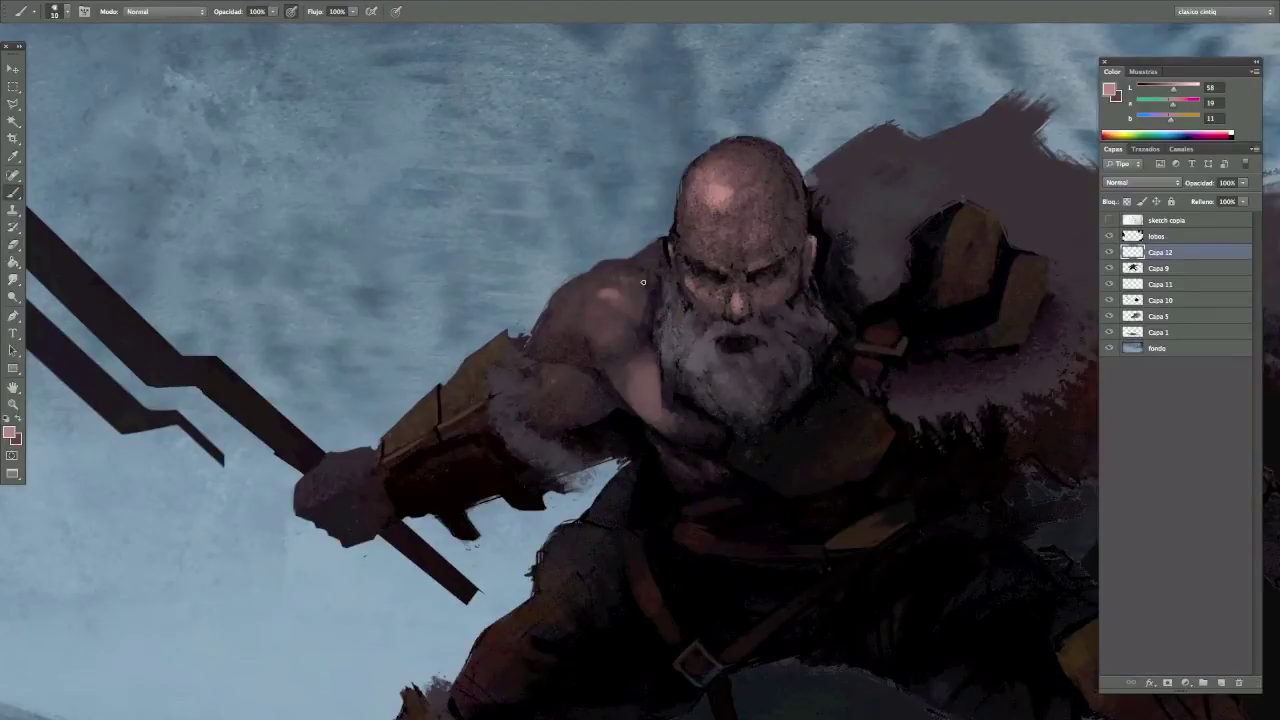
Adjust the brush between fine and larger sizes for detail work.
key("bracketleft")
key("bracketleft")
key("bracketleft")
key("bracketleft")
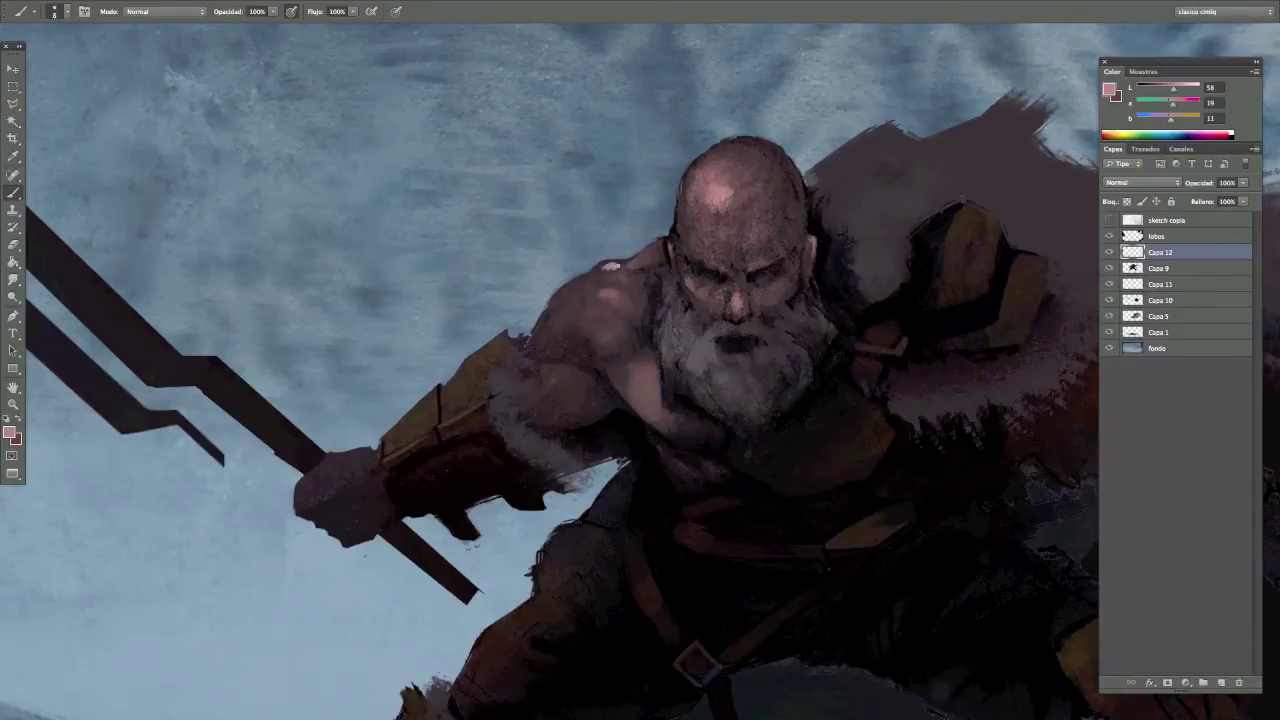
key("bracketright")
key("bracketright")
key("bracketright")
key("bracketright")
key("bracketright")
key("bracketleft")
key("bracketleft")
key("bracketleft")
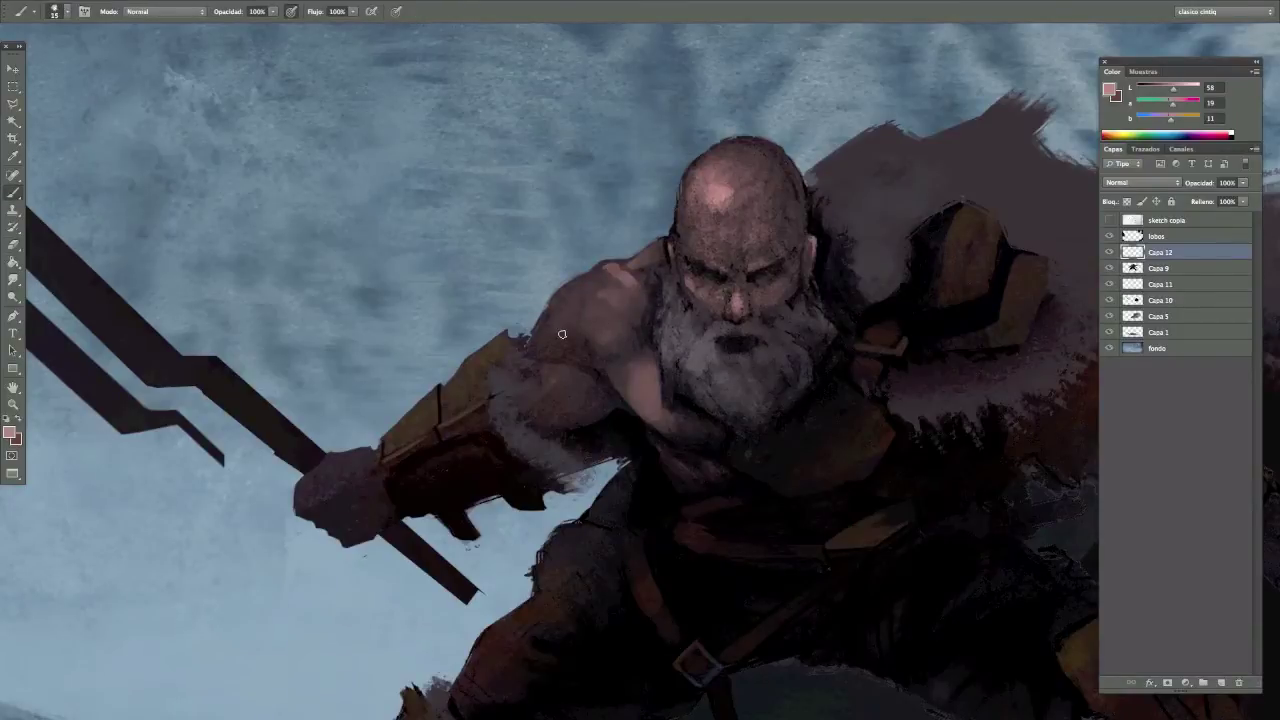
key("bracketright")
key("bracketright")
key("bracketright")
key("bracketright")
scroll(557, 350, "down", 2)
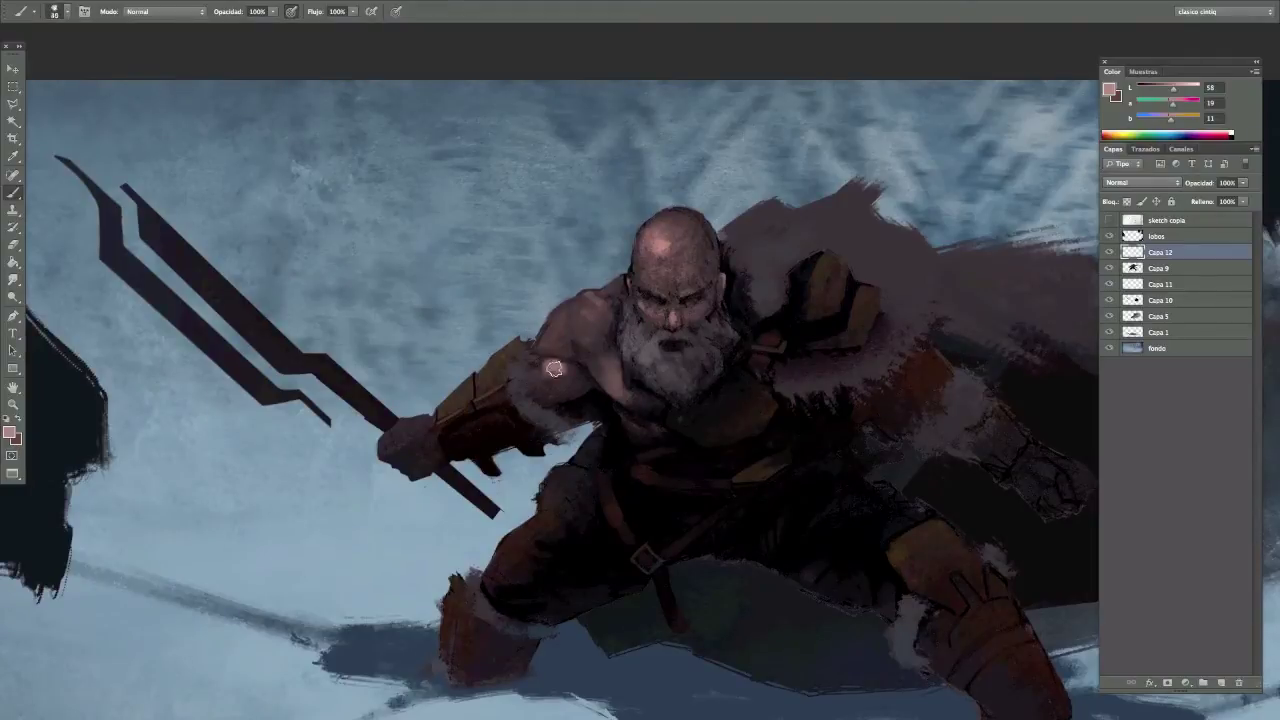
key("e")
key("b")
Paint light shoulder highlights on new layer Capa 13 and merge Capa 14 into it.
left_click(1221, 682)
mouse_move(545, 355)
left_mouse_down()
mouse_move(560, 320)
mouse_move(595, 330)
left_mouse_up()
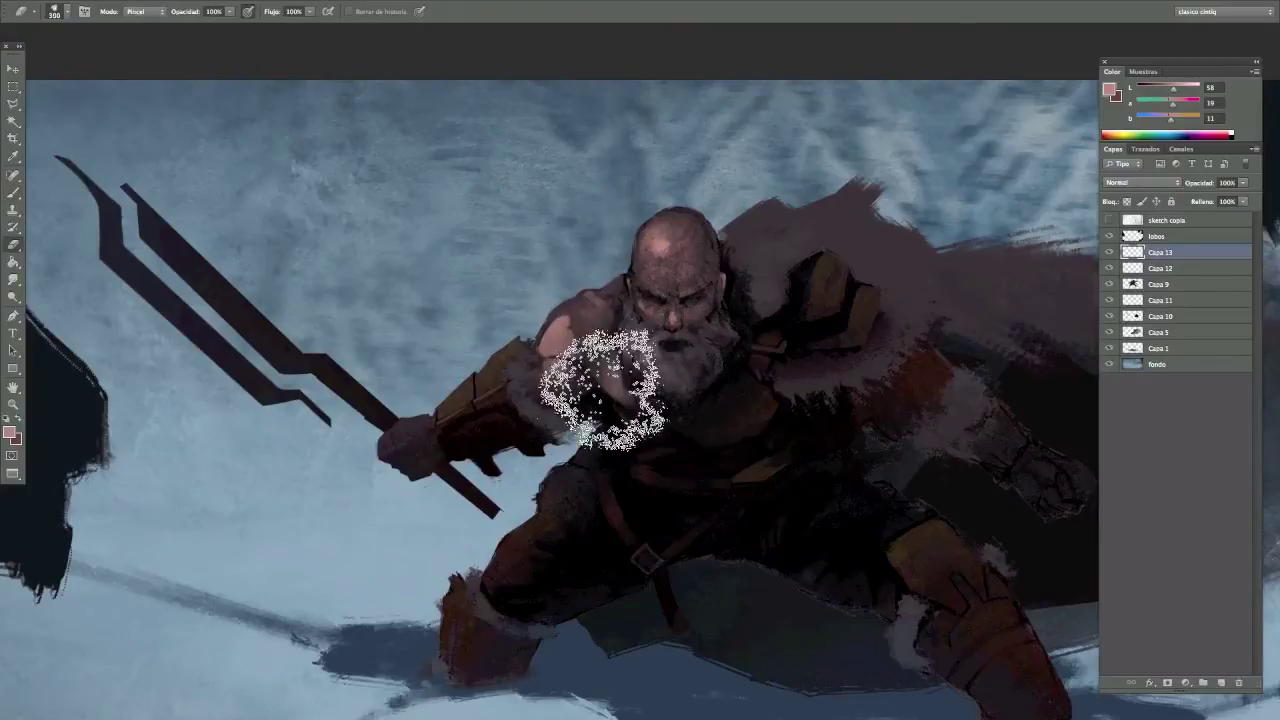
left_click(1221, 682)
key("e")
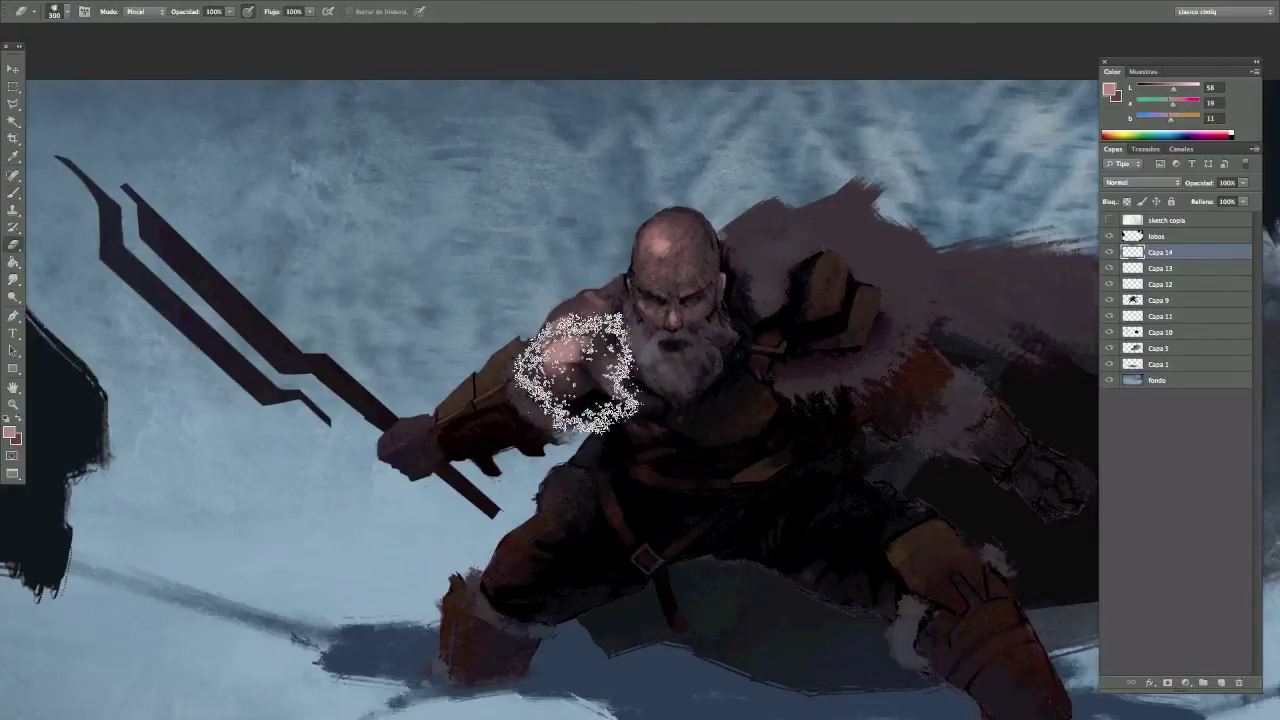
key("alt+bracketleft")
scroll(571, 400, "up", 1)
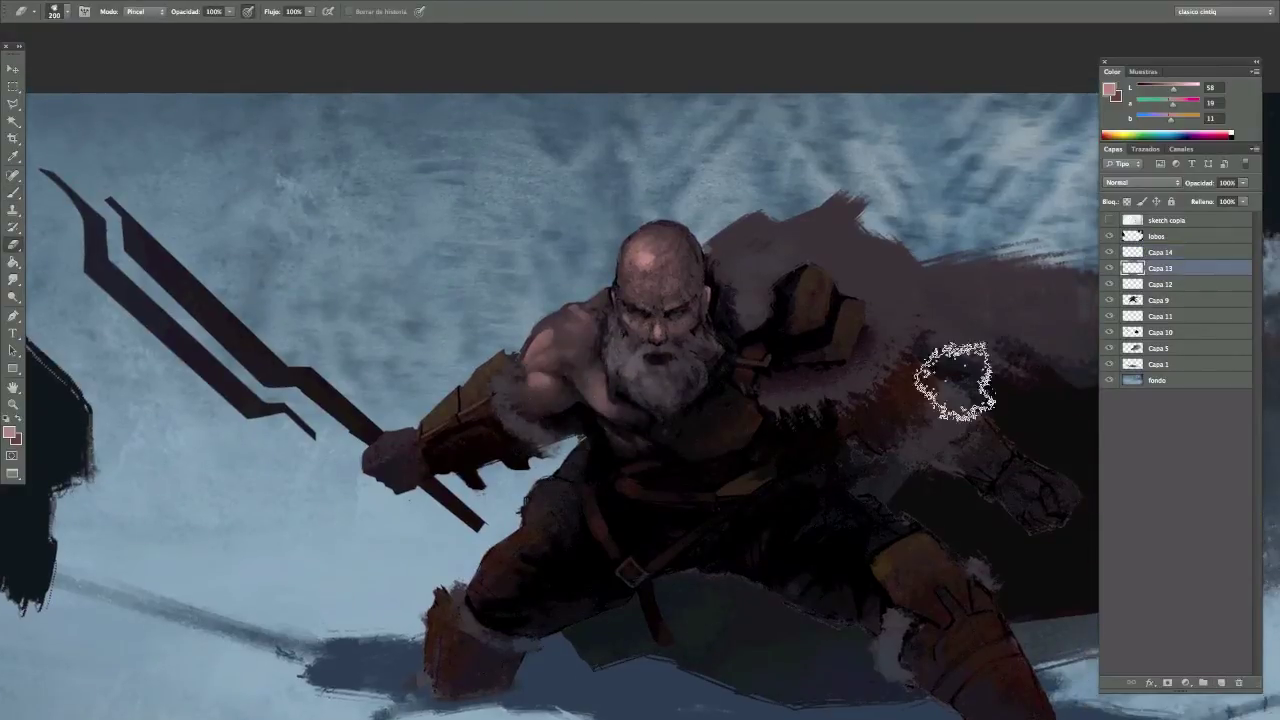
left_click(1160, 252)
key("ctrl+e")
key("b")
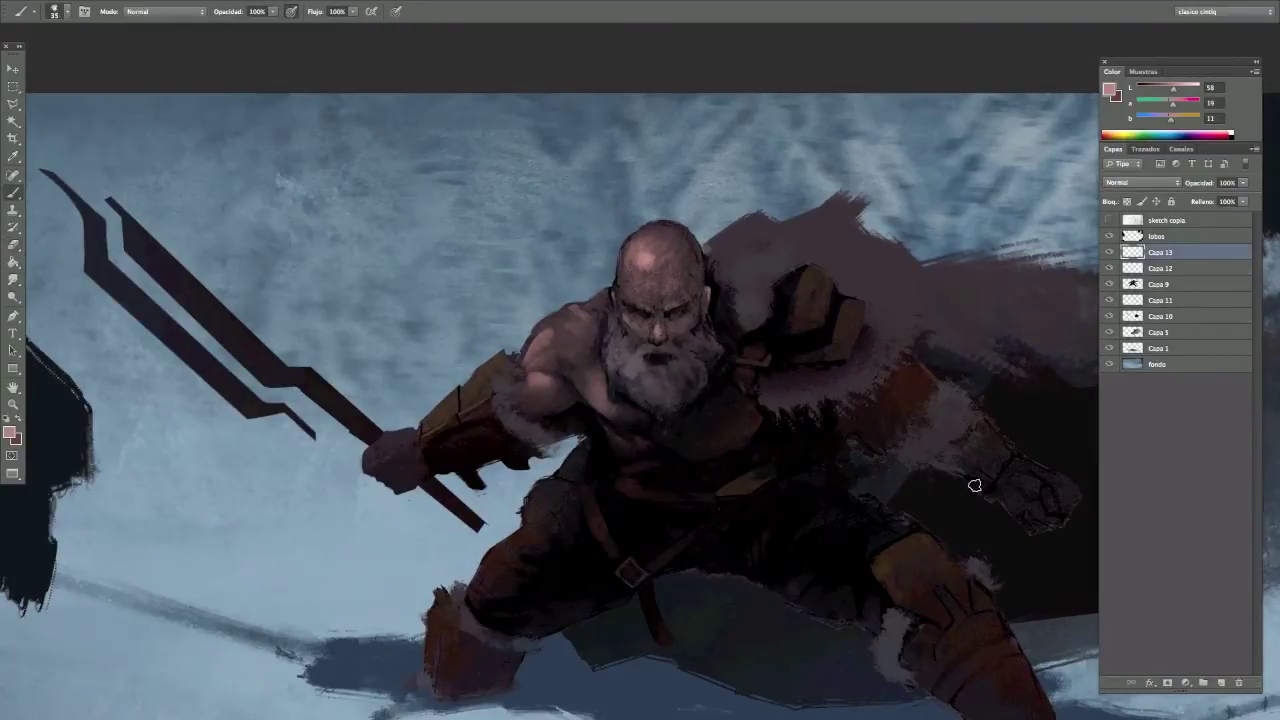
Merge the lower paint layers into Capa 13 and frame the head and shoulder.
scroll(506, 214, "down", 2)
key("e")
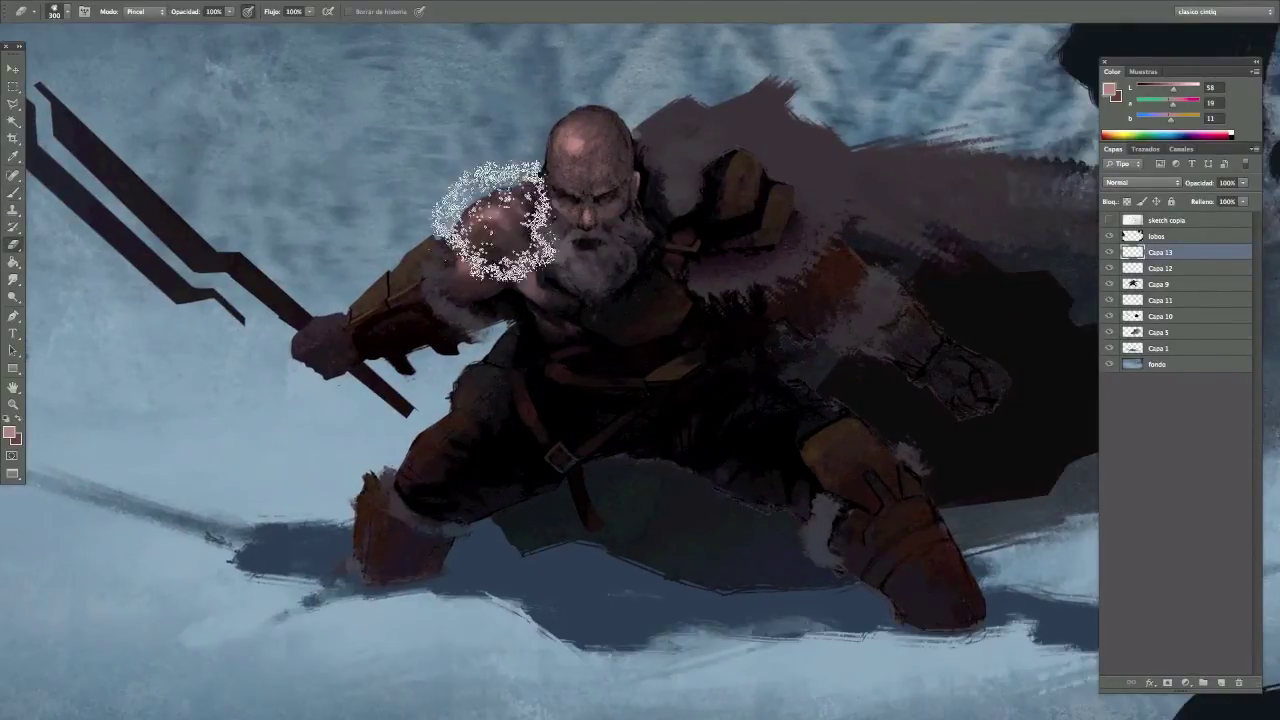
scroll(776, 198, "down", 1)
scroll(780, 200, "up", 2)
key("bracketleft")
key("bracketleft")
key("bracketleft")
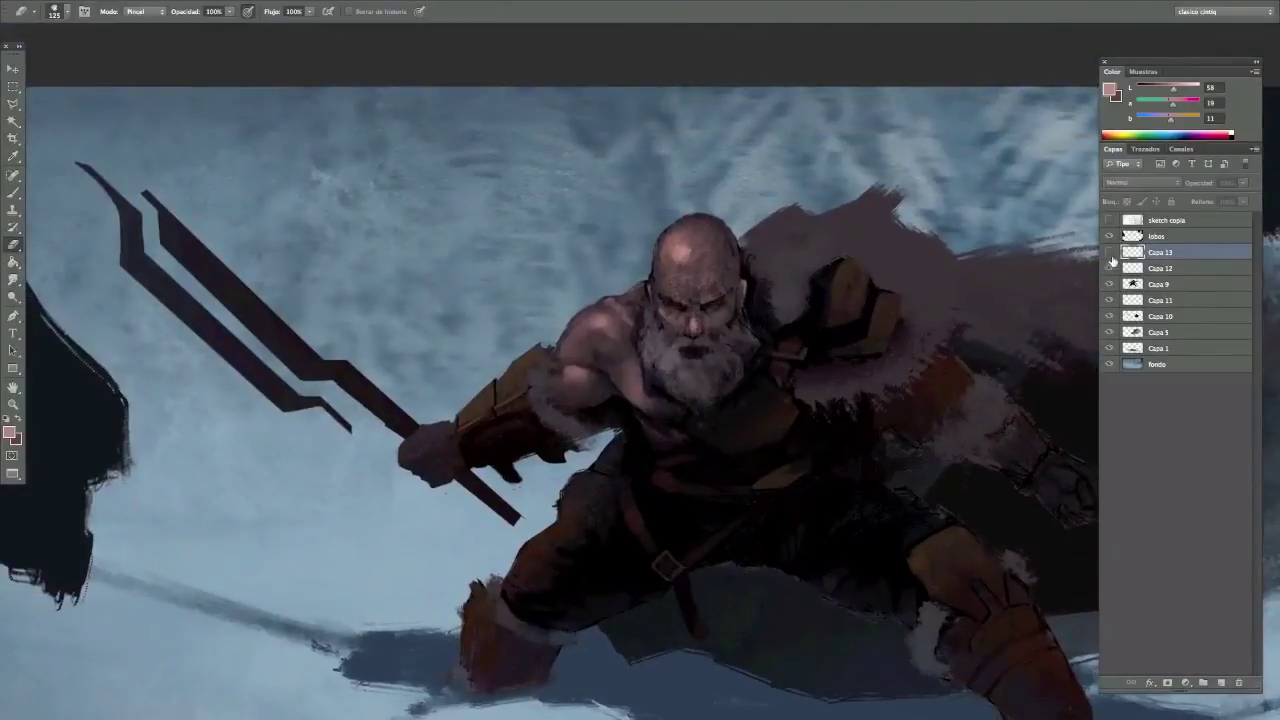
key("ctrl+e")
key("bracketleft")
key("bracketleft")
key("bracketleft")
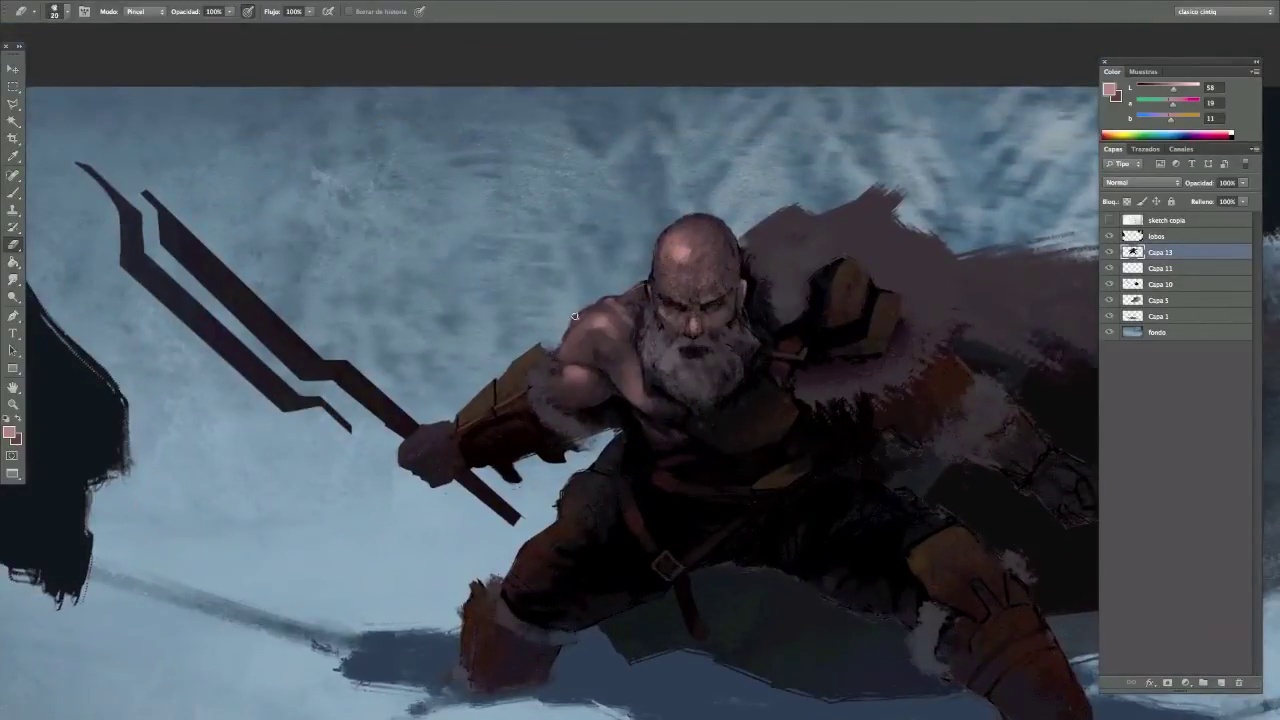
left_click_drag(647, 276, 561, 333)
key("b")
Add layer Capa 14 and sample dark brown and pinkish skin tones from the figure.
left_click(537, 360, "alt")
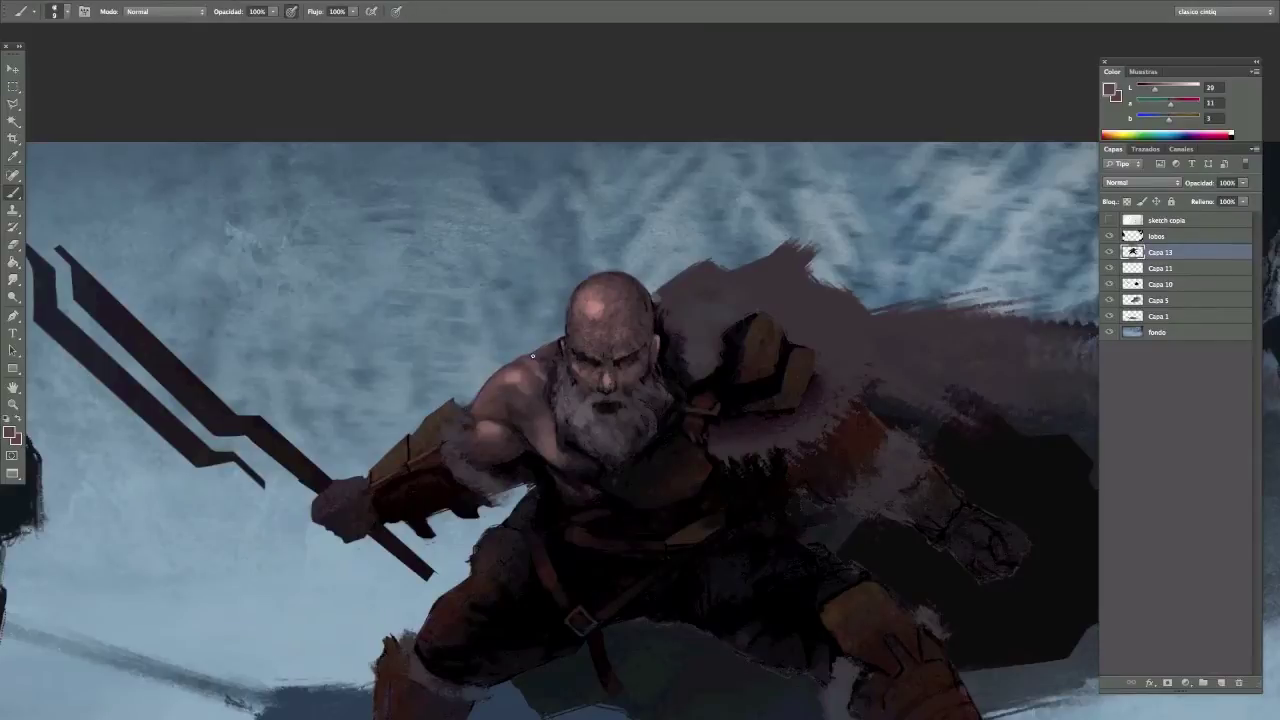
left_click(523, 361, "alt")
left_click(591, 407, "alt")
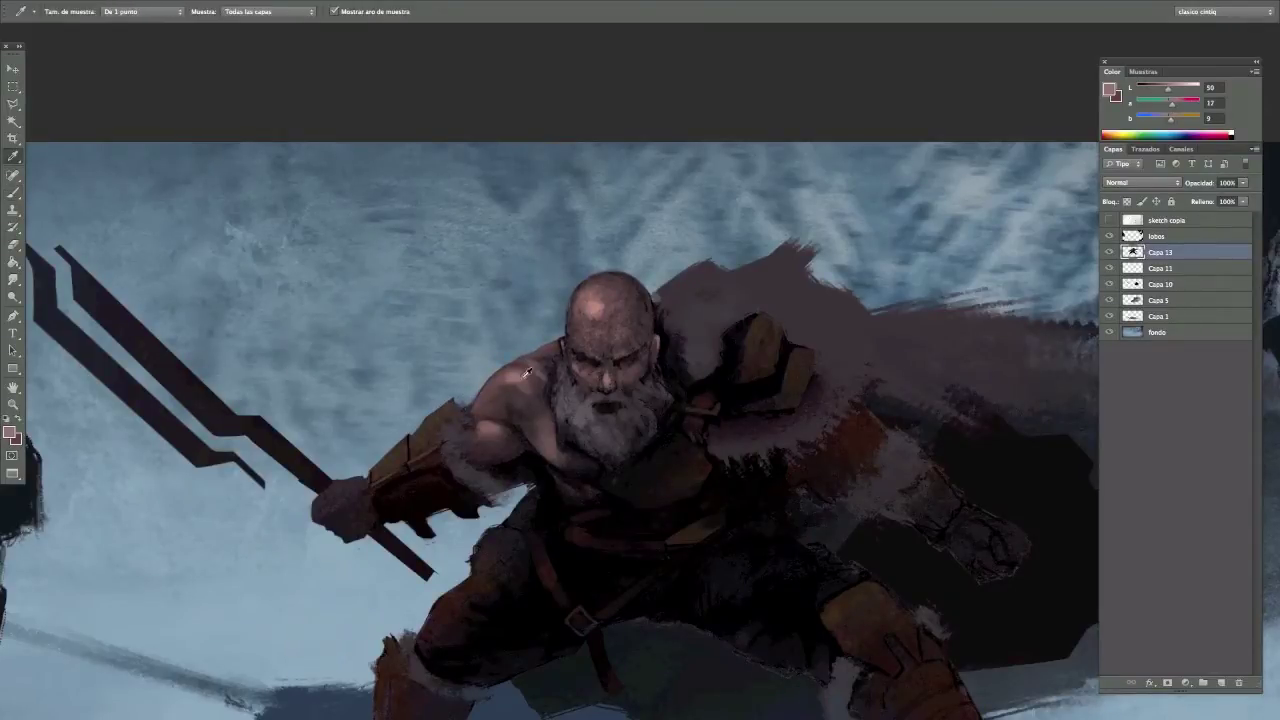
key("ctrl+shift+alt+n")
left_click(1042, 588, "alt")
left_click(482, 413, "alt")
key("bracketright")
key("bracketright")
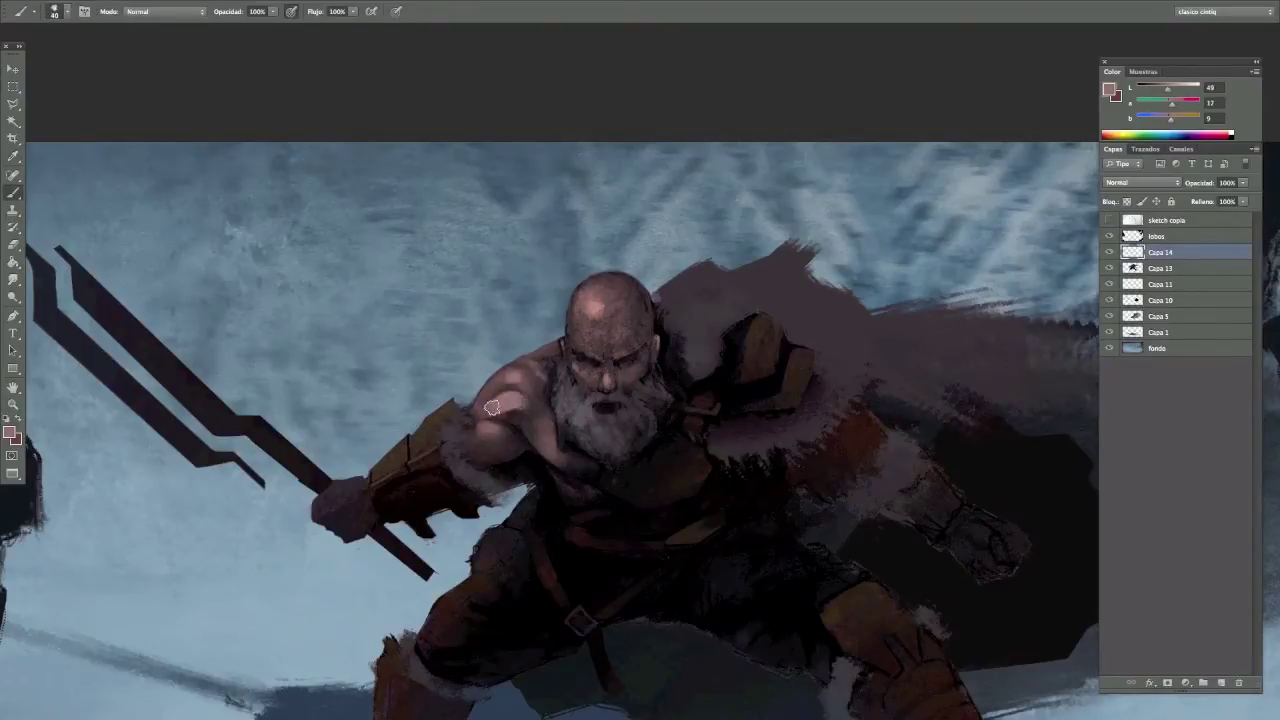
Switch the eraser to a smaller brush preset.
key("e")
right_click(508, 405)
double_click(617, 553)
right_click(520, 408)
key("Escape")
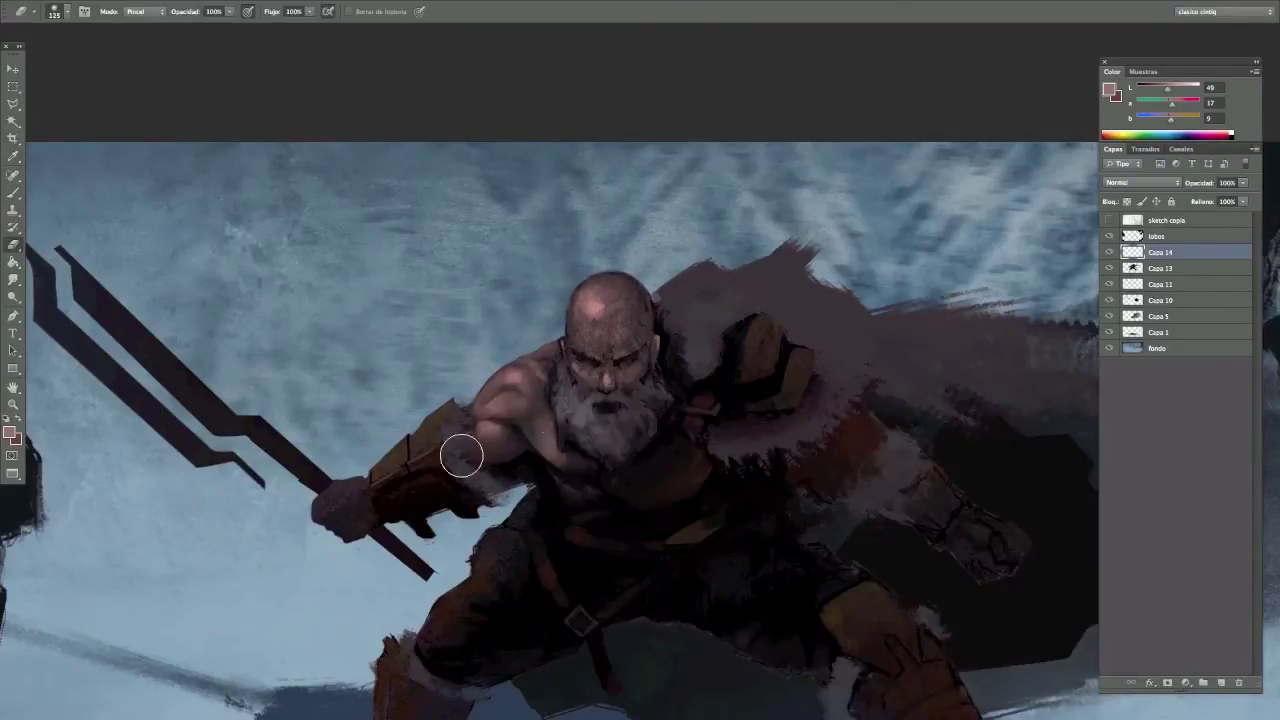
key("b")
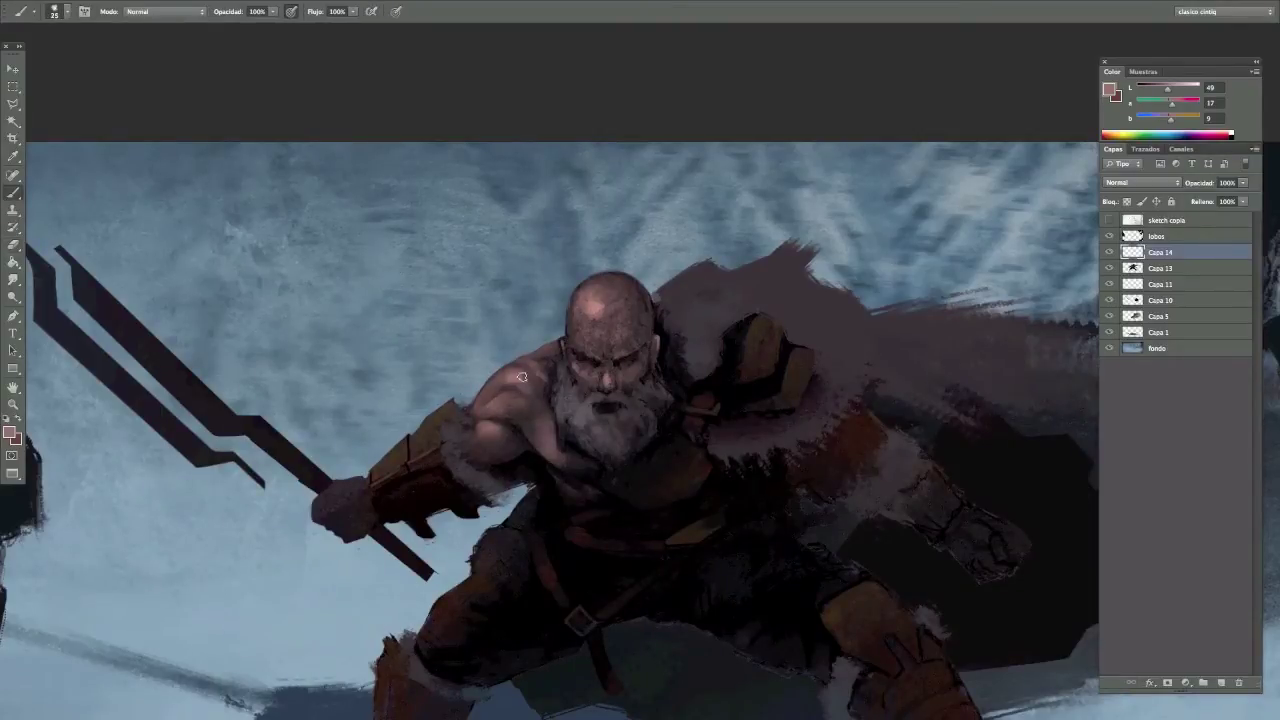
Add layer Capa 15 with a slightly smaller brush and try a Smudge preset.
left_click(1221, 683)
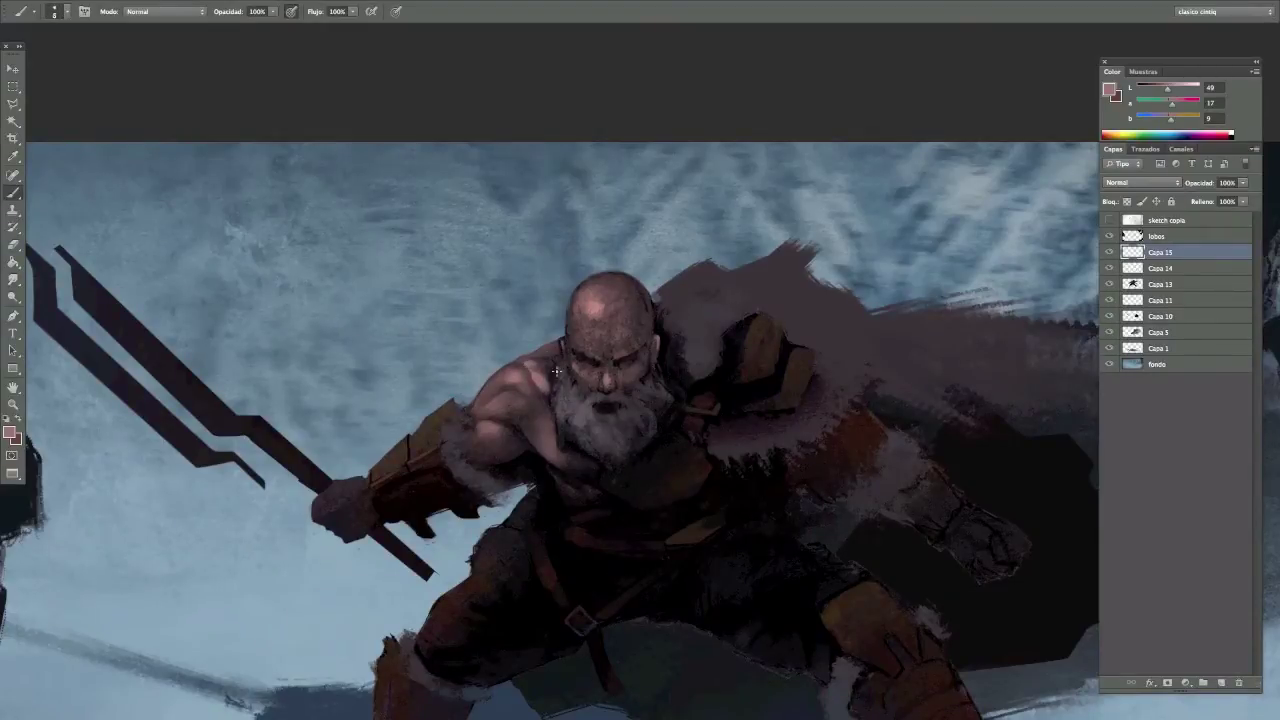
key("bracketleft")
key("e")
key("b")
key("r")
scroll(557, 386, "down", 2)
right_click(578, 372)
key("Escape")
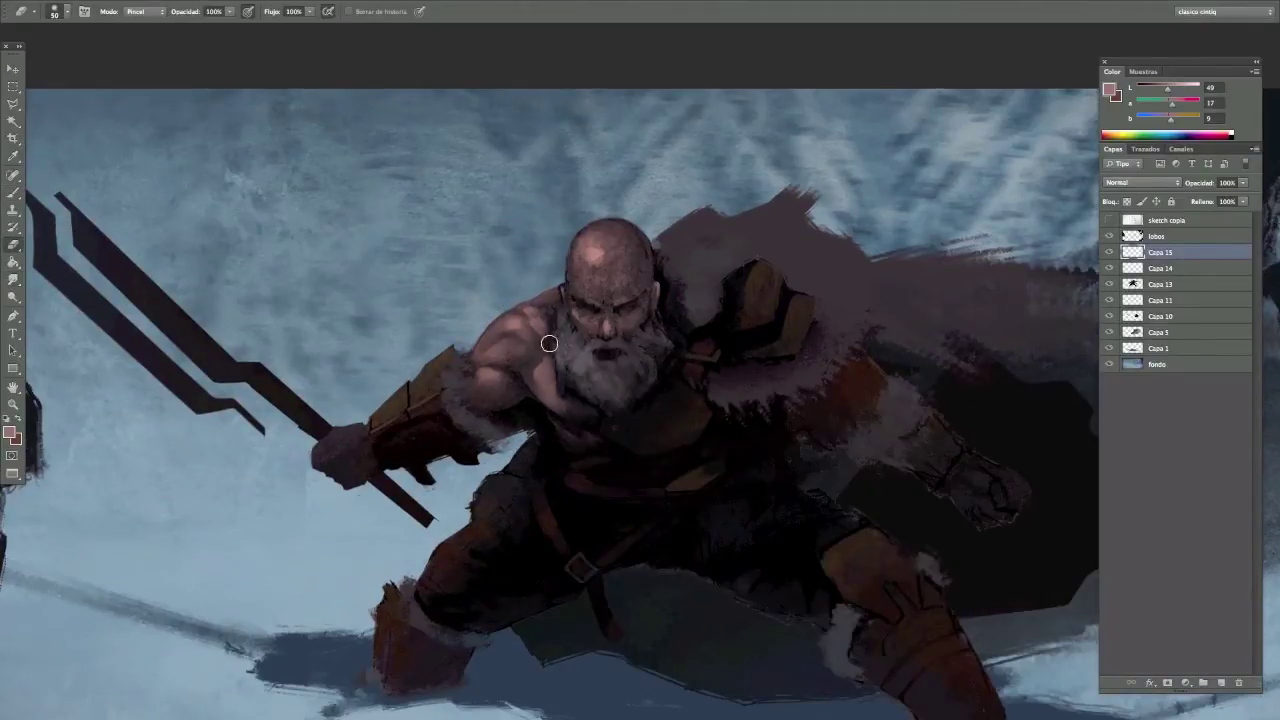
Sample near-black, dark, reddish-brown and lighter reddish skin tones with a fine brush.
key("e")
key("b")
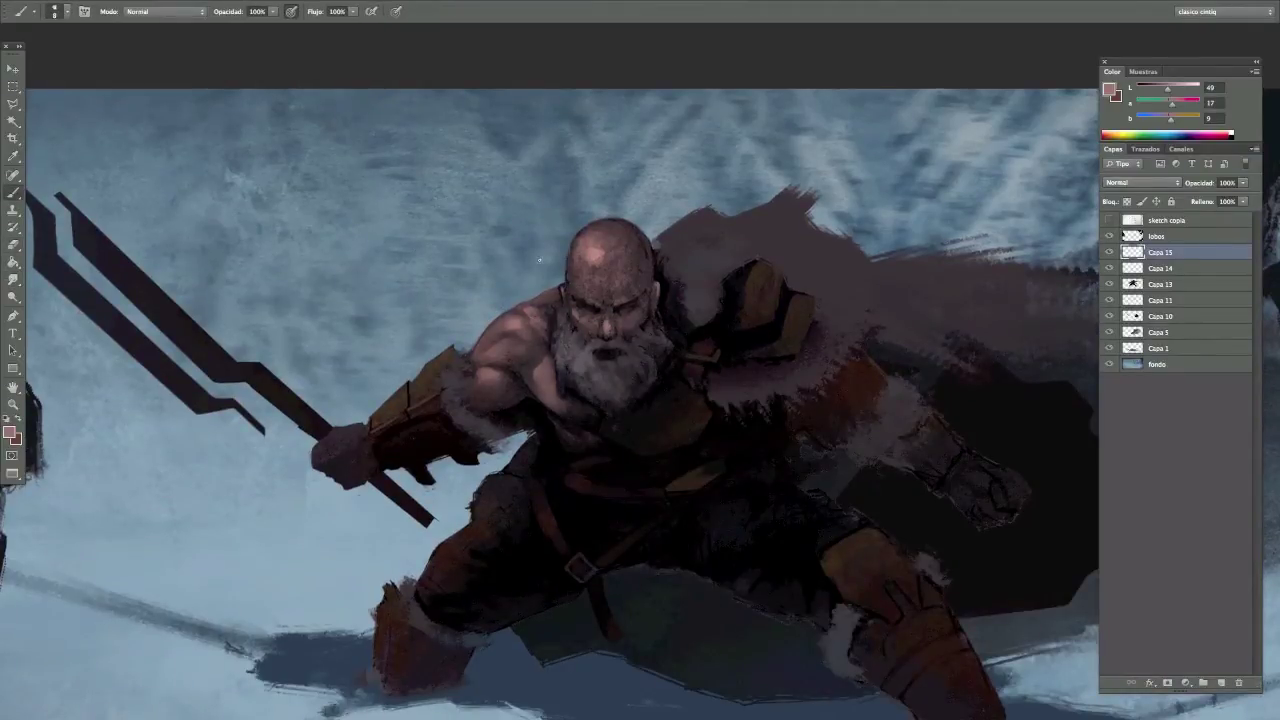
left_click(615, 532, "alt")
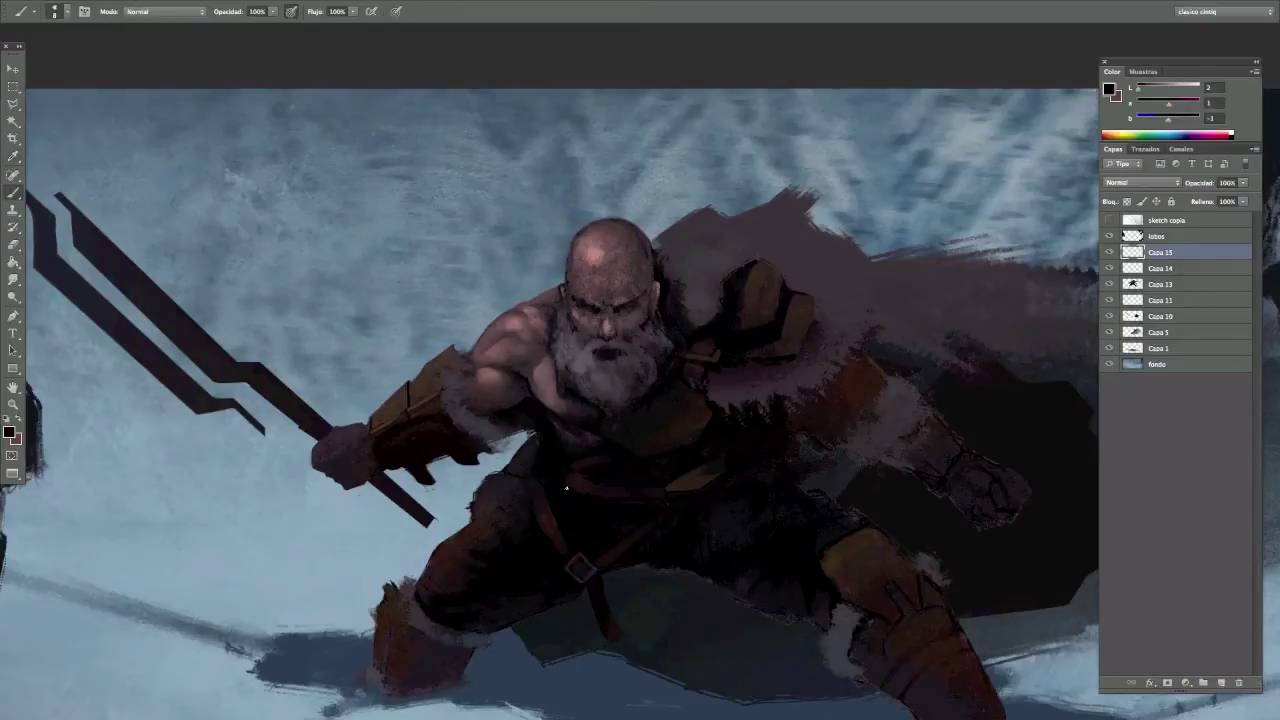
key("bracketleft")
key("bracketleft")
key("bracketleft")
left_click(516, 404, "alt")
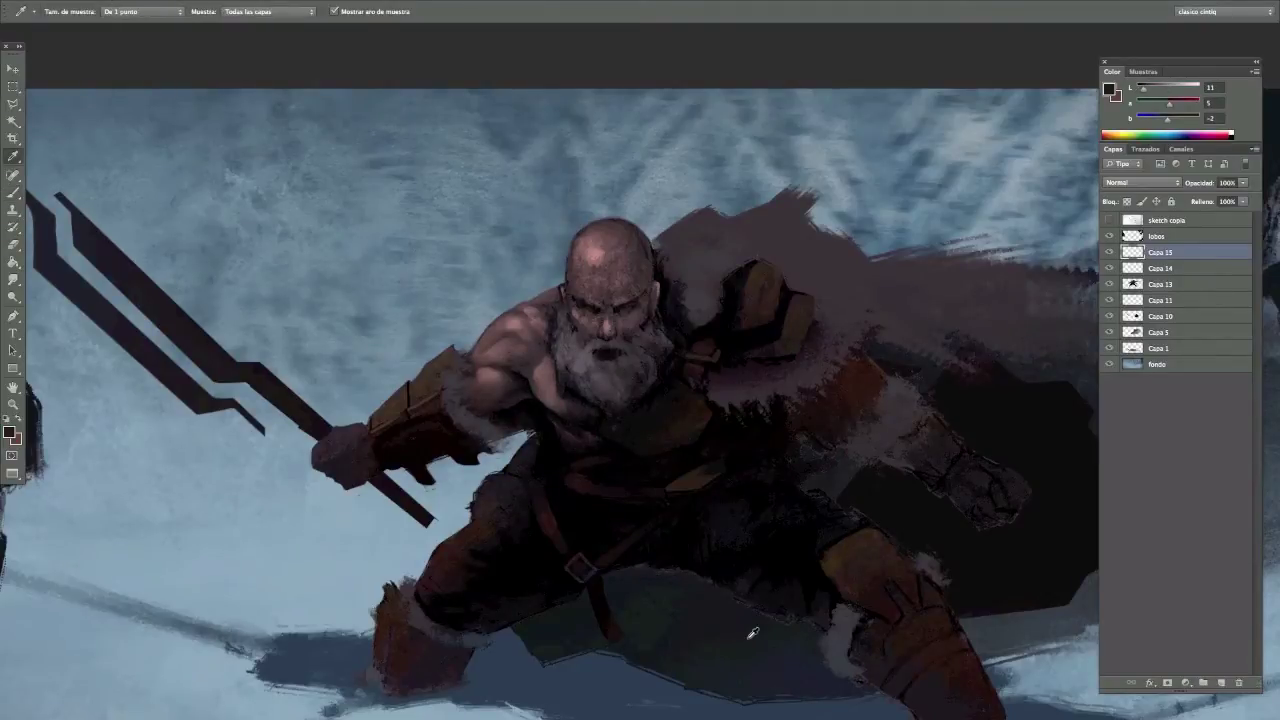
left_click(552, 309, "alt")
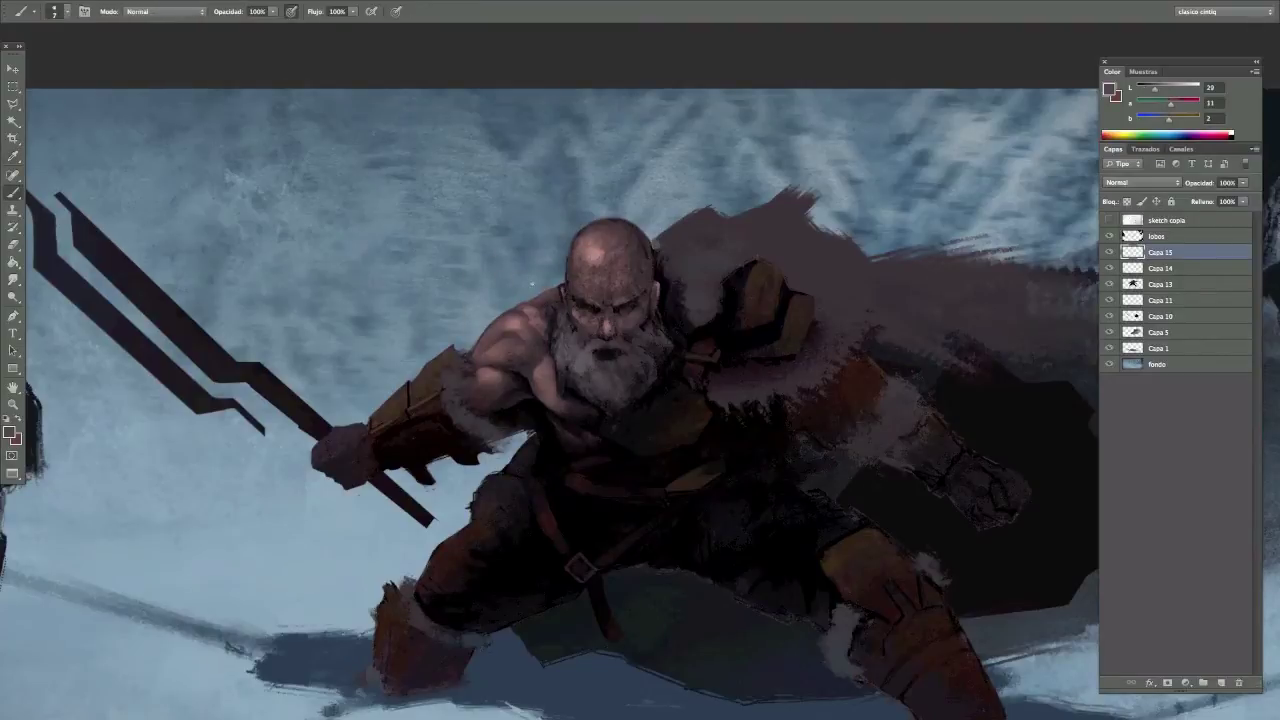
left_click(545, 304, "alt")
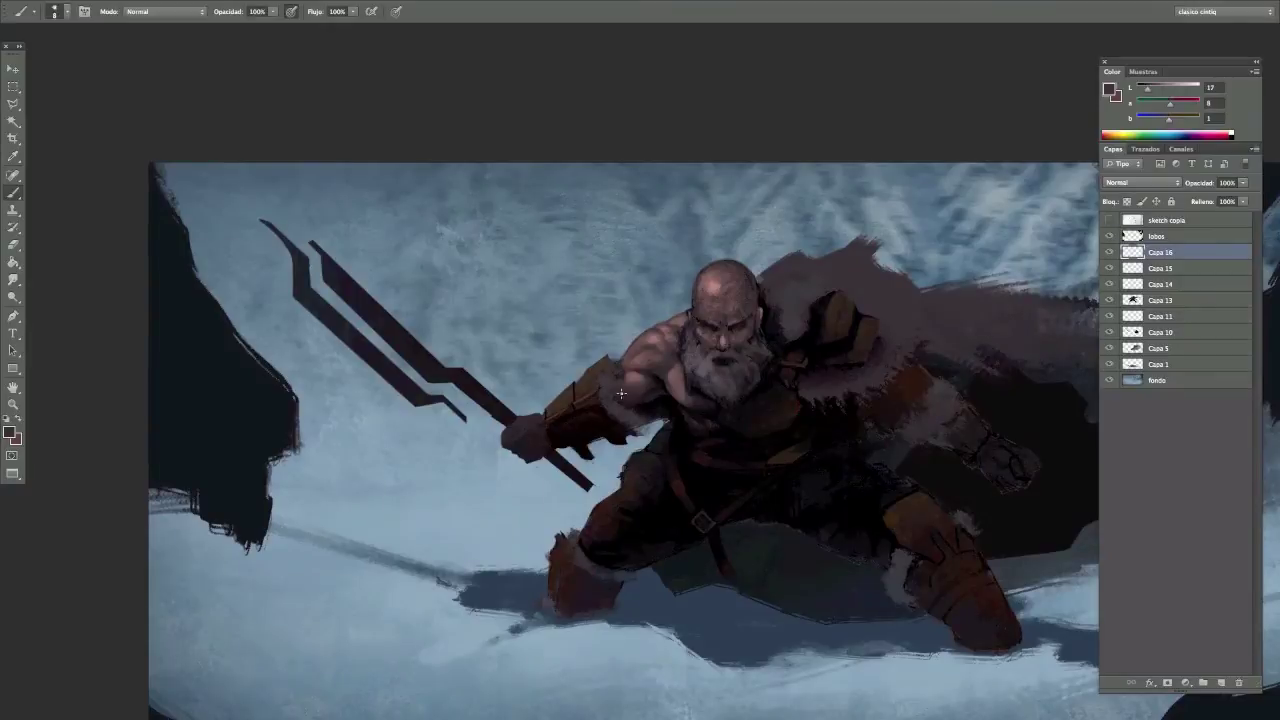
Frame the whole warrior, sample a skin shadow colour and add a new paint layer.
left_click(633, 376, "alt")
key("e")
left_click_drag(626, 386, 426, 402)
key("i")
left_click(481, 403)
key("b")
key("ctrl+shift+alt+n")
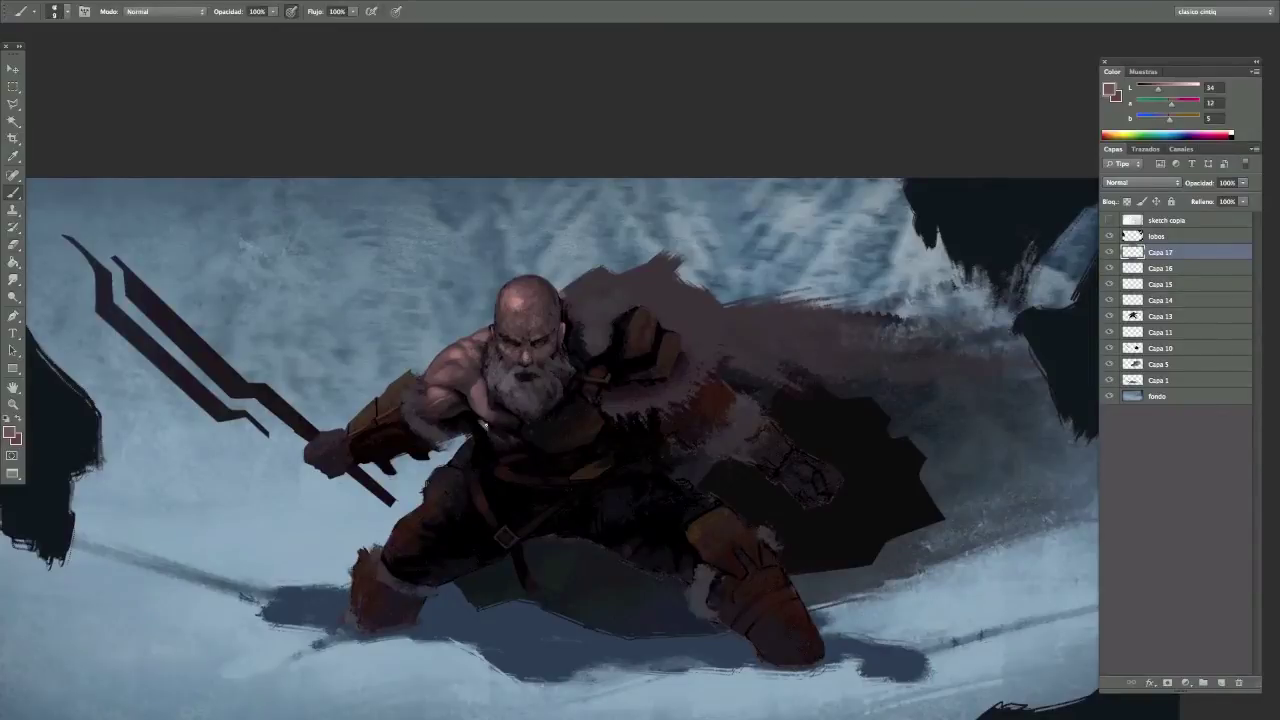
Sample dark, mid-dark and very dark browns for torso shadows with a fine brush.
left_click(491, 420, "alt")
key("e")
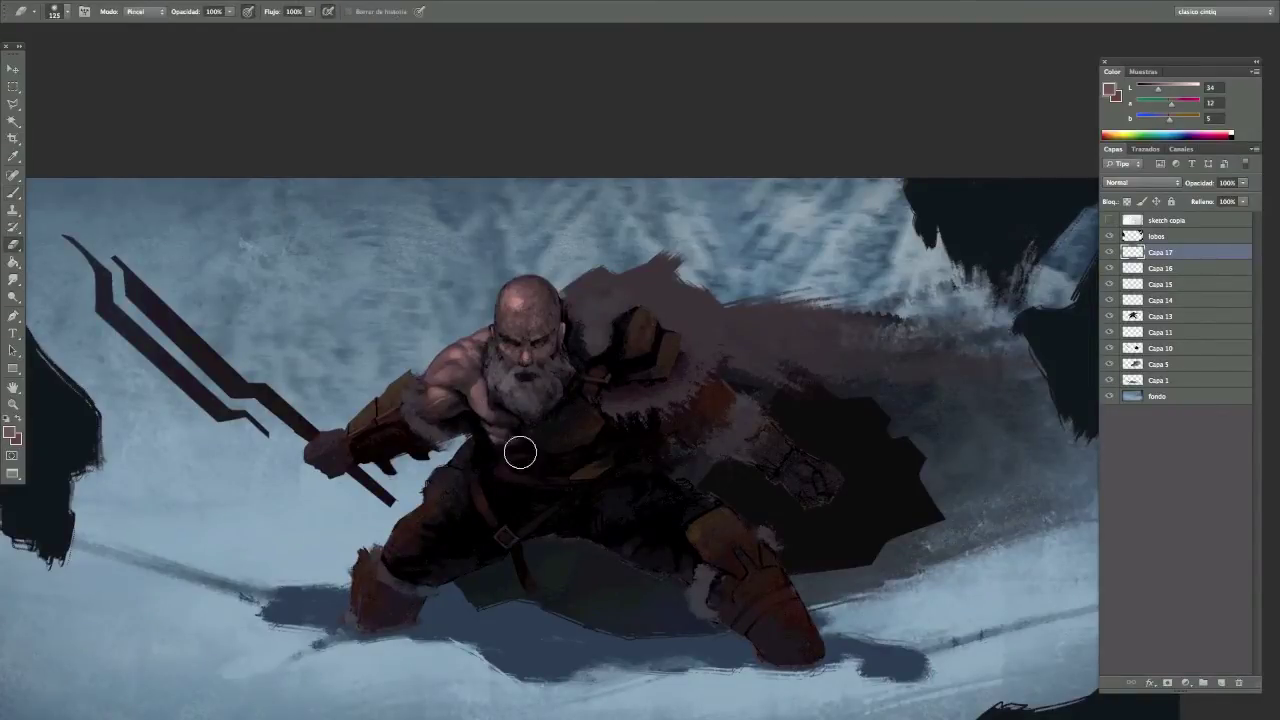
key("b")
left_click(496, 431, "alt")
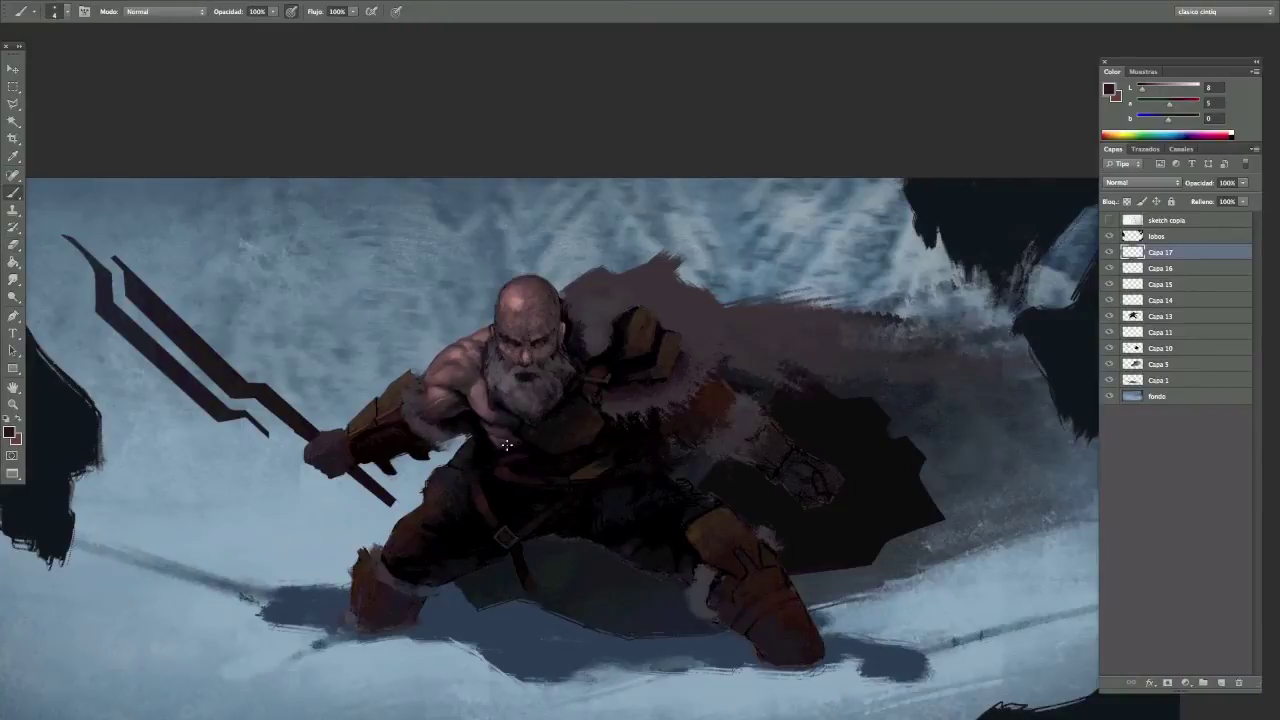
left_click(490, 410, "alt")
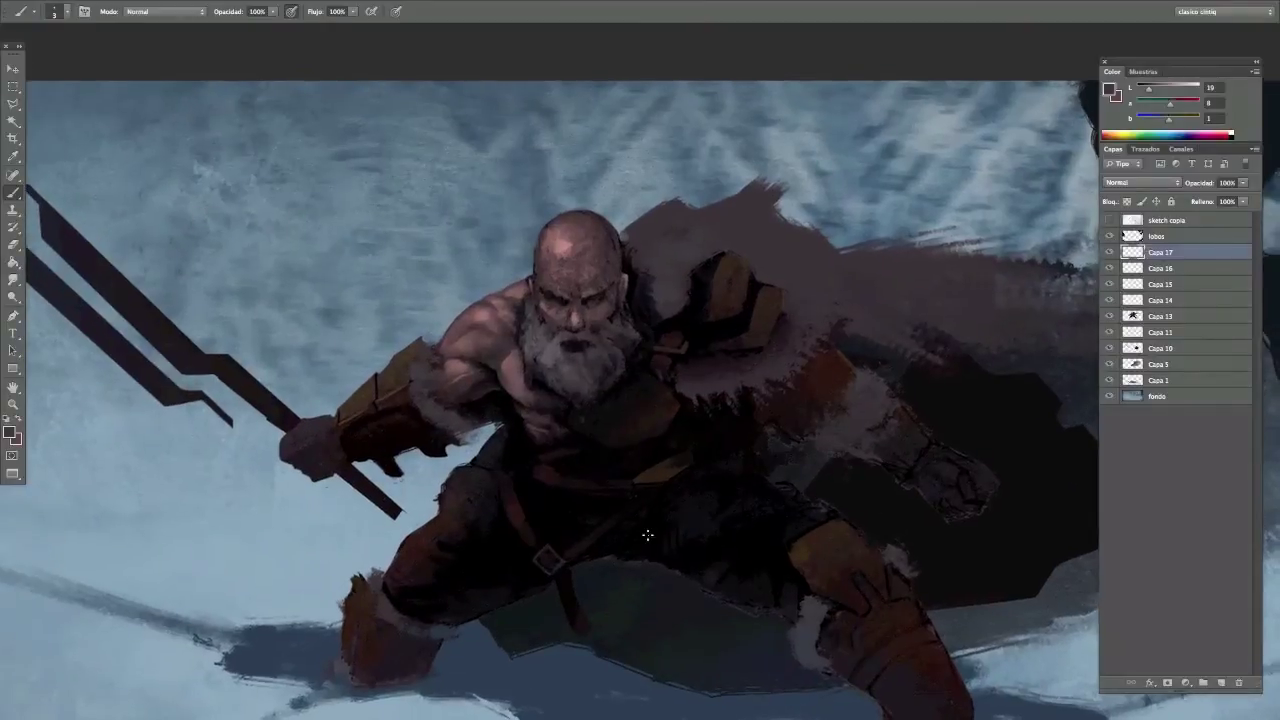
scroll(418, 348, "up", 3)
left_click(482, 370, "alt")
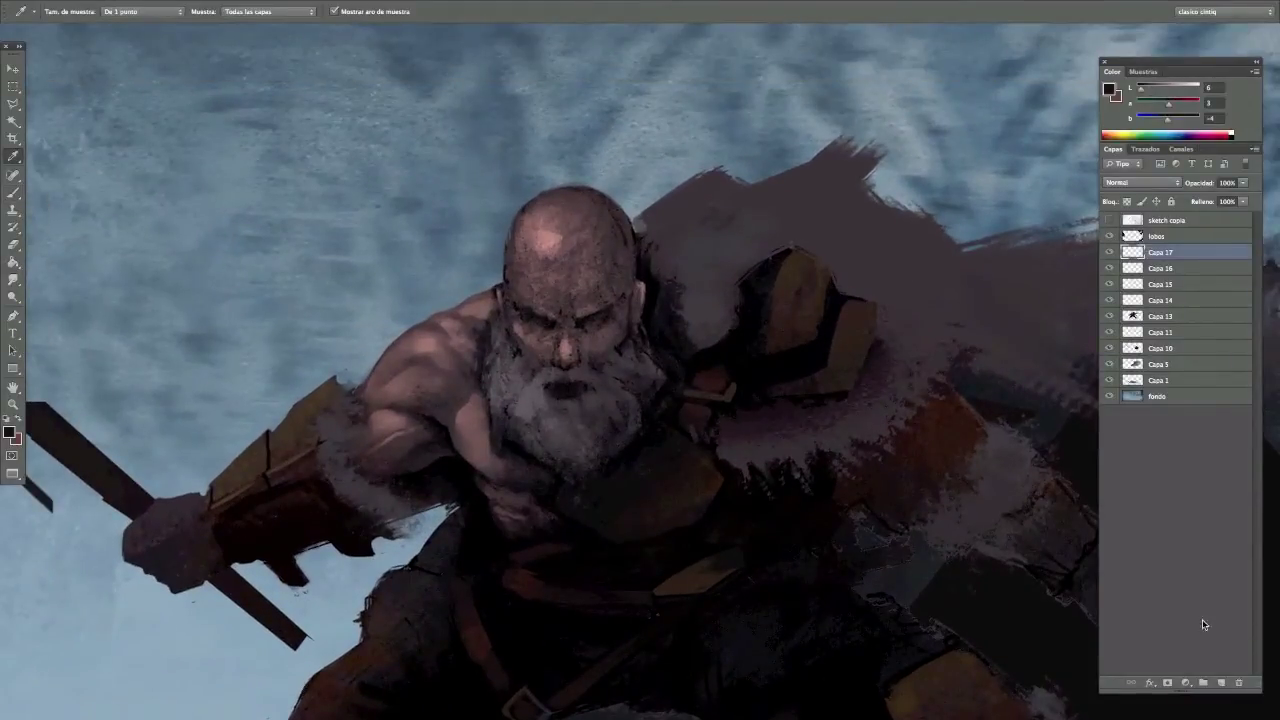
Add layer Capa 18 for head details and set up a fine brush.
left_click(1221, 682)
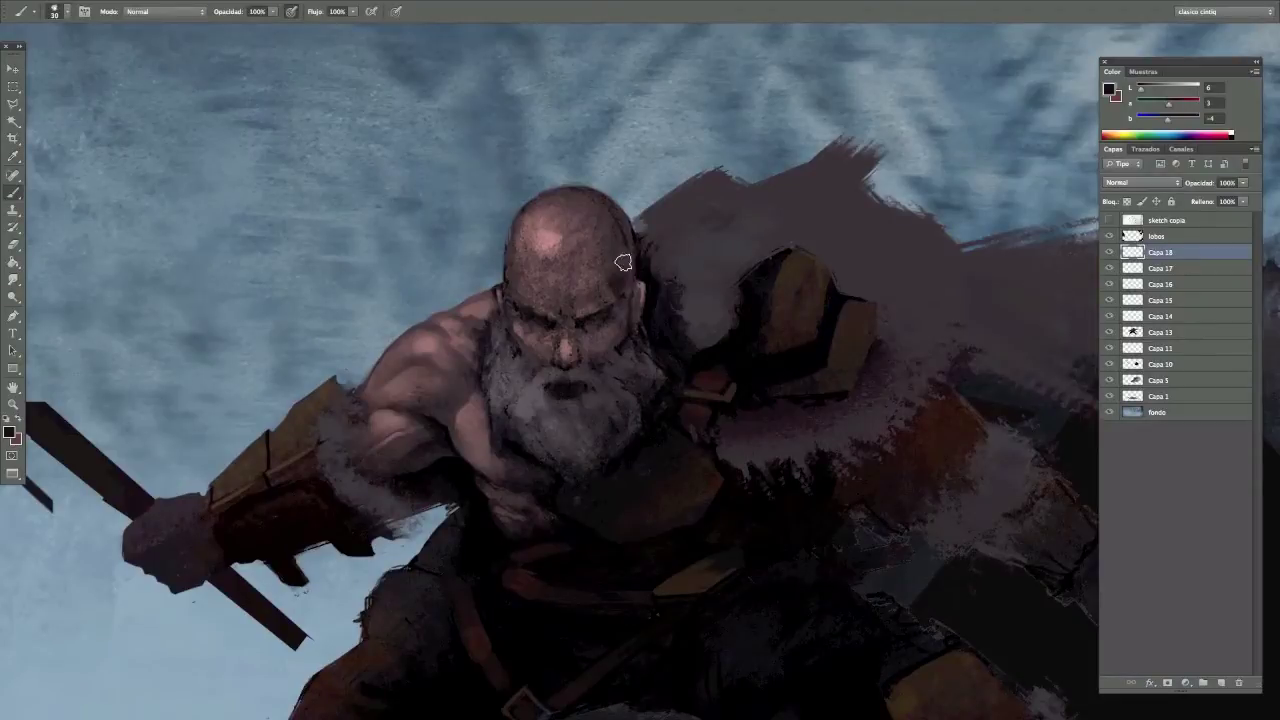
key("e")
key("b")
key("e")
key("b")
Shrink the eraser down to a tiny tip.
key("e")
right_click(572, 240)
key("Escape")
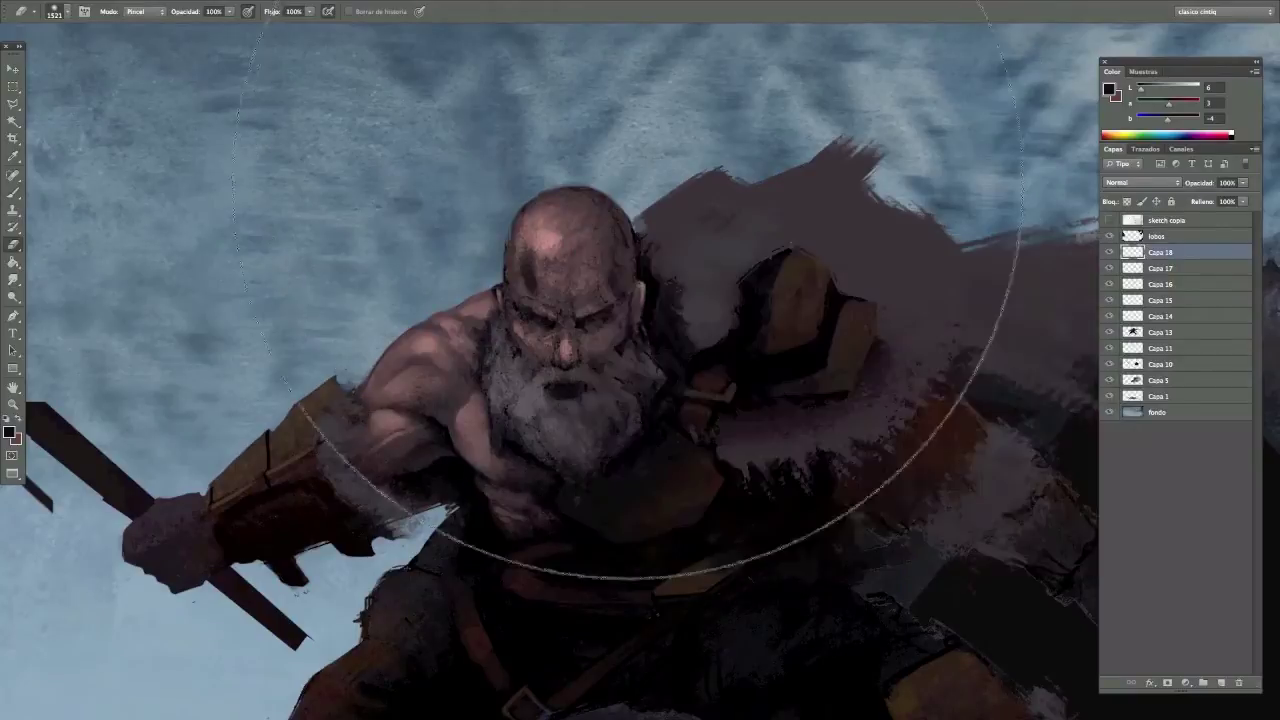
key("bracketleft")
key("bracketleft")
key("bracketleft")
right_click(549, 264)
key("Escape")
key("bracketleft")
key("bracketleft")
key("bracketleft")
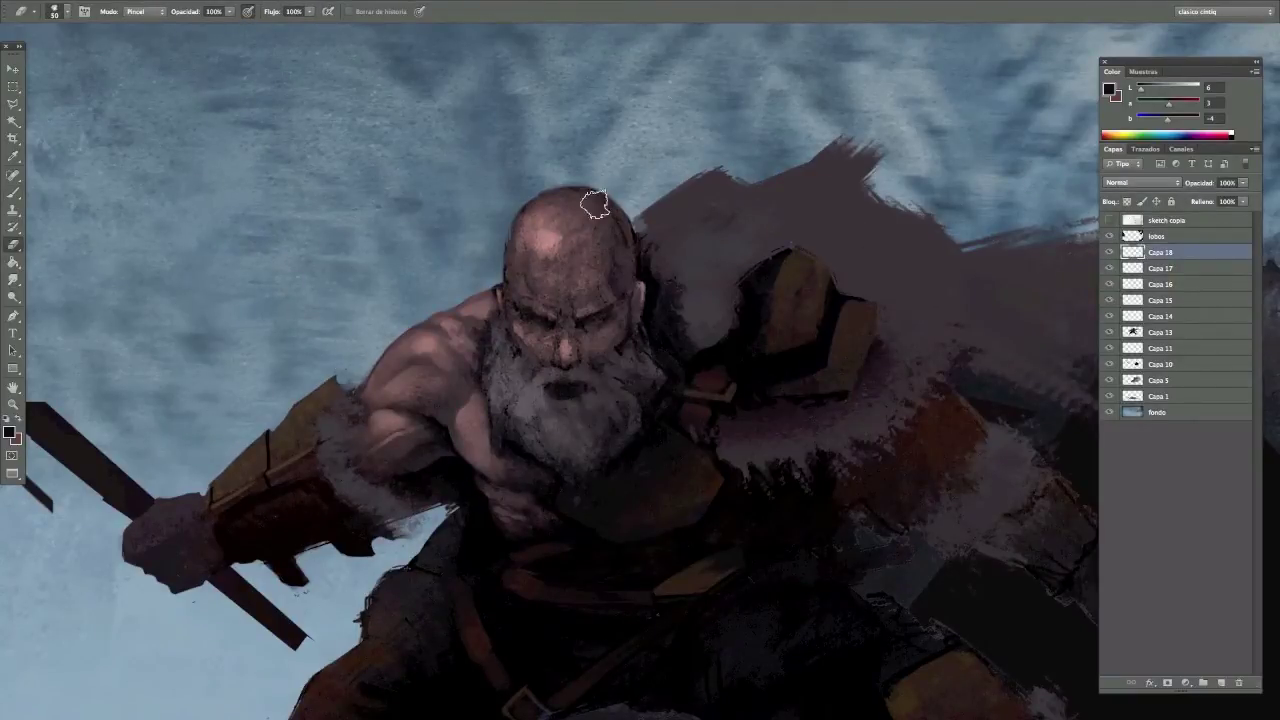
key("b")
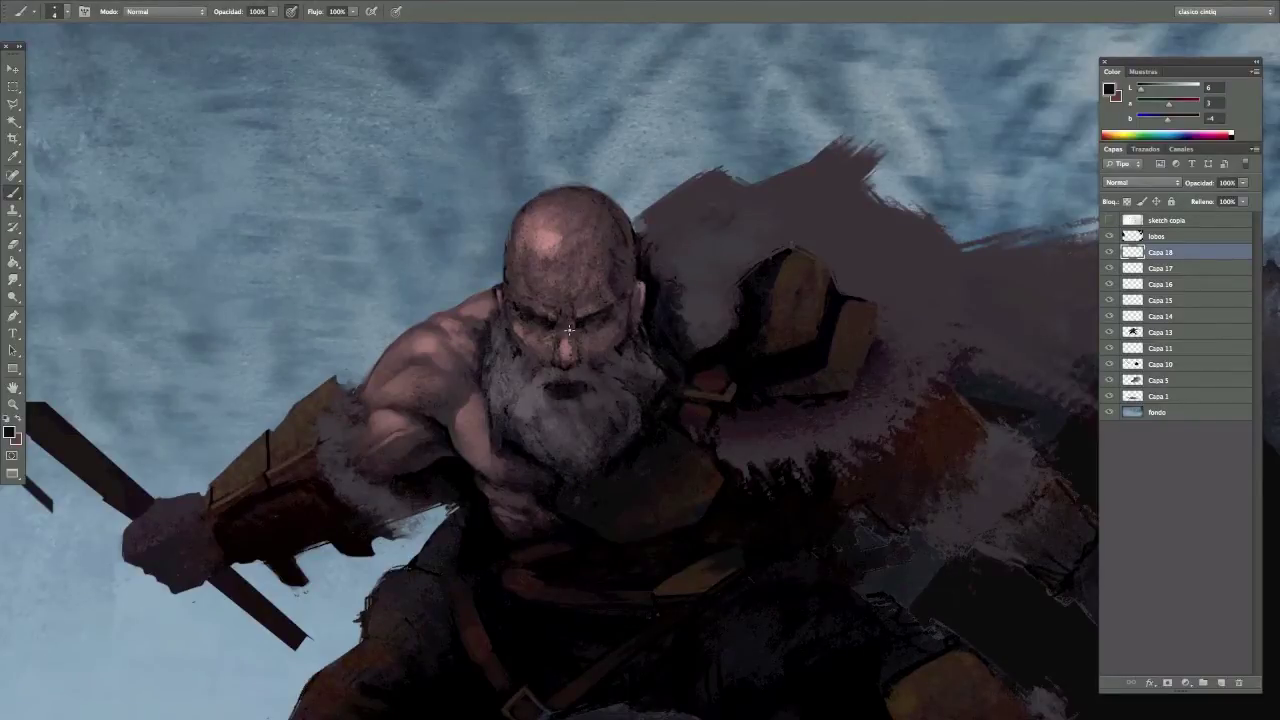
Add layer Capa 19 and sample dark brown, forehead and light pink brow tones.
left_click(571, 390, "alt")
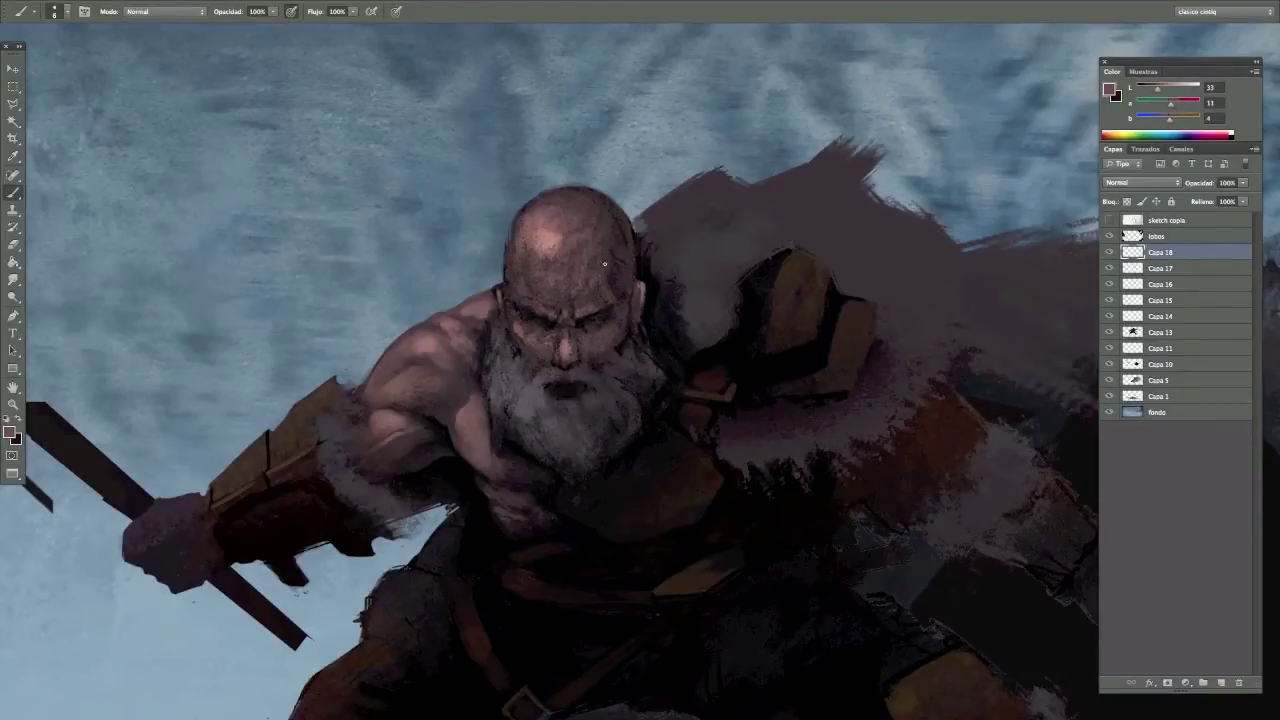
key("ctrl+shift+alt+n")
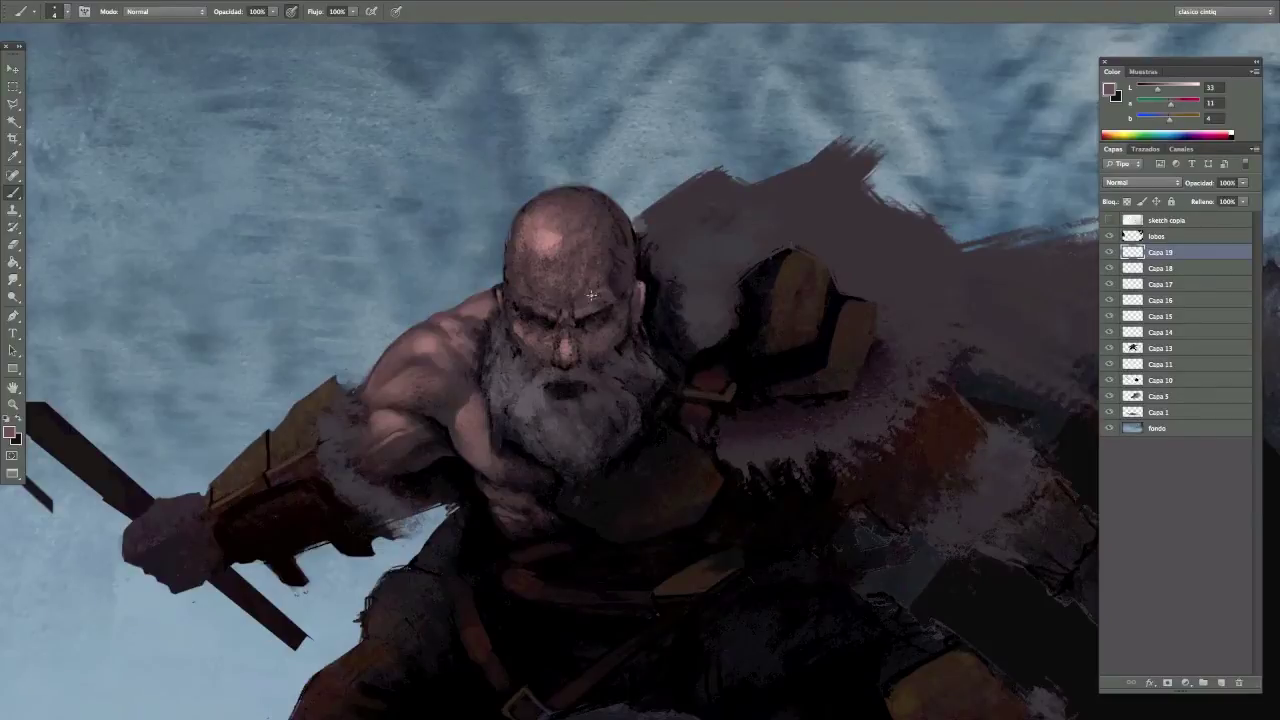
left_click(596, 292, "alt")
left_click(560, 230, "alt")
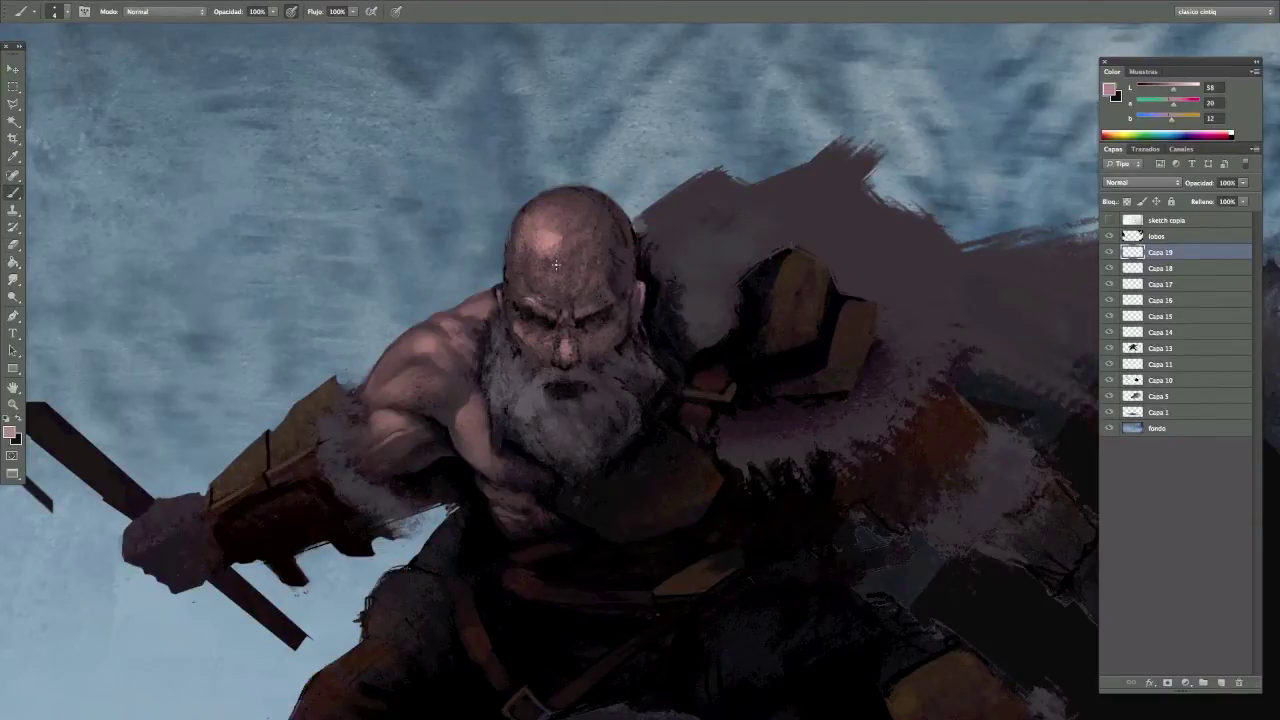
Add layer Capa 20 for scalp highlights and resize the eraser.
key("ctrl+shift+alt+n")
key("bracketright")
key("bracketright")
key("bracketright")
key("e")
right_click(520, 288)
key("Return")
key("bracketleft")
key("bracketleft")
key("bracketleft")
key("b")
Paint a light pink highlight on the right side of the scalp.
key("e")
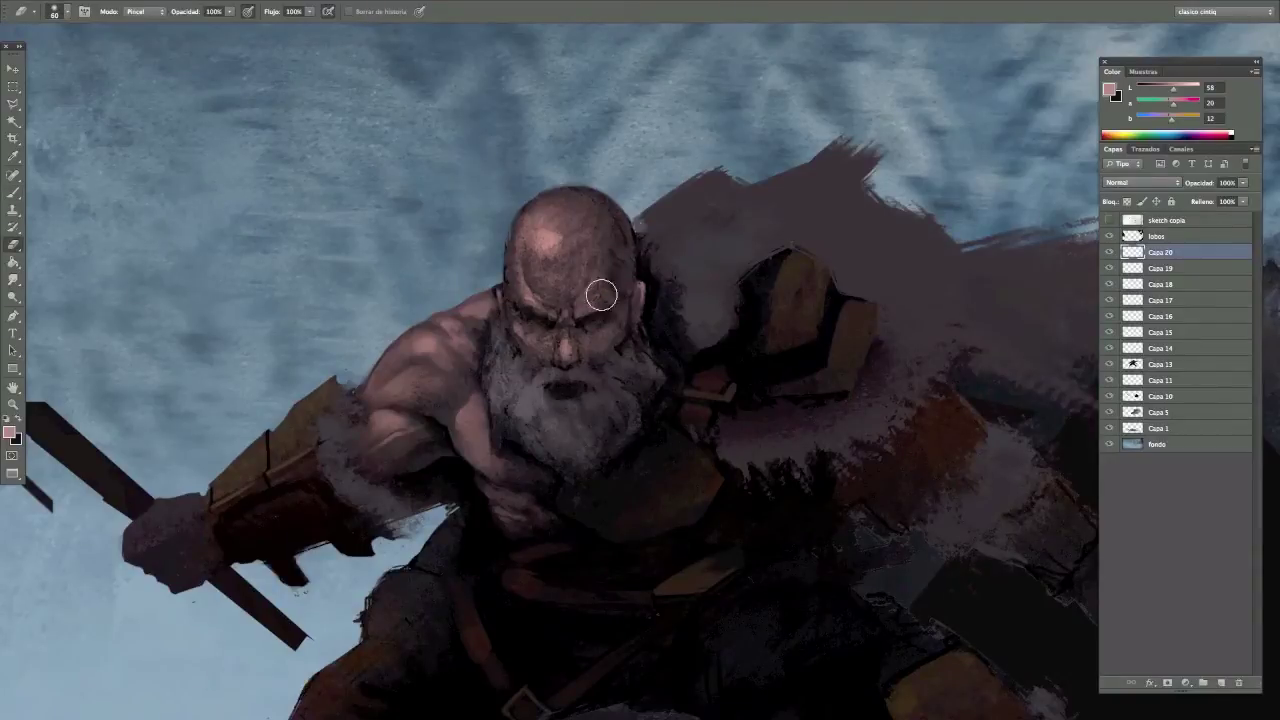
key("b")
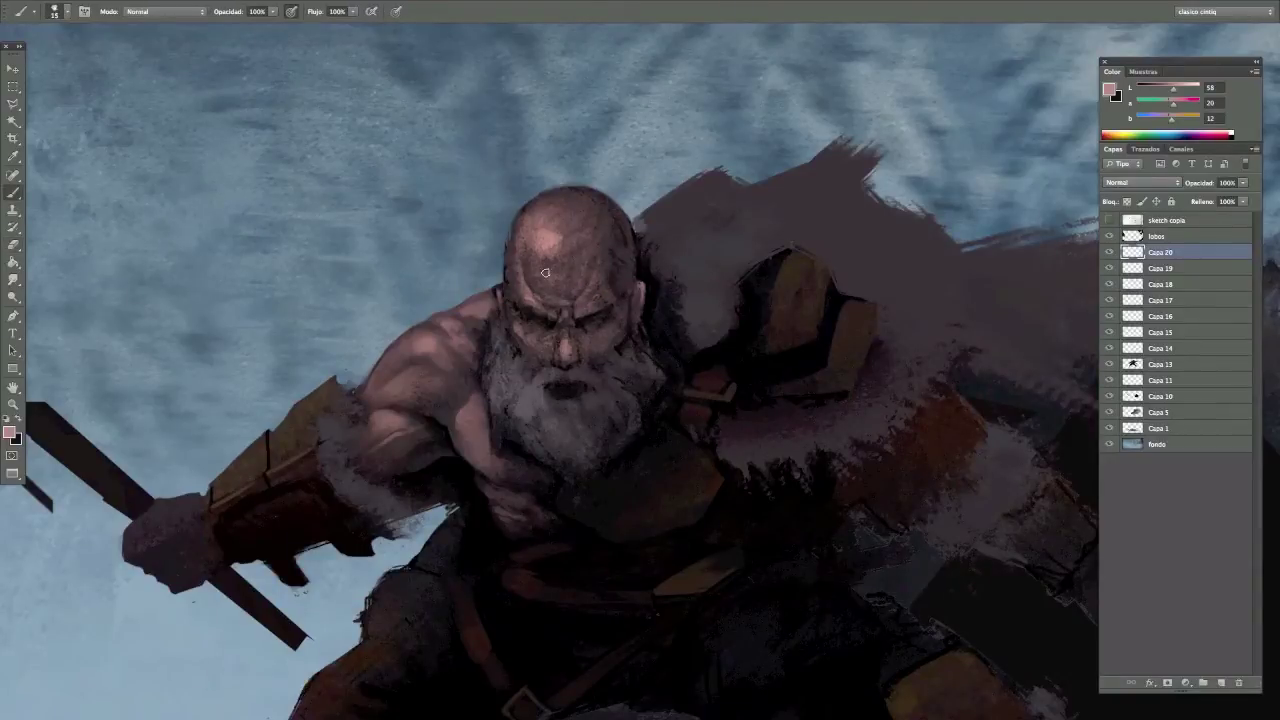
key("e")
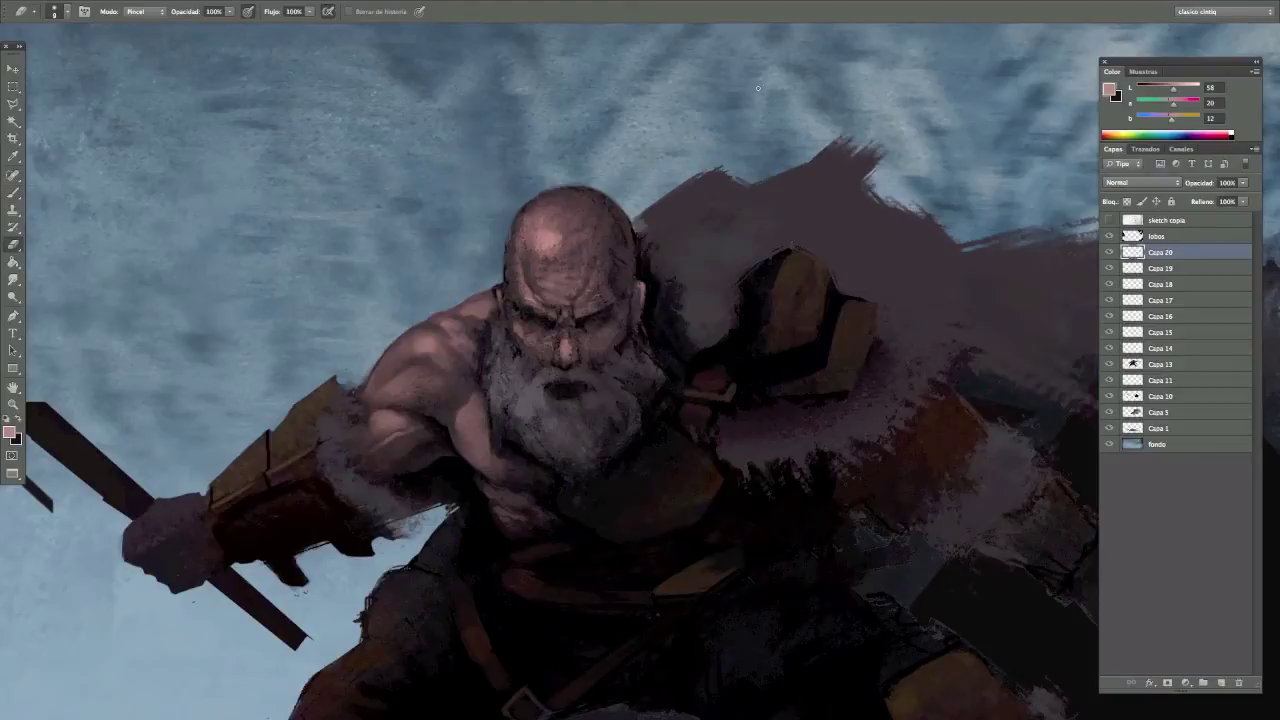
key("b")
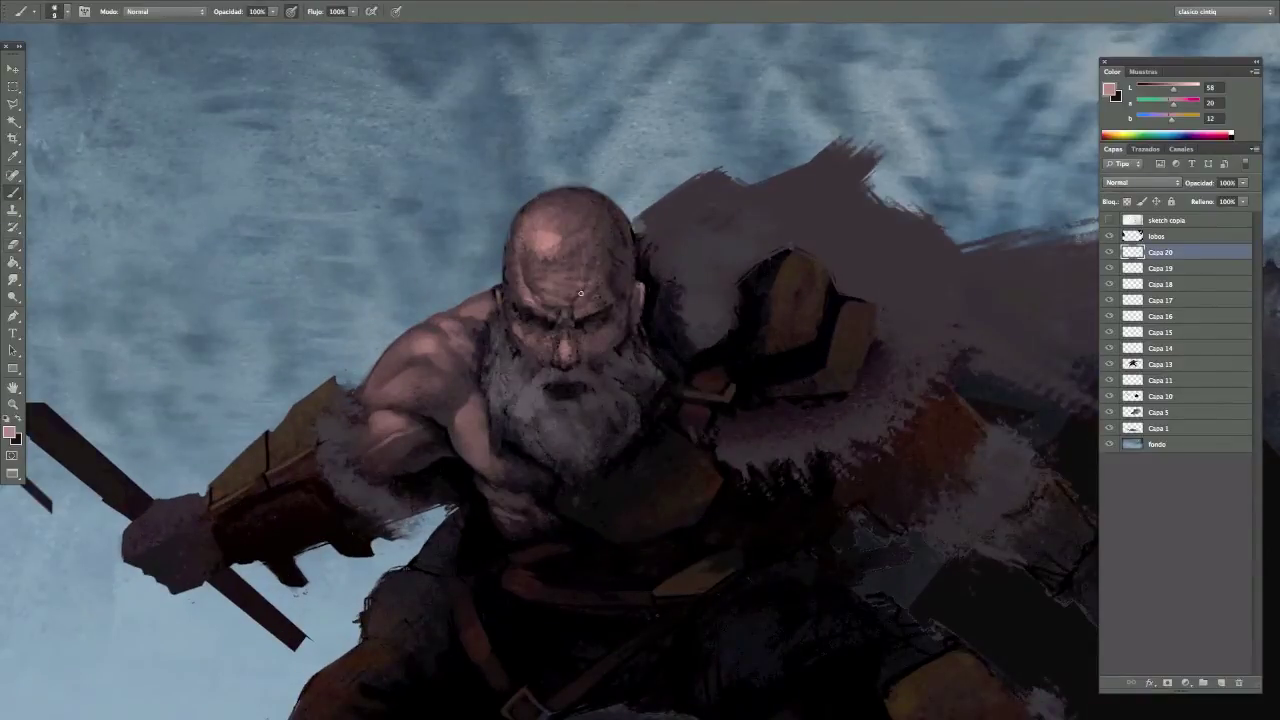
key("bracketright")
key("bracketright")
key("bracketright")
left_click_drag(617, 293, 620, 267)
Refine the scalp with a cooler colour, a sampled pink skin tone and smaller brush.
key("e")
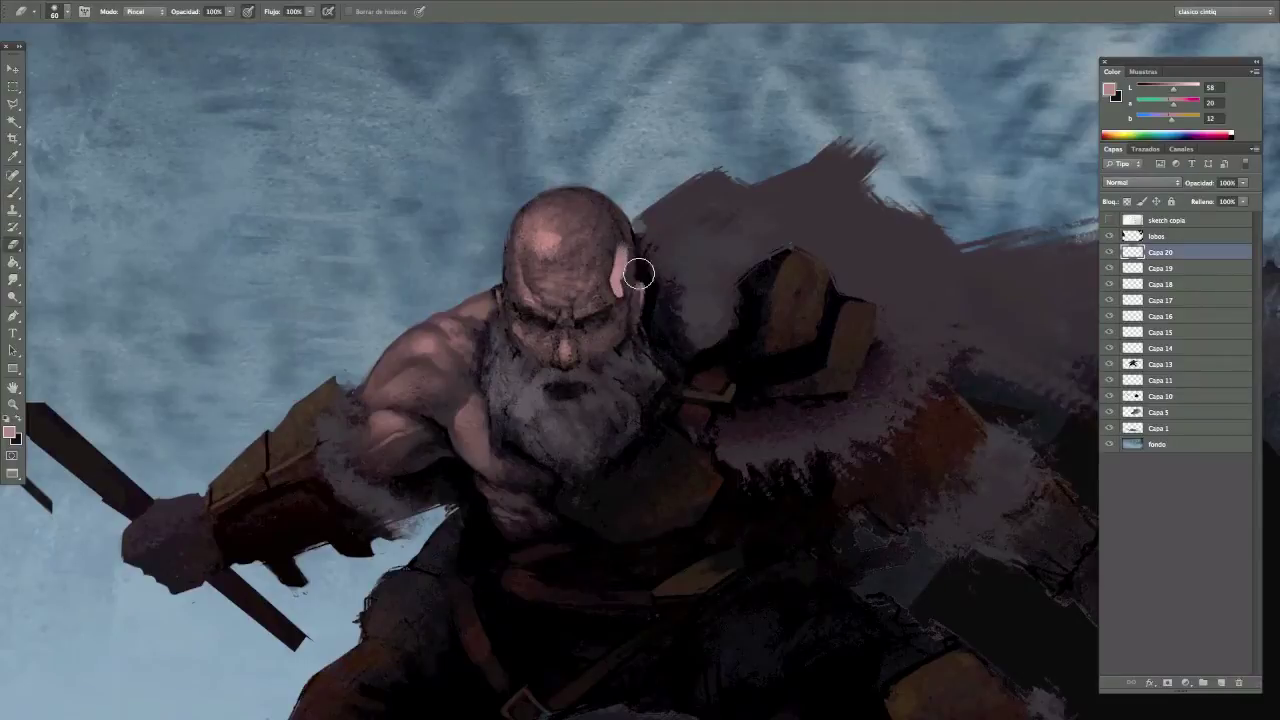
key("b")
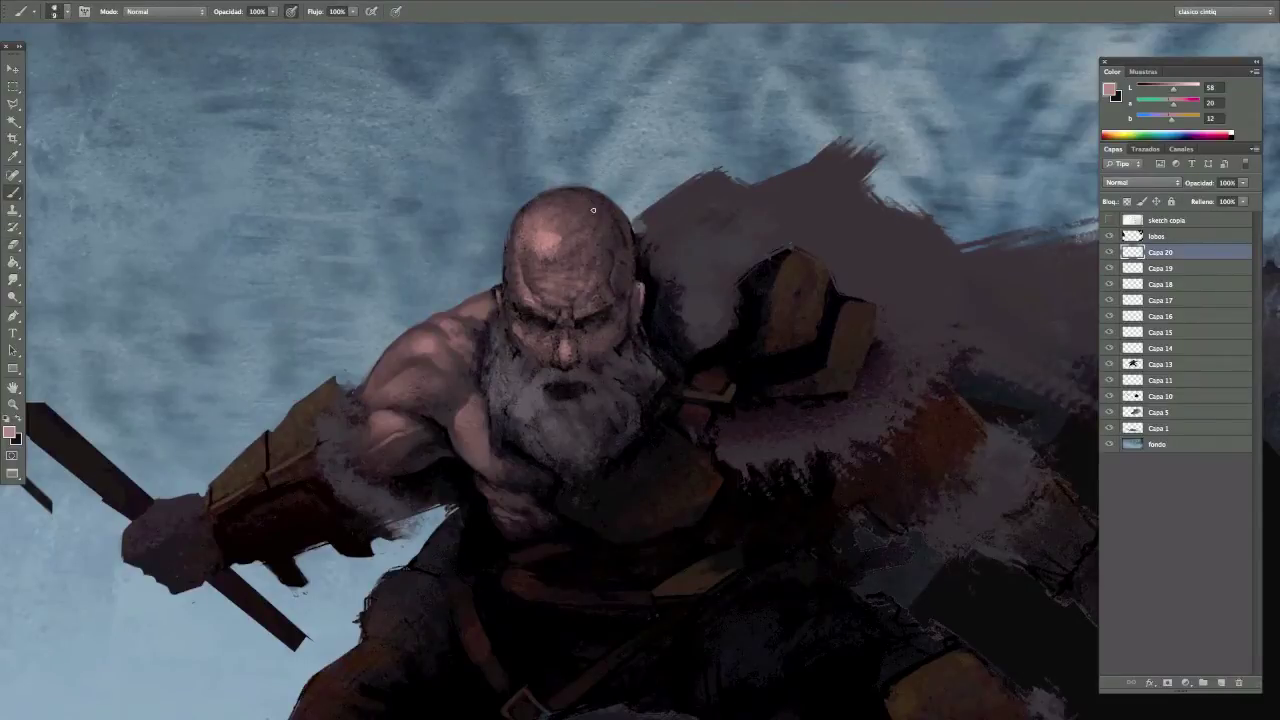
key("bracketleft")
left_click_drag(1172, 119, 1169, 101)
key("bracketright")
key("bracketright")
left_click(594, 277, "alt")
key("bracketleft")
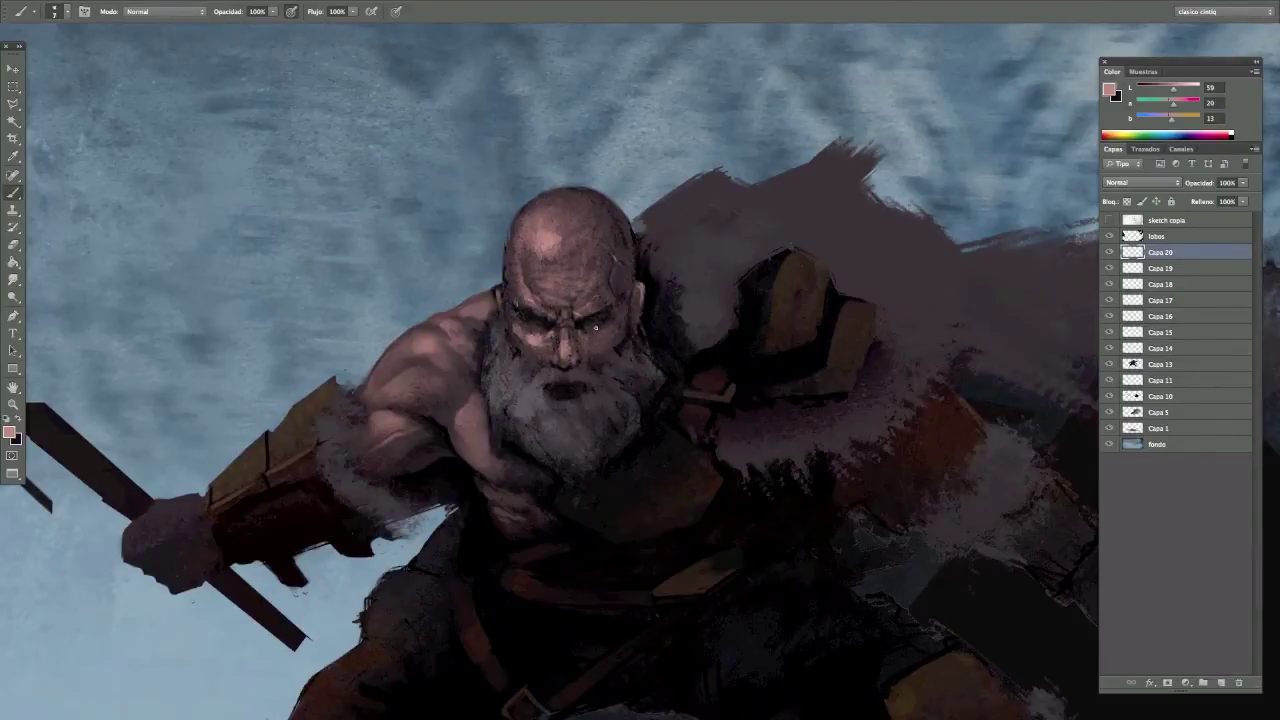
Paint small skin-toned highlights on the warrior's nose tip with a fine brush.
key("bracketleft")
key("bracketleft")
key("bracketleft")
left_click(510, 322, "alt")
key("bracketleft")
left_click_drag(556, 352, 560, 362)
key("bracketright")
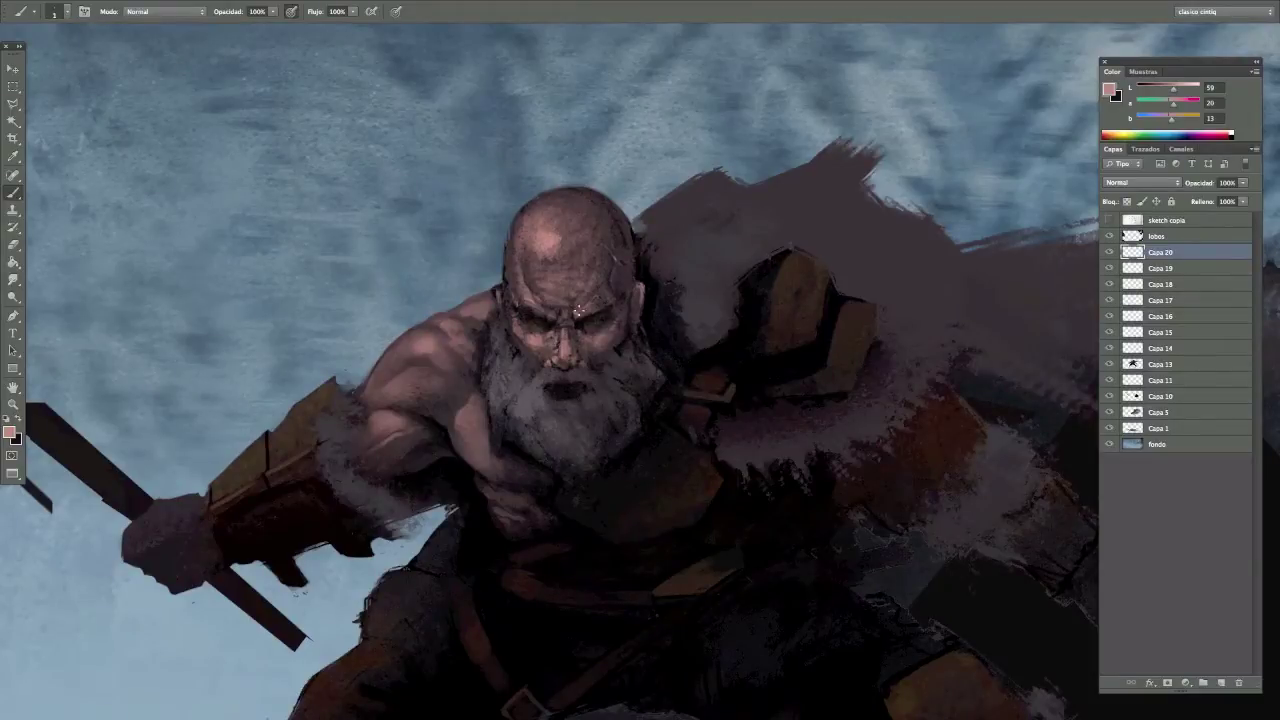
Sample near-black, dark brown and lighter skin tones to deepen the shadows around the eyes.
left_click_drag(560, 316, 540, 256)
left_click(553, 293, "alt")
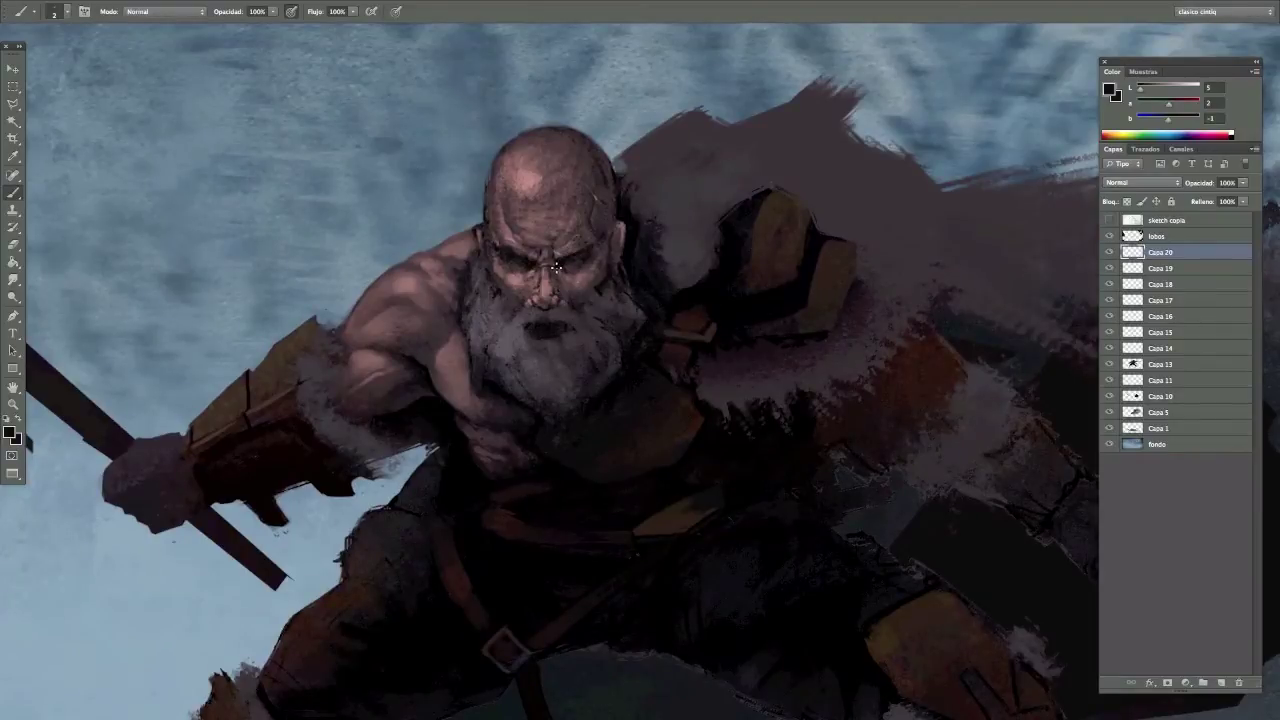
key("bracketright")
left_click(593, 252, "alt")
left_click(590, 252, "alt")
left_click(603, 248, "alt")
left_click(597, 262, "alt")
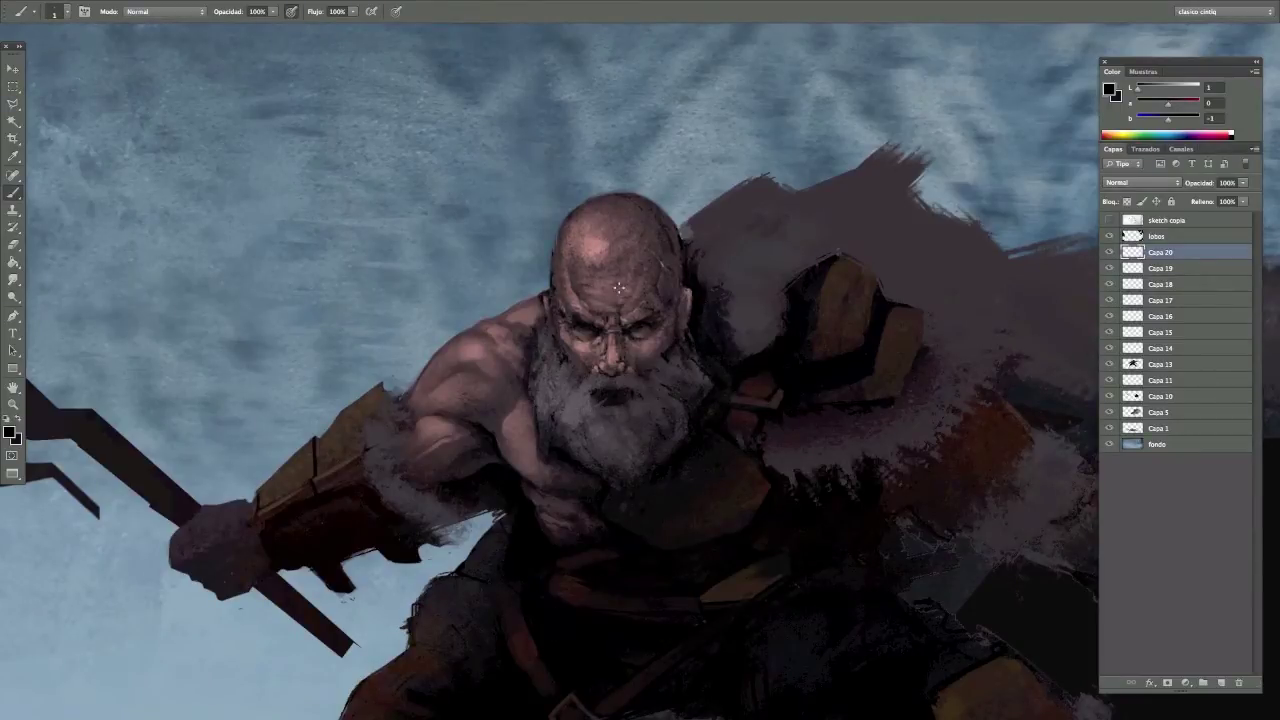
key("bracketright")
key("bracketright")
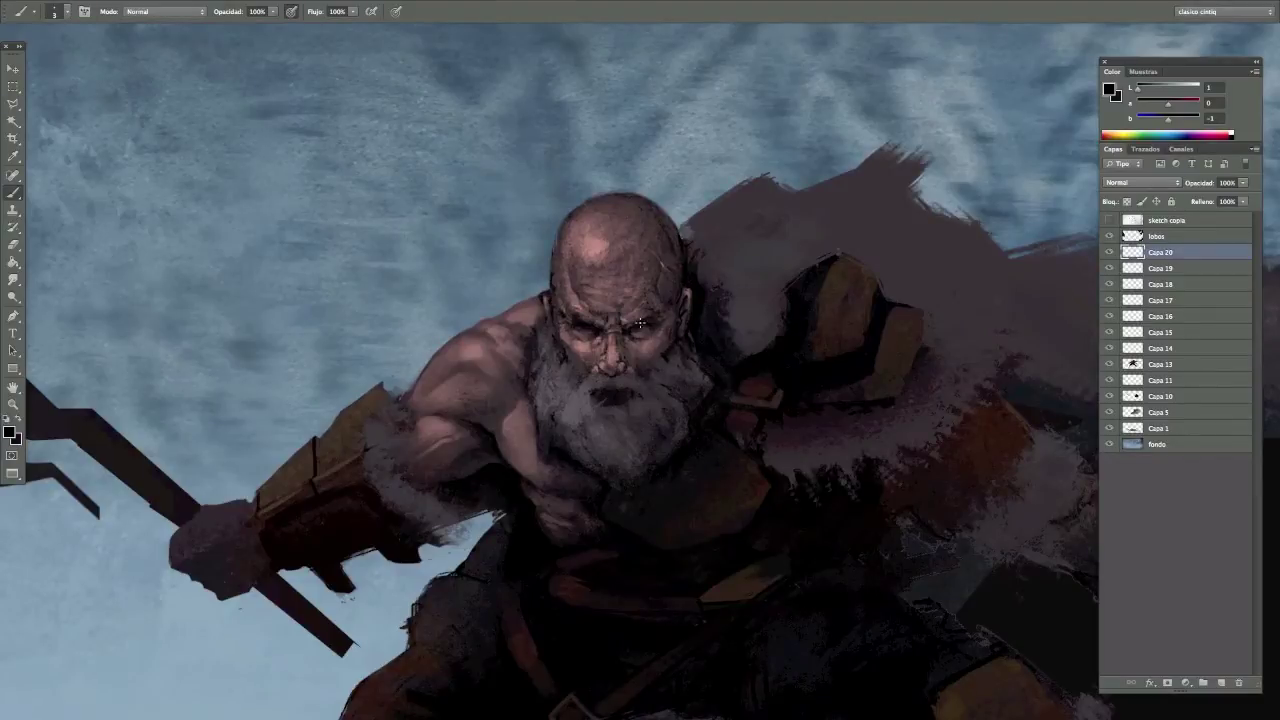
Sample a dark grey from the painting and lighten and cool it for beard strands.
left_click_drag(640, 323, 546, 256)
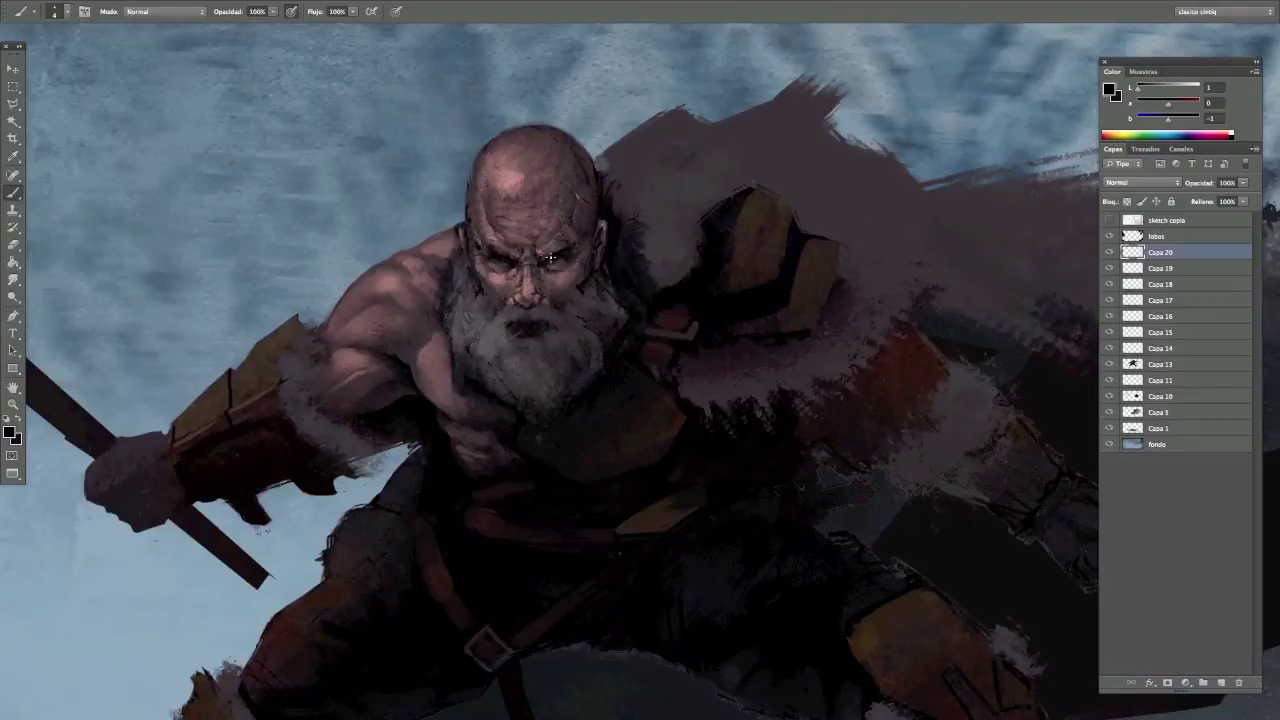
key("e")
key("b")
left_click(503, 313, "alt")
left_click_drag(1173, 82, 1164, 86)
left_click(1165, 121)
Make the grey slightly less blue, sample black, and choose a 40-pixel brush preset.
key("bracketleft")
left_click(1166, 121)
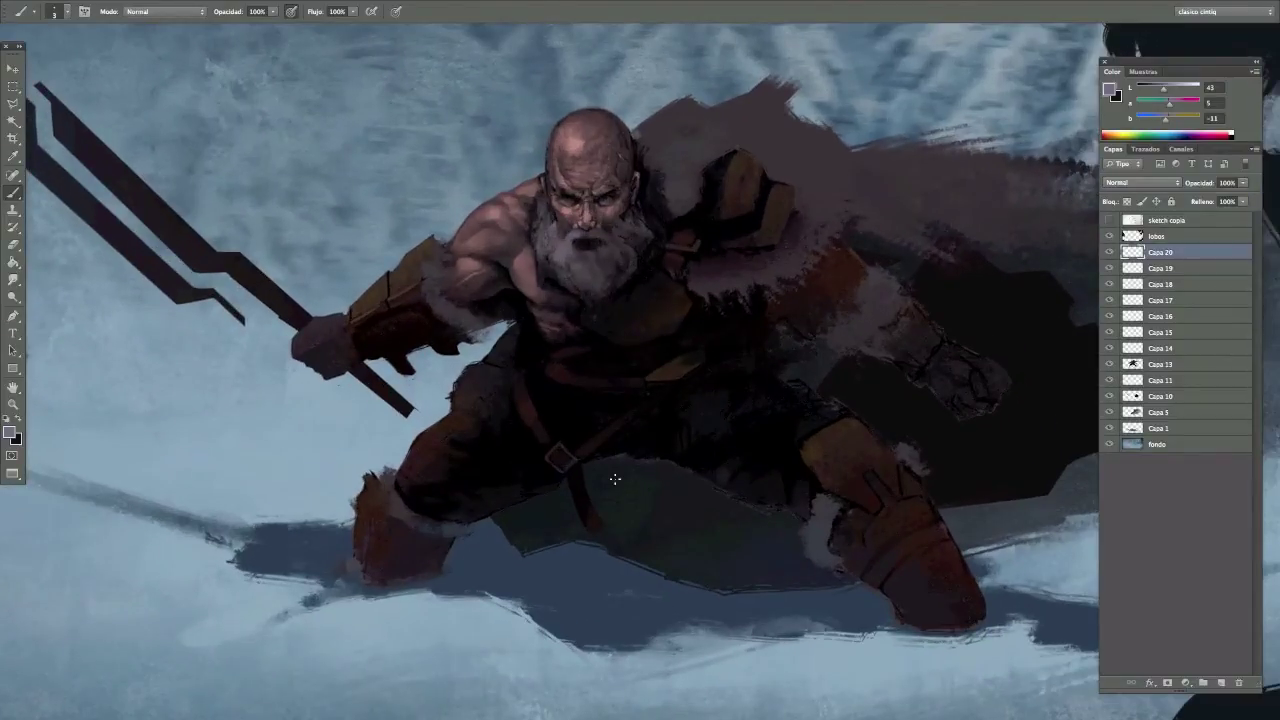
left_click(615, 479, "alt")
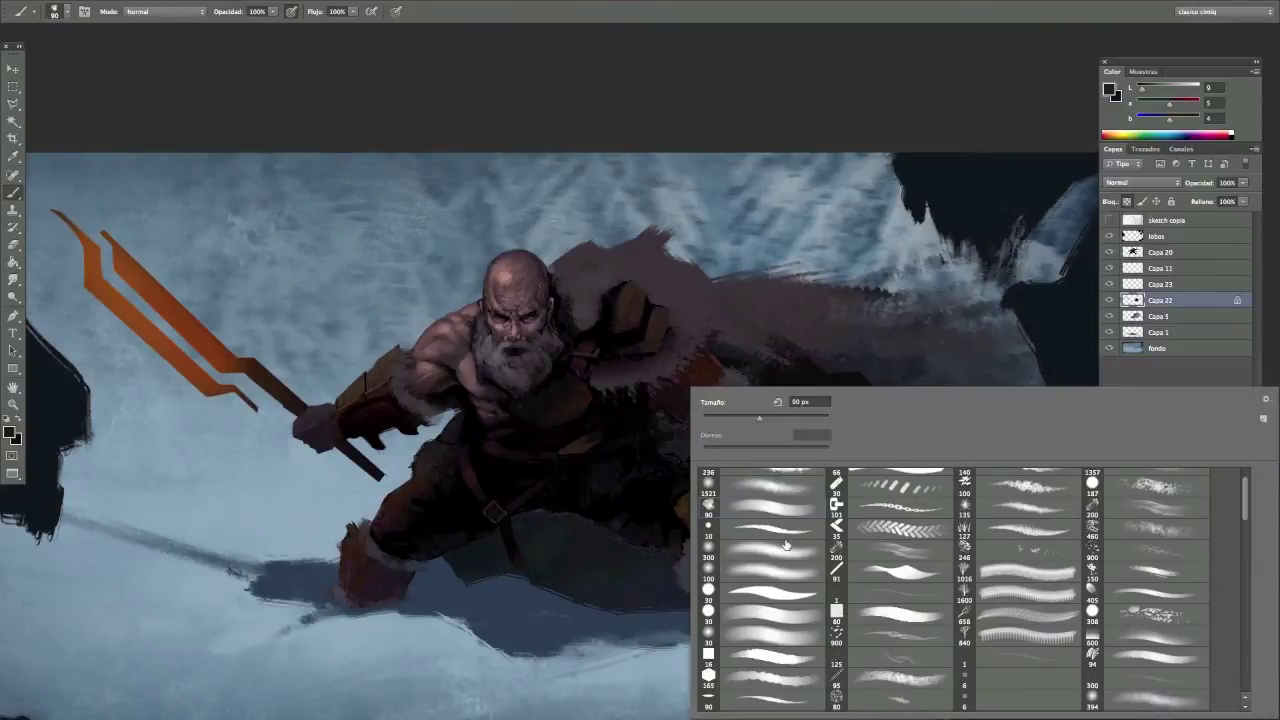
double_click(786, 544)
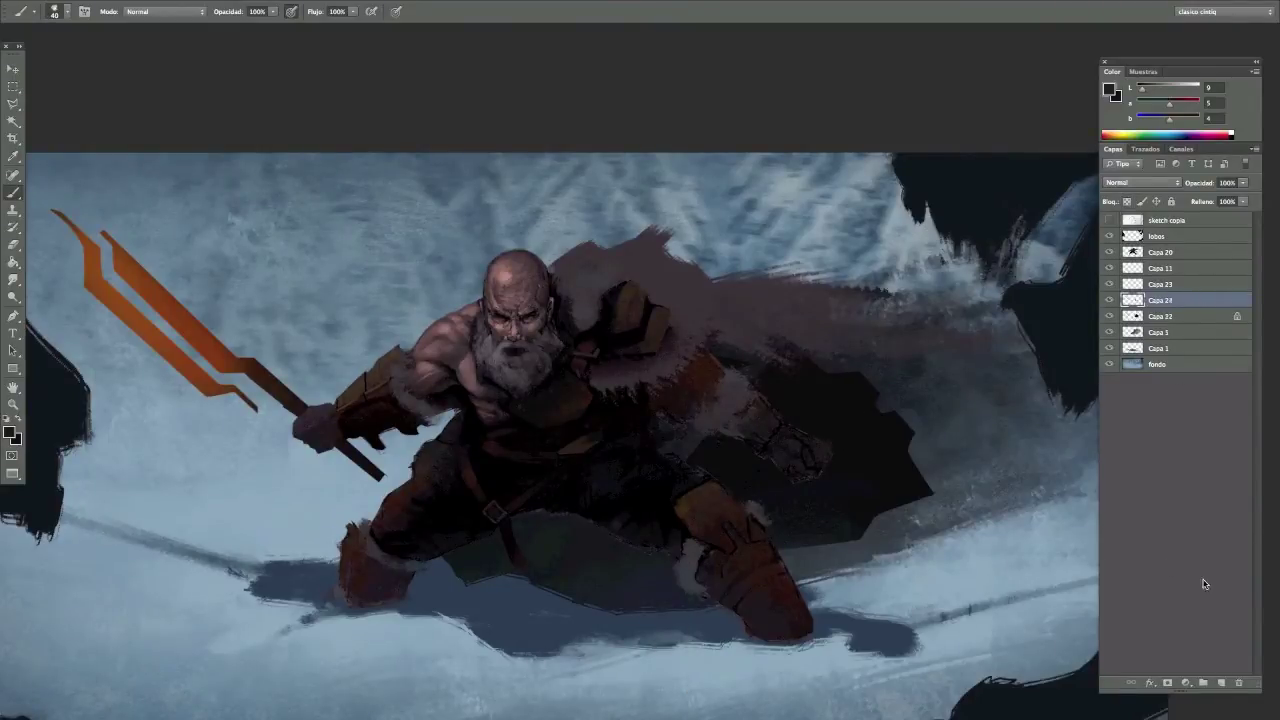
Create a new layer, Capa 24, above Capa 20 with a 20 px brush, zoomed in.
key("ctrl+shift+alt+n")
key("ctrl+]")
key("ctrl+]")
key("ctrl+]")
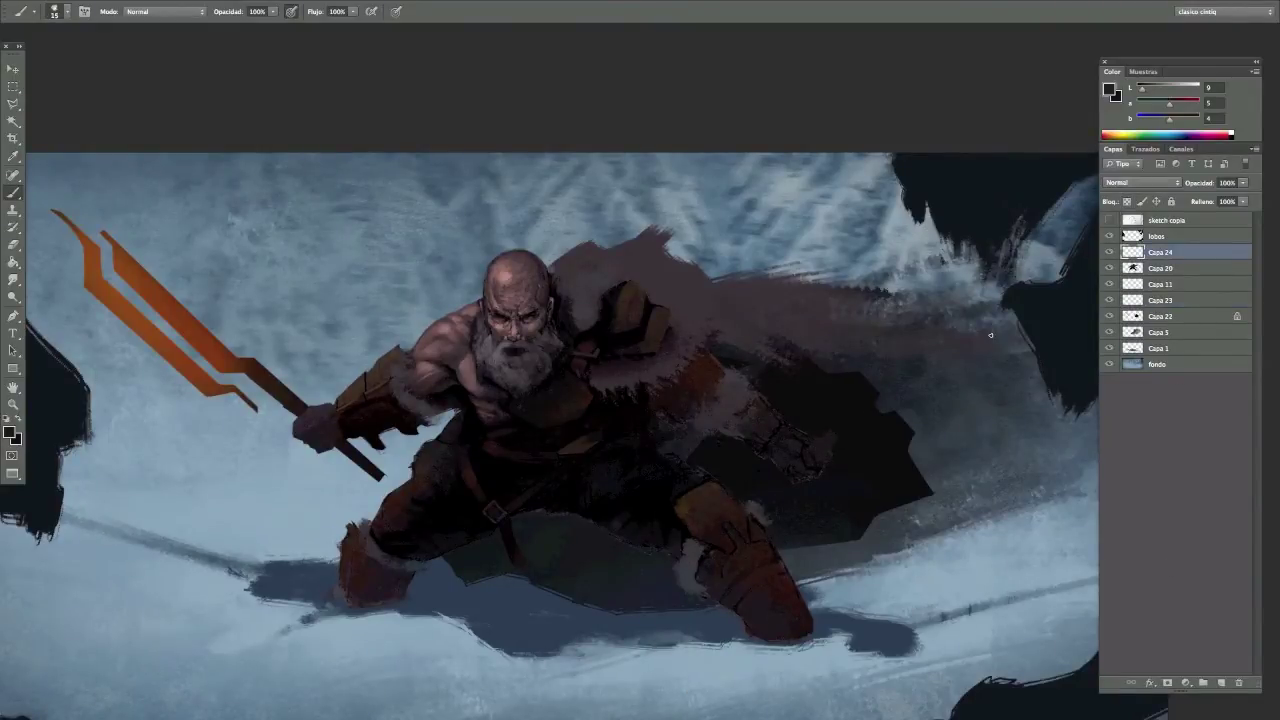
key("bracketright")
key("bracketright")
key("bracketright")
right_click(695, 390)
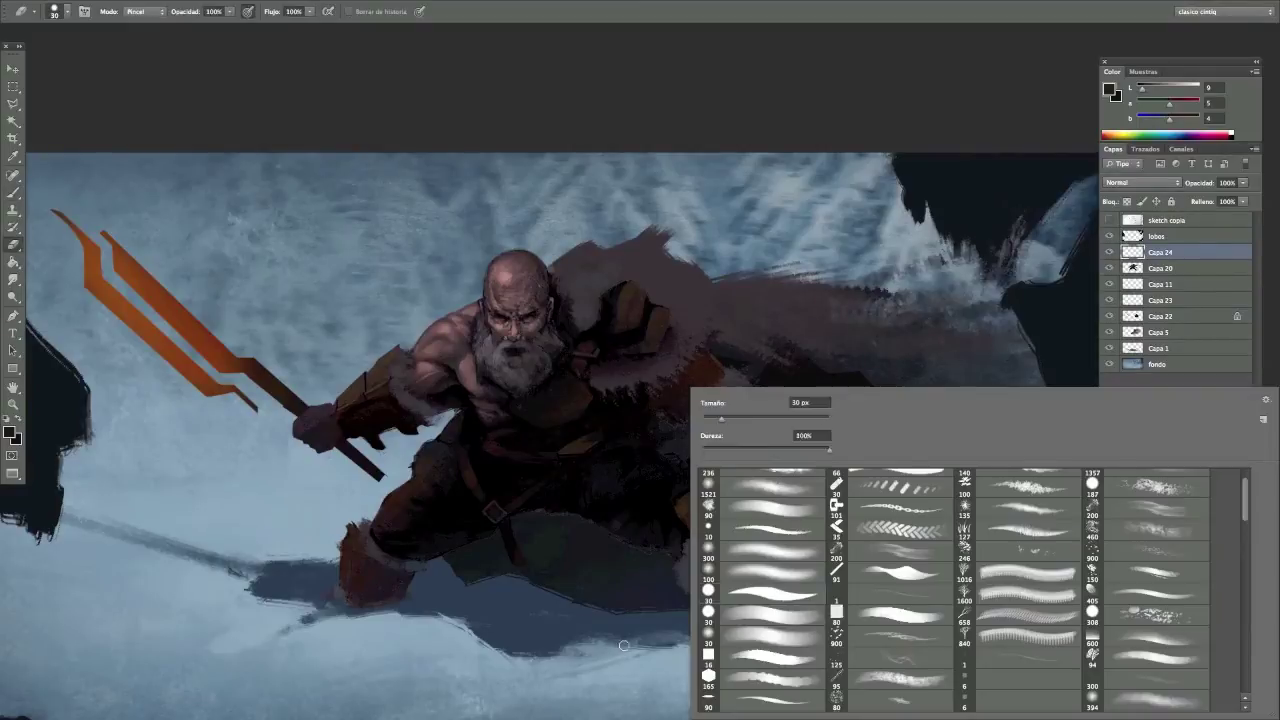
key("Return")
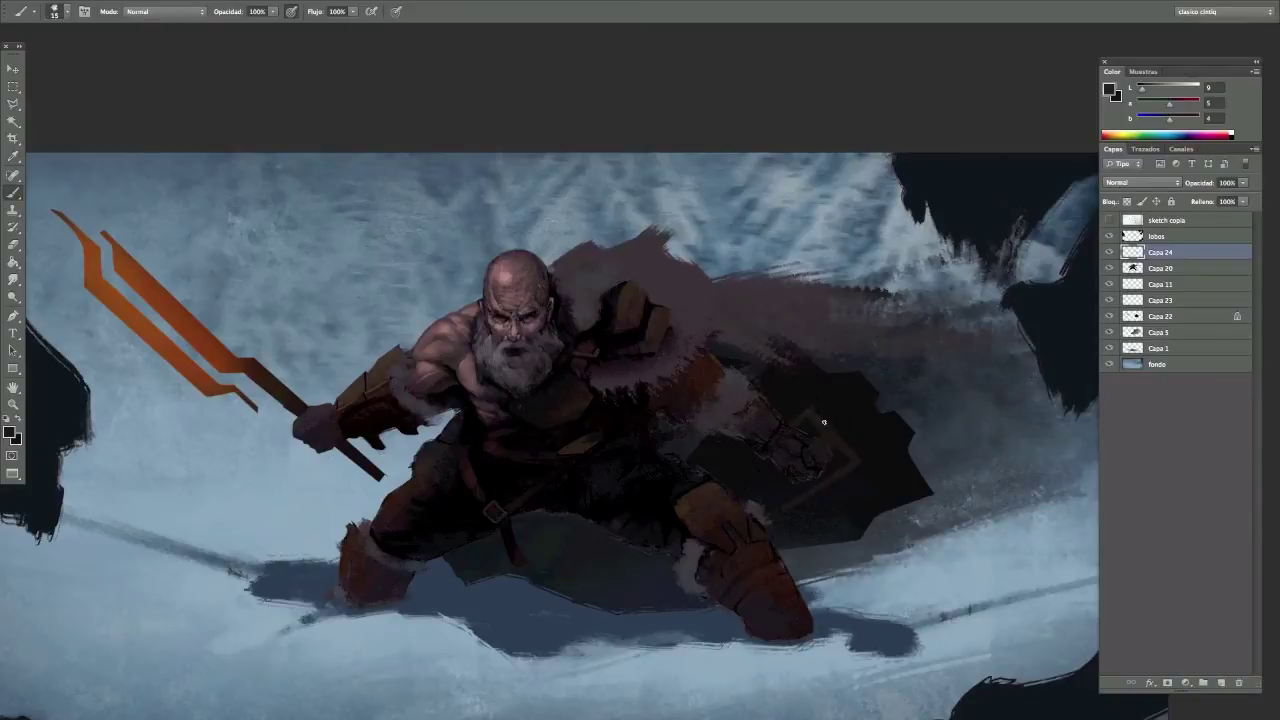
key("ctrl+plus")
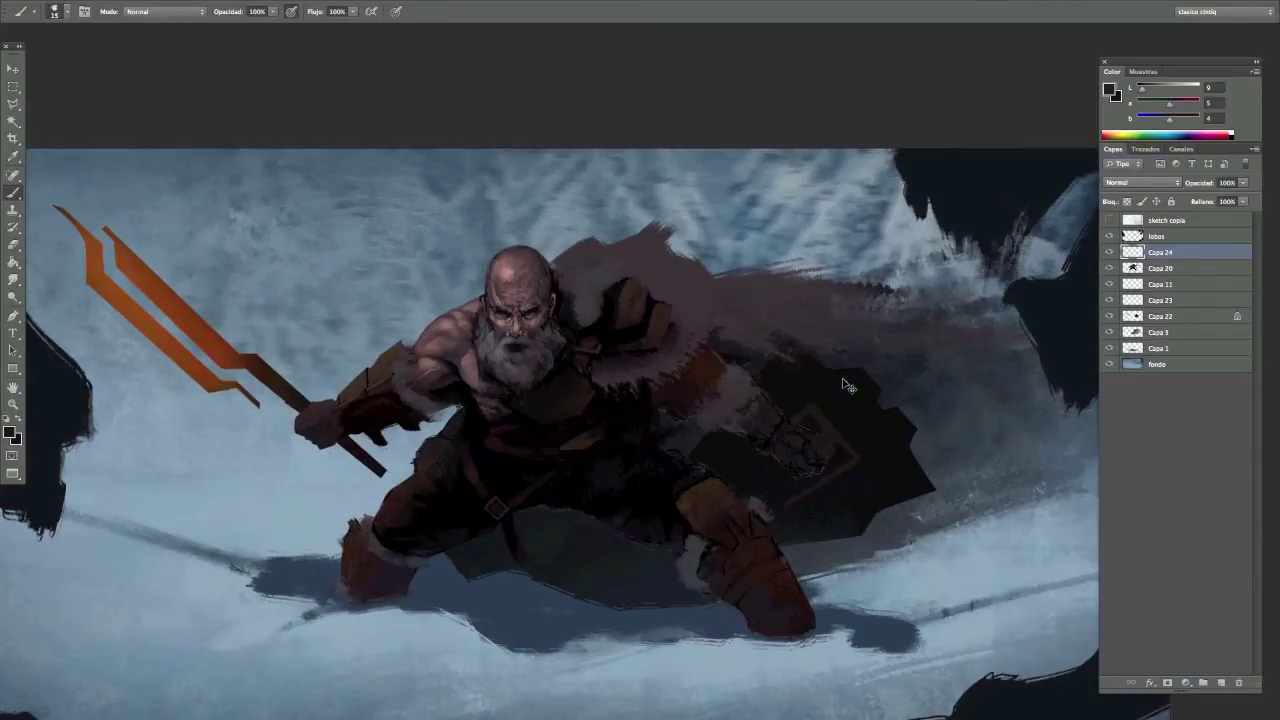
Load the figure's outline as a selection and rough in the dark shield with brush and eraser.
key("e")
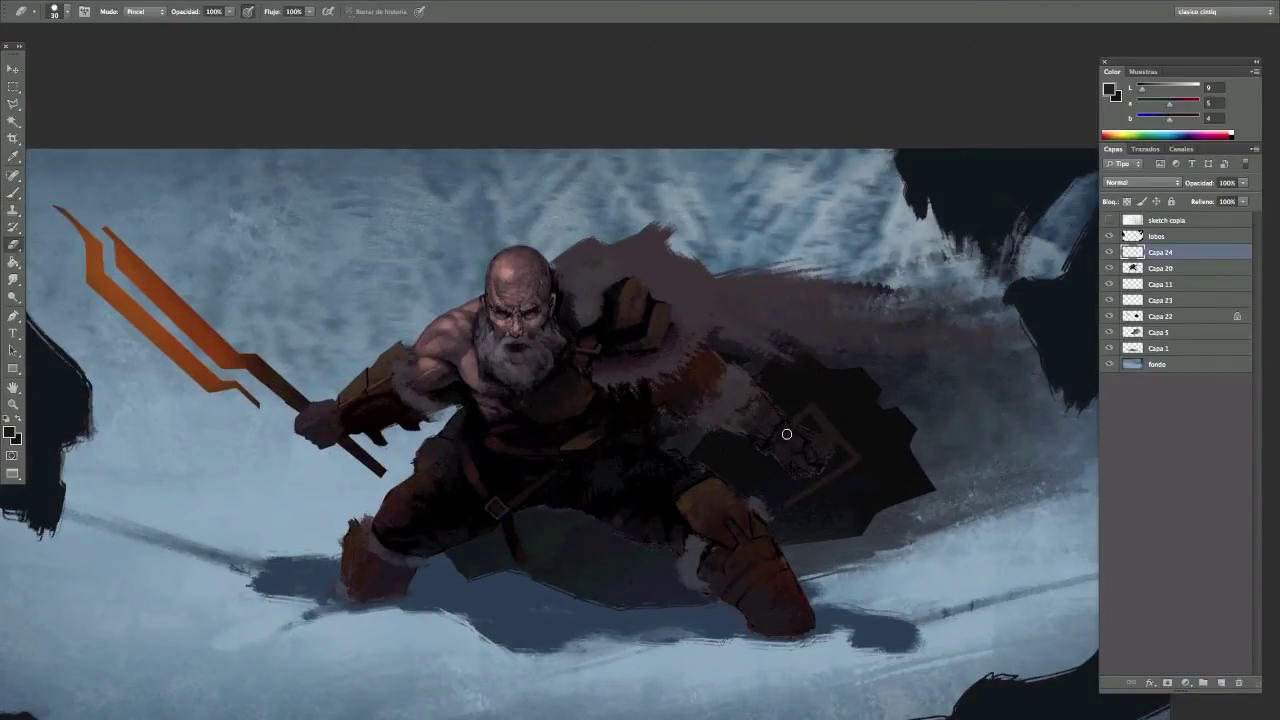
left_click(1137, 285, "ctrl")
key("b")
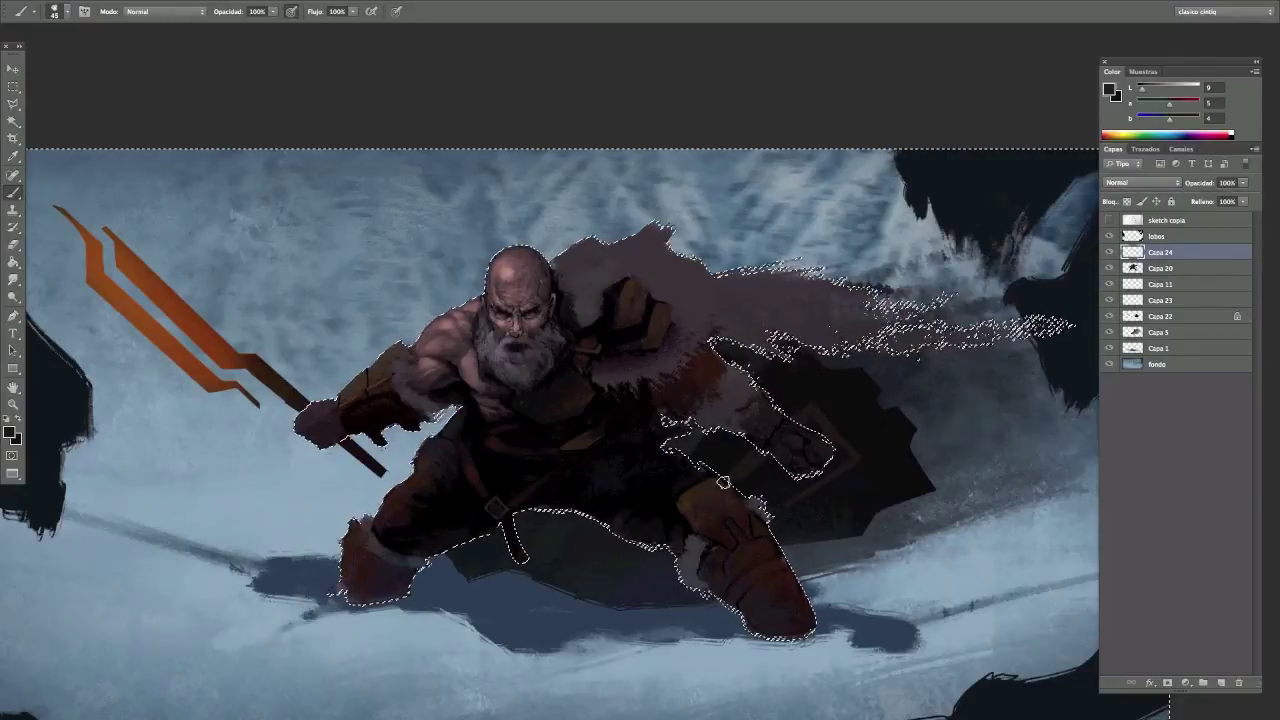
key("e")
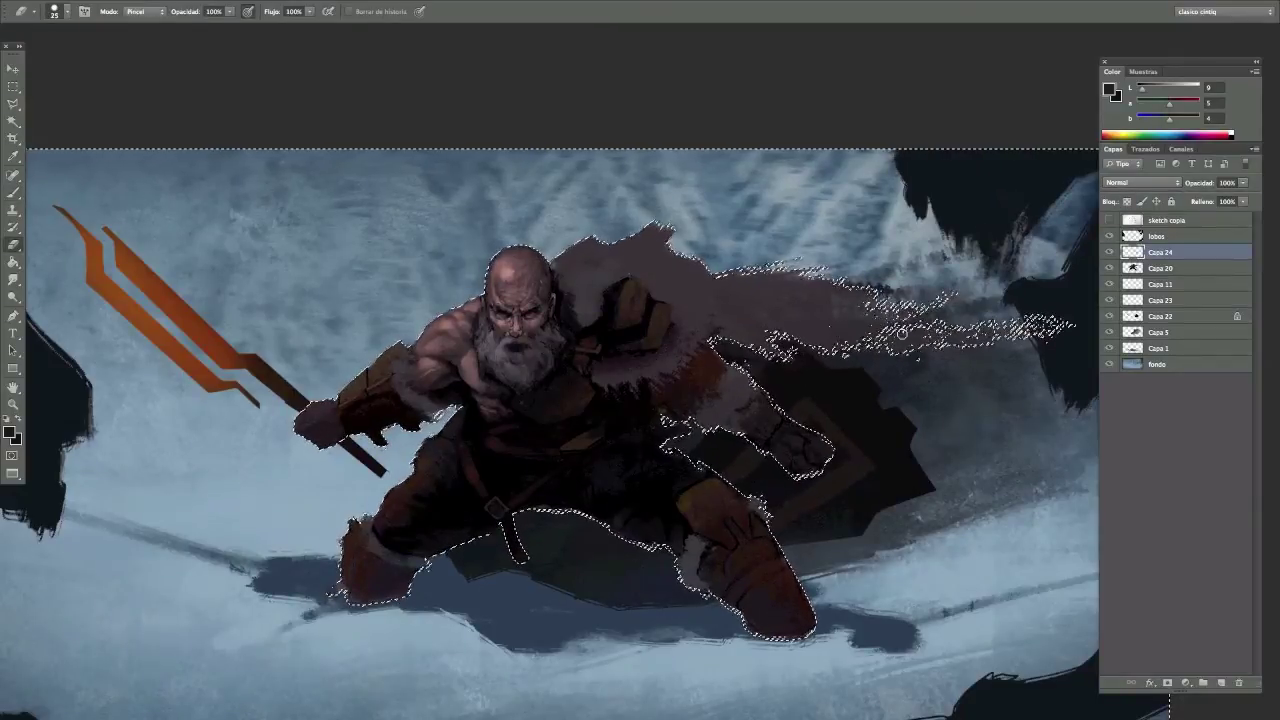
key("bracketleft")
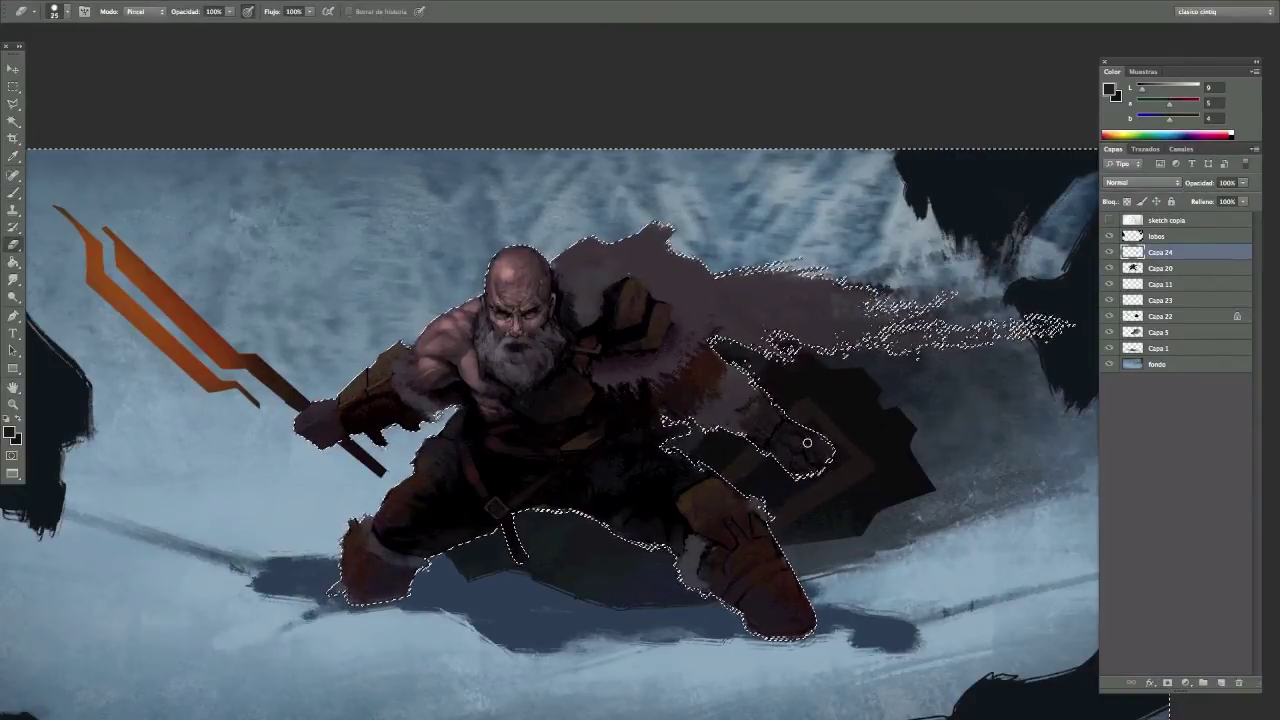
key("bracketright")
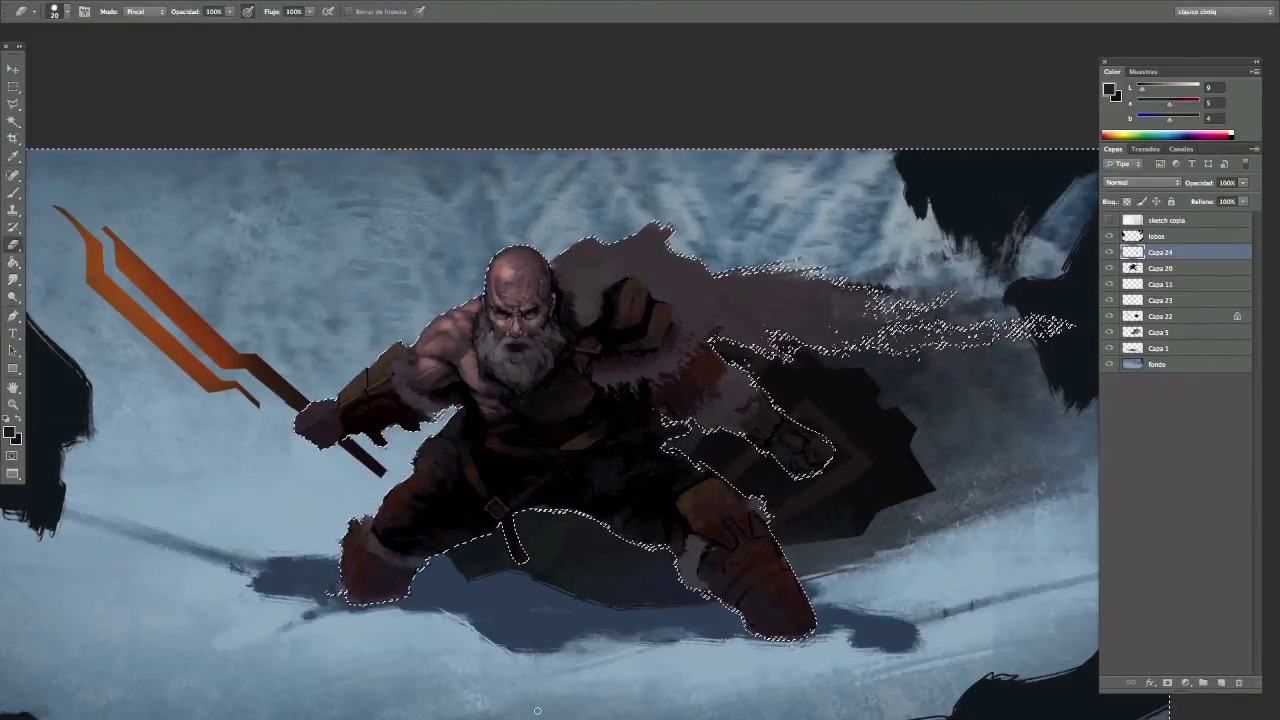
key("bracketright")
key("bracketright")
key("bracketright")
key("bracketright")
key("bracketright")
key("bracketright")
key("bracketright")
key("bracketright")
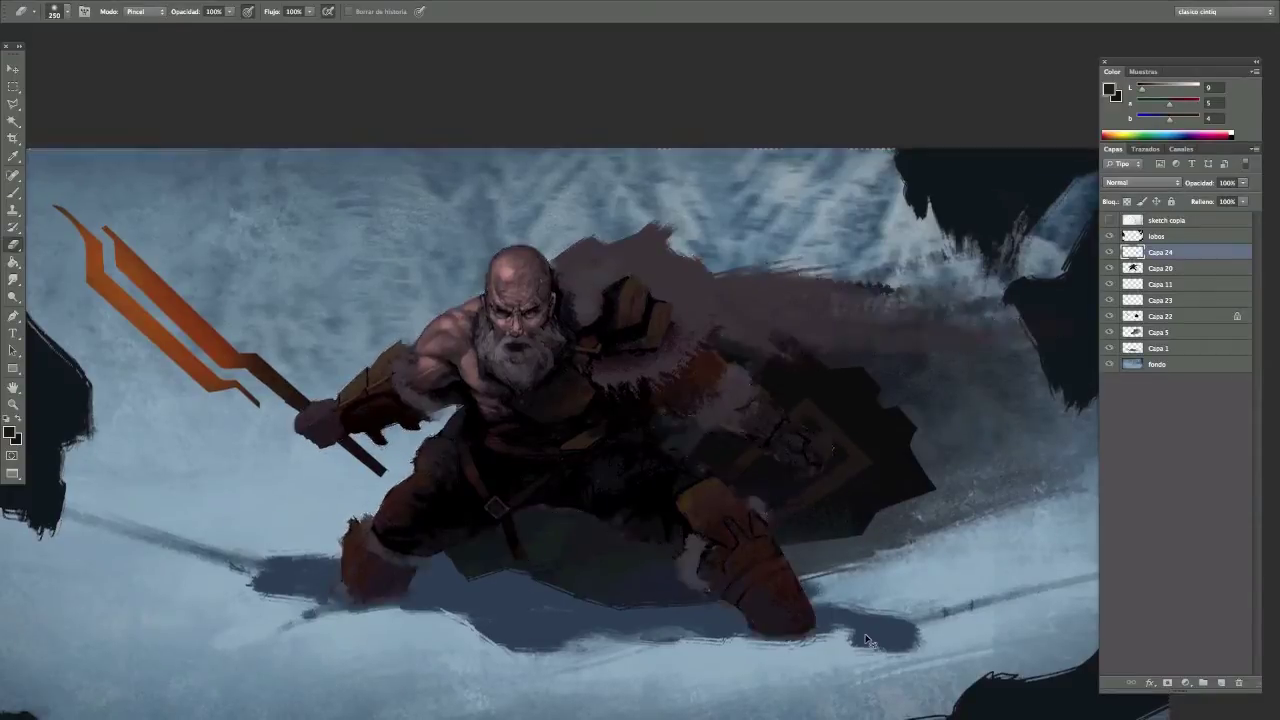
key("ctrl+plus")
Replace the old selection with Capa 20's shape, extended over the shield area.
key("ctrl+d")
key("b")
left_click(1133, 268, "ctrl")
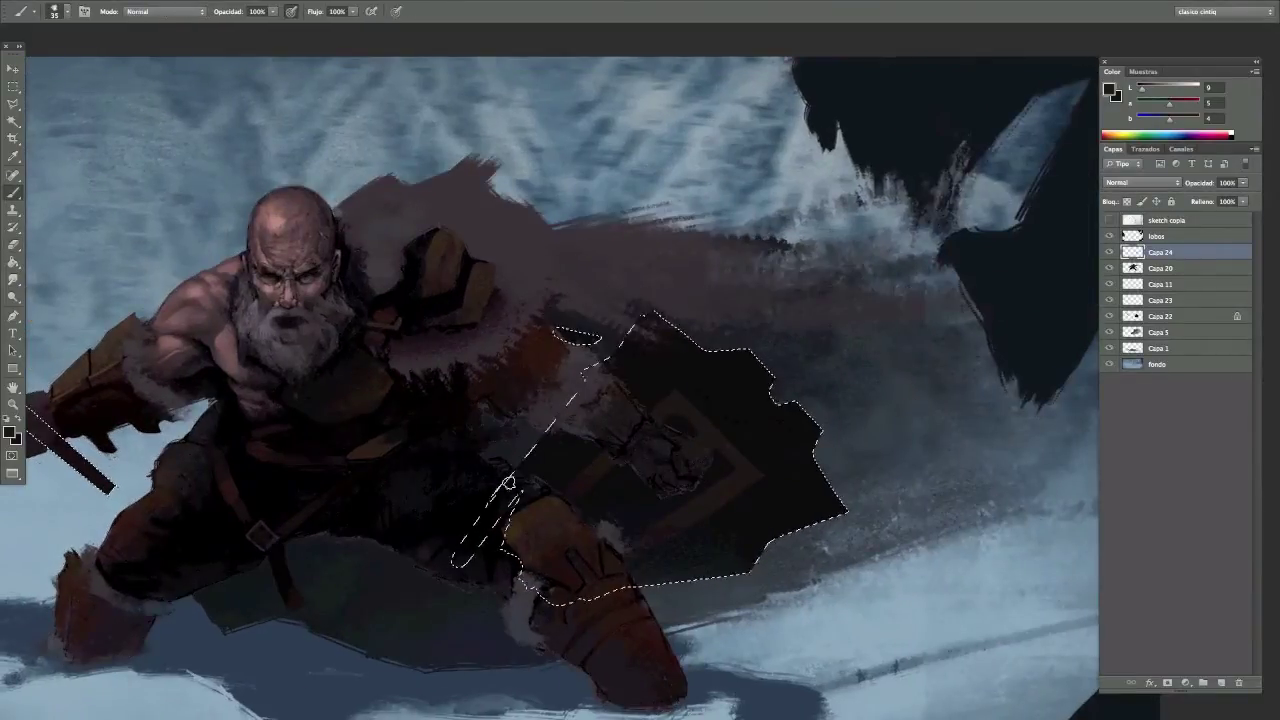
key("bracketright")
key("bracketright")
key("bracketright")
left_click_drag(560, 440, 632, 312)
key("bracketleft")
key("bracketleft")
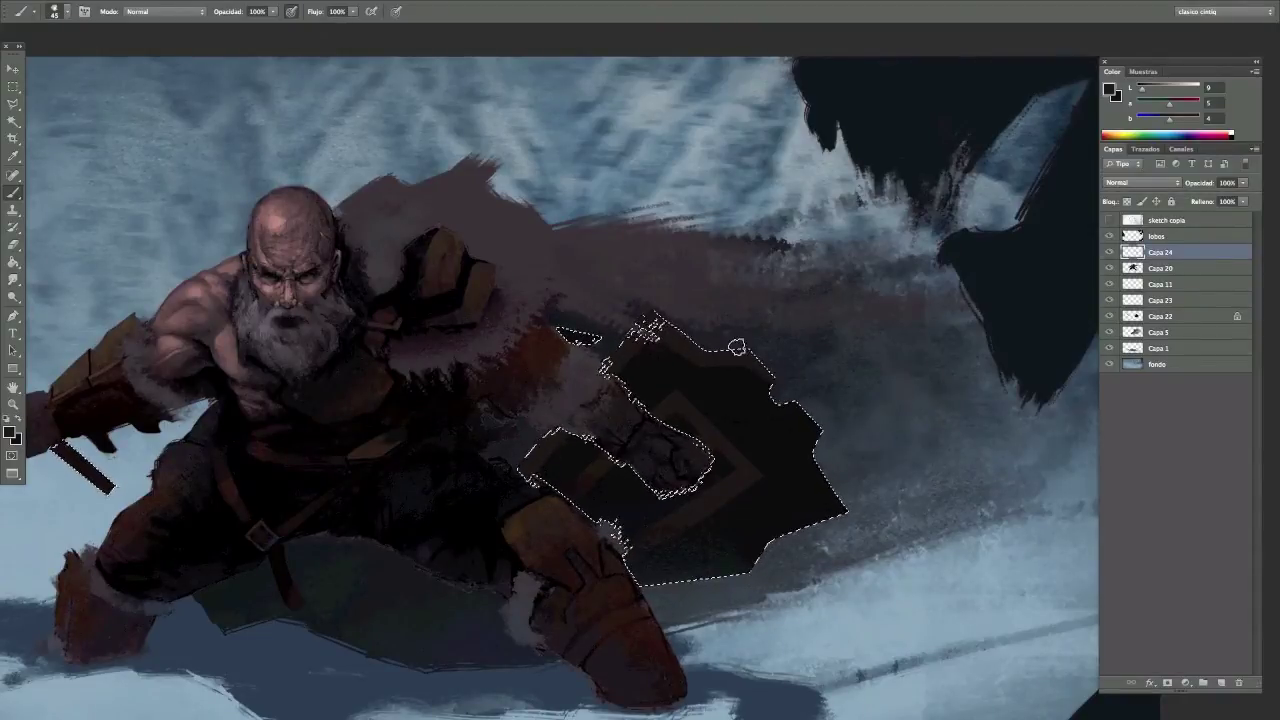
Paint and erase the shield rim inside the selection, then deselect.
key("e")
right_click(751, 408)
key("Escape")
key("b")
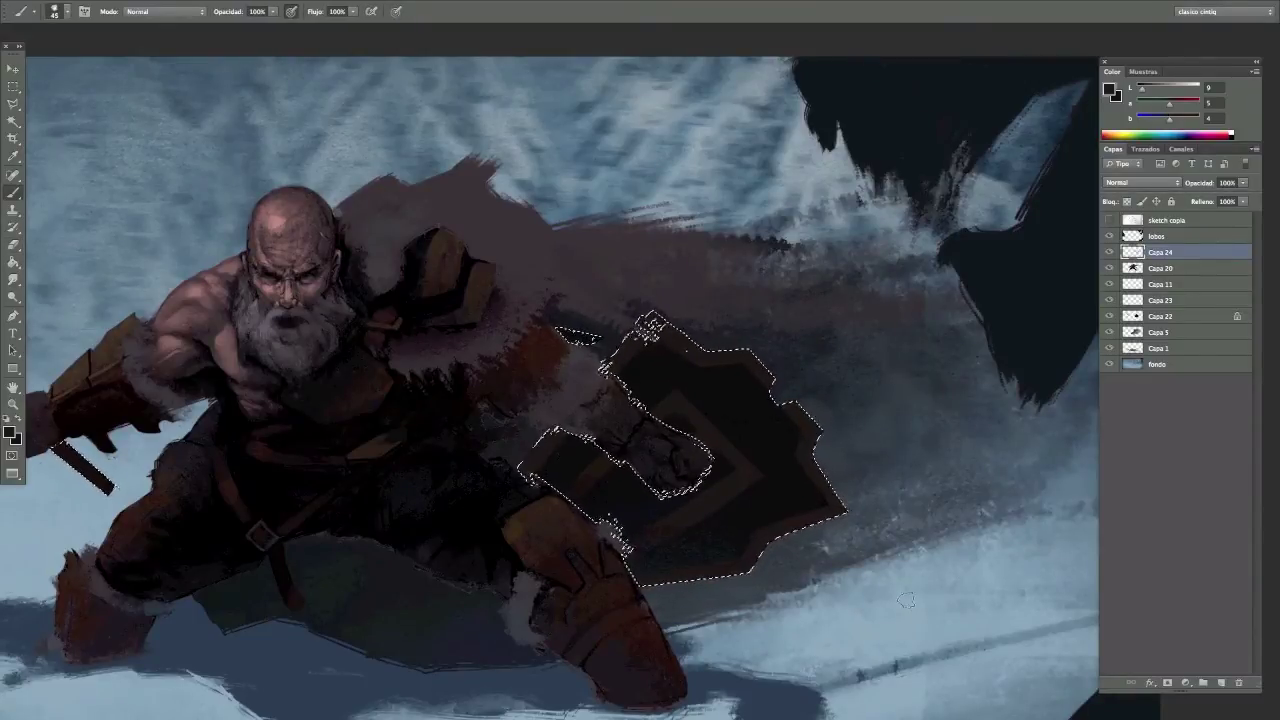
key("e")
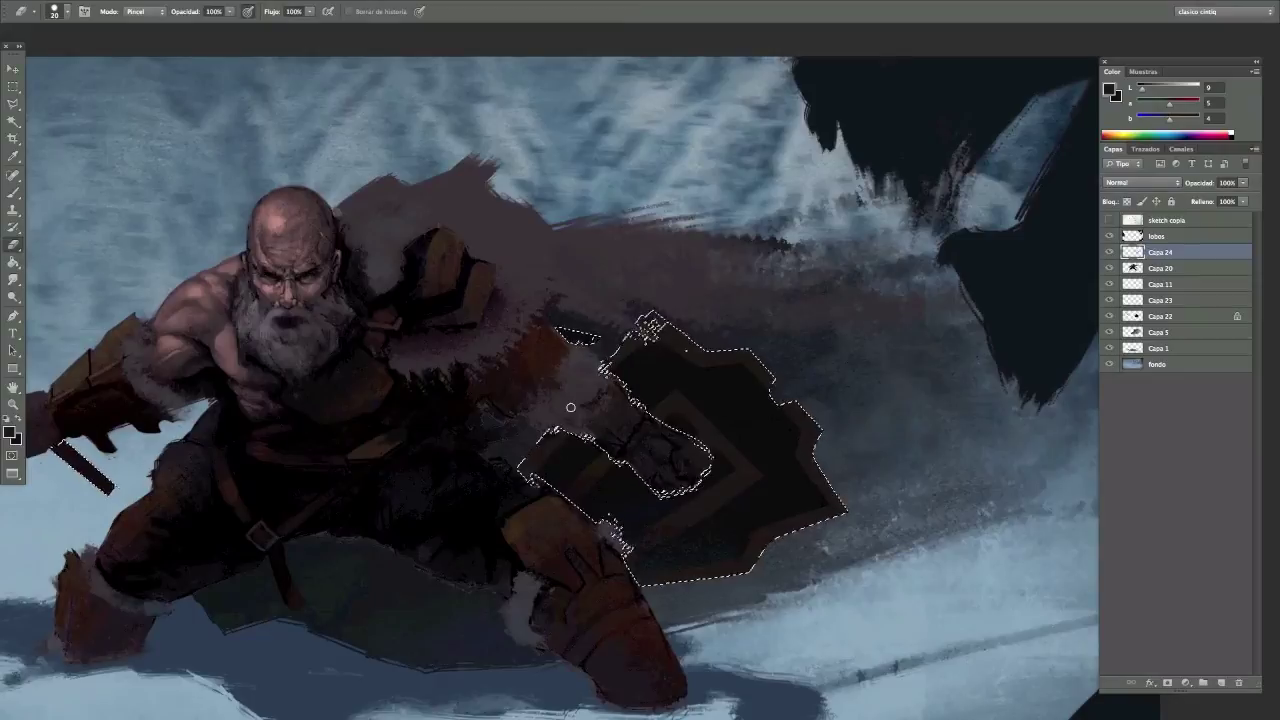
key("b")
key("ctrl+d")
Refine the shield's angular rim edges with a smaller brush and eraser.
key("bracketleft")
key("bracketleft")
key("bracketleft")
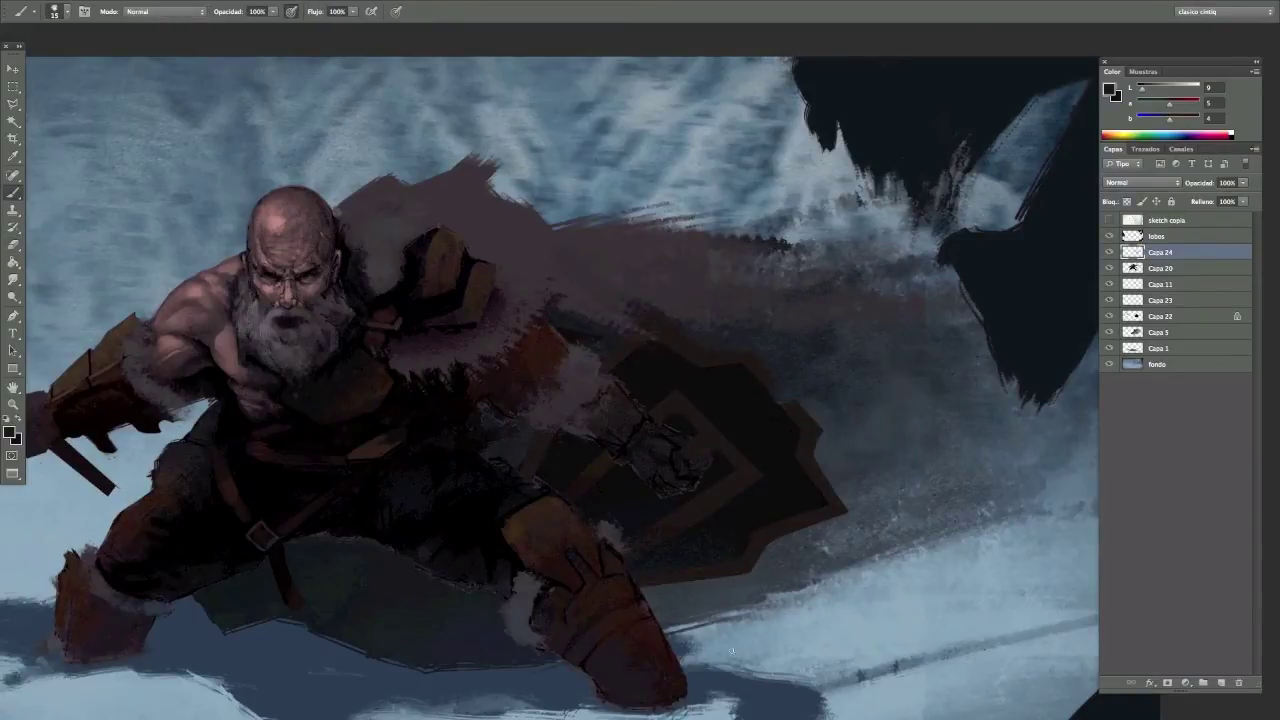
key("e")
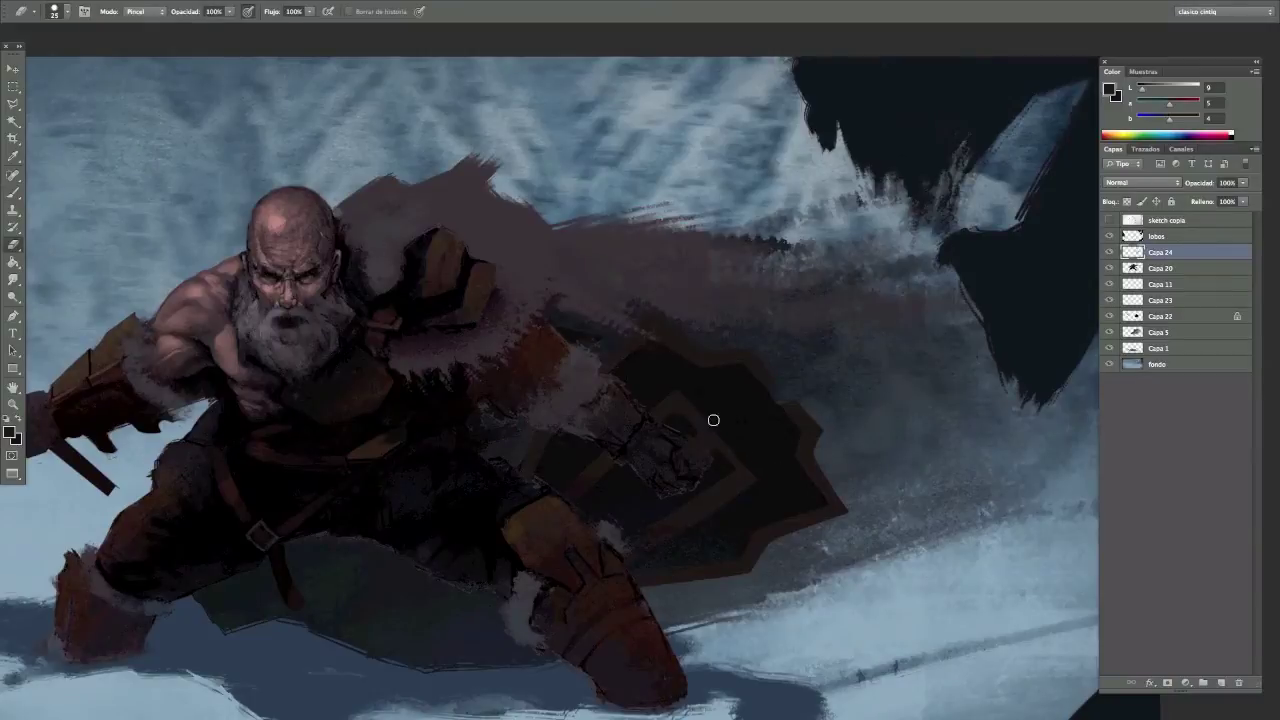
key("b")
scroll(652, 186, "down", 5)
scroll(652, 186, "up", 4)
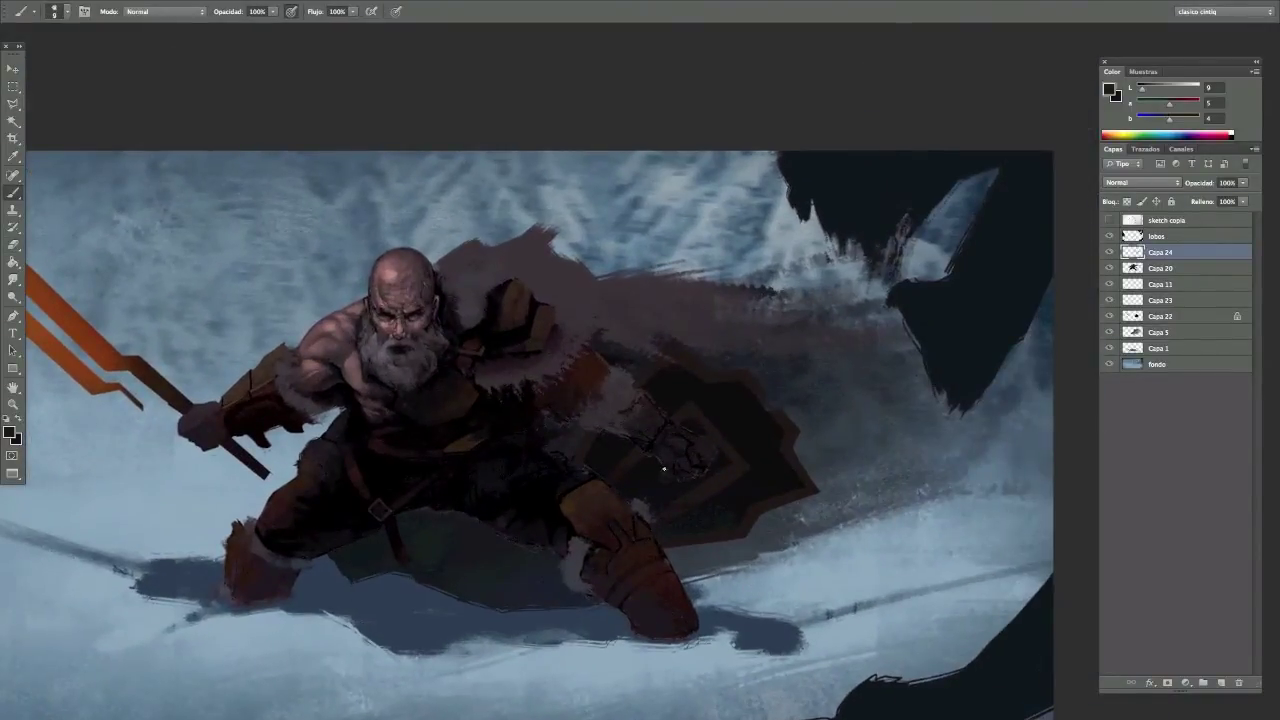
key("e")
right_click(665, 479)
key("Escape")
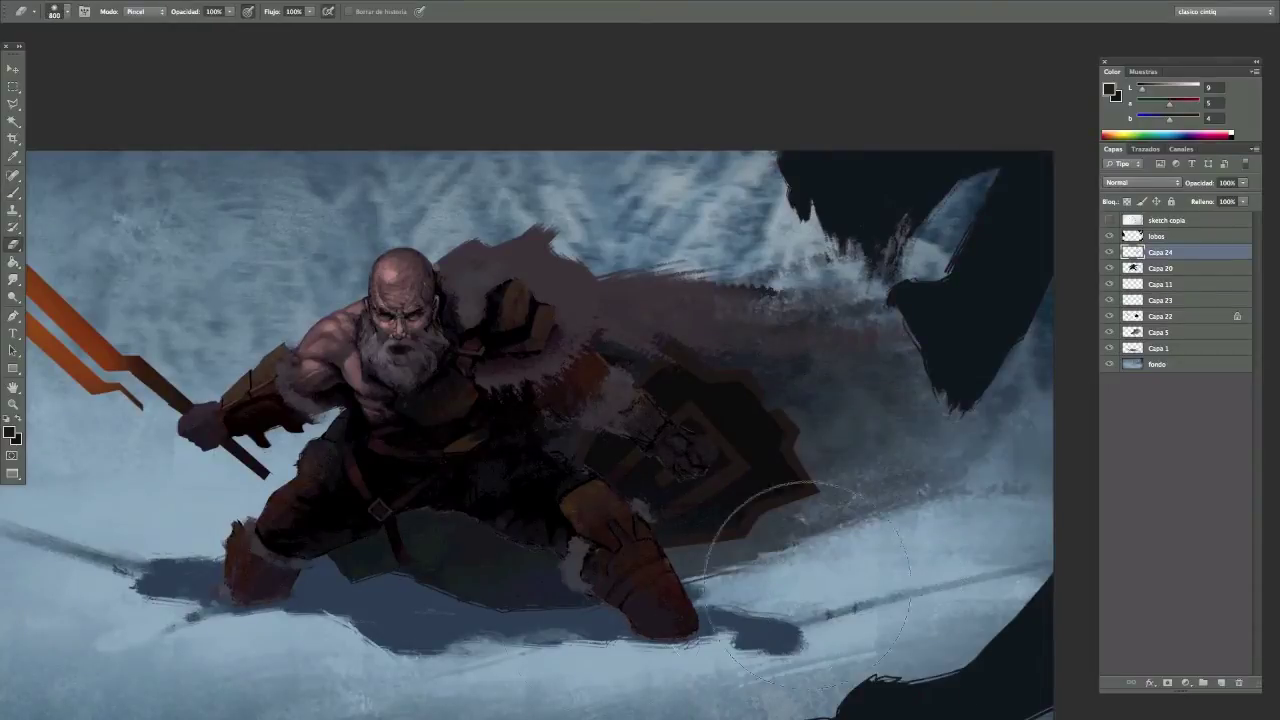
Unlock transparency on Capa 22, load the shield and spear outline, and make Capa 24 active.
left_click(1160, 316)
key("b")
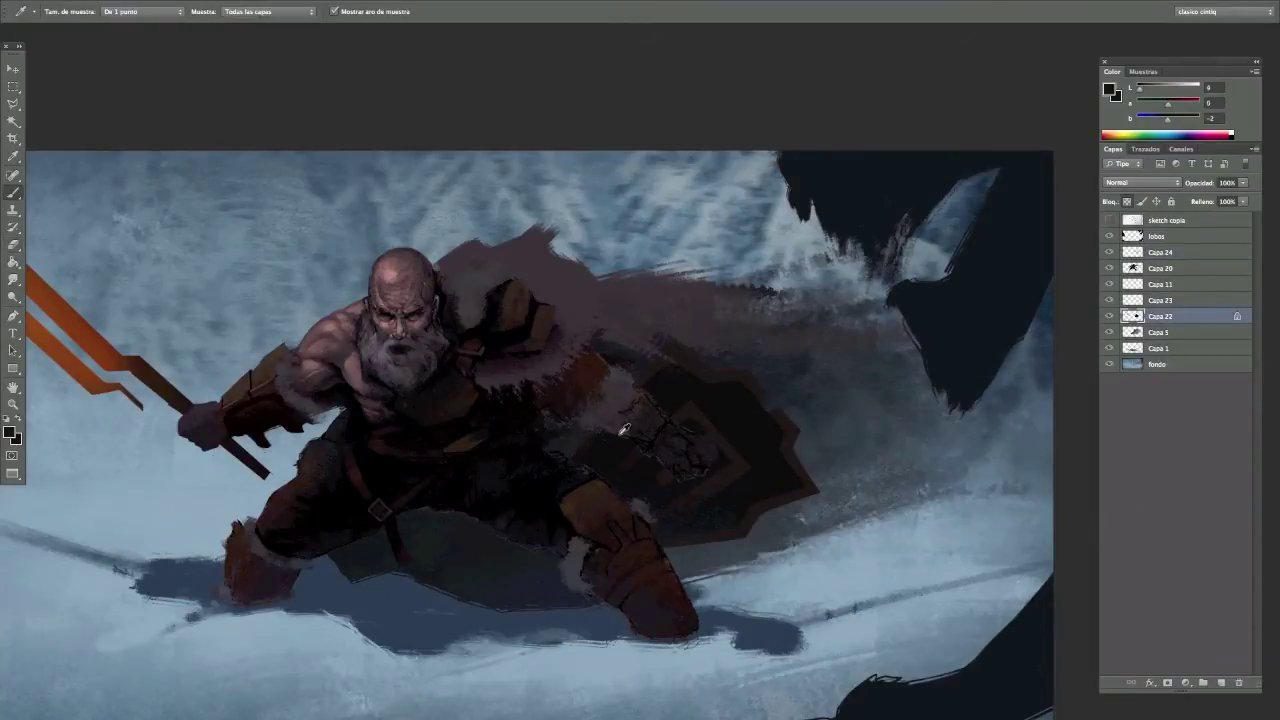
key("slash")
key("bracketright")
key("bracketright")
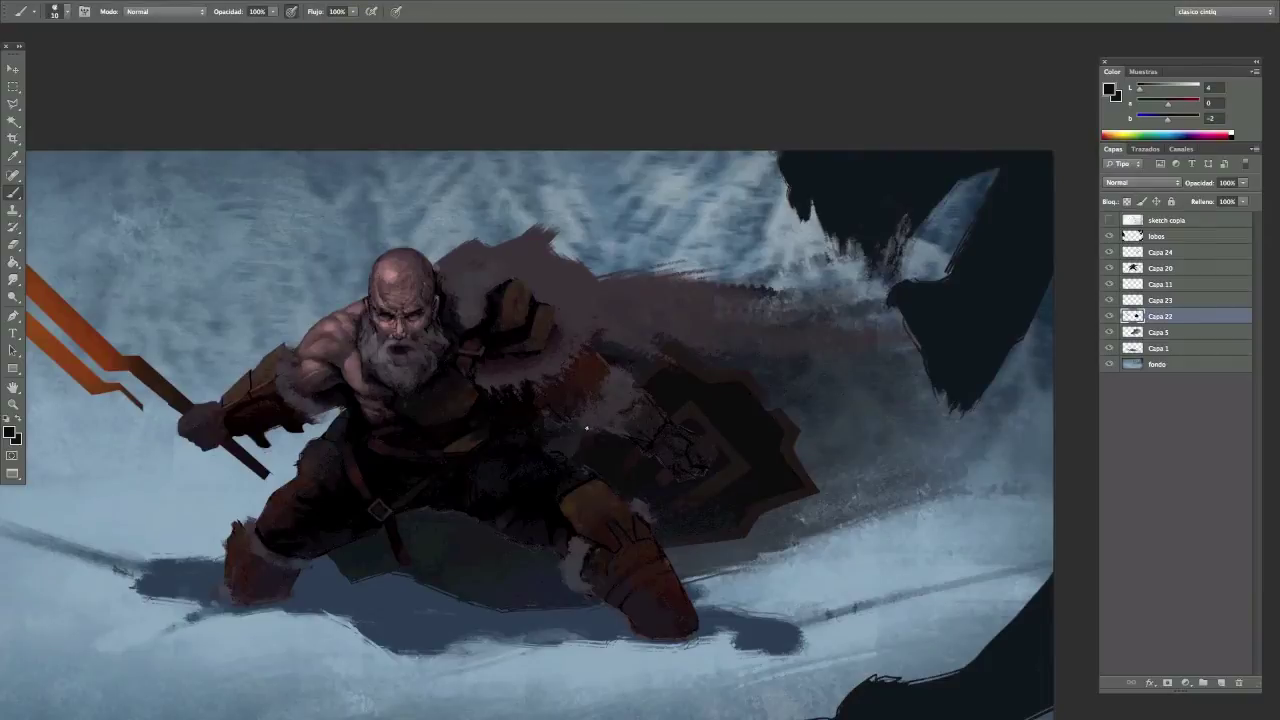
key("e")
right_click(588, 380)
key("Escape")
key("b")
left_click(1132, 316, "ctrl")
key("bracketright")
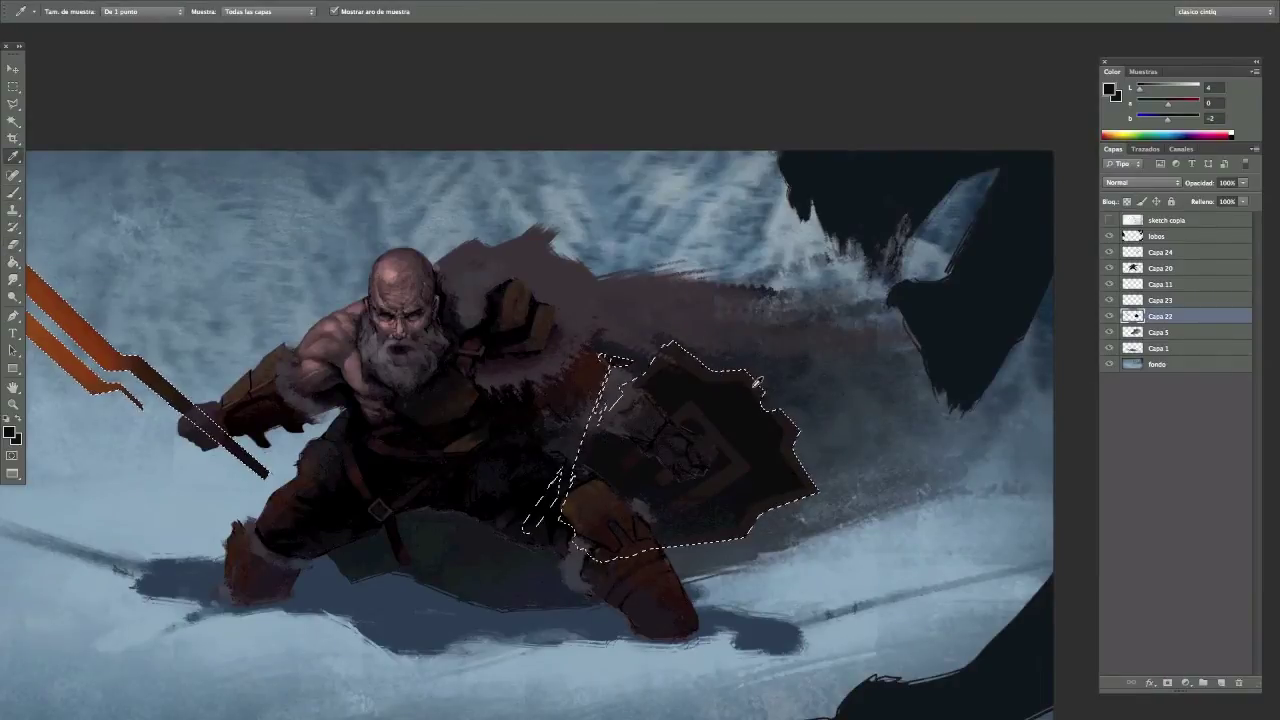
left_click(1160, 252)
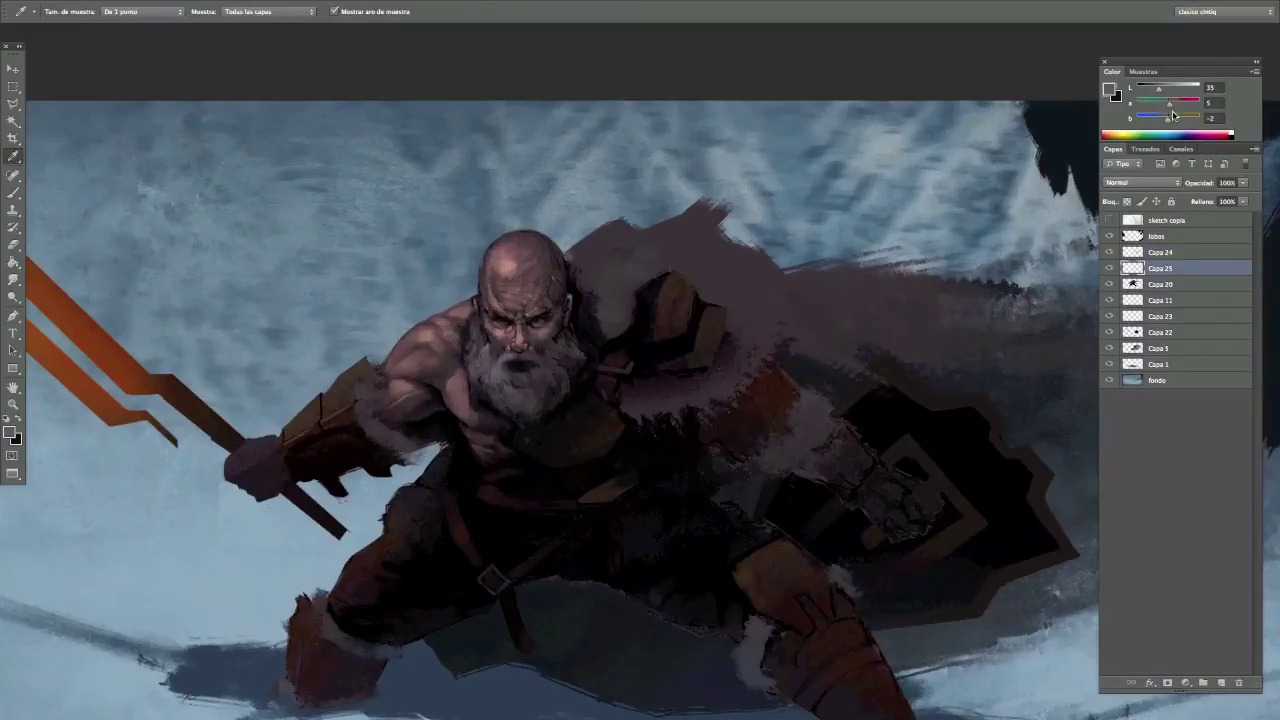
Paint small light skin-tone highlights on the top of the bald head, tidying with the eraser.
left_click_drag(1167, 104, 1167, 103)
key("b")
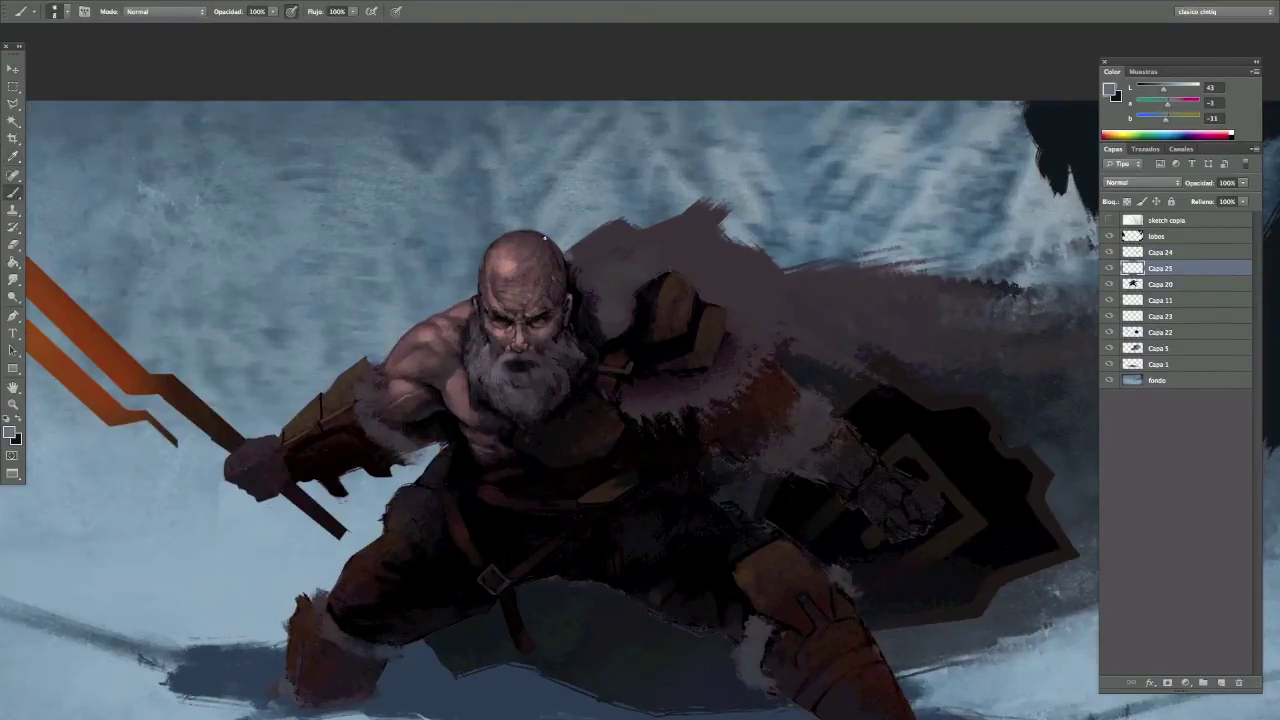
key("e")
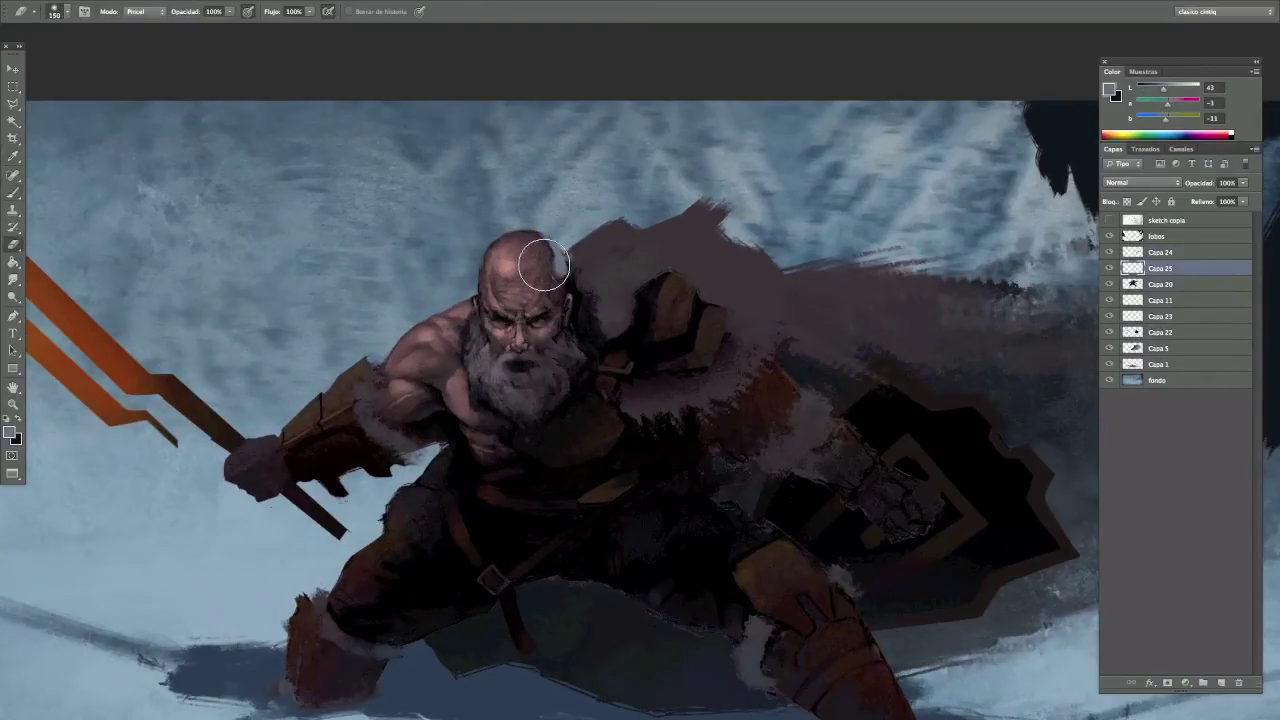
key("b")
left_click(533, 229, "alt")
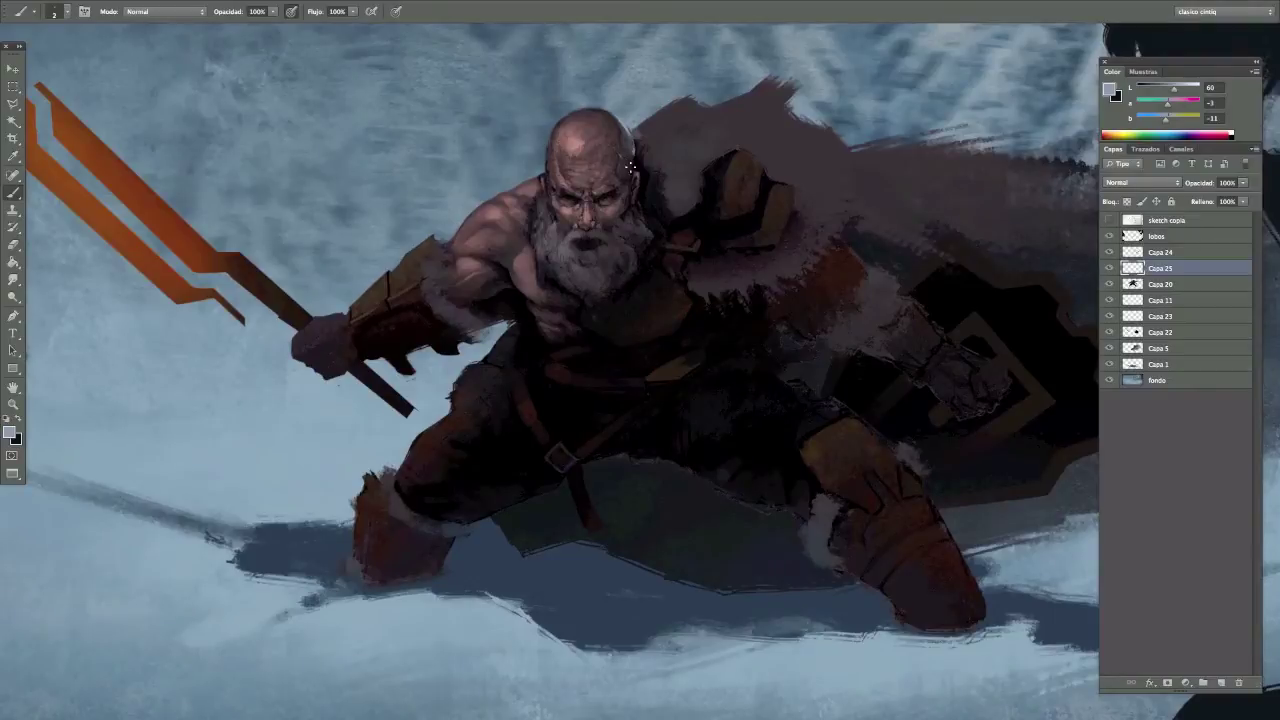
key("e")
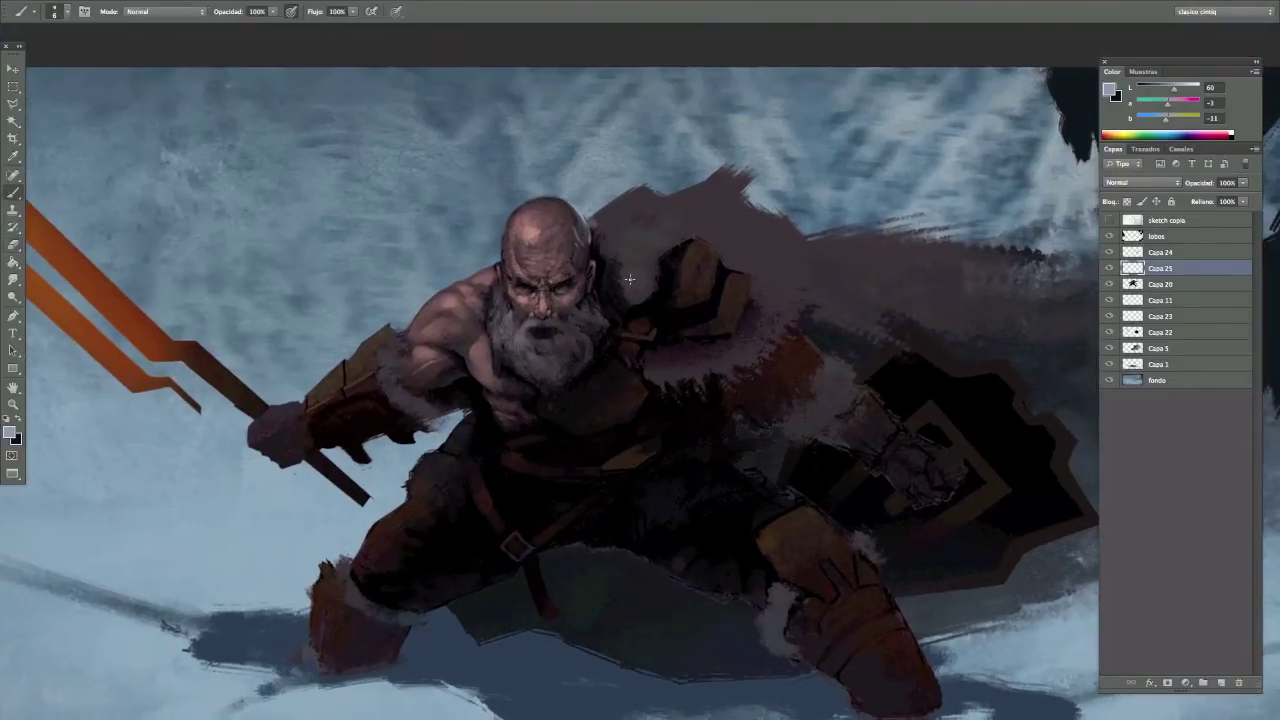
key("b")
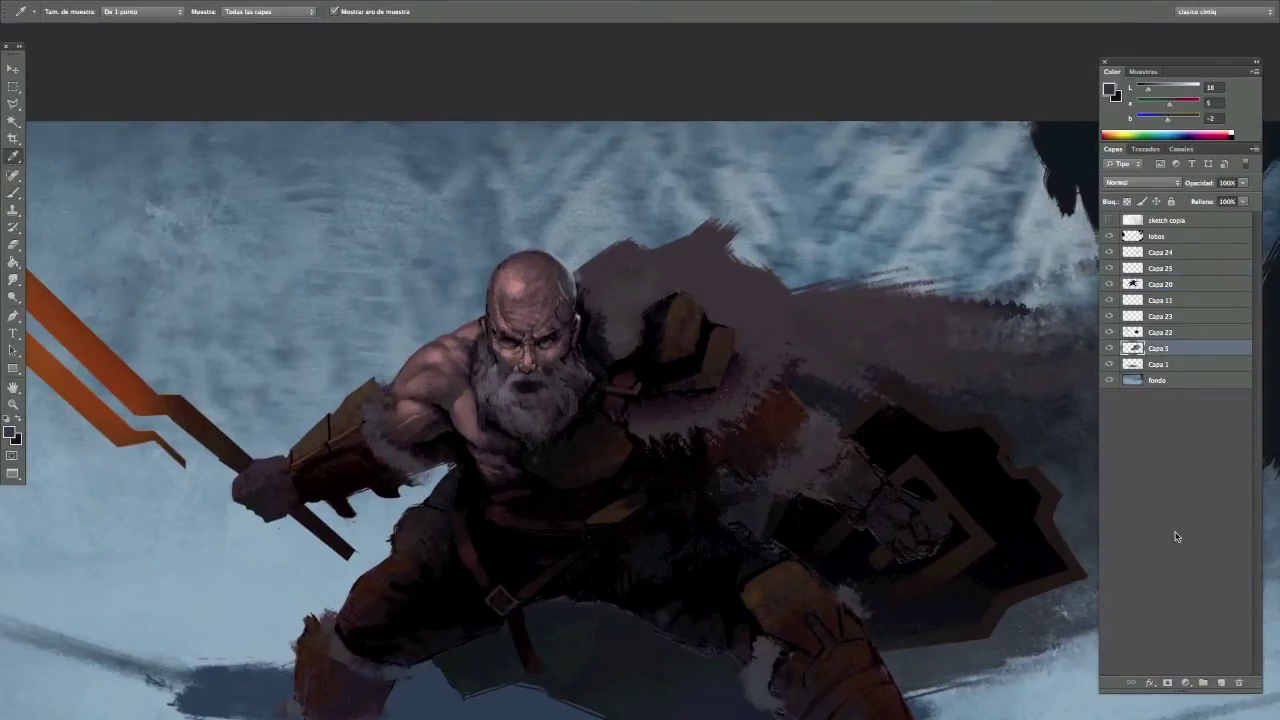
key("b")
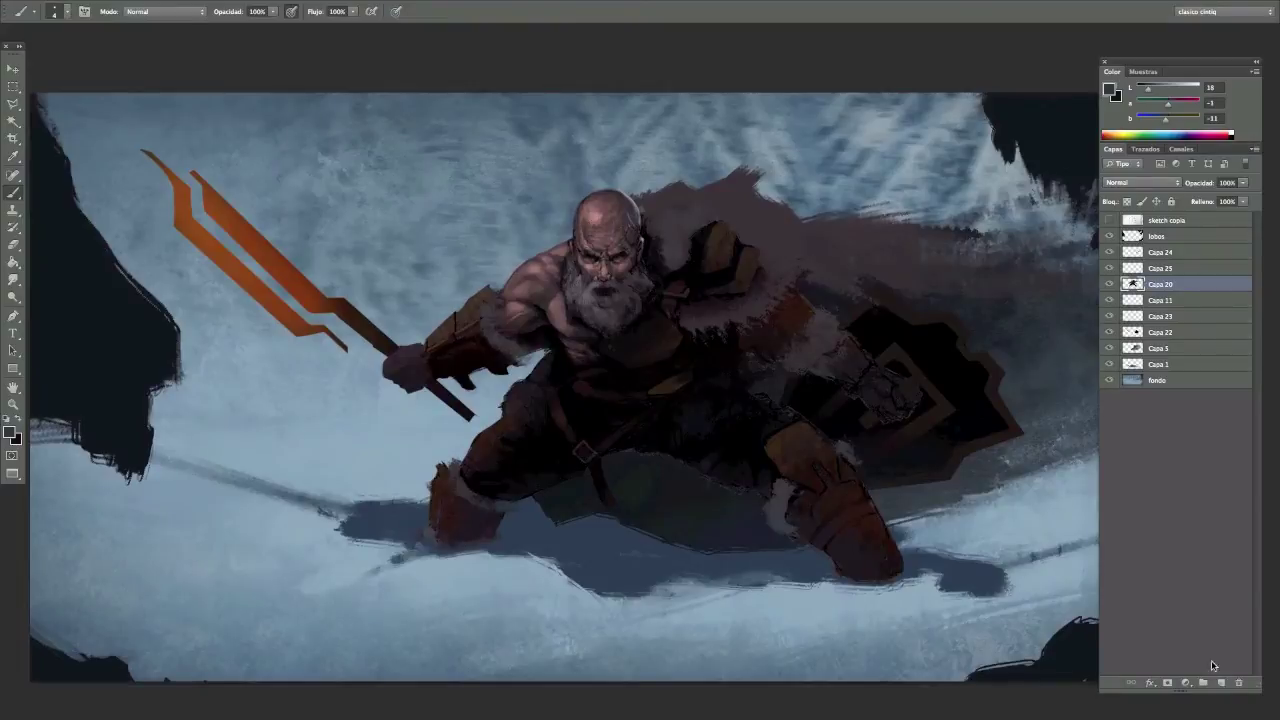
Add a new layer, Capa 26, at 76% opacity and set a fine brush size.
left_click(1221, 682)
right_click(536, 386)
key("Return")
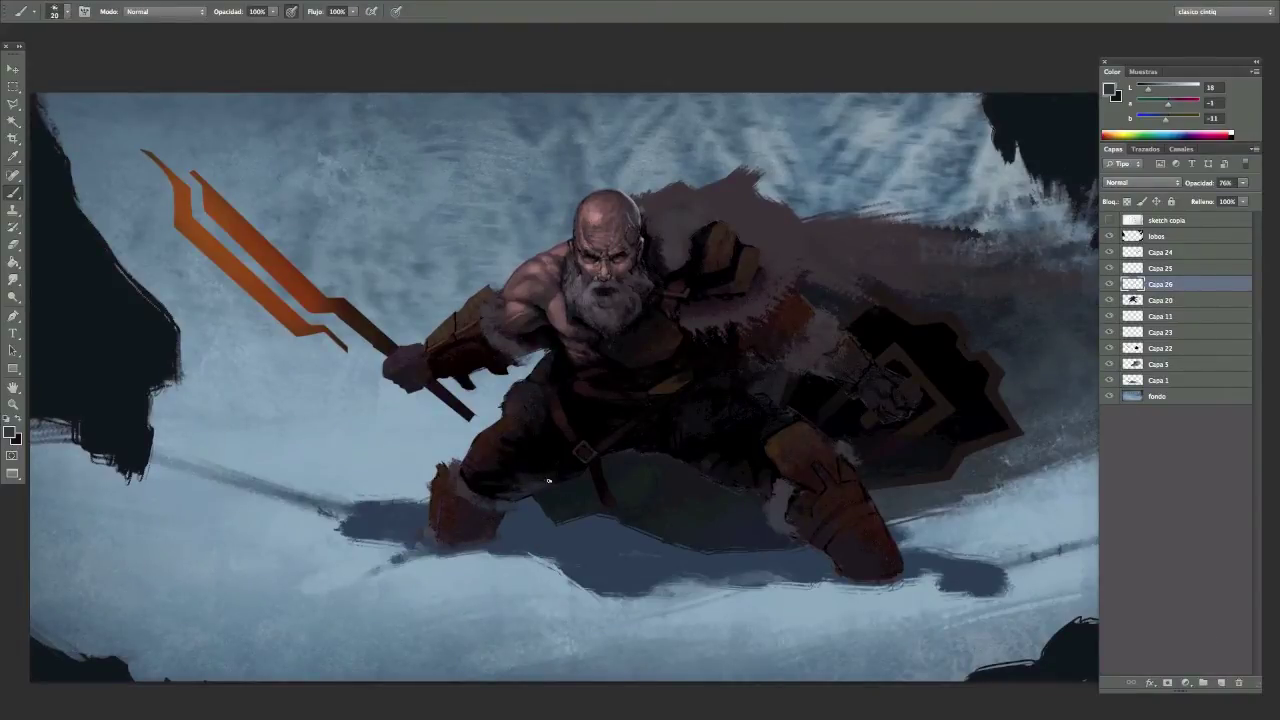
key("bracketright")
key("bracketright")
key("bracketright")
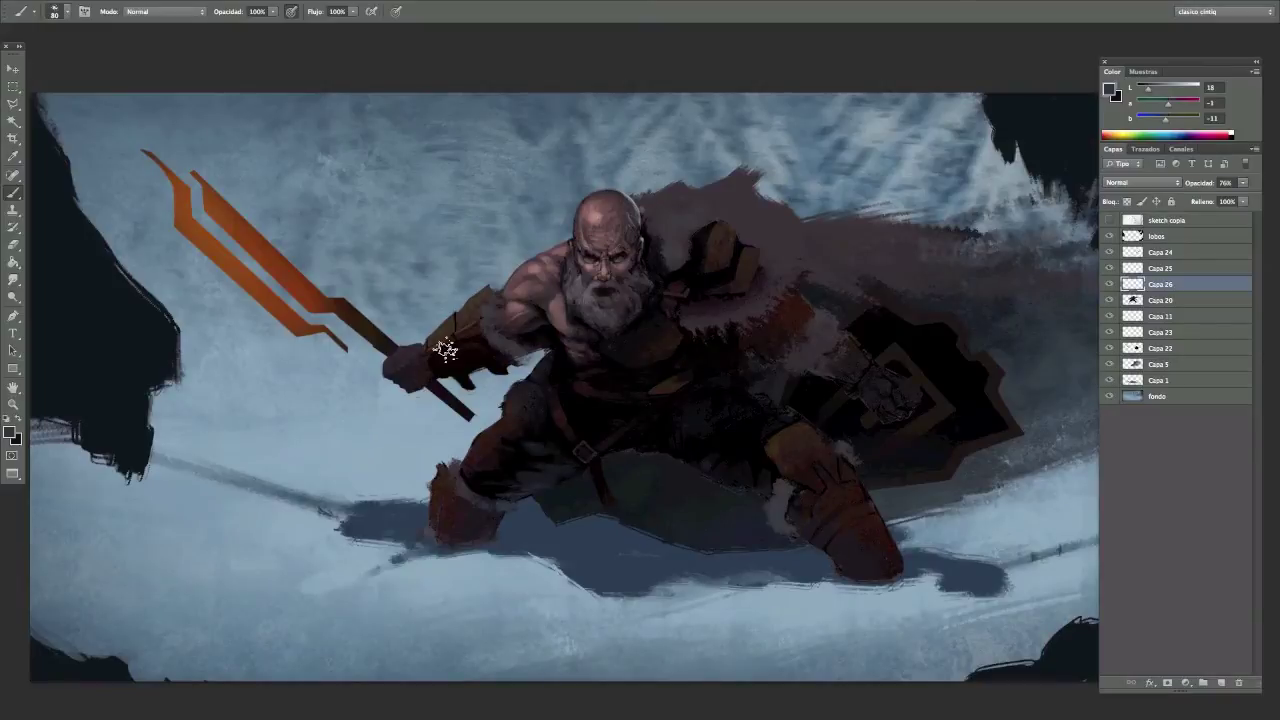
key("bracketleft")
key("bracketleft")
key("bracketleft")
key("bracketright")
key("bracketright")
key("bracketright")
key("bracketleft")
key("bracketleft")
key("bracketleft")
key("bracketleft")
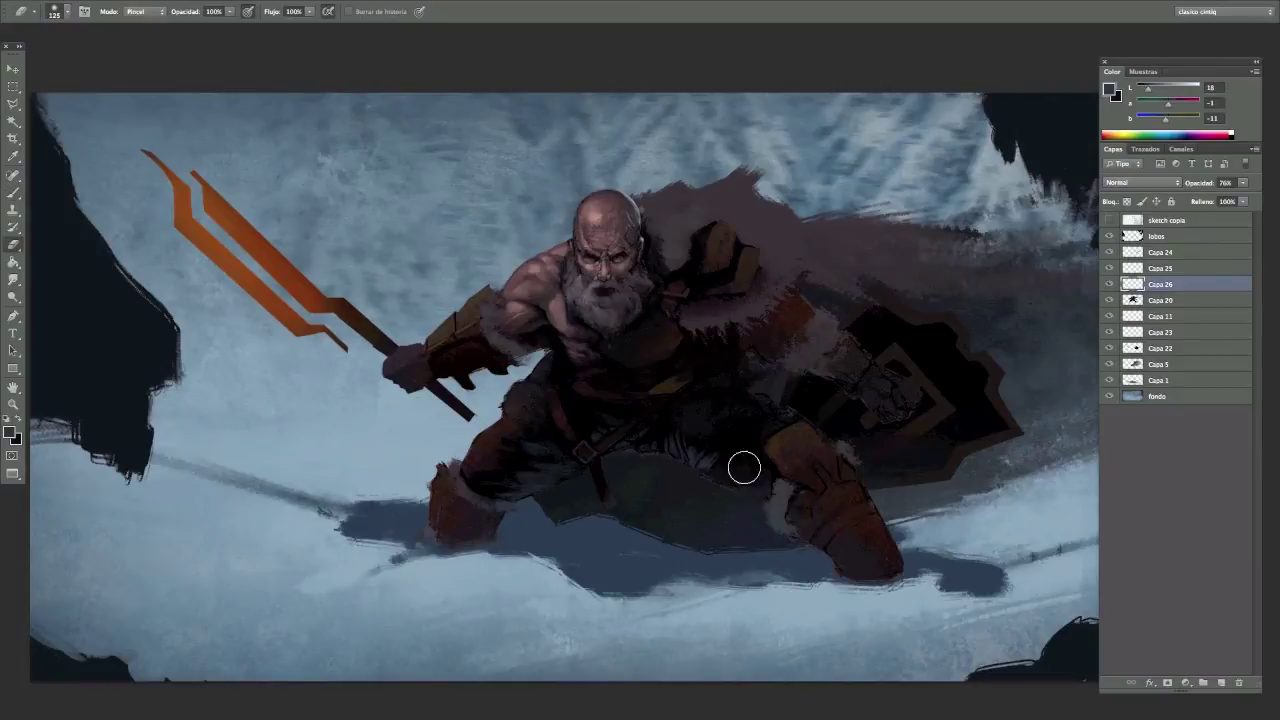
Paint light fur strokes over the dark armour and a bluish snow stroke on the right boot.
mouse_move(728, 478)
left_mouse_down()
mouse_move(752, 448)
mouse_move(768, 470)
left_mouse_up()
key("e")
key("ctrl+minus")
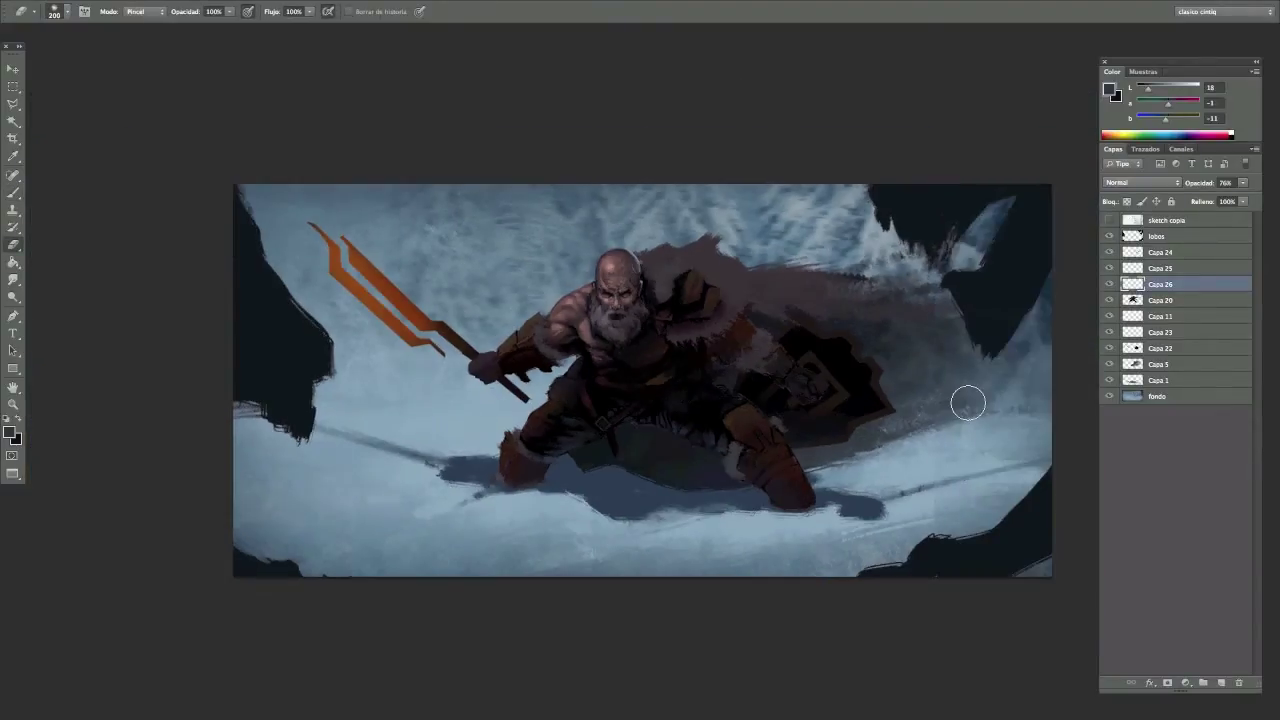
key("b")
key("ctrl+plus")
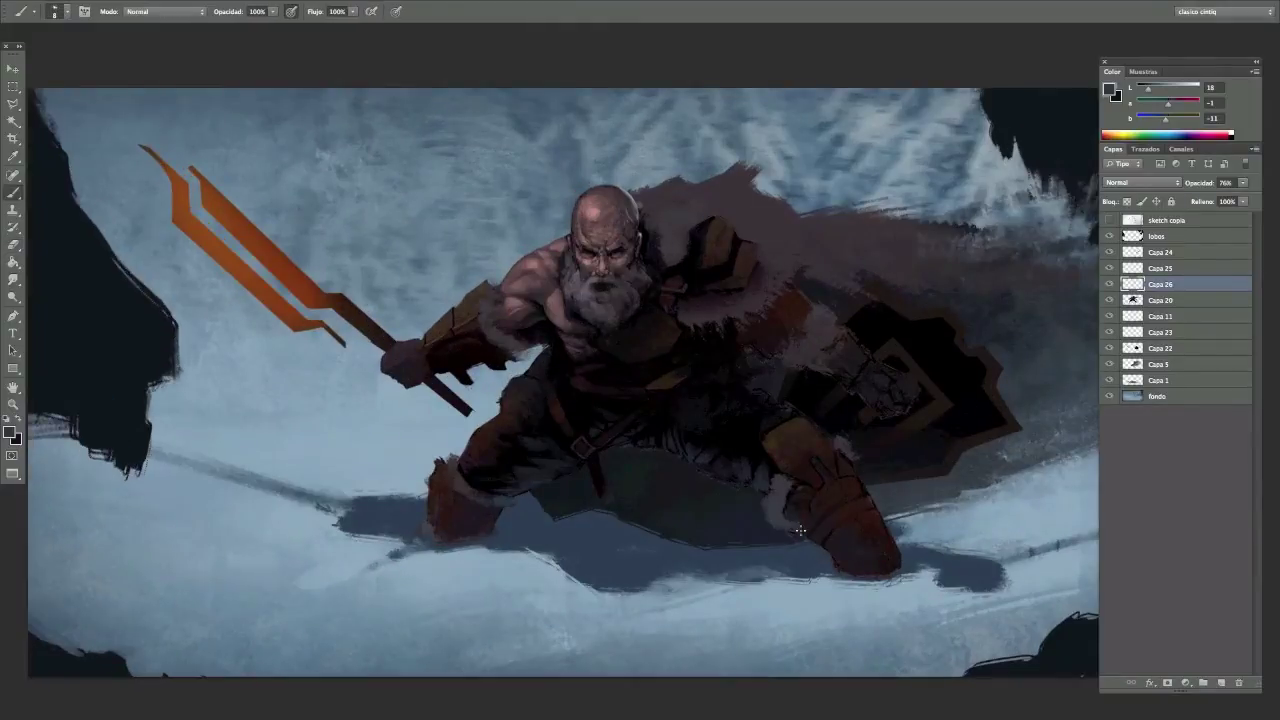
key("bracketright")
key("bracketright")
key("bracketright")
left_click_drag(851, 557, 889, 562)
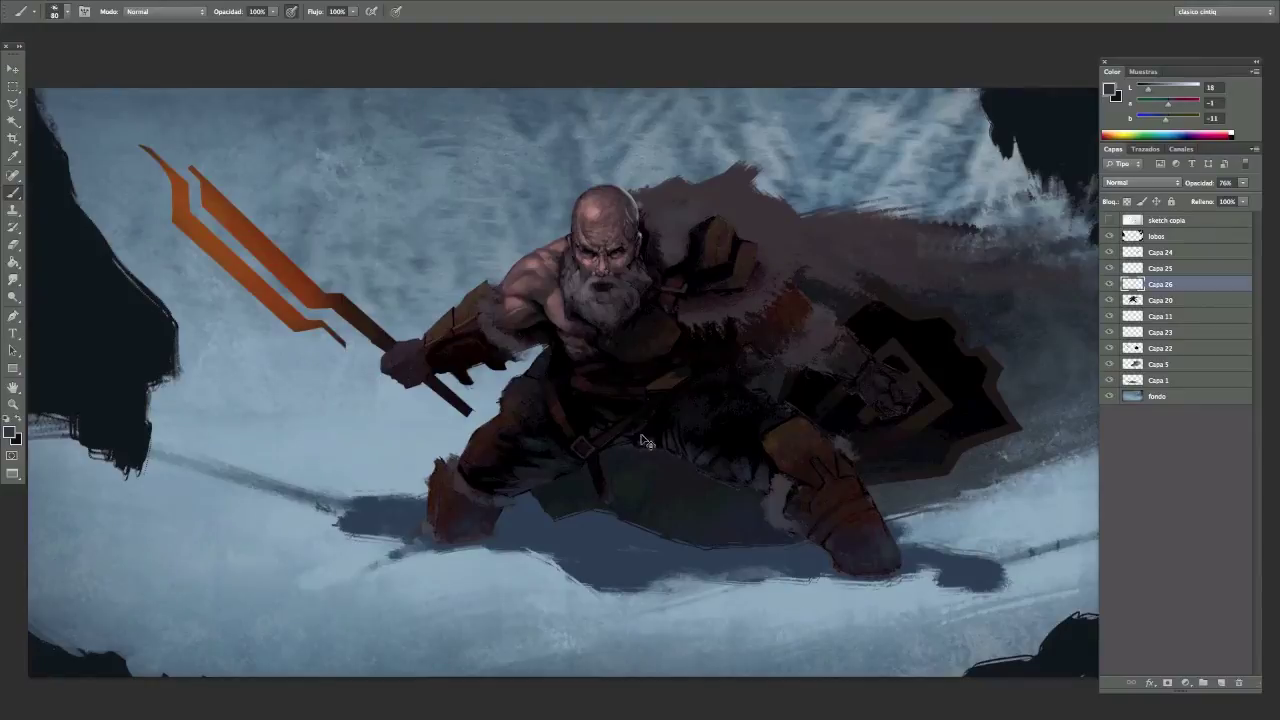
Sample darker tones from the figure and paint fine dark detail on the spear blade.
key("e")
right_click(684, 384)
key("Escape")
key("b")
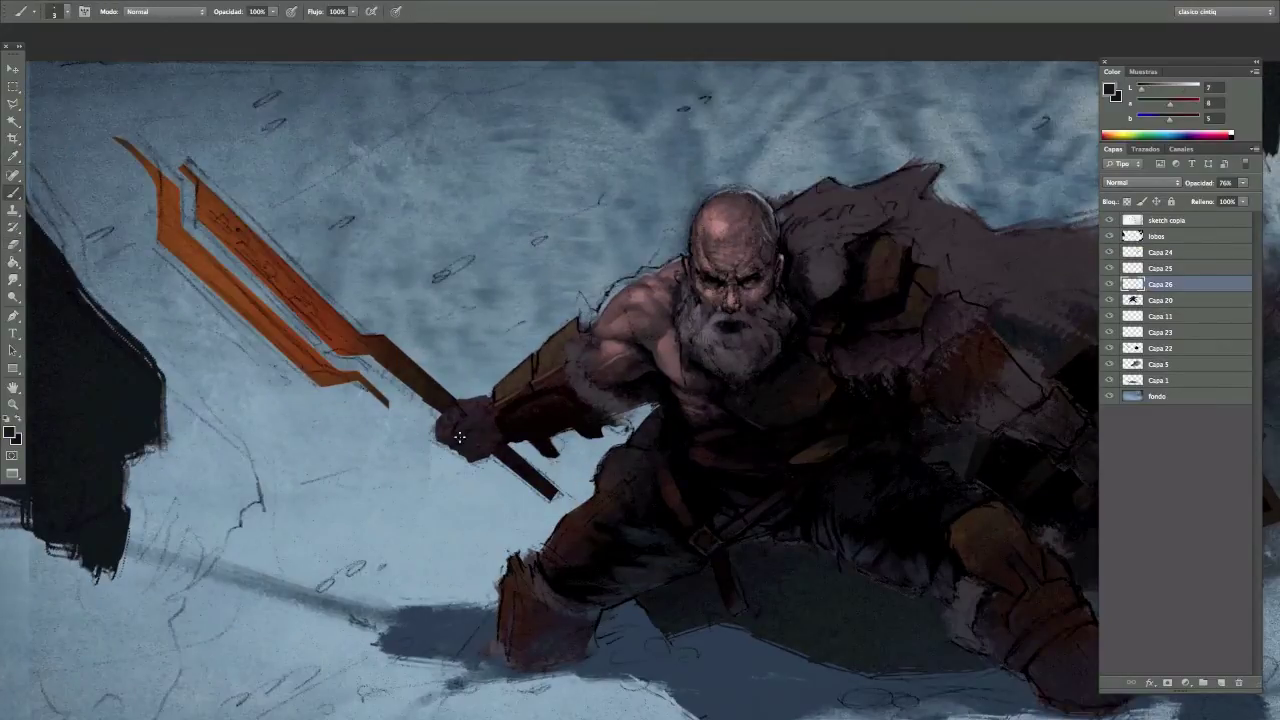
right_click(460, 438)
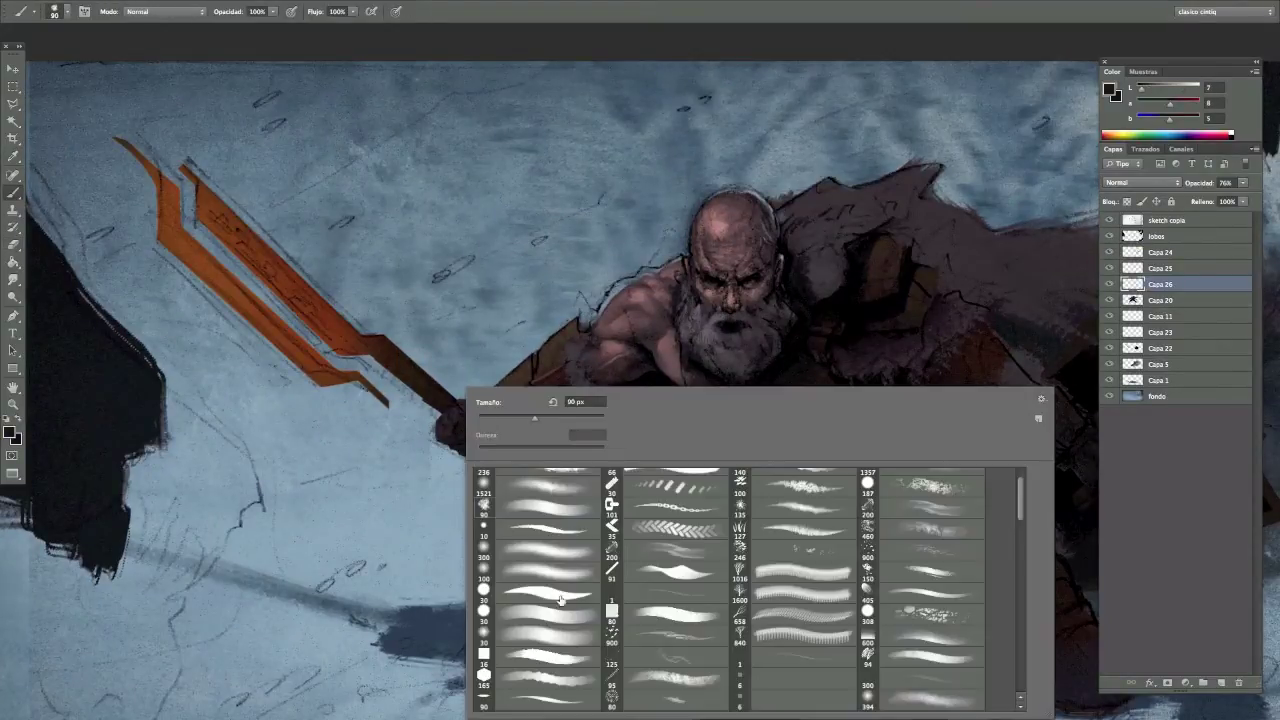
key("Return")
left_click(670, 496, "alt")
key("bracketleft")
key("bracketleft")
key("bracketleft")
left_click(640, 505, "alt")
key("bracketleft")
key("bracketleft")
key("bracketleft")
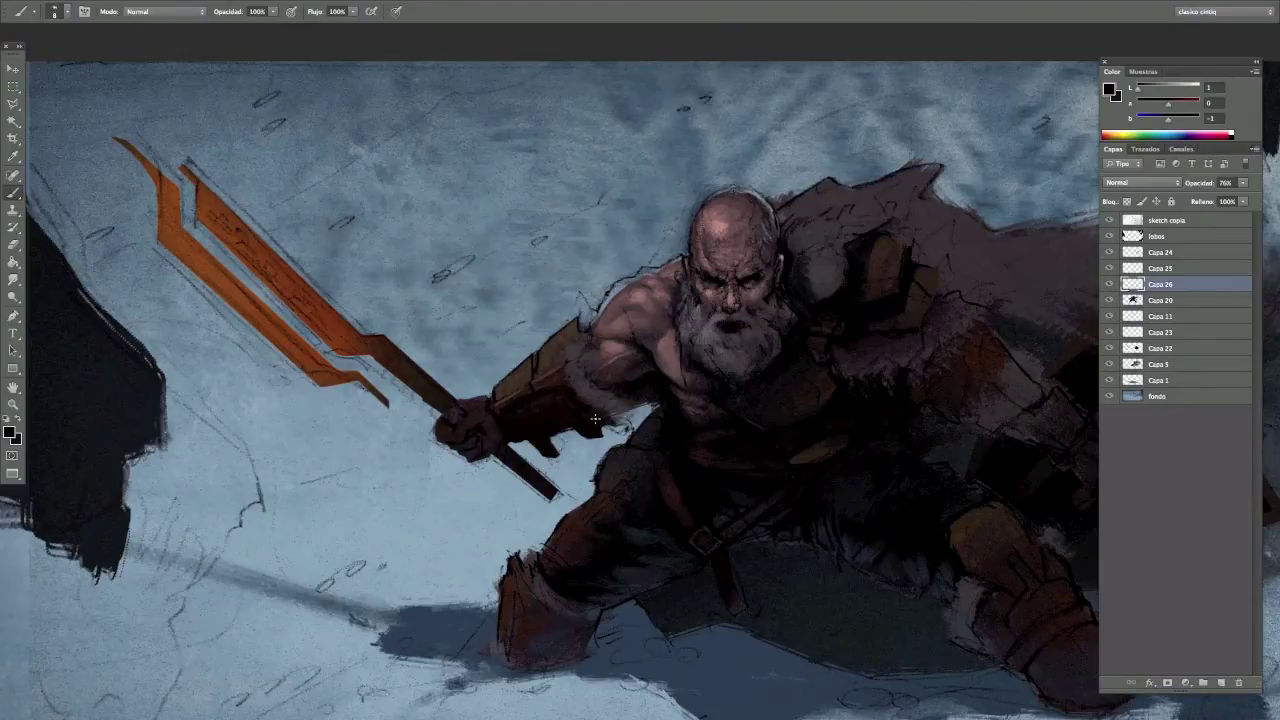
Add dark detail around the gripping hand and select the recent paint layers to combine.
key("bracketright")
key("bracketright")
key("bracketright")
left_click(484, 455, "alt")
left_click(436, 428, "alt")
left_click(1150, 300, "ctrl")
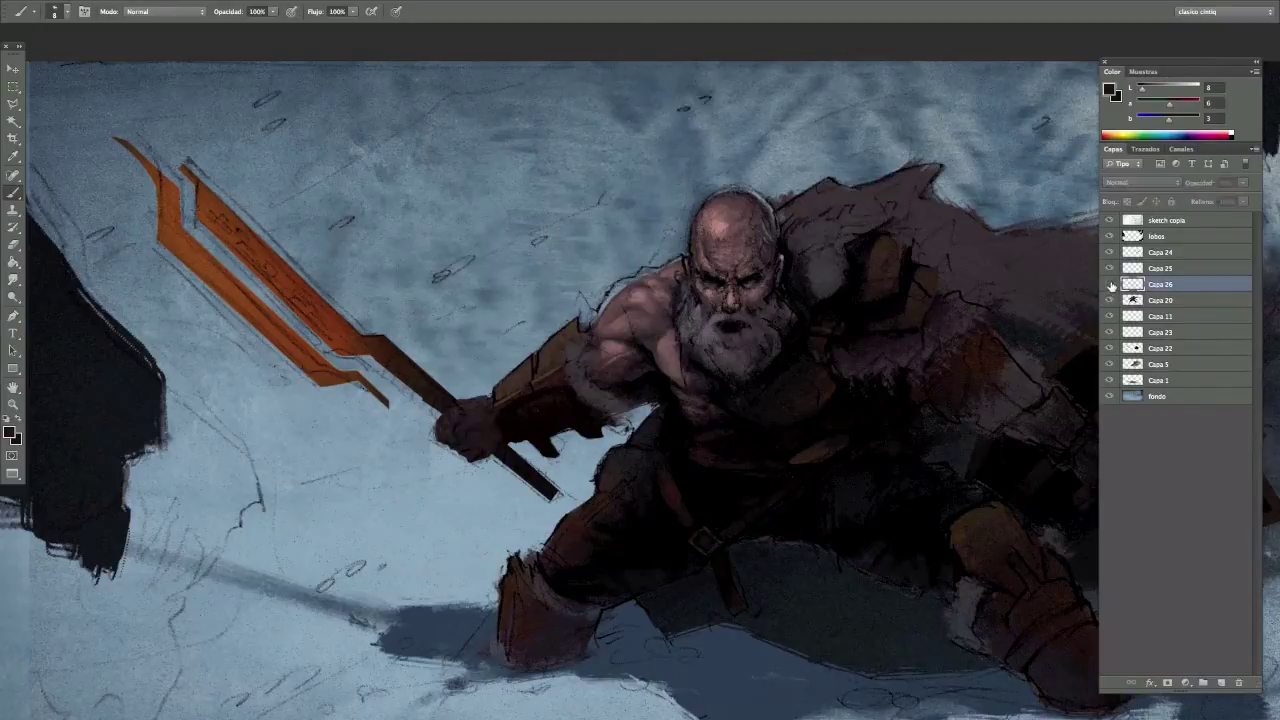
Merge Capa 25, 26 and 20 into one layer and sample dark colours from the figure.
left_click(1136, 268, "ctrl")
key("ctrl+e")
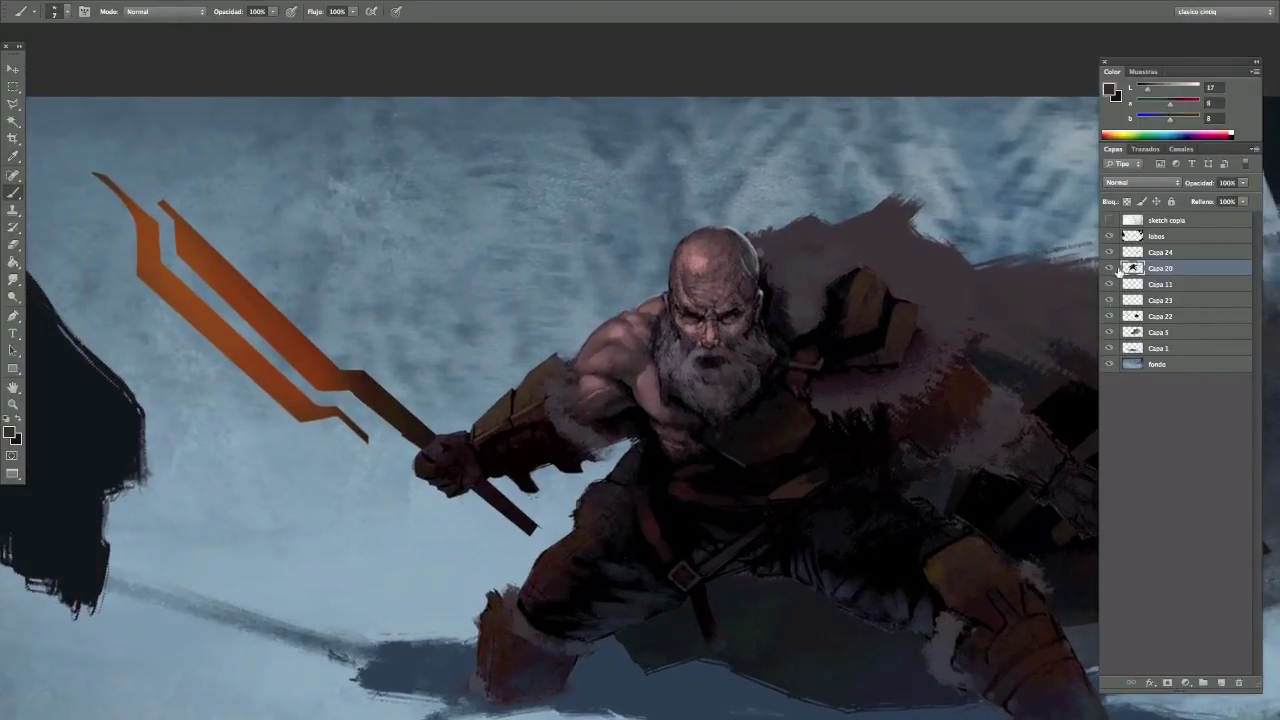
key("b")
left_click(519, 396, "alt")
left_click(513, 408, "alt")
scroll(432, 648, "down", 5)
Sample near-black, dark brown and black tones from the warrior for detailing.
left_click(460, 470, "alt")
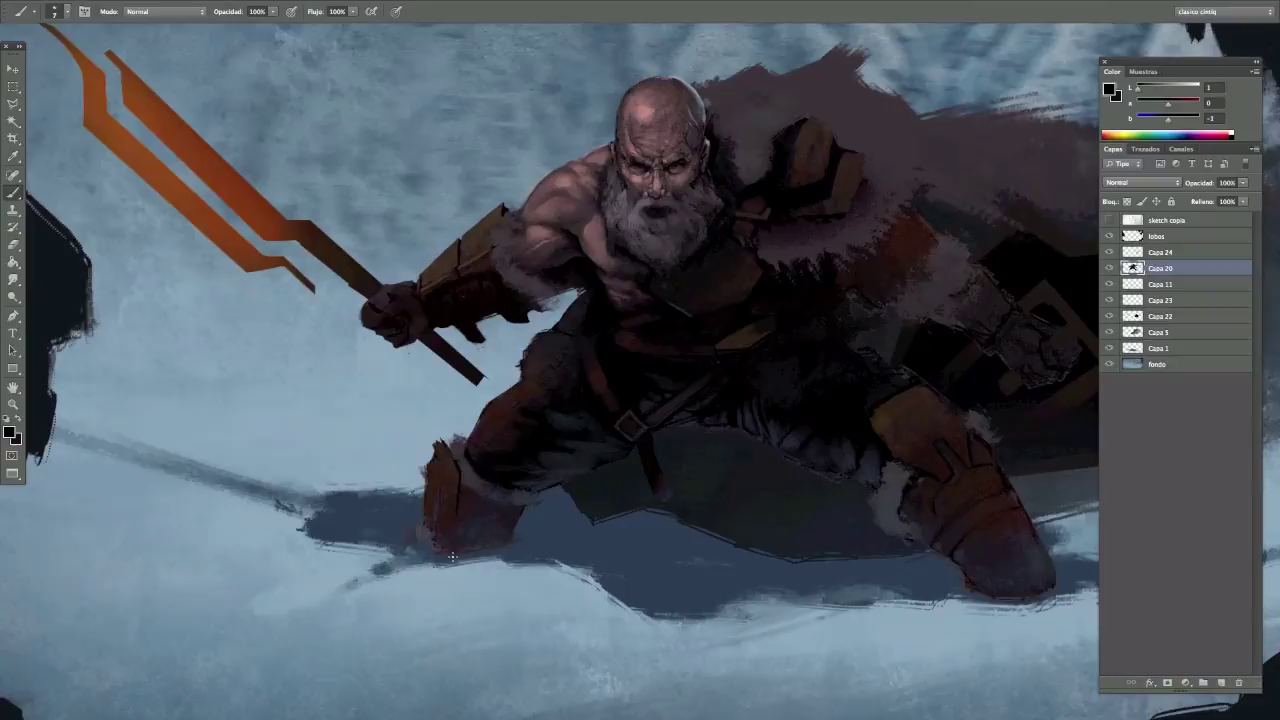
left_click(450, 461, "alt")
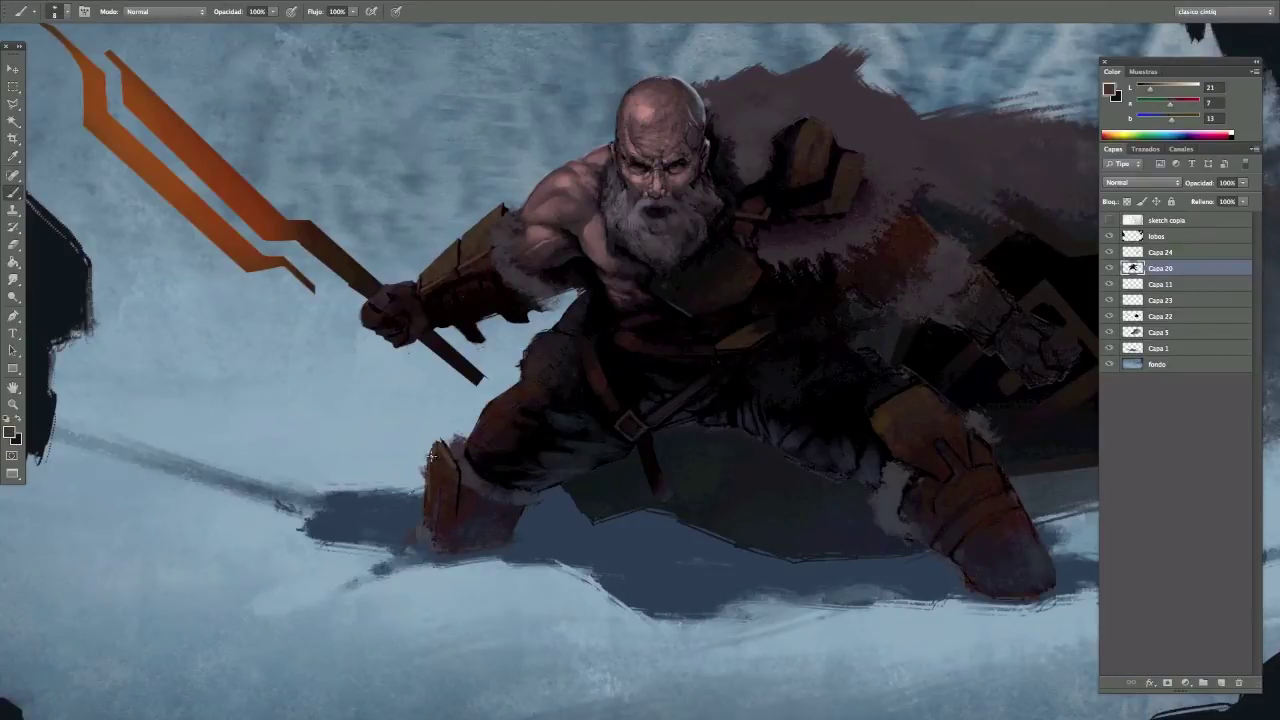
left_click(448, 450, "alt")
left_click(458, 505, "alt")
scroll(458, 505, "up", 2)
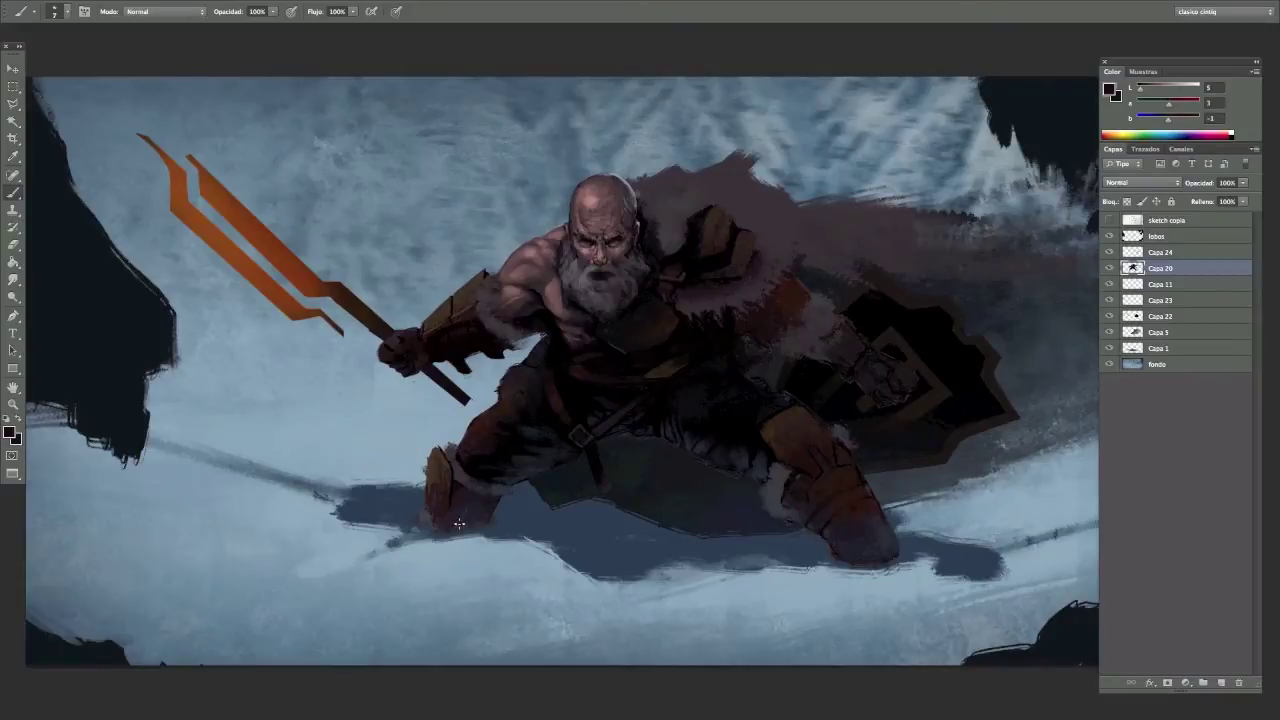
left_click(761, 420, "alt")
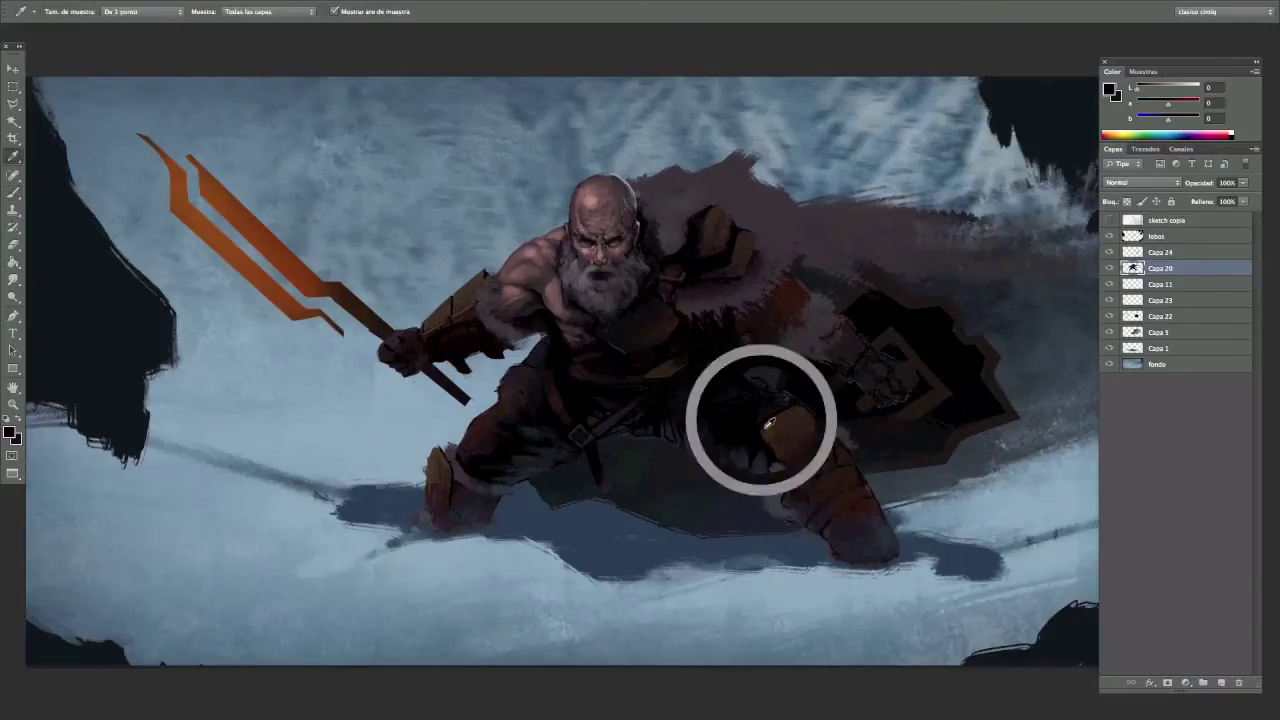
key("i")
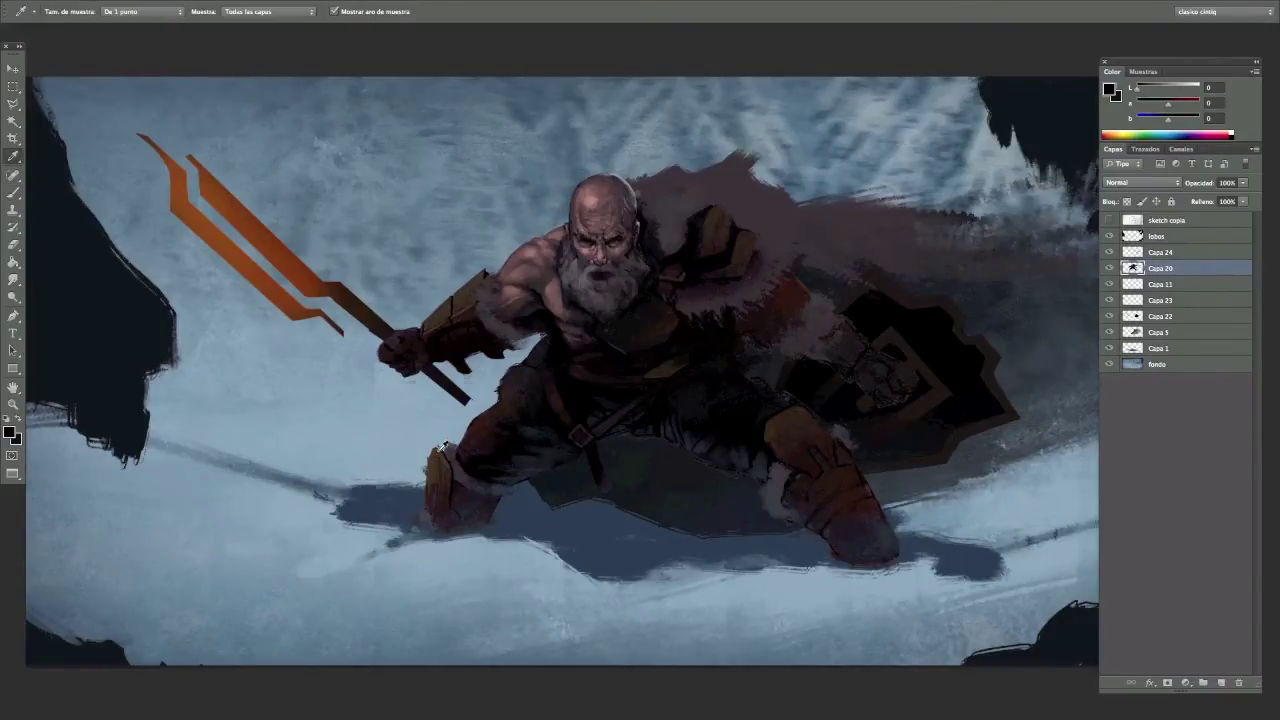
left_click(445, 458)
key("b")
Paint brown detailing with lighter, darker and deeper browns, adjusting brush size.
left_click(428, 488, "alt")
key("bracketleft")
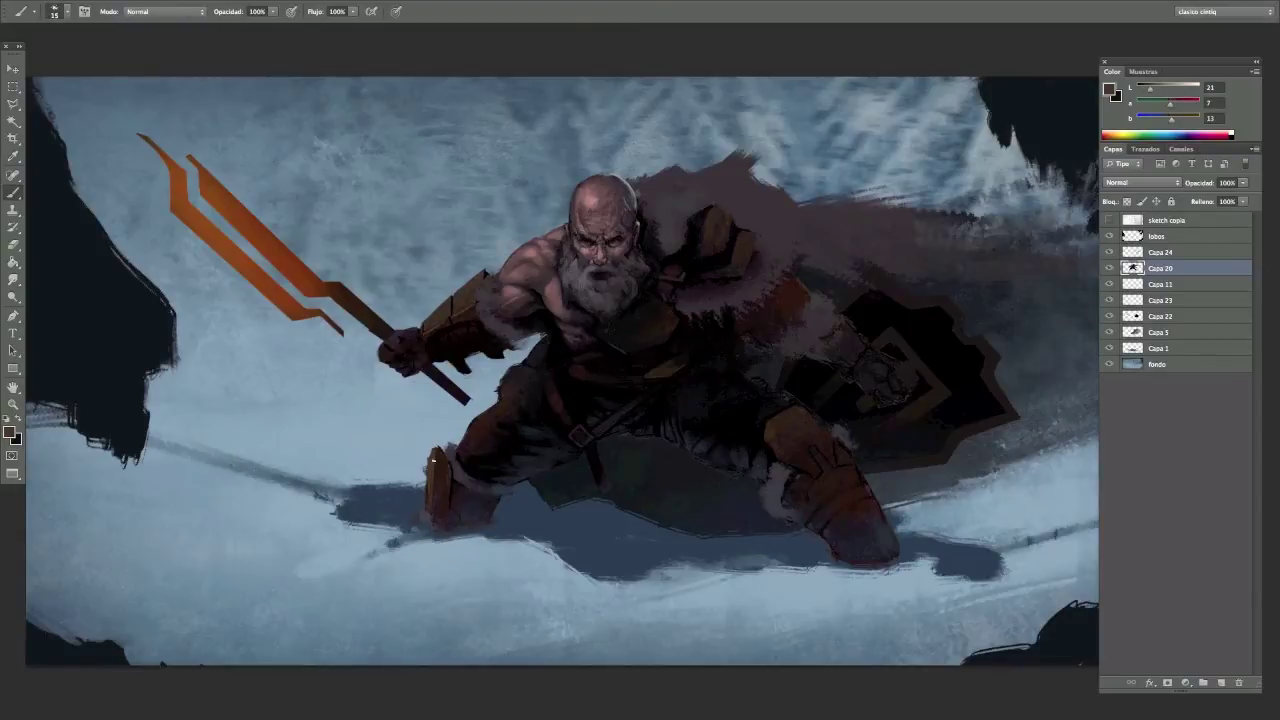
left_click(446, 513, "alt")
key("bracketright")
left_click(663, 327, "alt")
key("bracketright")
key("bracketright")
key("i")
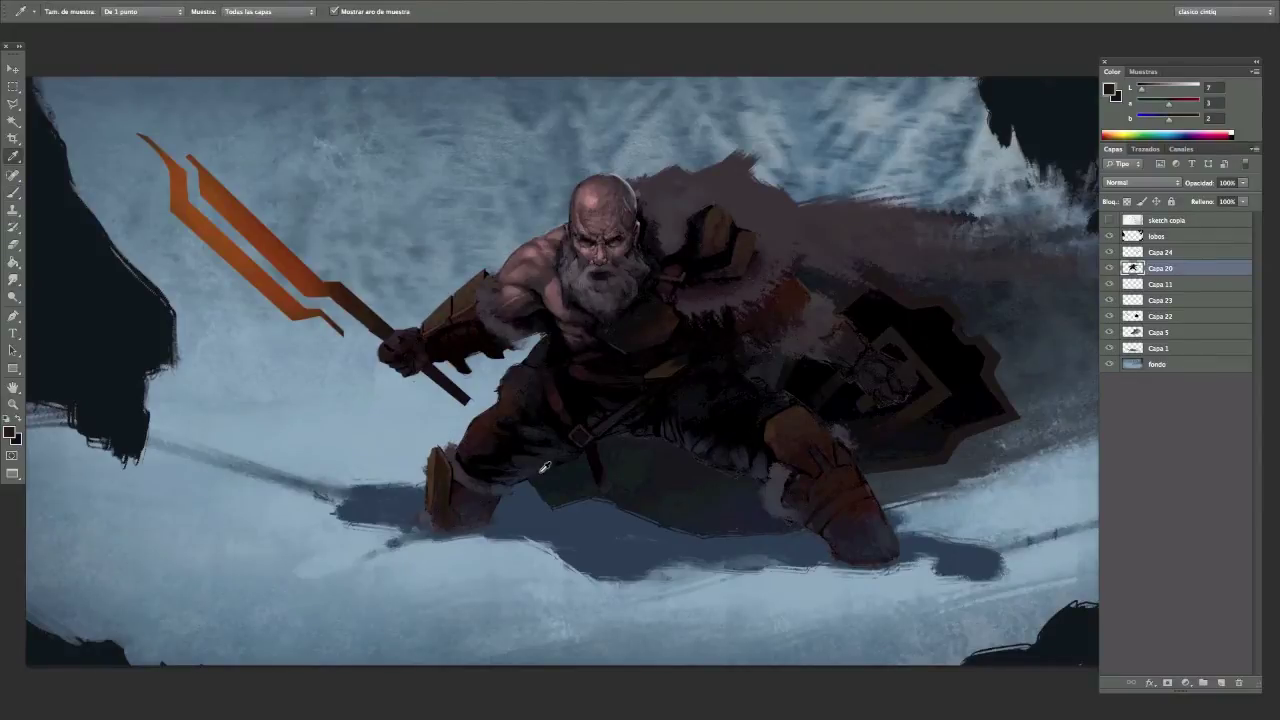
key("d")
Zoom into the warrior's upper body and paint fine dark brown strokes on the cloak.
key("b")
scroll(620, 557, "up", 3)
key("bracketleft")
key("bracketleft")
key("bracketleft")
left_click(569, 332, "alt")
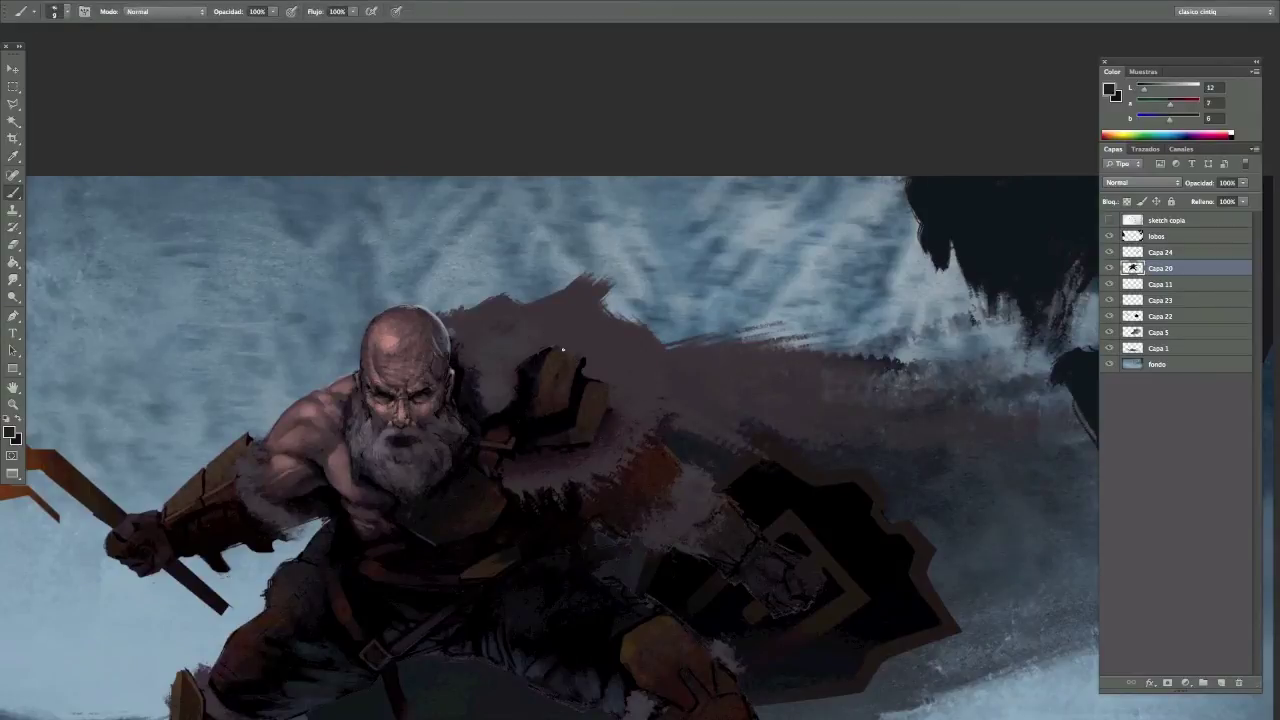
left_click(605, 405, "alt")
scroll(739, 262, "left", 3)
left_click(627, 347, "alt")
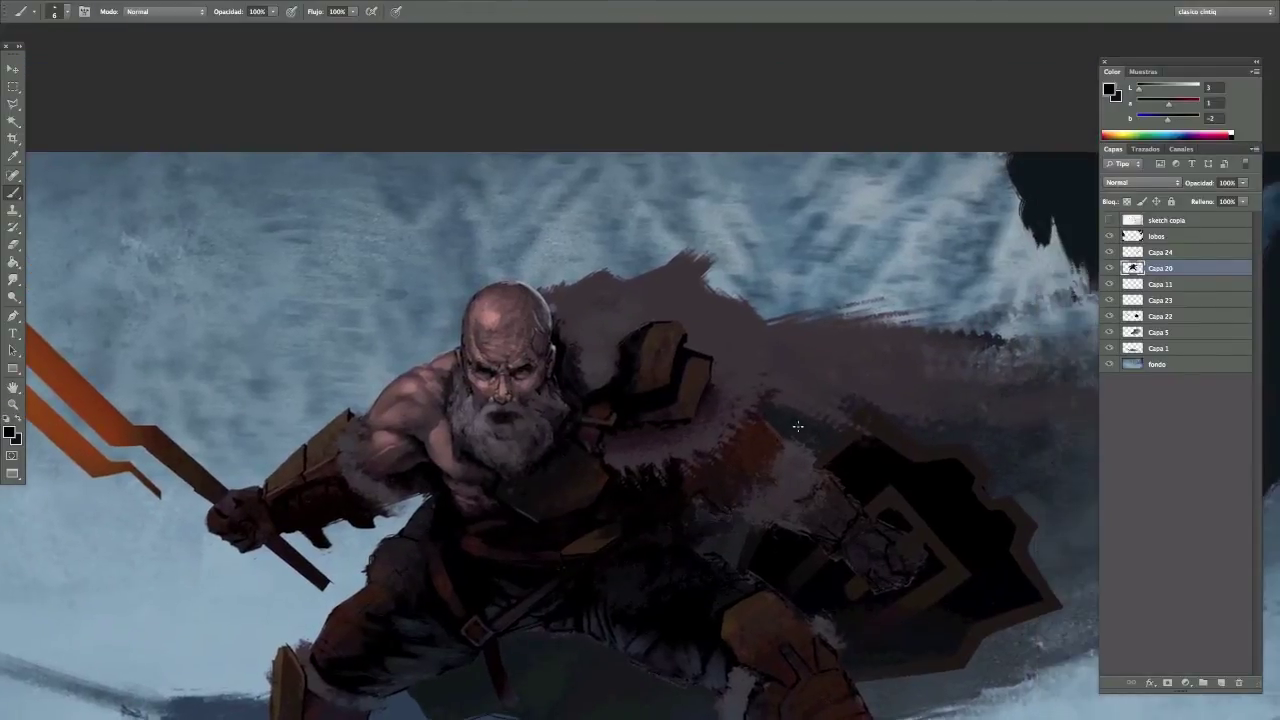
left_click_drag(1147, 384, 859, 483)
Add black, dark bluish and warm brown detailing to the chest and cloak with a finer brush.
left_click(625, 405, "alt")
left_click(677, 591, "alt")
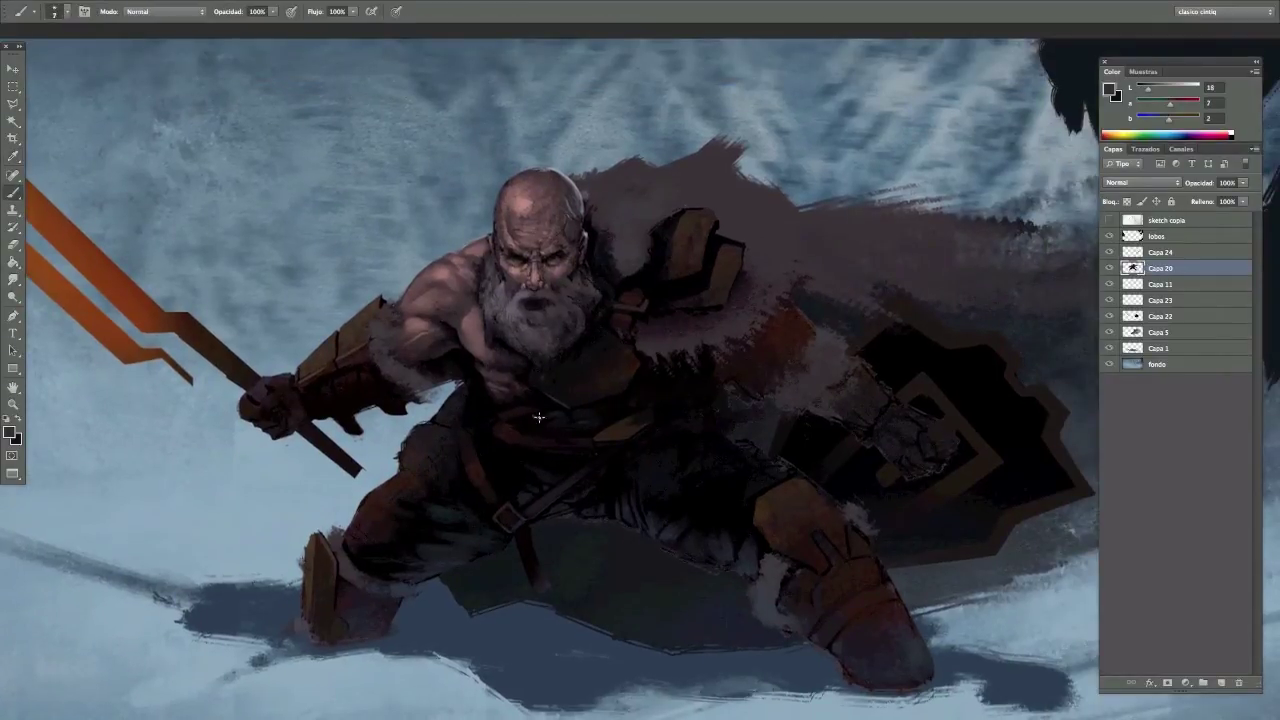
left_click(520, 395, "alt")
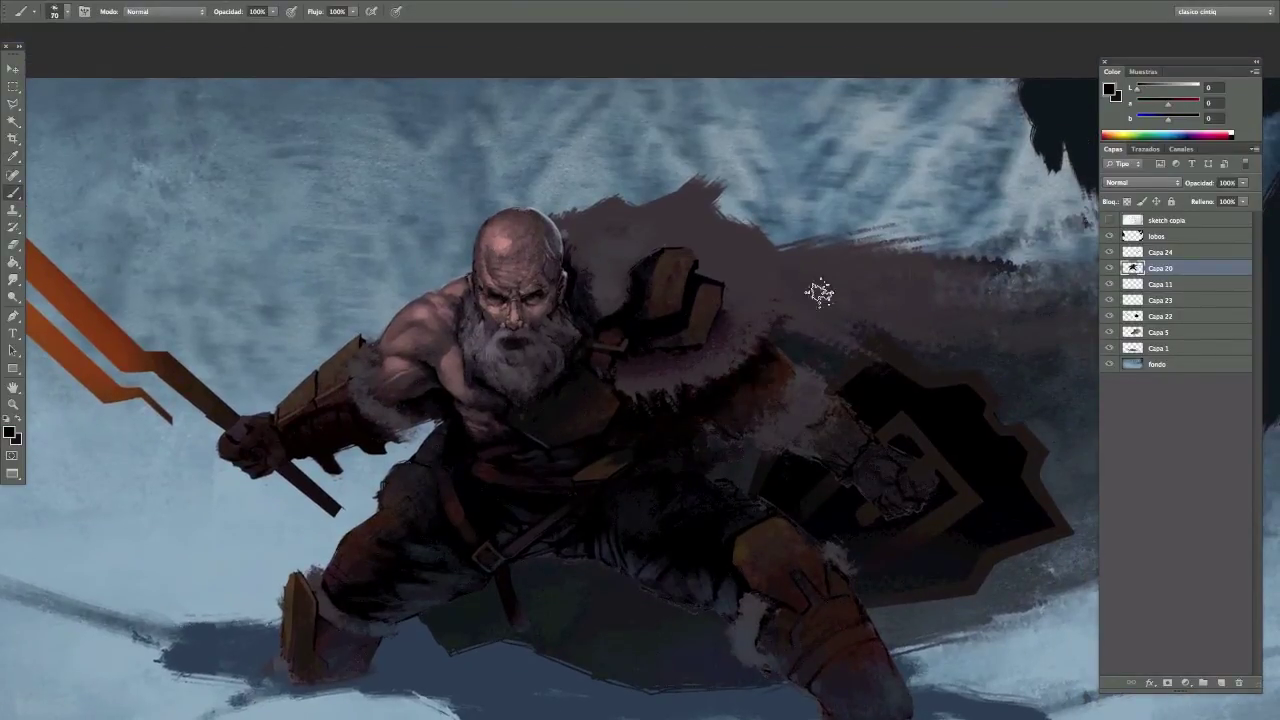
left_click(768, 382, "alt")
key("bracketleft")
key("bracketleft")
key("bracketleft")
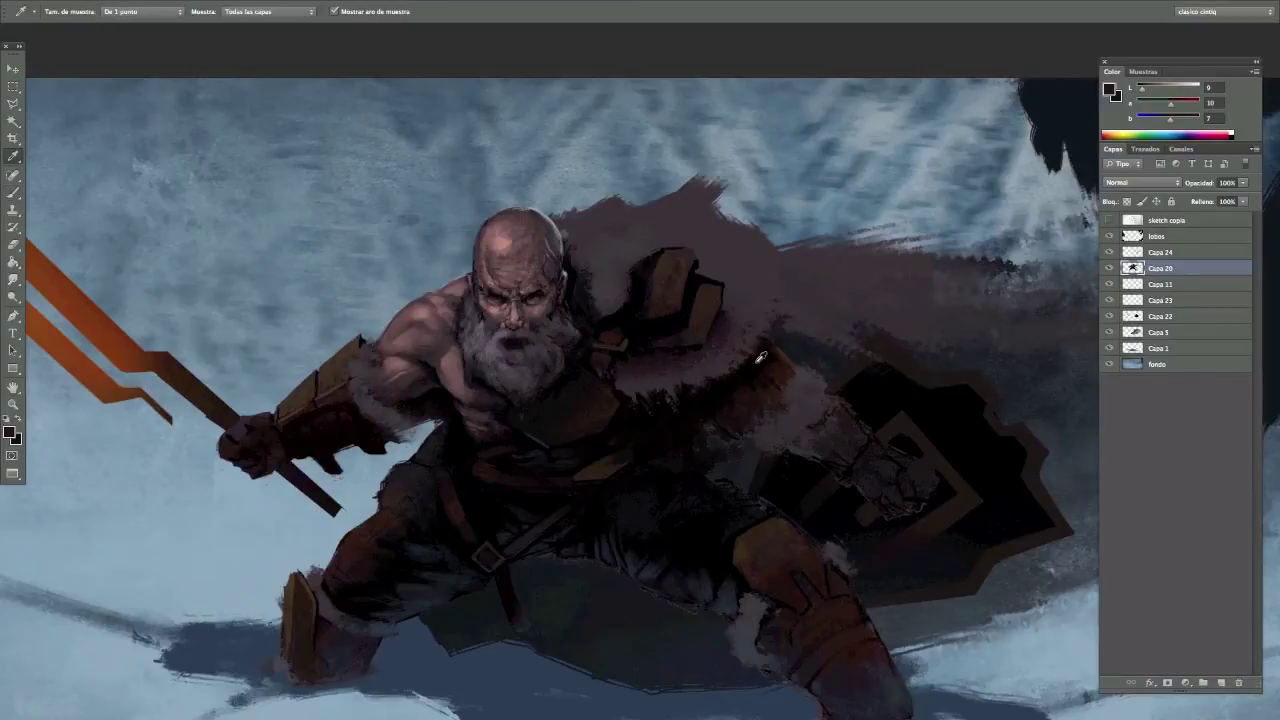
left_click(706, 404, "alt")
Re-centre on the figure and paint lighter grey fur strokes across the cloak.
left_click_drag(720, 443, 672, 393)
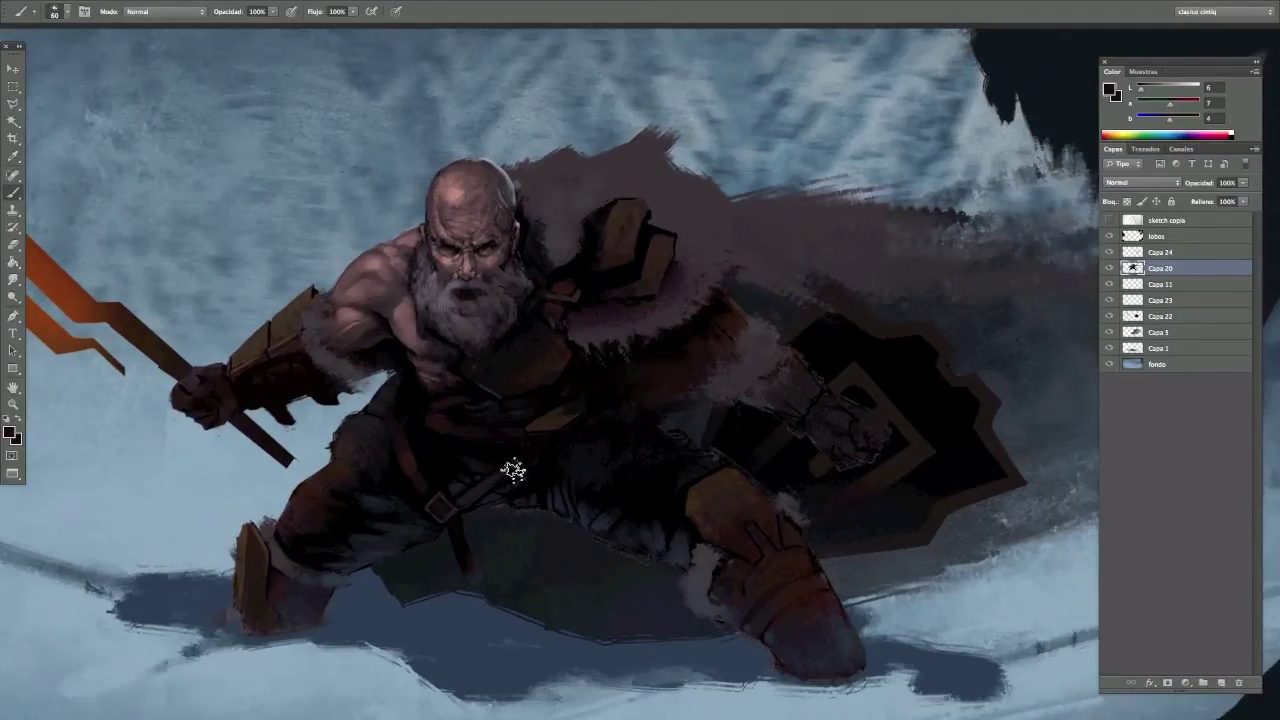
left_click_drag(509, 466, 405, 492)
left_click(900, 508, "alt")
mouse_move(614, 420)
left_mouse_down()
mouse_move(517, 423)
mouse_move(472, 394)
mouse_move(488, 344)
left_mouse_up()
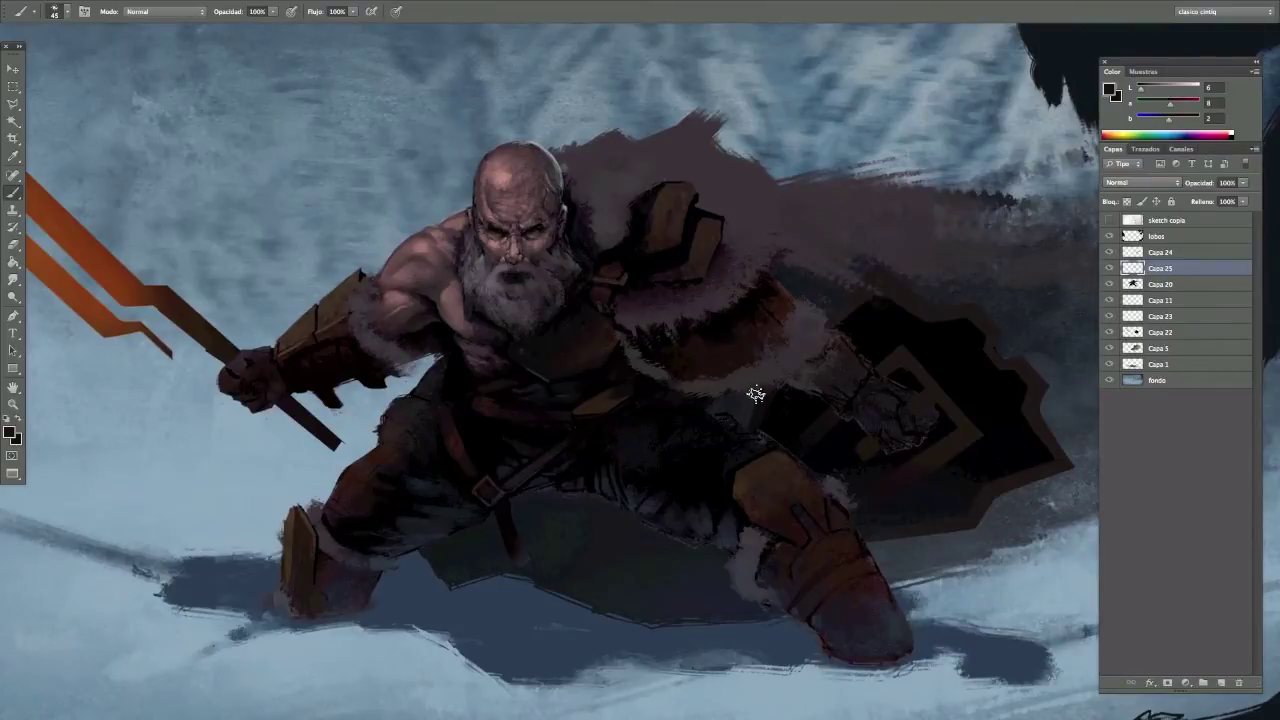
Sample a dark brown from the cloak and toggle between the brush and eraser.
key("i")
left_click(723, 360)
key("b")
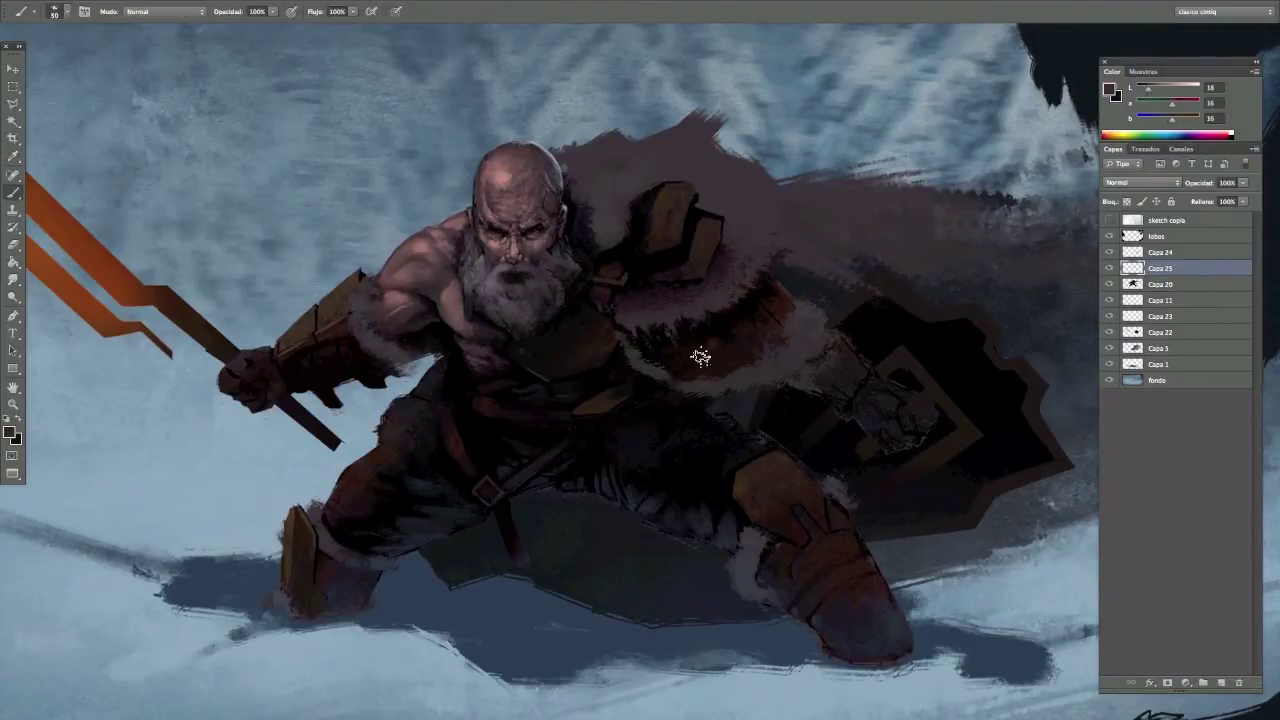
key("e")
key("b")
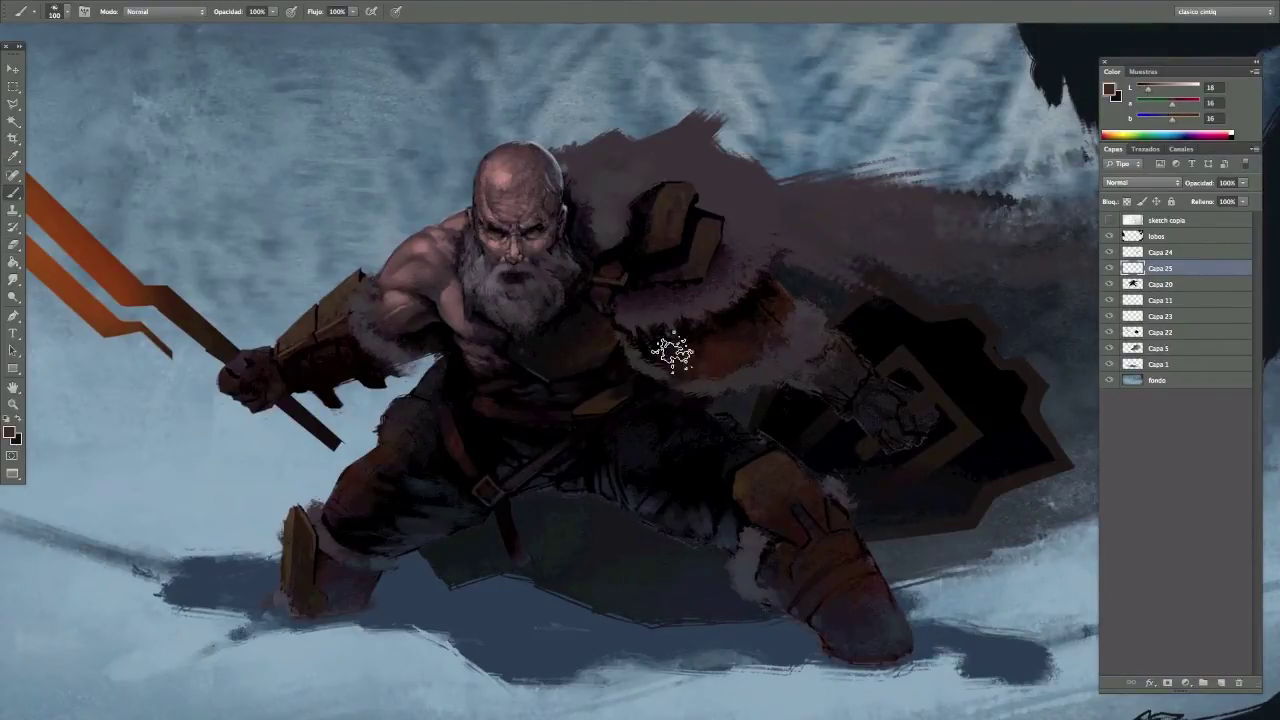
Add a new layer, set the brush to size 9, and free-transform the selected fist.
left_click(1227, 681)
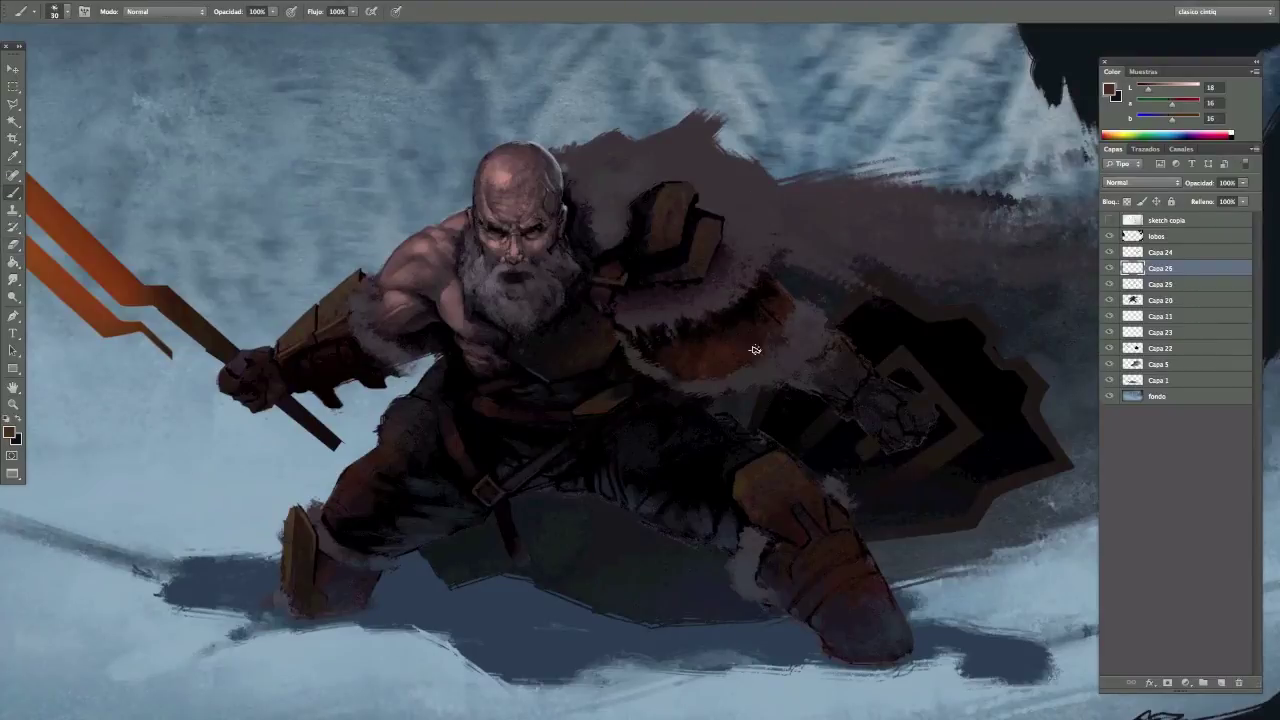
key("bracketright")
key("bracketright")
key("bracketright")
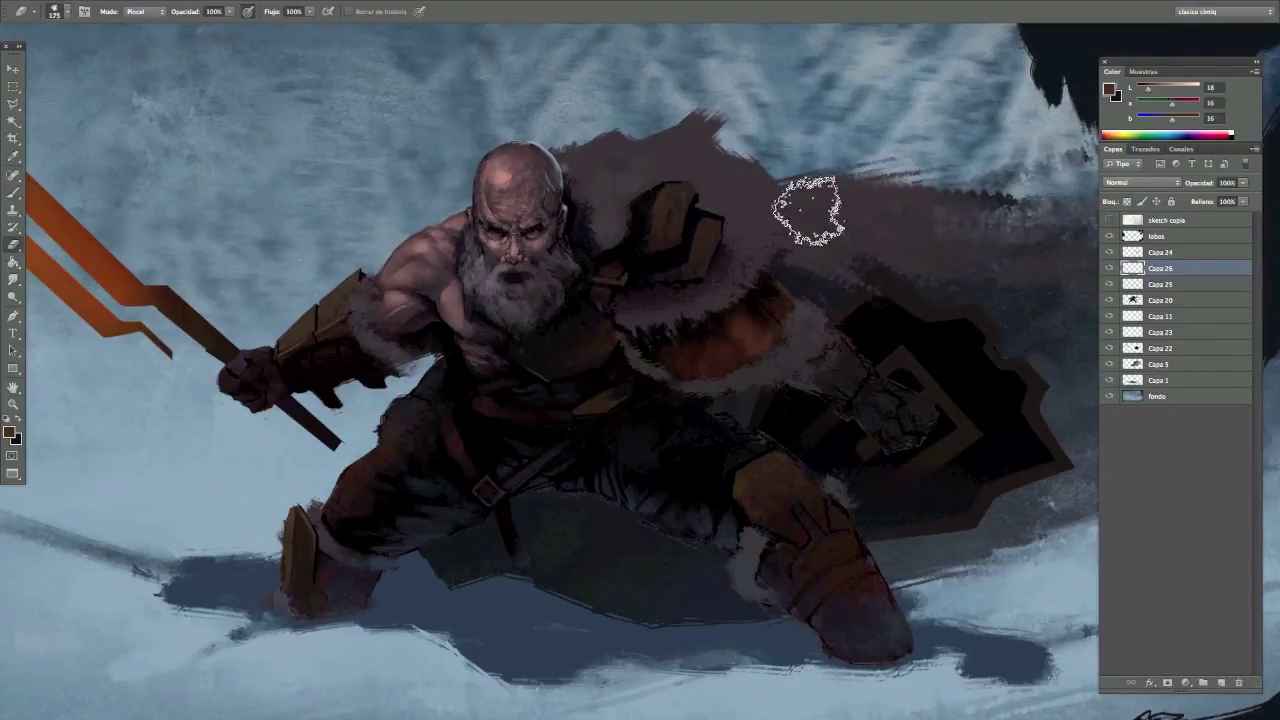
key("bracketleft")
key("bracketleft")
key("bracketleft")
key("bracketleft")
key("bracketleft")
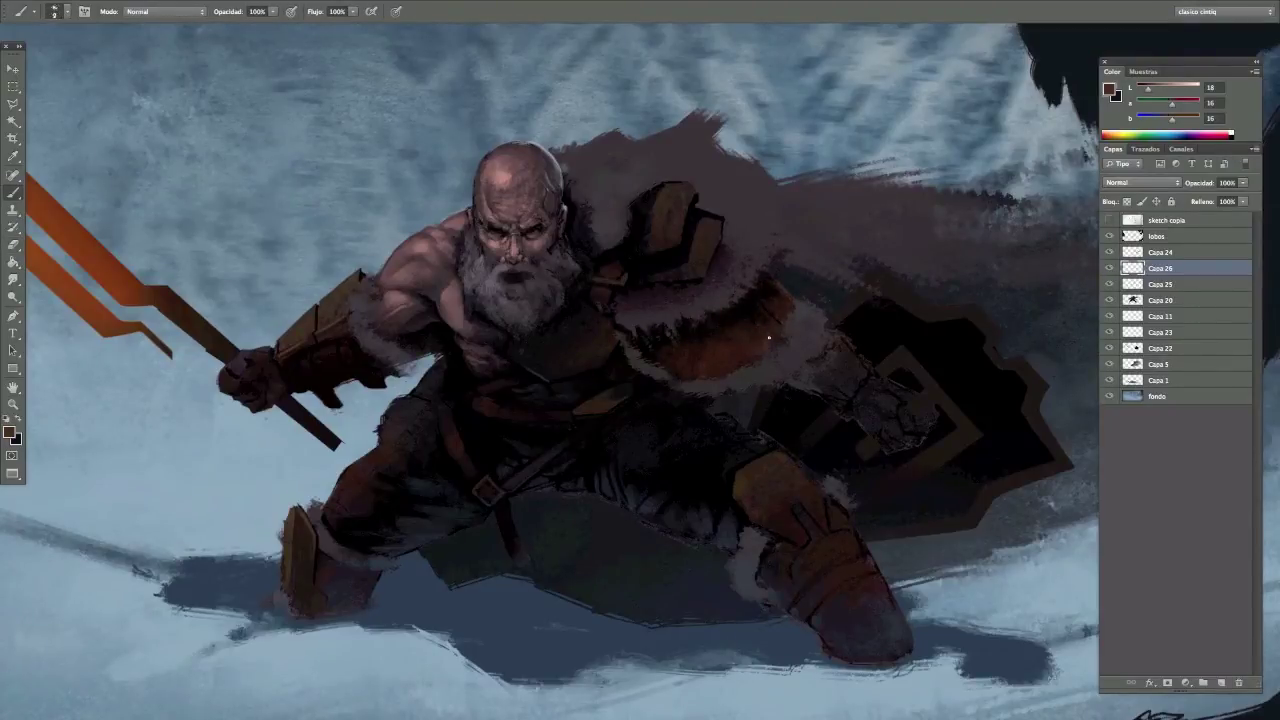
key("bracketleft")
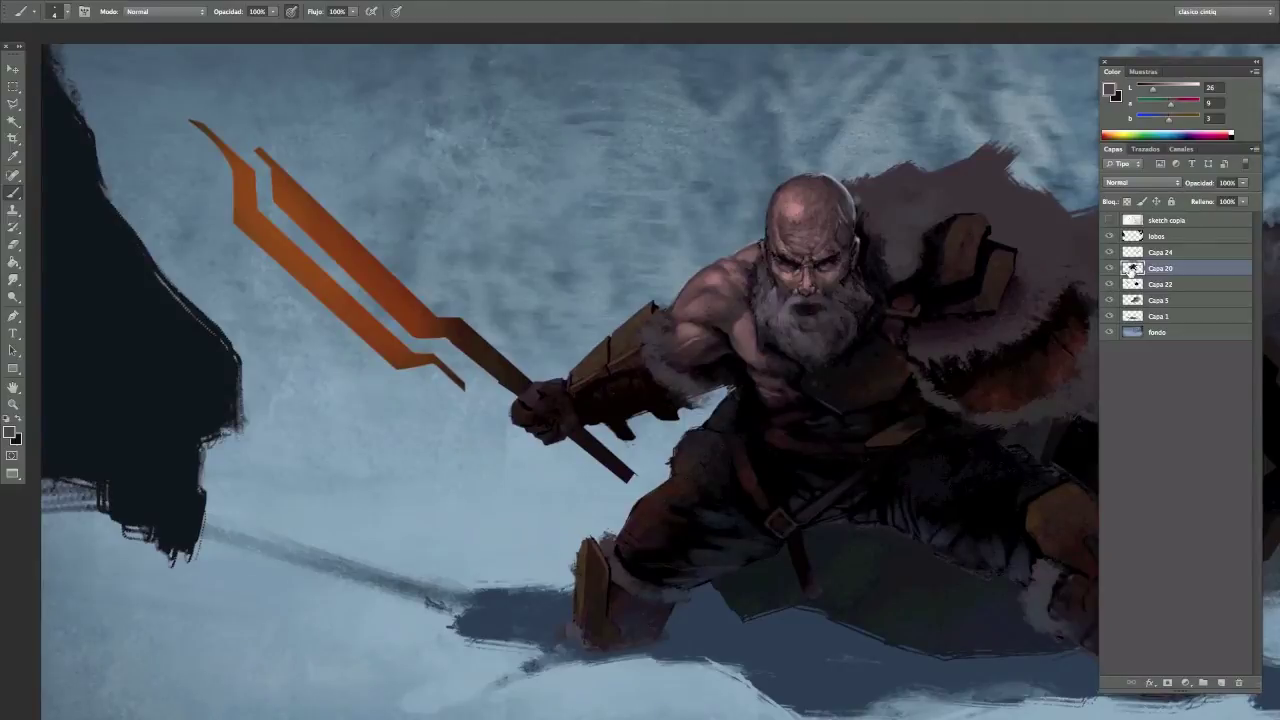
key("ctrl+t")
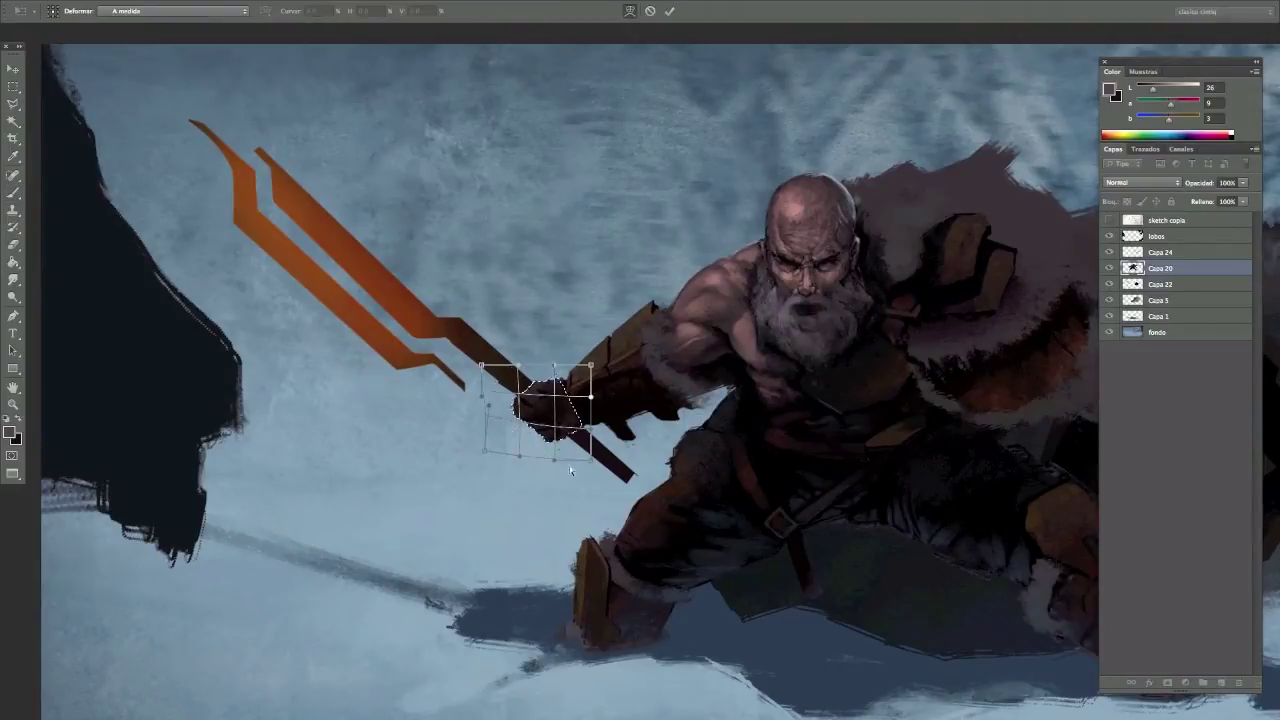
Apply the fist transform and paint a small near-black stroke below the fist.
key("Return")
key("l")
scroll(630, 373, "up", 2)
key("b")
key("b")
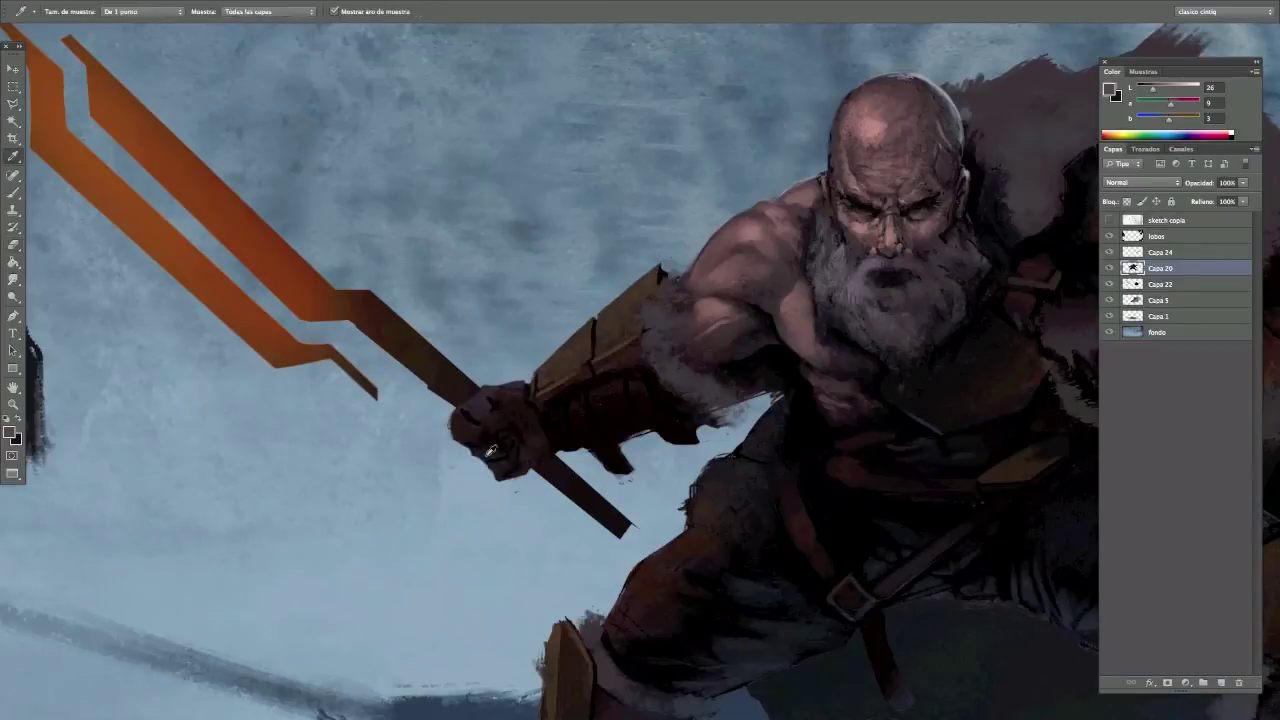
left_click(470, 450, "alt")
left_click_drag(481, 458, 491, 470)
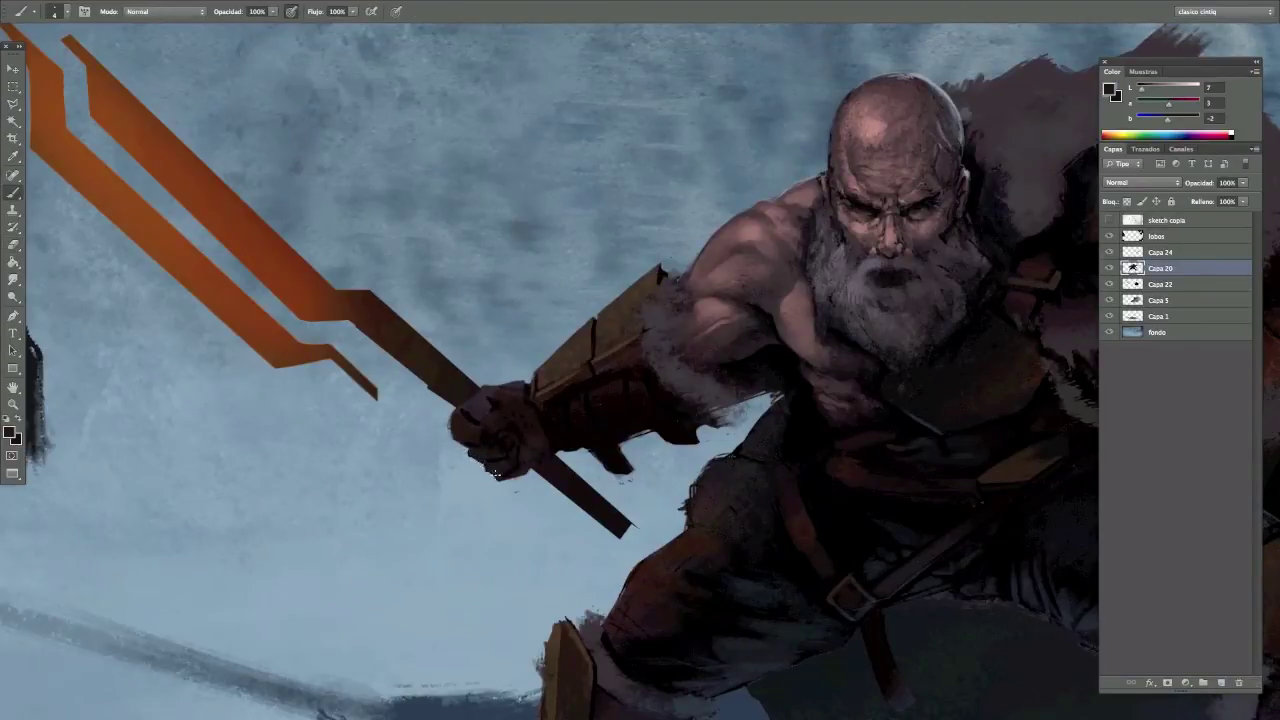
Sample mid and lighter browns and paint a light highlight on the fist.
key("e")
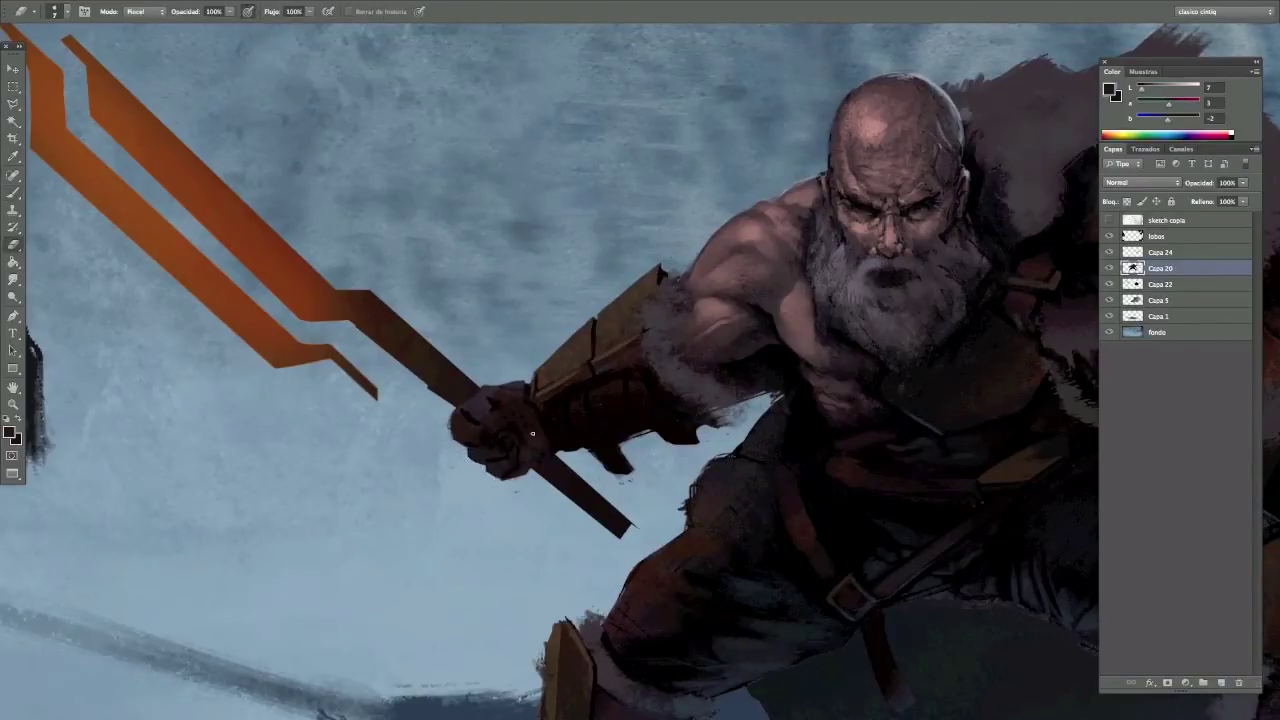
key("b")
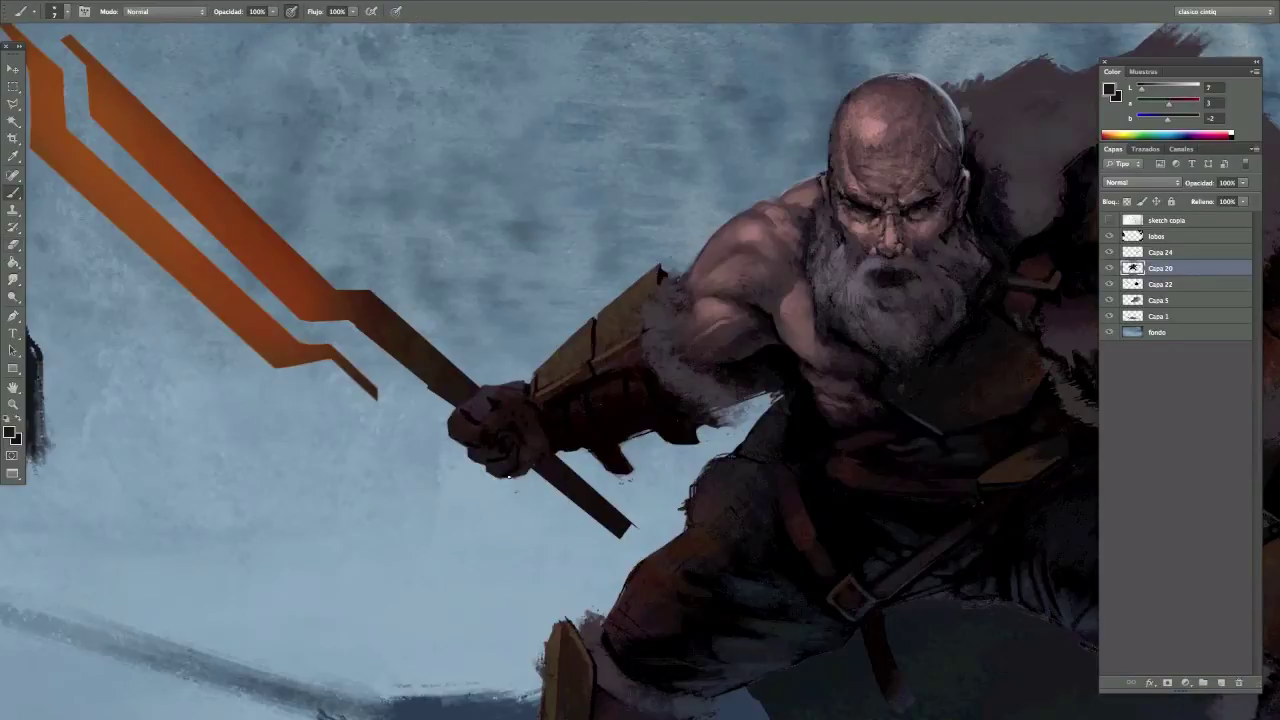
left_click(485, 385, "alt")
key("e")
key("b")
left_click(504, 414, "alt")
left_click_drag(483, 428, 483, 444)
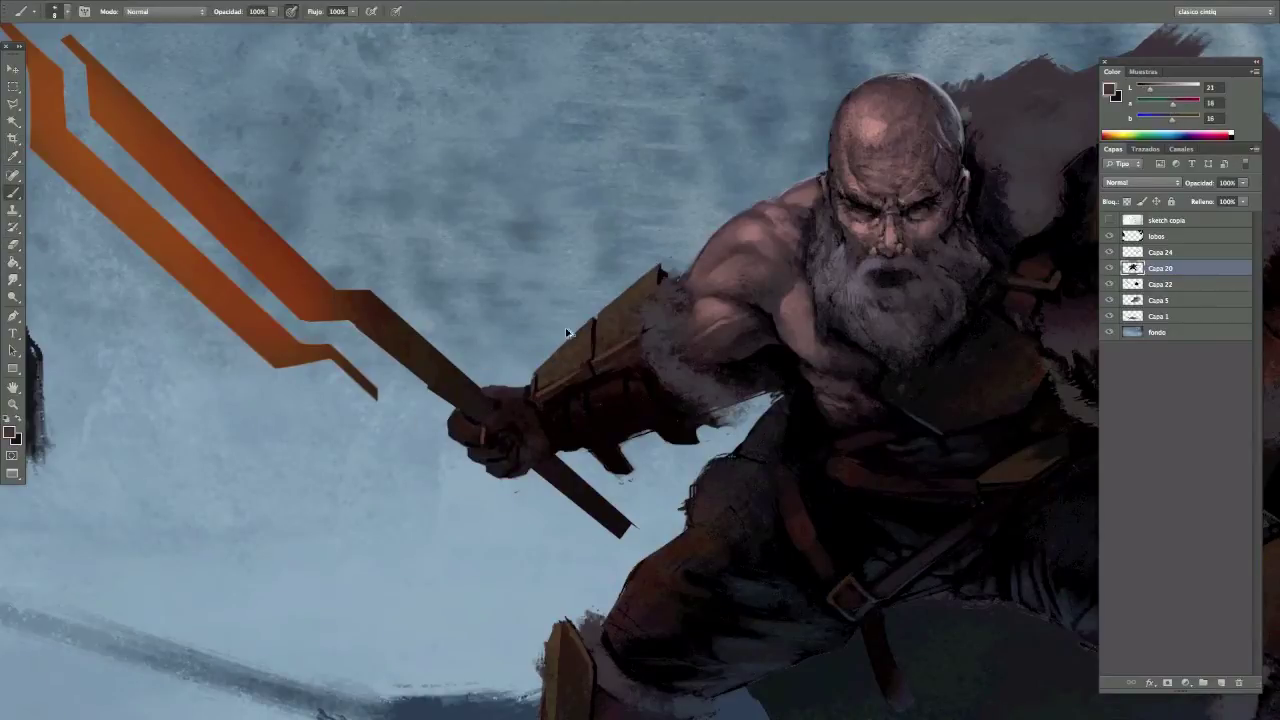
Shrink the brush from 15 down to 2 and sample near-black and dark brown for fine line work.
right_click(619, 560)
key("Return")
key("bracketleft")
left_click_drag(479, 438, 379, 405)
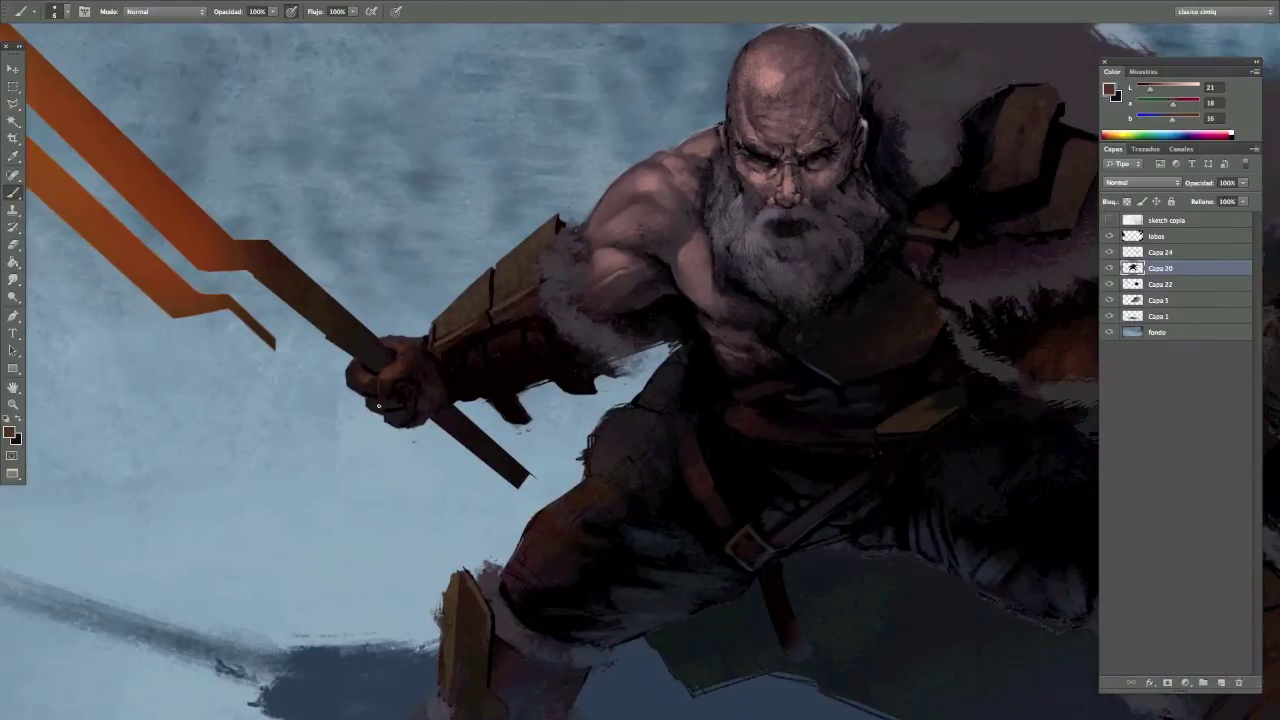
left_click(427, 392, "alt")
key("bracketleft")
key("bracketleft")
key("bracketleft")
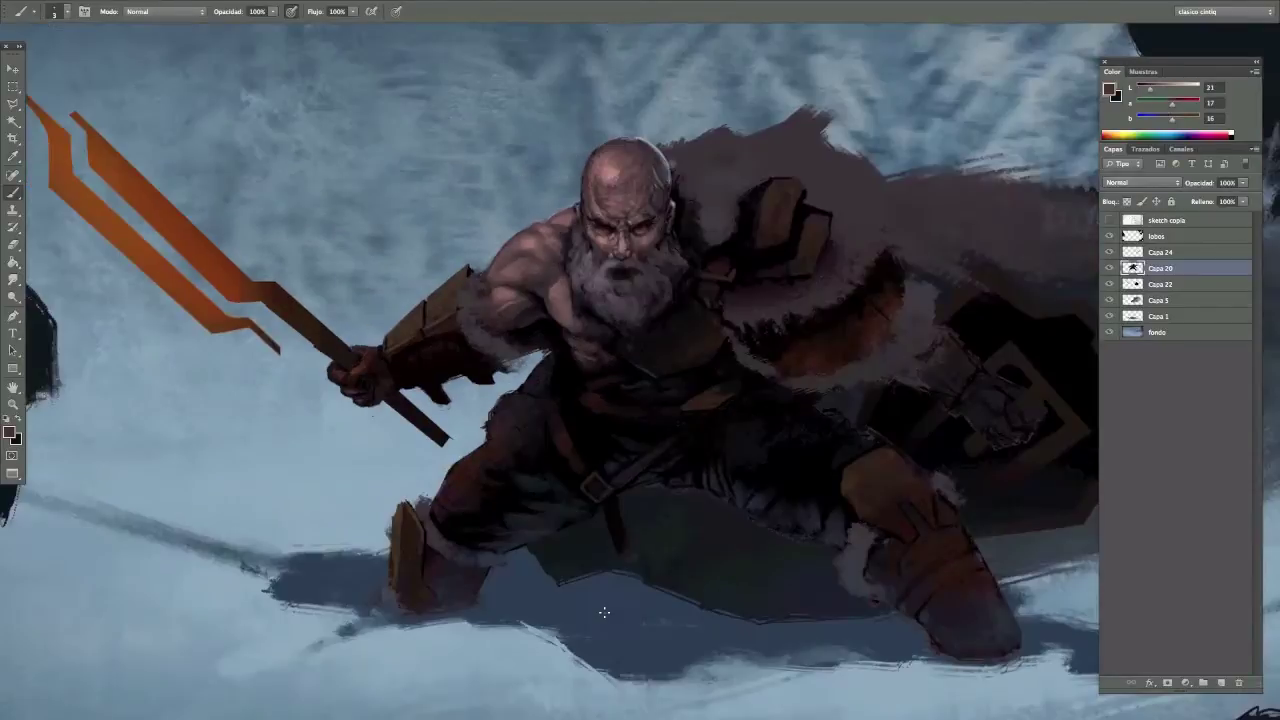
left_click(450, 353, "alt")
key("bracketleft")
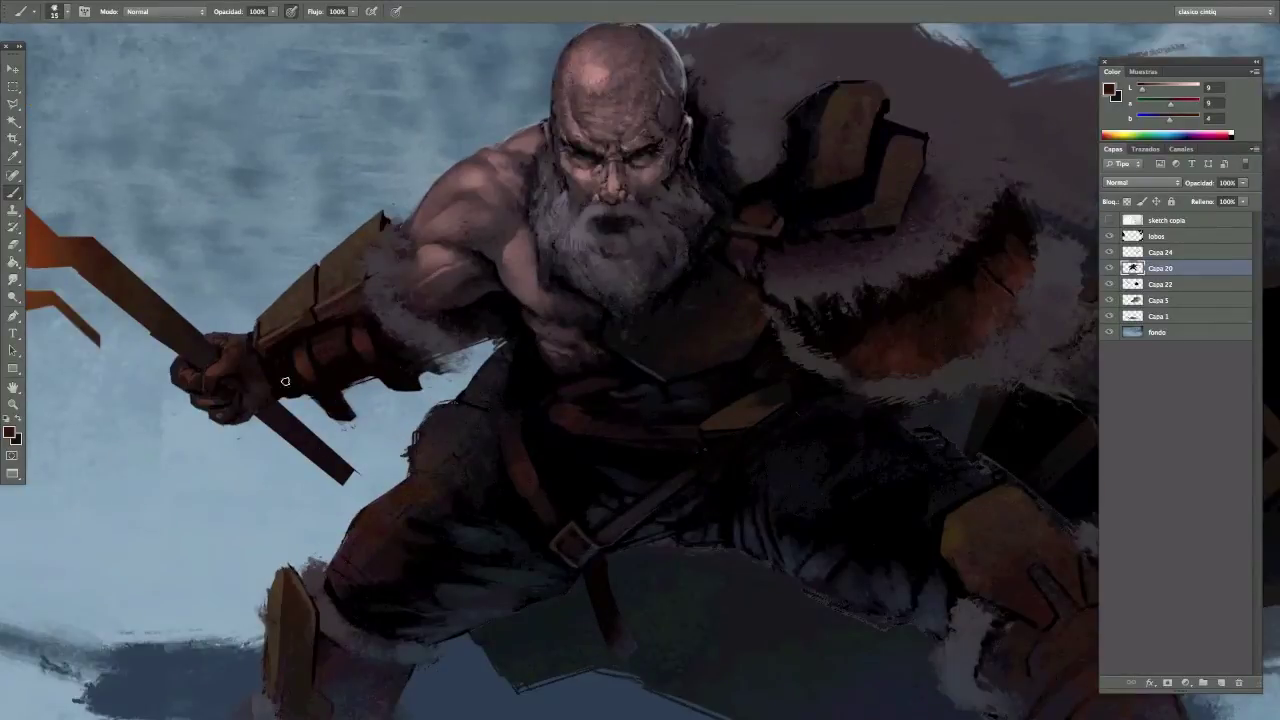
key("bracketleft")
key("bracketleft")
key("bracketleft")
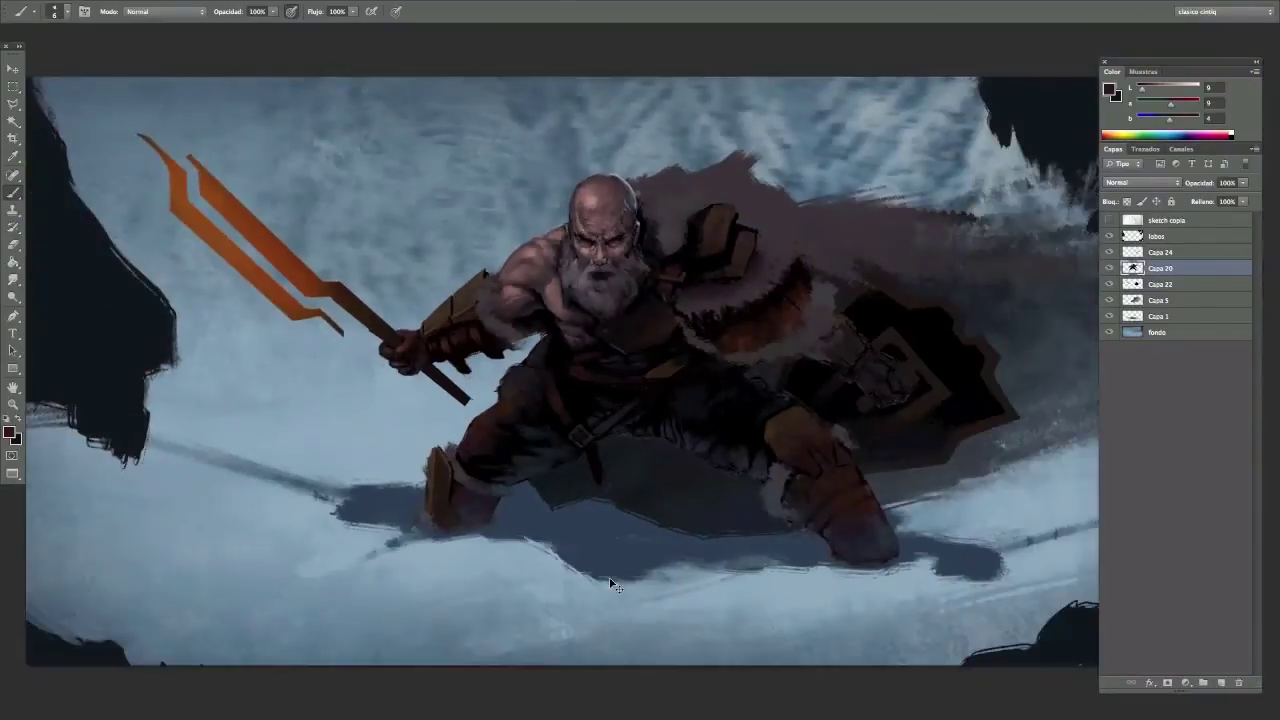
Paint dark decorative pattern lines on the bracer.
left_click_drag(617, 586, 685, 545)
left_click(571, 440, "alt")
right_click(700, 306)
key("Escape")
key("bracketleft")
left_click(492, 368, "alt")
left_click_drag(494, 372, 538, 306)
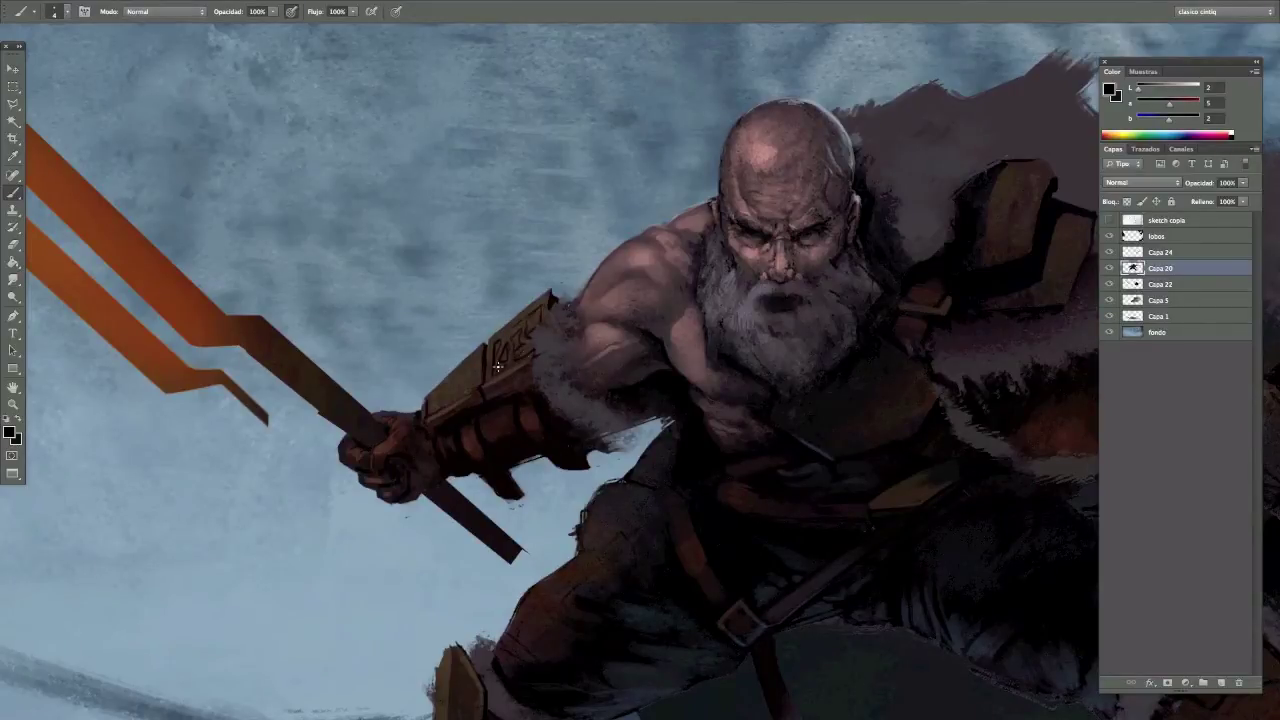
Zoom out and back in, then add a new layer above Capa 20.
key("ctrl+minus")
key("ctrl+plus")
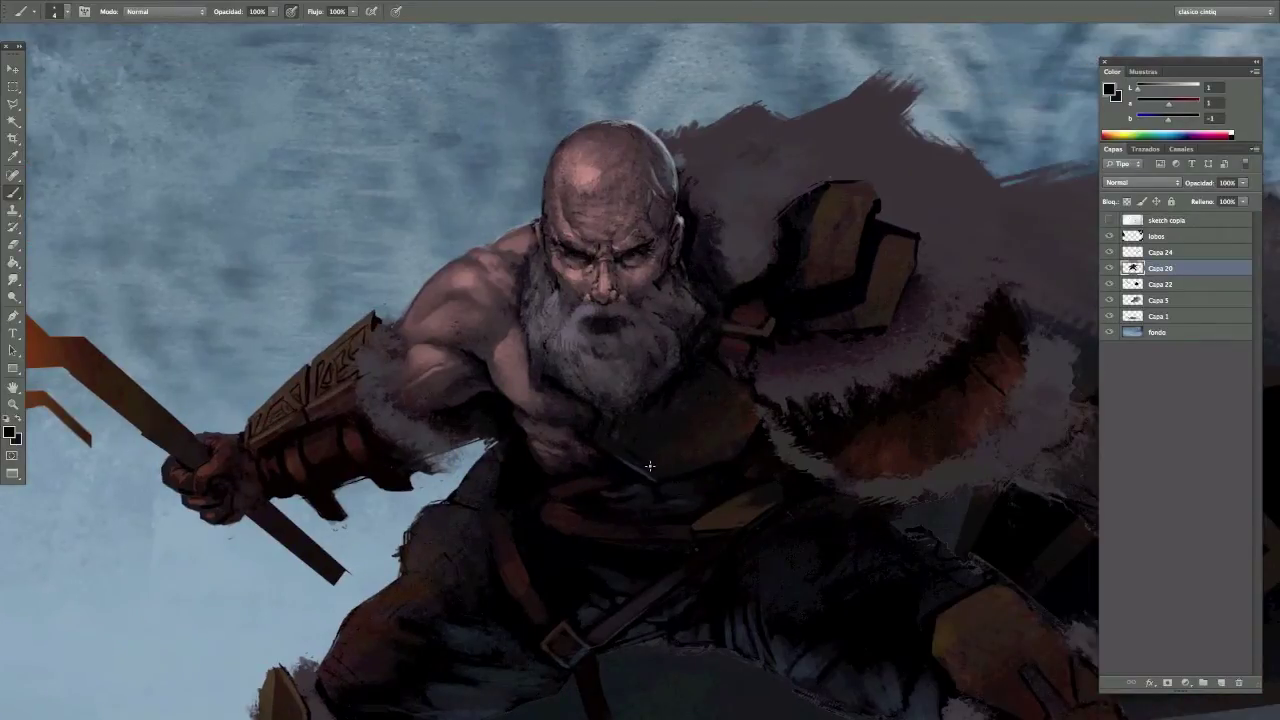
left_click(1221, 682)
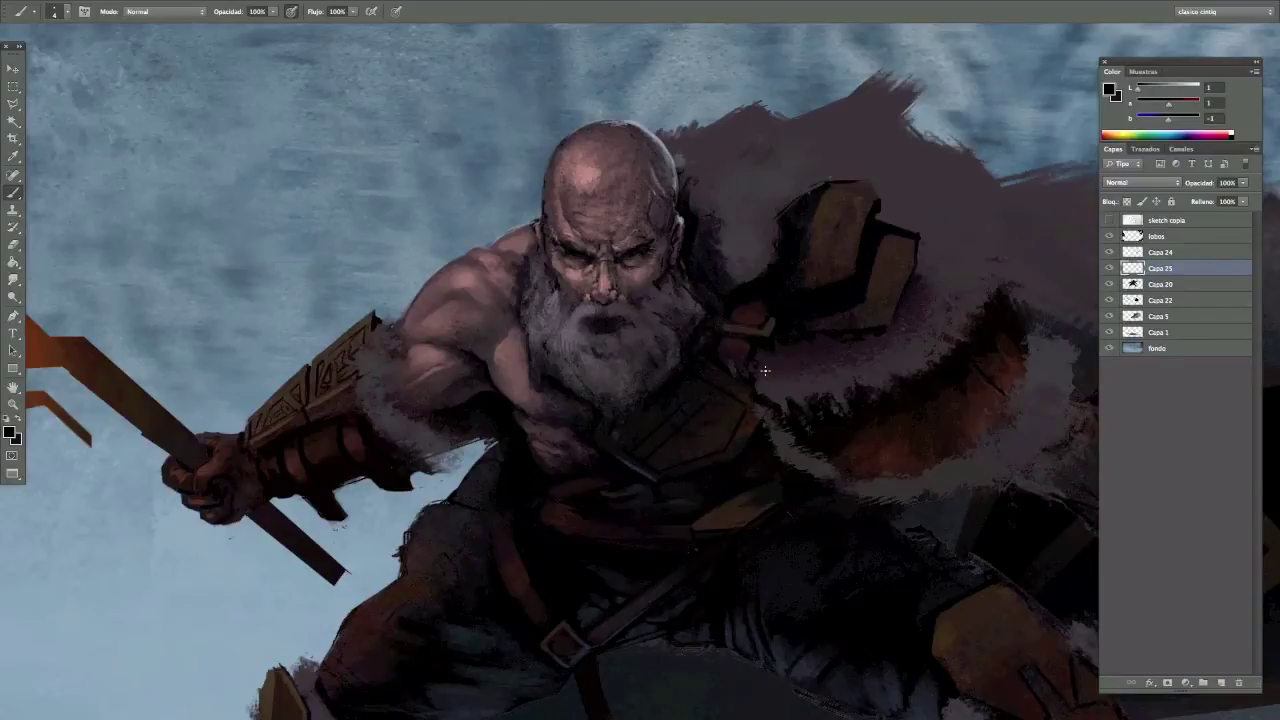
Paint a thin dark line on the shoulder armour with a size 4 brush.
key("e")
key("b")
key("bracketright")
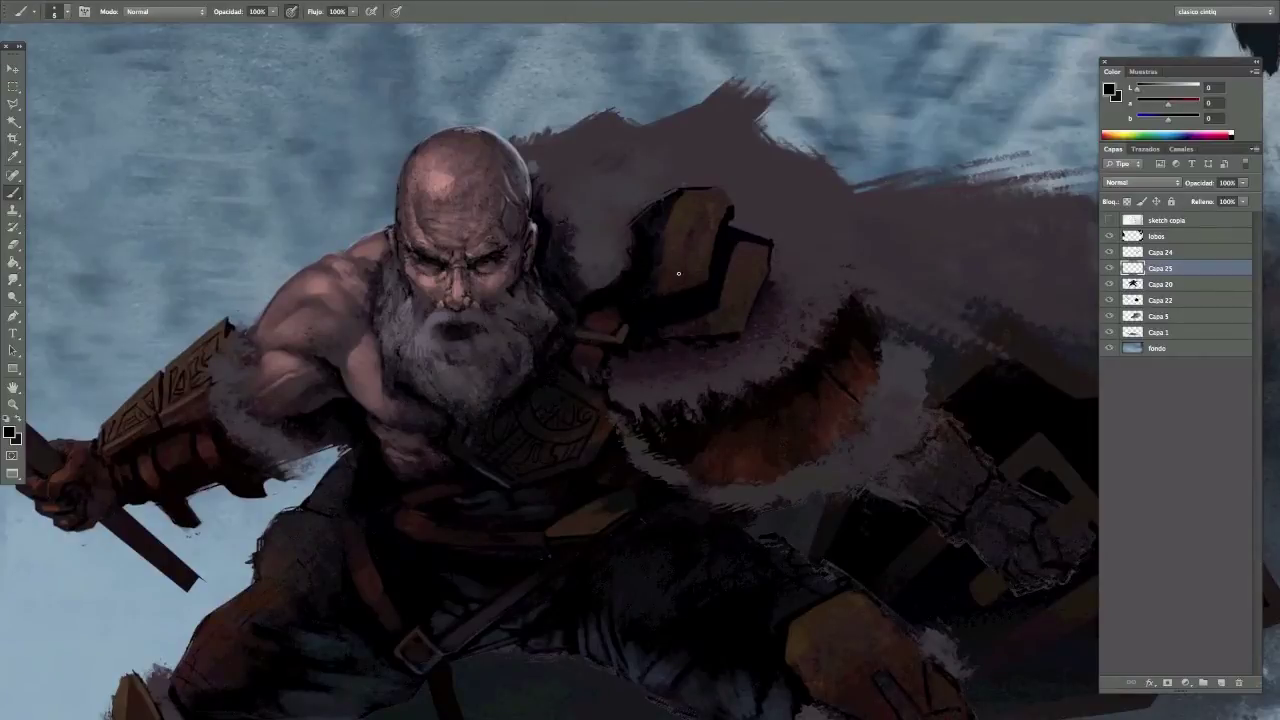
mouse_move(698, 208)
left_mouse_down()
mouse_move(698, 270)
mouse_move(735, 314)
left_mouse_up()
left_click_drag(695, 227, 713, 347)
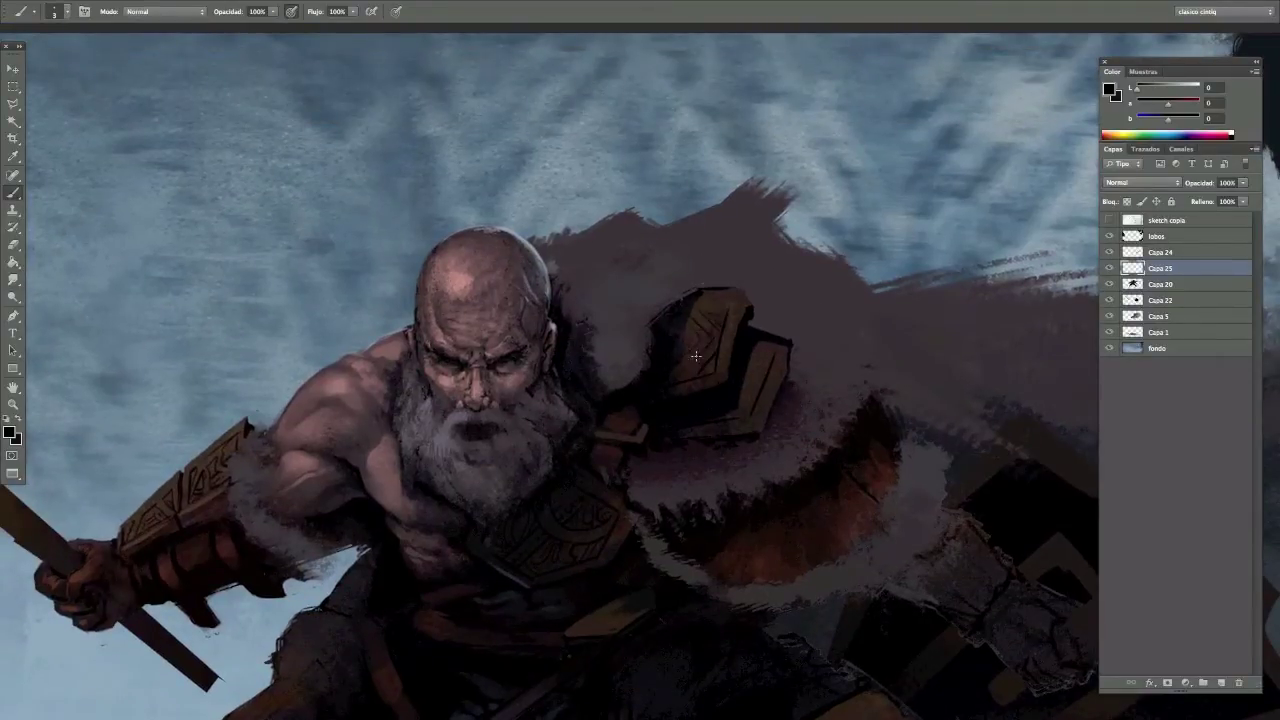
key("bracketright")
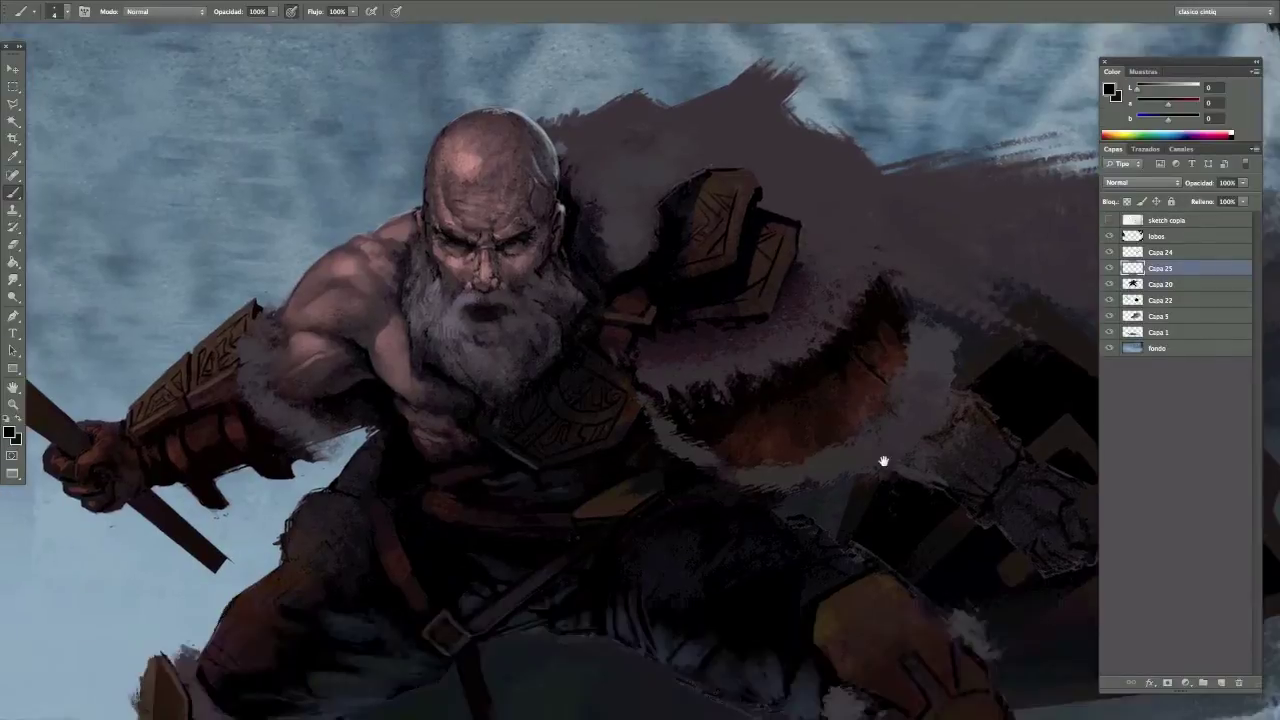
left_click_drag(748, 336, 828, 126)
Pan along the figure and sample dark tones from the painting.
left_click(525, 480, "alt")
key("i")
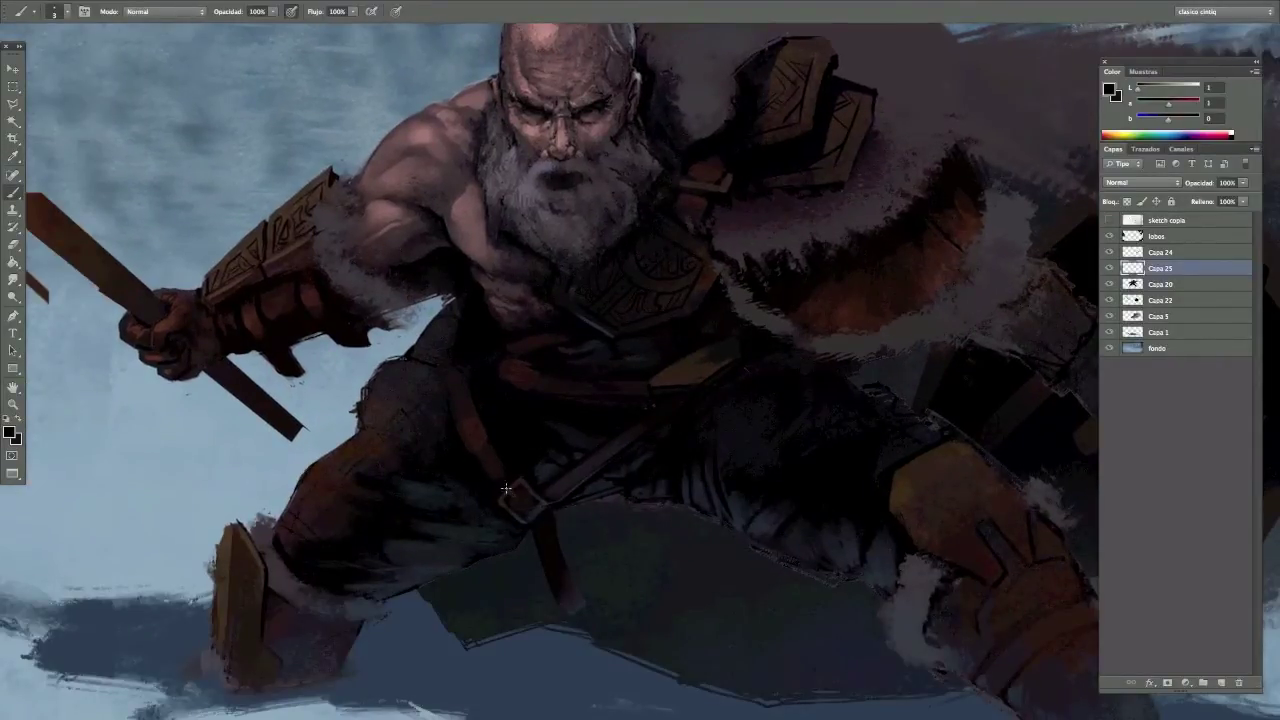
left_click_drag(525, 480, 460, 560)
key("b")
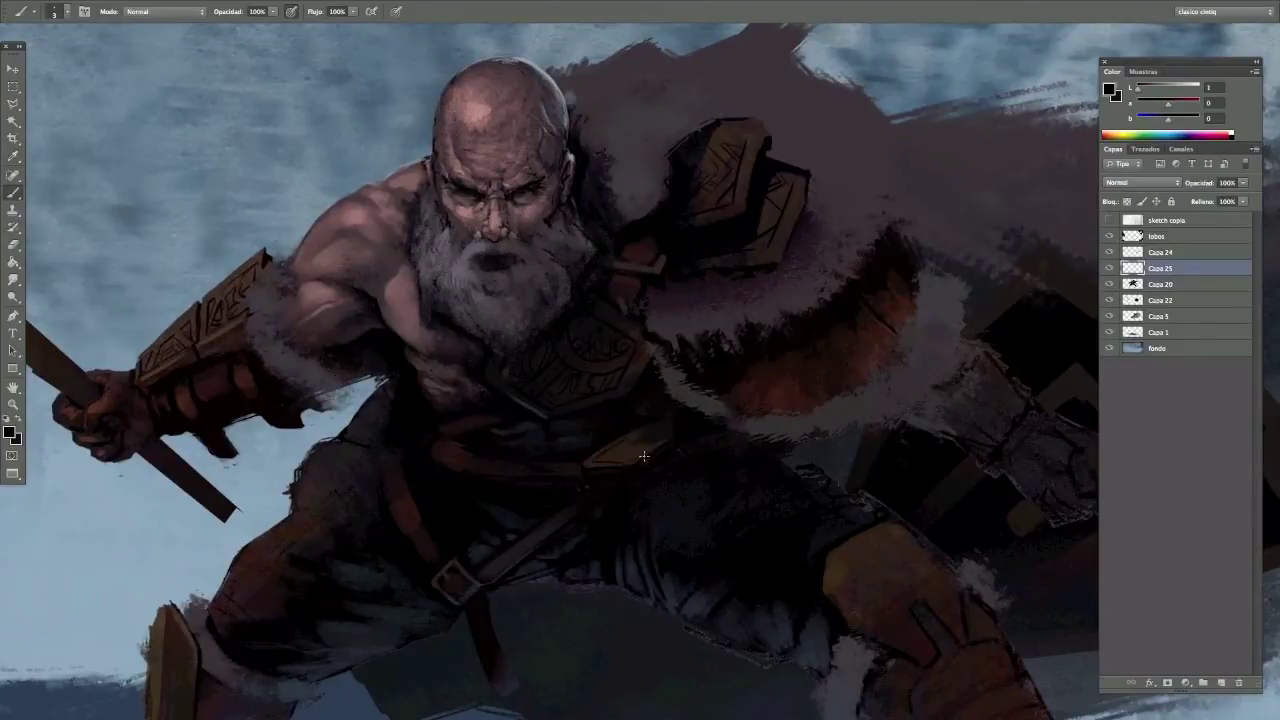
mouse_move(970, 588)
left_mouse_down()
mouse_move(800, 538)
mouse_move(1110, 488)
left_mouse_up()
left_click(306, 486, "alt")
left_click(348, 508, "alt")
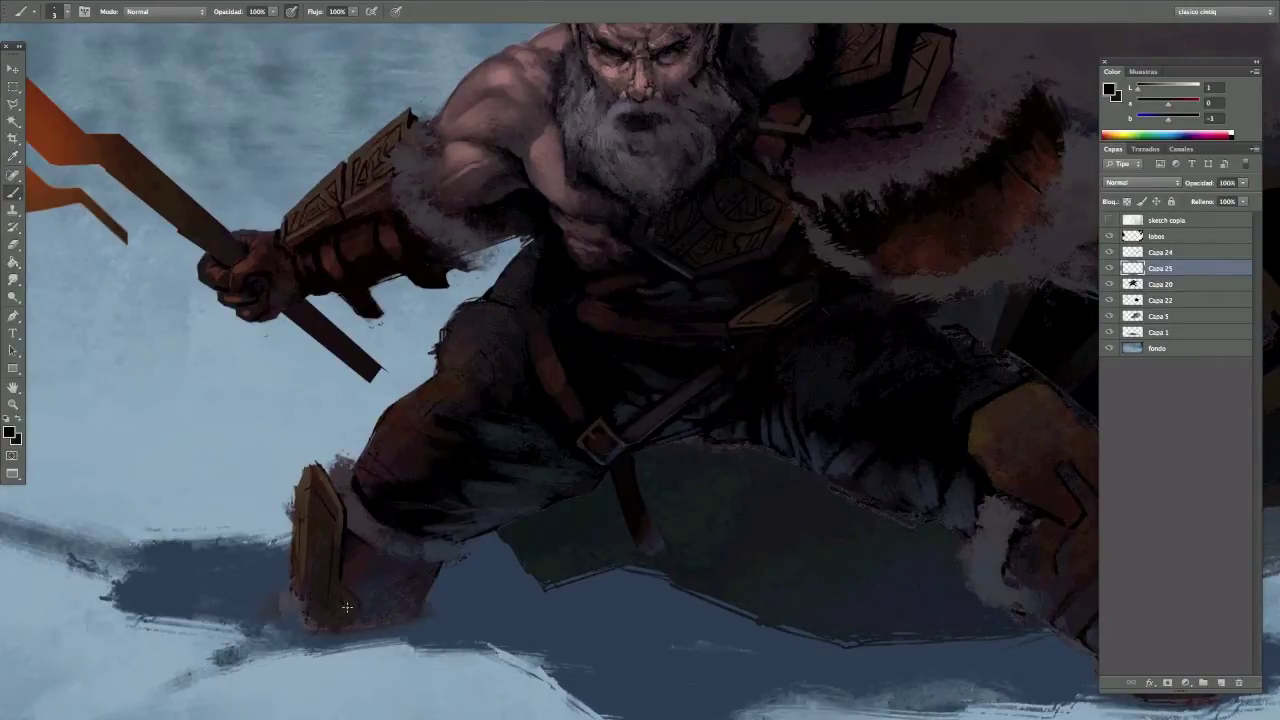
key("e")
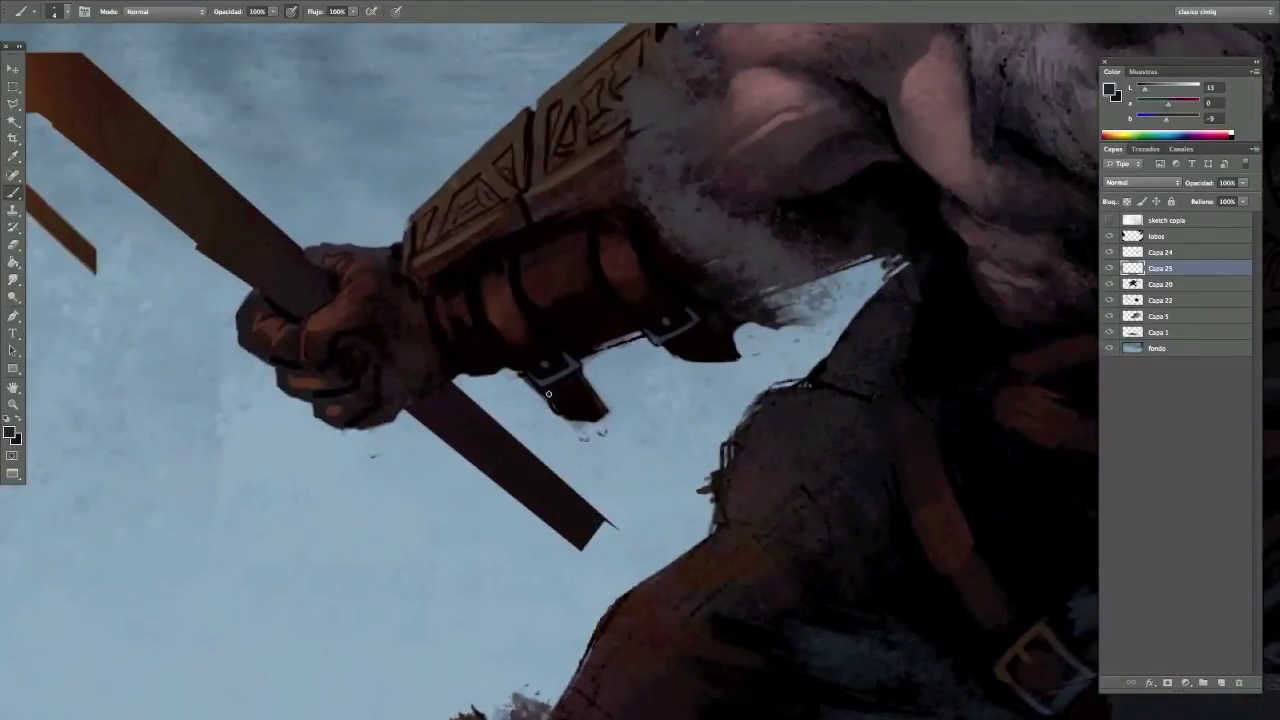
Paint grey-blue over the straps, refine the buckle edges, and erase overspill below the right strap.
left_click_drag(548, 394, 600, 425)
left_click_drag(678, 336, 740, 374)
left_click_drag(515, 352, 538, 336)
left_click_drag(660, 314, 648, 289)
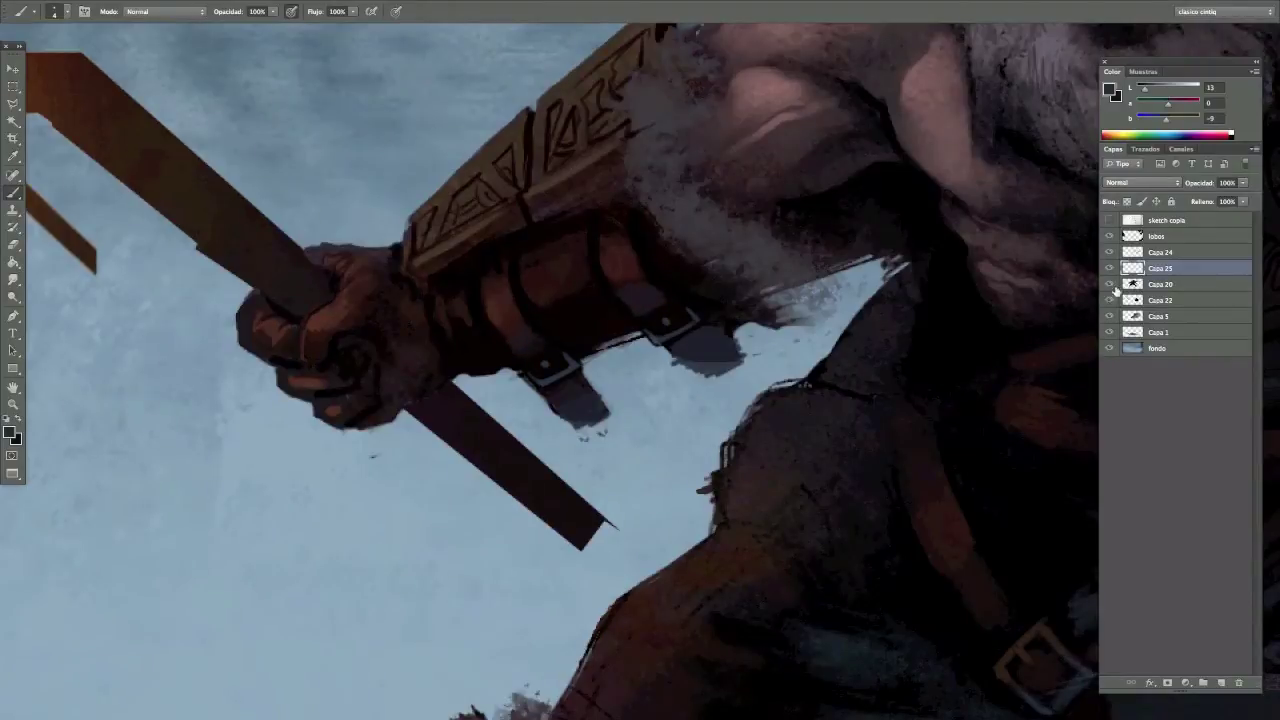
key("e")
left_click_drag(676, 366, 740, 372)
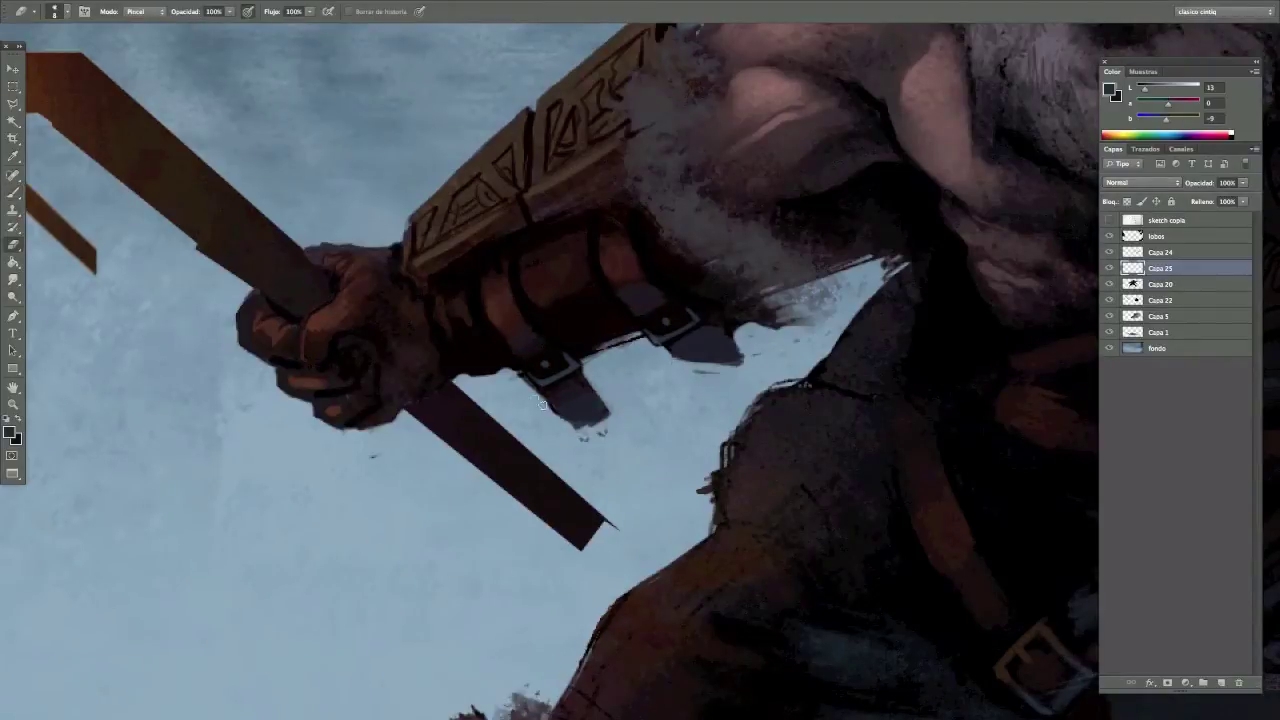
key("ctrl+plus")
key("b")
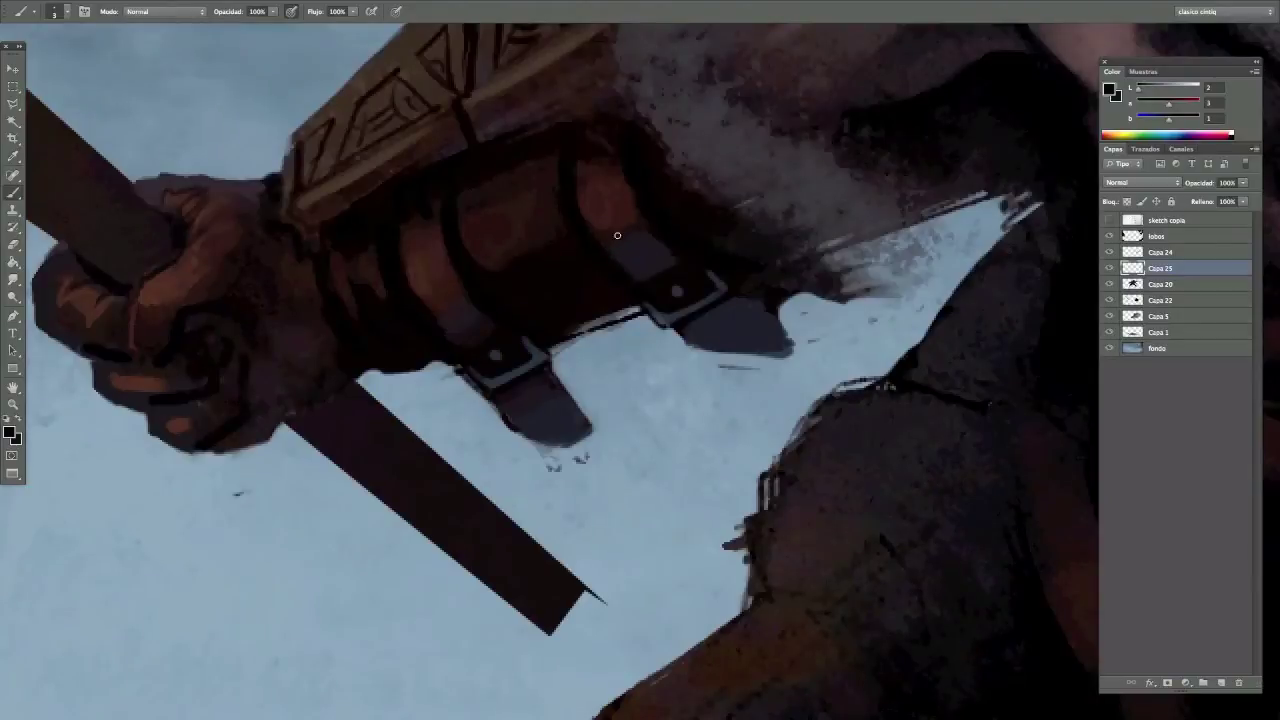
key("ctrl+minus")
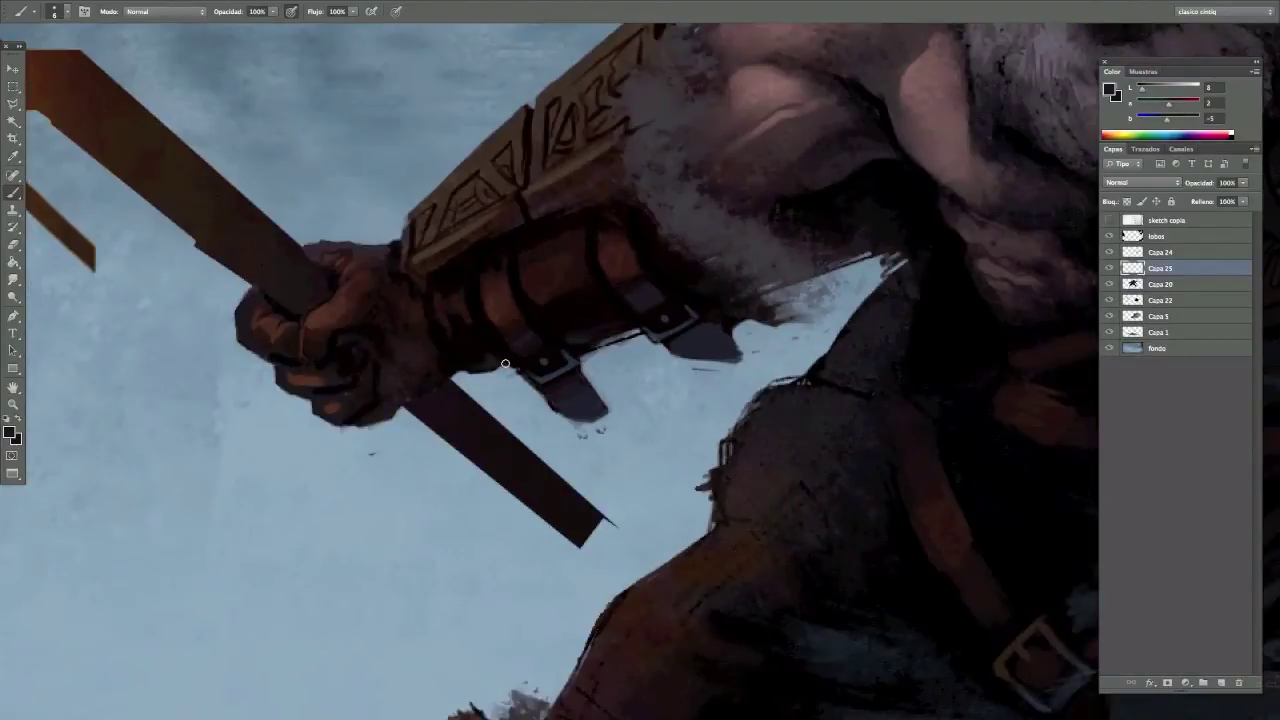
scroll(432, 326, "up", 3)
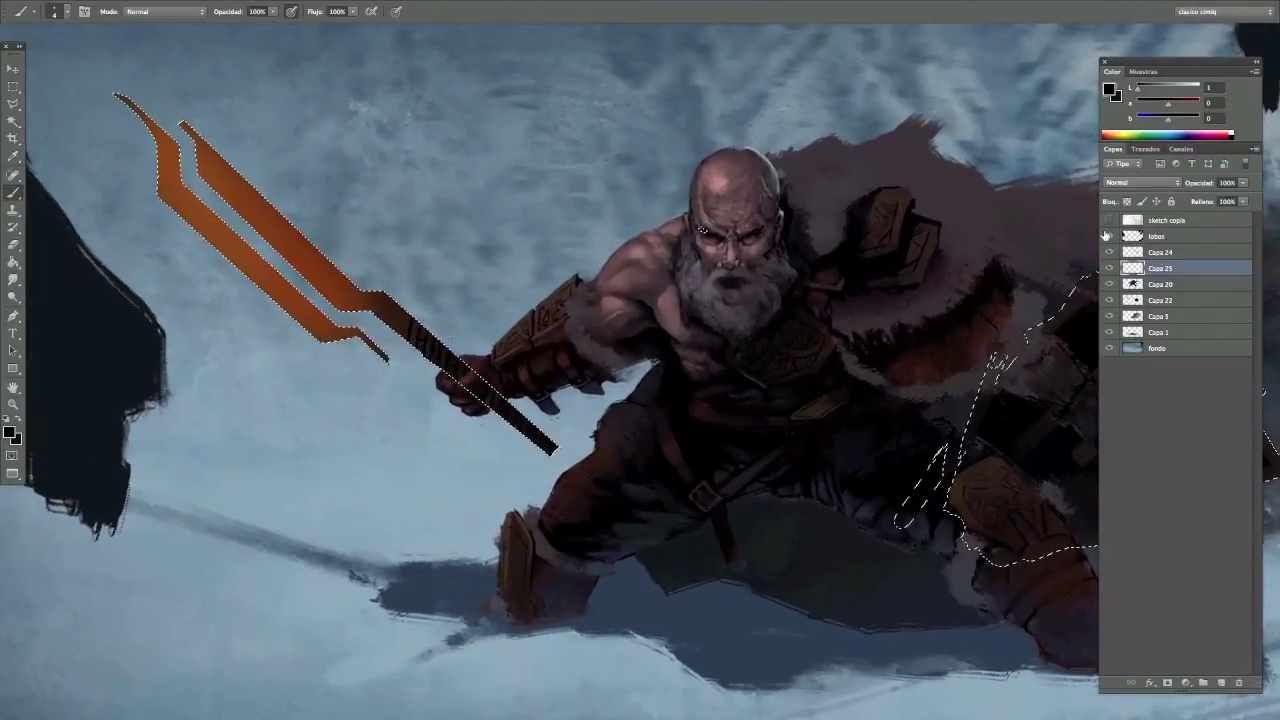
Sample a dark shading colour and add new layer Capa 26 in Multiplicar blend mode.
key("i")
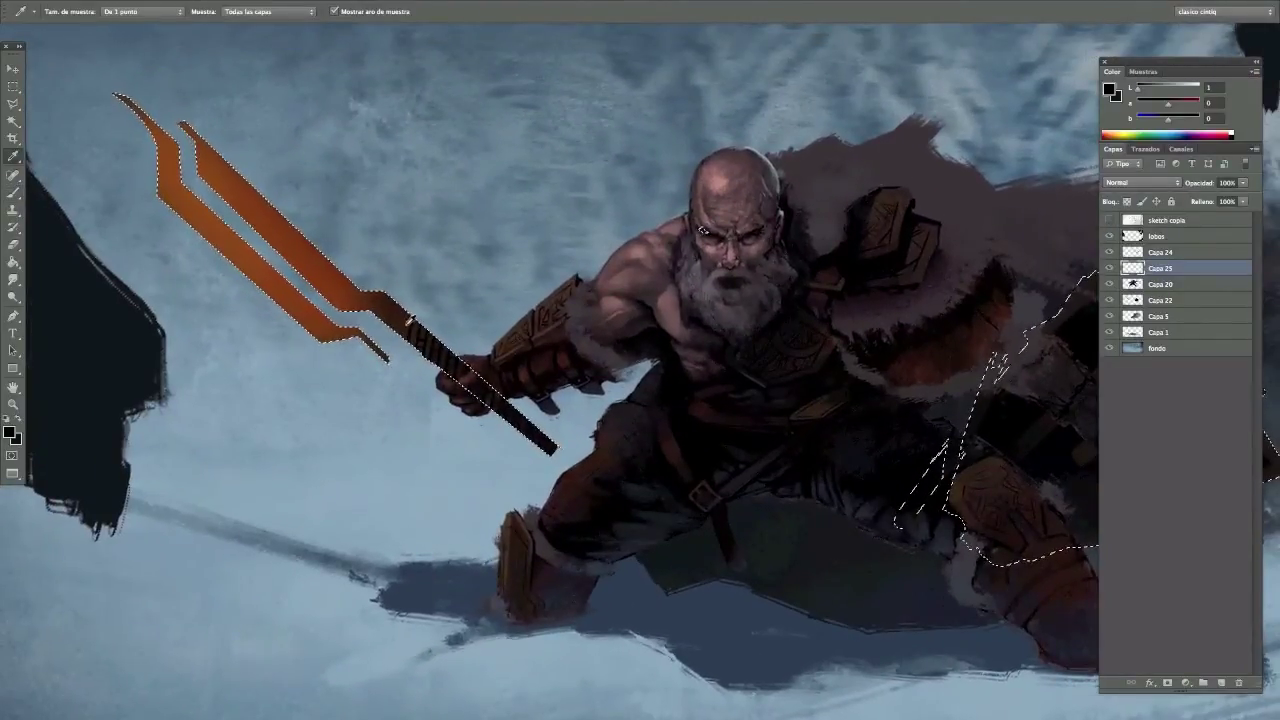
left_click(410, 322)
key("ctrl+shift+alt+n")
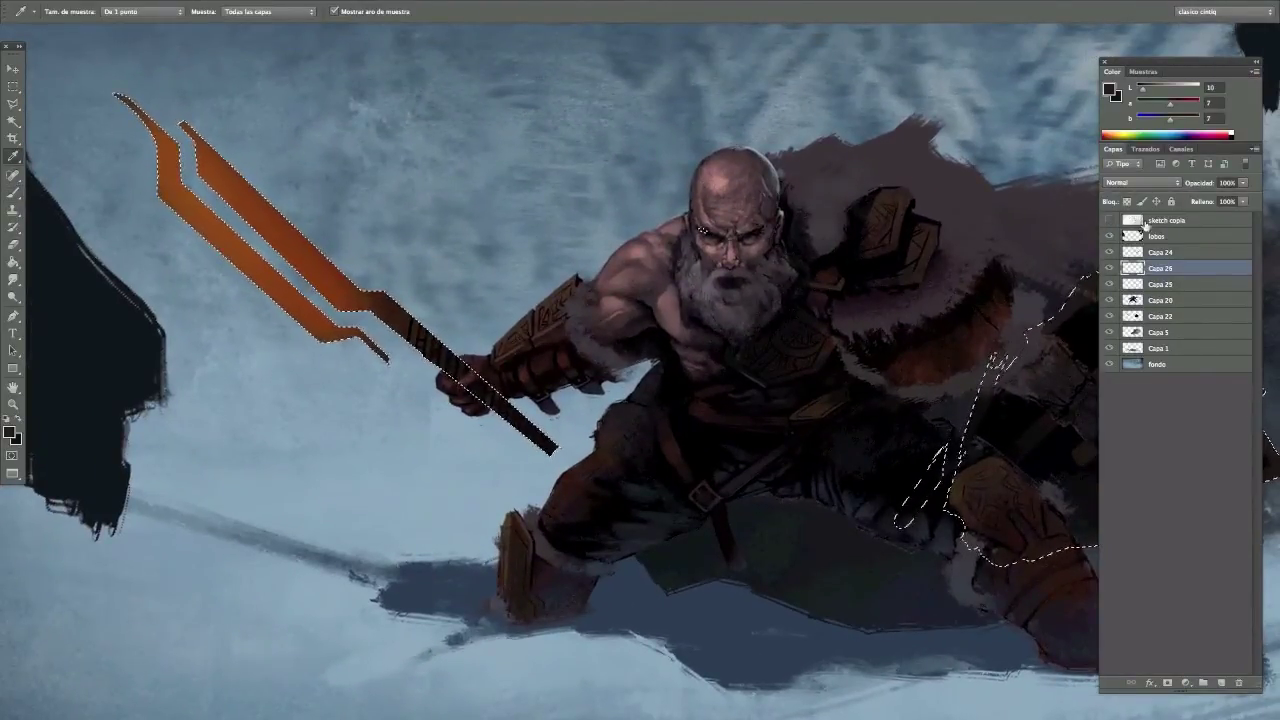
left_click(1140, 182)
left_click(1140, 234)
key("b")
Shade and texture the orange blade darker within the selection, then deselect and fit the view.
left_click_drag(220, 163, 245, 200)
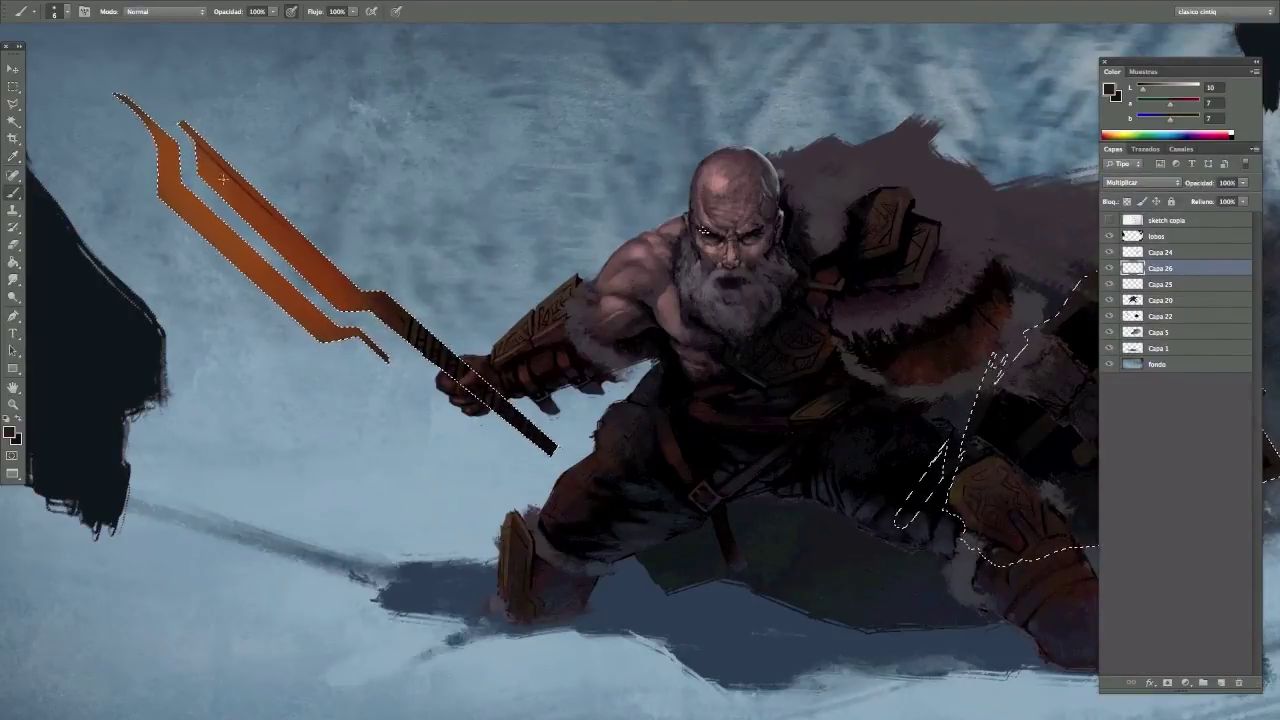
left_click_drag(185, 130, 300, 275)
left_click_drag(200, 200, 385, 355)
left_click_drag(125, 100, 388, 300)
key("ctrl+d")
key("ctrl+0")
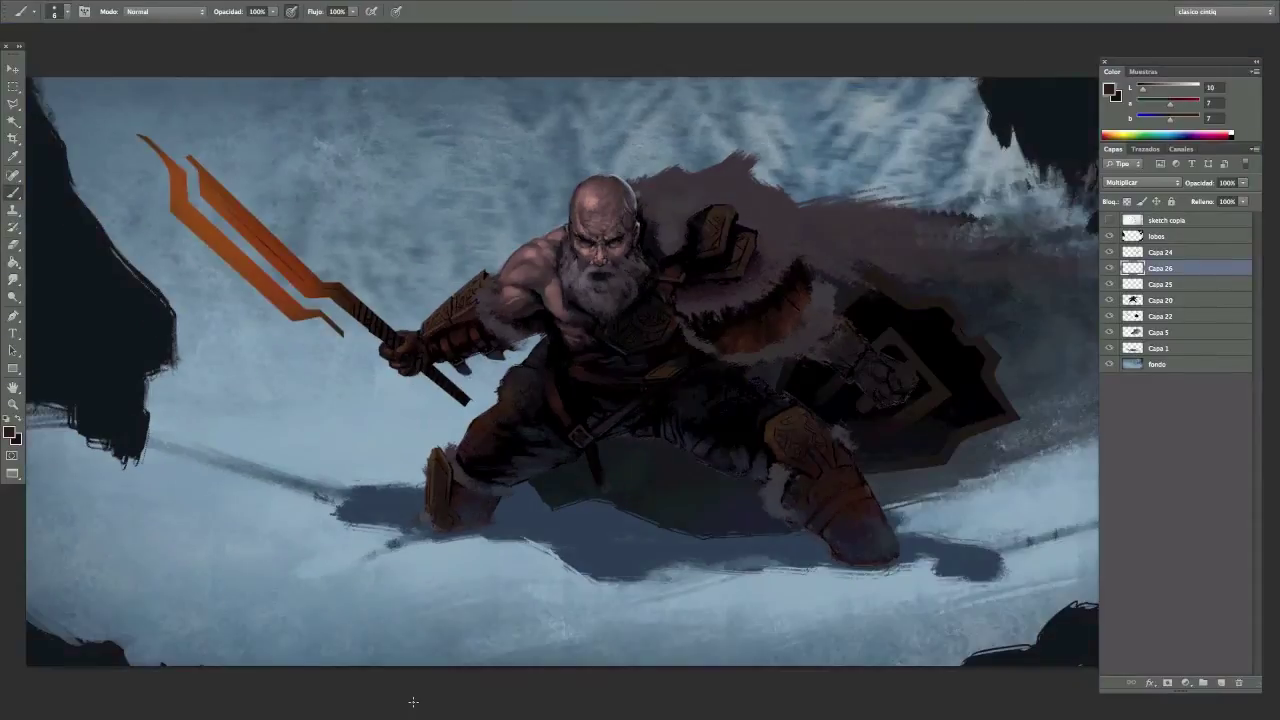
Select Capa 26, 25 and 20, then make Capa 26 active and lock its transparent pixels.
left_click(1160, 300, "shift")
right_click(1155, 268)
left_click(1155, 268)
left_click(1127, 201)
left_click(366, 310, "alt")
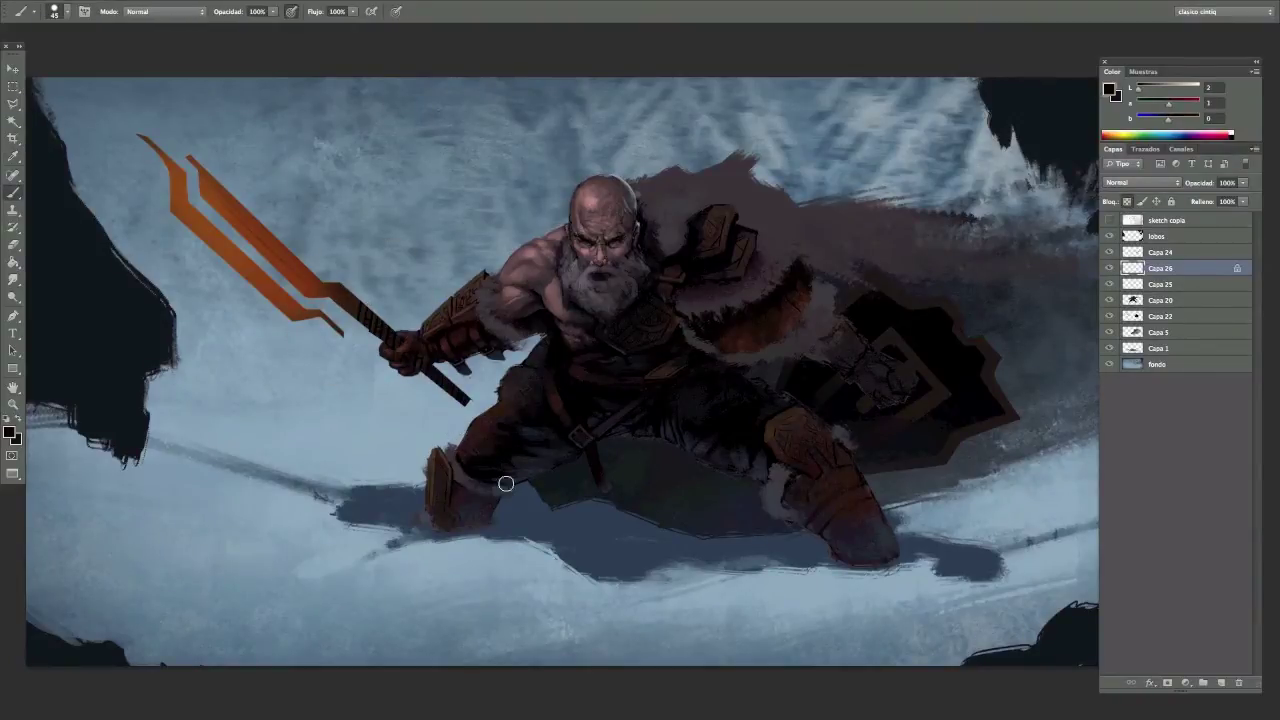
key("Tab")
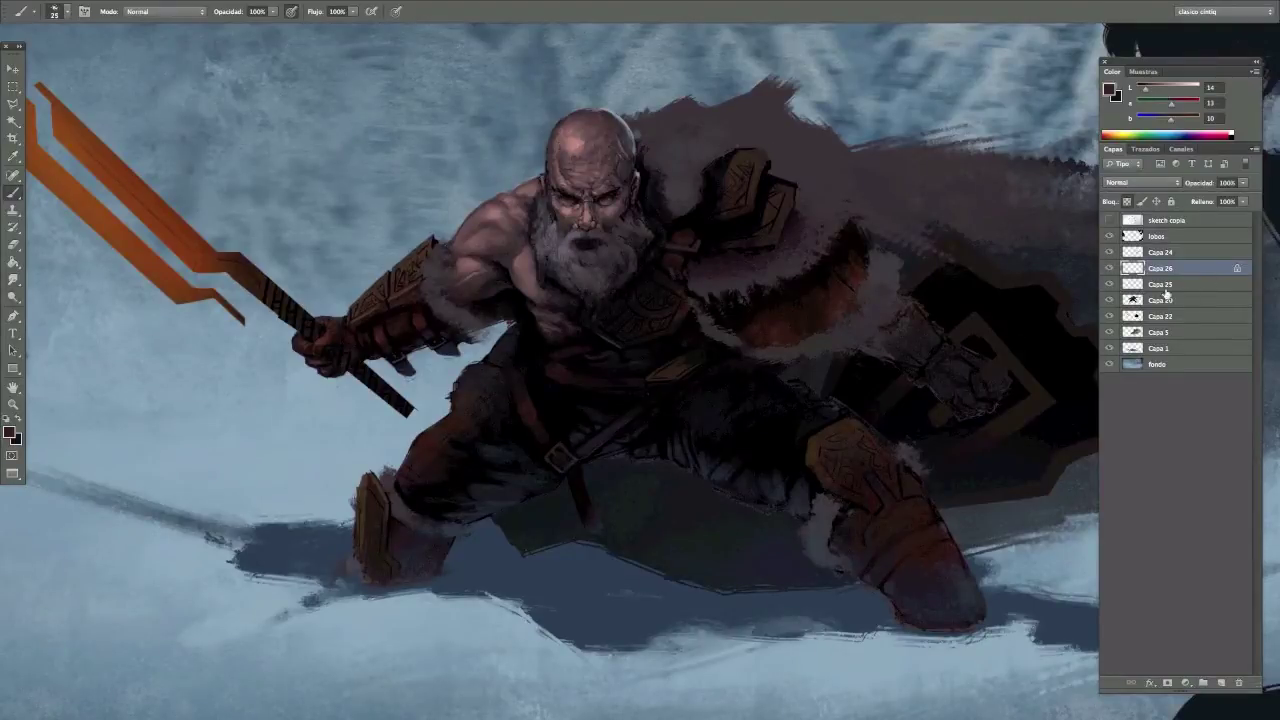
Merge Capa 26, 25 and 20 into Capa 26 and lock its transparent pixels.
left_click(1158, 300, "shift")
key("ctrl+e")
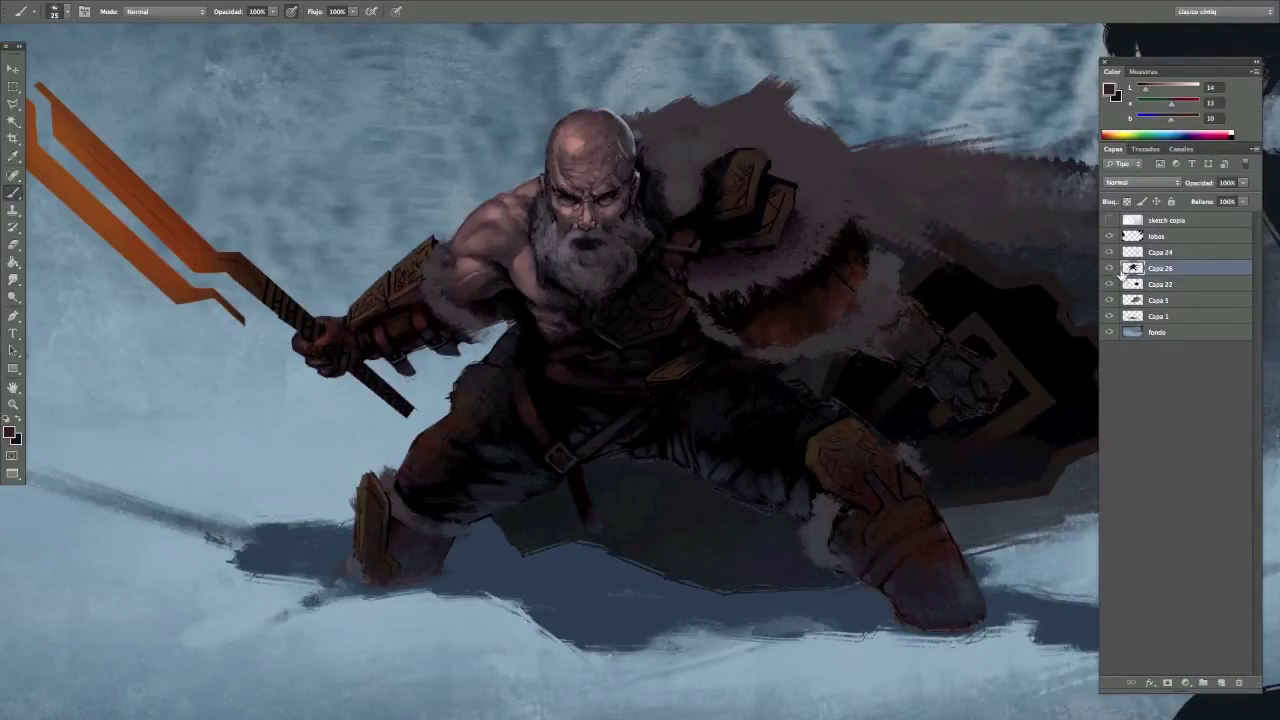
left_click(1127, 201)
Paint light strokes on the warrior's hip with a size-10 brush in sampled near-black.
key("bracketright")
key("bracketright")
key("bracketright")
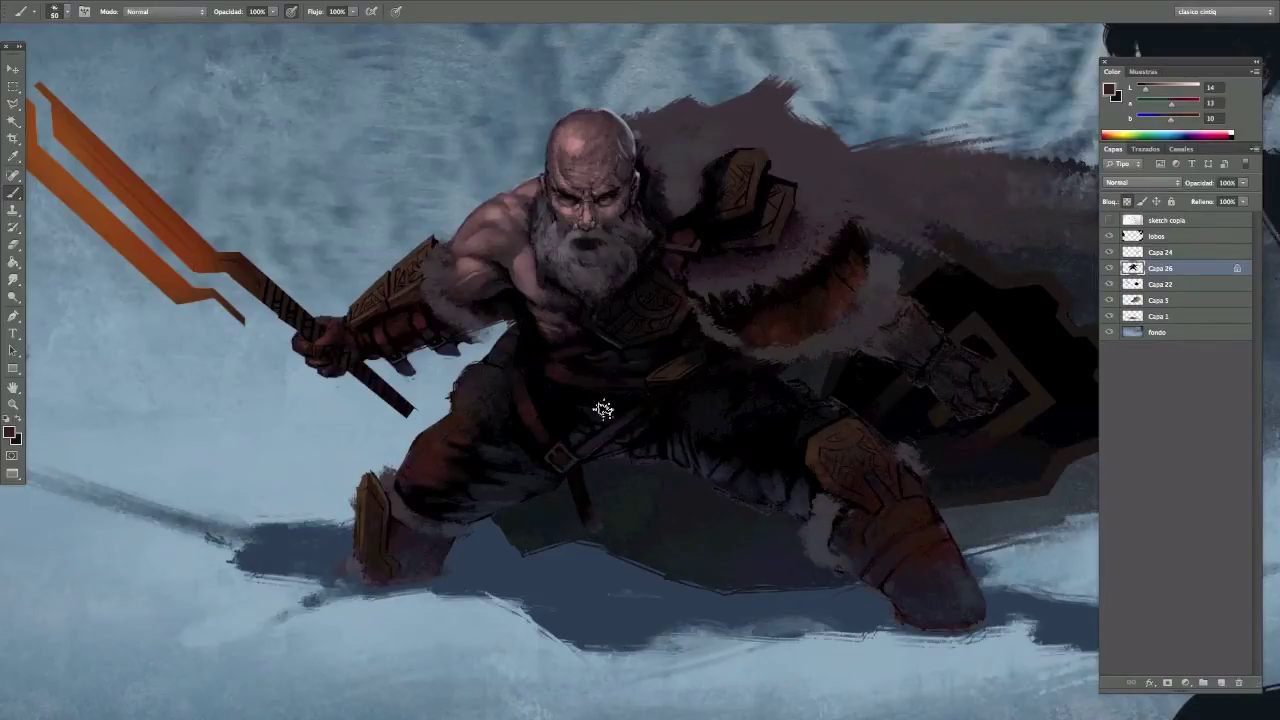
left_click(555, 447, "alt")
key("bracketleft")
key("bracketleft")
mouse_move(455, 400)
left_mouse_down()
mouse_move(500, 380)
mouse_move(506, 395)
left_mouse_up()
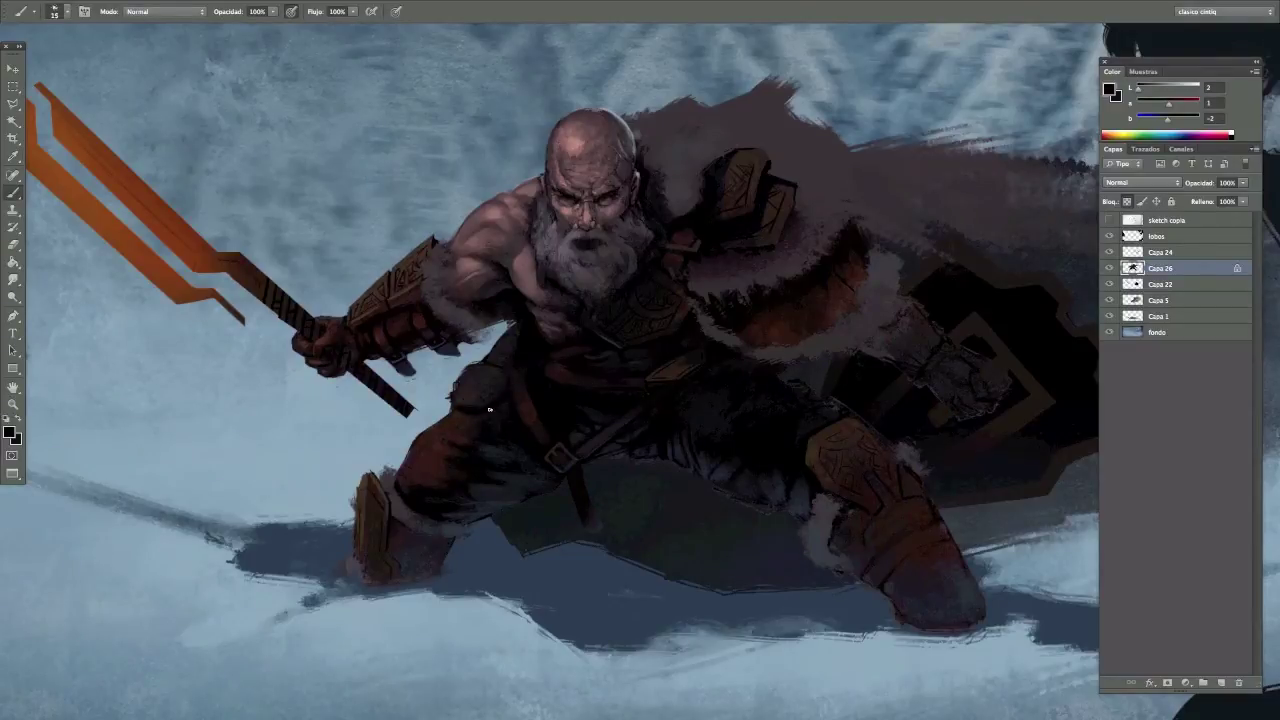
Shade the hips with sampled warm browns, grey-browns and dark tones at brush sizes 35-80.
left_click(480, 412, "alt")
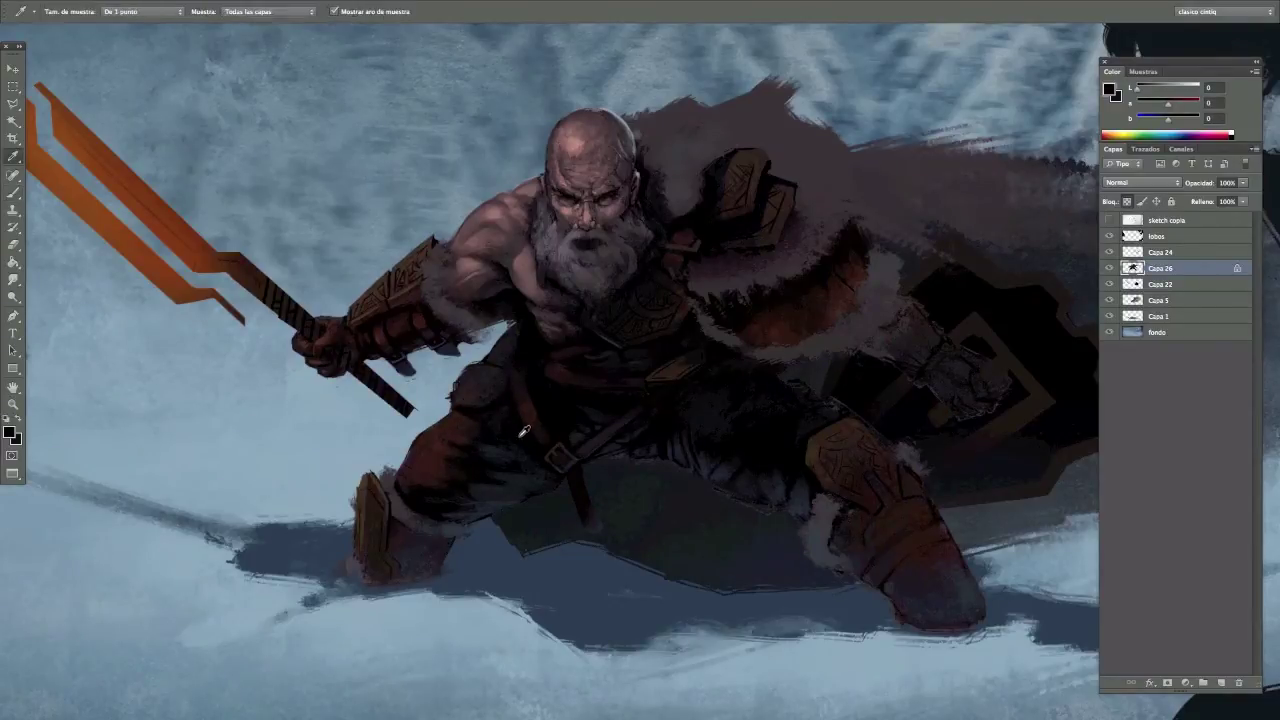
key("bracketright")
key("bracketright")
key("bracketright")
left_click(462, 400, "alt")
left_click_drag(505, 337, 528, 337)
left_click_drag(428, 368, 400, 368)
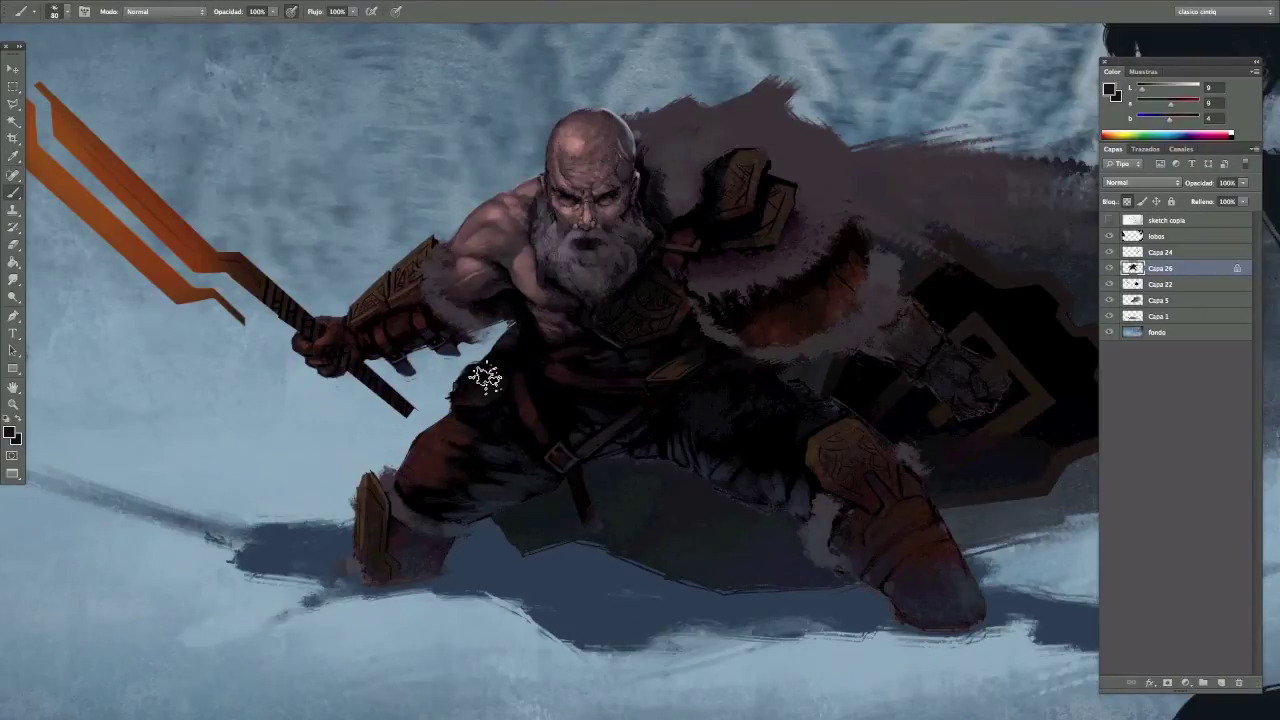
left_click(466, 390, "alt")
left_click(510, 393, "alt")
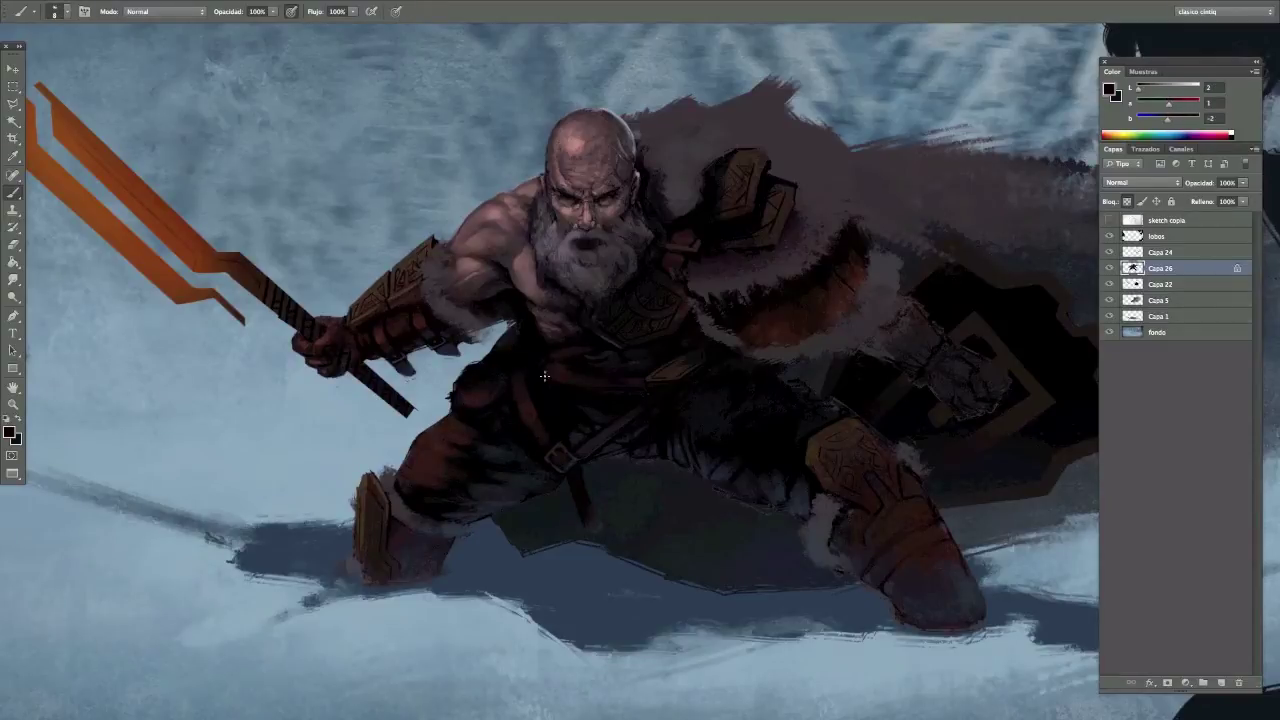
left_click(470, 475, "alt")
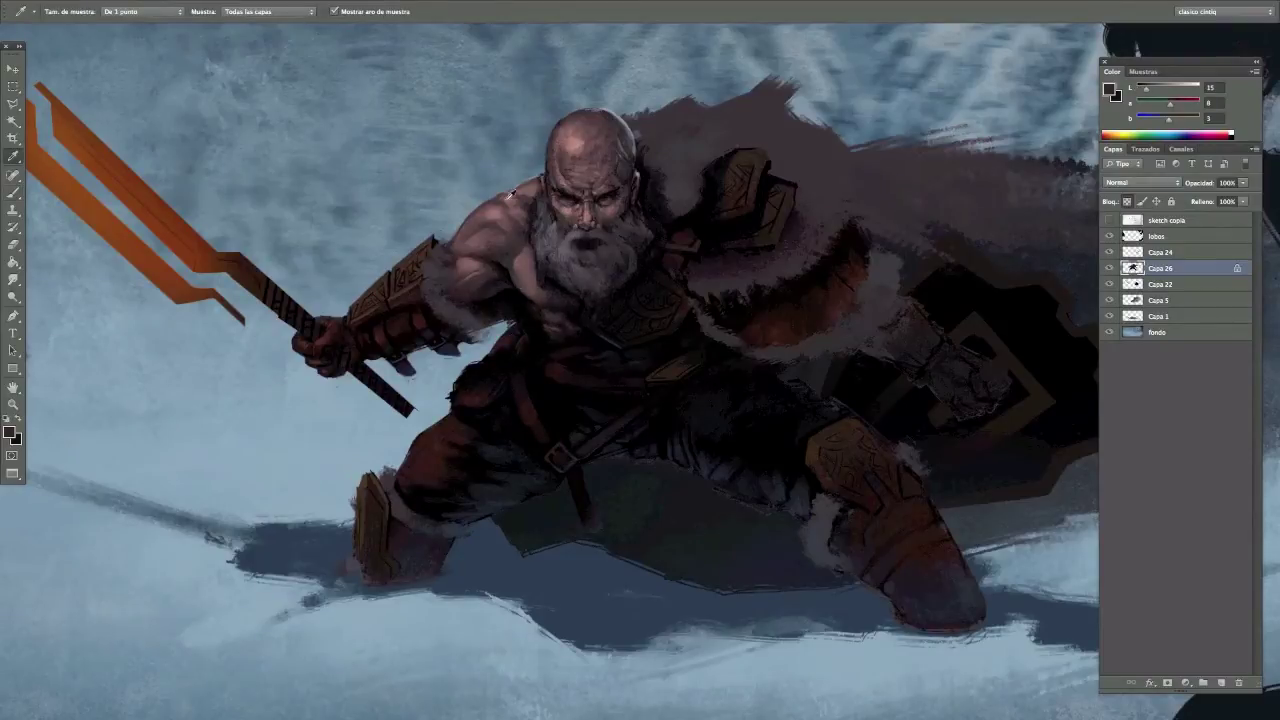
Detail the belt with a 7-10 px brush, alternating near-black and dark brown.
left_click(535, 316, "alt")
key("bracketleft")
key("bracketleft")
key("bracketleft")
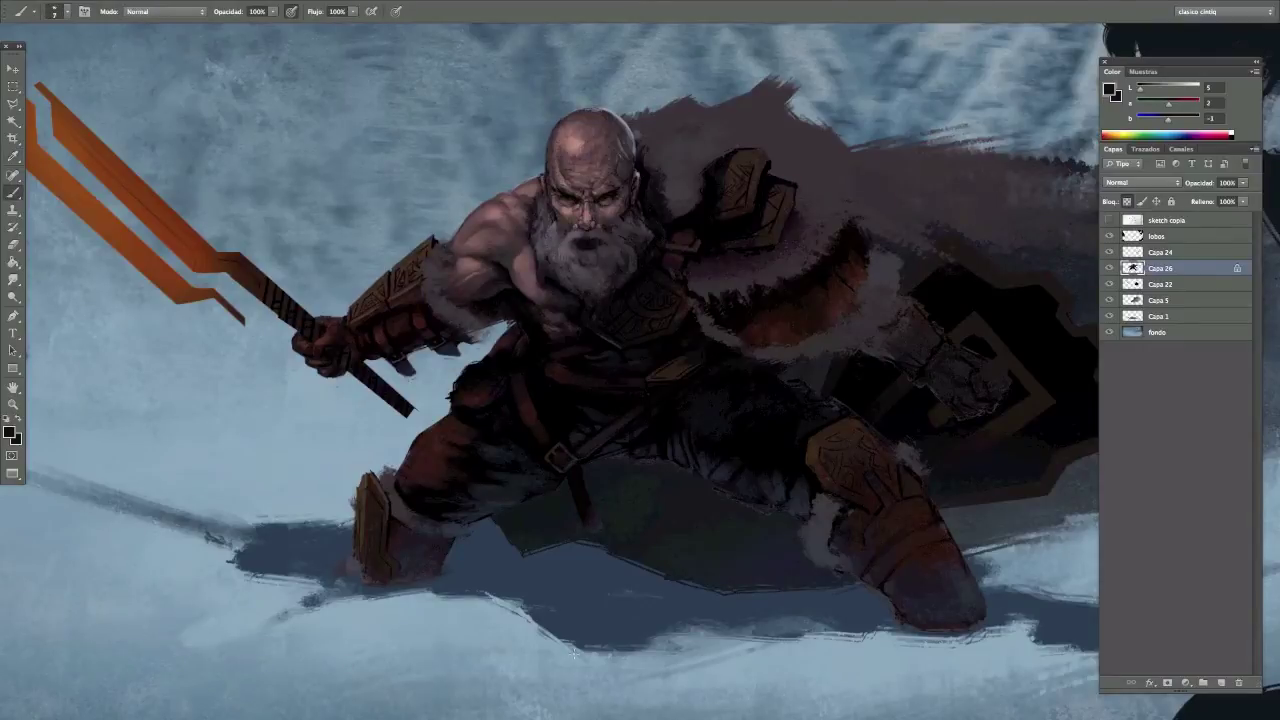
left_click(534, 340, "alt")
left_click(520, 362, "alt")
key("bracketright")
key("bracketright")
key("bracketright")
left_click(520, 362, "alt")
left_click(526, 370, "alt")
left_click(520, 361, "alt")
Shade the legs with sampled dark olive, near-black and warm brown tones.
scroll(508, 362, "right", 2)
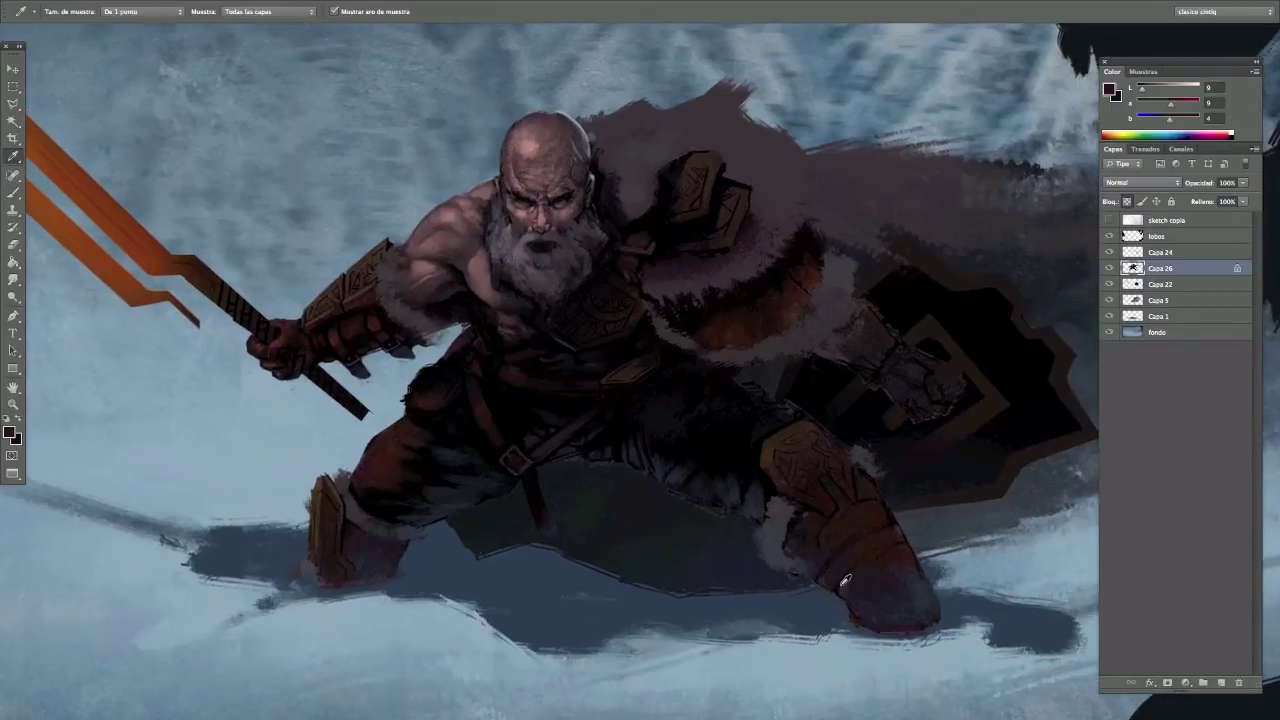
left_click(497, 430, "alt")
left_click(564, 292, "alt")
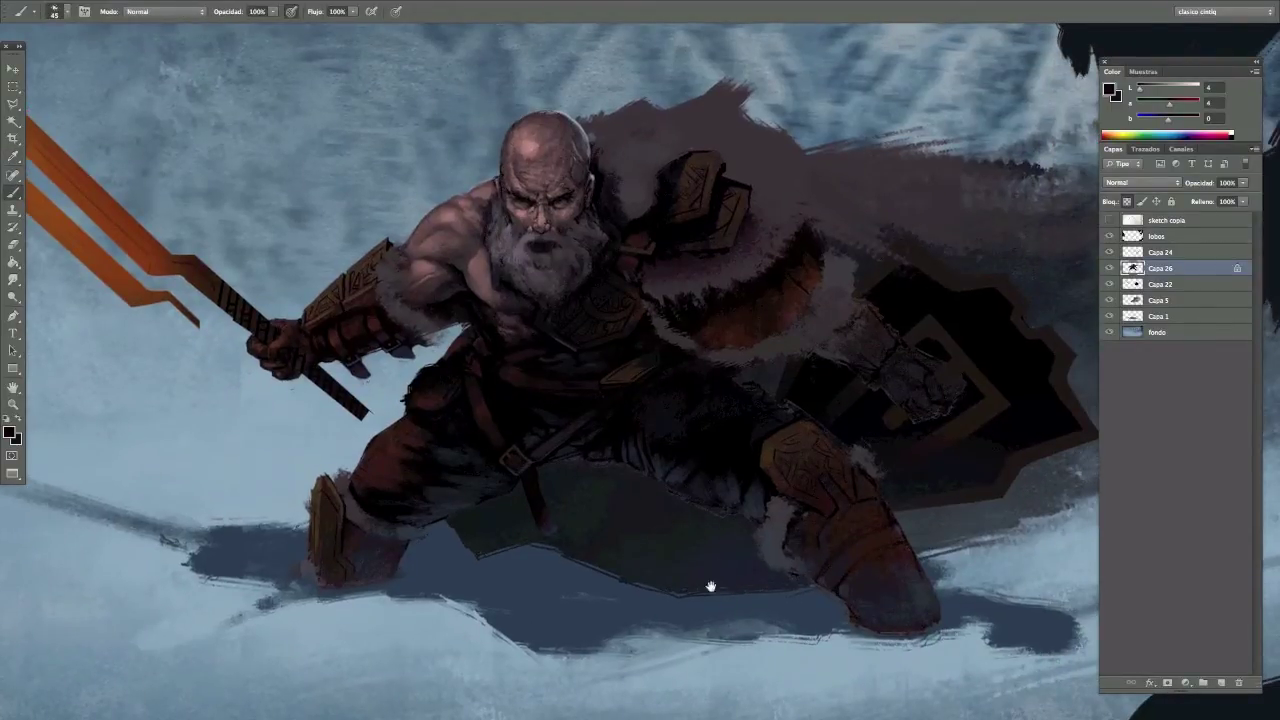
left_click_drag(710, 586, 792, 560)
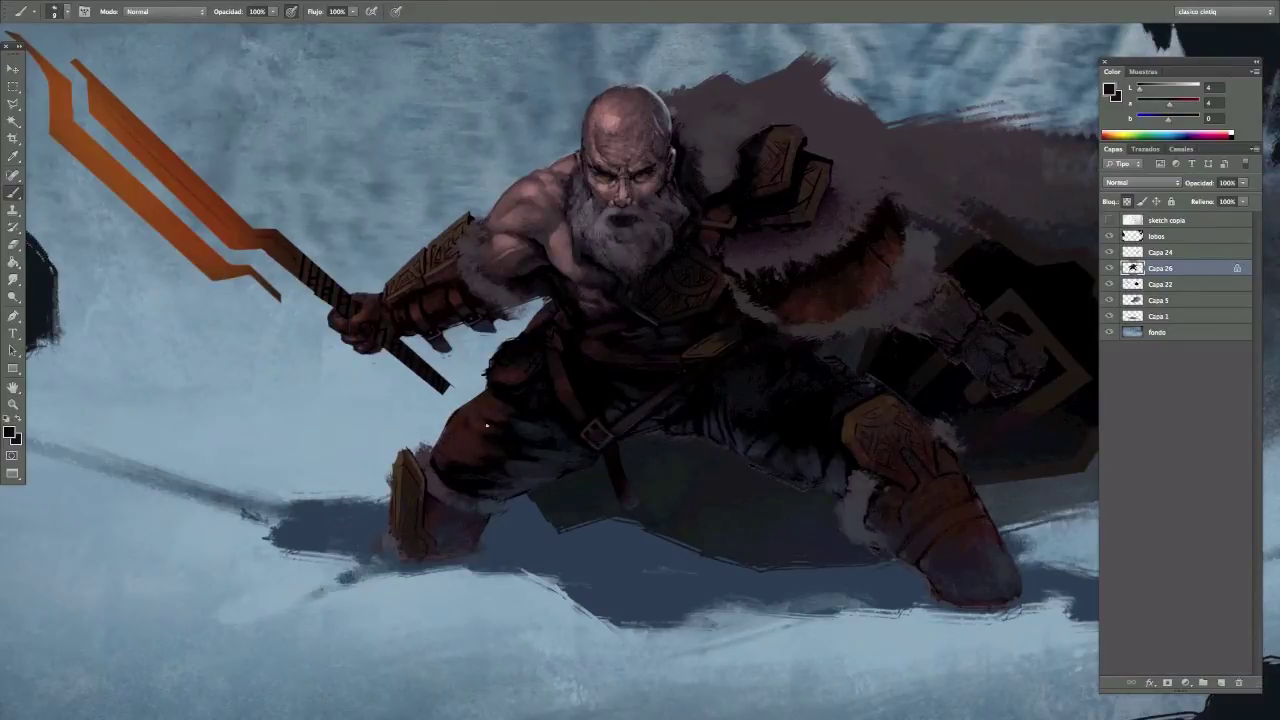
left_click_drag(606, 514, 554, 526)
left_click(385, 470, "alt")
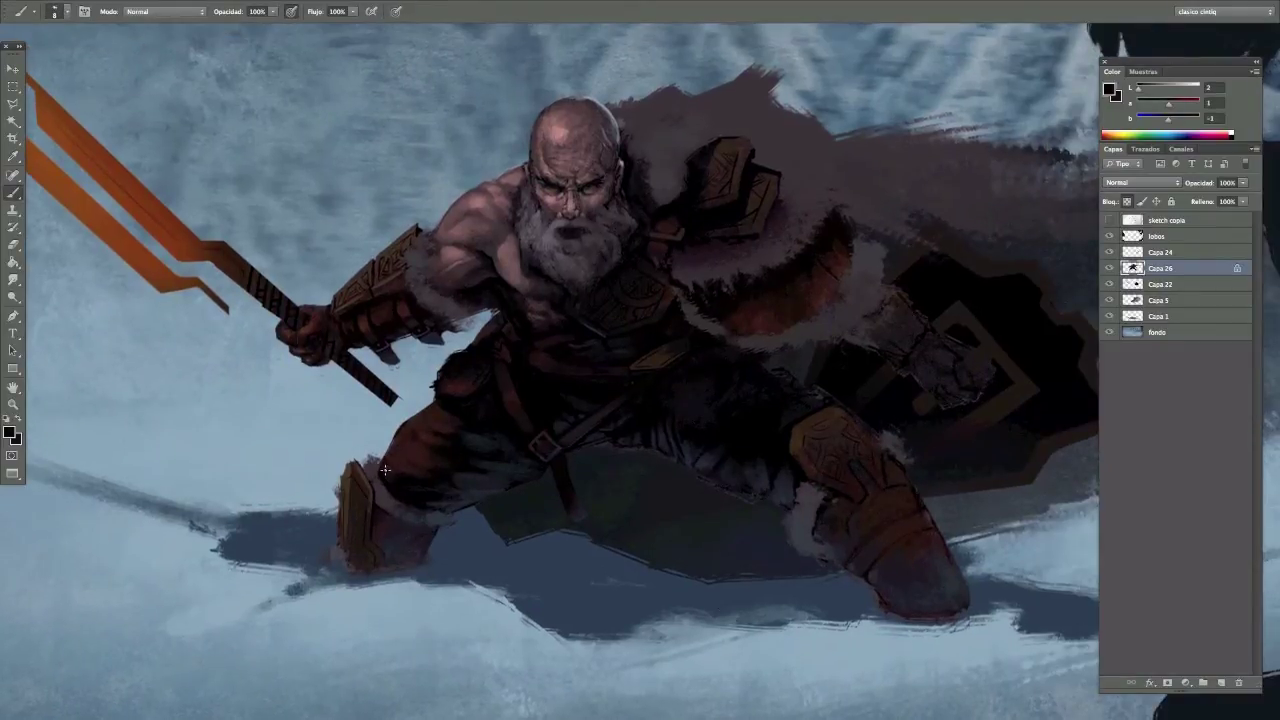
left_click(390, 460, "alt")
left_click(435, 386, "alt")
left_click(480, 338, "alt")
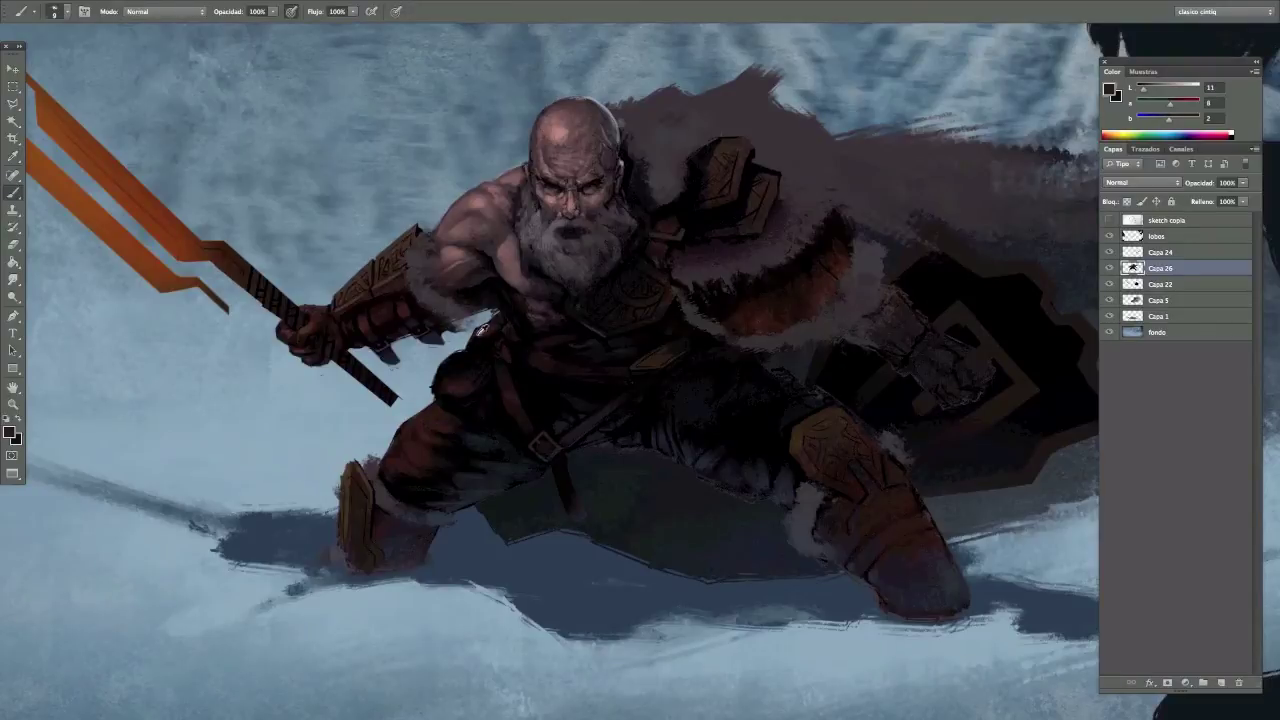
Zoom out, relock Capa 26's transparent pixels and enlarge the brush to 60.
key("e")
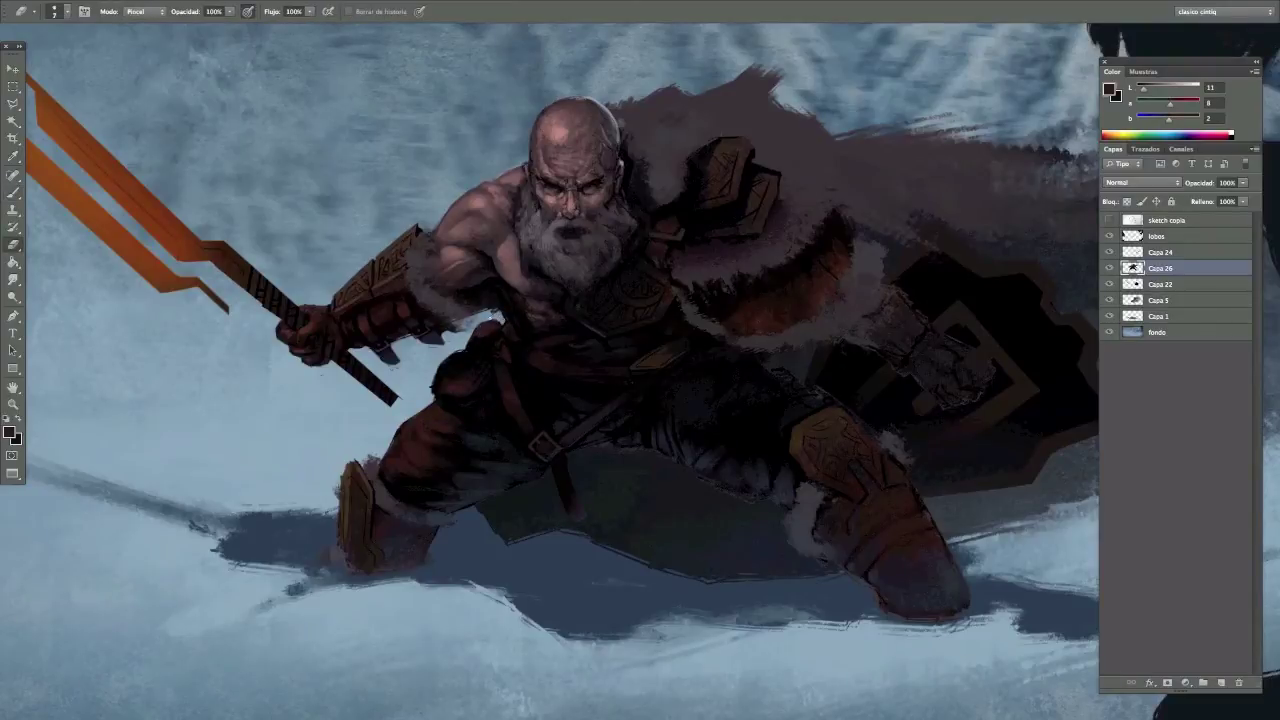
key("b")
key("ctrl+minus")
left_click(600, 340, "alt")
key("slash")
key("bracketright")
key("bracketright")
key("bracketright")
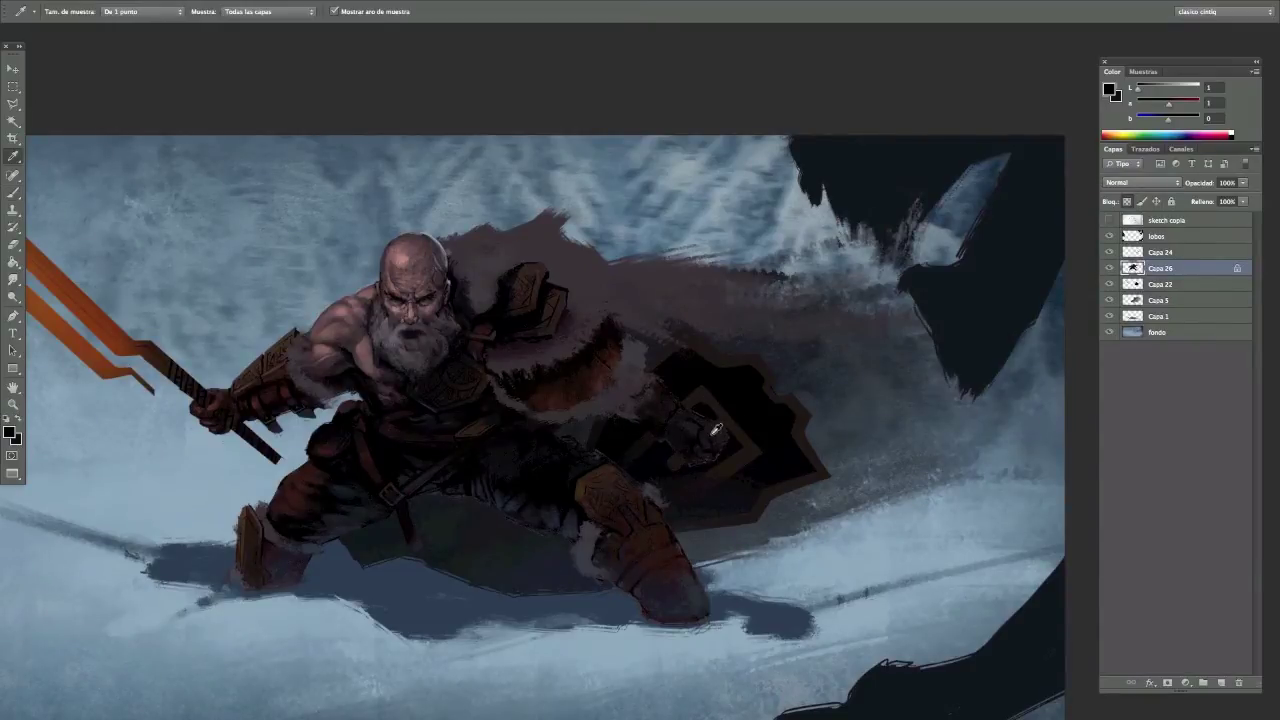
Sample dark and lighter tones for the rear arm and set the brush to 45.
left_click(680, 425, "alt")
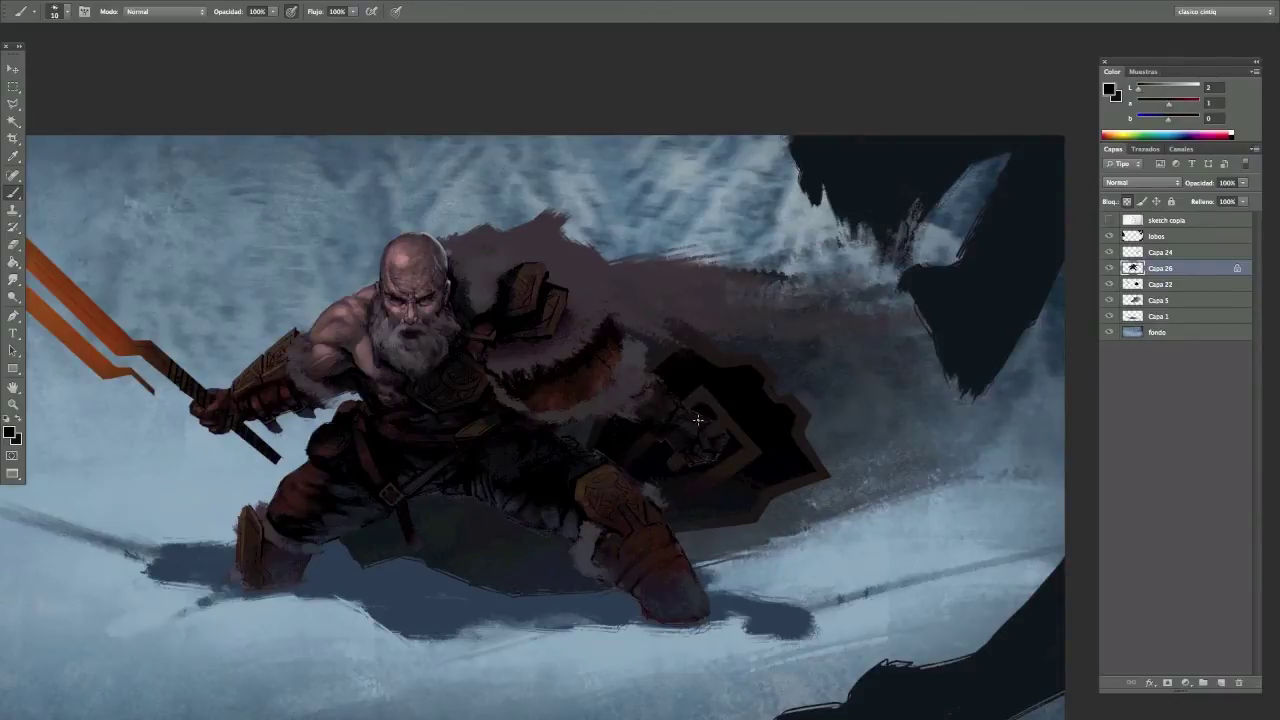
key("alt+bracketright")
key("e")
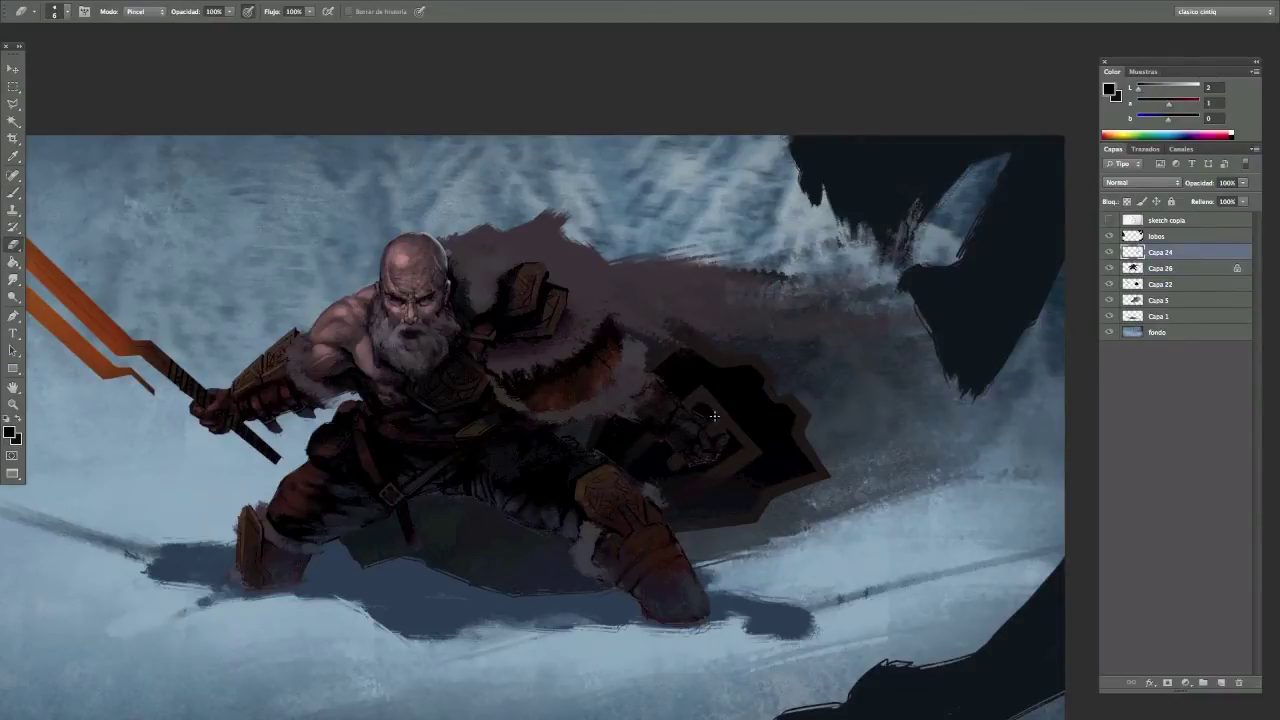
key("alt+bracketleft")
key("b")
left_click(680, 424, "alt")
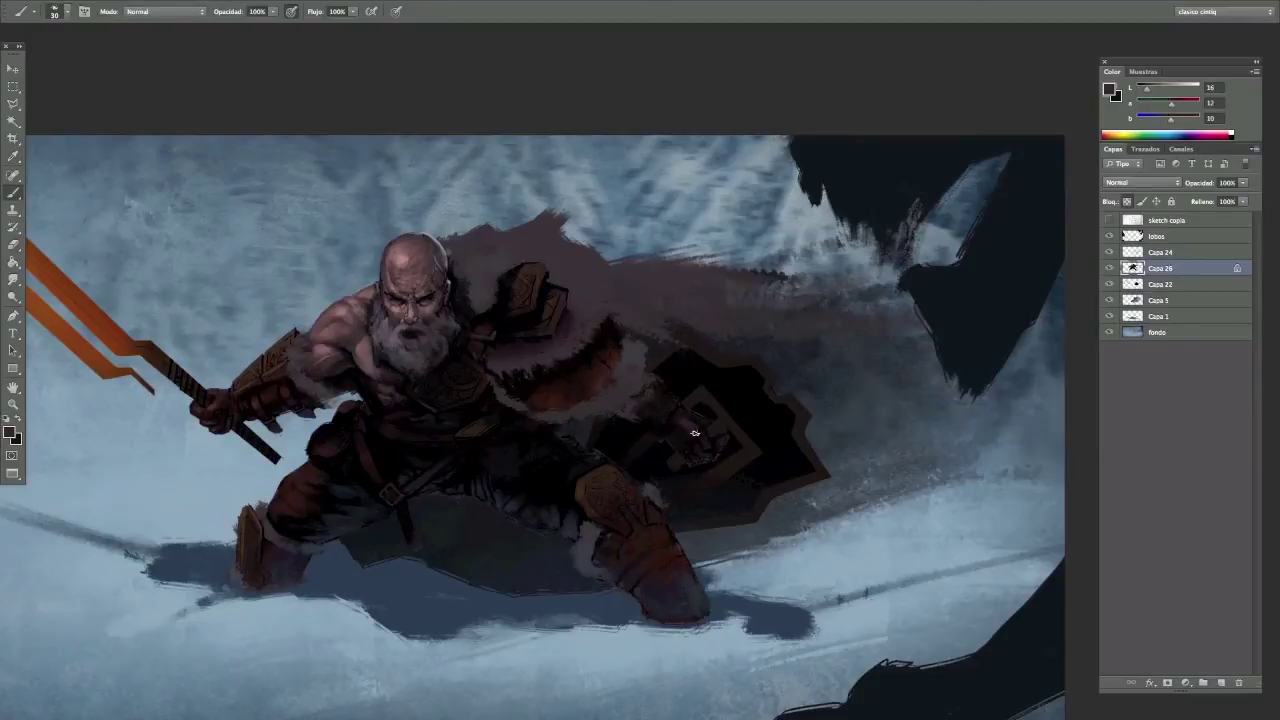
key("bracketright")
Paint the rear arm and hand over the shield in dark browns and near-black, adding Capa 27.
left_click(715, 453, "alt")
left_click(809, 468, "alt")
key("bracketleft")
left_click(651, 413, "alt")
key("bracketleft")
left_click(679, 434, "alt")
left_click(685, 444, "alt")
key("bracketright")
left_click(608, 340, "alt")
Paint shadows on Capa 27 with sampled dark and warm browns at brush sizes 10-25.
key("ctrl+shift+alt+n")
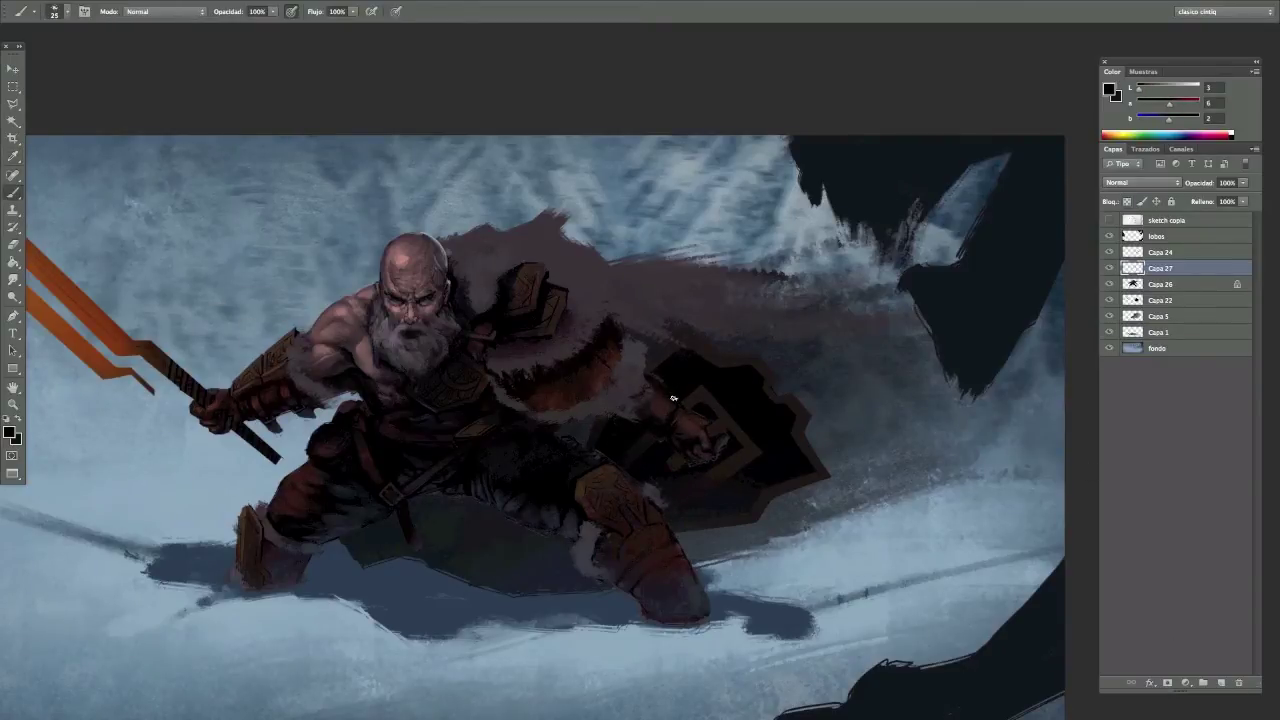
left_click(651, 342, "alt")
key("bracketright")
left_click(709, 345, "alt")
left_click(750, 470, "alt")
key("bracketleft")
key("bracketleft")
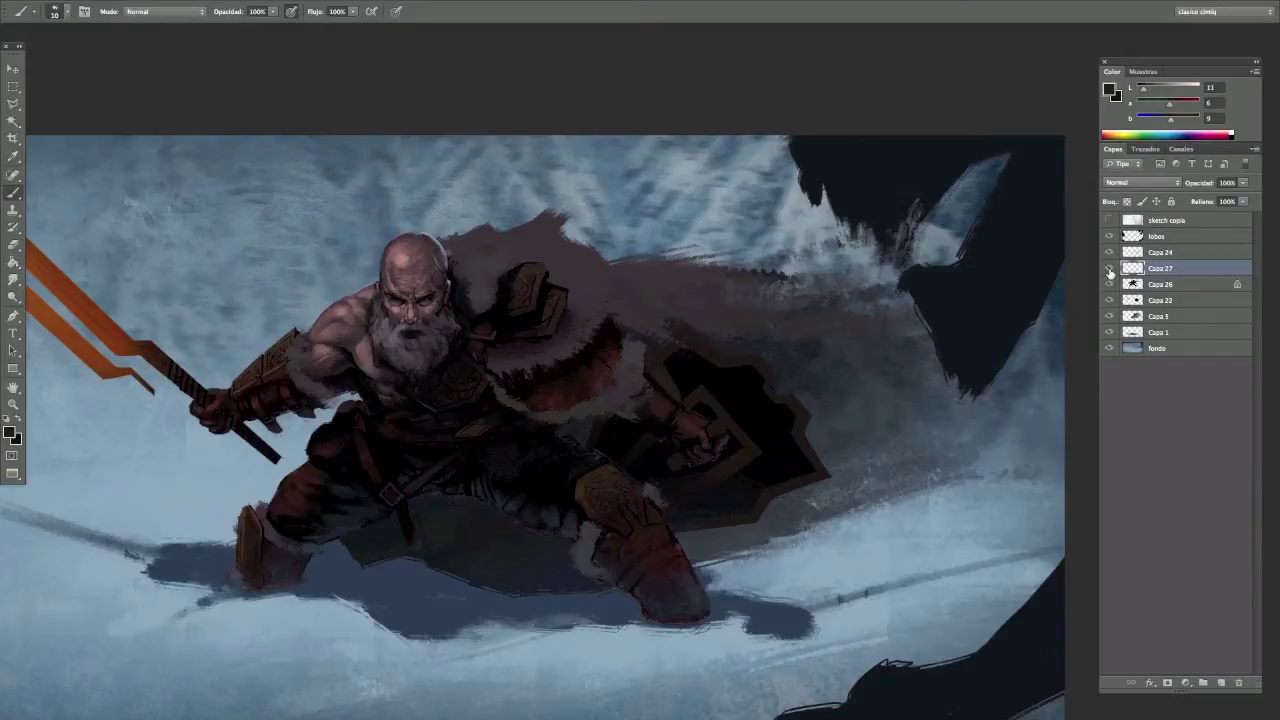
left_click(660, 378, "alt")
Deepen the shadows on Capa 27 with sampled dark shadow and blue-grey tones.
key("alt+bracketright")
key("e")
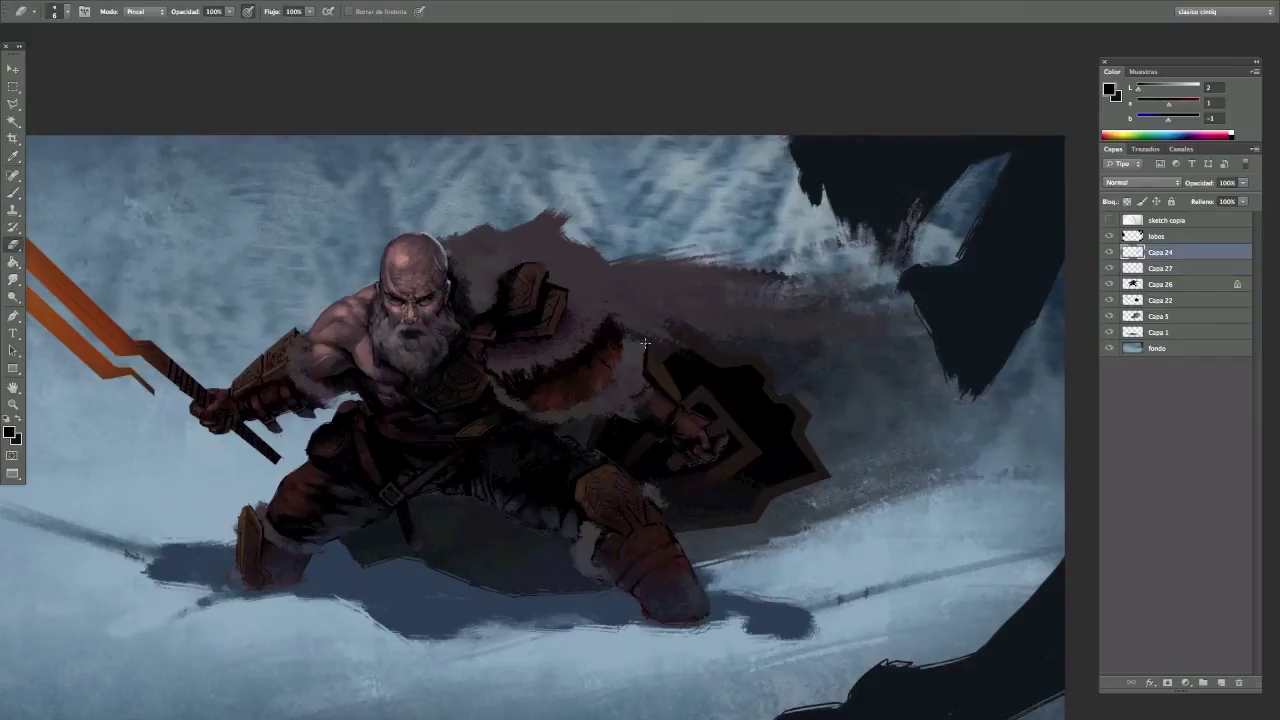
key("b")
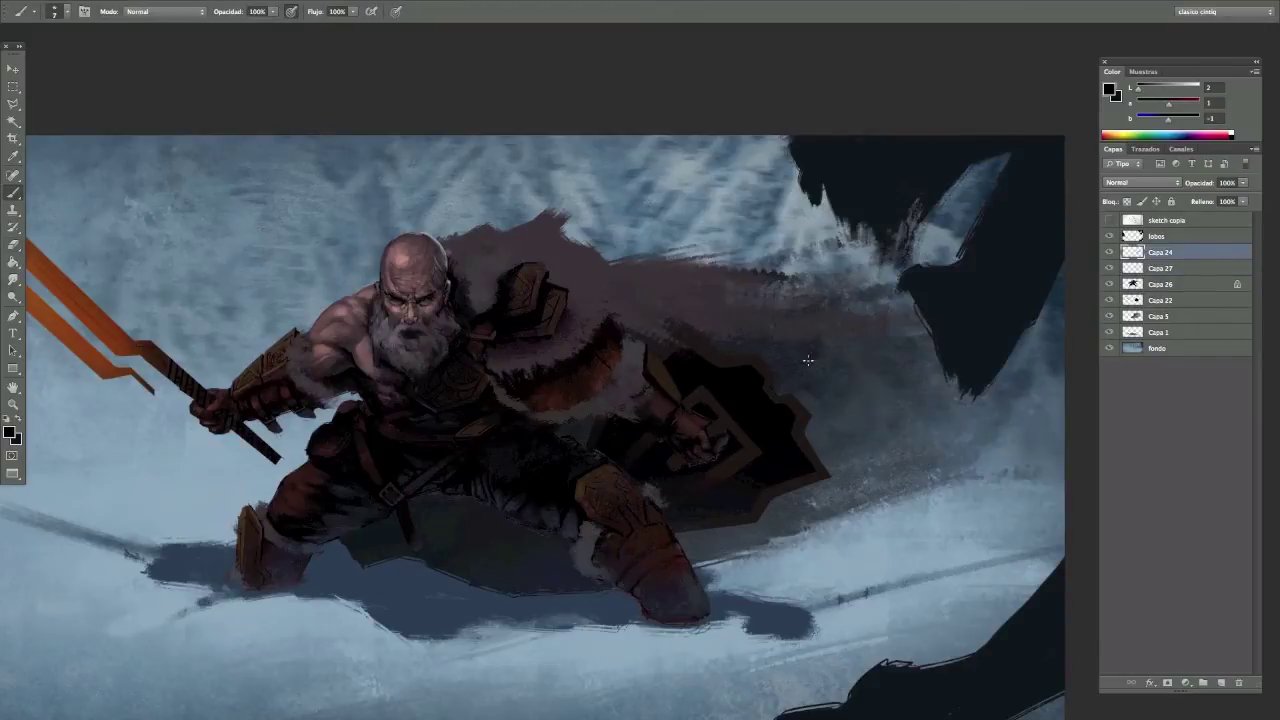
key("alt+bracketleft")
left_click(648, 404, "alt")
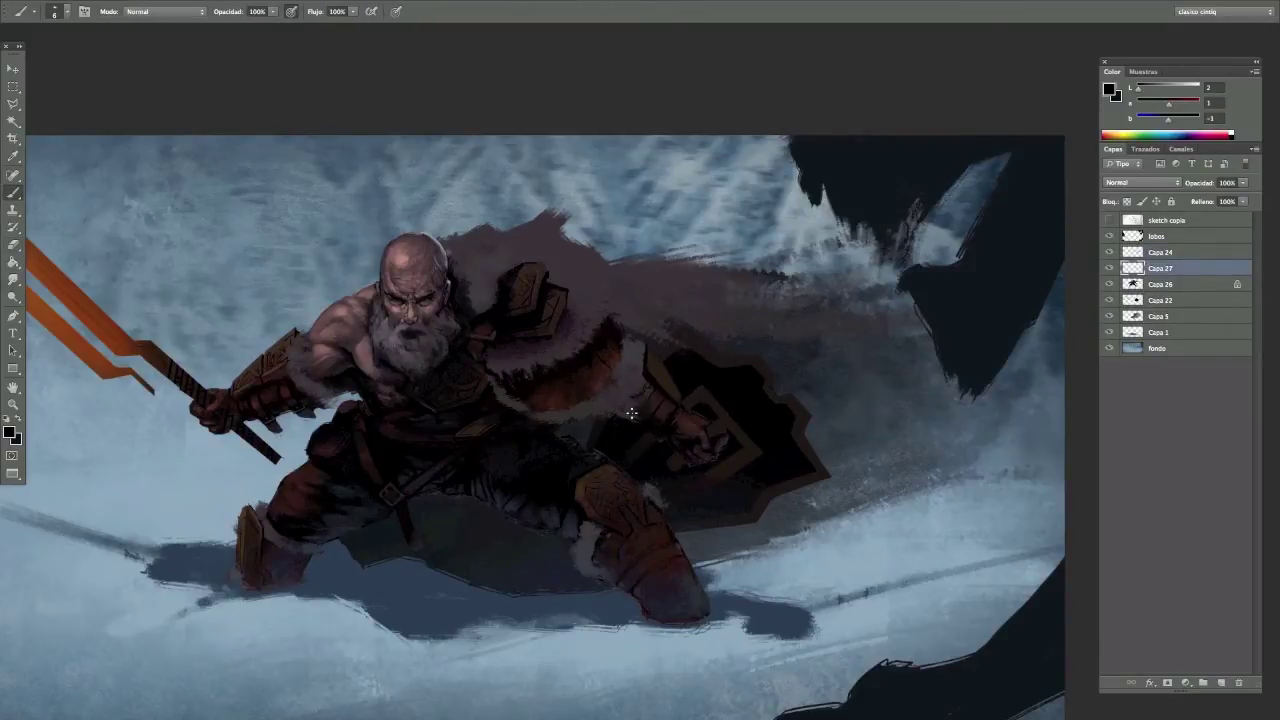
left_click(663, 421, "alt")
key("bracketright")
Zoom in on the warrior and shade with near-black and dark brown using a smaller brush.
left_click(633, 414, "alt")
key("bracketleft")
left_click(655, 404, "alt")
key("bracketleft")
key("ctrl+plus")
left_click(587, 438, "alt")
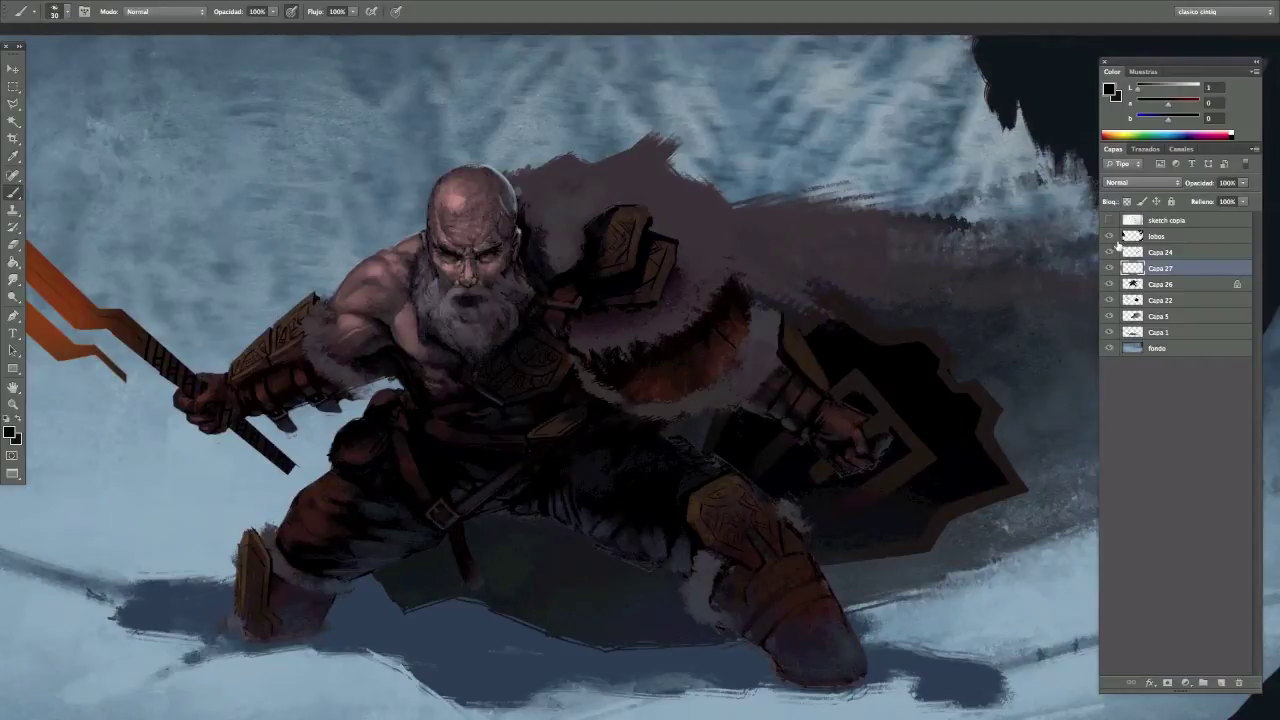
Paint a short dark shadow stroke beside the warrior's right boot on Capa 27.
left_click(1140, 236)
key("e")
key("b")
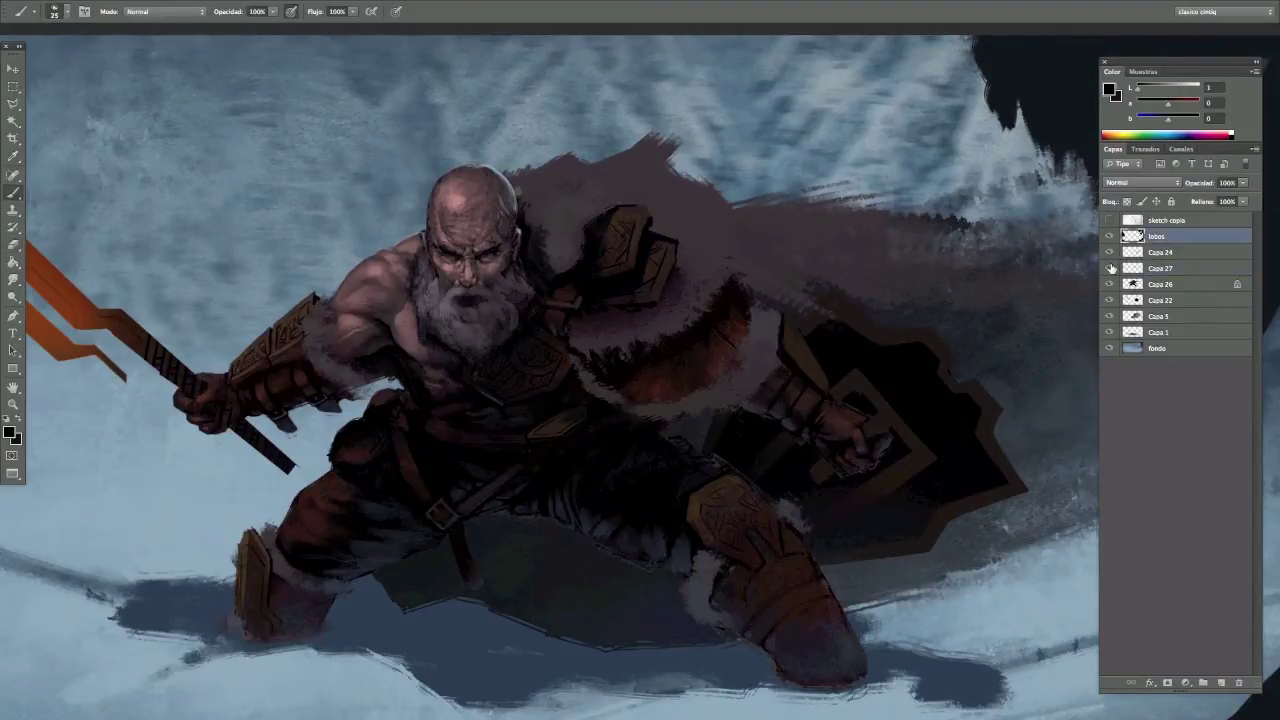
key("alt+bracketleft")
key("alt+bracketleft")
key("bracketleft")
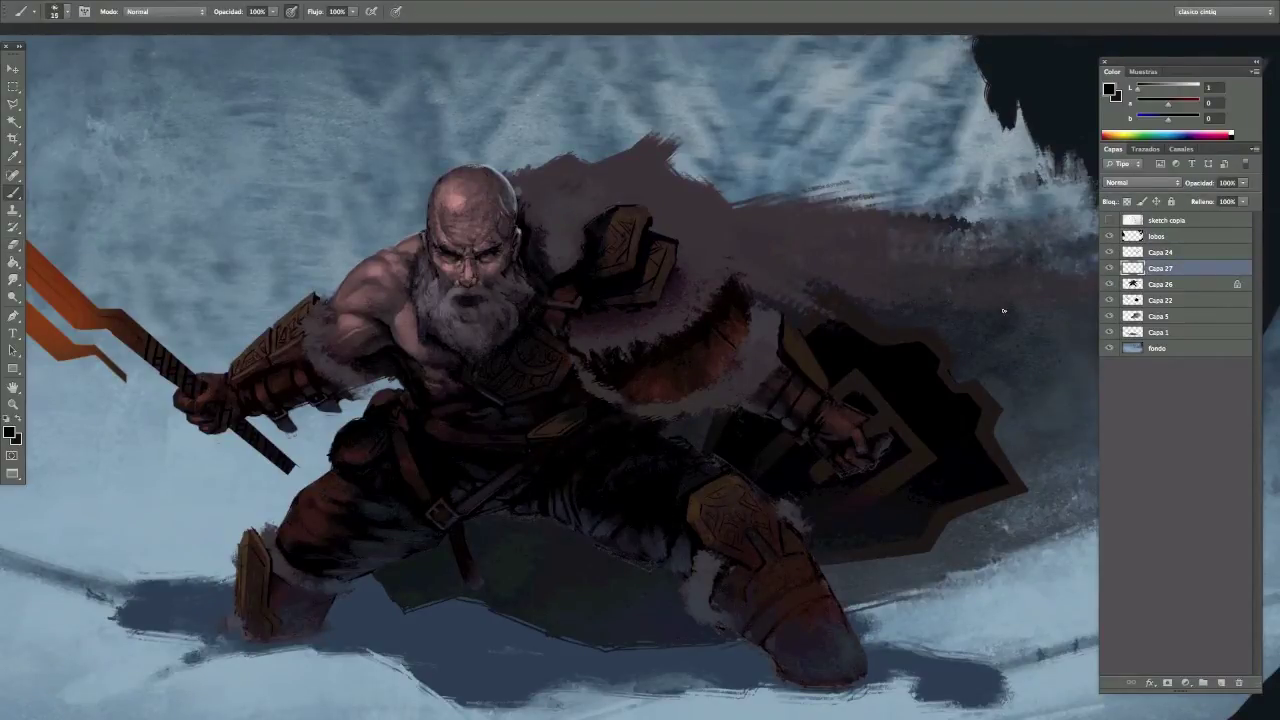
left_click_drag(701, 629, 679, 589)
left_click(626, 433, "alt")
left_click(605, 489, "alt")
left_click_drag(606, 518, 613, 468)
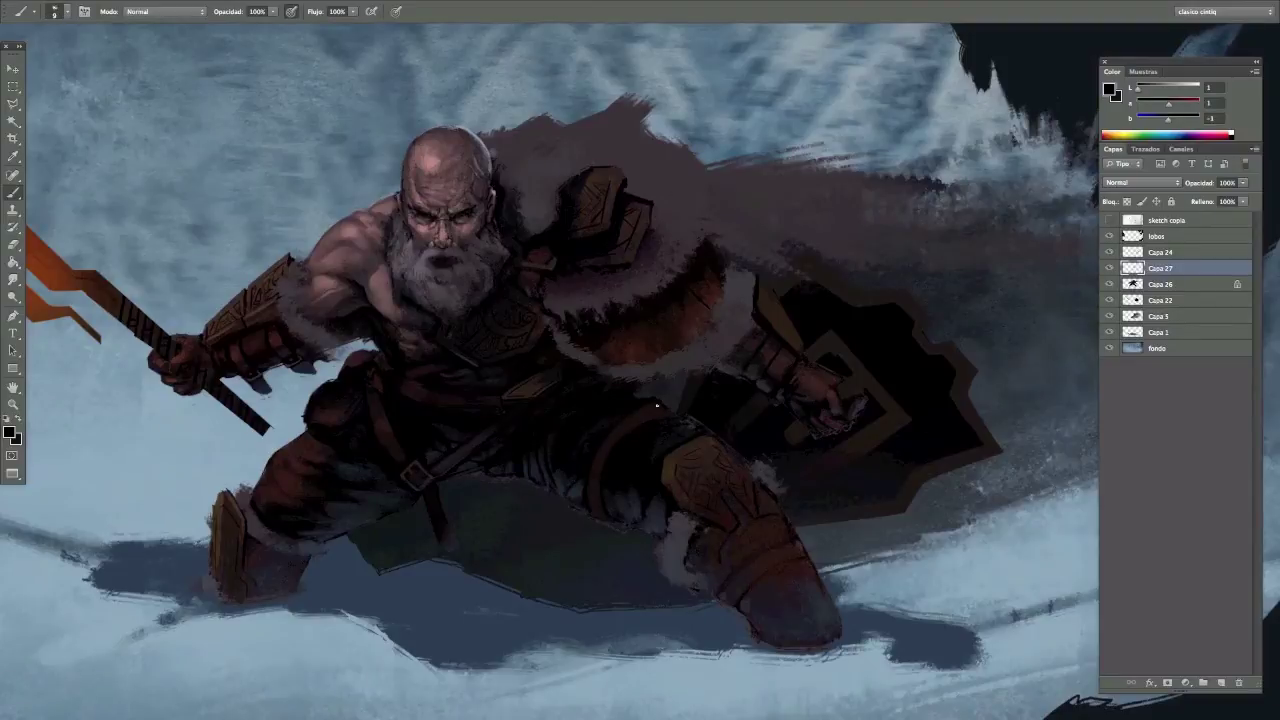
Fit the painting in view, sample dark browns and add new layer Capa 28.
key("ctrl+0")
left_click(716, 420, "alt")
left_click(728, 424, "alt")
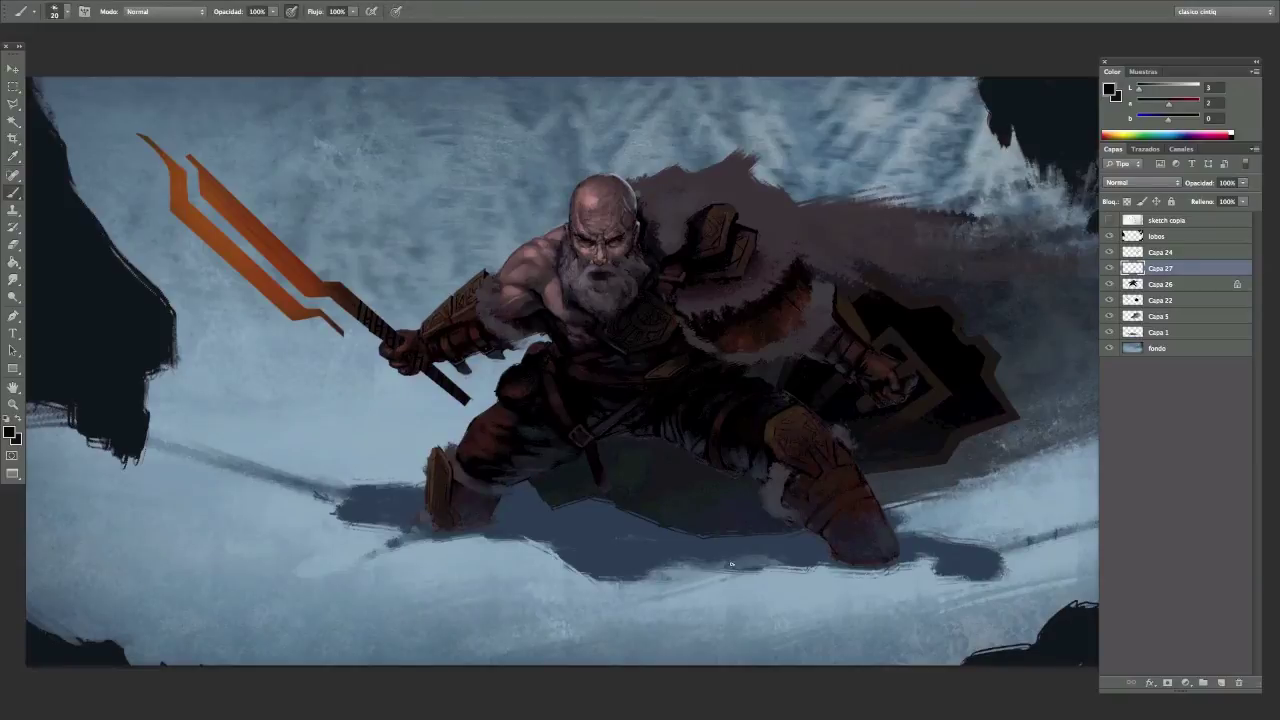
left_click(748, 428, "alt")
key("ctrl+shift+alt+n")
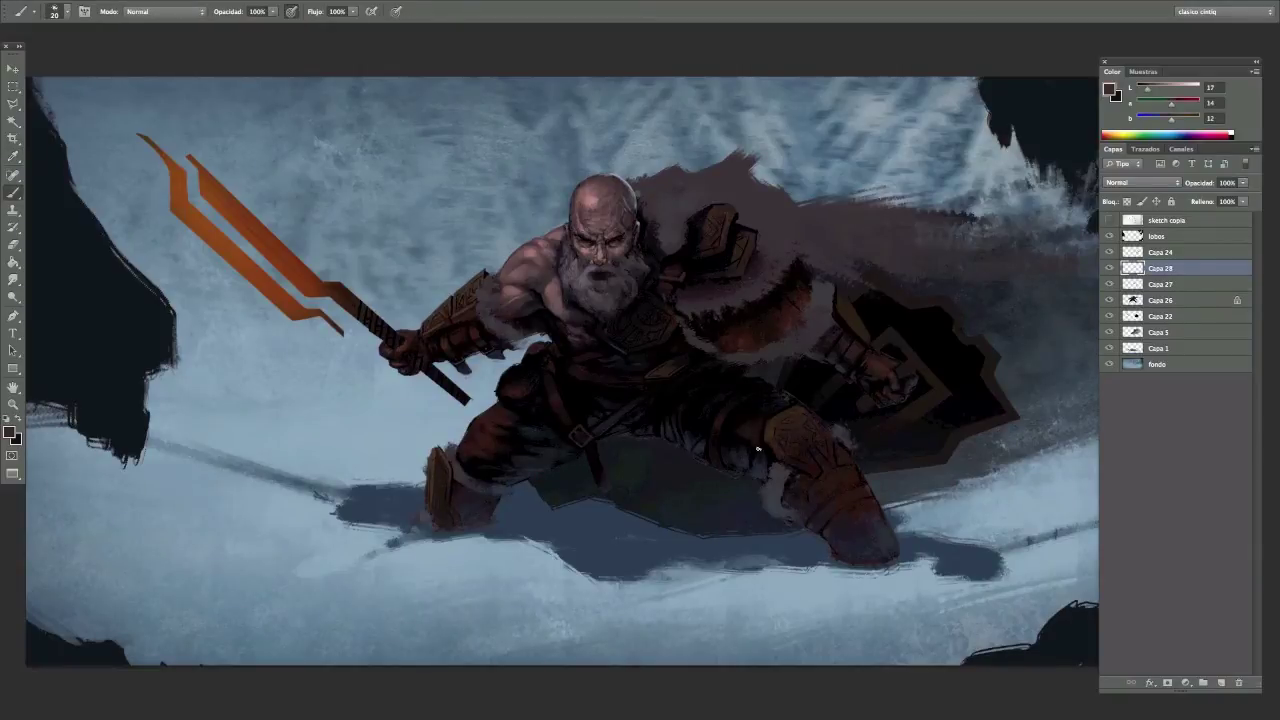
Load the warrior's silhouette as a selection and paint pale cream rim light along its edges.
key("bracketleft")
key("bracketleft")
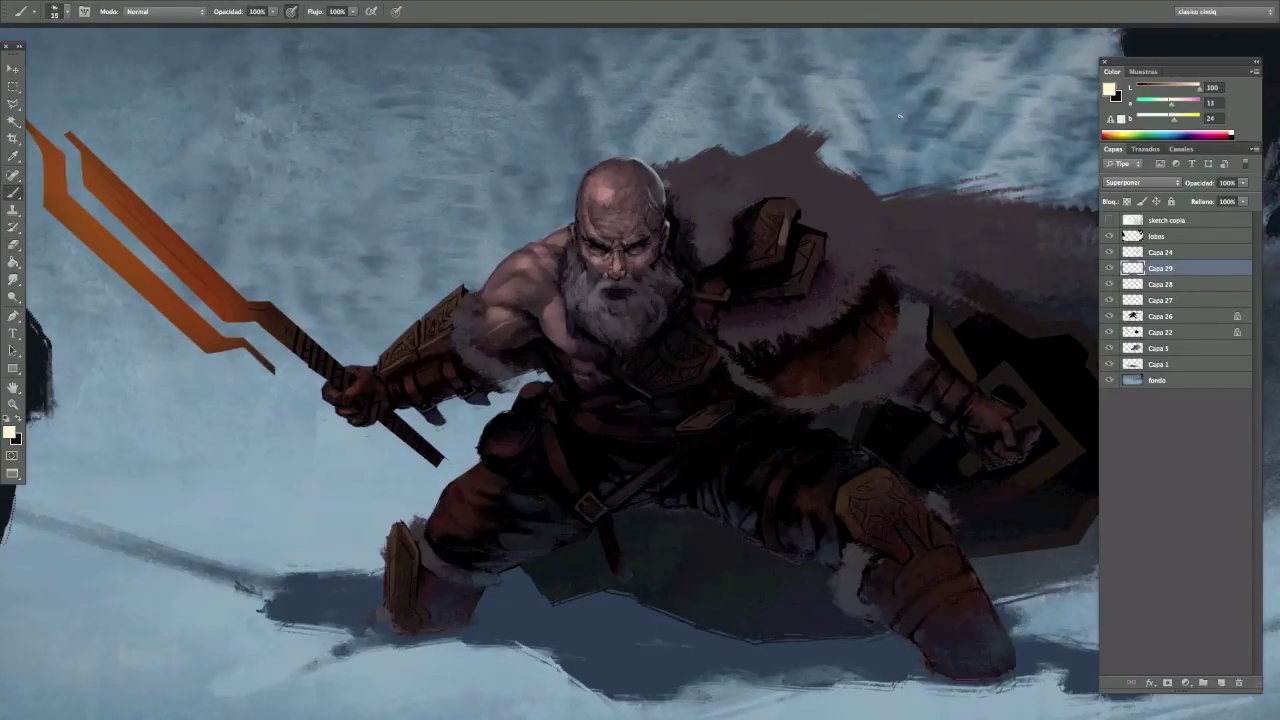
key("bracketright")
key("bracketright")
key("bracketright")
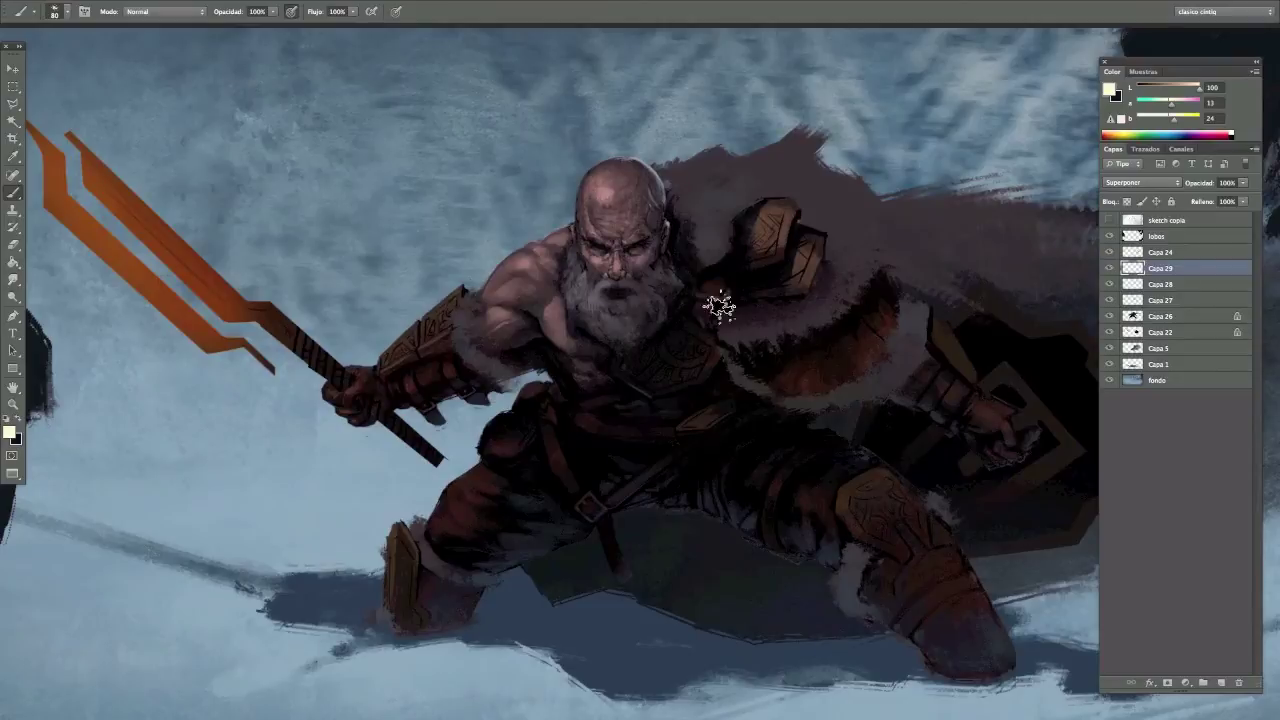
left_click(1132, 332, "ctrl")
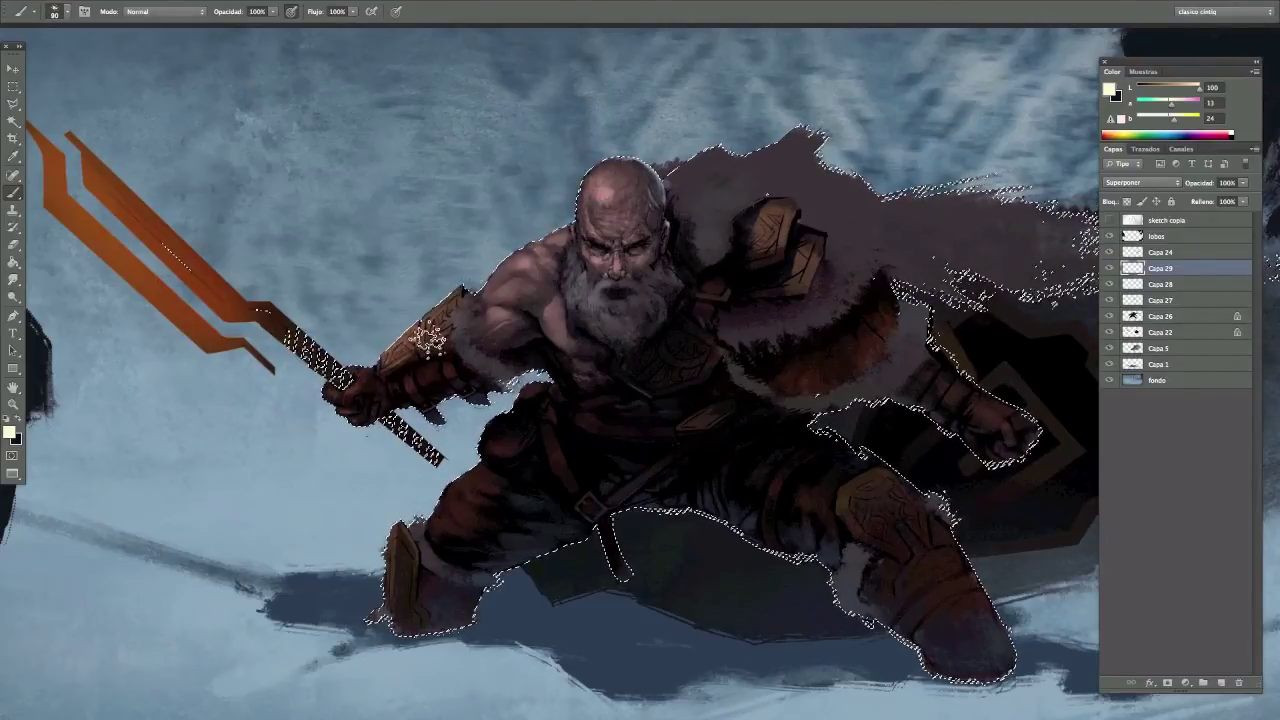
left_click_drag(842, 492, 755, 467)
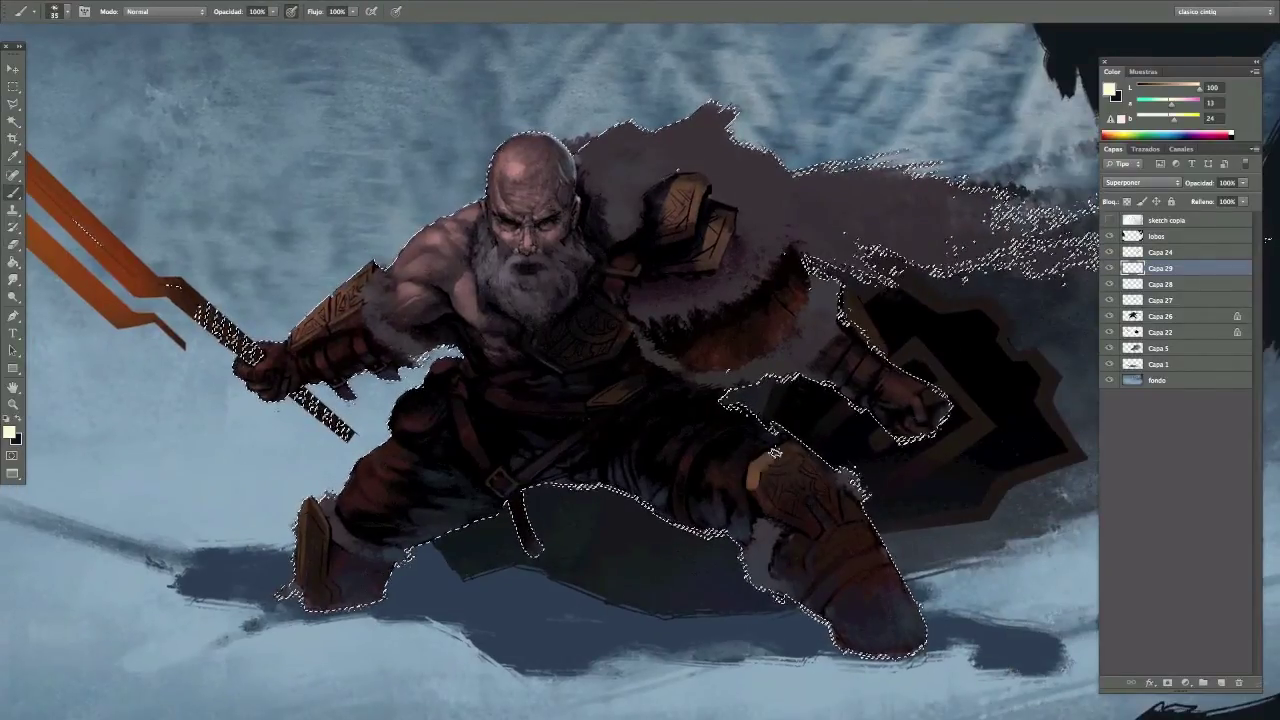
key("bracketleft")
key("bracketleft")
key("bracketleft")
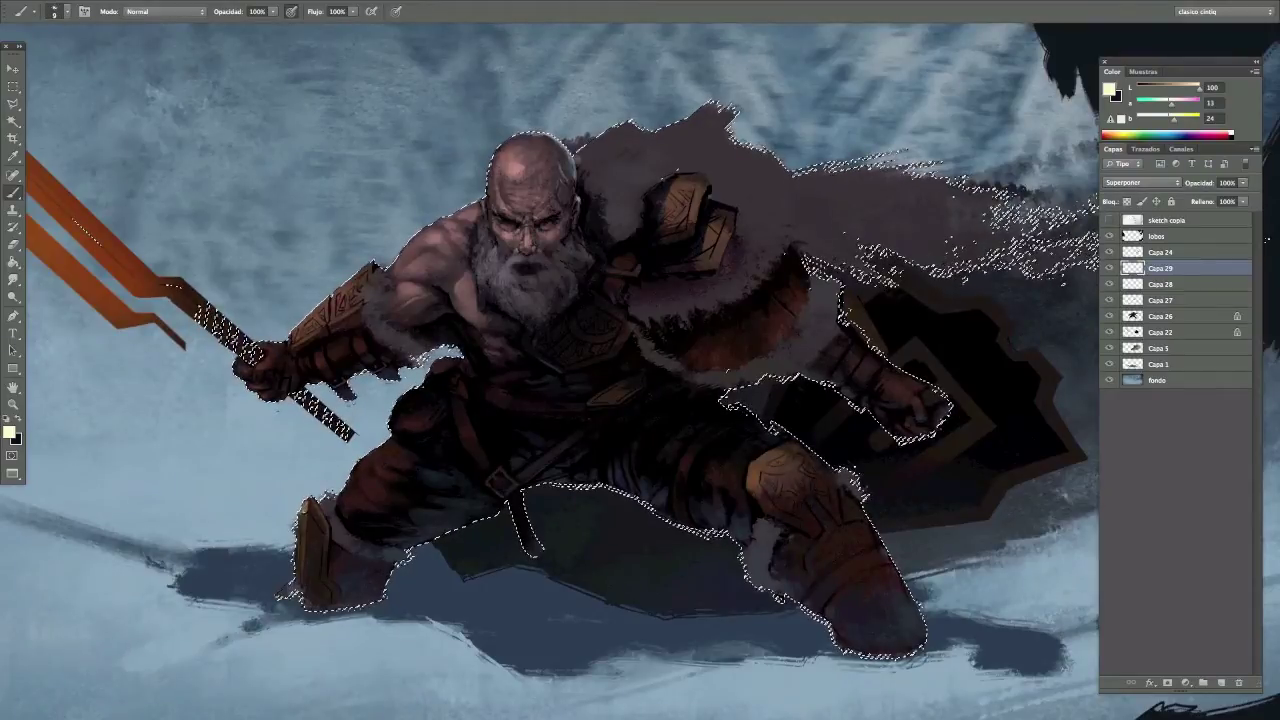
key("bracketleft")
key("bracketleft")
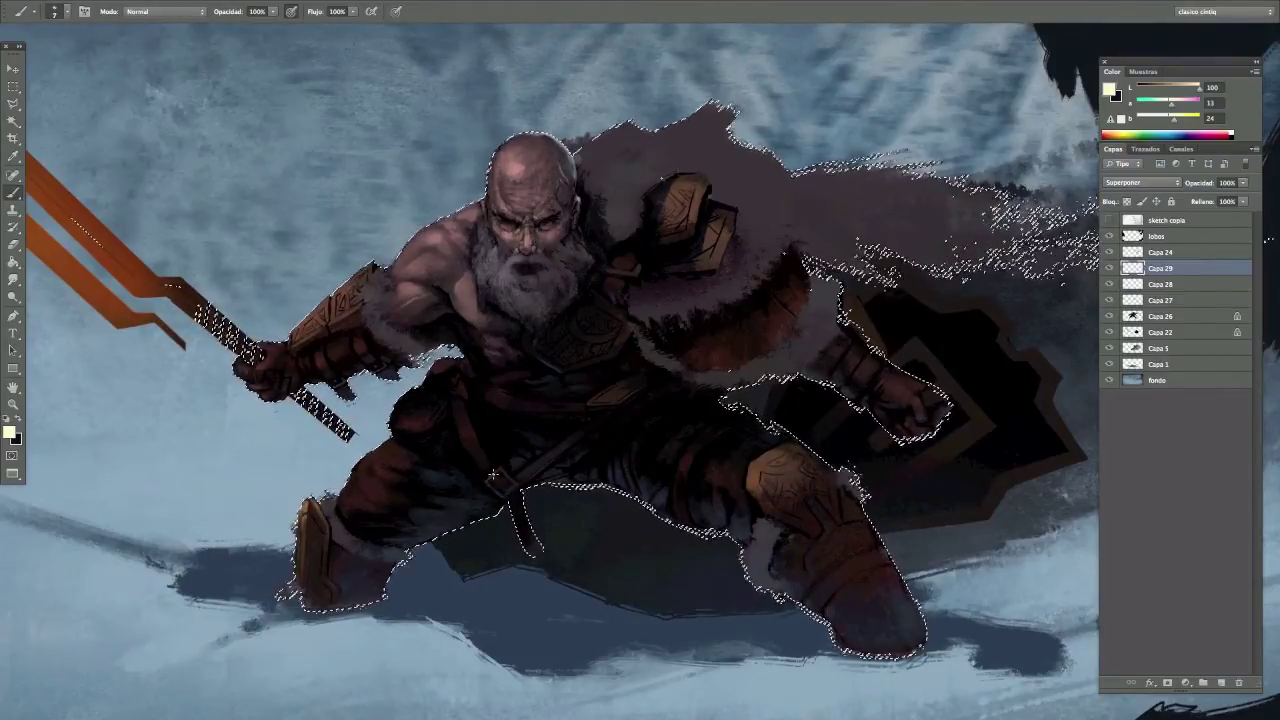
key("bracketright")
key("bracketright")
left_click_drag(668, 241, 618, 301)
key("bracketleft")
key("bracketleft")
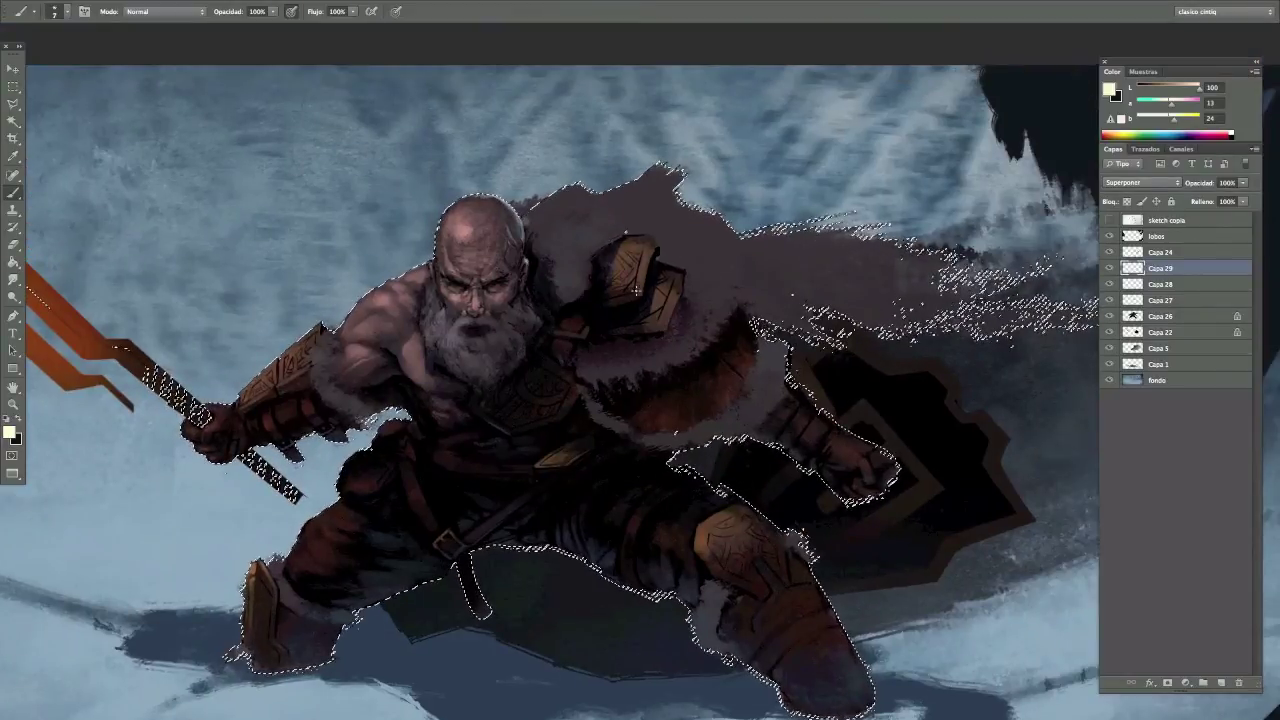
key("bracketright")
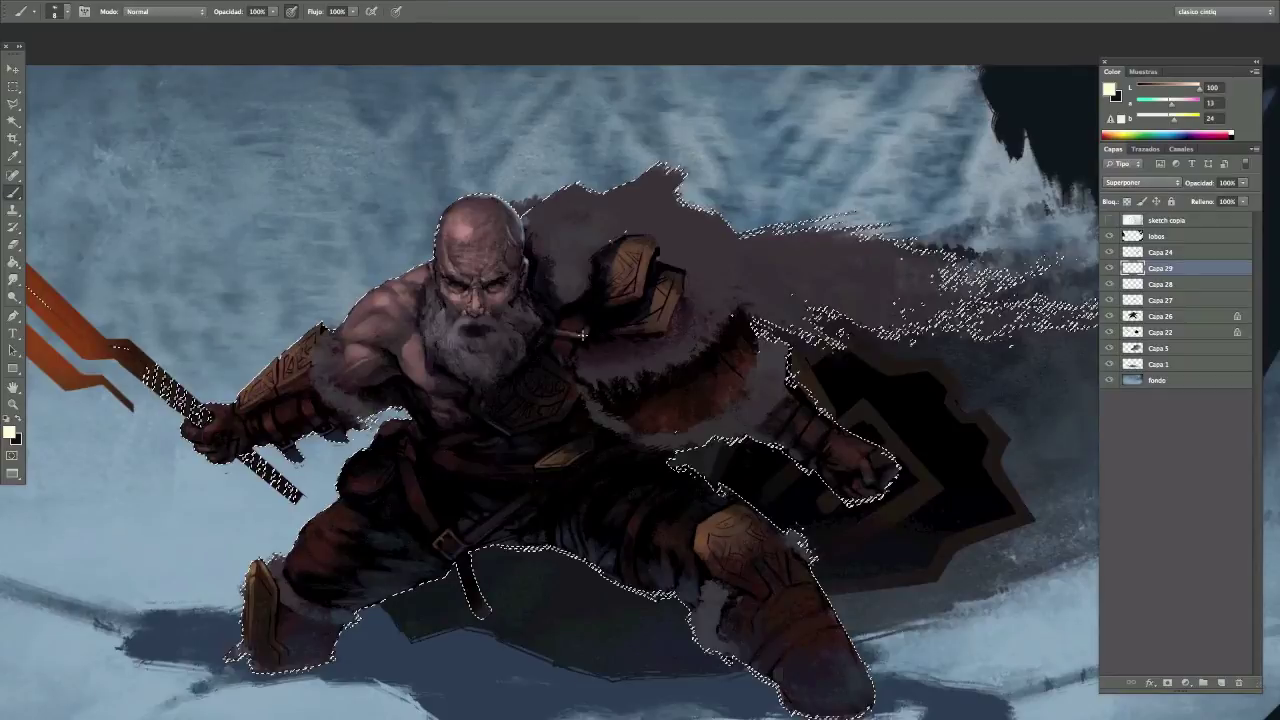
key("e")
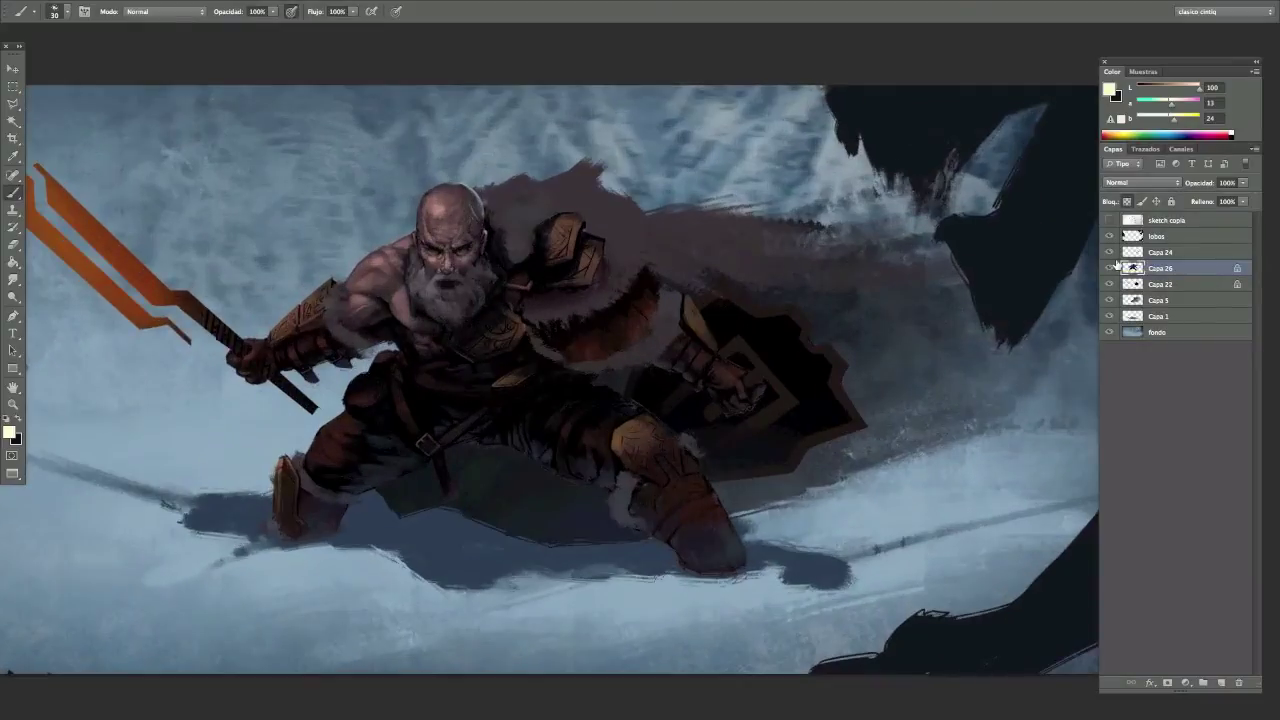
Zoom in and sample dark, reddish and near-black browns from the chest and belt.
scroll(771, 563, "up", 3)
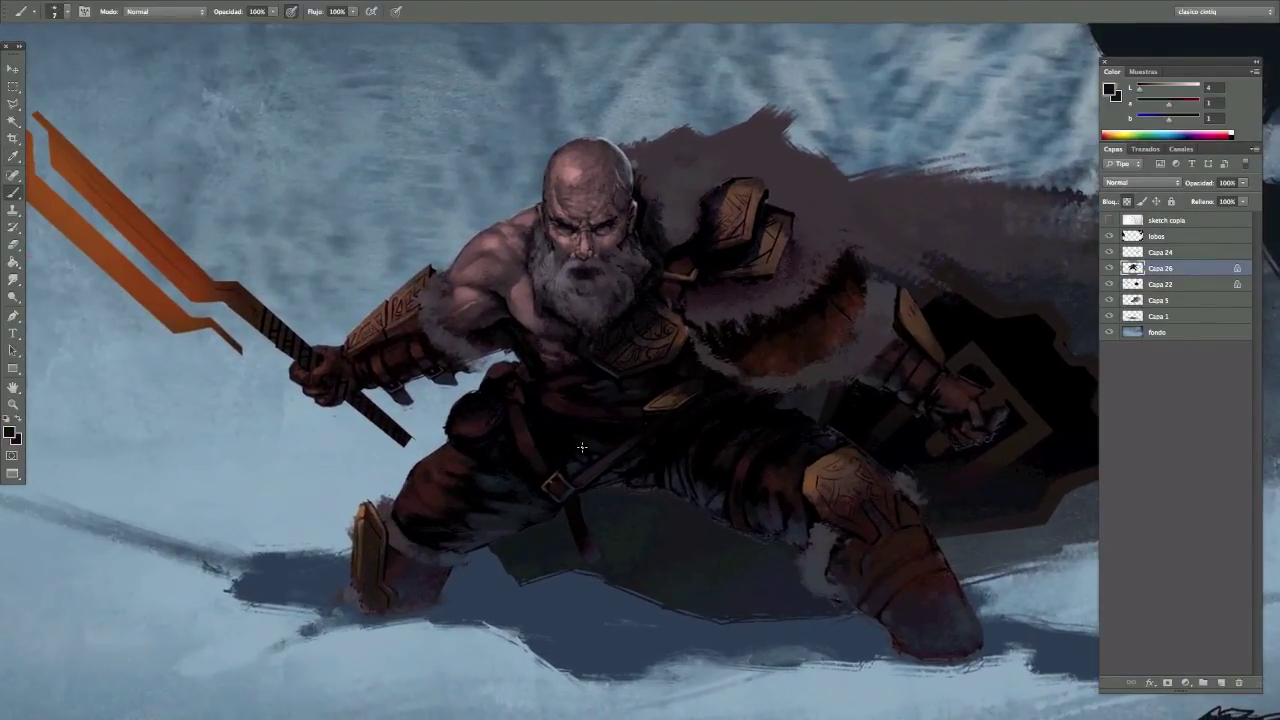
left_click(520, 430, "alt")
left_click(549, 480, "alt")
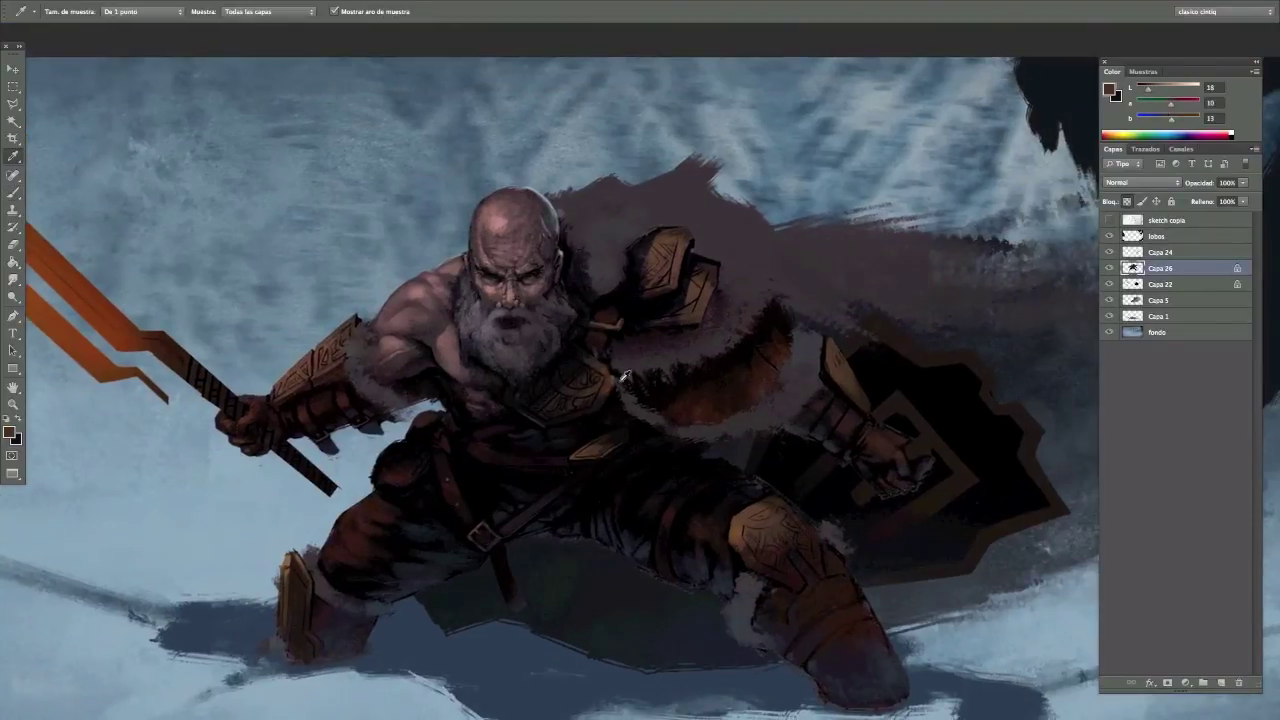
left_click(506, 393, "alt")
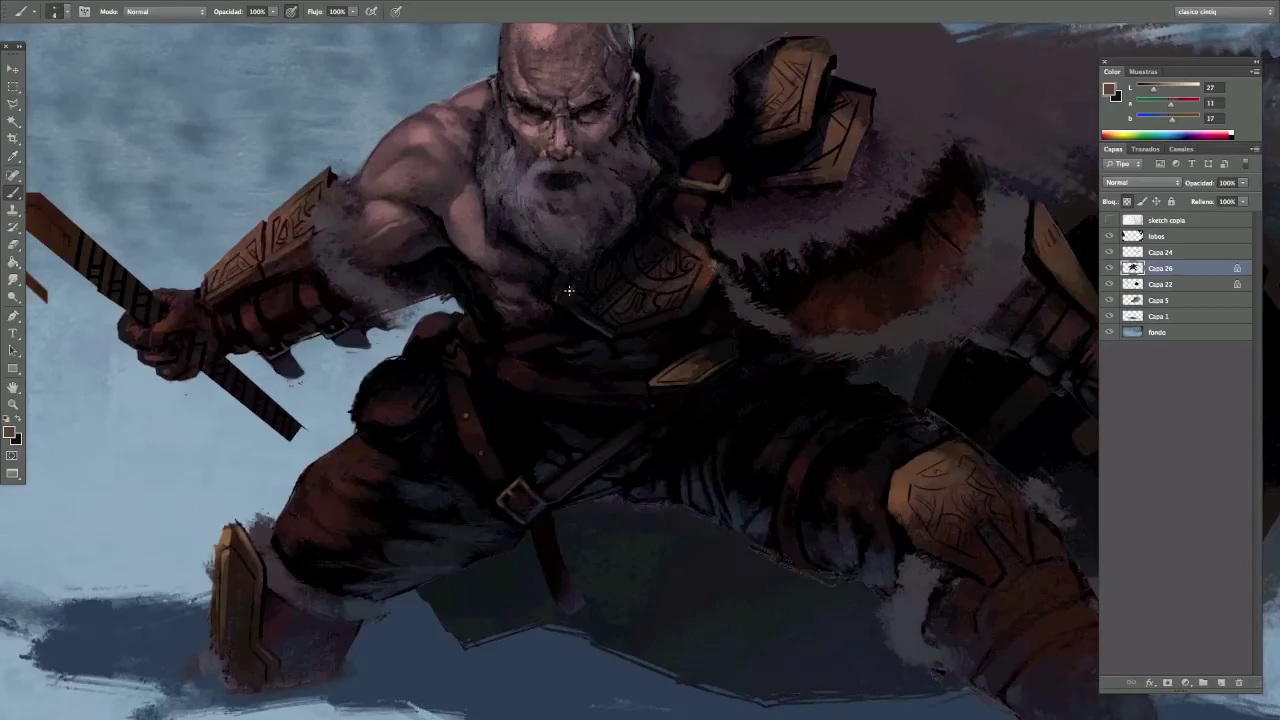
left_click(582, 296, "alt")
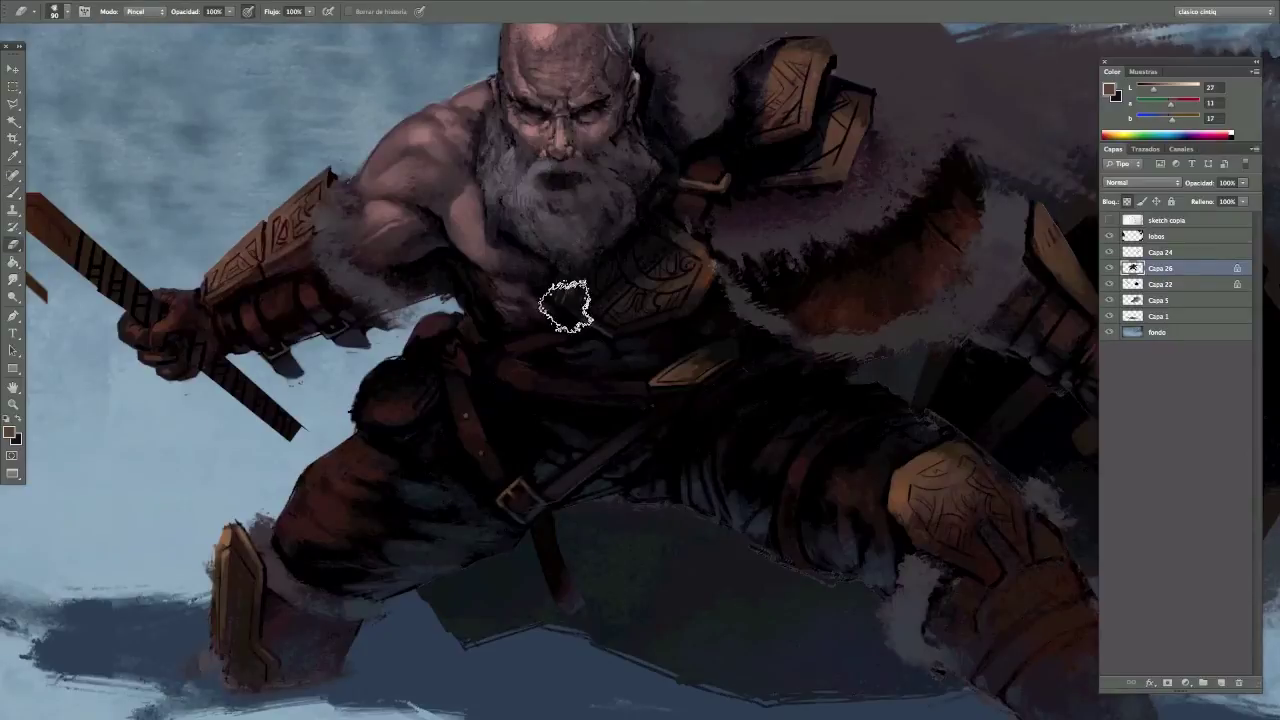
left_click(572, 294, "alt")
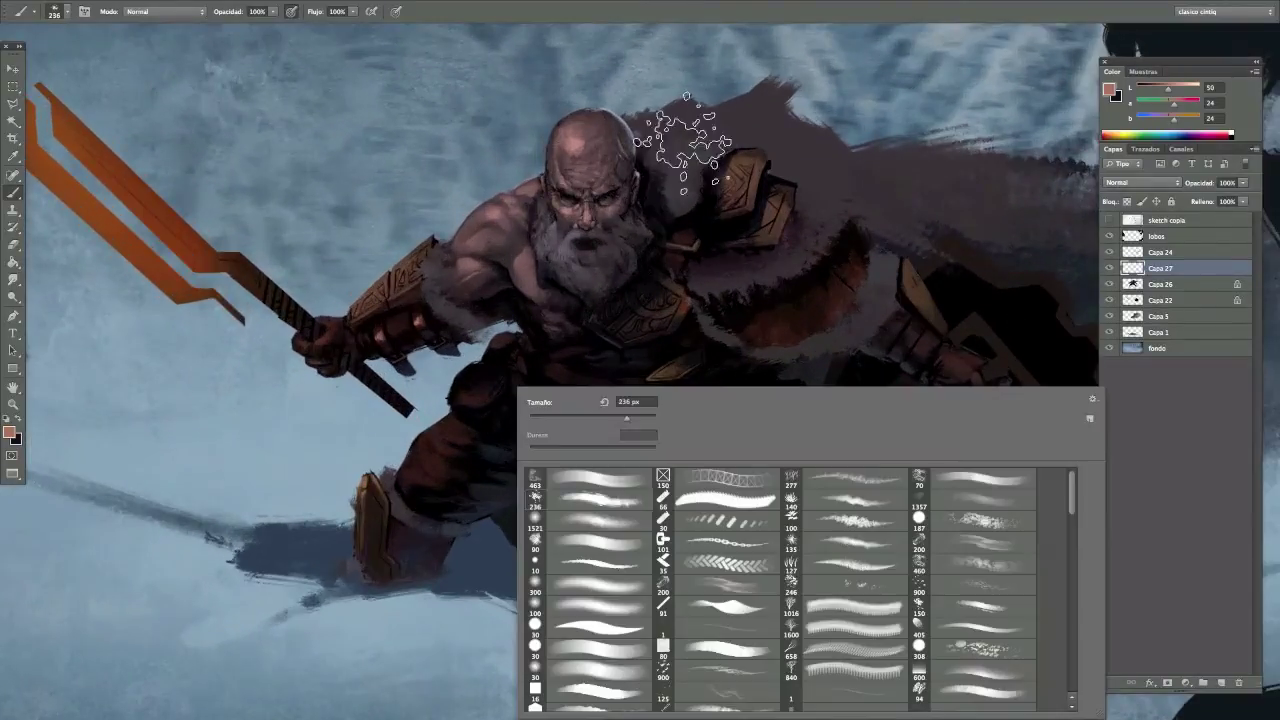
Paint a light reddish highlight on the warrior's belt strap.
key("b")
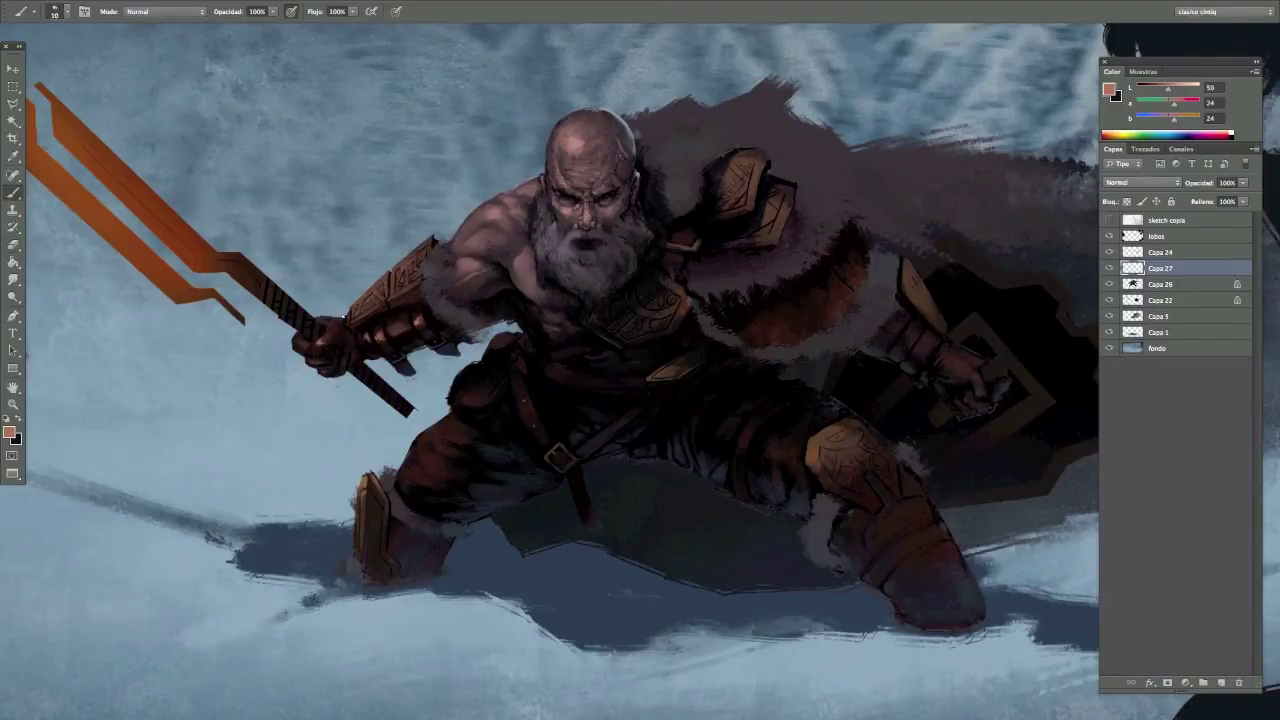
key("e")
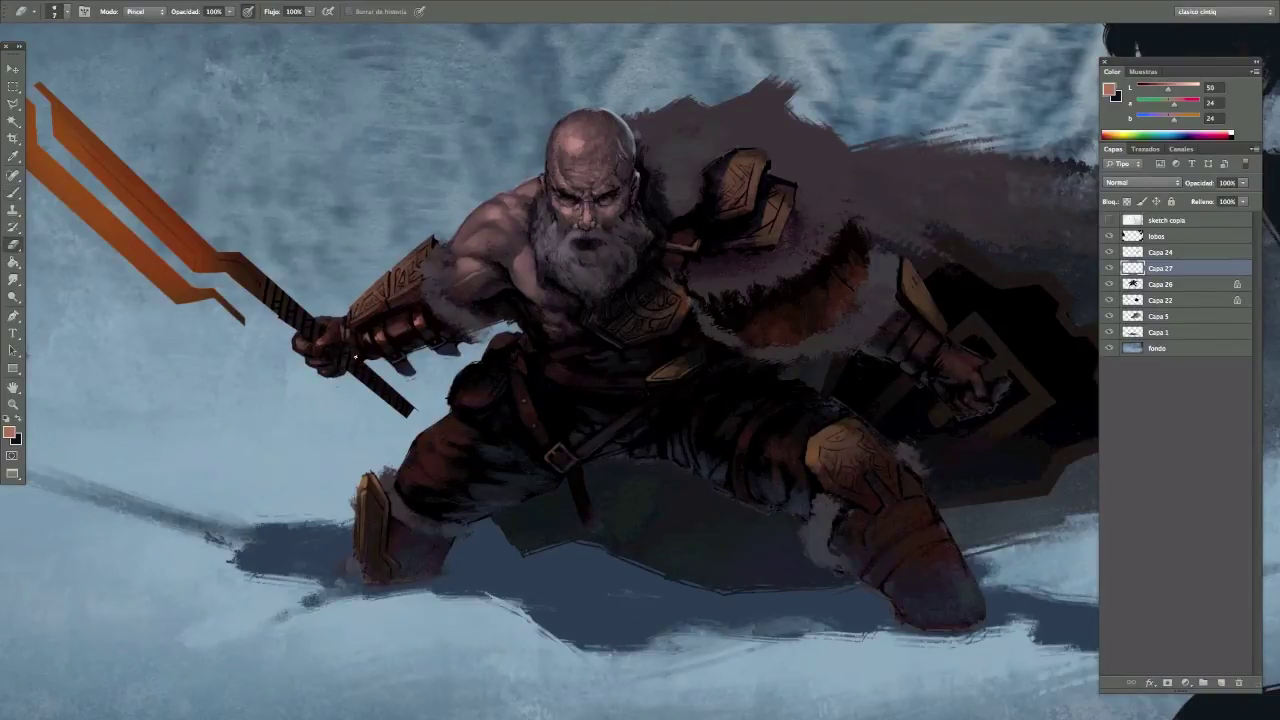
key("b")
left_click_drag(897, 484, 829, 518)
left_click_drag(447, 447, 455, 438)
key("bracketright")
key("bracketleft")
Erase stray edges with a larger eraser and look over the legs.
key("e")
key("bracketright")
key("bracketright")
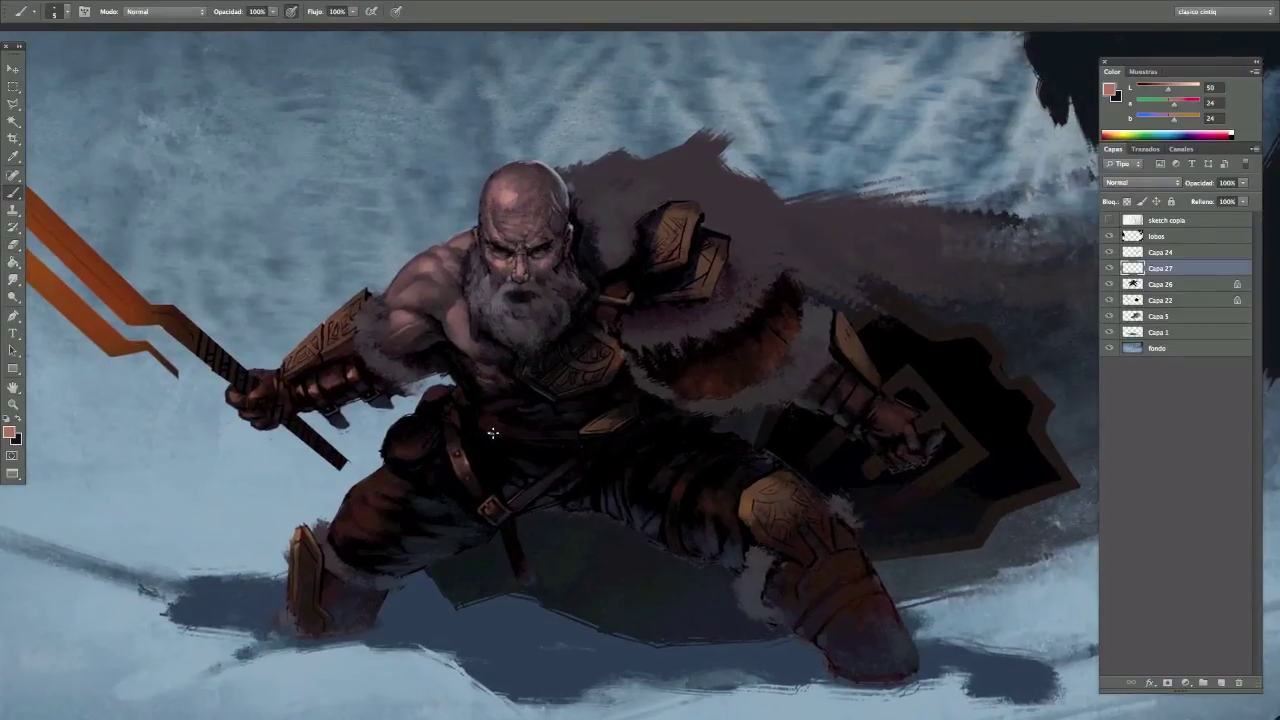
key("e")
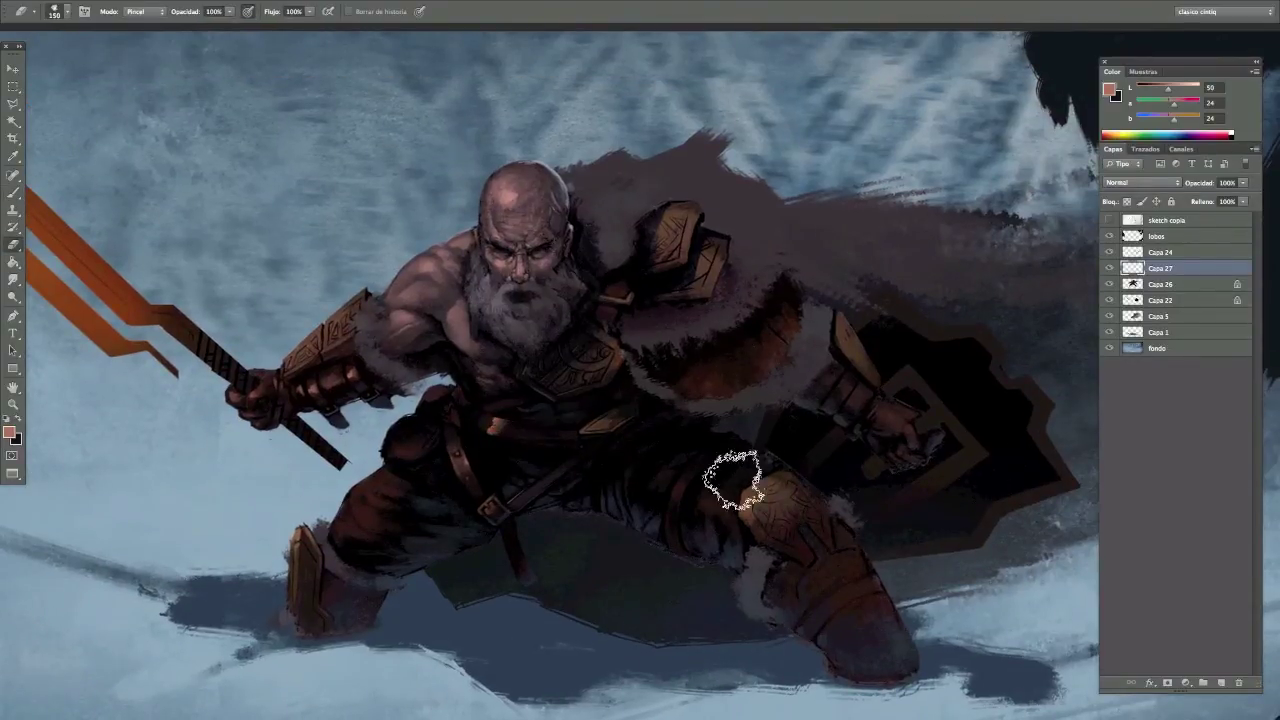
key("b")
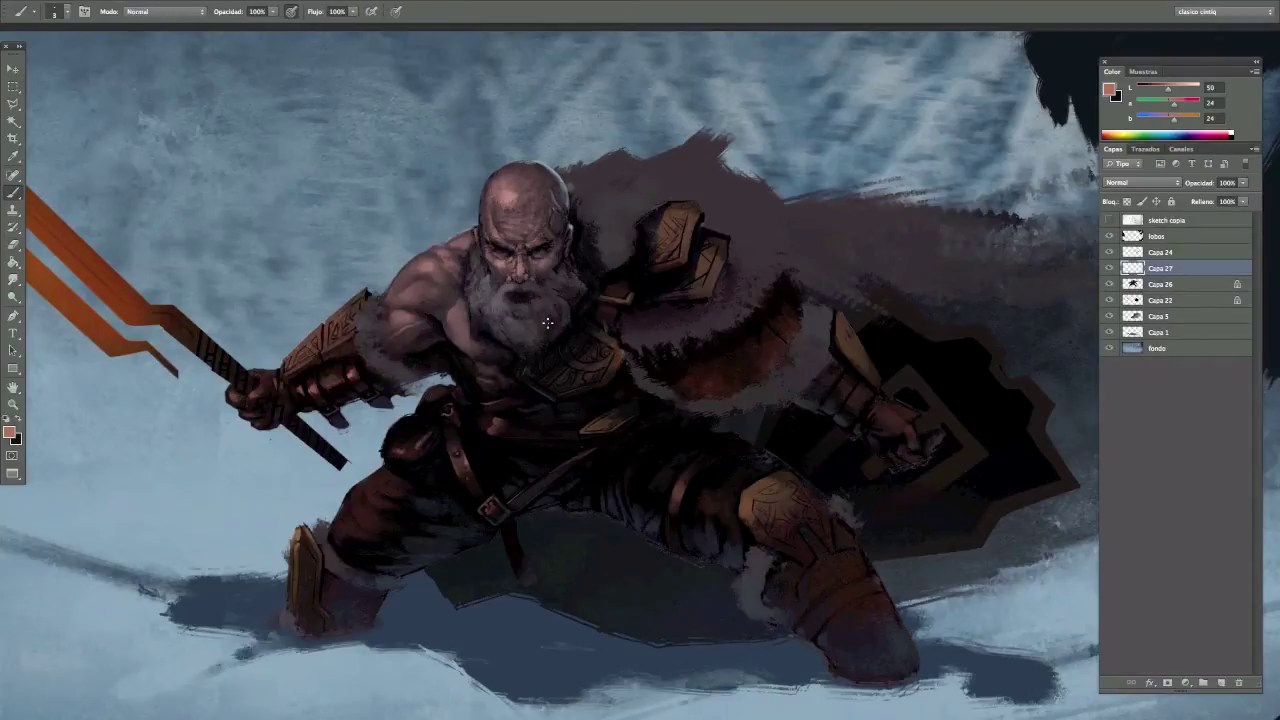
left_click_drag(724, 510, 674, 540)
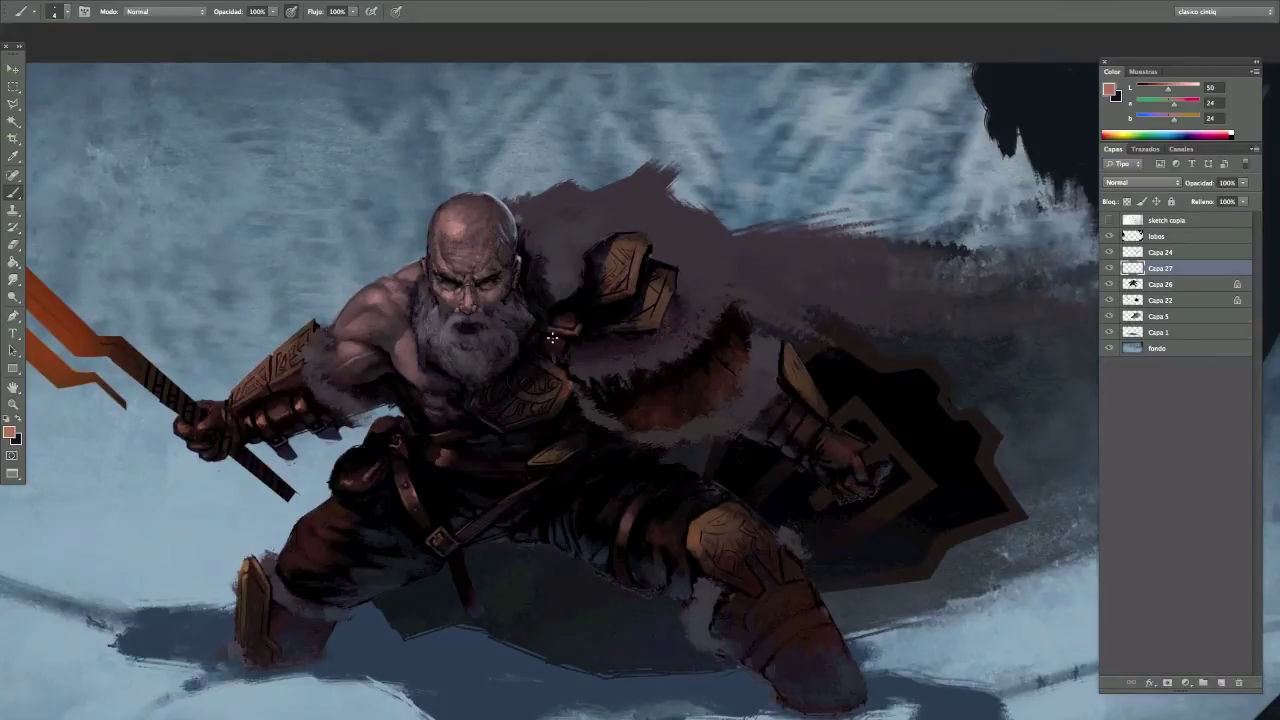
left_click_drag(904, 564, 878, 542)
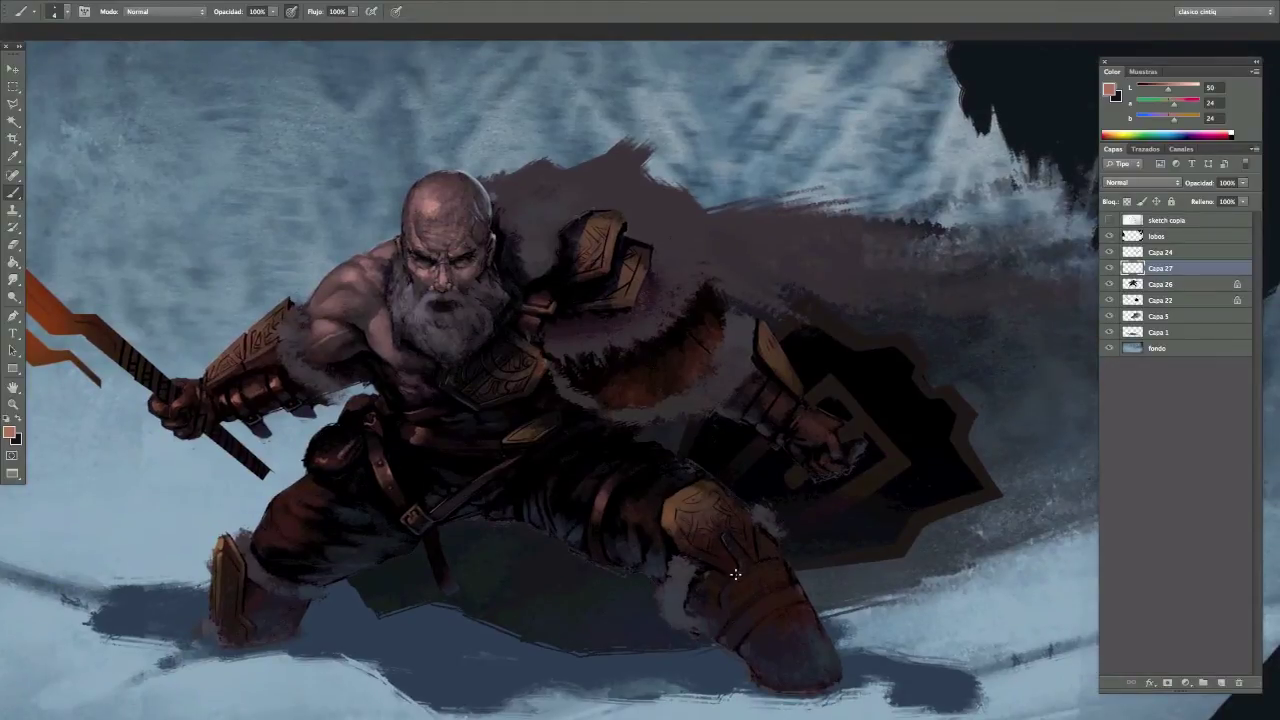
Sample and slightly darken a colour, then highlight the shield-arm bracer.
left_click(771, 443, "alt")
left_click_drag(771, 443, 614, 433)
left_click_drag(1169, 87, 1167, 87)
key("b")
key("bracketright")
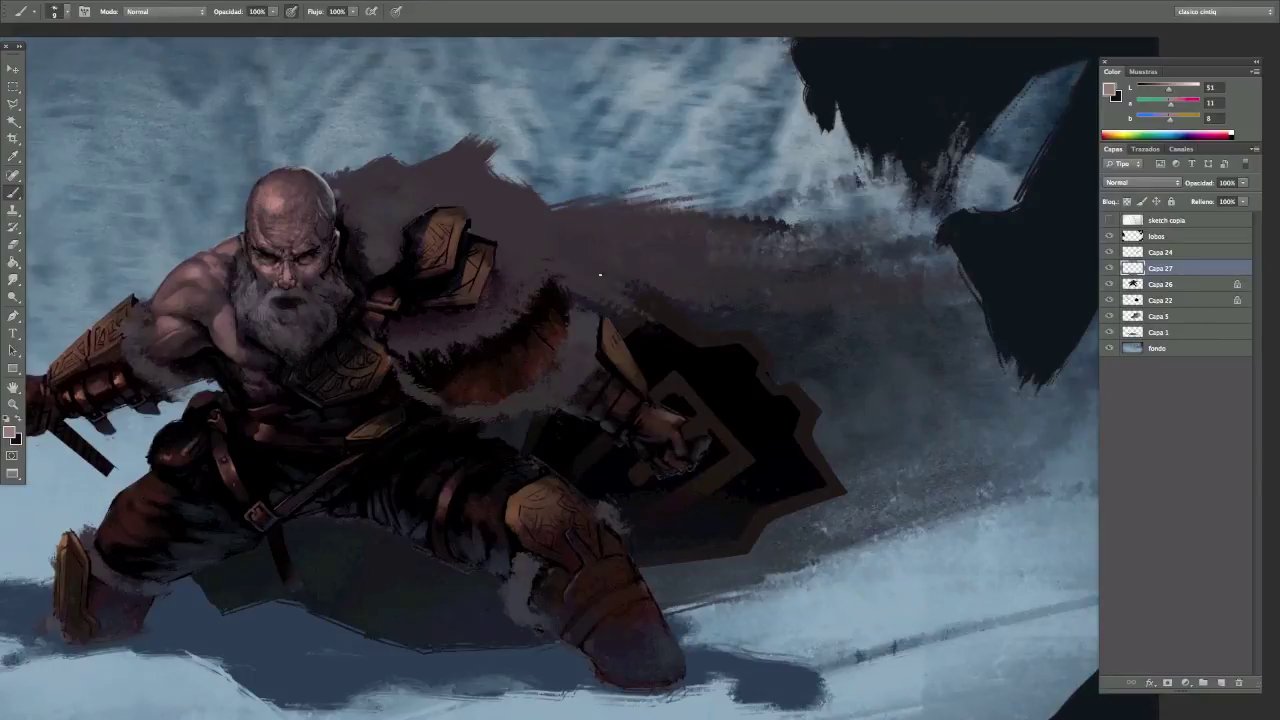
mouse_move(618, 402)
left_mouse_down()
mouse_move(632, 406)
mouse_move(604, 386)
left_mouse_up()
Erase stray edges on Capa 26 with a small eraser, then return to Capa 27.
scroll(700, 450, "down", 2)
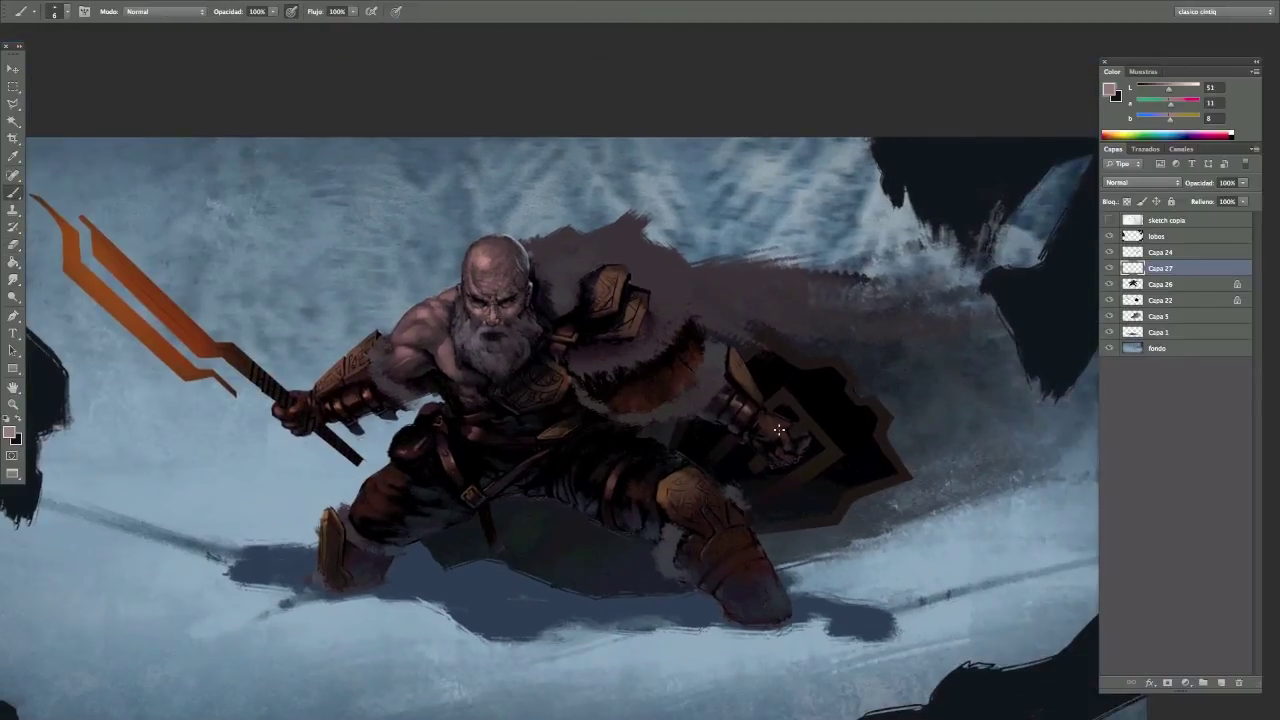
key("bracketright")
key("bracketright")
left_click_drag(817, 605, 779, 581)
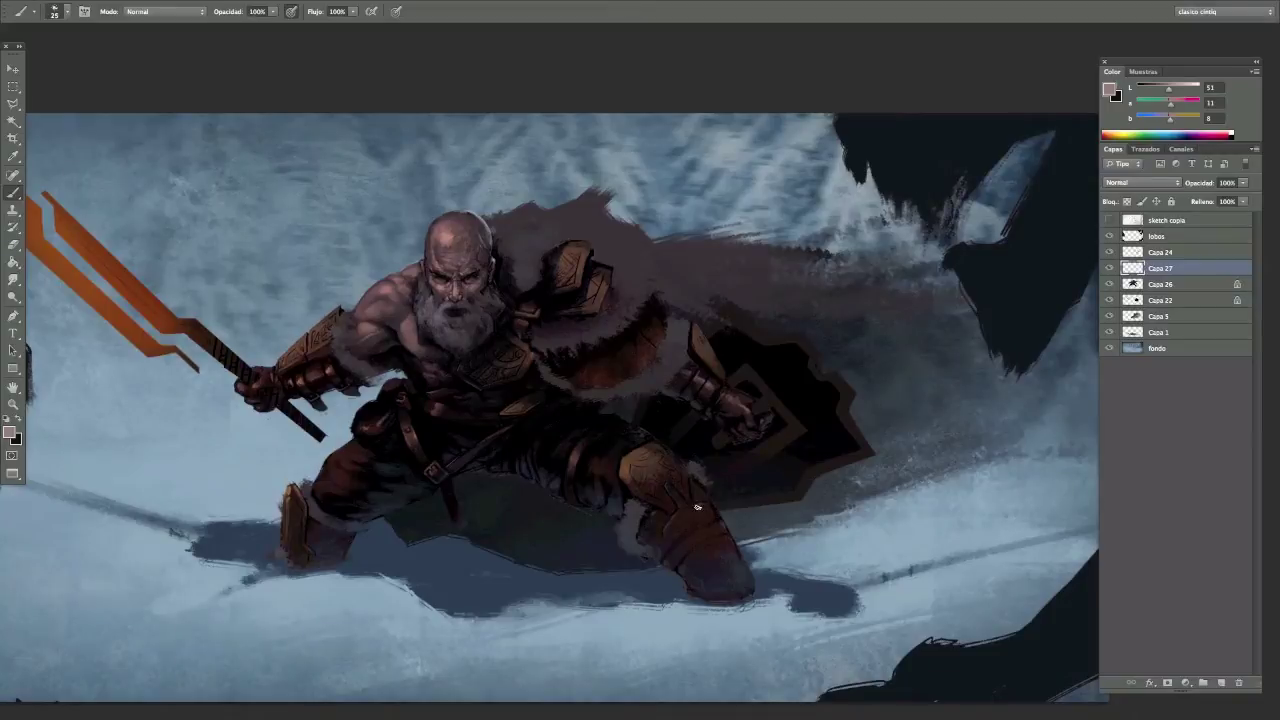
key("bracketleft")
key("e")
key("alt+bracketleft")
key("bracketleft")
key("bracketleft")
key("bracketleft")
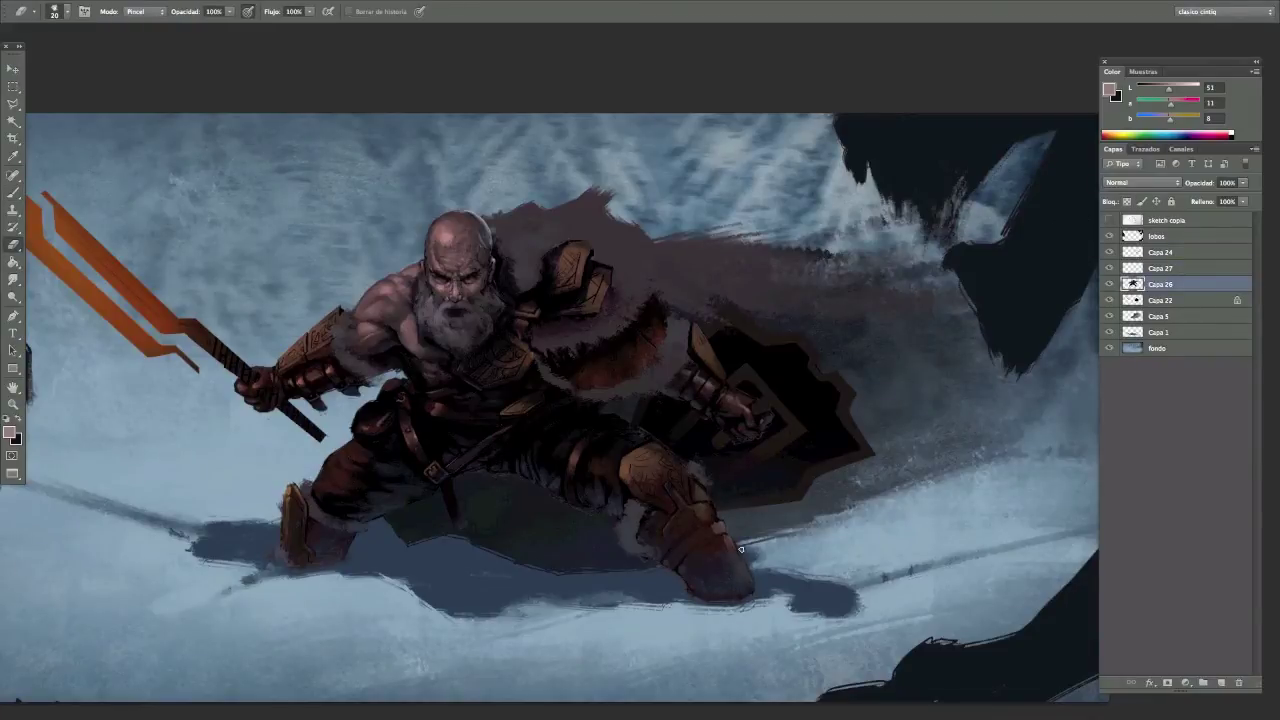
key("b")
key("alt+bracketright")
Choose a brush preset, shrink it for detail work and sample a dark tone.
right_click(755, 456)
left_click(820, 470)
scroll(563, 453, "up", 2)
key("bracketleft")
key("bracketleft")
key("bracketleft")
left_click(561, 443, "alt")
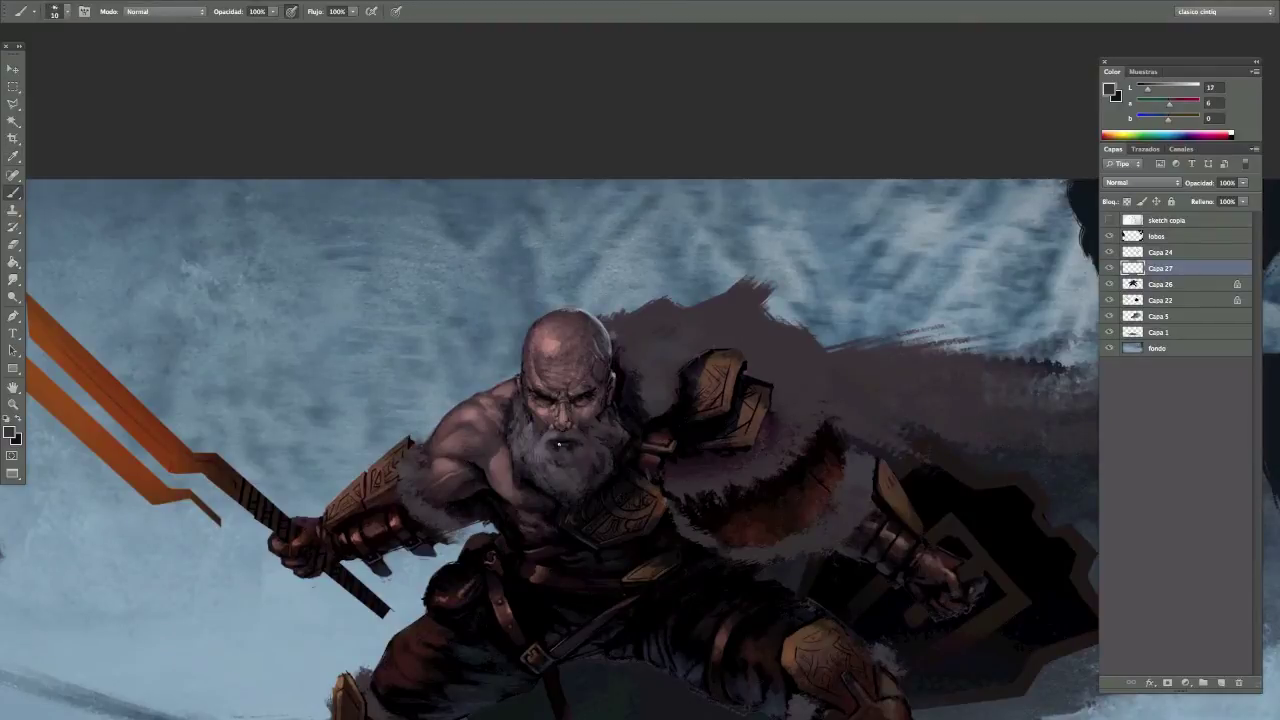
Paint fine light-grey strands into the beard with a smaller brush.
key("bracketleft")
key("bracketleft")
key("bracketleft")
left_click(559, 452, "alt")
left_click_drag(552, 470, 562, 498)
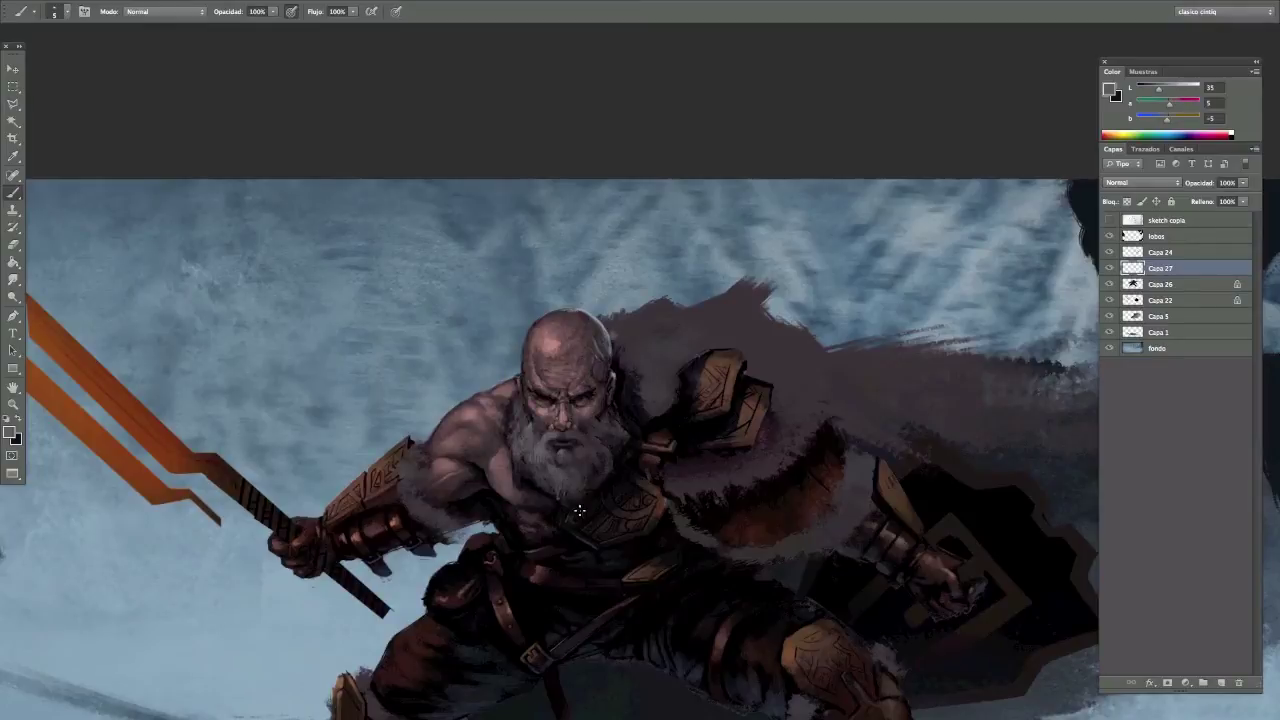
scroll(600, 505, "down", 1)
scroll(600, 505, "right", 2)
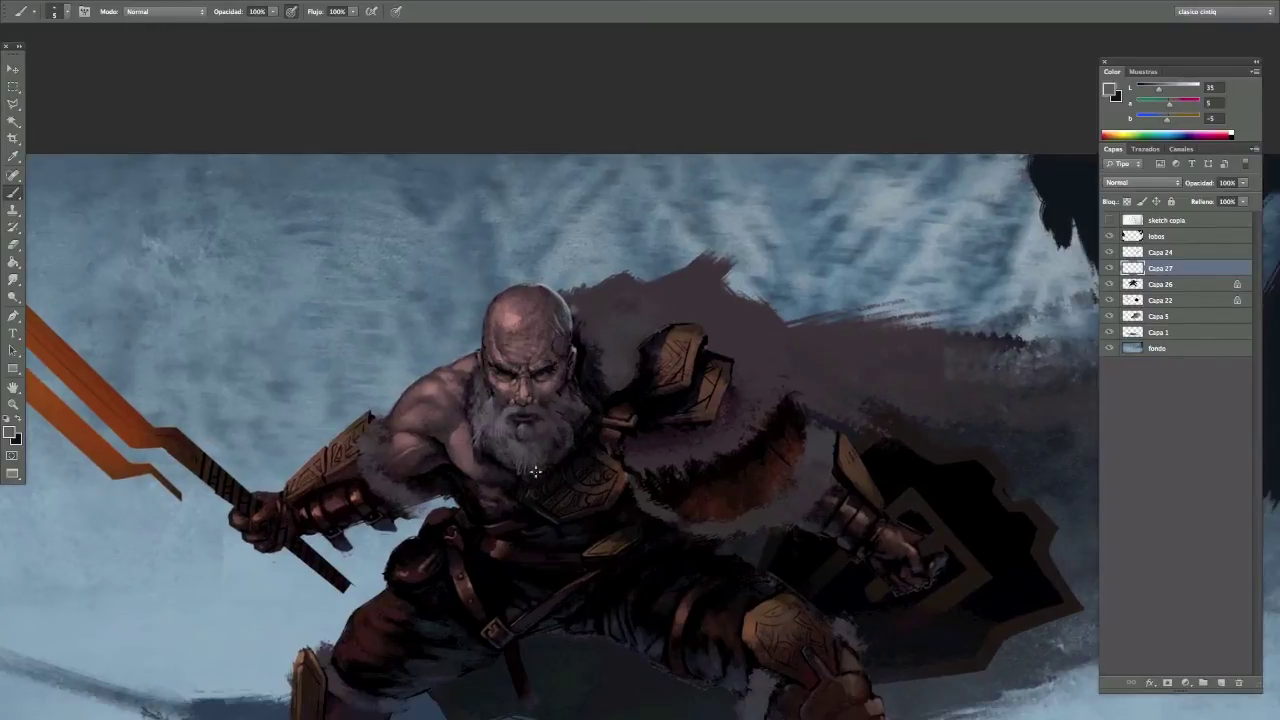
Add a small near-black stroke to the mustache, then sample a bluish grey.
key("bracketleft")
left_click(538, 404, "alt")
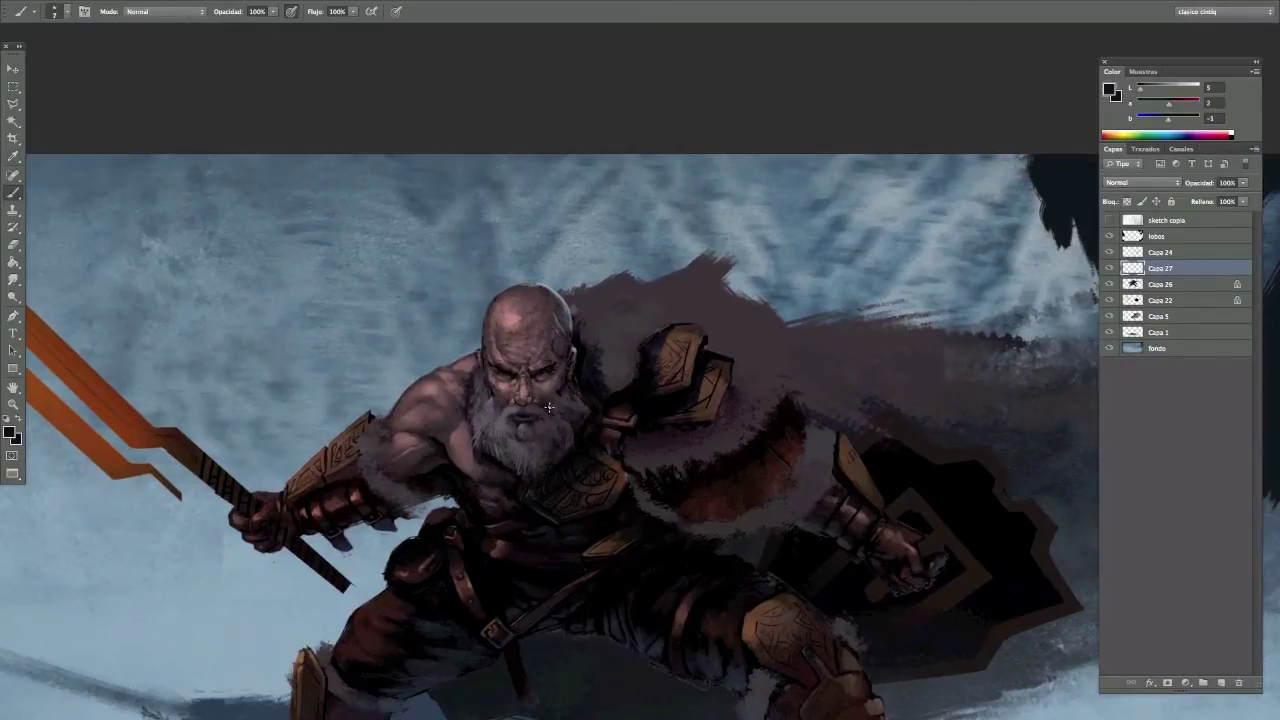
left_click_drag(529, 408, 547, 417)
key("bracketright")
key("bracketright")
key("bracketright")
left_click(567, 392, "alt")
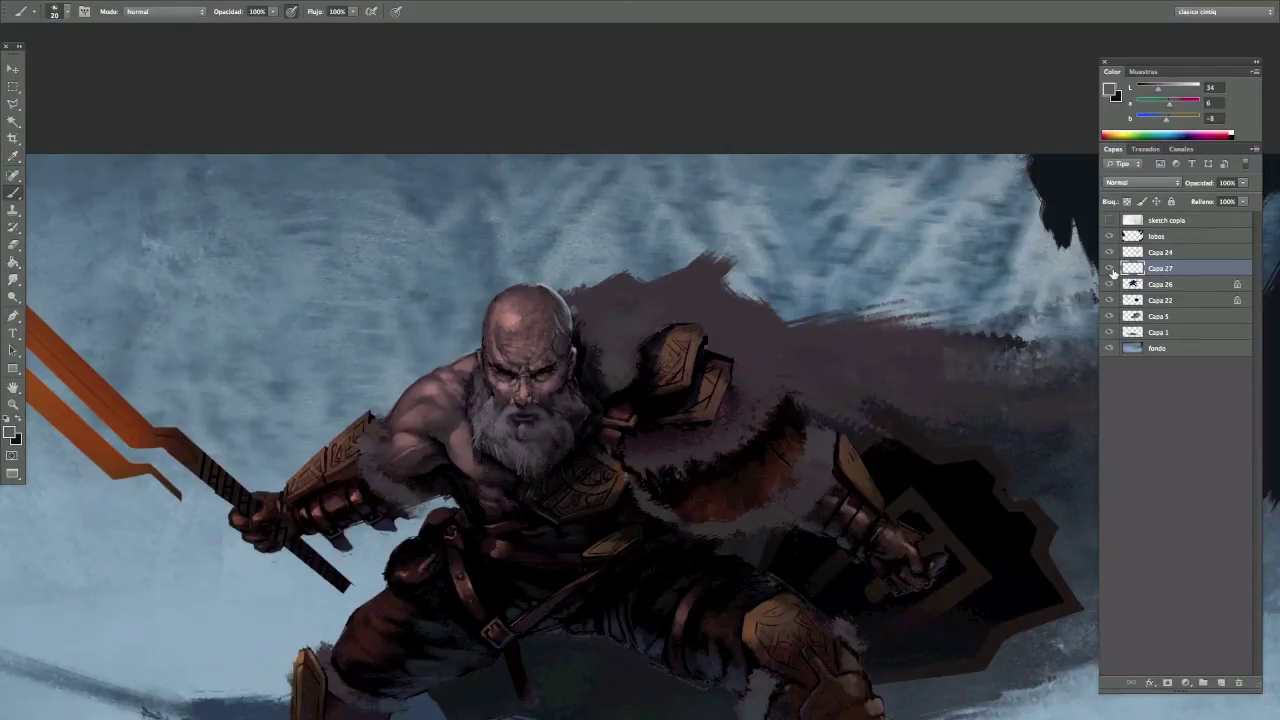
Resample near-black and light bluish grey tones, then add new layer Capa 28.
key("bracketleft")
key("bracketleft")
key("bracketleft")
left_click(538, 416, "alt")
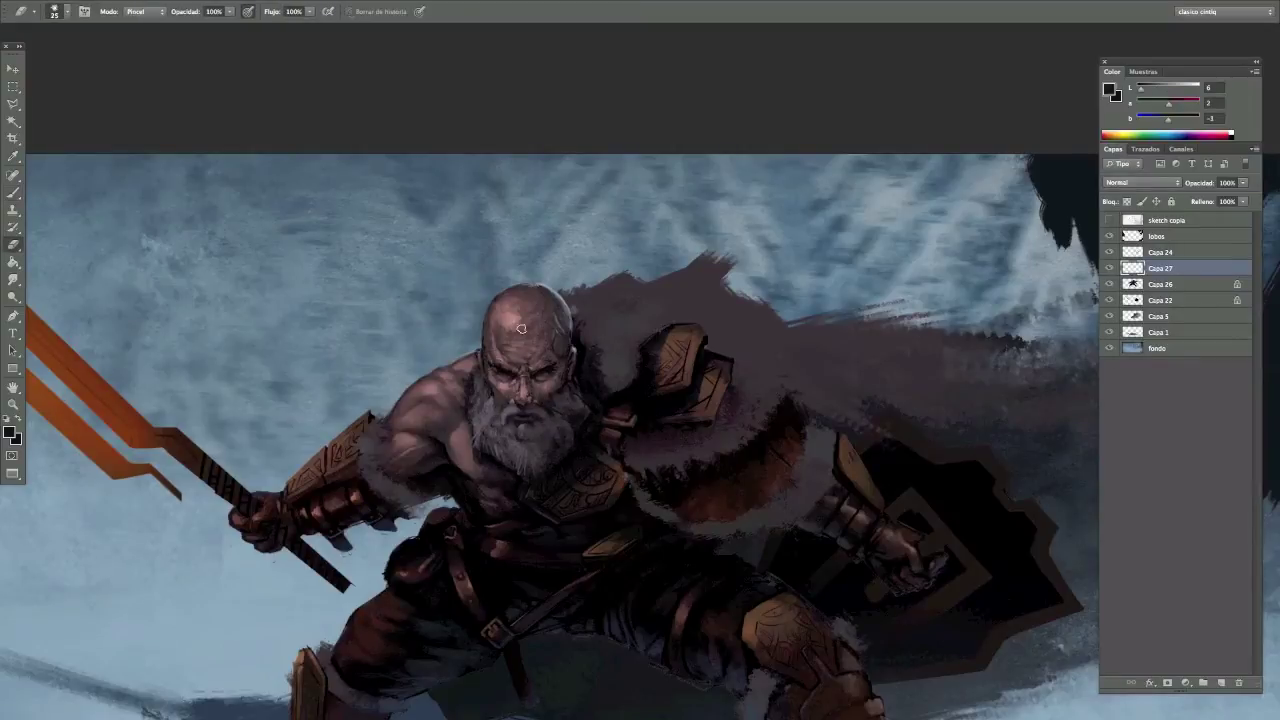
key("bracketright")
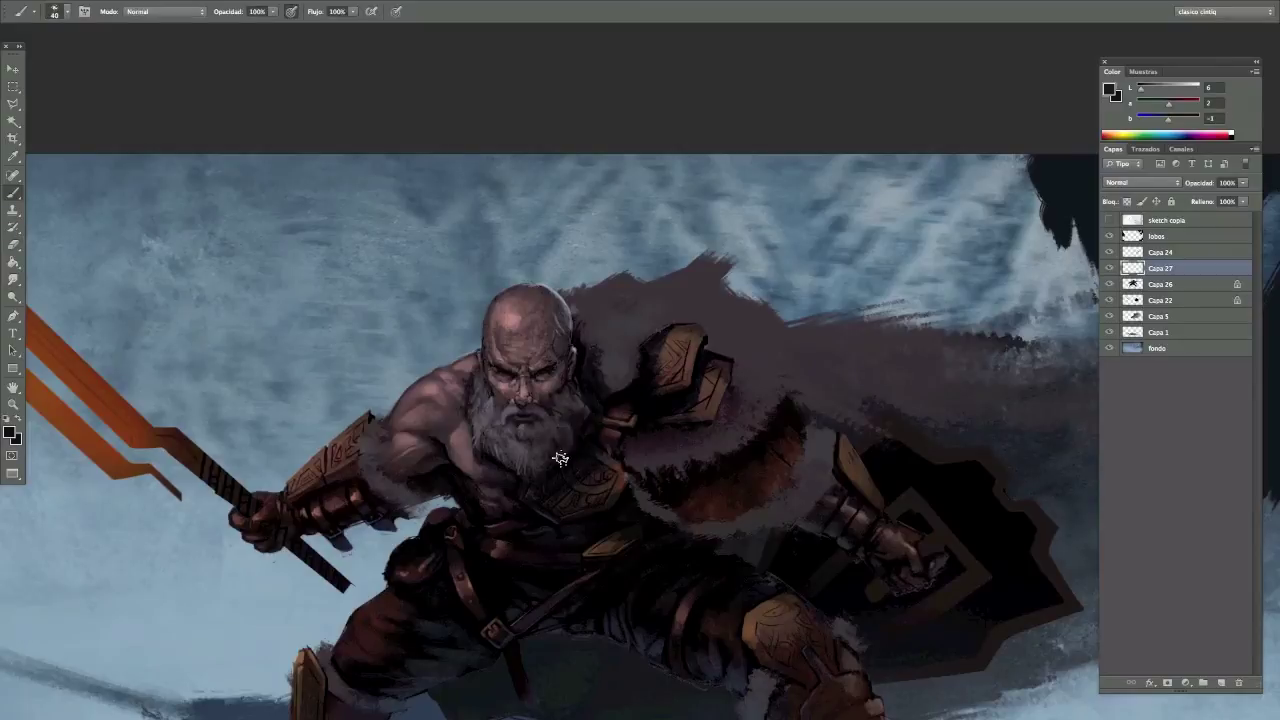
key("bracketright")
key("bracketright")
left_click(613, 293, "alt")
left_click(1221, 683)
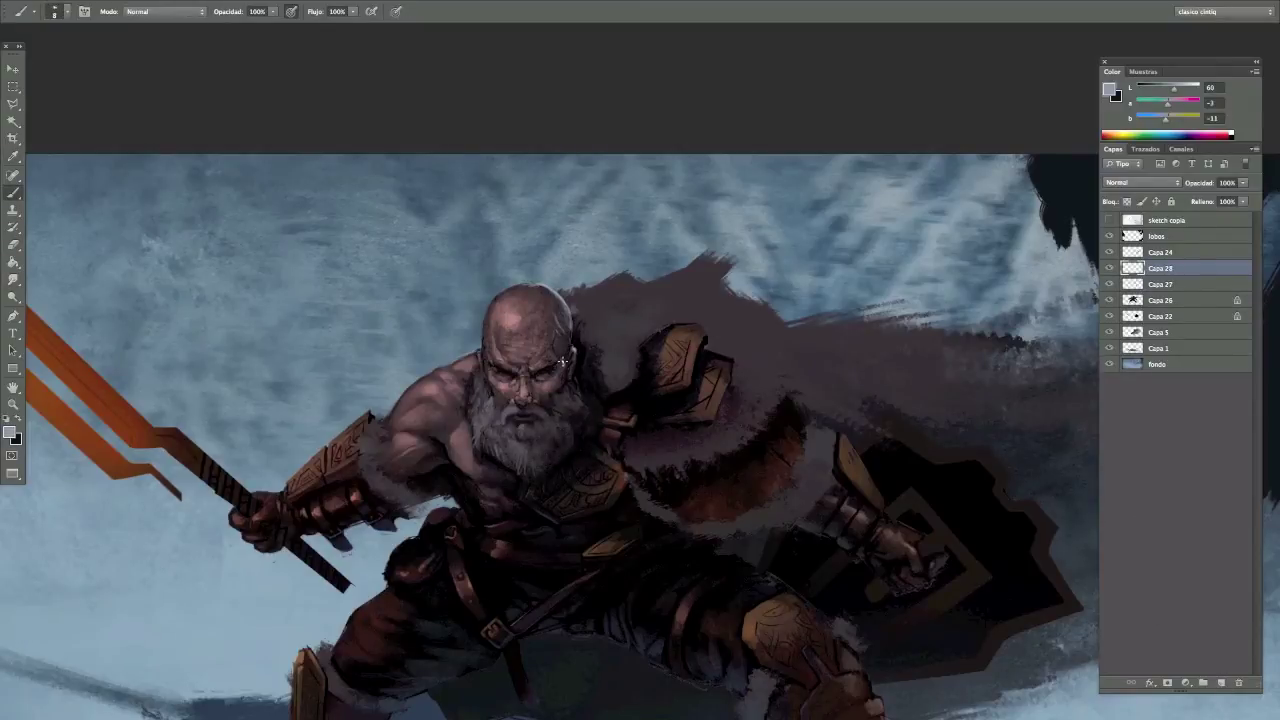
Recenter the view on the whole figure and sample mid-dark face tones.
key("e")
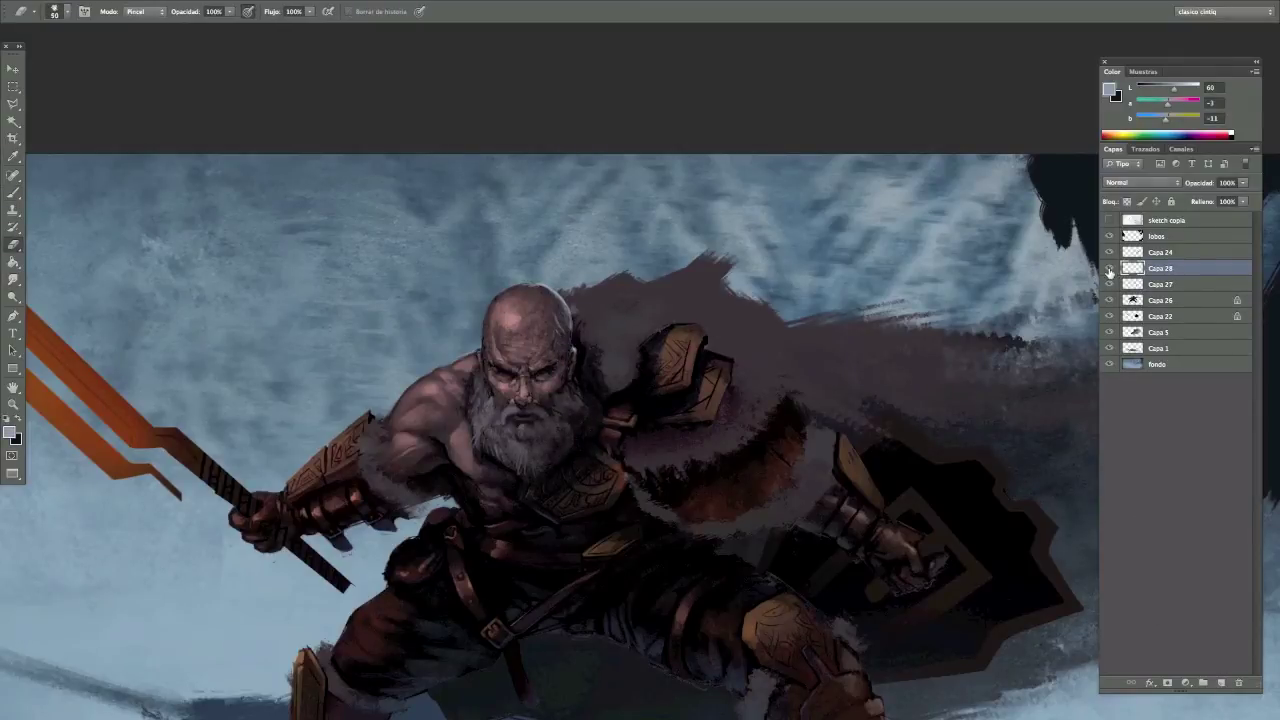
key("b")
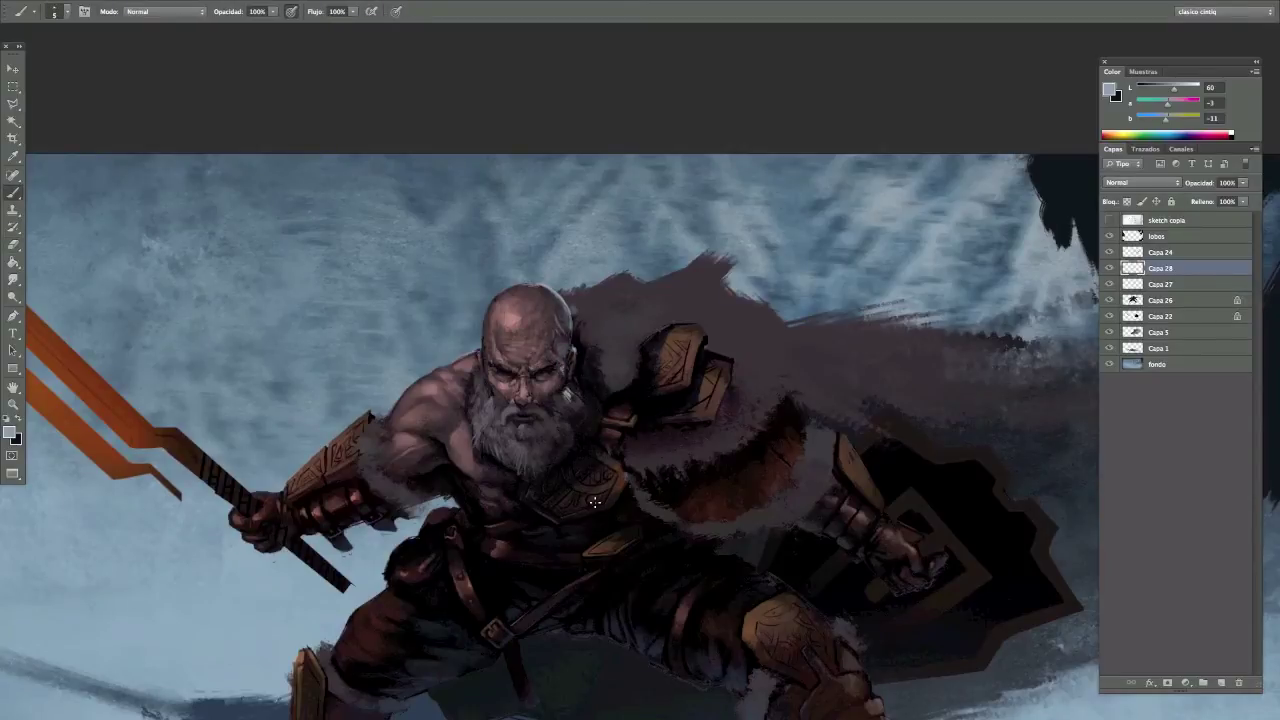
scroll(594, 502, "down", 3)
scroll(634, 266, "up", 1)
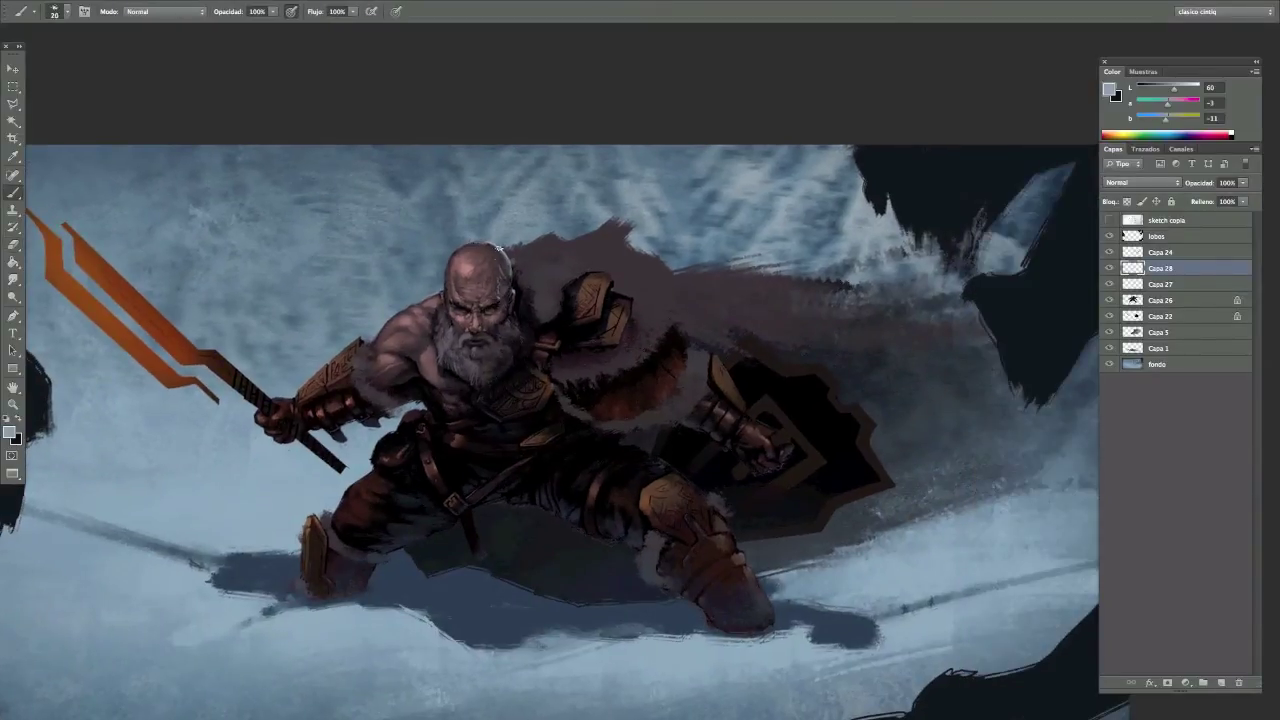
left_click_drag(790, 489, 750, 505)
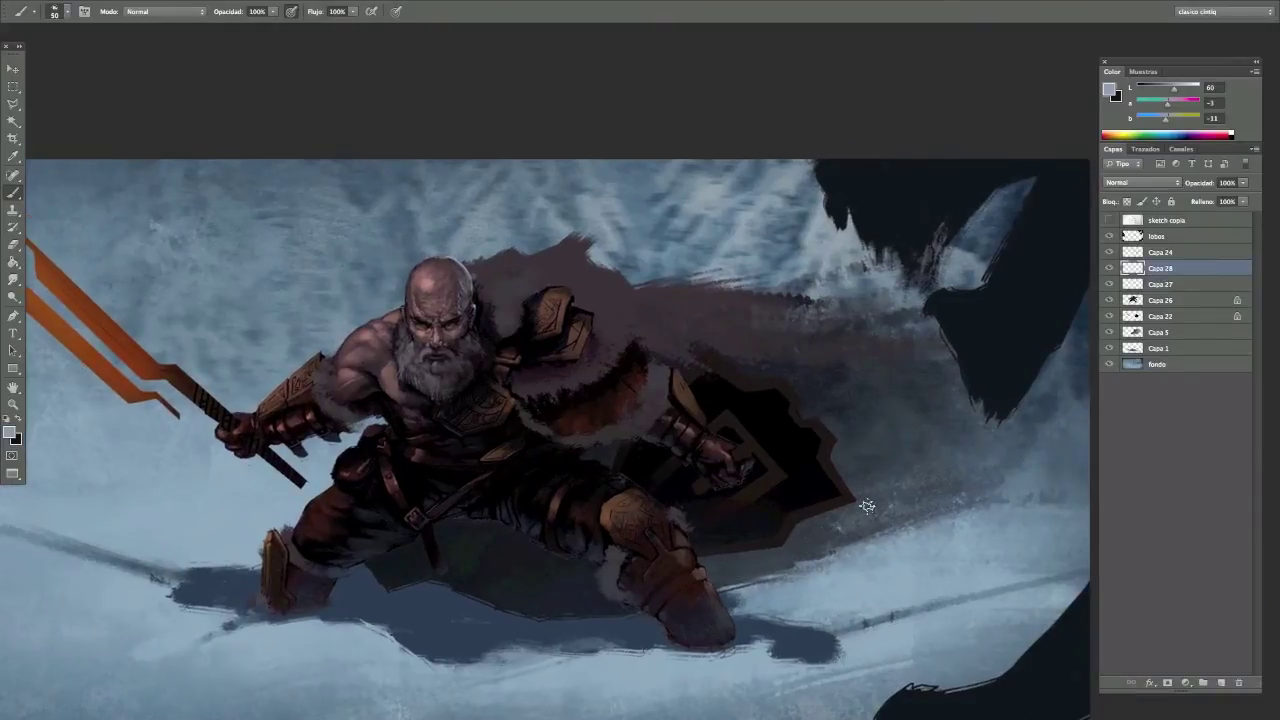
scroll(737, 571, "up", 3)
left_click(418, 390, "alt")
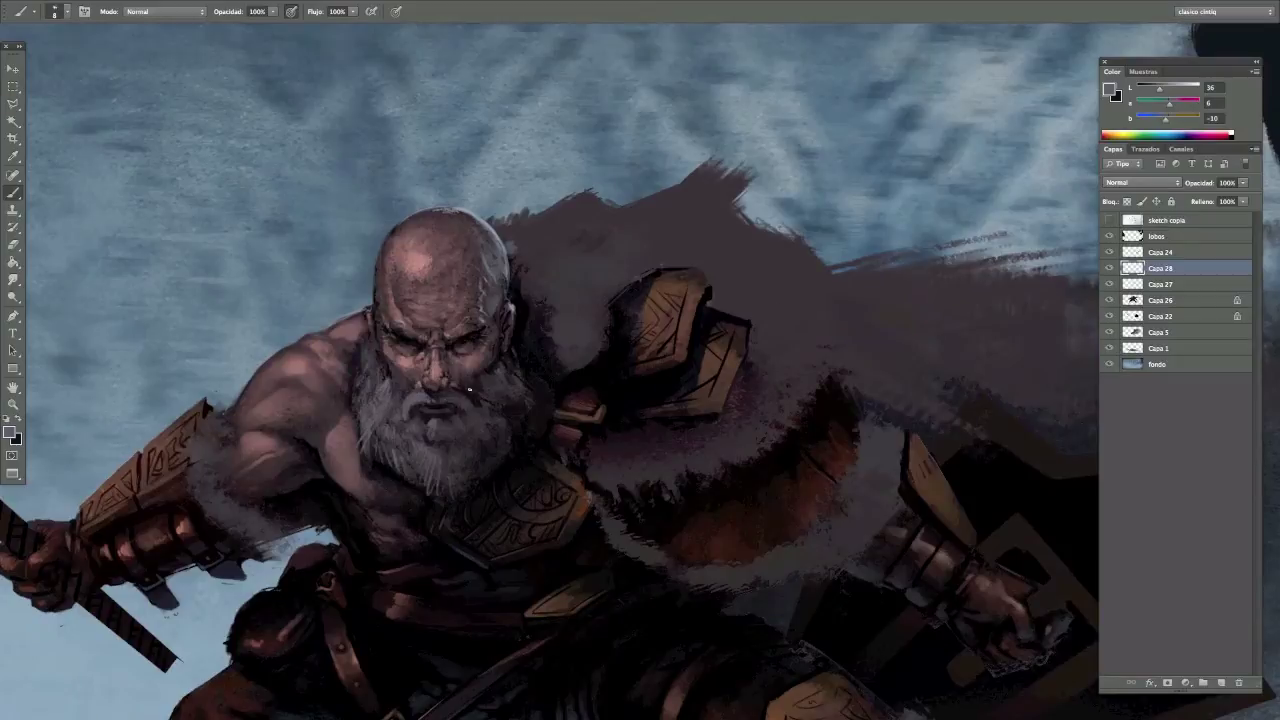
left_click(400, 410, "alt")
Sample near-black and pinkish skin tones from the face with a larger brush.
scroll(509, 488, "left", 2)
left_click(437, 372, "alt")
left_click(437, 372, "alt")
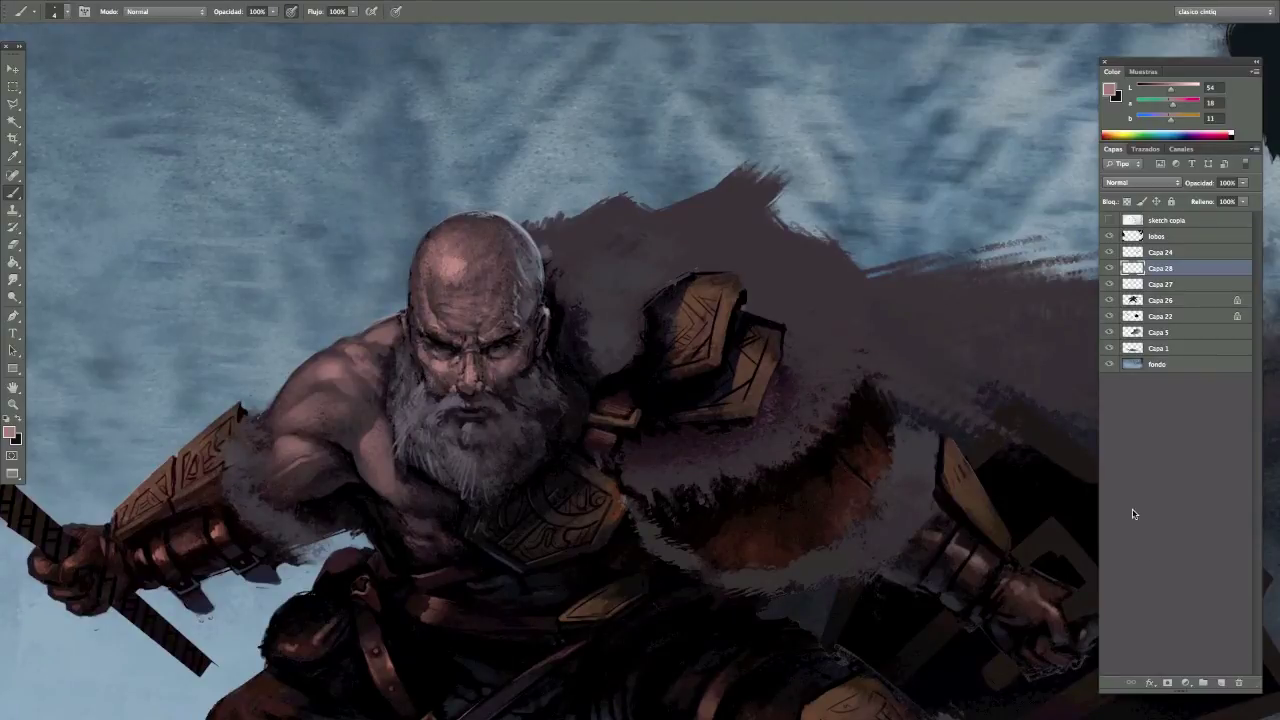
left_click(472, 330, "alt")
scroll(425, 377, "right", 2)
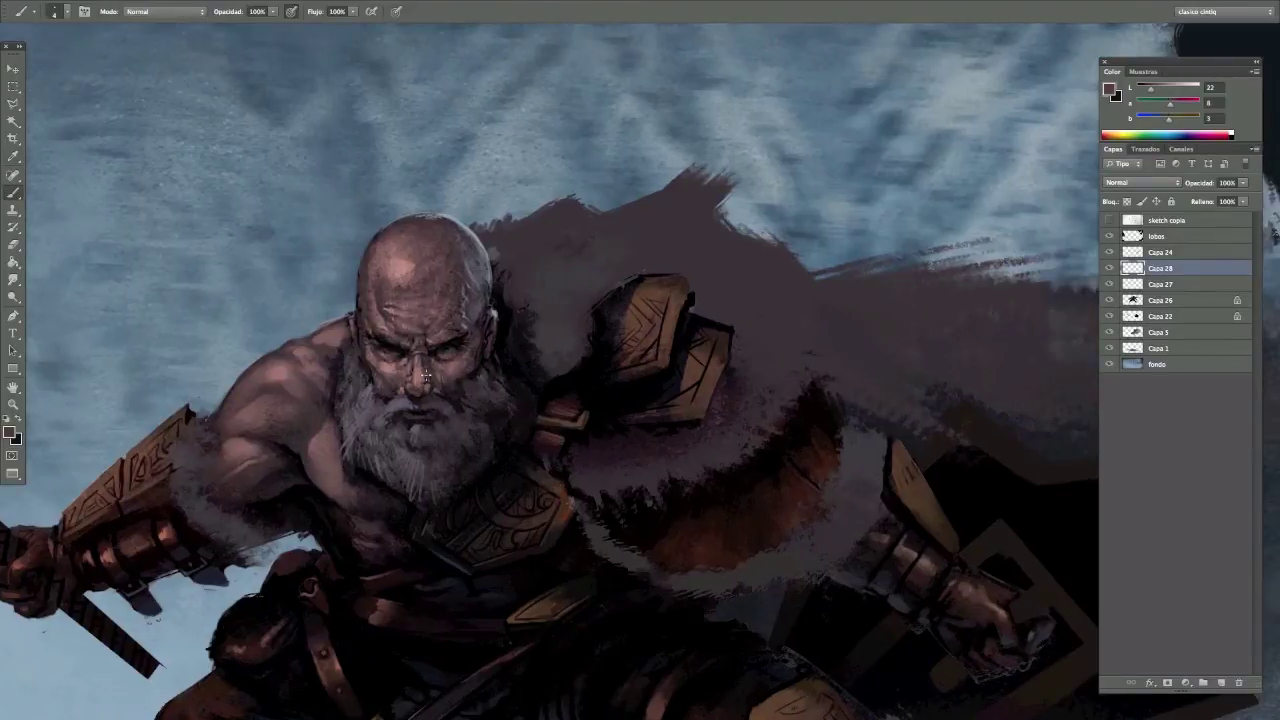
left_click(418, 372, "alt")
key("bracketright")
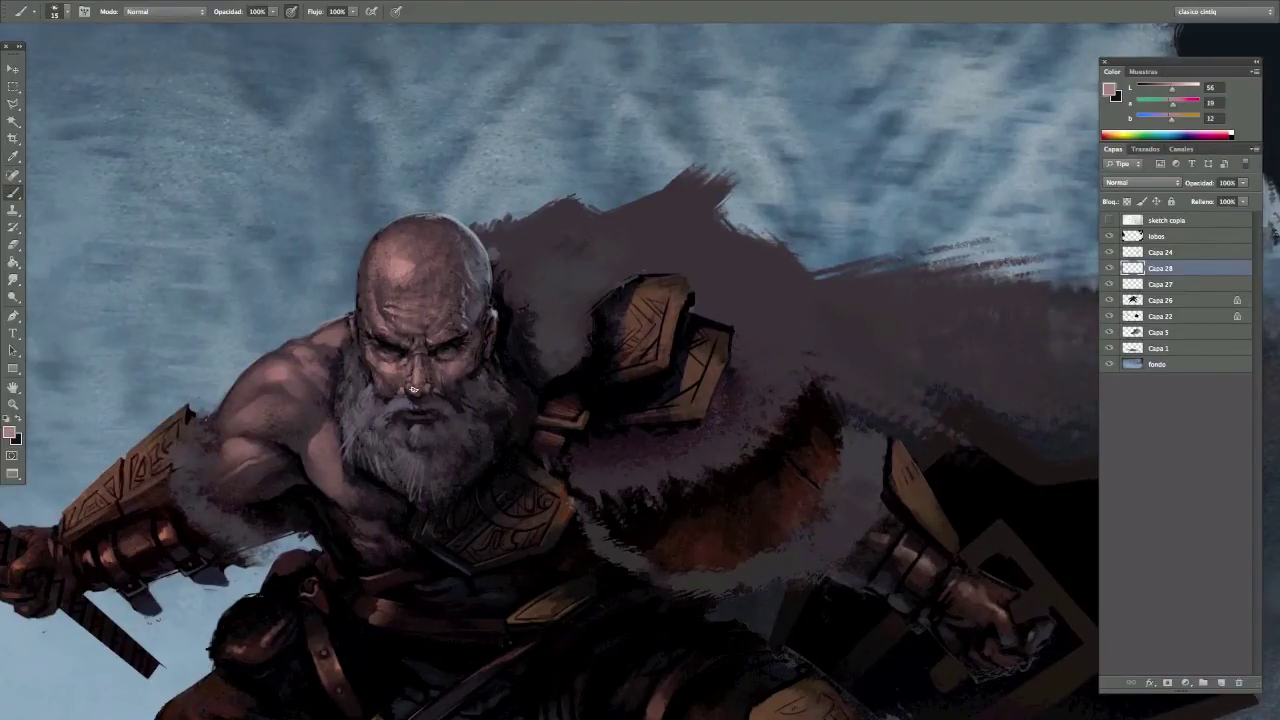
scroll(763, 318, "left", 3)
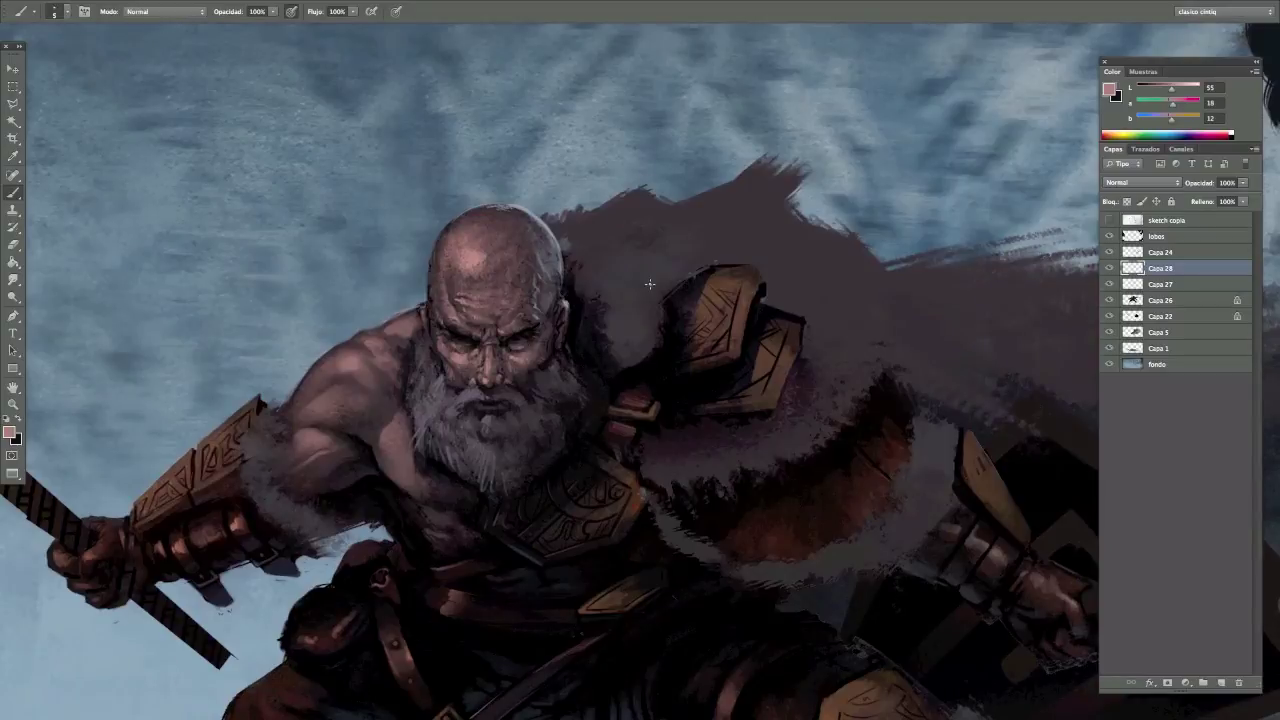
Zoom out and sample near-black and cool dark greys from the beard.
key("ctrl+minus")
scroll(694, 588, "down", 2, "alt")
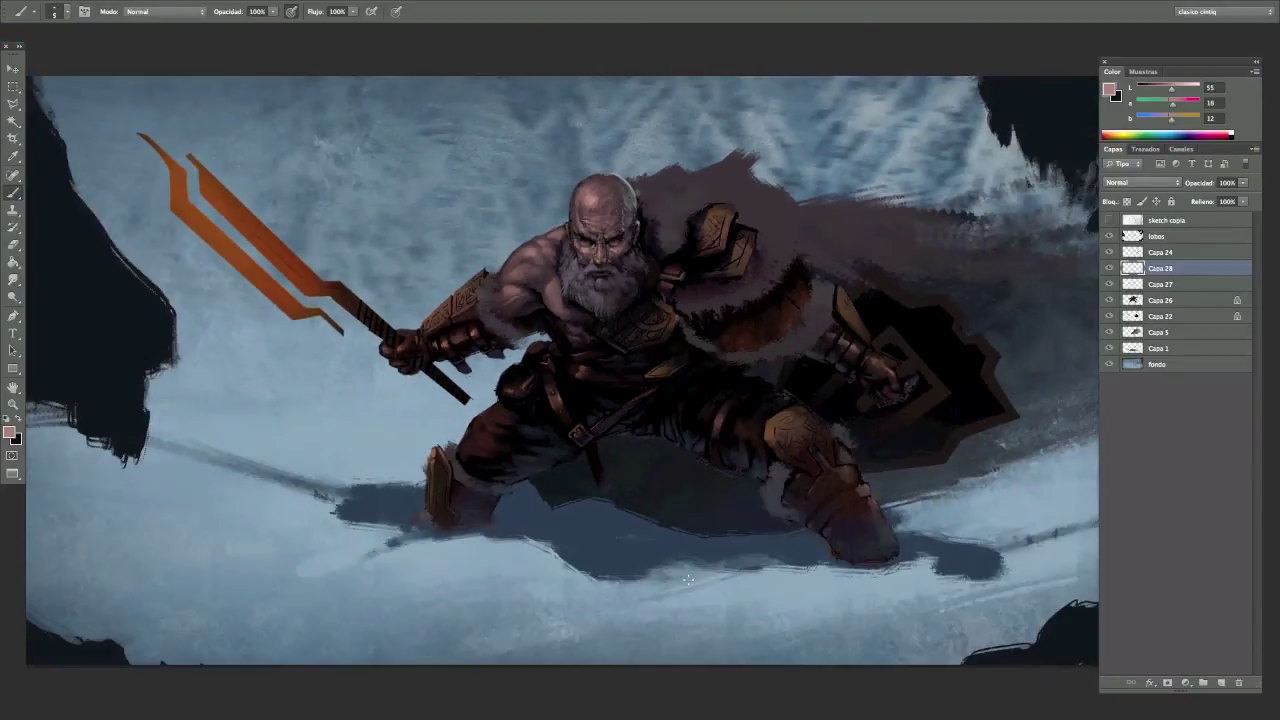
left_click(465, 389, "alt")
left_click(477, 366, "alt")
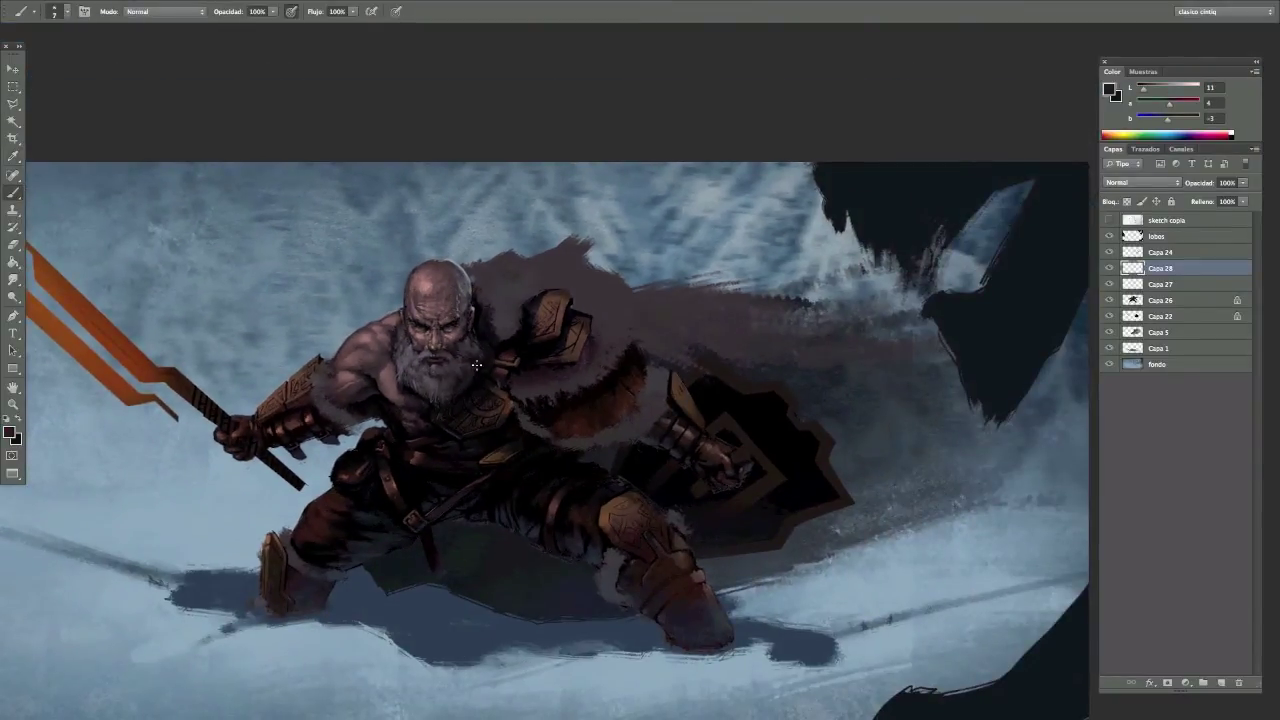
left_click(460, 388, "alt")
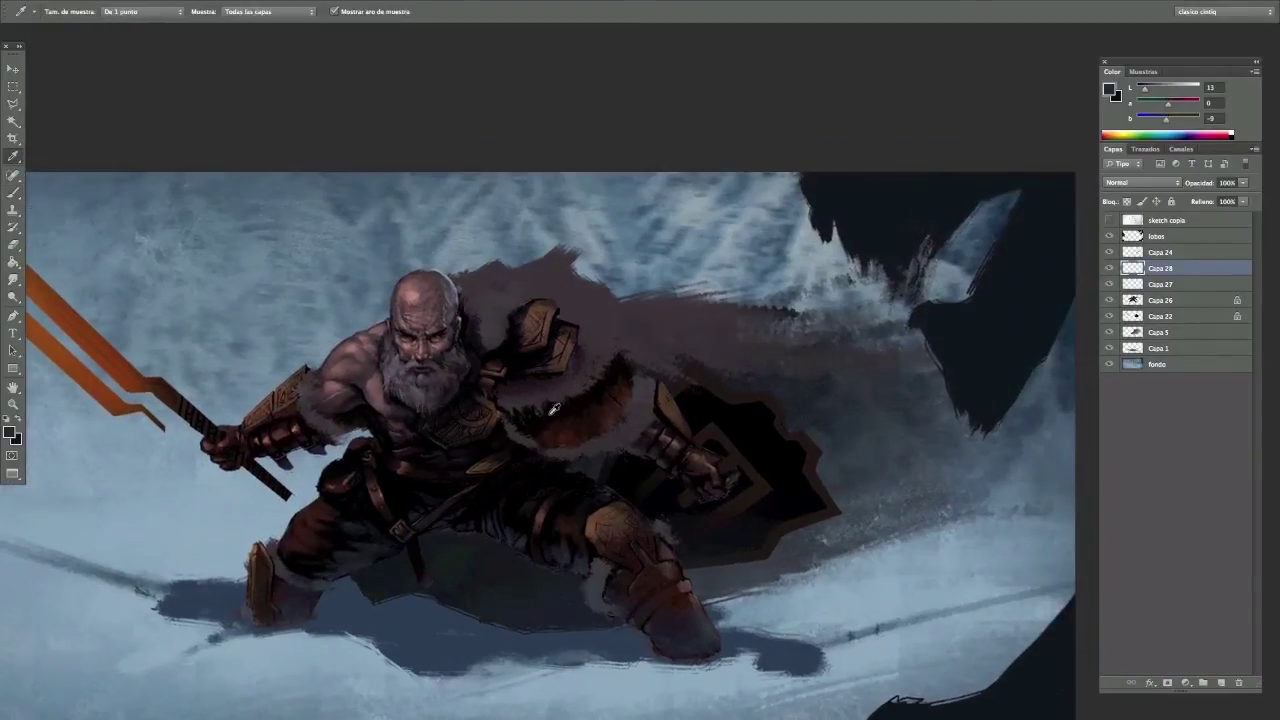
On a new layer, paint dark fur strokes along the shoulder and cloak.
left_click(533, 373, "alt")
left_click(1221, 682)
key("bracketright")
key("bracketright")
key("bracketright")
key("bracketright")
mouse_move(540, 285)
left_mouse_down()
mouse_move(572, 310)
mouse_move(530, 272)
left_mouse_up()
mouse_move(557, 314)
left_mouse_down()
mouse_move(616, 332)
mouse_move(630, 354)
mouse_move(680, 332)
left_mouse_up()
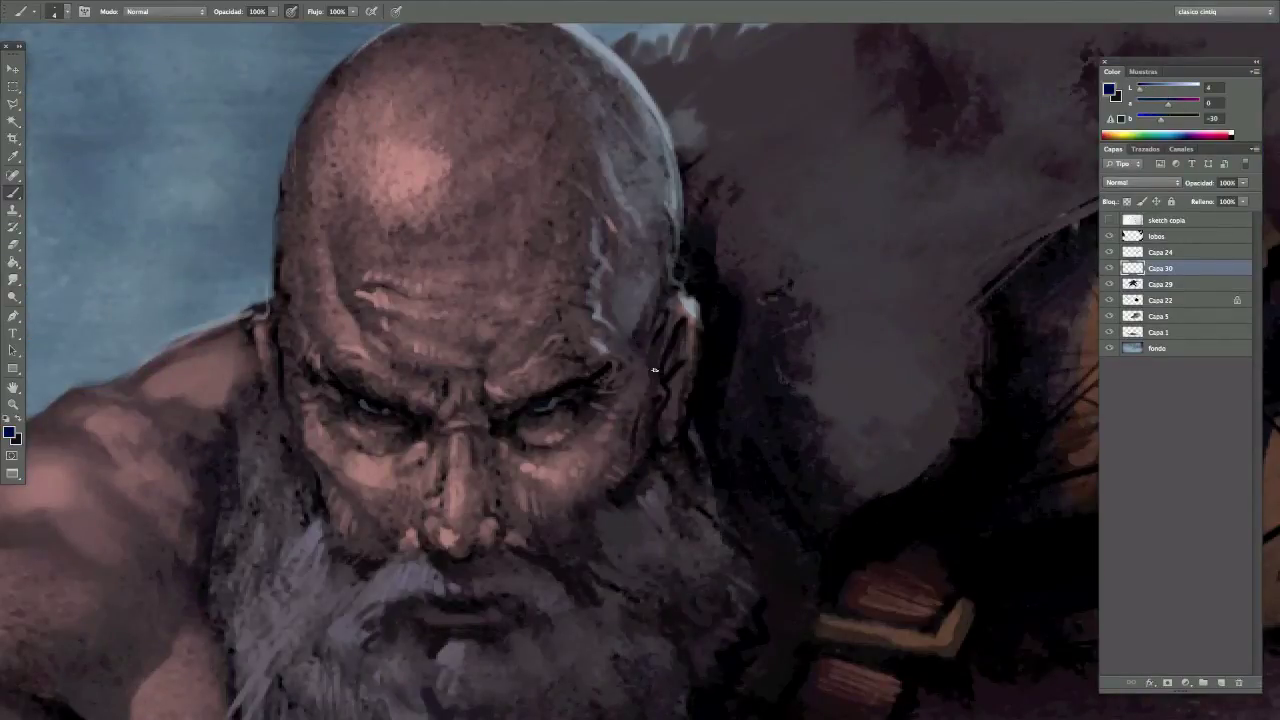
left_click(1108, 90)
Set a near-black paint colour, zoom to fit, and sample a dark brown.
left_click(831, 409)
key("Return")
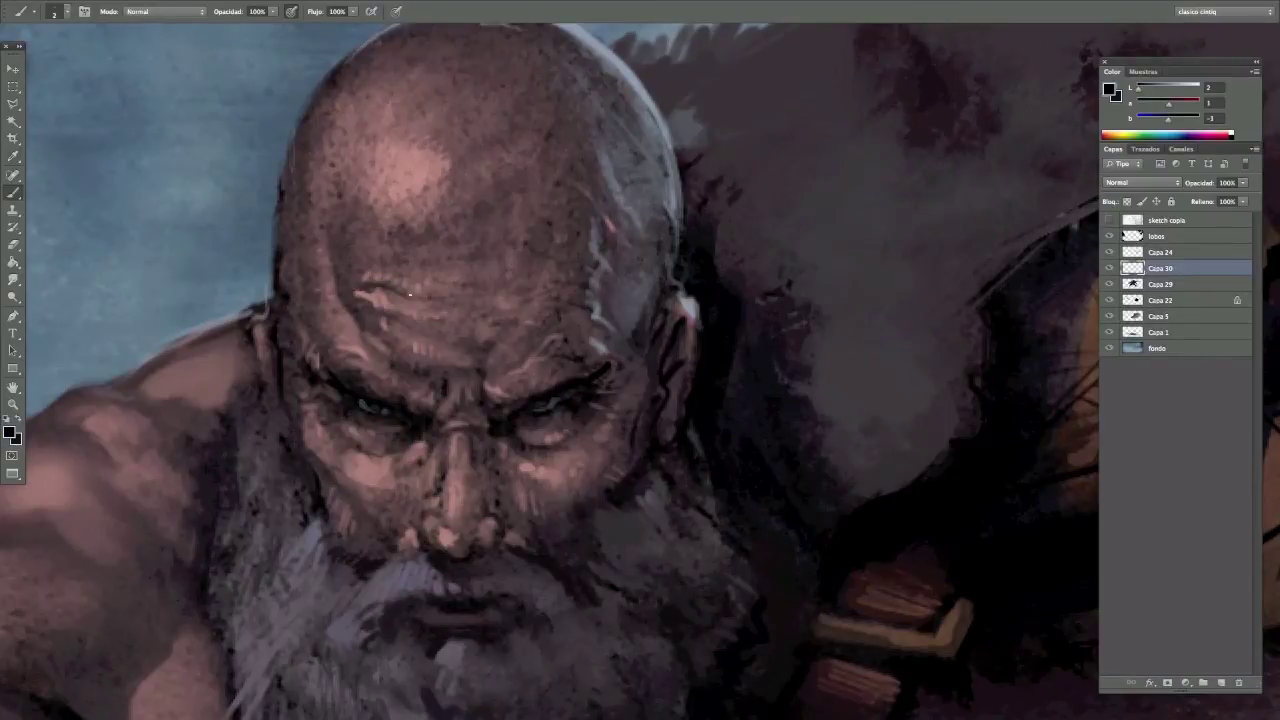
key("ctrl+0")
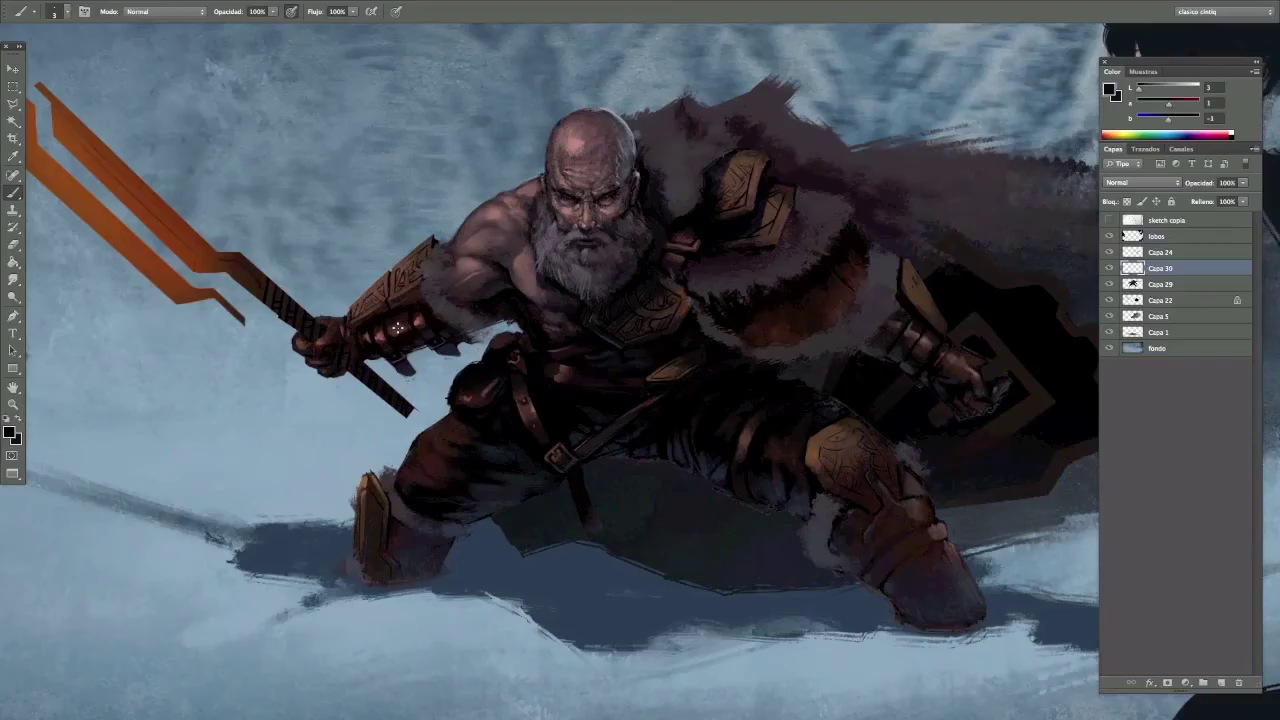
key("i")
left_click(728, 438)
key("b")
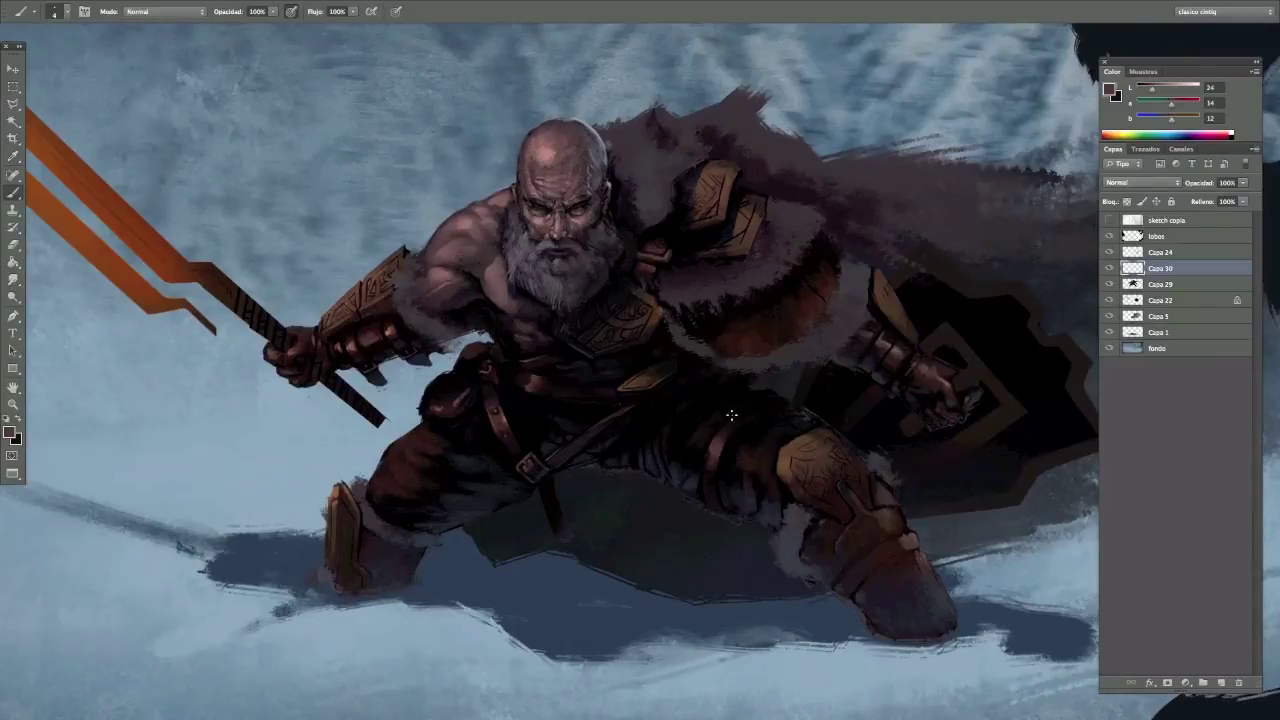
Zoom in on the warrior's legs and sample dark brown and near-black tones.
left_click_drag(754, 600, 700, 630)
left_click(578, 428, "alt")
left_click(660, 474, "alt")
key("bracketright")
key("bracketright")
key("bracketright")
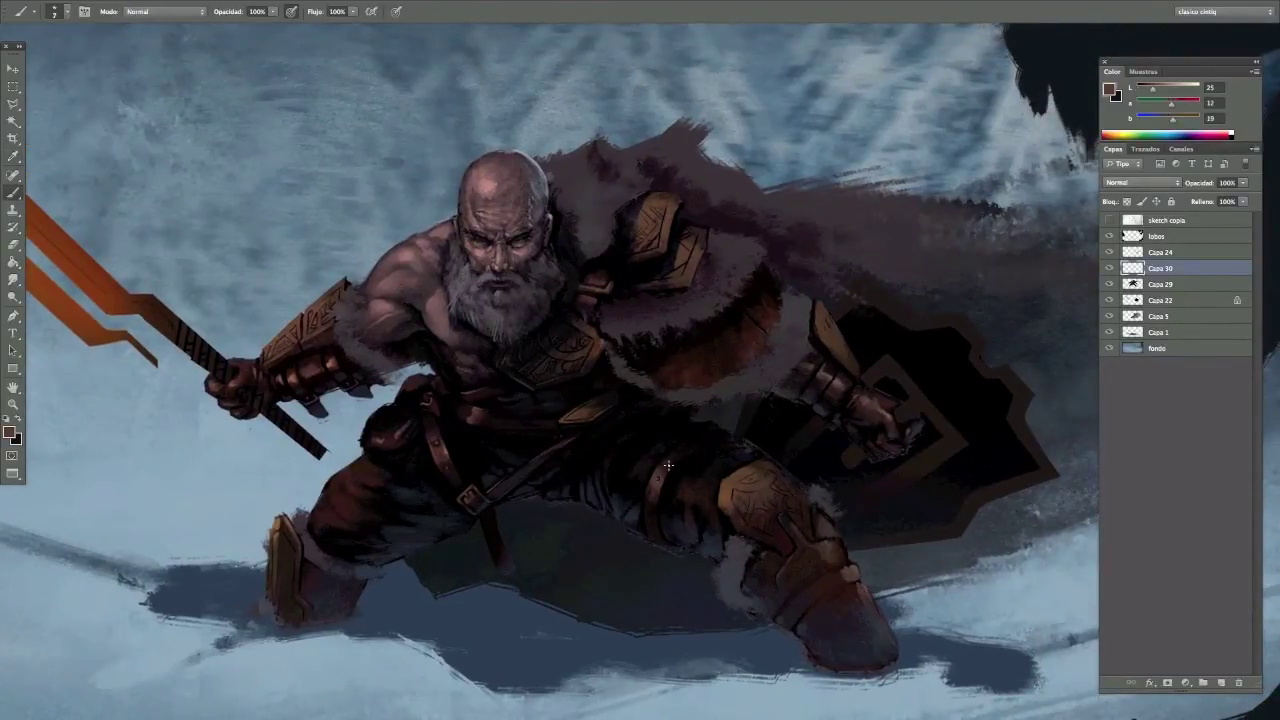
key("ctrl+plus")
left_click(684, 449, "alt")
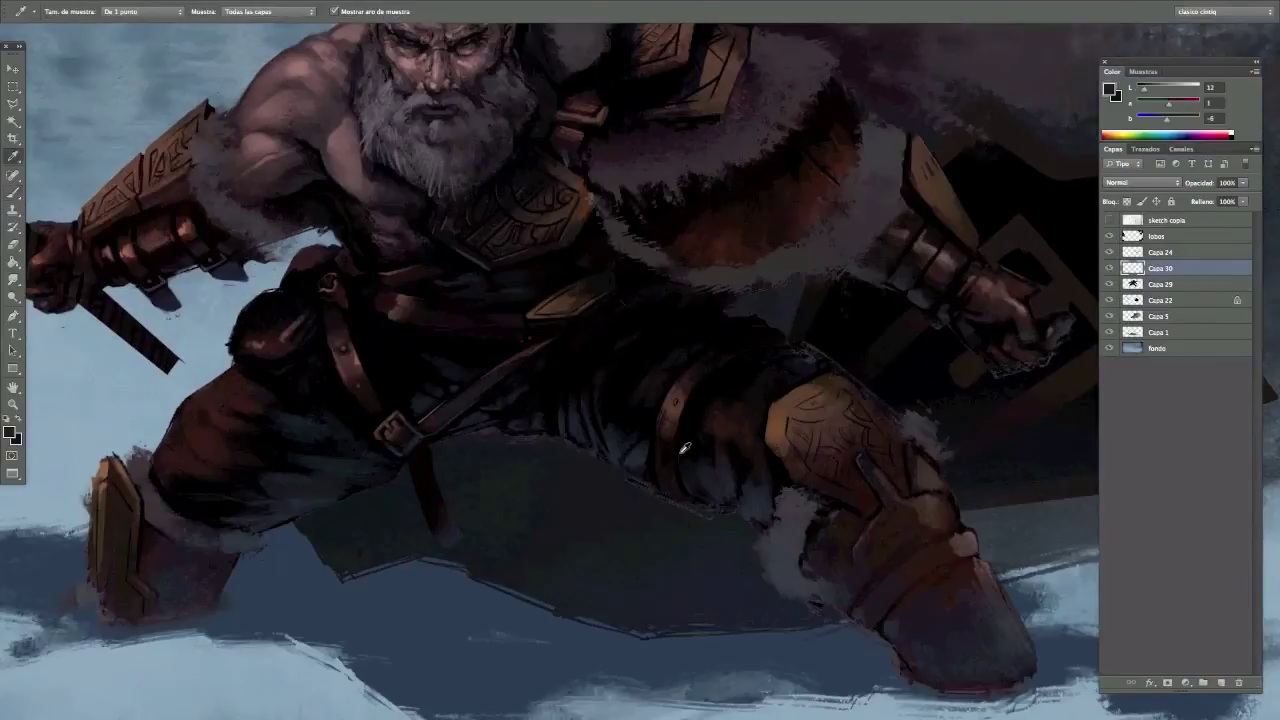
left_click(688, 499, "alt")
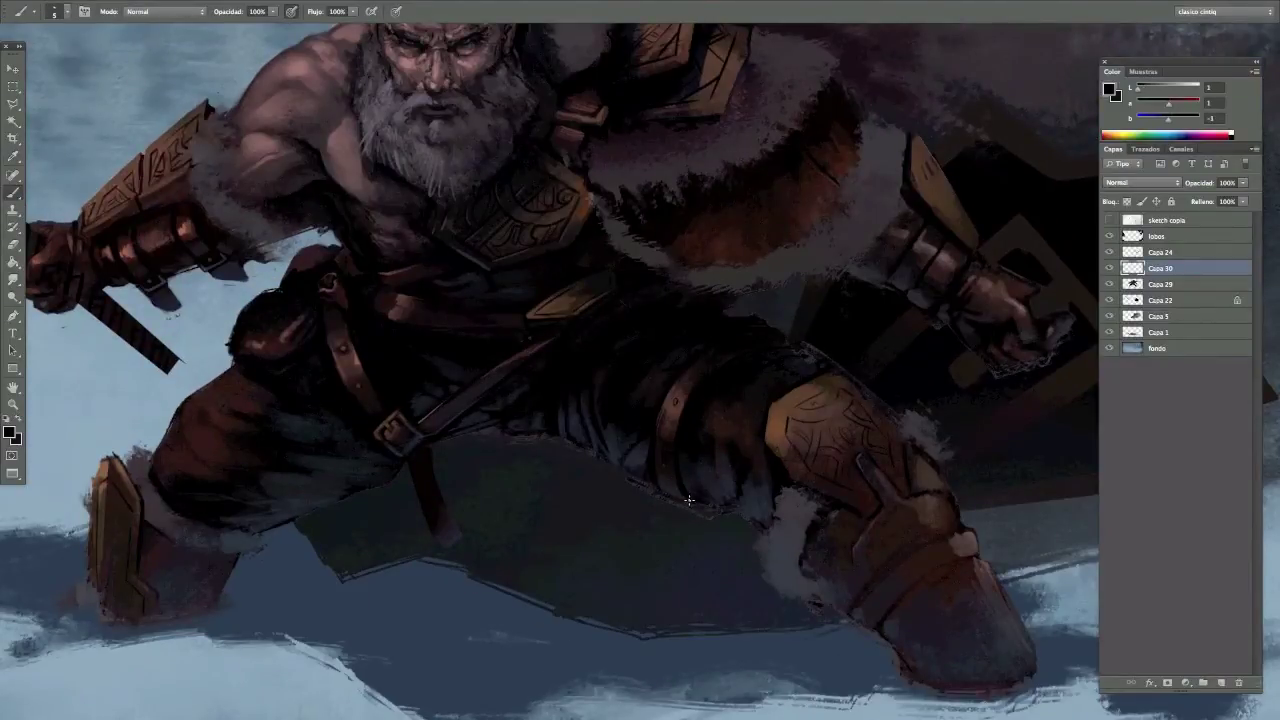
Switch to layer Capa 29 and sample warm brown and dark shield tones.
key("e")
key("alt+bracketleft")
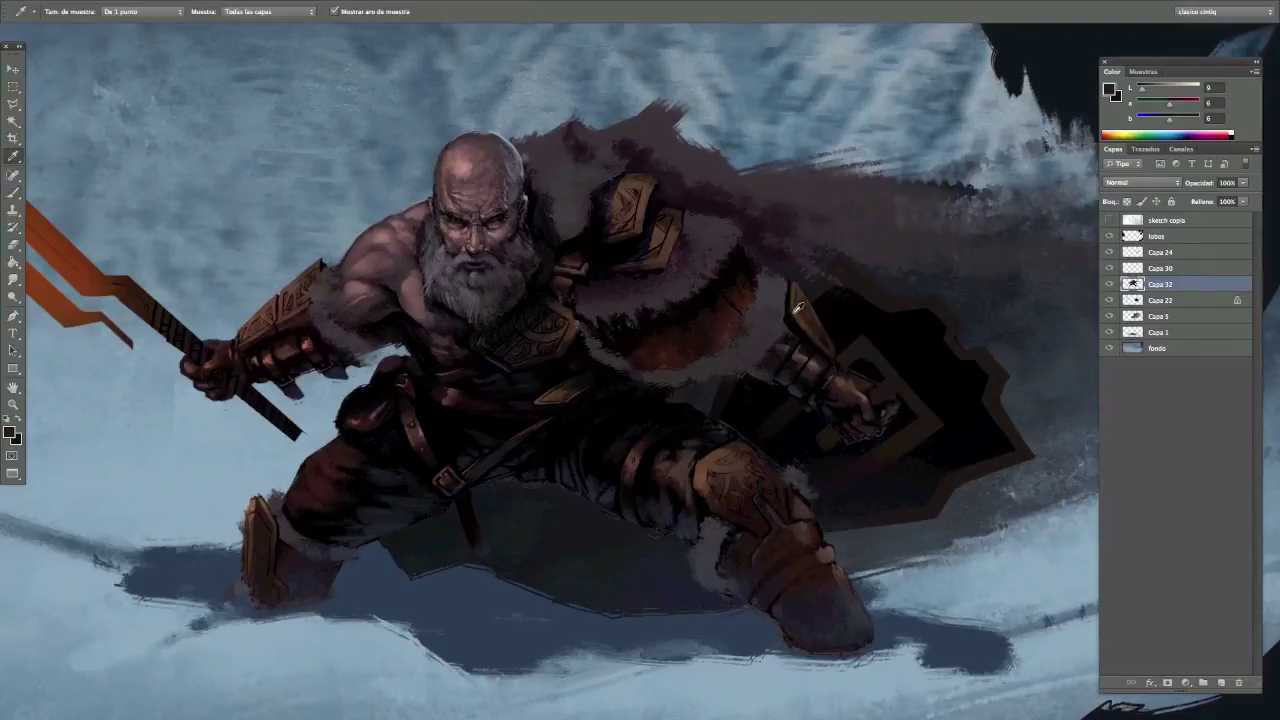
left_click(789, 297, "alt")
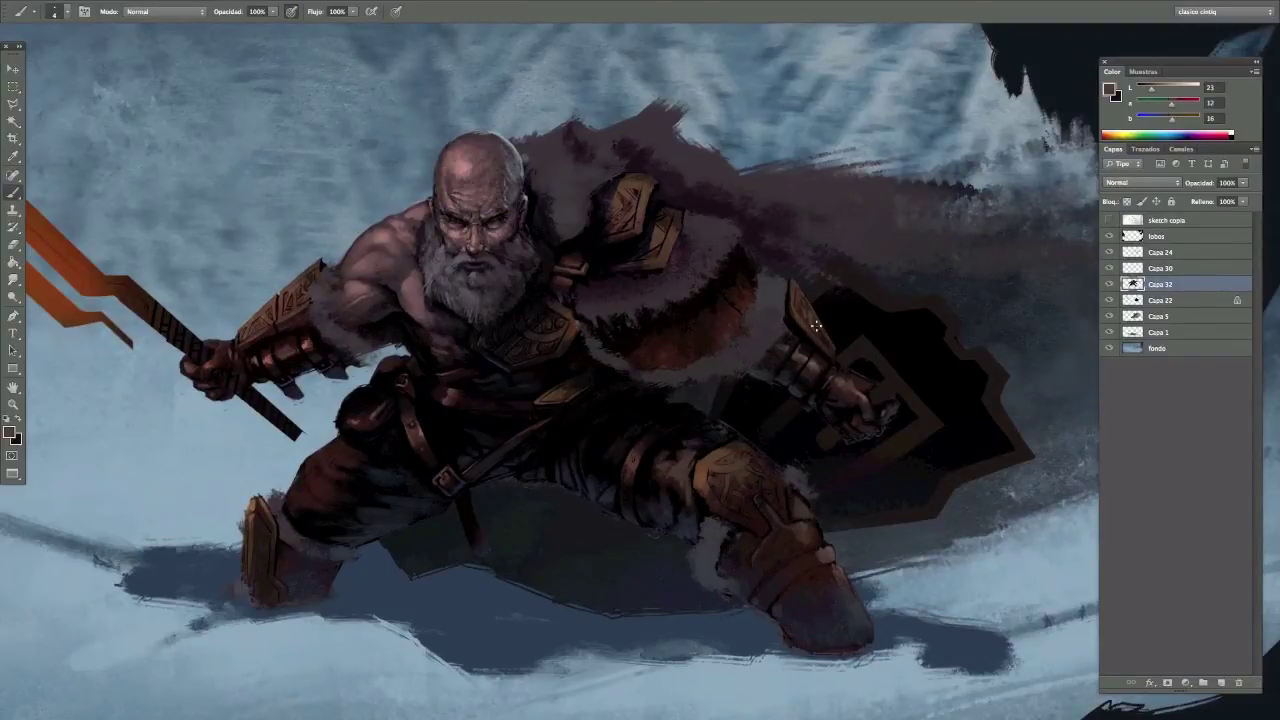
left_click(821, 331, "alt")
left_click(808, 329, "alt")
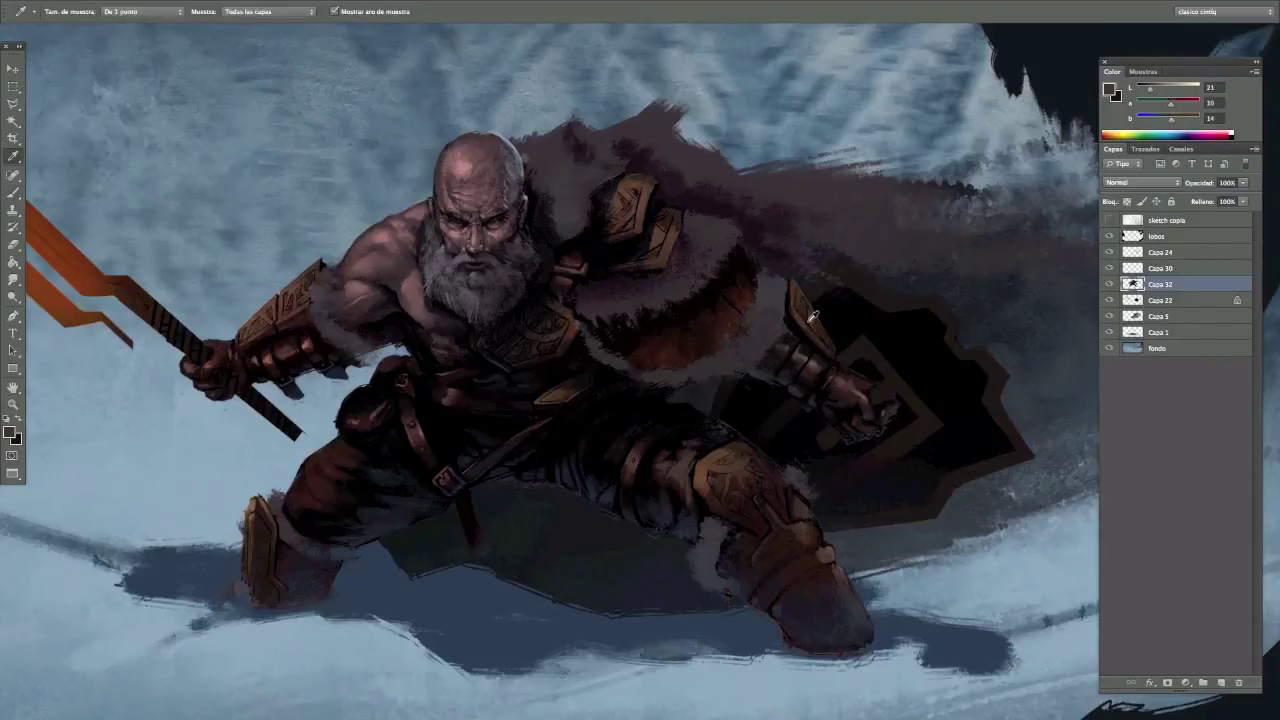
Sample another colour and add new layer Capa 33 above Capa 32.
key("ctrl+minus")
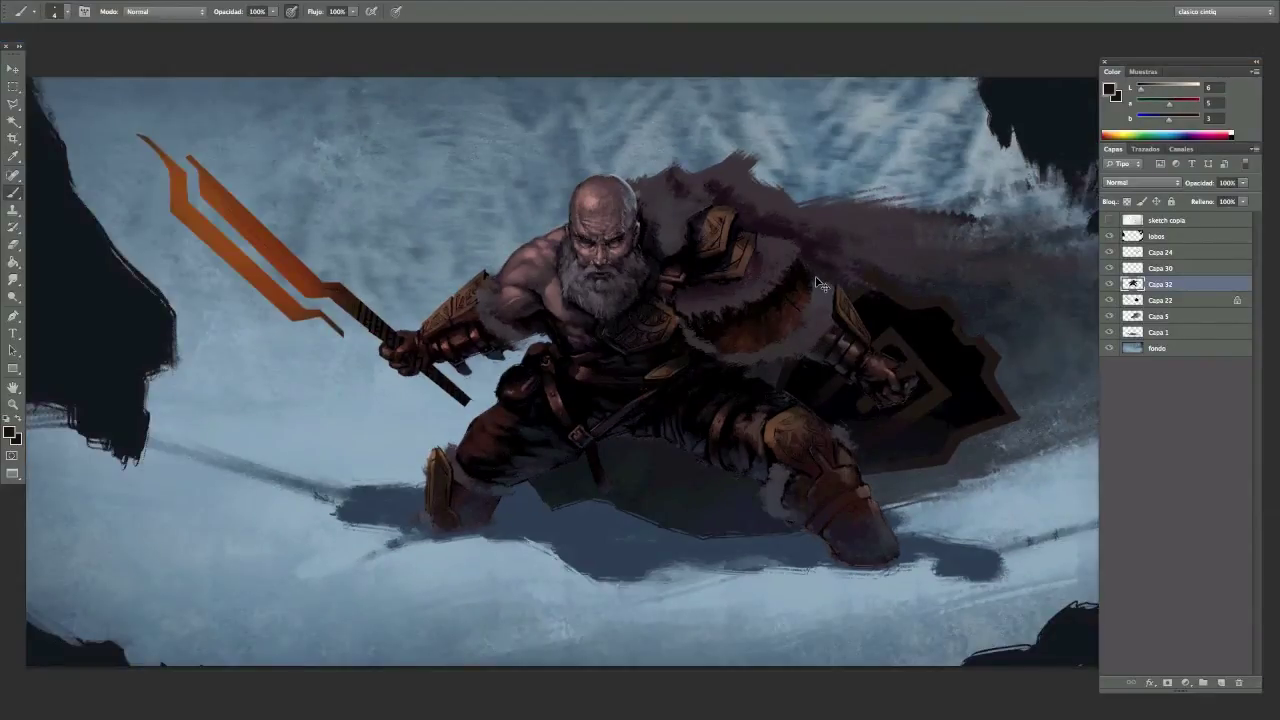
key("ctrl+plus")
left_click(475, 423, "alt")
key("ctrl+shift+alt+n")
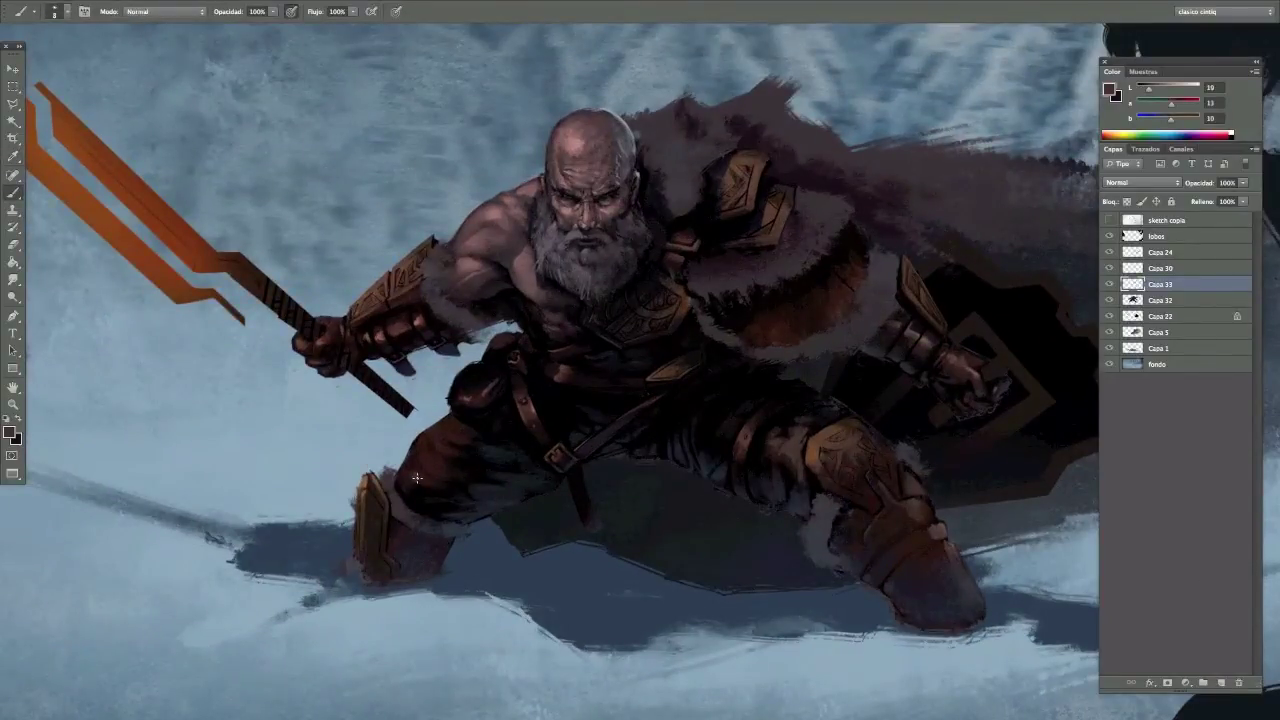
Sample near-black and dark brown tones and bring the knee armour into view.
key("bracketright")
key("bracketright")
key("bracketright")
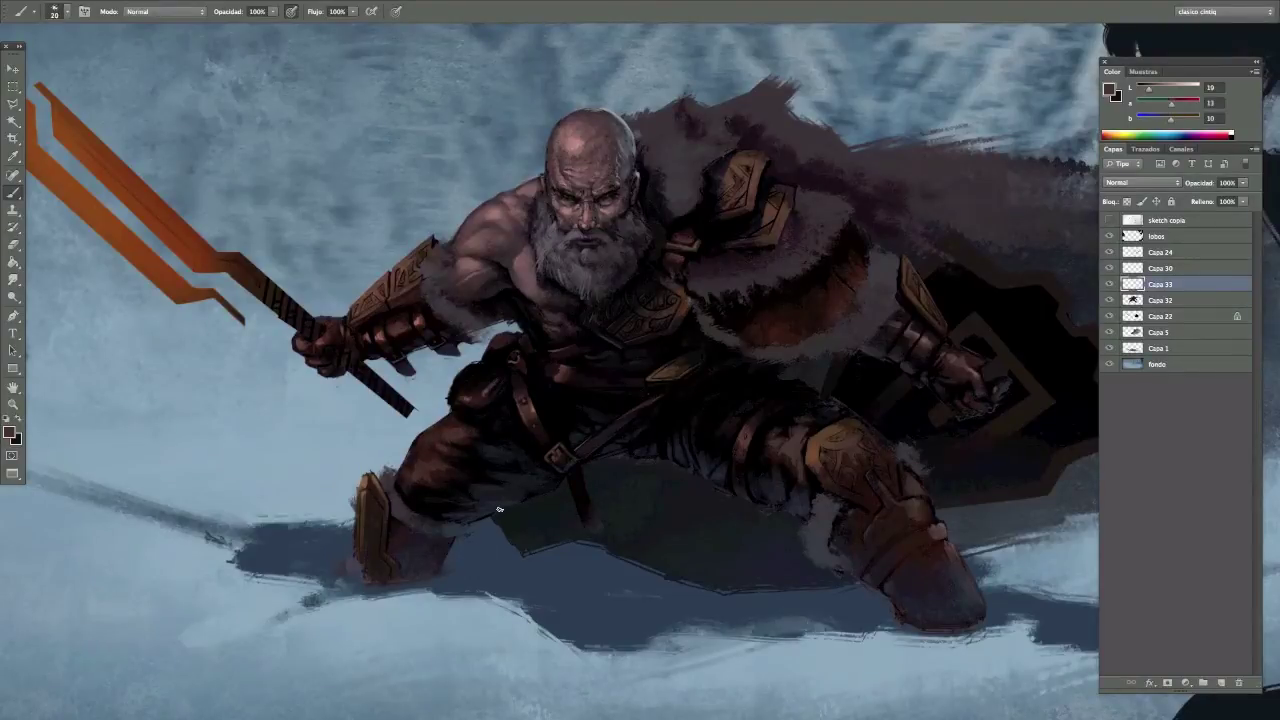
left_click(423, 497, "alt")
left_click(828, 514, "alt")
left_click(832, 544, "alt")
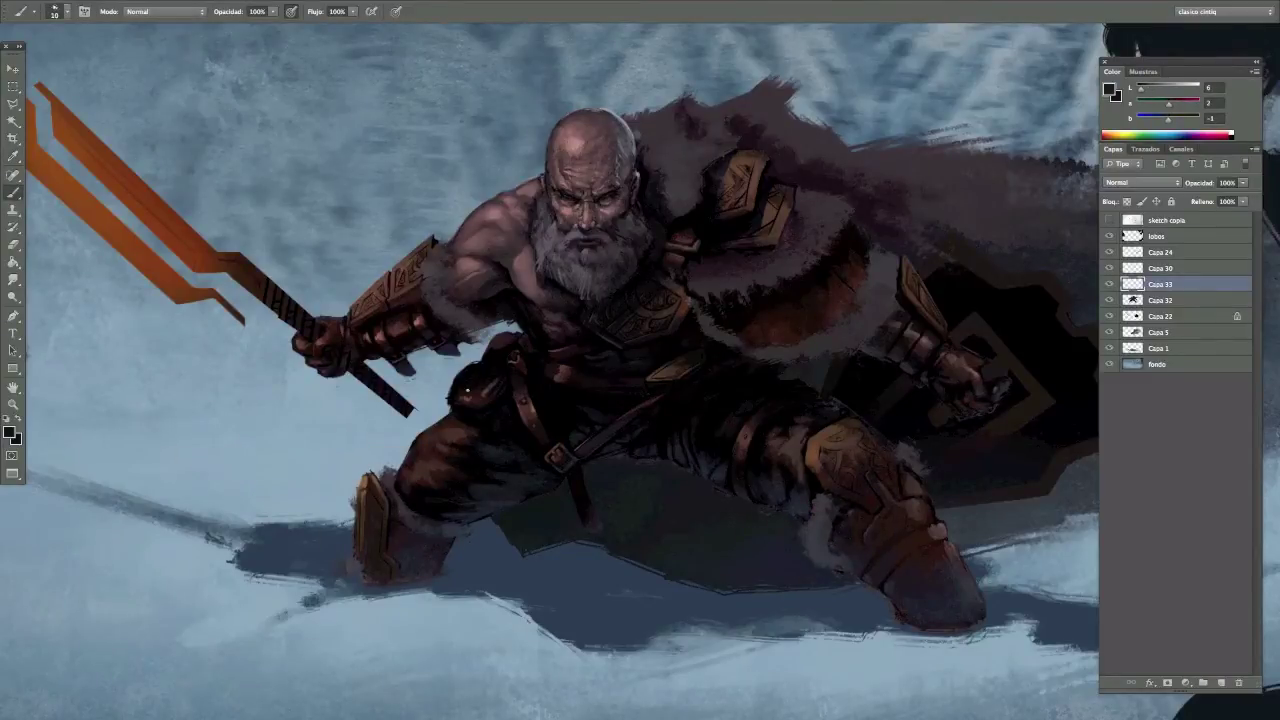
left_click(370, 492, "alt")
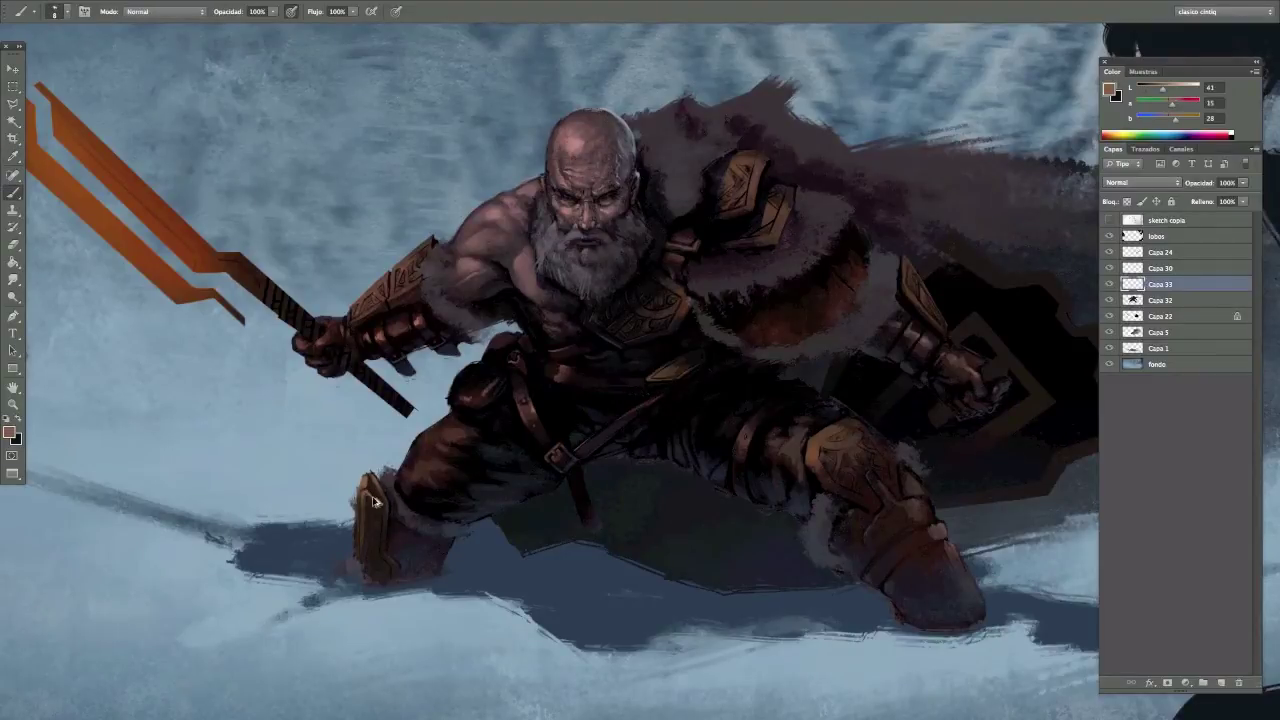
left_click_drag(375, 460, 205, 475)
Paint over the light streak on the knee armour in a slightly lighter brown.
left_click(660, 440, "alt")
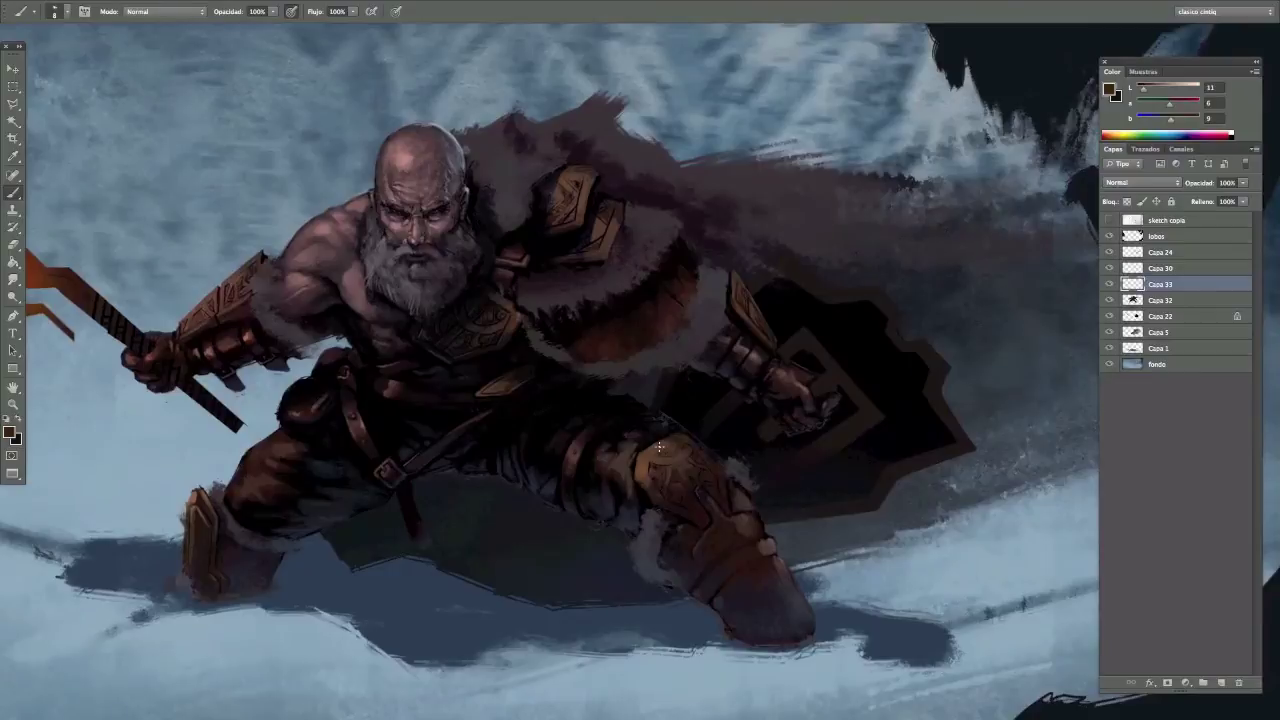
key("bracketright")
key("bracketright")
left_click(704, 478, "alt")
left_click(857, 482)
key("Return")
mouse_move(724, 470)
left_mouse_down()
mouse_move(738, 510)
mouse_move(688, 437)
left_mouse_up()
Move to the left boot and sample the knee brown and snow light blue.
left_click_drag(843, 608, 763, 590)
left_click(553, 445, "alt")
mouse_move(570, 520)
left_mouse_down()
mouse_move(694, 586)
mouse_move(809, 617)
left_mouse_up()
left_click(323, 560)
On a new layer, paint light-blue boot highlights, then undo them.
key("ctrl+shift+alt+n")
key("b")
key("bracketright")
mouse_move(322, 542)
left_mouse_down()
mouse_move(318, 496)
mouse_move(333, 507)
left_mouse_up()
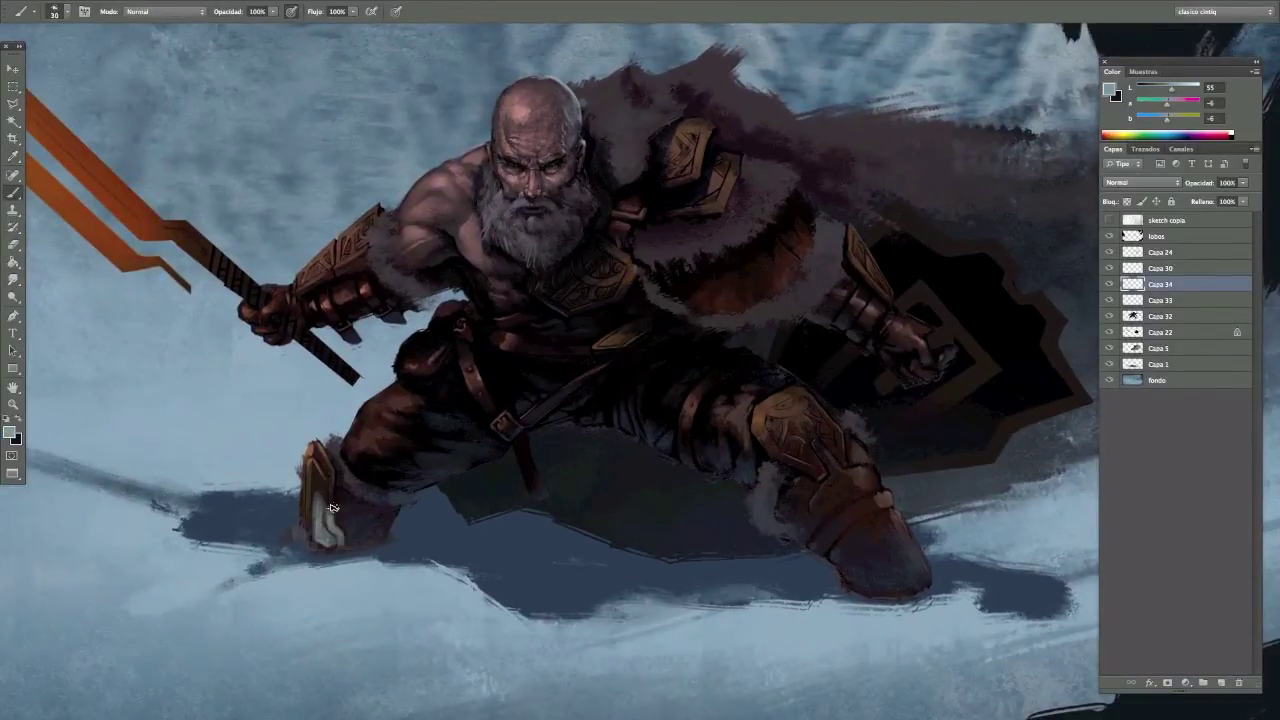
key("ctrl+alt+z")
key("ctrl+alt+z")
key("ctrl+alt+z")
Select Capa 32 and Capa 33 with Capa 34 and merge them into Capa 34.
key("bracketleft")
left_click_drag(830, 444, 774, 448)
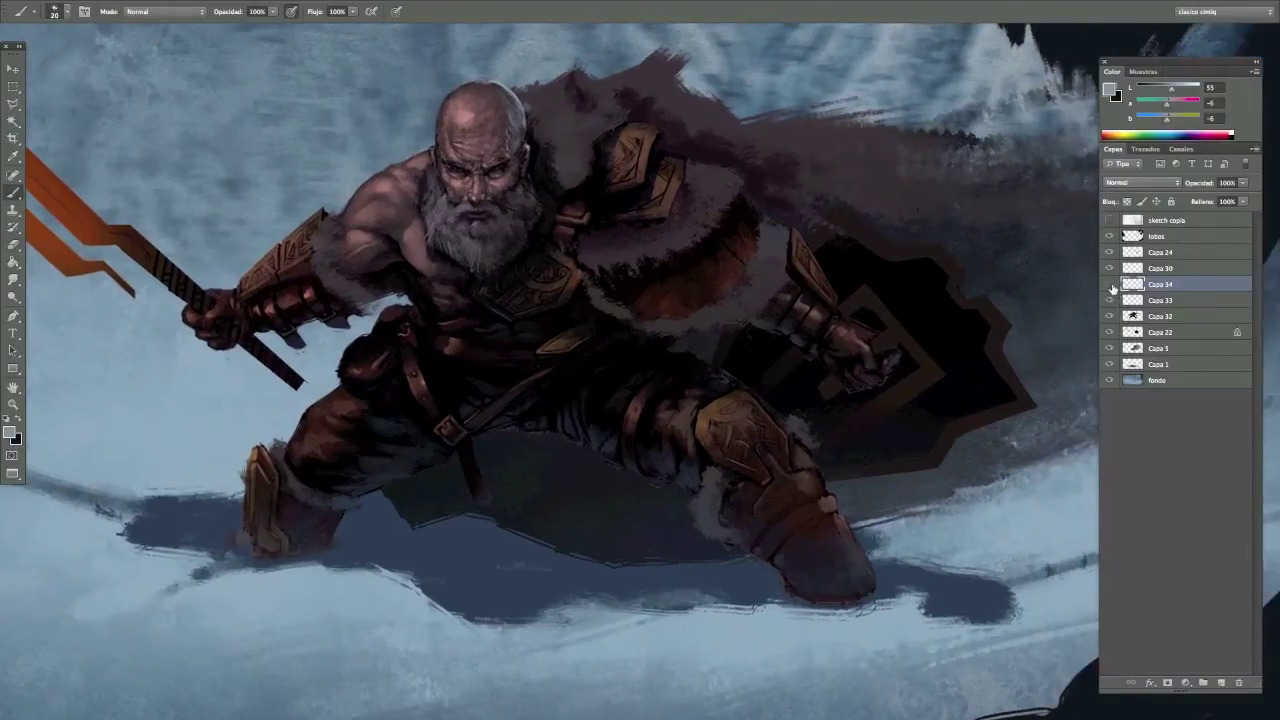
left_click(1158, 316, "shift")
key("ctrl+e")
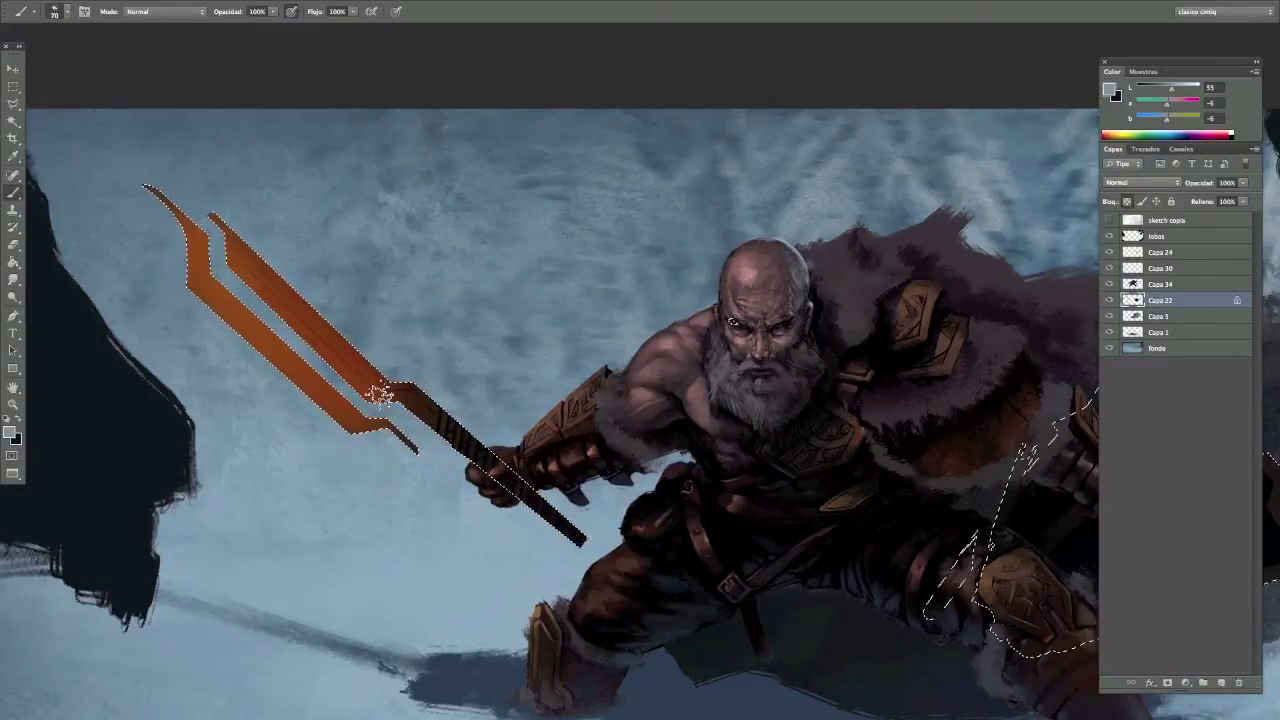
Fill the selected spear blades with a dark brown sampled from the painting.
left_click(560, 461, "alt")
key("bracketright")
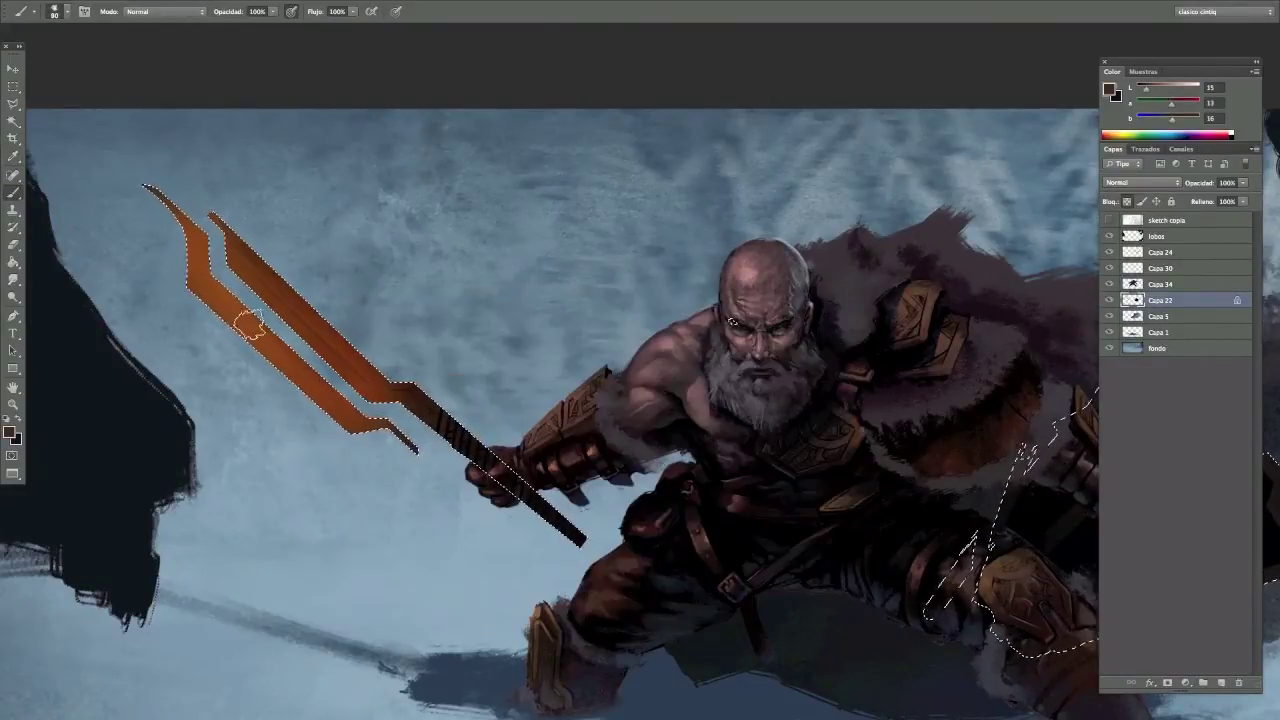
key("bracketleft")
key("bracketleft")
key("bracketleft")
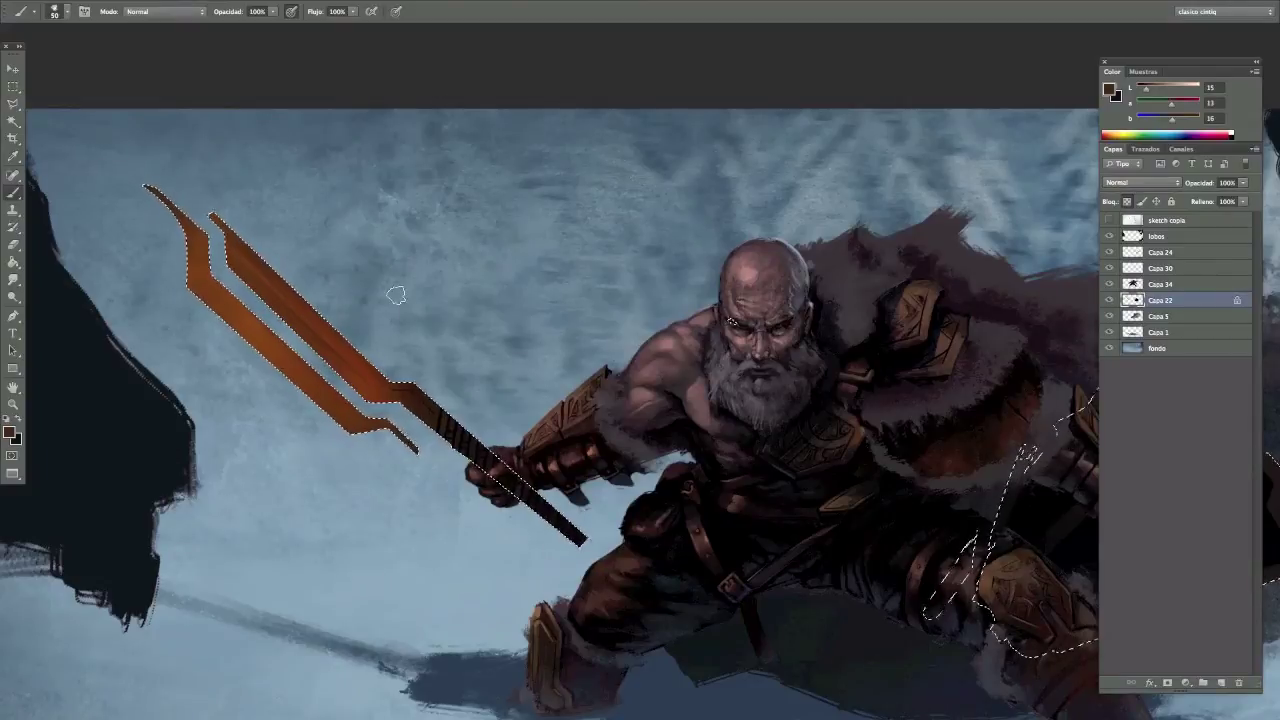
key("bracketright")
key("bracketright")
key("bracketright")
left_click(1108, 301)
left_click(1108, 300)
key("bracketleft")
key("bracketleft")
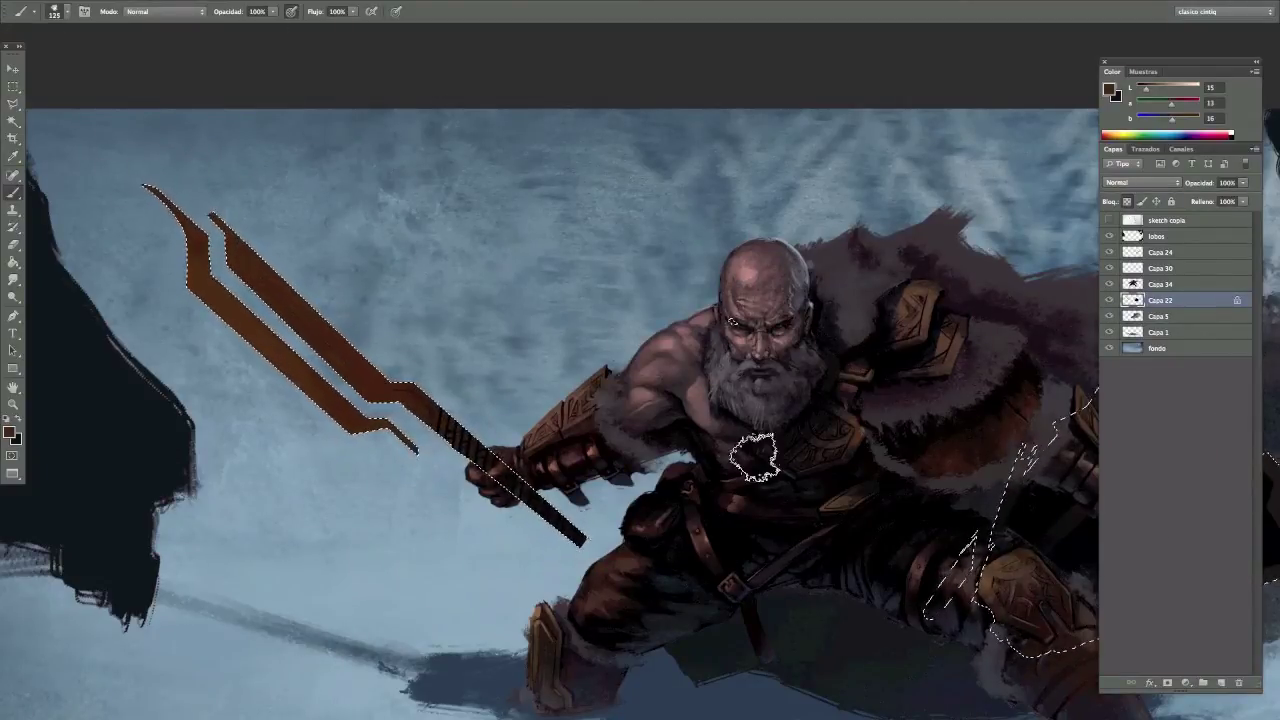
left_click(569, 526, "alt")
key("alt+BackSpace")
Load the spear outline selection and paint the blades a sky blue-grey on Capa 22.
key("bracketright")
key("bracketright")
key("bracketright")
left_click(729, 543, "alt")
key("alt+bracketright")
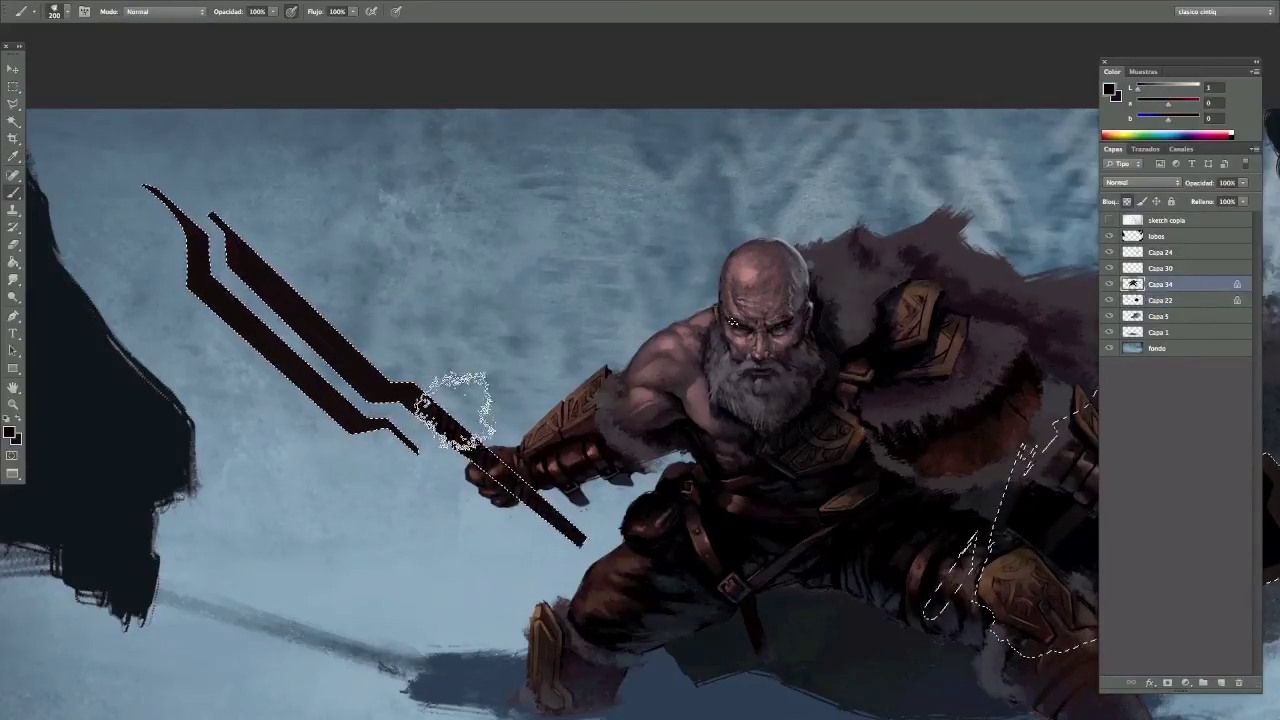
key("ctrl+d")
left_click_drag(837, 603, 714, 598)
left_click(1132, 316, "ctrl")
left_click(1132, 284, "ctrl+shift")
key("bracketleft")
key("bracketleft")
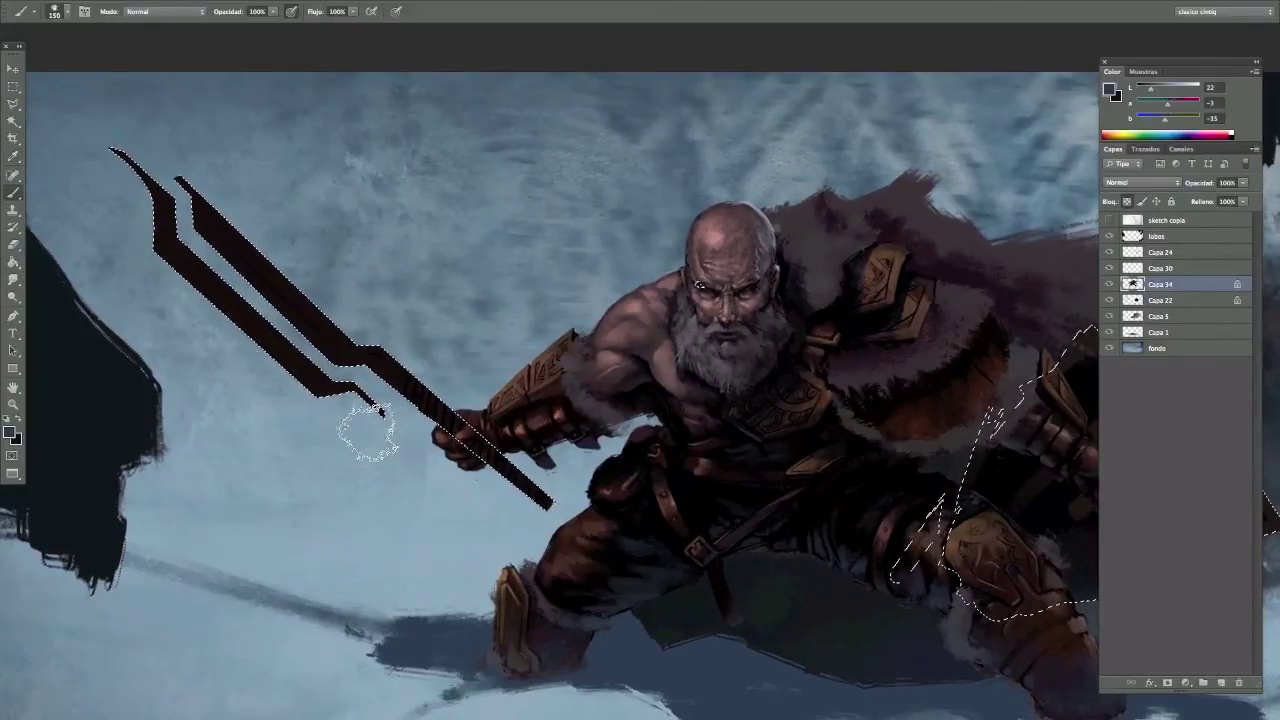
key("alt+bracketleft")
mouse_move(586, 429)
left_mouse_down()
mouse_move(371, 357)
mouse_move(143, 214)
left_mouse_up()
Switch to a smaller brush preset and darken the top of the left blade.
key("bracketright")
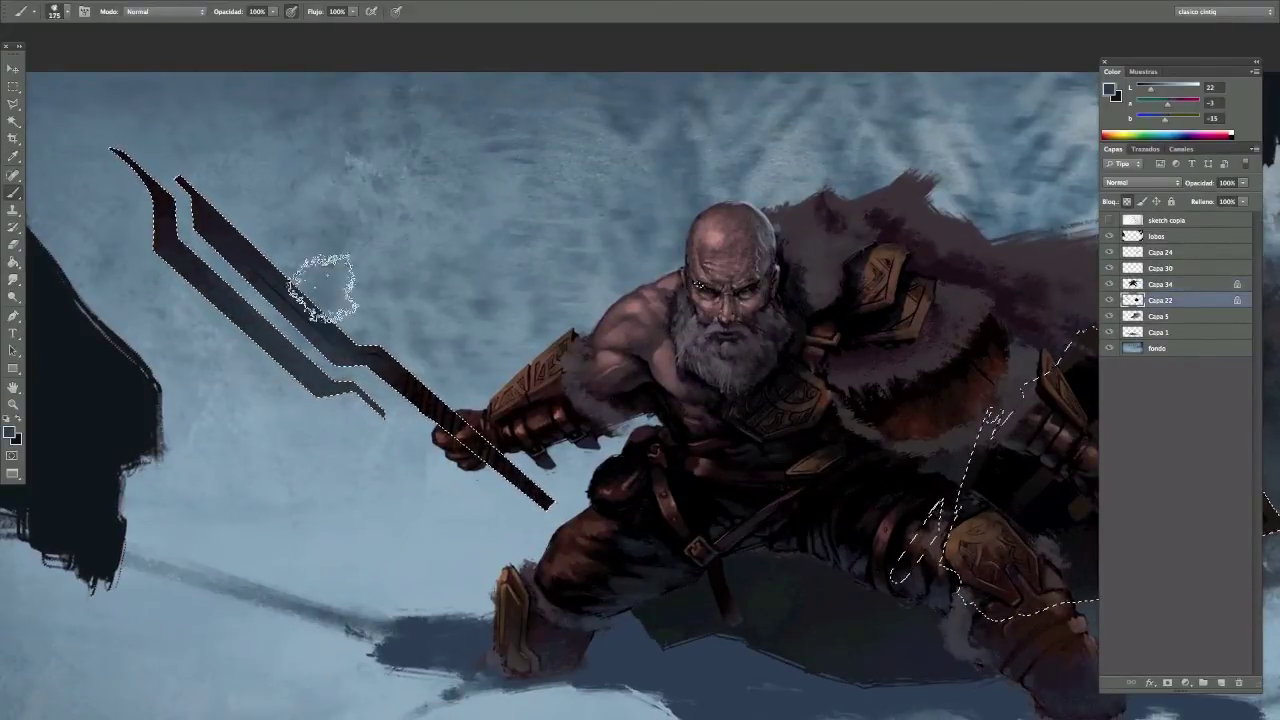
right_click(322, 285)
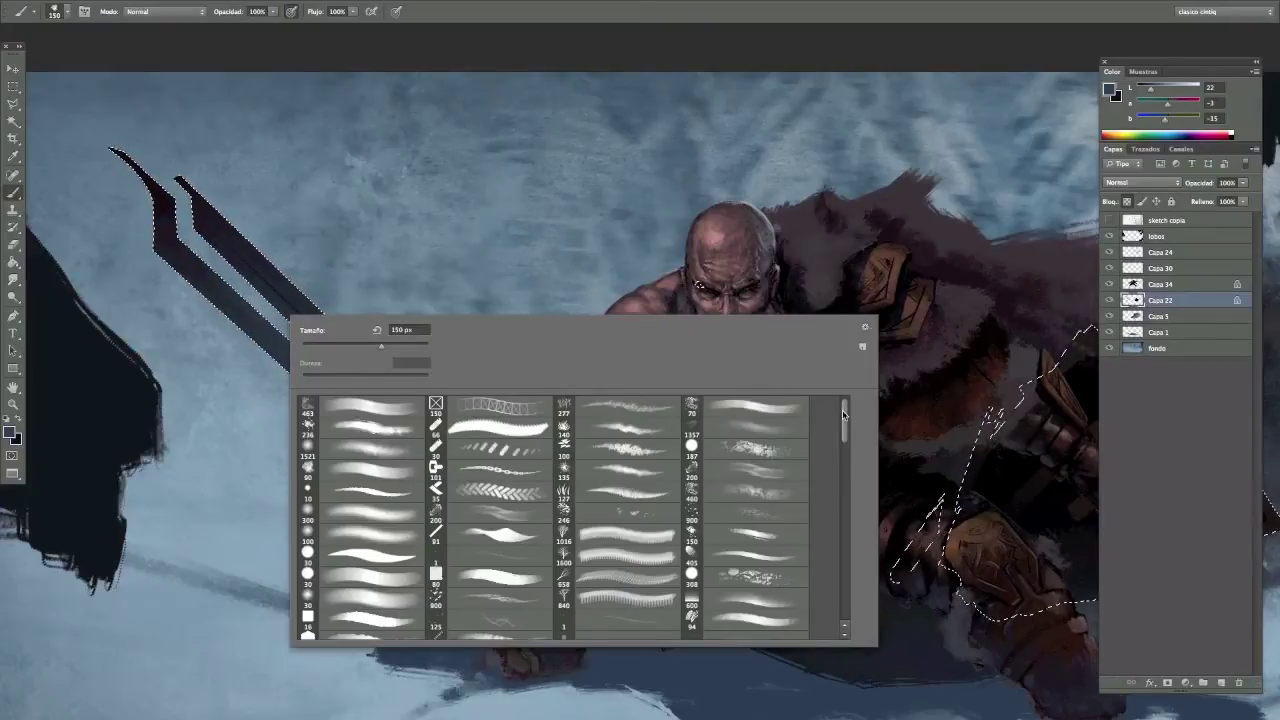
double_click(755, 408)
key("bracketleft")
key("bracketleft")
left_click_drag(190, 205, 304, 328)
key("ctrl+z")
key("bracketright")
key("bracketright")
left_click_drag(218, 298, 143, 238)
Sample dark blade tones and a light sky blue as the working colours.
left_click(170, 238, "alt")
left_click(155, 252, "alt")
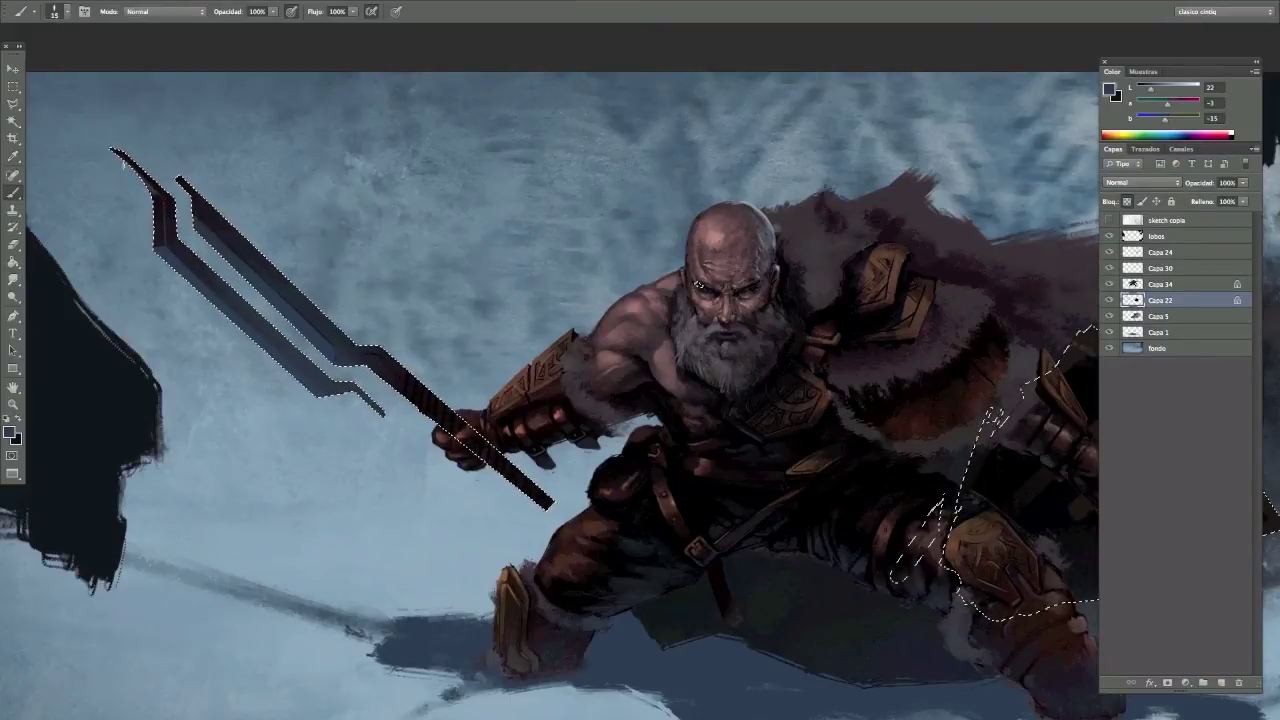
key("bracketright")
left_click(316, 396, "alt")
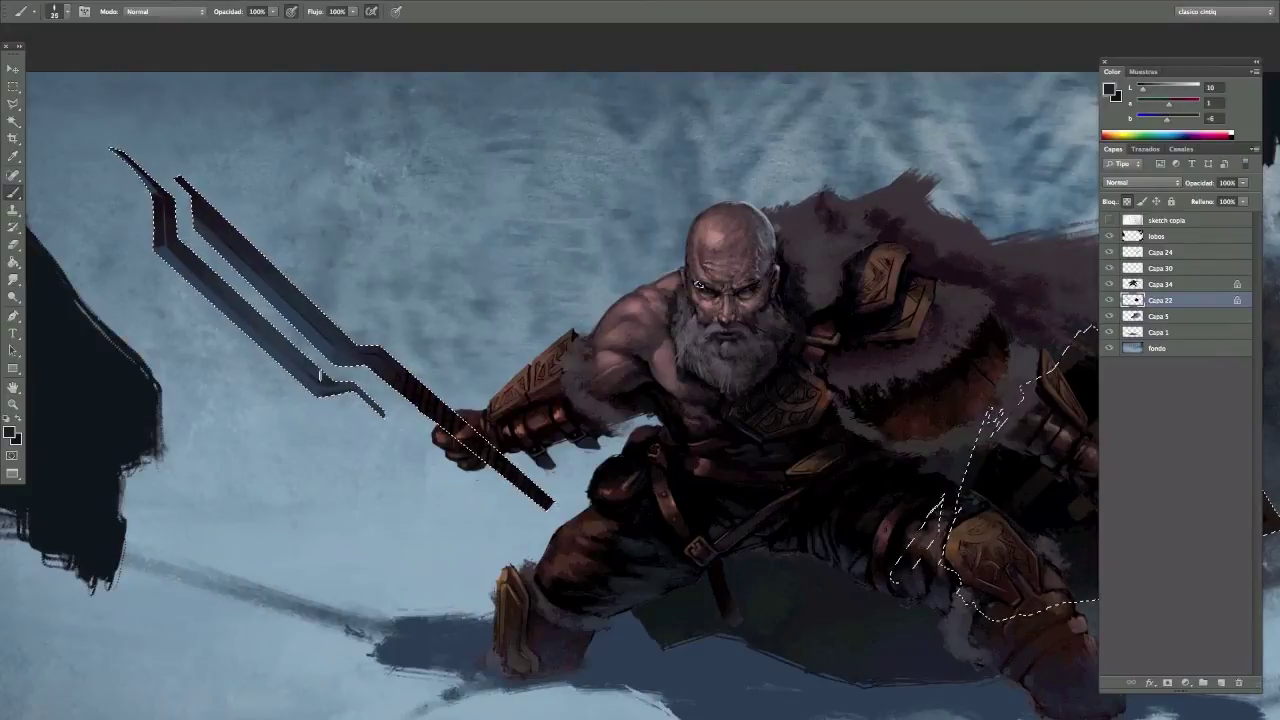
left_click(243, 320, "alt")
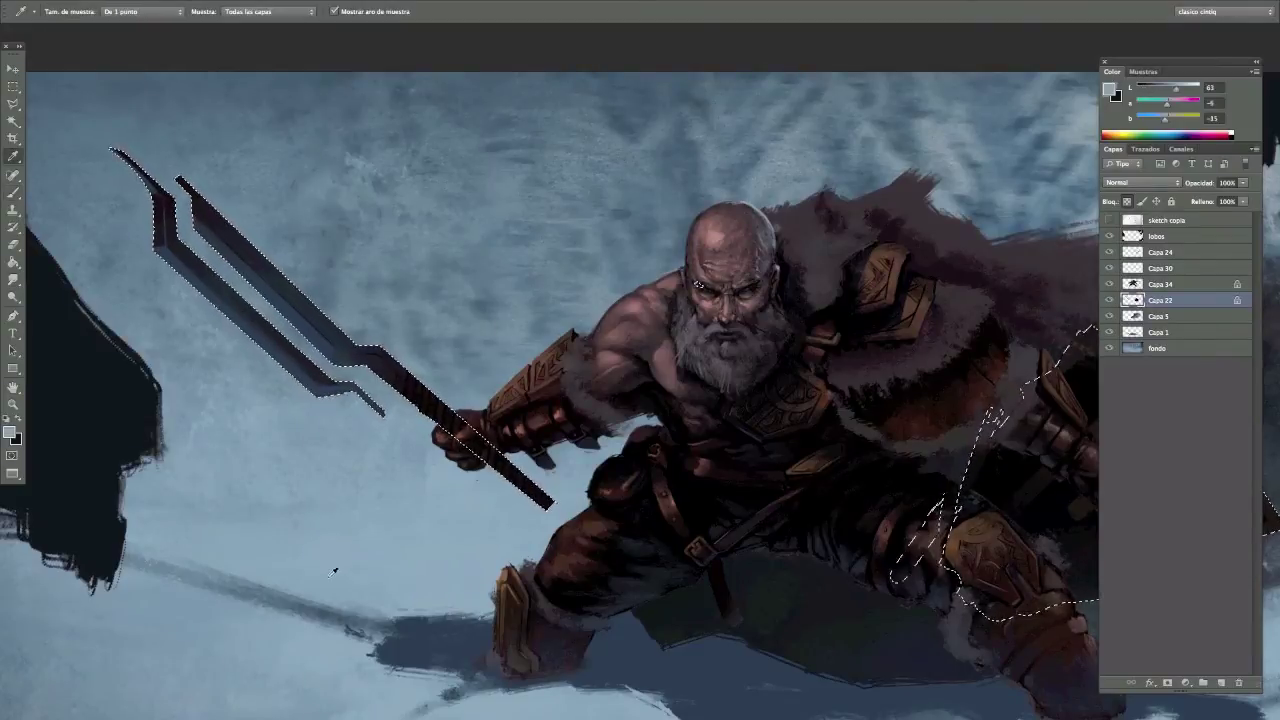
key("x")
key("bracketleft")
key("bracketleft")
key("bracketleft")
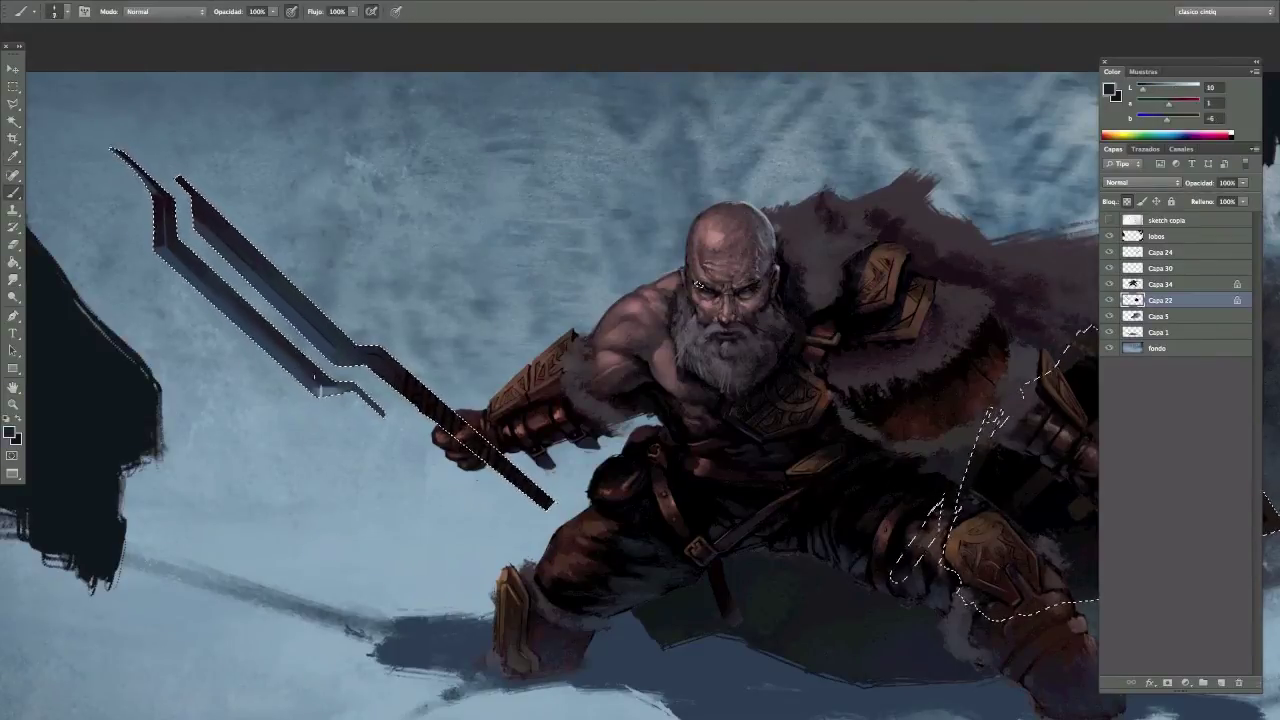
key("x")
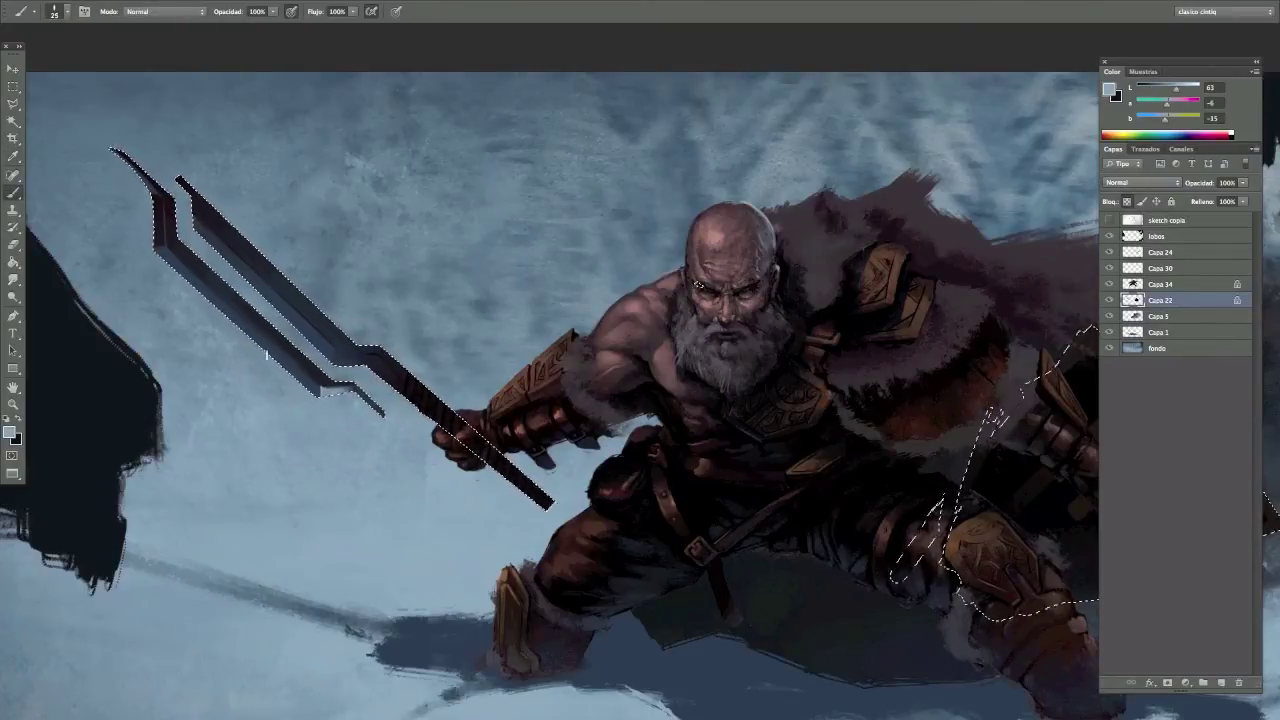
Add new layer Capa 35 and darken the lower blade edge and upper blade tip.
left_click(1221, 682)
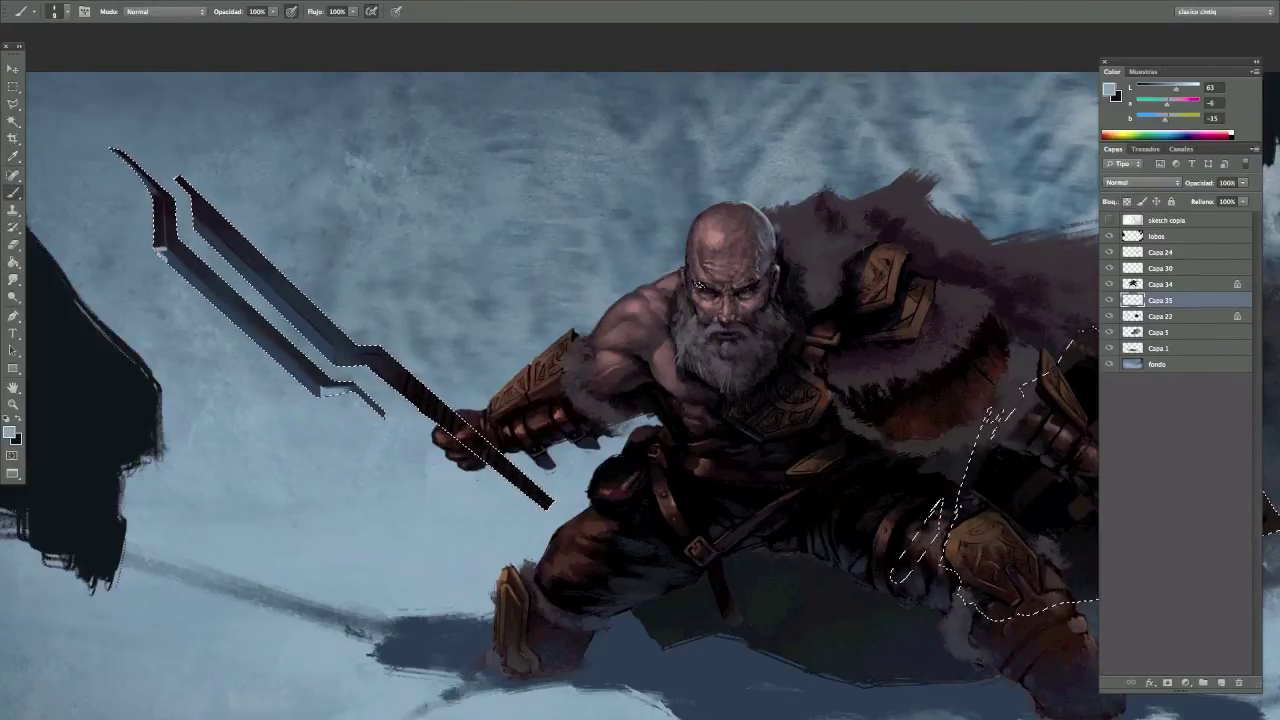
left_click_drag(165, 255, 243, 325)
left_click_drag(180, 180, 198, 228)
key("bracketright")
key("bracketright")
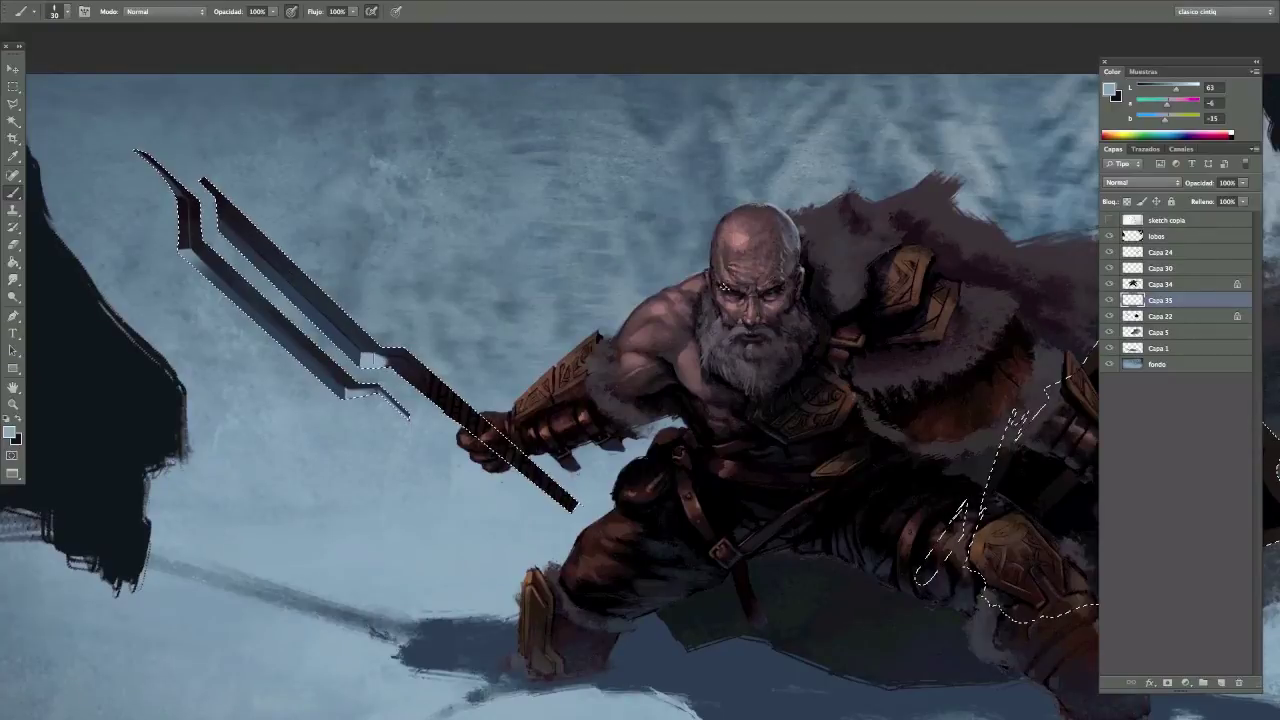
key("e")
key("i")
left_click(351, 338)
left_click(186, 224)
key("b")
Shade both blade edges with near-black and dark grey strokes, then view the whole painting.
left_click_drag(208, 182, 236, 250)
left_click(215, 215, "alt")
left_click_drag(165, 175, 240, 270)
left_click(370, 380, "alt")
left_click_drag(150, 165, 315, 315)
left_click(187, 213, "alt")
left_click_drag(140, 155, 250, 230)
left_click(215, 215, "alt")
left_click_drag(400, 400, 216, 153)
scroll(216, 153, "down", 1)
left_click_drag(321, 118, 393, 146)
left_click(652, 397, "ctrl")
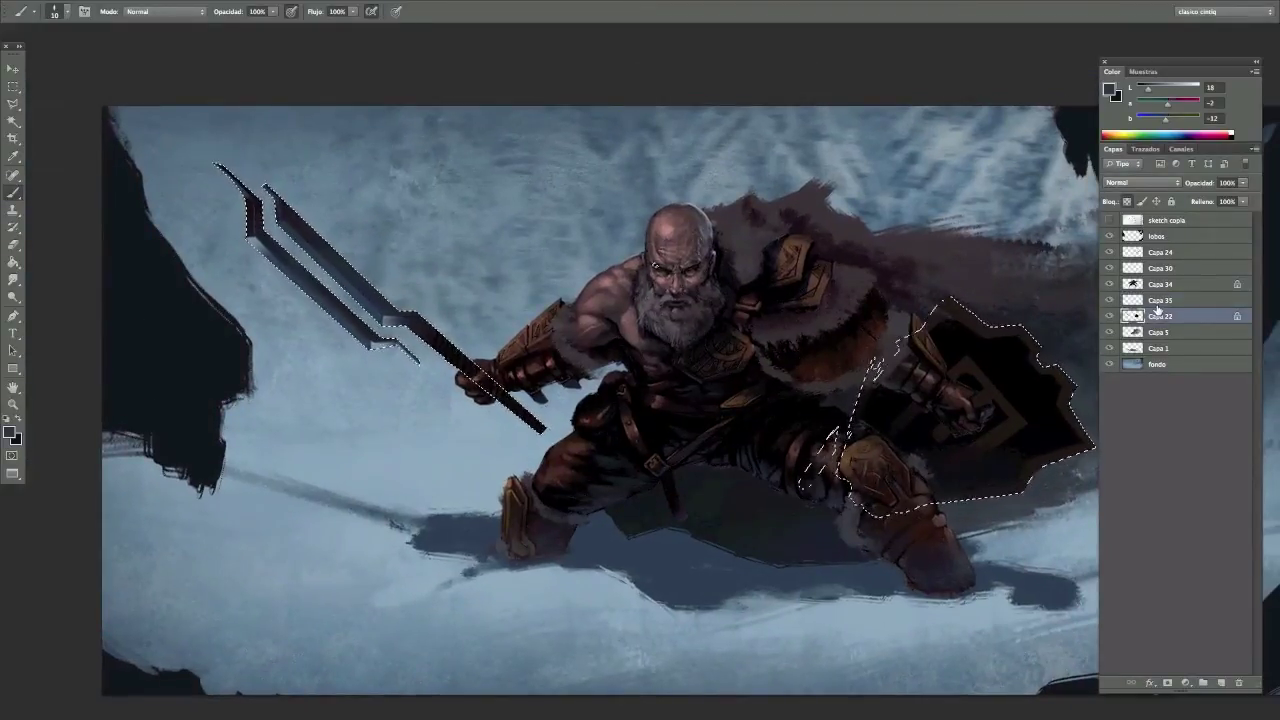
key("l")
left_click(200, 107)
left_click(443, 255)
left_click(372, 465)
double_click(152, 185)
key("ctrl+u")
mouse_move(844, 439)
left_mouse_down()
mouse_move(905, 440)
mouse_move(787, 440)
left_mouse_up()
key("Escape")
key("ctrl+d")
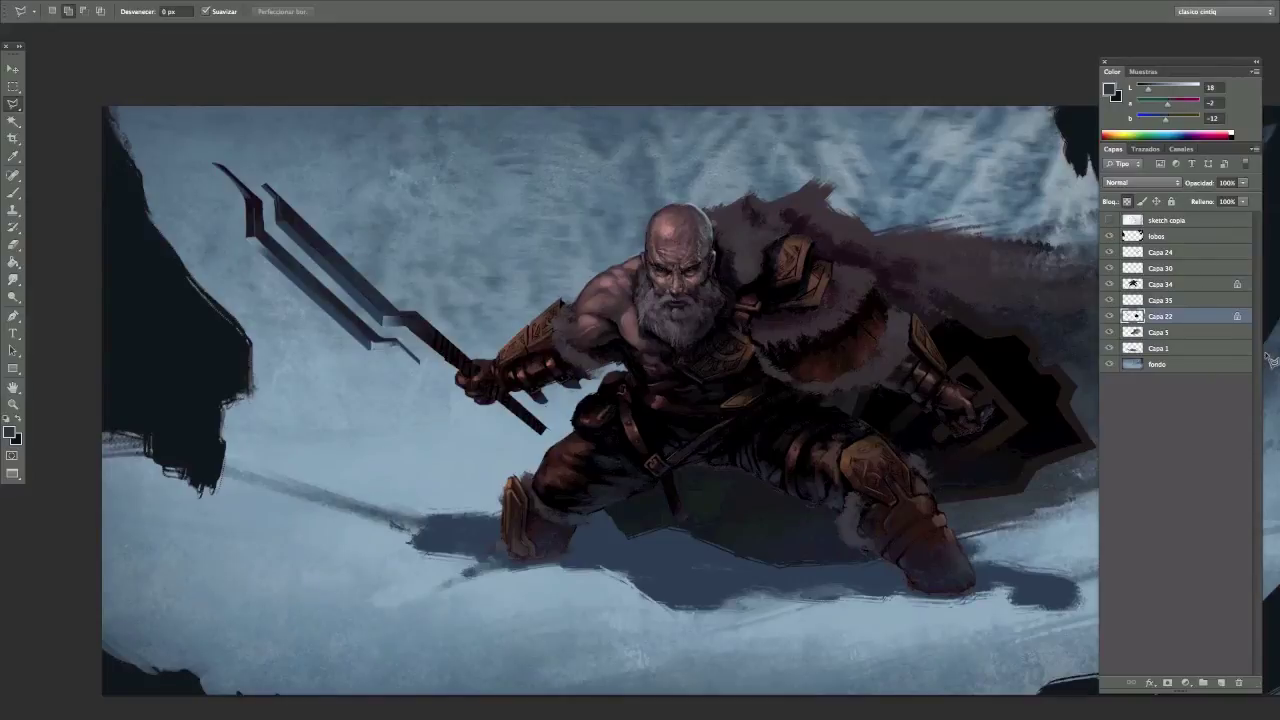
key("b")
key("bracketright")
key("bracketright")
key("bracketright")
key("bracketright")
key("bracketright")
key("bracketleft")
key("bracketleft")
key("bracketleft")
left_click(373, 335, "alt")
key("bracketright")
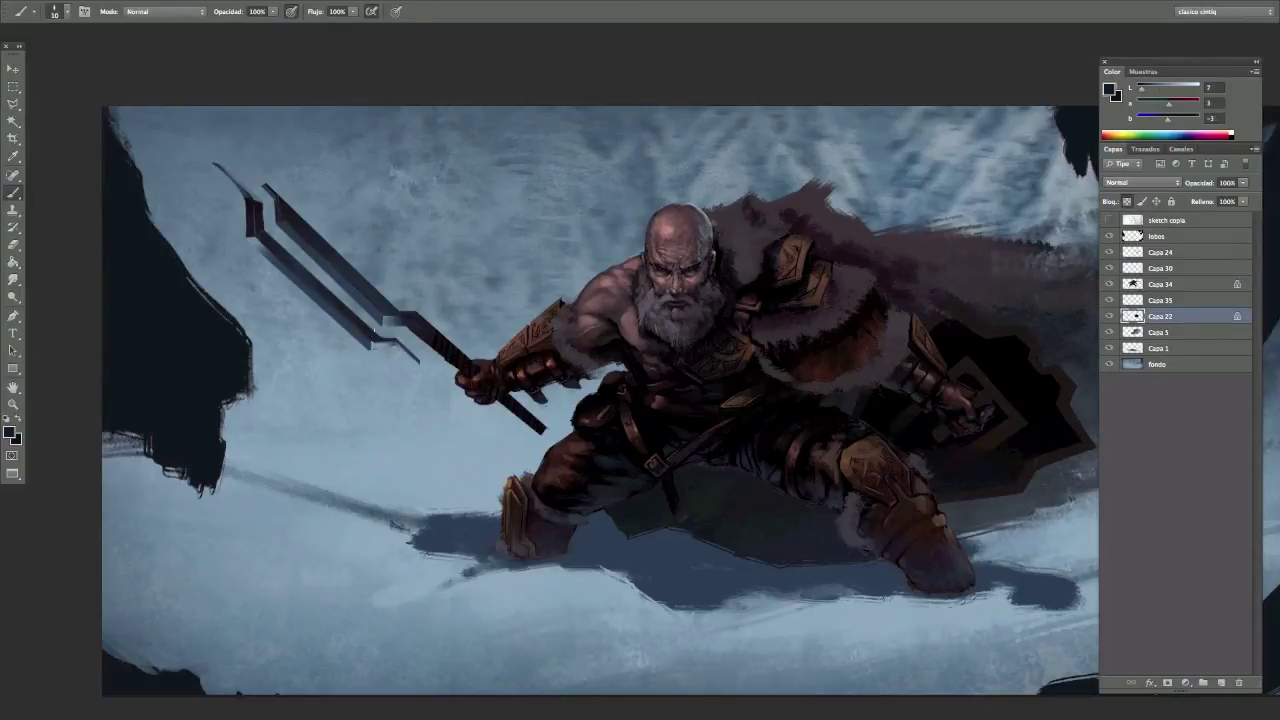
left_click(378, 345, "alt")
key("bracketright")
key("bracketright")
key("bracketright")
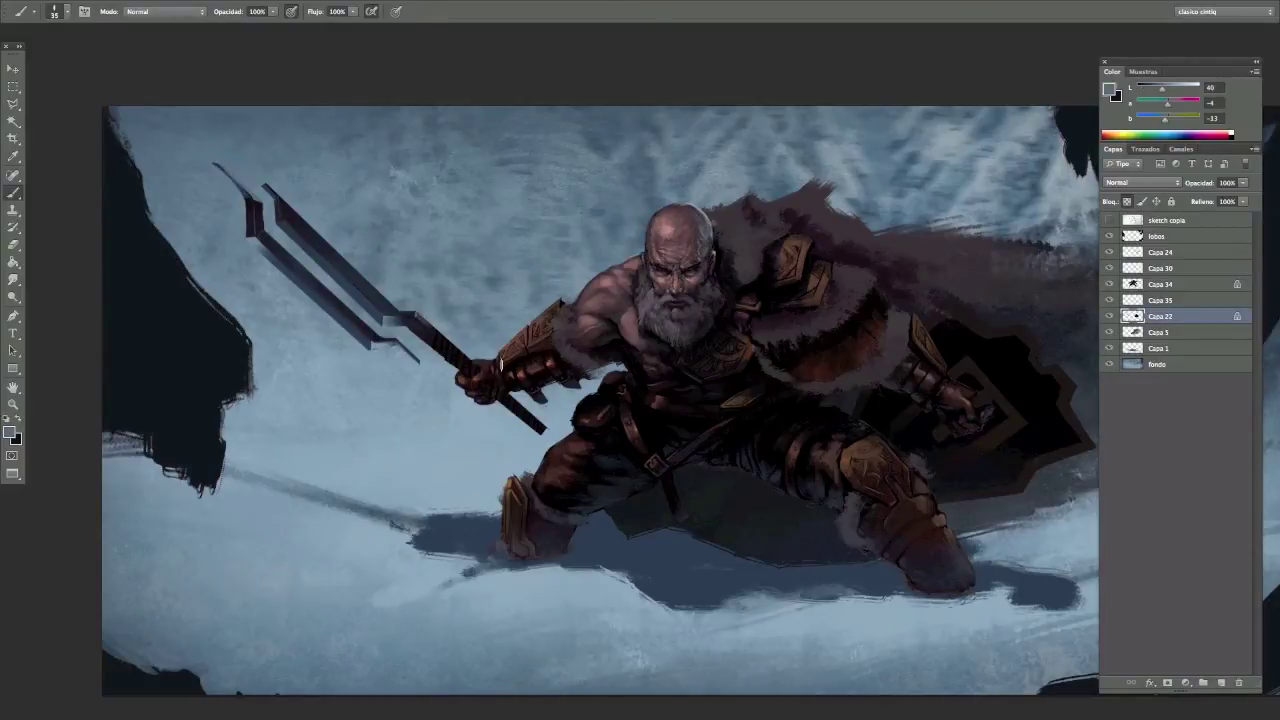
left_click_drag(341, 185, 321, 181)
left_click(334, 316, "alt")
key("bracketleft")
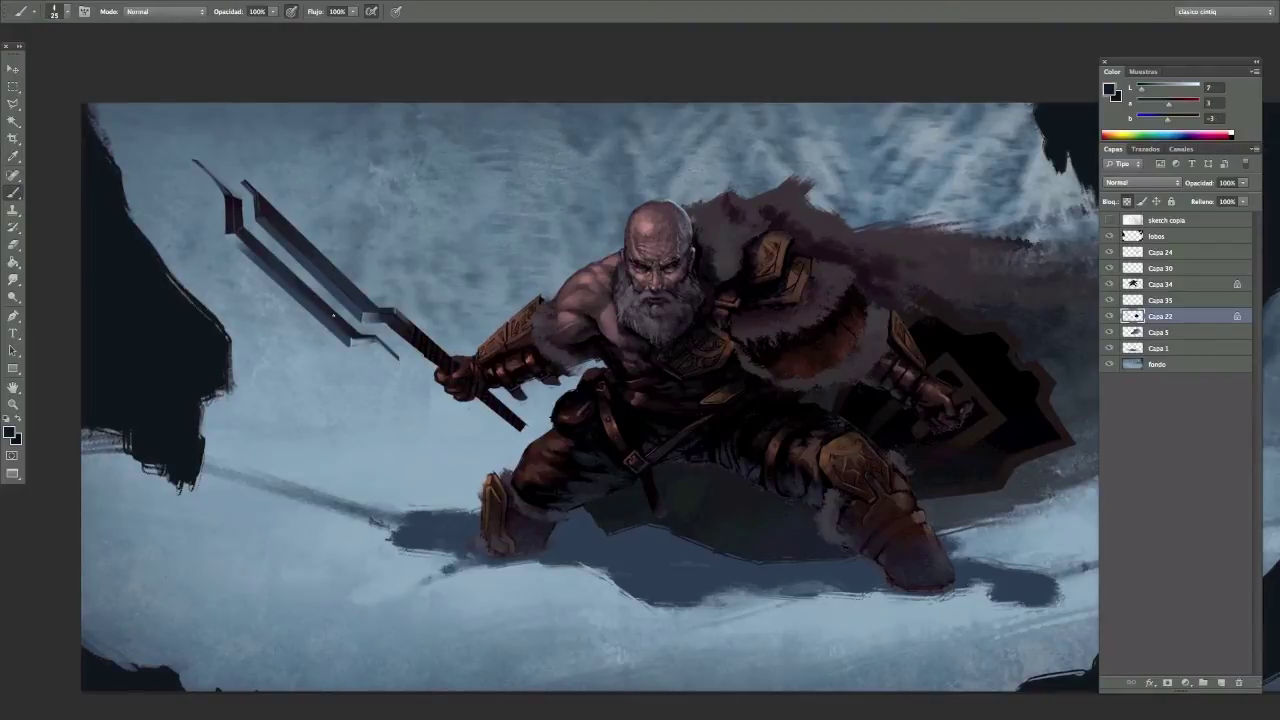
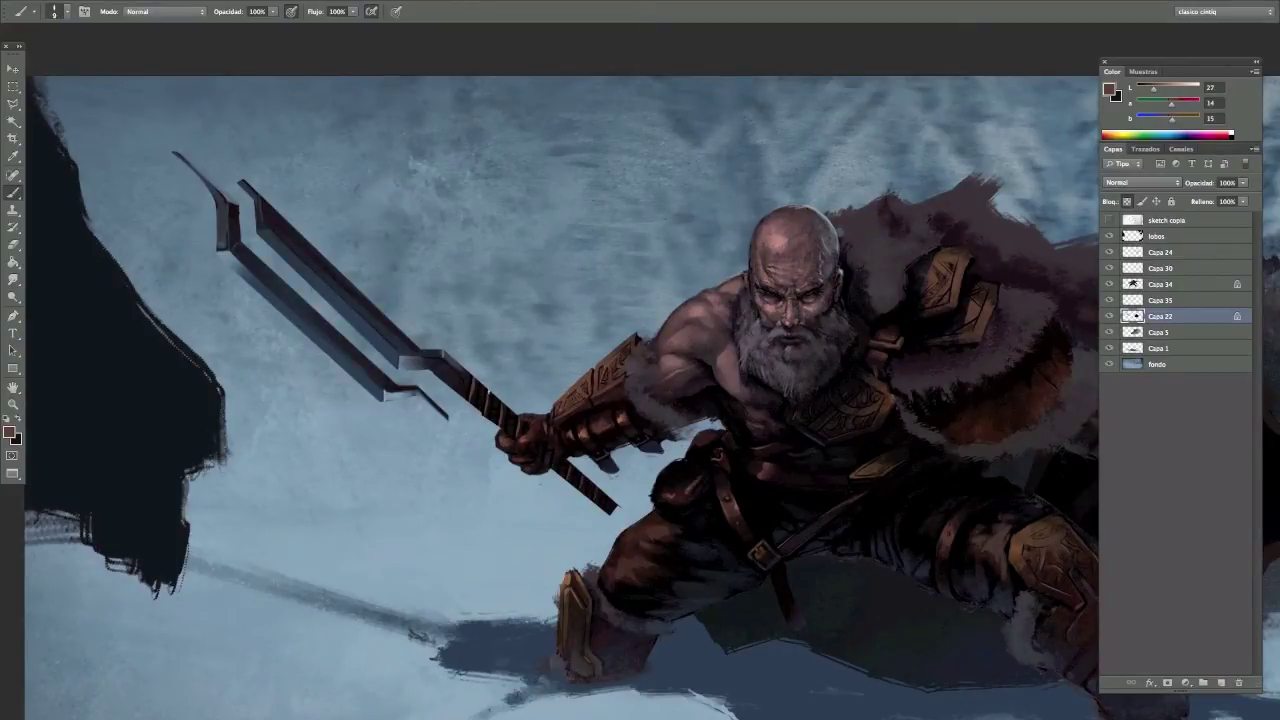
Set a 45 px brush and sample the trident blade's dark blue.
right_click(505, 340)
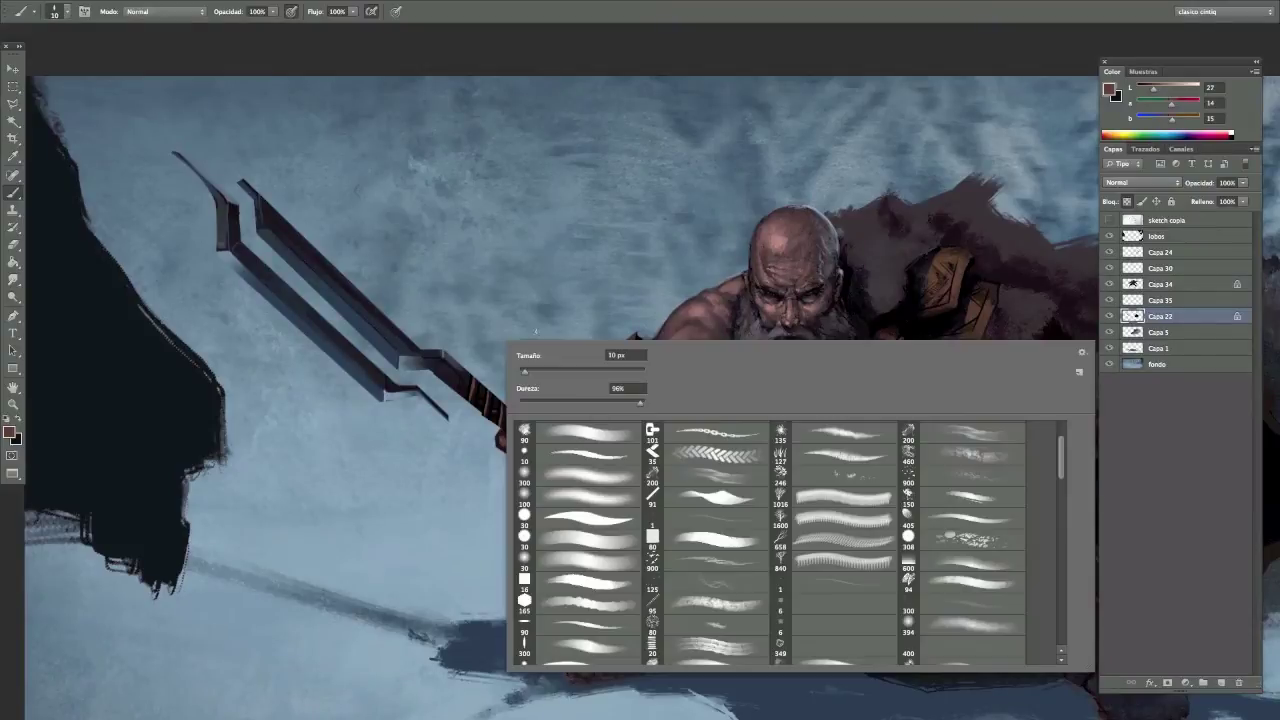
double_click(997, 503)
key("bracketleft")
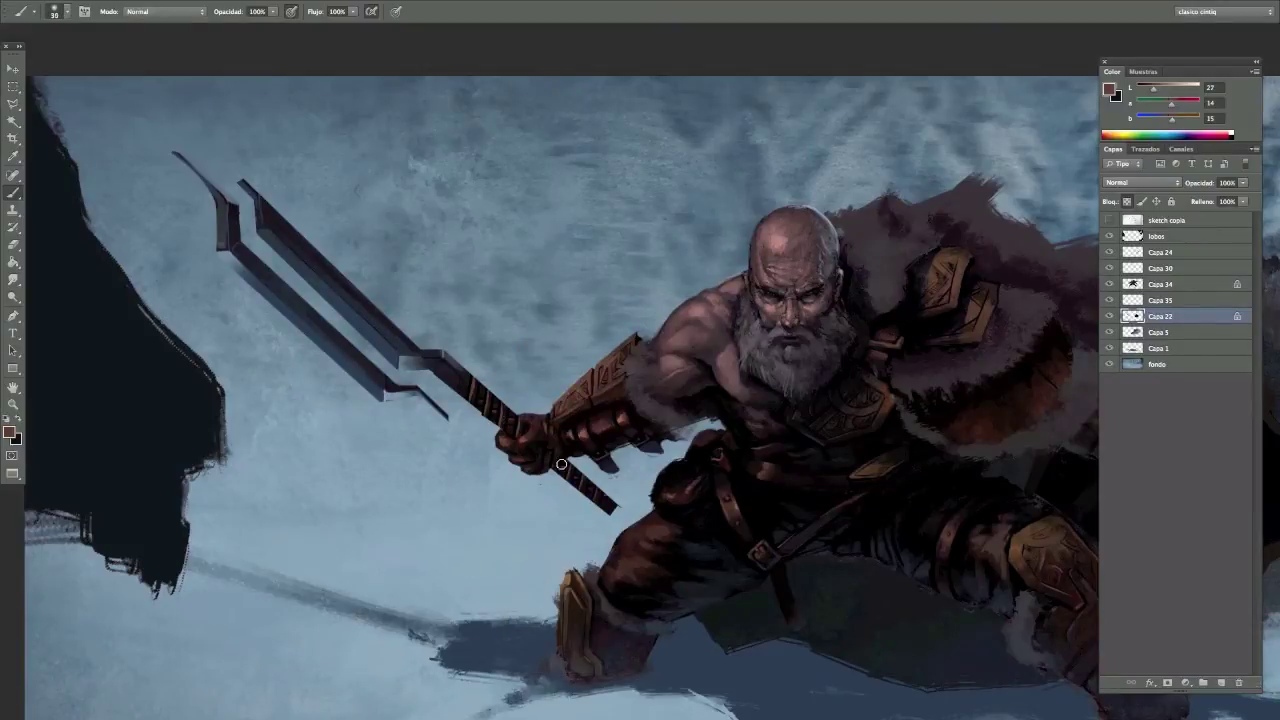
left_click(596, 430, "alt")
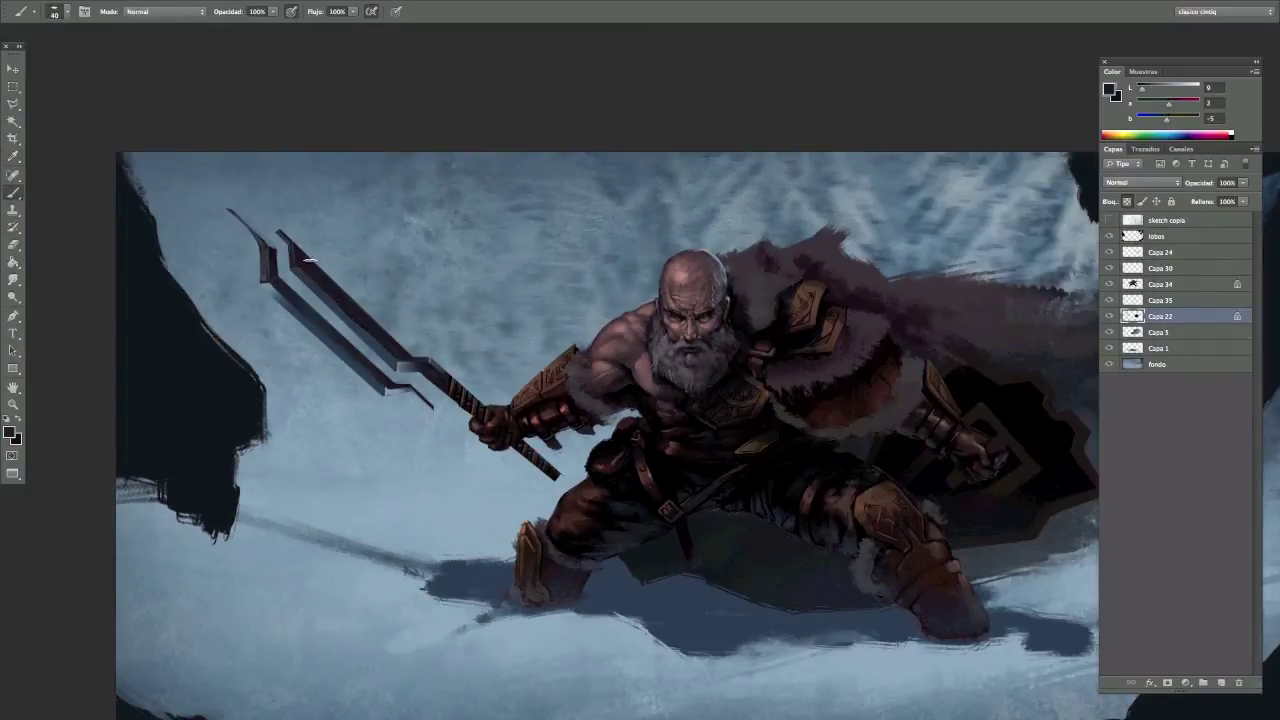
left_click(331, 302, "alt")
mouse_move(300, 263)
left_mouse_down()
mouse_move(395, 341)
mouse_move(330, 300)
left_mouse_up()
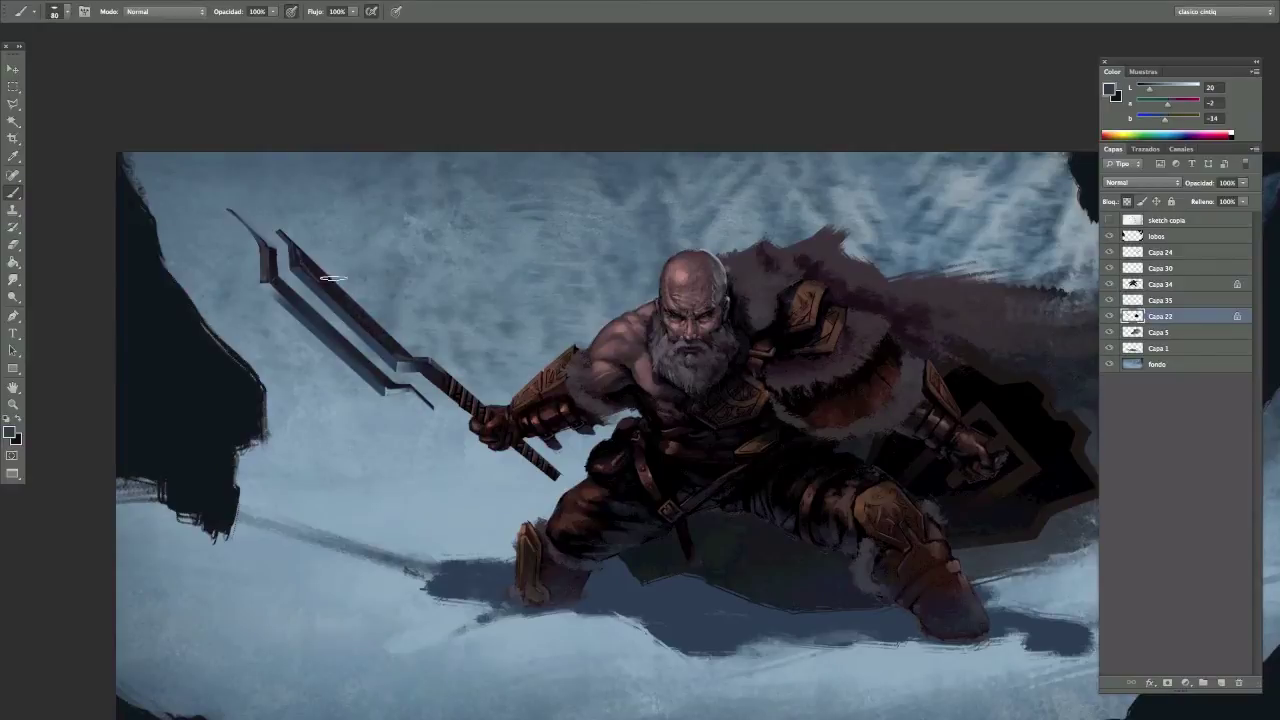
left_click_drag(704, 560, 652, 545)
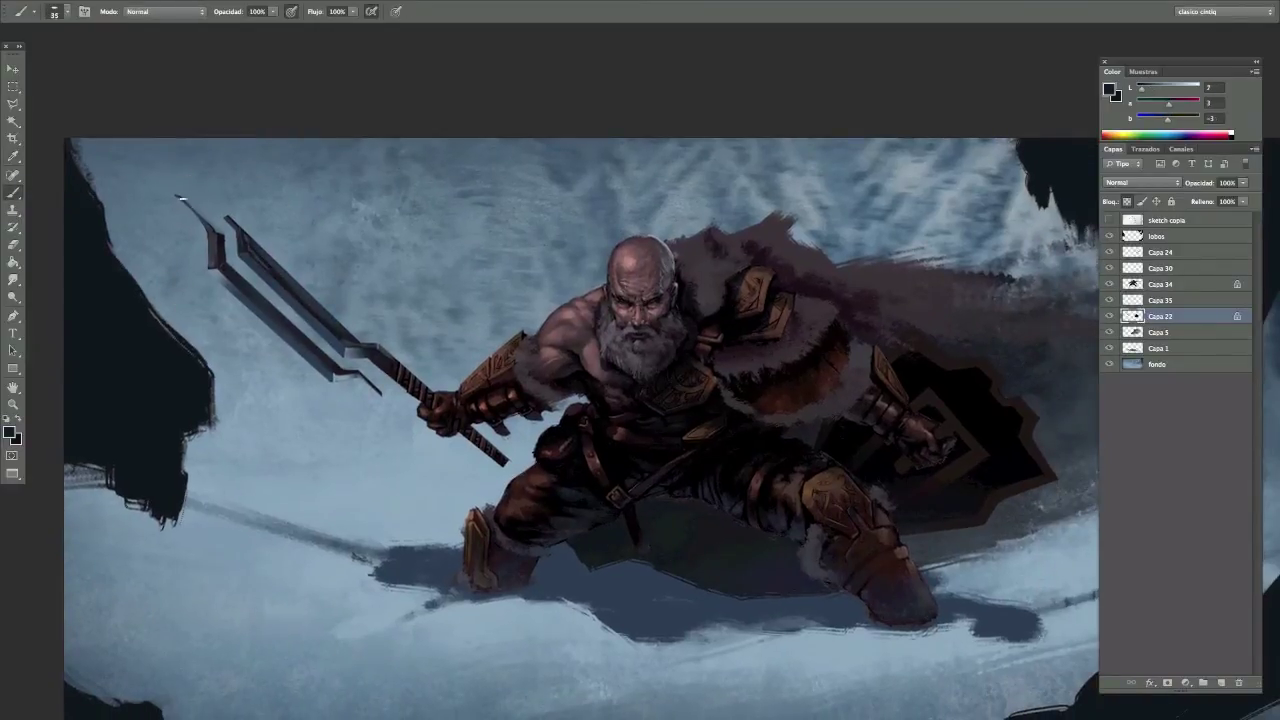
Zoom in on the warrior and sample near-black tones around the trident shaft.
scroll(862, 542, "down", 1)
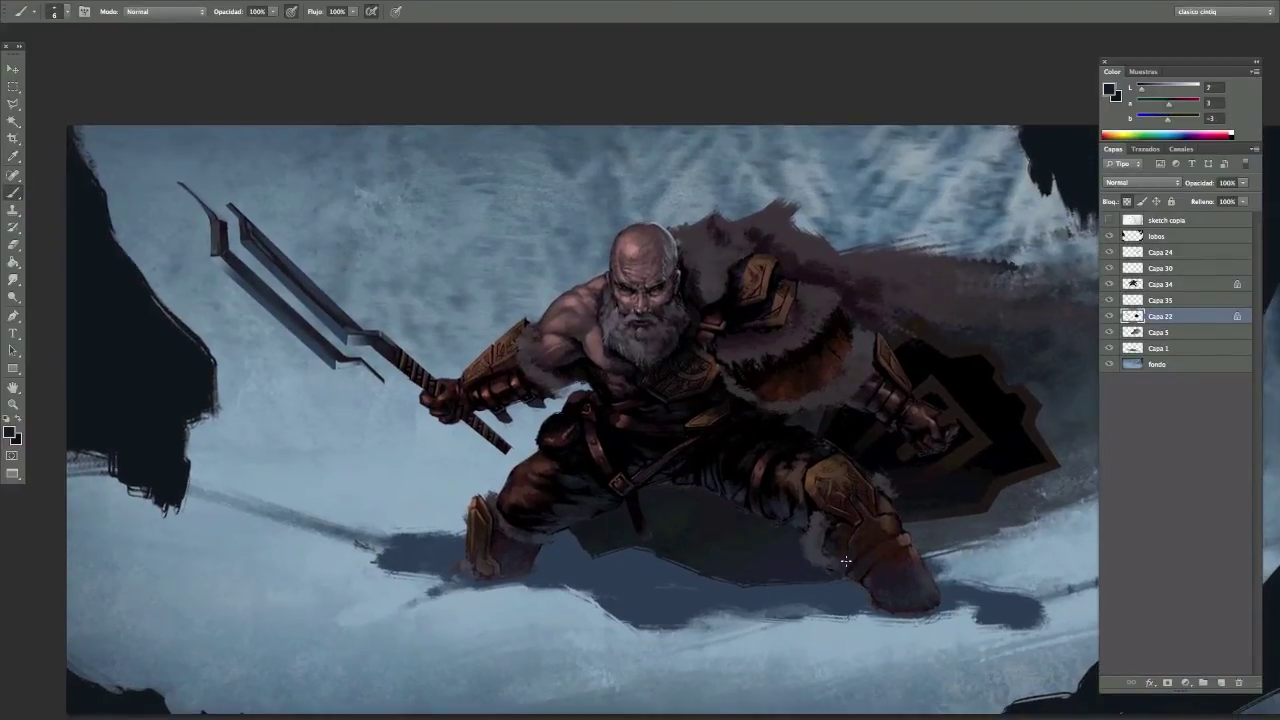
key("ctrl+plus")
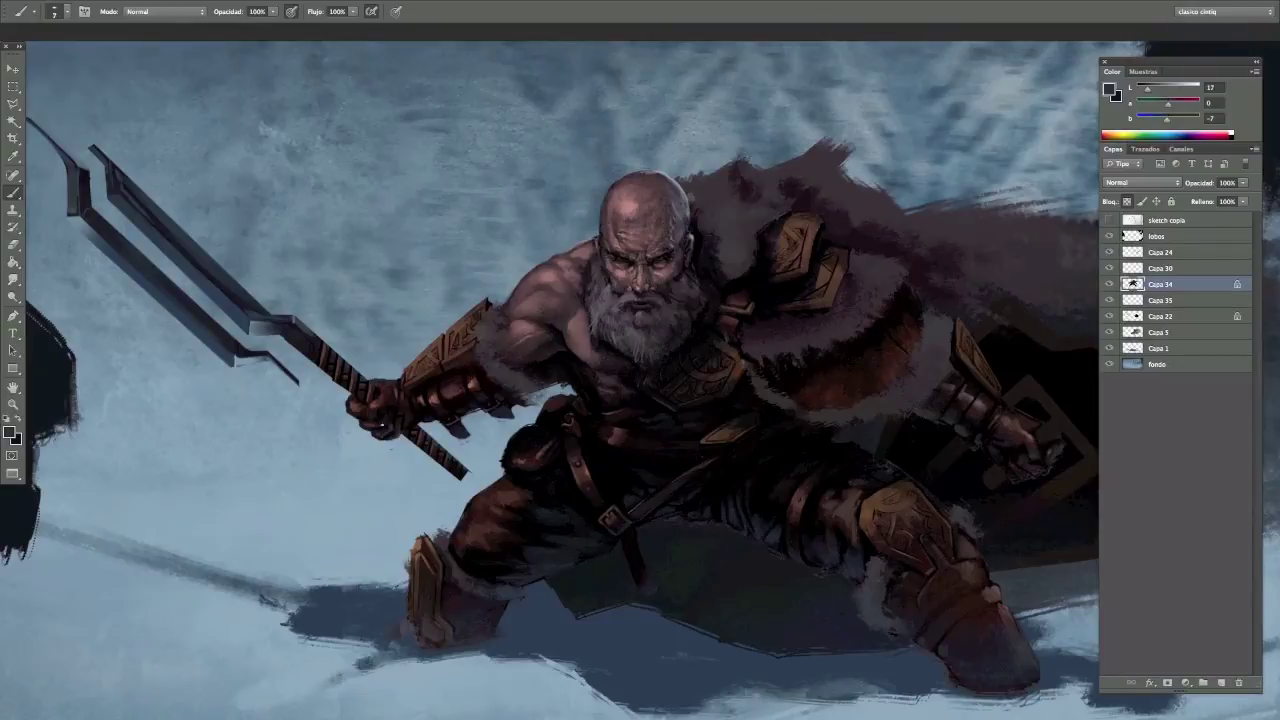
left_click(370, 407, "alt")
left_click(397, 413, "alt")
left_click(408, 425, "alt")
left_click(401, 428, "alt")
scroll(388, 411, "up", 2)
left_click(945, 346)
On new layer Capa 35, darken and extend the end of the trident shaft.
key("ctrl+shift+alt+n")
key("b")
left_click_drag(501, 435, 520, 428)
key("e")
key("b")
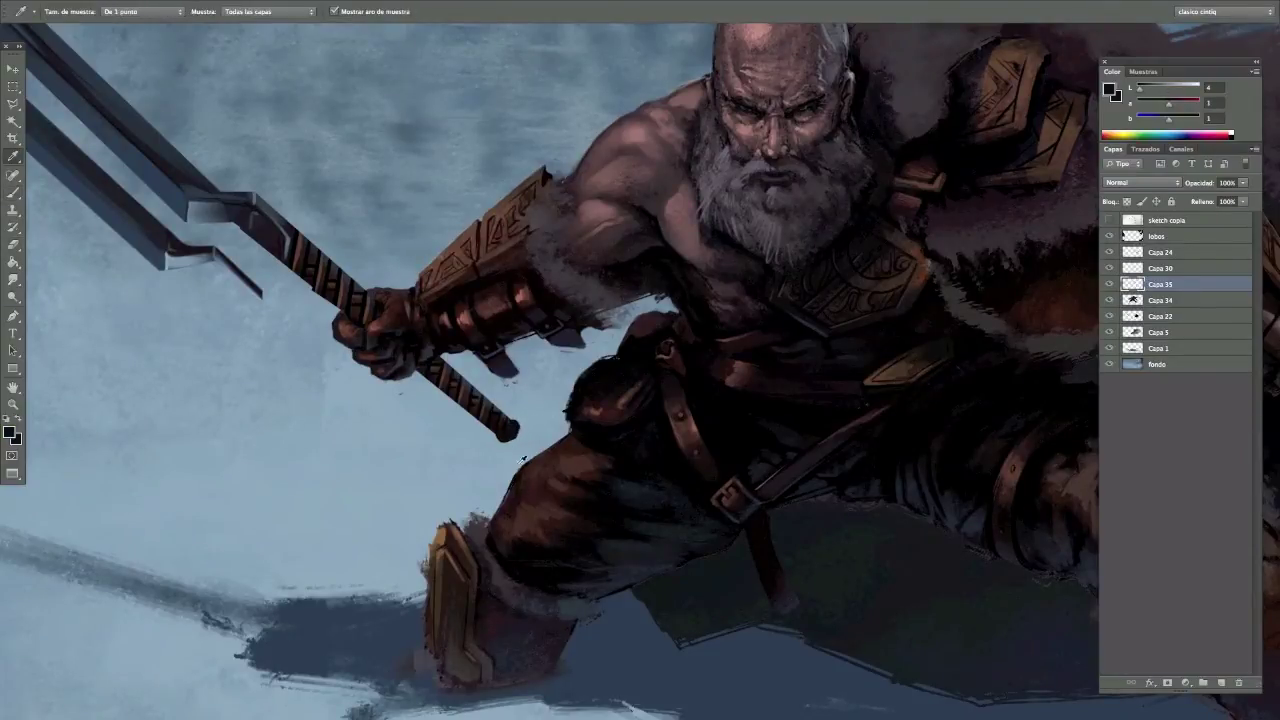
left_click(533, 477, "alt")
Add layer Capa 36 and sample dark blue and brown tones near the shaft end.
left_click(533, 477, "alt")
key("ctrl+shift+alt+n")
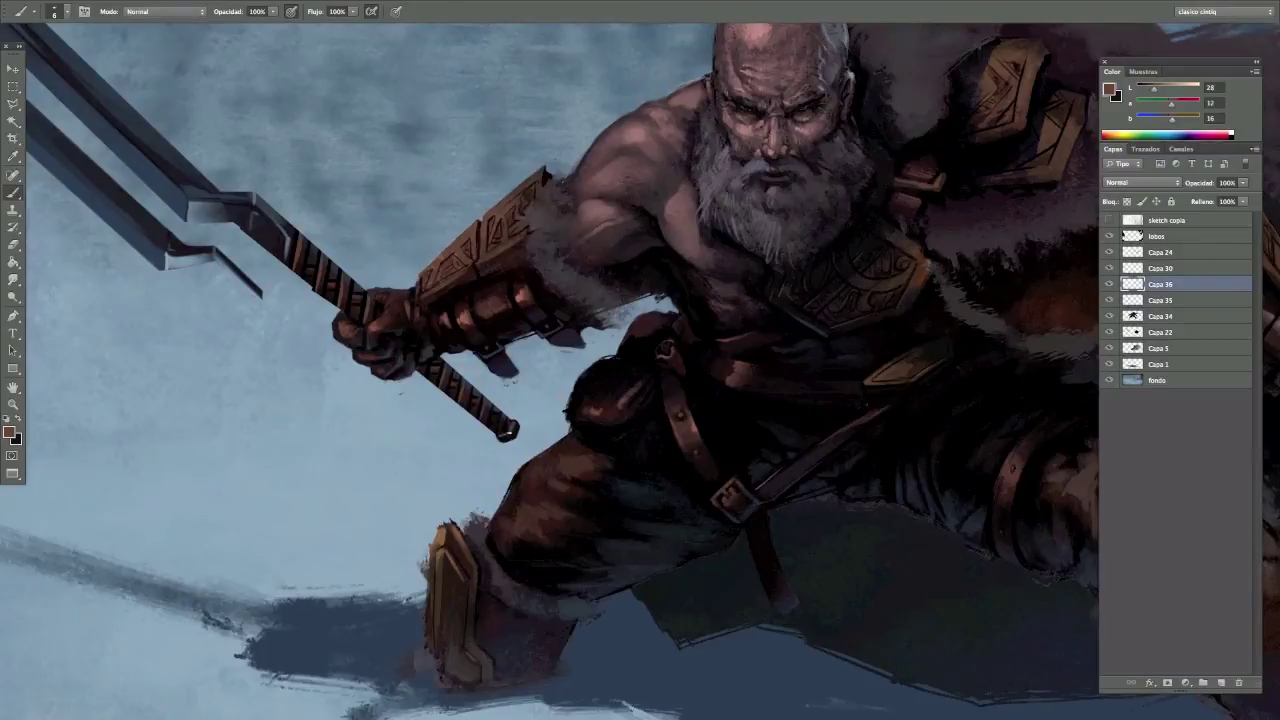
left_click(410, 606, "alt")
key("bracketleft")
left_click(517, 424, "alt")
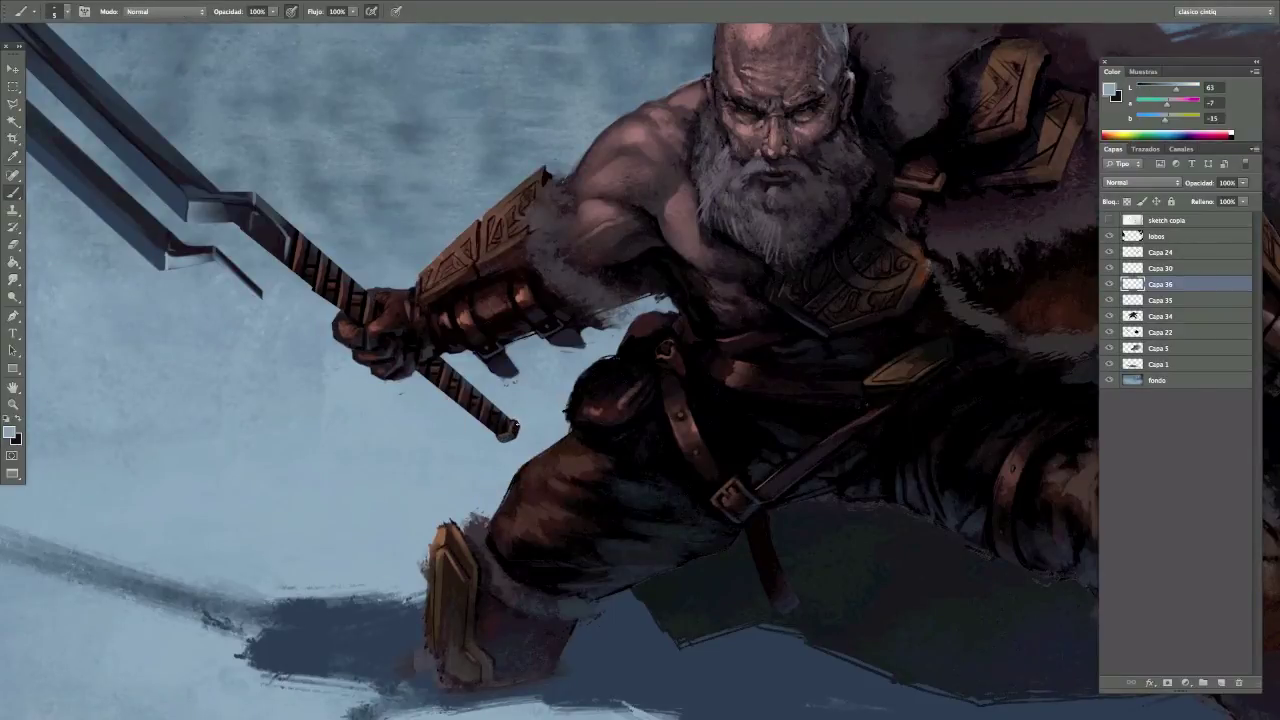
left_click(510, 428, "alt")
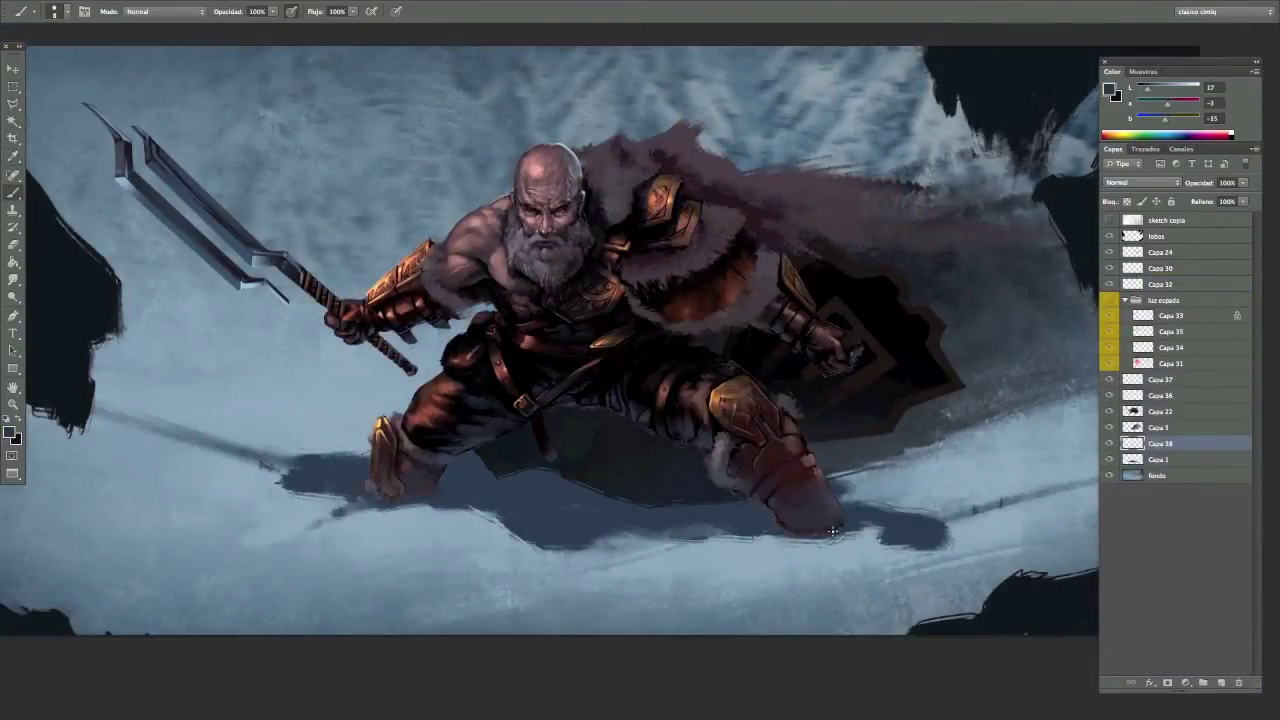
With a 25 px eraser, trim the boot's left edge on Capa 22.
right_click(762, 530)
left_click(540, 590)
left_click(1170, 411)
key("e")
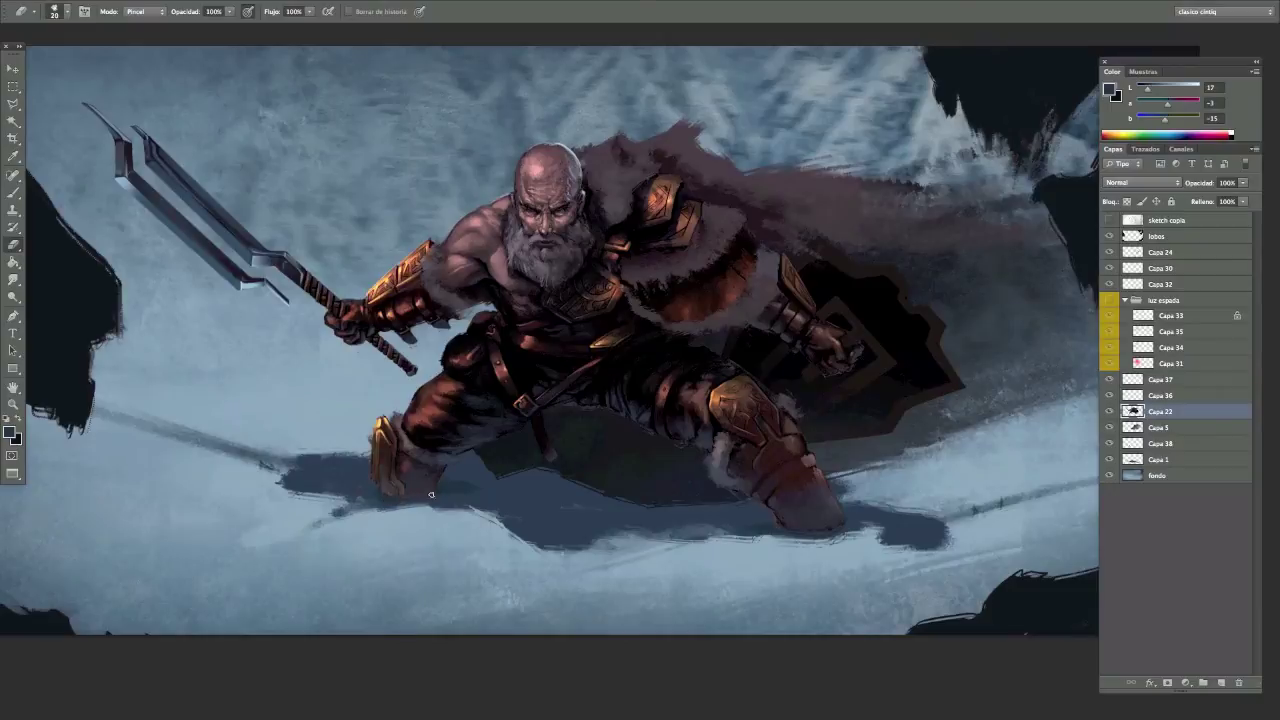
left_click_drag(370, 435, 368, 474)
On Capa 38, lighten the shadow edge under the figure with pale blue-grey.
left_click(1160, 443)
key("b")
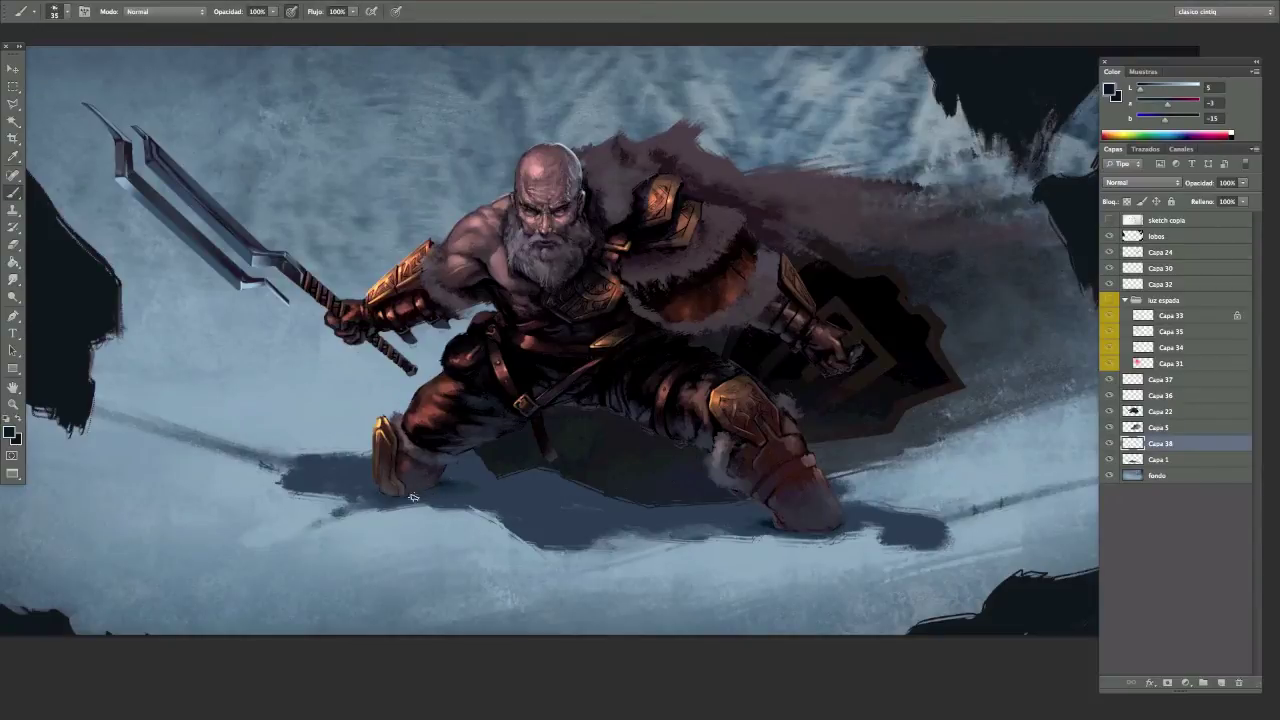
left_click(441, 498, "alt")
left_click(393, 498, "alt")
key("bracketright")
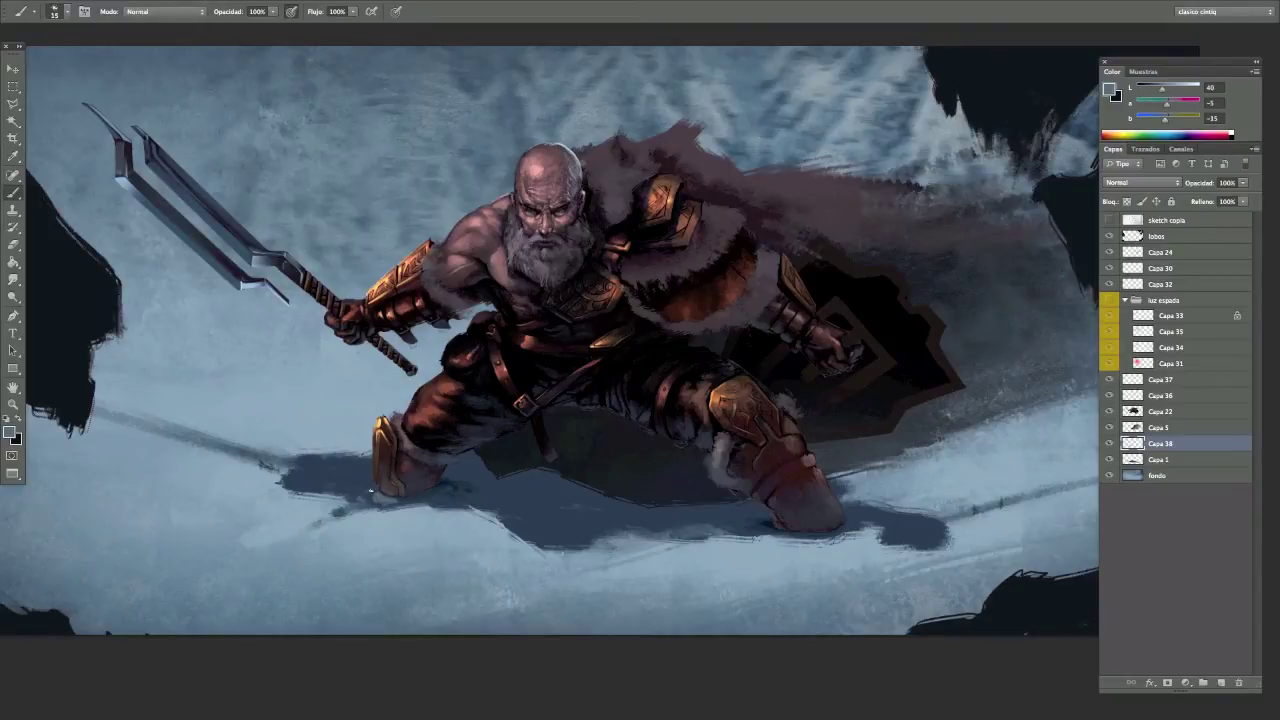
left_click_drag(335, 491, 379, 494)
Set the brush to 20 and sample light snow and darker shadow tones.
key("bracketleft")
key("bracketleft")
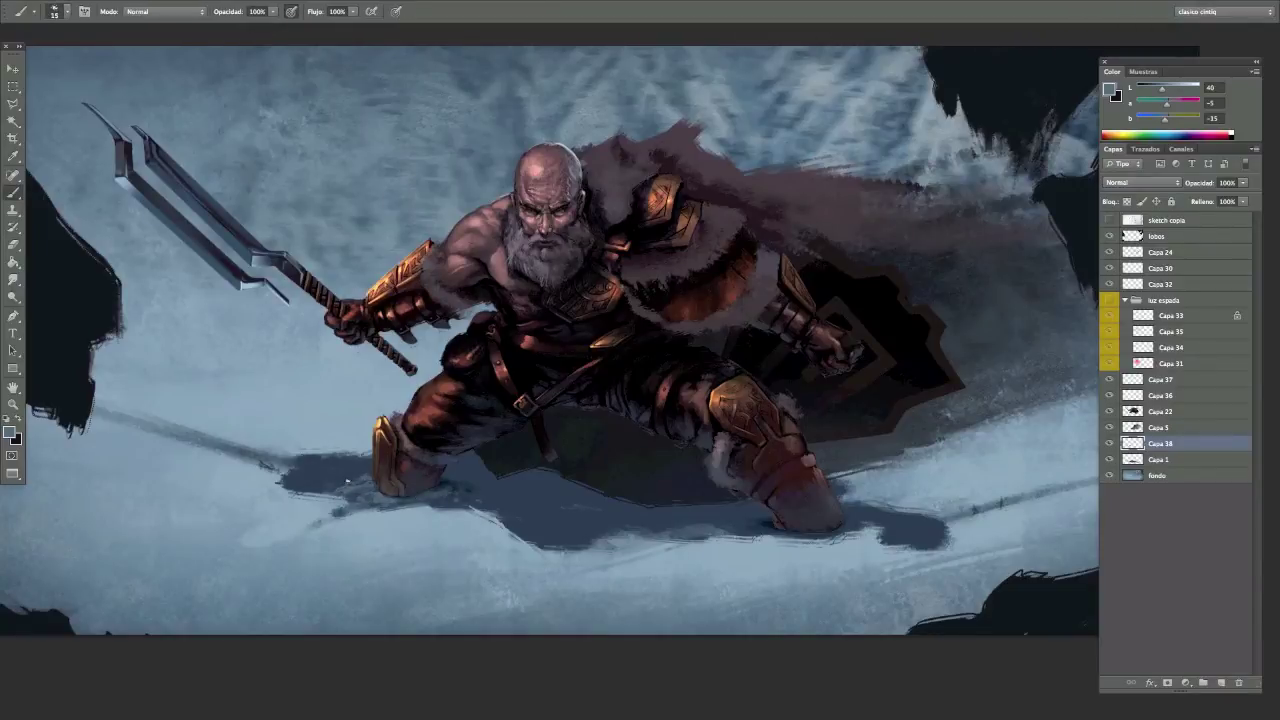
left_click_drag(357, 479, 301, 465)
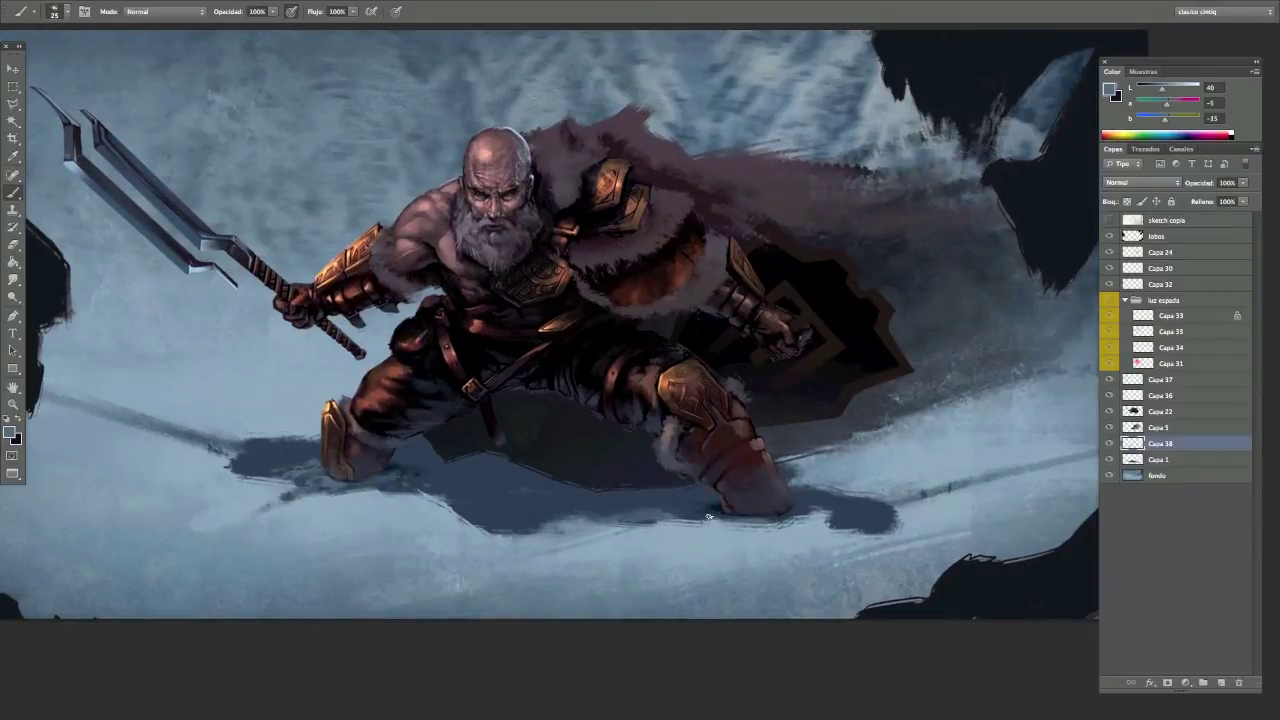
key("bracketleft")
key("bracketleft")
key("bracketright")
key("bracketright")
left_click(711, 525, "alt")
left_click(715, 524, "alt")
left_click(728, 514, "alt")
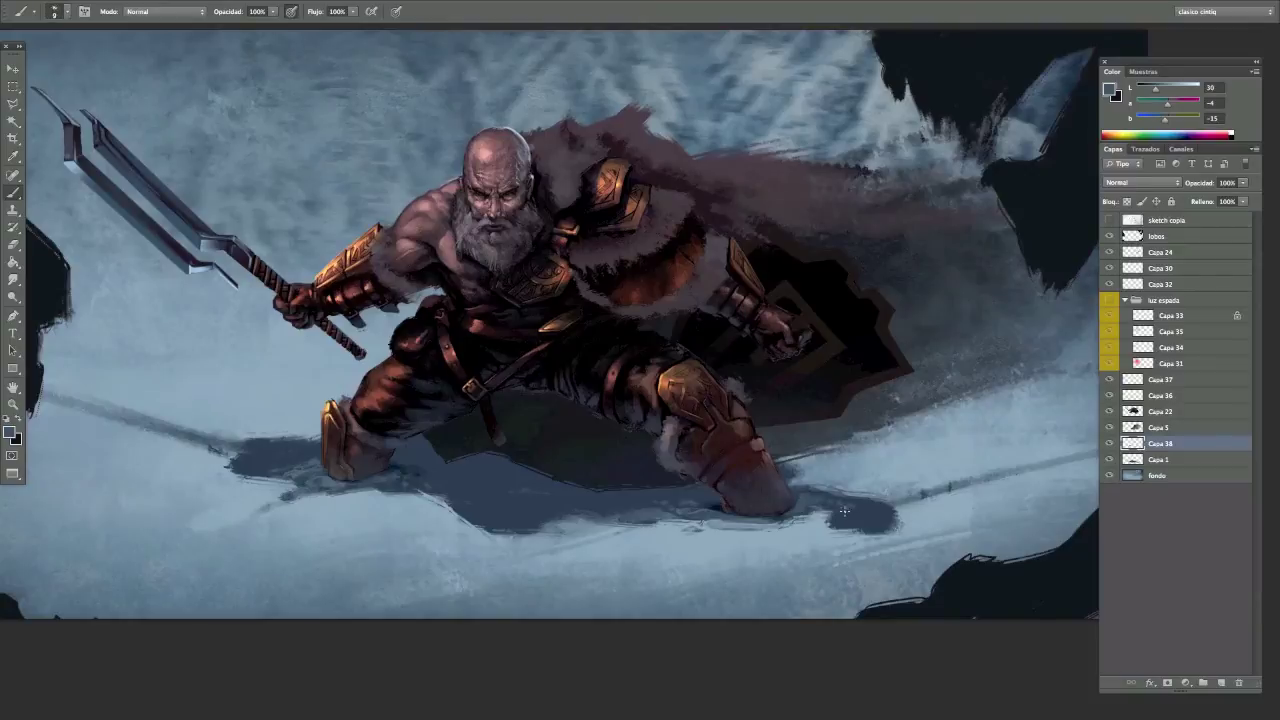
left_click(762, 527, "alt")
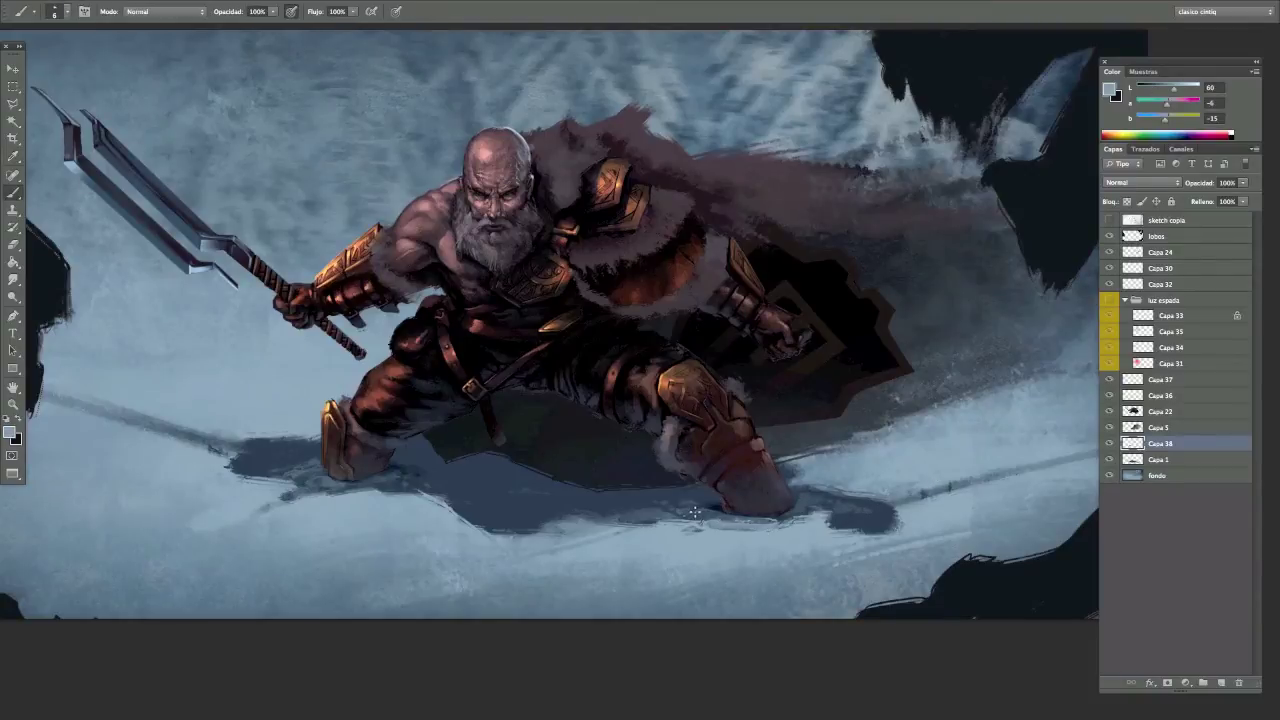
Paint a light blue-grey stroke on the snow with a 25 px brush.
left_click_drag(634, 581, 849, 581)
left_click(485, 493, "alt")
key("bracketright")
key("bracketright")
key("bracketright")
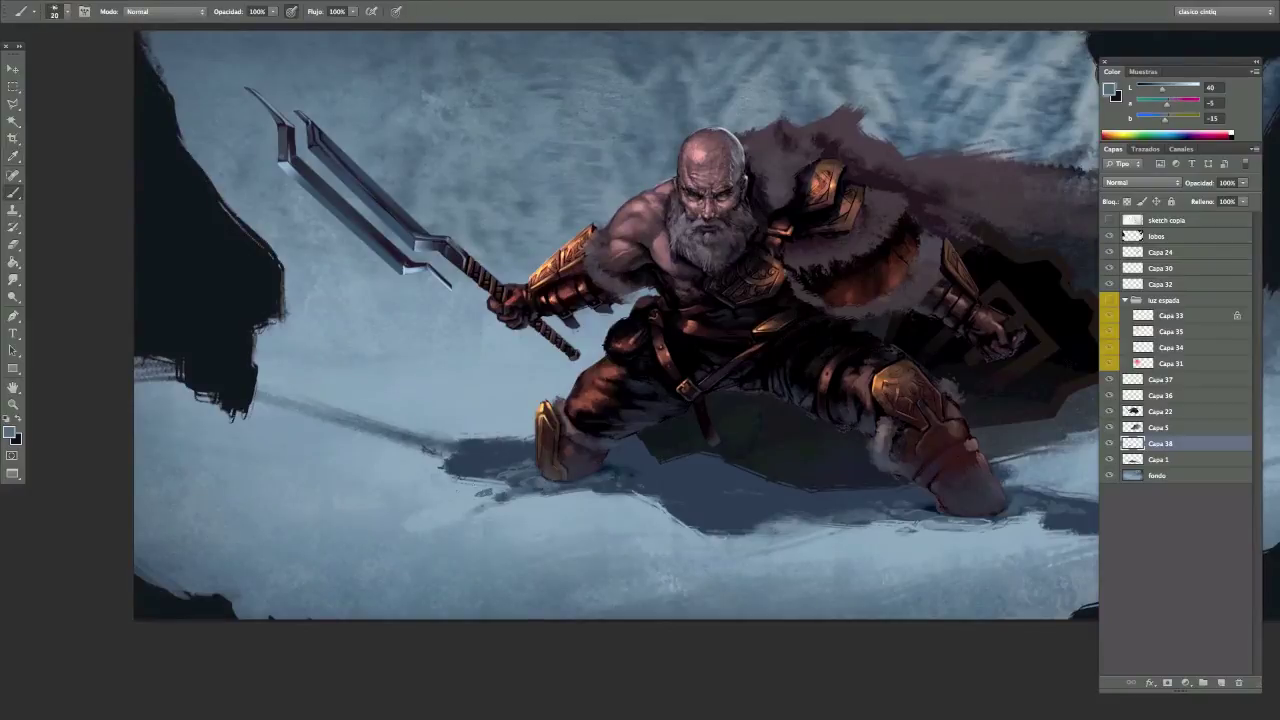
left_click(483, 491, "alt")
left_click_drag(980, 516, 838, 526)
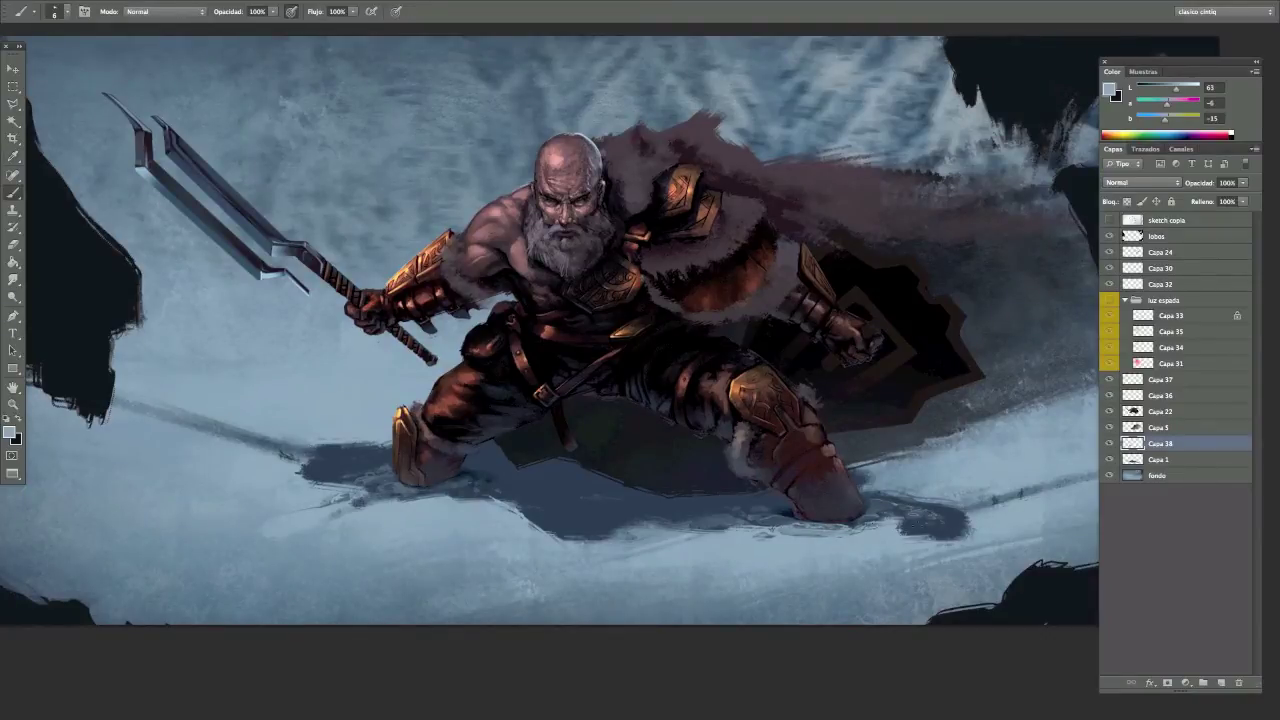
left_click(755, 517, "alt")
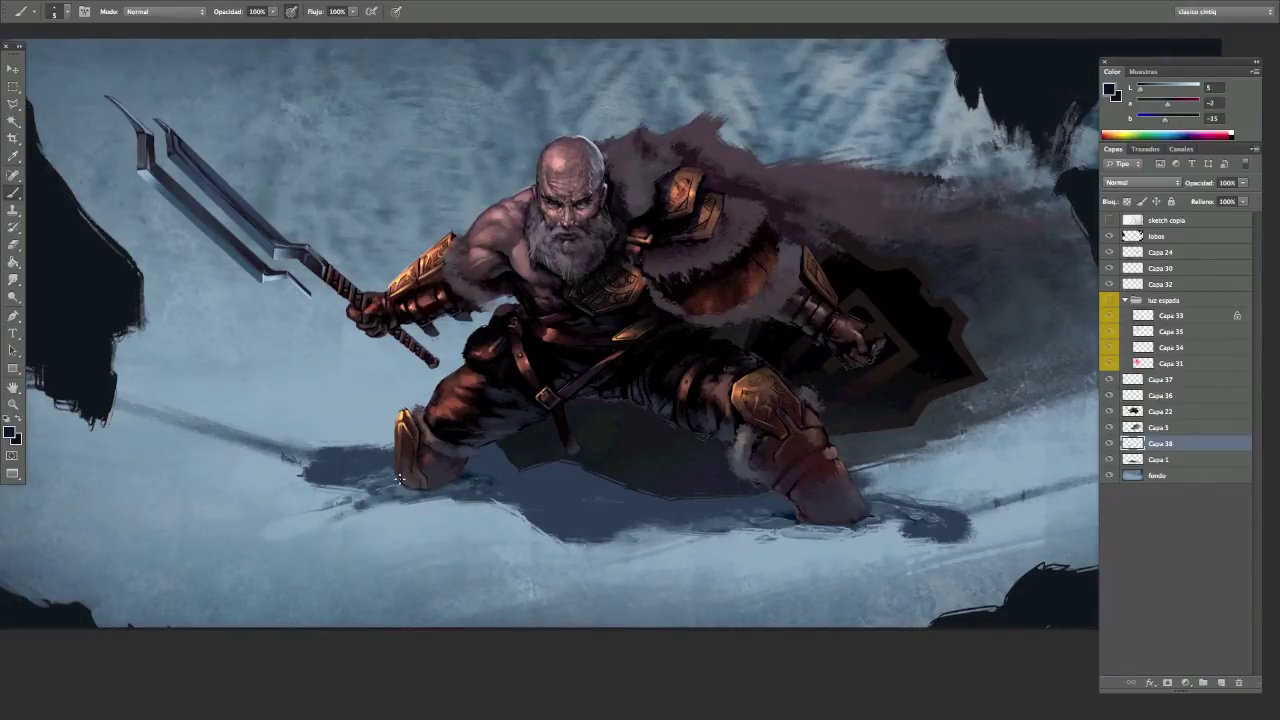
left_click(467, 512, "alt")
key("bracketright")
key("bracketright")
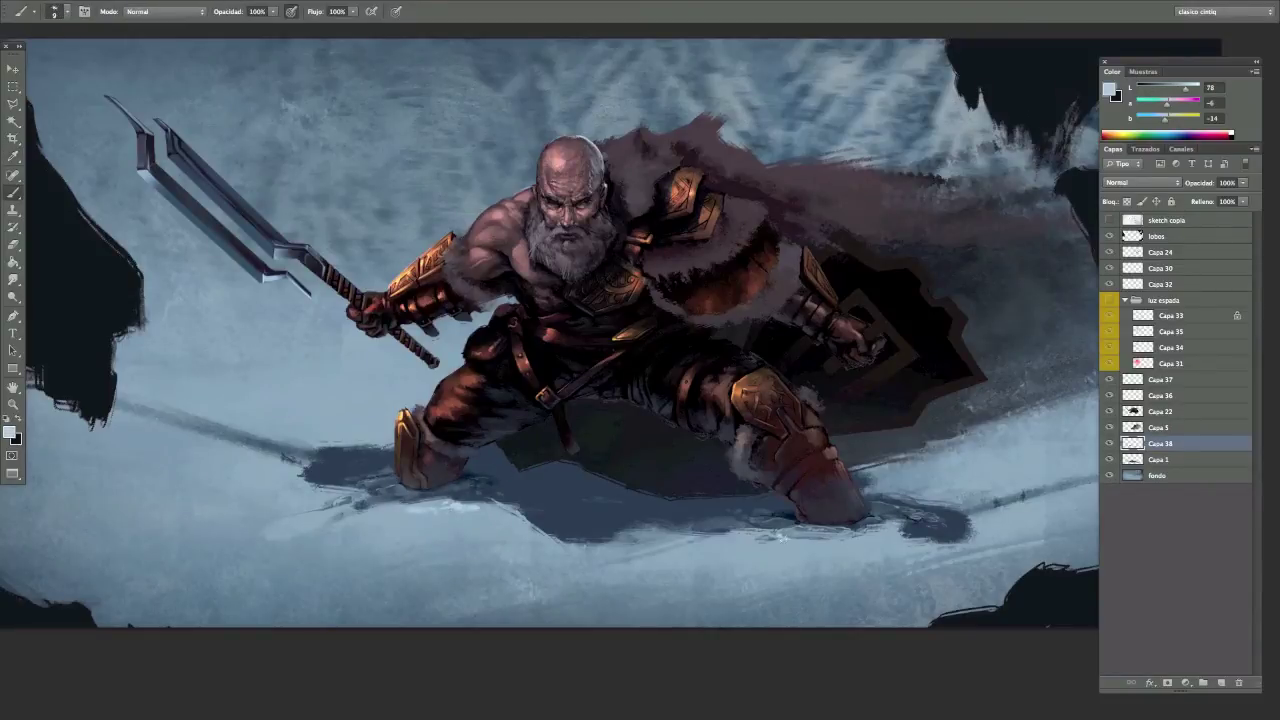
left_click_drag(787, 540, 767, 546)
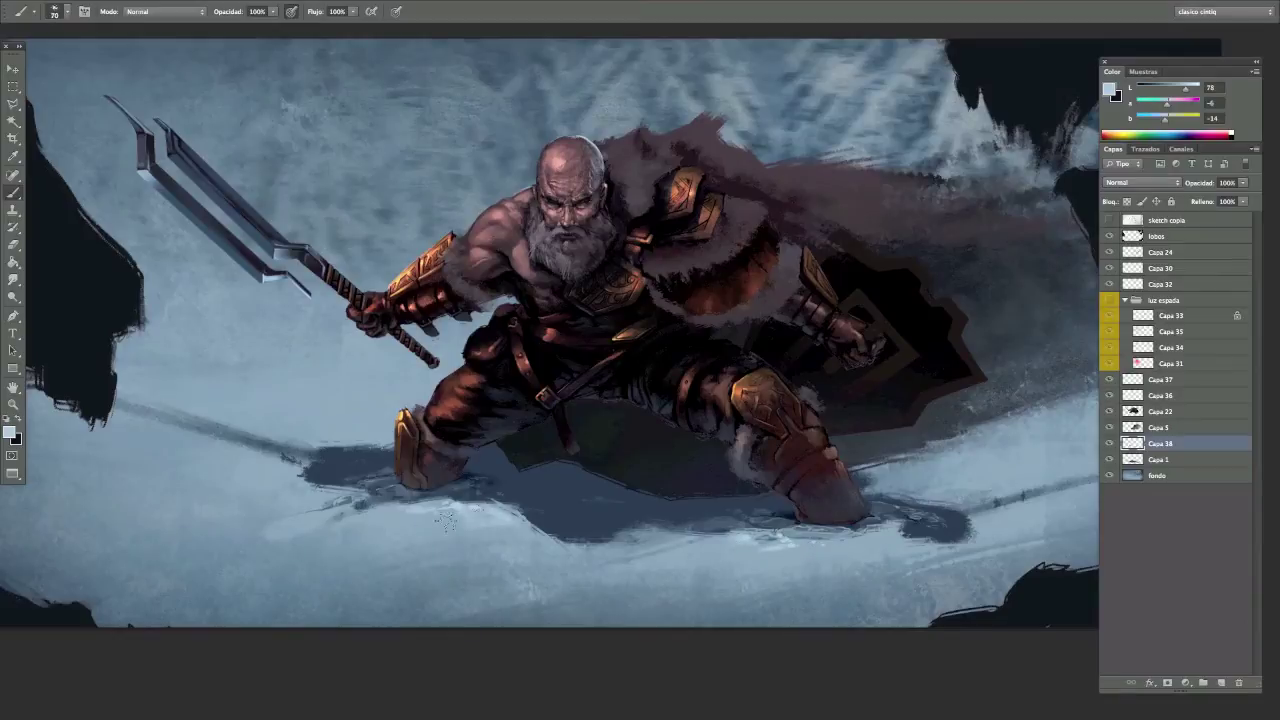
Zoom out and paint dark blue strokes on the boot and nearby snow.
key("ctrl+minus")
left_click(789, 447, "alt")
mouse_move(789, 447)
left_mouse_down()
mouse_move(786, 434)
mouse_move(837, 420)
mouse_move(822, 449)
left_mouse_up()
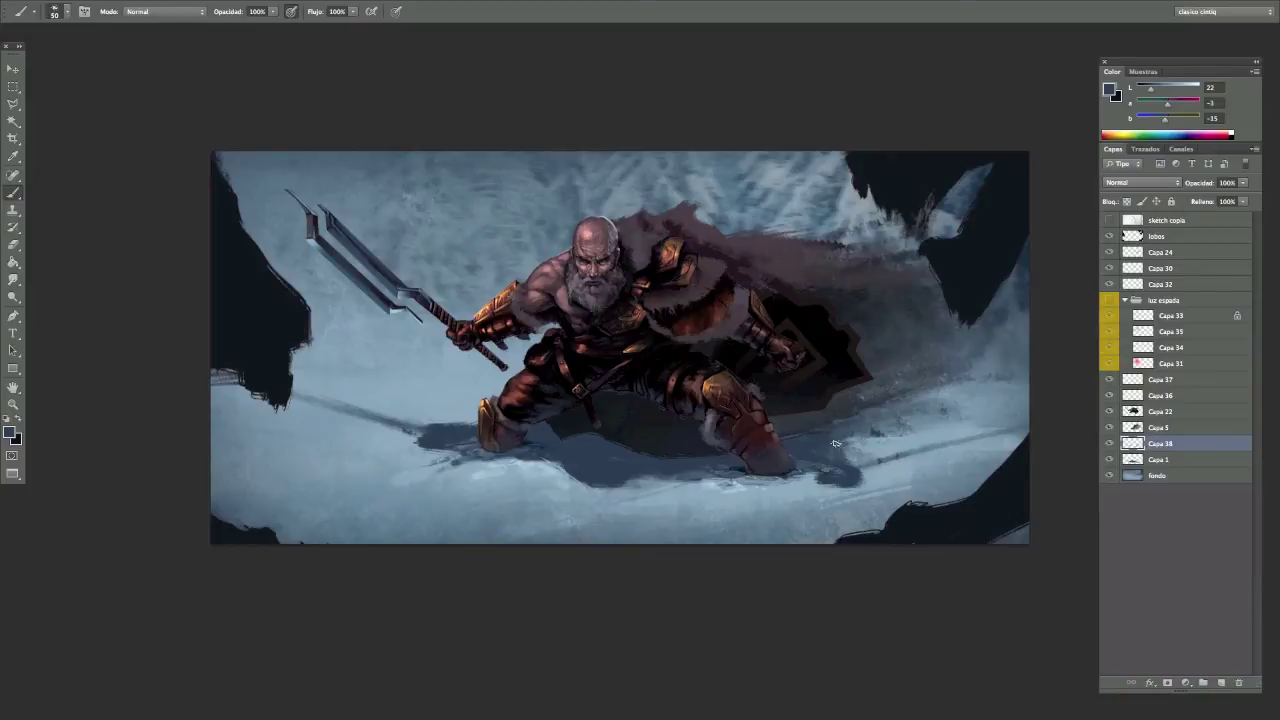
Compare with Capa 1 hidden, then extend the shadow at the right of the snow.
key("e")
left_click(1109, 459)
left_click(1109, 459)
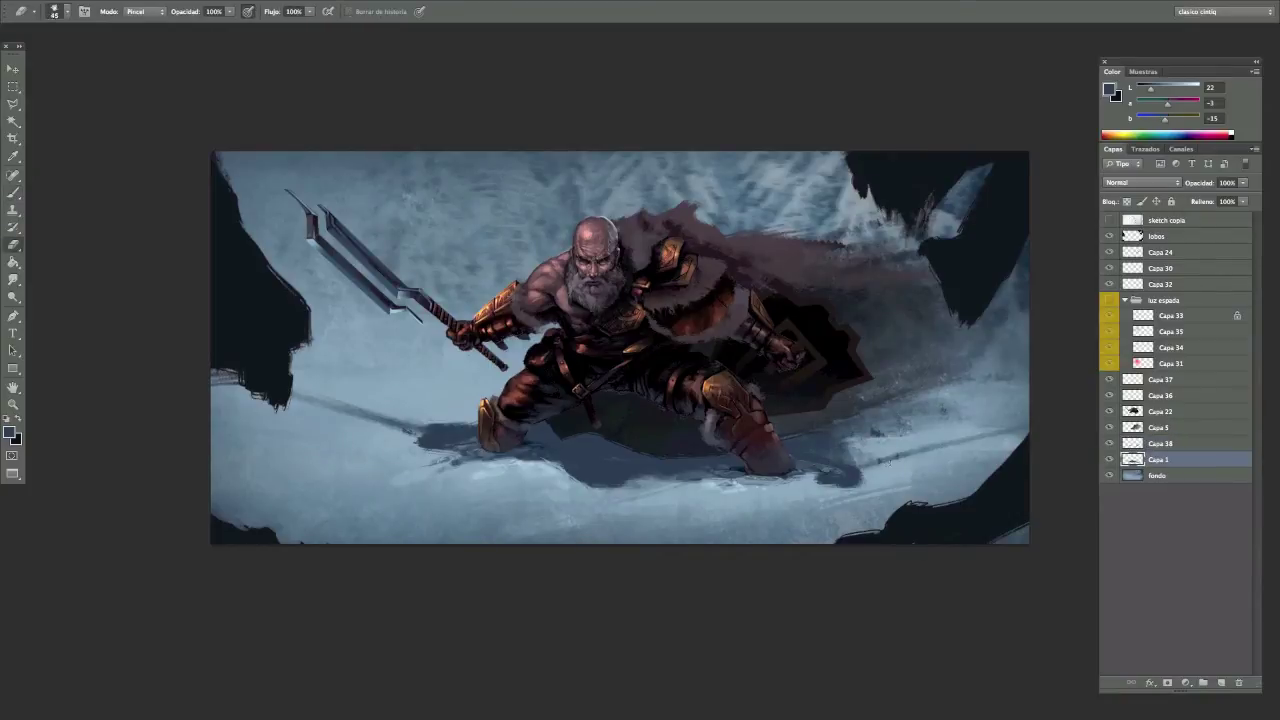
key("b")
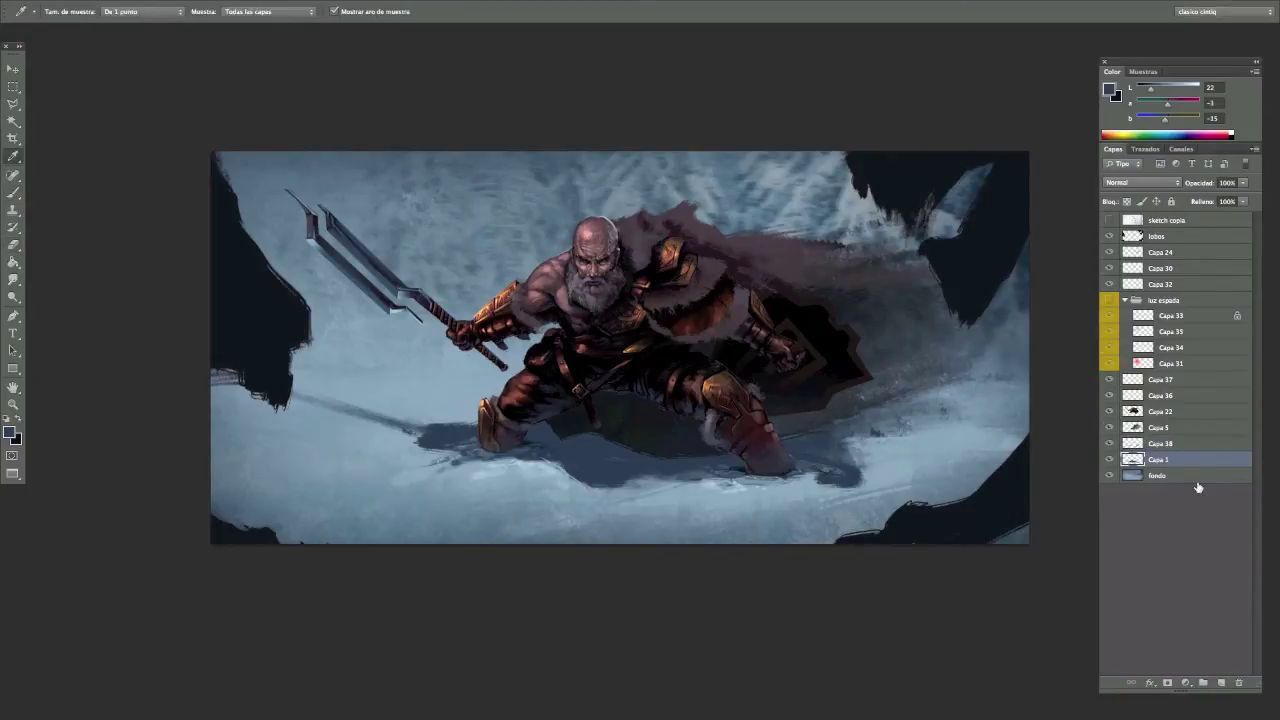
mouse_move(830, 478)
left_mouse_down()
mouse_move(880, 460)
mouse_move(878, 472)
left_mouse_up()
Paint thin lighter snow strokes below the figure.
key("e")
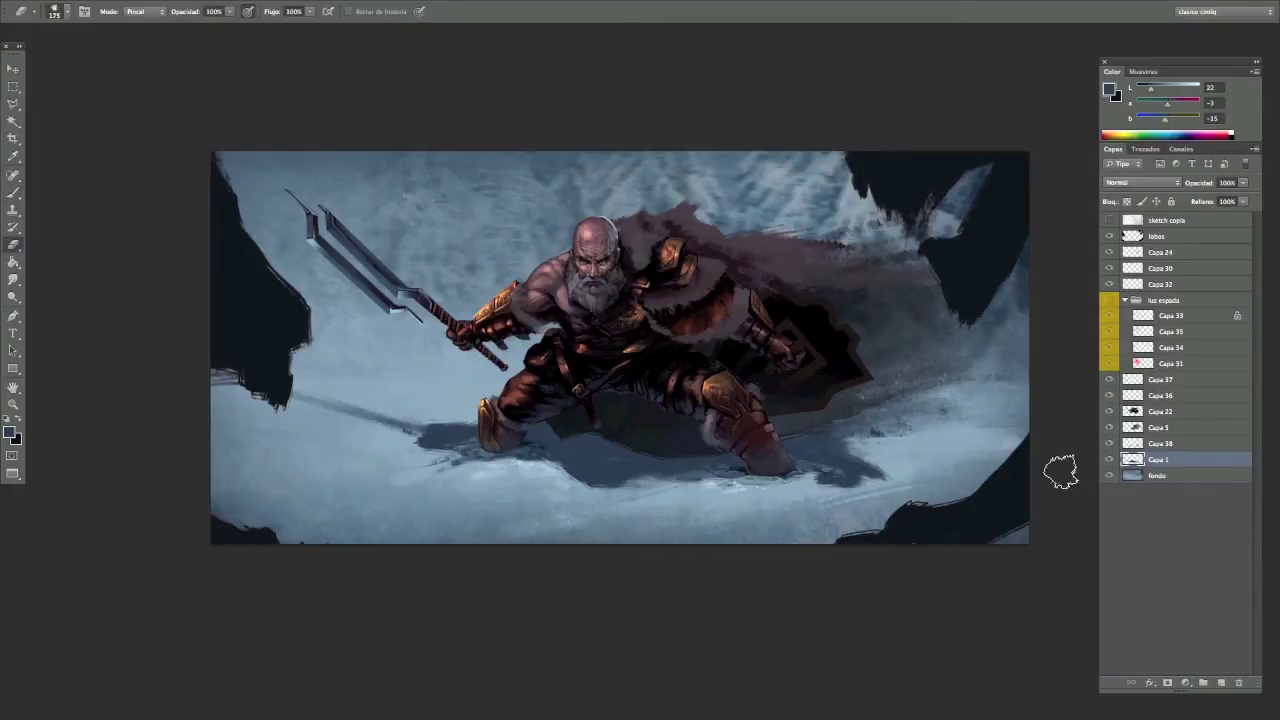
key("b")
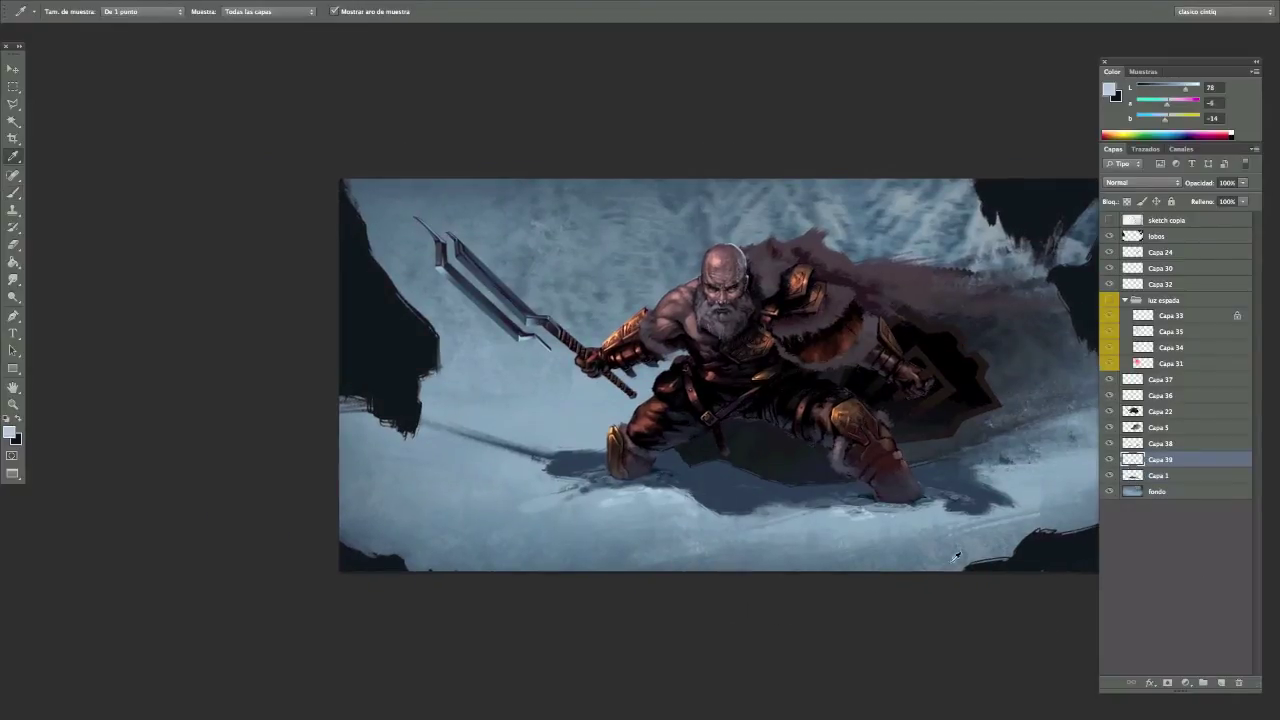
mouse_move(560, 493)
left_mouse_down()
mouse_move(397, 531)
mouse_move(570, 530)
mouse_move(417, 560)
mouse_move(600, 548)
mouse_move(507, 579)
left_mouse_up()
key("bracketleft")
key("bracketleft")
key("bracketleft")
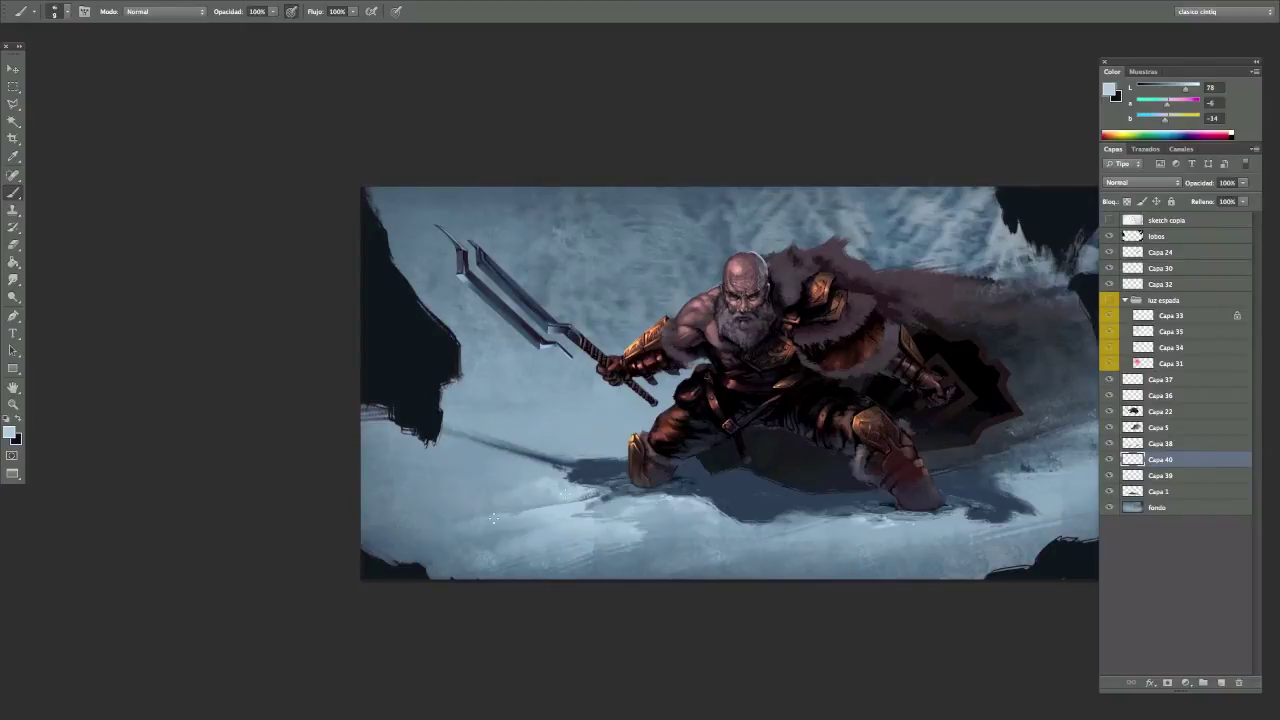
mouse_move(563, 491)
left_mouse_down()
mouse_move(470, 502)
mouse_move(570, 480)
mouse_move(440, 470)
left_mouse_up()
key("bracketright")
key("bracketright")
key("bracketright")
Move Capa 40 just above fondo and paint light snow along the bottom edge.
left_click_drag(1160, 459, 1160, 499)
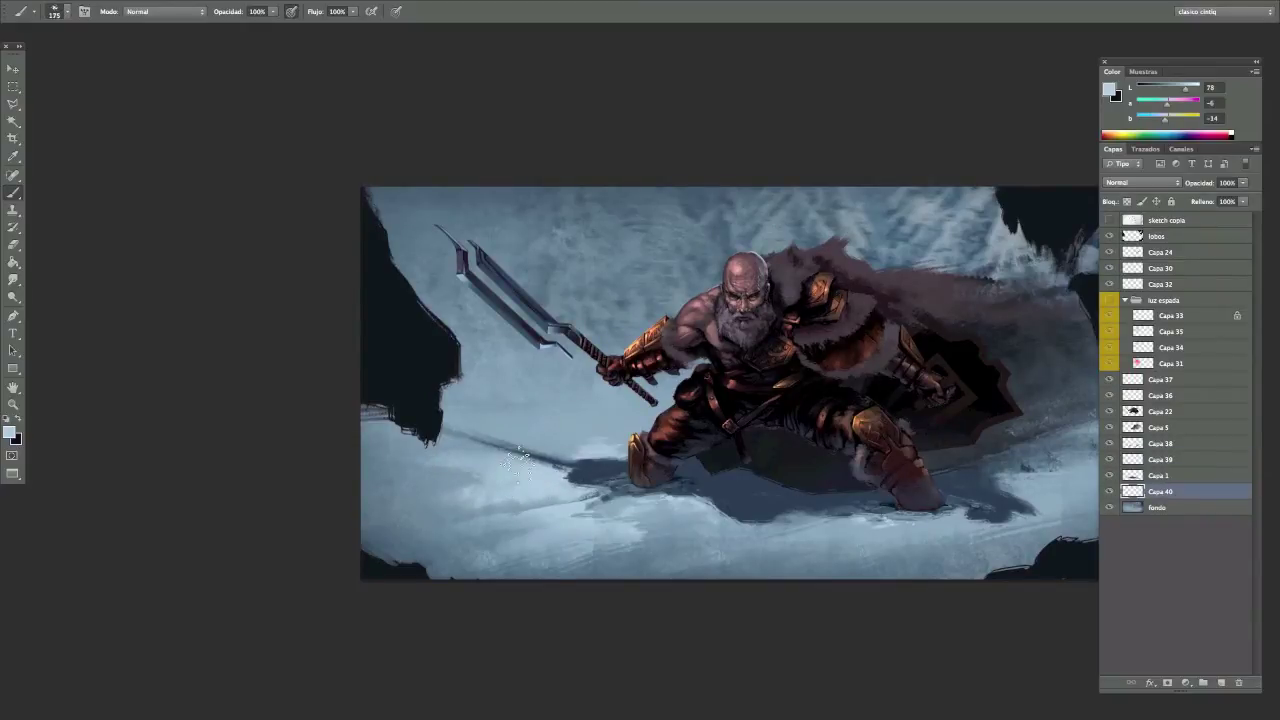
key("bracketleft")
key("bracketleft")
key("bracketleft")
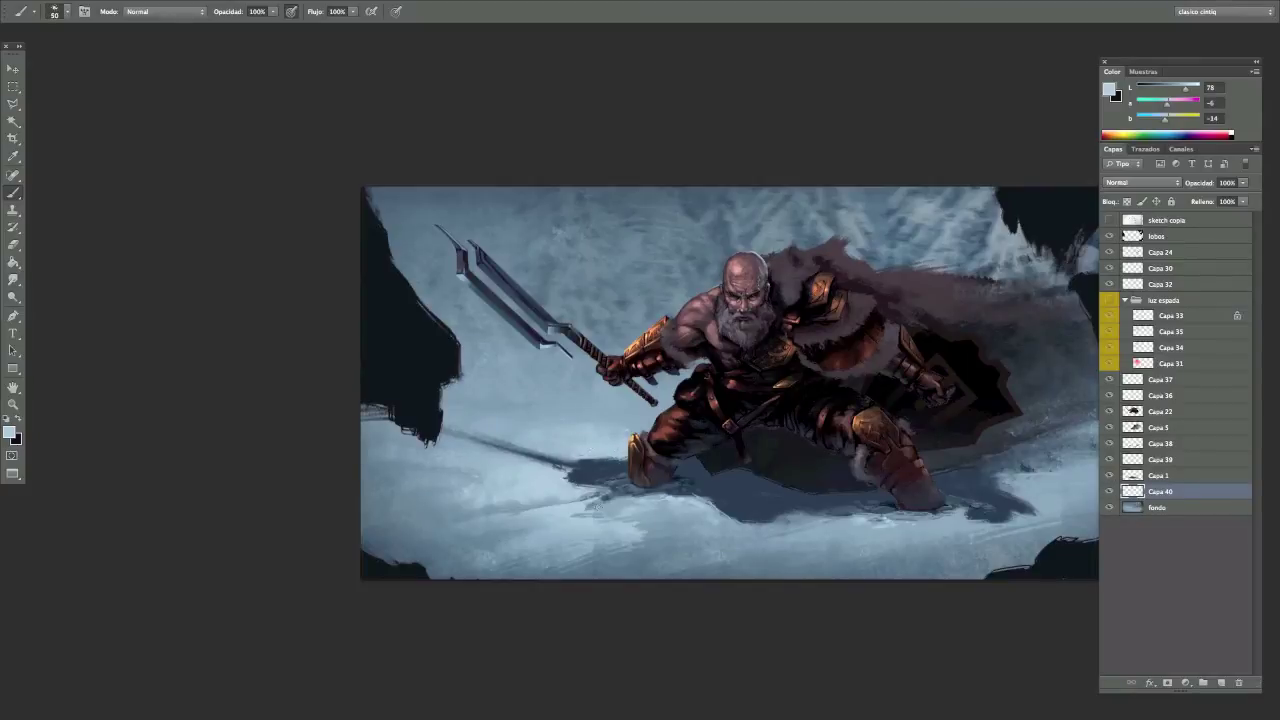
key("bracketright")
key("bracketright")
key("bracketright")
mouse_move(647, 553)
left_mouse_down()
mouse_move(527, 565)
mouse_move(720, 528)
mouse_move(888, 518)
left_mouse_up()
key("bracketleft")
key("bracketleft")
key("bracketleft")
key("bracketleft")
key("bracketleft")
key("bracketleft")
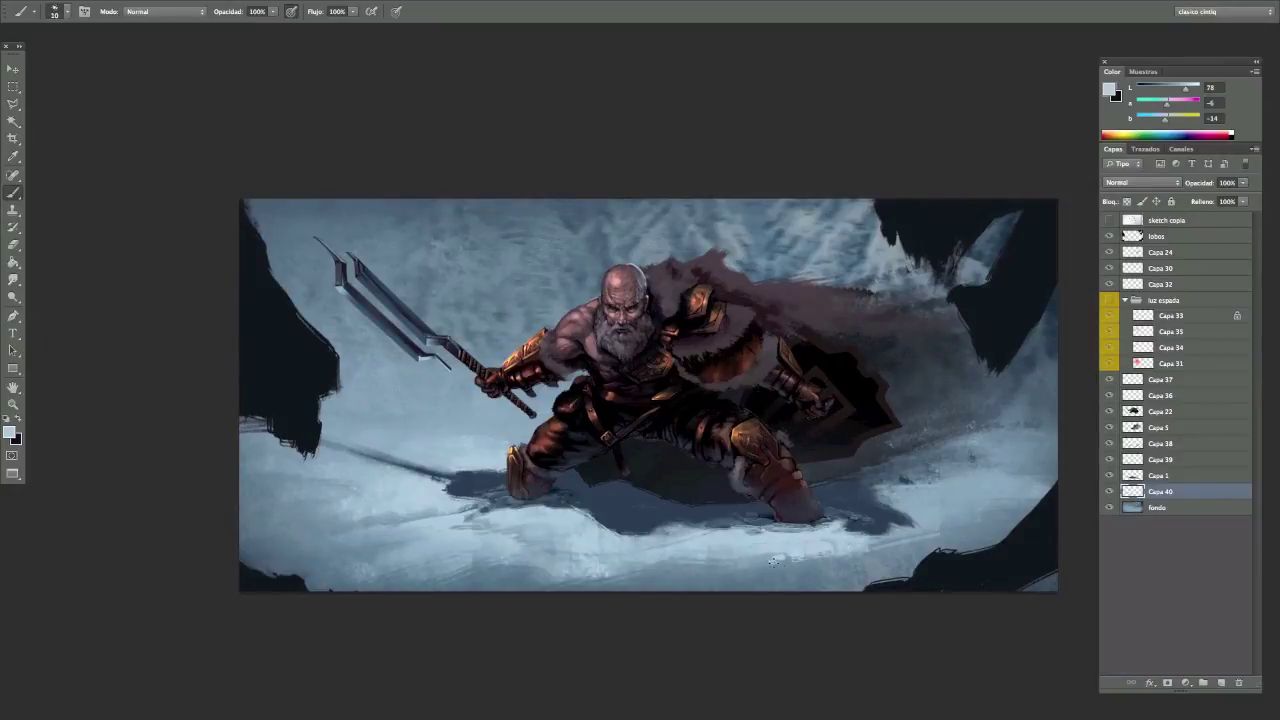
left_click_drag(971, 563, 820, 600)
Enlarge the eraser, make Capa 39 active, and toggle Capa 1 to compare.
key("e")
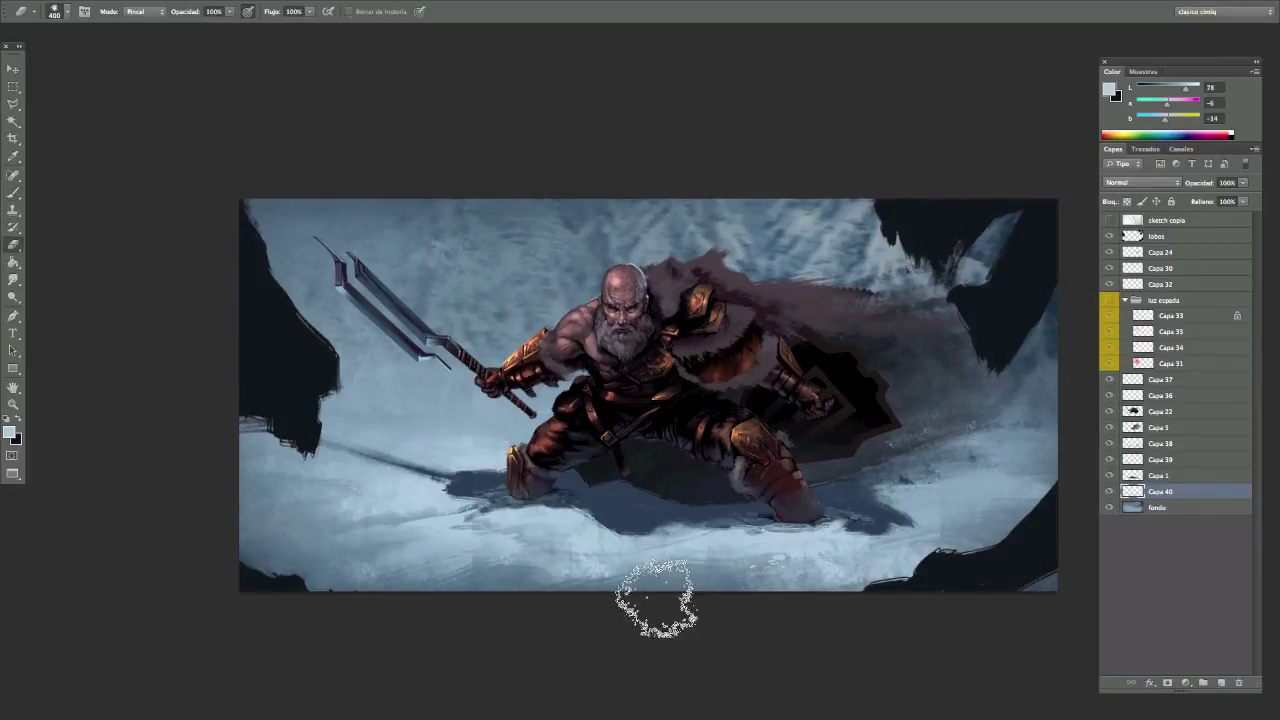
key("bracketright")
key("bracketright")
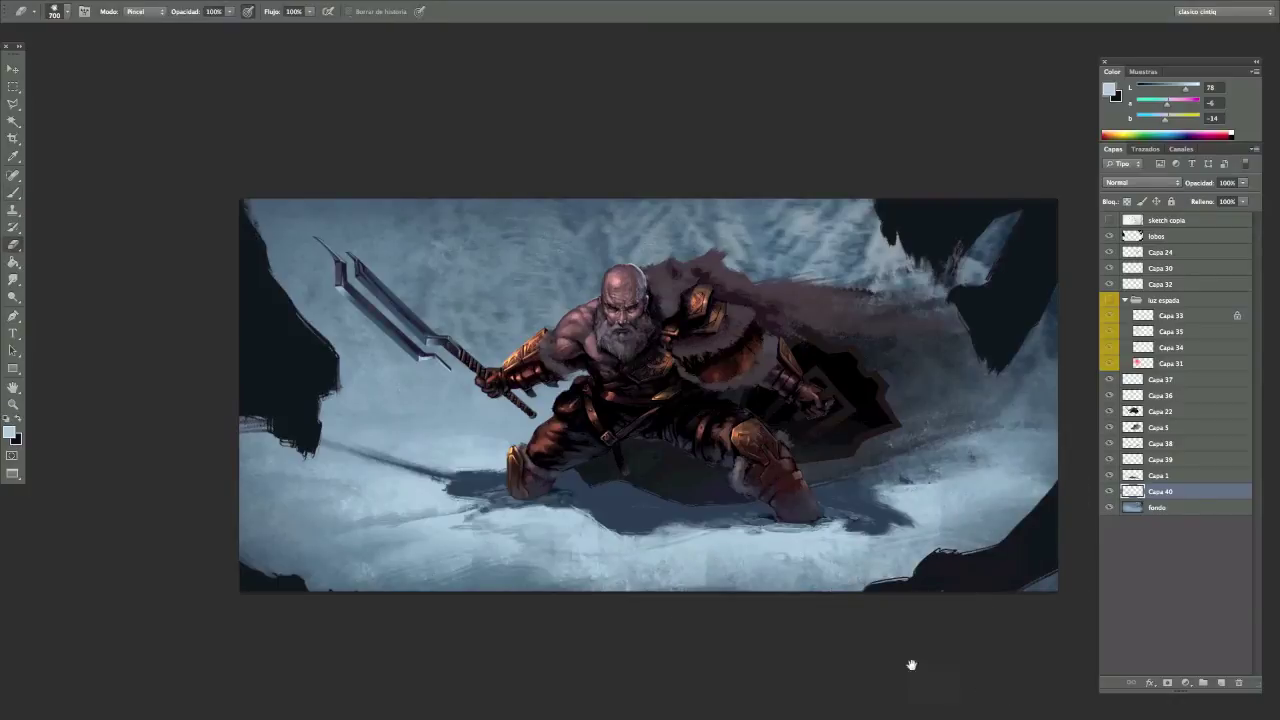
left_click(1116, 460)
key("bracketright")
left_click(1108, 475)
left_click(1108, 475)
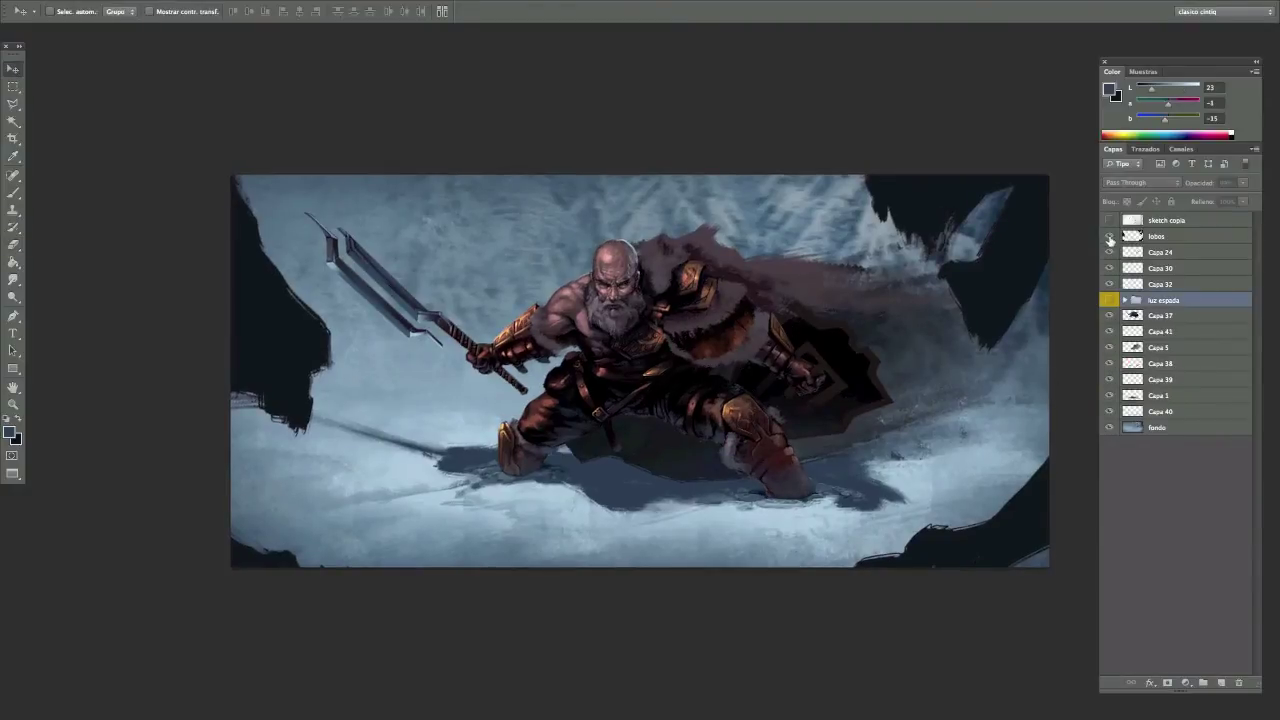
On the lobos layer, lasso the left rock, enlarge it and tilt it slightly.
left_click(1165, 238)
key("l")
left_click_drag(51, 157, 214, 486)
key("ctrl+t")
left_click_drag(469, 497, 505, 308)
left_click_drag(36, 312, 14, 277)
left_click_drag(258, 121, 271, 165)
left_click_drag(600, 370, 680, 393)
key("Return")
Deselect and paint dark strokes near the top-right rocks, showing sketch copia.
key("b")
right_click(780, 440)
double_click(780, 440)
key("ctrl+d")
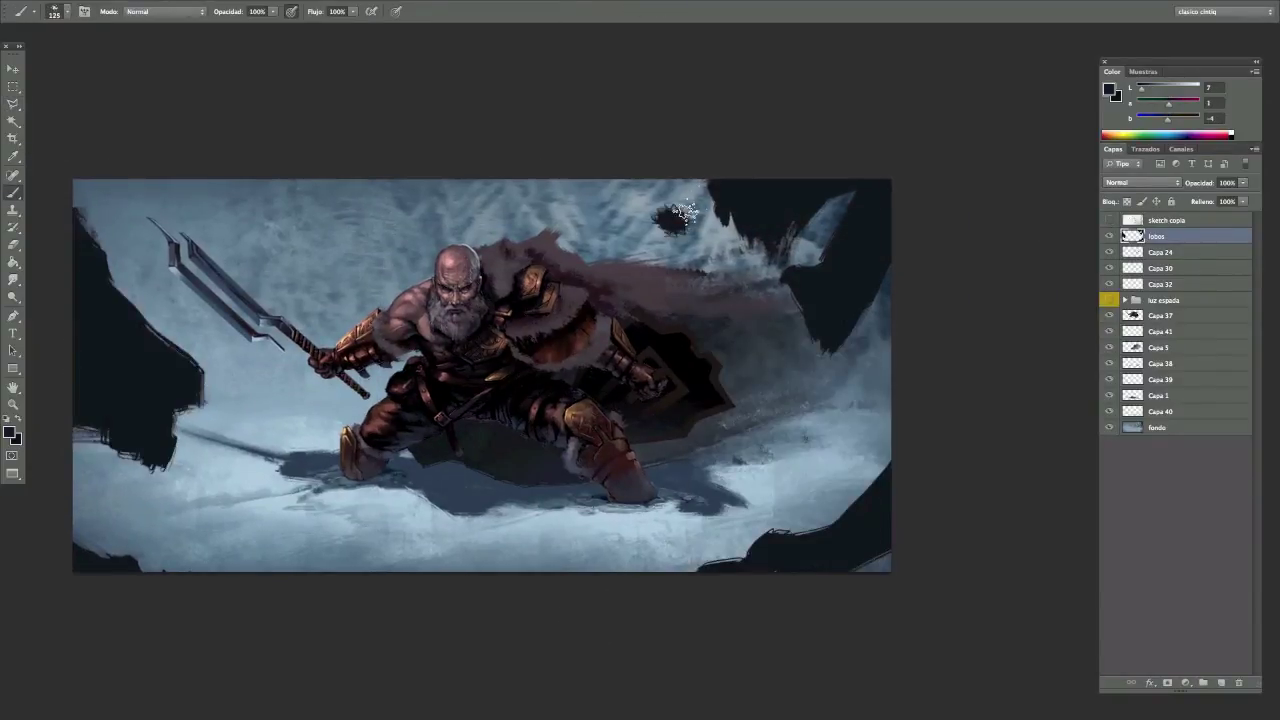
mouse_move(670, 225)
left_mouse_down()
mouse_move(760, 262)
mouse_move(790, 230)
mouse_move(715, 252)
mouse_move(820, 244)
left_mouse_up()
left_click(1108, 220)
Paint along the right-edge rock, then erase to lighten the top-right dark rocks.
key("e")
key("b")
left_click_drag(866, 318, 884, 286)
key("e")
left_click_drag(806, 296, 814, 362)
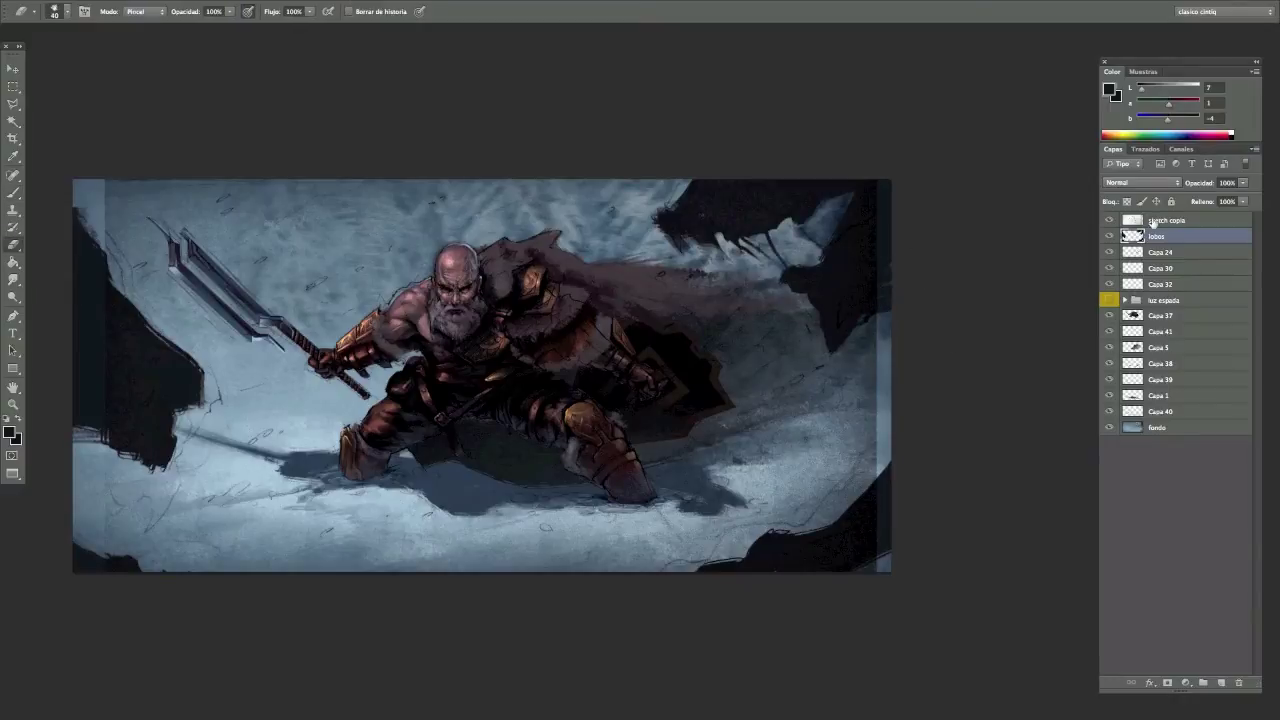
left_click_drag(836, 240, 880, 205)
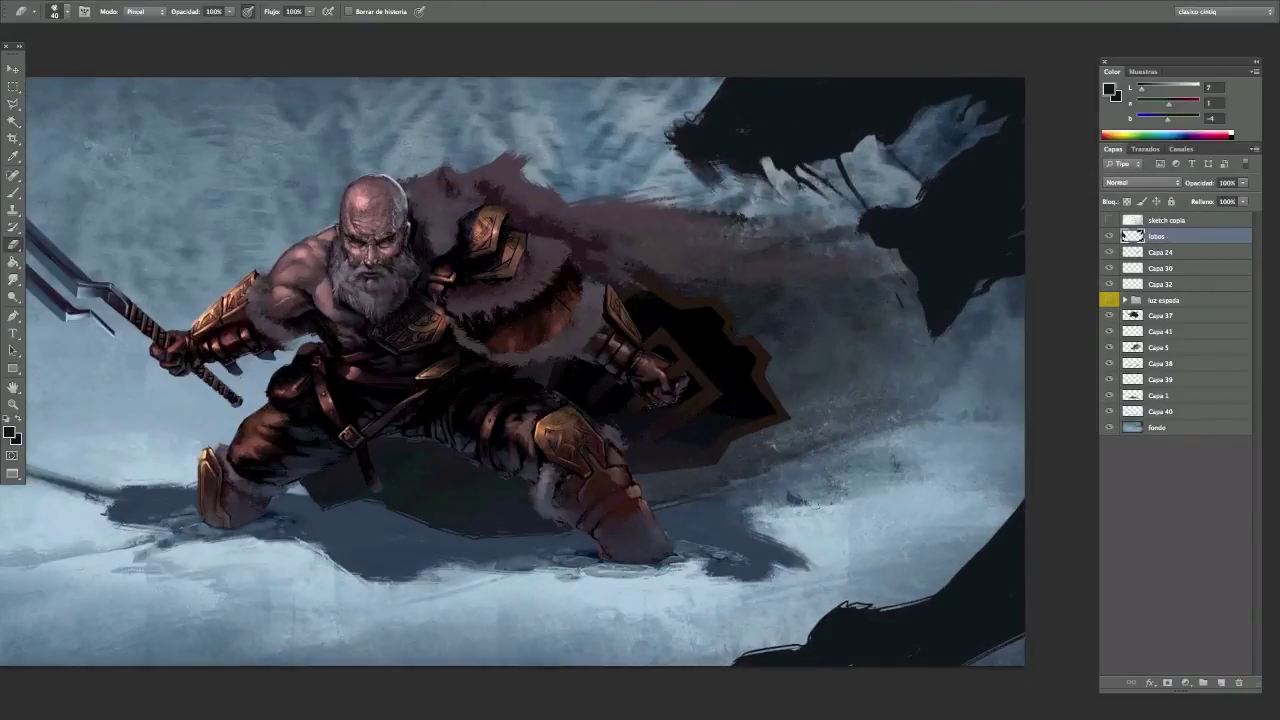
Zoom in on the face, sample skin and eye tones on Capa 30, then select Capa 24.
left_click_drag(355, 235, 838, 547)
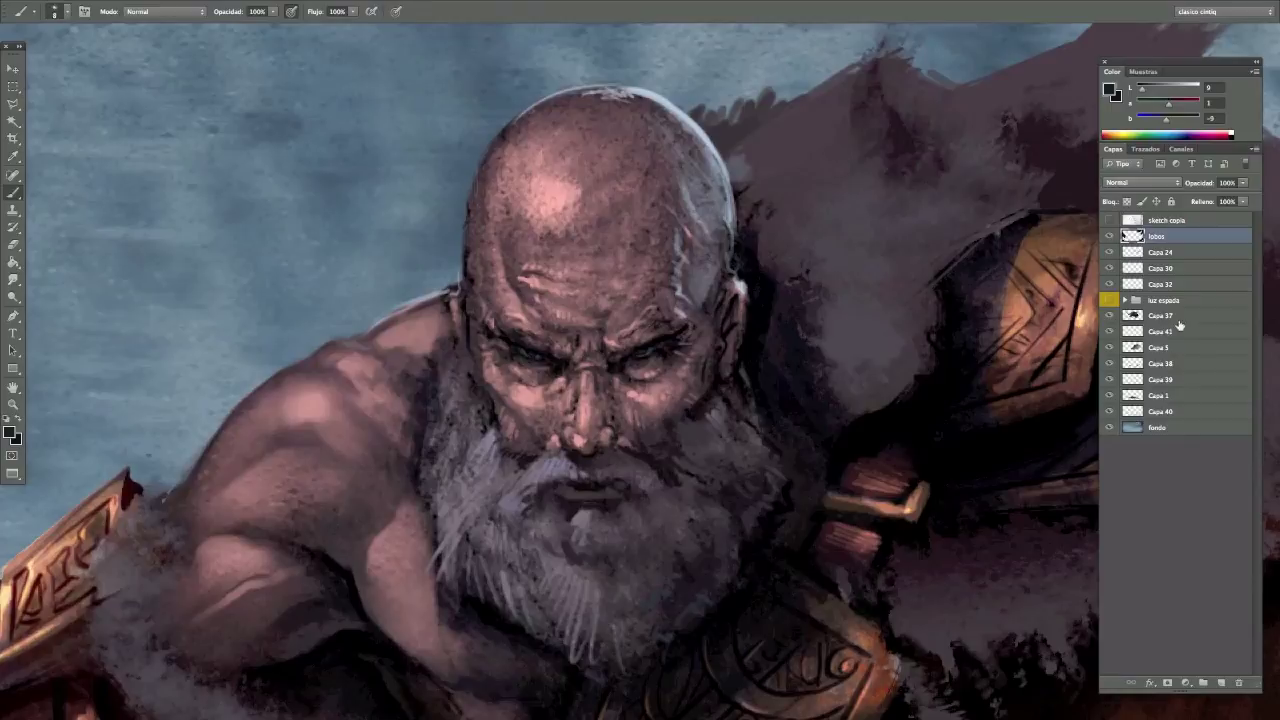
left_click(1160, 315)
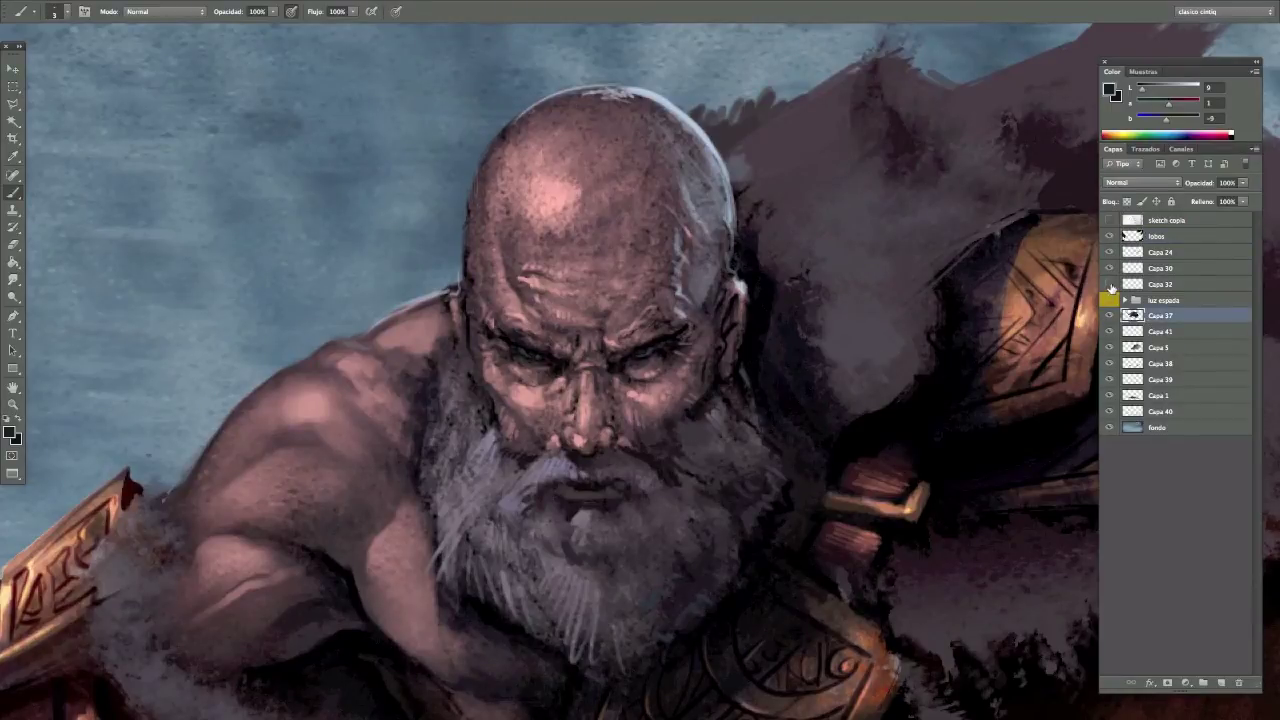
left_click(655, 333, "ctrl")
key("i")
left_click(645, 342, "alt")
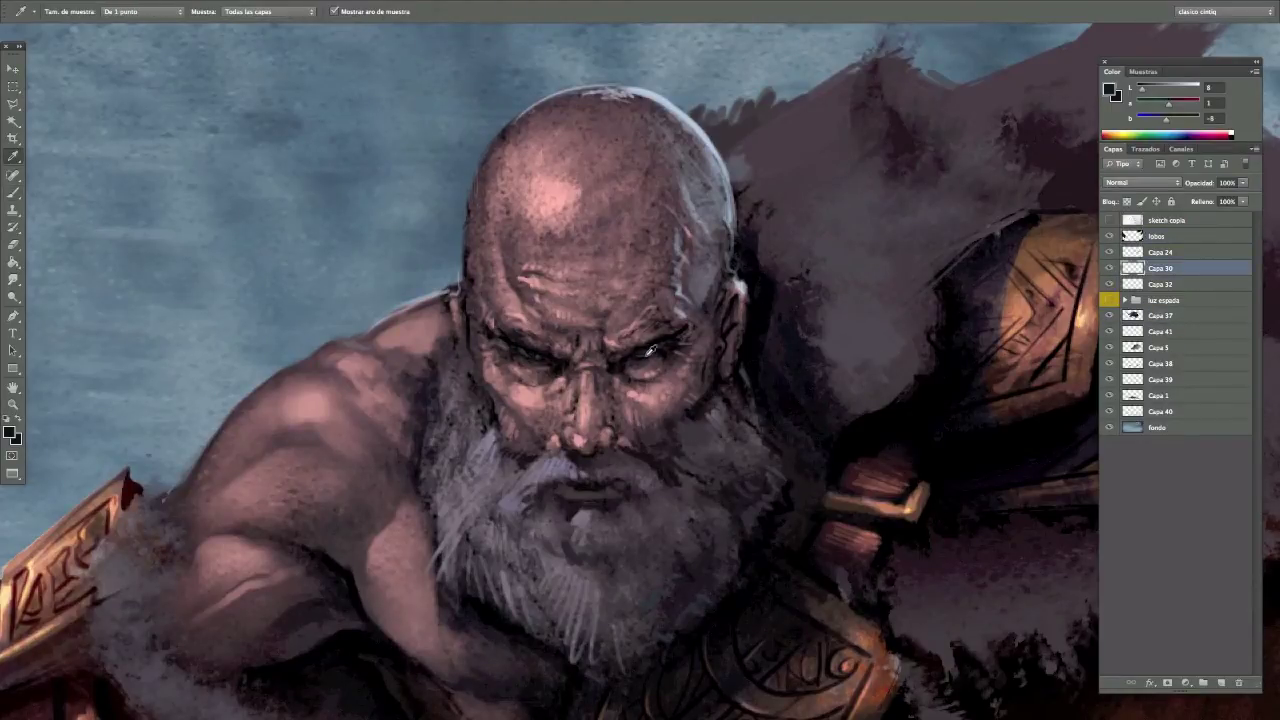
left_click(642, 350, "alt")
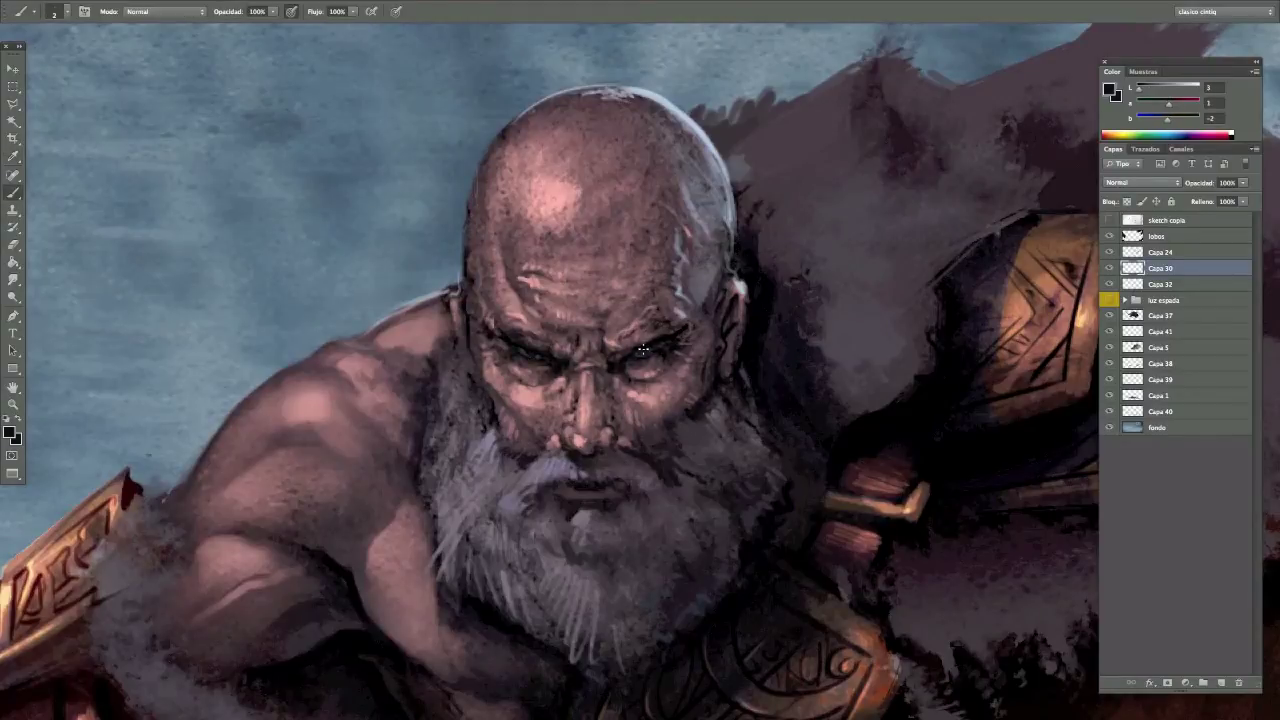
scroll(720, 315, "down", 3)
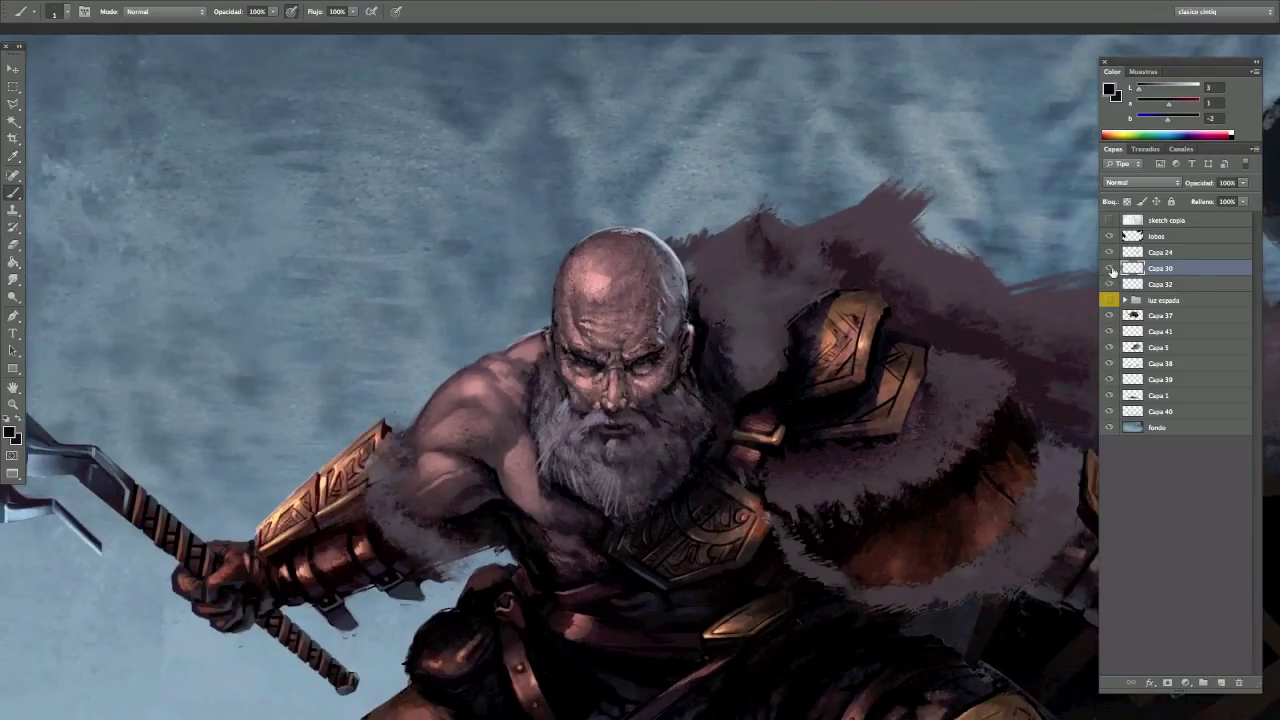
left_click(1132, 252)
mouse_move(1276, 691)
left_mouse_down()
mouse_move(996, 621)
mouse_move(907, 572)
mouse_move(866, 531)
left_mouse_up()
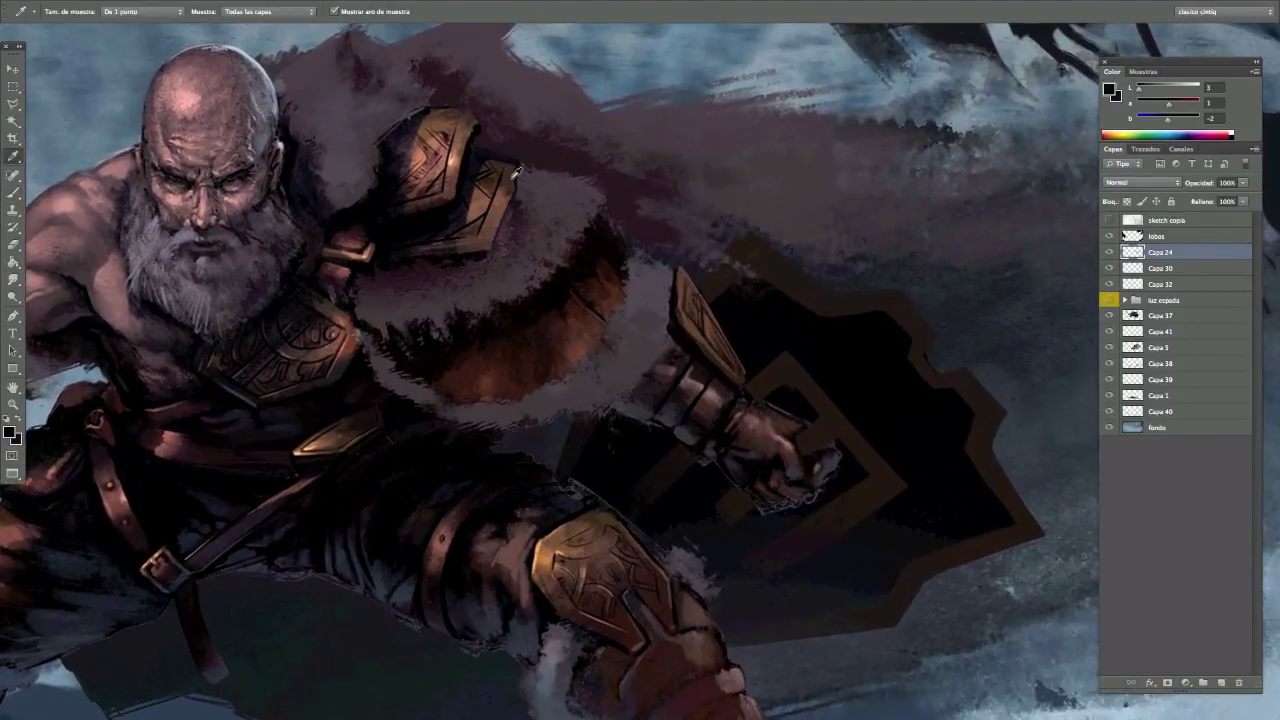
Lock Capa 24's transparency, pick a warm brown and size the brush down for detail.
left_click(504, 191, "alt")
left_click(1127, 201)
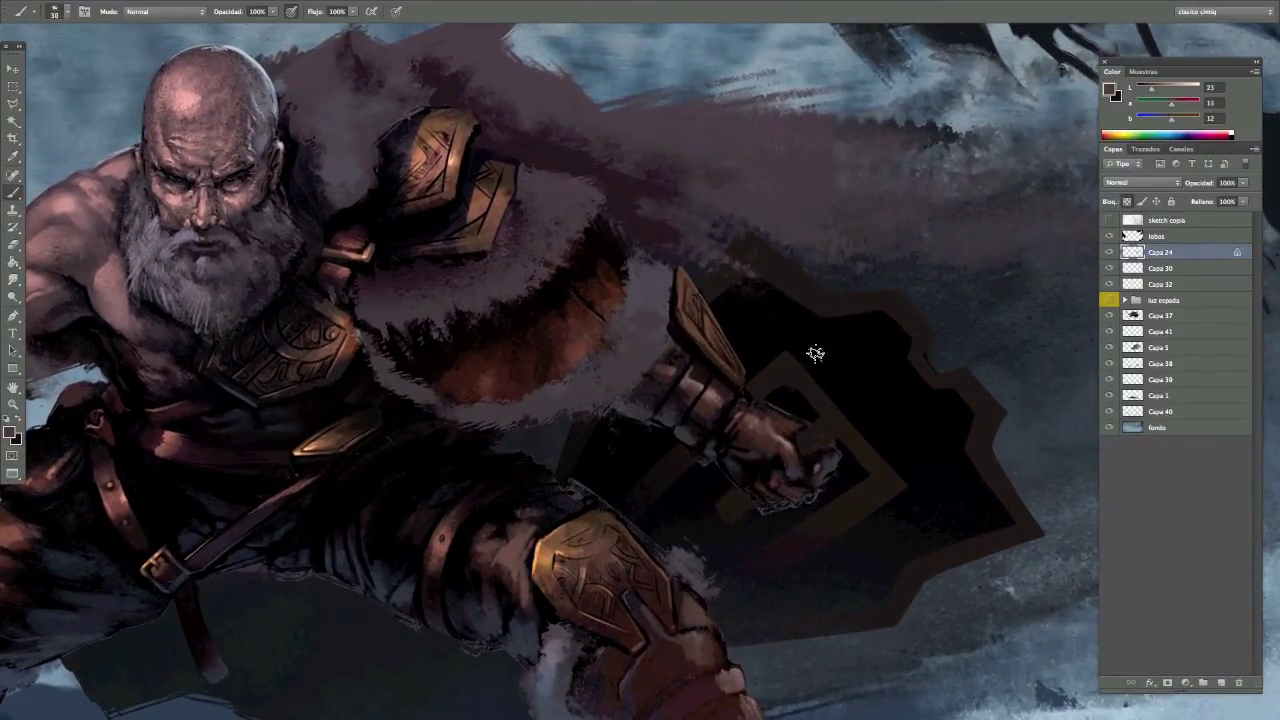
key("bracketright")
key("bracketright")
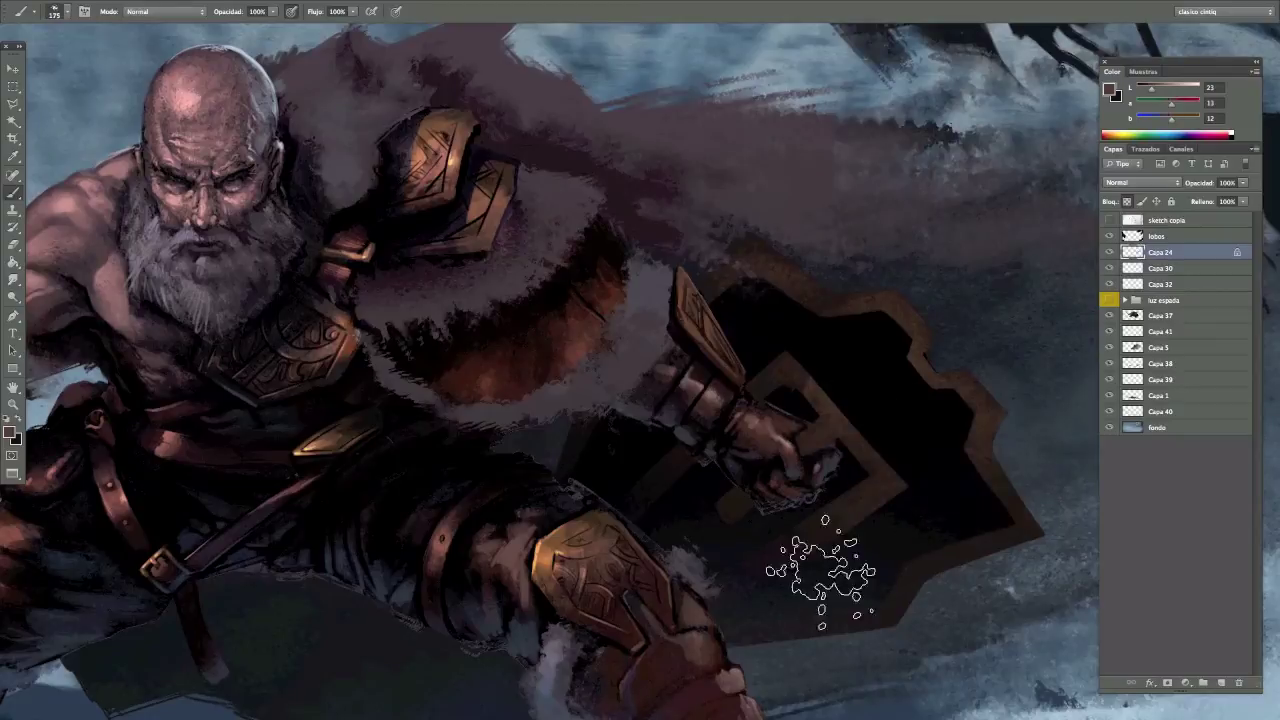
key("bracketright")
key("bracketleft")
key("bracketleft")
key("bracketleft")
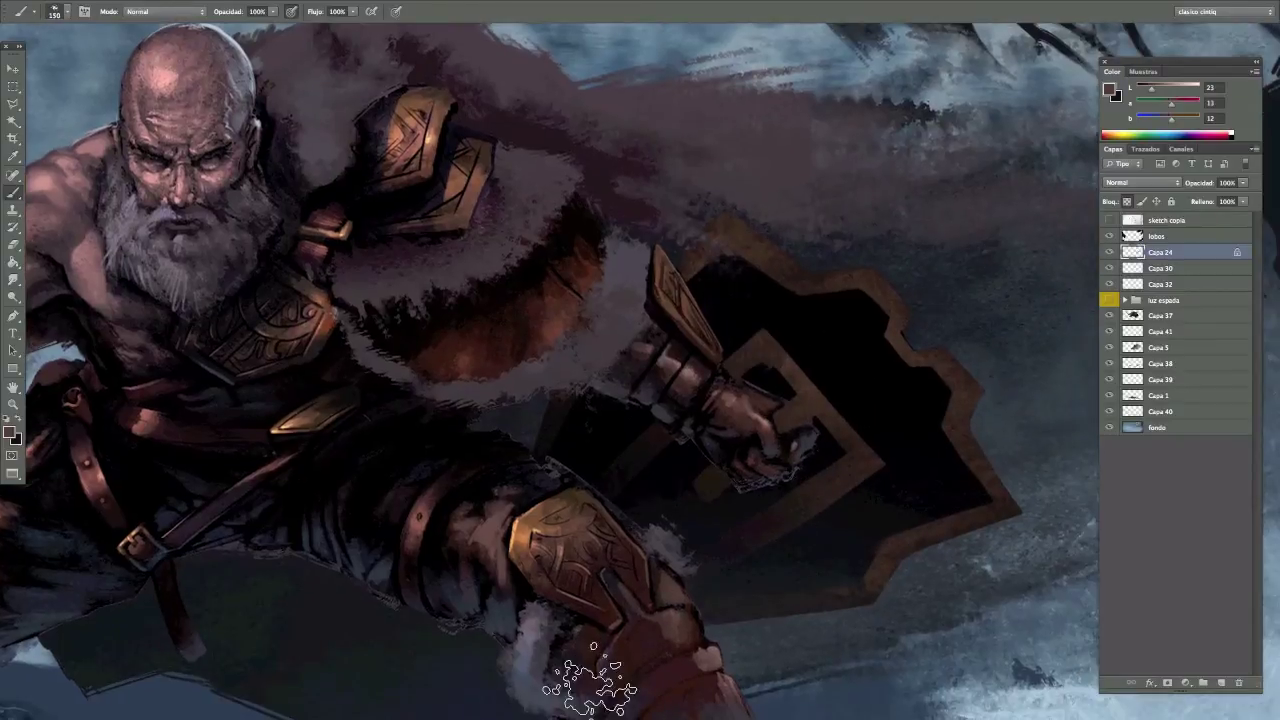
key("bracketleft")
key("bracketleft")
key("bracketleft")
Touch up the hand with light brown and near-black sampled from the hand and shield, erasing as needed.
left_click(796, 405, "alt")
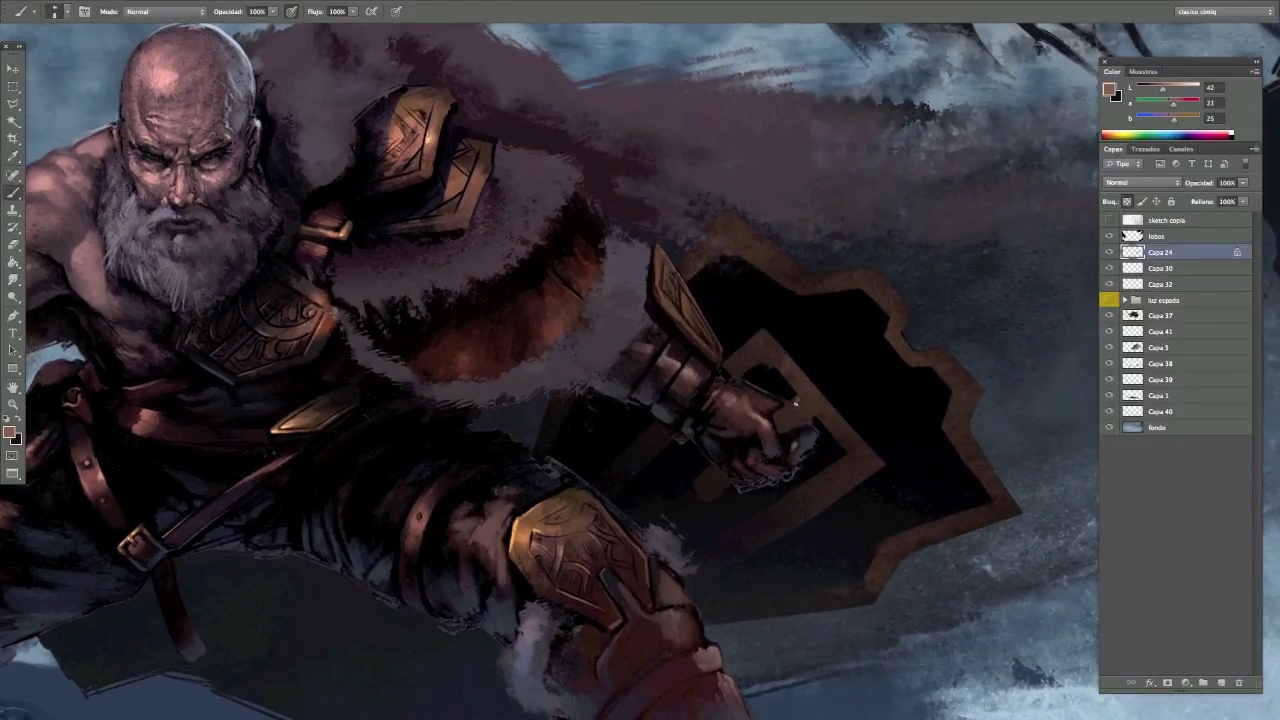
left_click(800, 410, "alt")
left_click(776, 423, "alt")
key("bracketright")
key("bracketright")
key("bracketright")
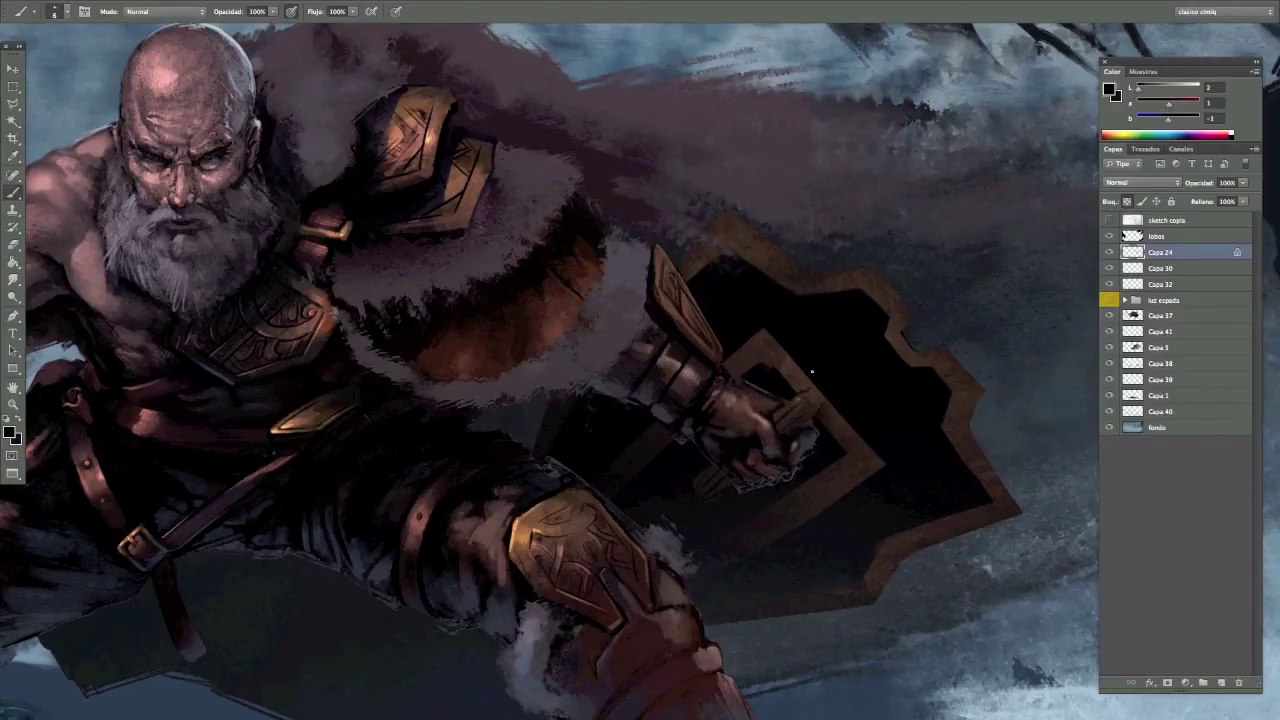
key("e")
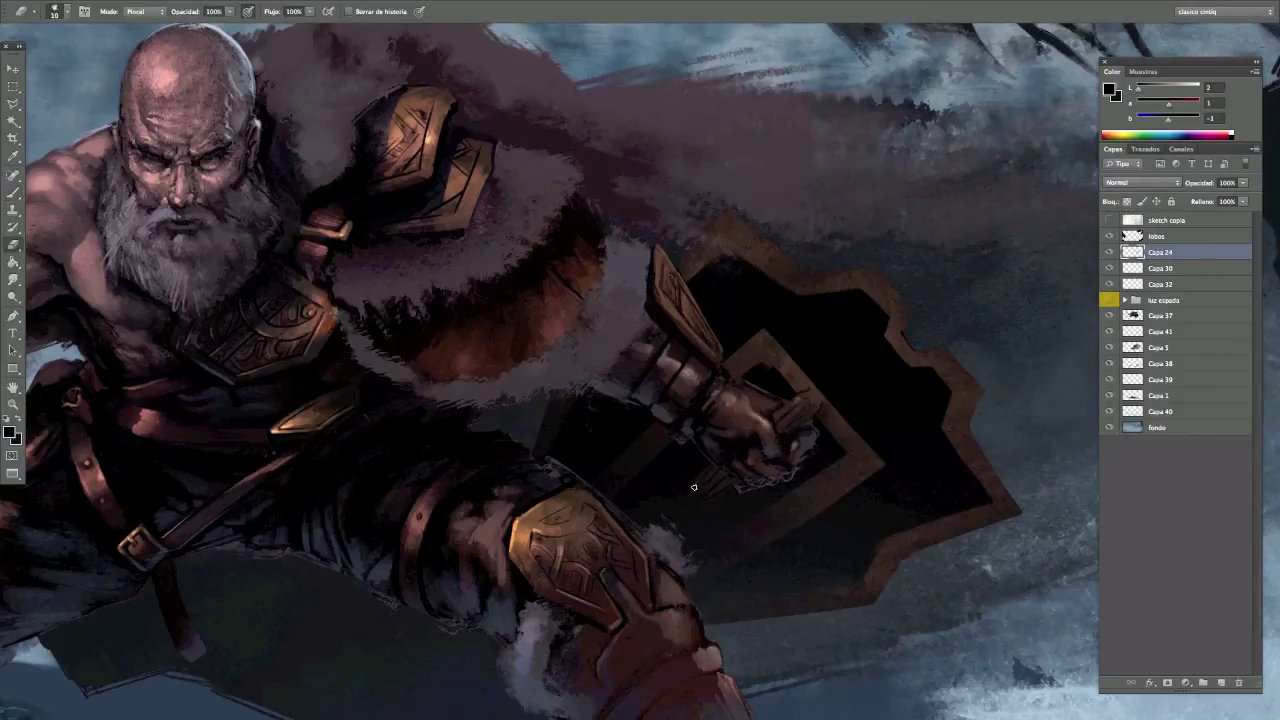
key("b")
Add darker and lighter brown detail to the hand, then near-black accents.
left_click(802, 397, "alt")
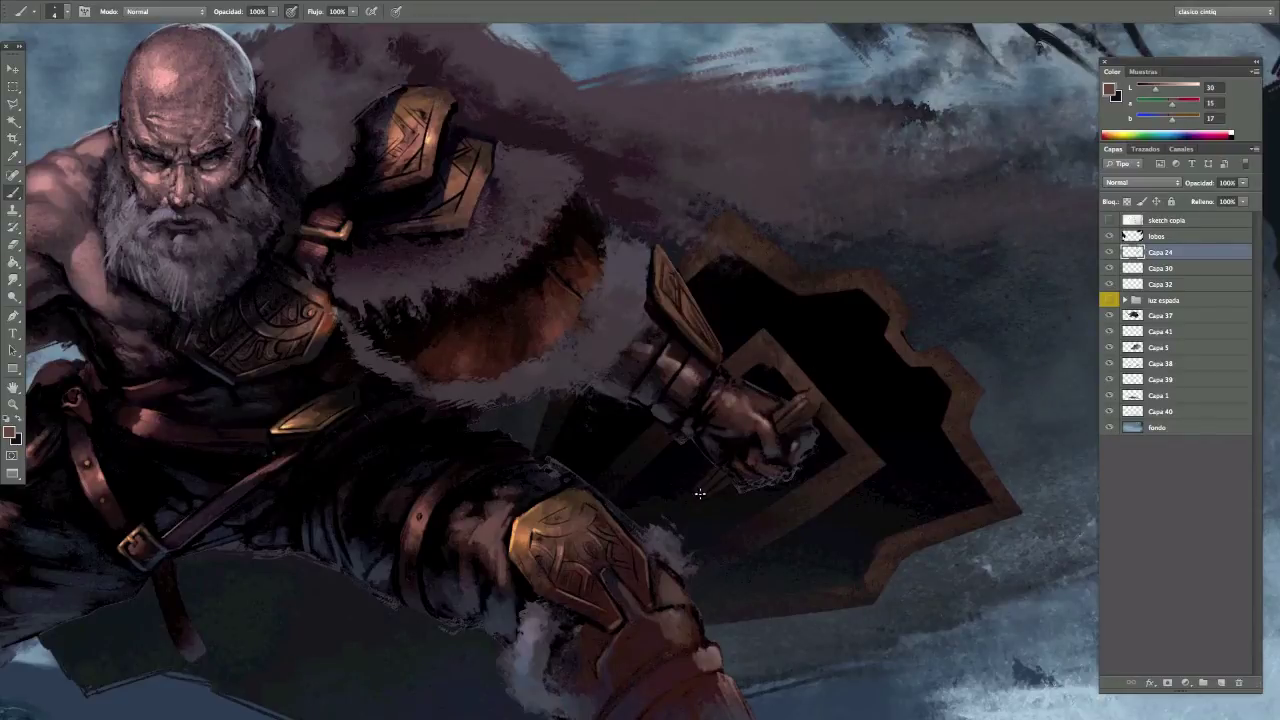
left_click(805, 390, "alt")
left_click(769, 332, "alt")
key("i")
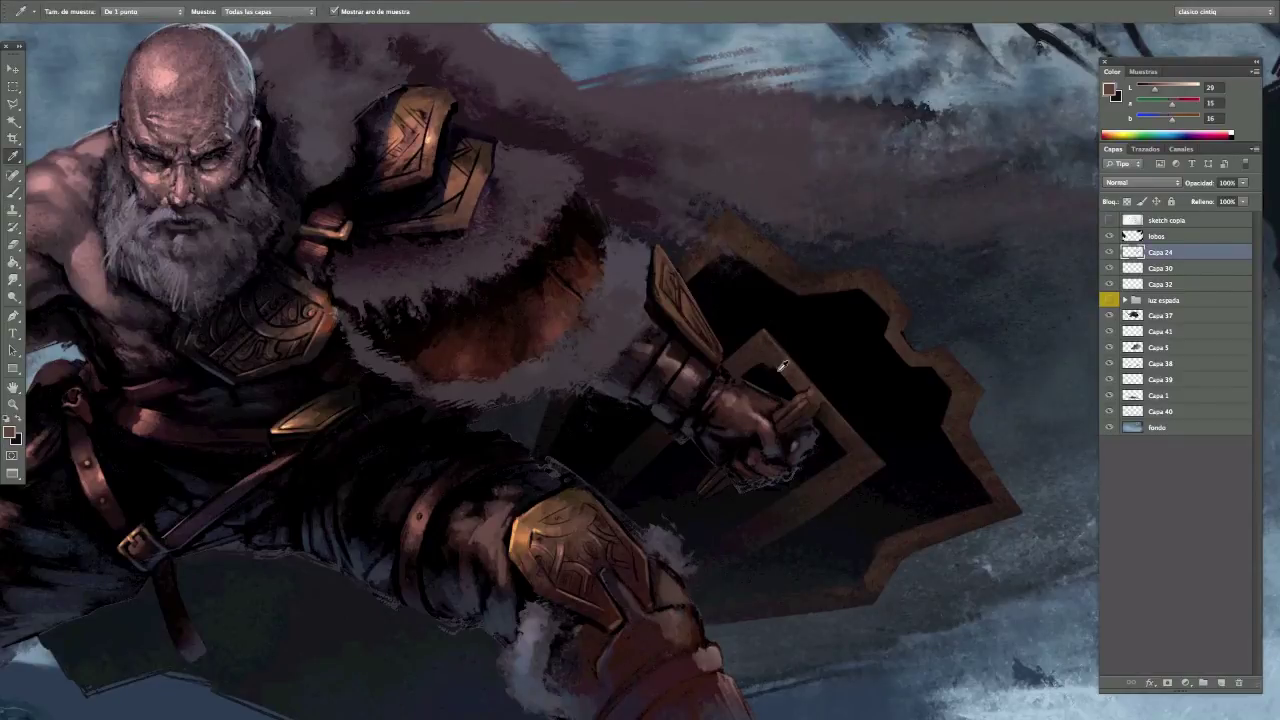
left_click(763, 308)
key("b")
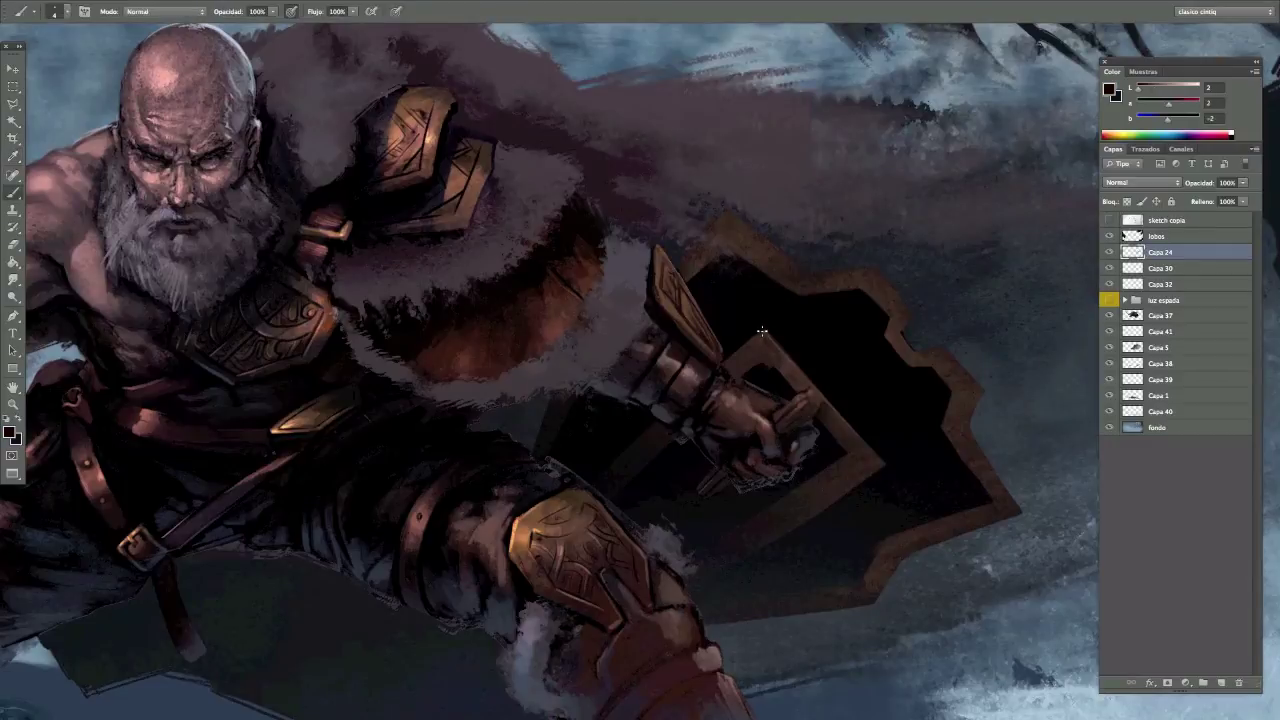
Paint a dark stroke below the hand in the guard's dark tone, after more brown sampling.
left_click(811, 391, "alt")
left_click(757, 337, "alt")
left_click(888, 455, "alt")
left_click(839, 427, "alt")
key("bracketright")
left_click_drag(835, 460, 757, 506)
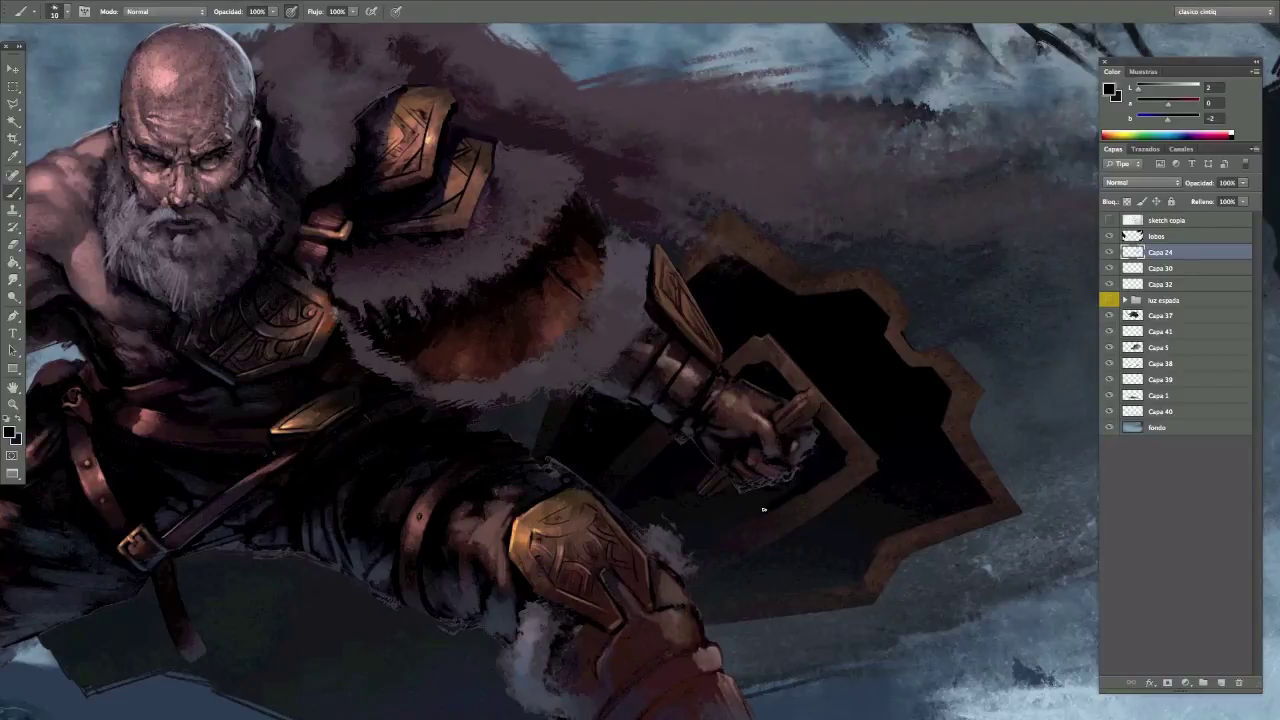
Erase stray marks, then add reddish-brown and near-black shadow on the lower shield.
key("e")
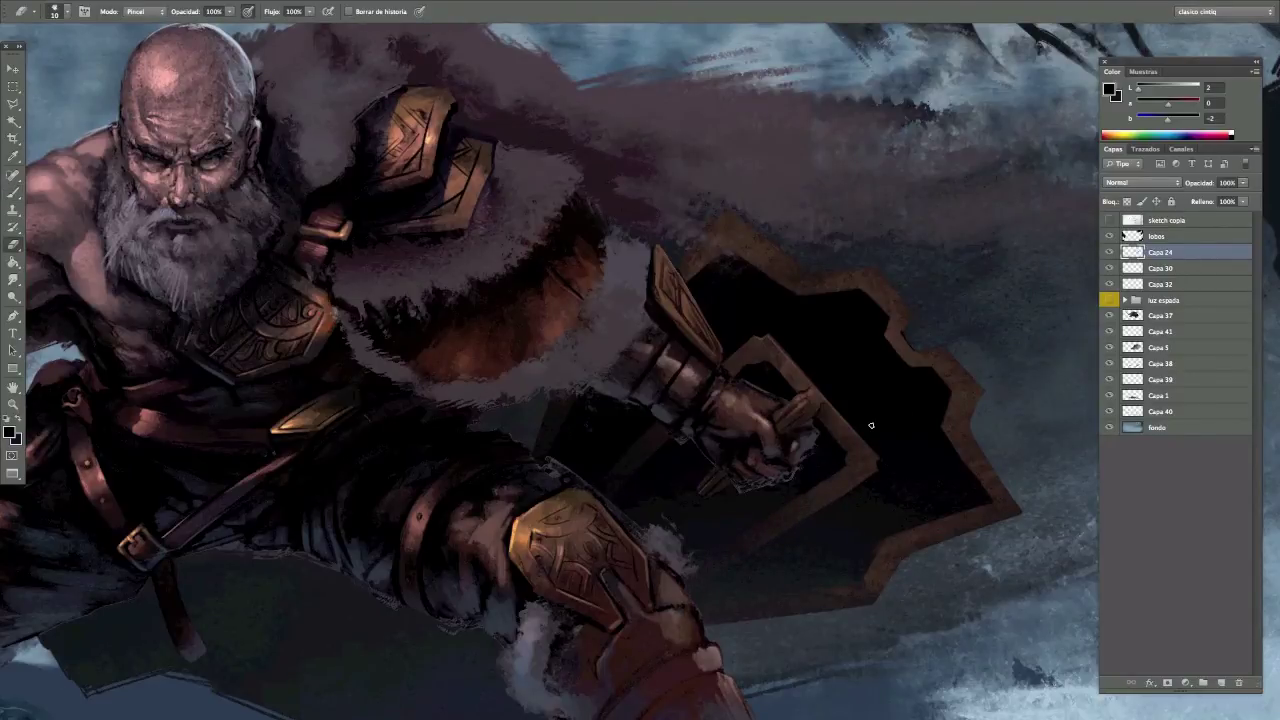
key("b")
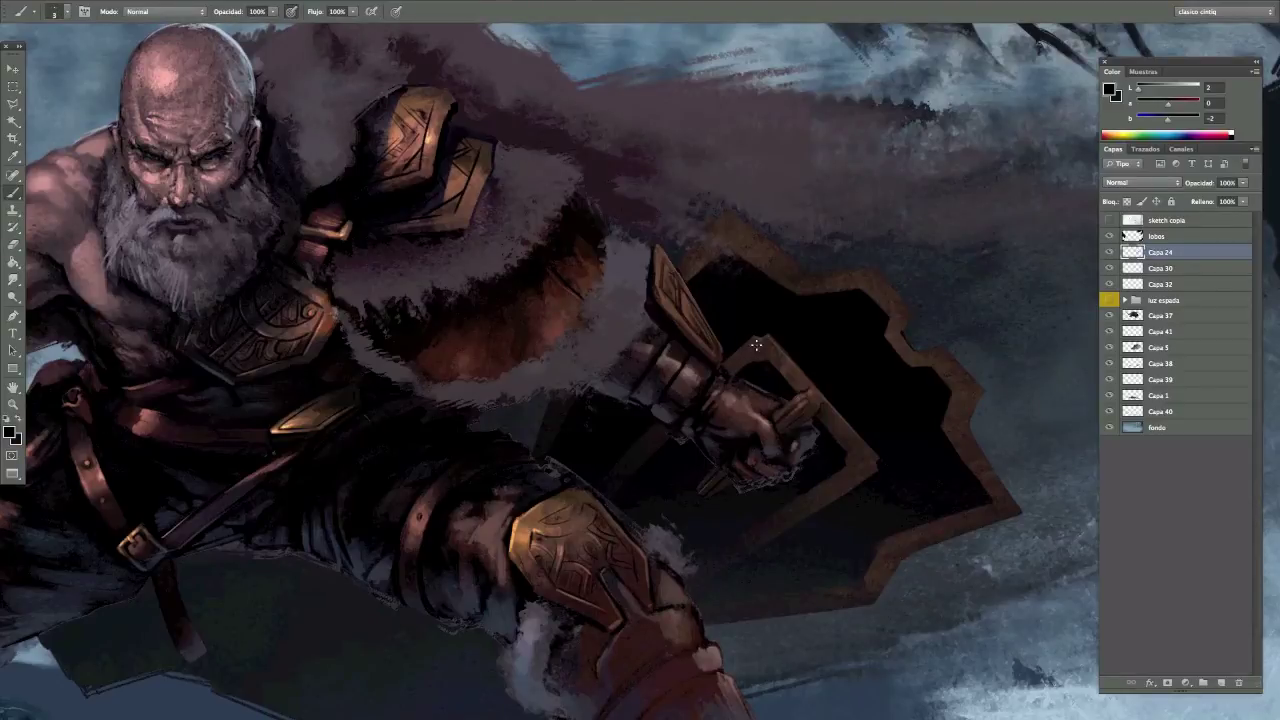
left_click(762, 346, "alt")
left_click_drag(916, 608, 846, 531)
left_click(741, 455, "alt")
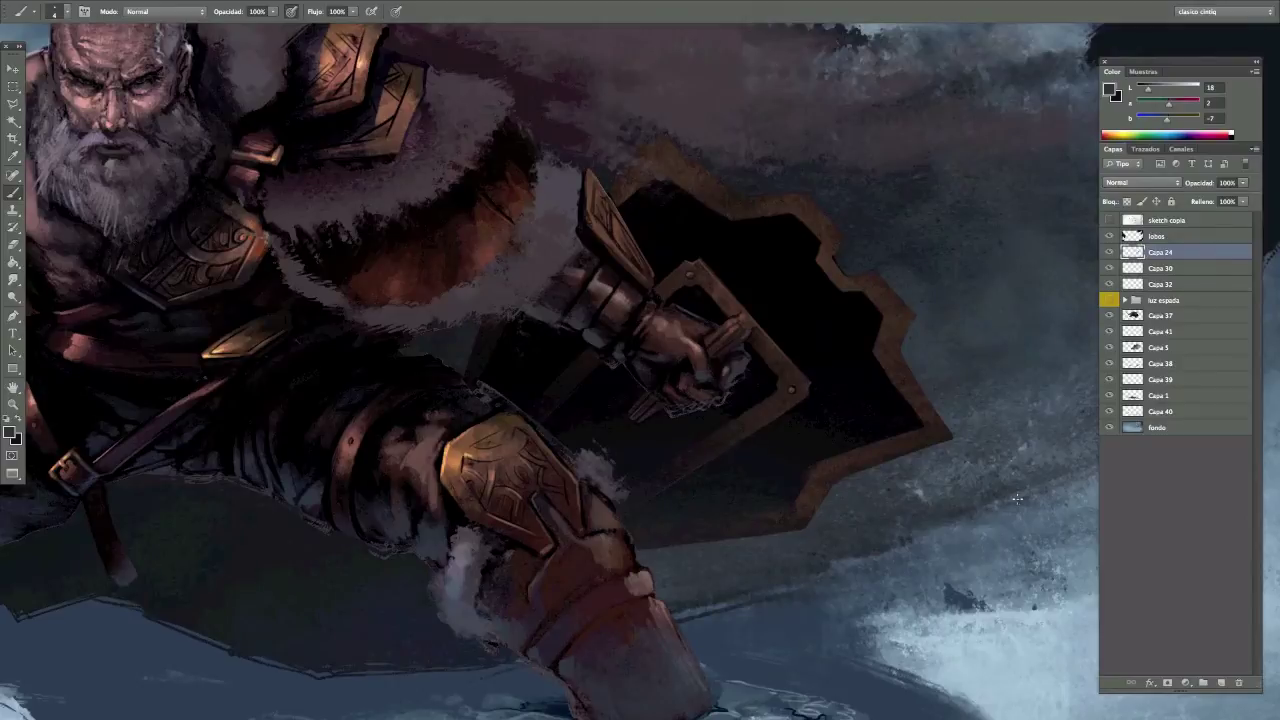
left_click(870, 358, "alt")
Paint the shield with its dark tones, a lighter grey-brown and near-black.
left_click(715, 493, "alt")
left_click(678, 480, "alt")
left_click(810, 440, "alt")
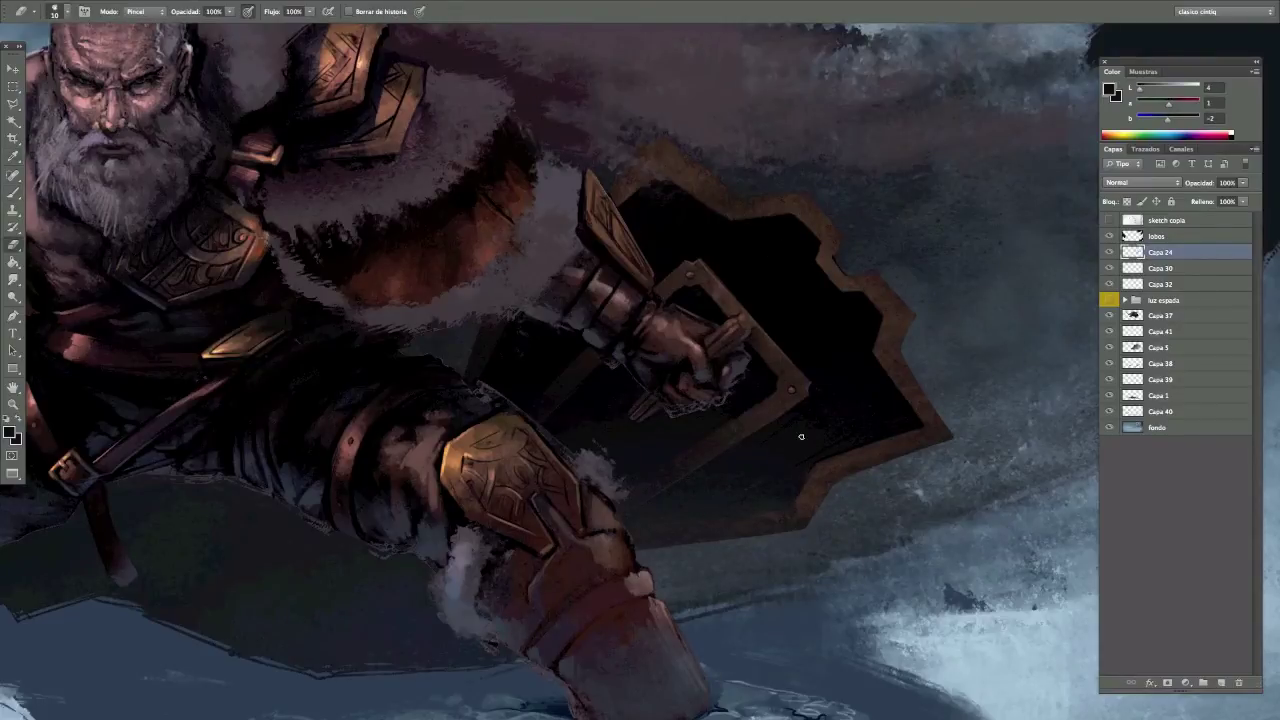
left_click(634, 529, "alt")
left_click_drag(813, 479, 742, 494)
left_click(742, 494, "alt")
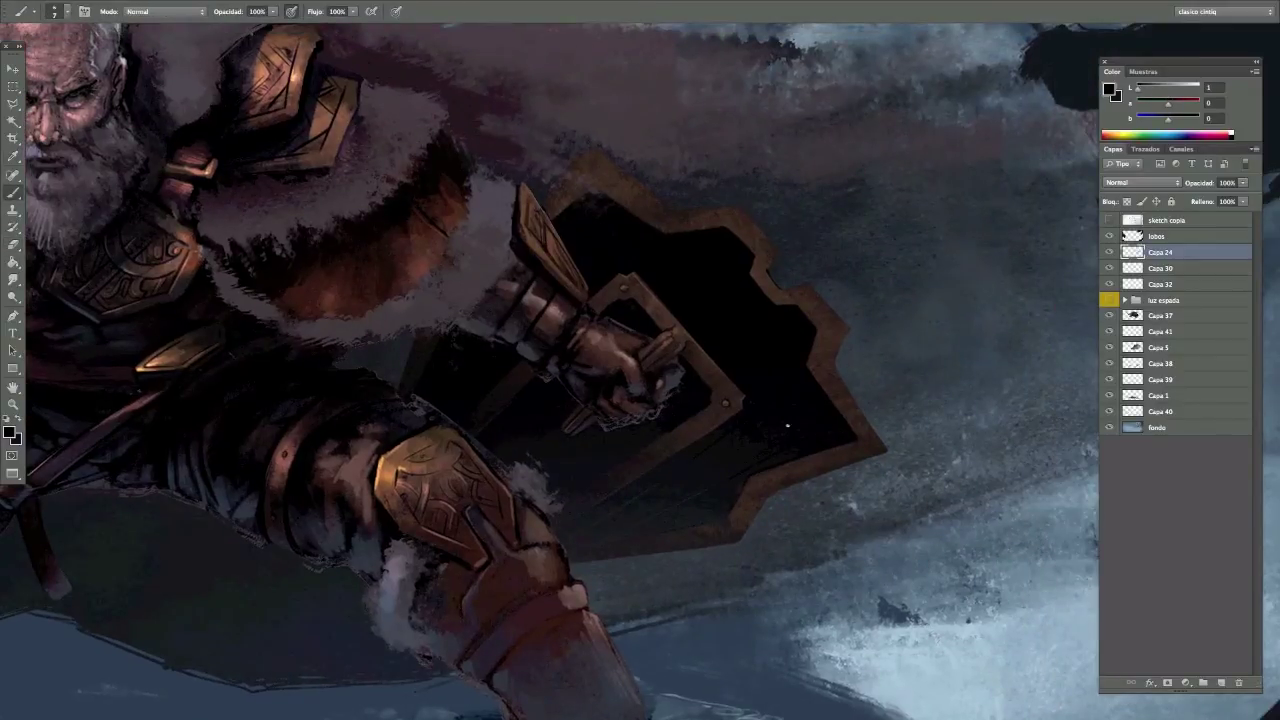
left_click_drag(823, 414, 553, 588)
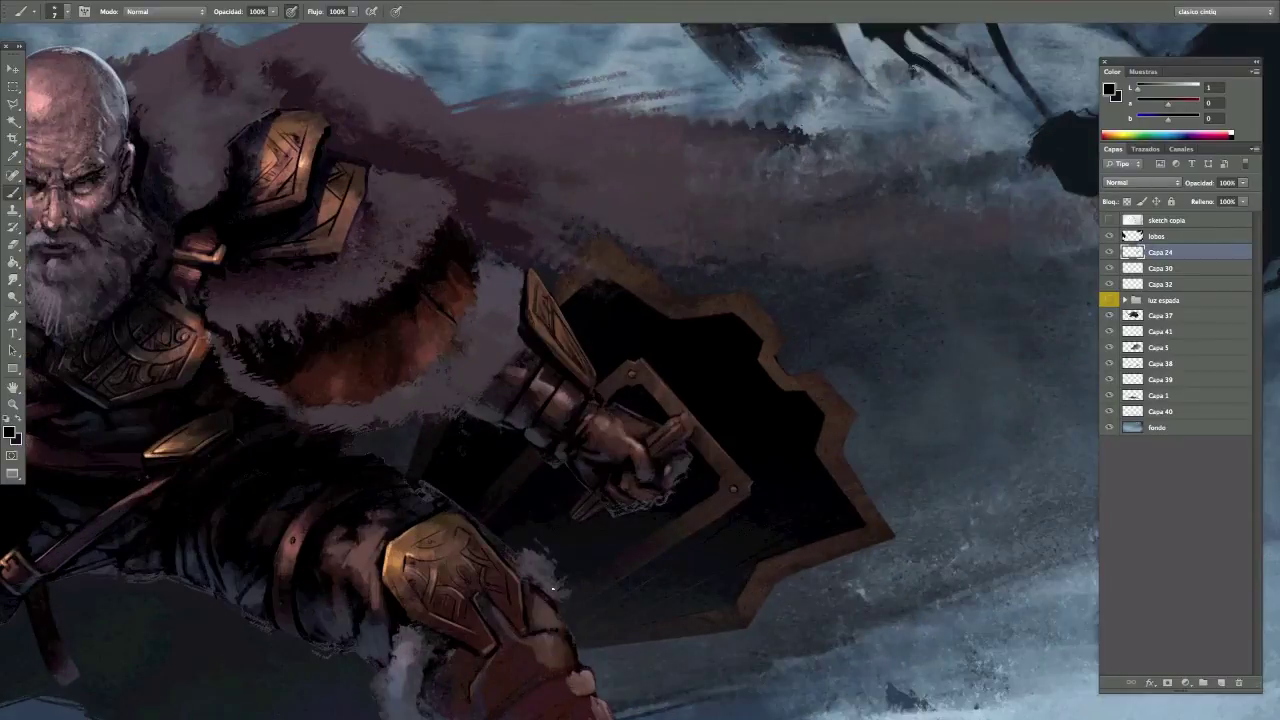
On Capa 37, add bluish-dark and near-black strokes to the shield with a larger brush.
key("e")
left_click(620, 399, "ctrl")
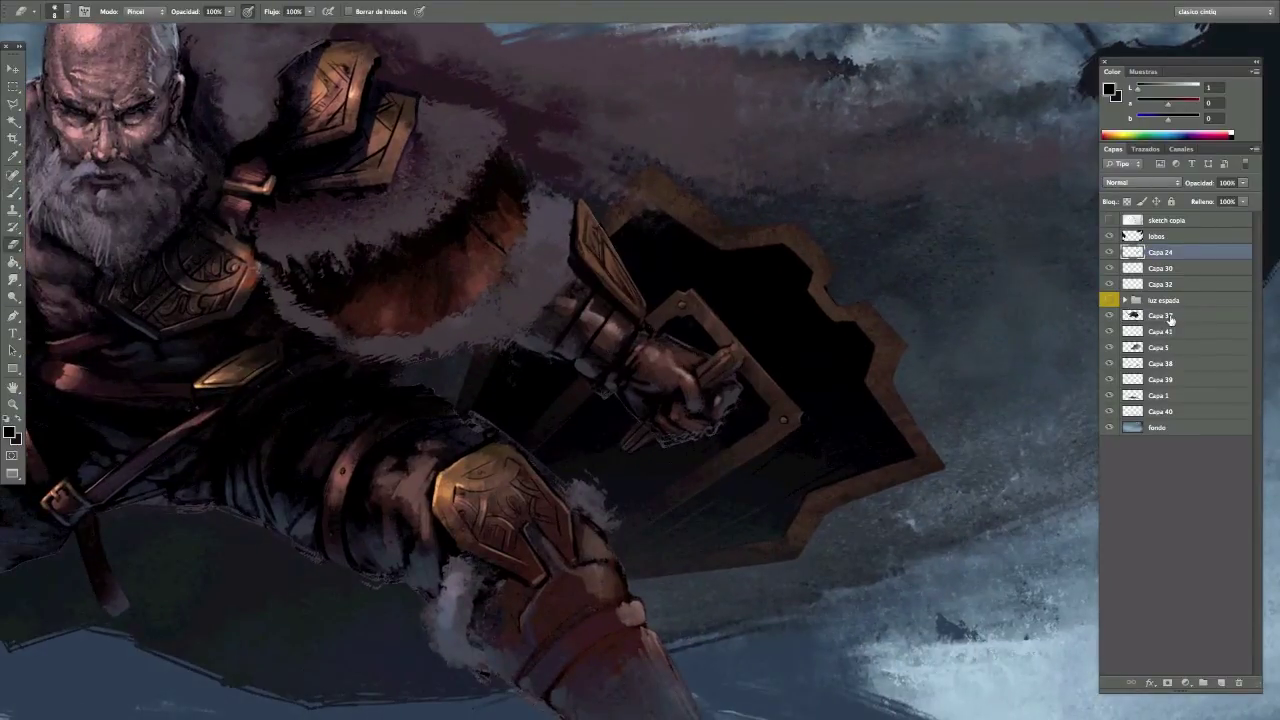
left_click(613, 394, "alt")
key("b")
left_click(634, 417, "alt")
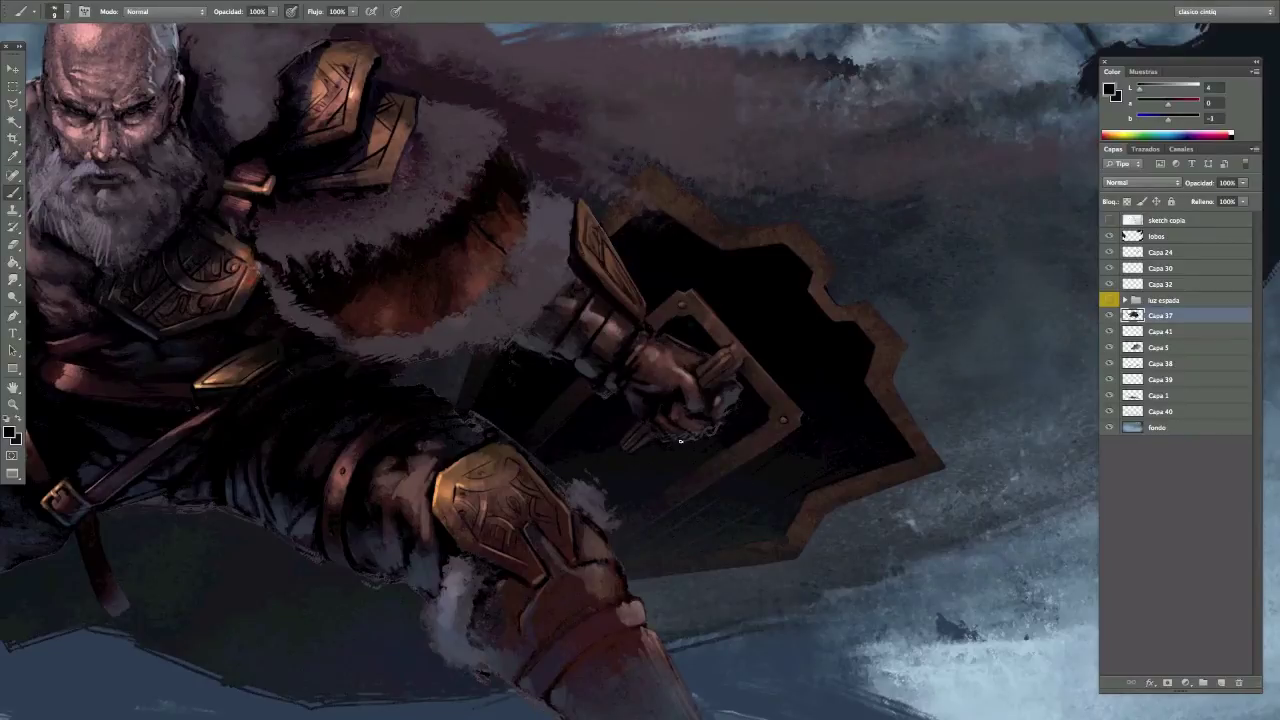
key("bracketright")
key("bracketright")
left_click(604, 396, "alt")
Paint fine dark detail on the shield hand and a bronze highlight on the sword guard.
left_click_drag(638, 328, 614, 350)
left_click(676, 376, "alt")
key("bracketleft")
key("bracketleft")
key("bracketleft")
key("bracketleft")
key("bracketleft")
key("bracketleft")
left_click(642, 358, "alt")
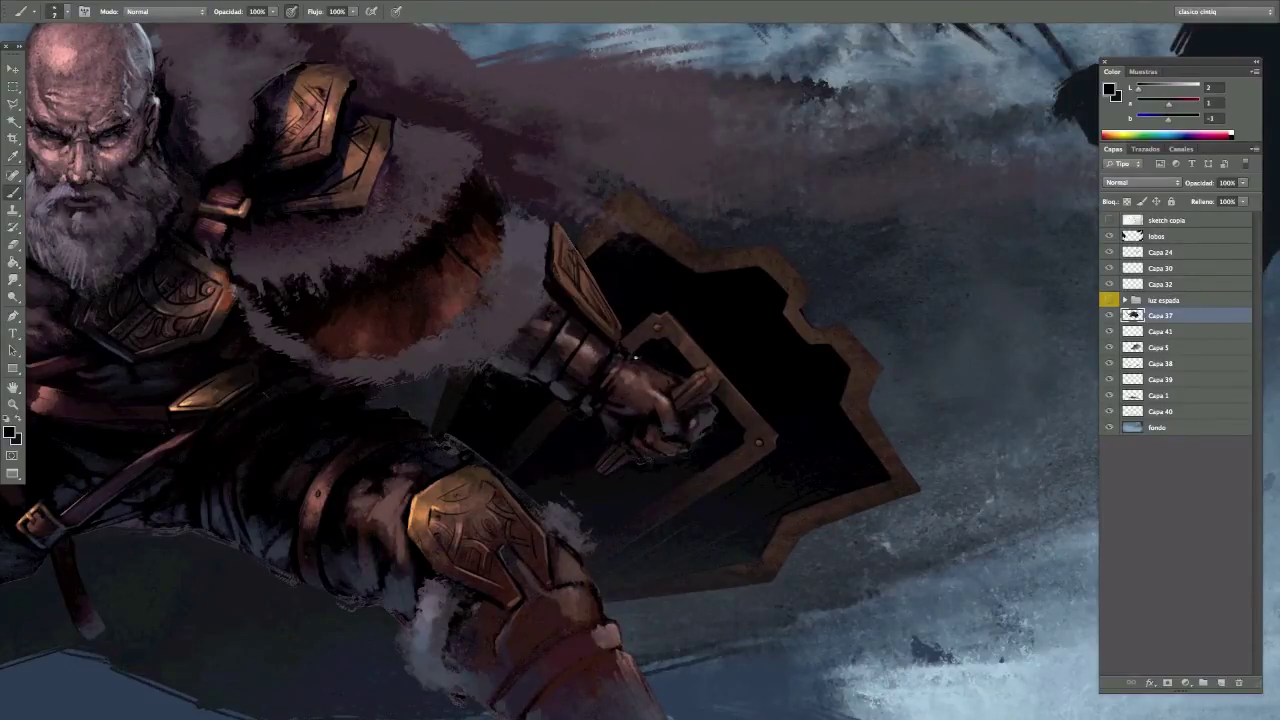
key("bracketright")
key("bracketright")
key("bracketright")
left_click(621, 331, "alt")
left_click_drag(606, 336, 586, 300)
left_click(645, 308, "alt")
key("bracketright")
key("bracketright")
key("bracketright")
Add new layer Capa 42 set to Multiplicar and clear the selection.
left_click(1221, 682)
left_click(1132, 331, "ctrl")
left_click(1142, 182)
left_click(1130, 240)
key("ctrl+h")
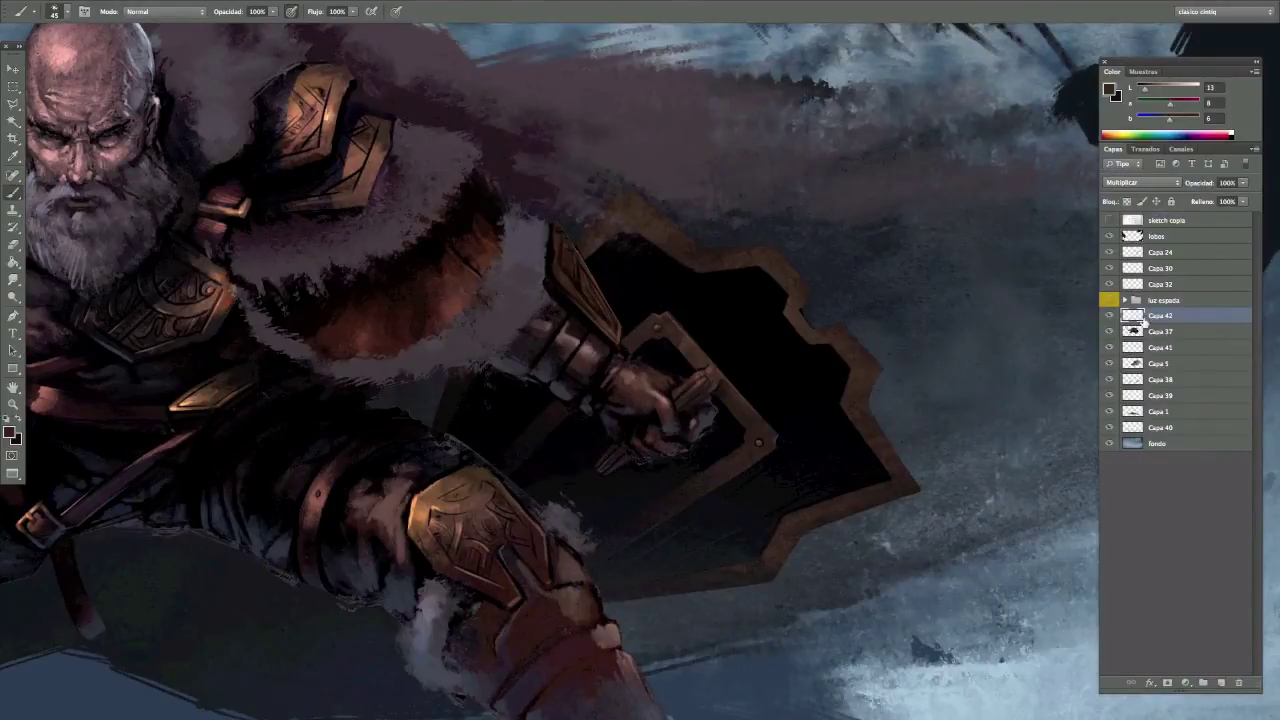
Add Capa 43 above Capa 24 and paint a lighter stroke along the shield's top edge.
key("Delete")
key("i")
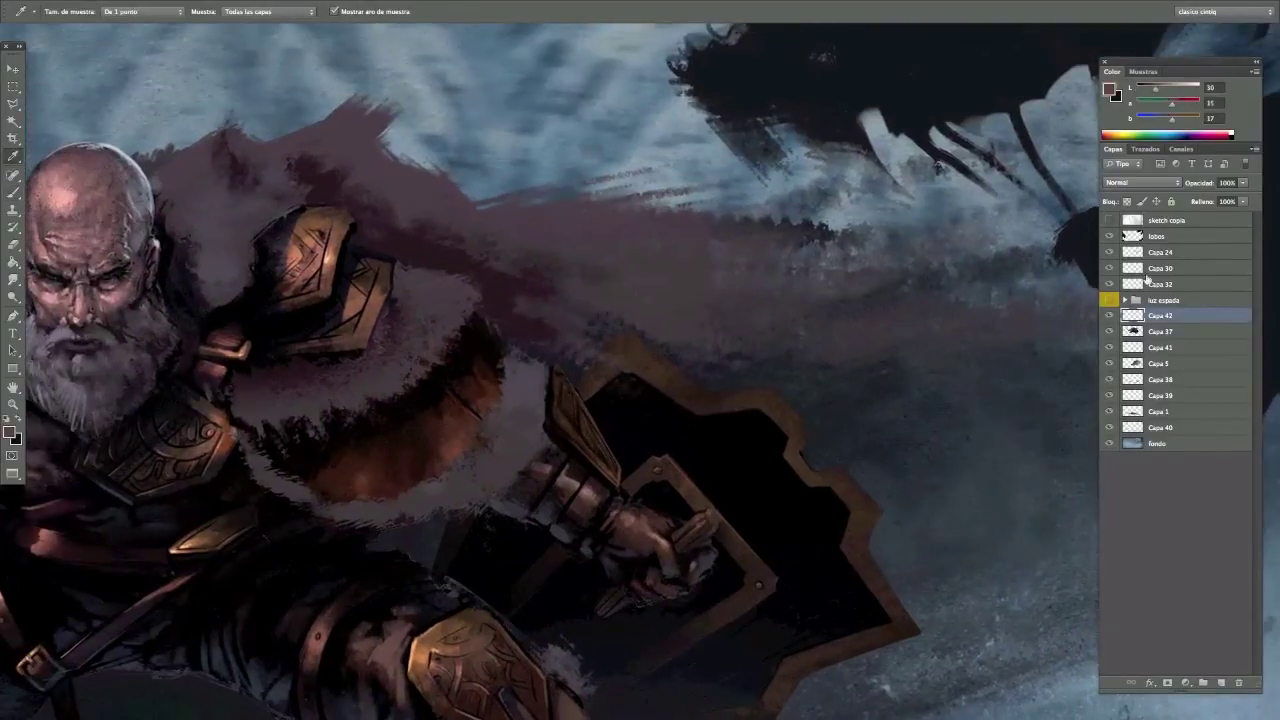
left_click(1160, 252)
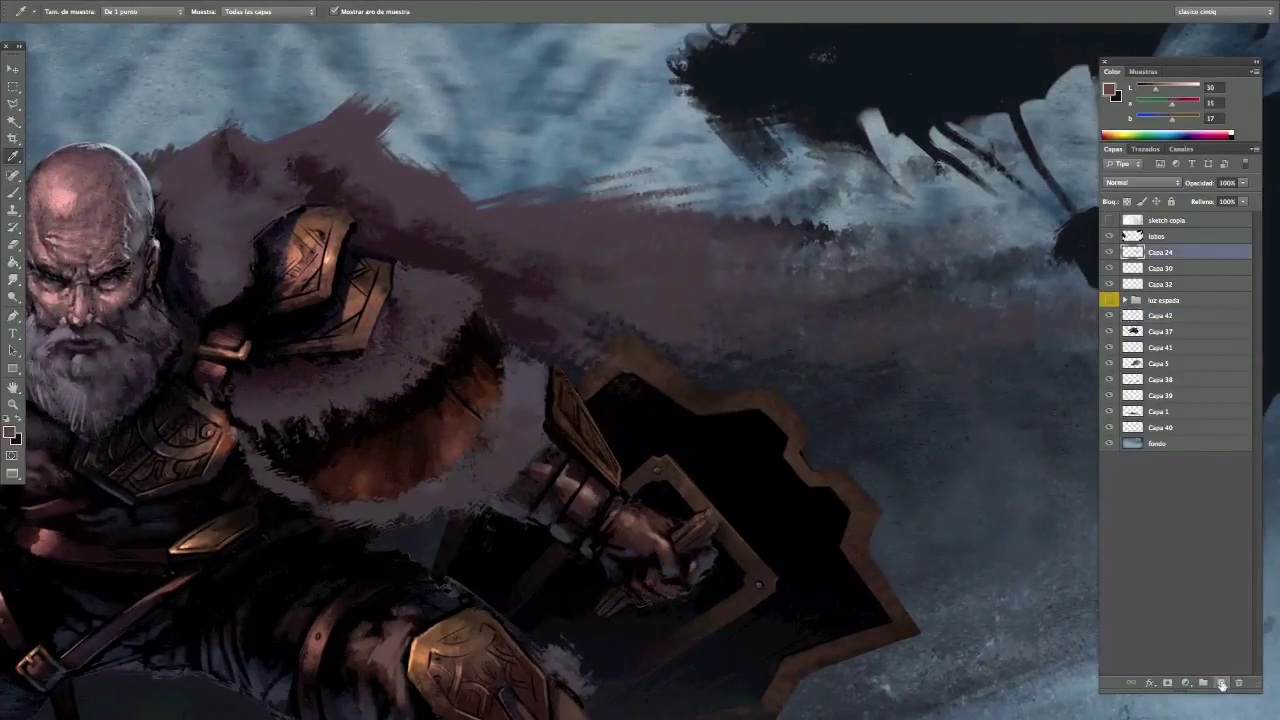
key("ctrl+alt+shift+n")
key("b")
left_click_drag(706, 395, 770, 386)
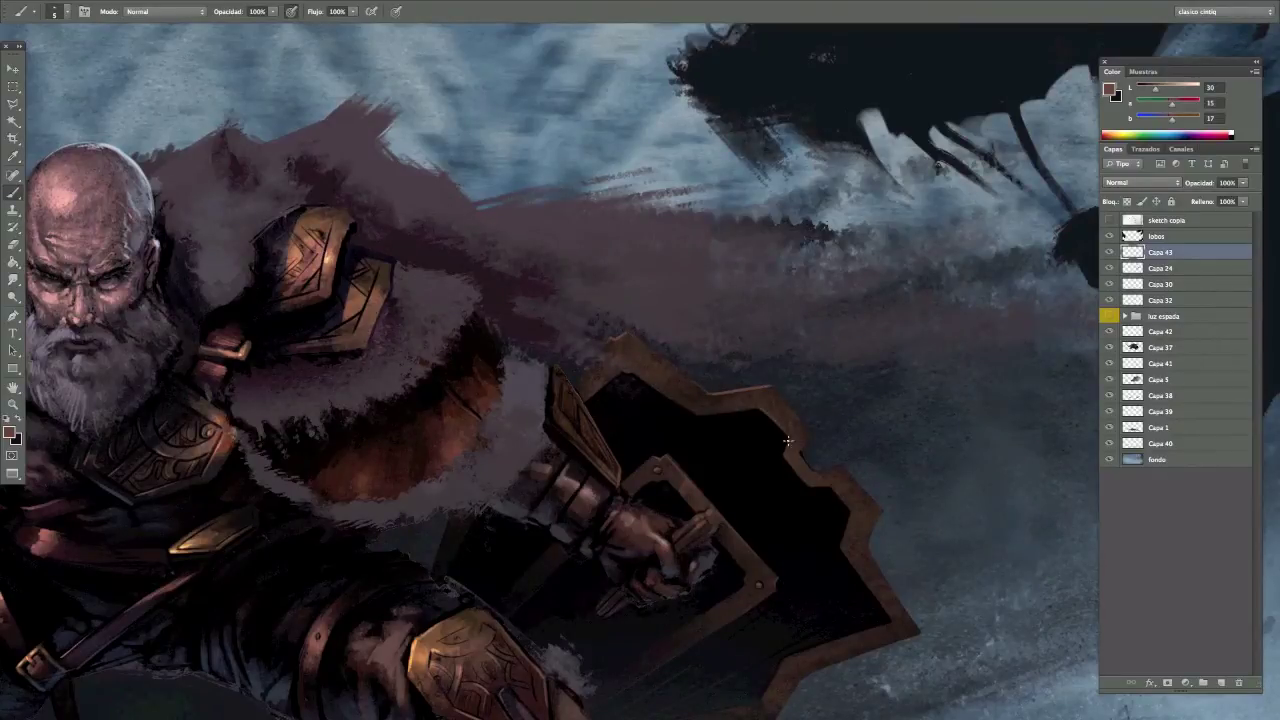
Sample a darker tone and erase on Capa 24, then select Capa 37.
scroll(841, 434, "down", 3)
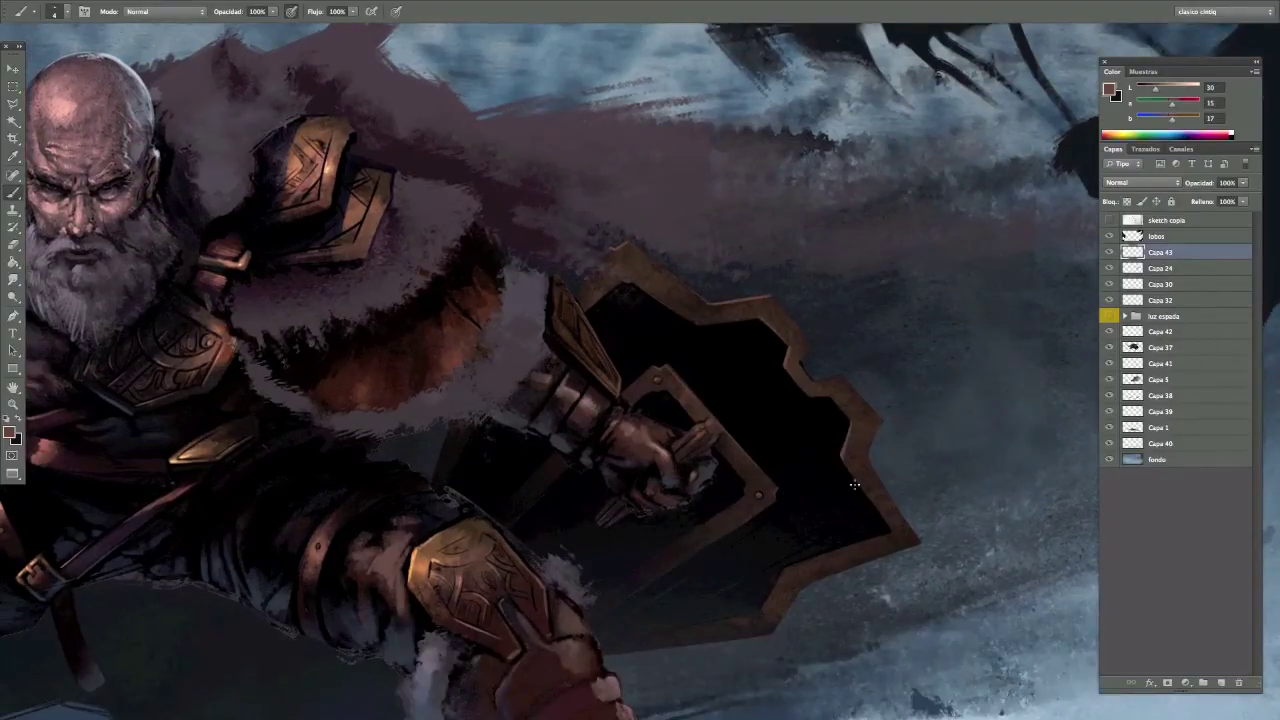
scroll(908, 586, "down", 2)
scroll(627, 637, "up", 2)
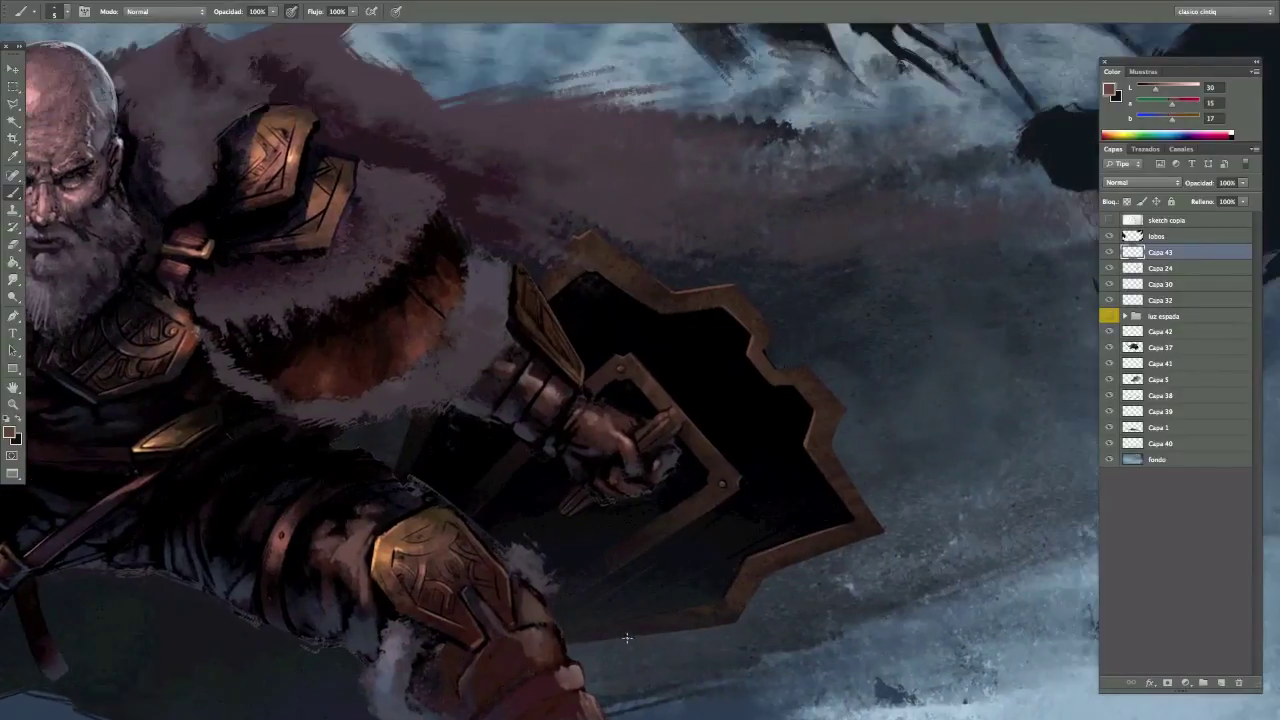
left_click(764, 340, "alt")
scroll(809, 294, "down", 2)
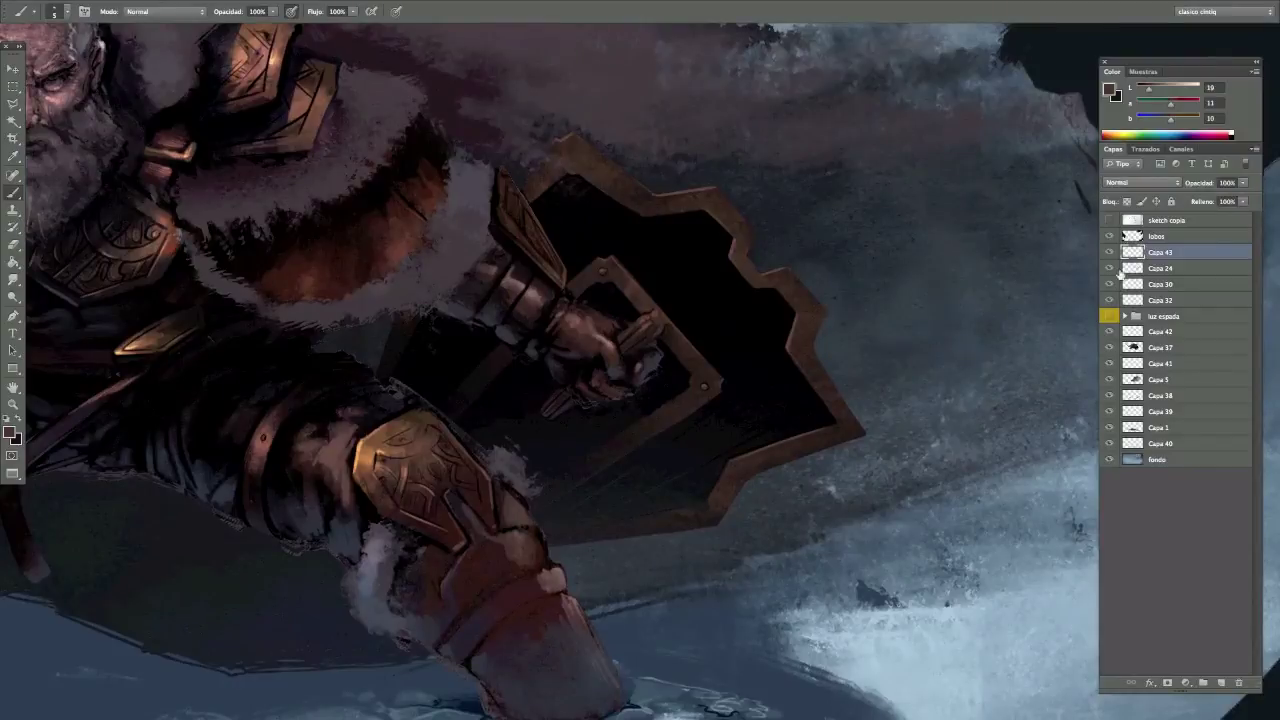
left_click(1146, 266)
key("e")
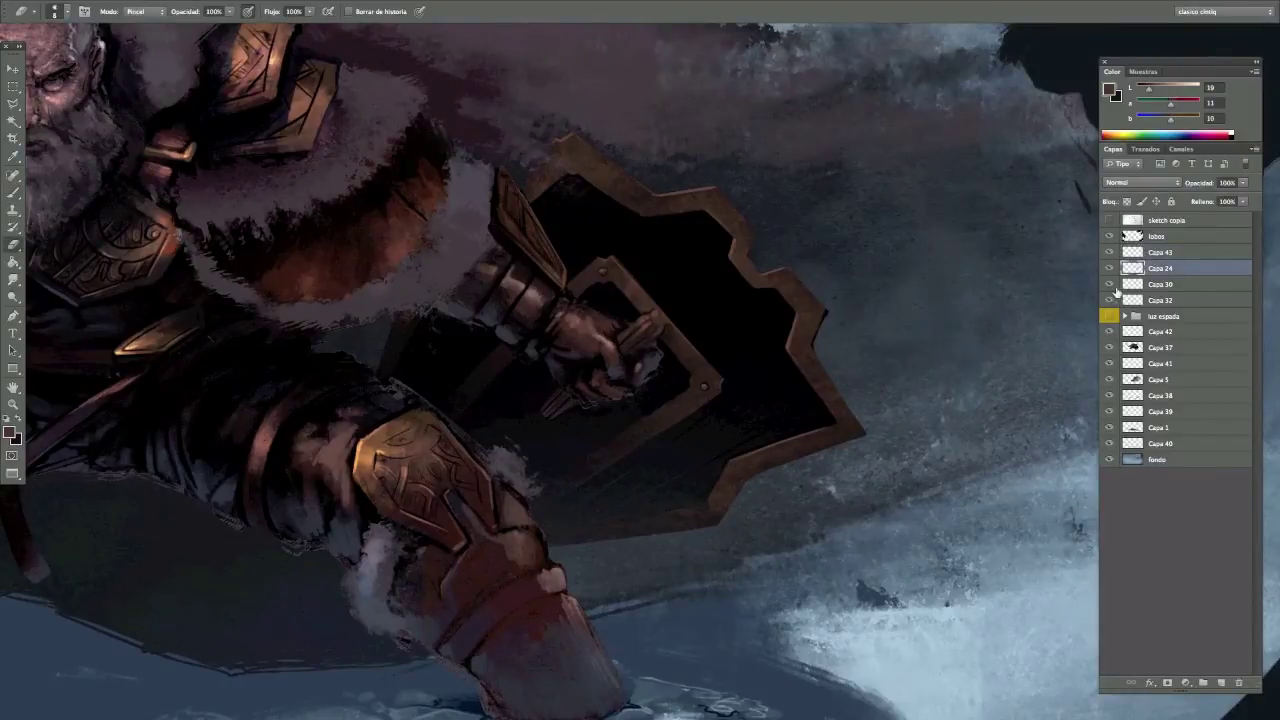
left_click(812, 342, "ctrl")
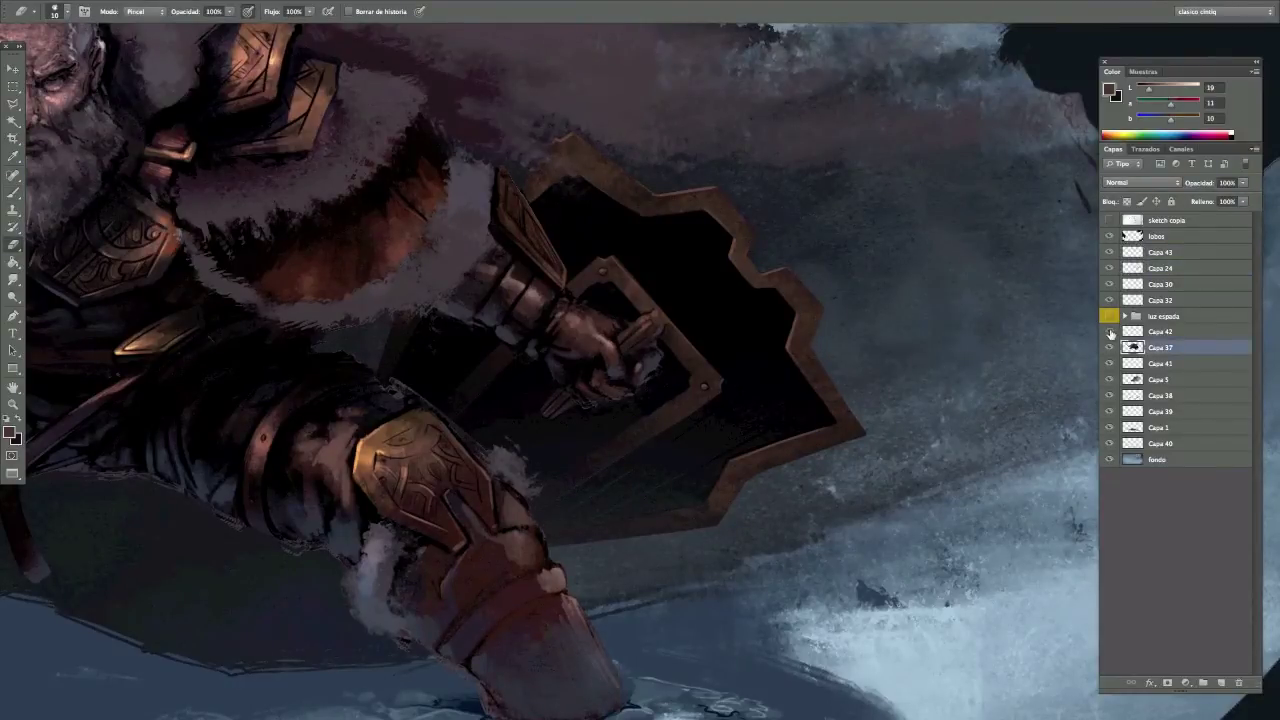
Move Capa 42 into the luz espada group, reselect Capa 24, and zoom out fully.
left_click_drag(1112, 334, 1140, 316)
left_click(1108, 268)
left_click(1160, 268)
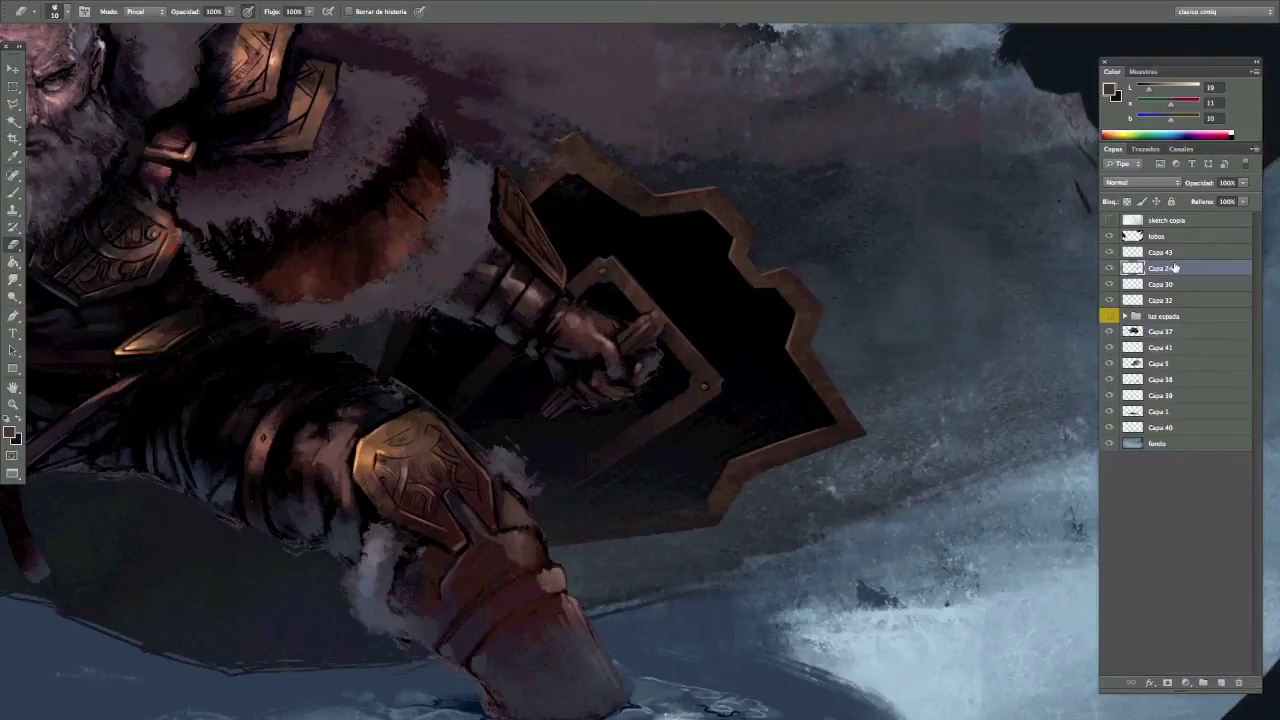
key("ctrl+0")
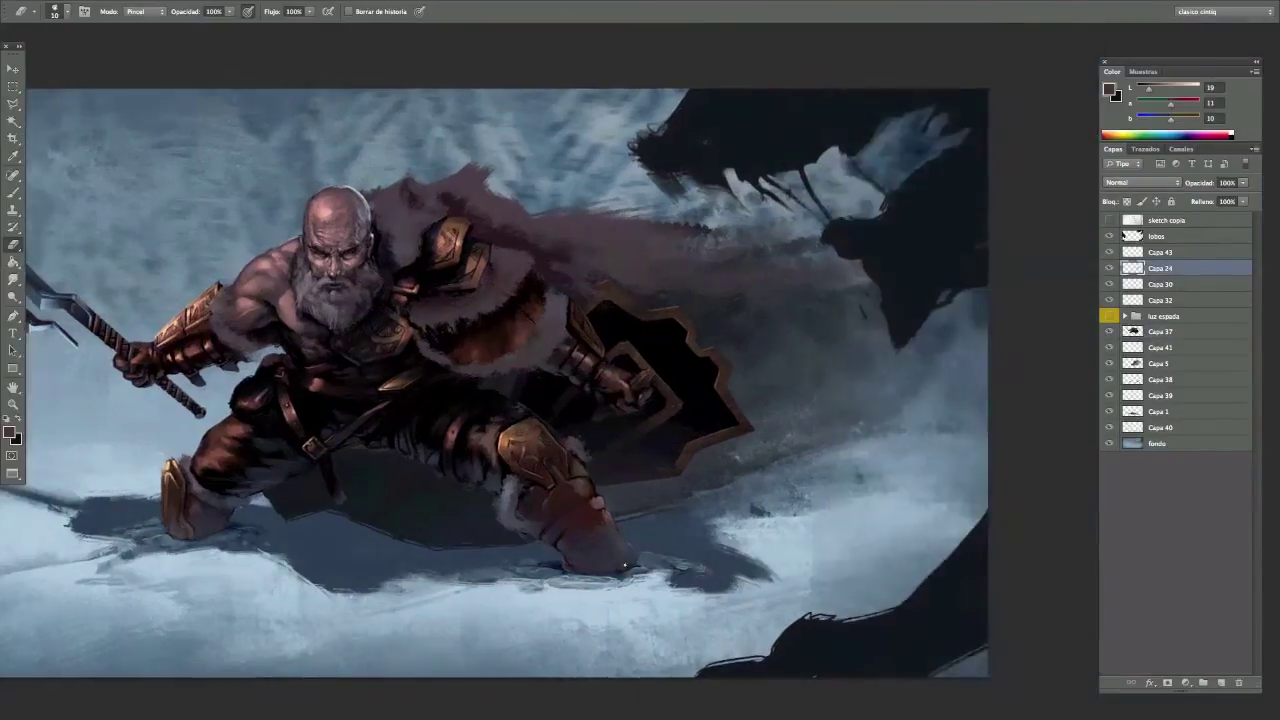
Add Capa 44 in Multiplicar mode and select it together with Capa 43 and Capa 24.
key("ctrl+plus")
left_click(1221, 682)
left_click(1140, 182)
left_click(1160, 206)
key("b")
key("bracketright")
key("bracketright")
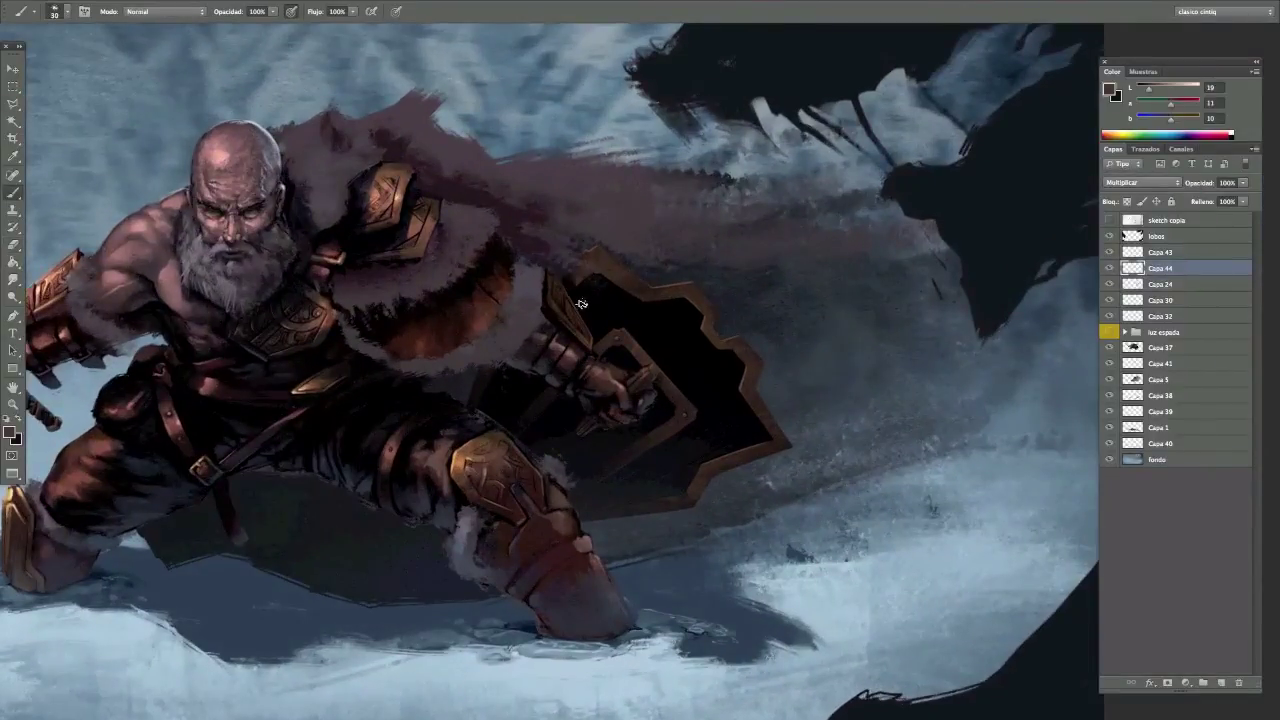
key("bracketleft")
key("bracketleft")
key("bracketleft")
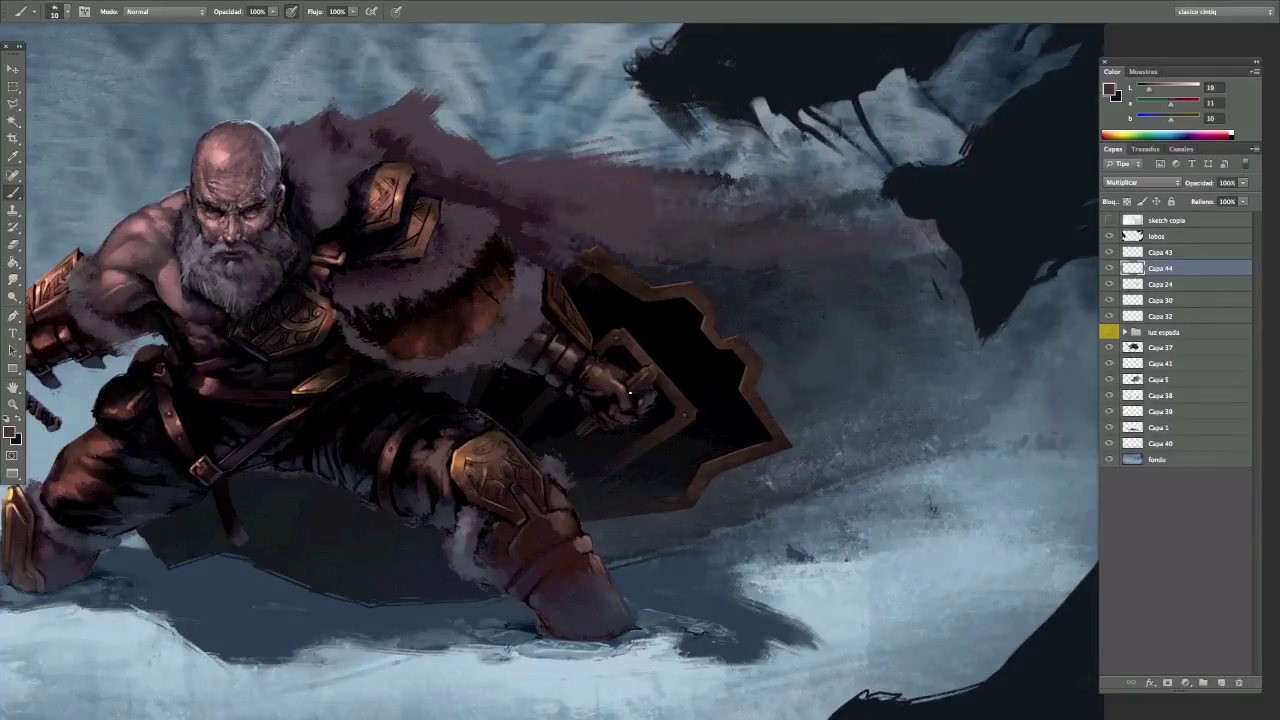
key("bracketright")
key("bracketright")
key("bracketright")
left_click(1118, 285, "shift")
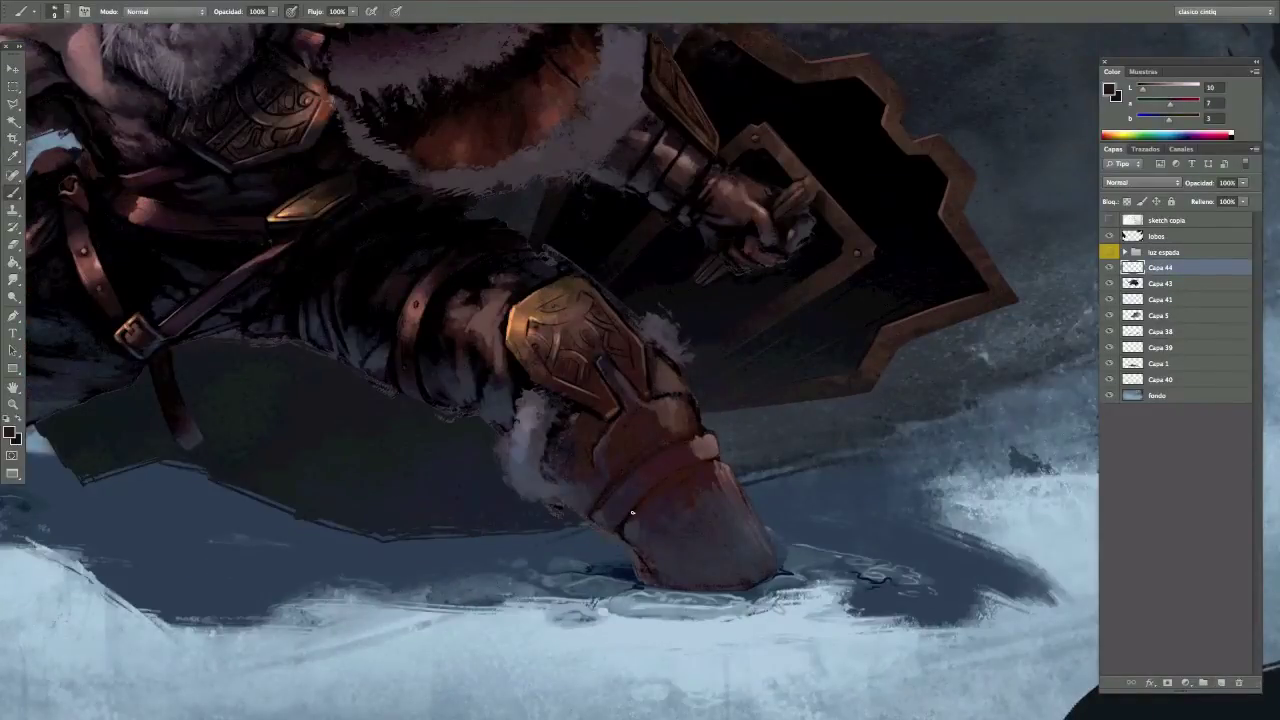
left_click(632, 513, "alt")
Shade the boot with its own colour and near-black, adjusting the brush size.
key("bracketright")
key("bracketright")
key("bracketright")
key("bracketleft")
key("bracketleft")
key("bracketleft")
key("bracketleft")
key("bracketleft")
key("bracketleft")
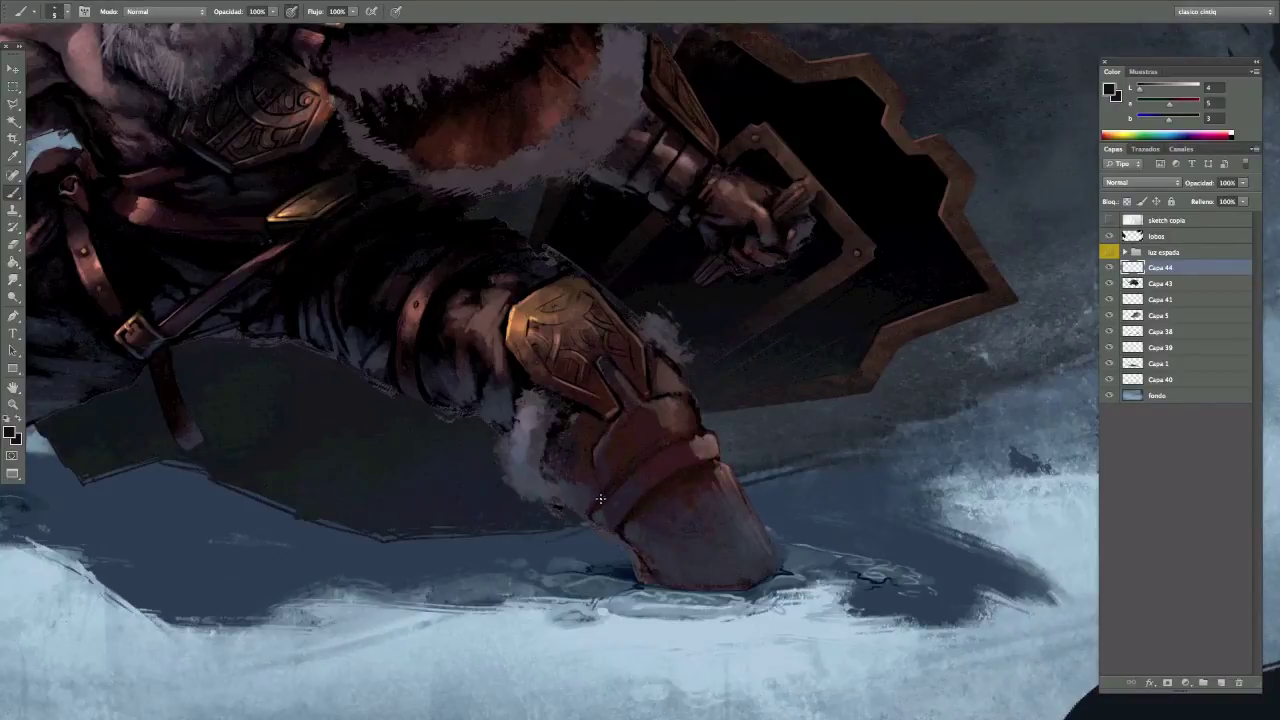
left_click(594, 479, "alt")
key("bracketright")
key("bracketright")
key("bracketright")
left_click(667, 450, "alt")
Paint reddish and warmer brown tones on the boot with a larger brush.
key("bracketleft")
key("bracketleft")
key("bracketleft")
key("bracketright")
left_click(686, 455, "alt")
key("bracketright")
key("bracketright")
key("bracketright")
left_click(656, 469, "alt")
key("bracketleft")
key("bracketleft")
scroll(816, 438, "down", 2)
scroll(816, 438, "right", 2)
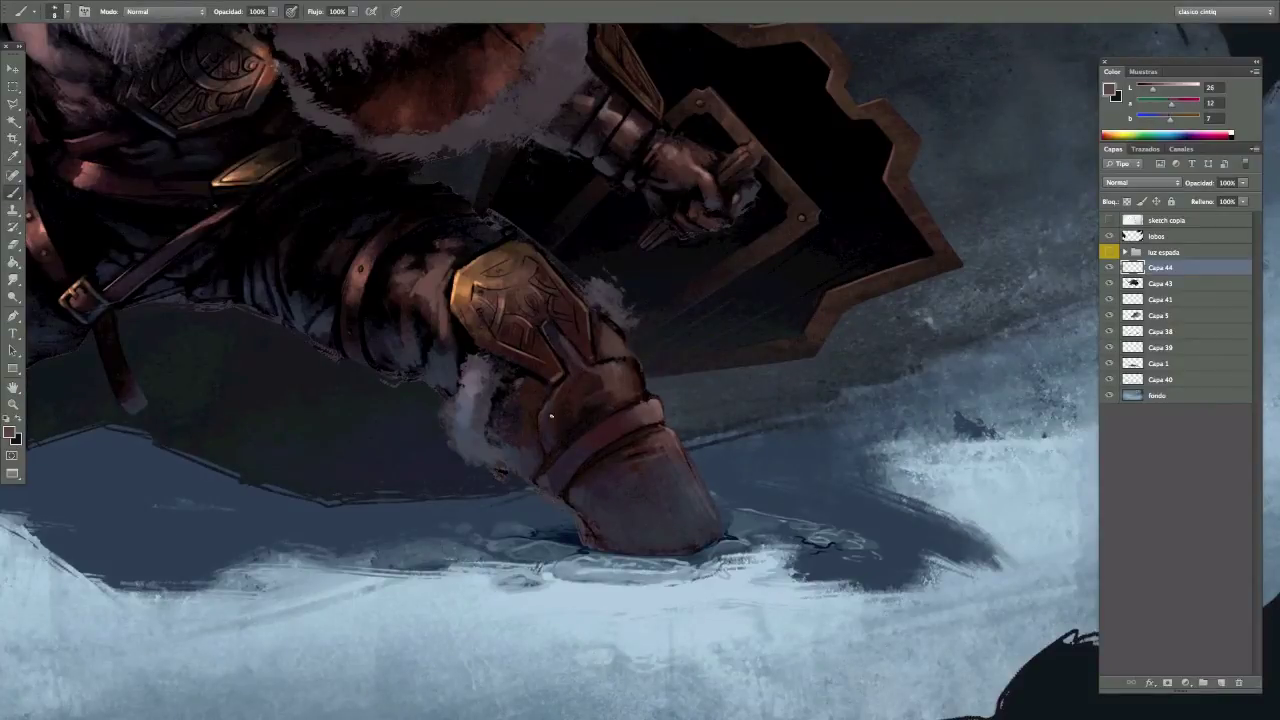
Add boot brown, dark blue snow shadow and near-black, shifting the view up the leg.
left_click(591, 432, "alt")
key("bracketleft")
left_click(588, 532, "alt")
key("bracketright")
key("bracketright")
left_click(546, 487, "alt")
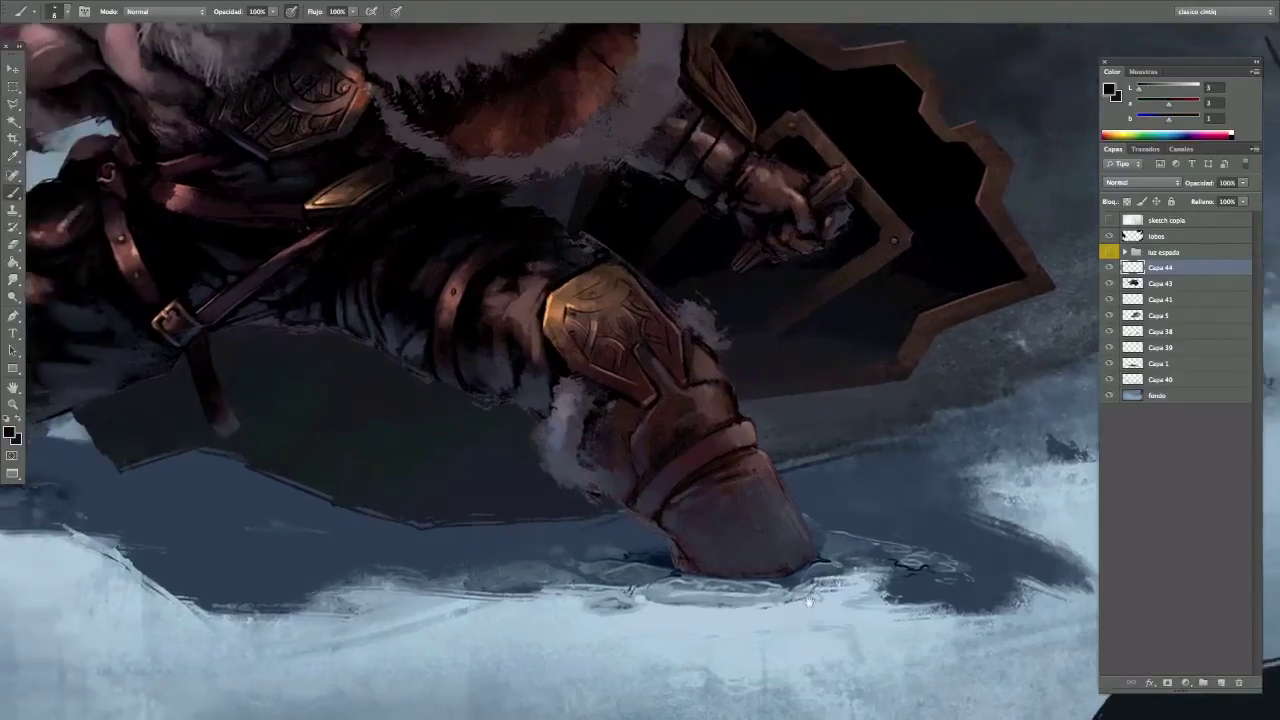
left_click_drag(659, 437, 834, 425)
Paint dark blue tones and pale snow blue around the leg, finishing with near-black.
left_click(720, 458, "alt")
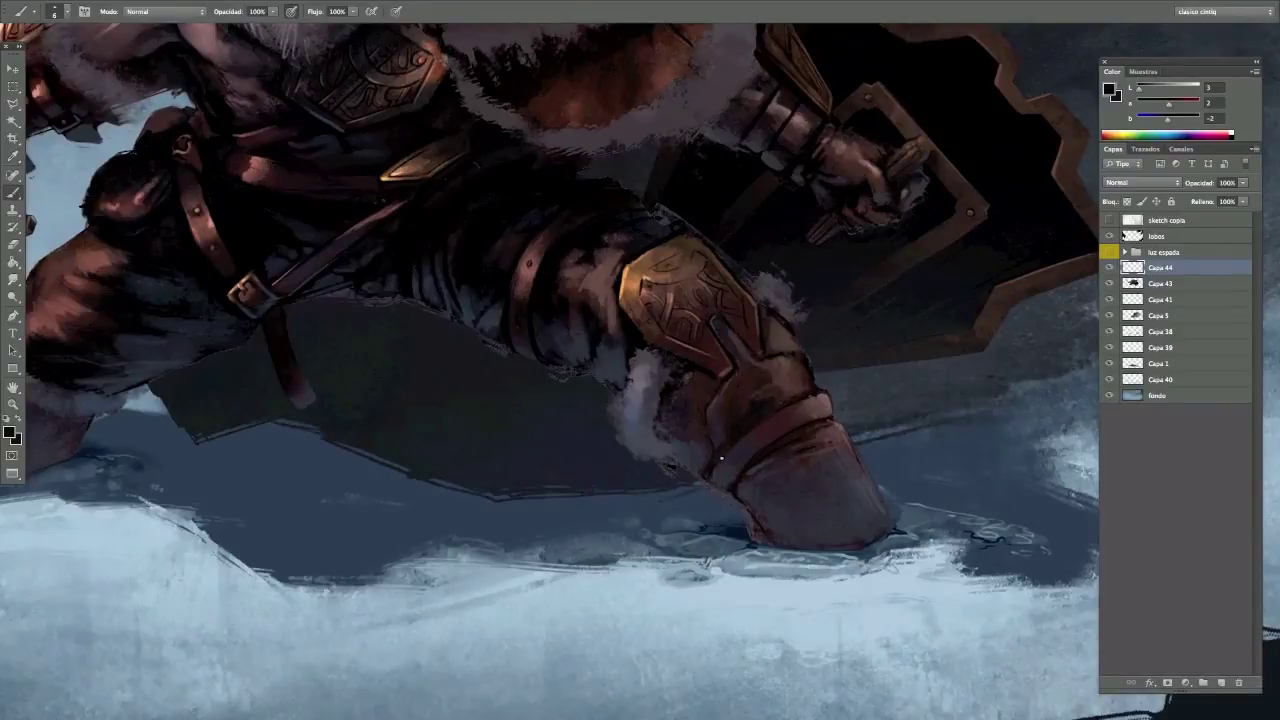
key("bracketright")
key("bracketright")
left_click(718, 486, "alt")
left_click(710, 478, "alt")
left_click(764, 530, "alt")
key("bracketleft")
key("bracketleft")
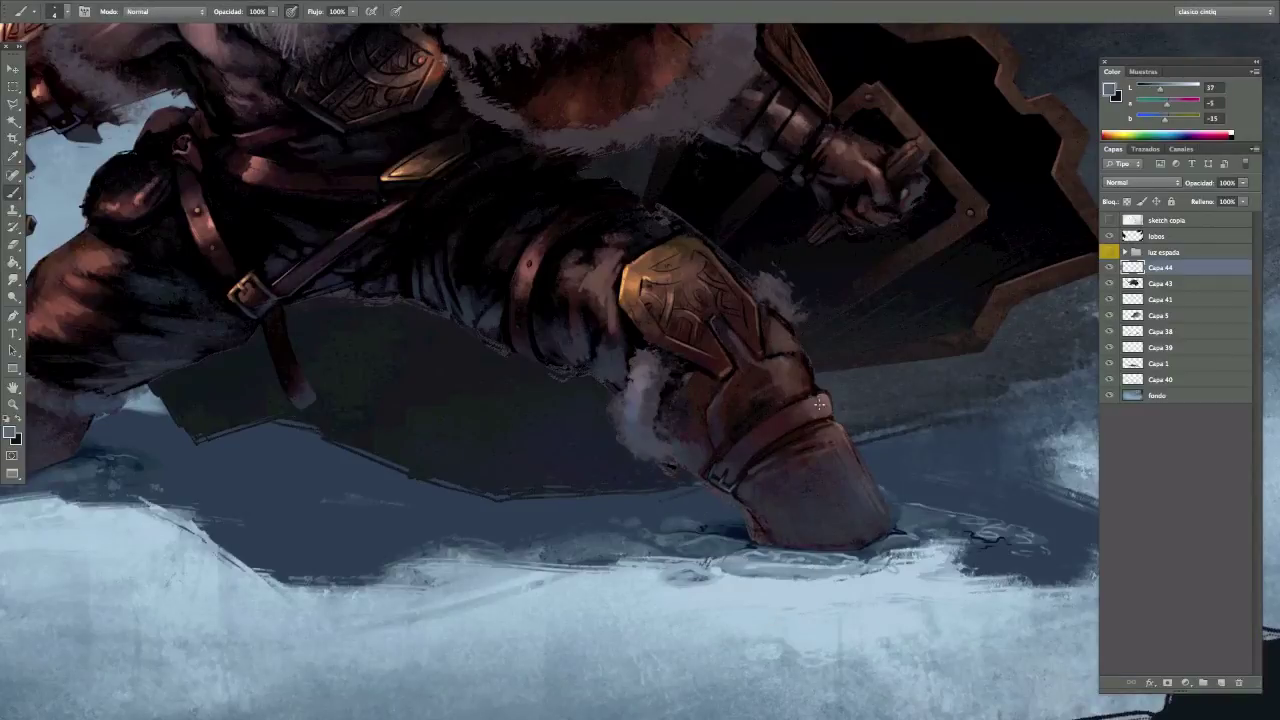
left_click(714, 469, "alt")
left_click(752, 448, "alt")
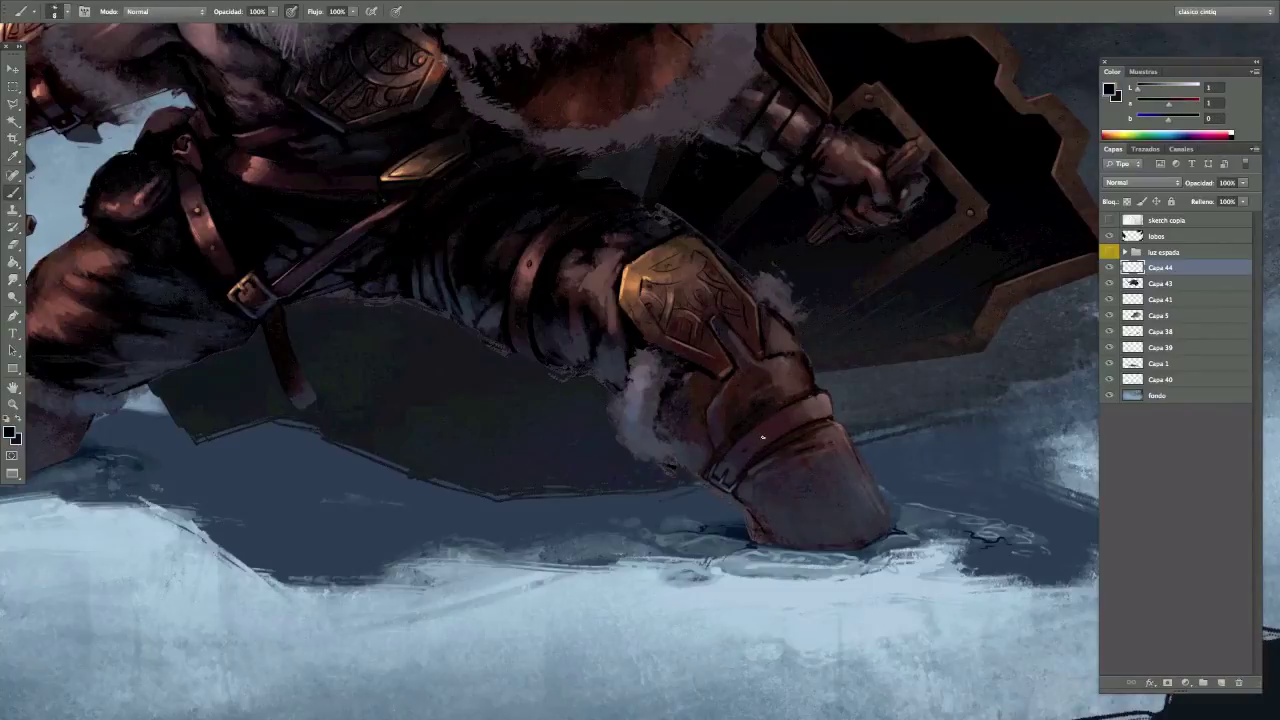
Refine the boot with reddish, darker and lighter brown strokes.
left_click_drag(777, 427, 683, 479)
left_click(730, 477, "alt")
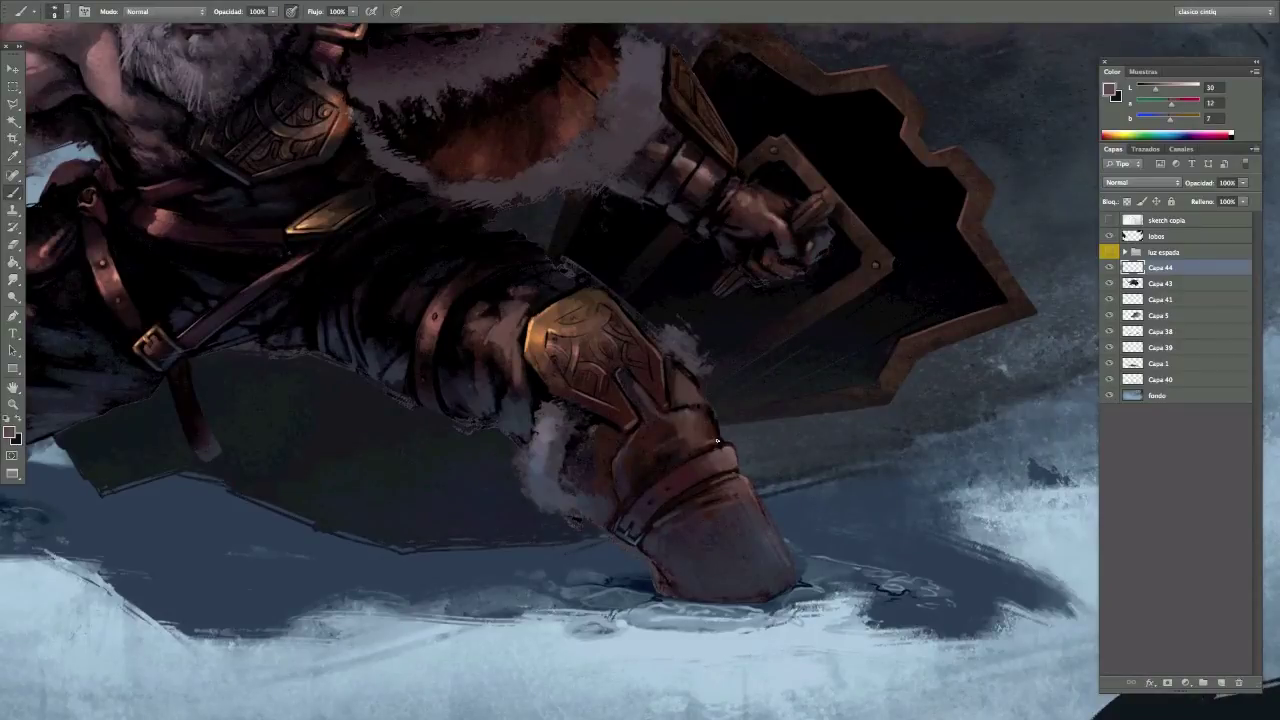
left_click(688, 436, "alt")
left_click(741, 486, "alt")
left_click_drag(748, 494, 785, 520)
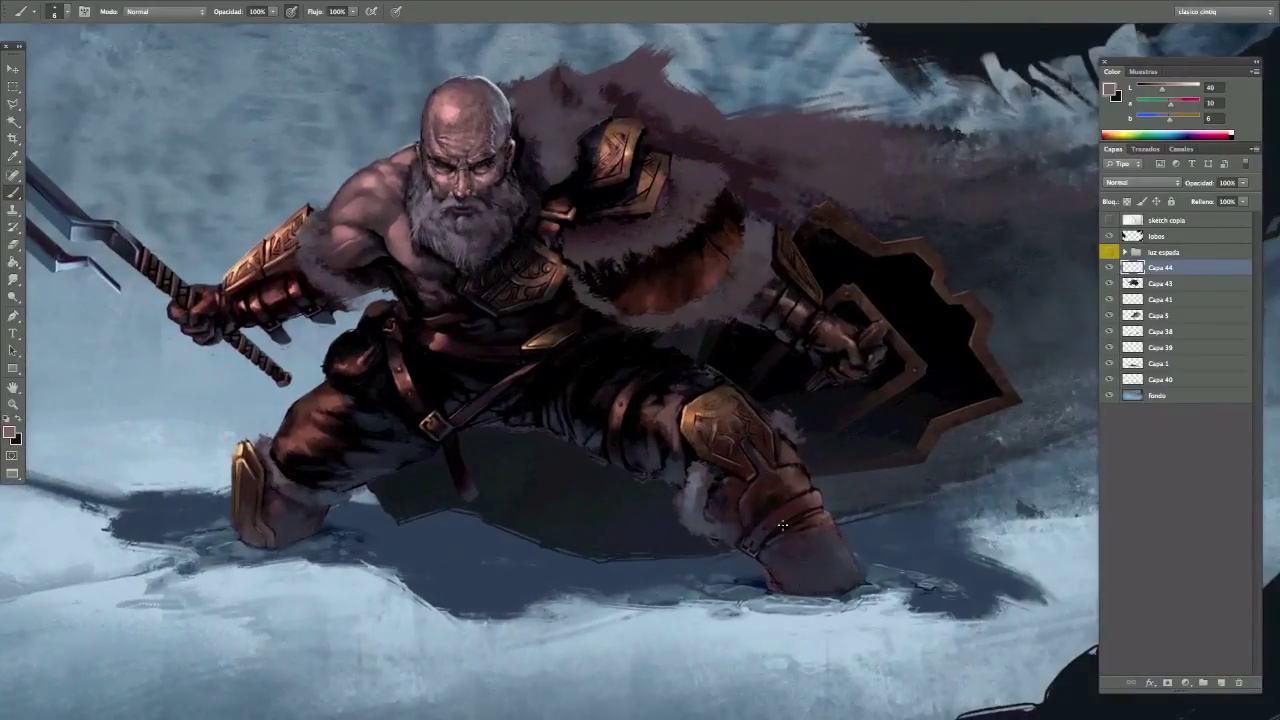
Deepen the area under the leg with dark brown and dark bluish tones.
left_click(779, 524, "alt")
key("bracketright")
left_click(765, 521, "alt")
key("bracketleft")
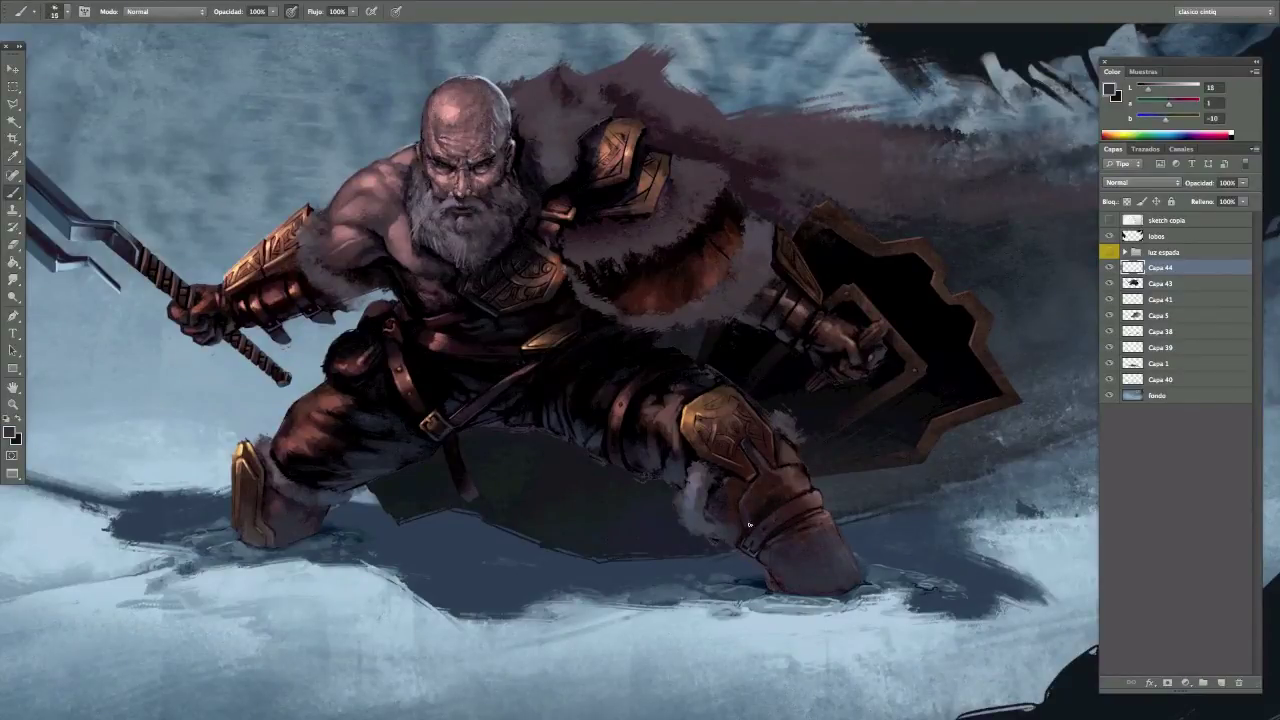
key("bracketright")
key("bracketright")
key("bracketright")
left_click(779, 541, "alt")
left_click_drag(840, 514, 790, 504)
Pool a dark blue-grey shadow on the snow, then switch to erasing on Capa 43.
left_click(720, 560, "alt")
key("bracketleft")
key("bracketleft")
key("bracketright")
key("bracketright")
key("bracketright")
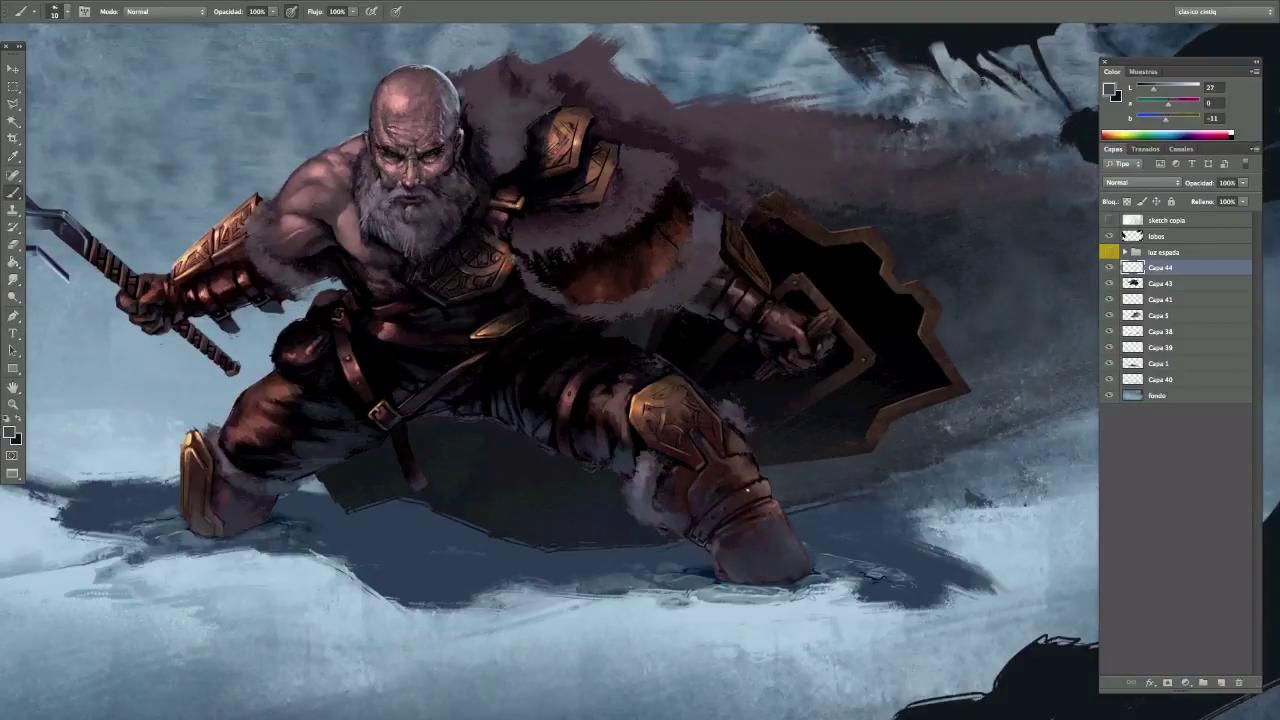
key("bracketright")
key("bracketright")
key("bracketright")
key("e")
key("alt+bracketleft")
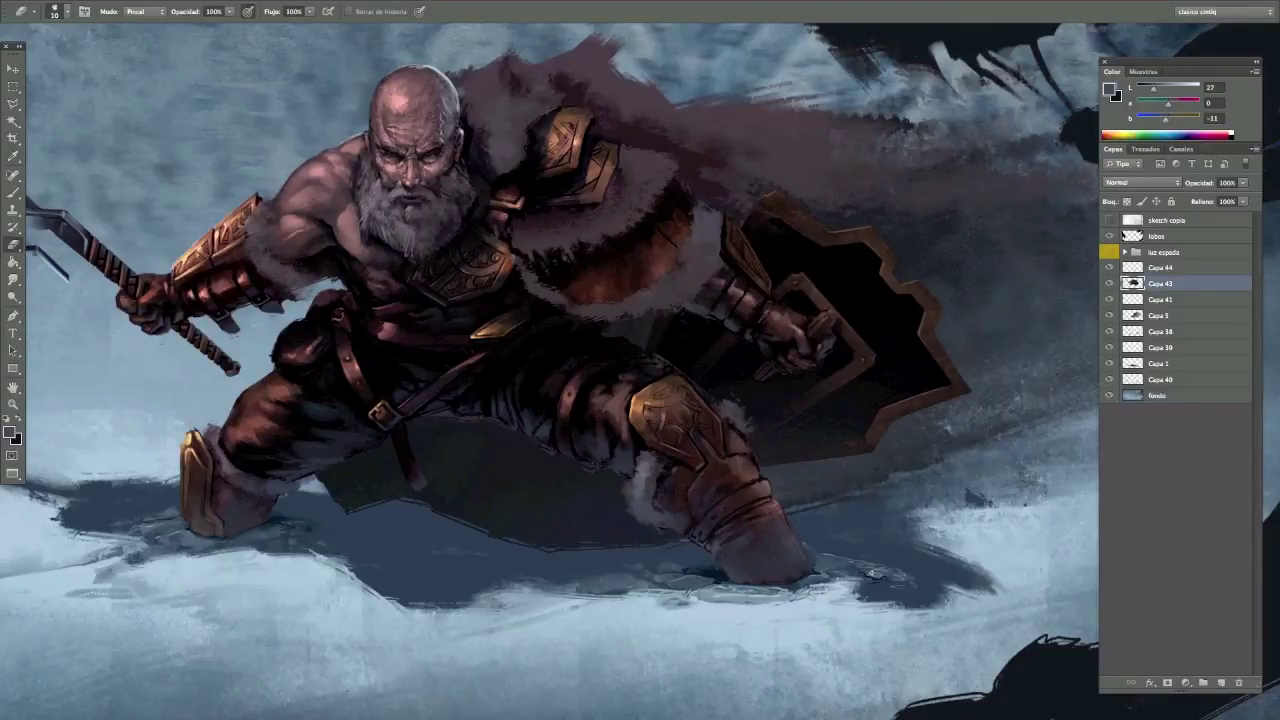
Reset the colours to black and white, then sample near-black and dark-brown tones from the painting.
key("d")
key("i")
left_click(739, 450)
key("b")
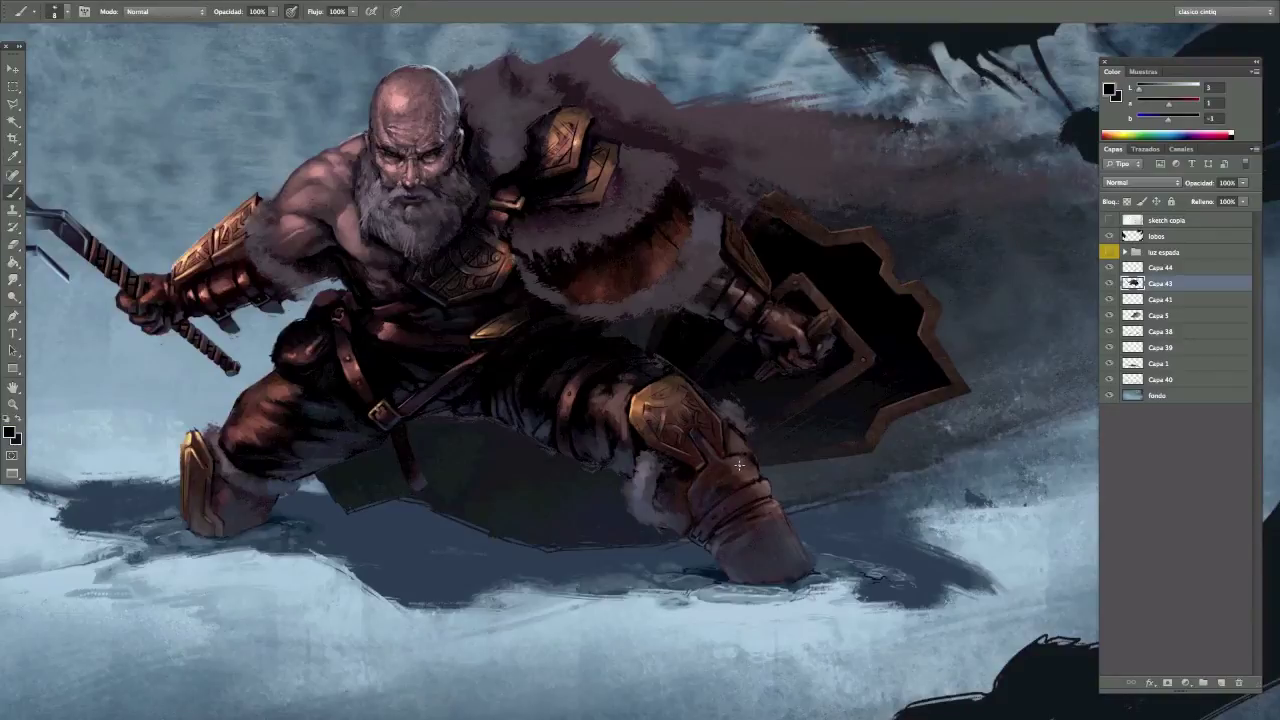
key("bracketleft")
left_click(722, 465, "alt")
Sample brown and gold tones from the leg armour and blue-grey tones from the snow.
scroll(787, 441, "up", 5)
left_click(709, 487, "alt")
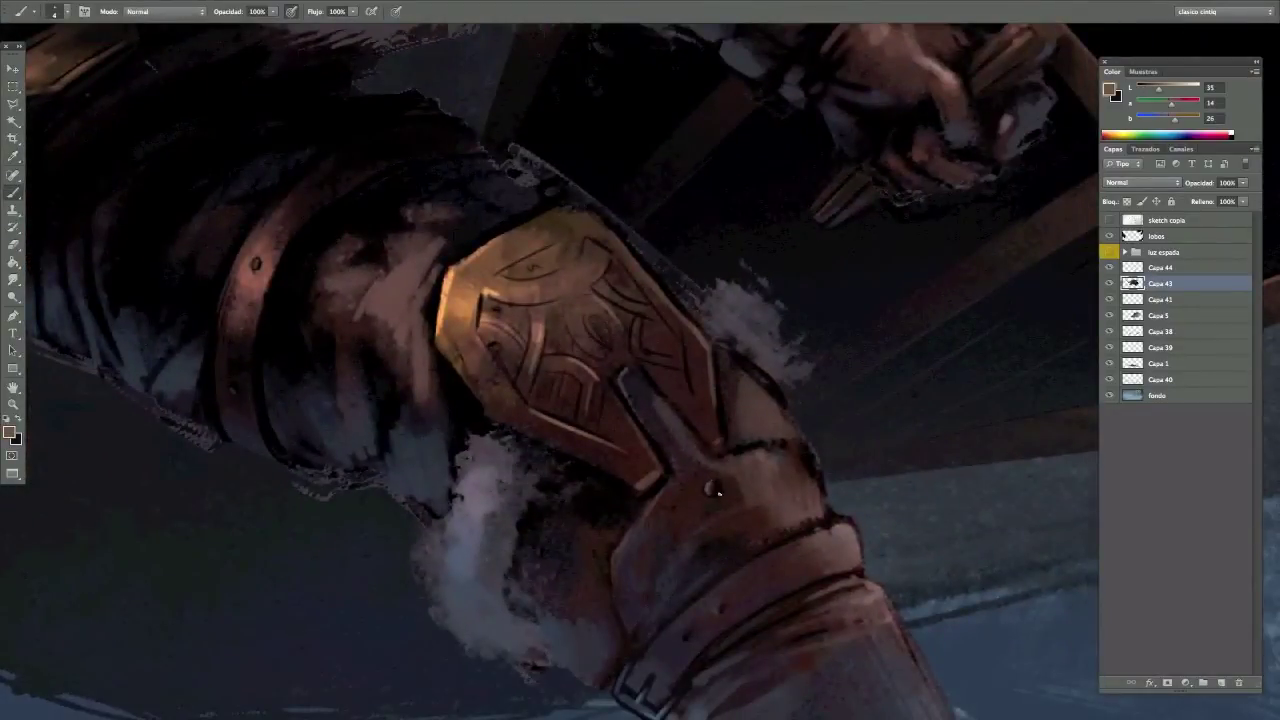
left_click(443, 300, "alt")
scroll(709, 487, "down", 3)
scroll(612, 345, "up", 3)
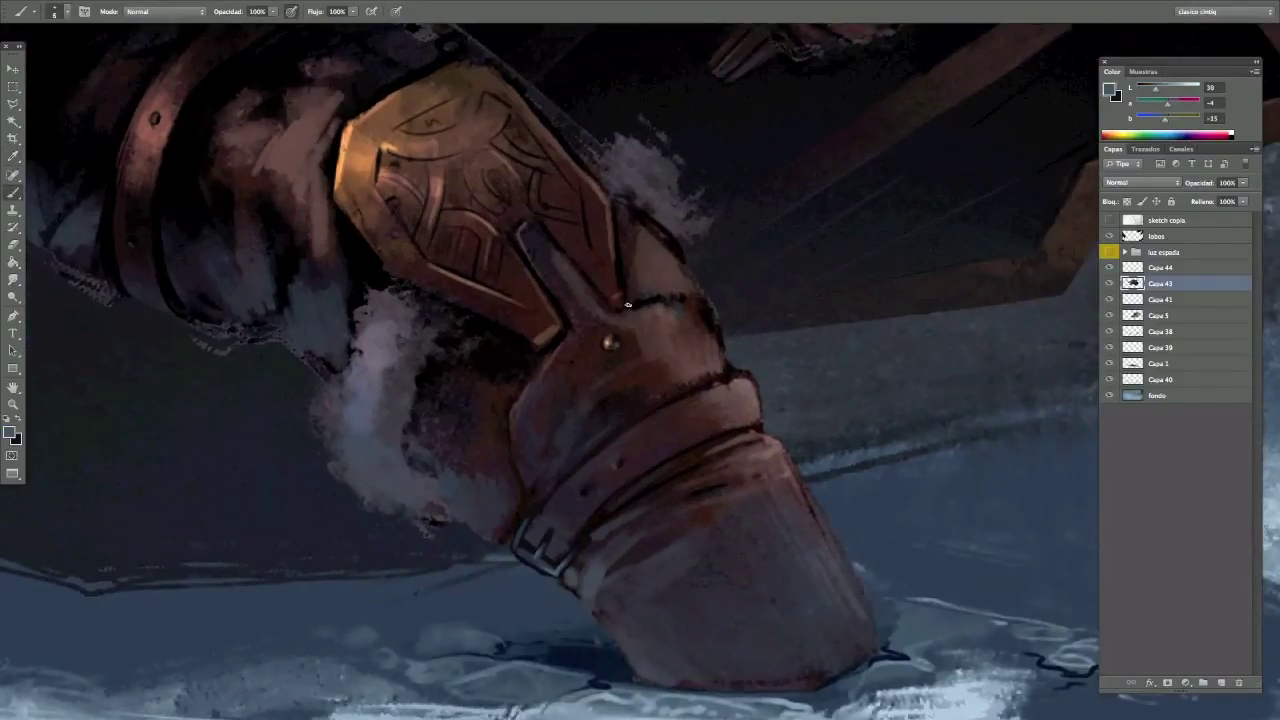
key("ctrl+0")
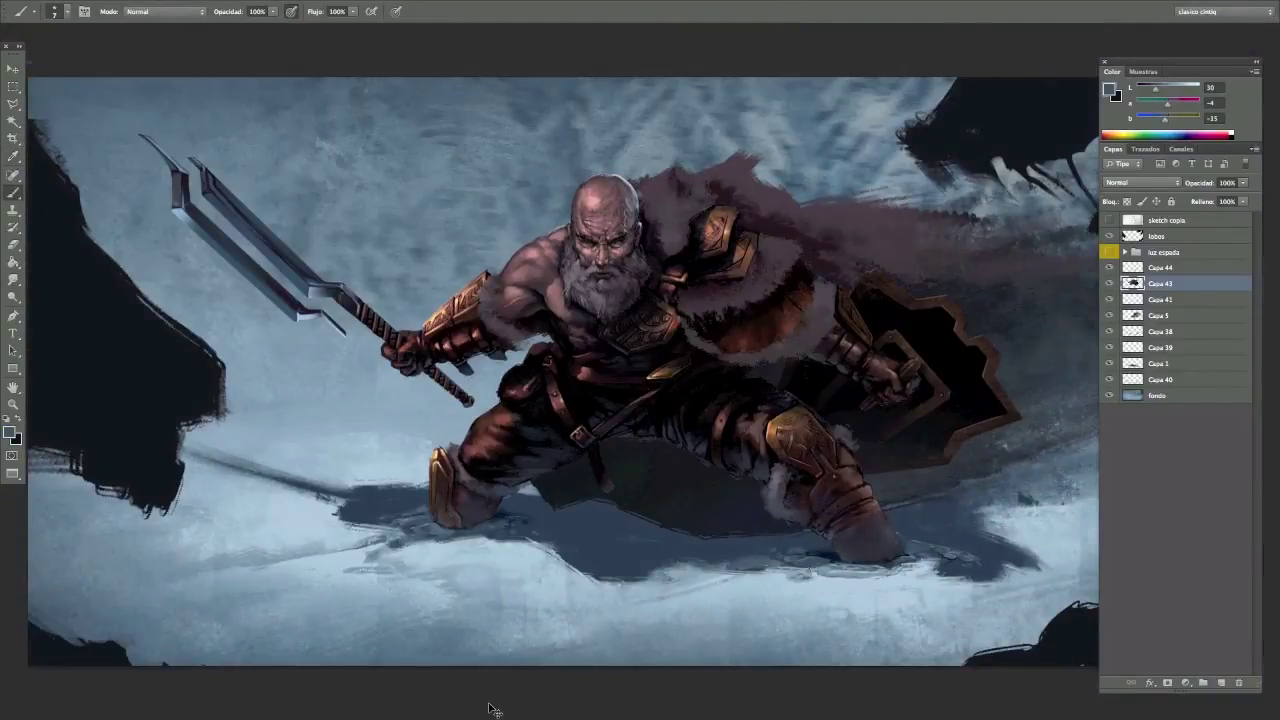
scroll(806, 466, "up", 5)
left_click(620, 423, "alt")
scroll(471, 509, "down", 2)
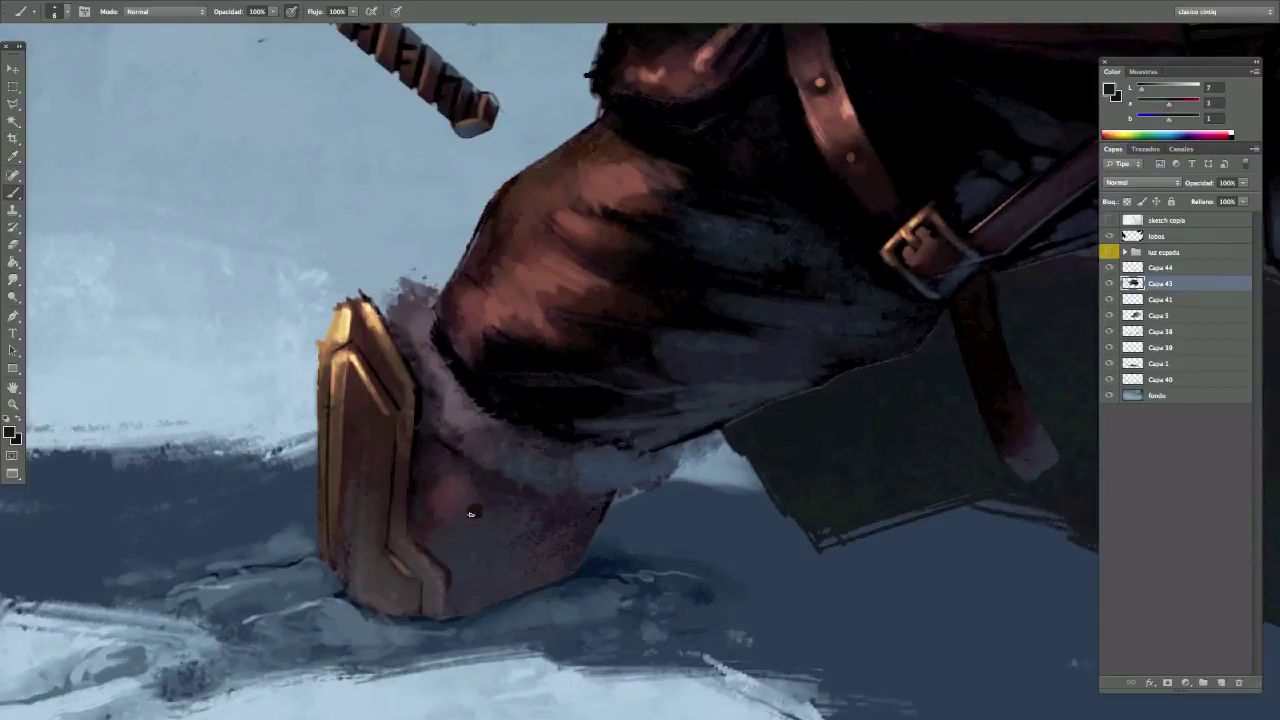
left_click(476, 540, "alt")
left_click(468, 534, "alt")
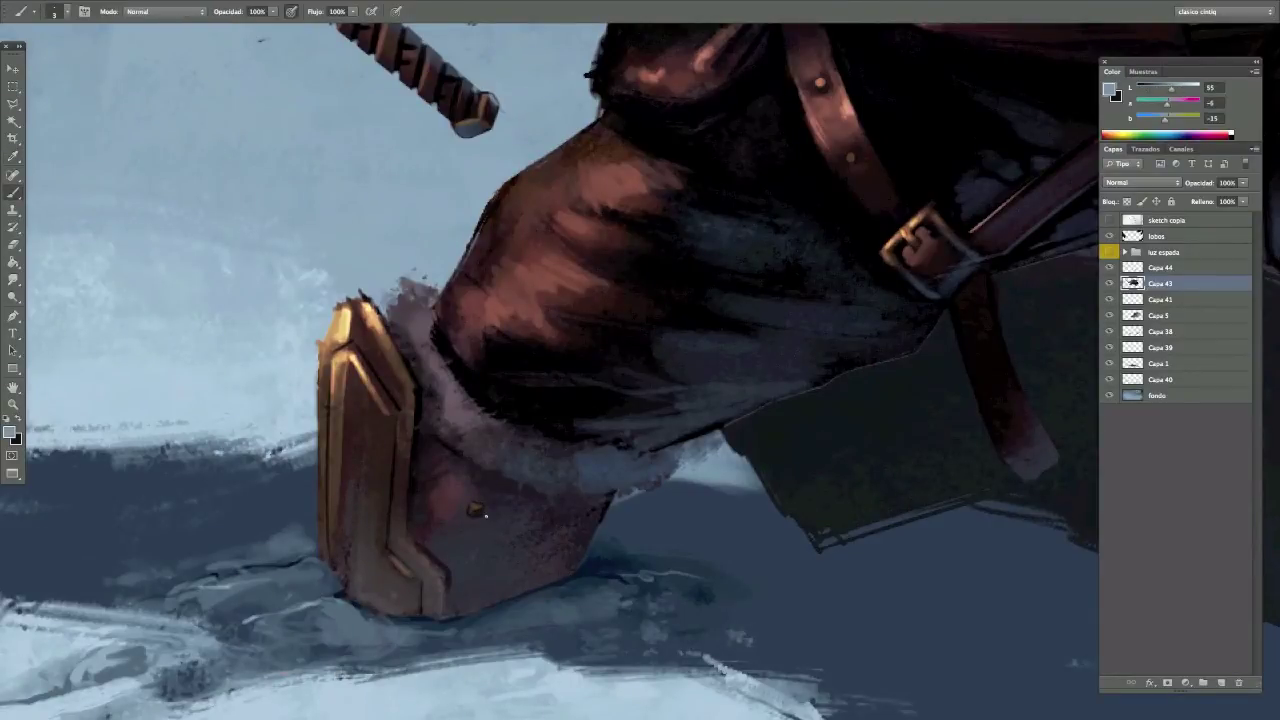
Paint thin highlight strokes up the lower edge of the gold shin guard.
scroll(476, 511, "down", 2)
scroll(476, 511, "down", 2)
scroll(470, 519, "up", 4)
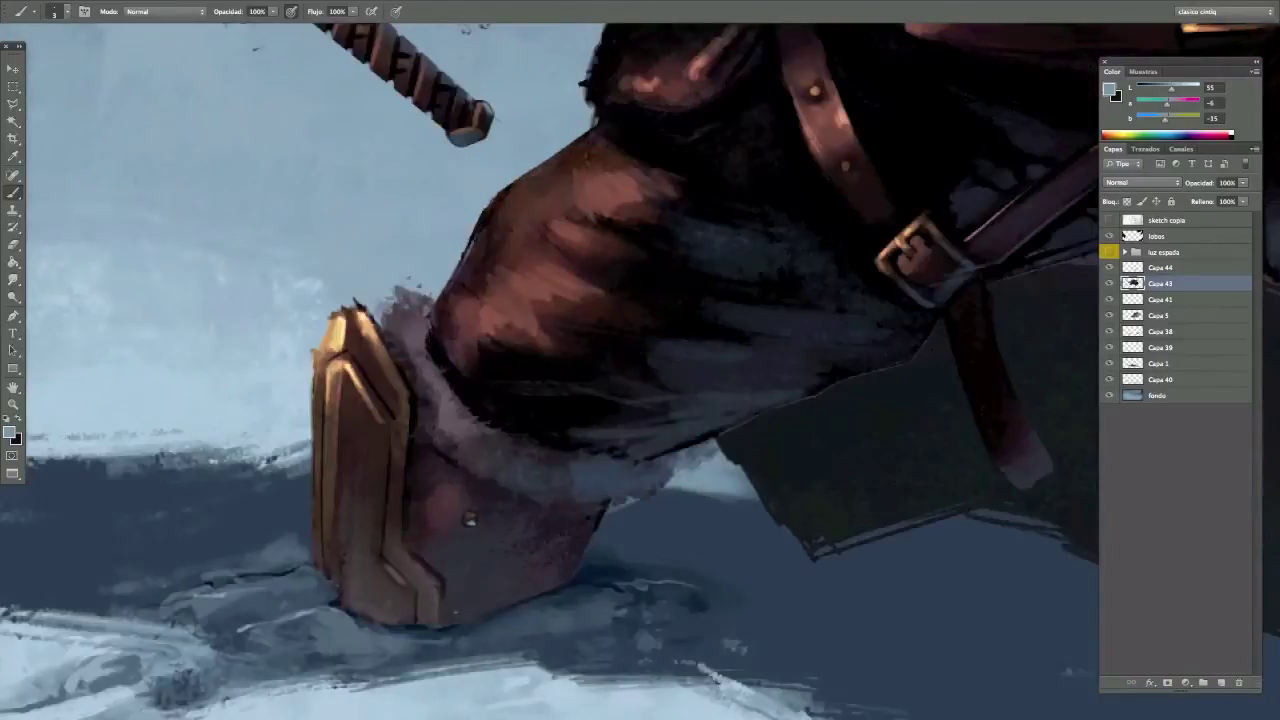
left_click_drag(435, 624, 437, 589)
mouse_move(402, 532)
left_mouse_down()
mouse_move(402, 442)
mouse_move(480, 375)
left_mouse_up()
left_click_drag(444, 450, 436, 360)
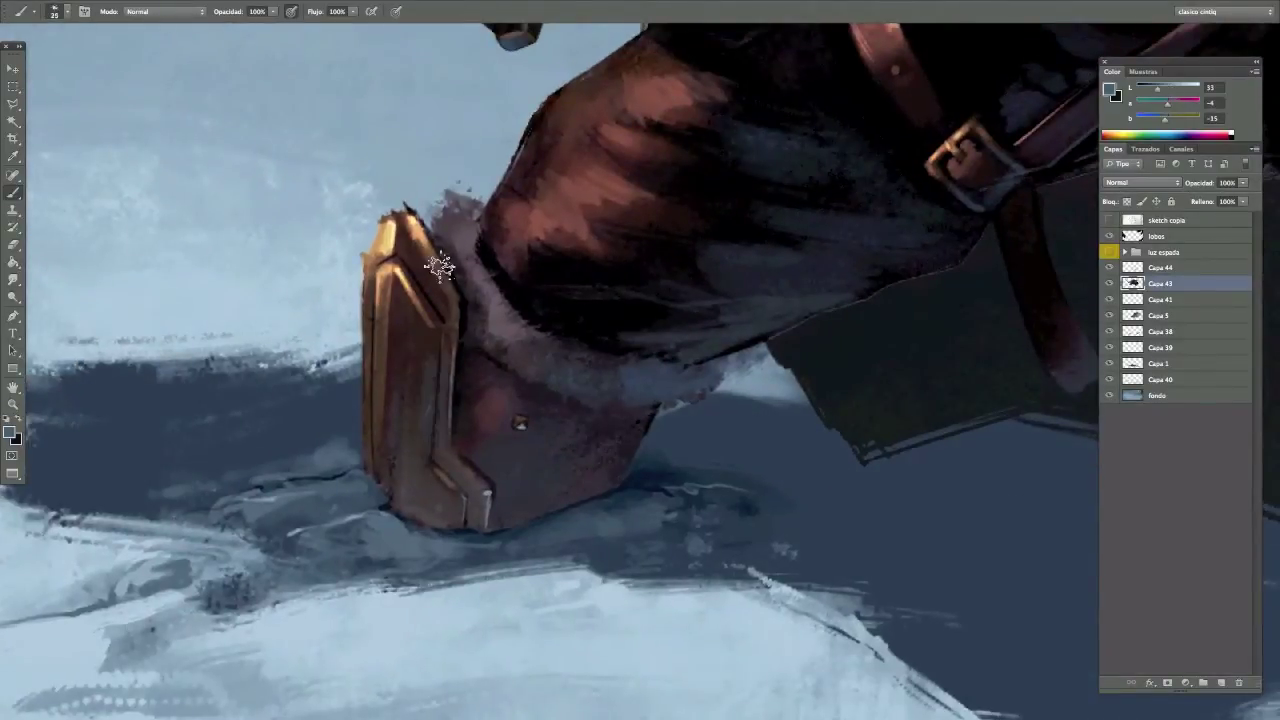
With a finer brush, sample dark-brown, reddish-brown hilt and dark-grey tones.
key("bracketleft")
key("bracketleft")
key("bracketleft")
left_click(380, 426, "alt")
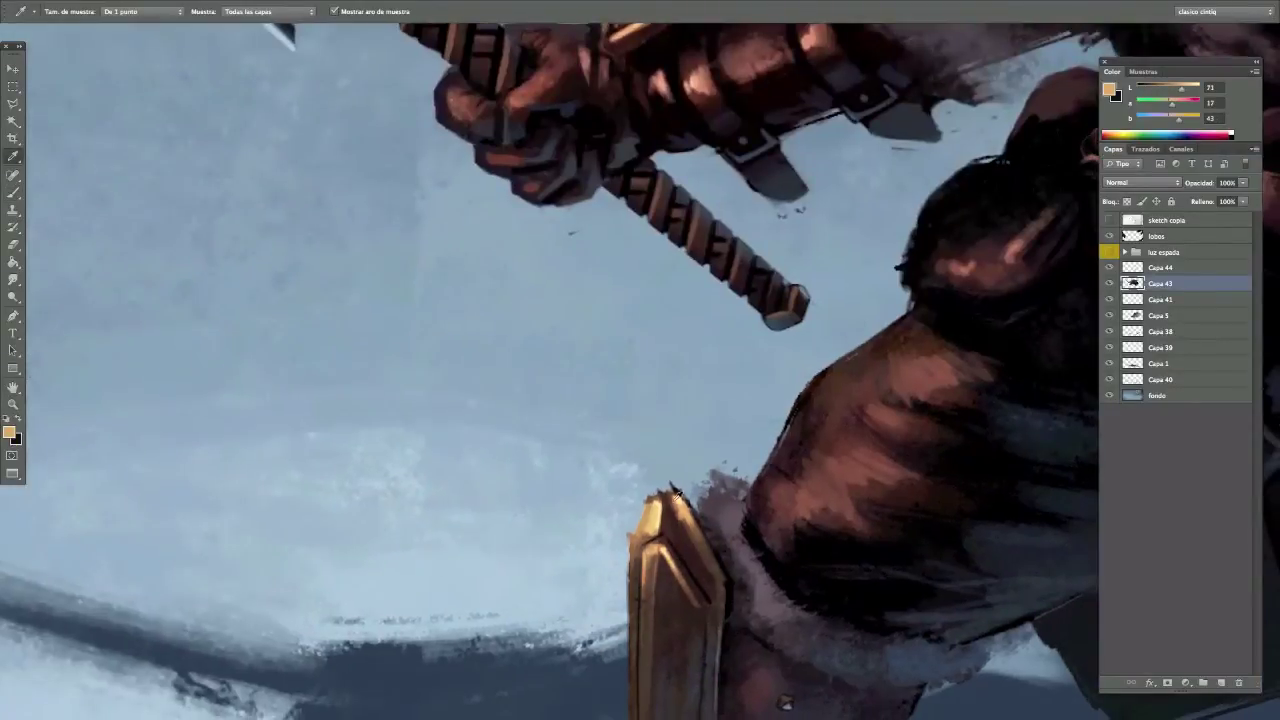
key("b")
left_click(660, 500, "alt")
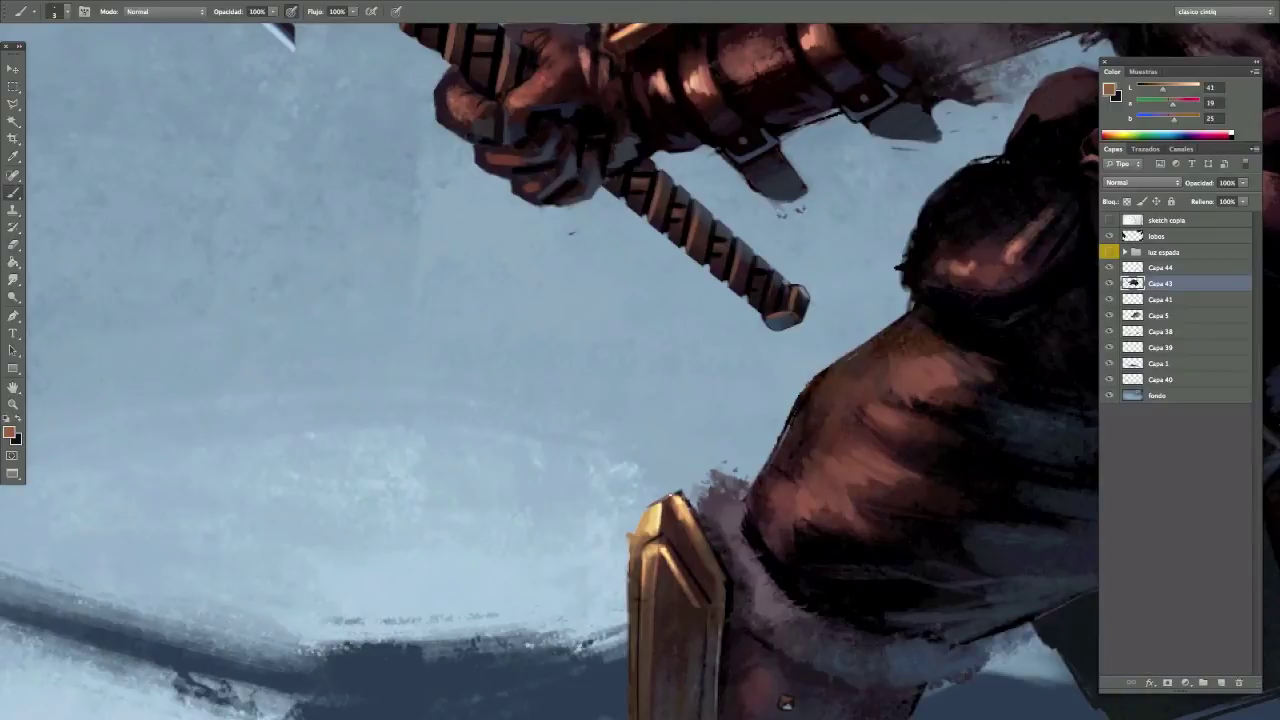
key("ctrl+0")
scroll(728, 500, "up", 3)
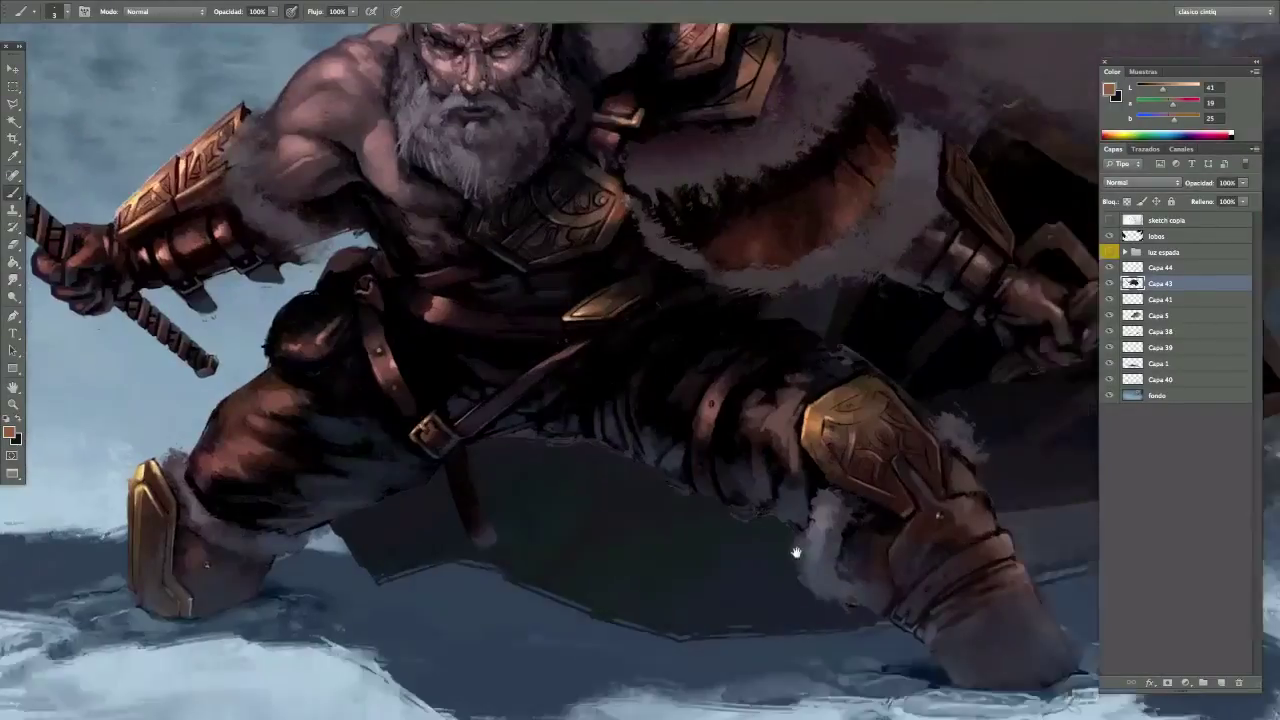
left_click(157, 566, "alt")
Add new layer Capa 45 above Capa 43, adjust the brush size and frame the painting.
key("ctrl+shift+alt+n")
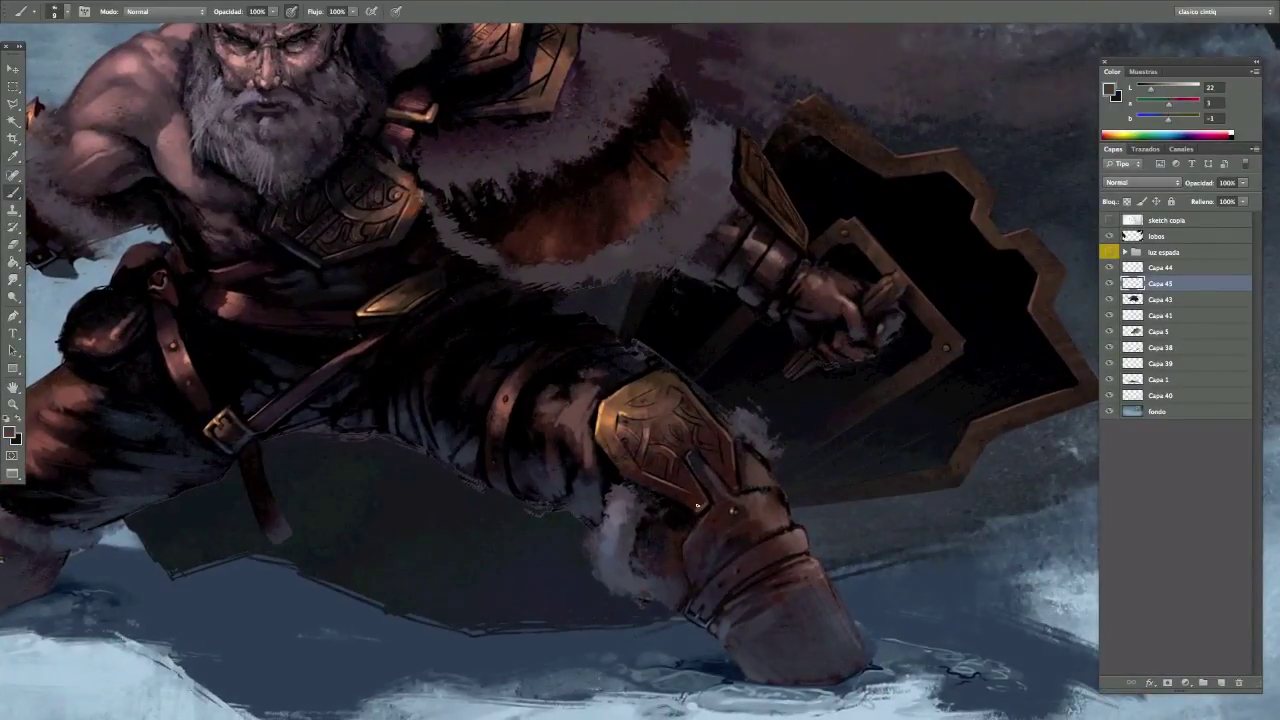
key("bracketright")
key("bracketright")
key("bracketleft")
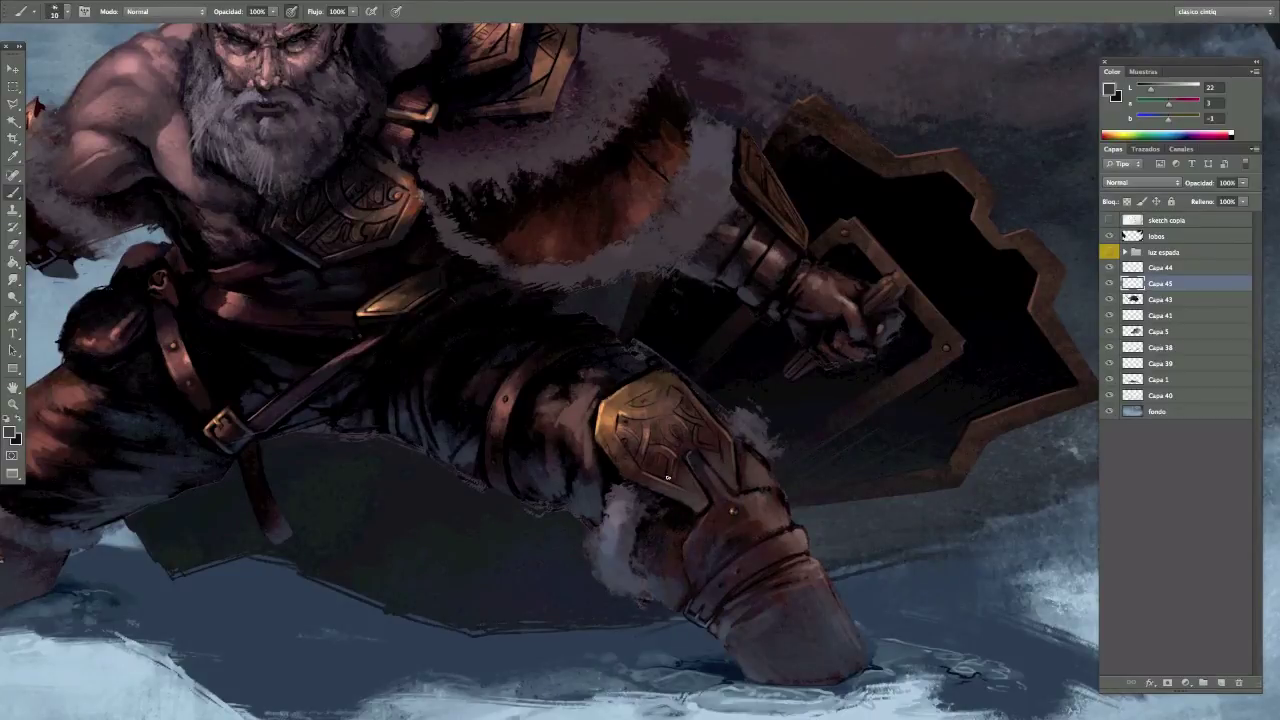
key("bracketleft")
key("bracketright")
scroll(800, 480, "up", 2)
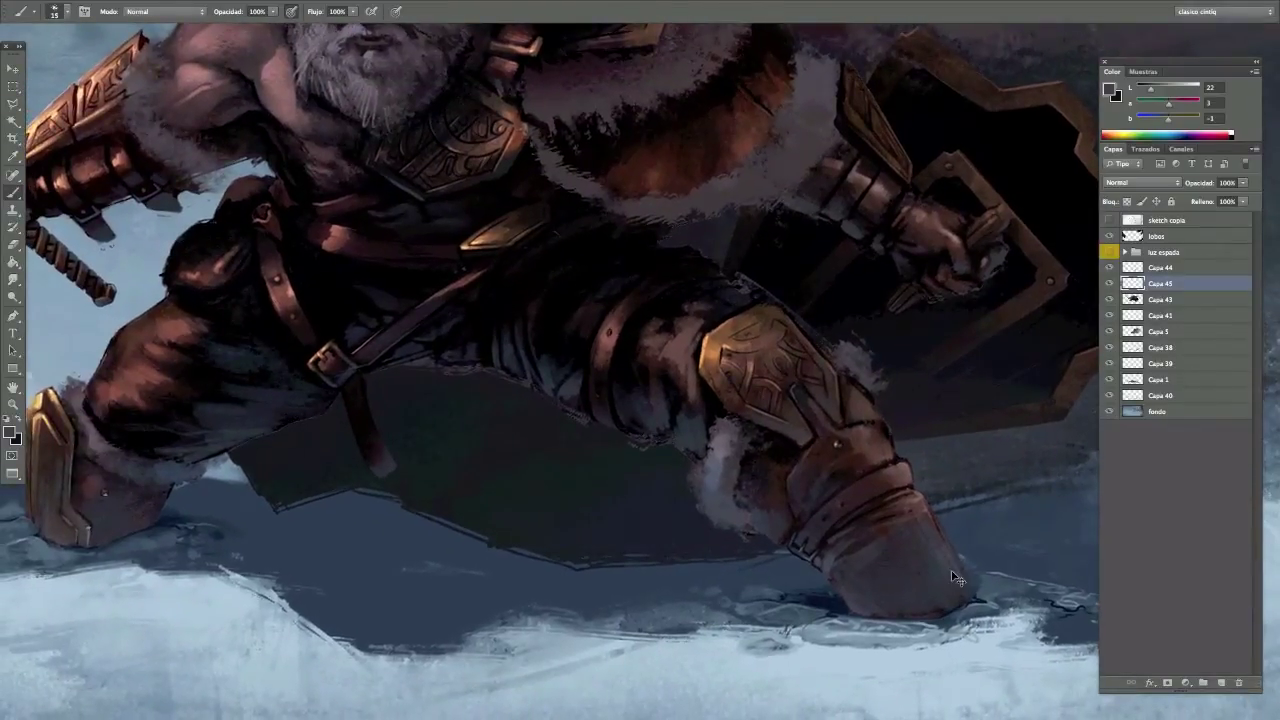
key("ctrl+0")
left_click_drag(779, 543, 554, 538)
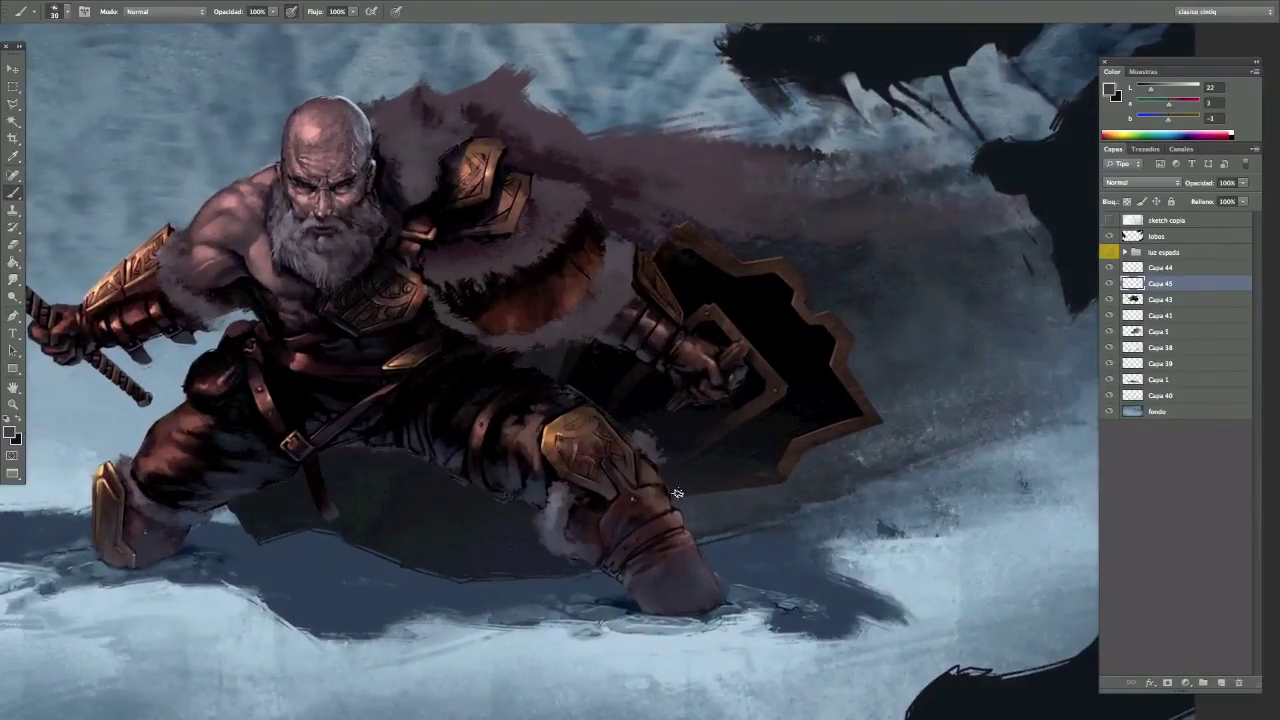
On new layer Capa 46, mark a thin dark line along the shield's lower edge.
left_click(1221, 682)
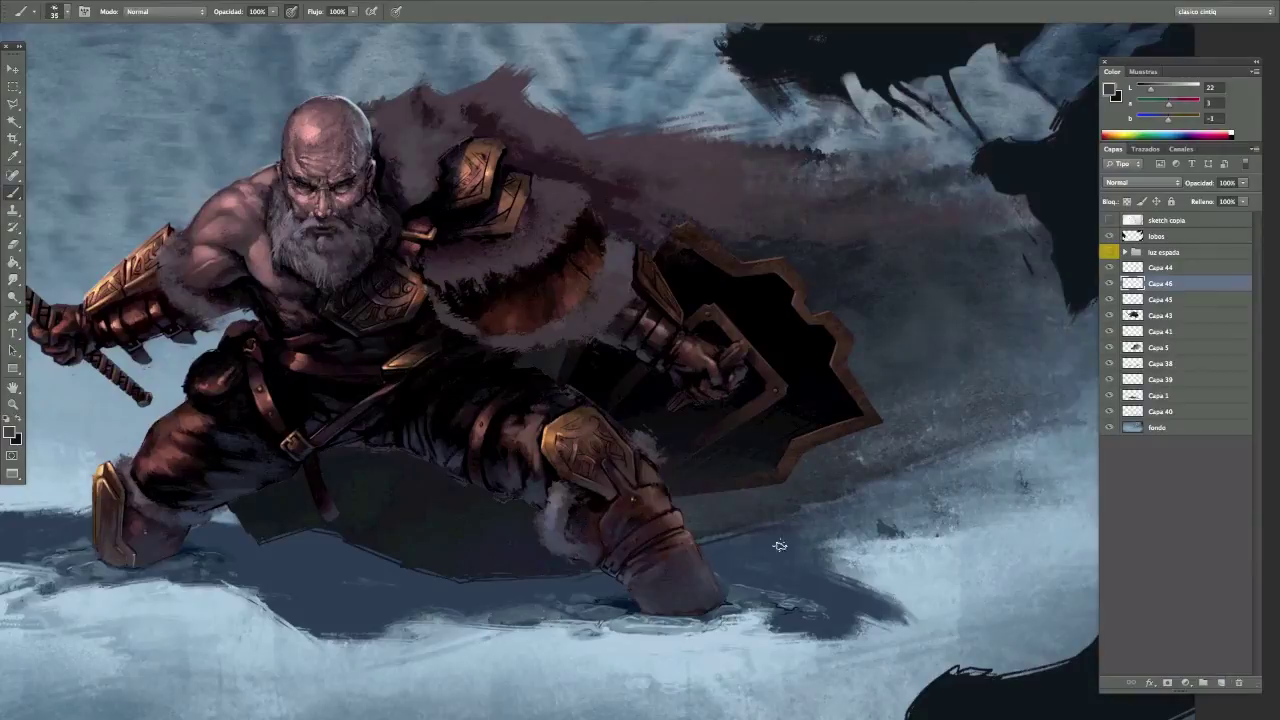
key("e")
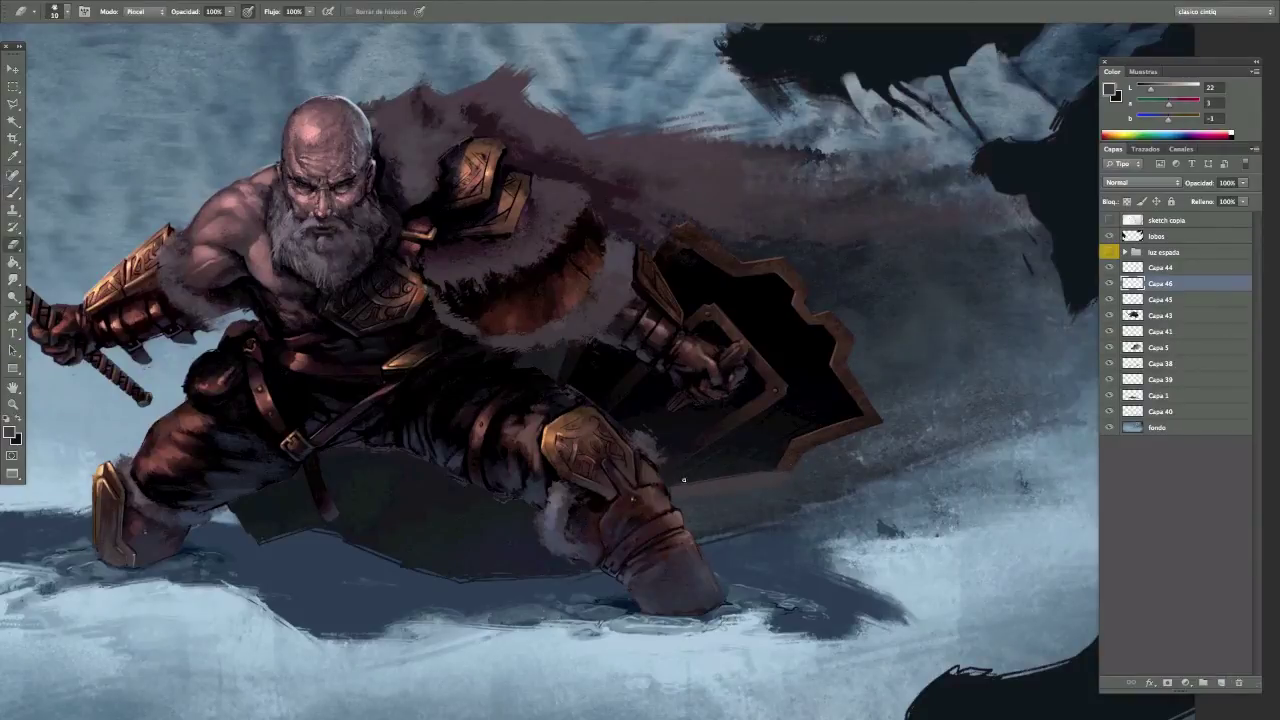
left_click_drag(682, 484, 788, 481)
key("b")
key("alt")
left_click(759, 469, "alt")
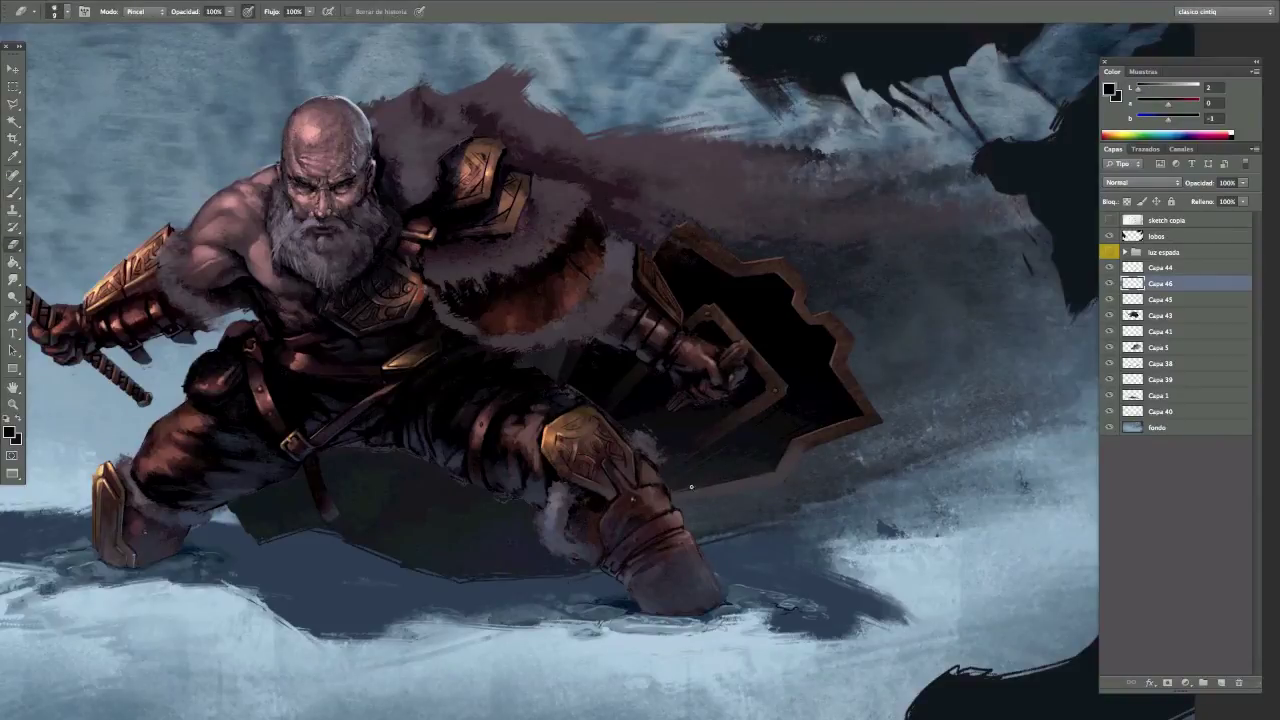
left_click(800, 583, "alt")
On new layer Capa 47, paint light grey-blue strokes along the shield's lower edge.
left_click(1221, 682)
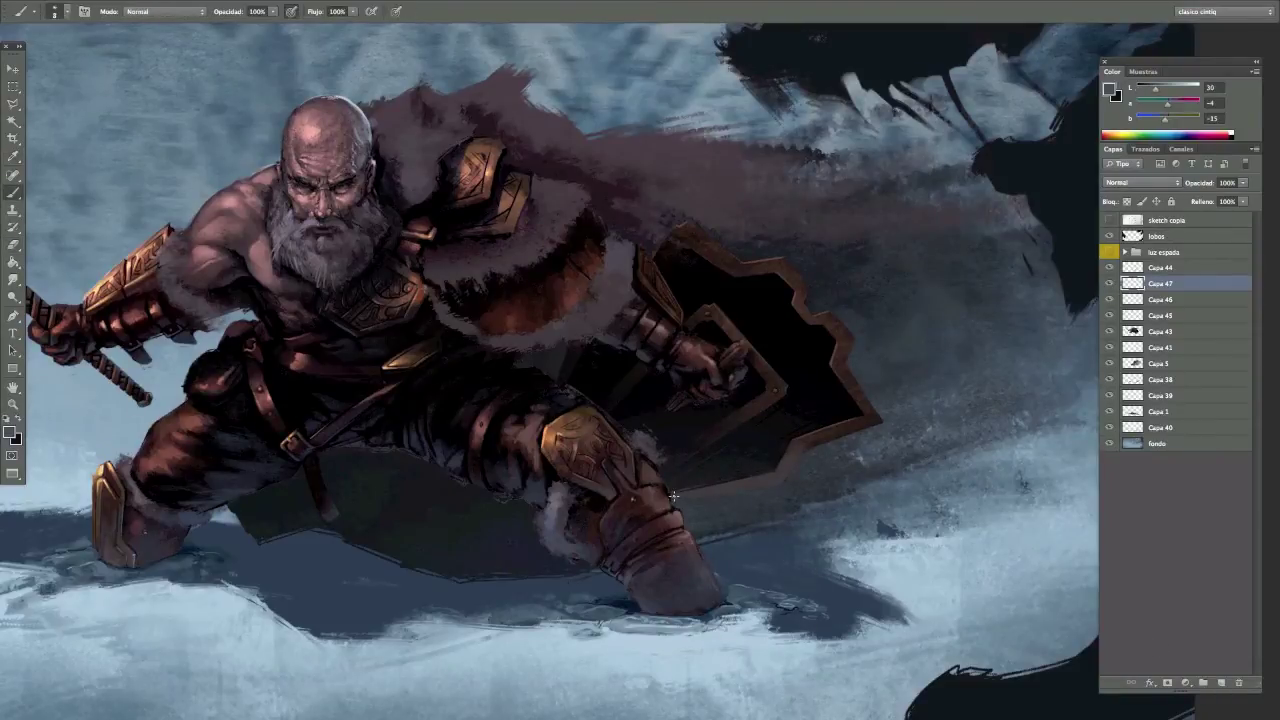
left_click(737, 584, "alt")
left_click_drag(908, 404, 896, 354)
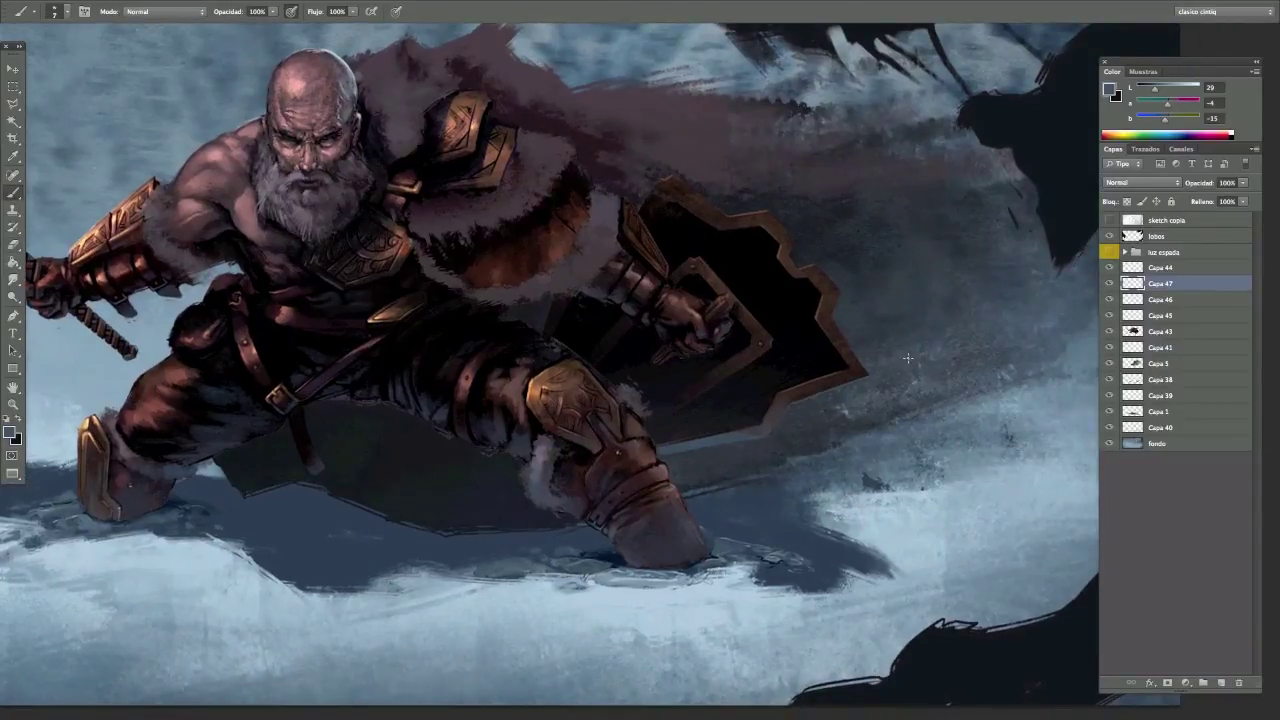
left_click(741, 568, "alt")
left_click_drag(677, 444, 768, 438)
mouse_move(677, 453)
left_mouse_down()
mouse_move(737, 434)
mouse_move(701, 382)
left_mouse_up()
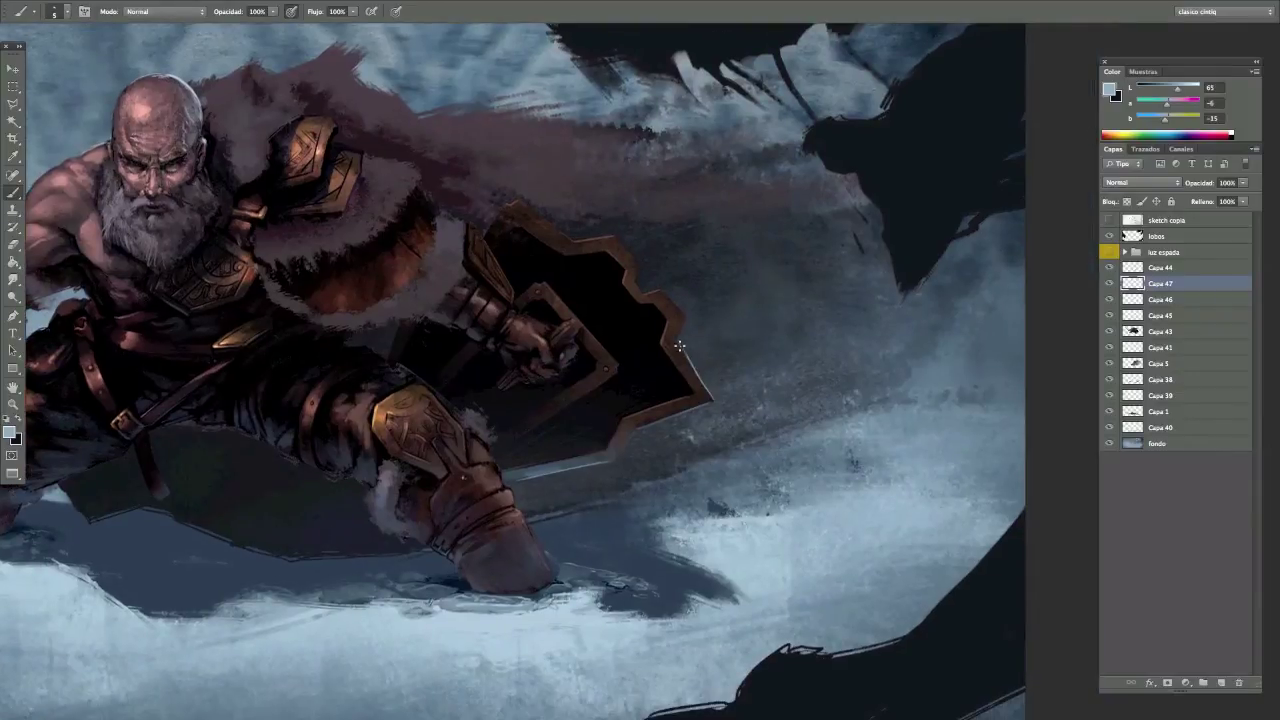
With a smaller brush, sample a lighter grey near the cape and brown-pink from the boot.
left_click_drag(639, 266, 687, 322)
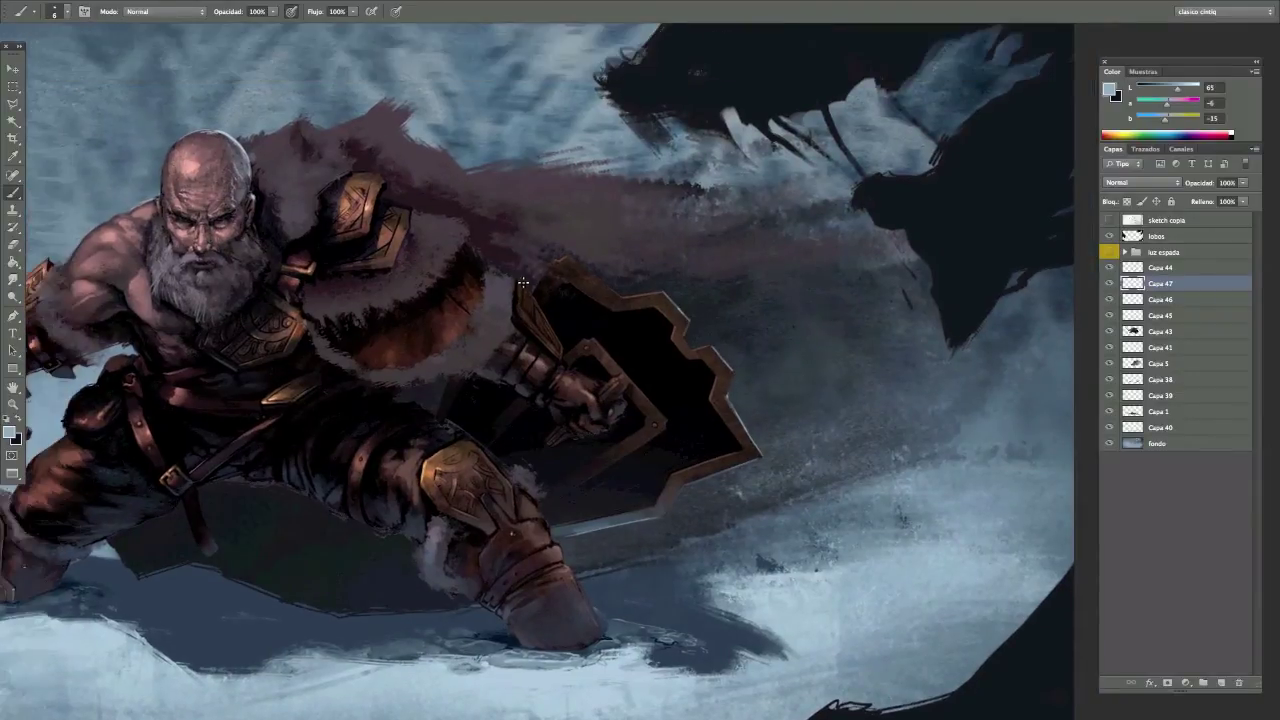
key("bracketleft")
key("bracketleft")
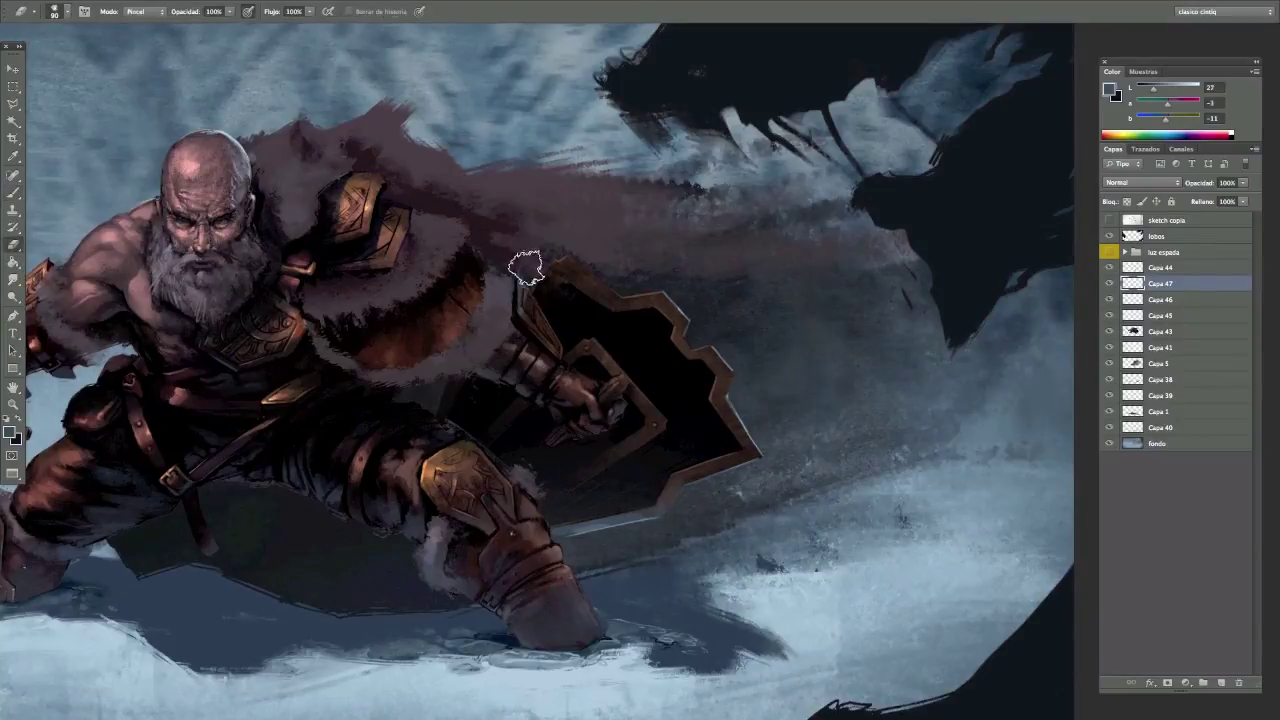
left_click(518, 276, "alt")
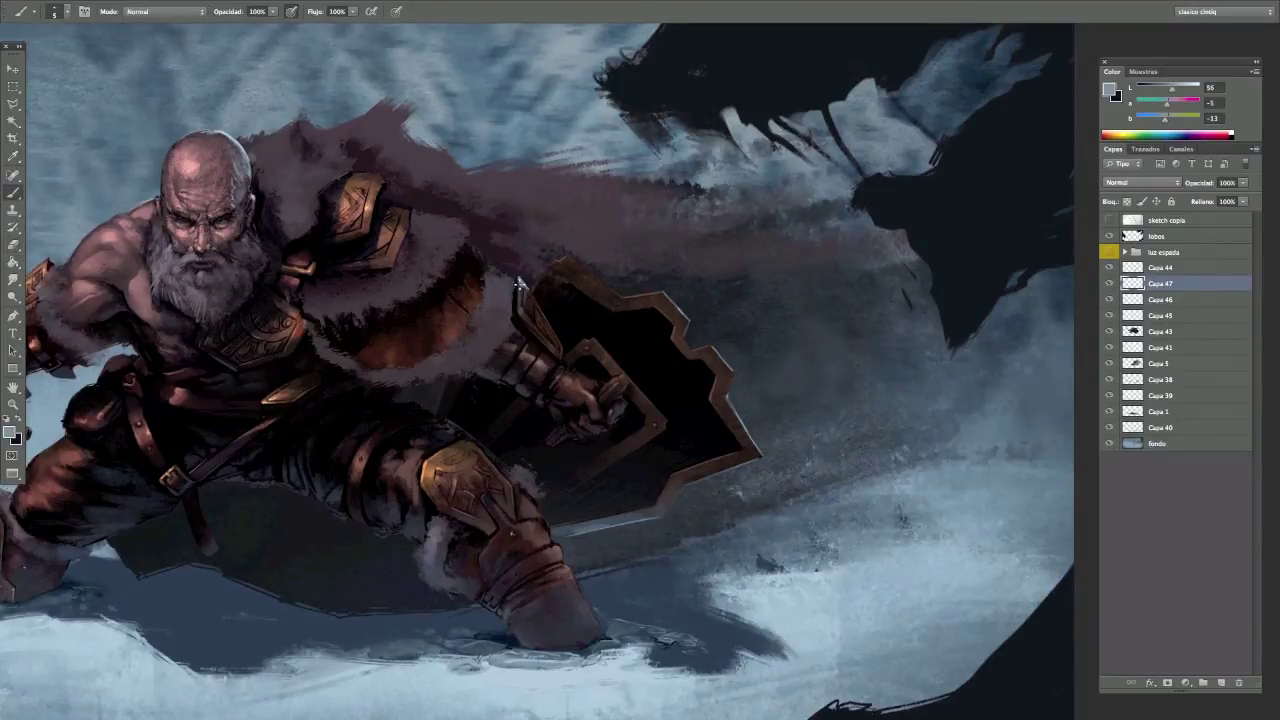
scroll(525, 320, "up", 2)
left_click(630, 410, "alt")
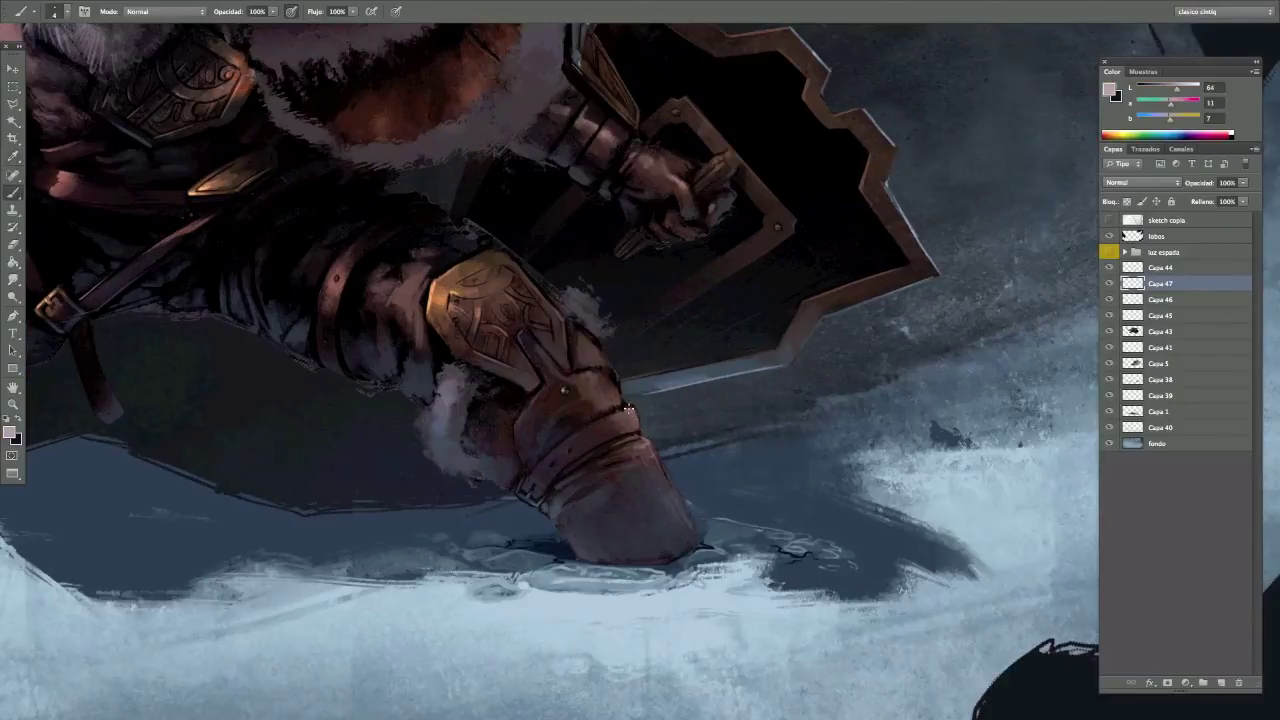
Fine-tune the brush size around the boot and sample a lighter blue-grey.
key("bracketright")
key("bracketright")
key("bracketright")
key("bracketleft")
key("bracketleft")
key("bracketleft")
key("bracketright")
key("bracketright")
key("bracketleft")
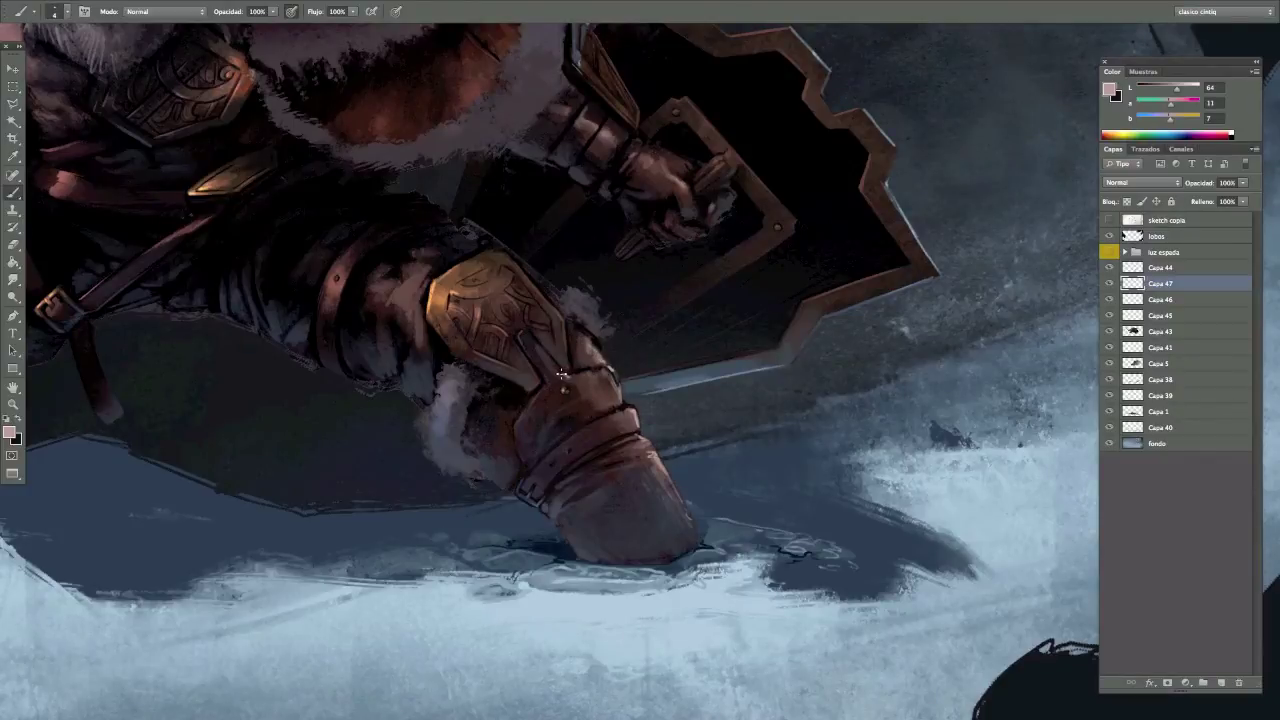
left_click_drag(566, 377, 536, 395)
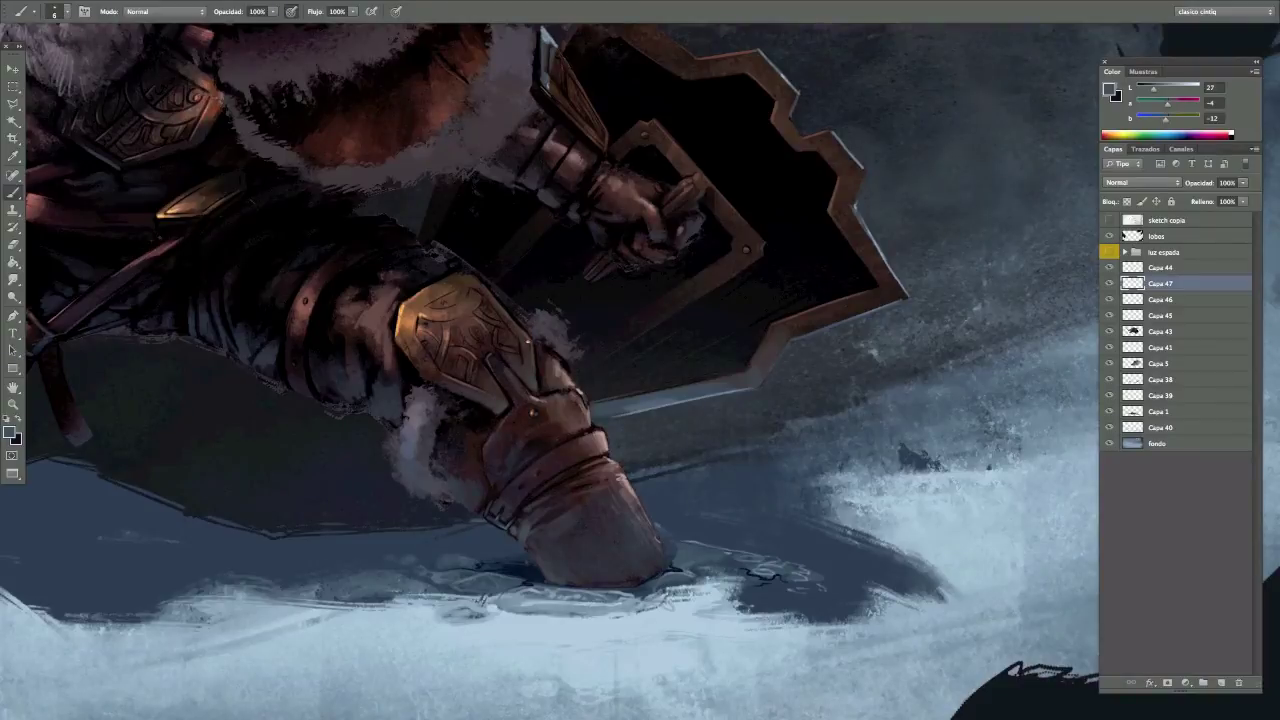
left_click(845, 250, "alt")
key("bracketright")
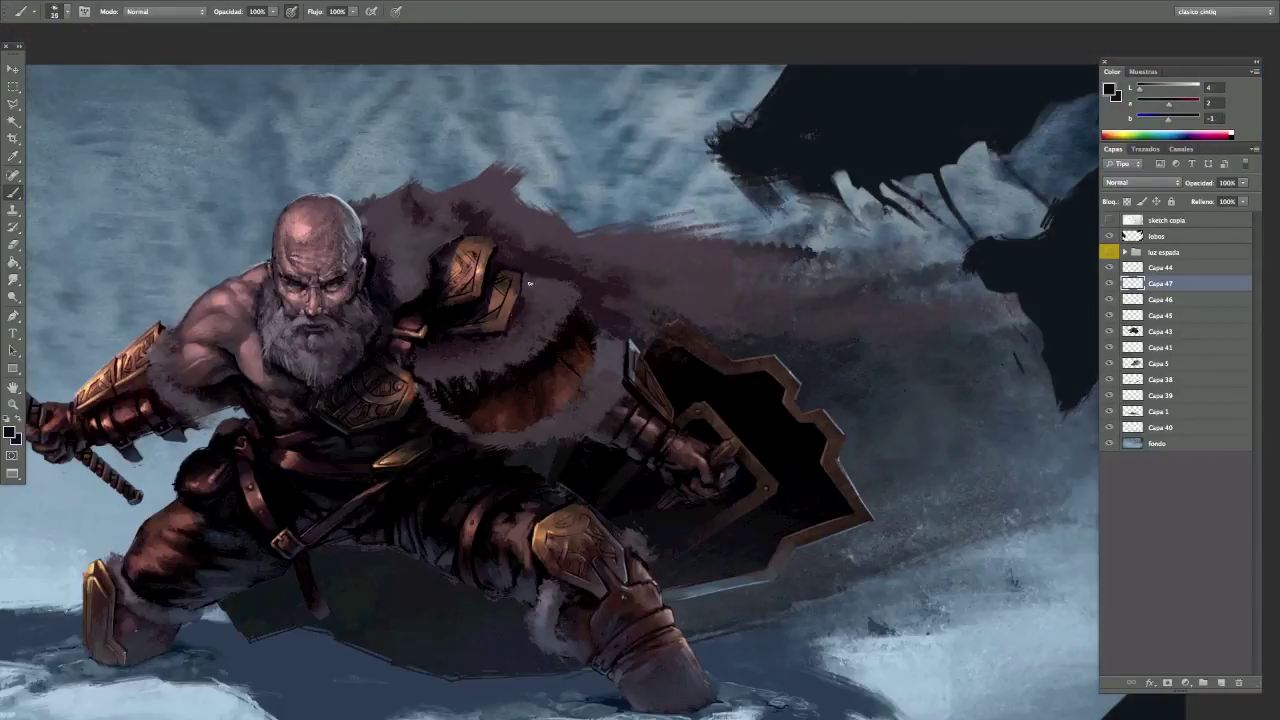
Sample dark, black and bluish-grey tones from the painting.
key("i")
left_click(630, 358)
key("b")
left_click(503, 175, "alt")
left_click(498, 247, "alt")
left_click(498, 243, "alt")
scroll(498, 243, "up", 2, "alt")
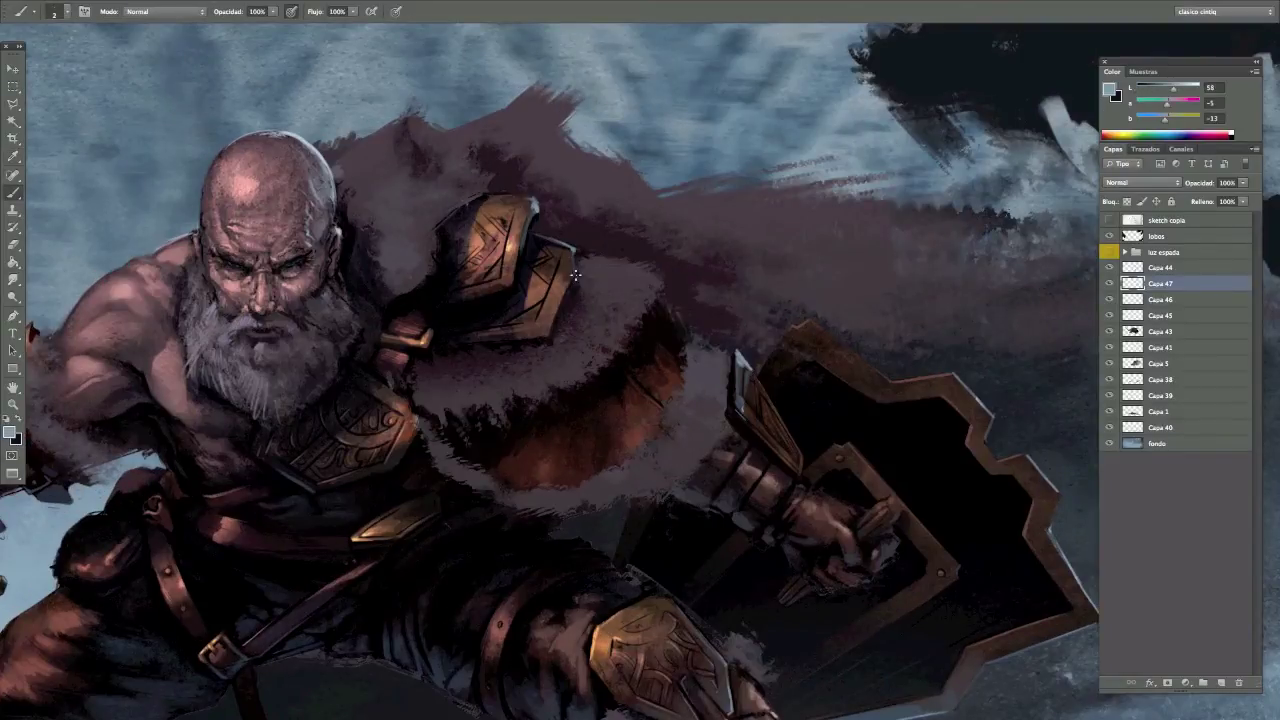
scroll(577, 143, "down", 5, "alt")
scroll(580, 146, "down", 2, "alt")
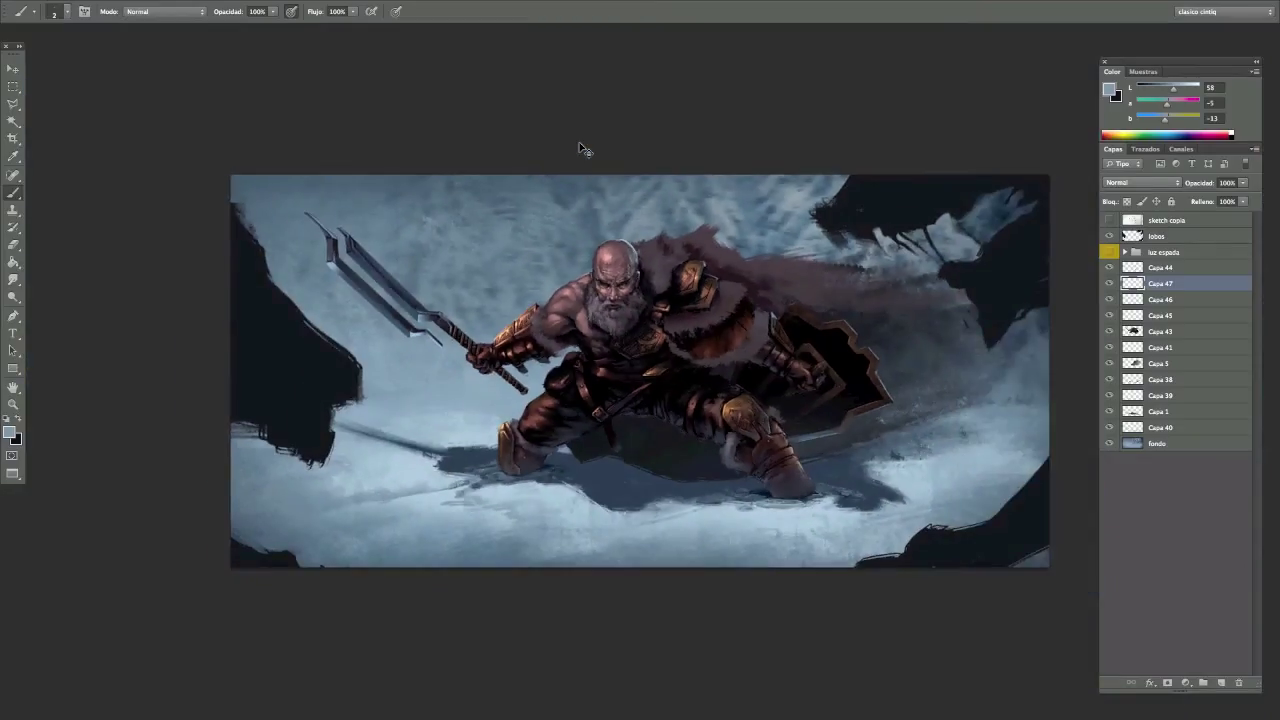
scroll(580, 148, "up", 3)
Frame the warrior's shield side and pick up dark tones from the shield.
mouse_move(1080, 450)
left_mouse_down()
mouse_move(766, 445)
mouse_move(629, 213)
mouse_move(650, 314)
left_mouse_up()
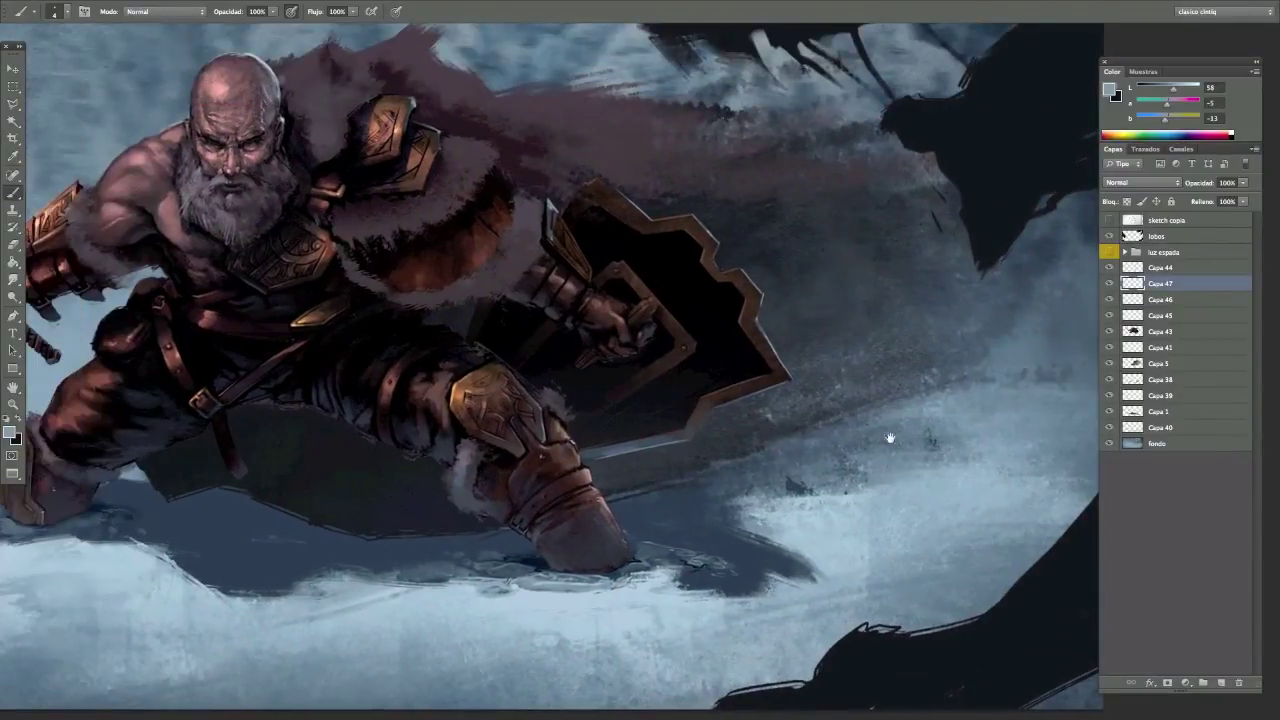
left_click(648, 390, "alt")
key("bracketright")
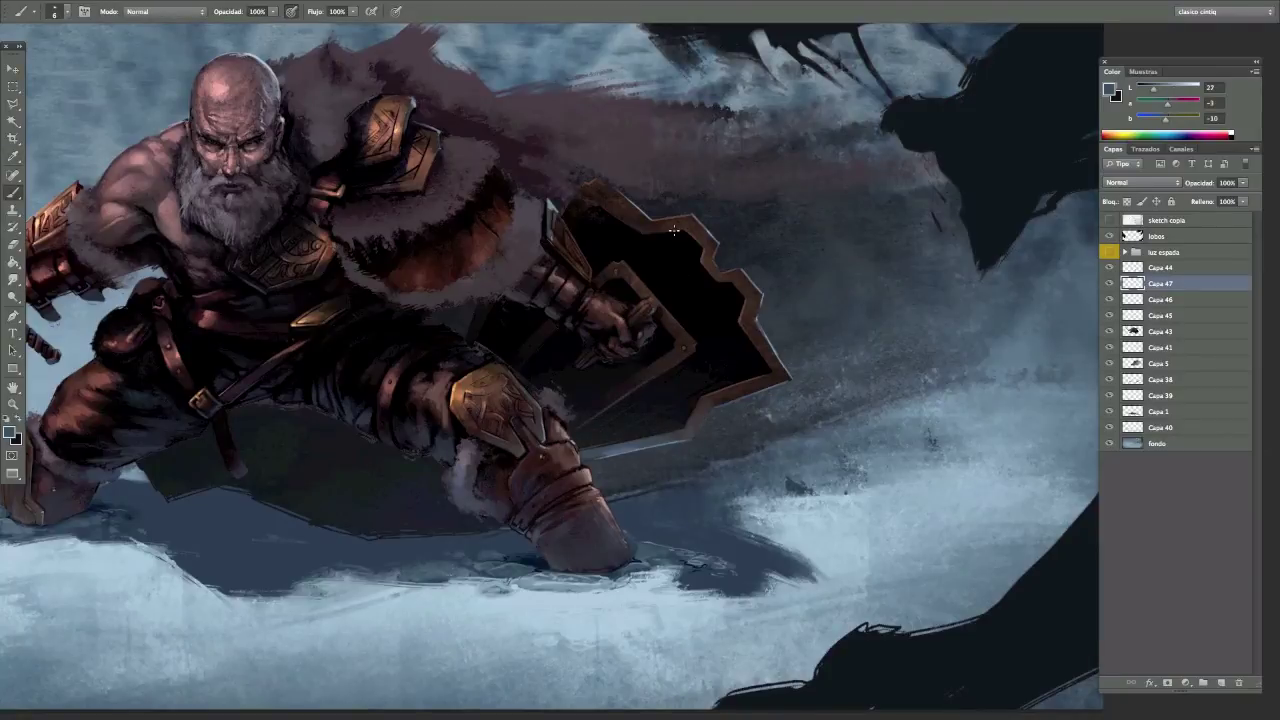
left_click(583, 370, "alt")
key("ctrl+0")
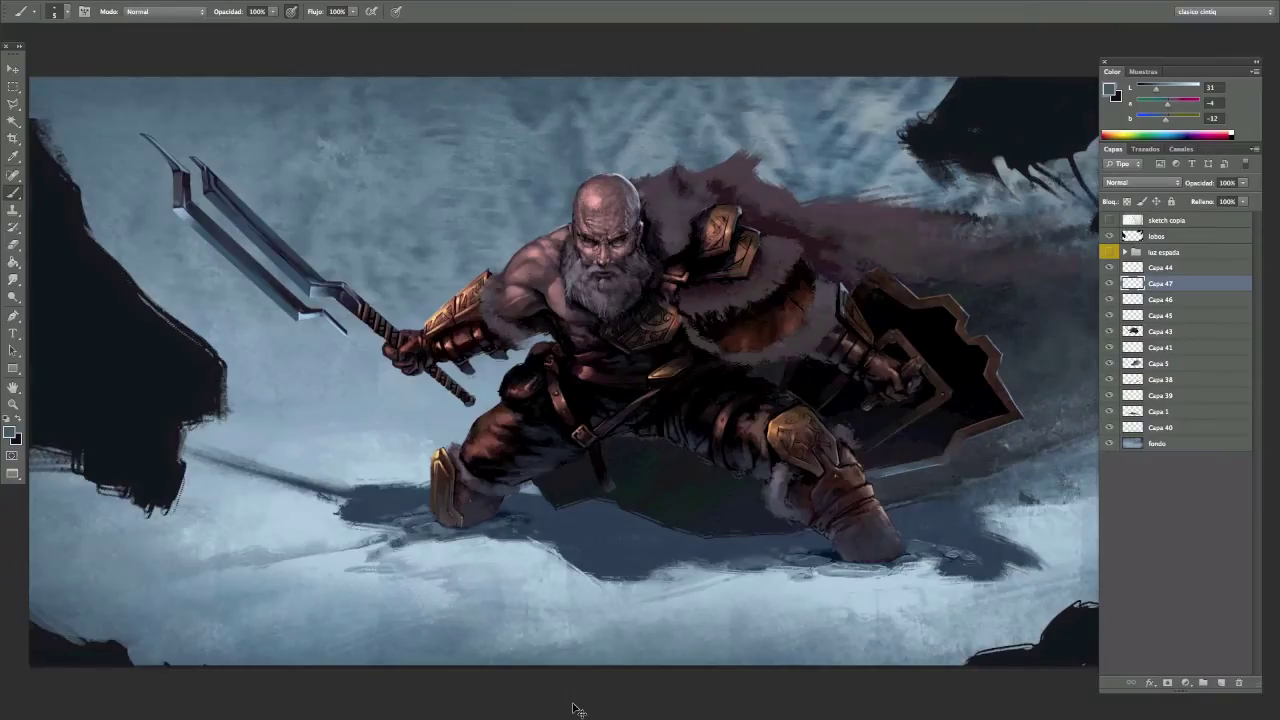
key("ctrl+minus")
key("ctrl+plus")
key("ctrl+plus")
left_click_drag(1000, 450, 545, 425)
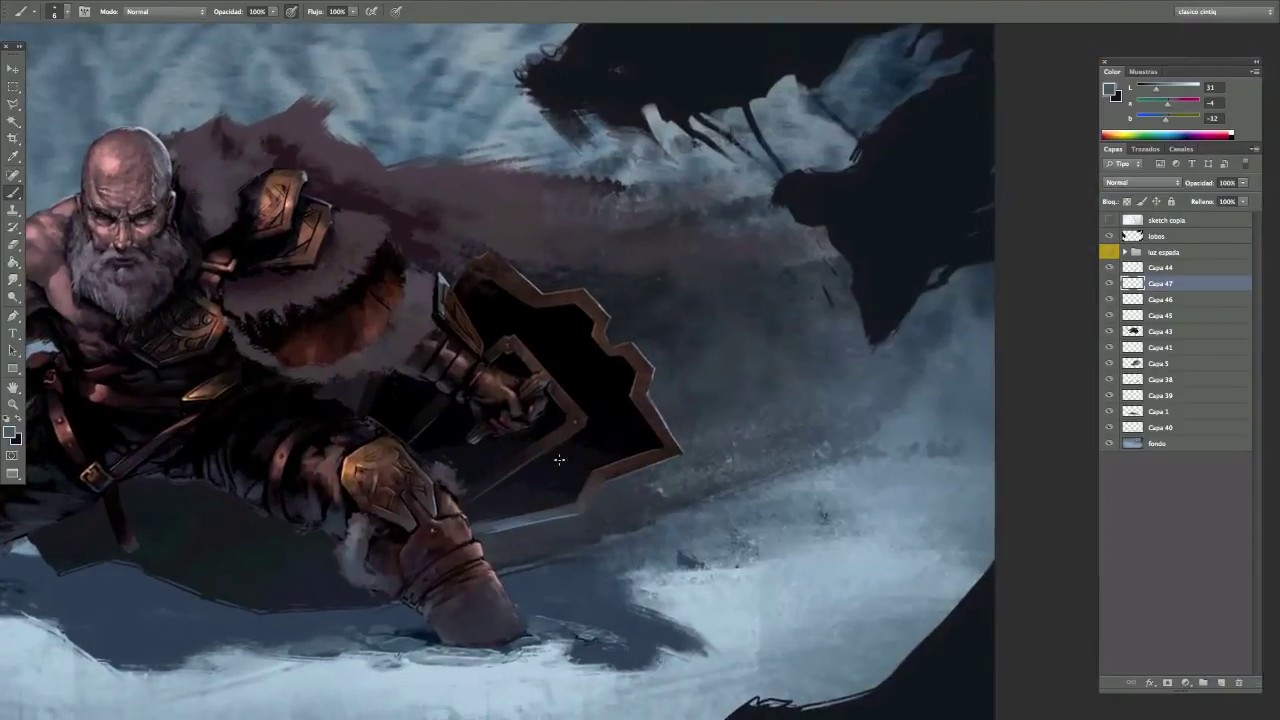
Add and show layer Capa 48 above Capa 47 with the eraser sized to 30.
left_click(1221, 682)
key("bracketright")
key("bracketright")
key("bracketright")
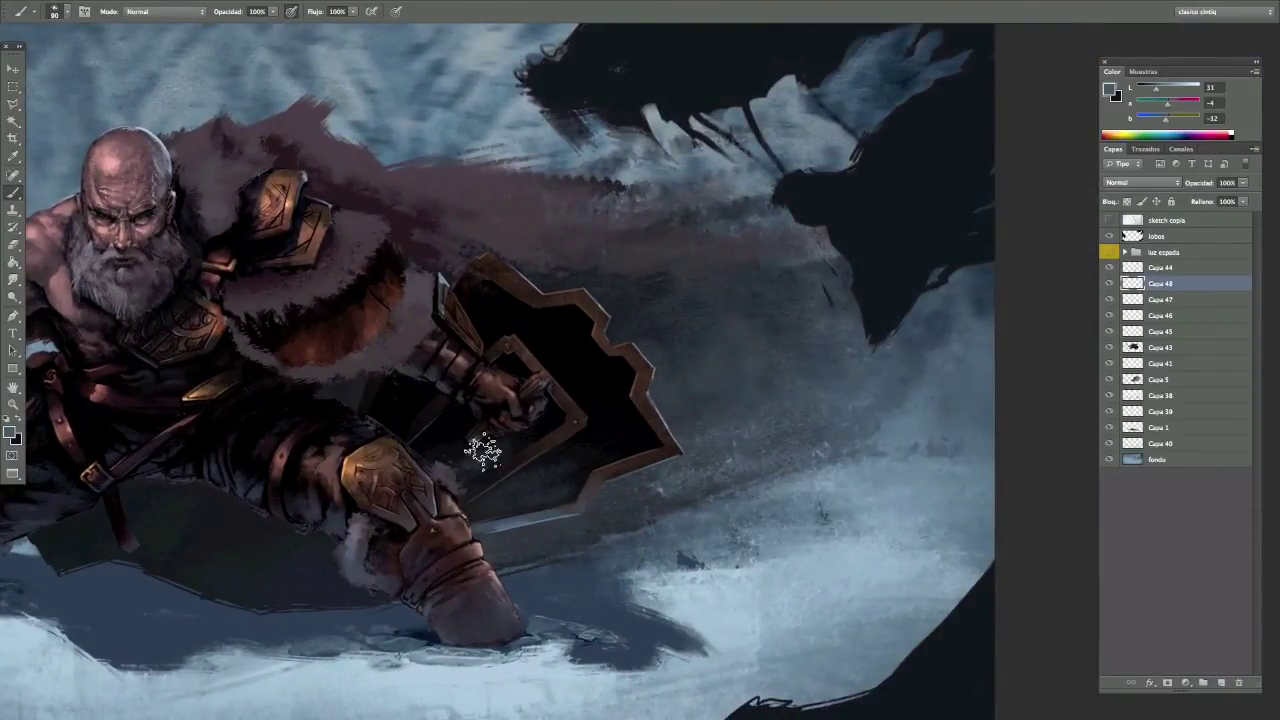
key("e")
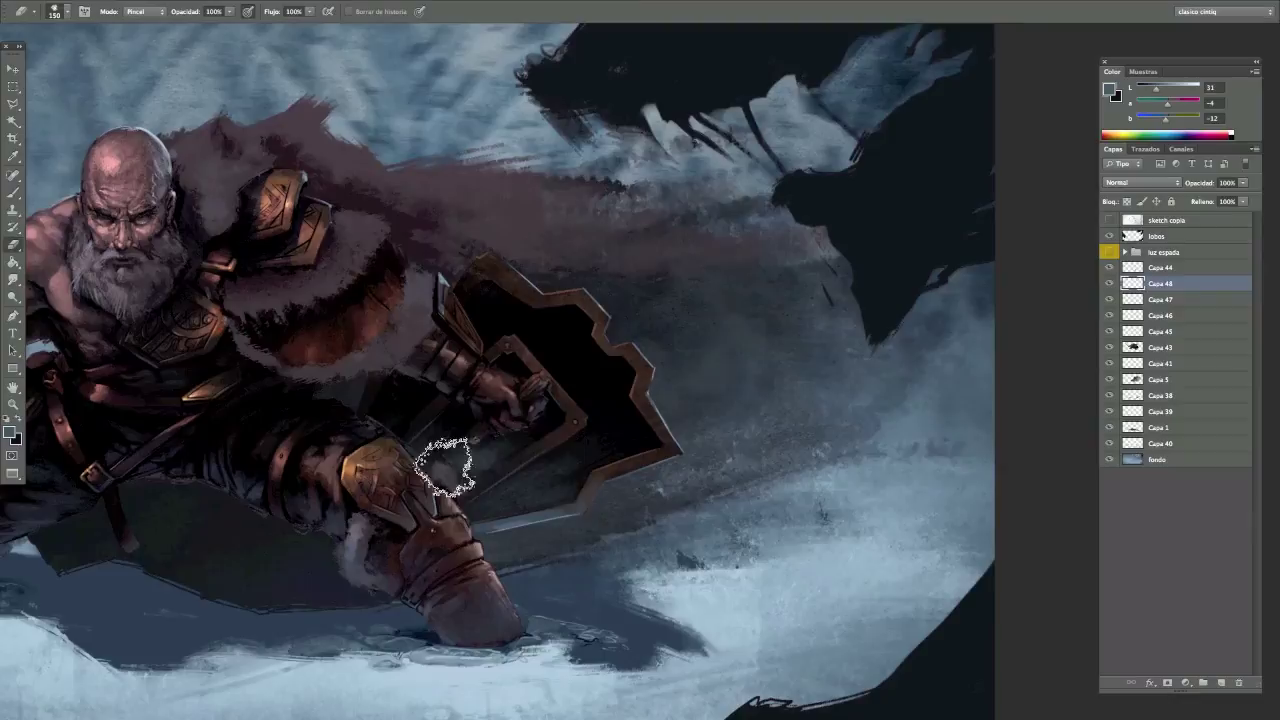
left_click(1109, 284)
key("bracketleft")
key("bracketleft")
key("bracketleft")
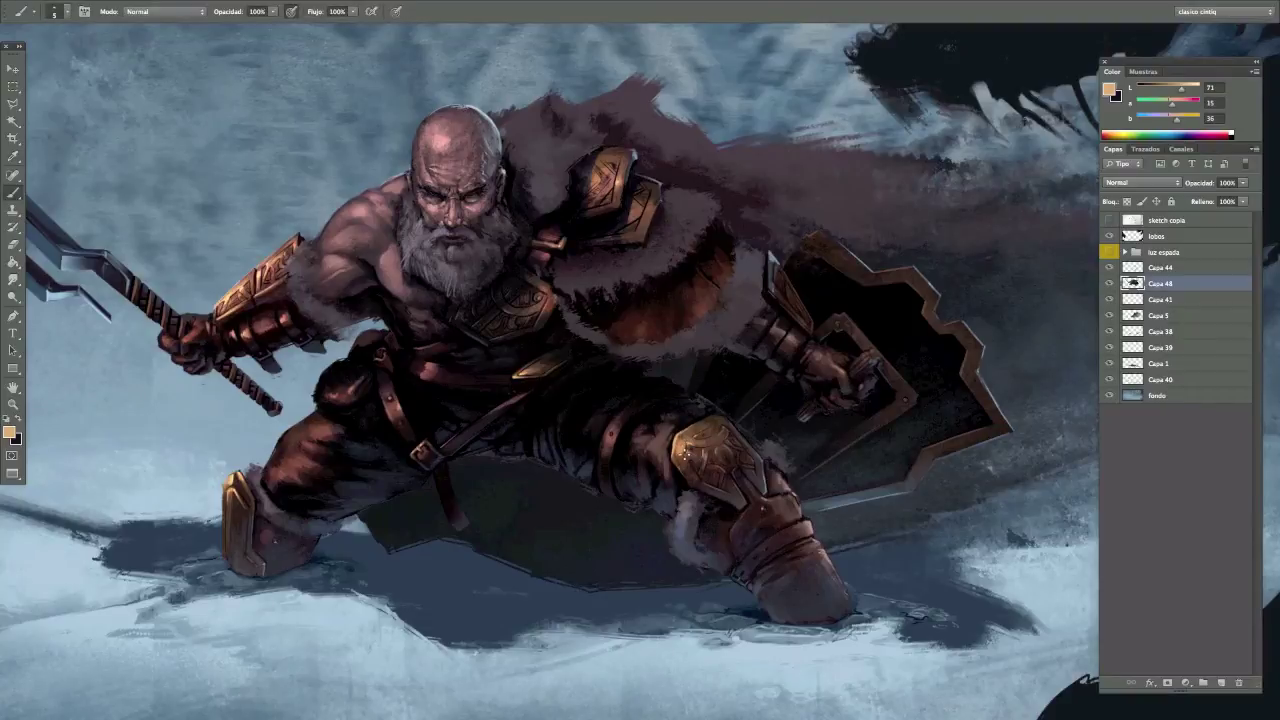
Paint pale-gold highlights on the shoulder pauldron and along its edge.
left_click_drag(687, 457, 669, 469)
left_click(658, 450, "alt")
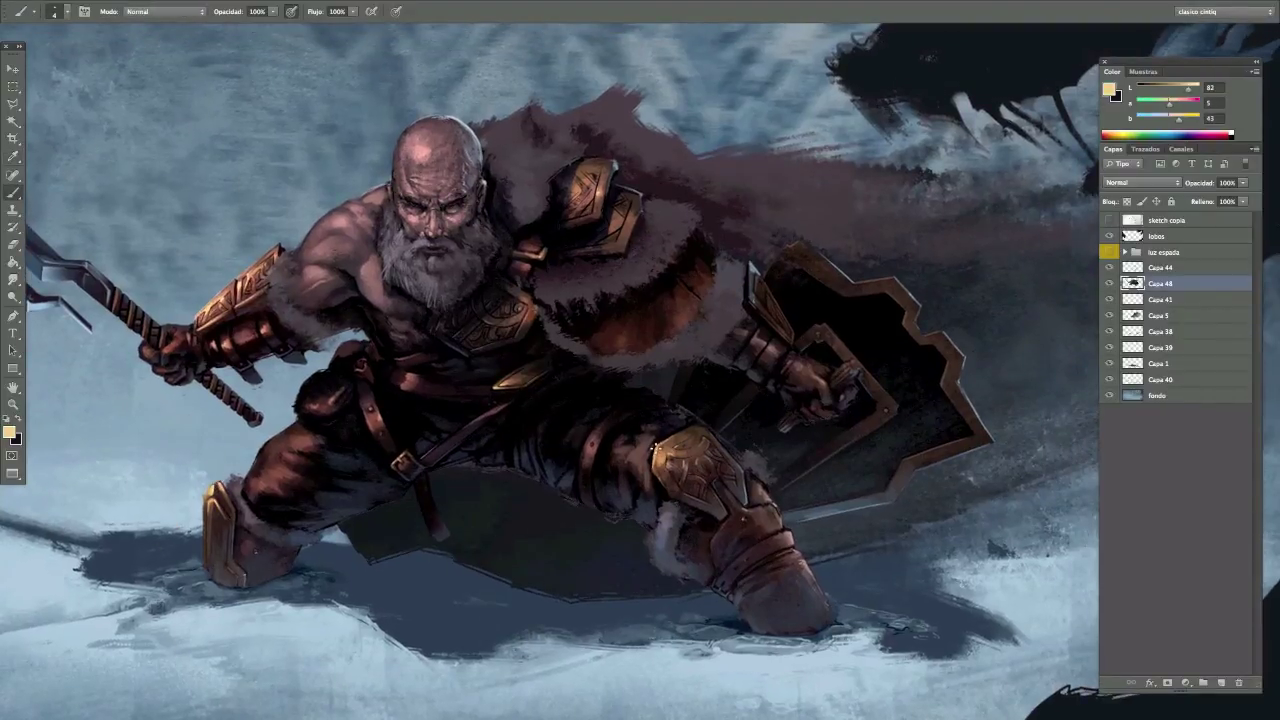
left_click_drag(762, 362, 706, 410)
left_click_drag(540, 236, 520, 240)
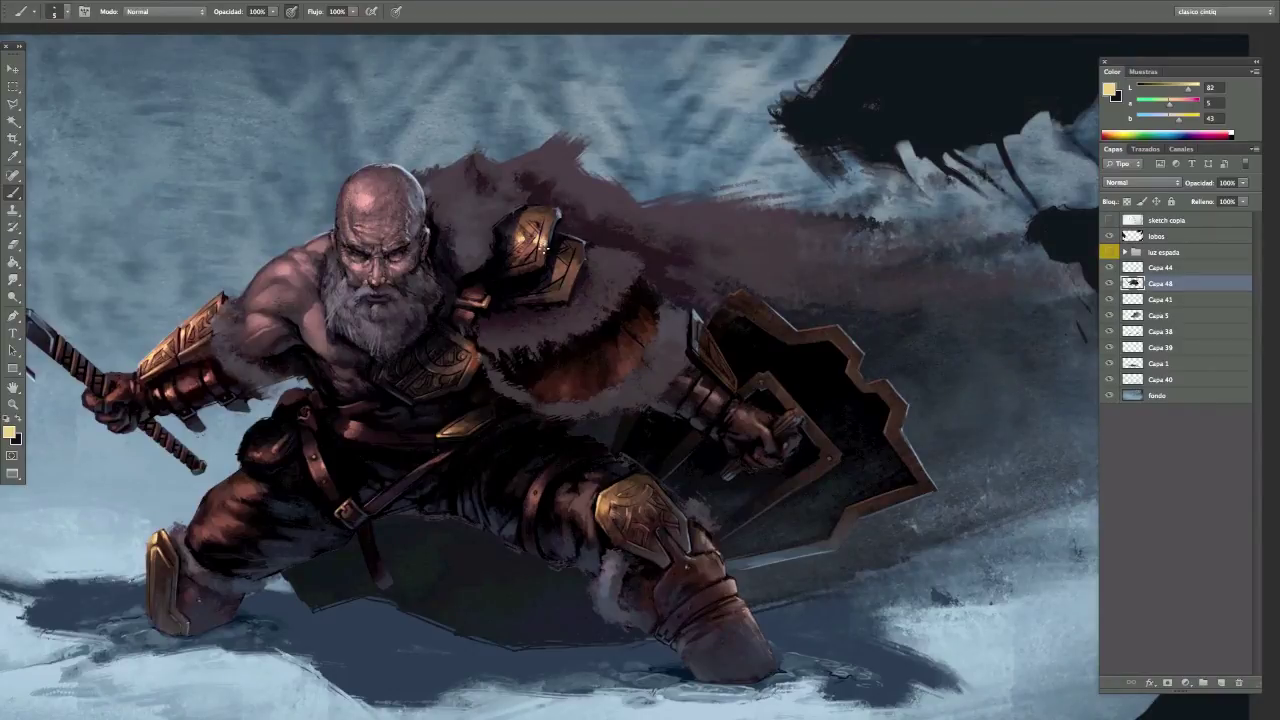
left_click_drag(568, 265, 570, 273)
left_click(206, 329, "alt")
left_click(567, 270, "alt")
Sample dark blue-grey, lighter blue-grey and deep shadow tones around the head and torso.
key("ctrl+0")
scroll(768, 428, "up", 3)
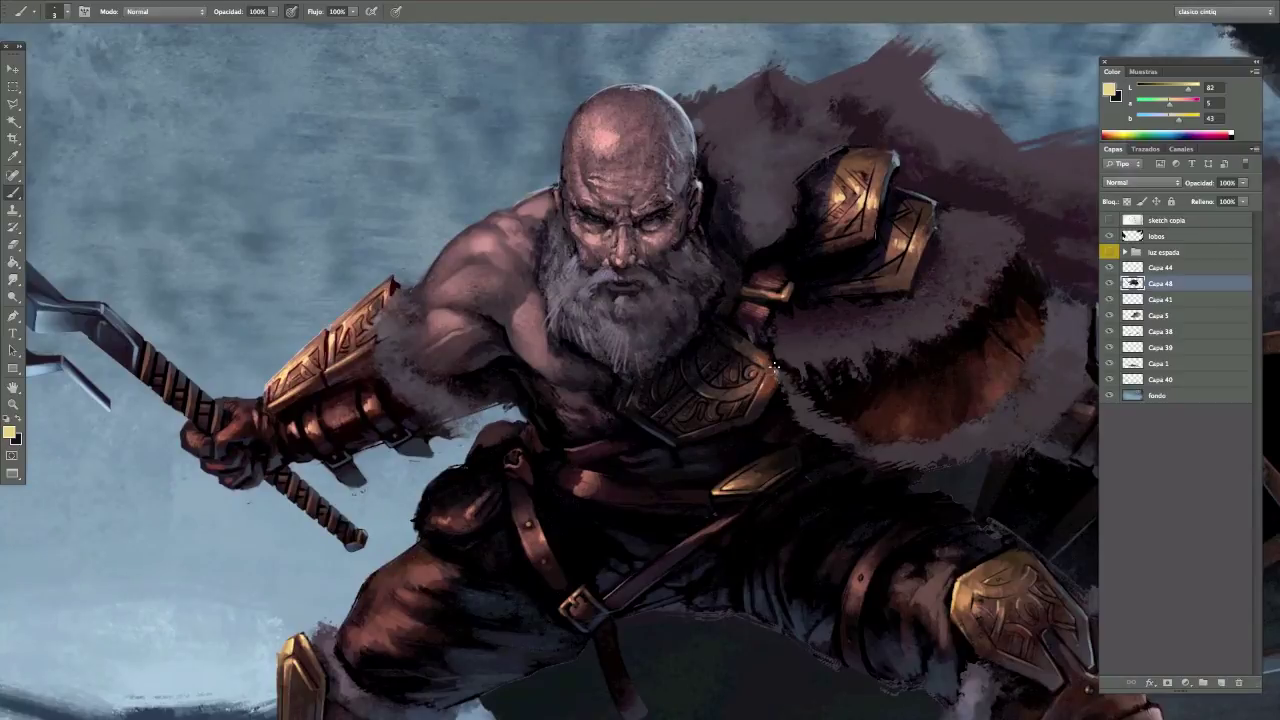
scroll(829, 523, "down", 3)
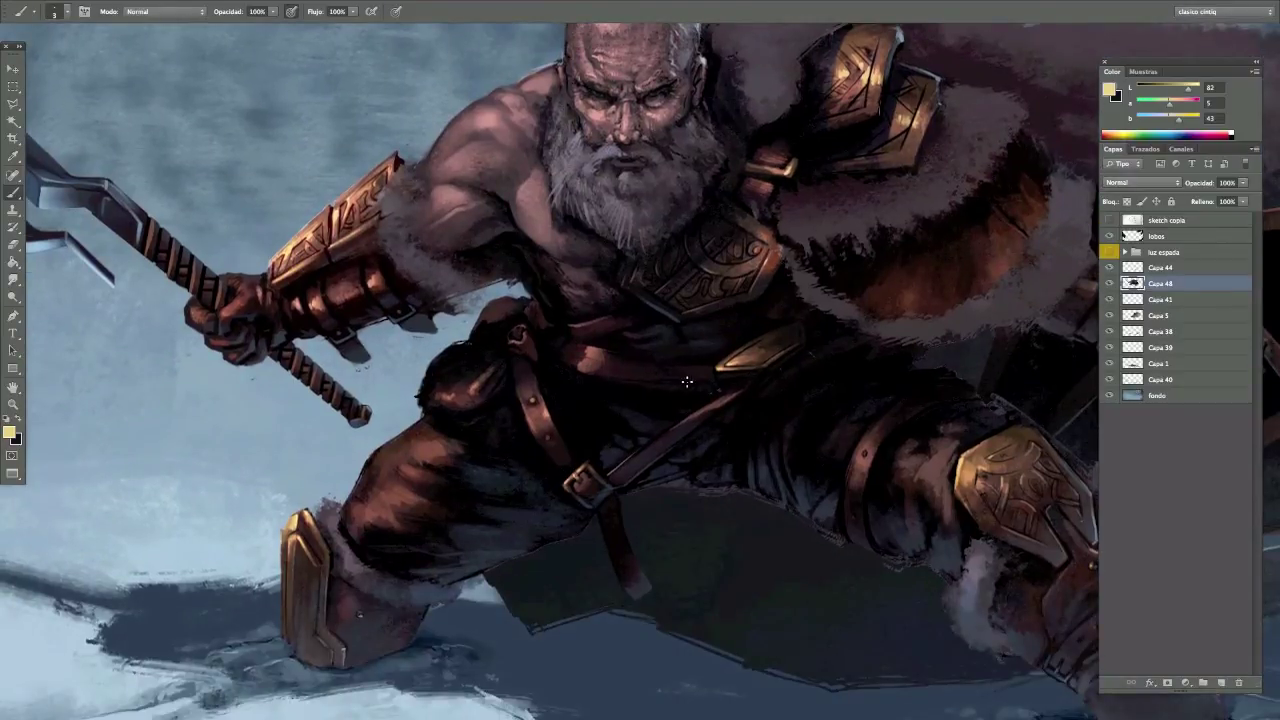
left_click_drag(687, 381, 649, 409)
left_click(497, 432, "alt")
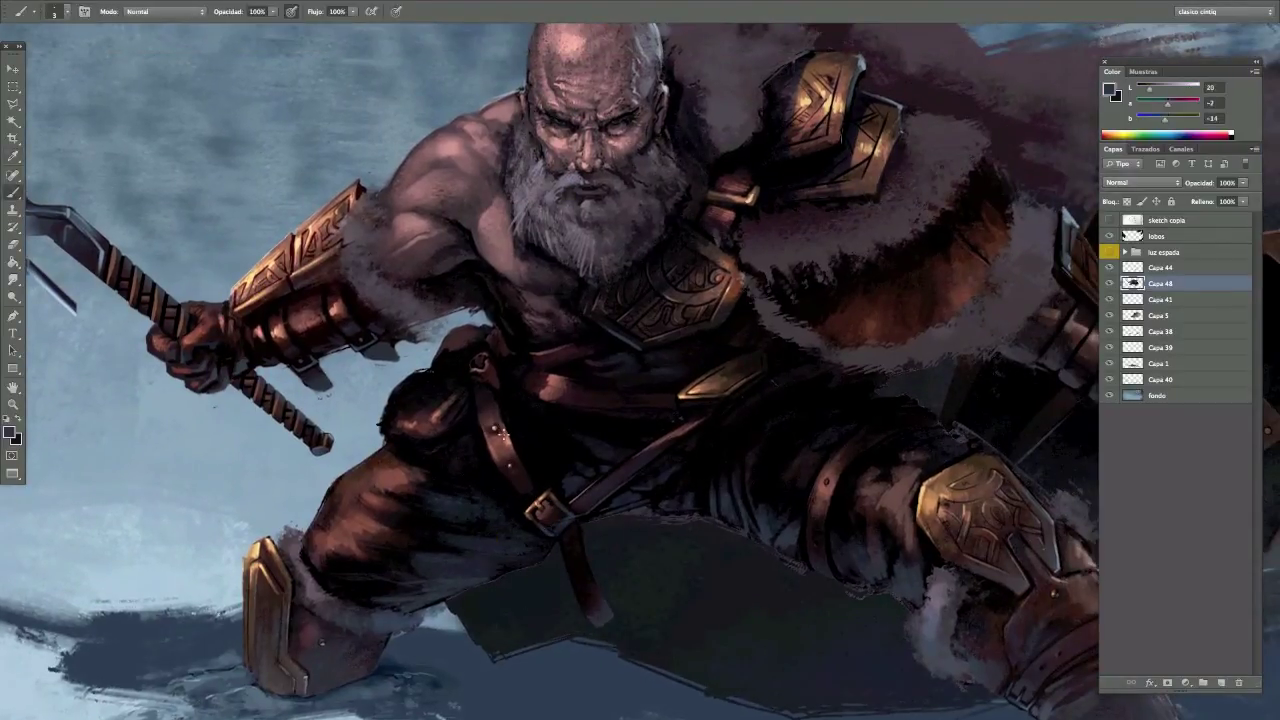
scroll(565, 500, "down", 3)
left_click(562, 428, "alt")
left_click(587, 321, "alt")
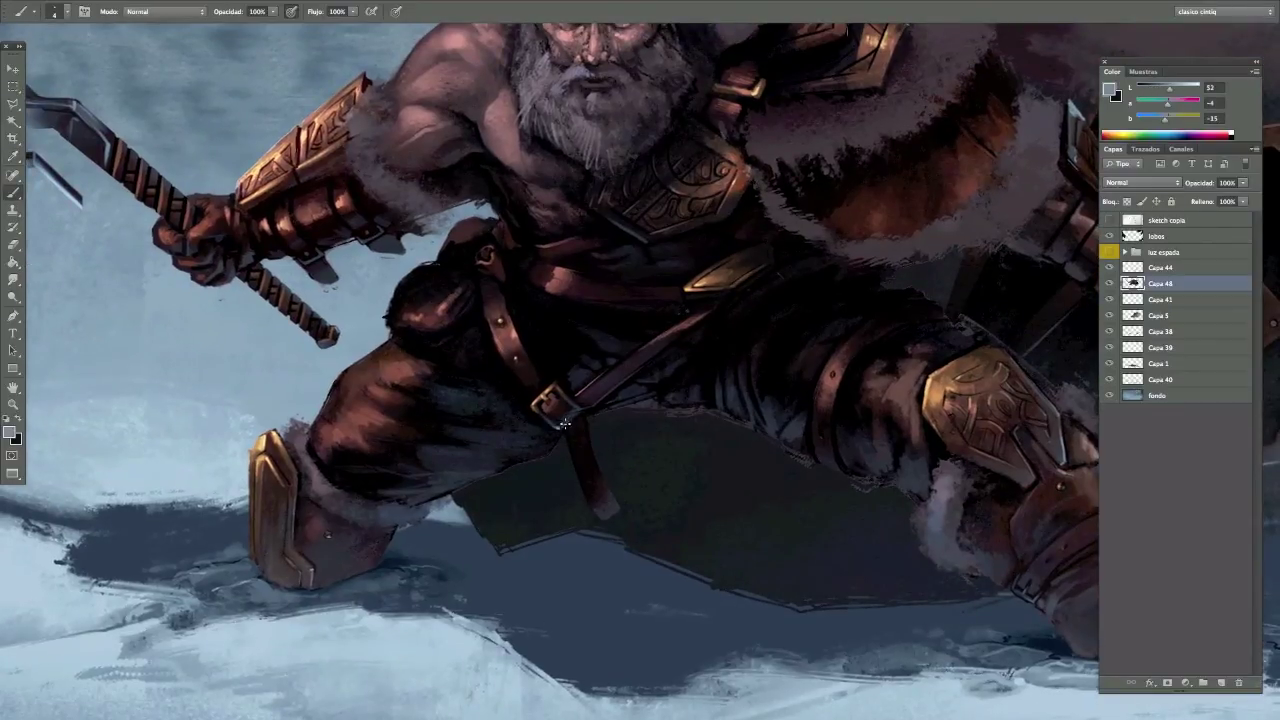
left_click_drag(785, 547, 710, 642)
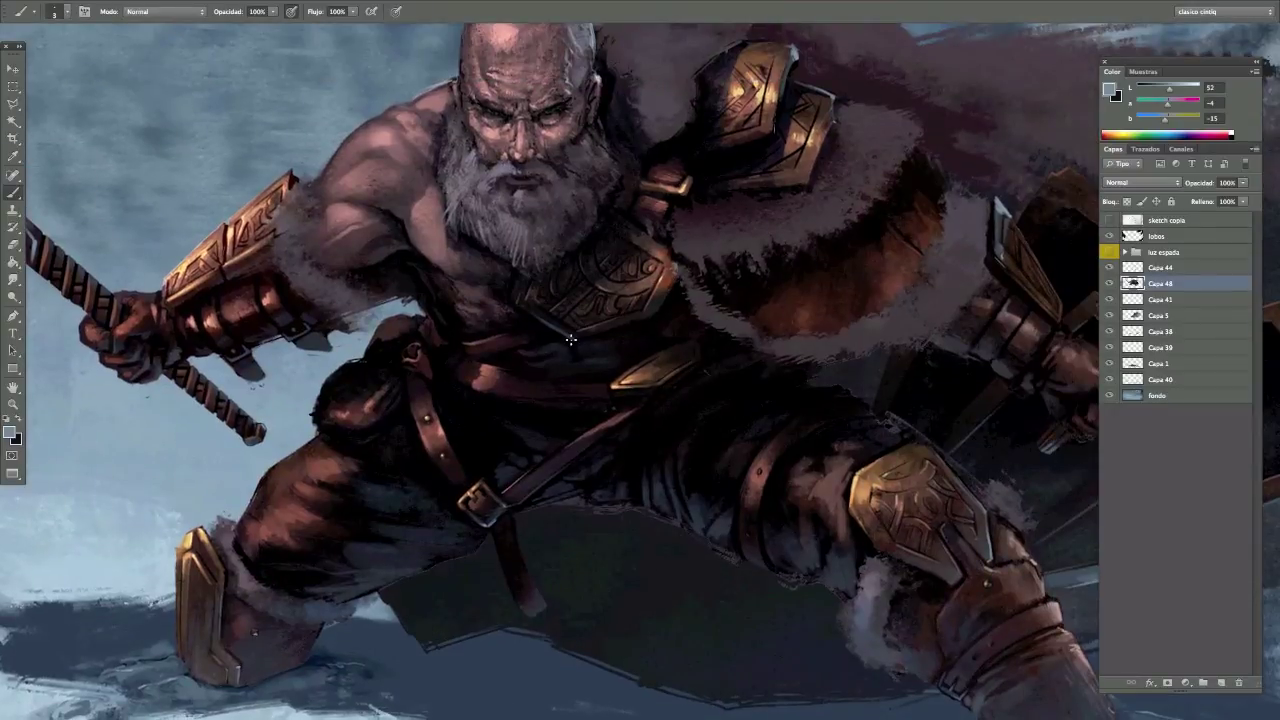
left_click(611, 392, "alt")
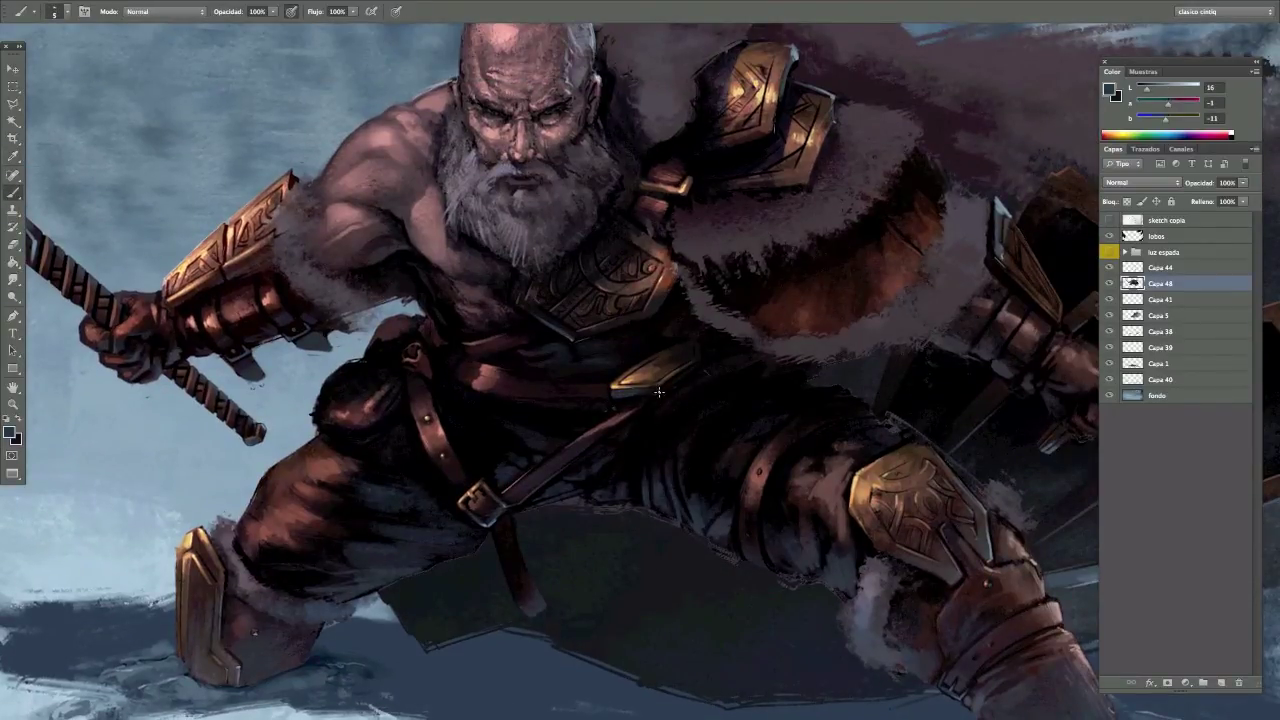
Sample mid-tone, dark shadow and light bluish-grey colours around the legs and shield.
left_click_drag(960, 683, 700, 553)
left_click(680, 450, "alt")
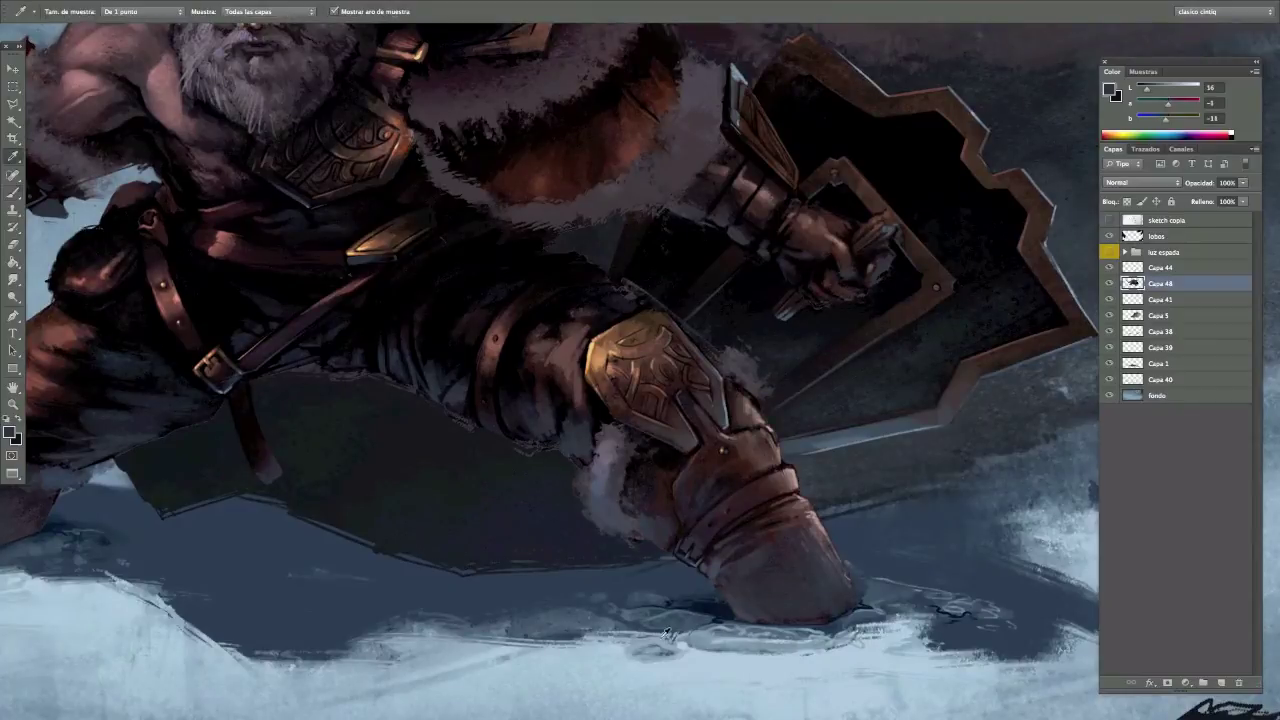
key("ctrl+0")
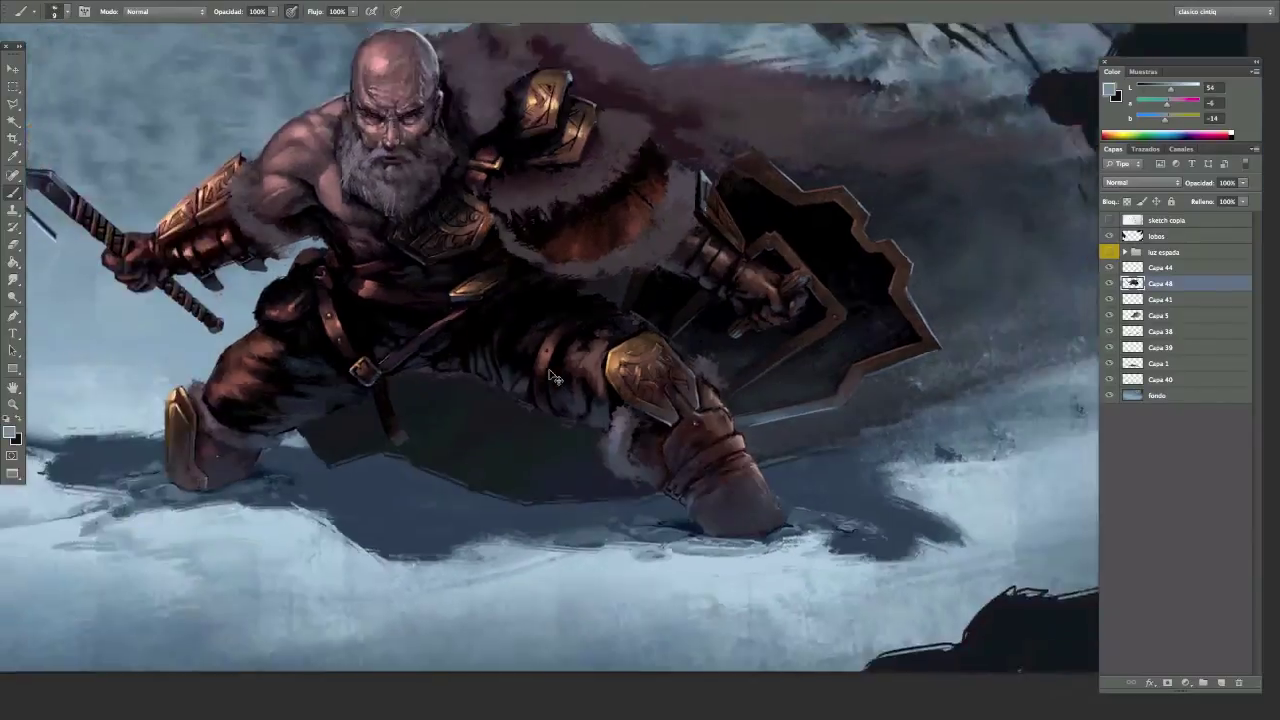
key("ctrl+plus")
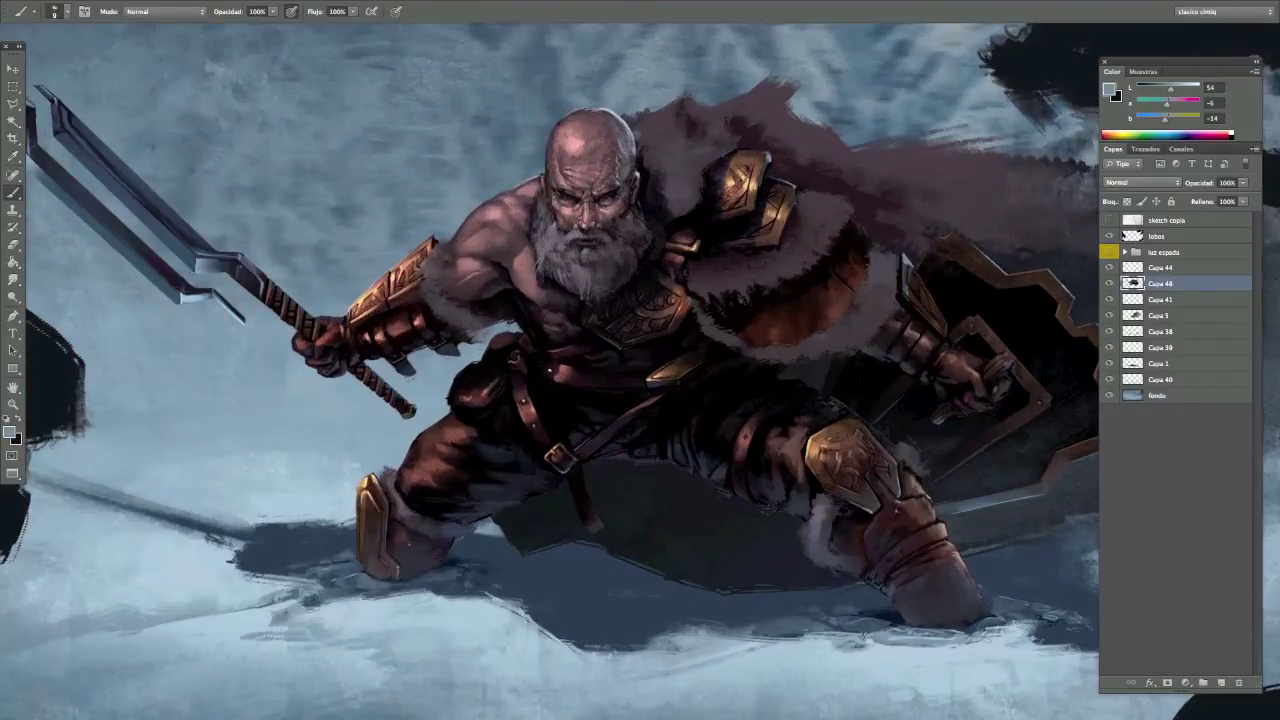
left_click(692, 381, "alt")
left_click(694, 381, "alt")
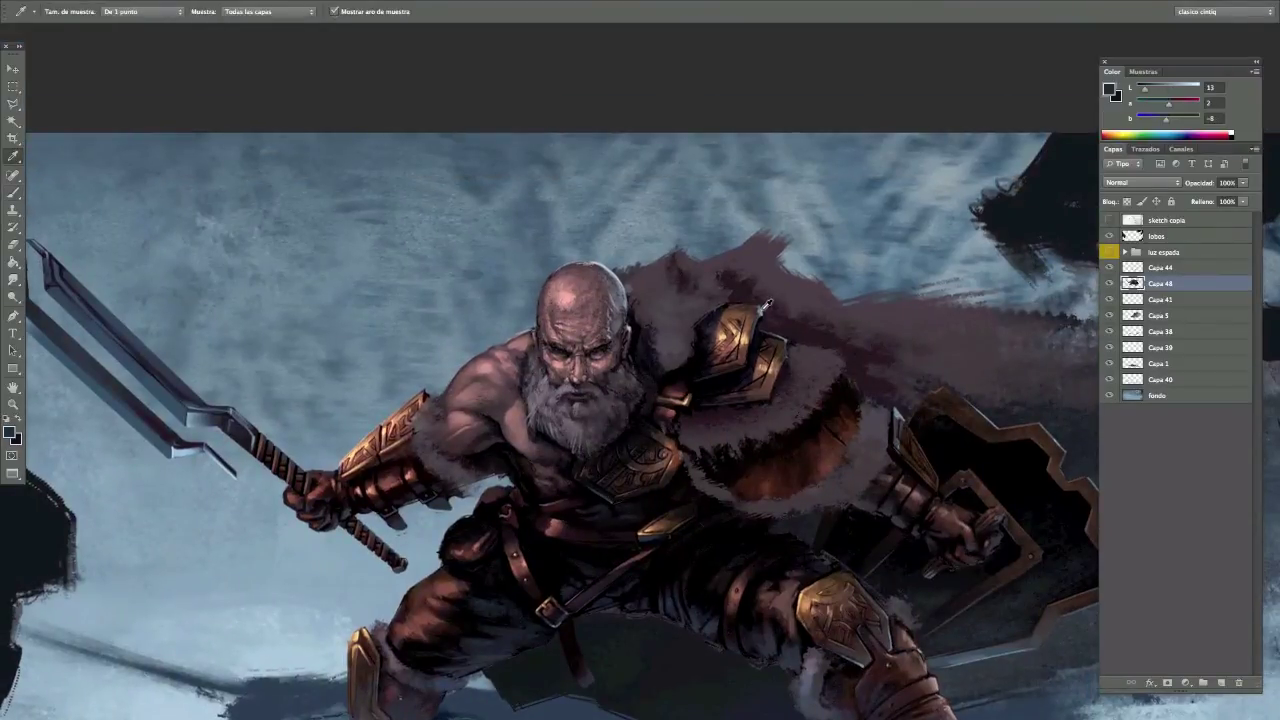
Review the whole composition at several zoom levels and open the layer blend-mode list.
key("ctrl+0")
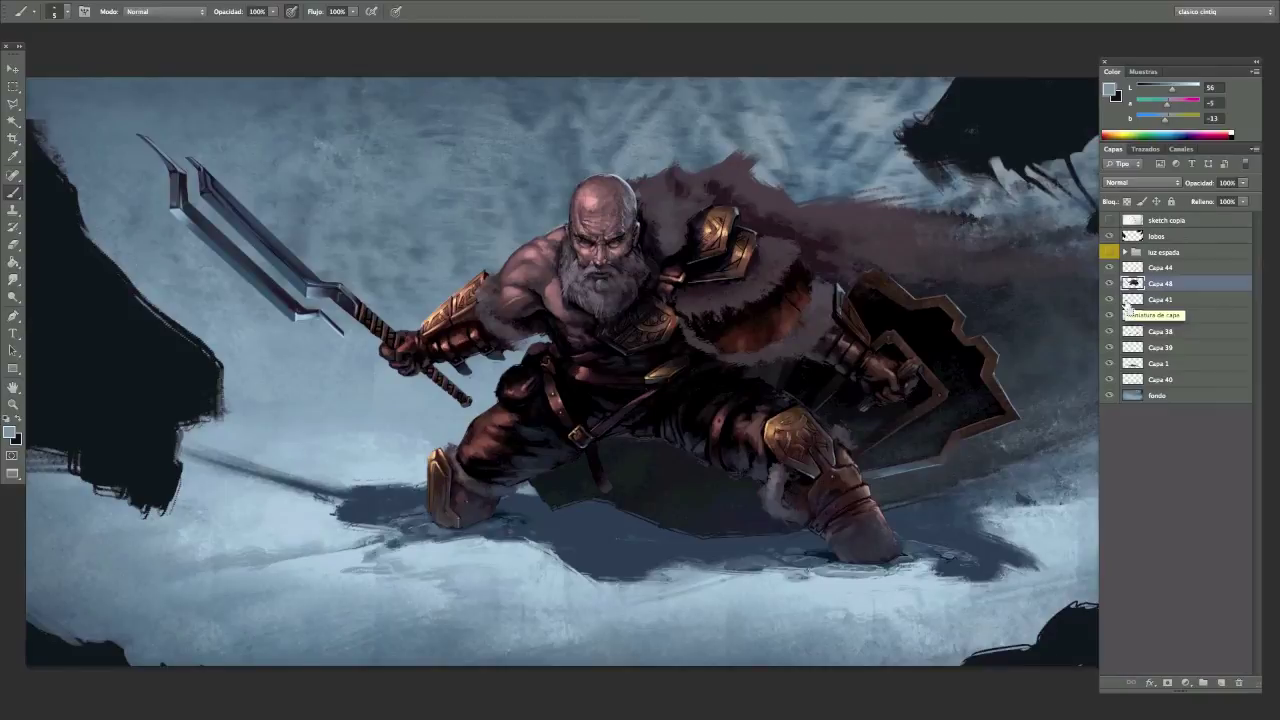
key("ctrl+minus")
key("ctrl+0")
key("ctrl+minus")
key("ctrl+0")
left_click(1140, 182)
Paint dark red tones on the face on a Superponer layer and merge it into Capa 48.
left_click(1125, 309)
left_click(614, 250, "alt")
left_click_drag(600, 256, 630, 242)
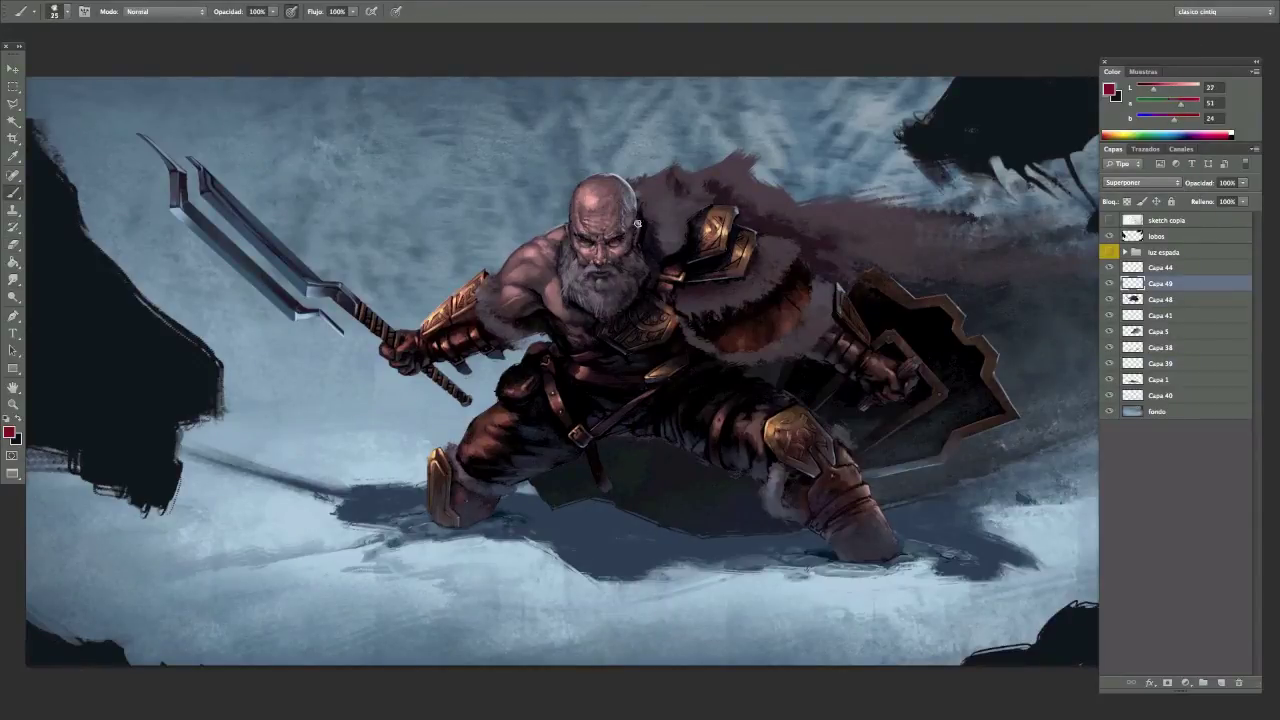
key("bracketright")
key("bracketright")
key("bracketright")
key("bracketleft")
key("bracketleft")
key("bracketleft")
key("bracketright")
key("bracketright")
key("bracketright")
key("bracketright")
left_click_drag(950, 610, 912, 612)
key("bracketleft")
key("bracketleft")
key("bracketleft")
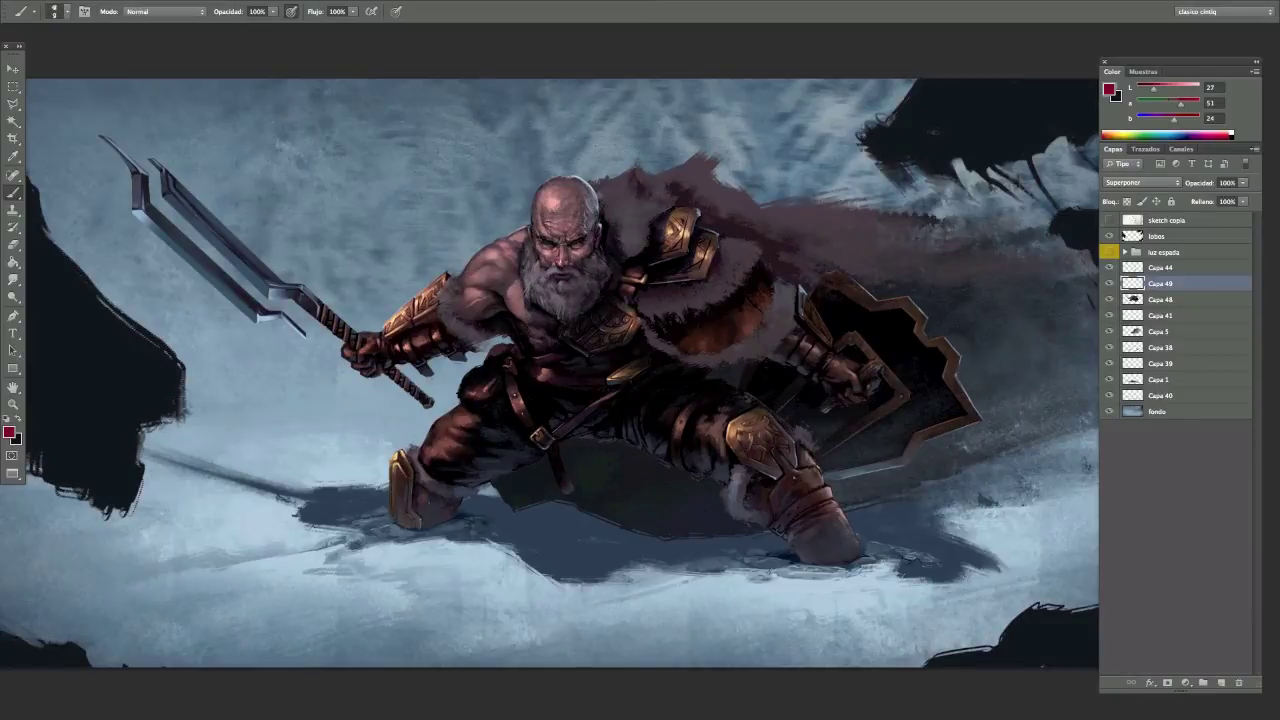
key("bracketleft")
key("bracketleft")
key("bracketleft")
key("ctrl+e")
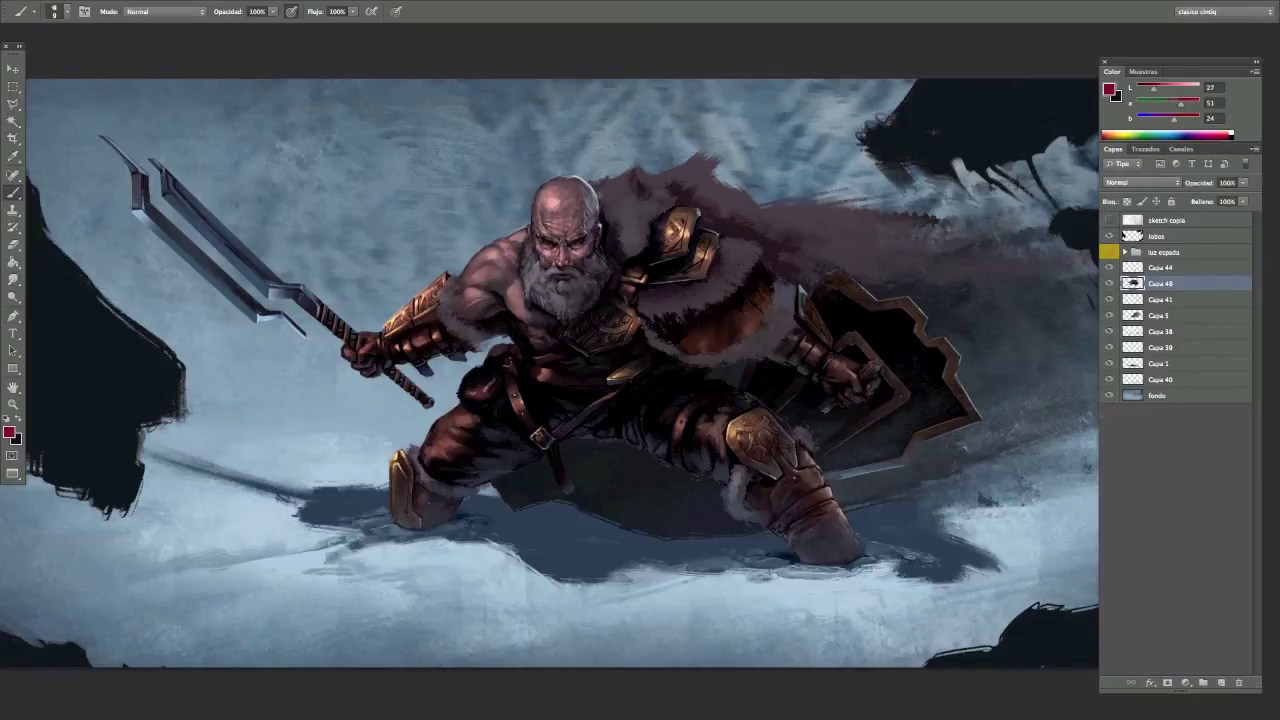
Add another Superponer layer, paint purple tones with a 20 px brush, and merge the upper layers.
key("Tab")
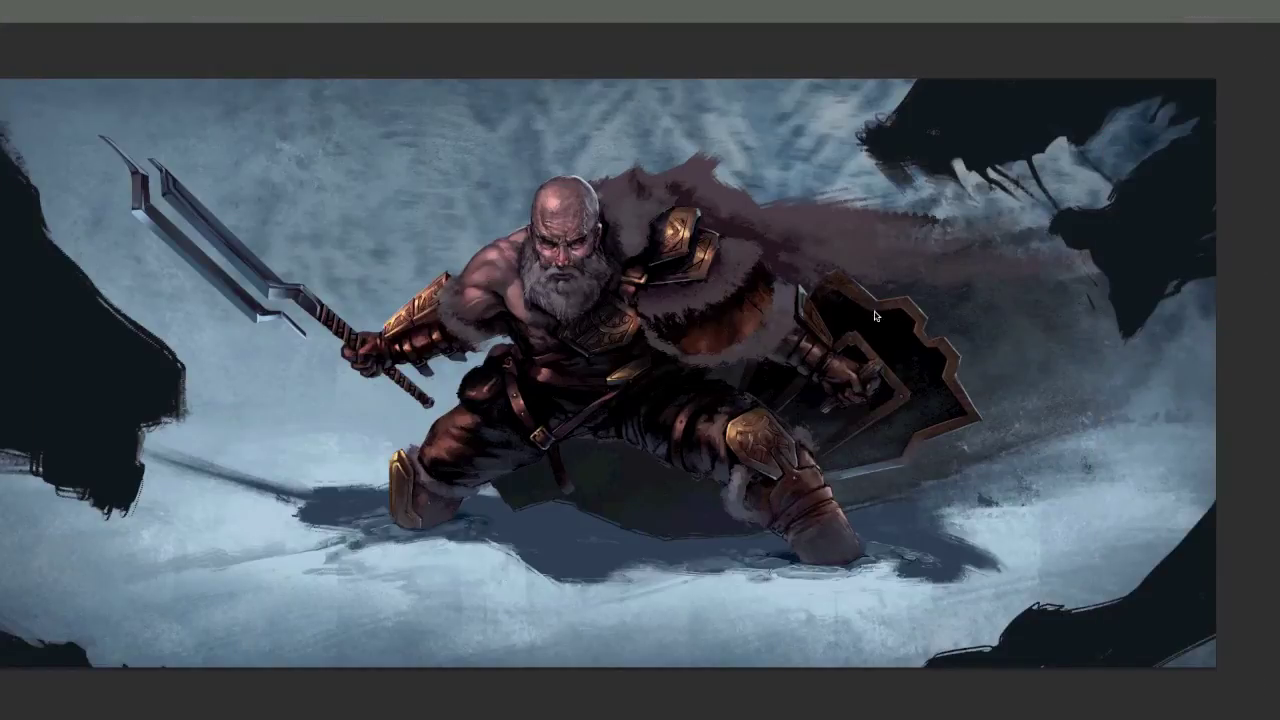
key("Tab")
left_click(1221, 682)
left_click(1140, 182)
left_click(1140, 330)
left_click(1157, 118)
key("bracketright")
key("bracketright")
key("bracketright")
key("bracketright")
key("bracketright")
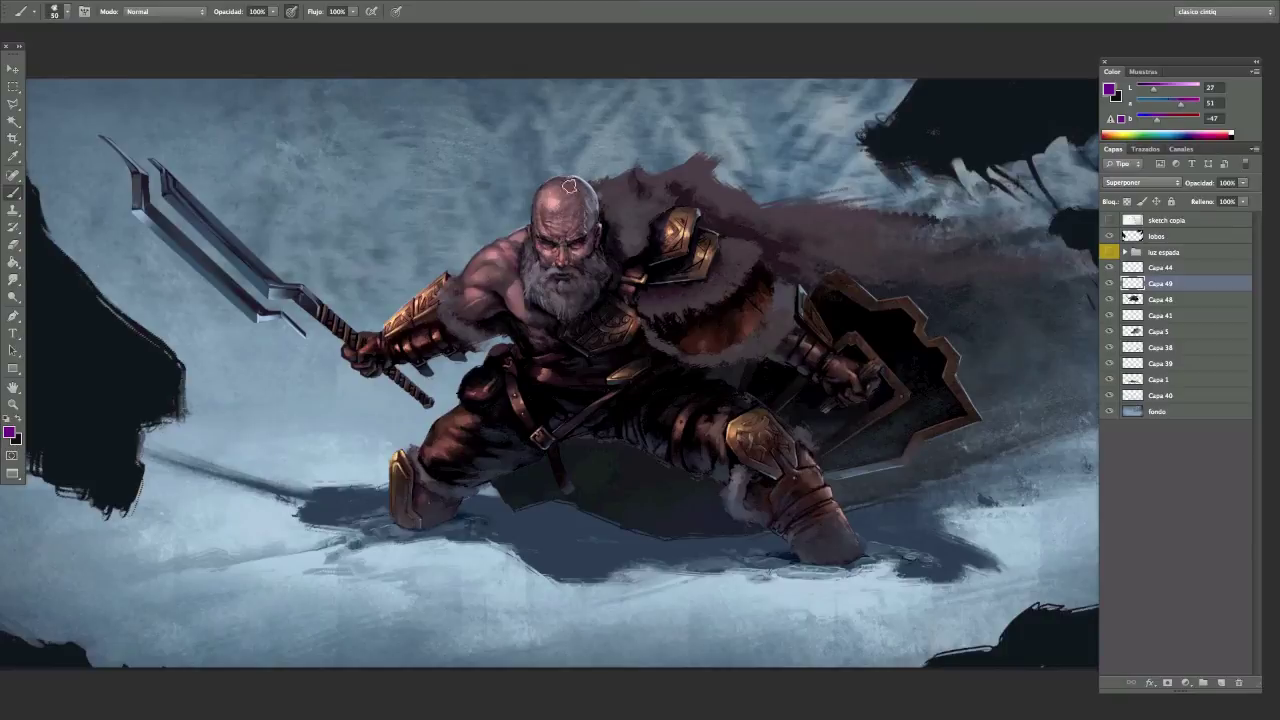
key("ctrl+e")
Erase on Capa 5, then create Capa 42 above it with a 9–15 px brush.
left_click(1160, 283)
key("e")
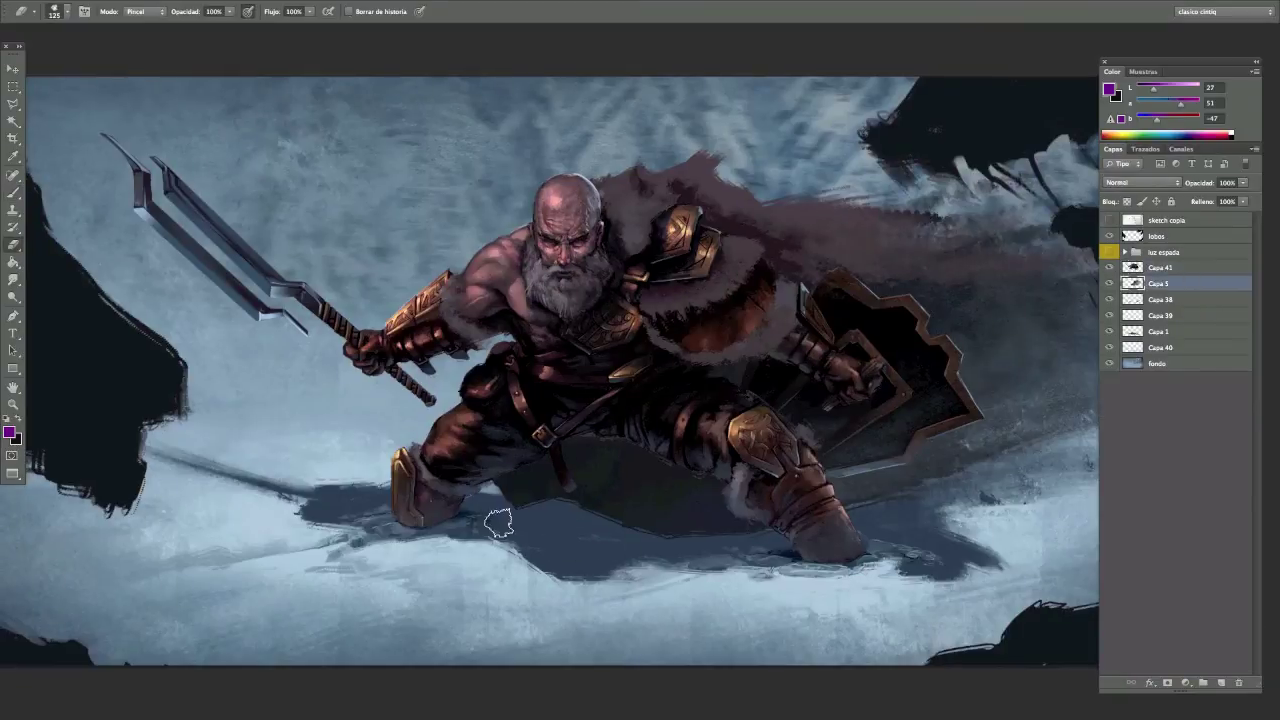
key("bracketleft")
key("bracketleft")
key("bracketleft")
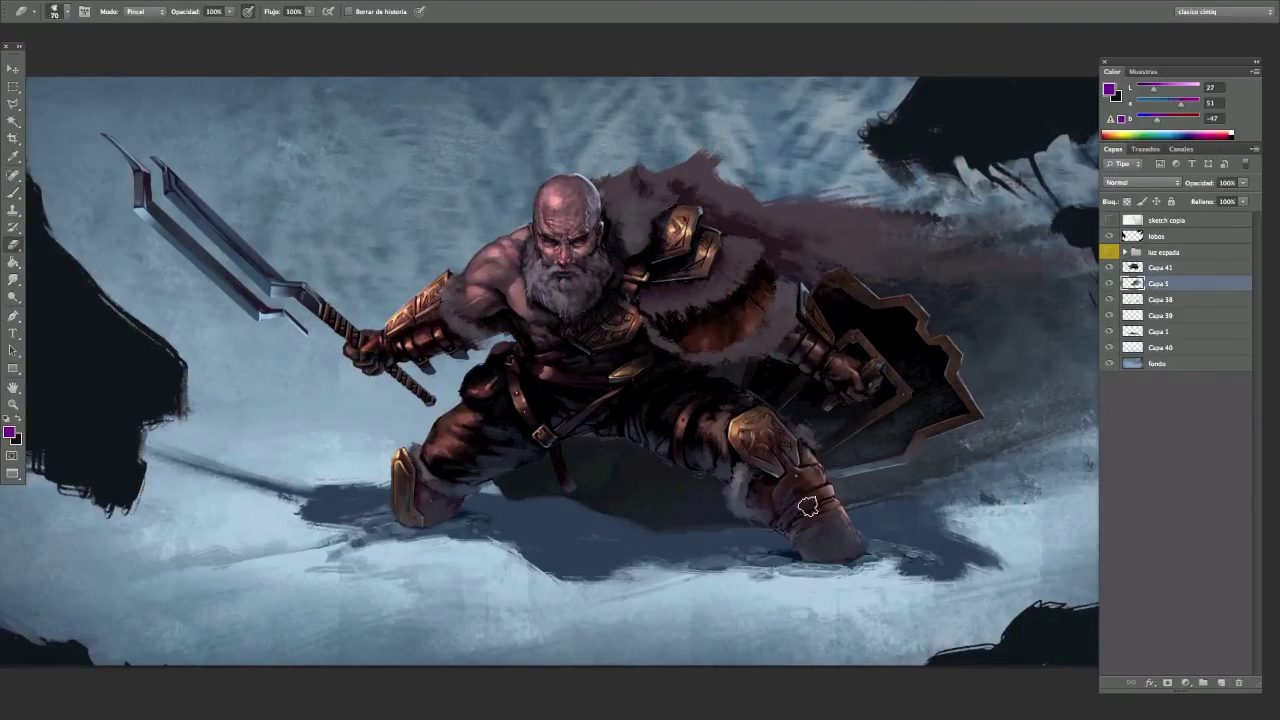
key("b")
key("ctrl+shift+alt+n")
left_click(624, 521, "alt")
key("bracketright")
key("bracketright")
key("bracketright")
key("bracketleft")
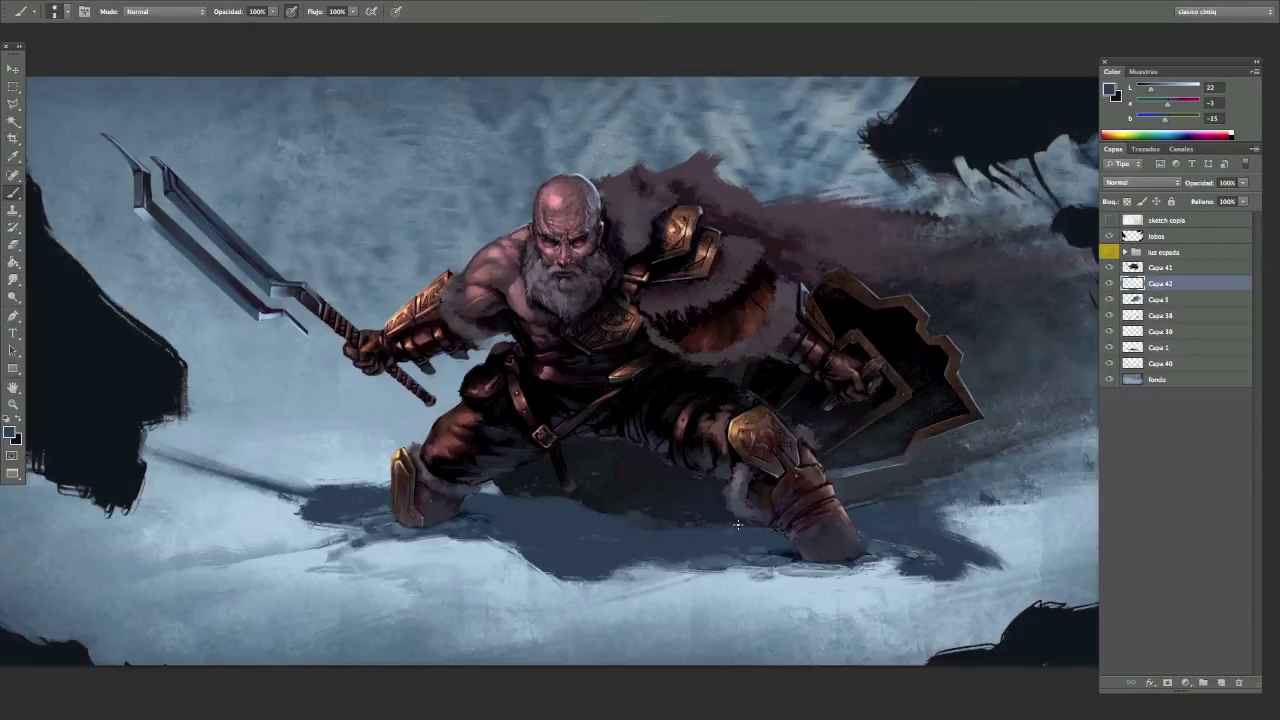
scroll(672, 508, "down", 1)
scroll(672, 508, "right", 2)
key("bracketright")
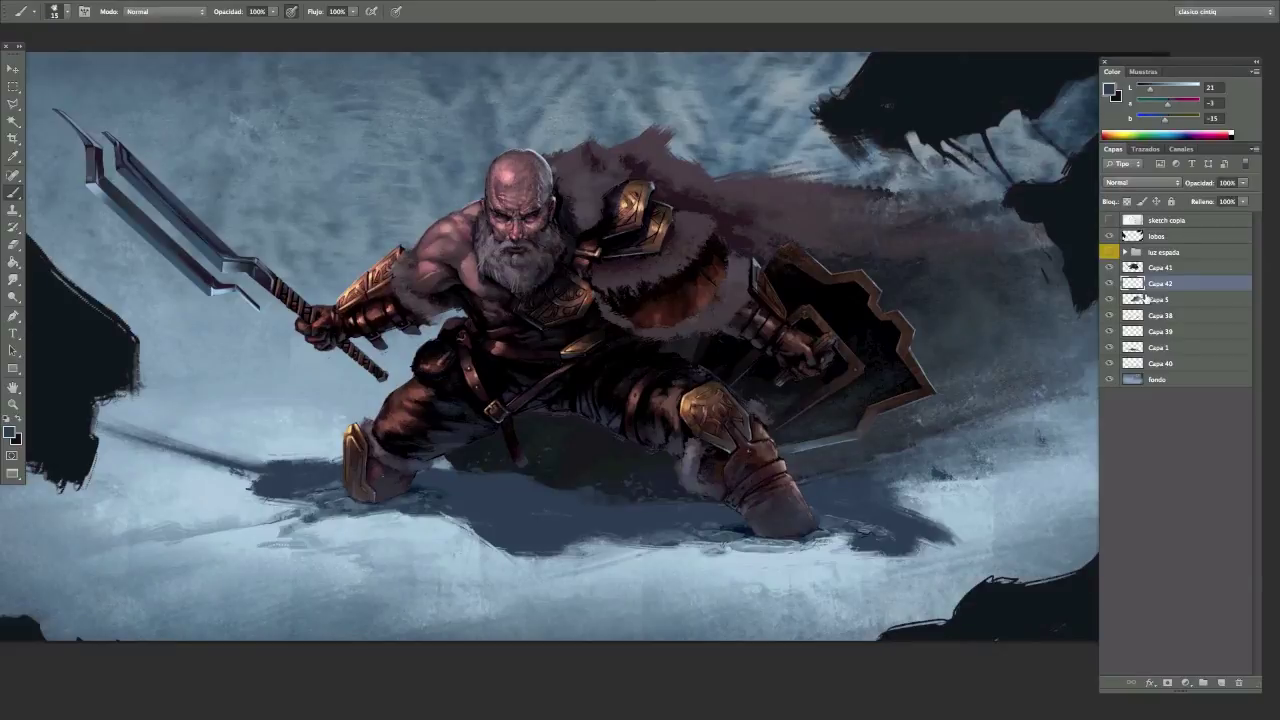
Move Capa 42 above Capa 41 and paint sampled grey fur strands around the shoulder pad.
left_click(1108, 268)
left_click(1108, 268)
left_click_drag(1160, 284, 1160, 262)
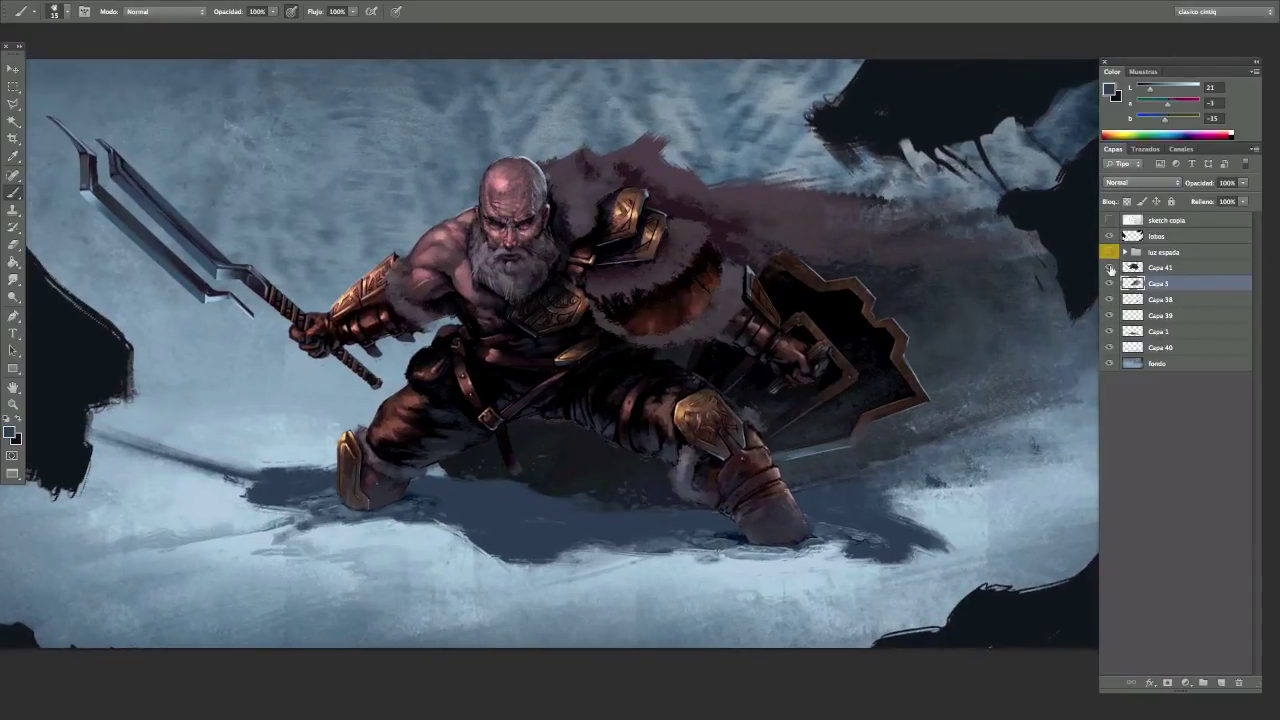
right_click(842, 694)
scroll(1171, 543, "down", 5)
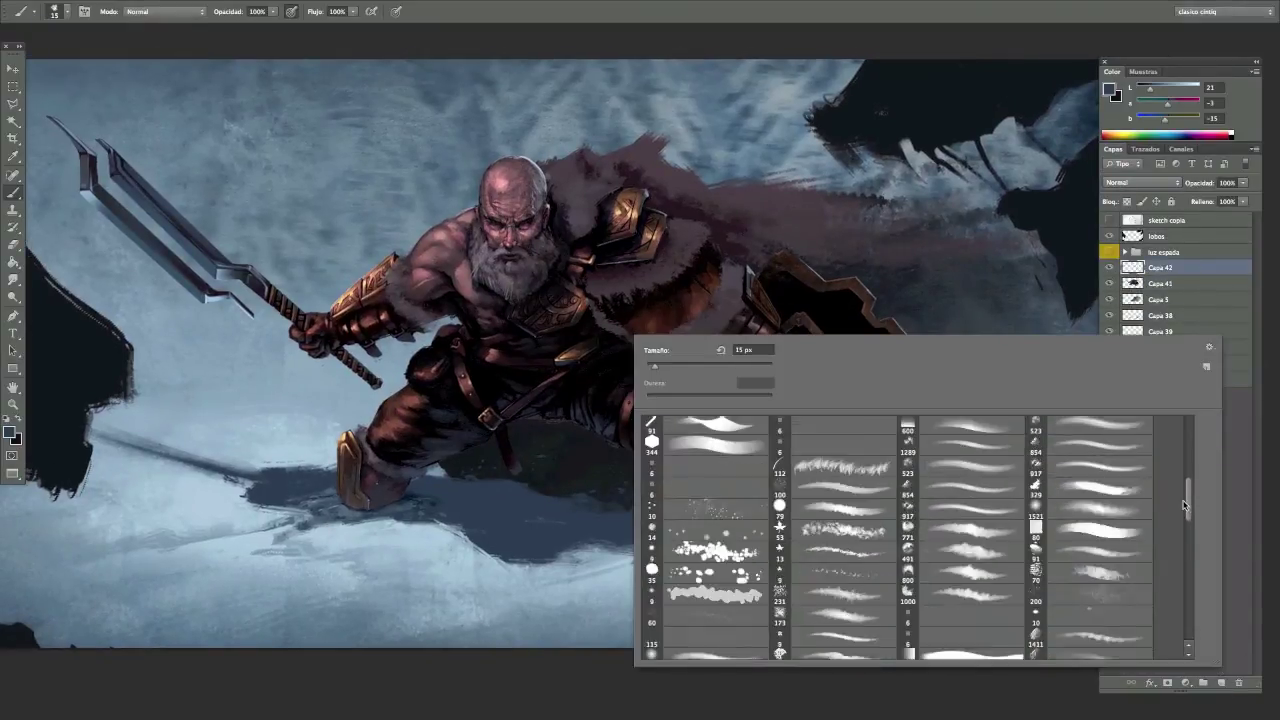
scroll(1171, 543, "down", 5)
key("i")
left_click(507, 273)
key("b")
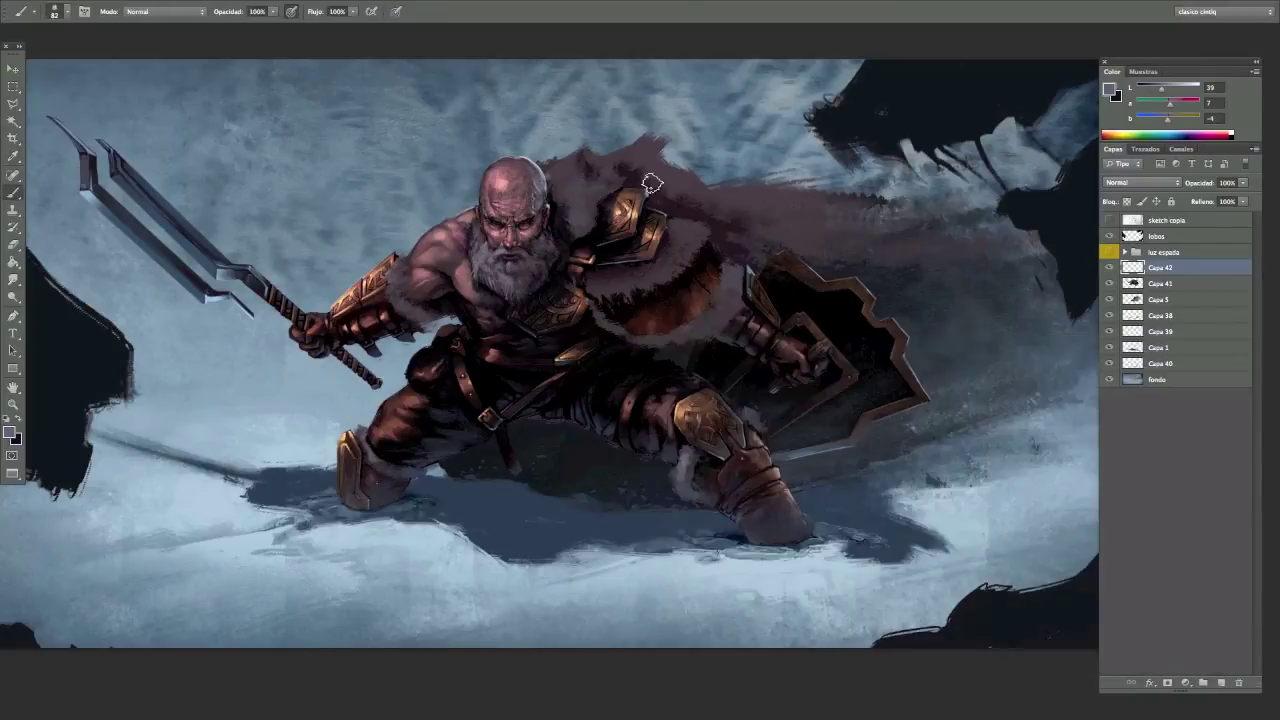
mouse_move(576, 198)
left_mouse_down()
mouse_move(600, 222)
mouse_move(596, 285)
mouse_move(615, 300)
mouse_move(654, 266)
mouse_move(590, 300)
mouse_move(630, 255)
mouse_move(610, 328)
mouse_move(694, 275)
left_mouse_up()
key("bracketleft")
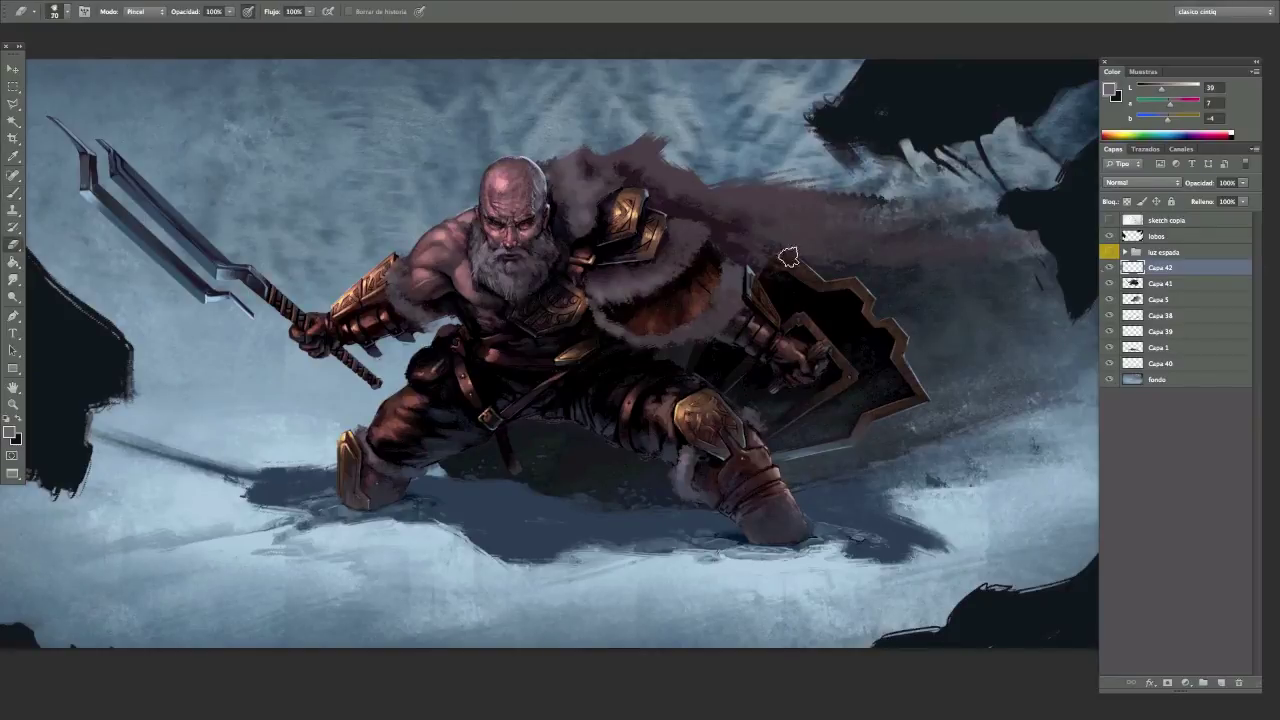
Test a large spiky brush preset on the snow, then settle on the 20 px preset at 15.
right_click(1007, 253)
left_click_drag(1168, 476, 1168, 494)
key("bracketright")
key("bracketright")
key("bracketright")
left_click(551, 509)
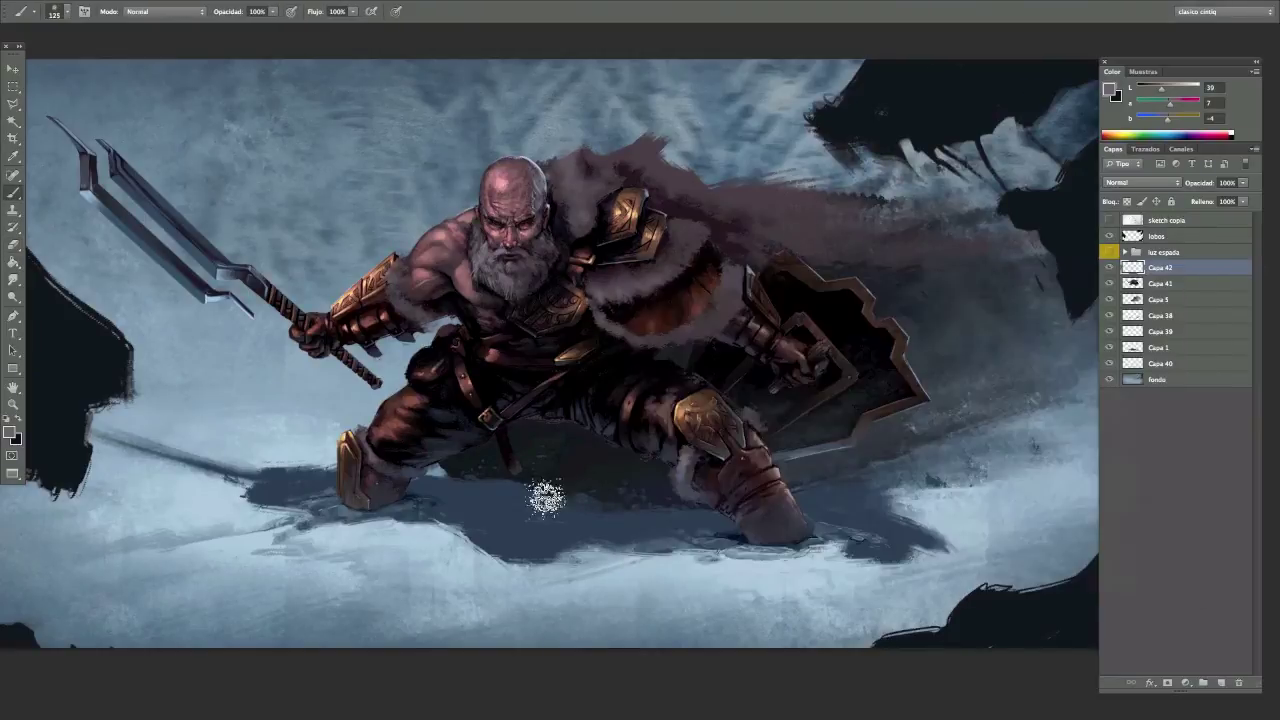
right_click(554, 530)
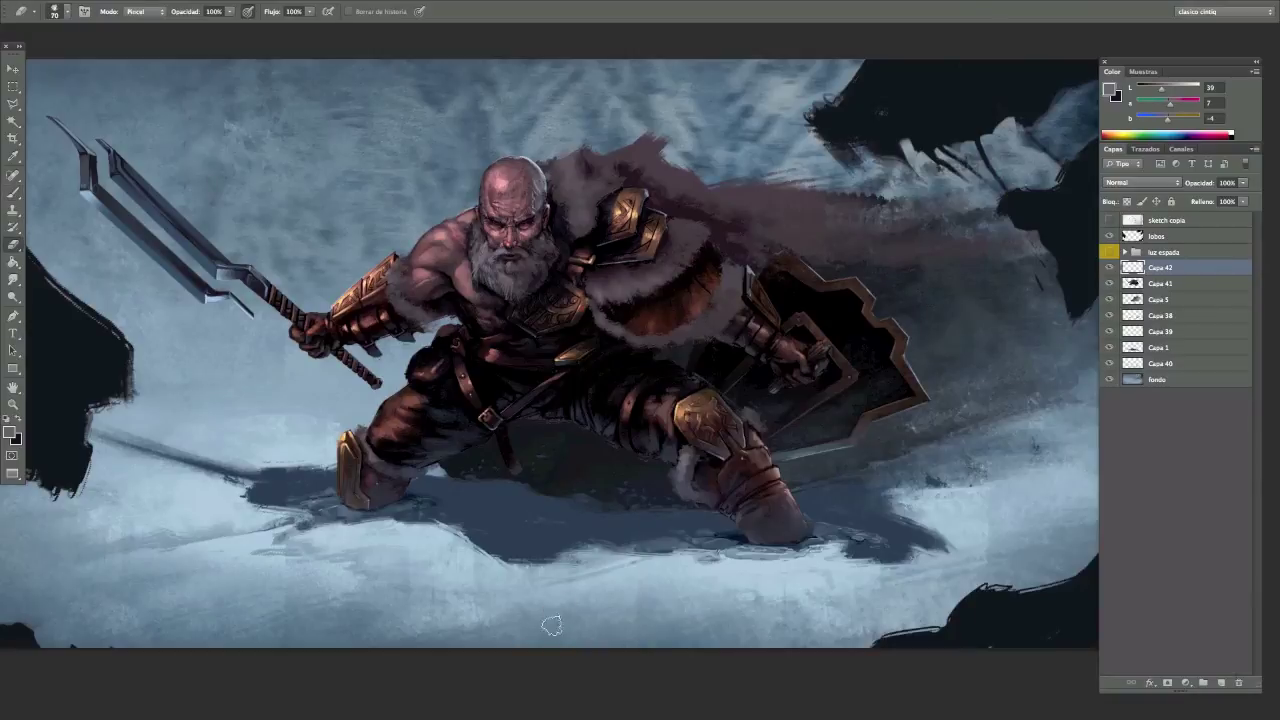
right_click(650, 420)
scroll(1172, 613, "down", 1)
double_click(855, 600)
left_click_drag(560, 640, 673, 542)
right_click(673, 542)
scroll(1222, 636, "down", 1)
double_click(1130, 580)
key("bracketleft")
Paint near-black and sampled dark tones into the collar, then add layer Capa 43.
left_click(608, 210, "alt")
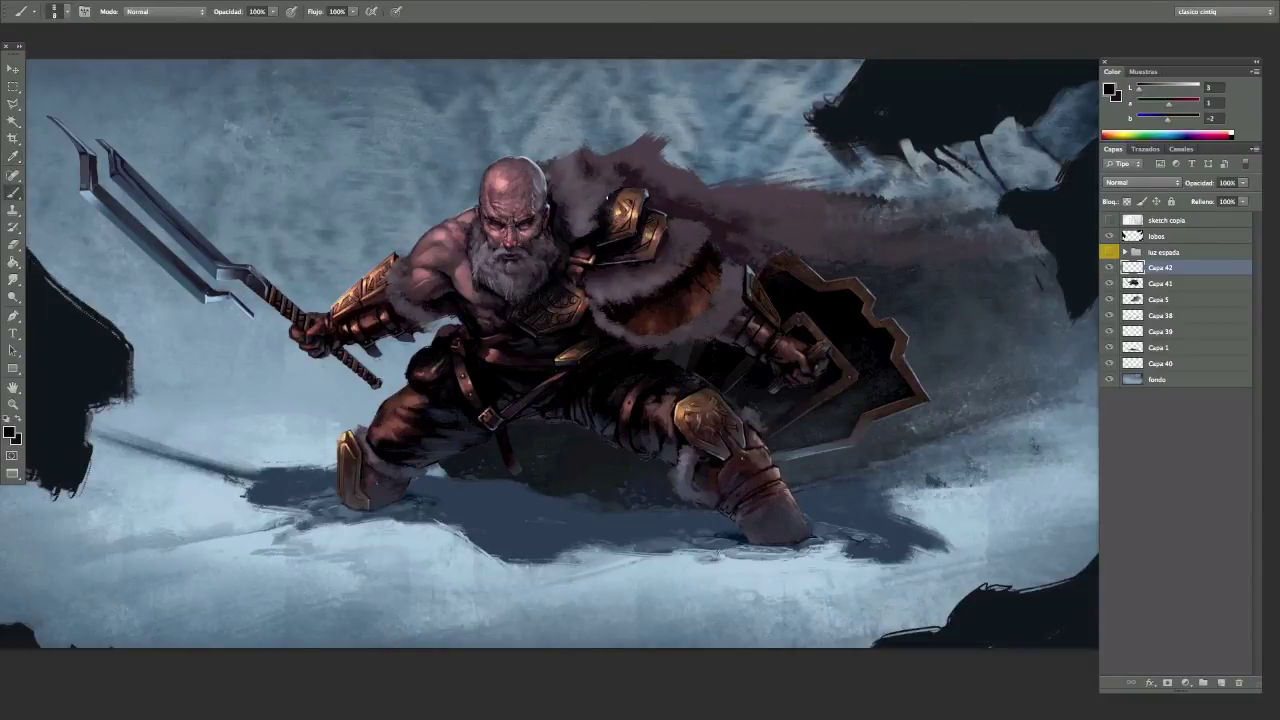
left_click_drag(615, 113, 578, 228)
key("bracketright")
key("bracketright")
left_click(531, 342, "alt")
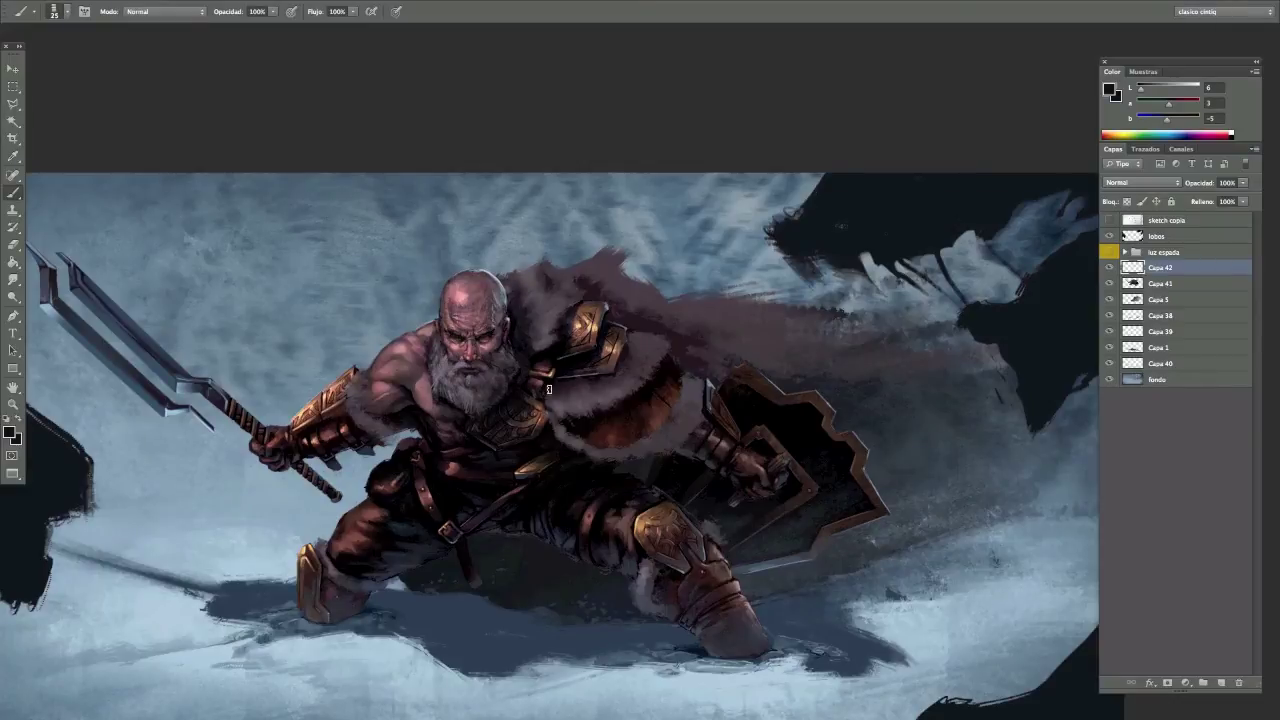
key("bracketleft")
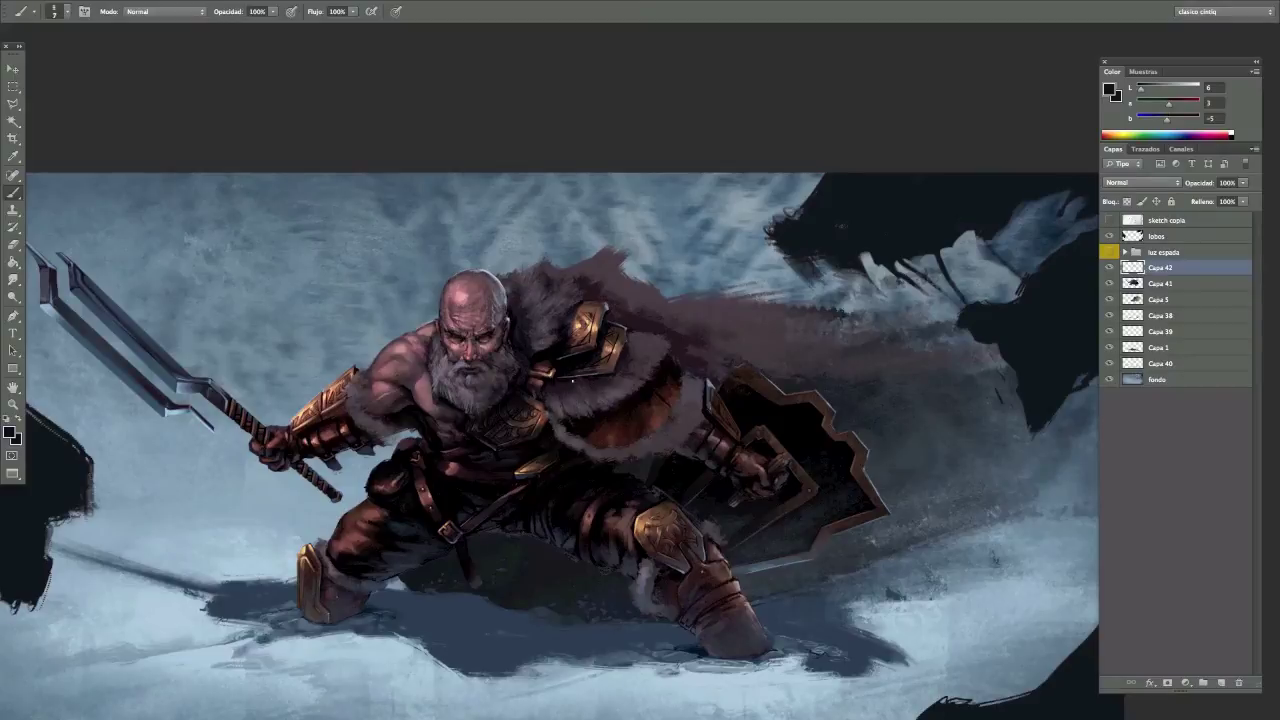
left_click(570, 380, "alt")
scroll(634, 338, "down", 1)
scroll(766, 529, "down", 3)
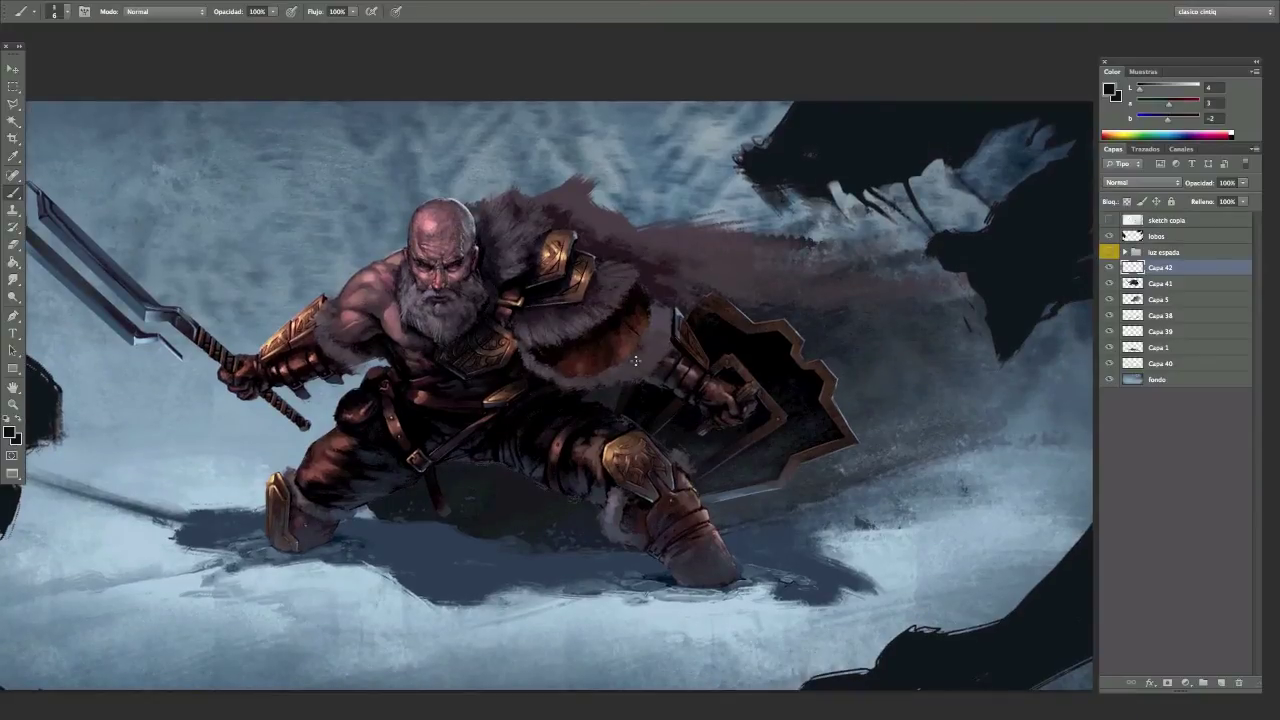
scroll(639, 361, "up", 2)
key("ctrl+shift+alt+n")
Sample a grey fur tone, set a 30 px brush, and choose a textured eraser shape.
key("i")
left_click_drag(1150, 132, 1169, 122)
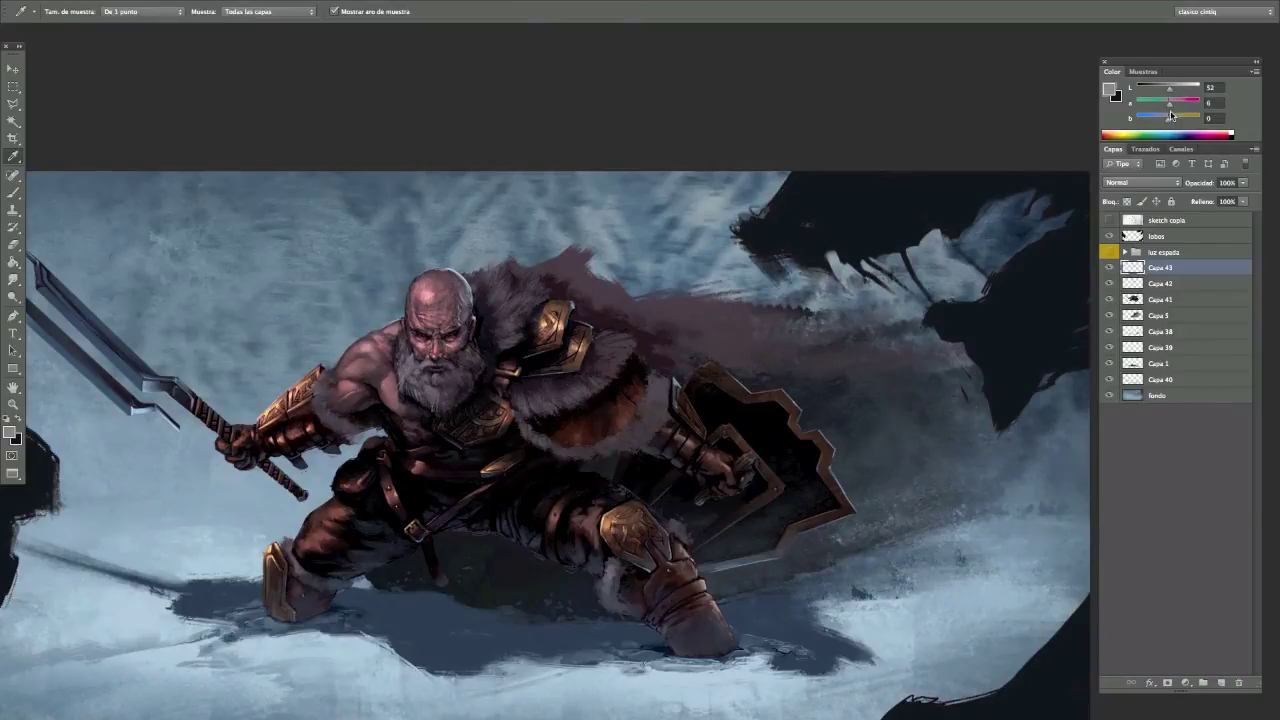
key("b")
key("bracketright")
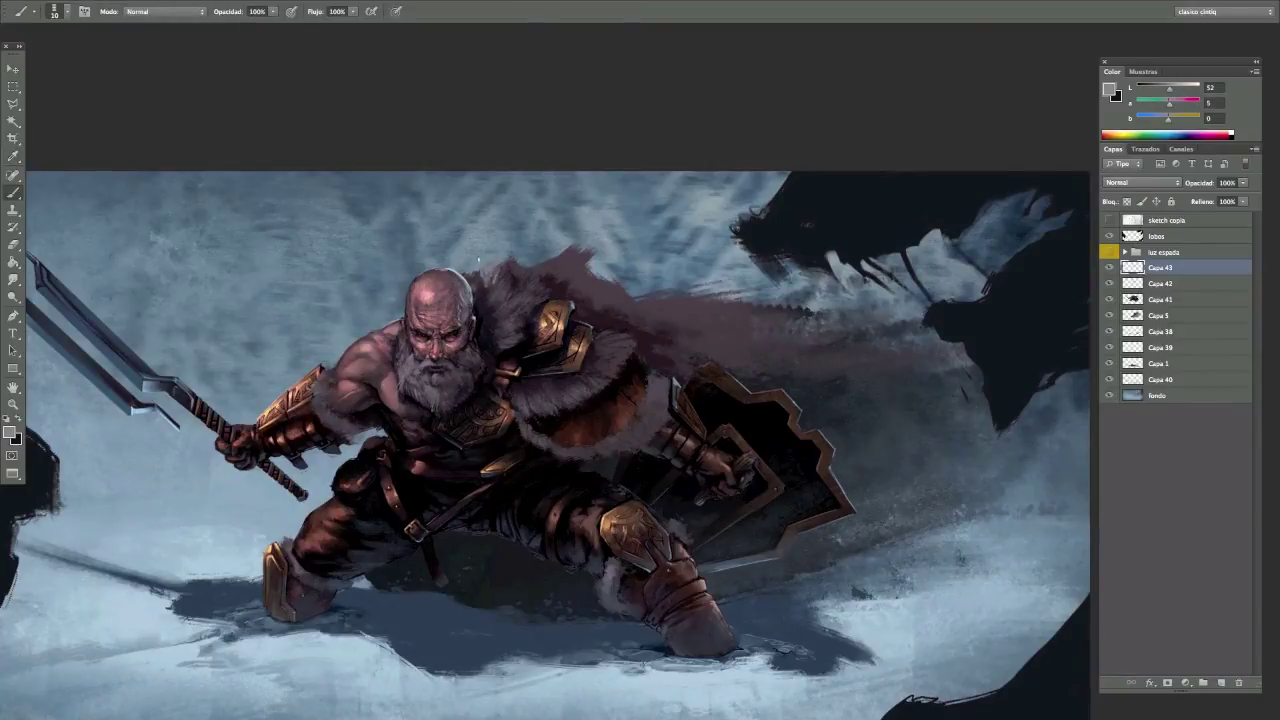
key("bracketright")
key("bracketright")
key("e")
right_click(592, 390)
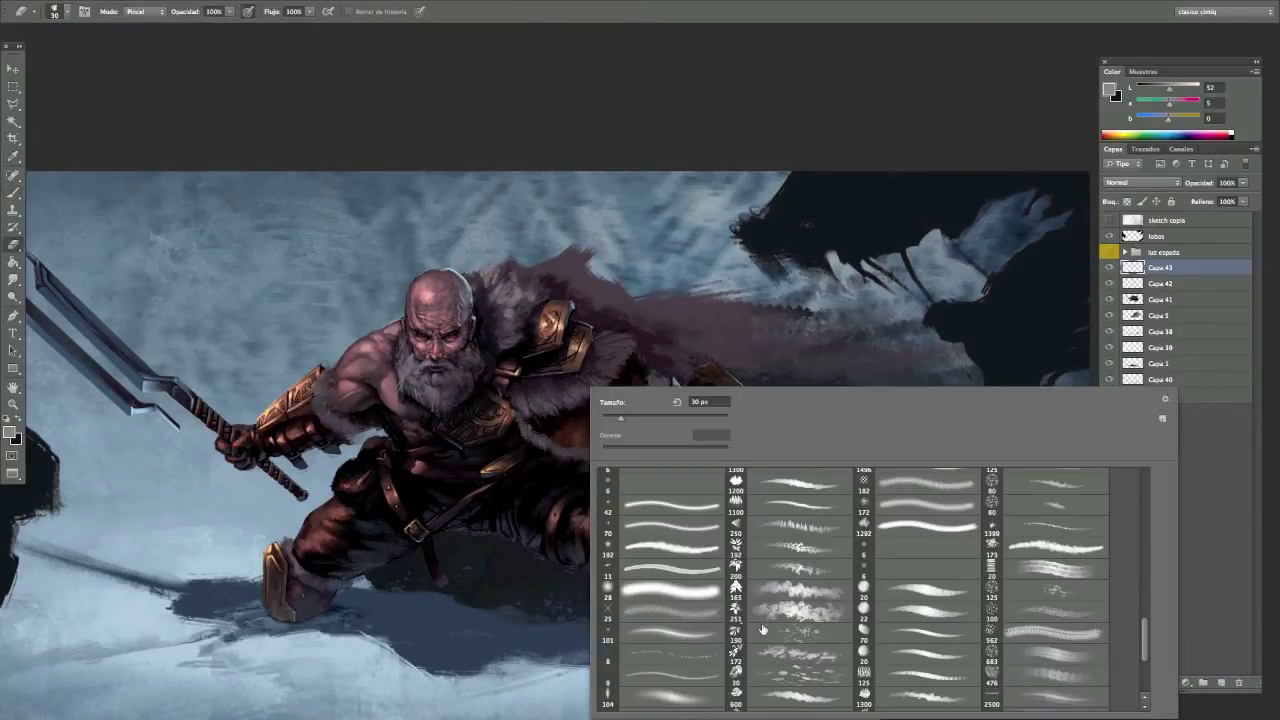
scroll(1130, 630, "down", 3)
left_click_drag(1144, 614, 1145, 480)
scroll(1122, 572, "down", 2)
double_click(1050, 560)
Pick a lighter warm fur tone and set a 15 px brush for fine strands.
key("b")
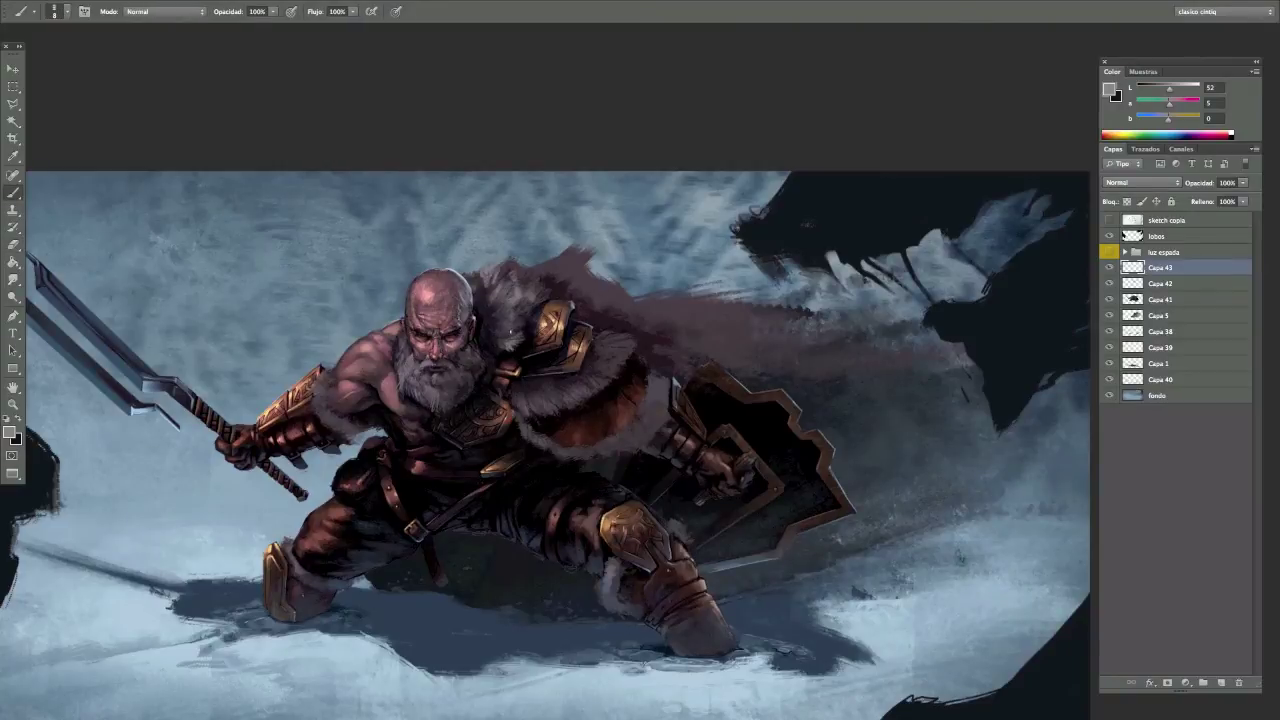
key("e")
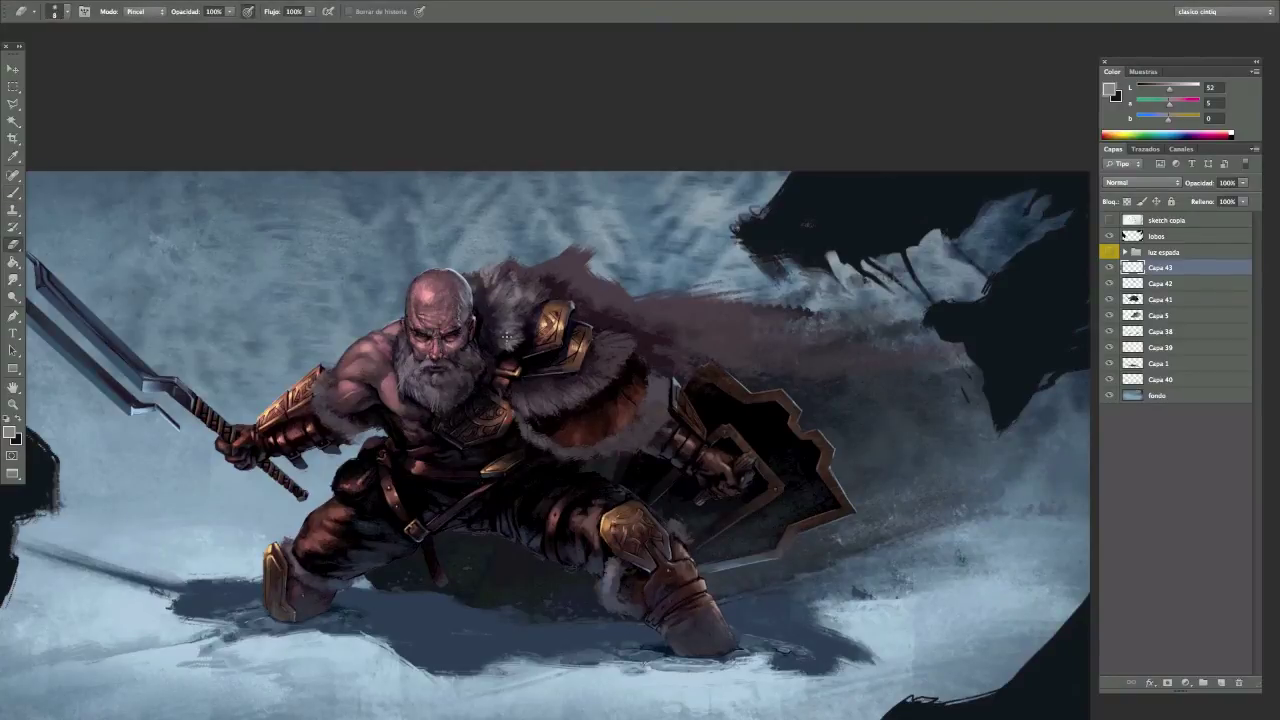
key("b")
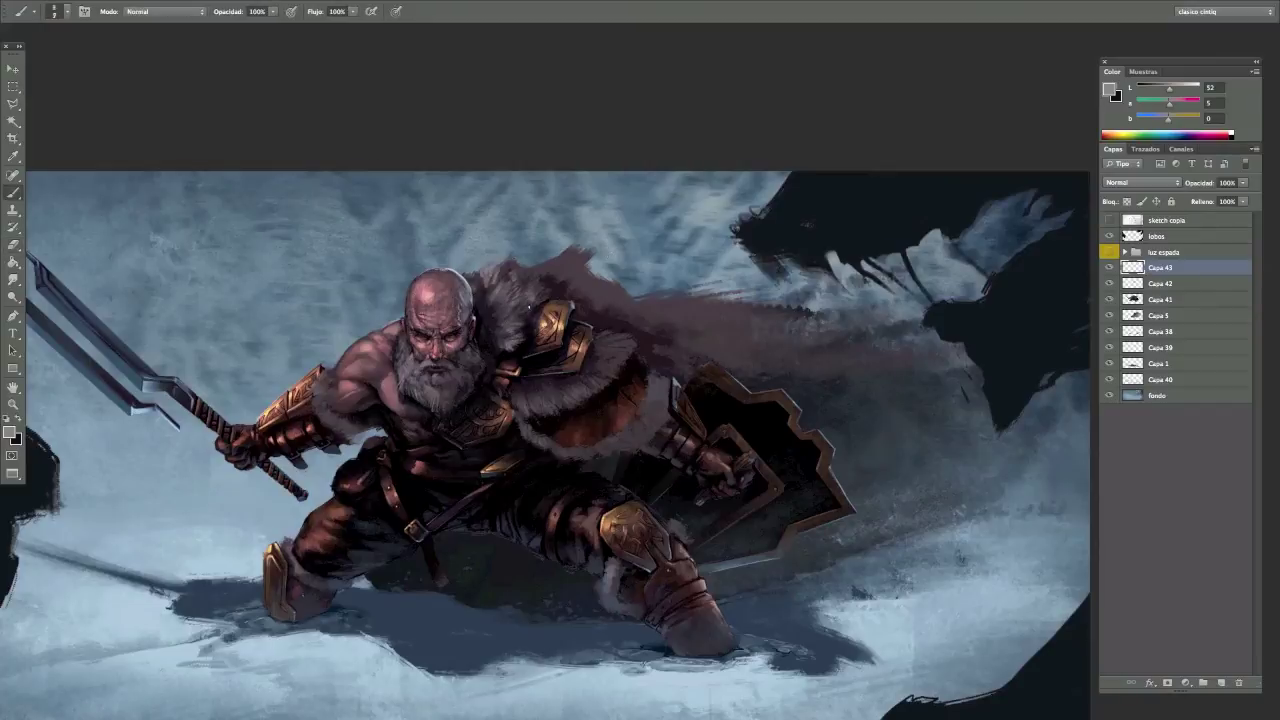
left_click(513, 277, "alt")
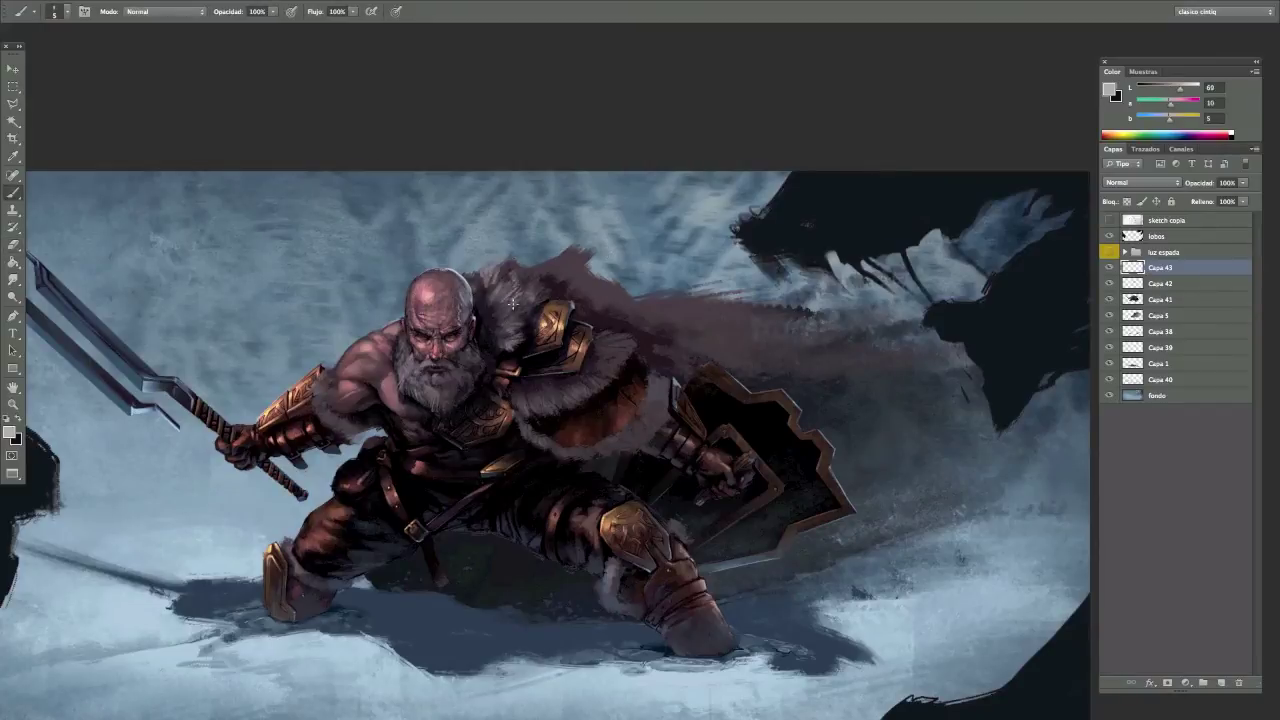
left_click_drag(474, 276, 456, 240)
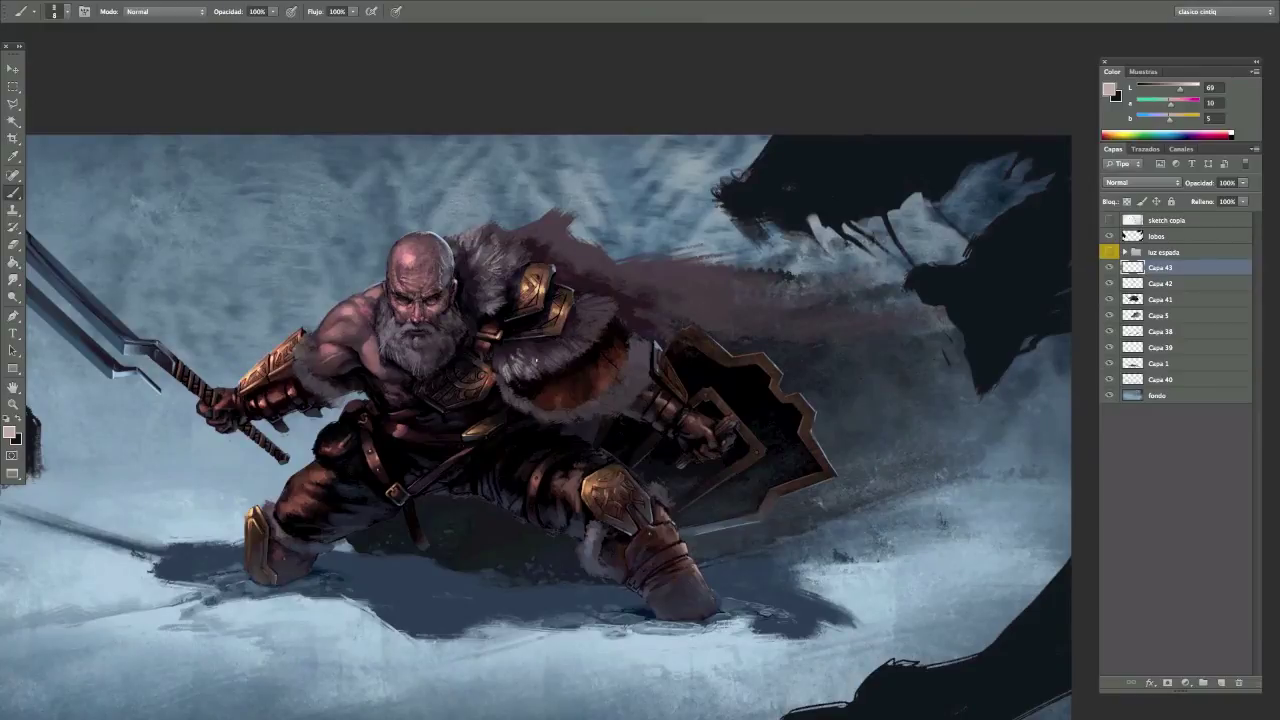
key("bracketleft")
key("bracketleft")
key("bracketleft")
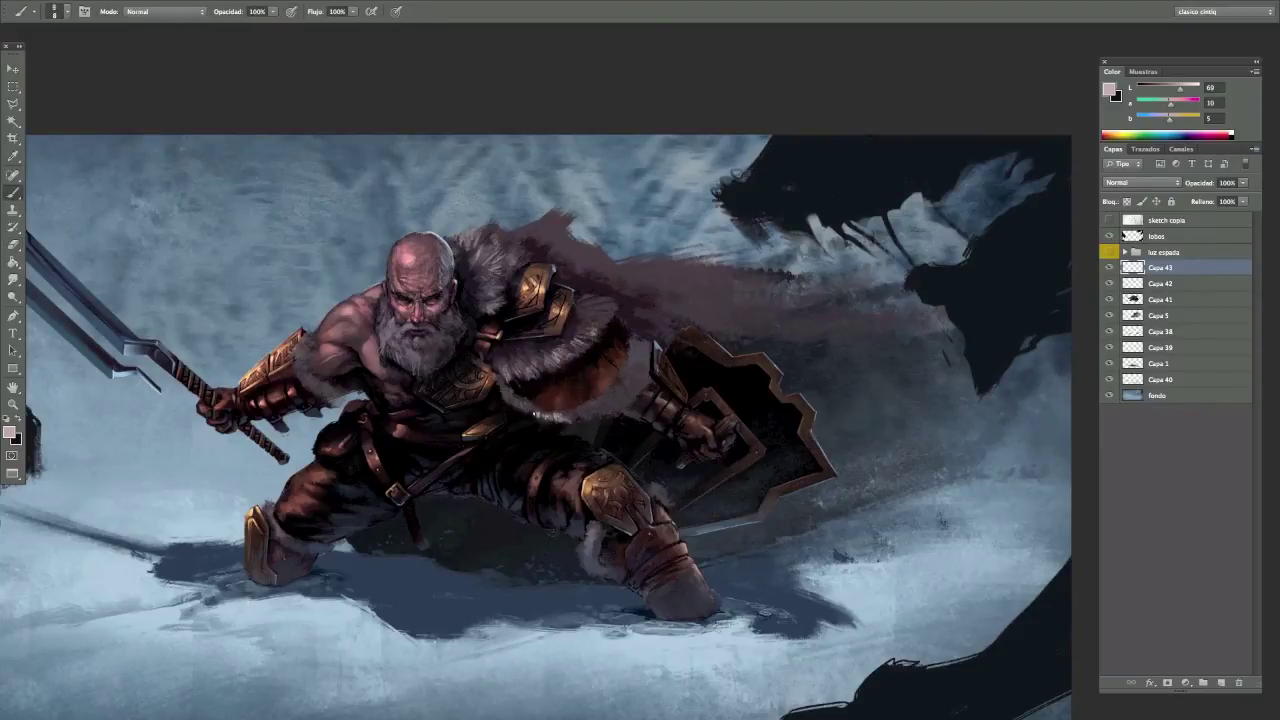
key("bracketright")
key("bracketright")
key("bracketright")
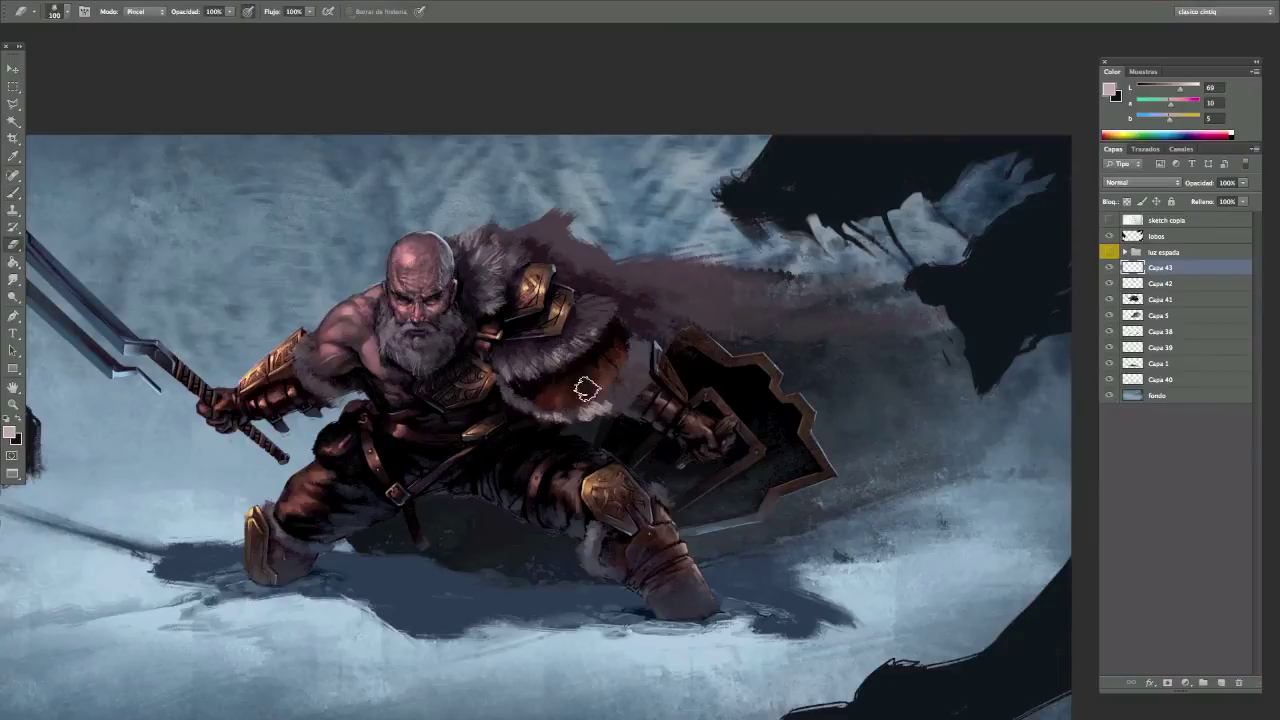
key("bracketleft")
key("bracketleft")
key("bracketleft")
key("bracketleft")
key("bracketleft")
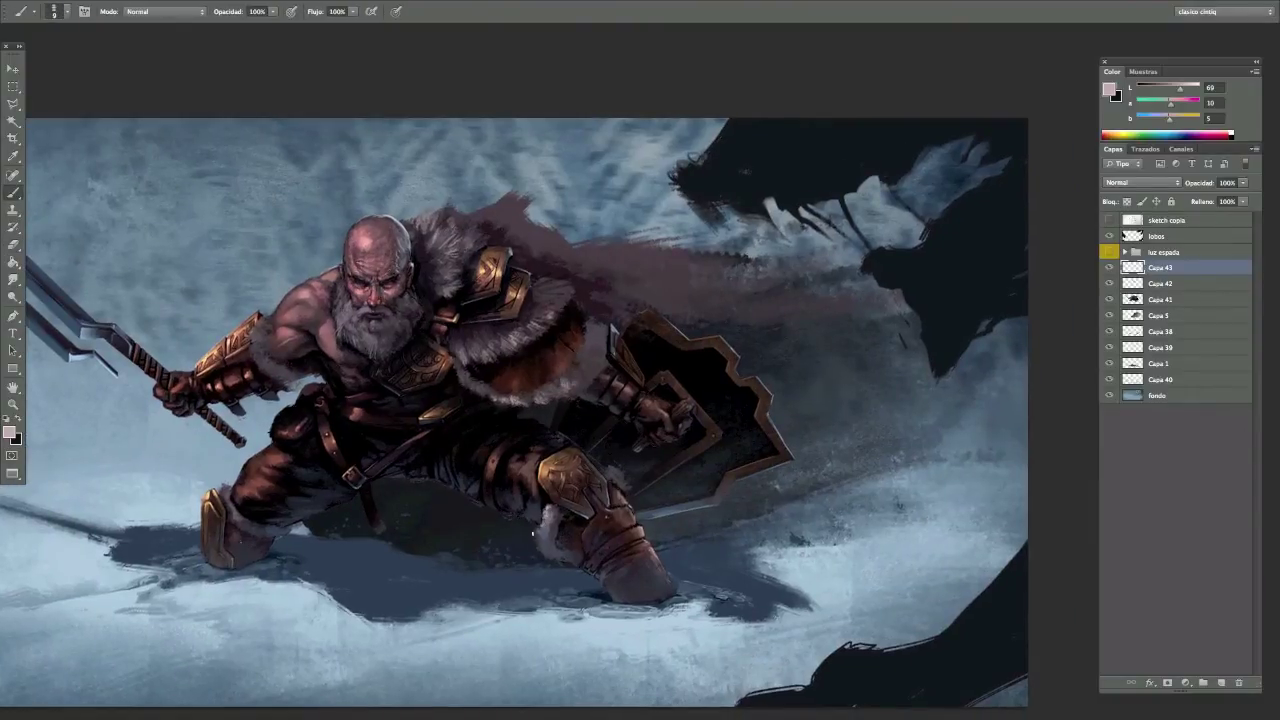
Paint light strands on the shoulder fur, then add layer Capa 44.
left_click_drag(589, 458, 689, 440)
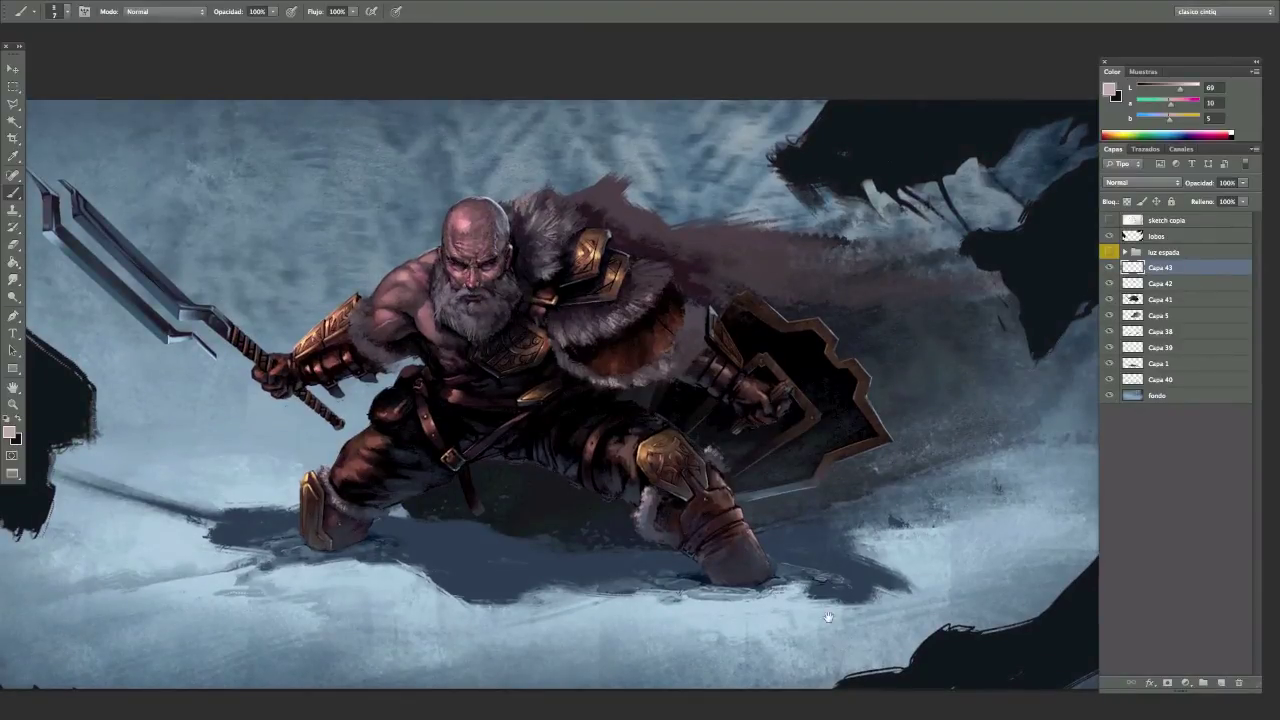
left_click_drag(828, 617, 812, 635)
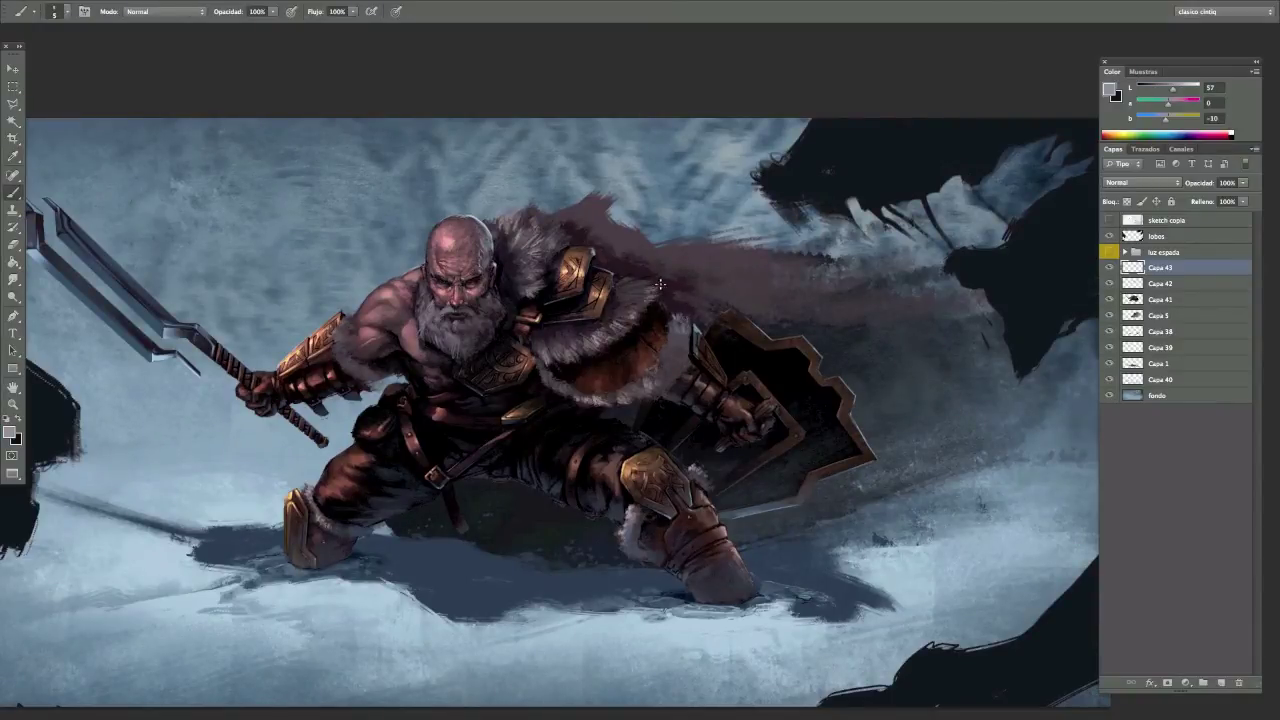
left_click_drag(635, 280, 645, 268)
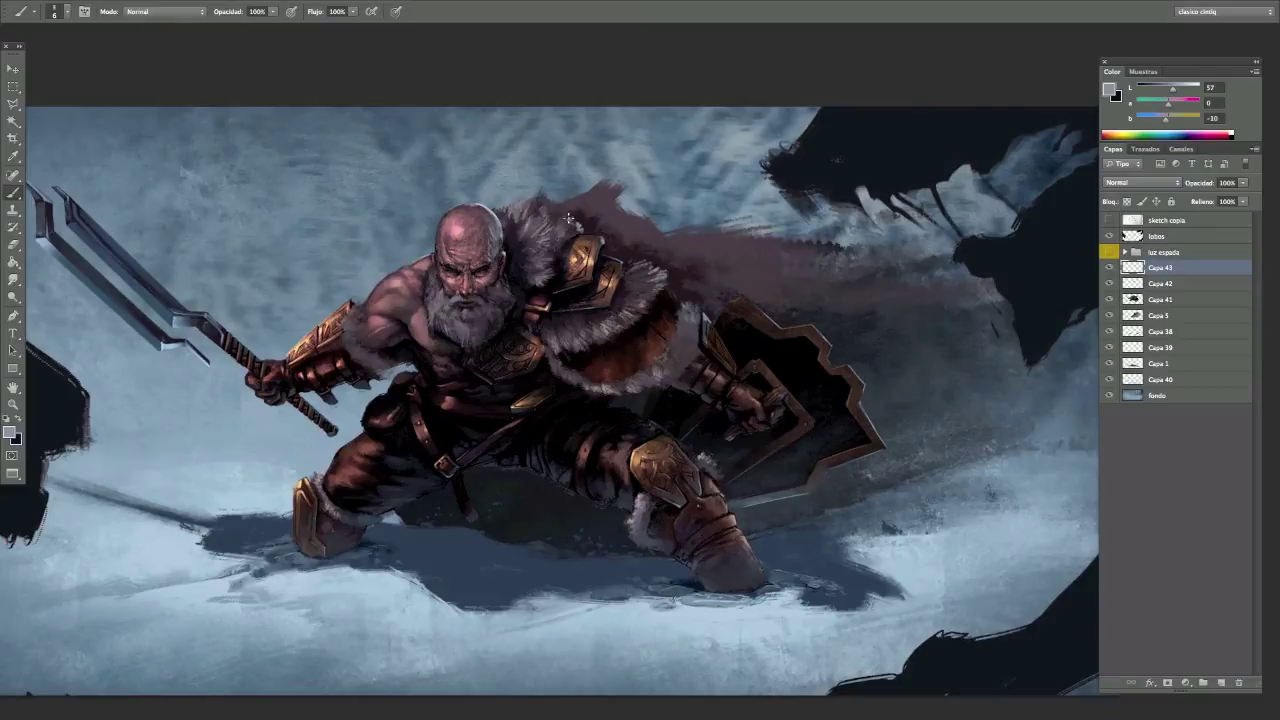
left_click_drag(586, 139, 594, 125)
left_click_drag(576, 222, 582, 210)
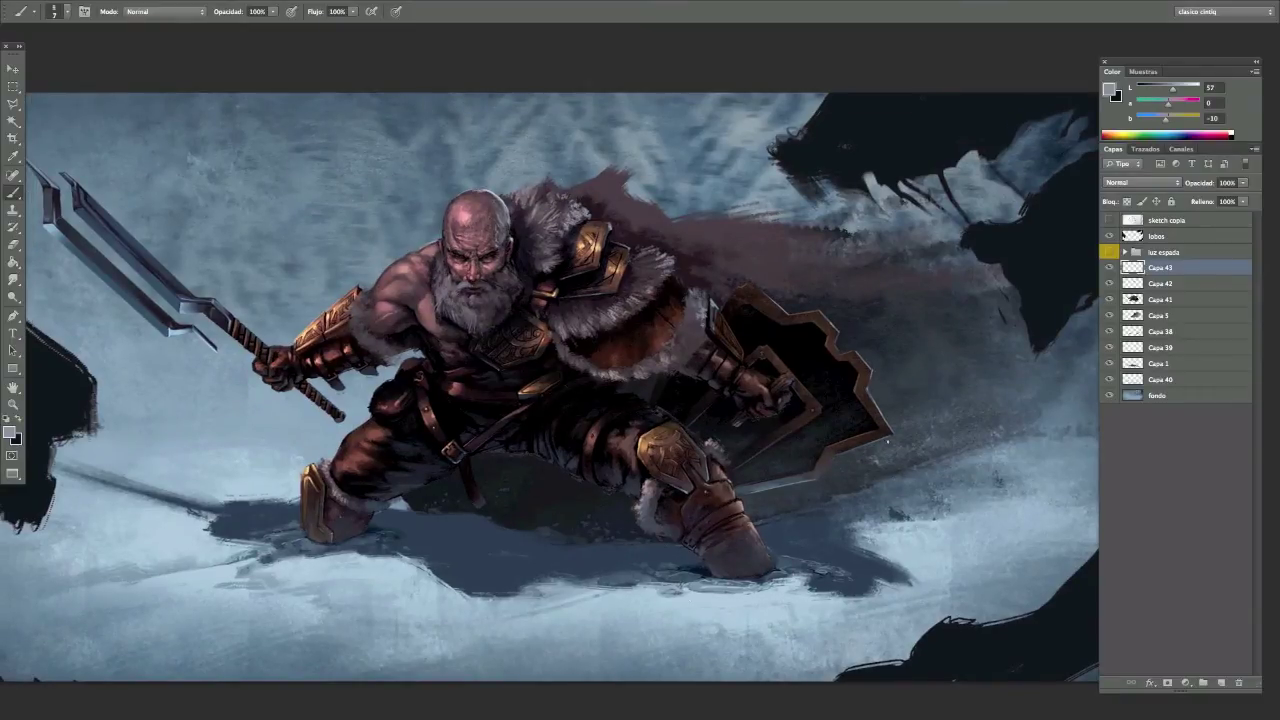
left_click_drag(565, 676, 566, 674)
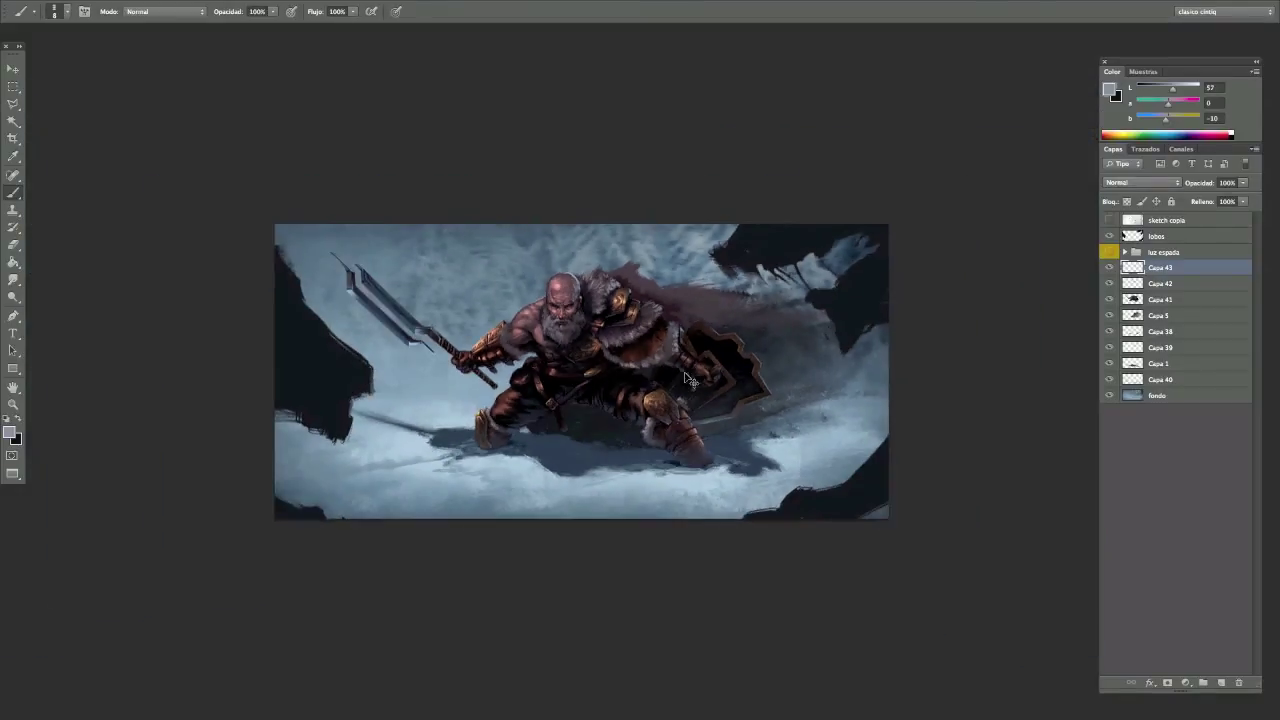
left_click_drag(685, 373, 620, 392)
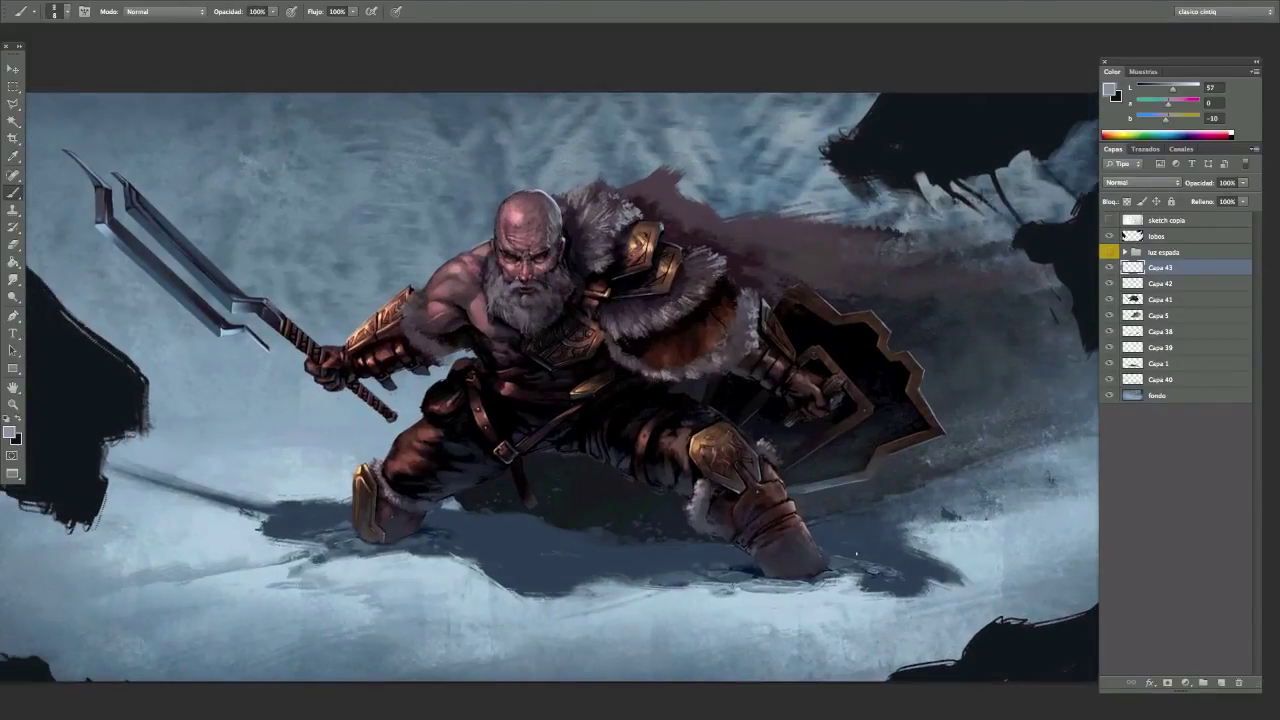
left_click(514, 284, "alt")
key("ctrl+shift+alt+n")
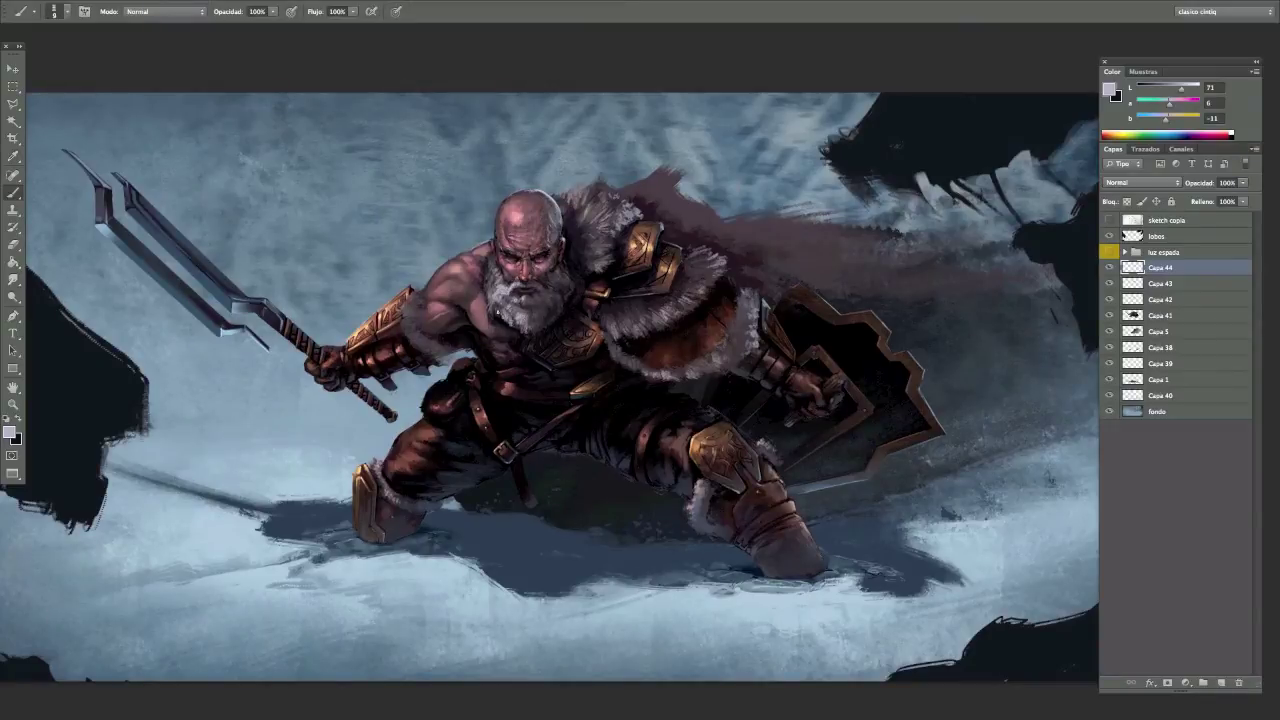
Paint the raised arm with a sampled pinkish tone and near-black shadows.
key("e")
key("b")
left_click_drag(590, 238, 594, 230)
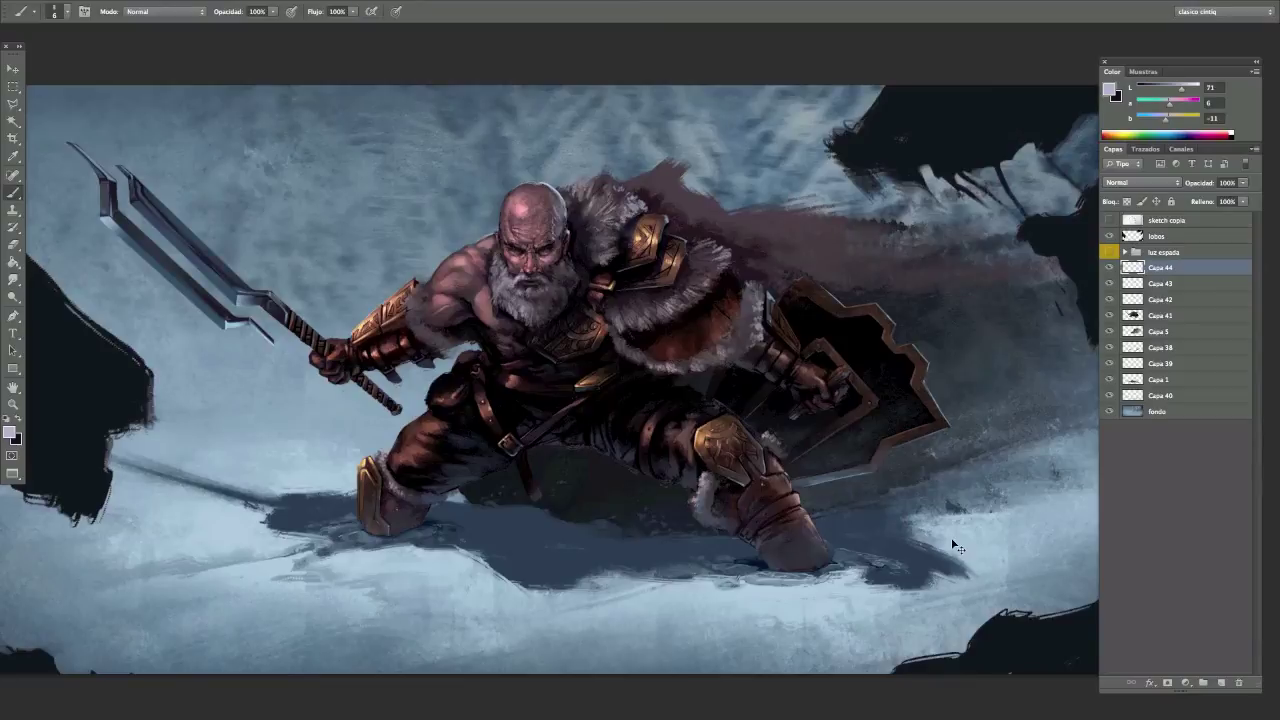
key("ctrl+plus")
left_click(883, 383, "alt")
key("bracketright")
left_click(580, 320, "alt")
key("bracketleft")
key("bracketleft")
key("bracketleft")
left_click(568, 312, "alt")
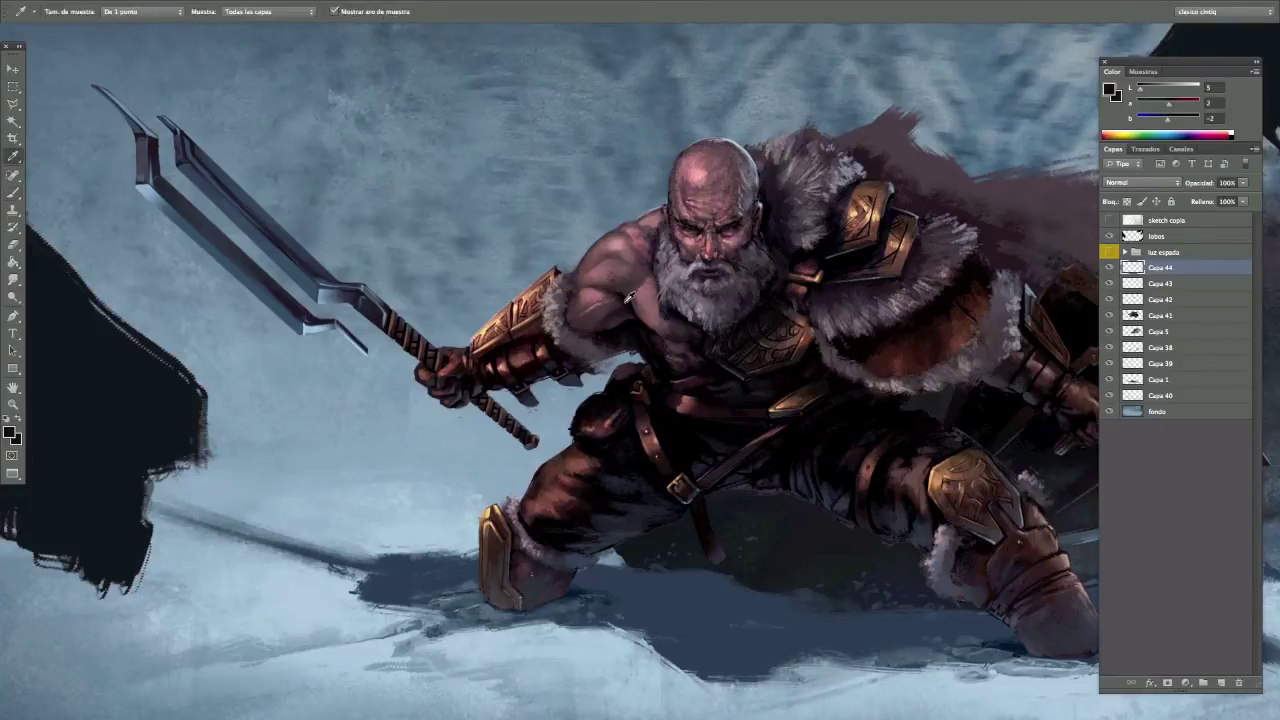
Refine the armour and legs with sampled blue-grey, brown-grey, pinkish grey and brown tones.
scroll(763, 462, "down", 3)
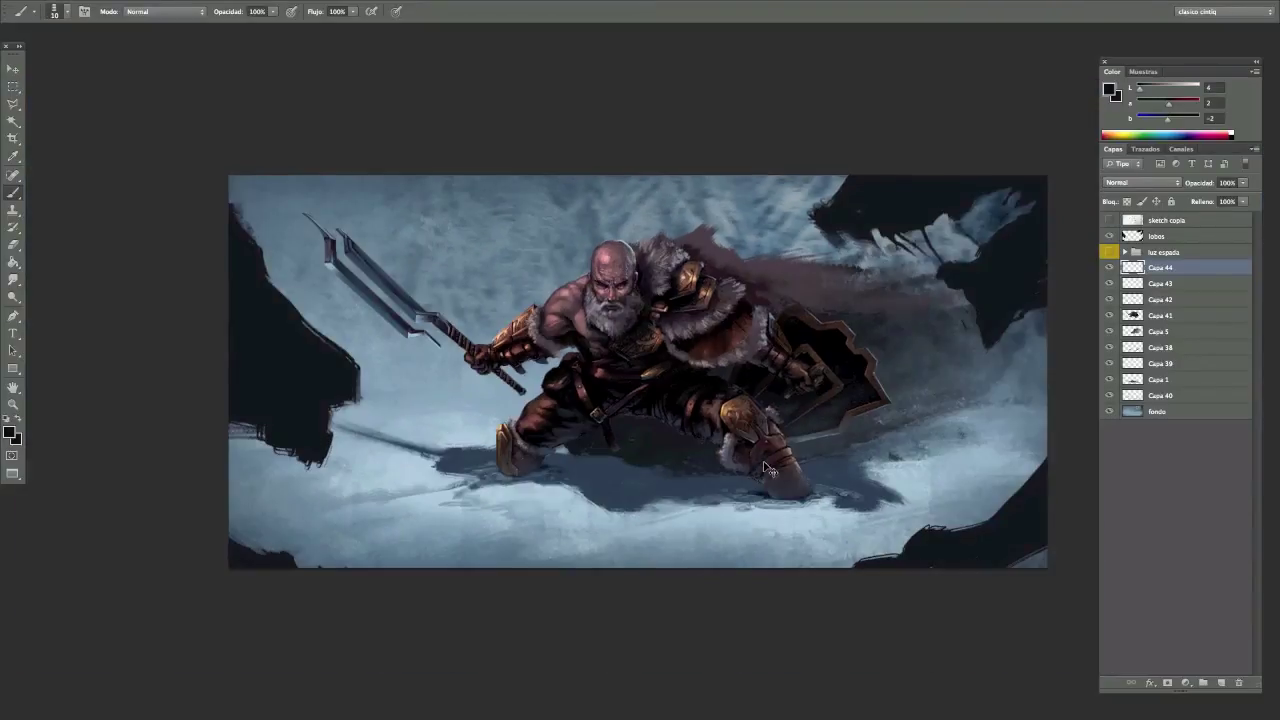
scroll(897, 218, "up", 3)
left_click(496, 268, "alt")
left_click(487, 270, "alt")
left_click(486, 292, "alt")
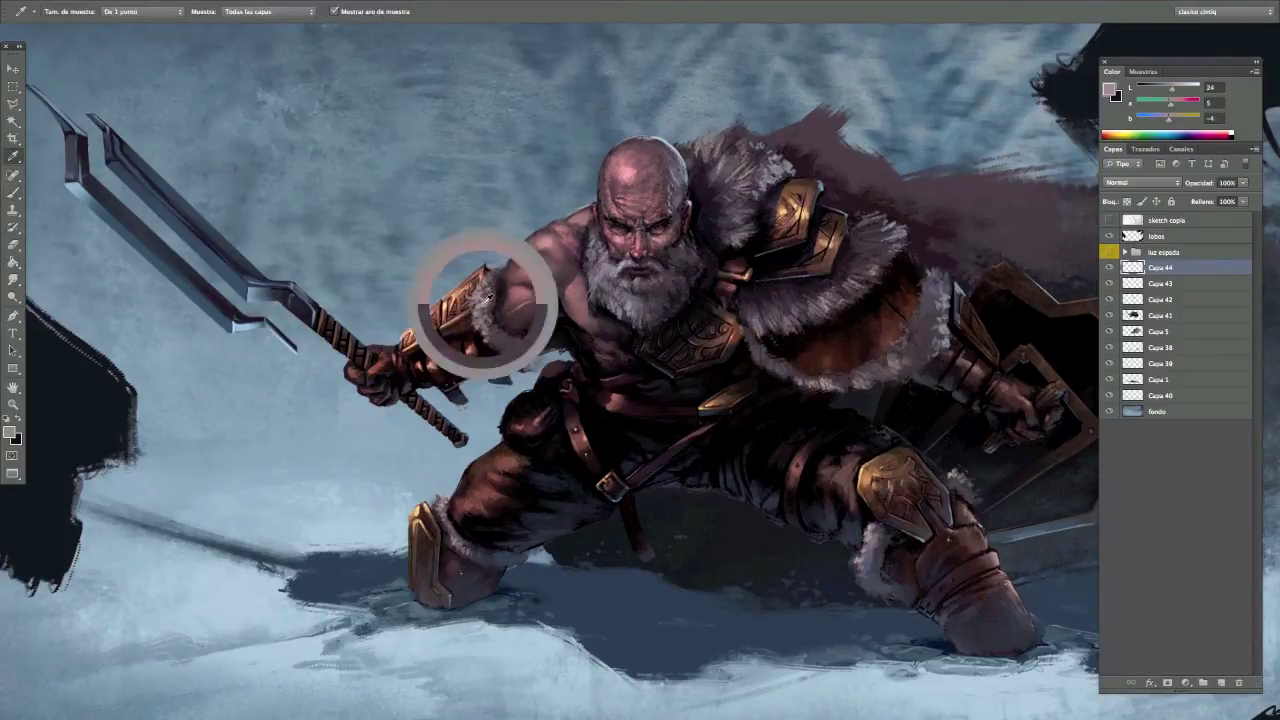
left_click(490, 332, "alt")
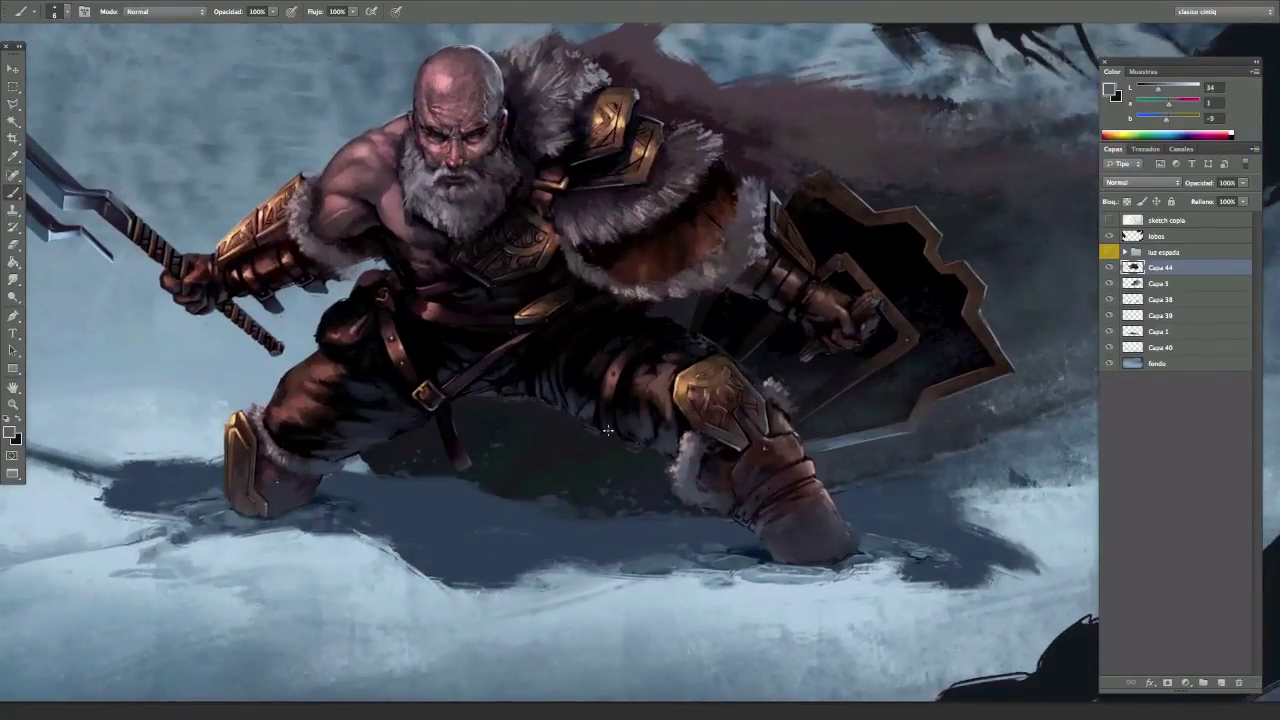
key("ctrl+minus")
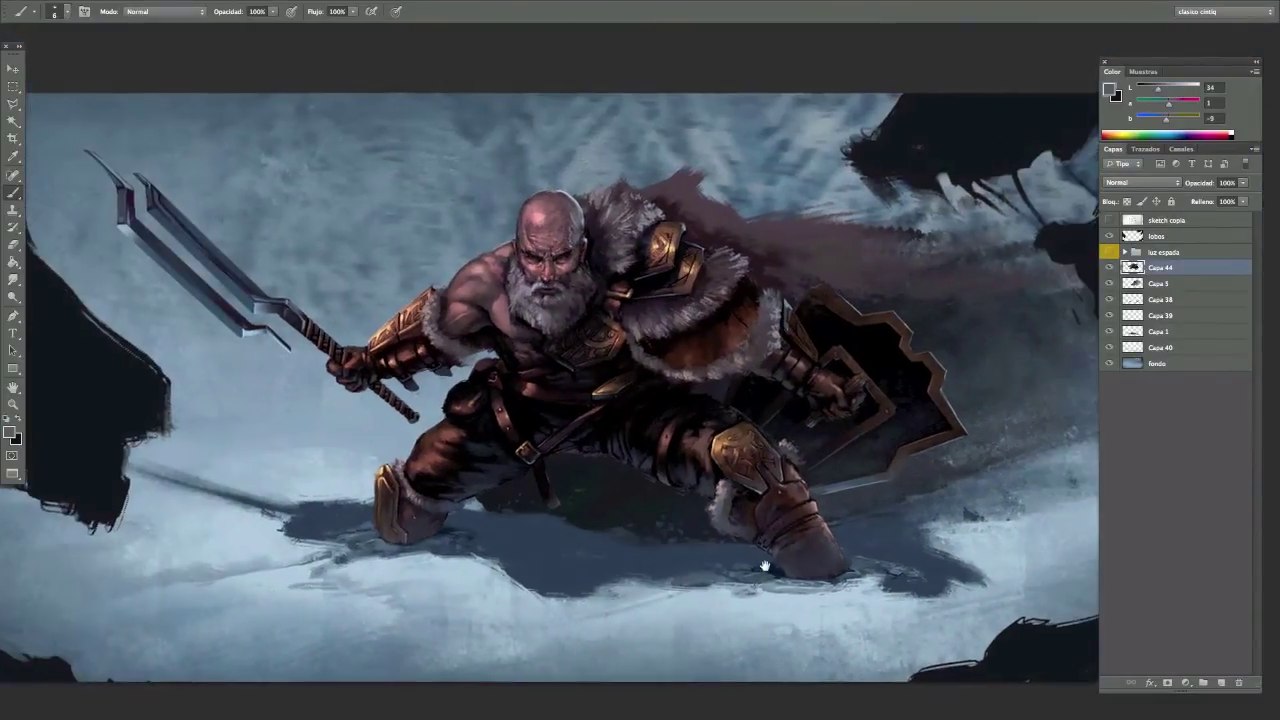
scroll(458, 510, "right", 2)
scroll(458, 510, "up", 1)
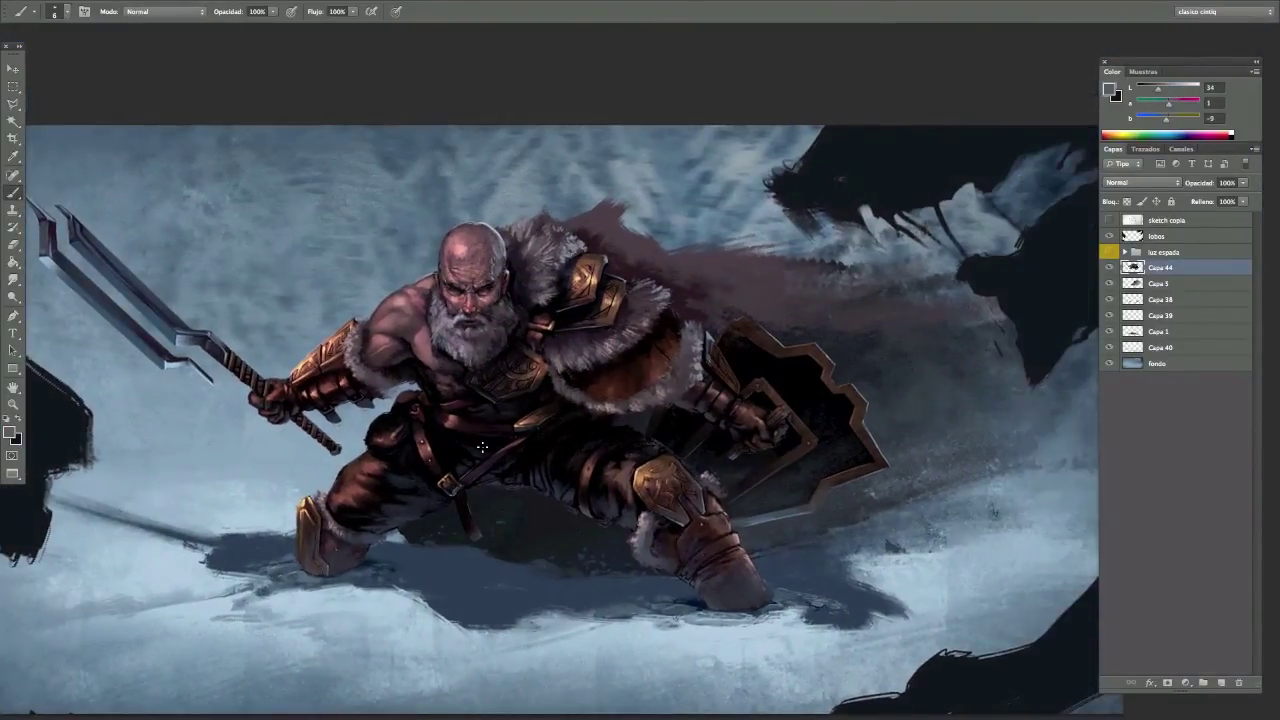
left_click(735, 382, "alt")
scroll(444, 298, "up", 4)
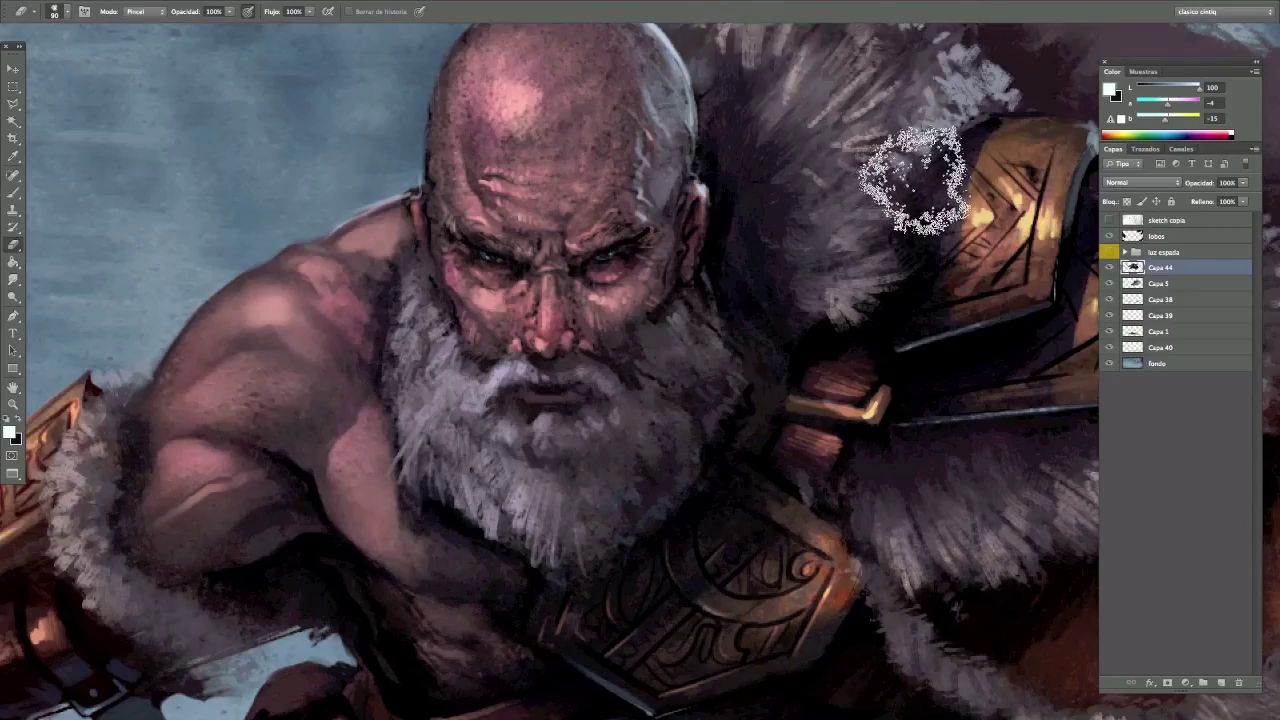
Paint face detail with sampled dark brown, light brown and reddish-brown skin tones.
left_click(570, 325, "alt")
left_click(590, 345, "alt")
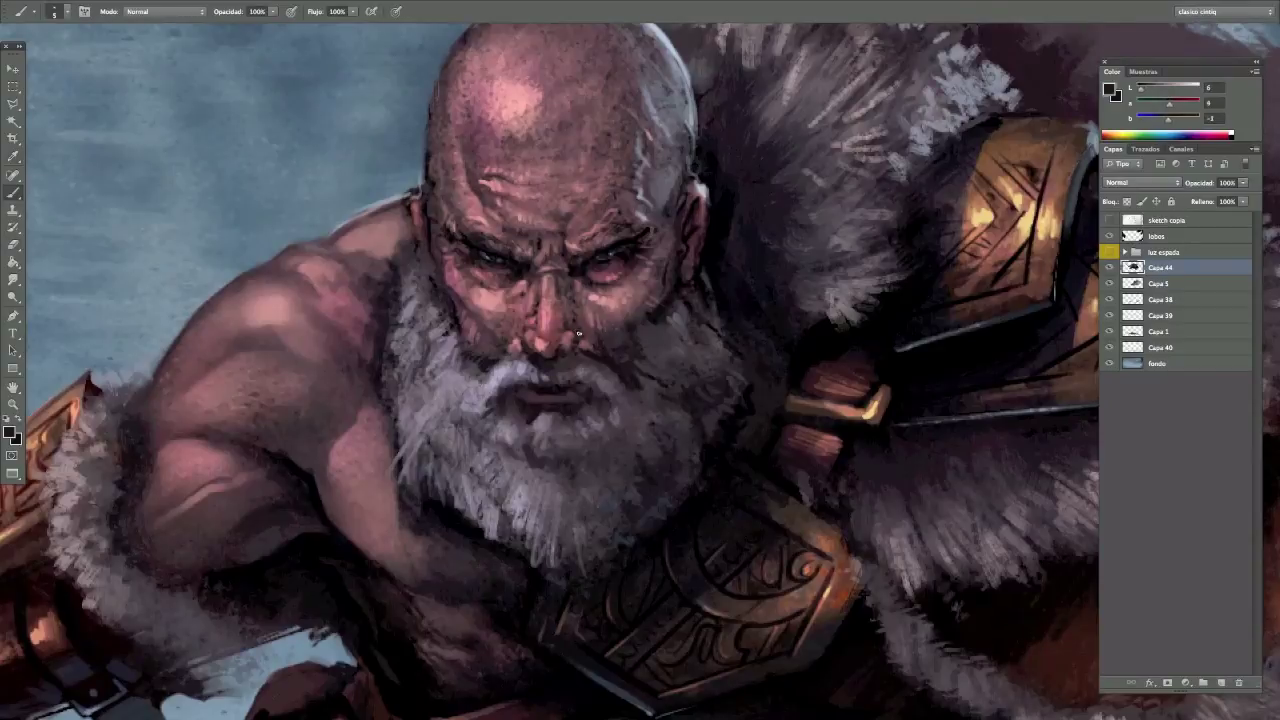
left_click(583, 322, "alt")
left_click(541, 318, "alt")
left_click(526, 332, "alt")
Add pinkish lights and dark shadows to the face and beard, then create a Superponer layer Capa 45.
left_click(570, 232, "alt")
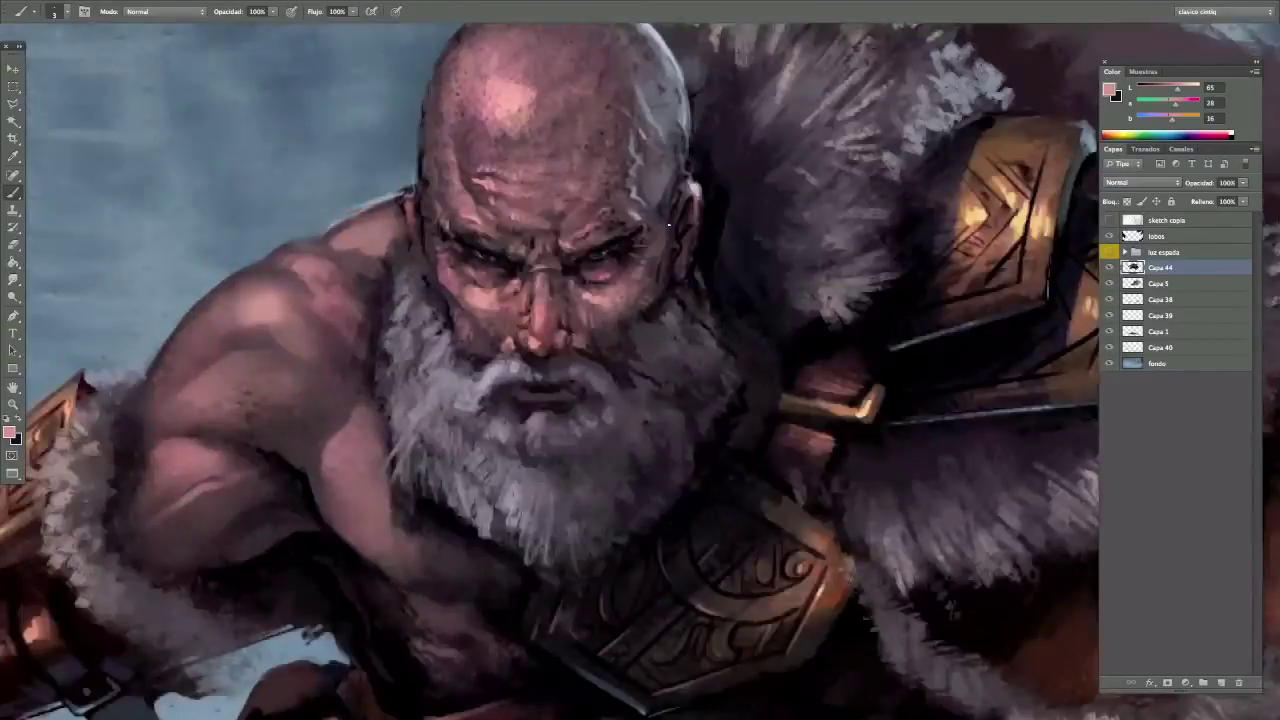
left_click(558, 305, "alt")
left_click(556, 305, "alt")
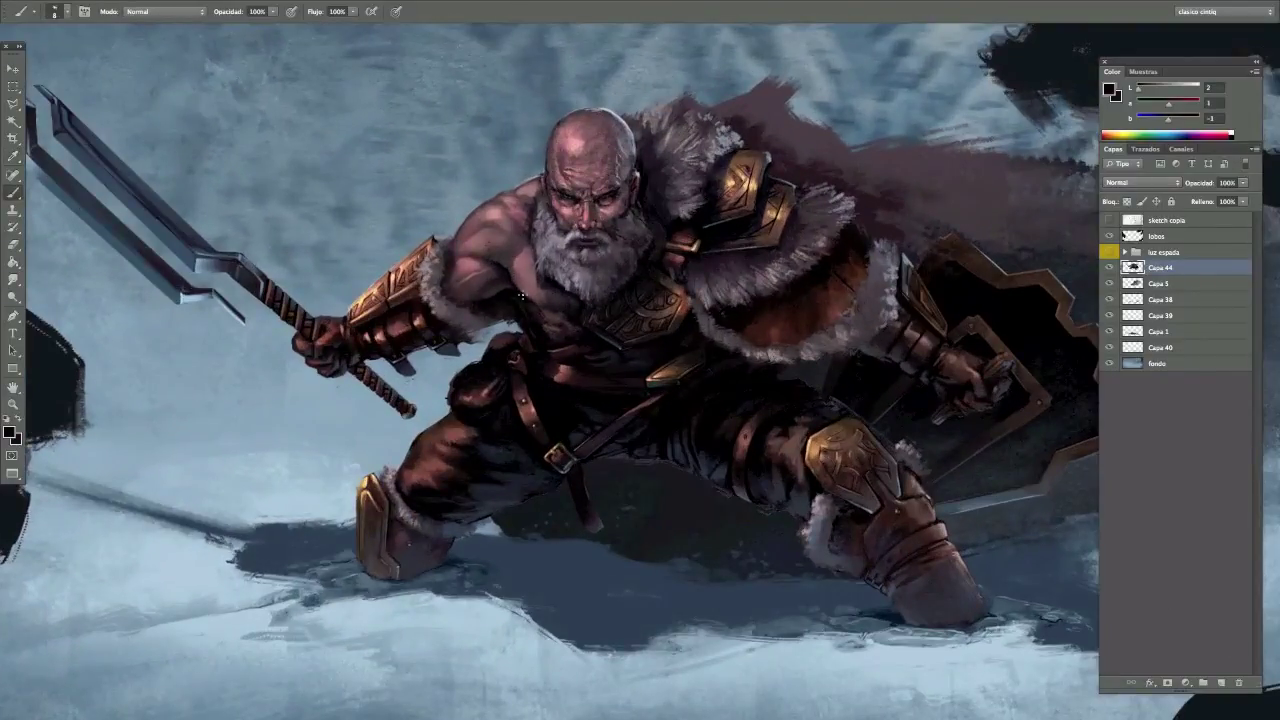
left_click(533, 297, "alt")
left_click(534, 299, "alt")
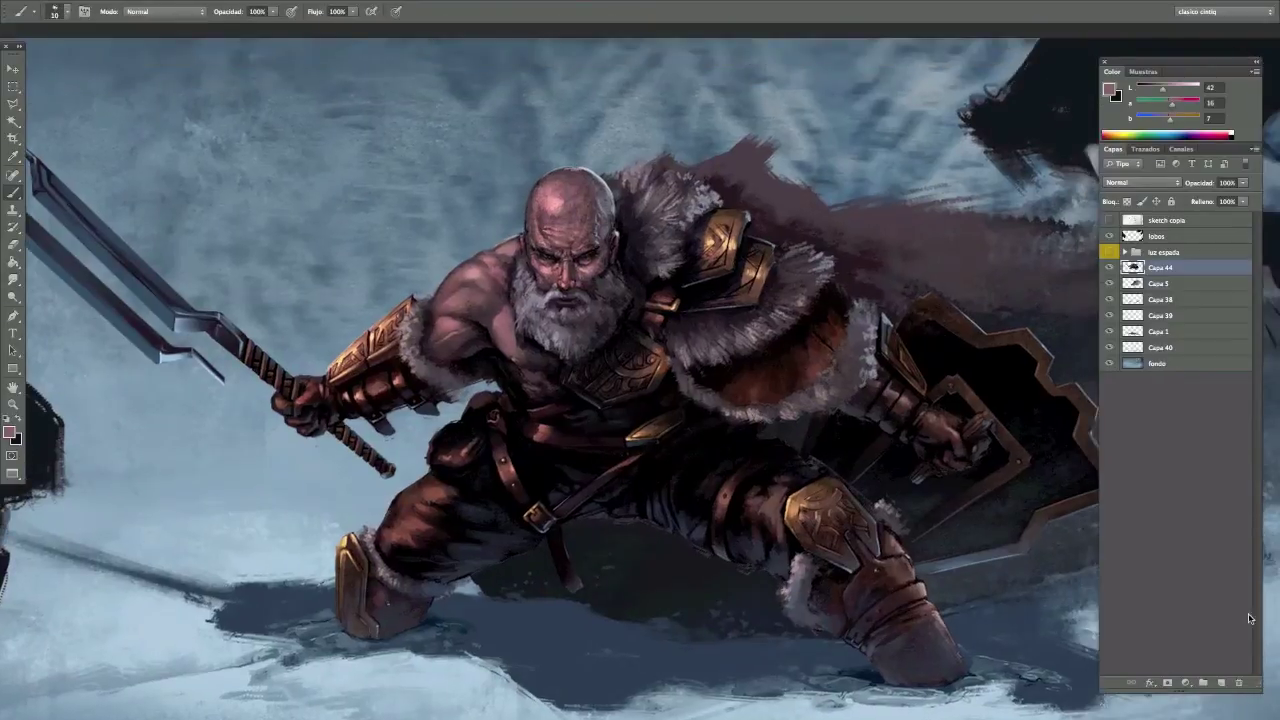
left_click(1142, 182)
left_click(1166, 249)
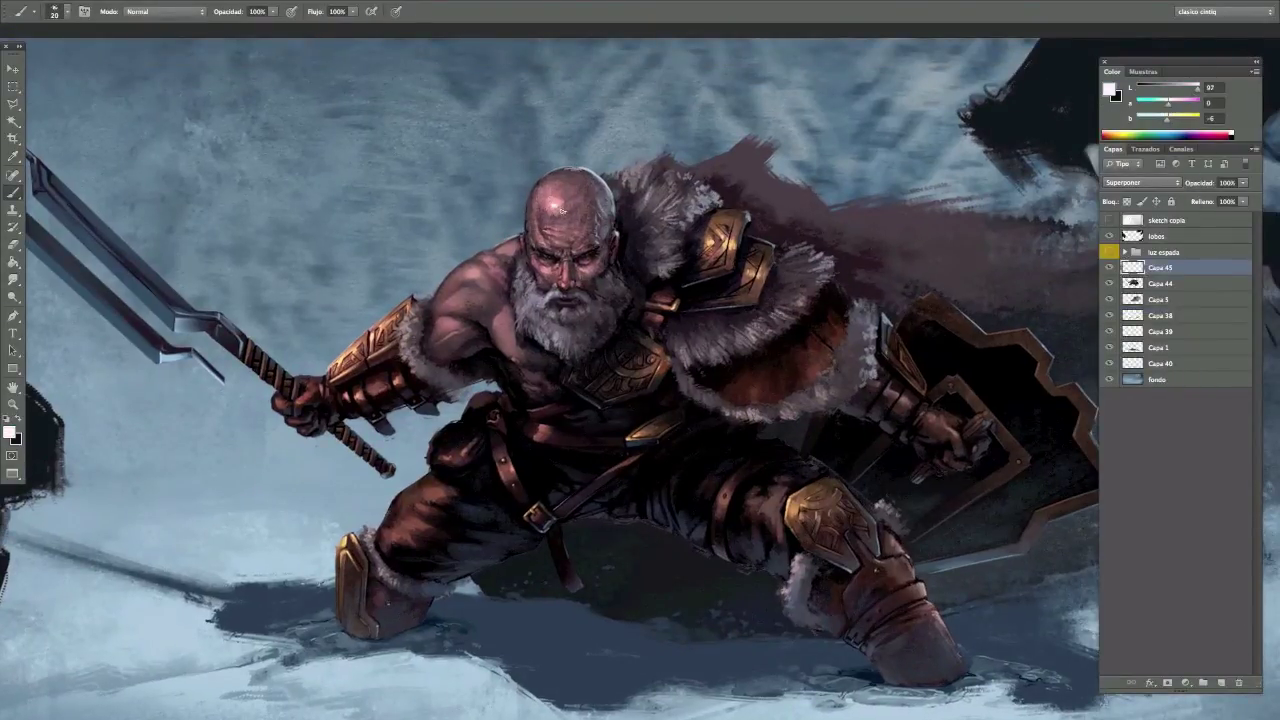
Paint warm highlights on the face and shoulder with a 15 px brush and history eraser, then merge into Capa 44.
key("e")
key("b")
scroll(560, 275, "up", 2)
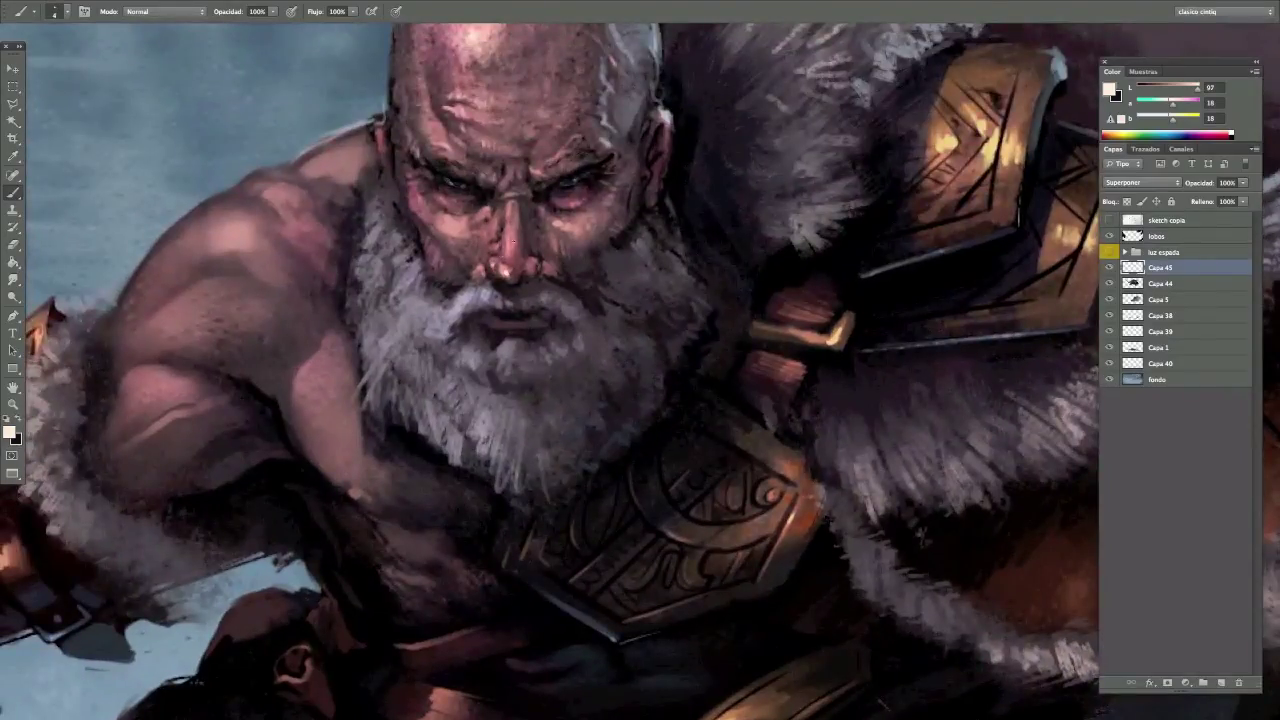
scroll(441, 295, "up", 1)
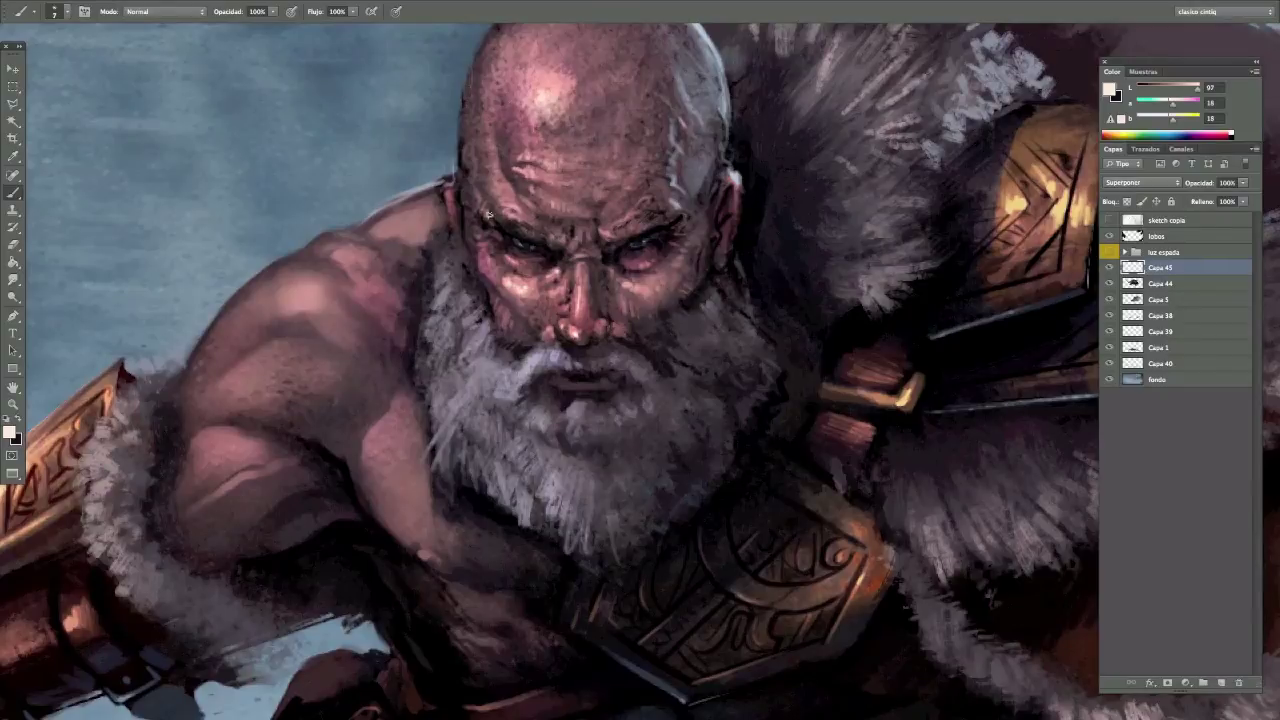
key("bracketright")
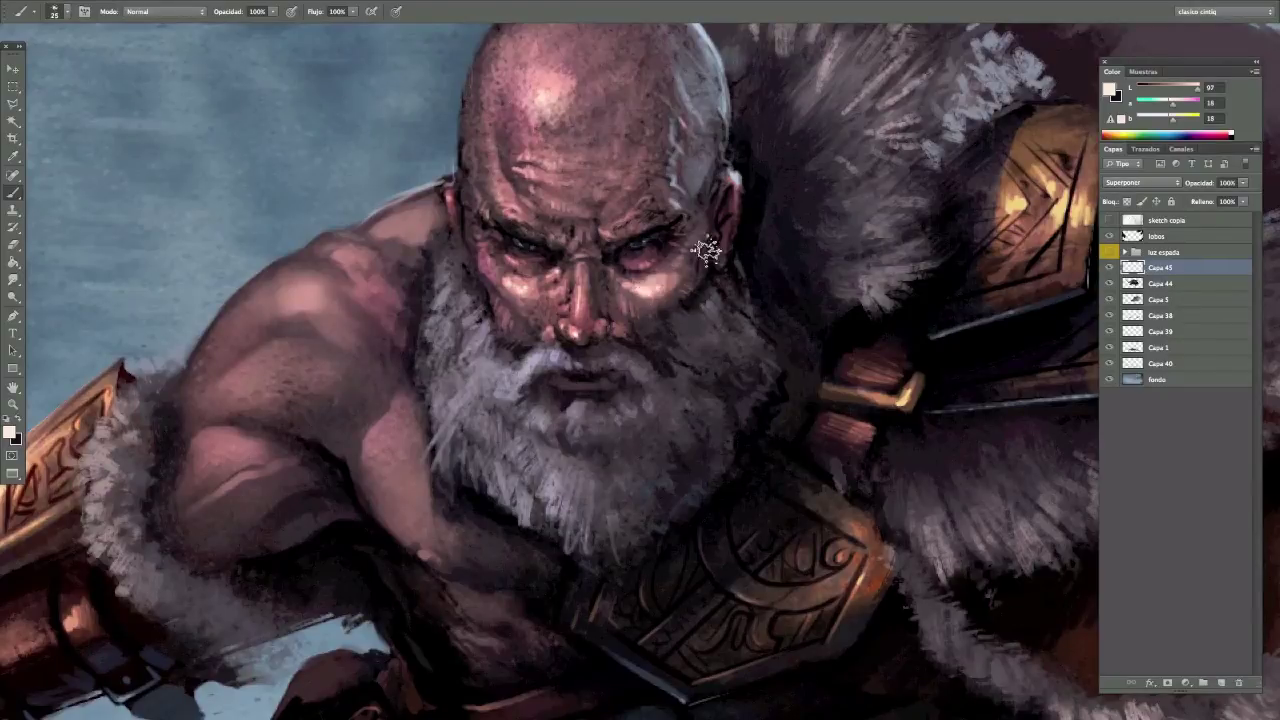
scroll(489, 444, "left", 5)
key("e")
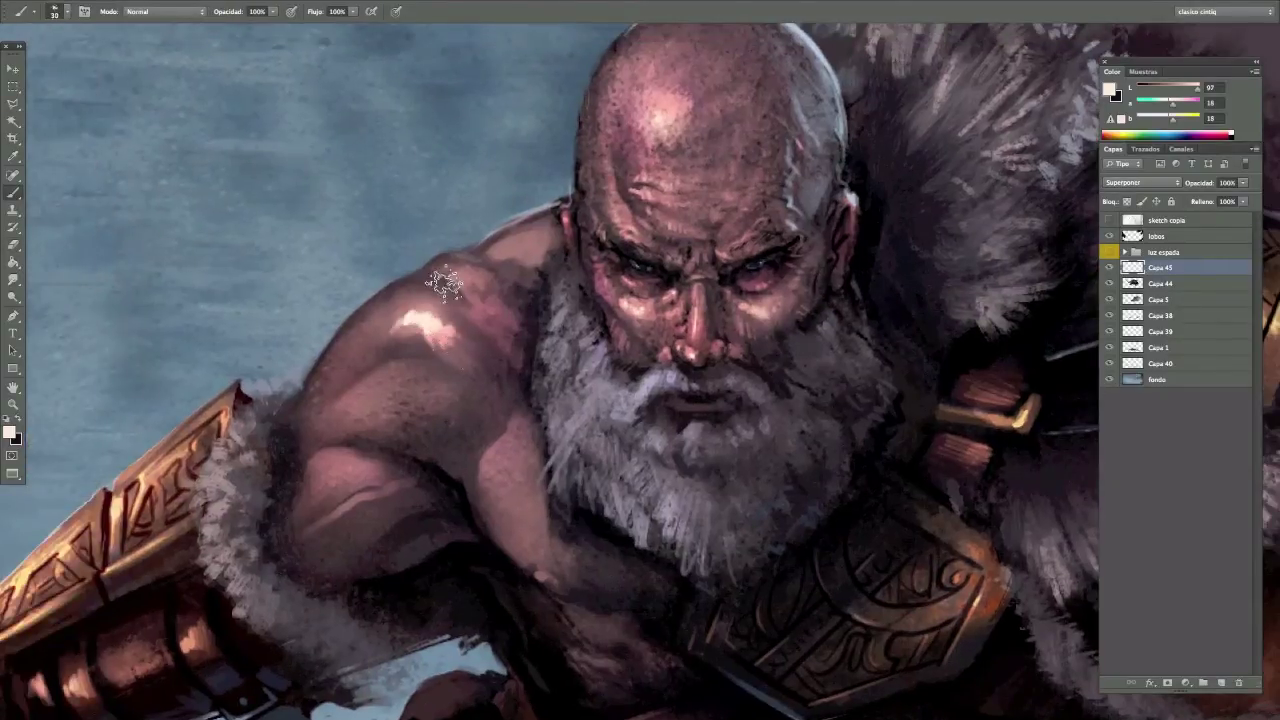
key("ctrl+minus")
key("b")
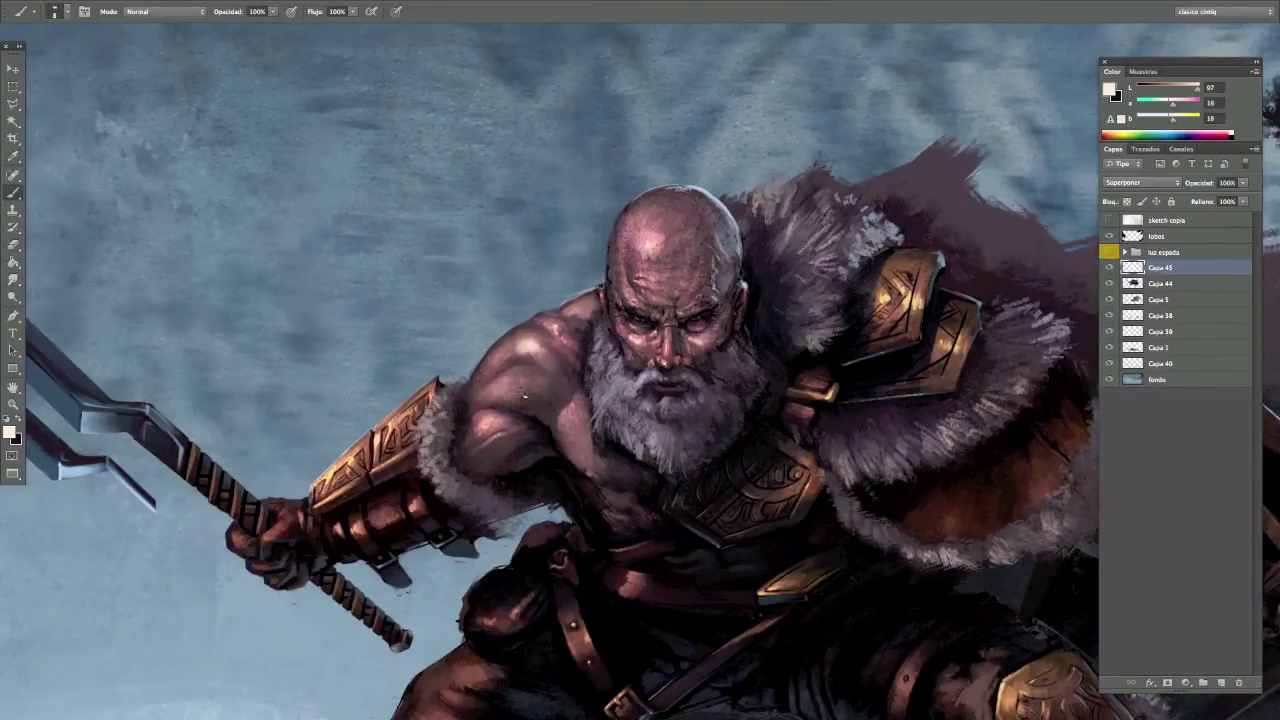
scroll(607, 501, "down", 5)
scroll(628, 569, "up", 3)
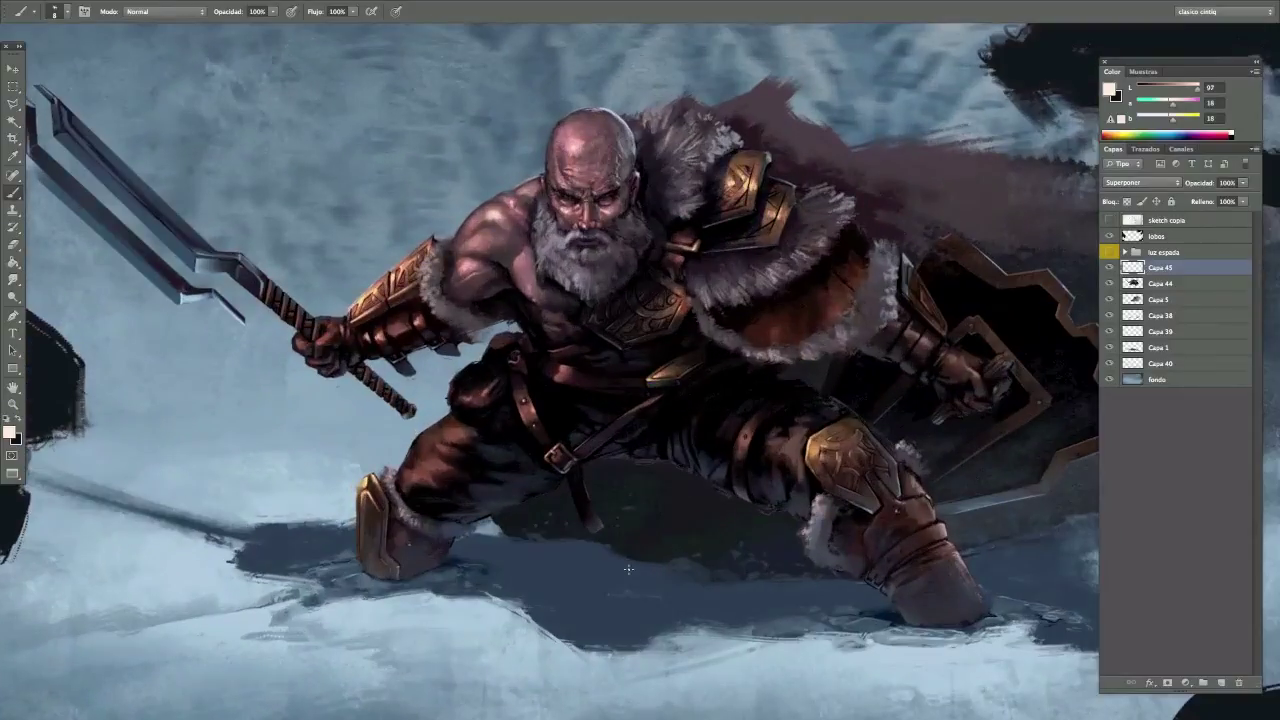
key("ctrl+0")
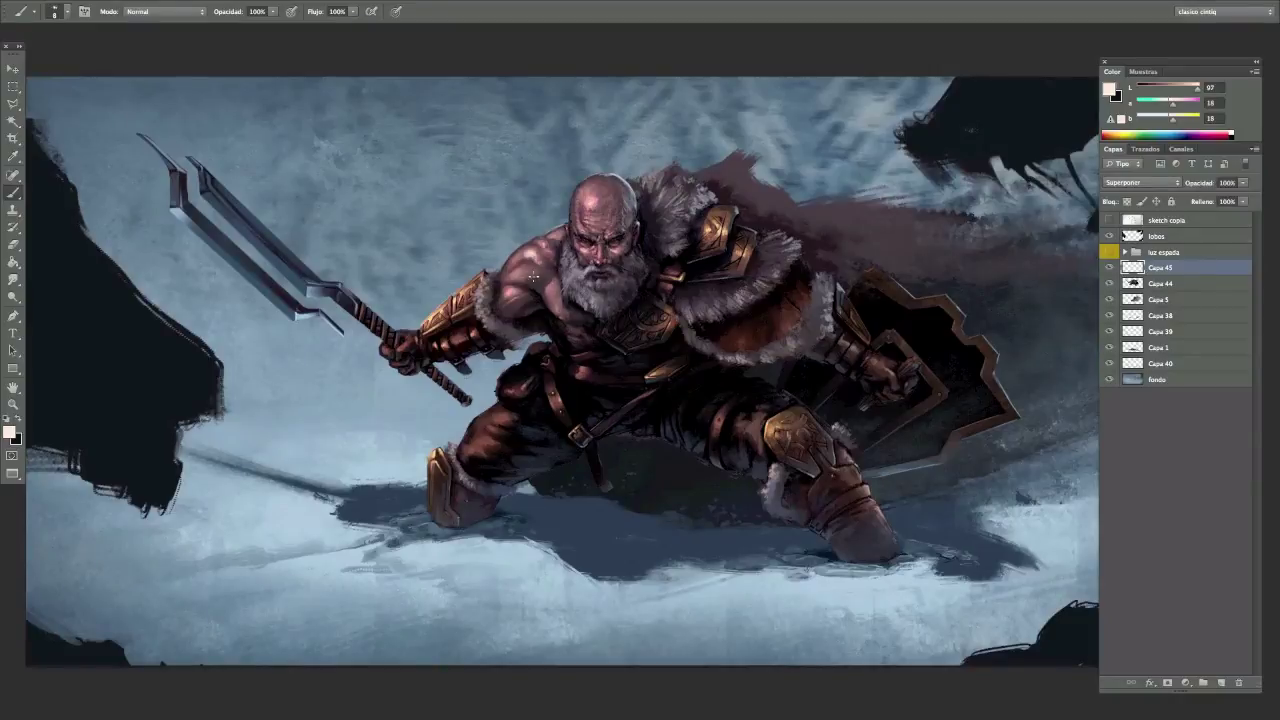
key("ctrl+e")
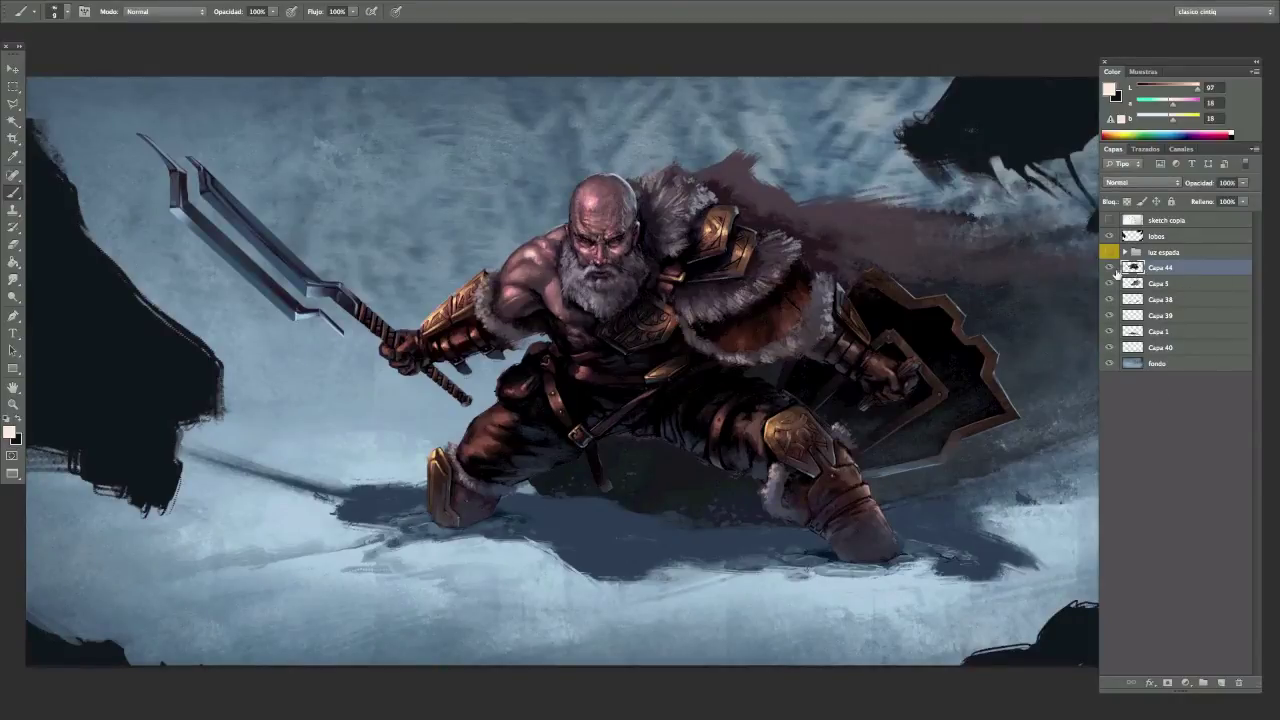
Add a new layer, Capa 45, and move it above Capa 44.
left_click_drag(1013, 553, 848, 543)
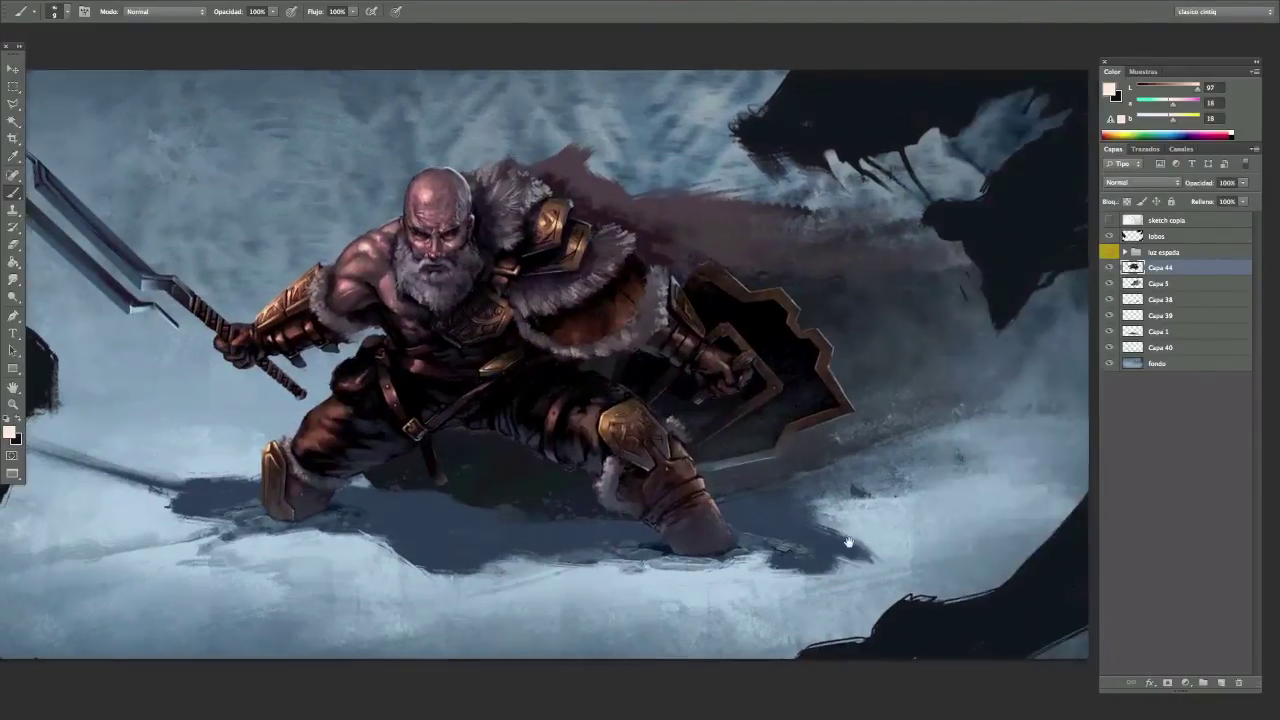
left_click_drag(790, 464, 755, 544)
left_click(1221, 682)
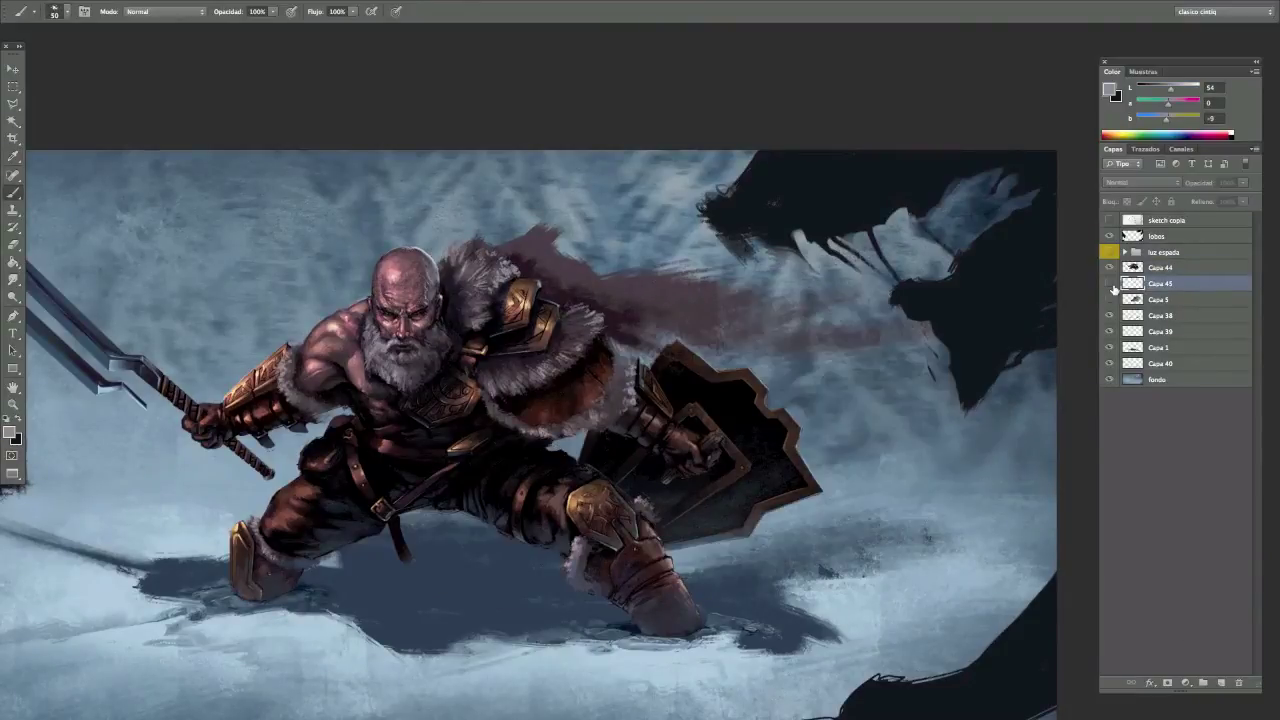
left_click_drag(1150, 284, 1150, 264)
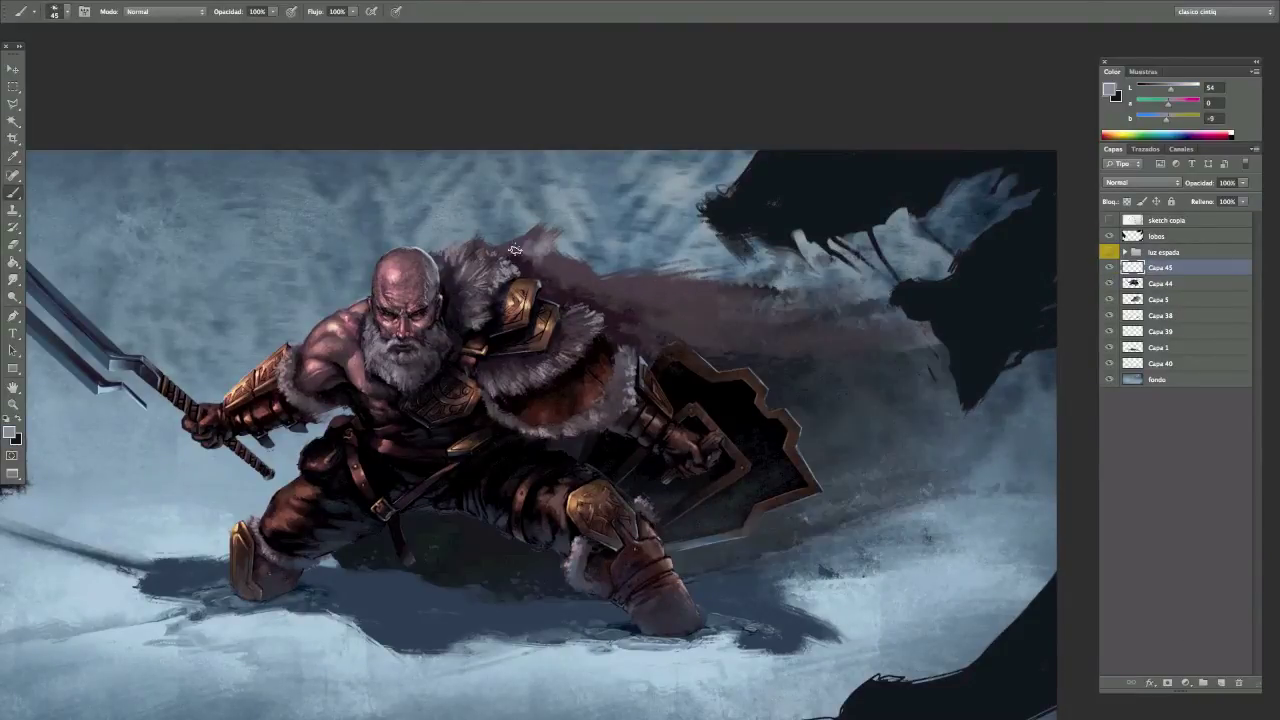
Paint lighter brown strokes extending the fur cape, then add layer Capa 46.
key("bracketright")
key("bracketright")
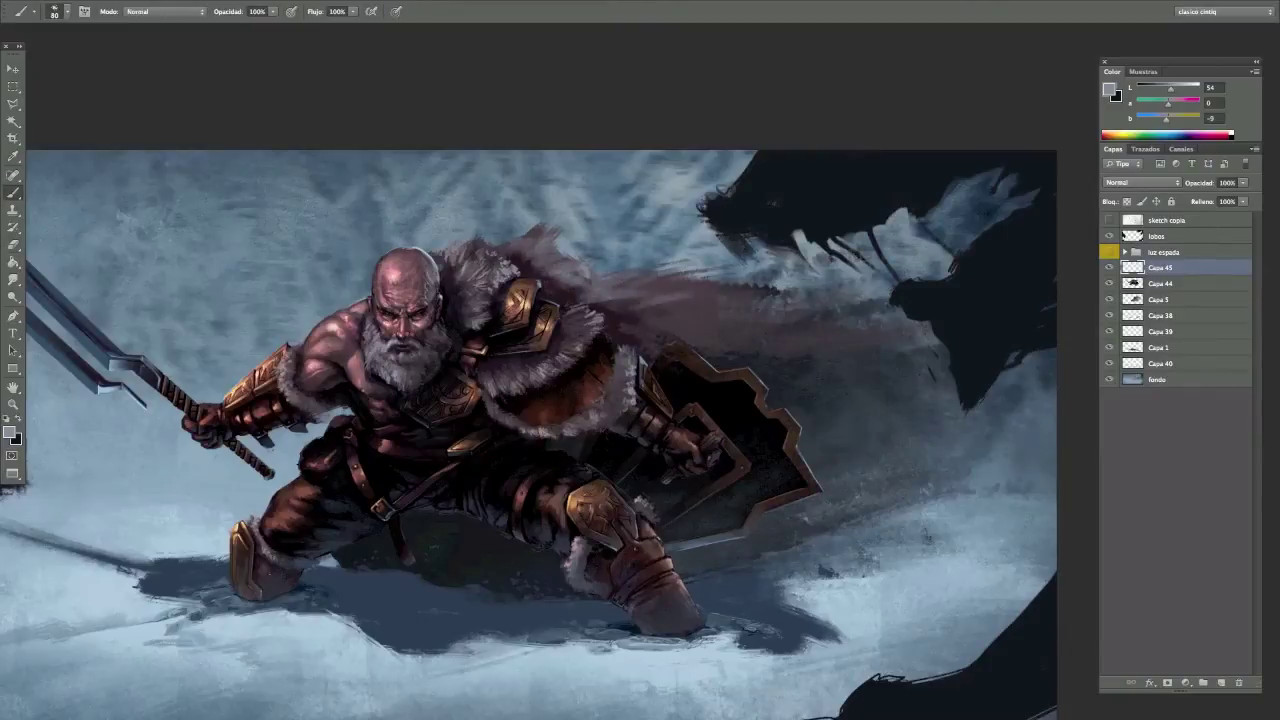
key("e")
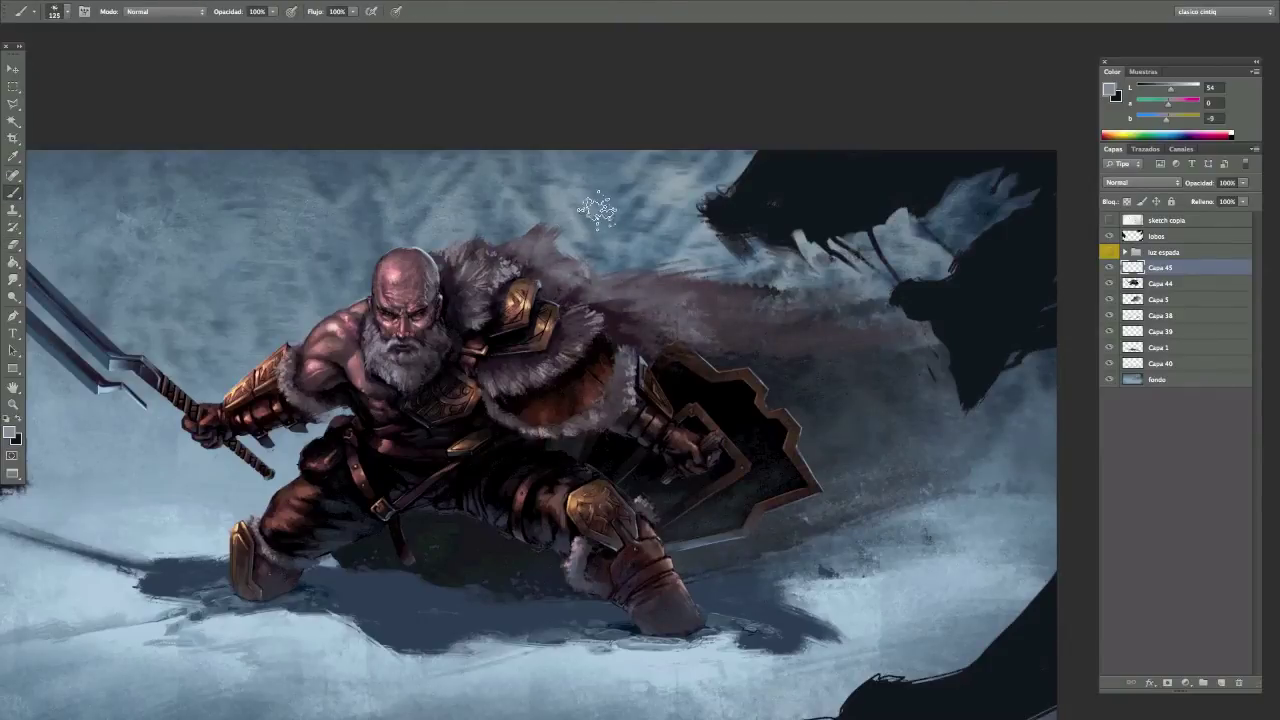
key("b")
left_click(928, 315, "alt")
key("ctrl+shift+alt+n")
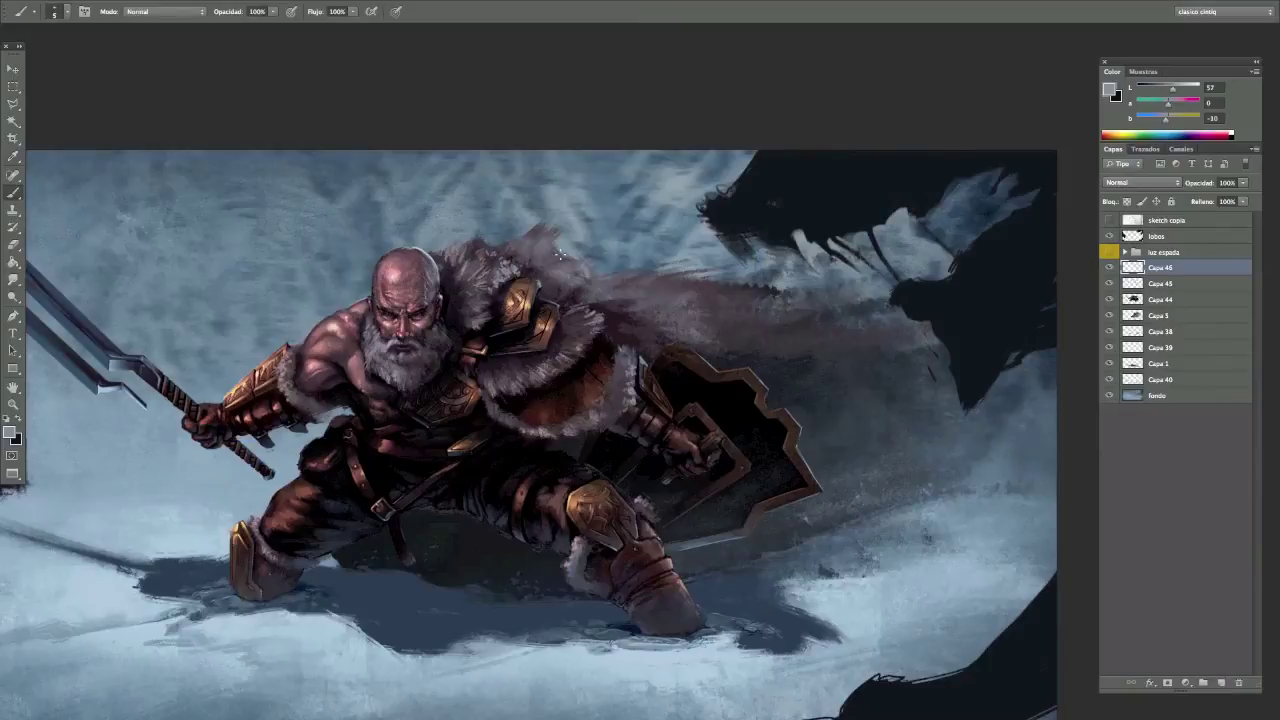
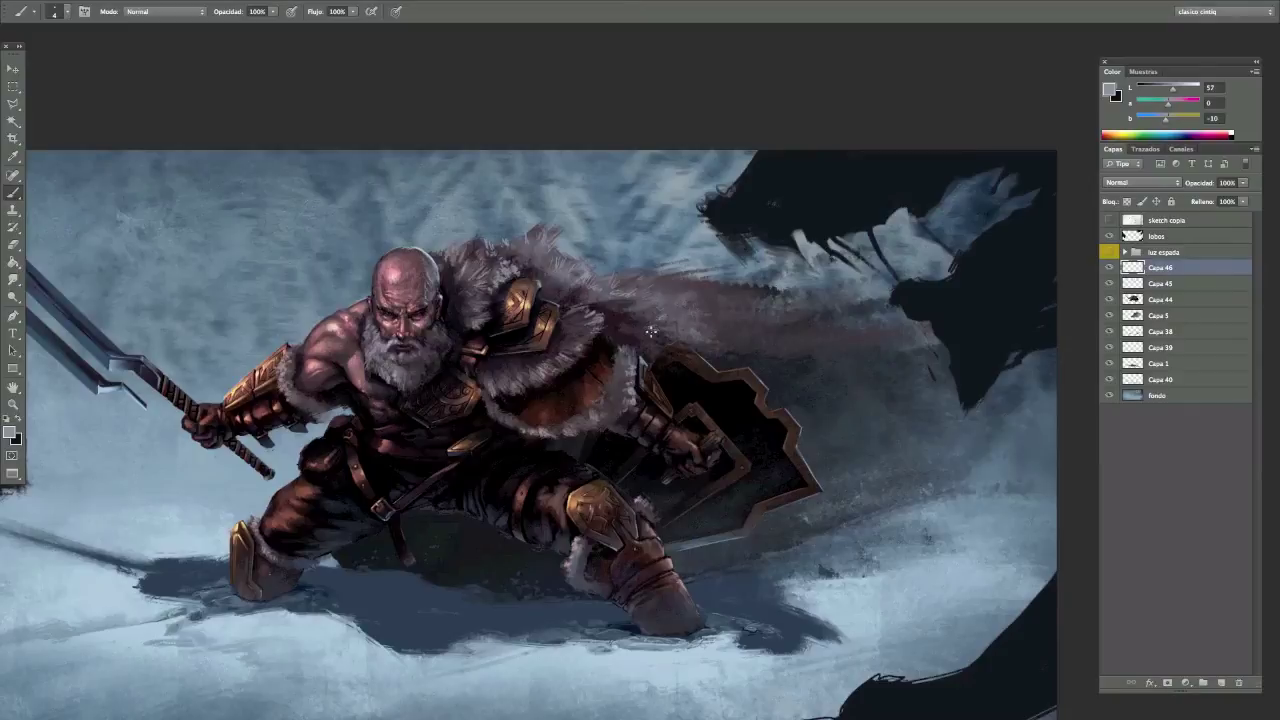
Paint the fur cape with dark, grey and near-black tones sampled from the painting.
left_click_drag(651, 330, 621, 298)
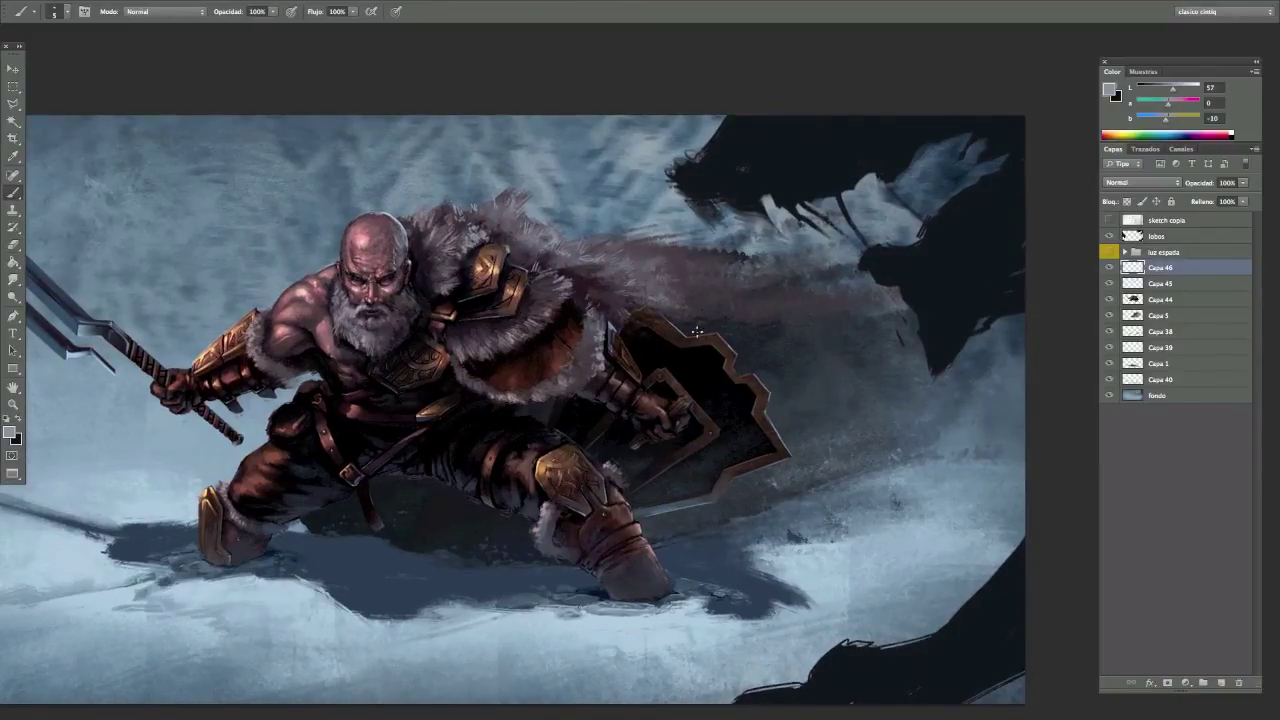
key("i")
left_click(457, 201)
key("b")
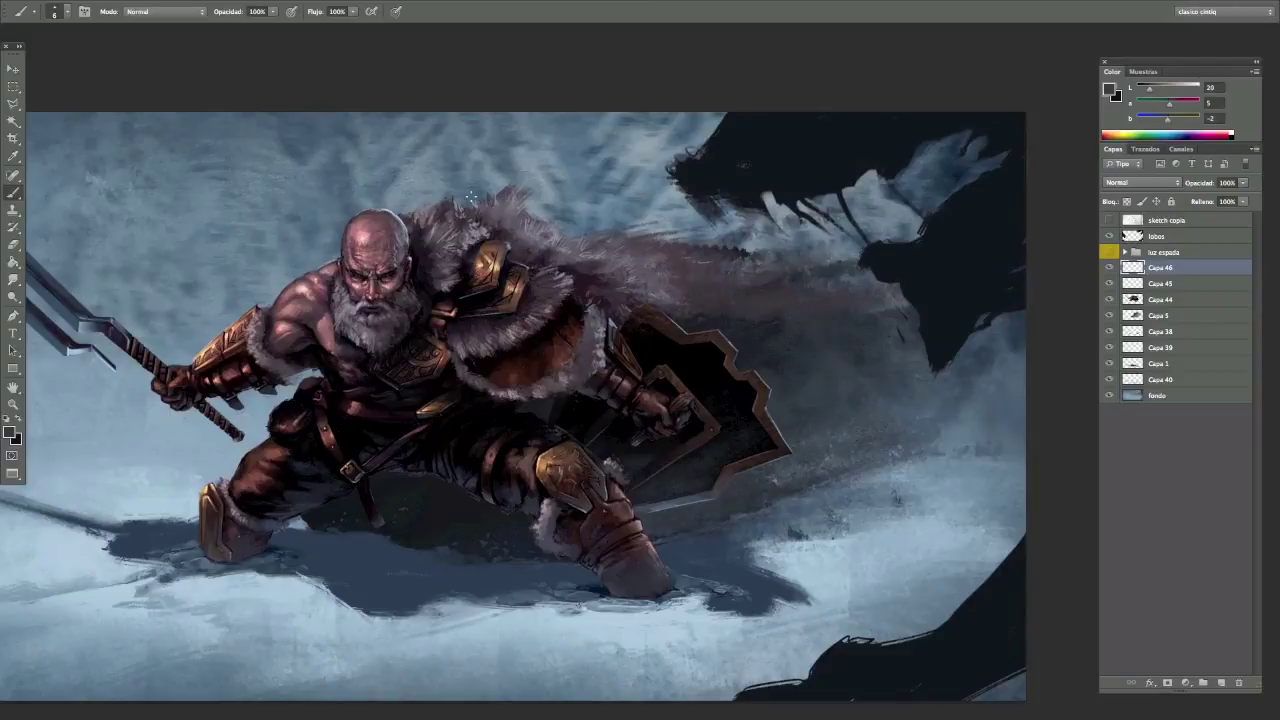
key("bracketright")
left_click(502, 222, "alt")
left_click(558, 212, "alt")
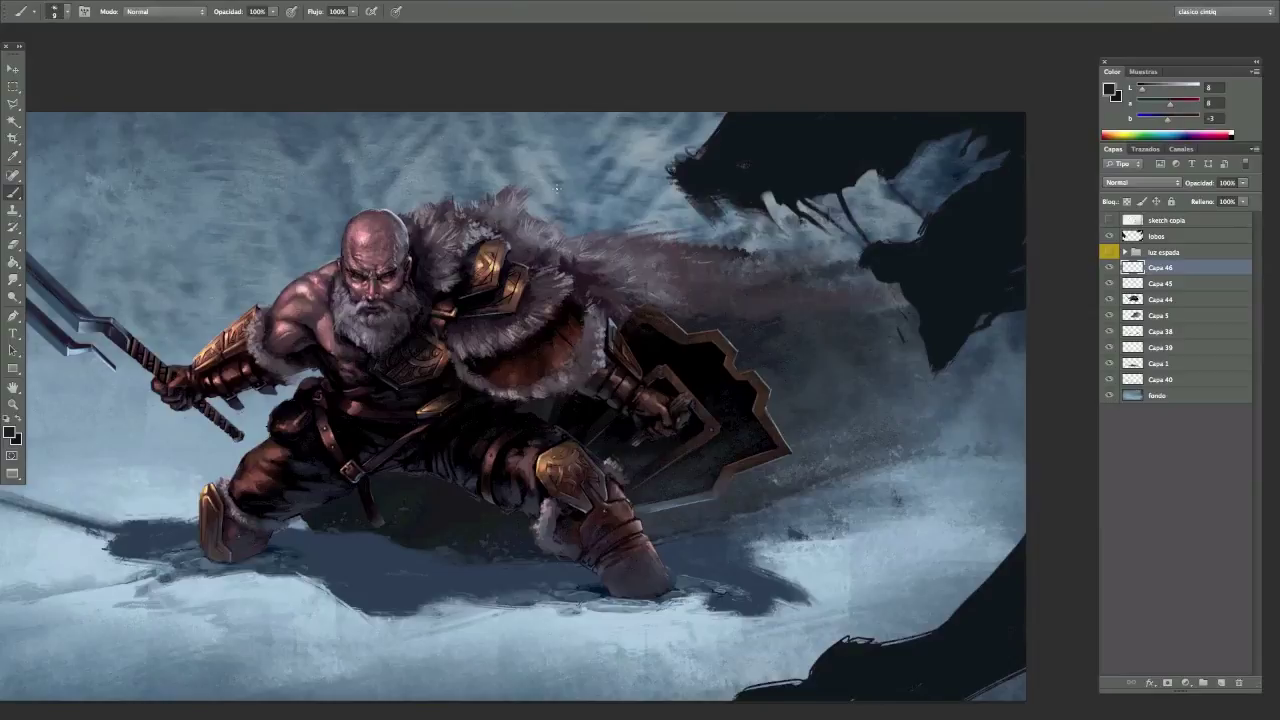
key("ctrl+minus")
key("ctrl+minus")
key("ctrl+plus")
left_click(636, 289, "alt")
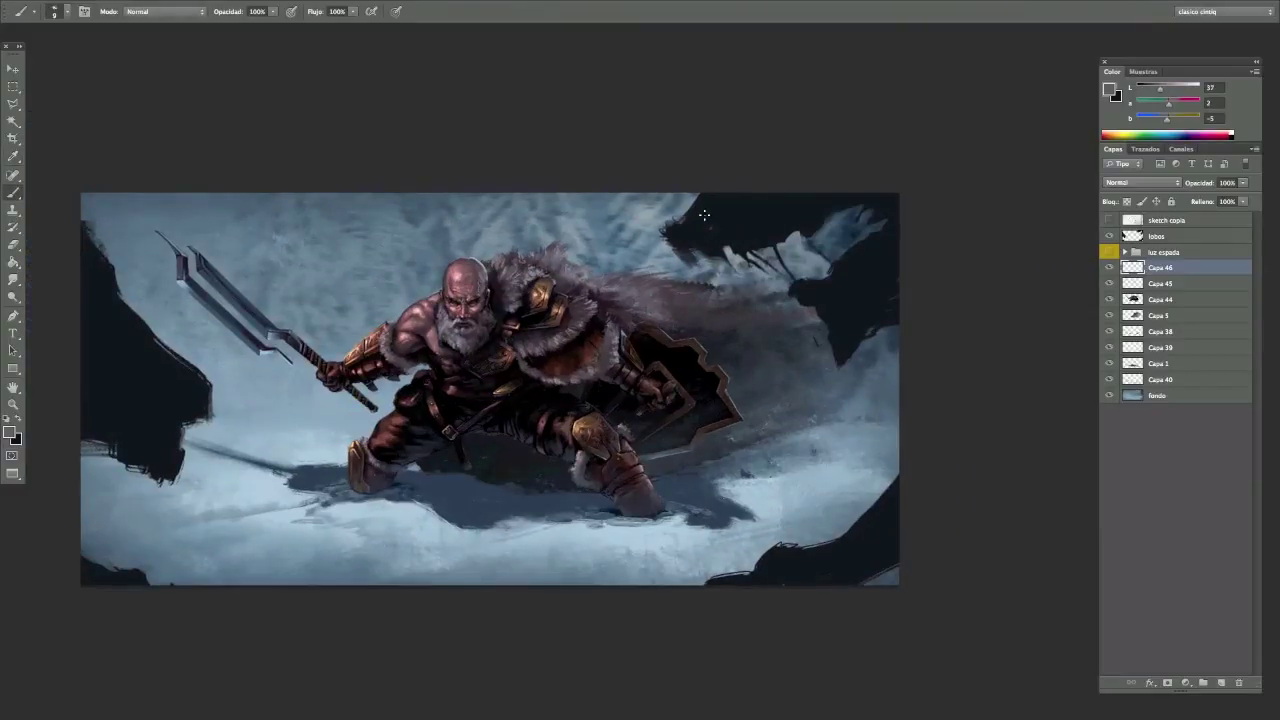
key("period")
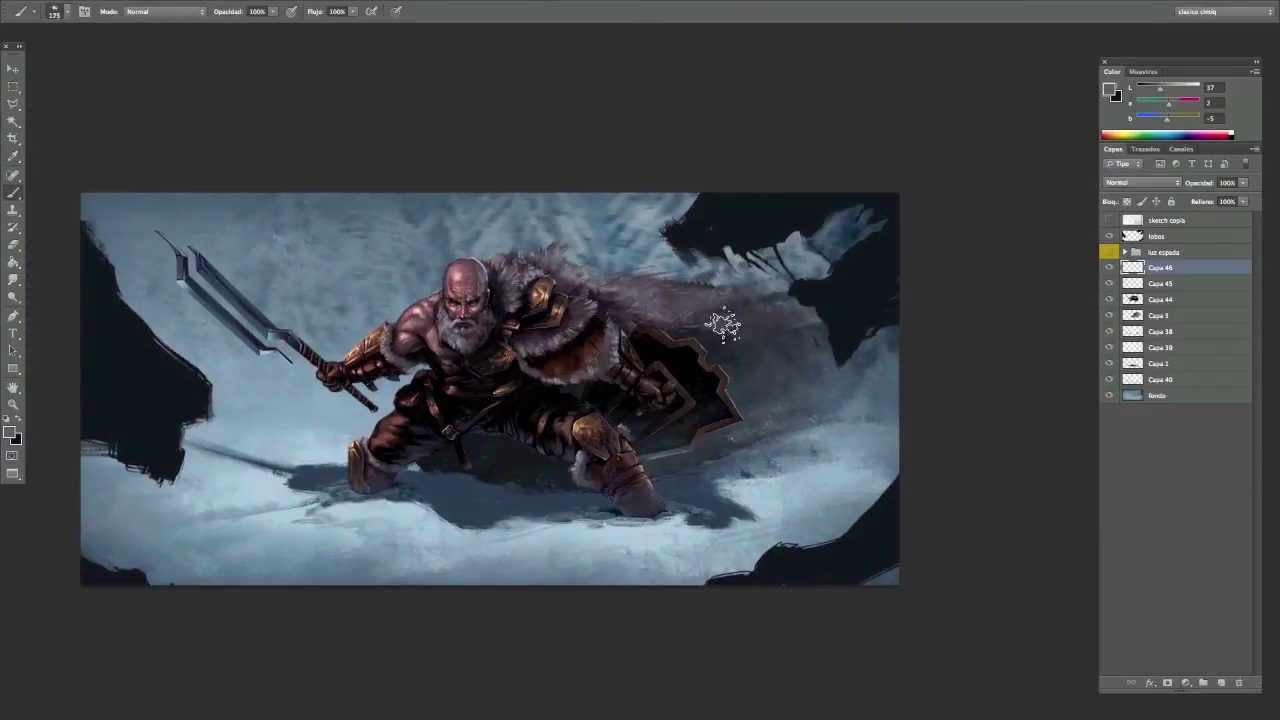
Merge Capa 46 through Capa 5 into a single Capa 46 layer.
left_click(1108, 268)
left_click(1160, 316, "shift")
key("ctrl+e")
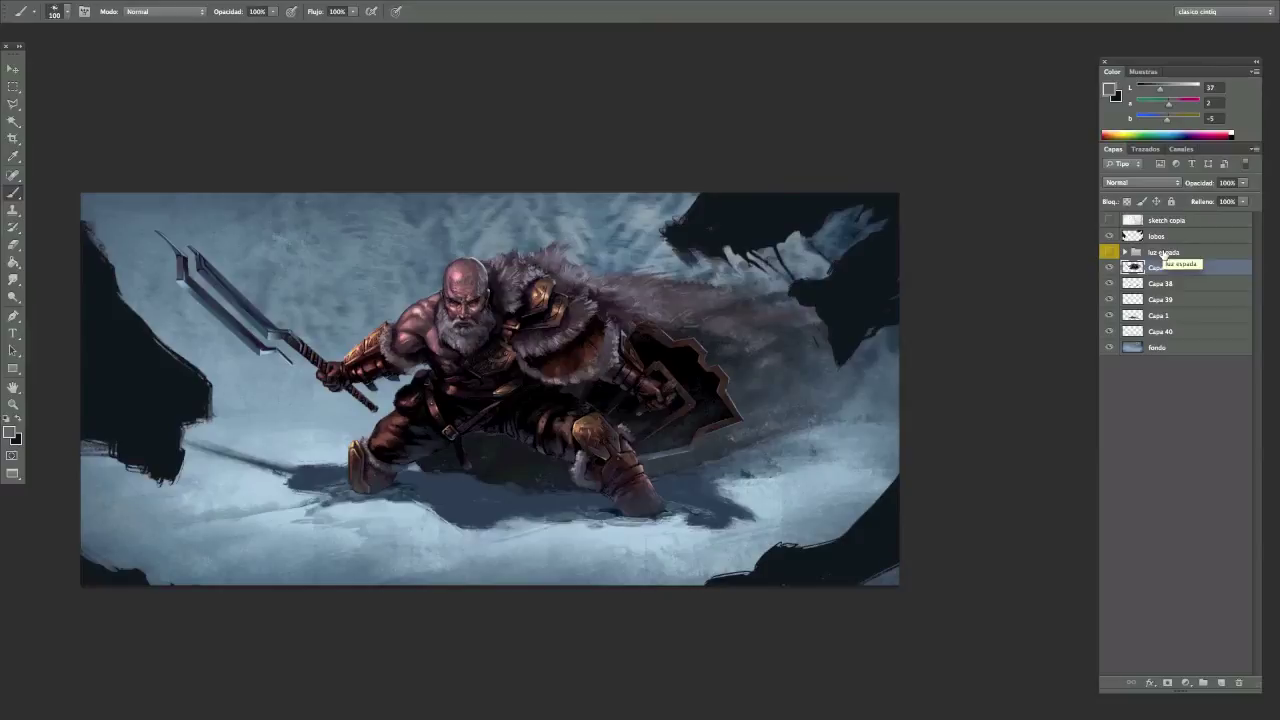
key("ctrl+plus")
key("ctrl+plus")
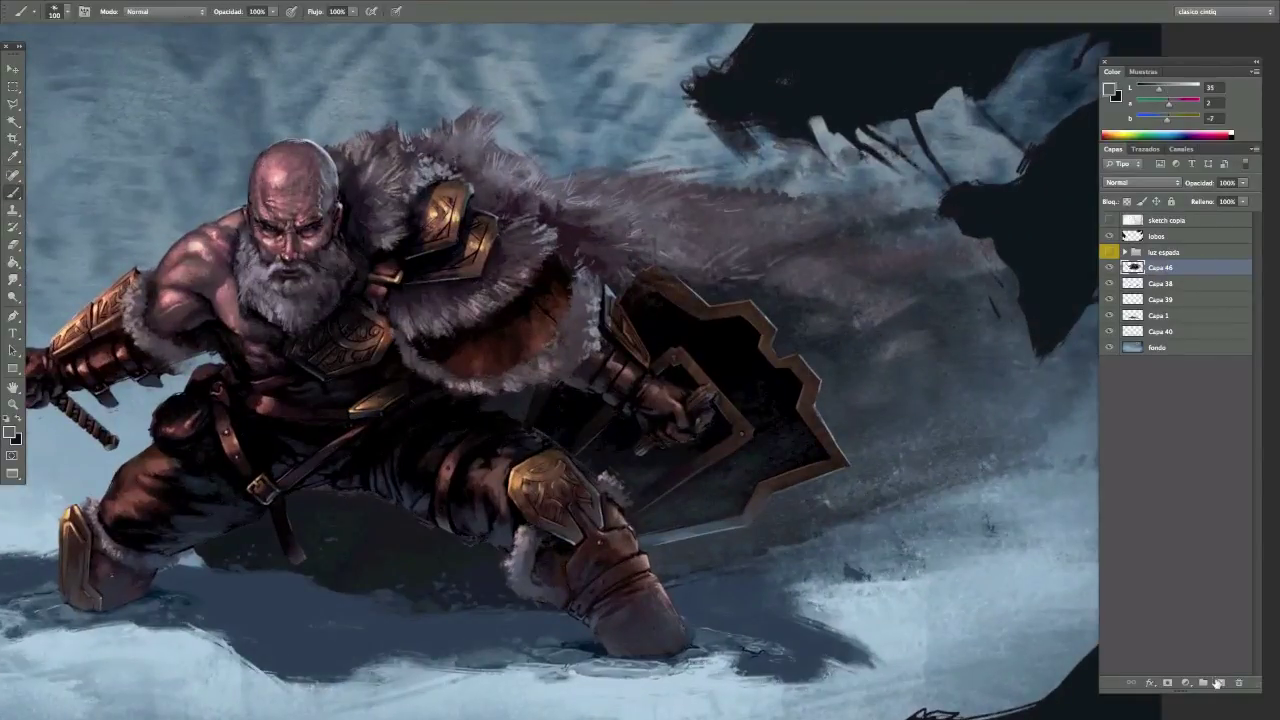
Add a new layer above Capa 46 and sample blue-grey snow tones with a 15 px brush.
left_click(1220, 682)
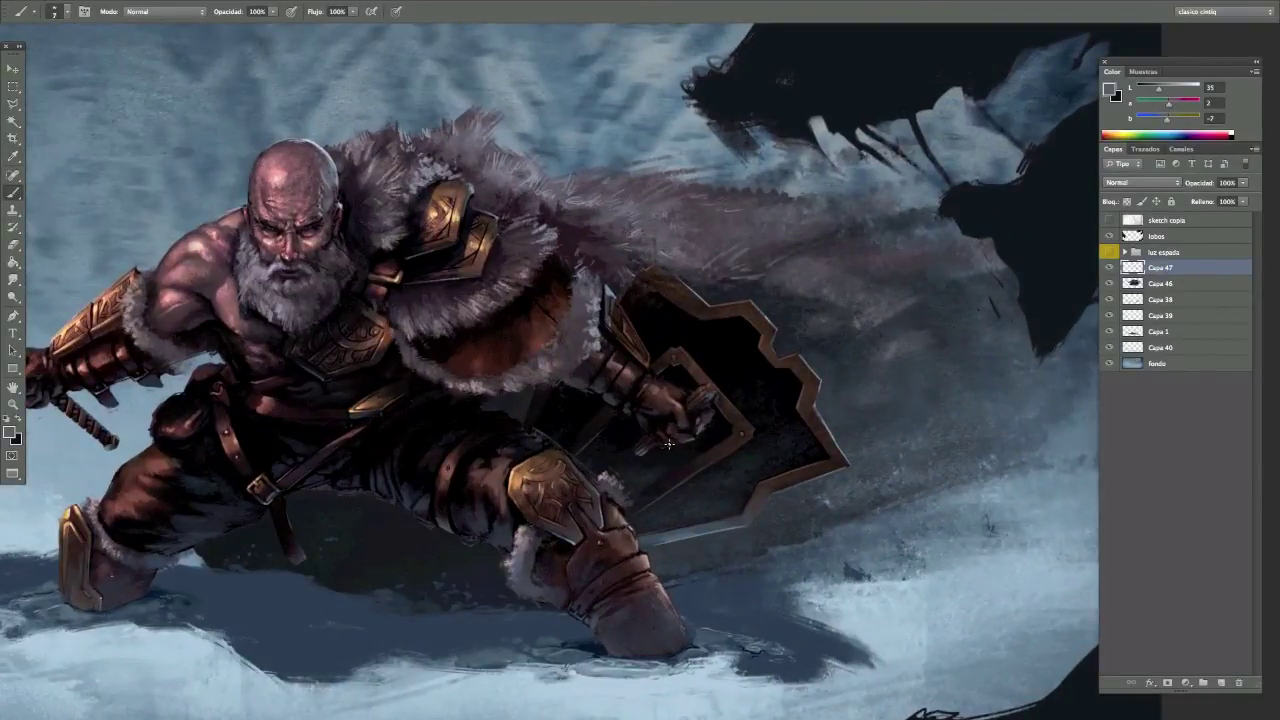
key("ctrl+minus")
key("ctrl+minus")
key("ctrl+minus")
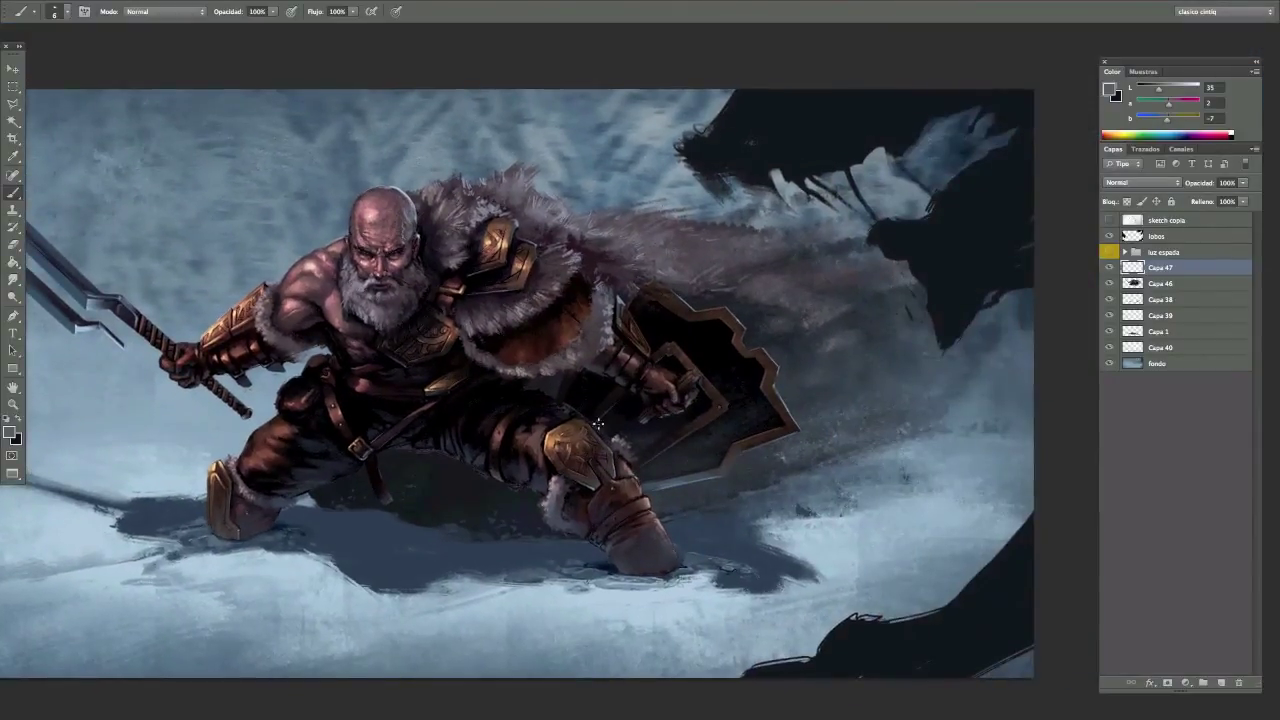
key("ctrl+minus")
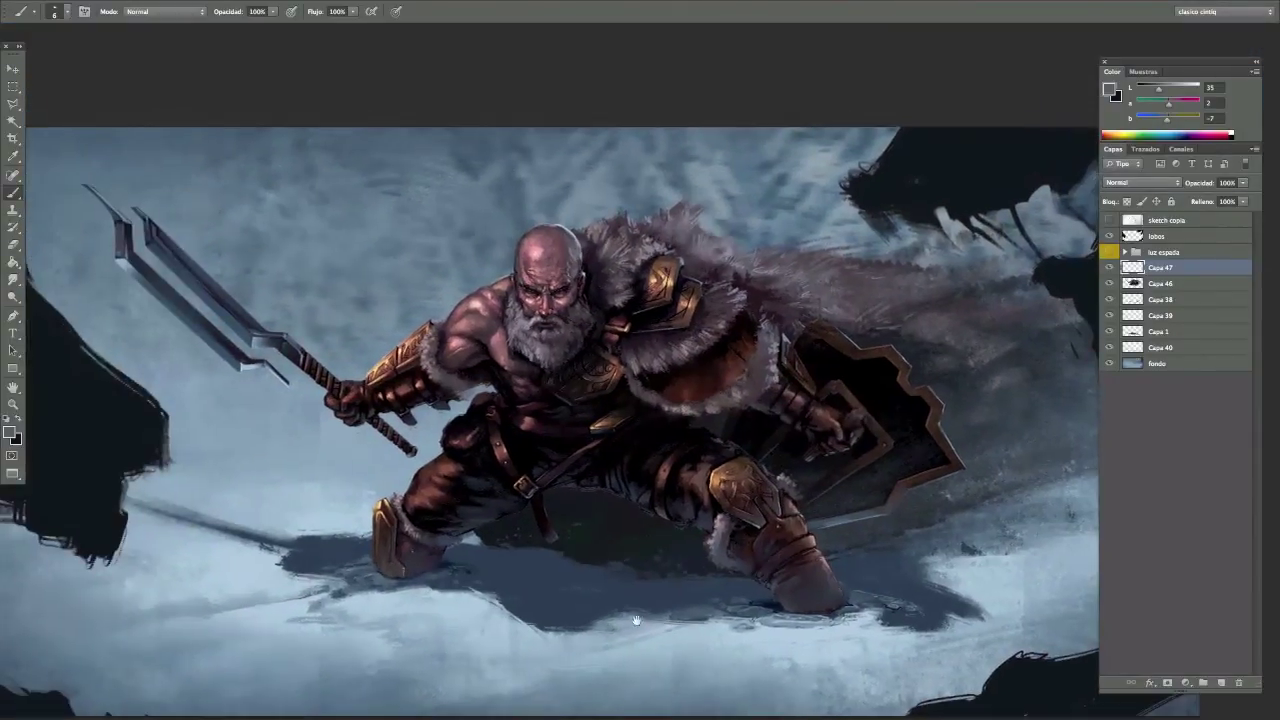
key("ctrl+minus")
key("i")
left_click(544, 508)
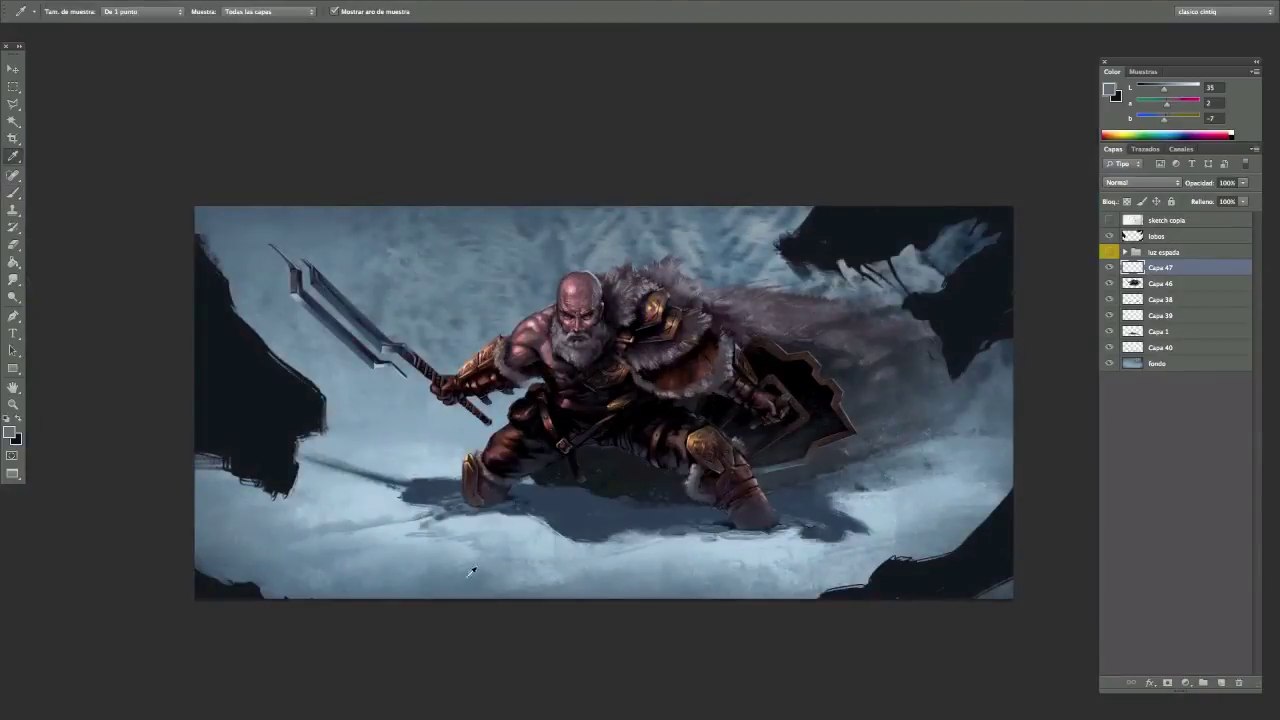
key("b")
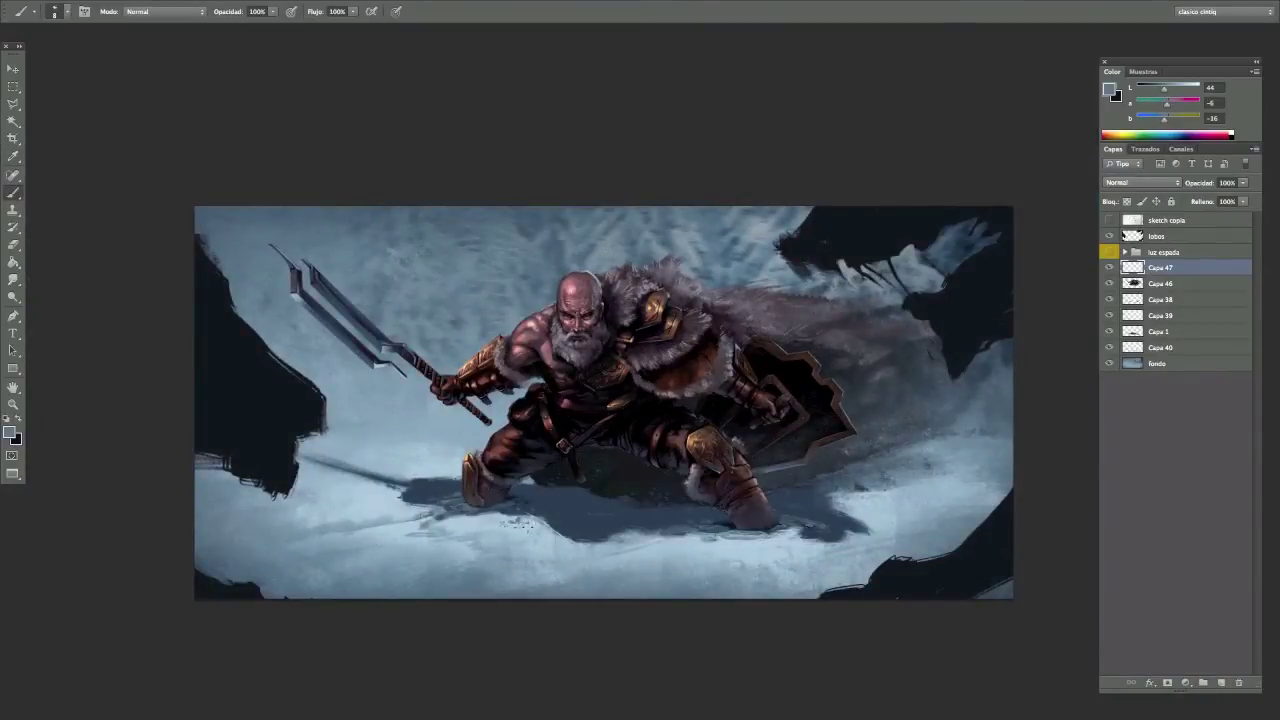
left_click(459, 536, "alt")
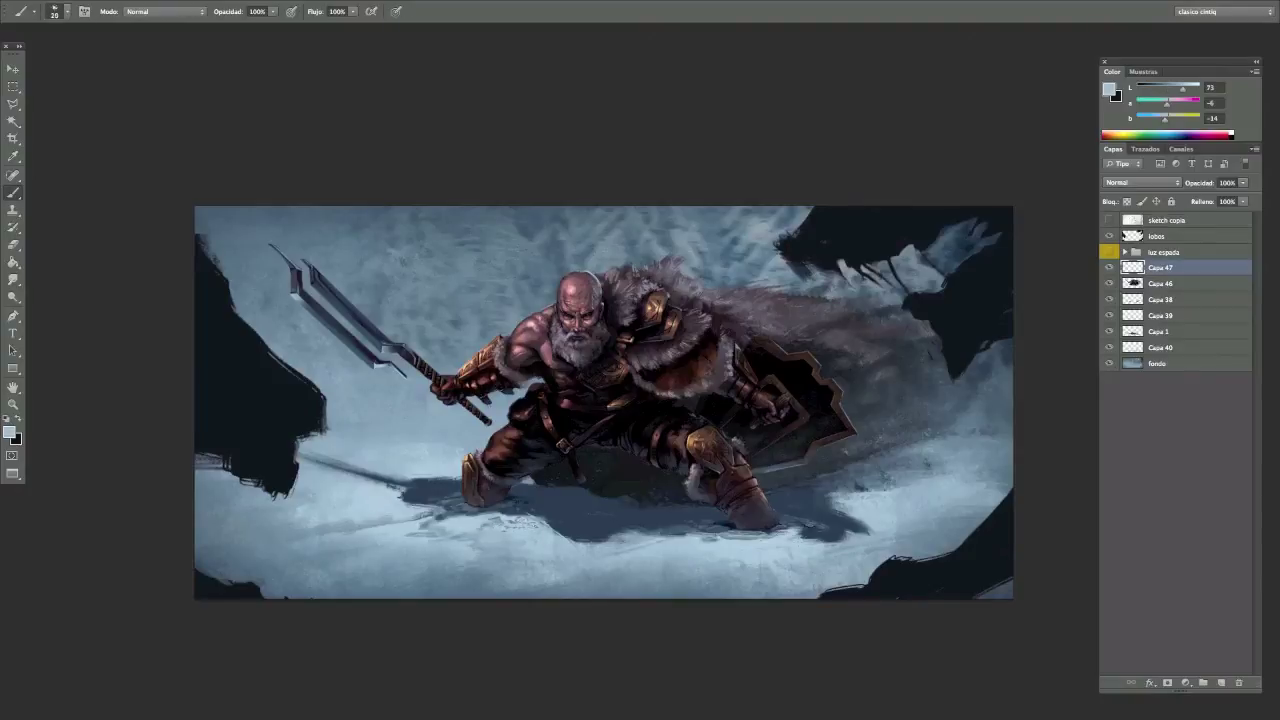
key("bracketleft")
left_click(756, 535, "alt")
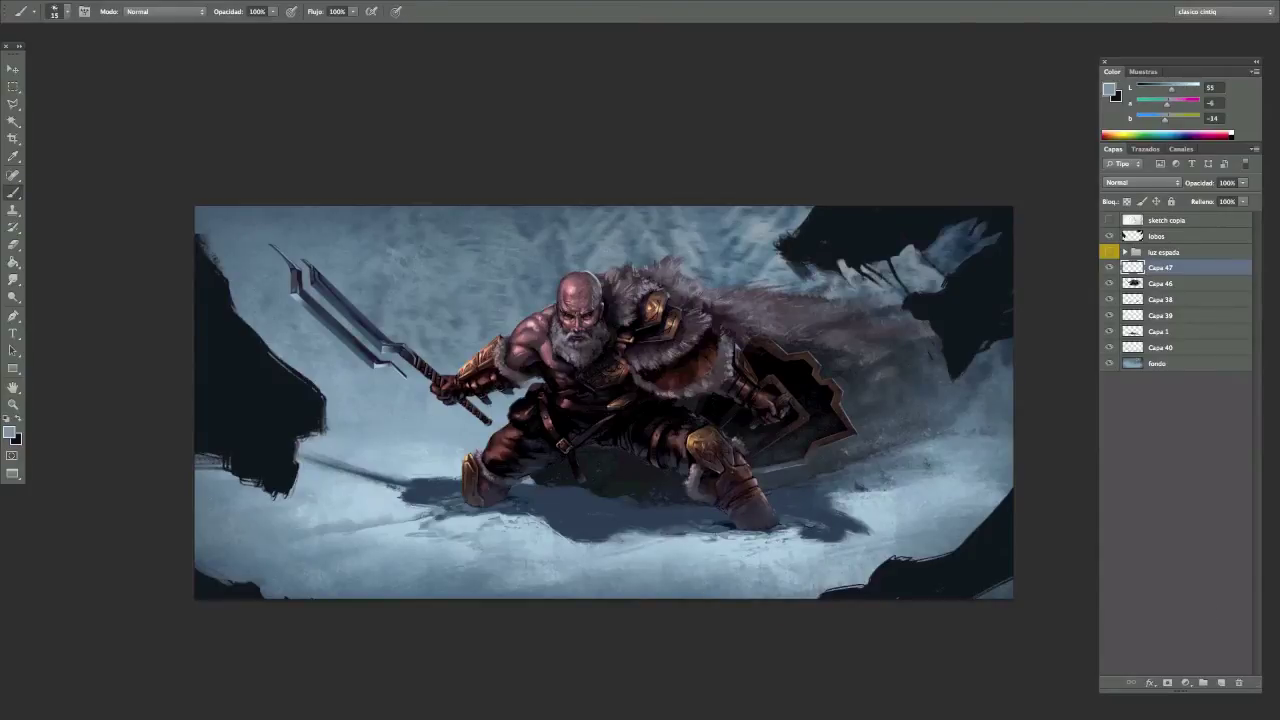
Brighten Capa 46 with Levels, setting the white input level to 237.
key("alt+bracketleft")
key("Tab")
key("Tab")
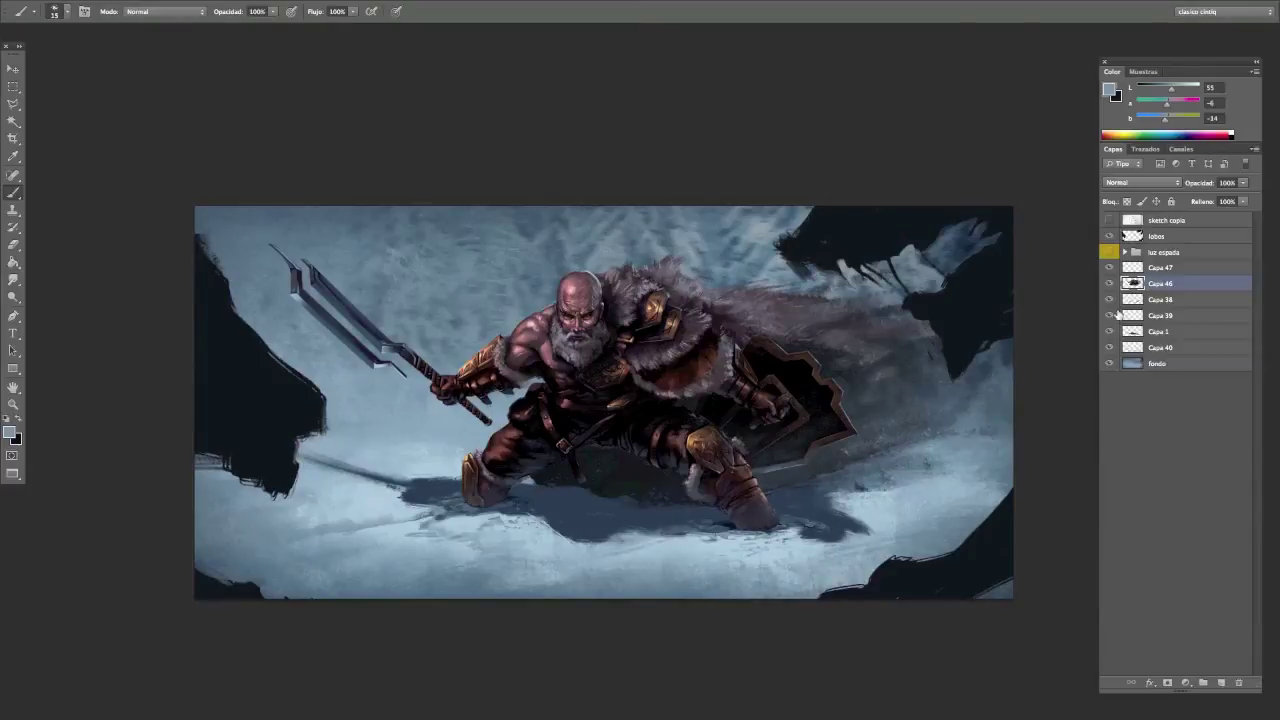
key("ctrl+l")
left_click_drag(1024, 325, 1006, 328)
key("Return")
Zoom in on the warrior and add a new empty layer, Capa 48.
key("l")
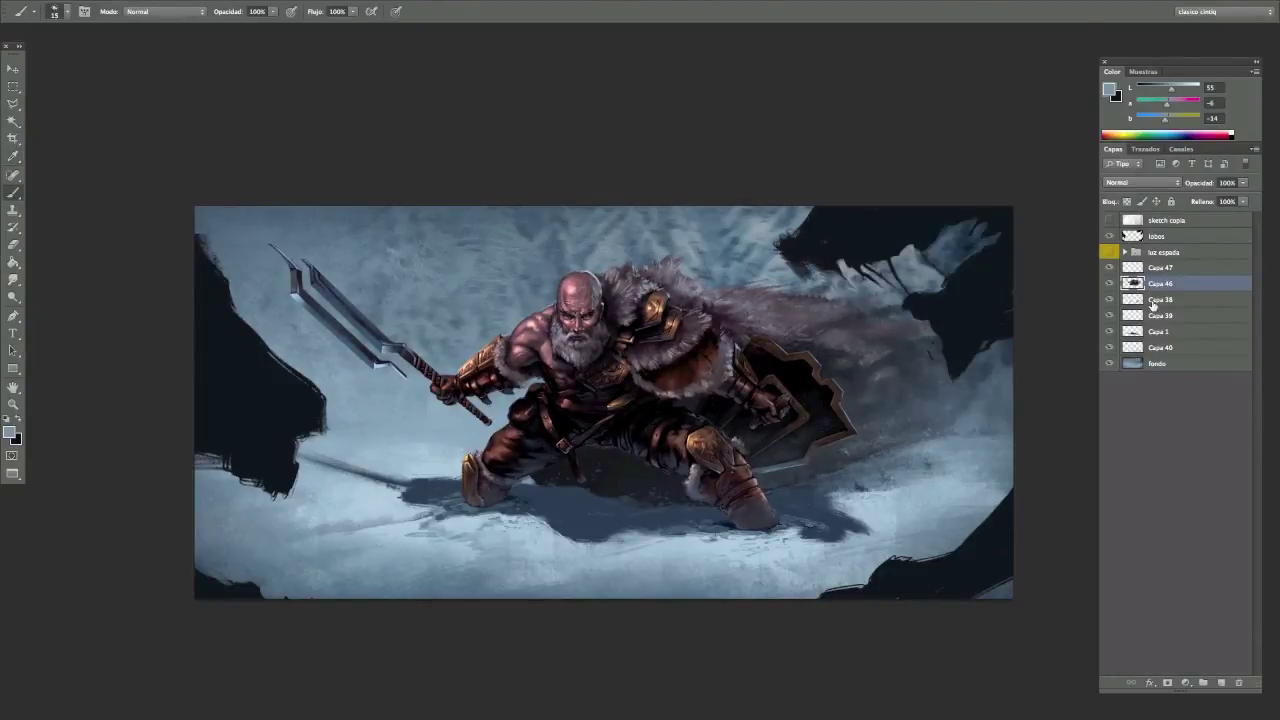
key("ctrl+plus")
left_click(1221, 682)
key("b")
right_click(572, 388)
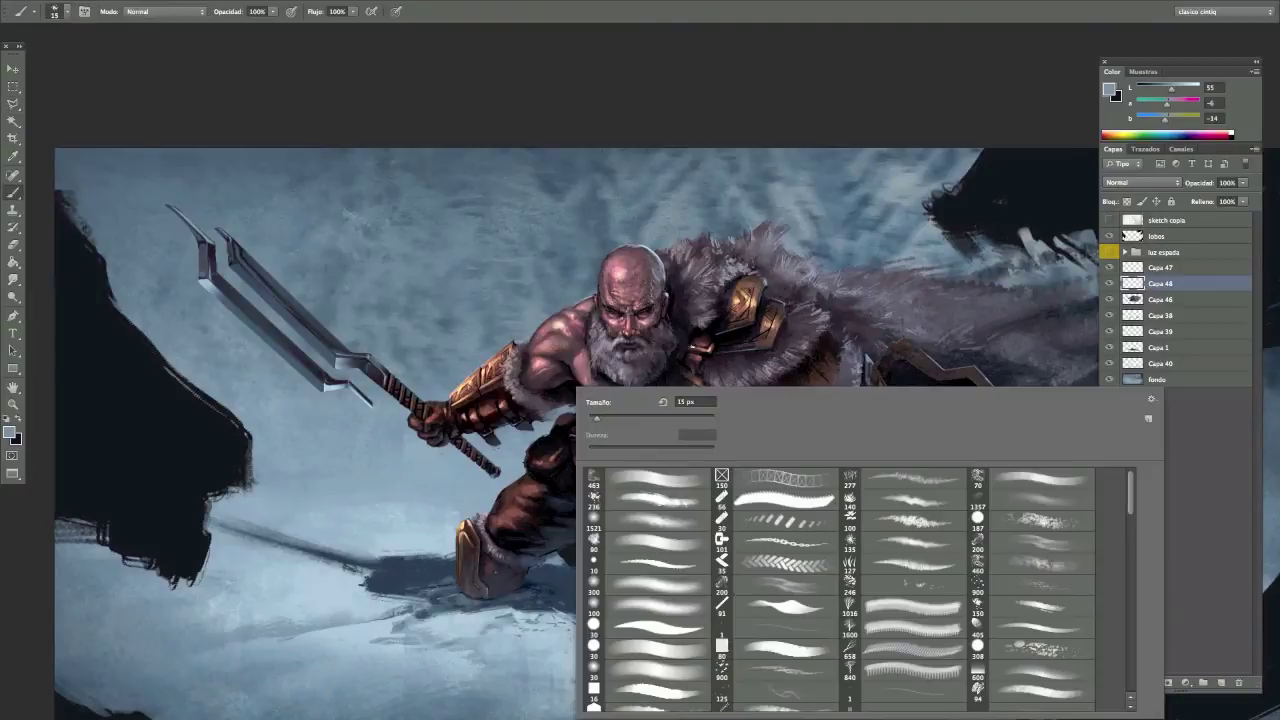
Pick a dark red-brown colour and set Capa 48 to Superponer blending.
left_click_drag(1167, 104, 1178, 105)
left_click(558, 371, "alt")
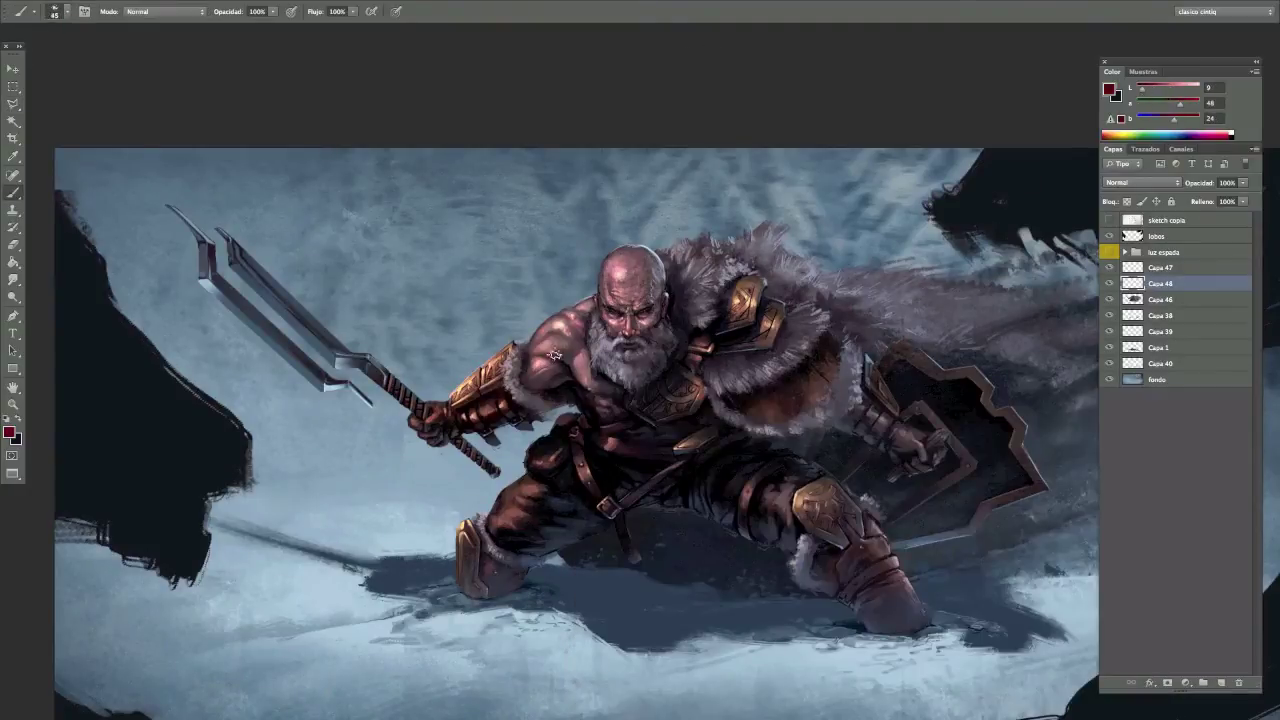
left_click(1142, 182)
left_click(1130, 306)
Paint small 5 px dark-red wound marks on the chest and shoulder.
left_click_drag(577, 340, 550, 290)
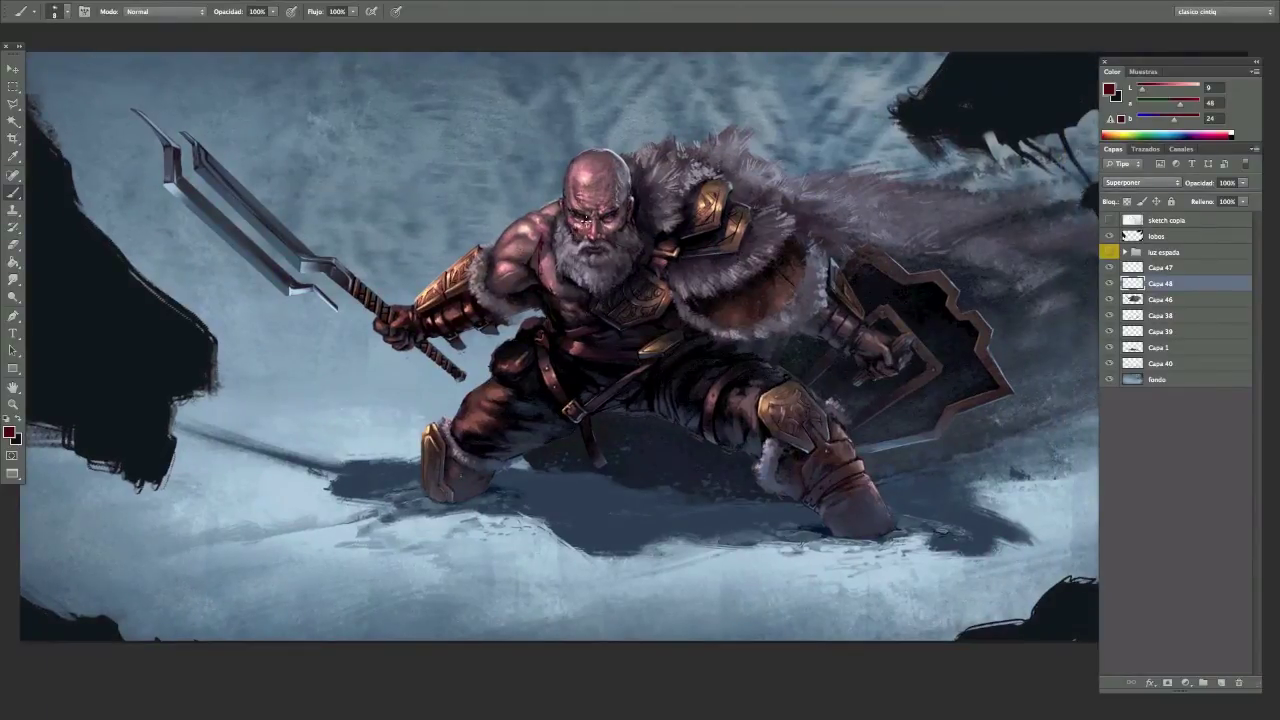
left_click_drag(590, 236, 584, 290)
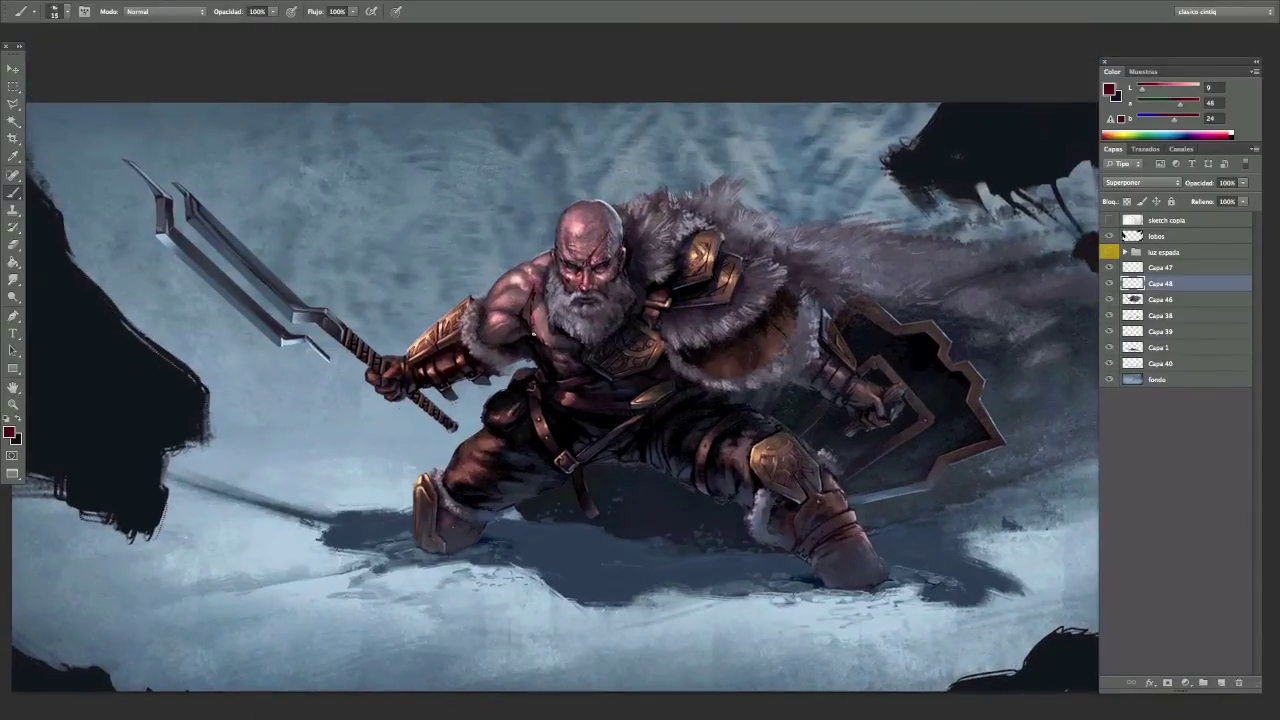
key("bracketleft")
key("bracketleft")
left_click_drag(558, 308, 556, 322)
left_click_drag(515, 305, 520, 324)
Browse the eraser tip choices and shift the view up over the warrior.
key("e")
right_click(528, 305)
key("Escape")
key("b")
left_click_drag(700, 628, 728, 590)
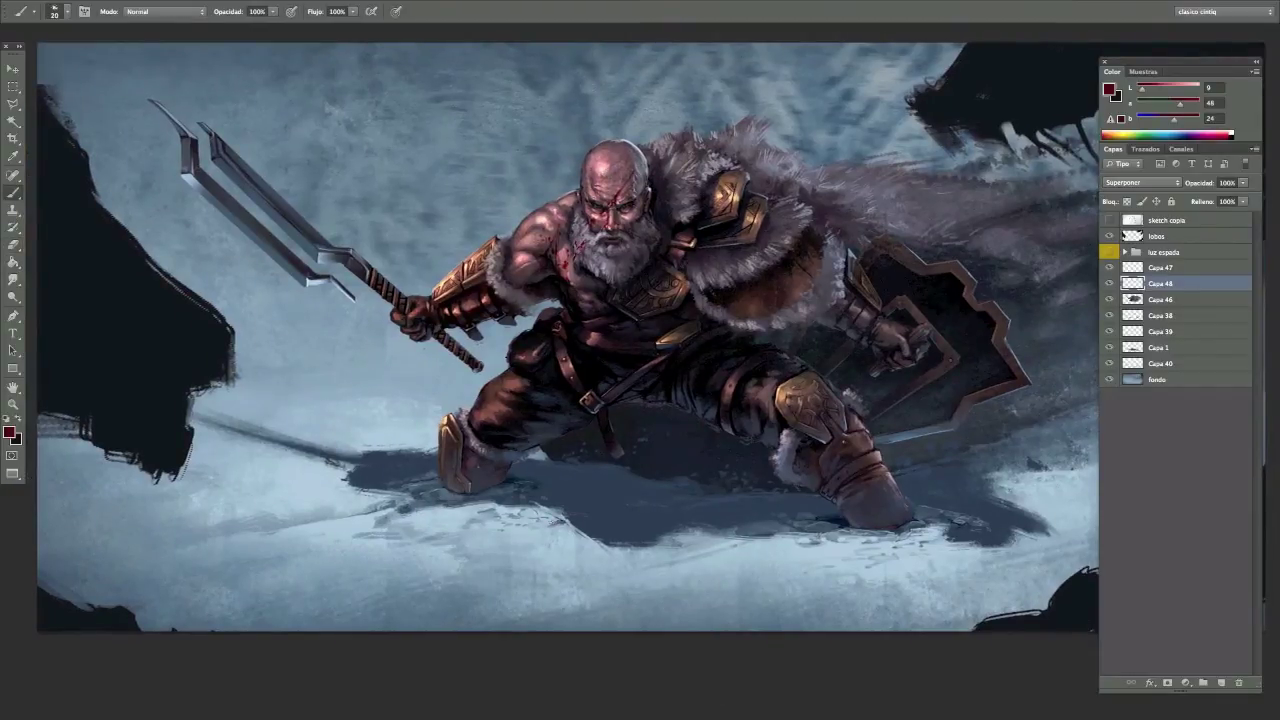
key("e")
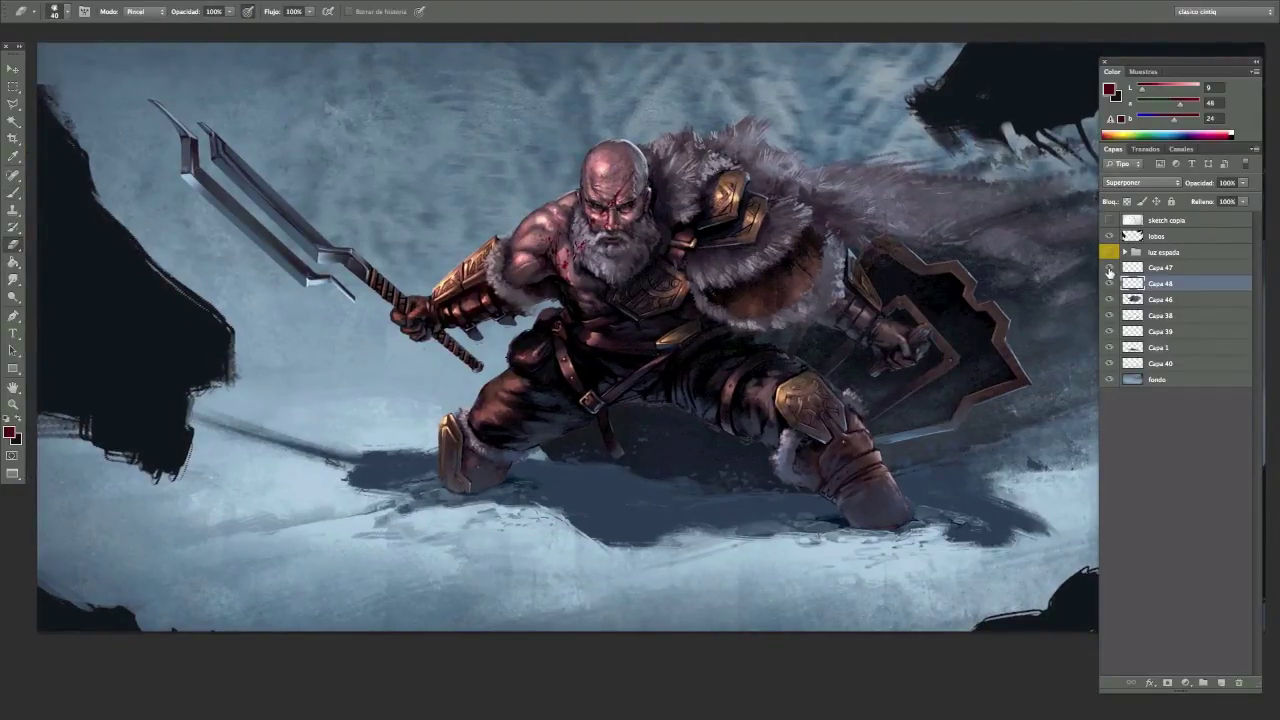
Move Capa 48 above Capa 47 and splatter pink and dark-red blood on the snow below the boot.
key("ctrl+bracketright")
key("b")
mouse_move(525, 536)
left_mouse_down()
mouse_move(556, 534)
mouse_move(480, 548)
mouse_move(586, 561)
left_mouse_up()
mouse_move(493, 548)
left_mouse_down()
mouse_move(460, 510)
mouse_move(520, 506)
mouse_move(502, 508)
left_mouse_up()
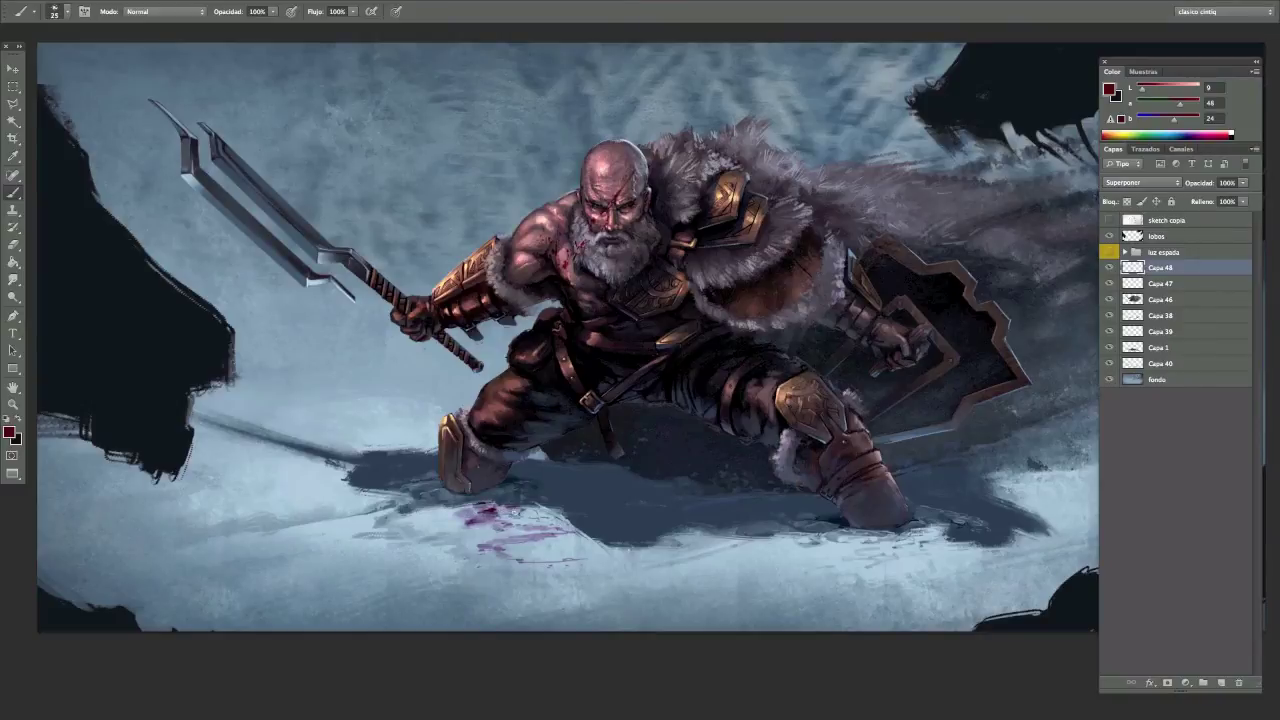
left_click_drag(626, 536, 588, 530)
key("bracketleft")
key("bracketleft")
key("bracketleft")
left_click_drag(626, 603, 580, 610)
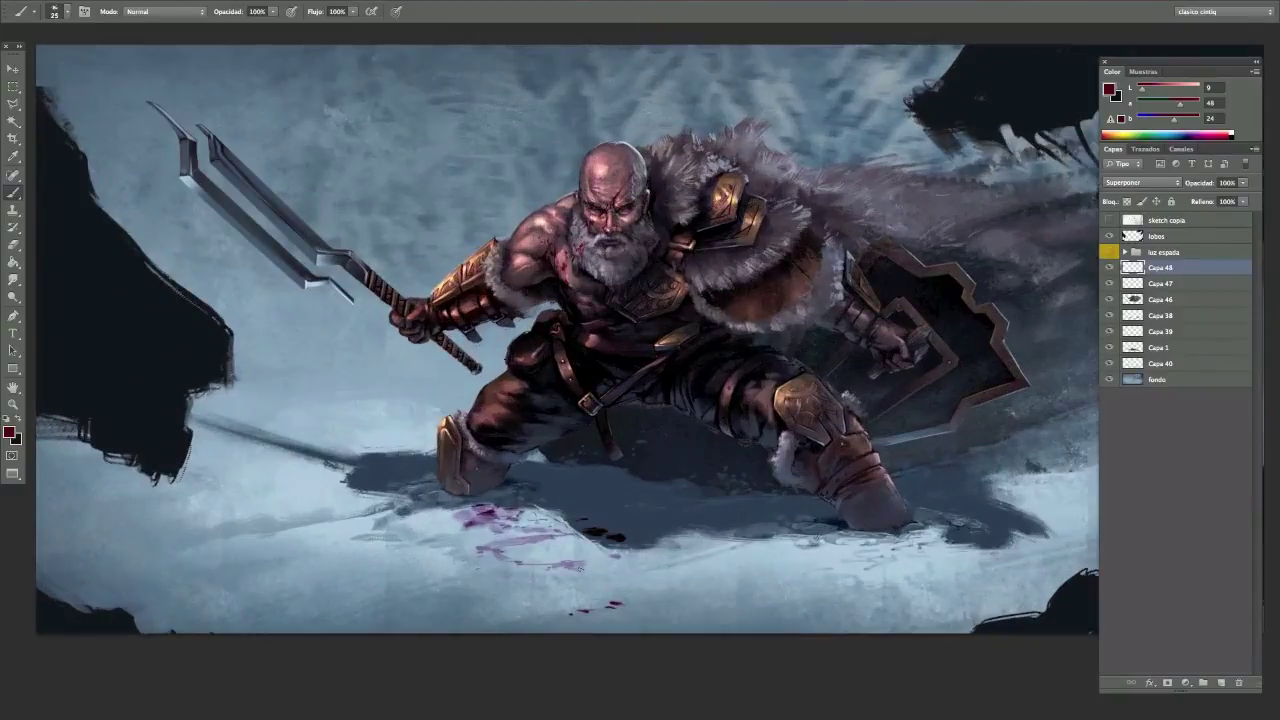
key("bracketleft")
key("bracketleft")
key("bracketleft")
mouse_move(560, 570)
left_mouse_down()
mouse_move(530, 566)
mouse_move(560, 590)
left_mouse_up()
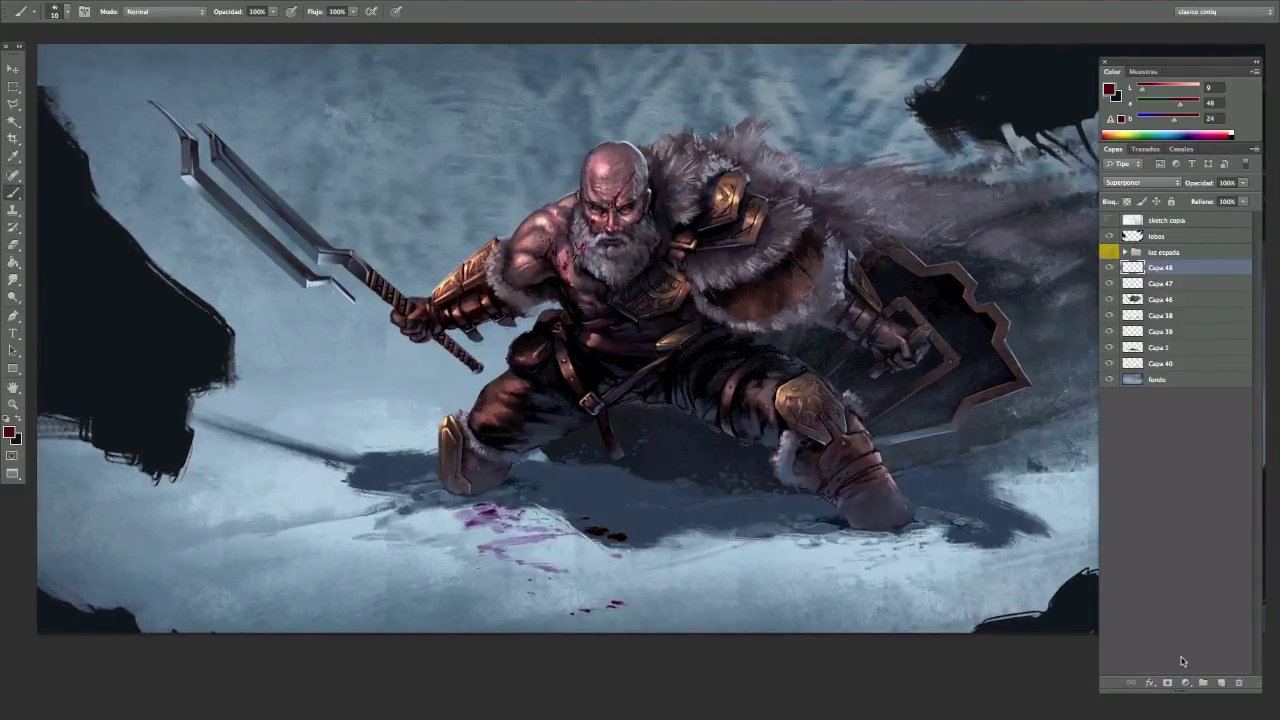
Add Capa 49 with Superponer blending and paint a thin dark streak on the snow.
left_click(1221, 682)
left_click(1142, 182)
left_click(1140, 310)
key("bracketleft")
key("bracketleft")
key("bracketleft")
left_click_drag(402, 541, 472, 524)
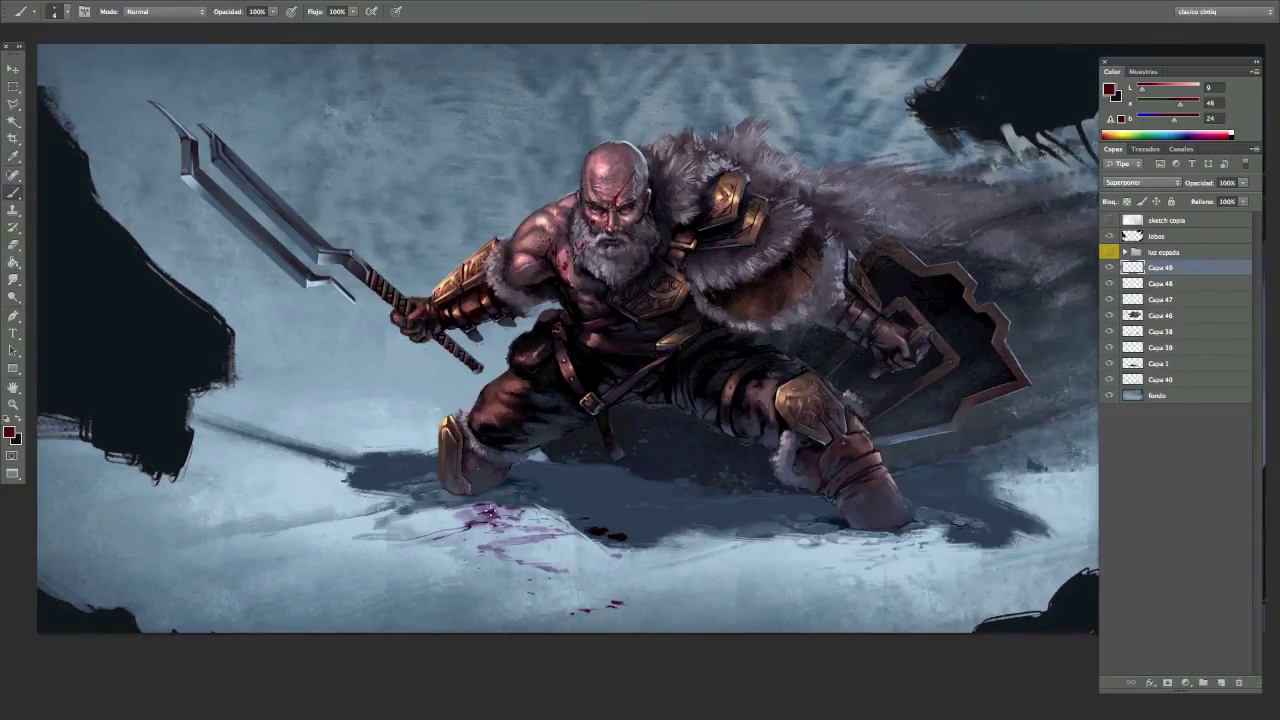
key("bracketleft")
key("bracketleft")
On new layer Capa 50, paint a sampled dark blue-grey shape along the bottom edge.
key("ctrl+minus")
key("ctrl+plus")
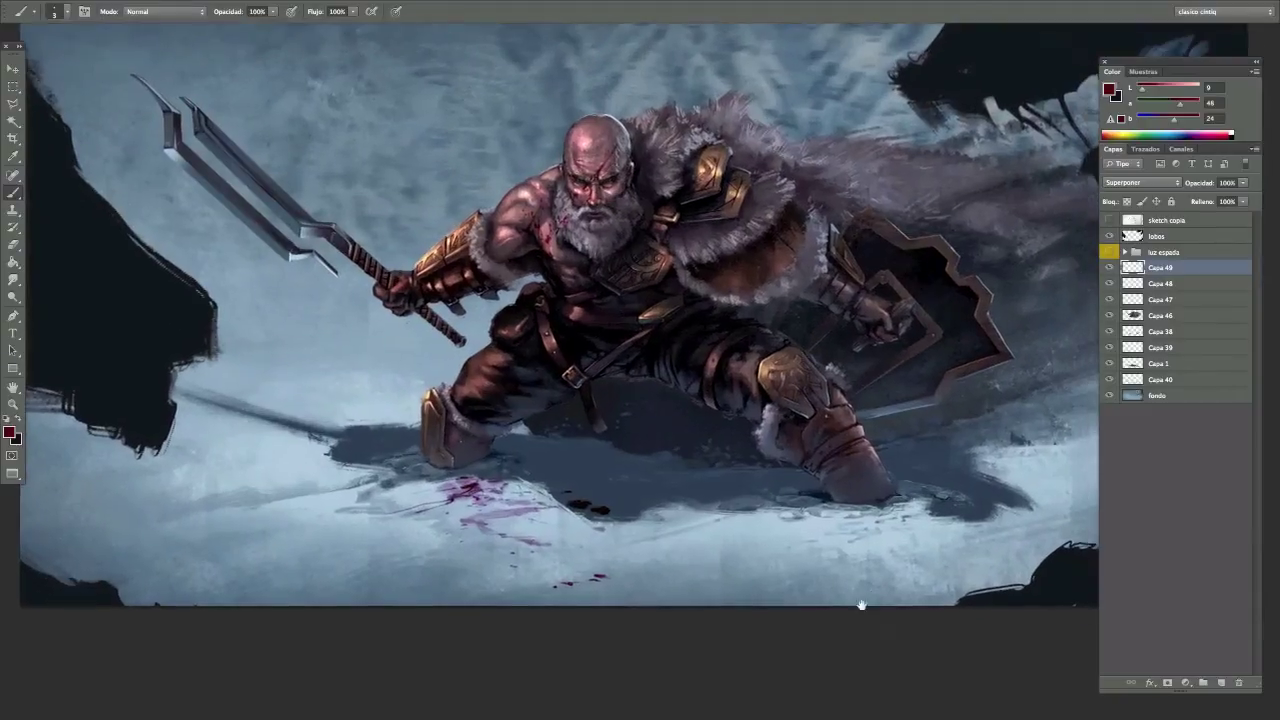
key("i")
left_click(381, 435)
left_click(9, 431)
key("Return")
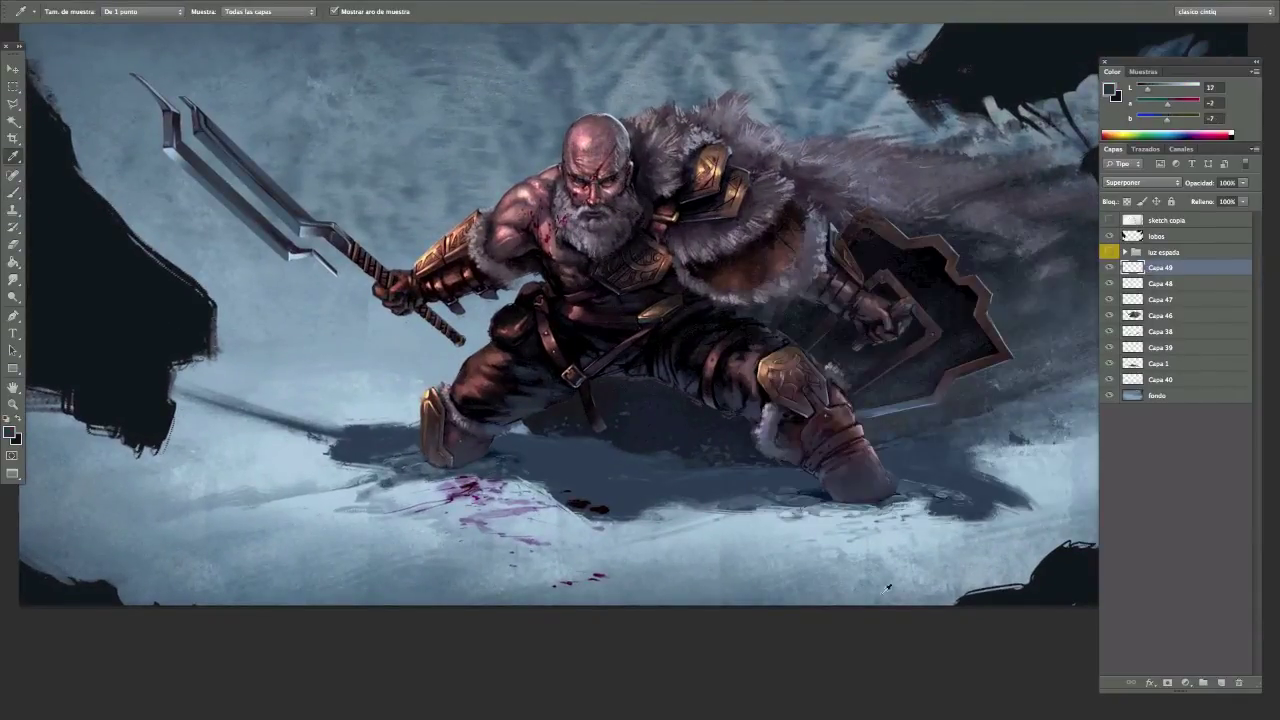
key("b")
key("ctrl+alt+shift+n")
mouse_move(609, 570)
left_mouse_down()
mouse_move(705, 552)
mouse_move(760, 575)
mouse_move(630, 582)
left_mouse_up()
Erase the top edge of the dark bottom shape with a 50 px eraser.
key("e")
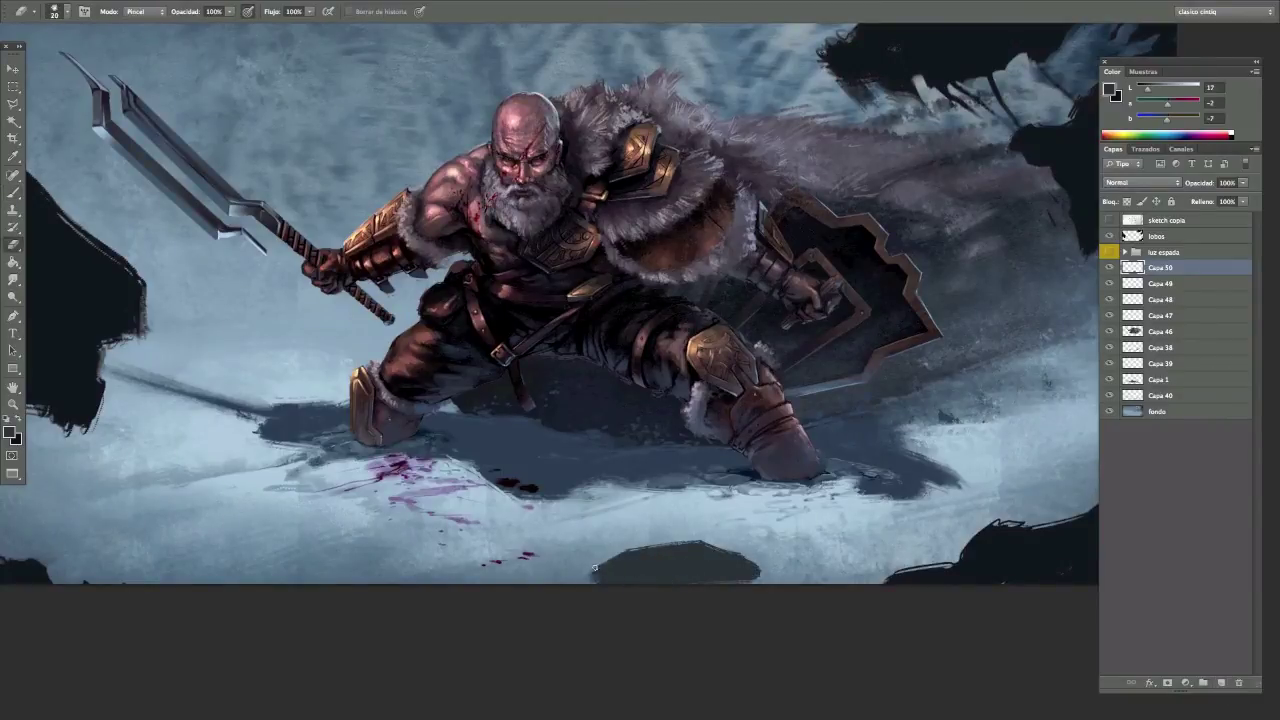
right_click(640, 560)
double_click(722, 539)
mouse_move(695, 540)
left_mouse_down()
mouse_move(745, 560)
mouse_move(610, 560)
mouse_move(648, 580)
mouse_move(745, 565)
left_mouse_up()
key("b")
left_click(700, 560, "alt")
key("e")
key("bracketright")
key("bracketright")
key("bracketright")
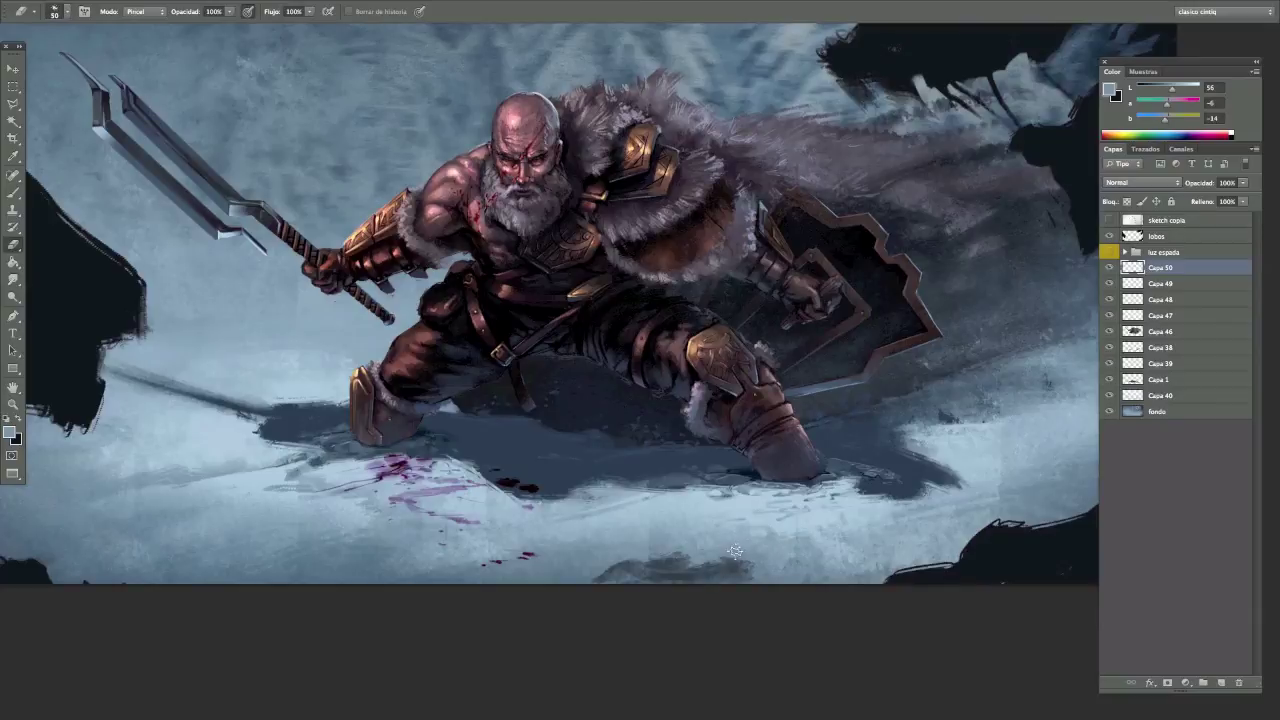
key("bracketleft")
key("bracketleft")
key("bracketleft")
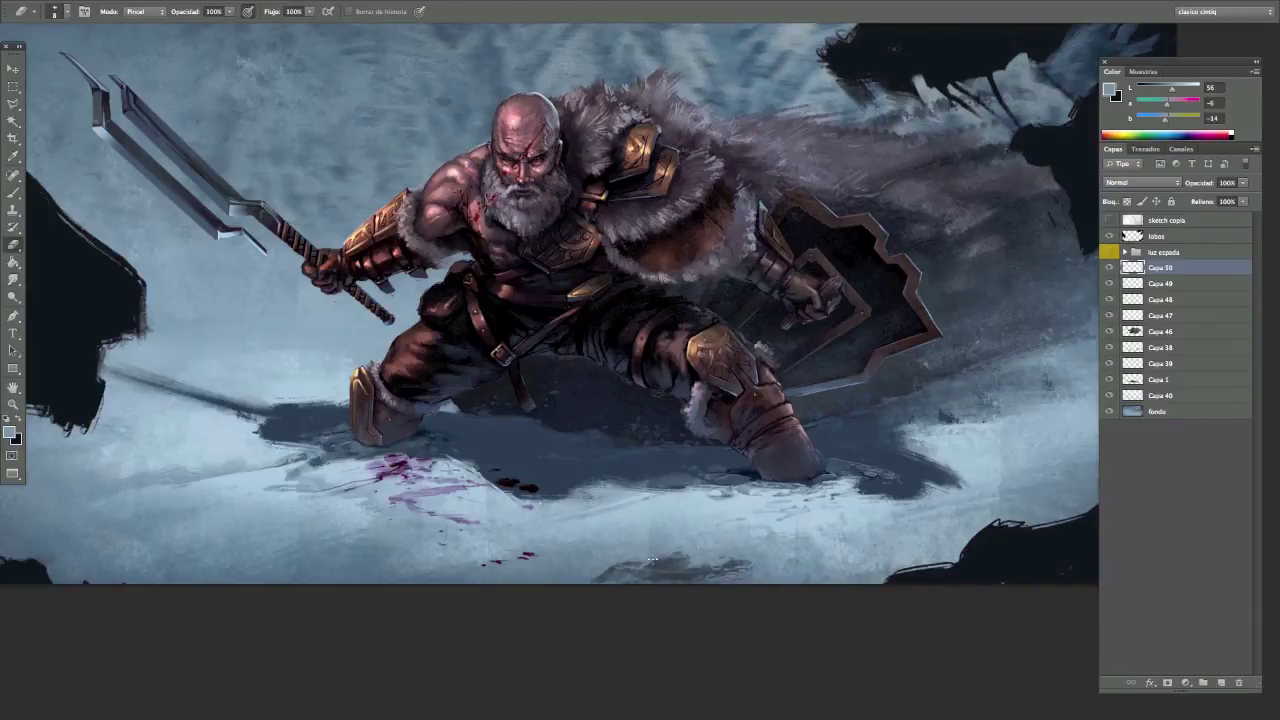
key("ctrl+minus")
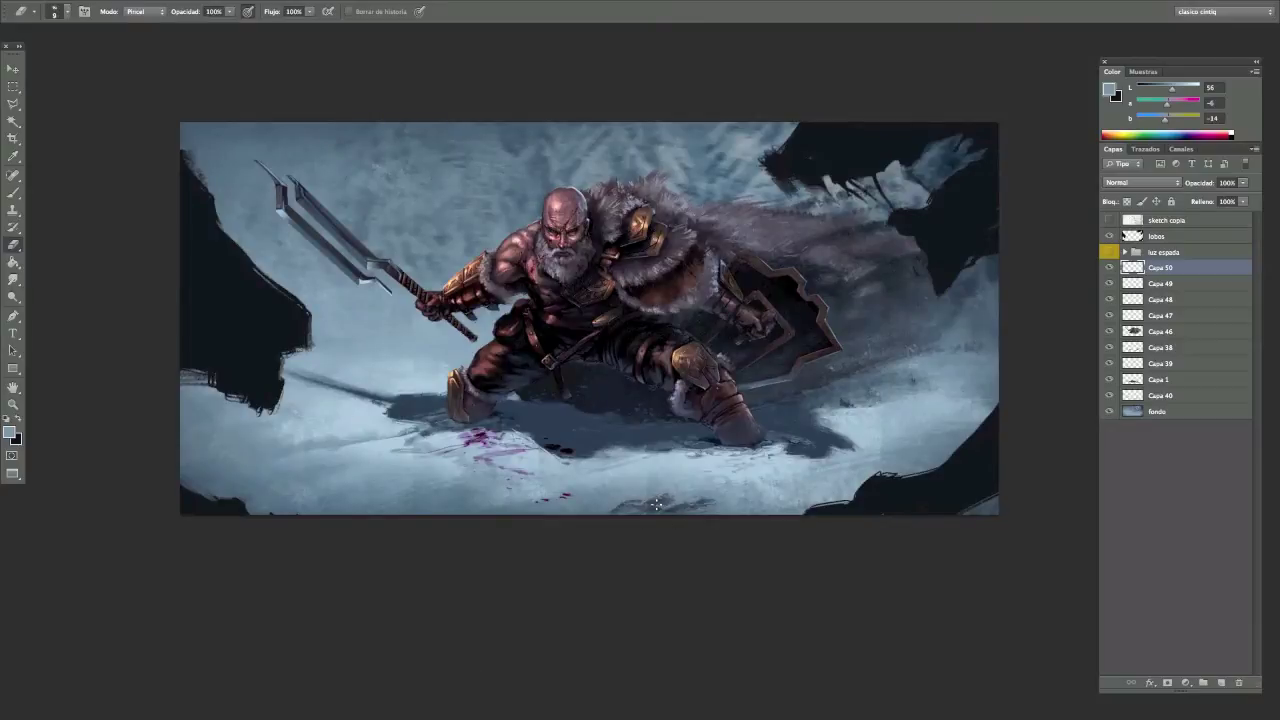
Paint dark navy and black strokes along the bottom-left snow, then thin them with the eraser.
key("b")
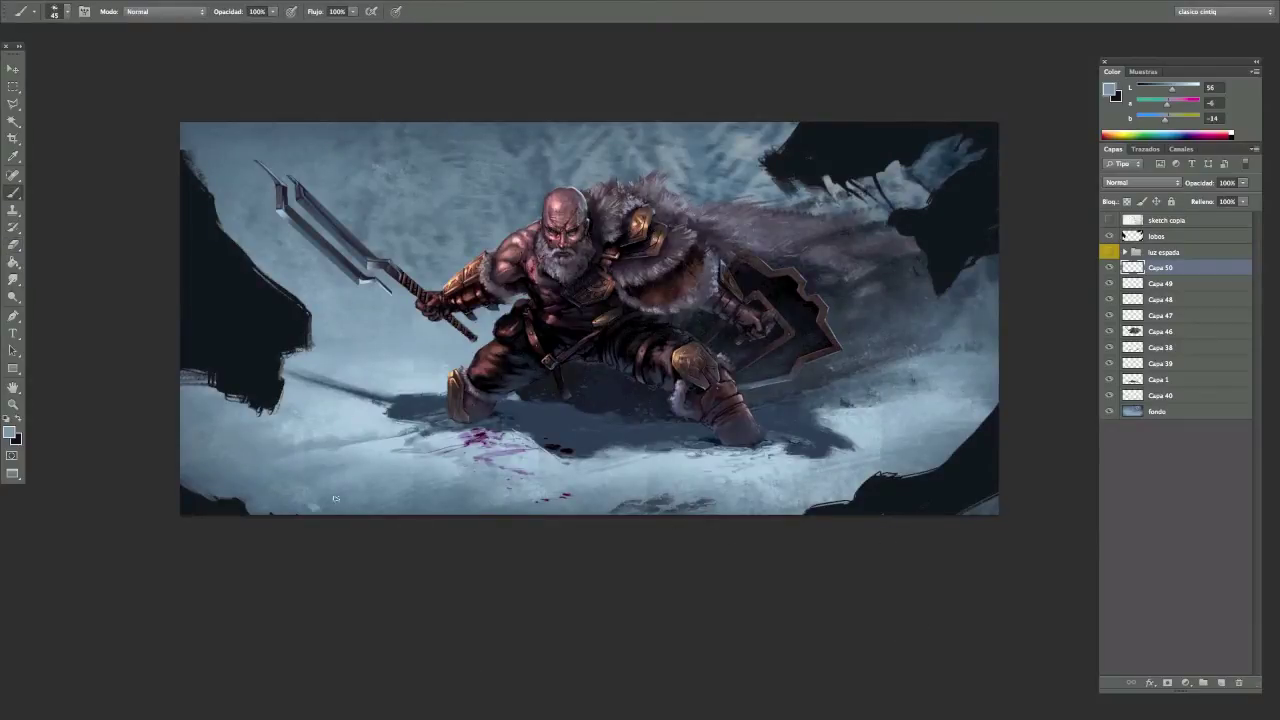
left_click(965, 480, "alt")
mouse_move(300, 496)
left_mouse_down()
mouse_move(196, 476)
mouse_move(337, 506)
left_mouse_up()
left_click(230, 498, "alt")
left_click_drag(205, 482, 305, 500)
key("e")
key("bracketleft")
key("bracketleft")
mouse_move(214, 475)
left_mouse_down()
mouse_move(262, 462)
mouse_move(274, 486)
mouse_move(328, 497)
left_mouse_up()
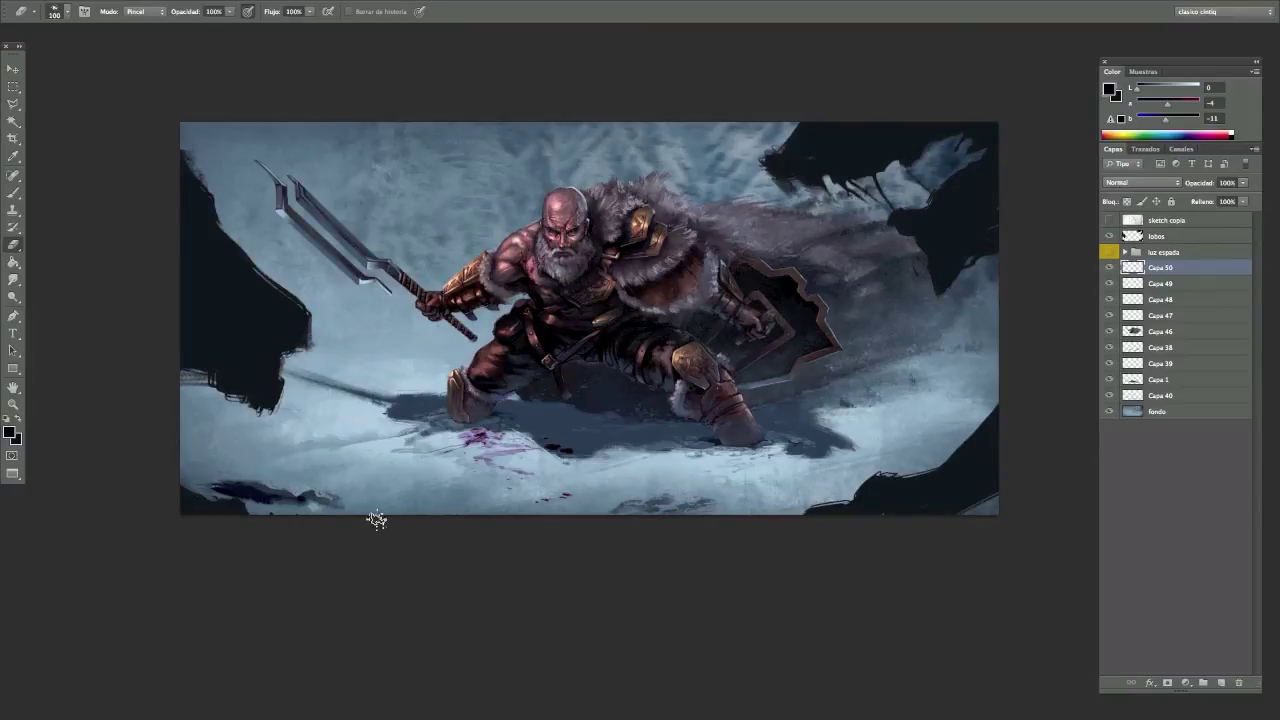
Sample light snow-blue colours with a smaller brush, then select Capa 1.
key("b")
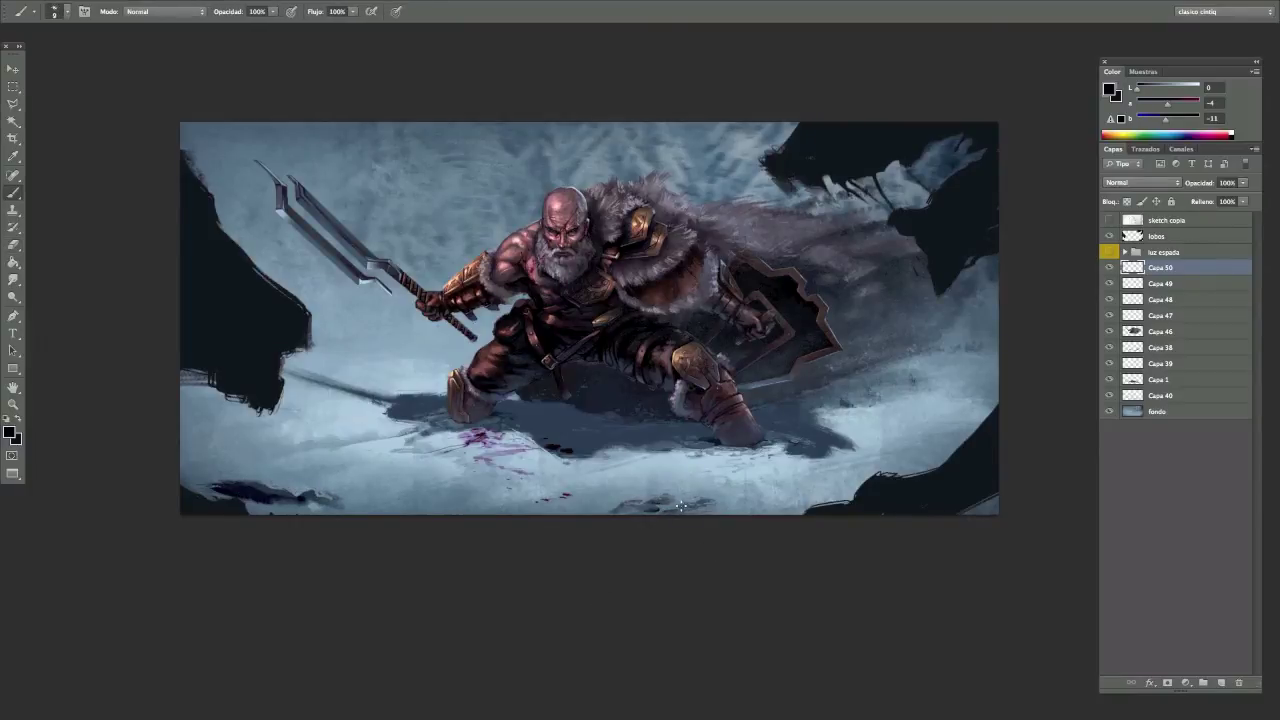
left_click(389, 456, "alt")
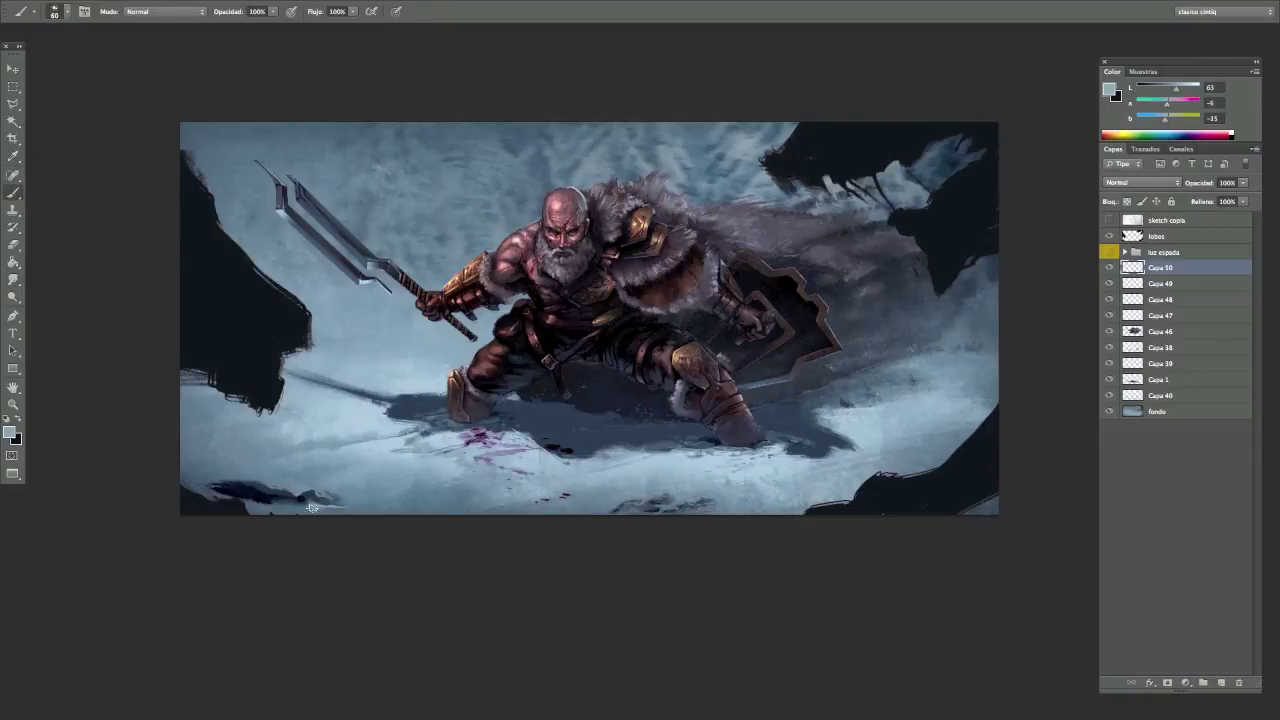
left_click_drag(368, 502, 340, 502)
key("alt")
left_click(770, 468, "alt")
key("bracketleft")
key("bracketleft")
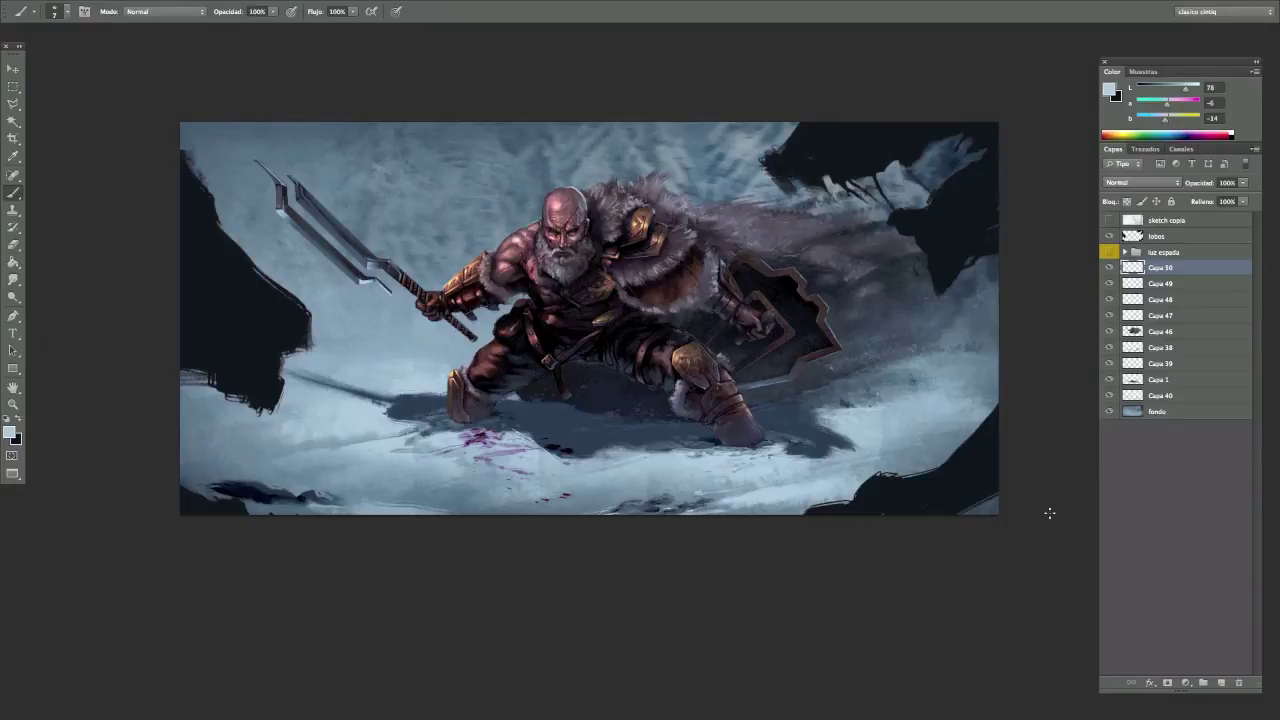
left_click(1160, 379)
Lower Capa 1 opacity to 88% and try a +5 Hue/Saturation hue shift.
left_click_drag(1224, 186, 1212, 186)
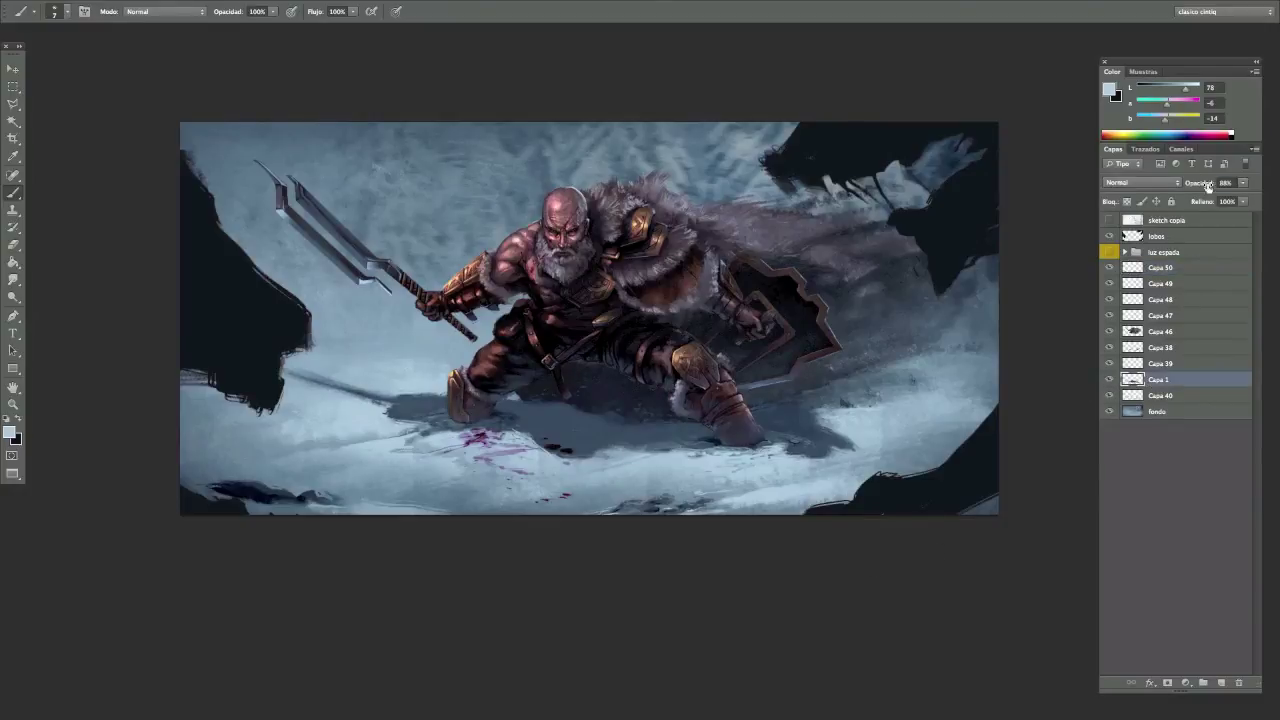
key("ctrl+u")
left_click_drag(1034, 441, 1038, 441)
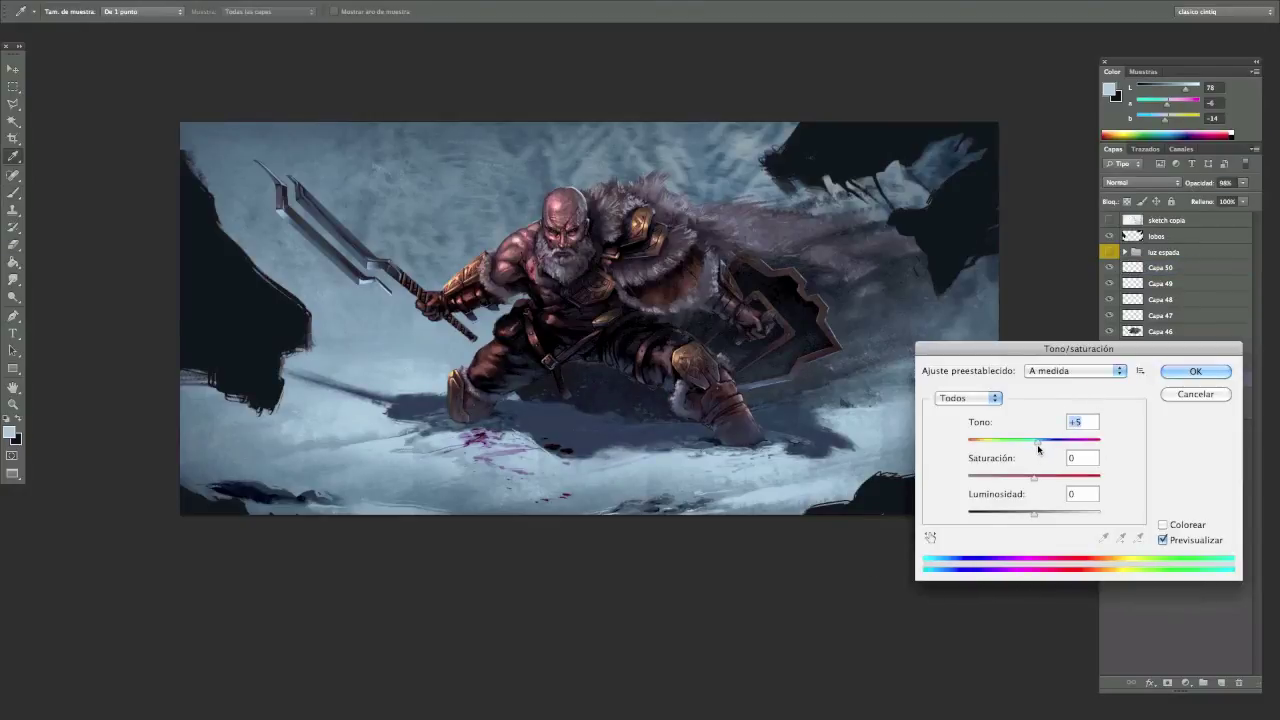
key("Return")
Choose an eraser brush preset and shrink it to 200.
key("b")
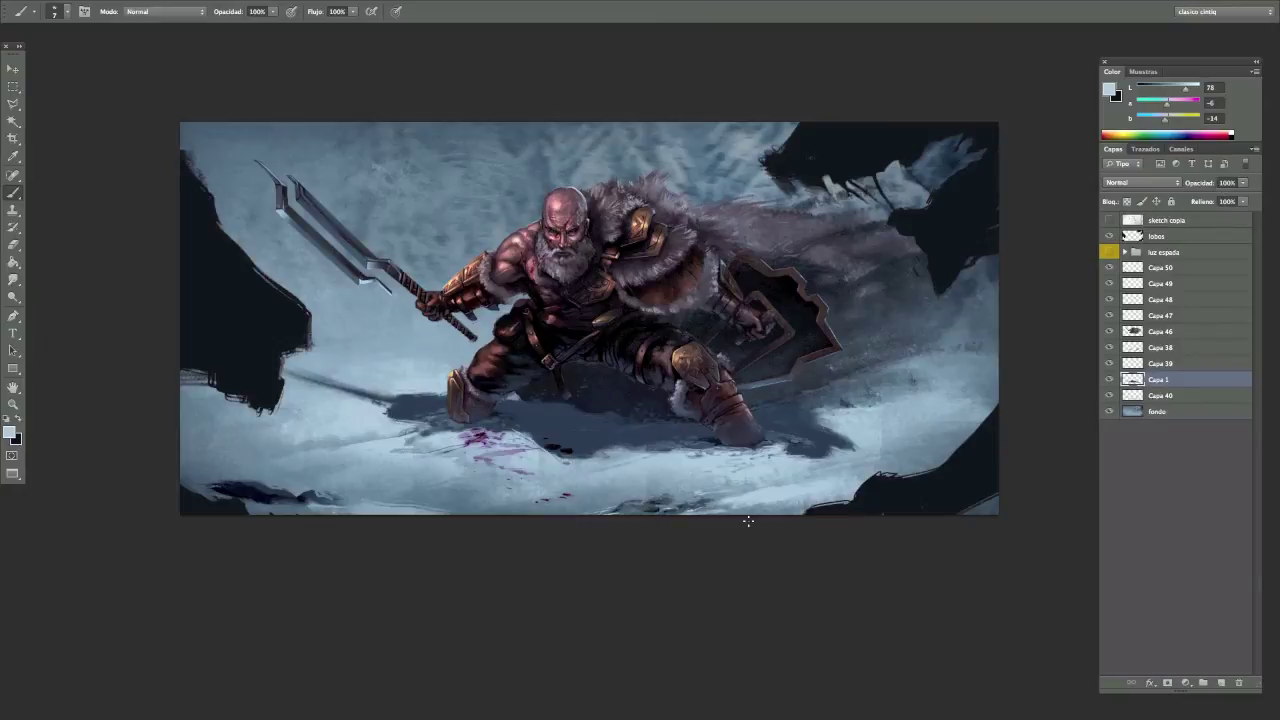
key("e")
right_click(1007, 534)
double_click(777, 503)
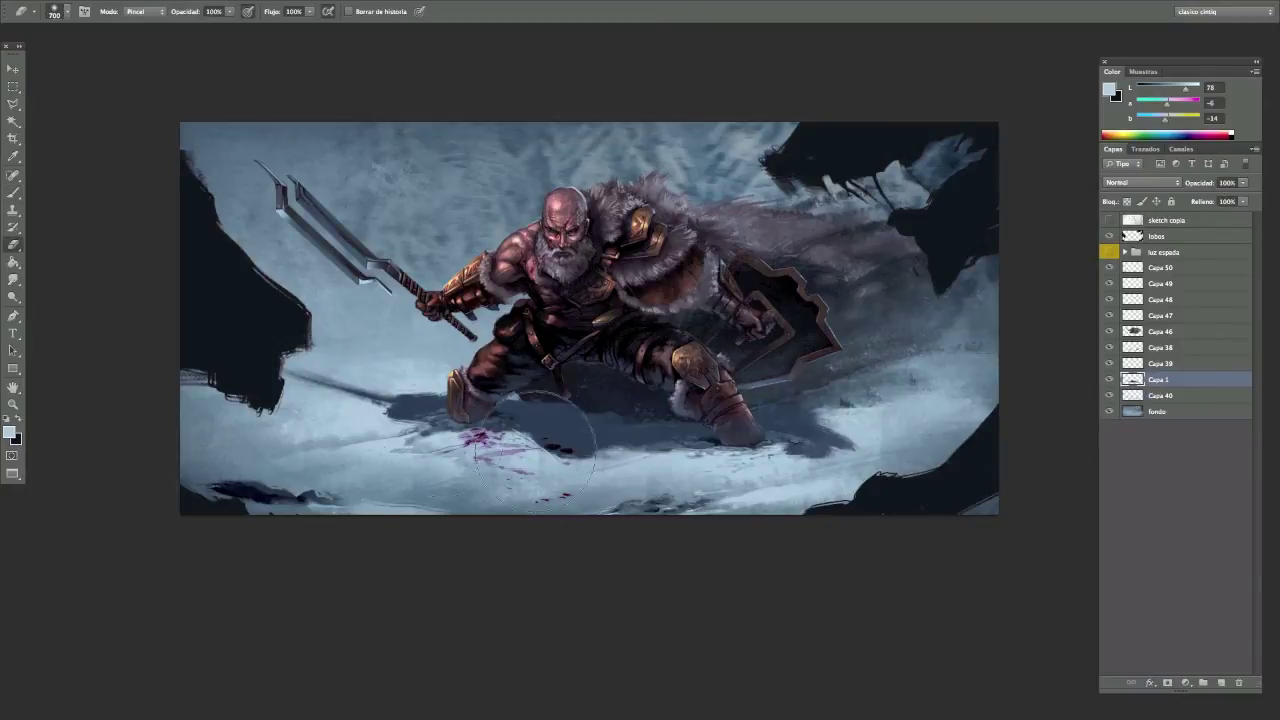
key("bracketleft")
key("bracketleft")
key("bracketleft")
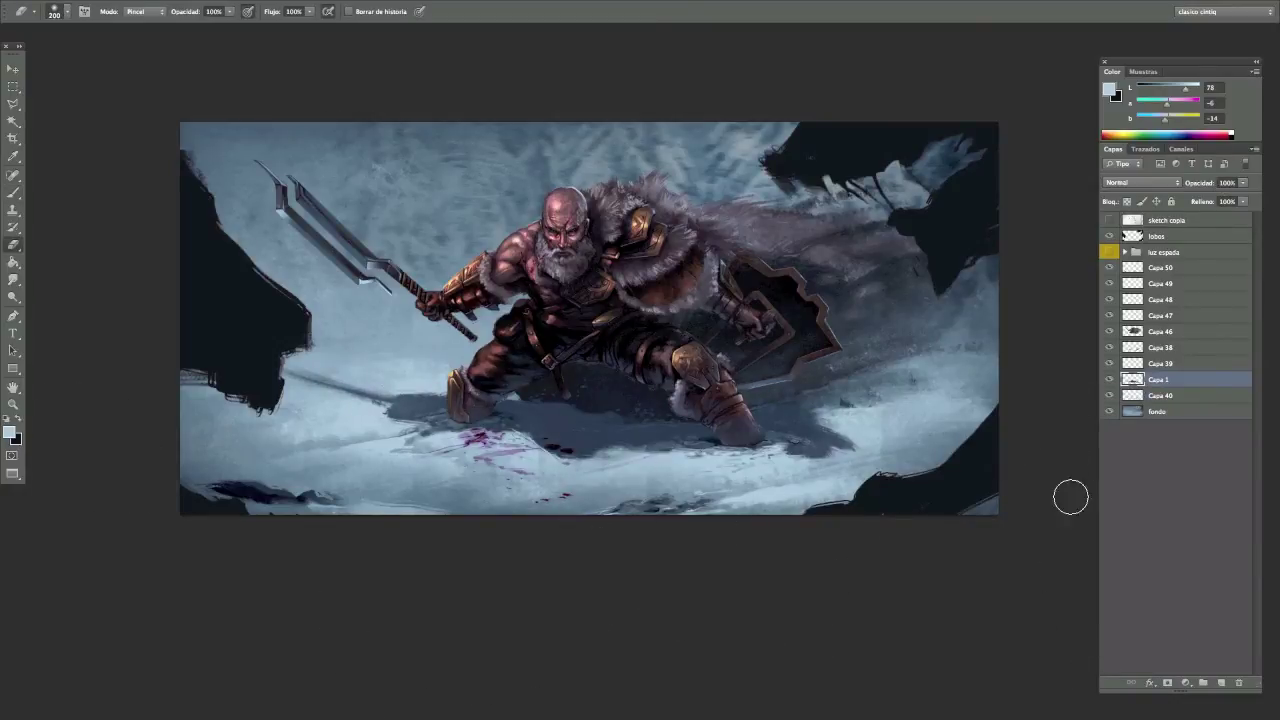
key("ctrl+plus")
key("ctrl+plus")
Add a new layer Capa 51 above Capa 46 with Superponer blending.
left_click(1190, 331)
left_click(1221, 680)
left_click(1142, 182)
left_click(1130, 218)
scroll(1090, 200, "up", 3)
left_click(1142, 182)
left_click(1130, 285)
key("b")
key("x")
Extend and deepen the scalp cut and darken around the right eye and scar with a small brush.
right_click(508, 318)
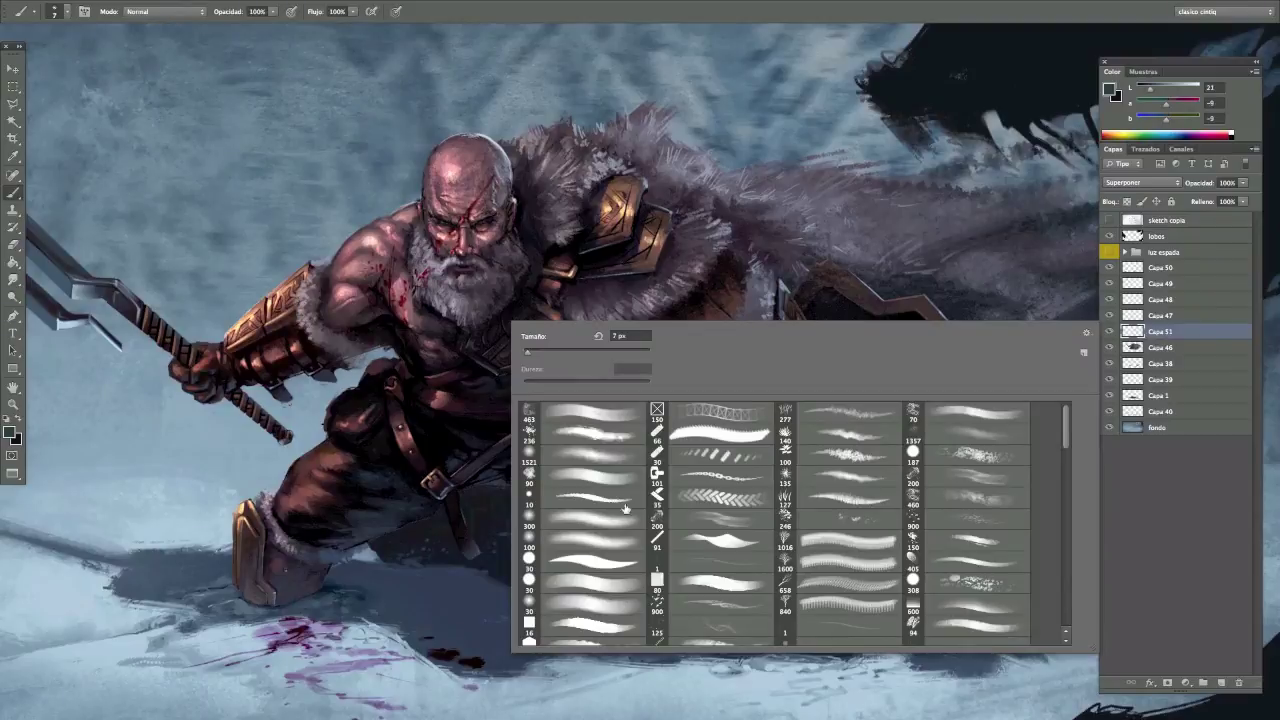
double_click(601, 570)
scroll(508, 202, "up", 2)
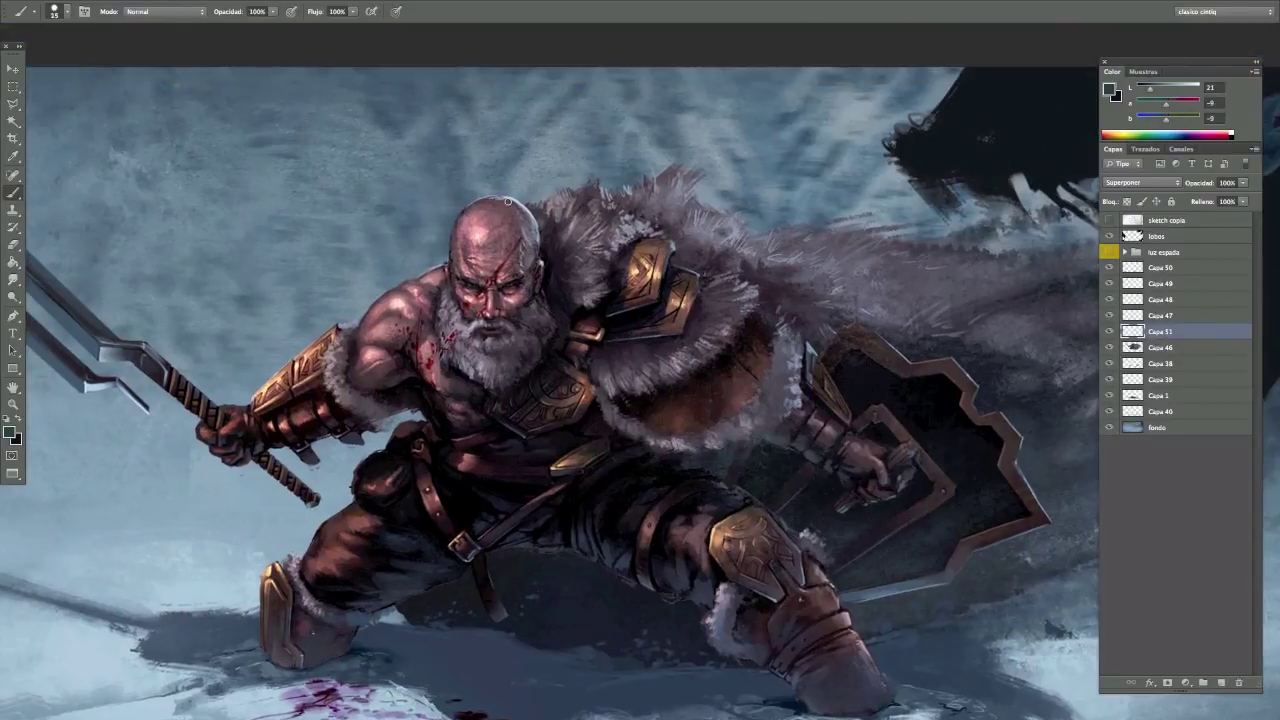
key("bracketright")
key("bracketright")
key("bracketright")
left_click_drag(519, 239, 521, 252)
left_click_drag(523, 262, 520, 246)
left_click_drag(512, 302, 530, 278)
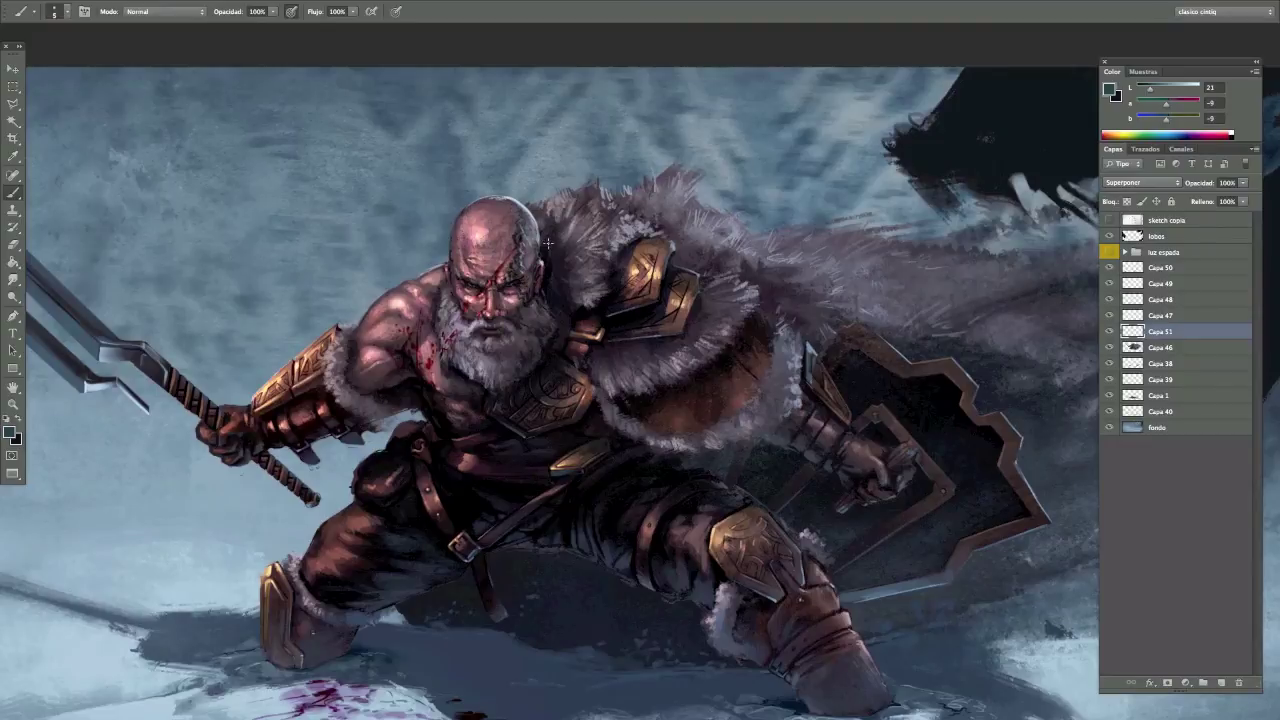
left_click_drag(604, 92, 709, 110)
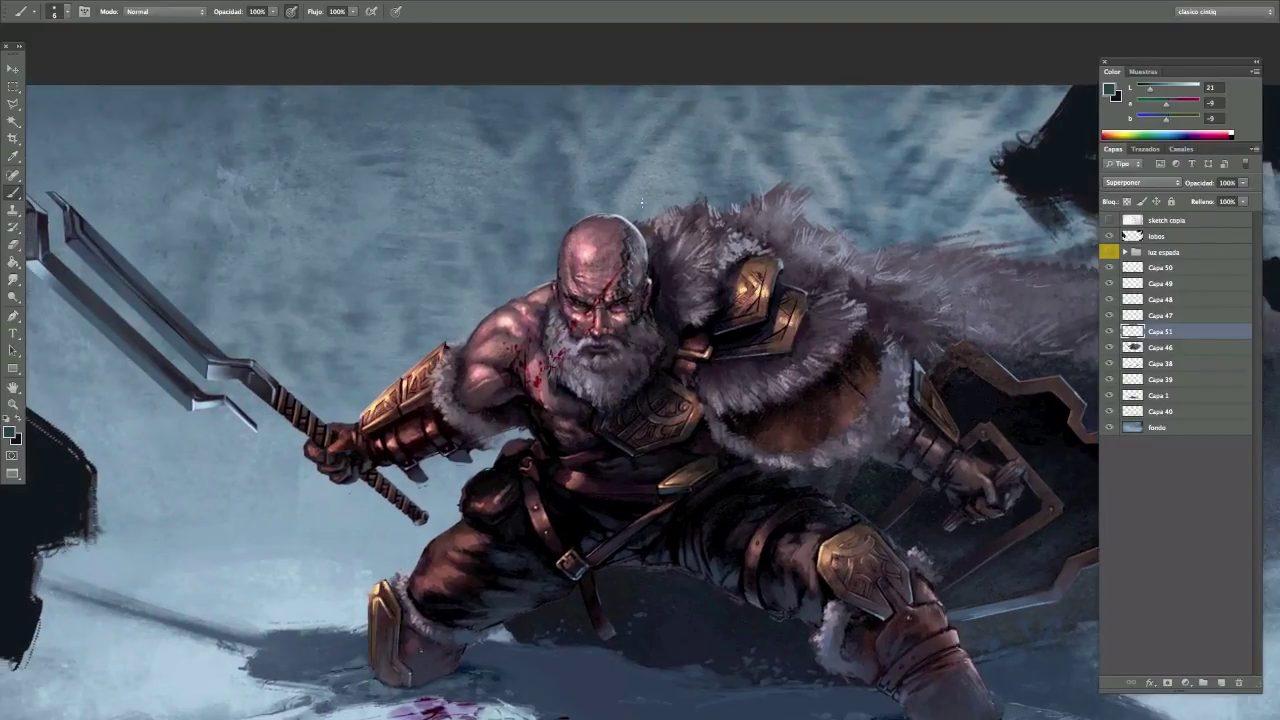
key("bracketright")
key("bracketleft")
key("bracketleft")
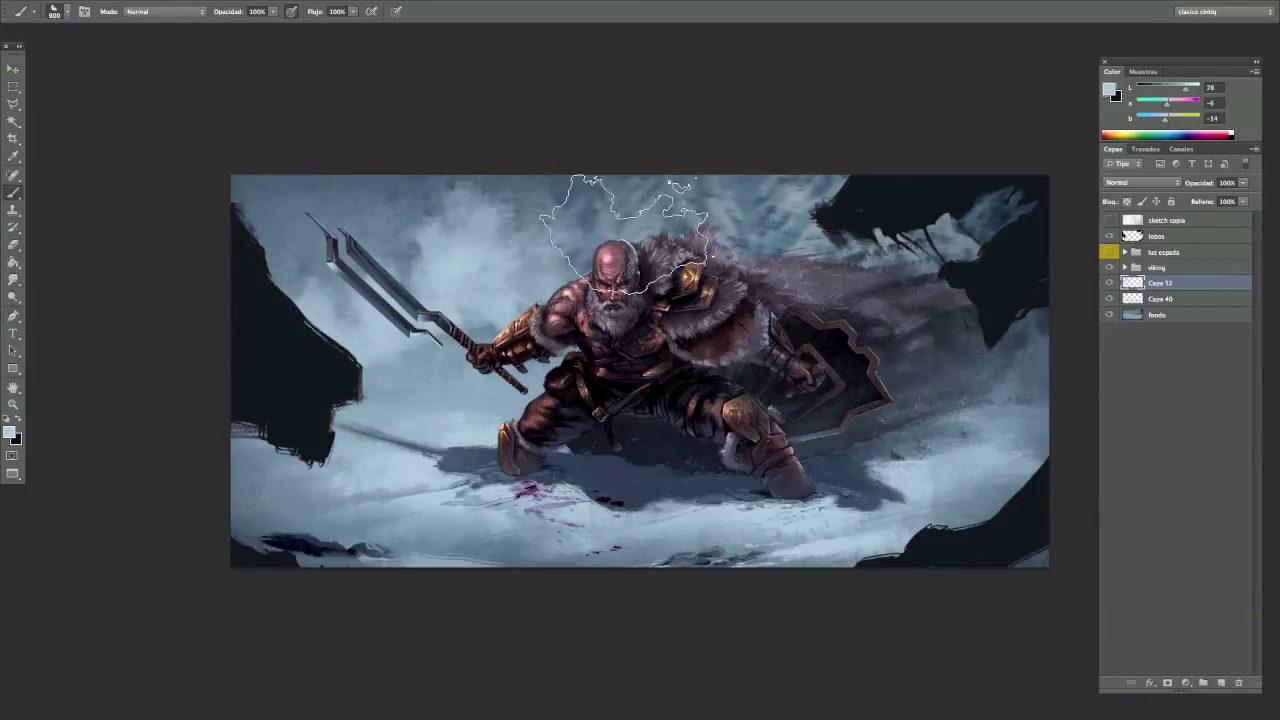
Set up the eraser and enlarge it step by step to about 800.
key("e")
right_click(652, 362)
key("Escape")
key("bracketright")
key("bracketright")
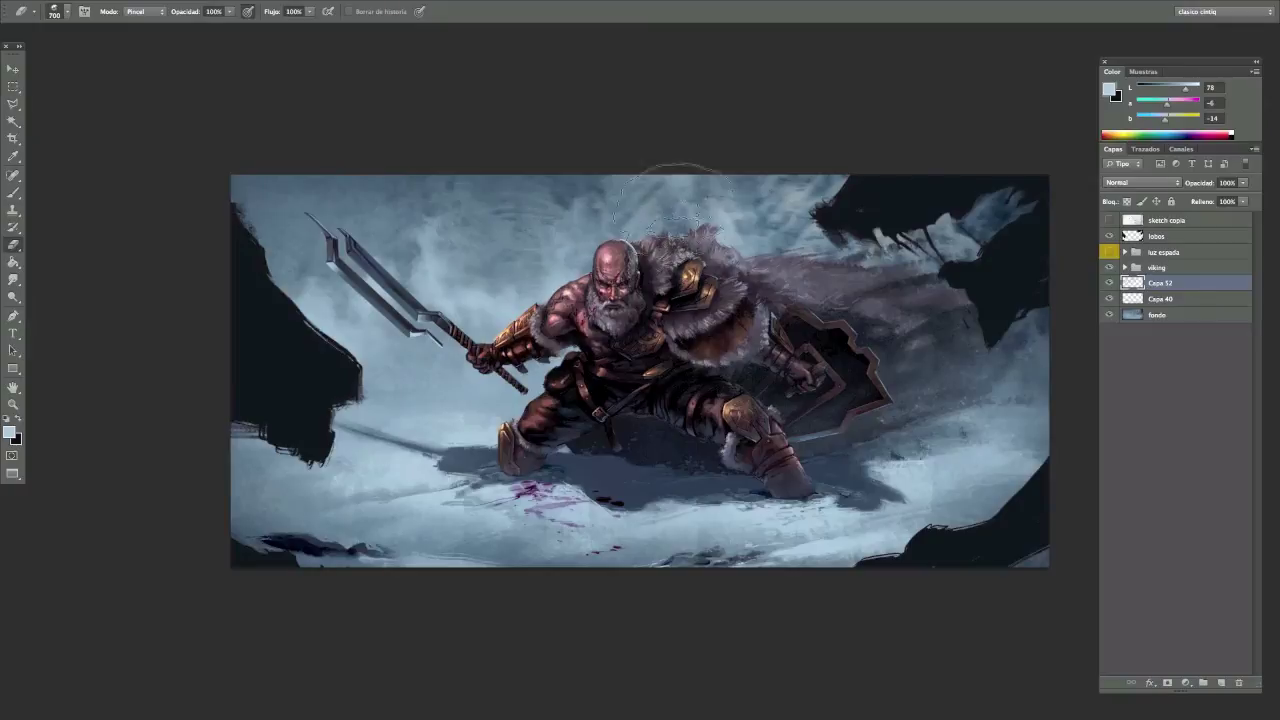
key("bracketright")
key("bracketright")
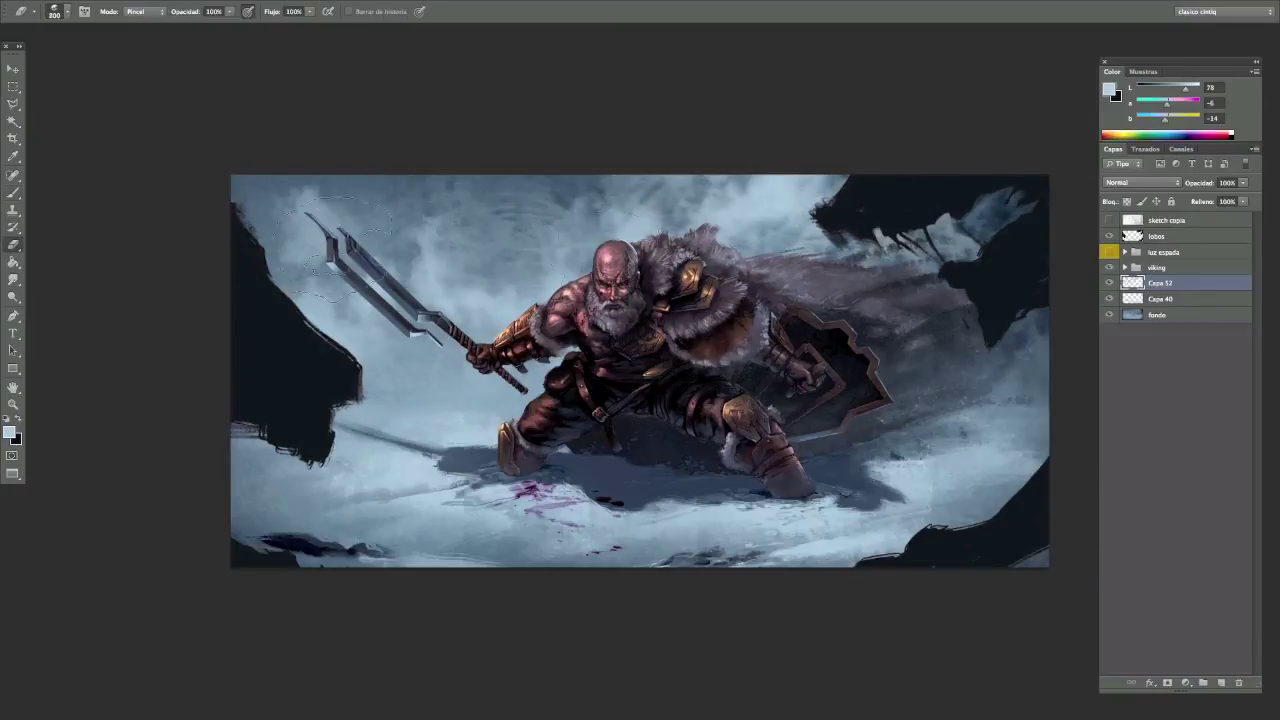
key("ctrl+shift+alt+n")
On a new layer above Capa 52, paint a soft cyan glow around the halberd tip.
left_click(1128, 318, "ctrl")
key("b")
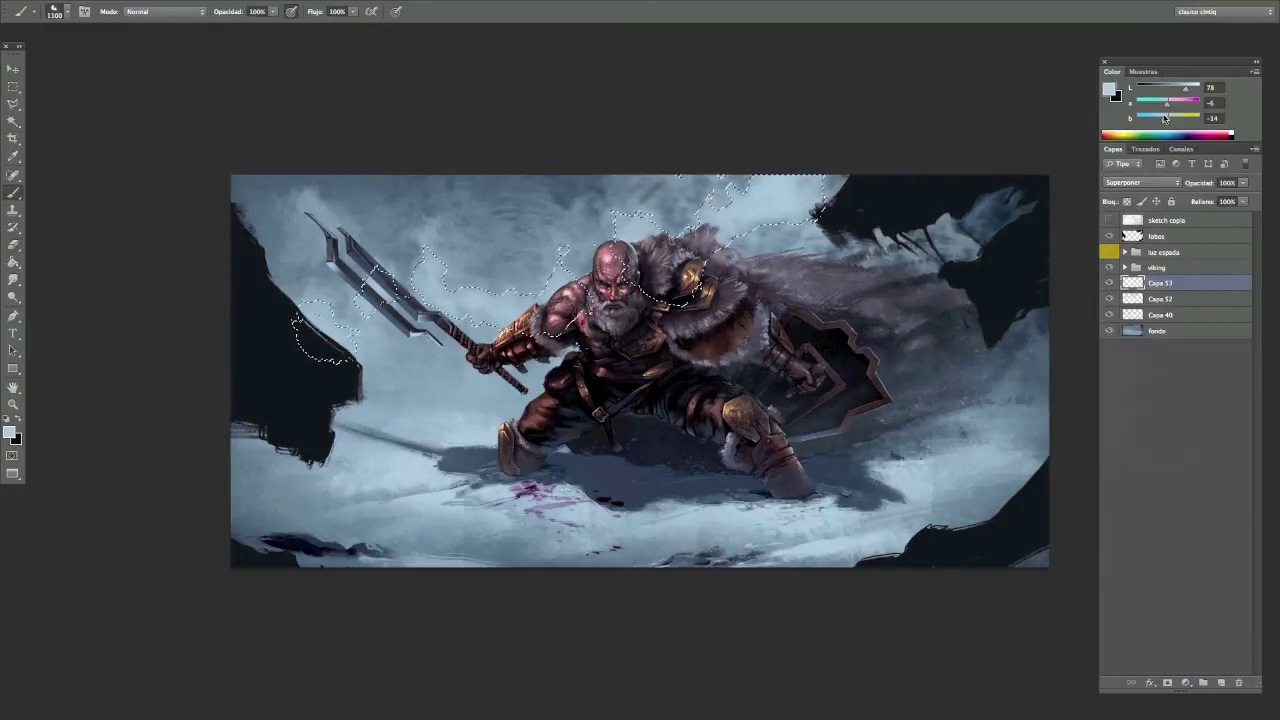
right_click(694, 394)
left_click_drag(1246, 500, 1248, 530)
double_click(900, 600)
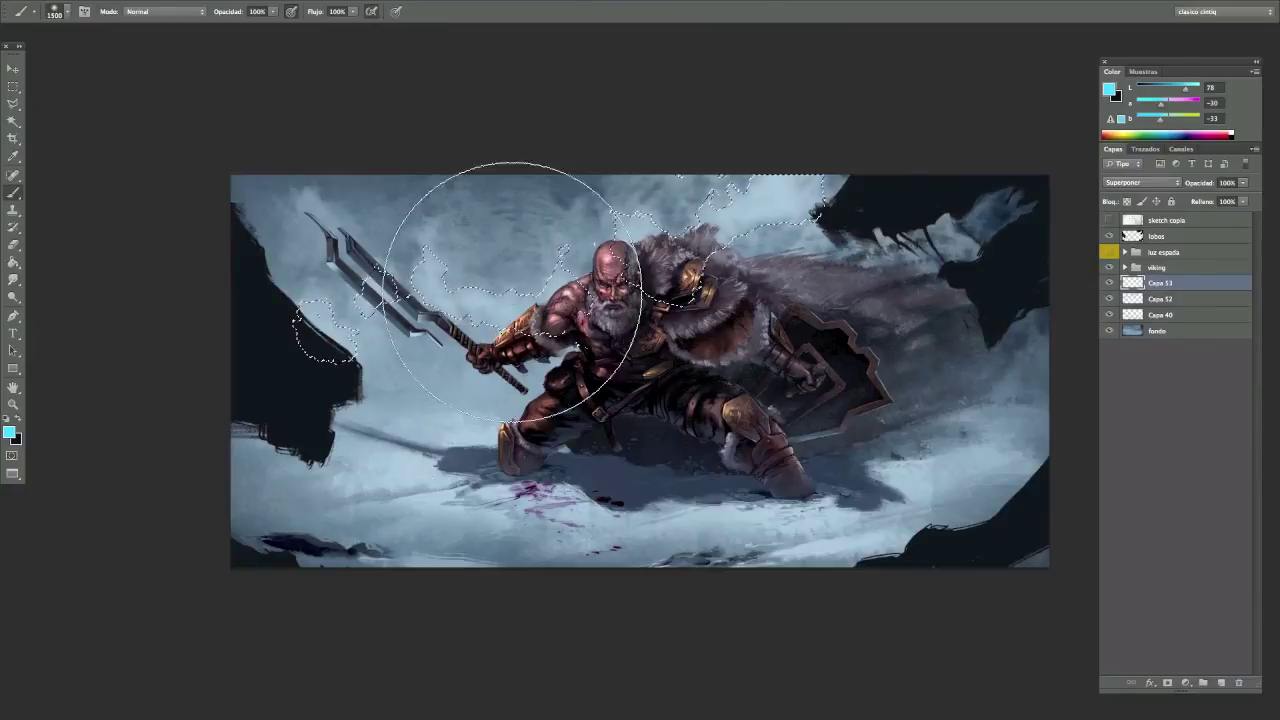
left_click_drag(300, 192, 352, 222)
Choose light blue with a 400–500 brush, toggle Capa 53 transparency lock, and clear the selection.
key("bracketright")
key("bracketright")
left_click(352, 280, "alt")
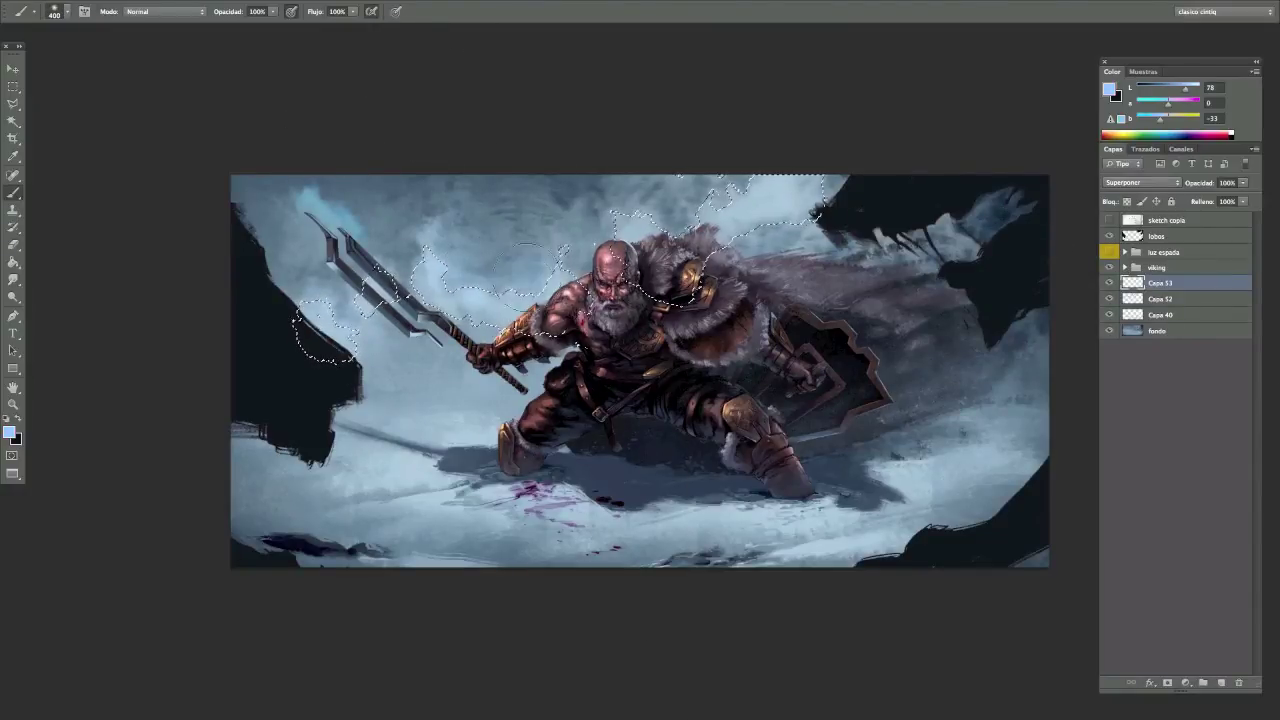
key("bracketright")
key("bracketright")
key("bracketright")
key("slash")
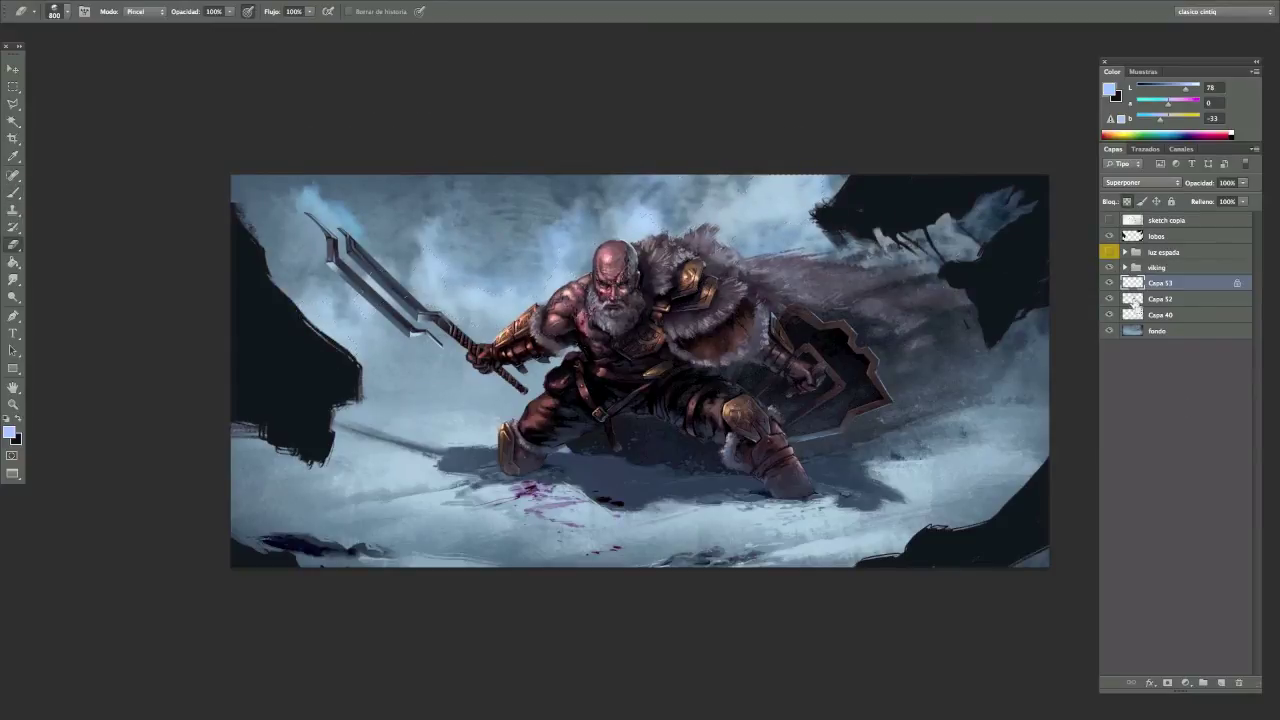
key("ctrl+d")
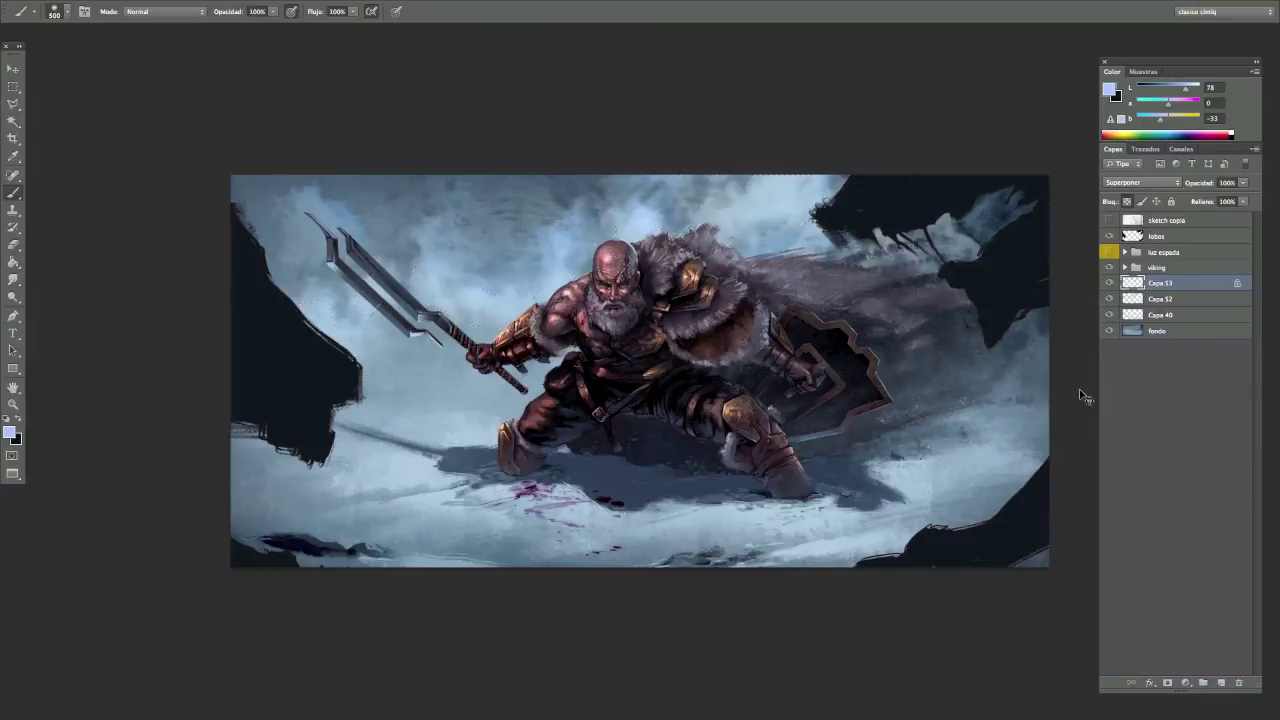
key("slash")
key("bracketleft")
key("bracketleft")
Add a layer above Capa 53, sample dark blue, and erase dark shadow strokes near the left rock.
left_click(496, 336, "alt")
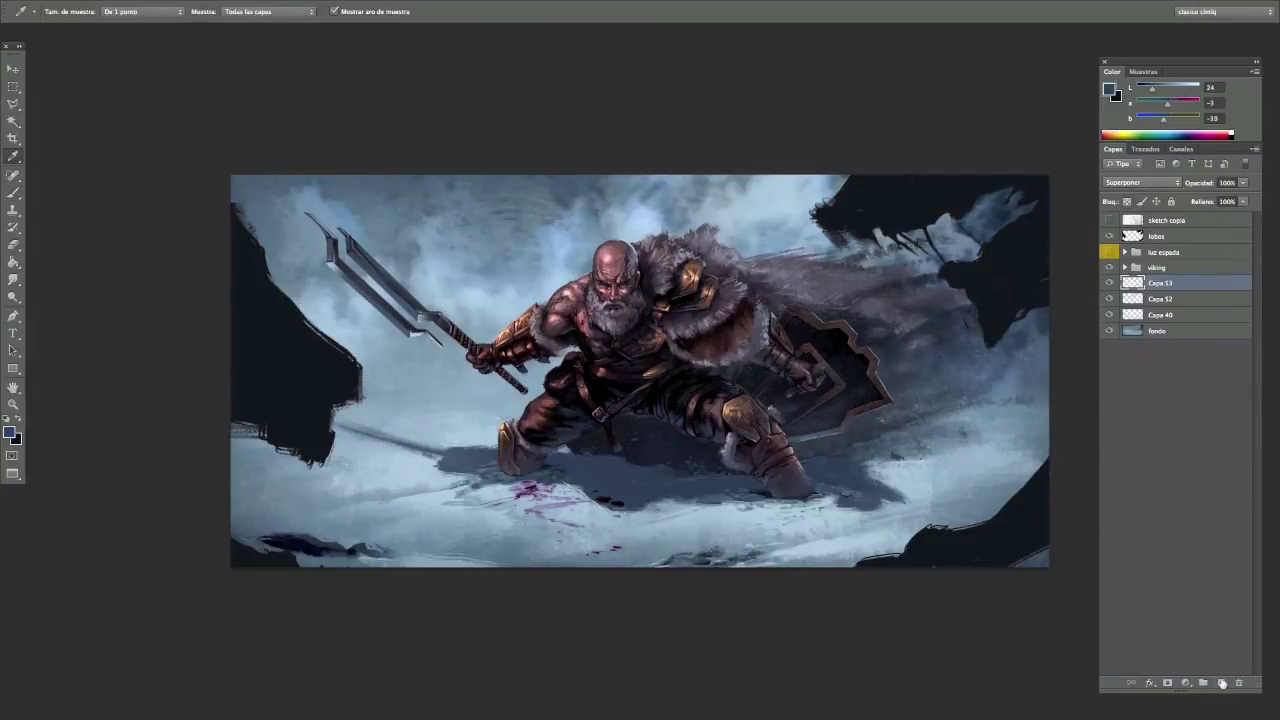
key("ctrl+shift+alt+n")
right_click(500, 362)
key("Escape")
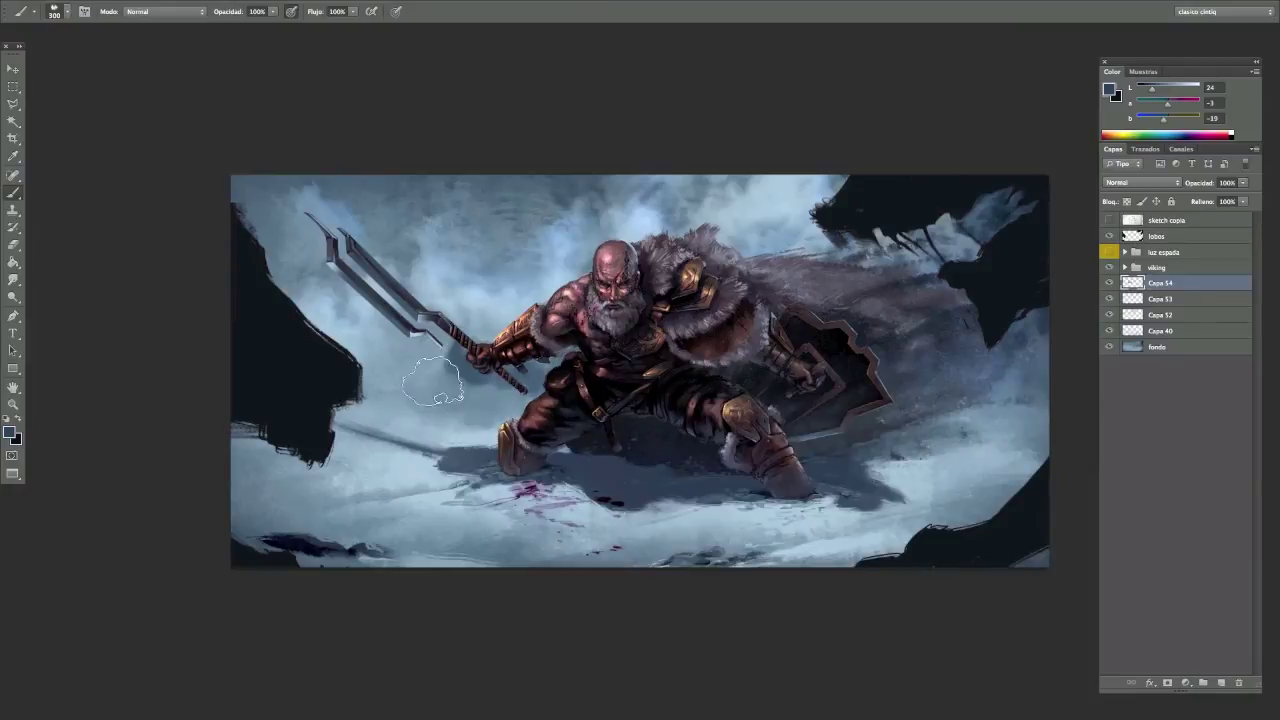
key("bracketleft")
key("bracketleft")
key("bracketleft")
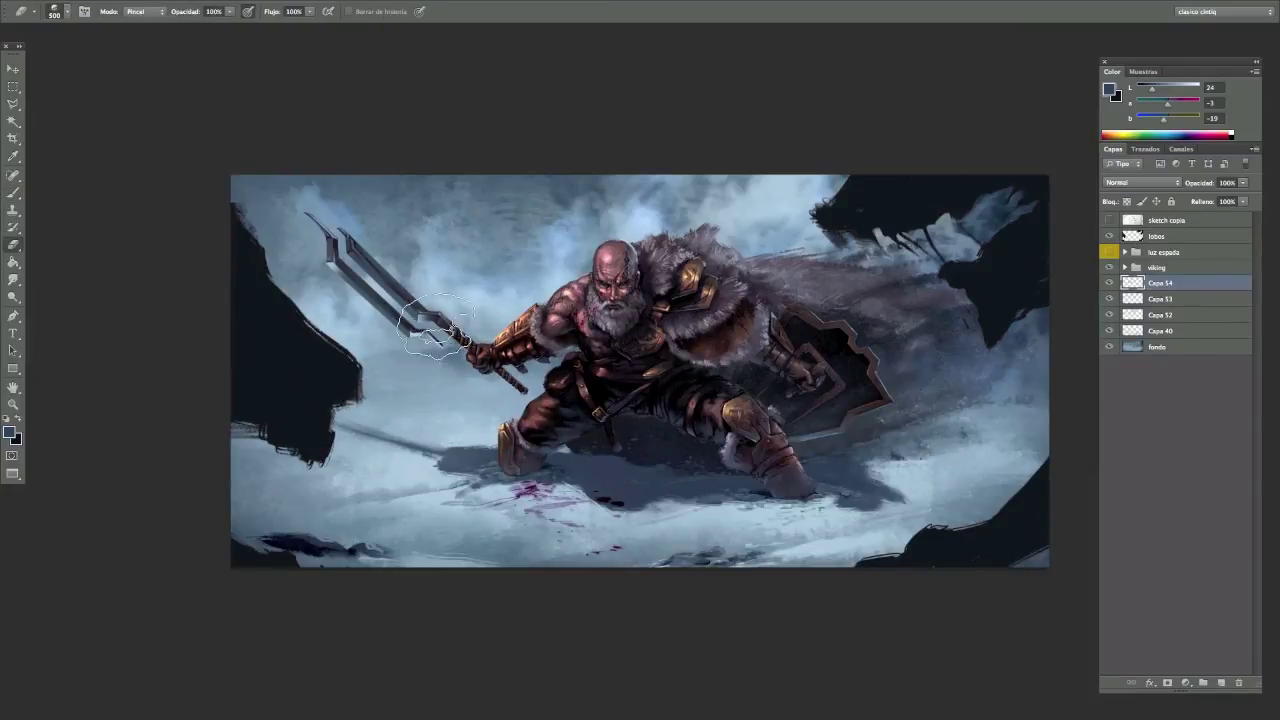
key("bracketright")
key("bracketright")
key("e")
left_click_drag(378, 395, 445, 440)
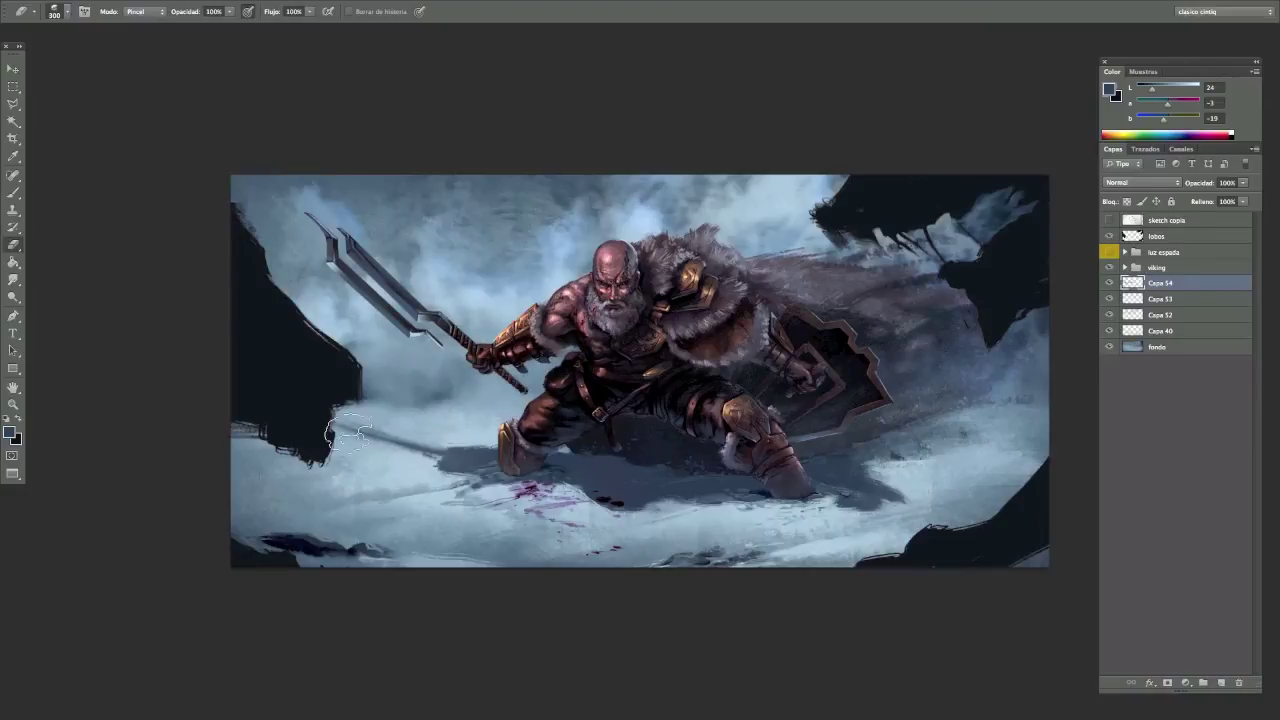
Add layer Capa 55 in Superponer blending with light blue-grey and a 600 brush, then compare it.
key("b")
left_click(576, 248, "alt")
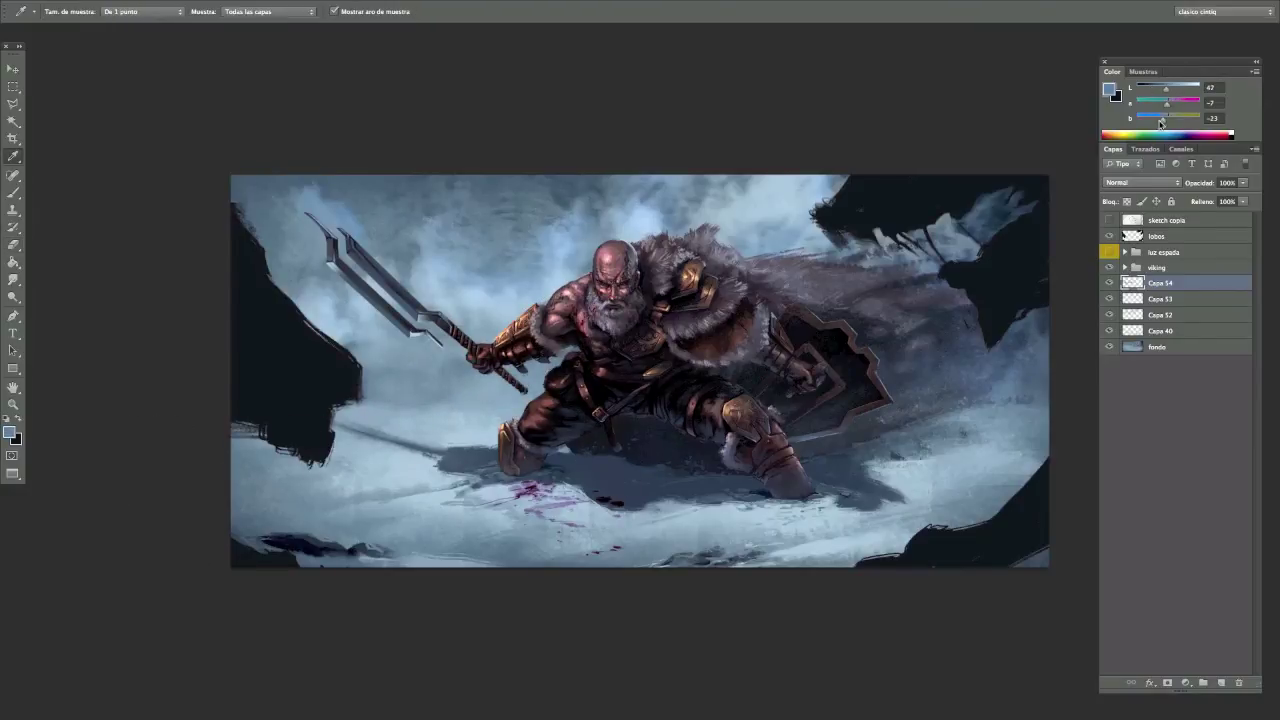
left_click(1220, 682)
key("e")
left_click(1160, 183)
left_click(1150, 285)
key("b")
key("bracketright")
key("bracketright")
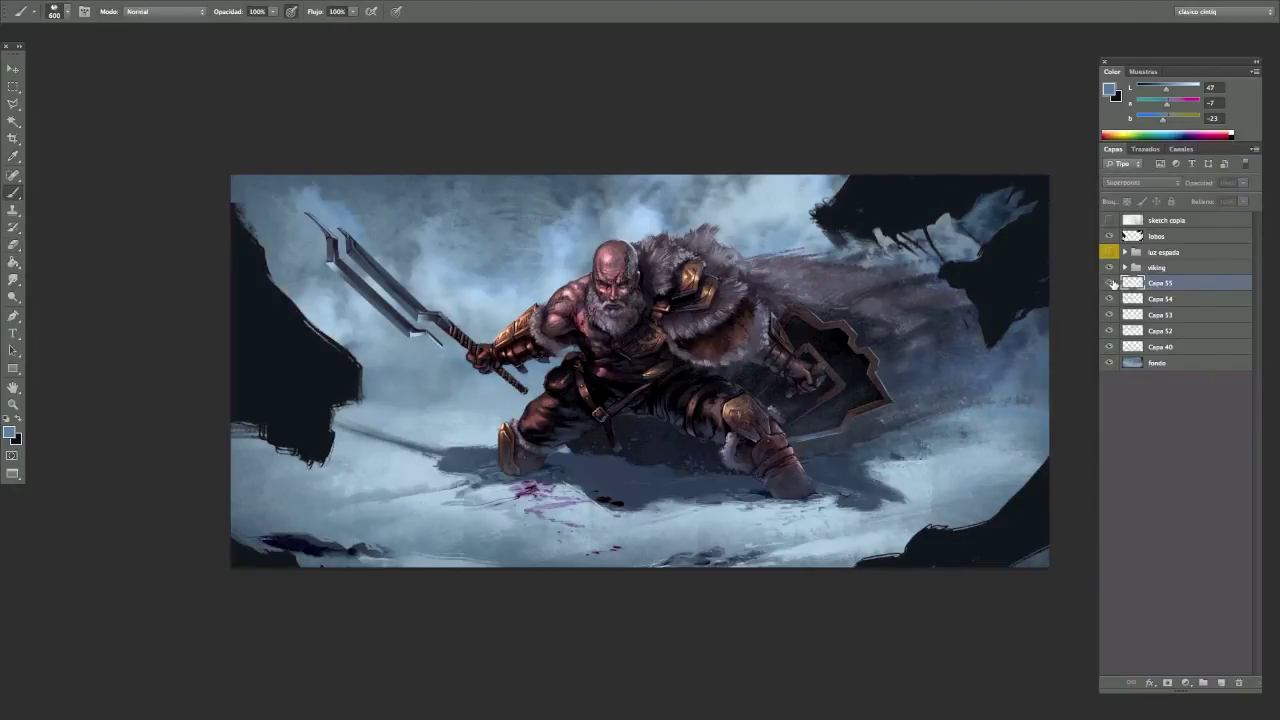
left_click(1110, 331)
left_click(1113, 340)
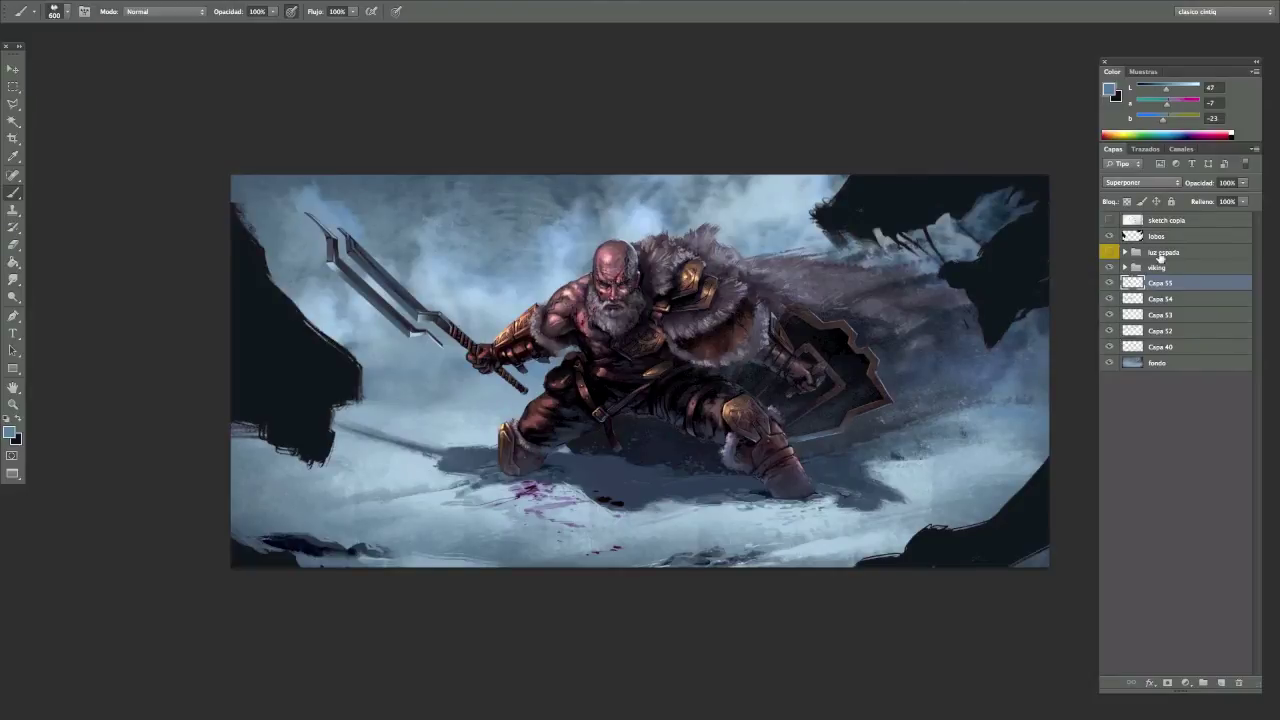
On new layer Capa 56, paint light haze over the shield with a lighter colour.
left_click(1221, 682)
left_click(900, 386, "alt")
key("bracketright")
key("bracketright")
key("bracketright")
left_click_drag(860, 200, 900, 392)
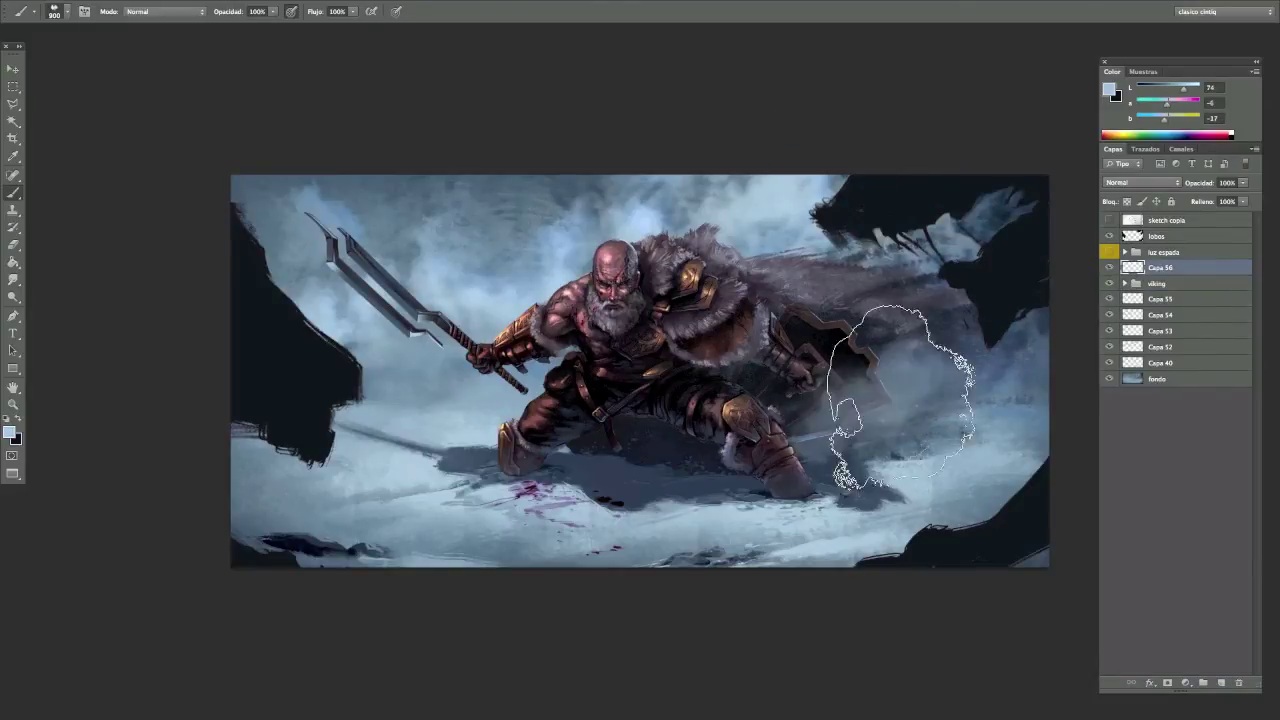
Erase the haze painted over the shield.
key("e")
left_click_drag(760, 450, 950, 360)
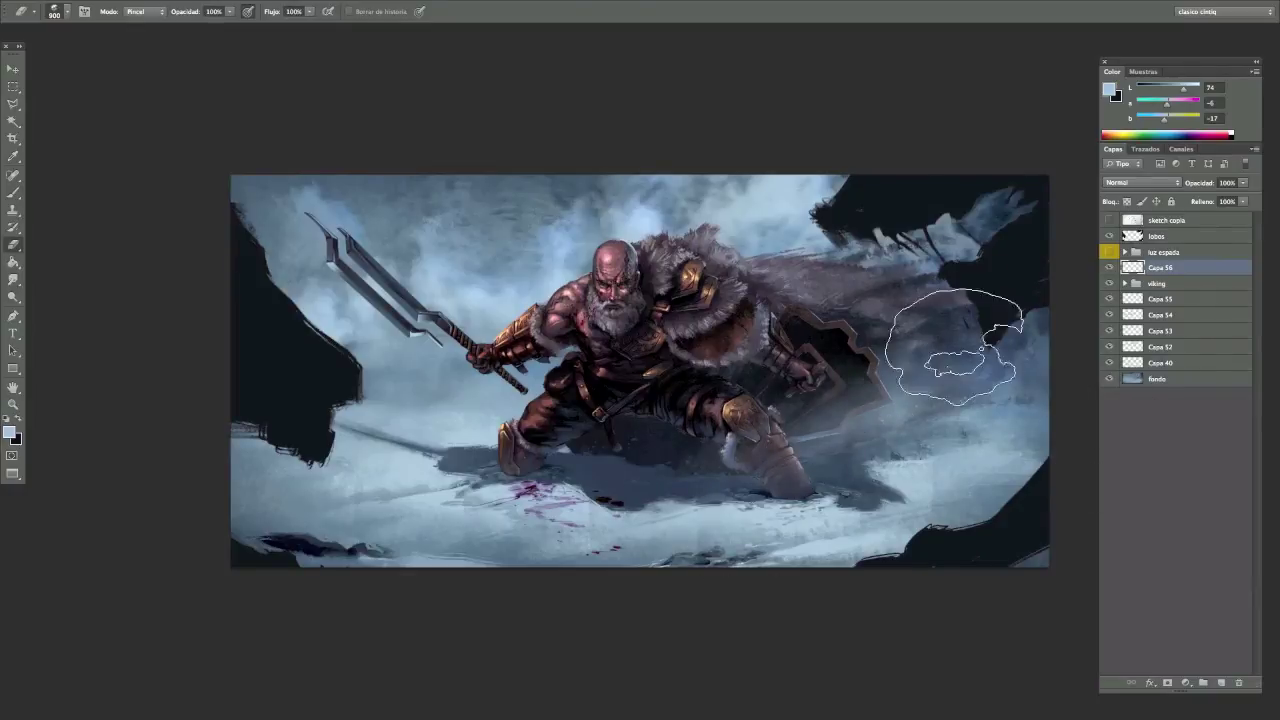
key("b")
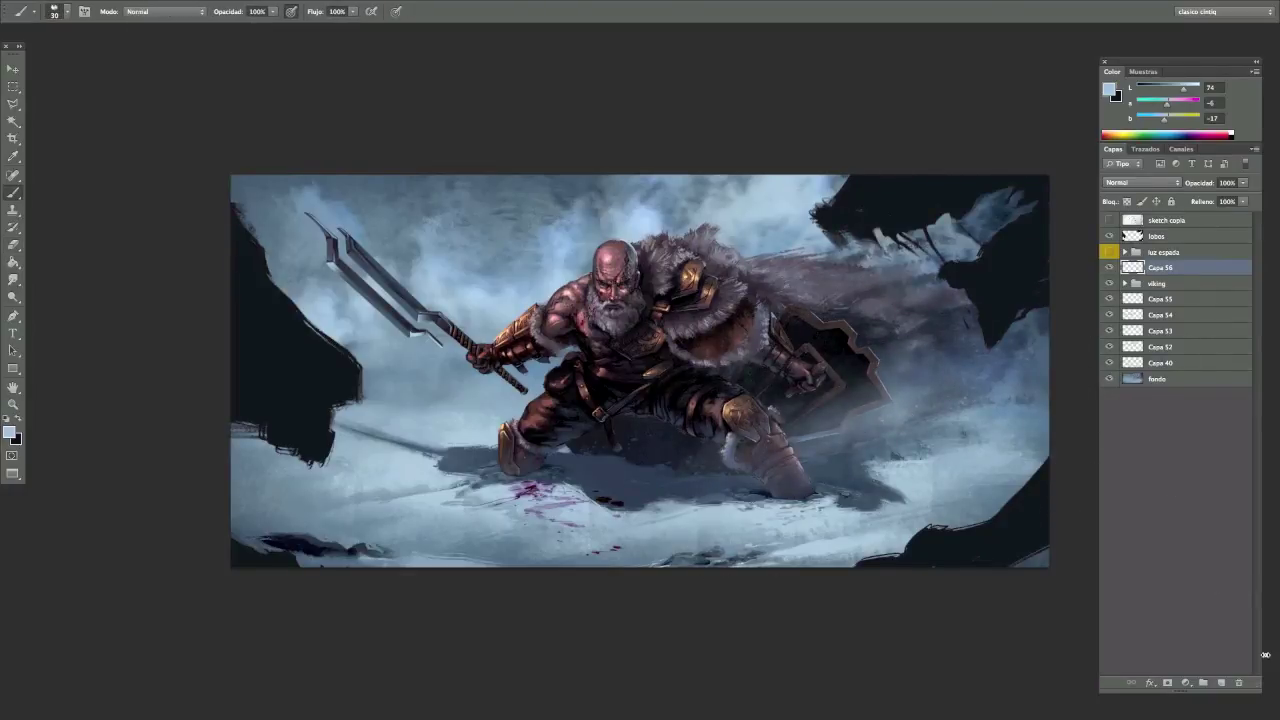
On new layer Capa 57, paint and erase frosty mist around the beard and shoulder.
left_click(1221, 682)
key("bracketright")
key("bracketright")
key("bracketright")
key("e")
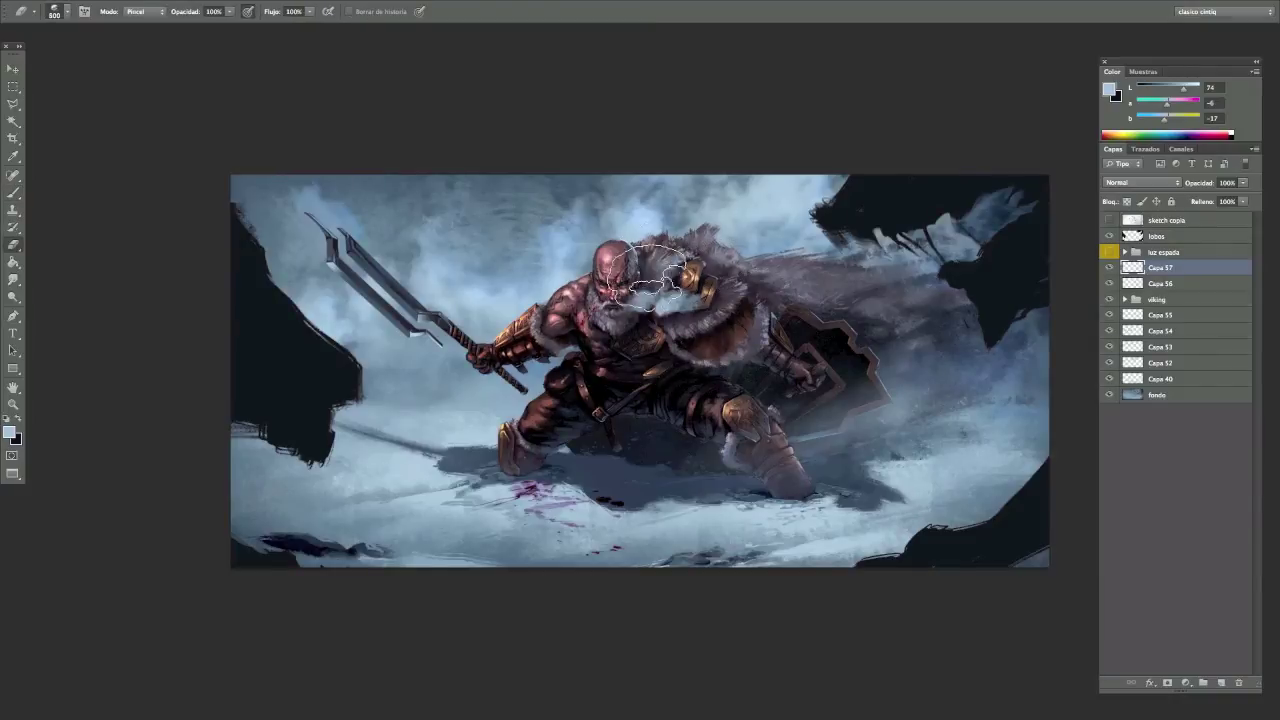
left_click_drag(654, 298, 640, 300)
key("b")
key("bracketleft")
key("bracketleft")
key("bracketleft")
key("e")
key("bracketright")
key("bracketright")
key("bracketright")
key("bracketright")
key("bracketright")
key("bracketright")
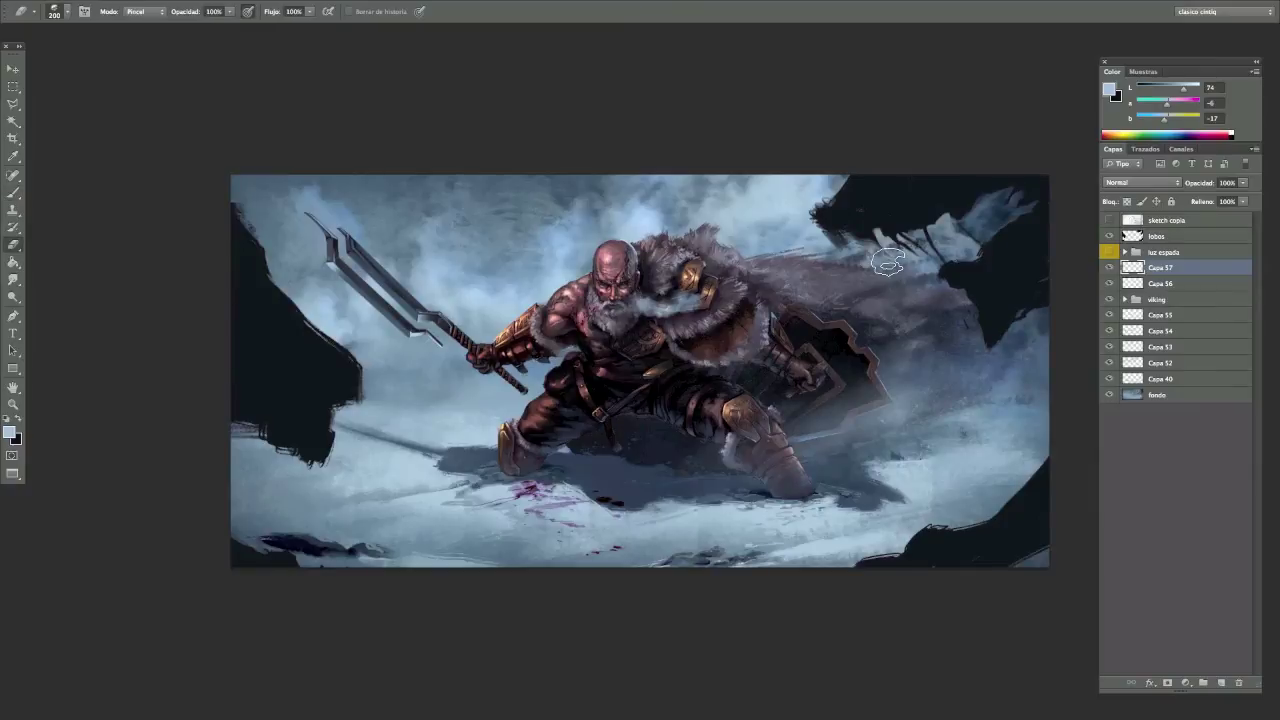
key("bracketleft")
key("bracketleft")
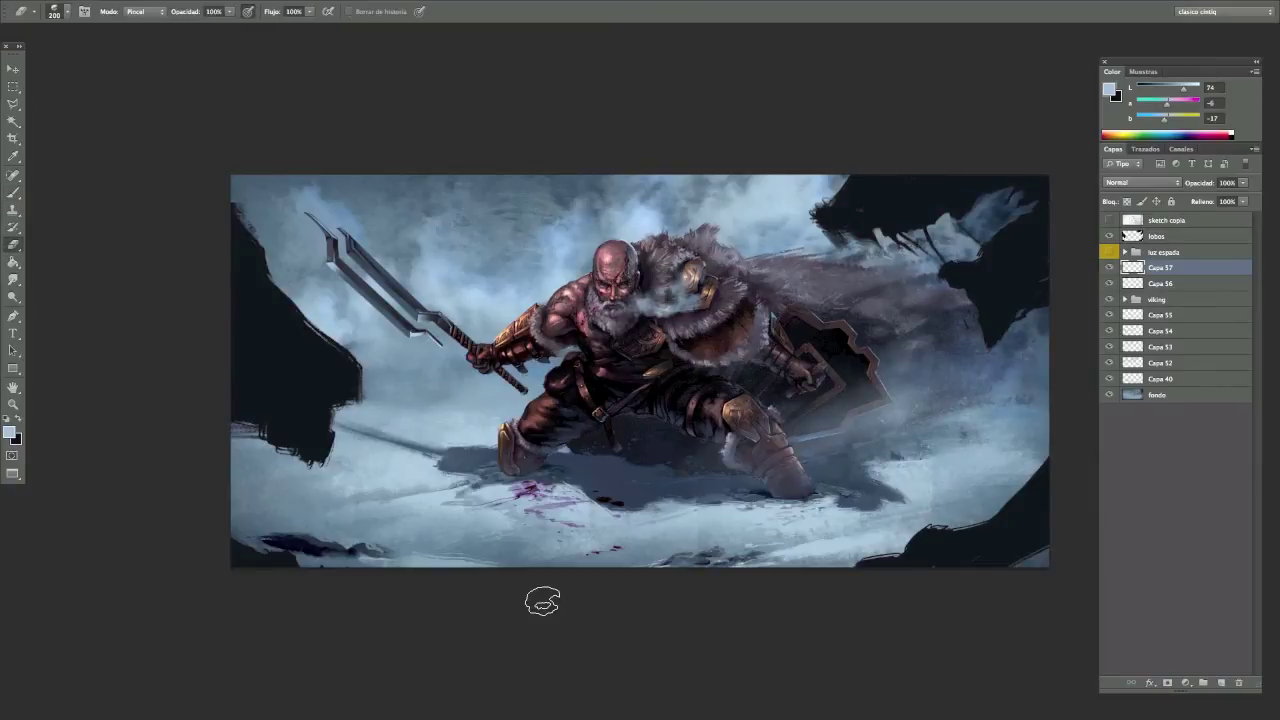
Add layer Capa 58 in Overlay blending with a lavender paint colour and a brush preset.
left_click(1221, 682)
left_click(1142, 182)
left_click(1130, 318)
left_click_drag(1165, 117, 1178, 104)
key("b")
right_click(766, 280)
scroll(900, 500, "down", 3)
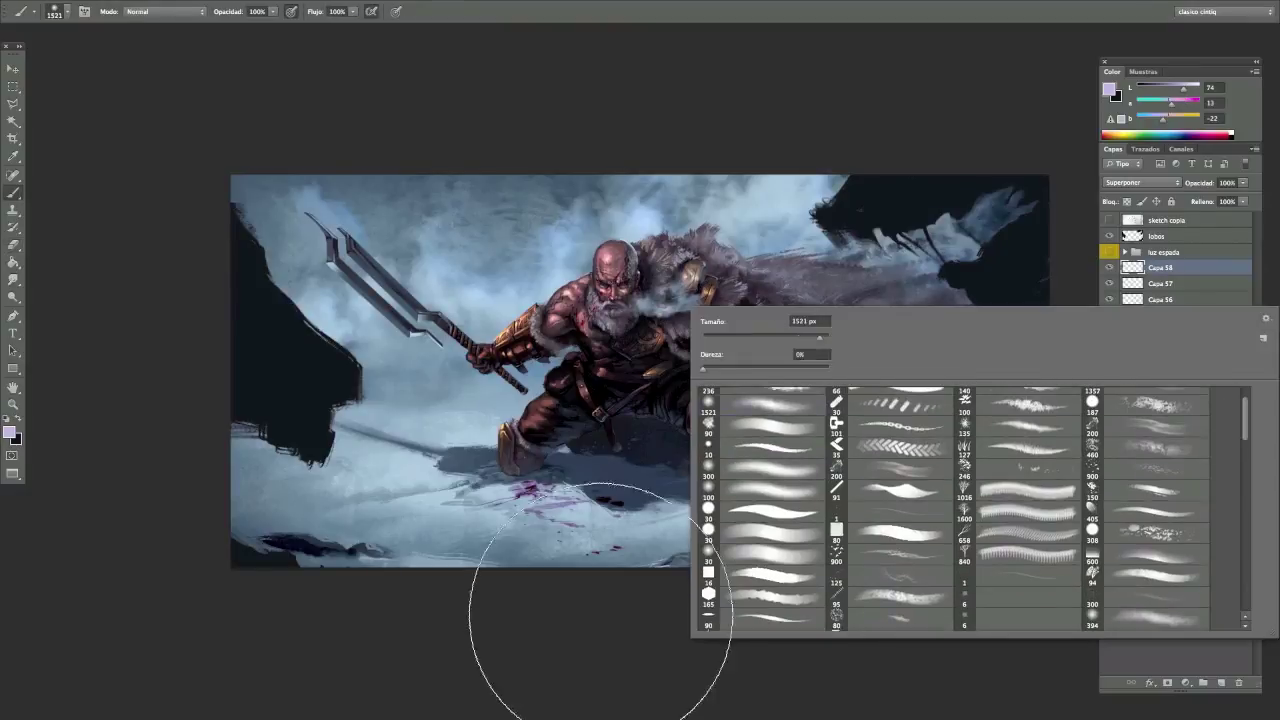
key("Escape")
Brush a purple tint over the cape behind the shield and compare it on and off.
mouse_move(1172, 104)
left_mouse_down()
mouse_move(1160, 120)
mouse_move(1171, 104)
left_mouse_up()
key("bracketright")
key("bracketright")
key("bracketright")
key("bracketright")
key("bracketright")
left_click_drag(877, 343, 937, 329)
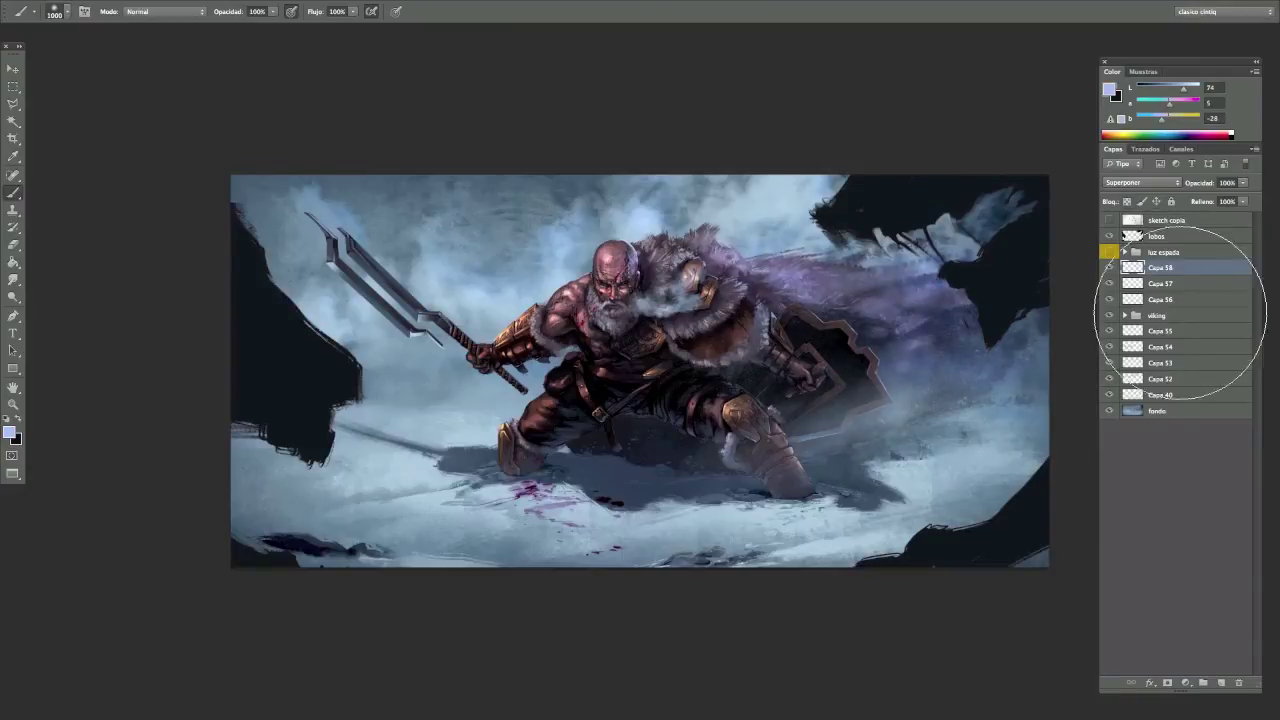
key("bracketleft")
key("bracketleft")
key("bracketleft")
left_click(1108, 267)
left_click(1108, 267)
left_click(1108, 267)
left_click(1108, 267)
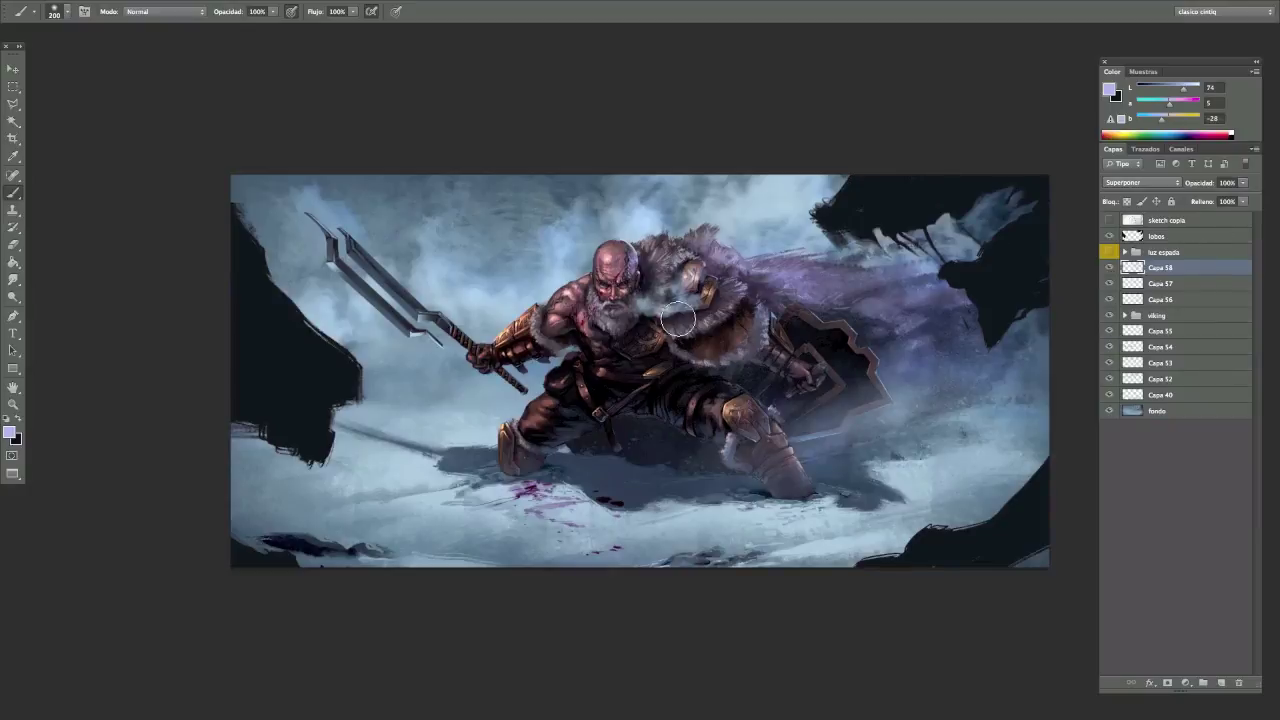
key("bracketleft")
key("bracketleft")
key("bracketleft")
left_click(1160, 236)
On layer lobos, pick a small eraser preset and cover white marks on the left silhouette with near-black.
key("e")
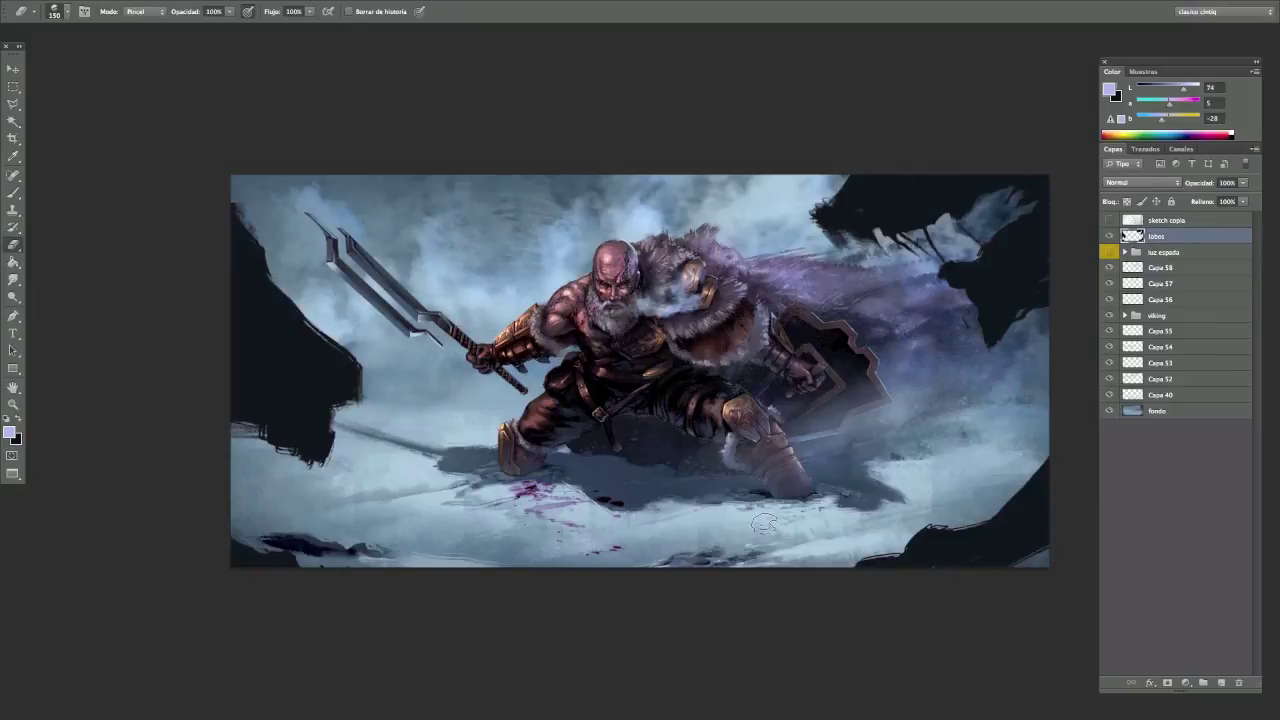
right_click(763, 521)
scroll(797, 517, "up", 3)
double_click(797, 517)
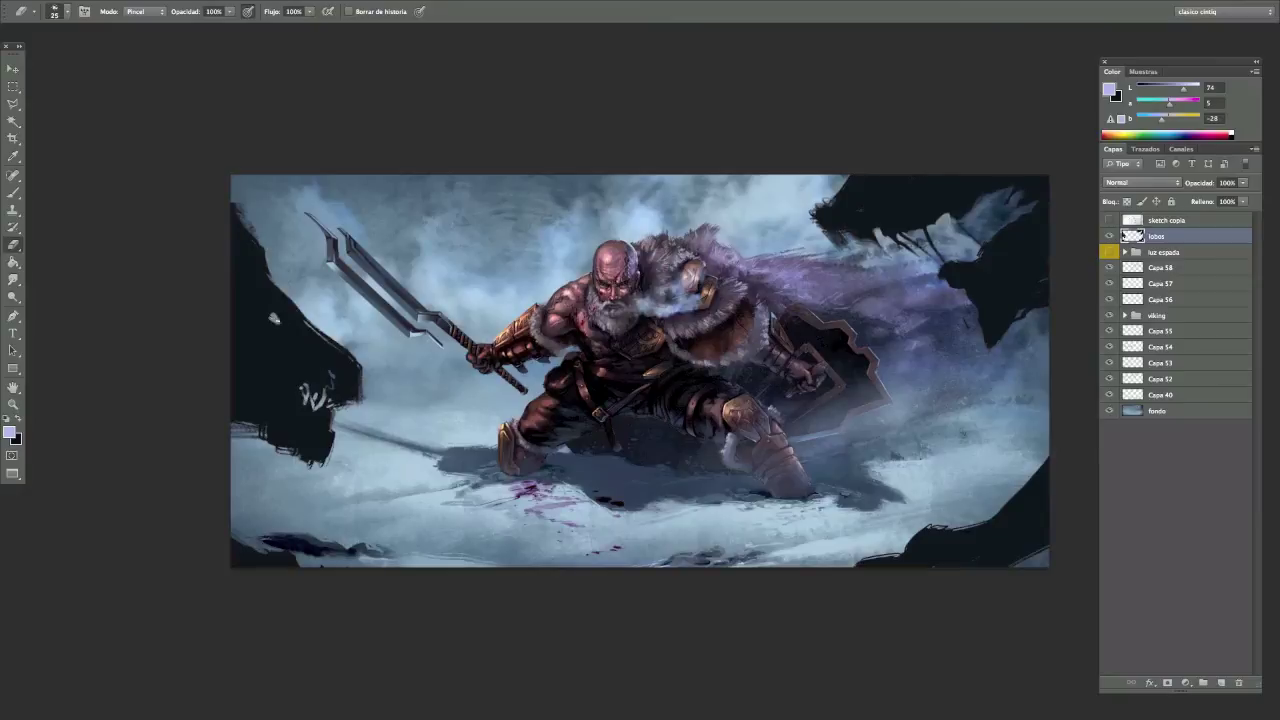
key("b")
left_click(258, 368, "alt")
left_click_drag(258, 368, 277, 364)
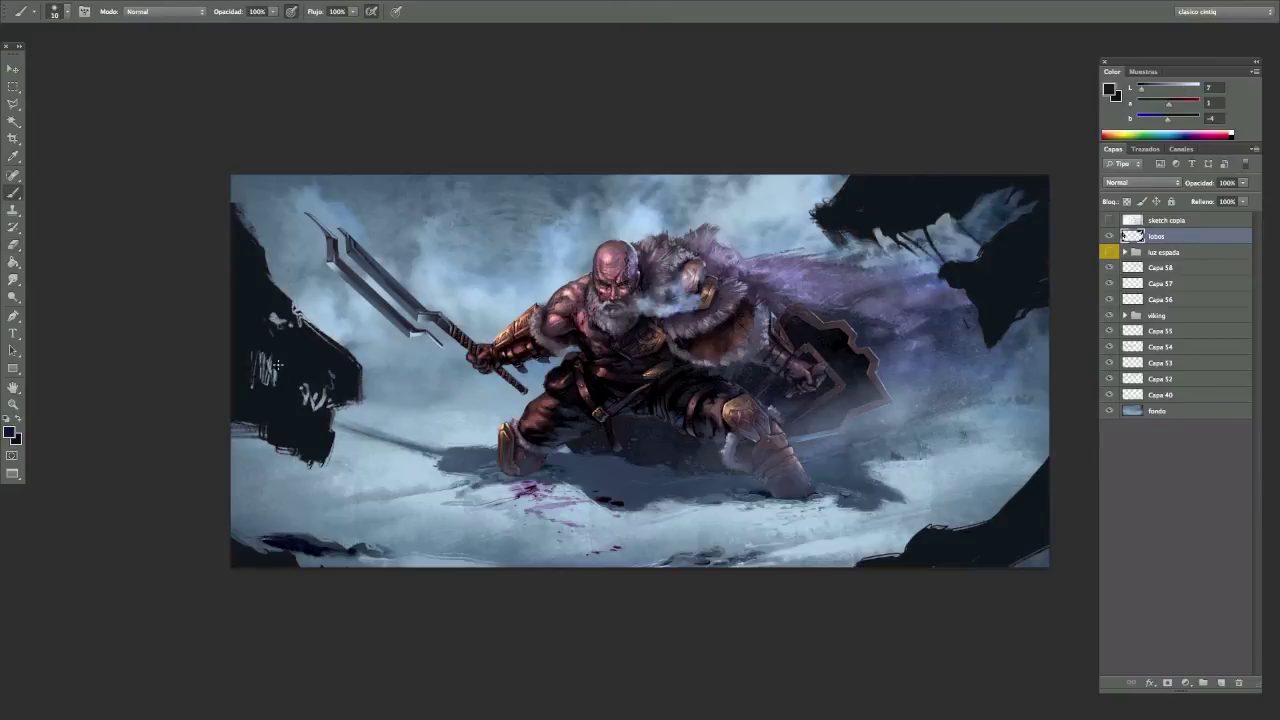
Enlarge the eraser and paint a thin dark drip below the left silhouette.
key("e")
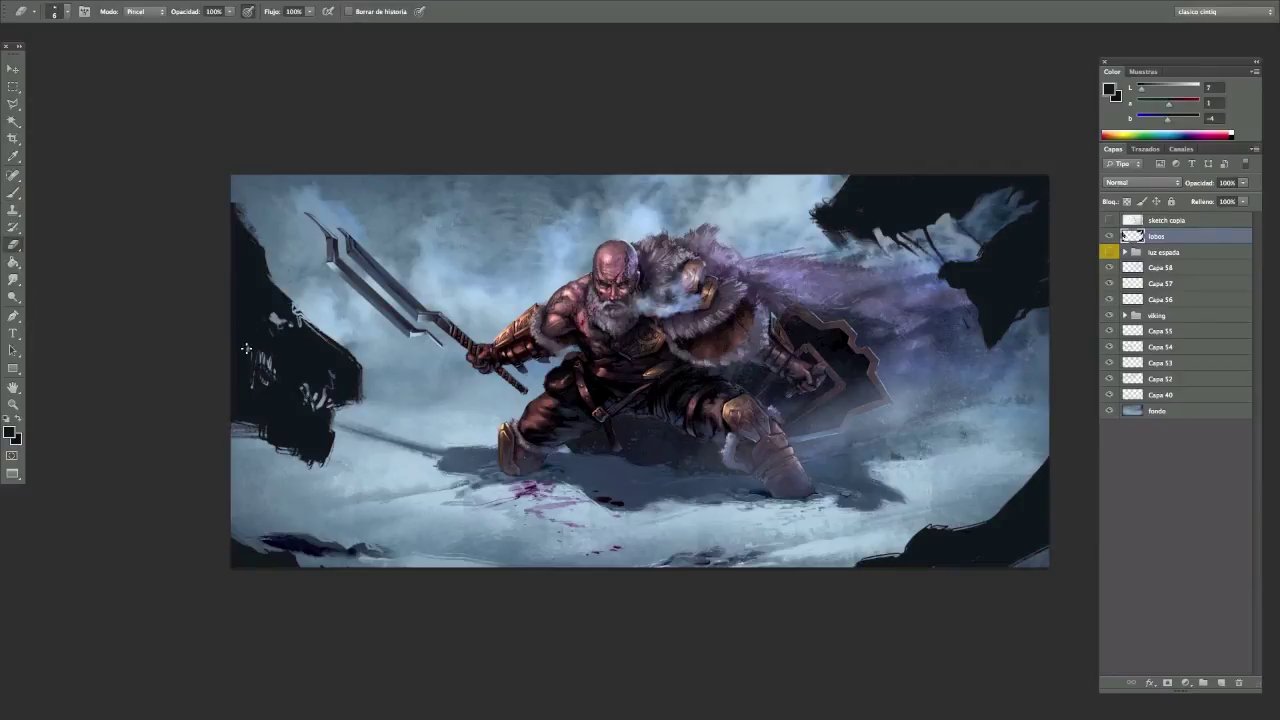
key("bracketright")
key("bracketright")
key("bracketright")
key("b")
mouse_move(305, 515)
left_mouse_down()
mouse_move(309, 458)
mouse_move(240, 424)
left_mouse_up()
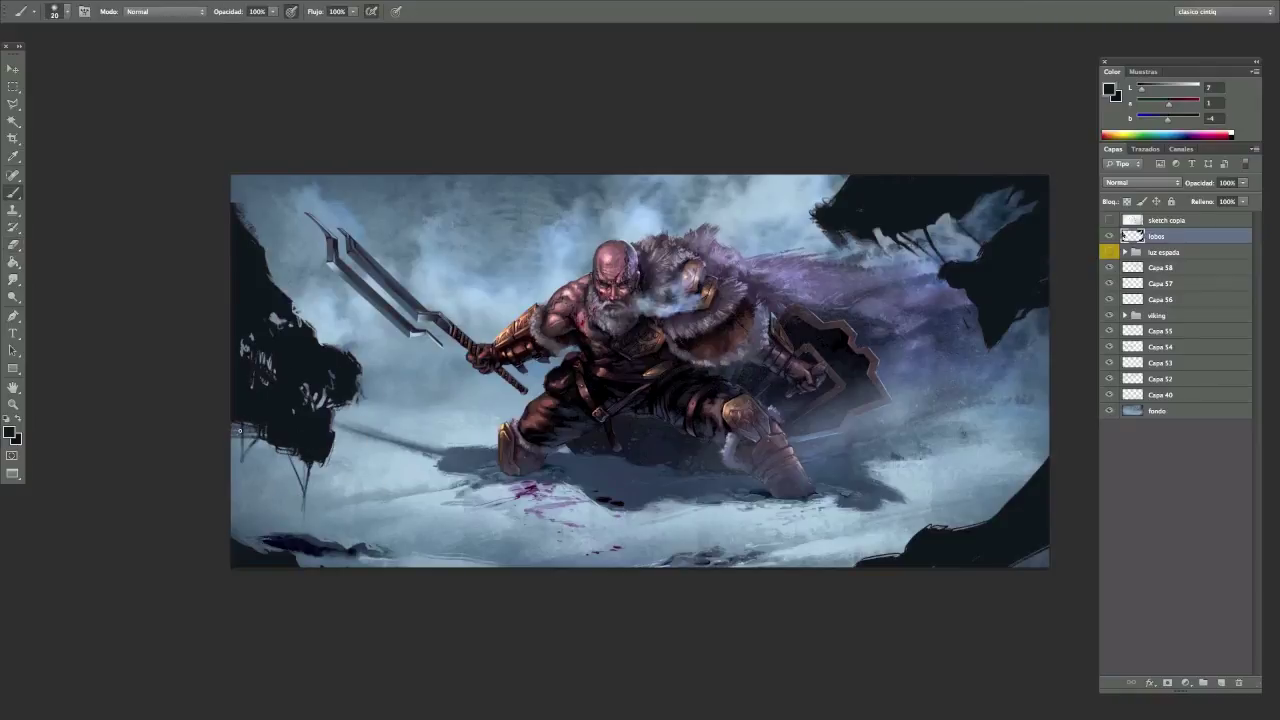
Alternate brush and eraser to roughen the ragged edges of the silhouettes.
key("e")
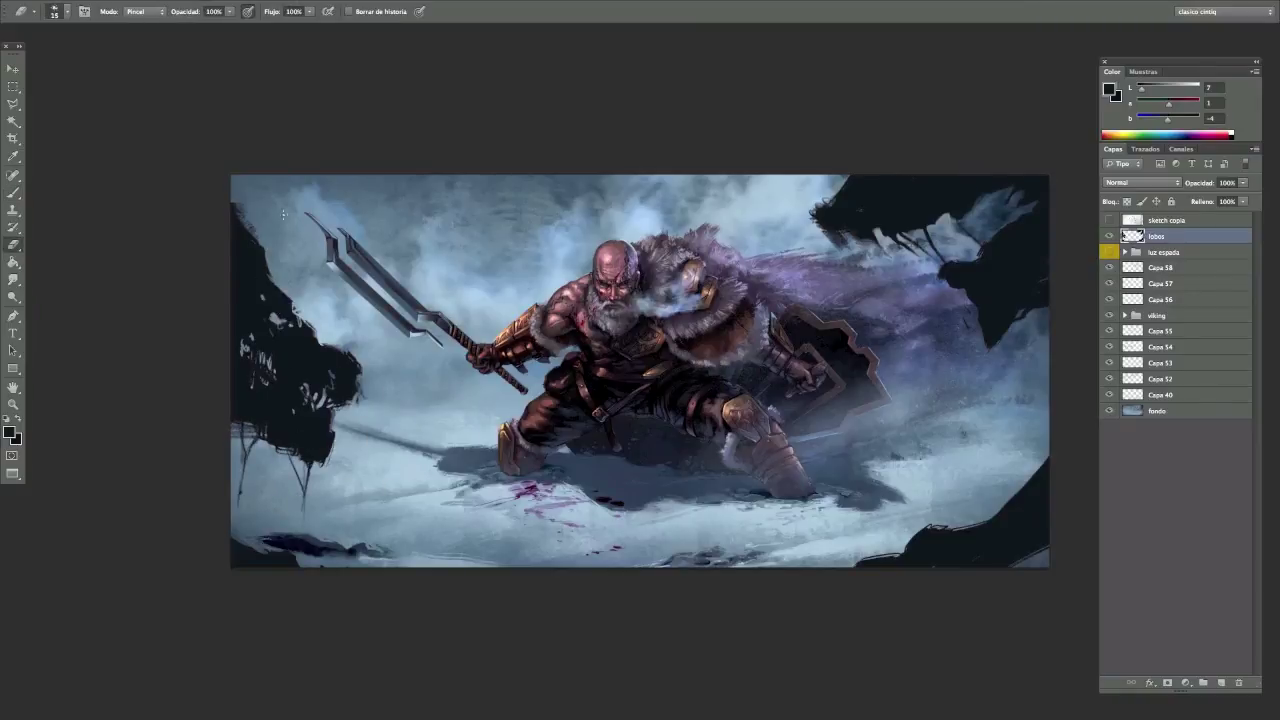
scroll(849, 614, "right", 5)
scroll(849, 614, "up", 2)
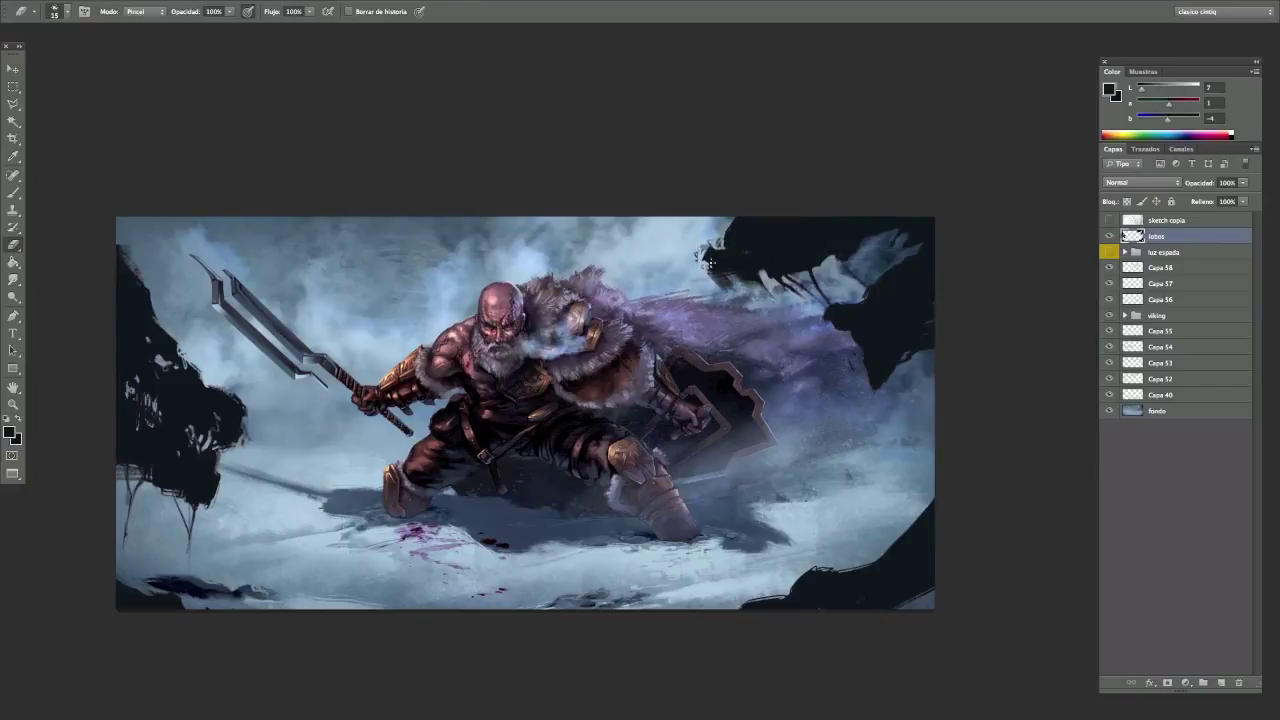
key("b")
right_click(787, 276)
key("Return")
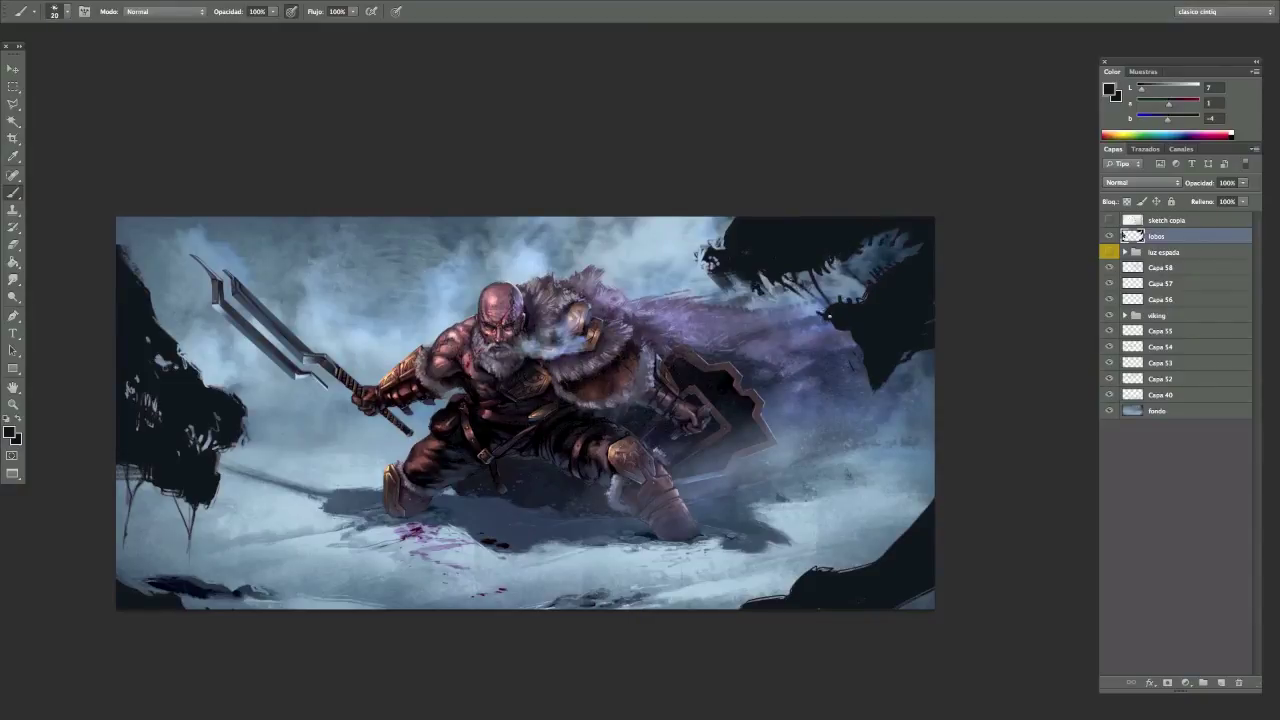
key("e")
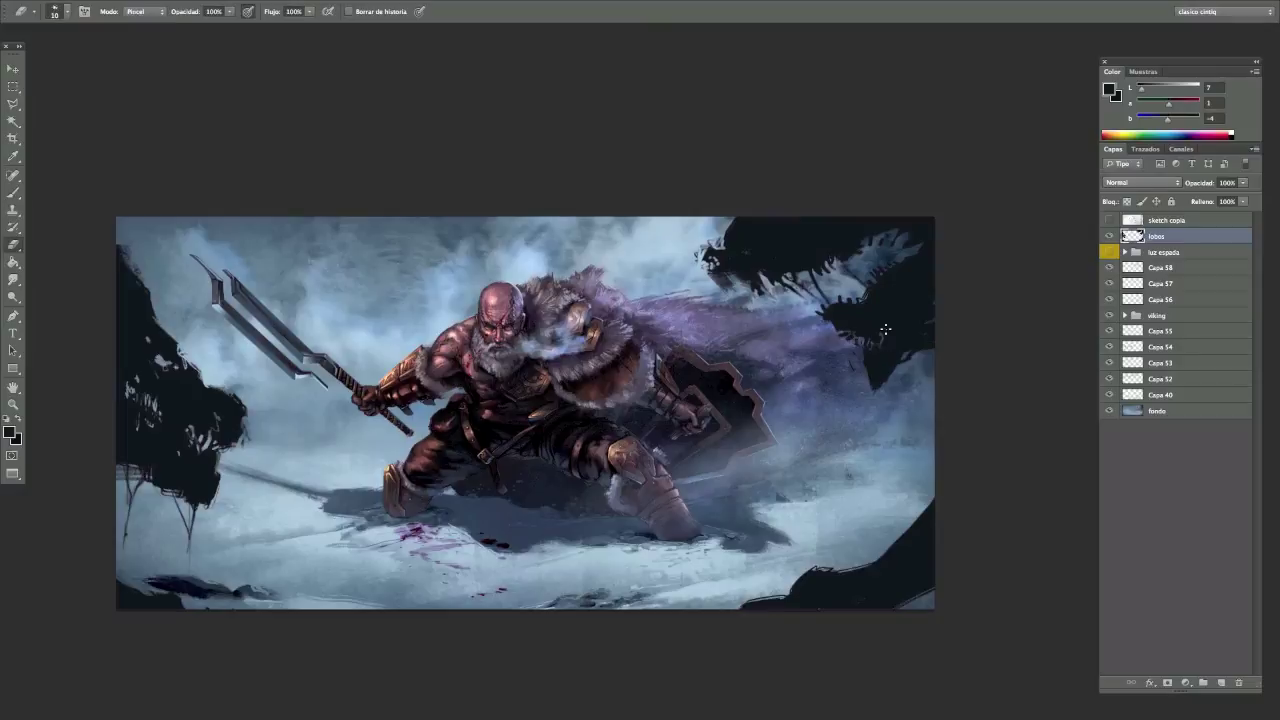
key("b")
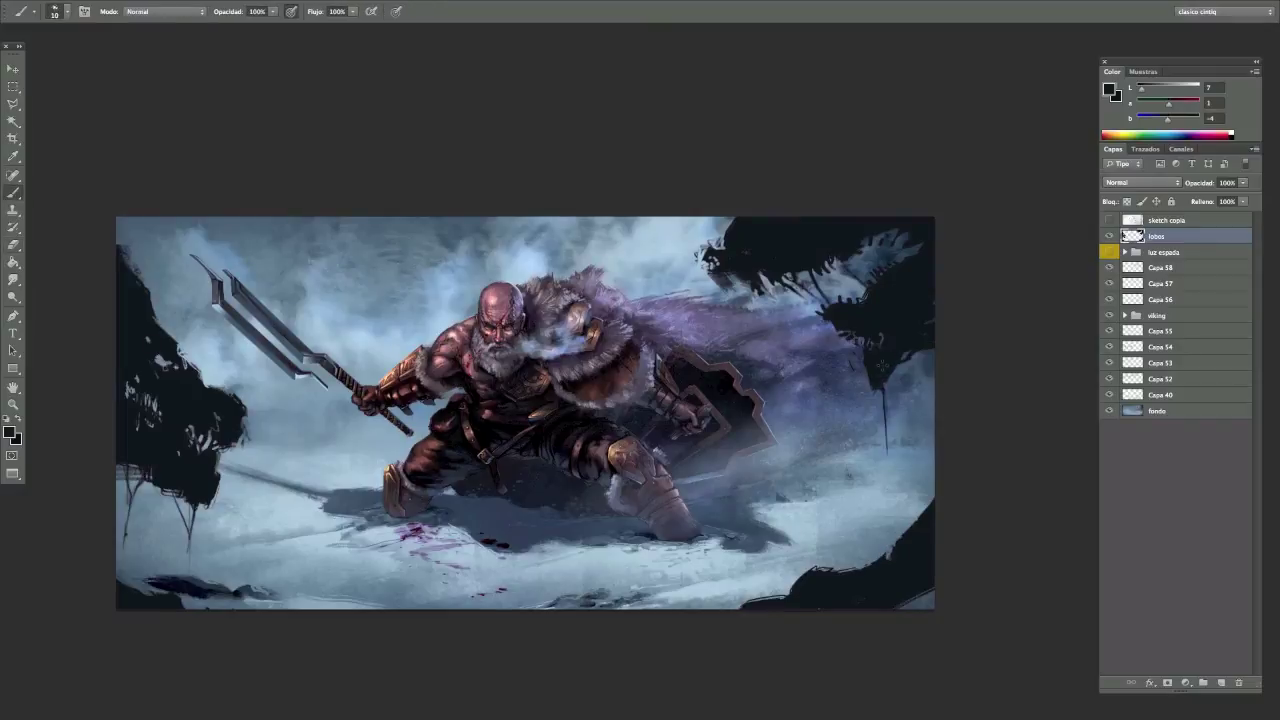
key("e")
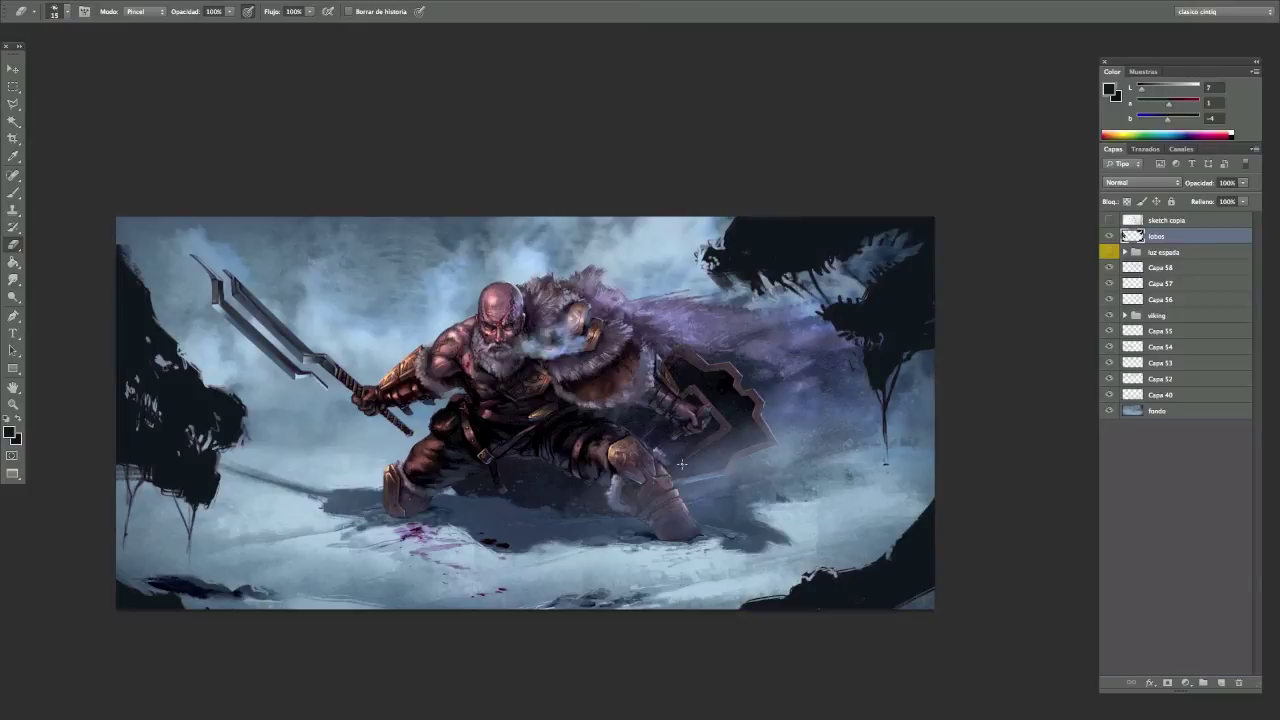
On a new layer above lobos, paint a dark red blob on the left silhouette.
key("ctrl+shift+alt+n")
key("b")
key("bracketright")
key("bracketright")
key("bracketright")
left_click(131, 322)
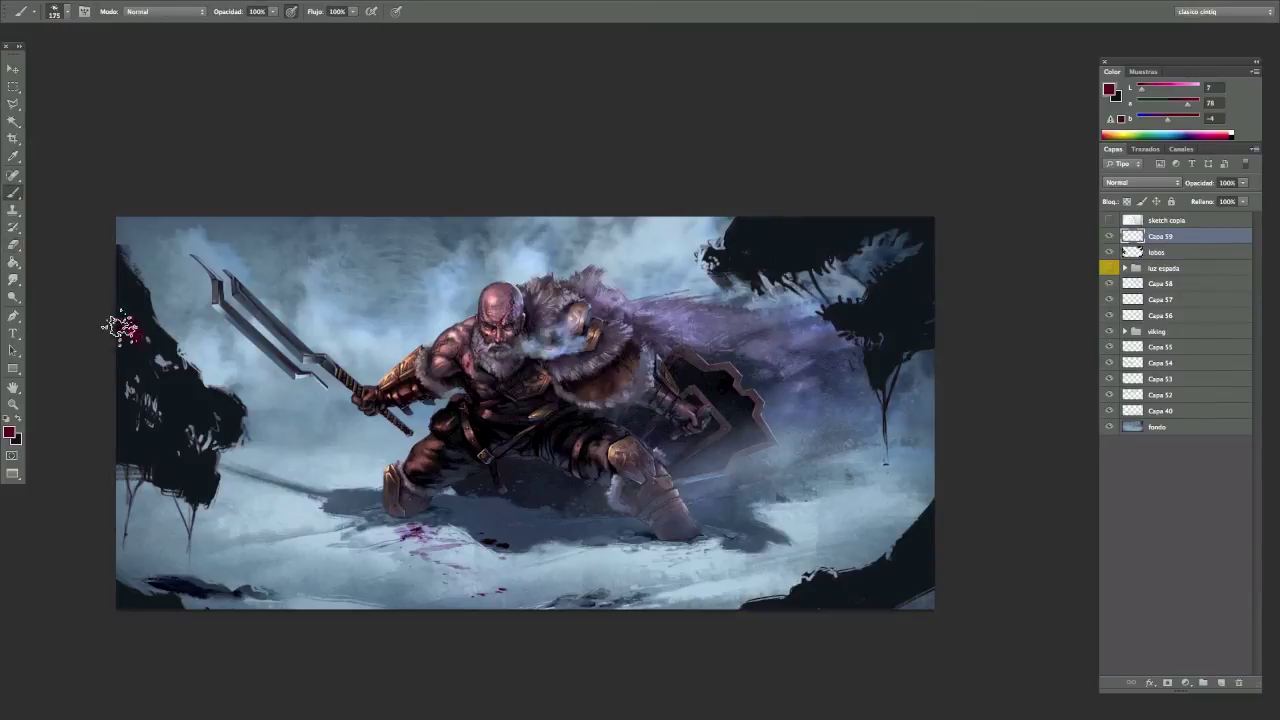
Brighten the red, zoom out to the whole painting, and remove the red test layer Capa 59.
left_click_drag(1141, 88, 1157, 88)
left_click_drag(1167, 118, 1177, 118)
key("bracketleft")
key("bracketleft")
key("bracketleft")
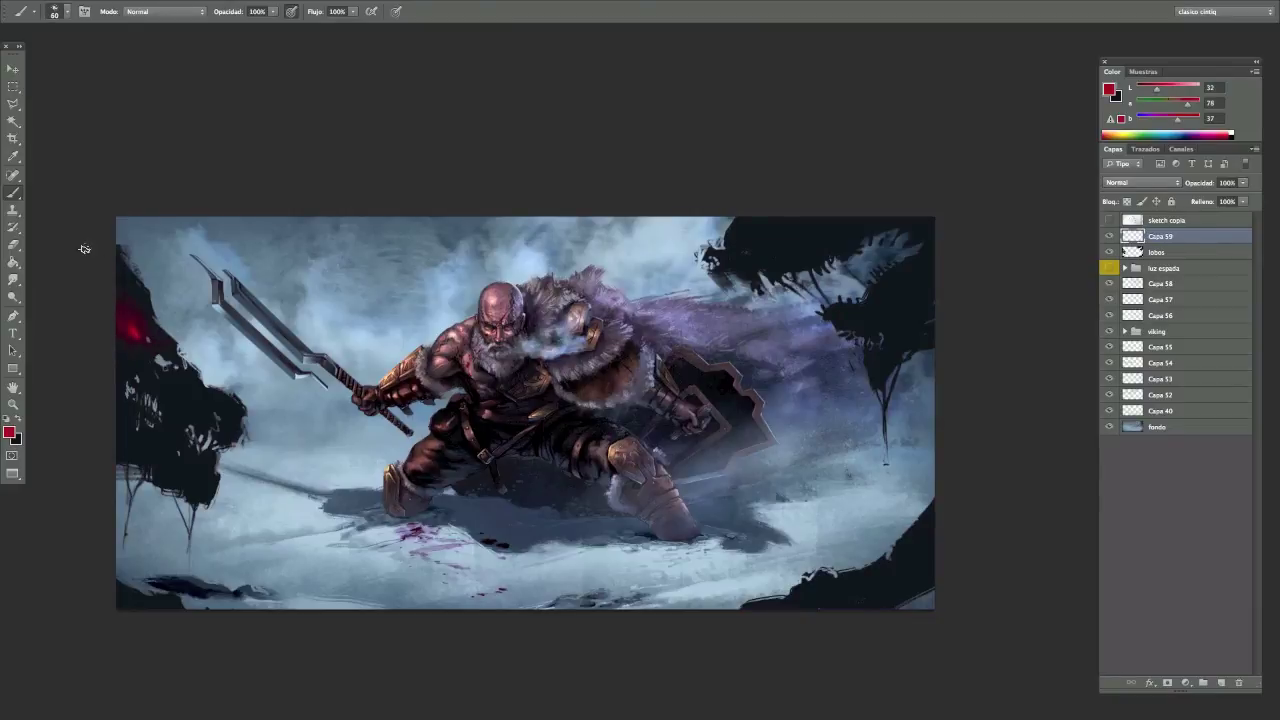
key("ctrl+minus")
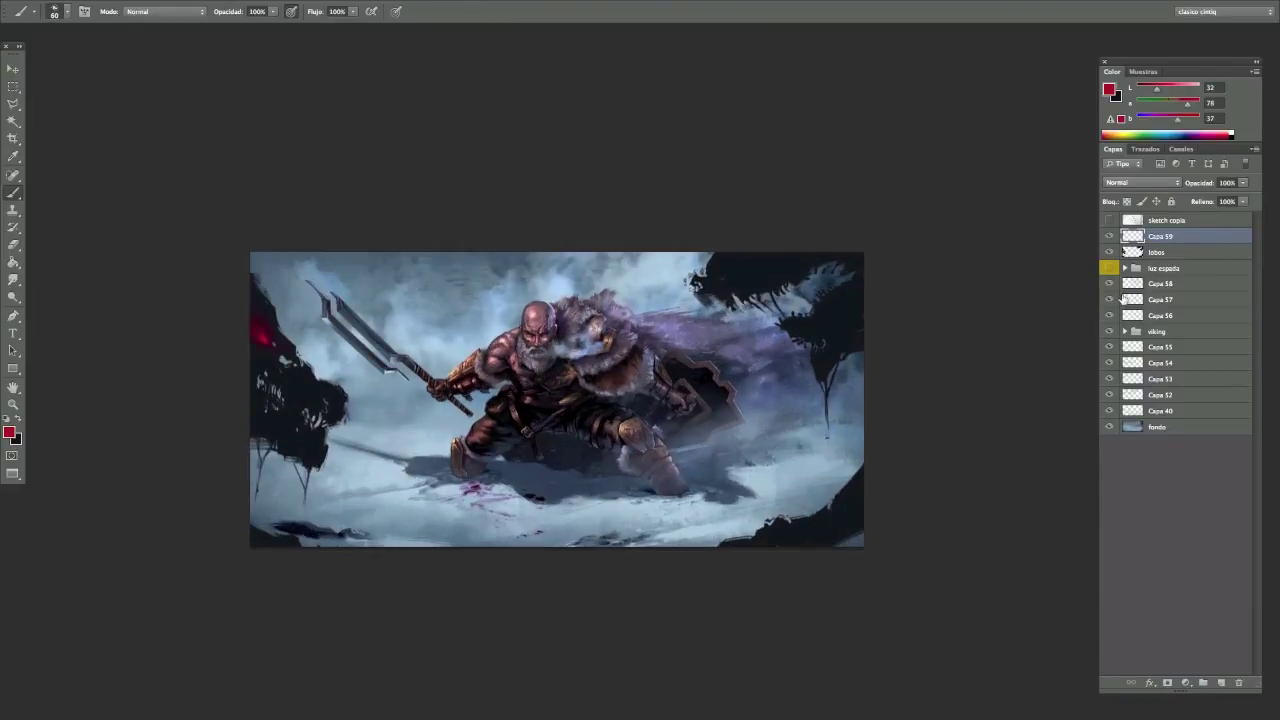
key("ctrl+e")
Duplicate lobos and apply a slightly tilted motion blur of 61 pixels to the copy.
key("ctrl+j")
key("ctrl+alt+f")
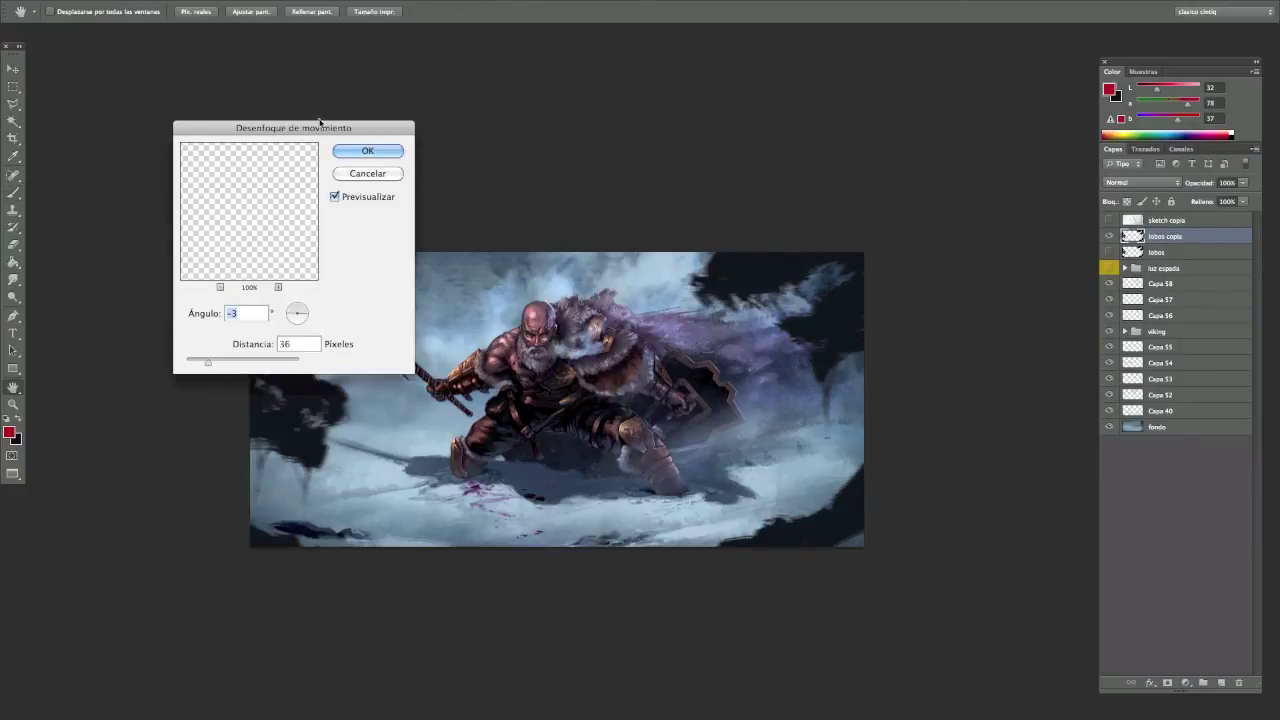
left_click_drag(293, 128, 540, 7)
left_click_drag(452, 242, 458, 242)
left_click_drag(553, 196, 550, 197)
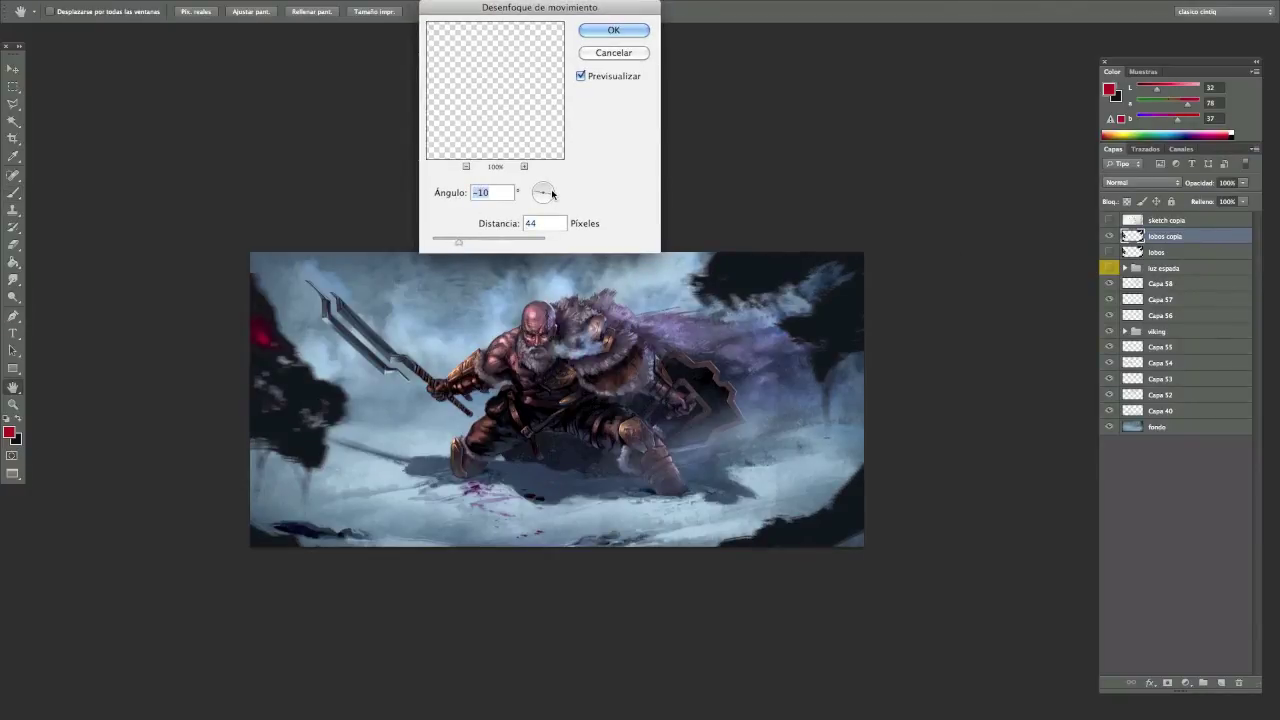
type("17")
left_click_drag(469, 246, 465, 243)
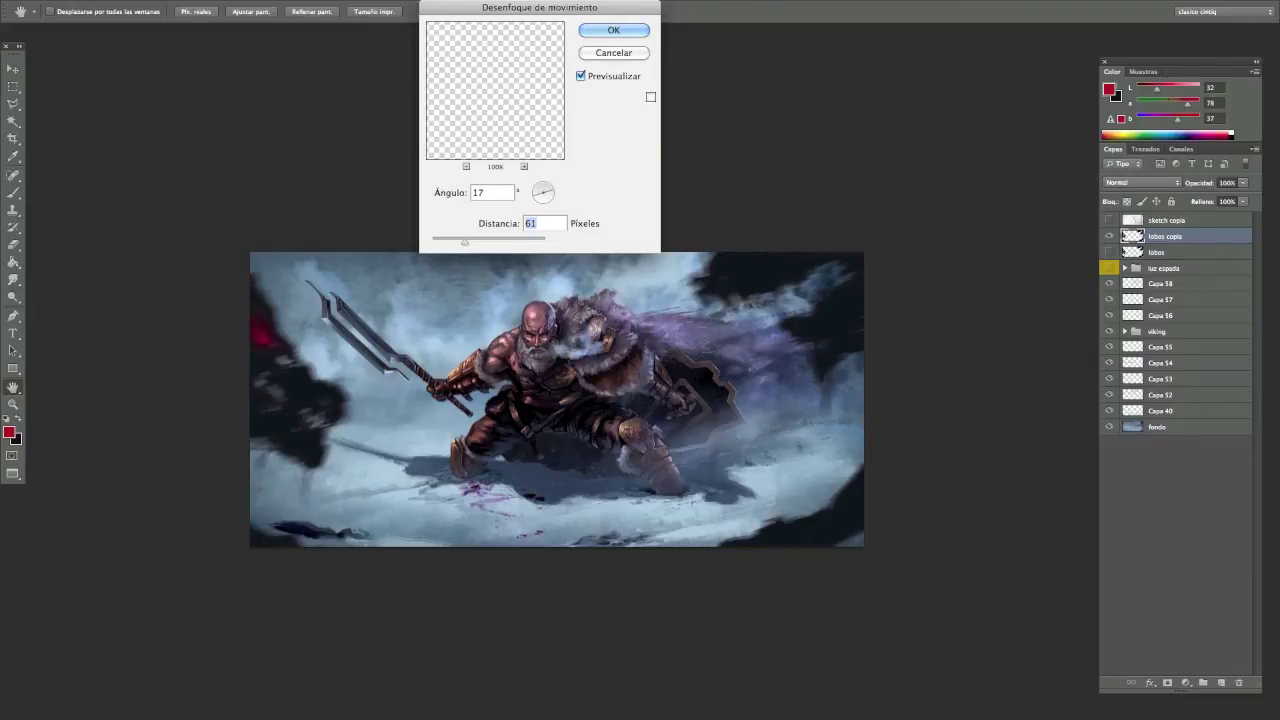
key("Return")
Try a duplicate of the blurred layer at 31% opacity, then remove it.
right_click(1168, 244)
left_click(1057, 269)
left_click_drag(1199, 183, 1185, 187)
key("ctrl+alt+z")
key("ctrl+alt+z")
key("ctrl+alt+z")
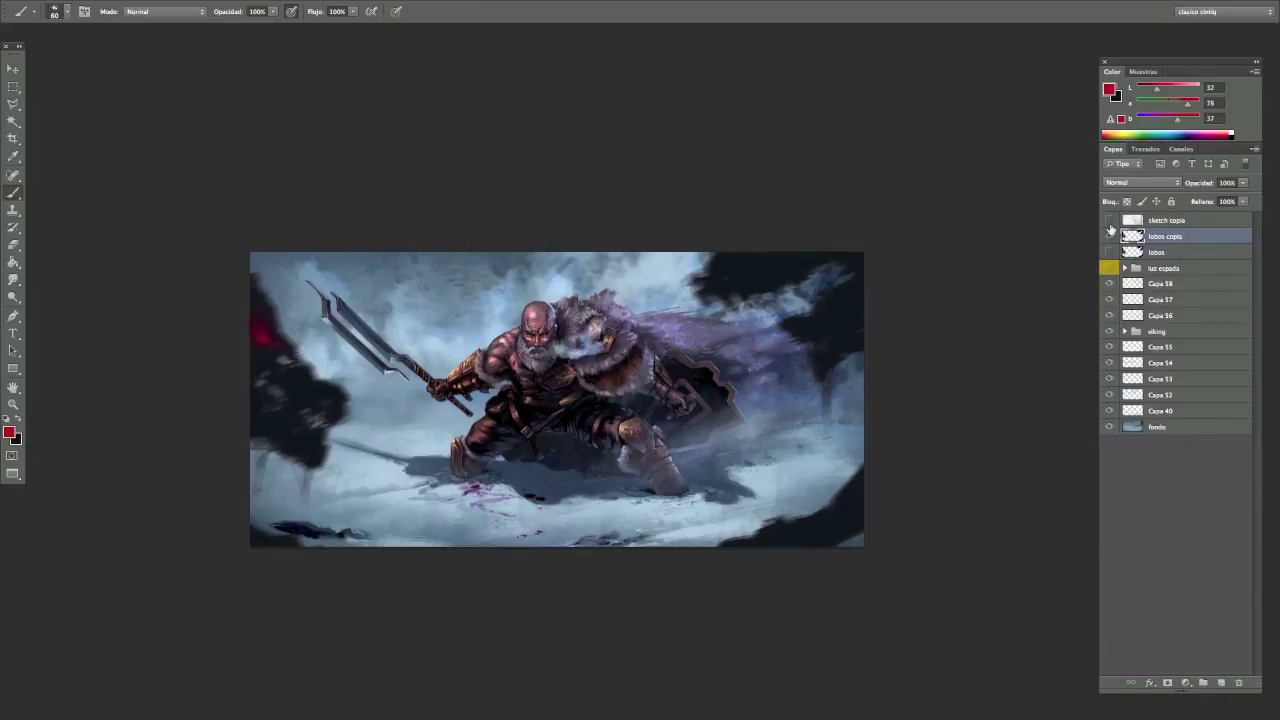
On a new Multiplicar layer, darken the right edge with a large grey-blue brush.
left_click(1221, 682)
left_click(1141, 182)
left_click(1140, 225)
right_click(426, 384)
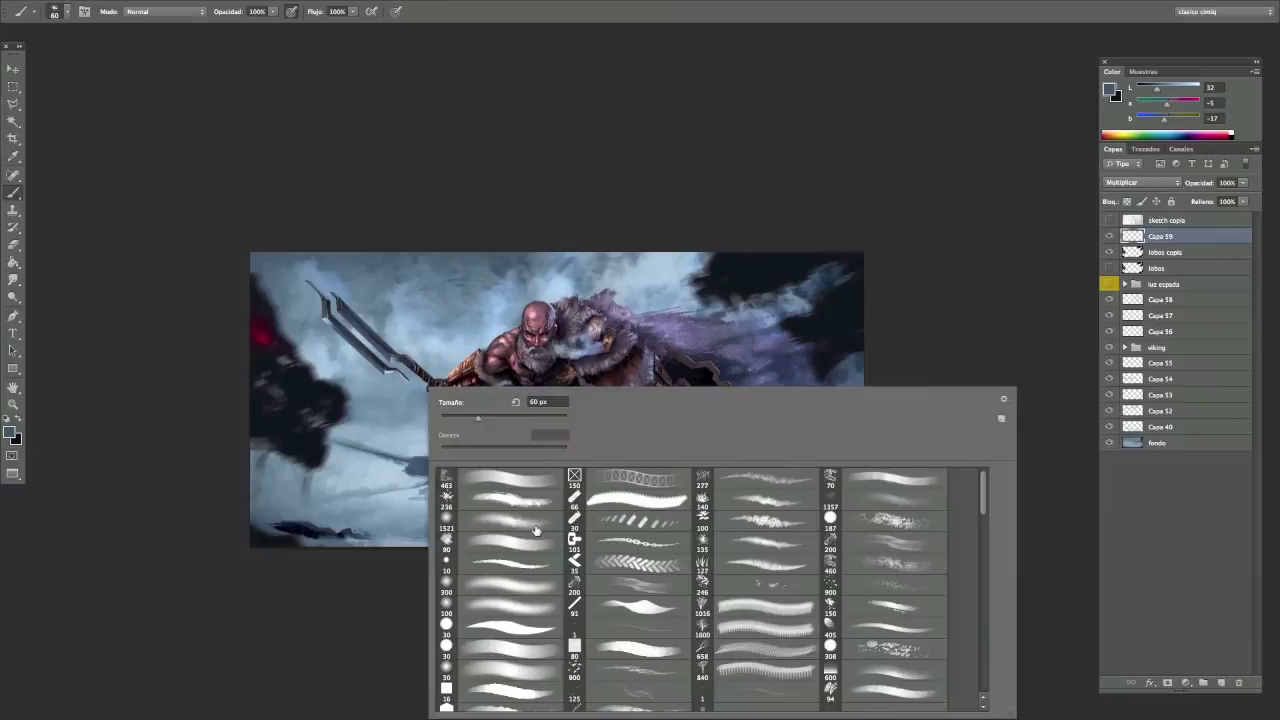
key("bracketleft")
key("bracketleft")
key("bracketleft")
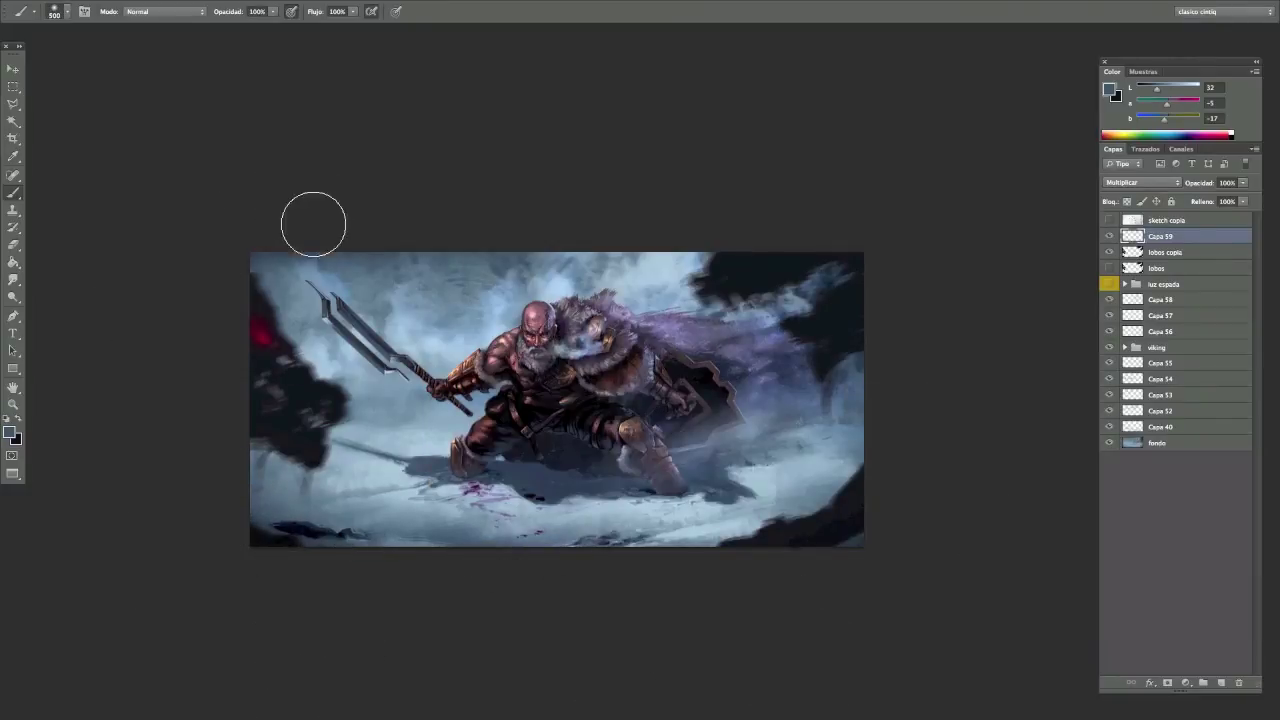
key("bracketleft")
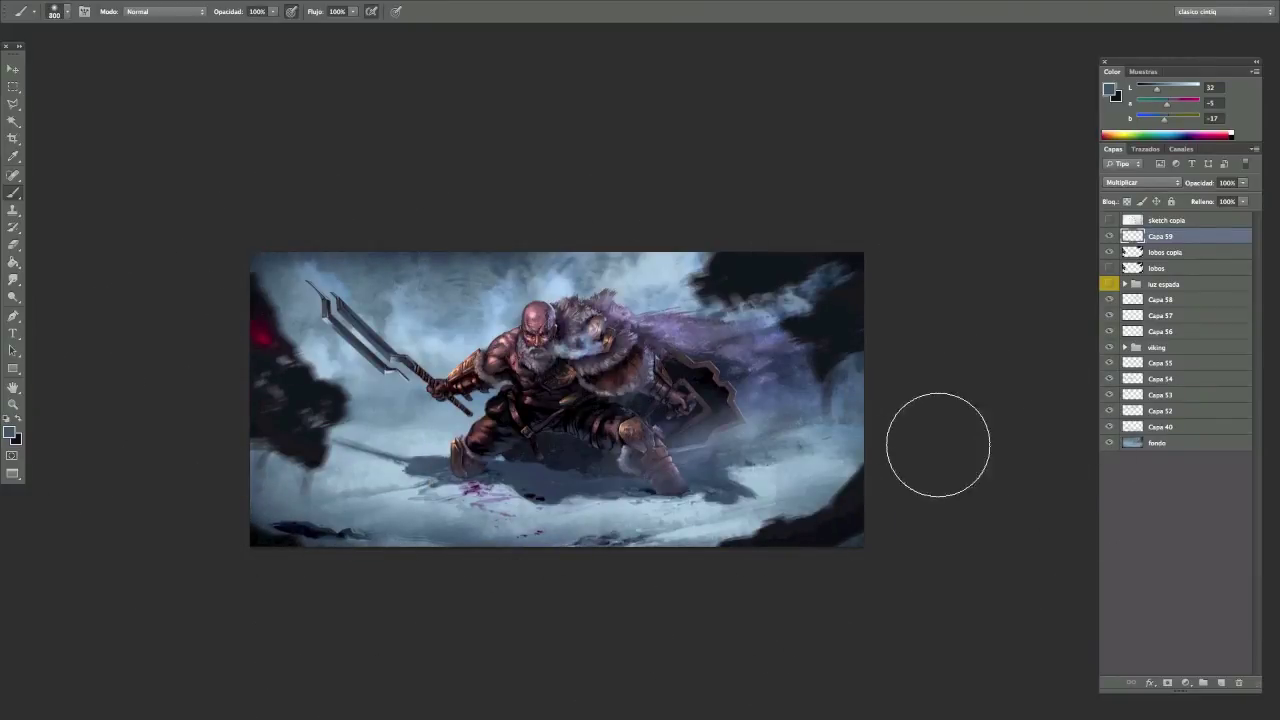
left_click_drag(937, 447, 885, 381)
right_click(1063, 410)
key("Escape")
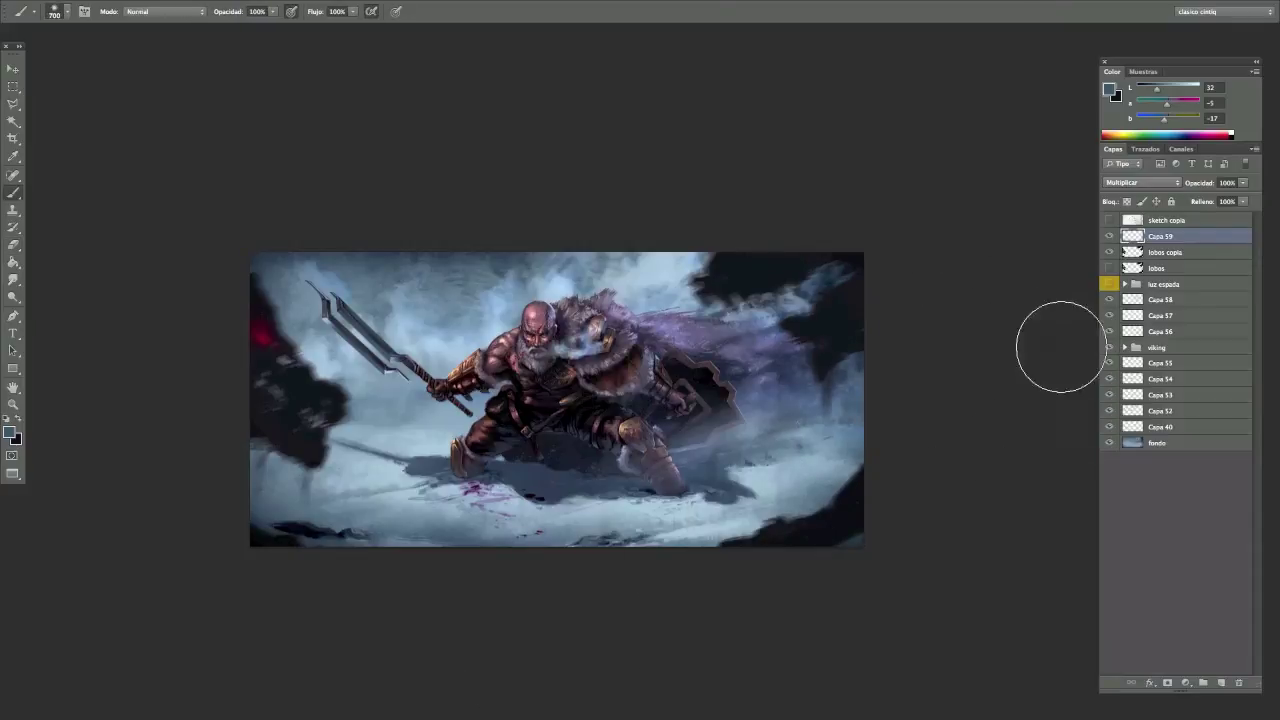
key("bracketleft")
key("bracketleft")
key("bracketleft")
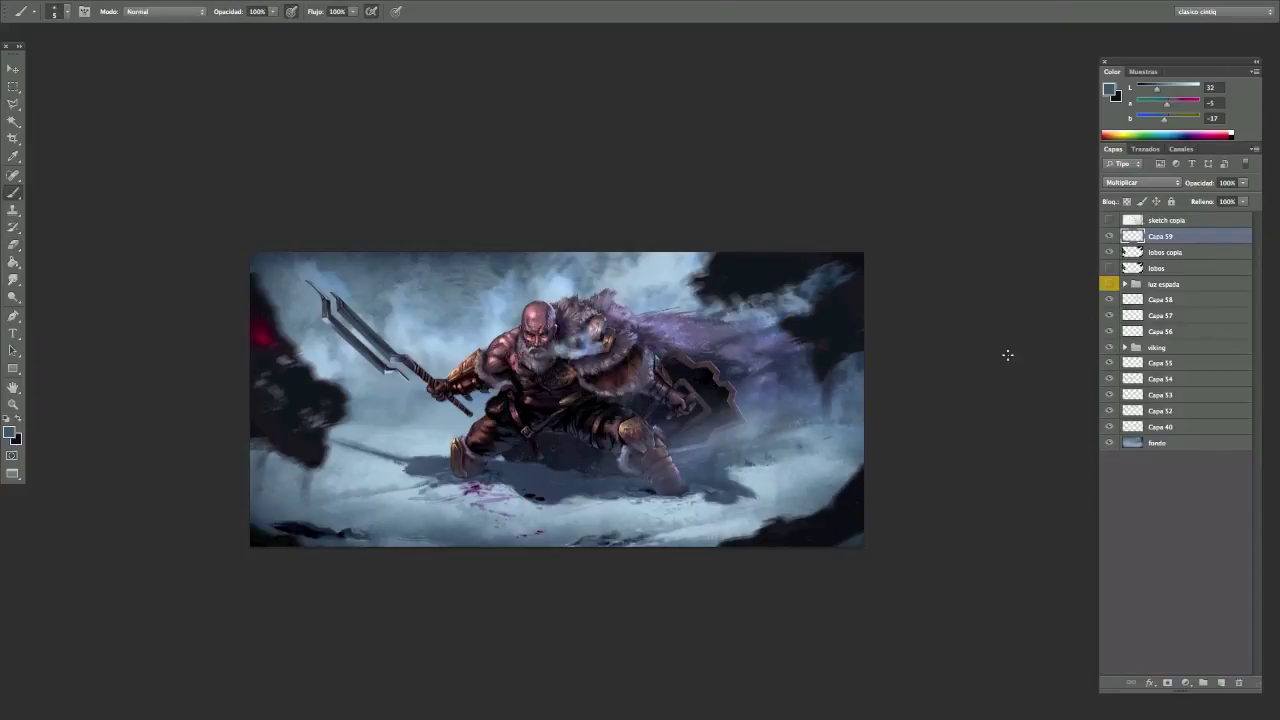
Add a new layer above lobos copia and pick a larger brush preset.
key("alt+bracketleft")
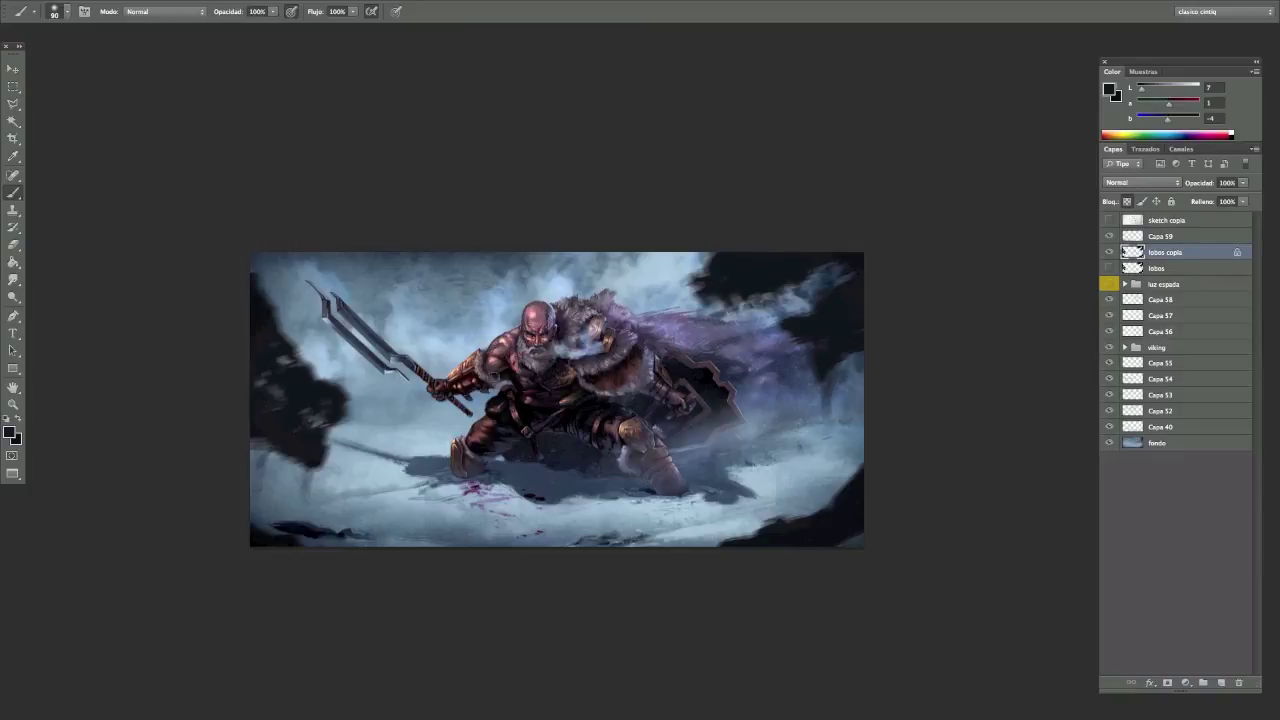
left_click(1222, 684)
right_click(458, 386)
double_click(600, 502)
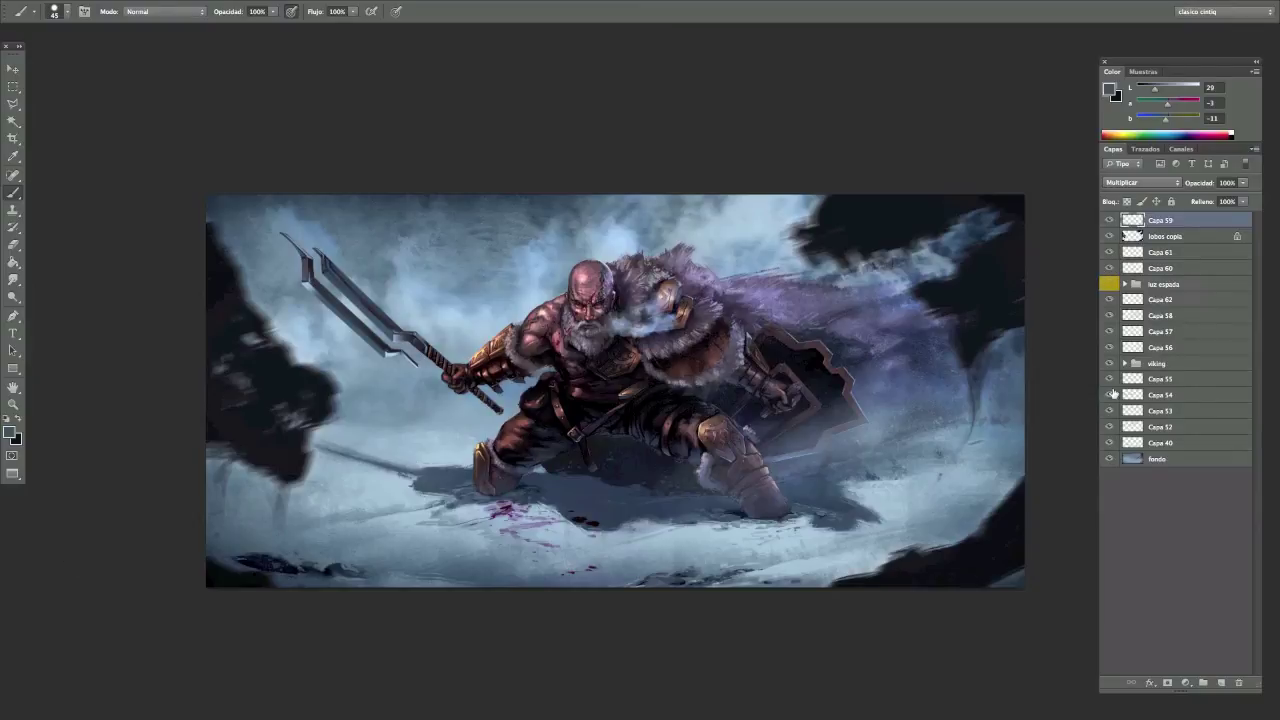
In the luz espada group, paint an orange glow over the sword on a new Linear Dodge layer.
left_click(1138, 283)
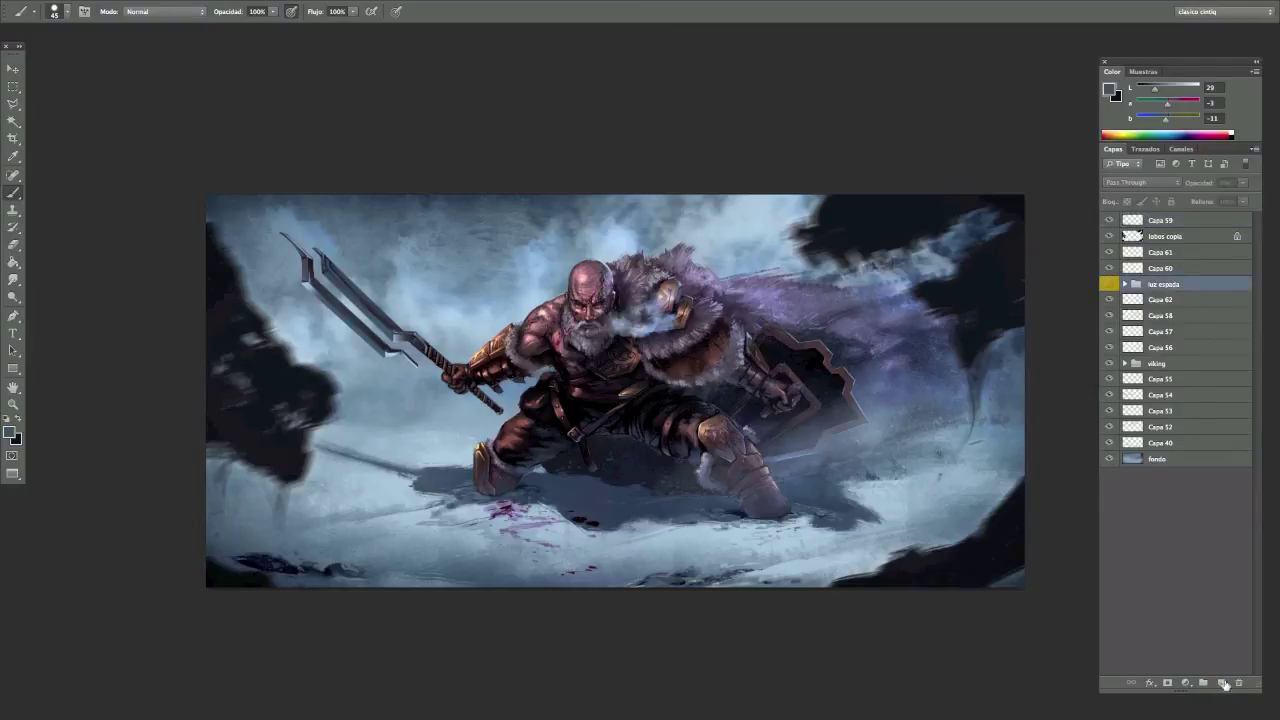
left_click(1222, 683)
key("ctrl+plus")
left_click(1142, 182)
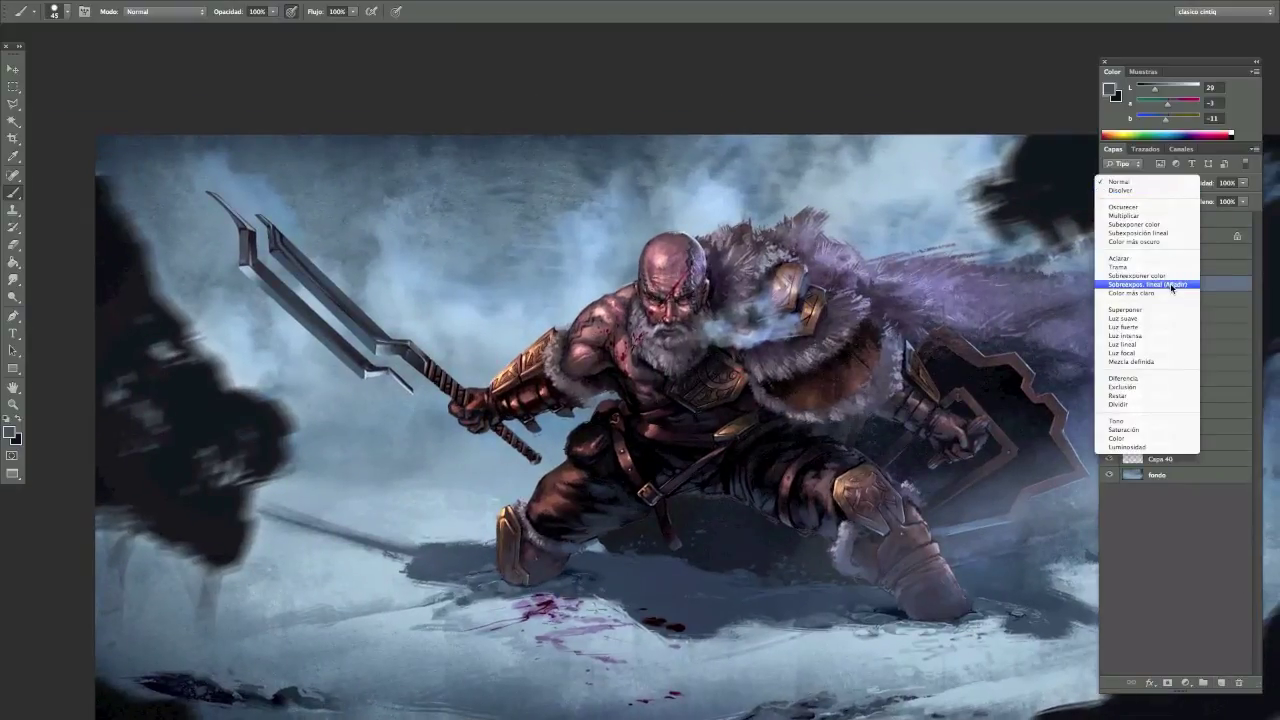
left_click(1172, 285)
right_click(416, 388)
double_click(470, 480)
left_click(1180, 134)
left_click_drag(1150, 92, 1177, 93)
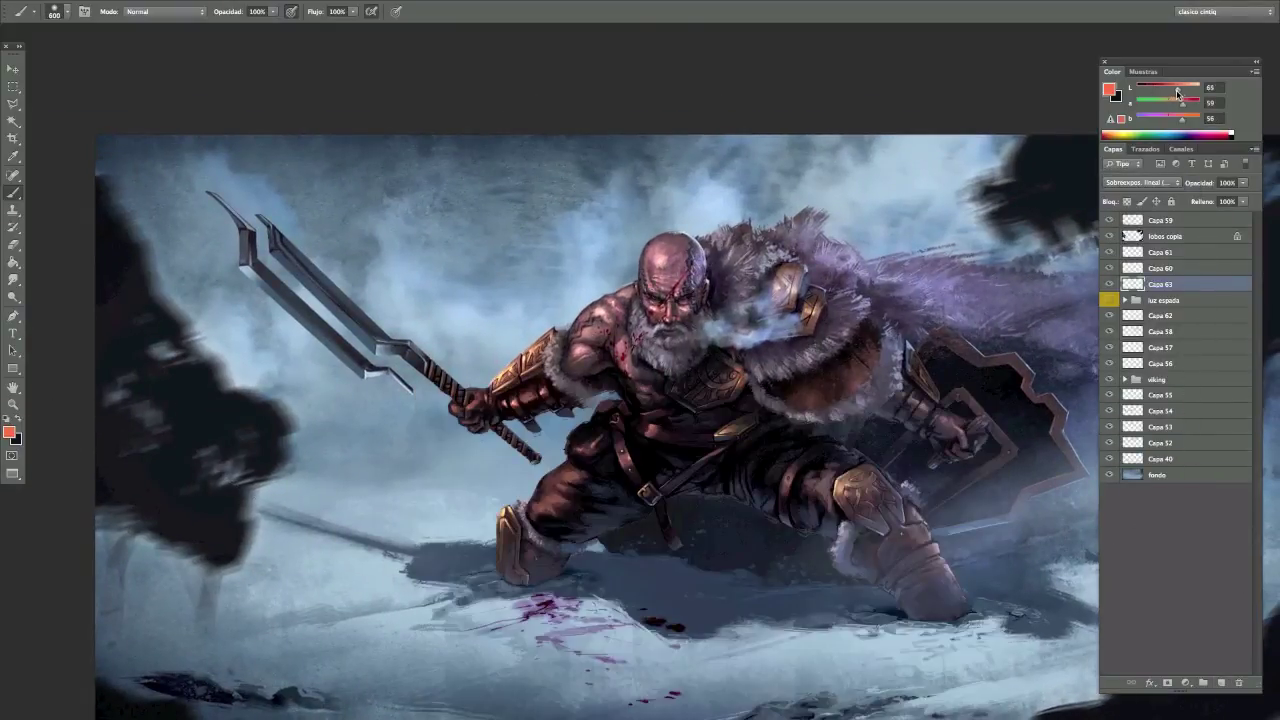
left_click_drag(410, 380, 235, 185)
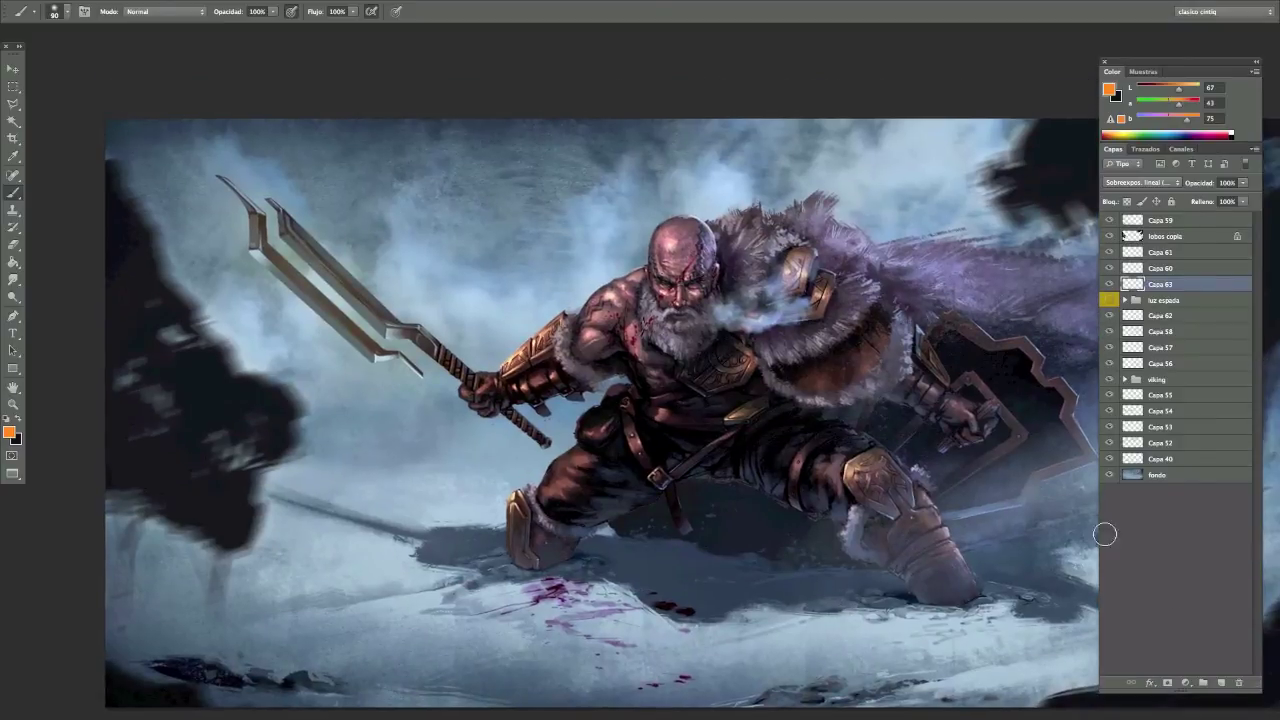
Add an Overlay glow layer and a Linear Dodge layer Capa 65, with a lighter orange colour.
left_click(1222, 683)
left_click(1142, 182)
left_click(1140, 300)
key("bracketright")
scroll(463, 387, "up", 2)
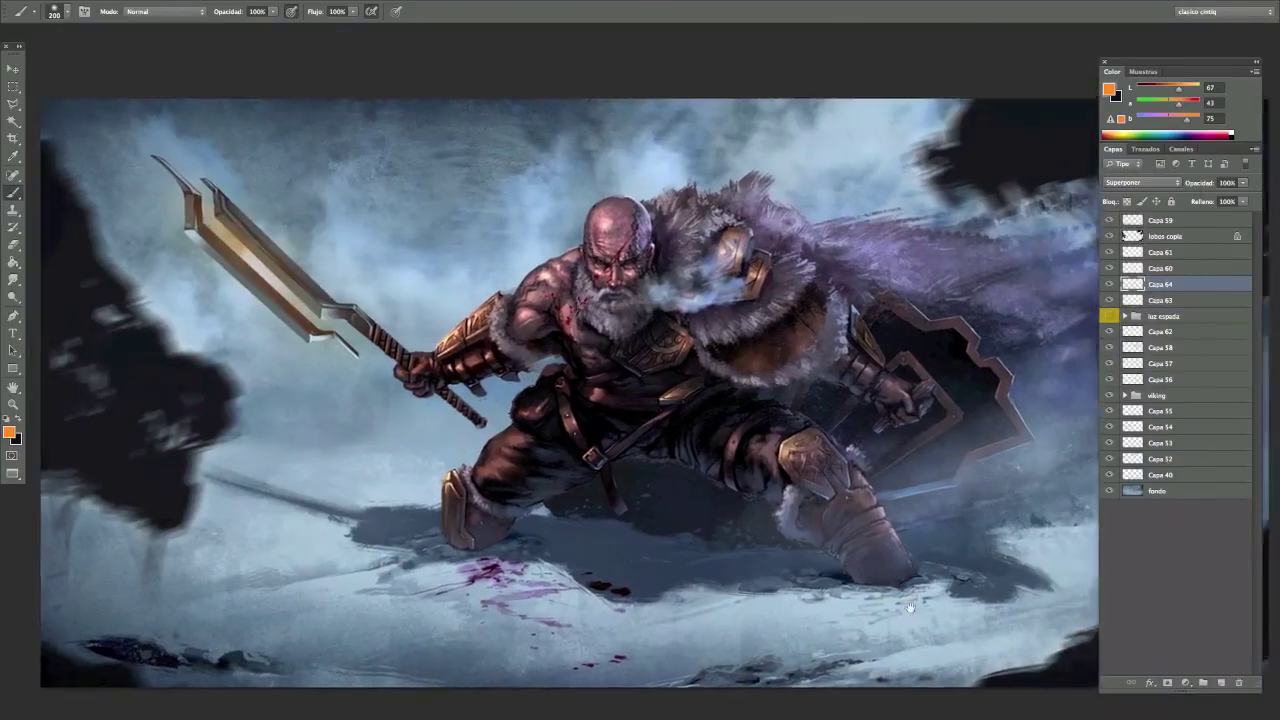
left_click(1221, 682)
left_click(1148, 183)
left_click(1140, 300)
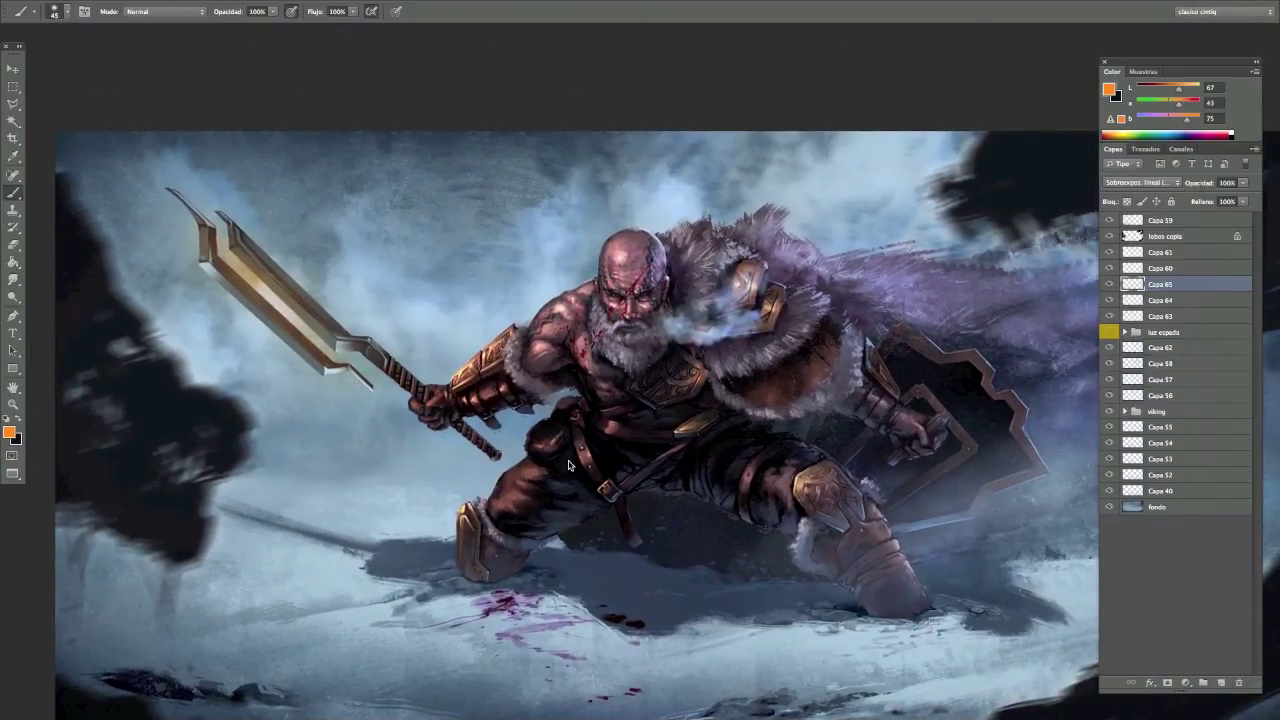
right_click(548, 388)
key("Return")
left_click(1187, 122)
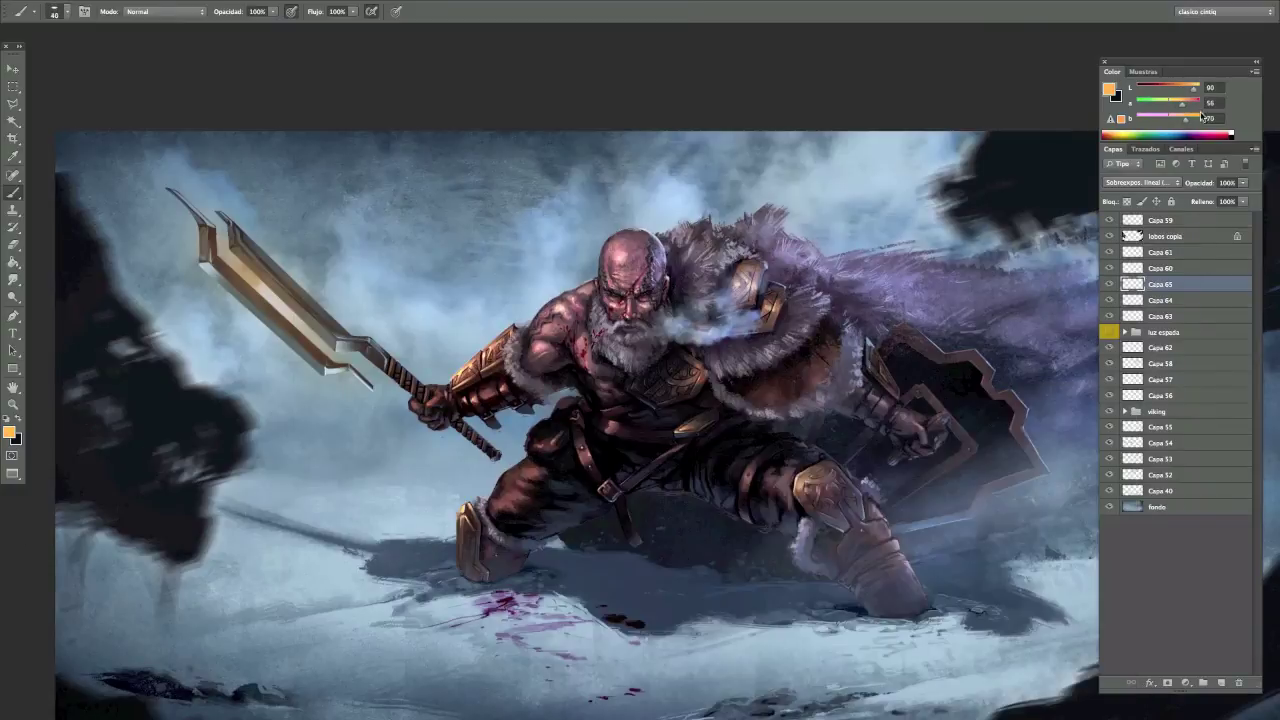
Paint thin bright lightning highlights across the blade and along its upper-left edge.
mouse_move(324, 324)
left_mouse_down()
mouse_move(266, 329)
mouse_move(246, 301)
left_mouse_up()
left_click_drag(203, 250, 198, 213)
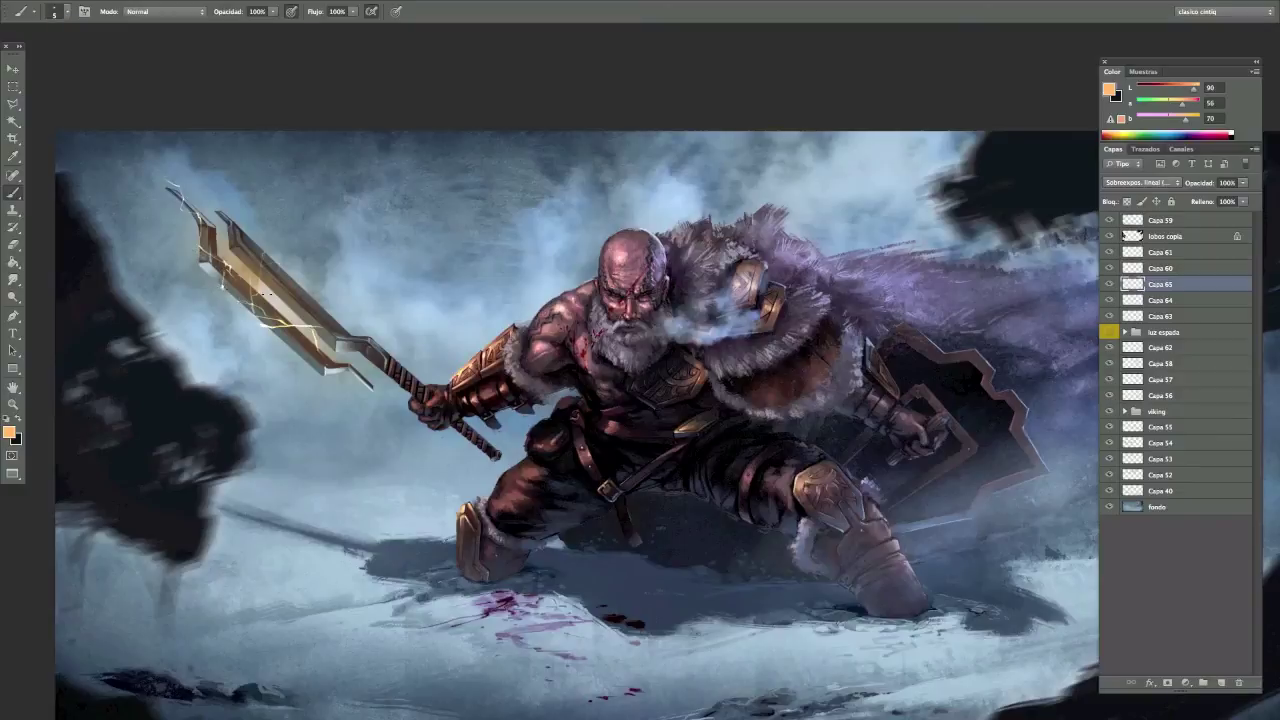
key("bracketright")
key("bracketright")
mouse_move(319, 298)
left_mouse_down()
mouse_move(313, 368)
mouse_move(361, 386)
left_mouse_up()
key("bracketleft")
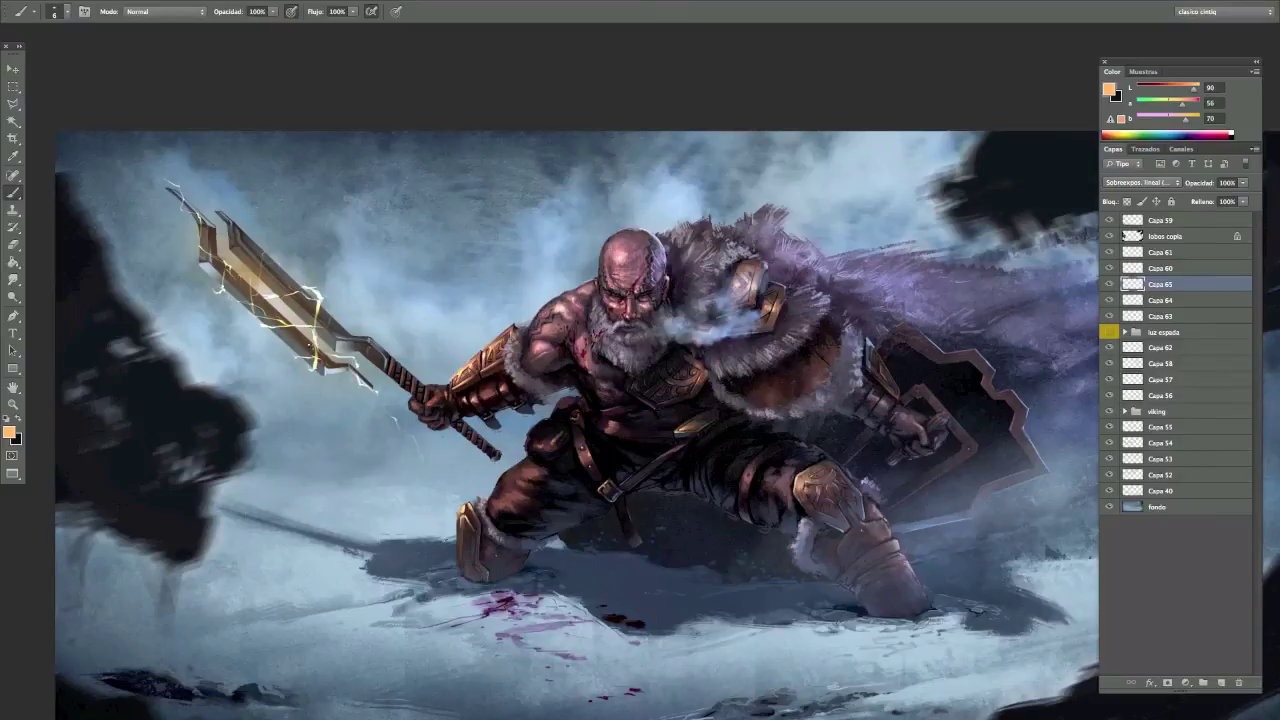
key("ctrl+minus")
key("ctrl+plus")
key("ctrl+plus")
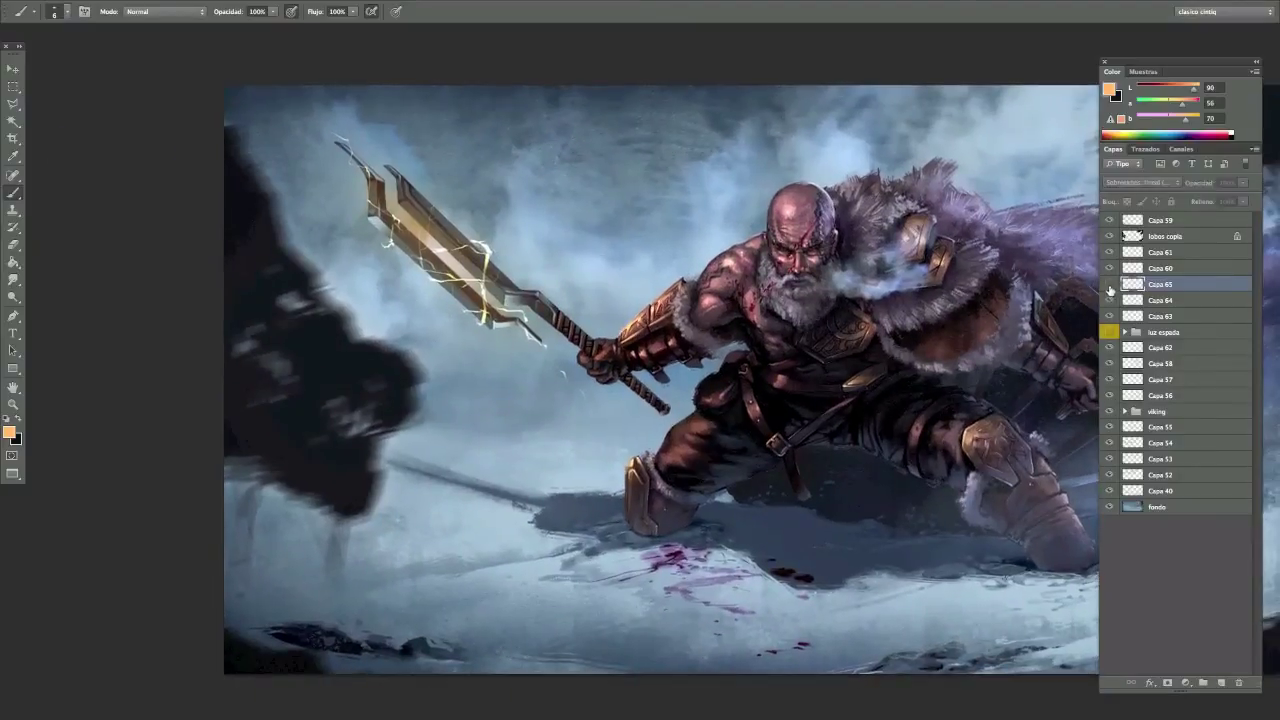
left_click(1160, 316)
right_click(571, 344)
Brighten the blade glow on Capa 63 with a 400 px brush.
left_click_drag(672, 363, 694, 363)
key("Return")
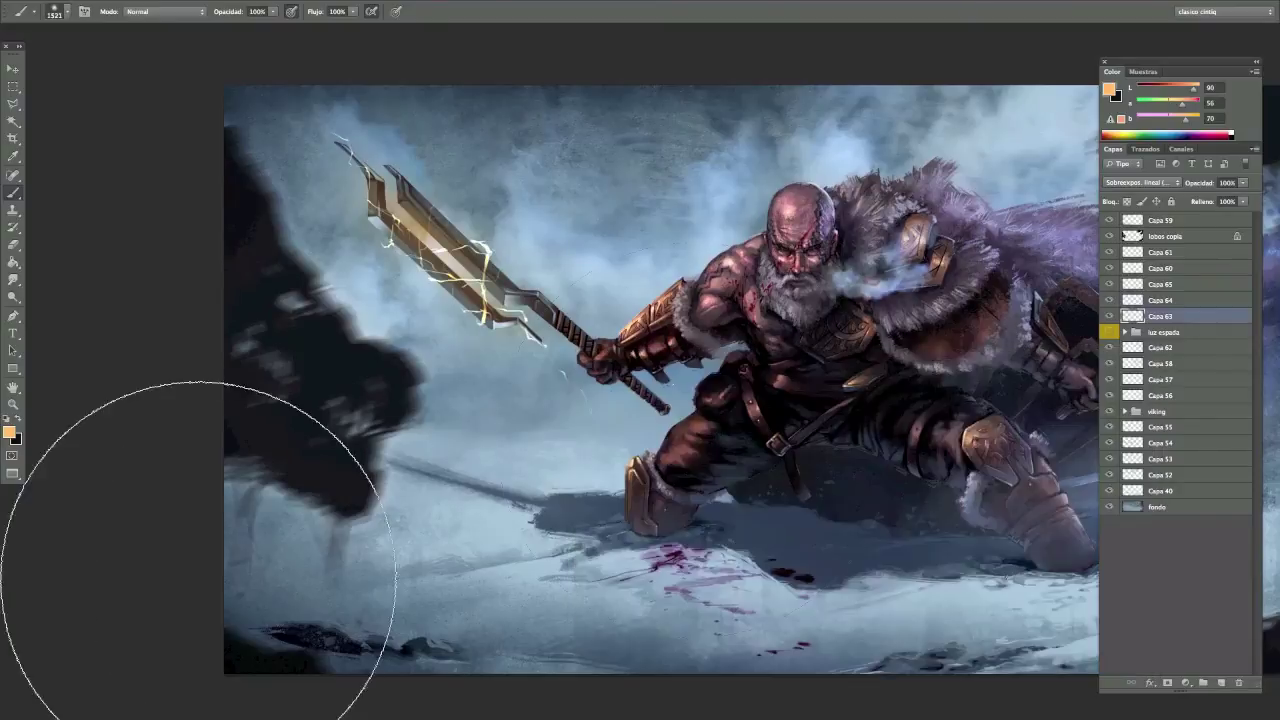
mouse_move(487, 312)
left_mouse_down()
mouse_move(496, 250)
mouse_move(476, 240)
left_mouse_up()
On a new Overlay layer Capa 66, paint glow along the sword's upper edge and a lightning streak below.
left_click(1221, 683)
key("alt+shift+o")
left_click(449, 244, "alt")
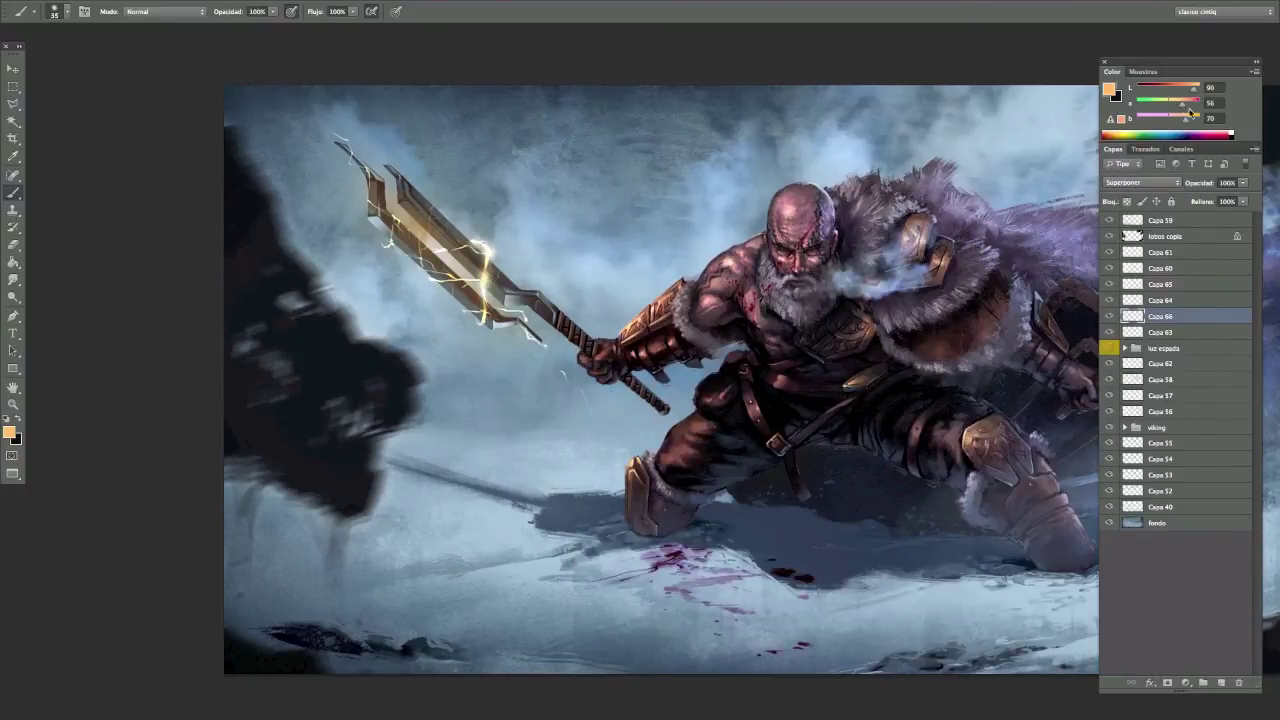
key("bracketright")
key("bracketright")
key("bracketright")
key("bracketleft")
left_click_drag(391, 240, 352, 150)
key("bracketright")
mouse_move(537, 333)
left_mouse_down()
mouse_move(520, 312)
mouse_move(579, 385)
left_mouse_up()
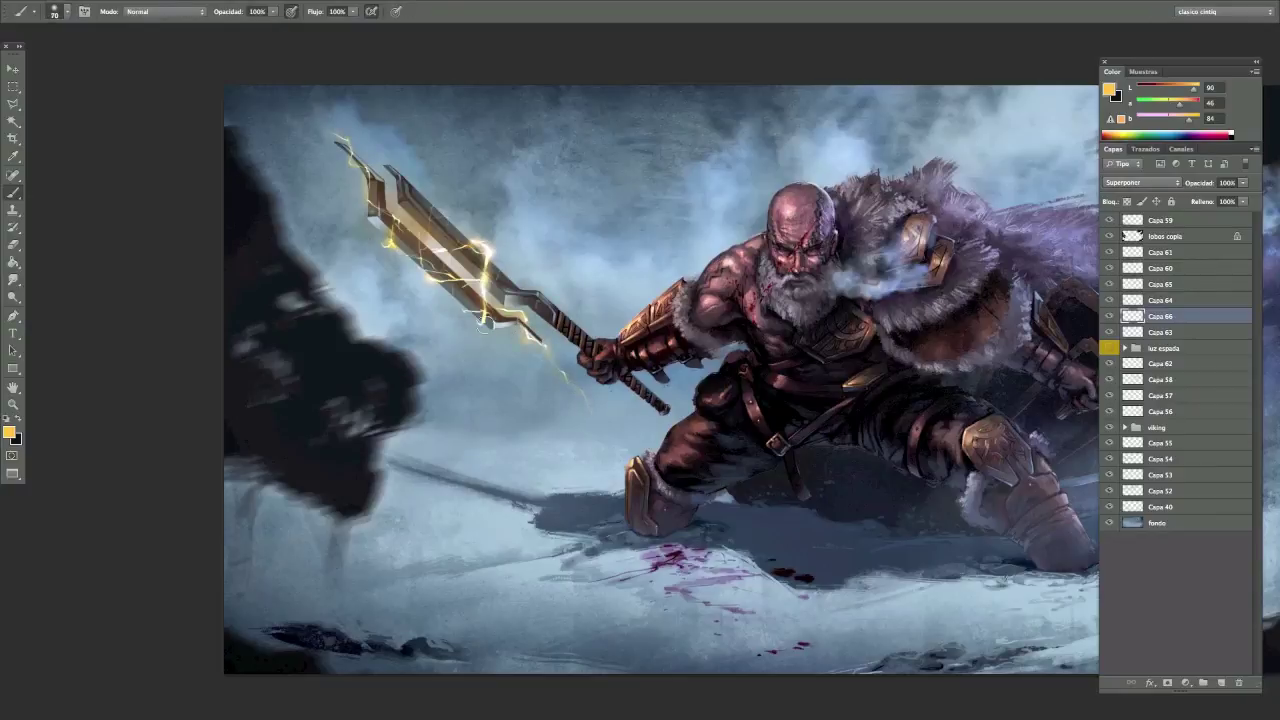
key("ctrl+minus")
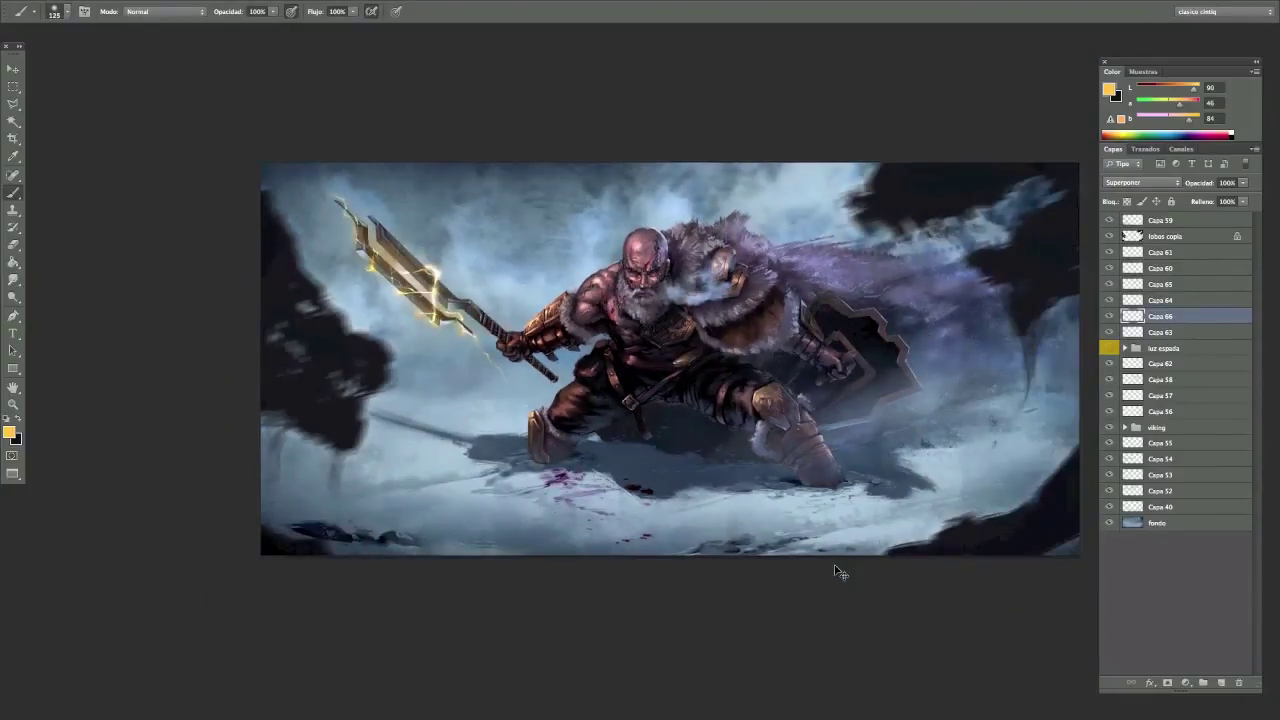
Group the sword glow layers Capa 63–66 into Grupo 1.
left_click(1112, 284)
left_click(1160, 332, "shift")
key("ctrl+g")
key("ctrl+plus")
key("ctrl+plus")
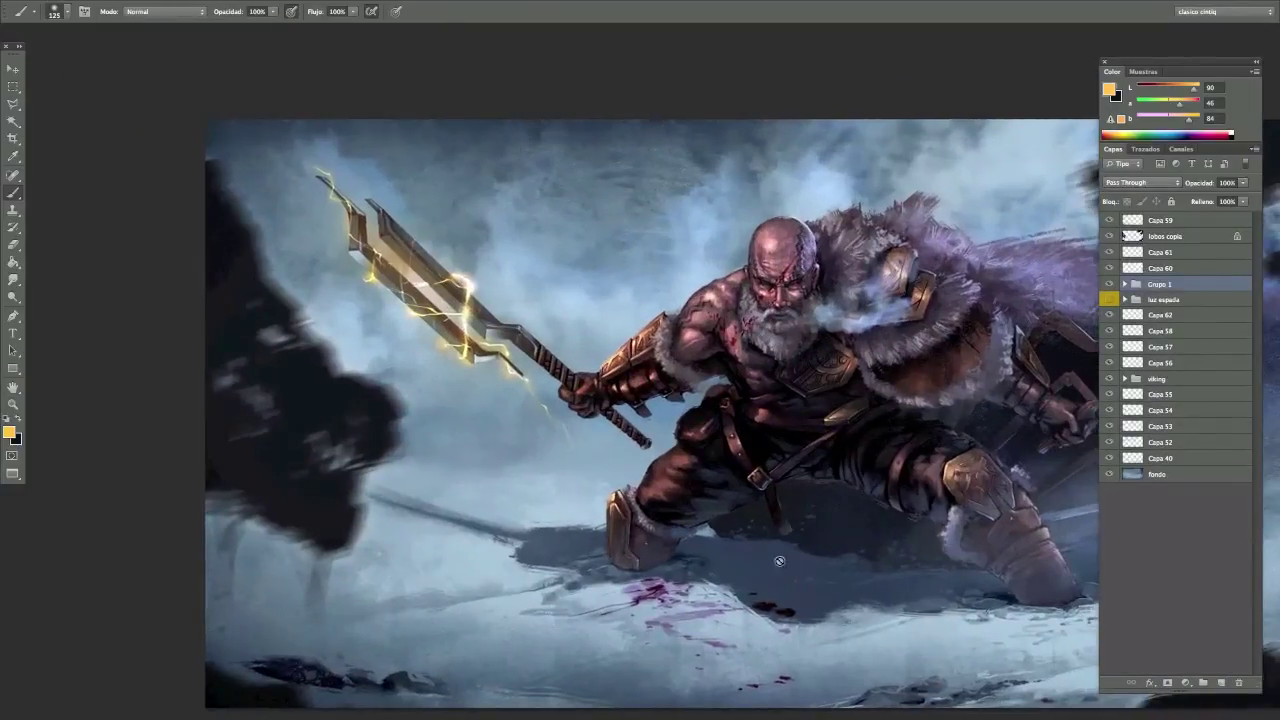
key("ctrl+plus")
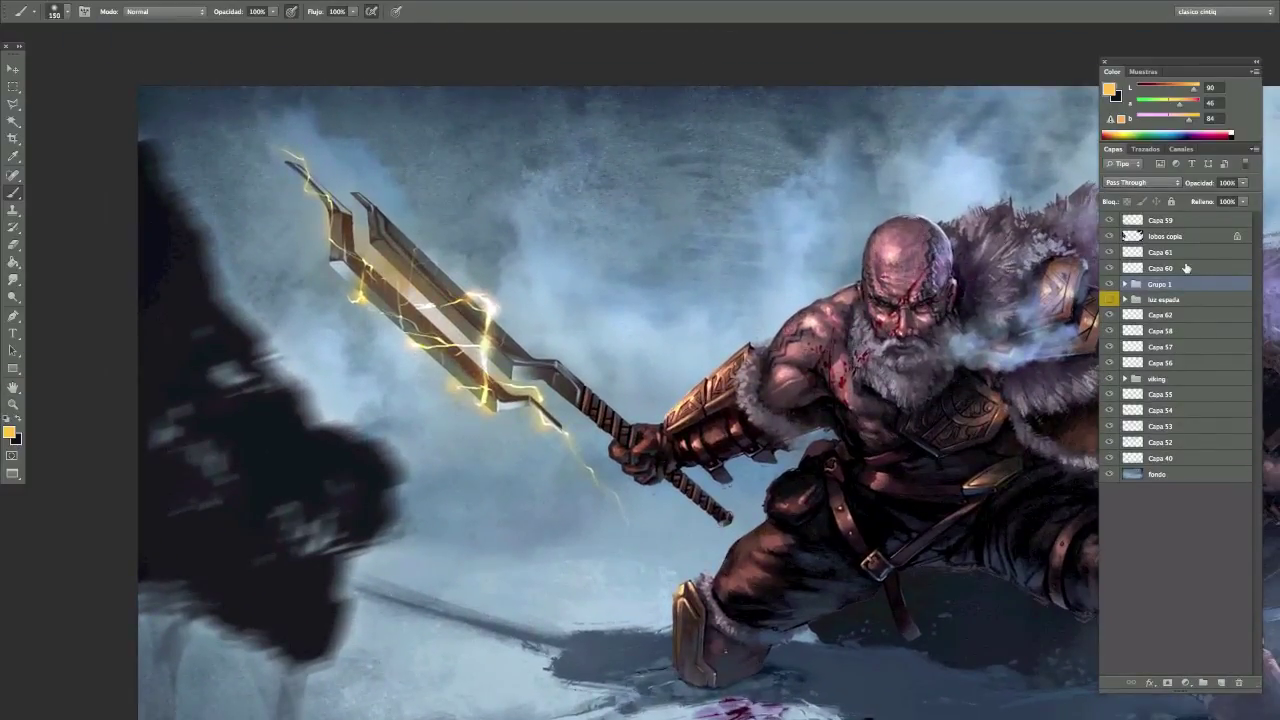
Paint small glowing runes along the blade in deeper orange with a tiny brush.
left_click(1124, 284)
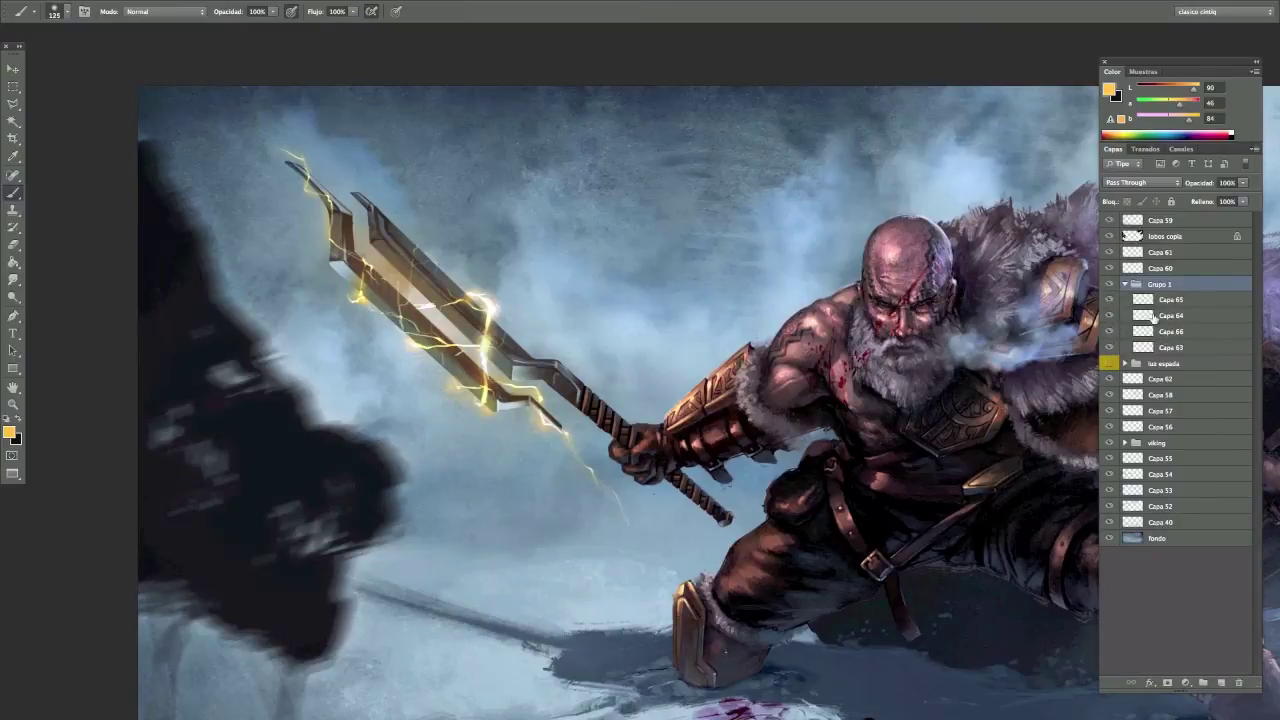
left_click(1165, 299)
right_click(1011, 325)
left_click(700, 500)
left_click_drag(1193, 88, 1180, 120)
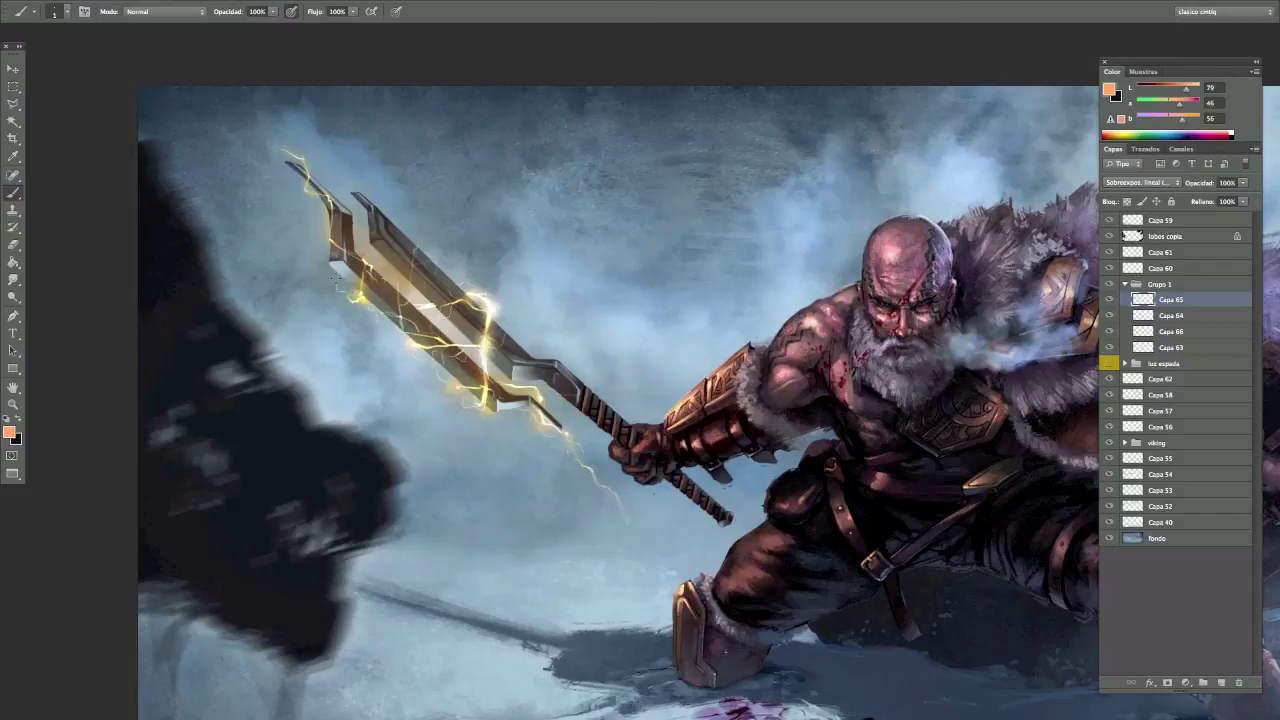
left_click_drag(287, 146, 239, 128)
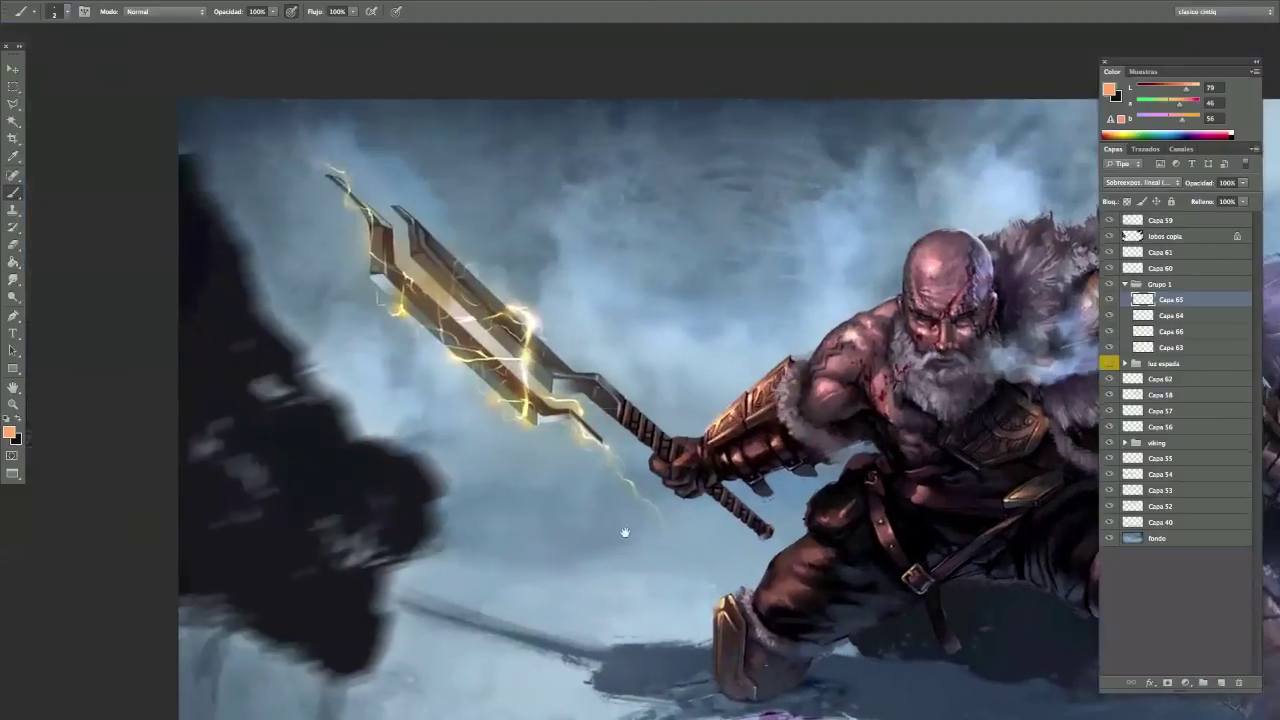
key("ctrl+plus")
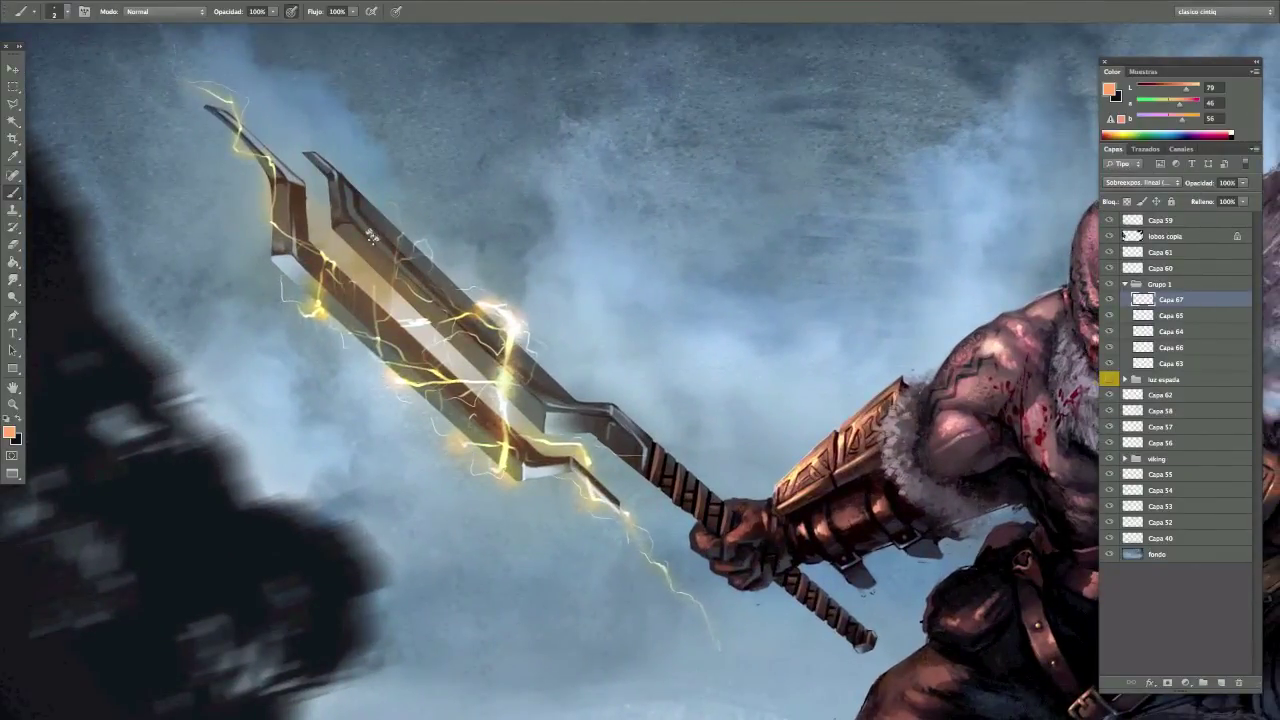
left_click_drag(372, 238, 414, 280)
mouse_move(440, 305)
left_mouse_down()
mouse_move(392, 265)
mouse_move(434, 305)
left_mouse_up()
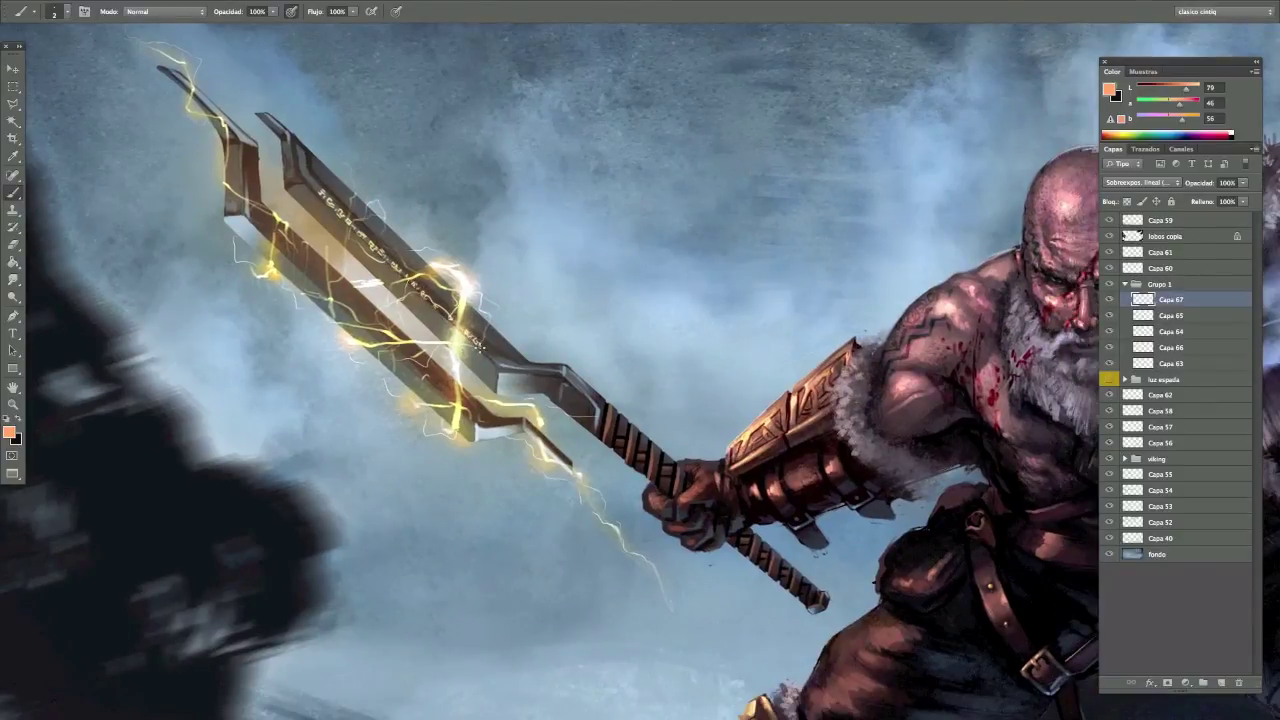
key("ctrl+minus")
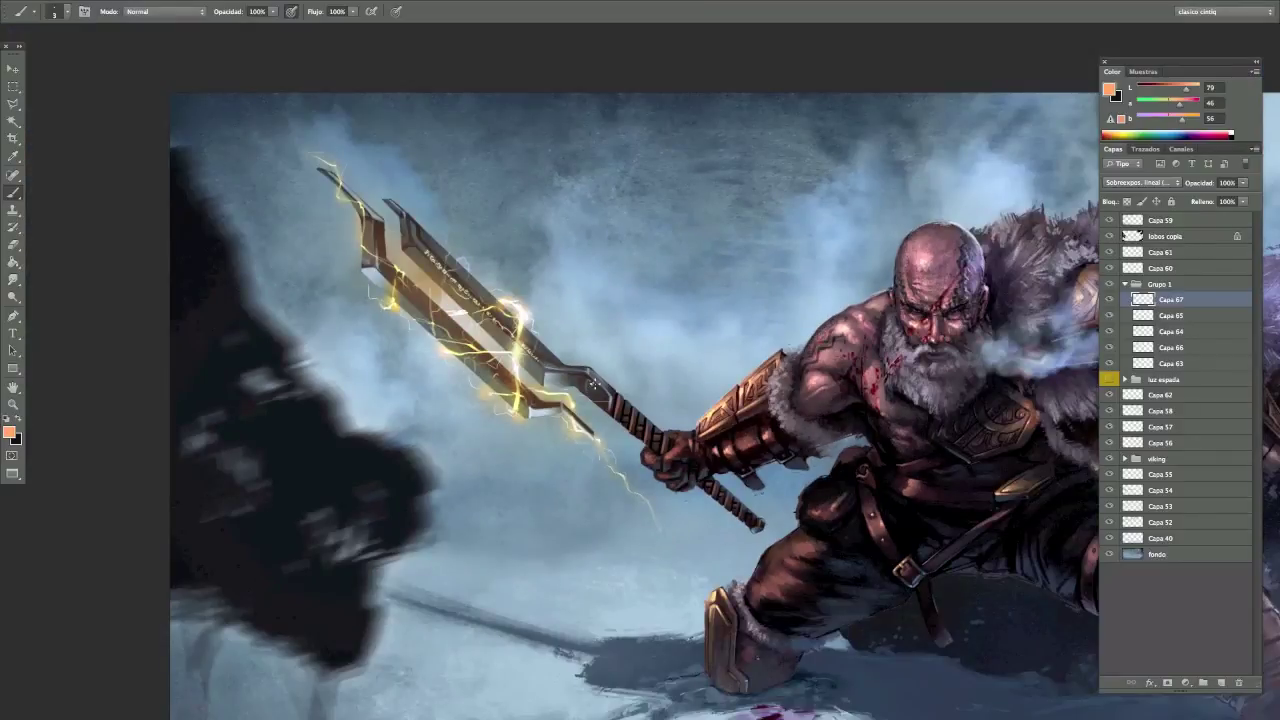
scroll(600, 390, "down", 1)
key("alt+bracketleft")
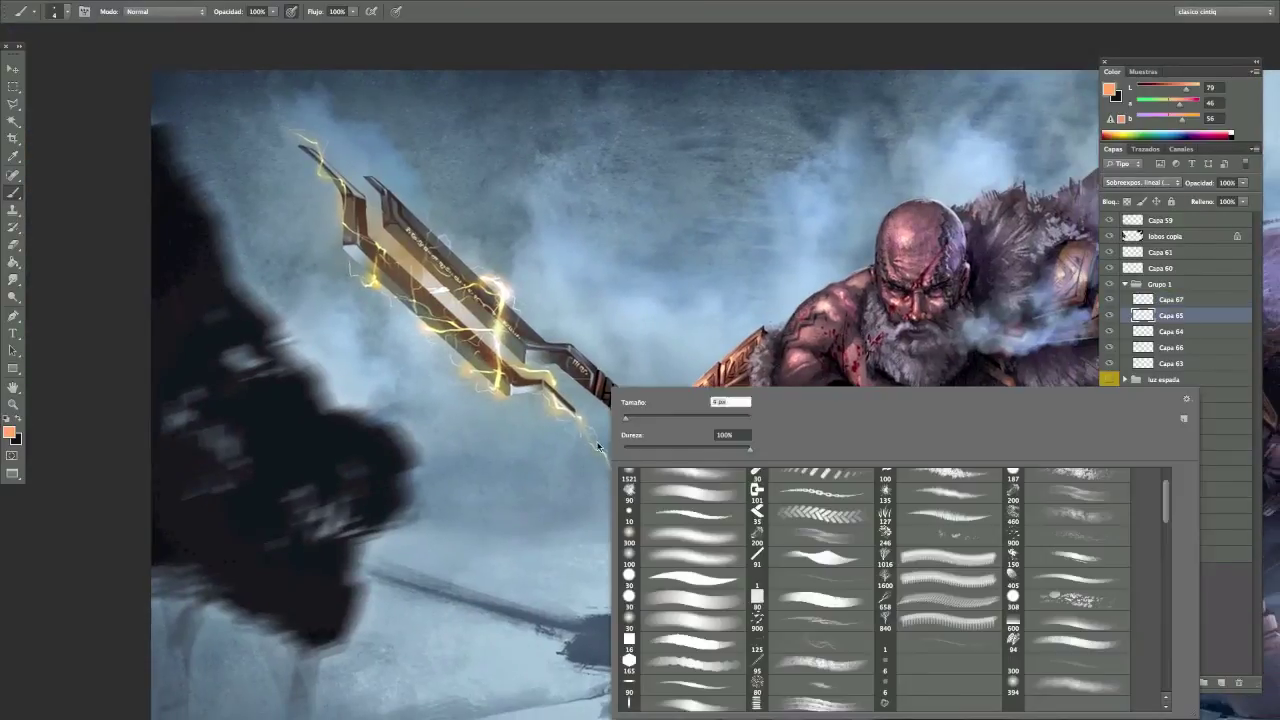
Add a new layer above Capa 64 with a soft brush preset and a pale warm glow colour.
key("alt+bracketleft")
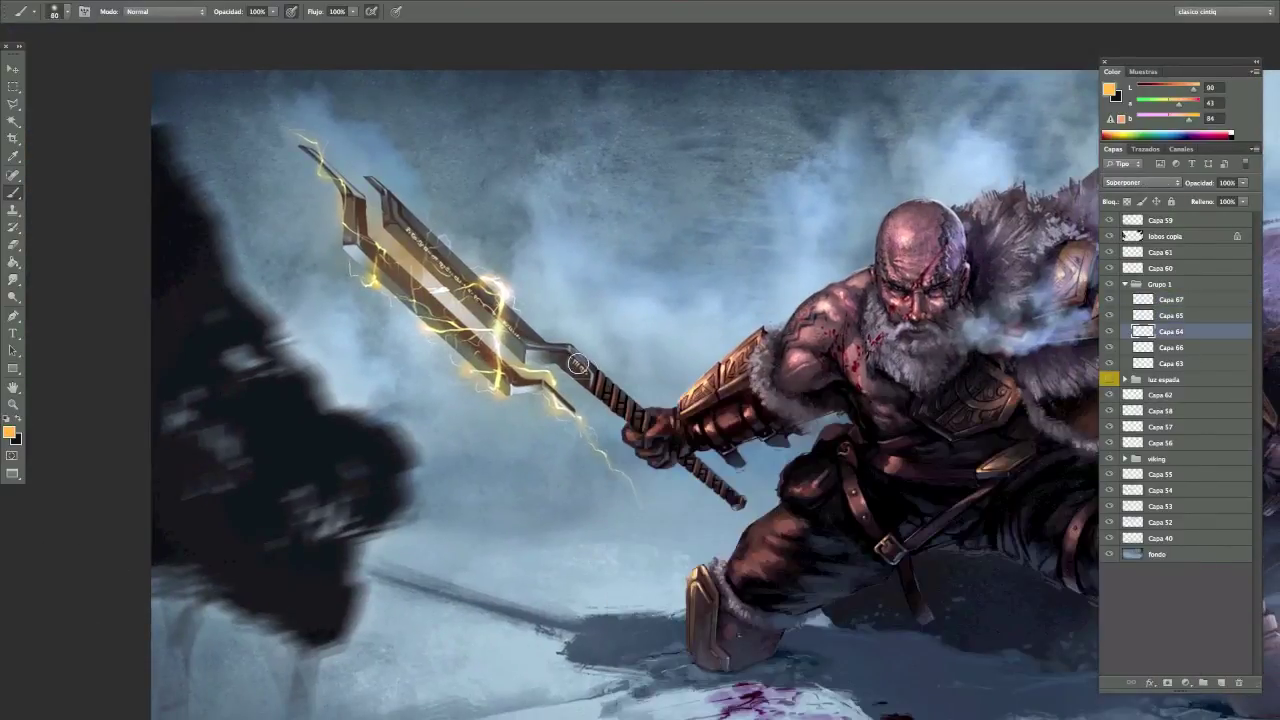
left_click(1221, 682)
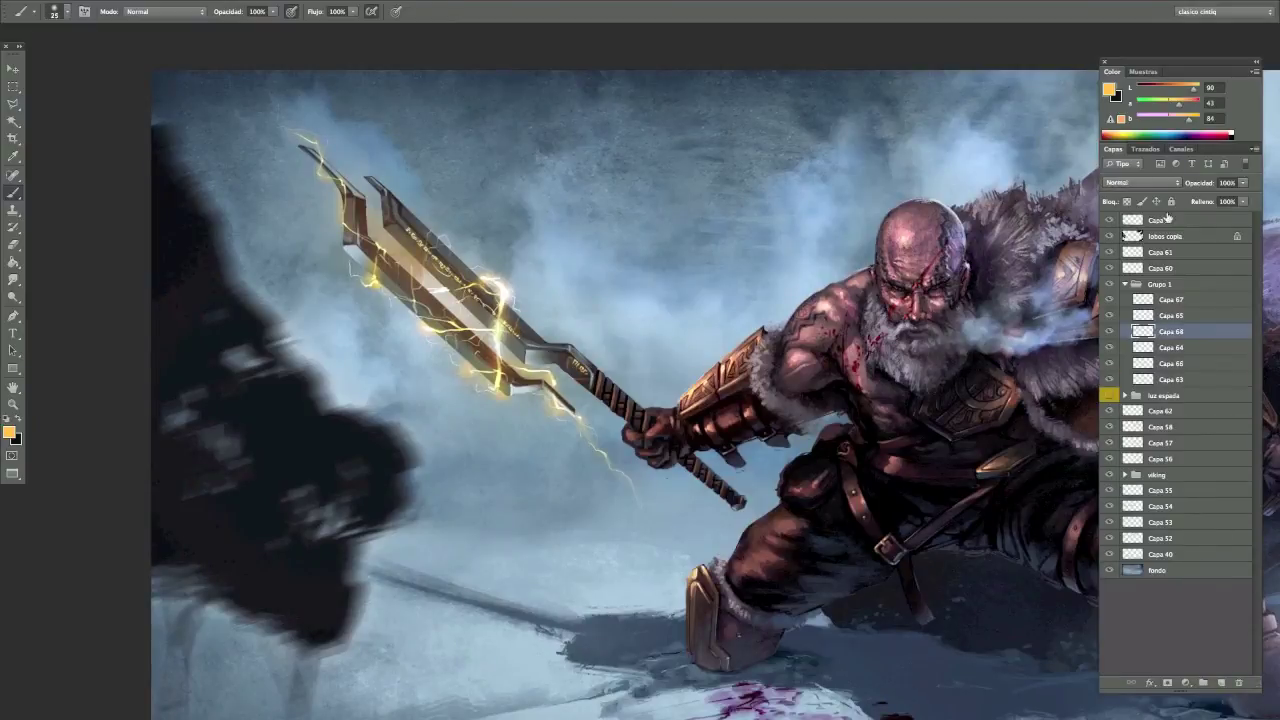
right_click(641, 513)
scroll(641, 513, "down", 3)
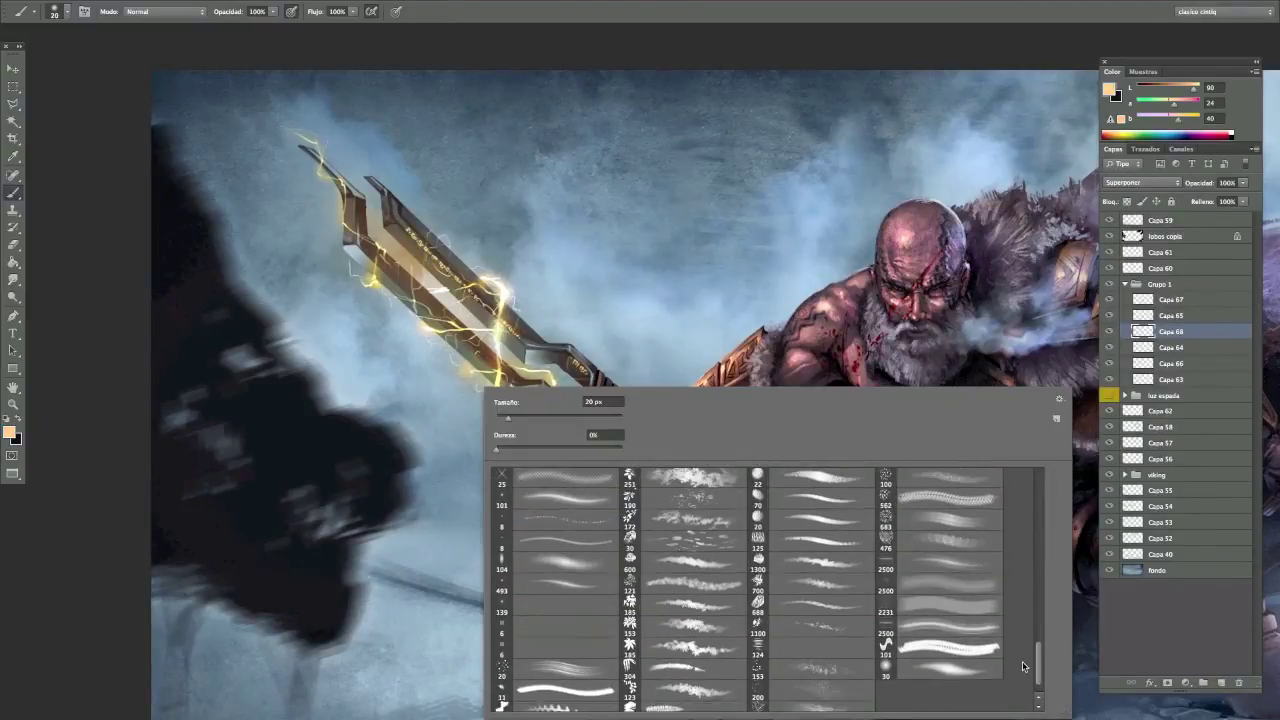
scroll(641, 513, "up", 2)
double_click(641, 513)
key("bracketleft")
left_click(446, 264, "alt")
key("bracketleft")
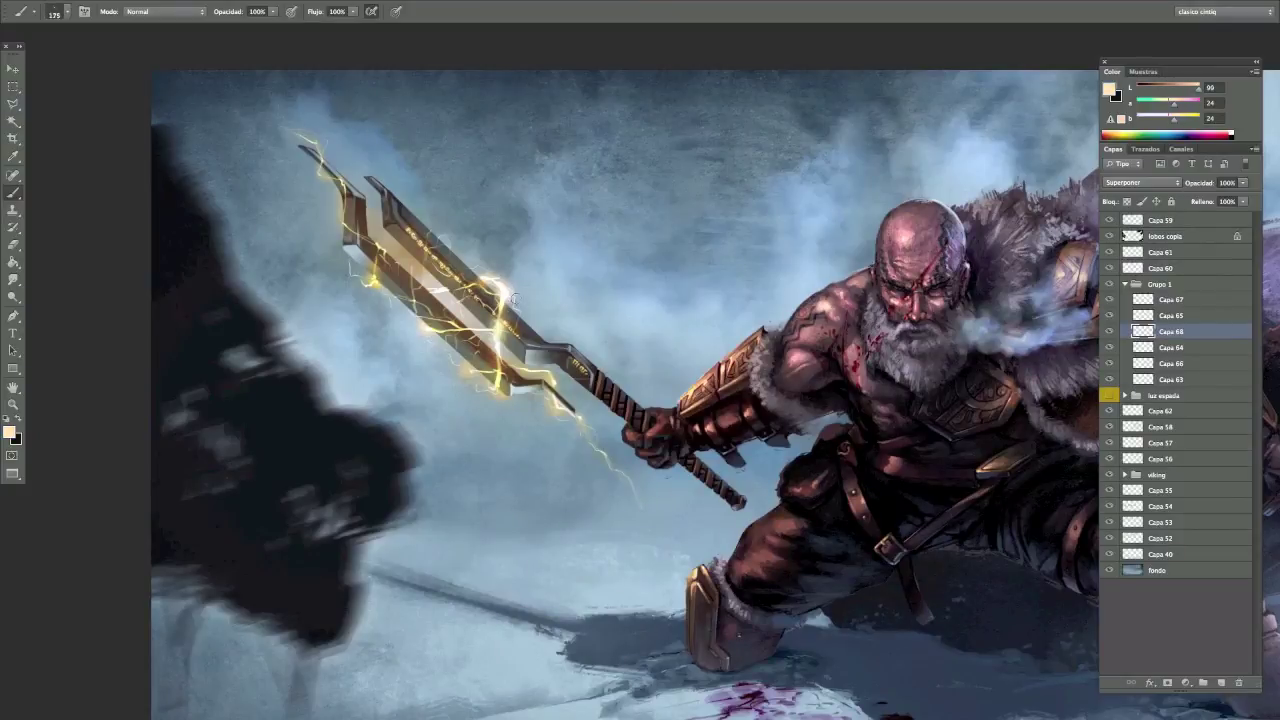
Paint a bright glow on the blade and glow dots along the lightning below it.
left_click(503, 293)
key("bracketleft")
key("bracketleft")
key("bracketleft")
key("bracketleft")
key("bracketleft")
left_click(578, 417)
left_click(605, 455)
key("ctrl+minus")
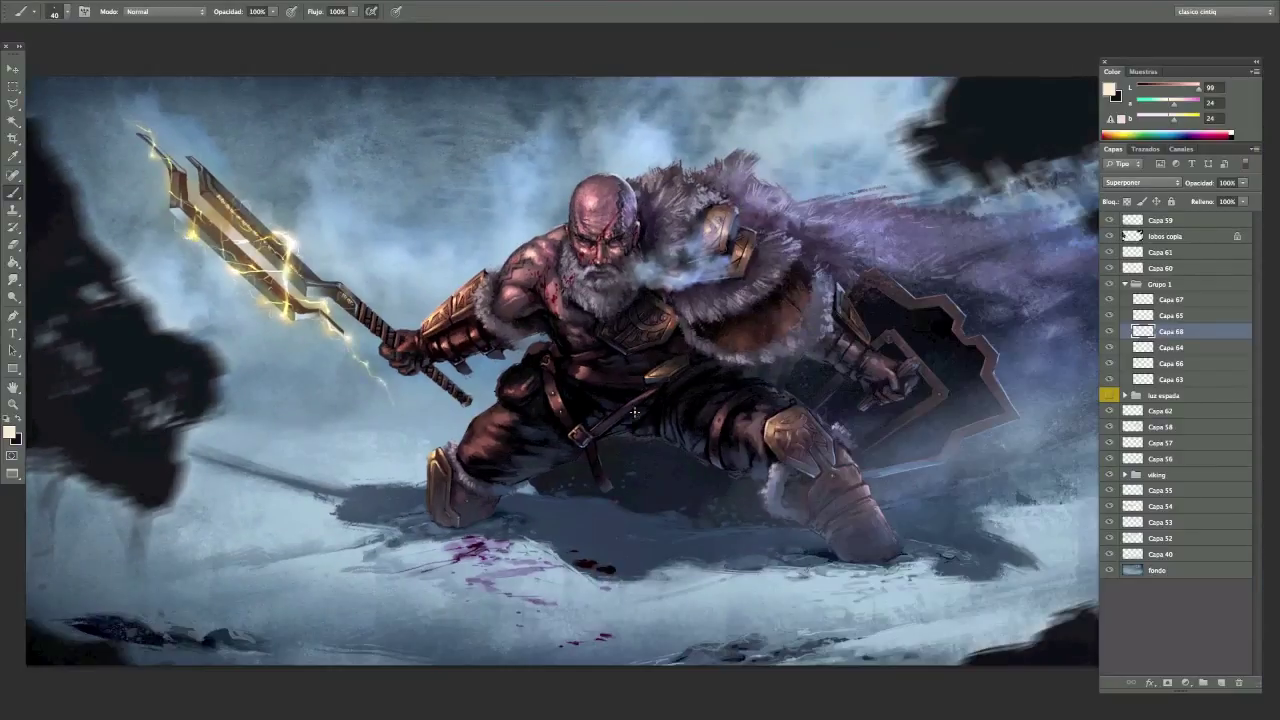
key("ctrl+minus")
key("ctrl+minus")
key("ctrl+plus")
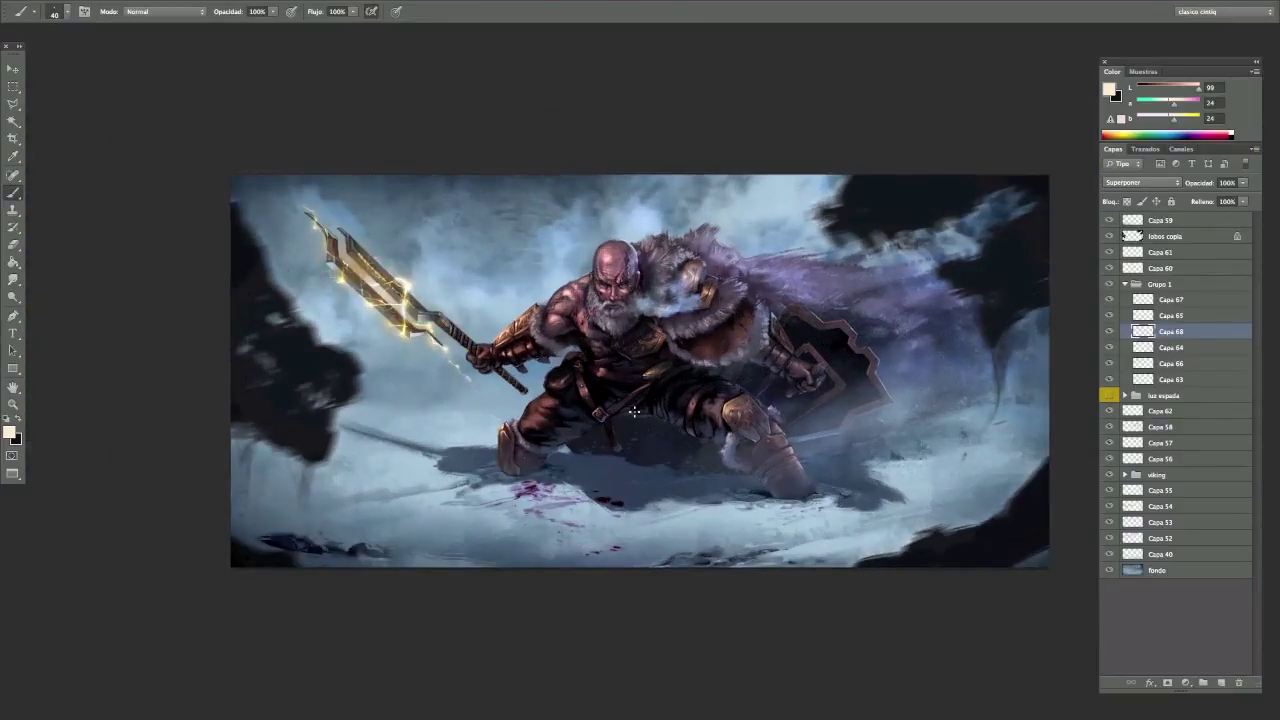
Brighten the warrior's forehead, face and chest with warm light strokes.
left_click_drag(676, 567, 707, 575)
key("ctrl+plus")
key("bracketright")
key("bracketright")
key("bracketright")
key("bracketright")
key("bracketright")
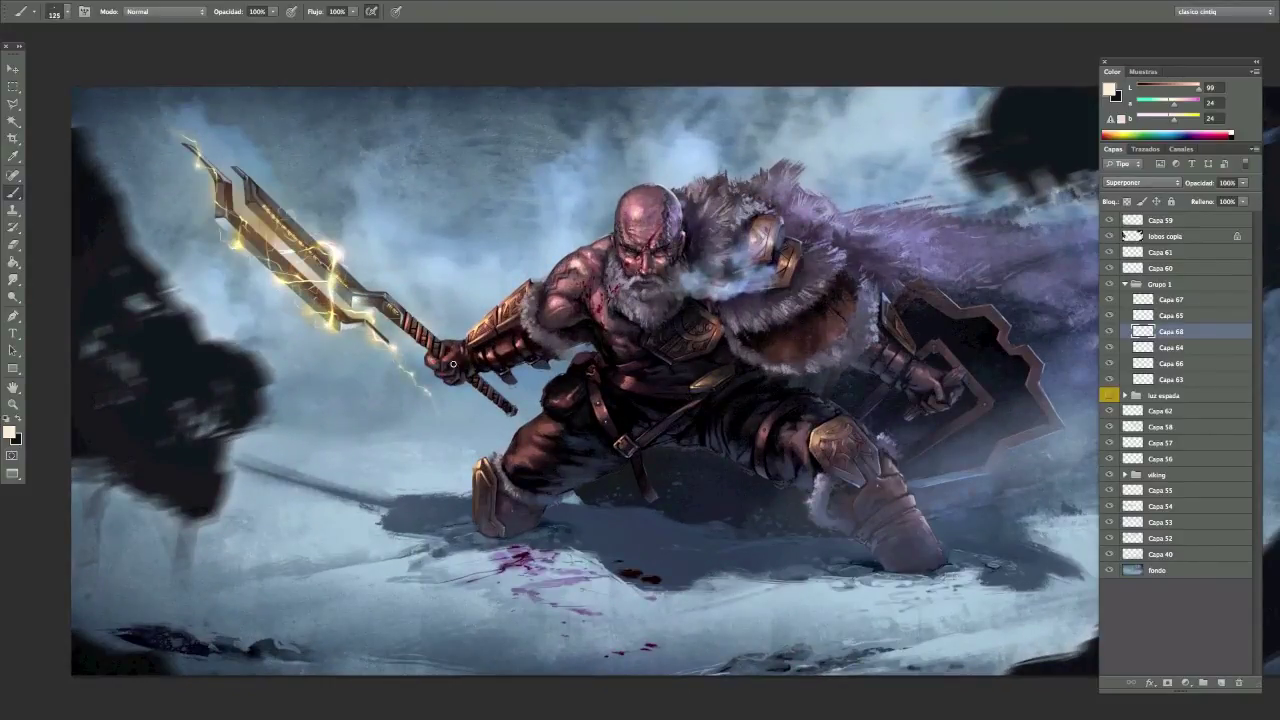
key("bracketleft")
key("bracketleft")
key("bracketleft")
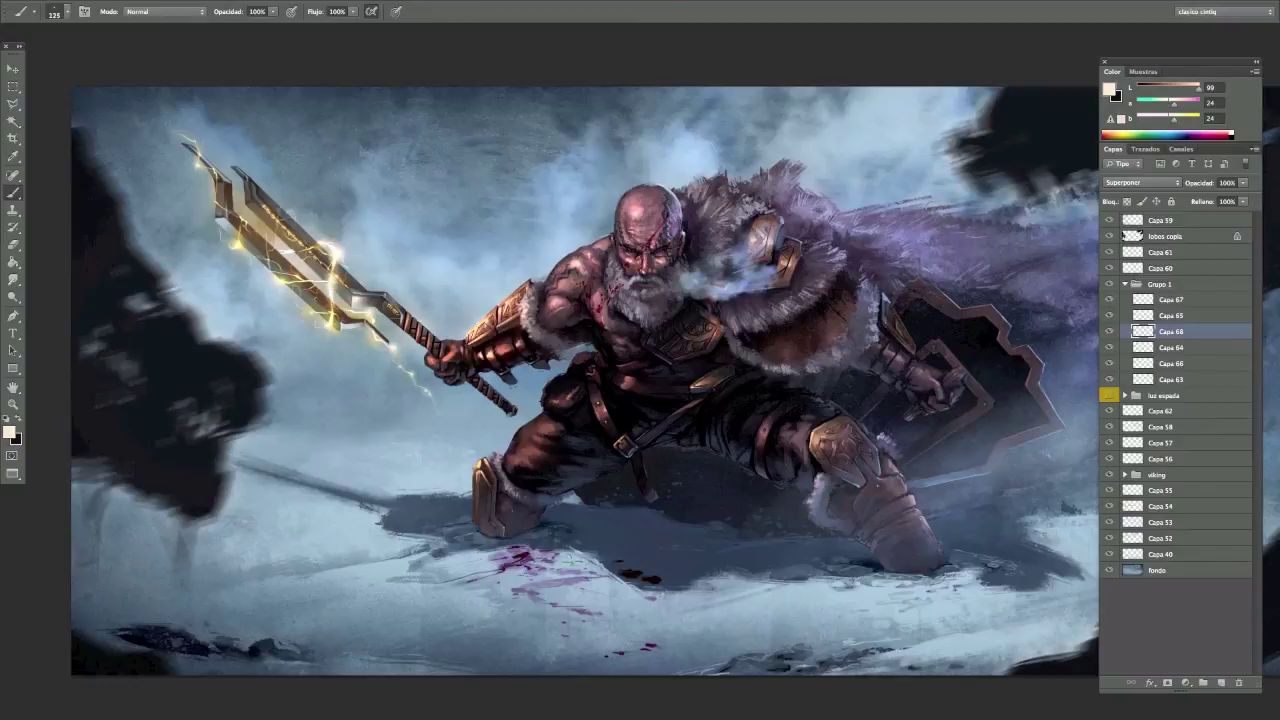
key("bracketleft")
key("bracketright")
key("bracketright")
key("bracketright")
key("bracketright")
key("bracketright")
key("bracketright")
key("bracketright")
key("bracketright")
key("bracketright")
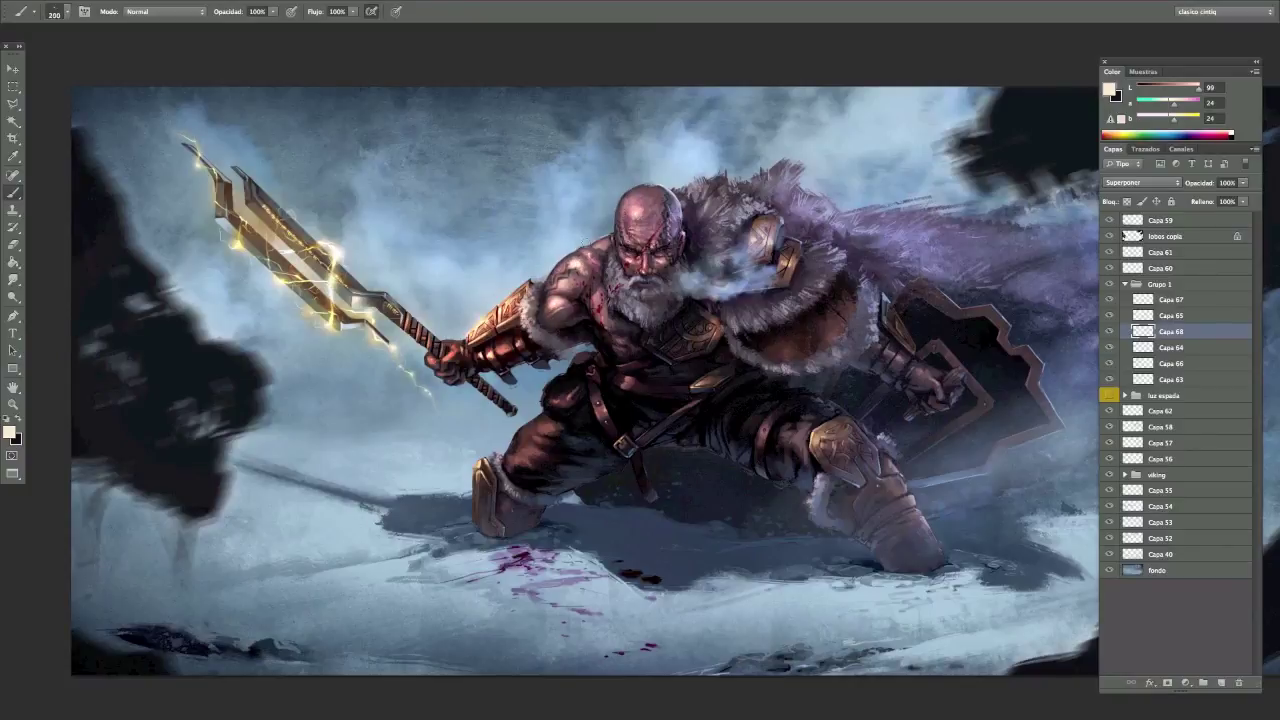
mouse_move(620, 222)
left_mouse_down()
mouse_move(630, 240)
mouse_move(638, 222)
mouse_move(644, 248)
mouse_move(624, 310)
mouse_move(662, 344)
left_mouse_up()
left_click(604, 241, "alt")
key("bracketright")
key("bracketright")
key("bracketright")
left_click(706, 378, "alt")
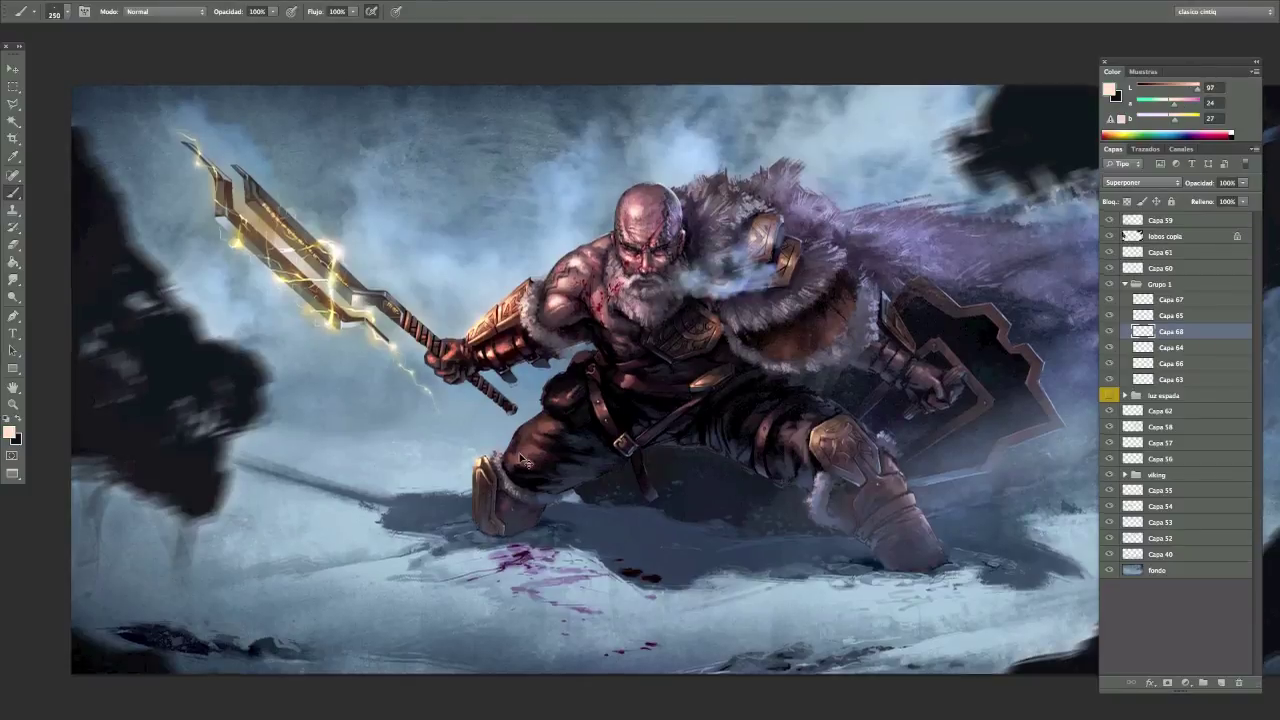
scroll(615, 443, "down", 2)
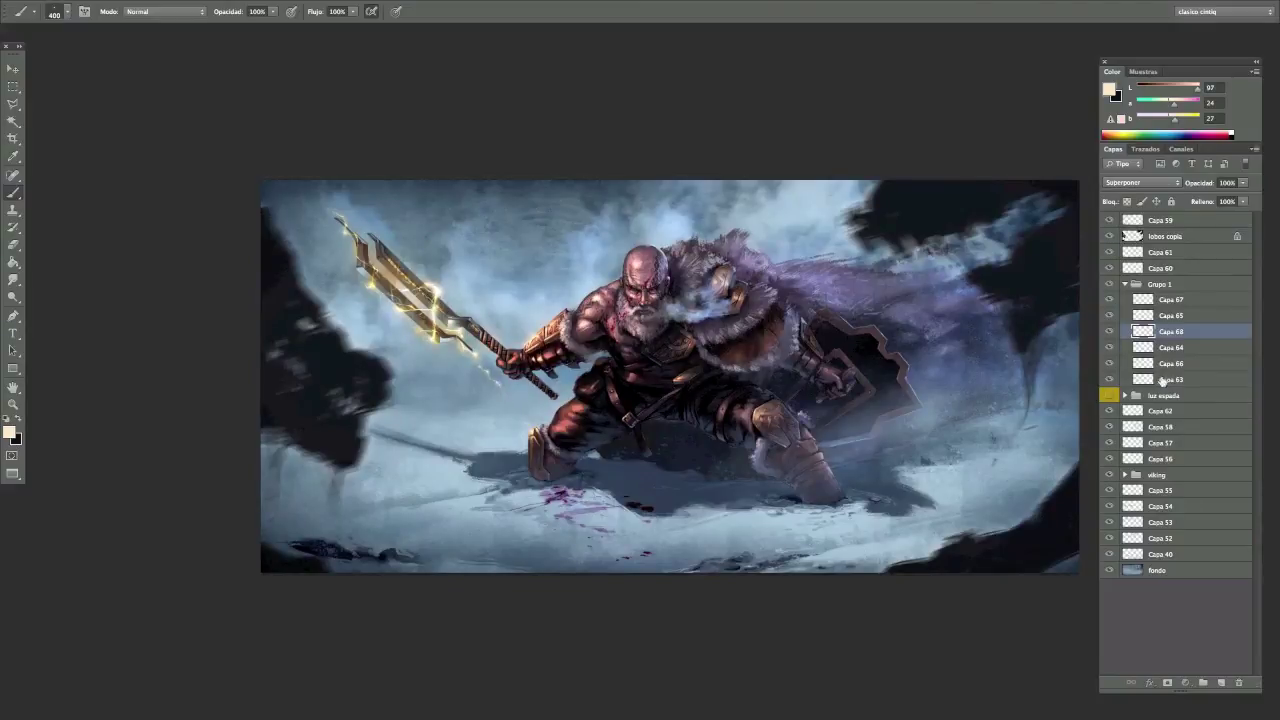
Add a new Overlay (Superponer) layer above Capa 55 with a light orange colour.
left_click(1163, 380)
left_click(343, 287, "alt")
key("bracketright")
key("bracketright")
key("bracketright")
key("bracketright")
key("bracketright")
key("bracketright")
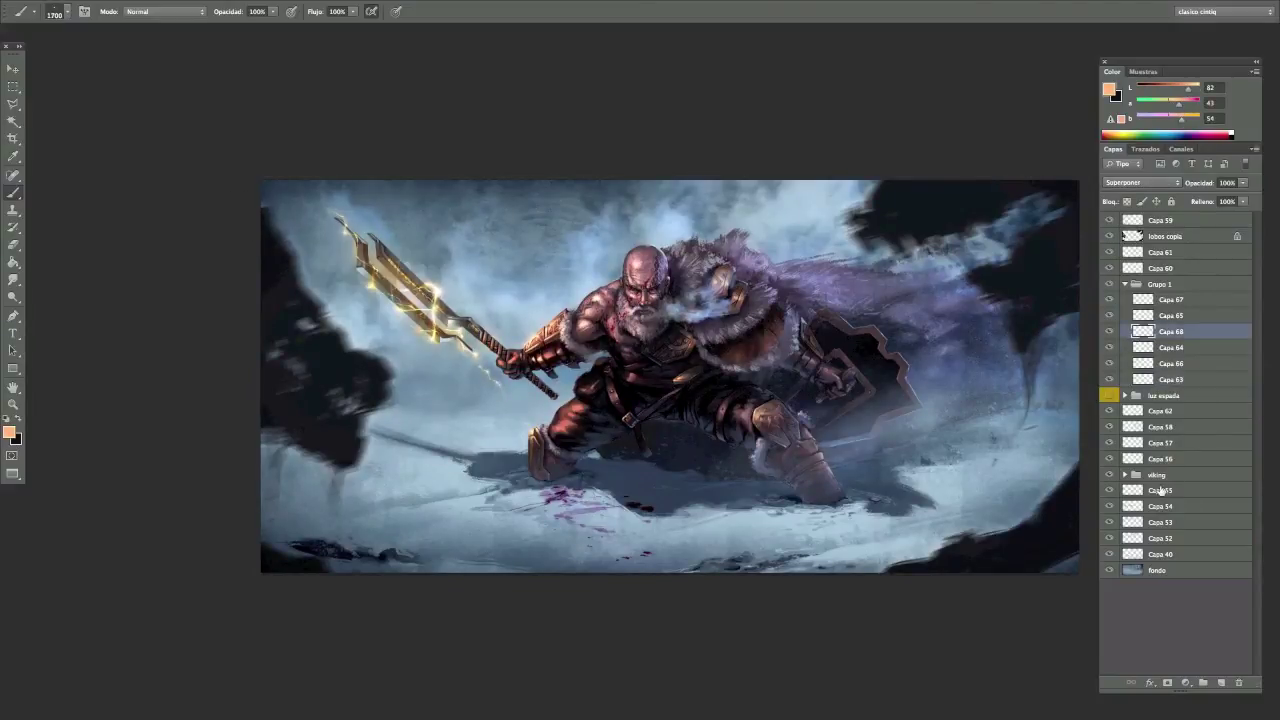
left_click(1160, 490)
left_click(1221, 682)
left_click(1141, 182)
left_click(1140, 286)
key("bracketright")
key("bracketright")
key("bracketright")
left_click(1141, 182)
left_click(1140, 210)
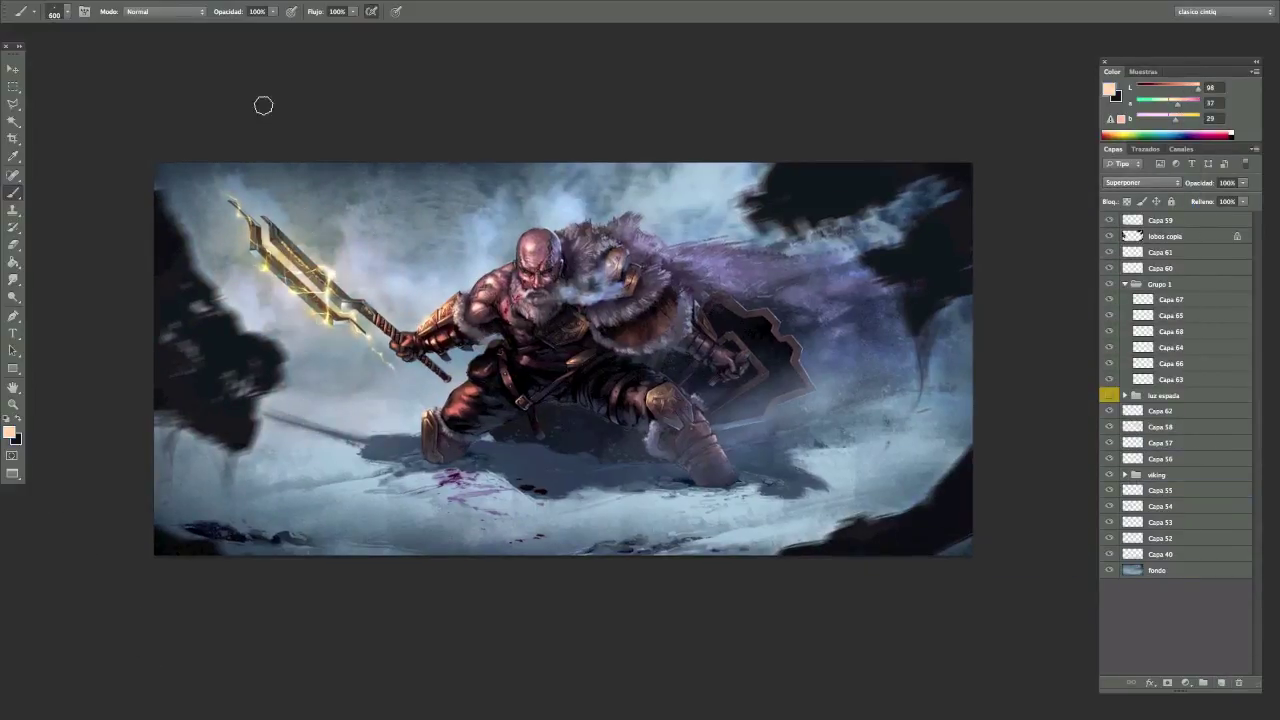
left_click(340, 275, "alt")
left_click(232, 165, "alt")
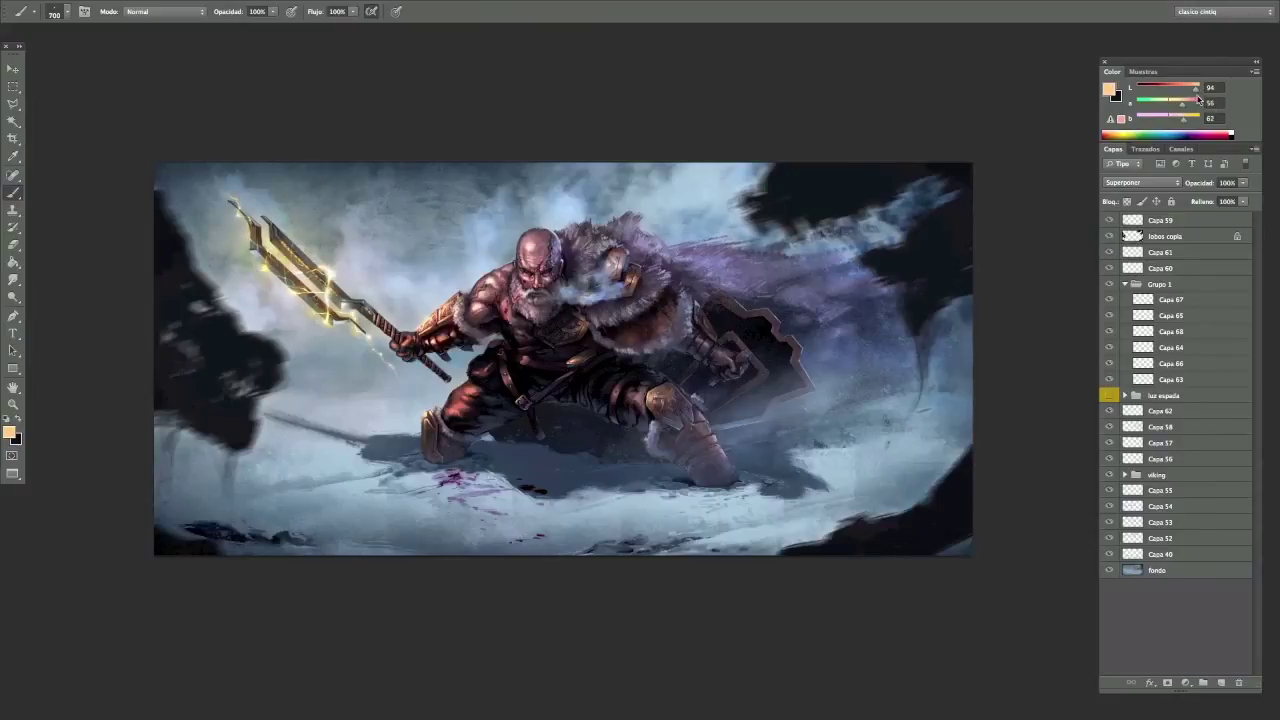
key("bracketright")
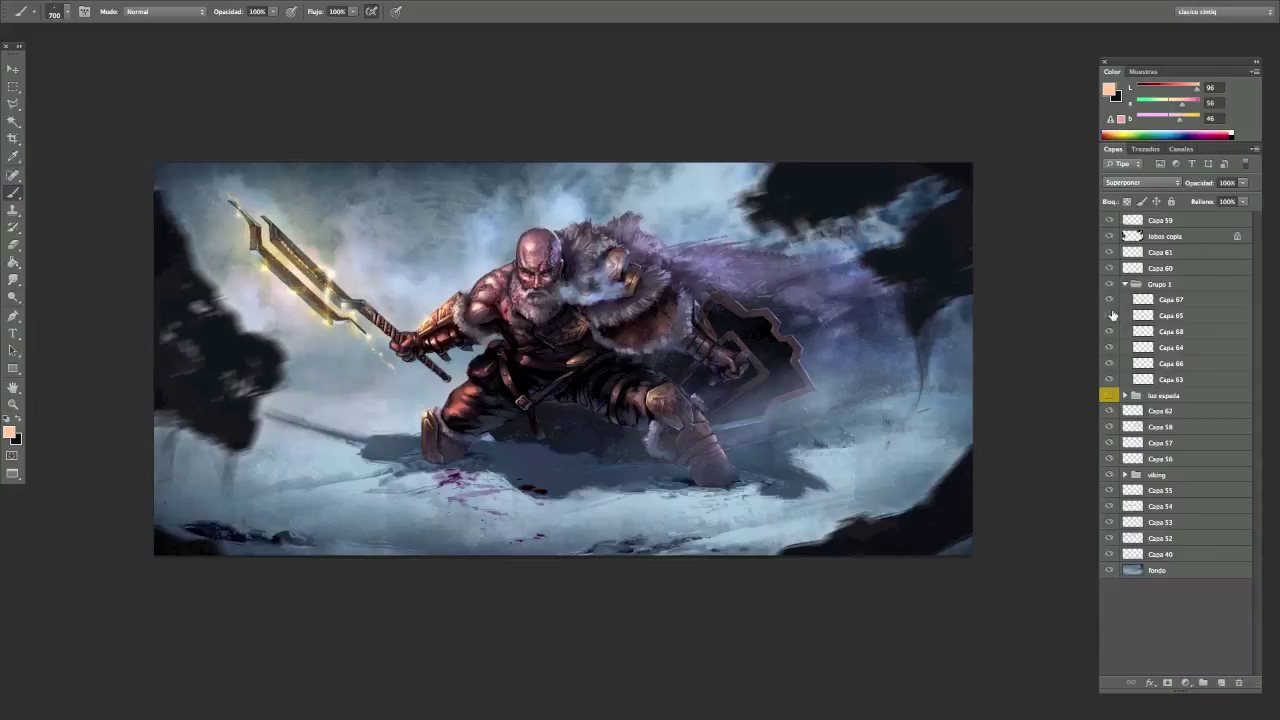
Toggle the sword glow to compare, then select Capa 66 with a small brush preset.
left_click(1108, 380)
left_click(1108, 388)
key("ctrl+minus")
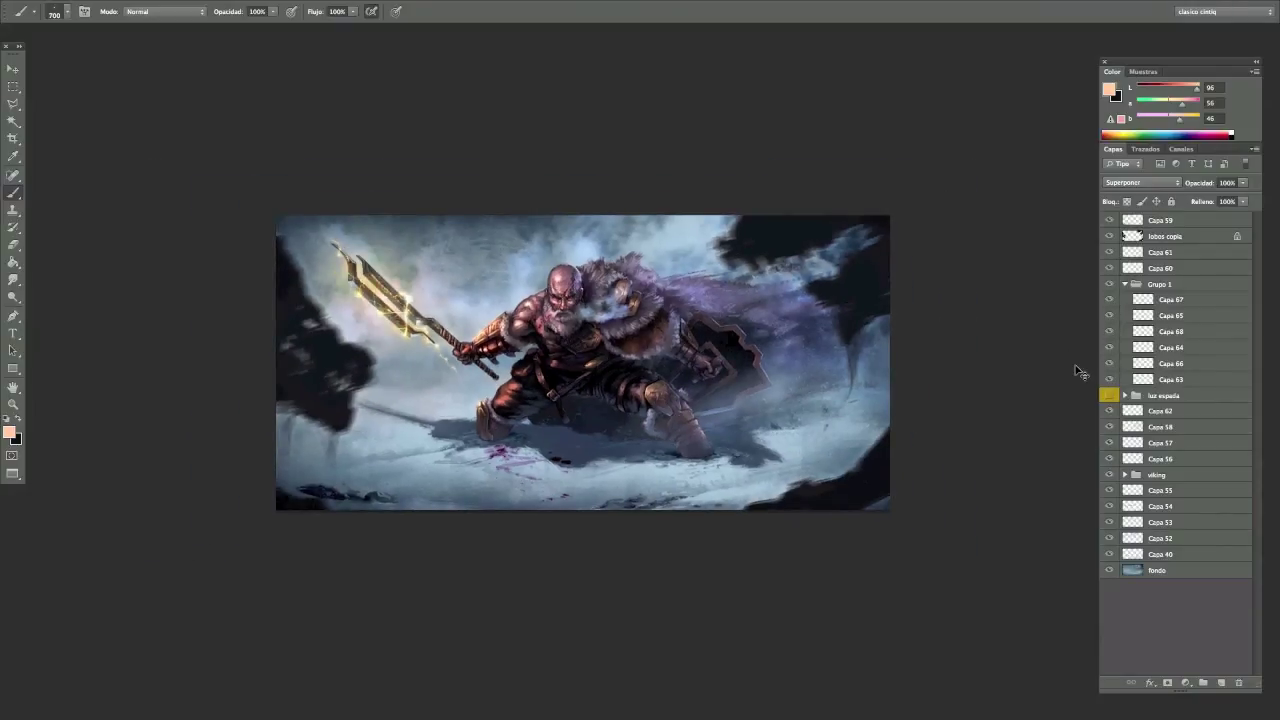
key("ctrl+plus")
left_click(1176, 379)
key("bracketleft")
key("bracketleft")
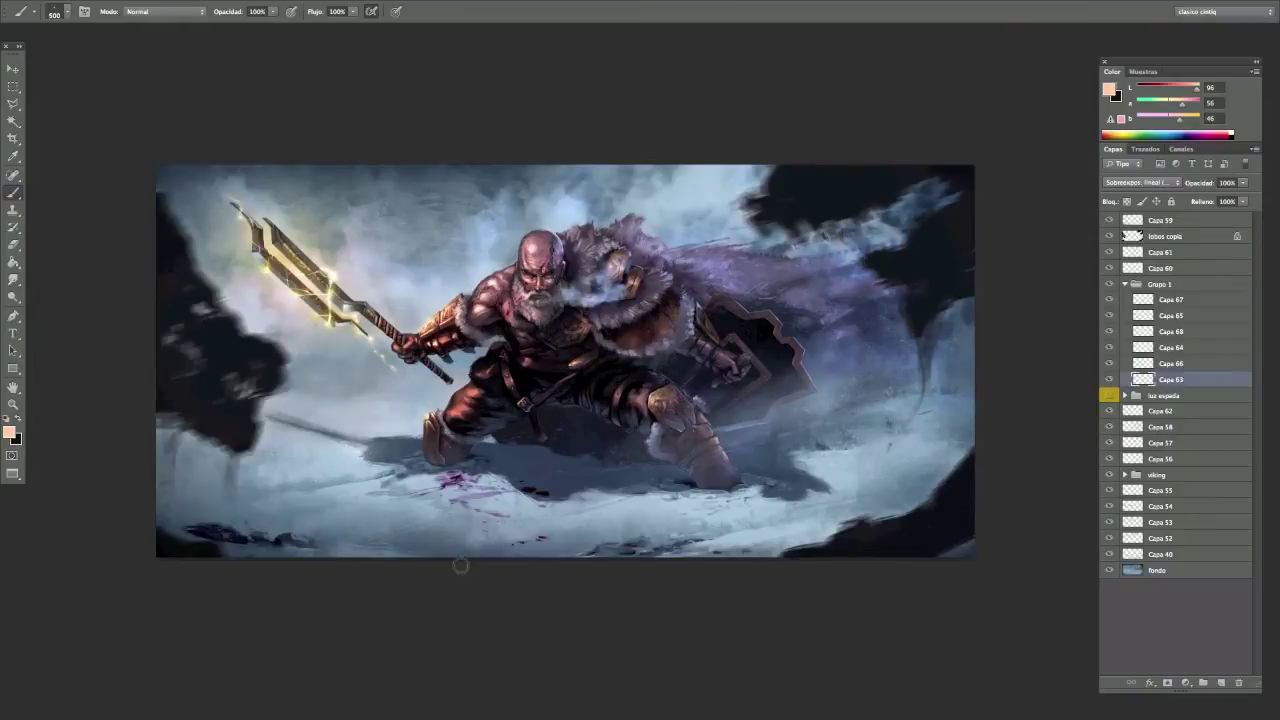
left_click(1157, 363)
right_click(496, 384)
double_click(622, 402)
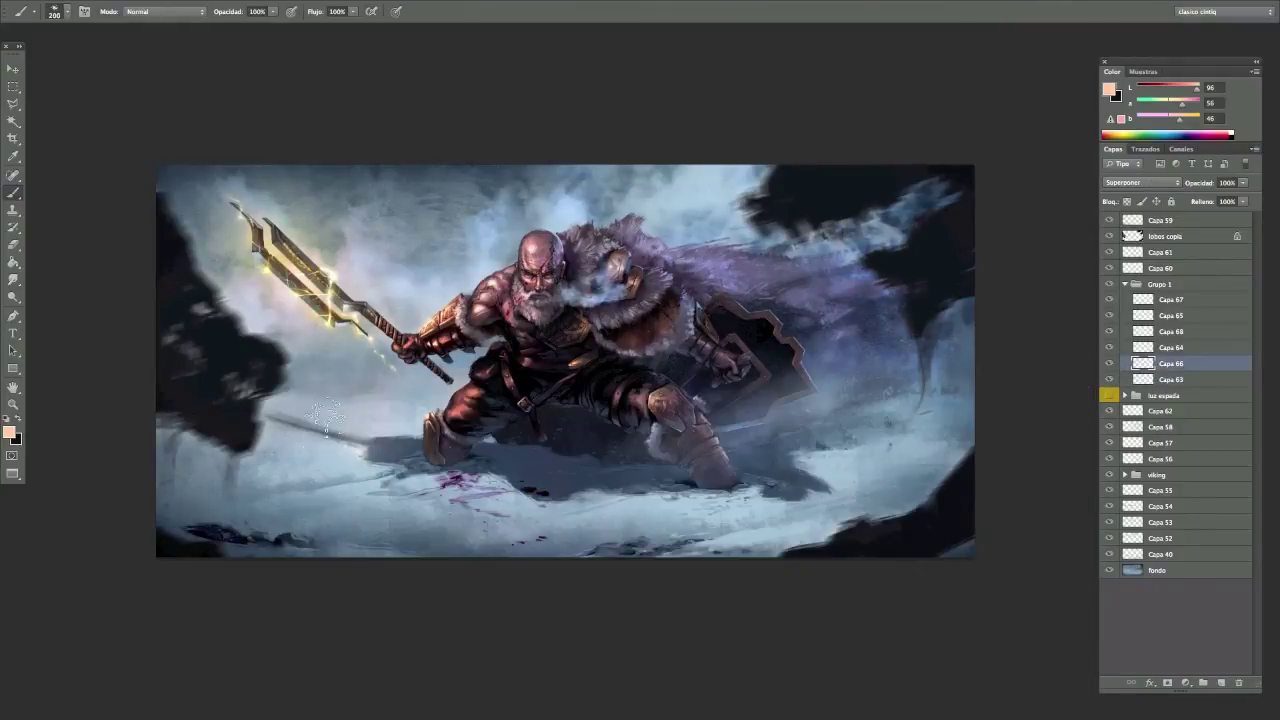
Lighten the snow left of the warrior's foot and pick a light blue-grey snow colour.
key("bracketright")
left_click_drag(340, 450, 290, 470)
key("bracketright")
key("bracketright")
key("bracketright")
key("bracketright")
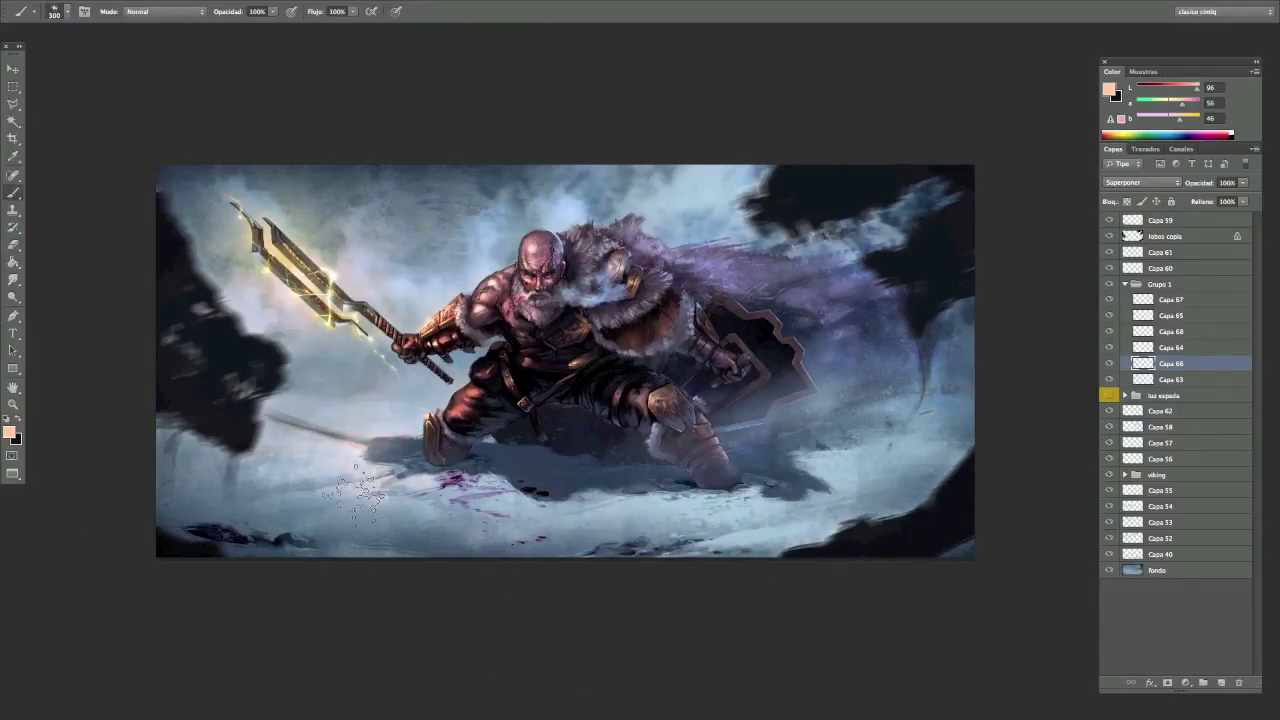
key("e")
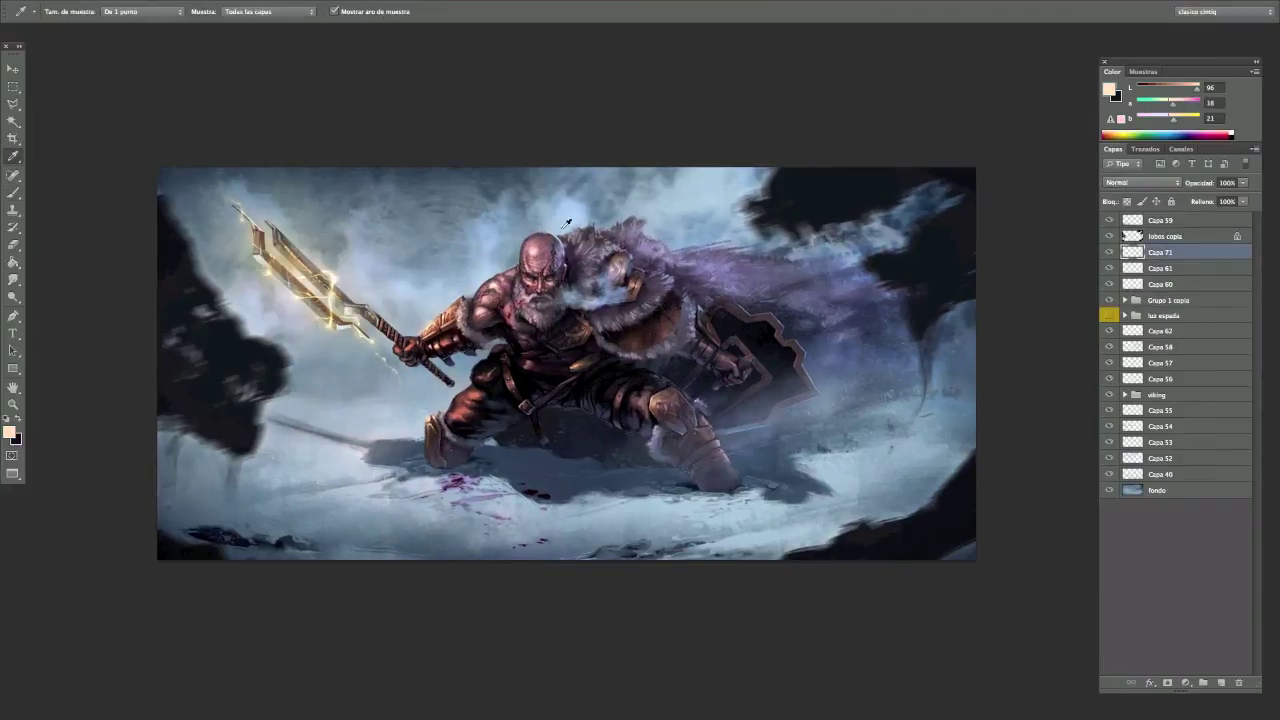
left_click(566, 222, "alt")
left_click(222, 205, "alt")
key("bracketleft")
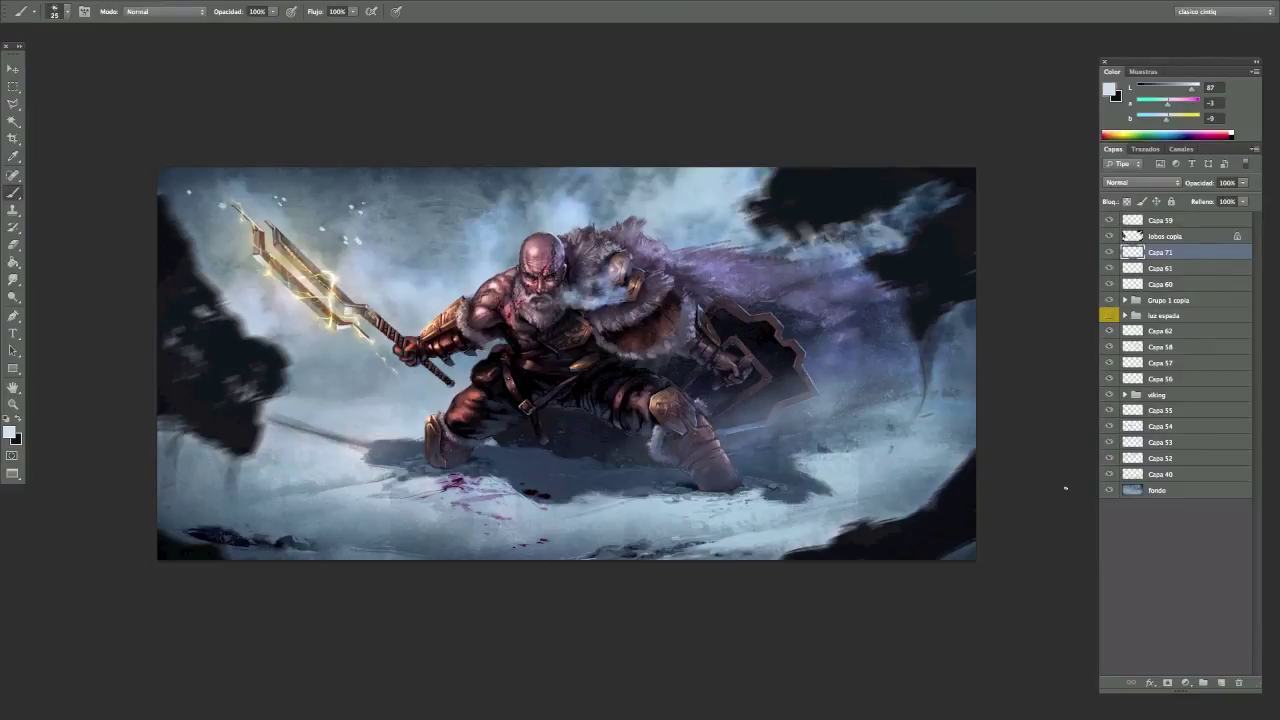
Dab snowflakes near the sword tip, lower-left snow, the legs, and around the cape.
left_click(329, 206)
left_click(216, 497)
left_click(645, 382)
left_click(633, 396)
left_click(549, 410)
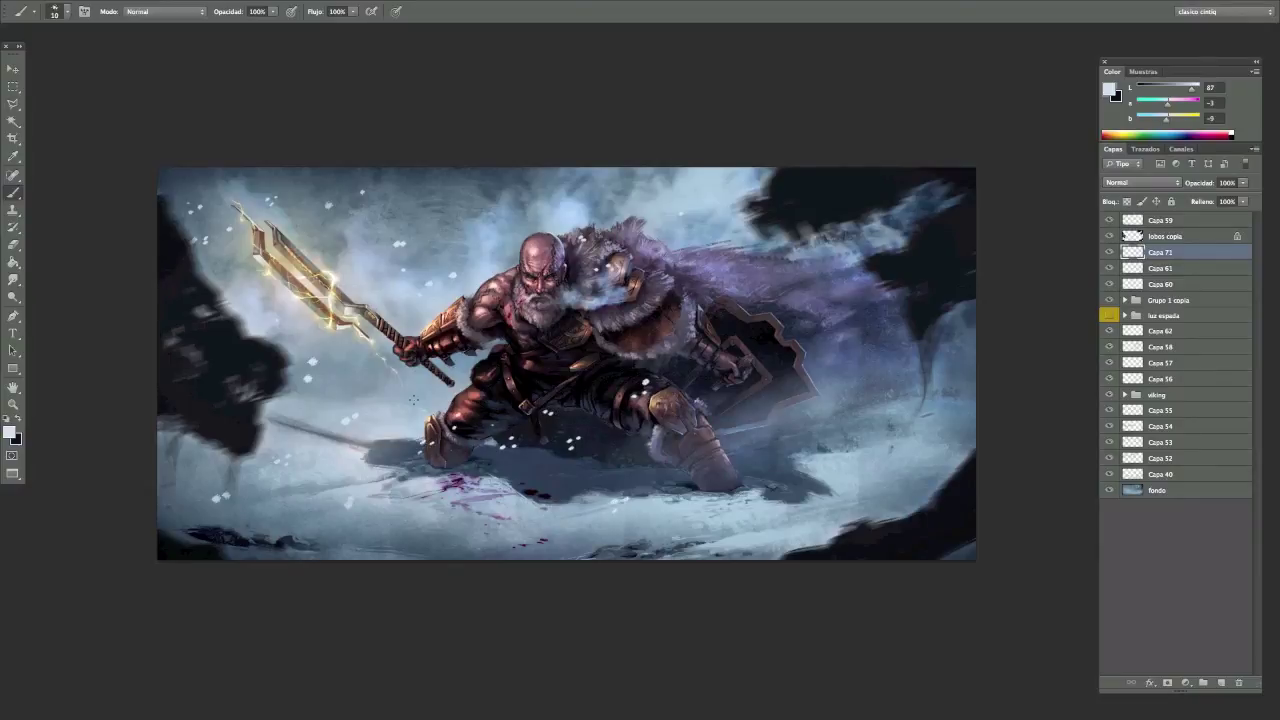
left_click(820, 342)
left_click(778, 381)
left_click(868, 374)
left_click(881, 367)
Dab finer snowflakes near the shield, boot, sword shaft and over the chest.
key("]")
left_click(724, 254)
left_click(737, 251)
left_click(837, 270)
key("bracketleft")
key("bracketleft")
left_click(727, 456)
left_click(728, 468)
left_click(599, 467)
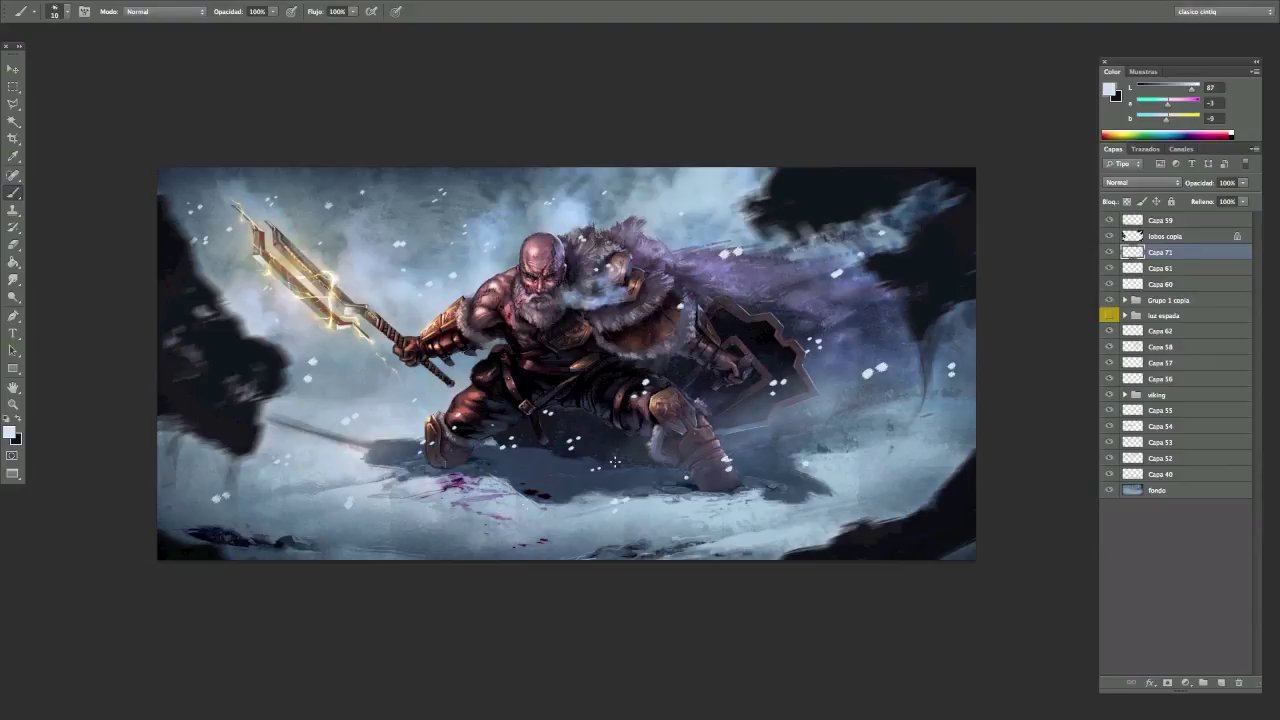
left_click(457, 368)
left_click(450, 346)
key("bracketleft")
left_click(604, 348)
left_click(595, 372)
key("ctrl+alt+f")
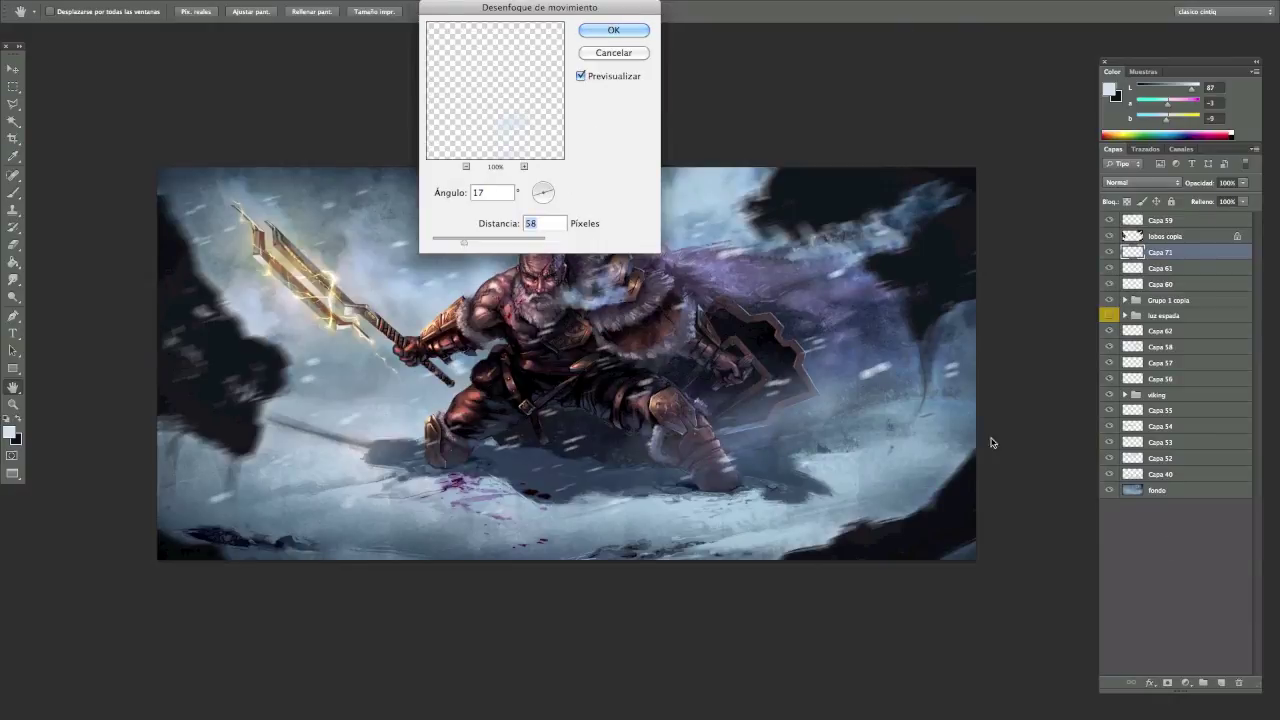
Apply the motion blur to the snowflakes, then start a new snow layer with an enlarged brush.
key("Return")
left_click(1221, 682)
right_click(760, 332)
left_click(708, 640)
key("Return")
key("bracketright")
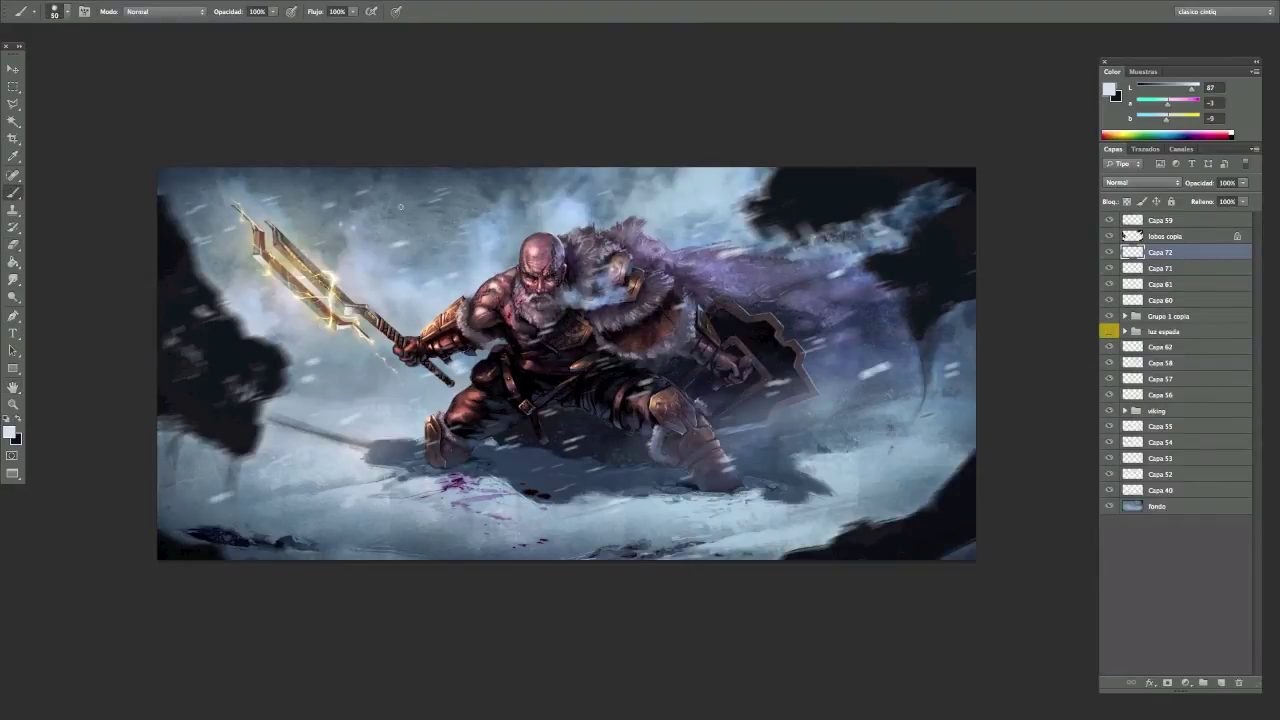
key("bracketright")
left_click(790, 314)
left_click(821, 386)
Paint large pure-white snowflakes across the scene on Capa 72 and streak them with motion blur.
left_click(940, 432, "alt")
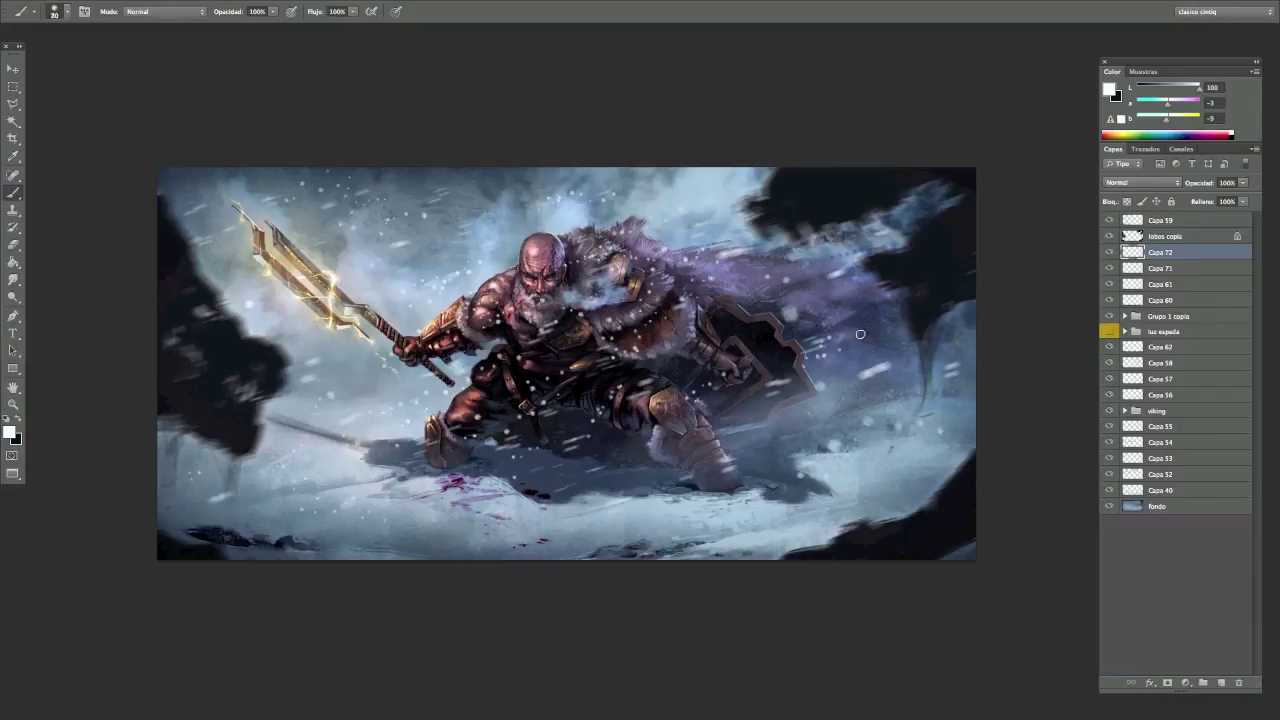
key("bracketright")
key("bracketright")
key("bracketright")
left_click(888, 382)
left_click(439, 309)
left_click(473, 471)
left_click(640, 426)
left_click(442, 225)
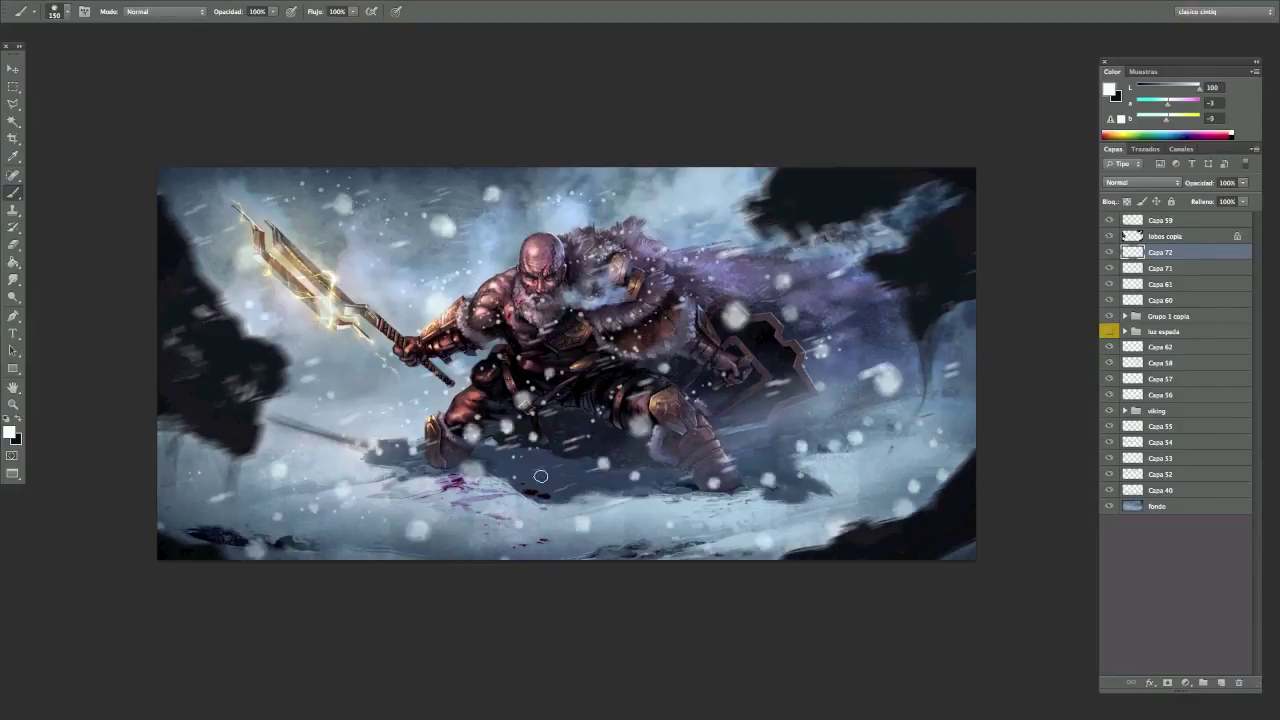
key("ctrl+alt+f")
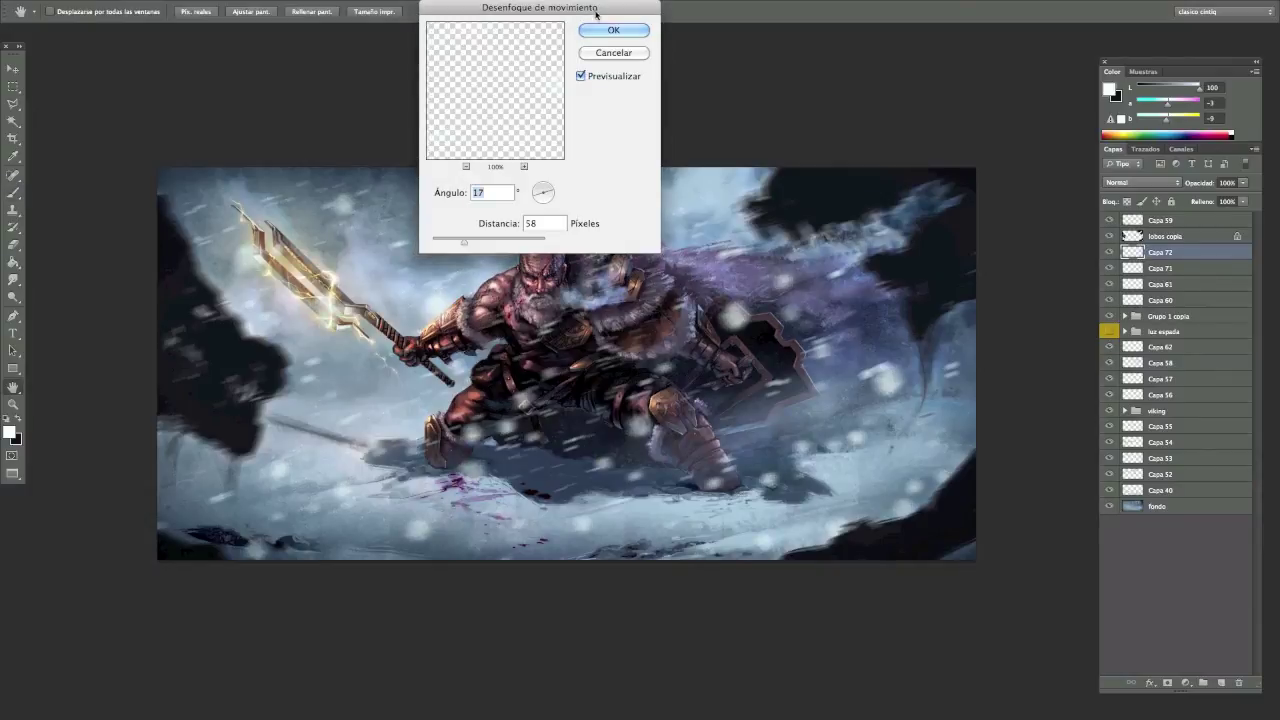
left_click_drag(511, 12, 880, 503)
key("Return")
Erase parts of the large blurred flakes with a small eraser, especially near the shield.
key("e")
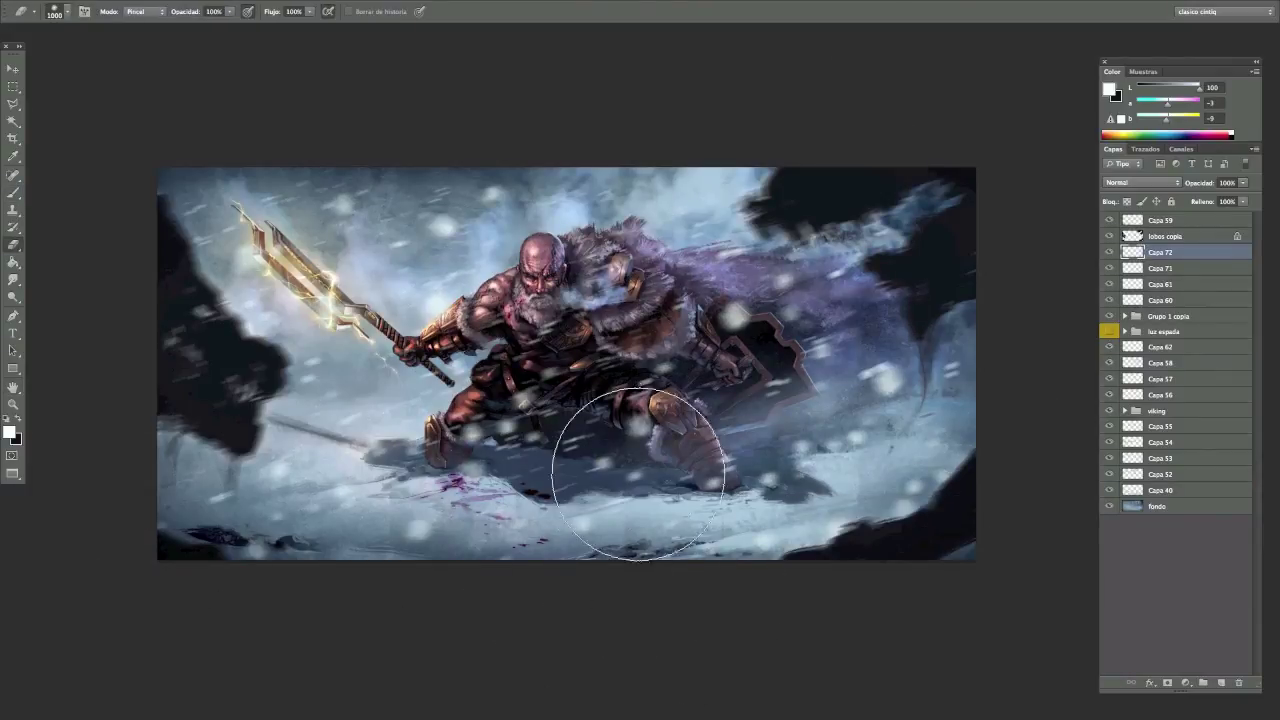
right_click(588, 390)
left_click(660, 530)
key("bracketleft")
key("bracketleft")
key("bracketleft")
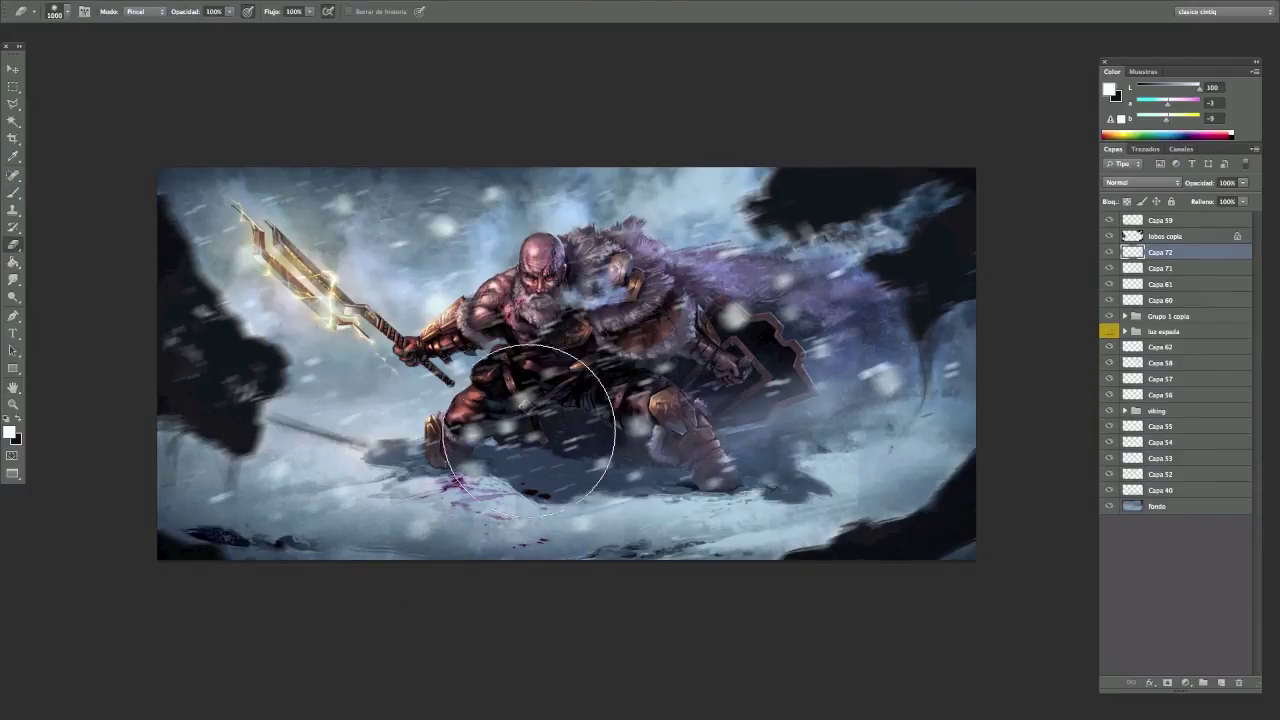
key("bracketleft")
key("bracketleft")
key("bracketleft")
key("bracketright")
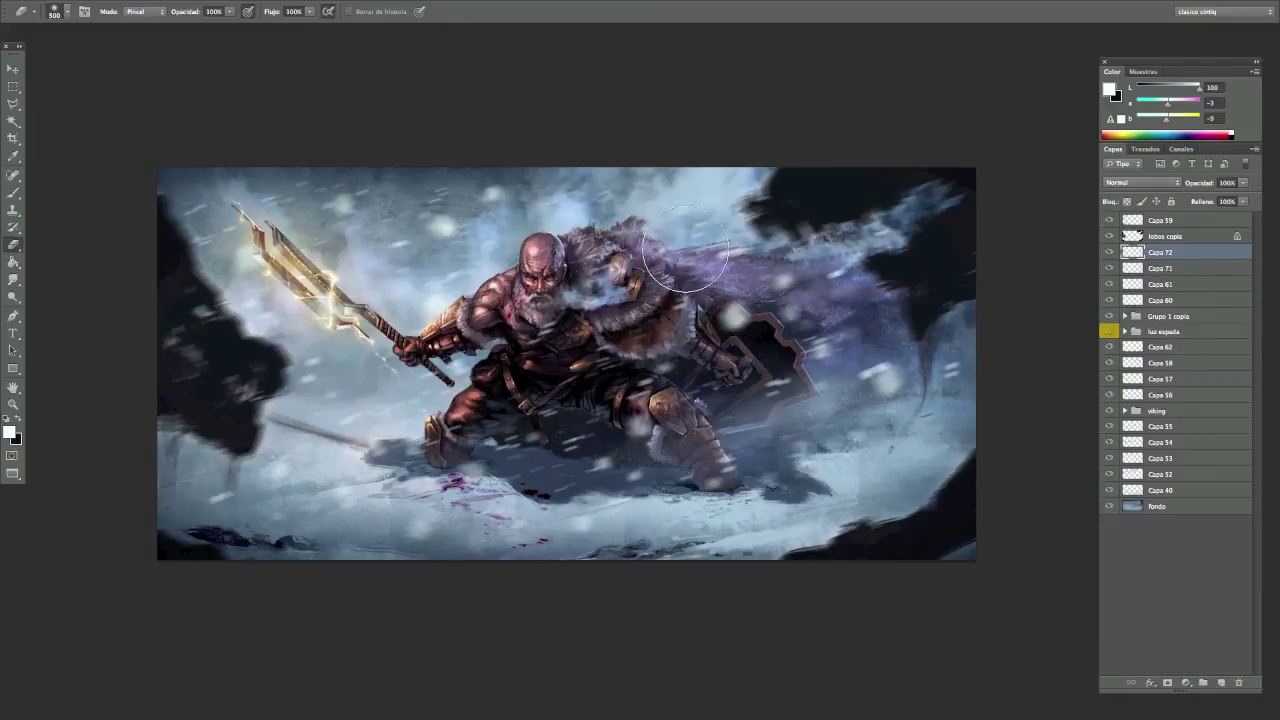
key("bracketleft")
key("bracketleft")
key("bracketleft")
key("bracketright")
key("bracketright")
key("bracketright")
key("bracketright")
key("bracketright")
key("bracketright")
Add Capa 73 and apply a shorter, tilted motion blur to its snow.
left_click(1224, 684)
key("b")
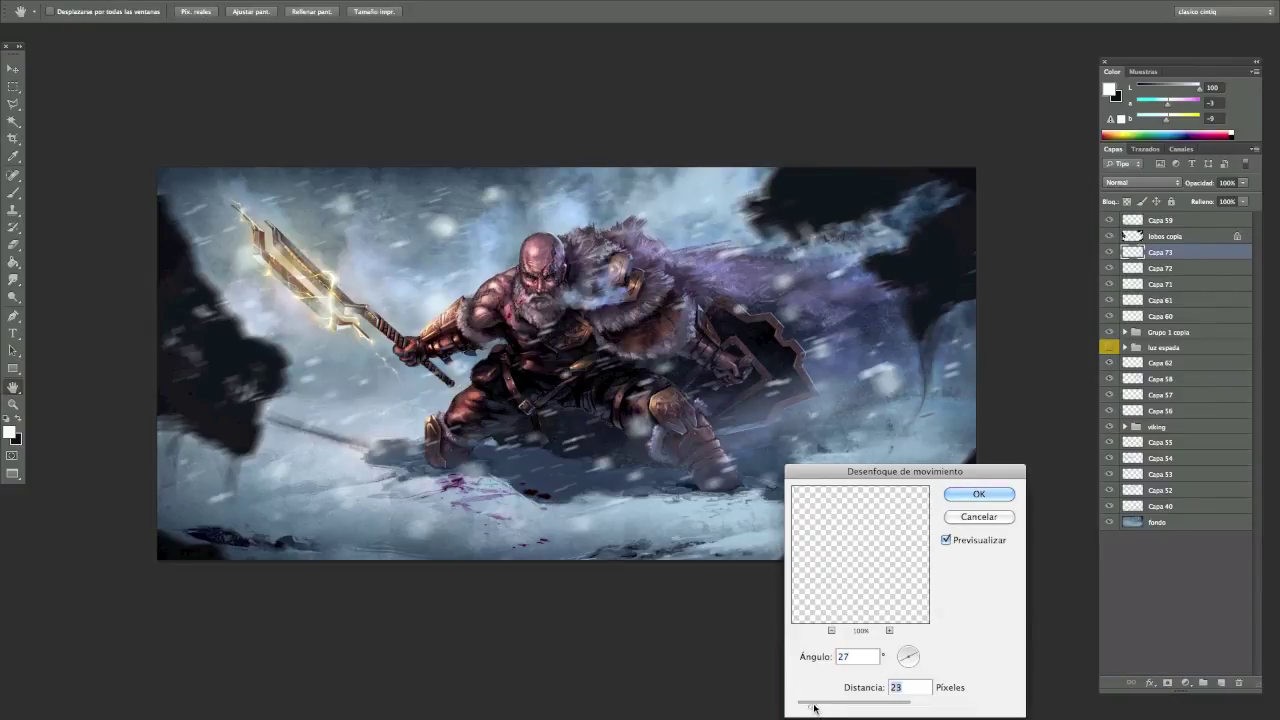
left_click_drag(814, 708, 808, 706)
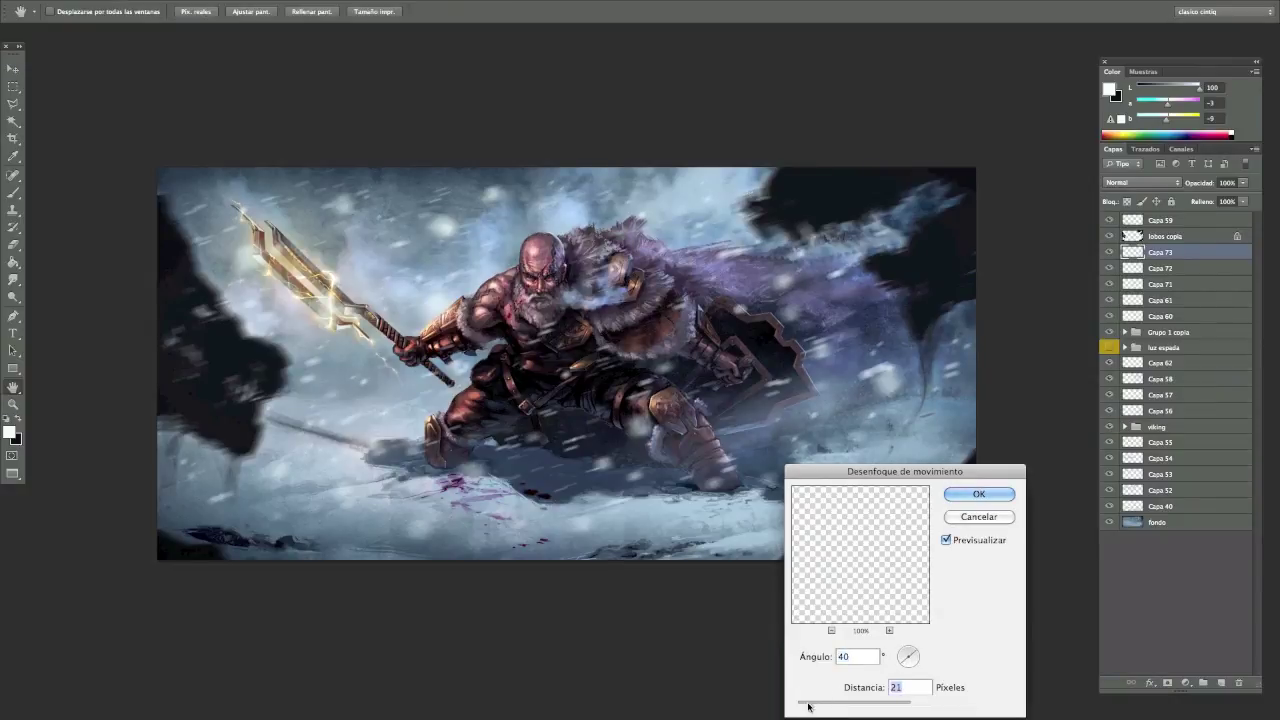
left_click(999, 521)
key("b")
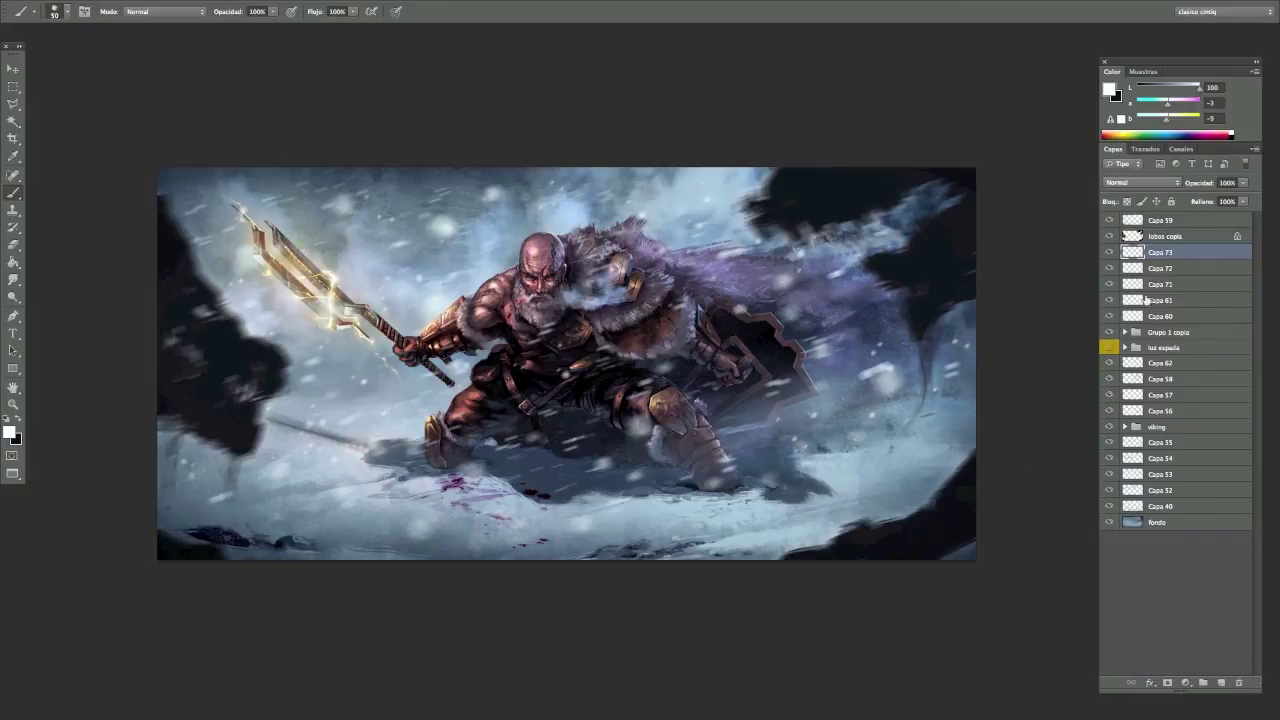
Add Capa 74 above the wolves layer and dab white snowflakes along the painting's edges.
key("ctrl+shift+alt+n")
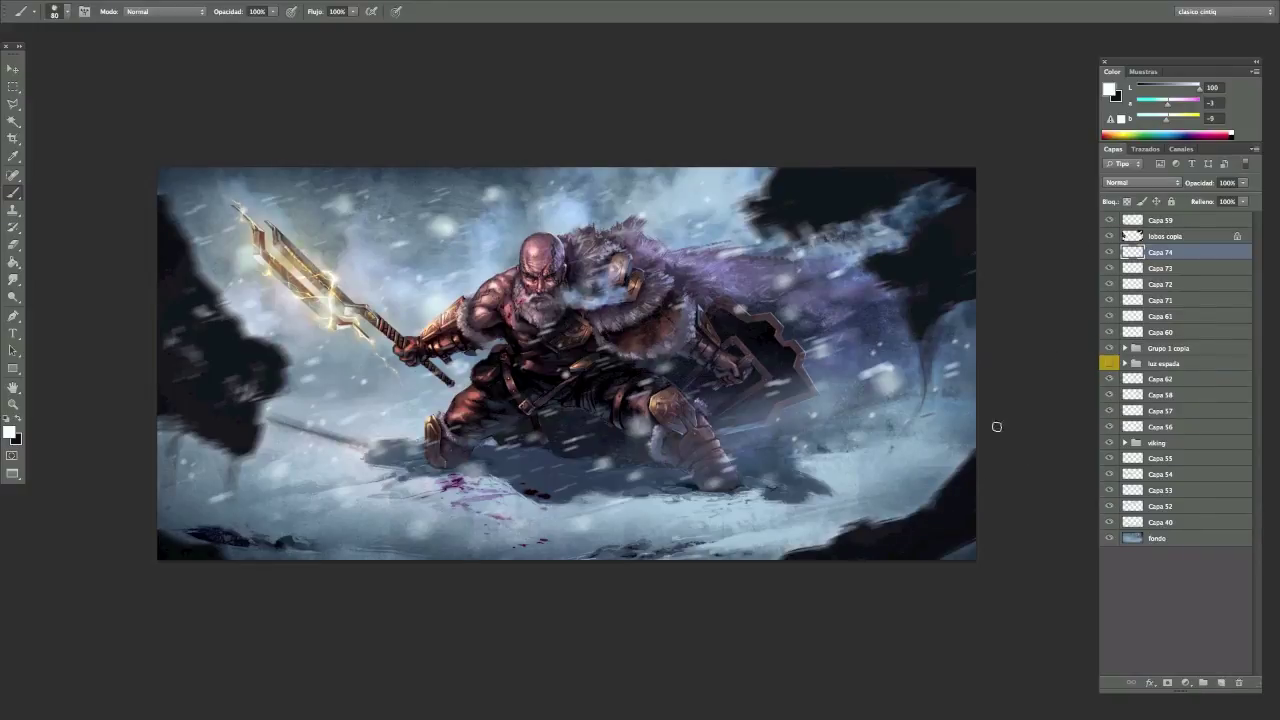
key("ctrl+bracketright")
key("bracketright")
key("bracketright")
key("bracketright")
left_click(940, 506)
left_click(960, 478)
left_click(175, 418)
left_click(200, 392)
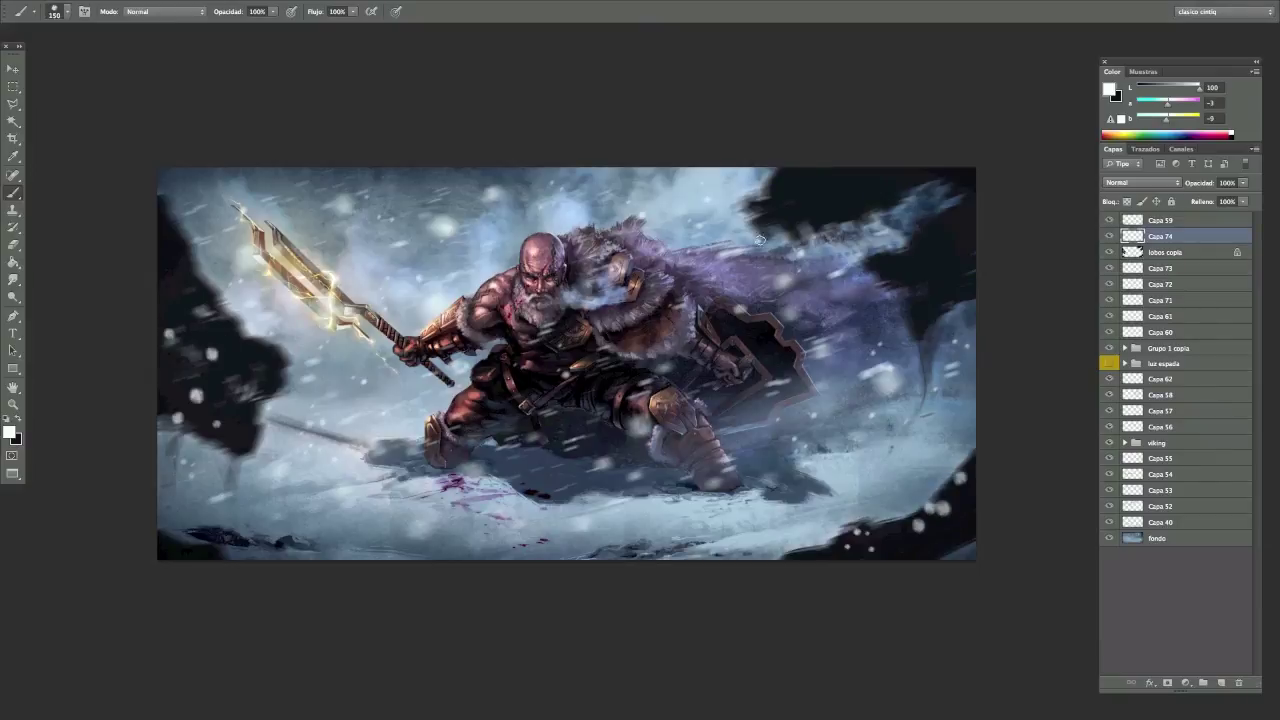
Dab larger snowflakes across the top right of the painting.
left_click(880, 181)
left_click(840, 172)
key("bracketright")
left_click(820, 192)
left_click(967, 228)
left_click(949, 246)
Try various Motion Blur angle and distance settings, then cancel the filter.
key("ctrl+alt+f")
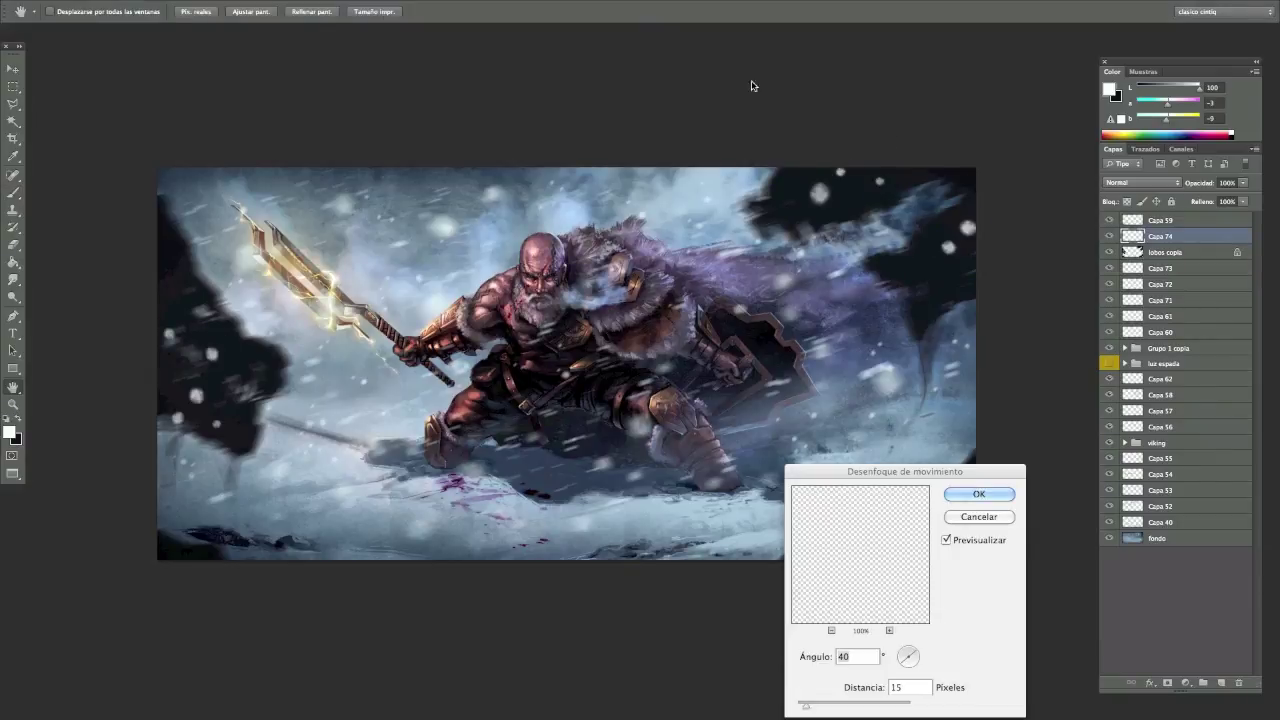
left_click_drag(828, 706, 838, 706)
left_click_drag(905, 471, 1007, 82)
left_click(1017, 268)
left_click_drag(940, 313, 966, 317)
left_click_drag(1012, 268, 1020, 266)
left_click_drag(955, 314, 897, 315)
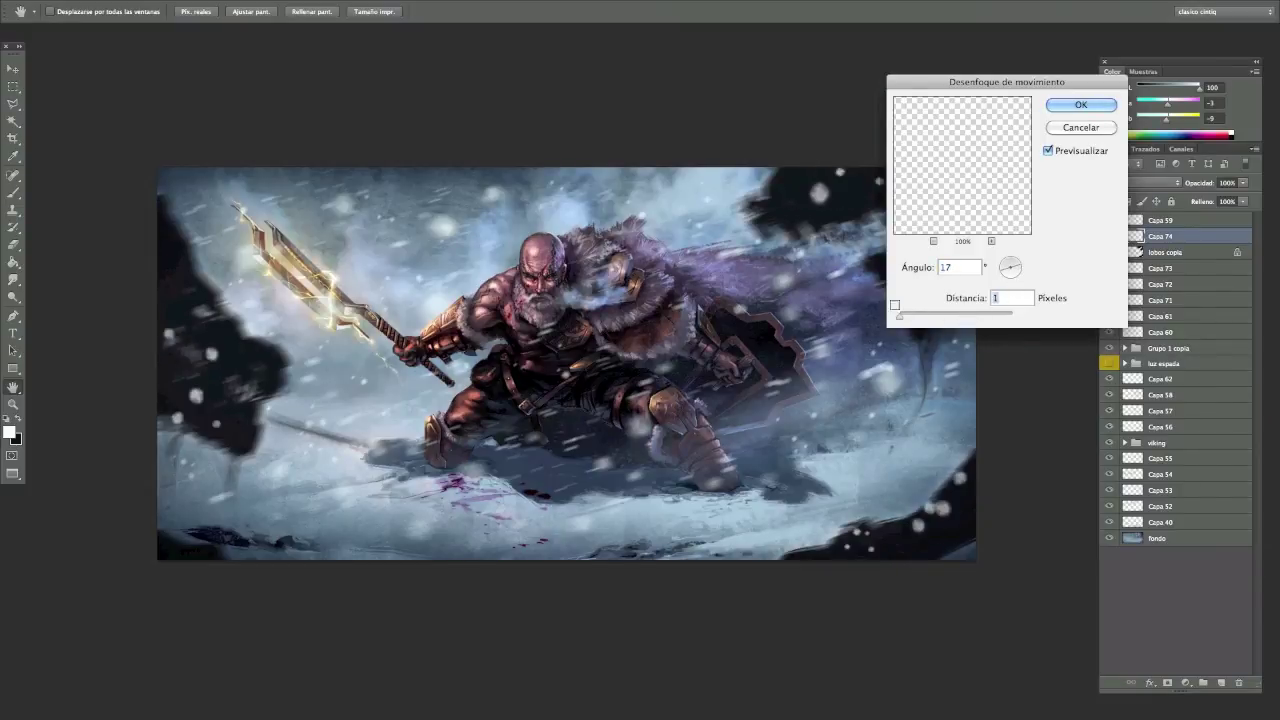
left_click(1081, 127)
Apply Motion Blur at angle 40, distance 27 to the Capa 74 snowflakes.
key("e")
key("b")
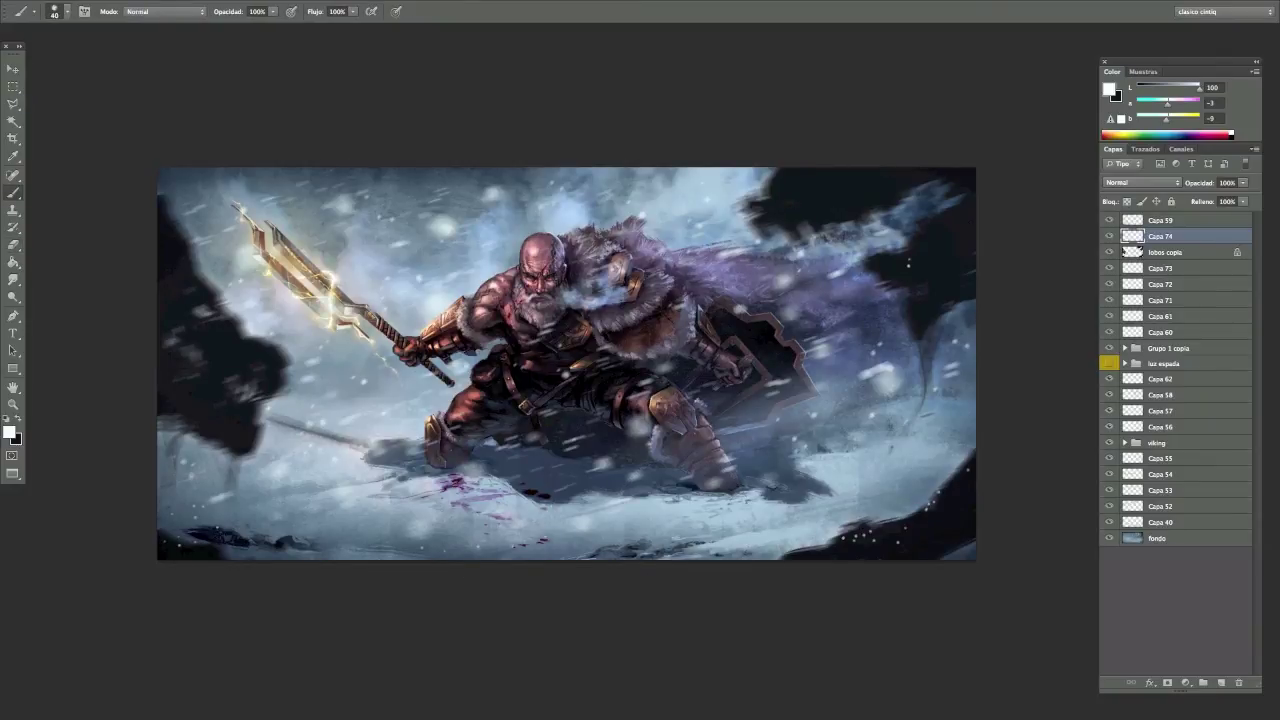
key("ctrl+alt+f")
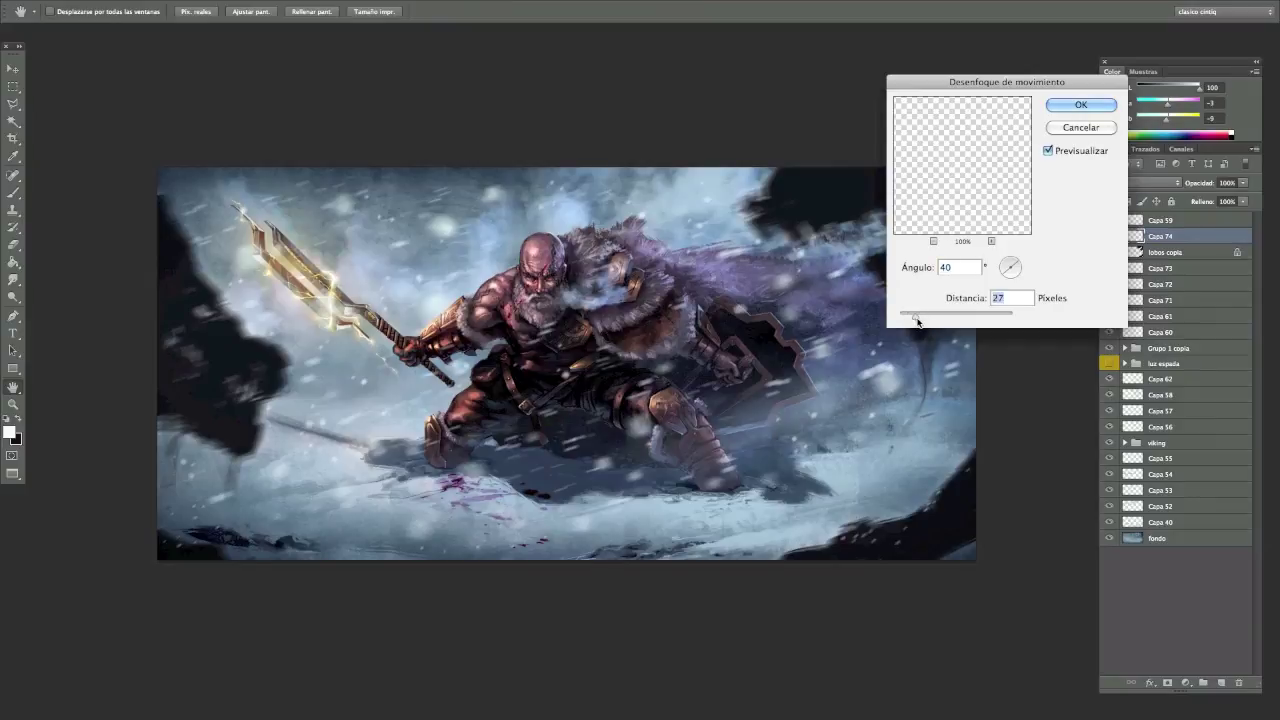
left_click(1081, 104)
key("e")
key("b")
key("ctrl+minus")
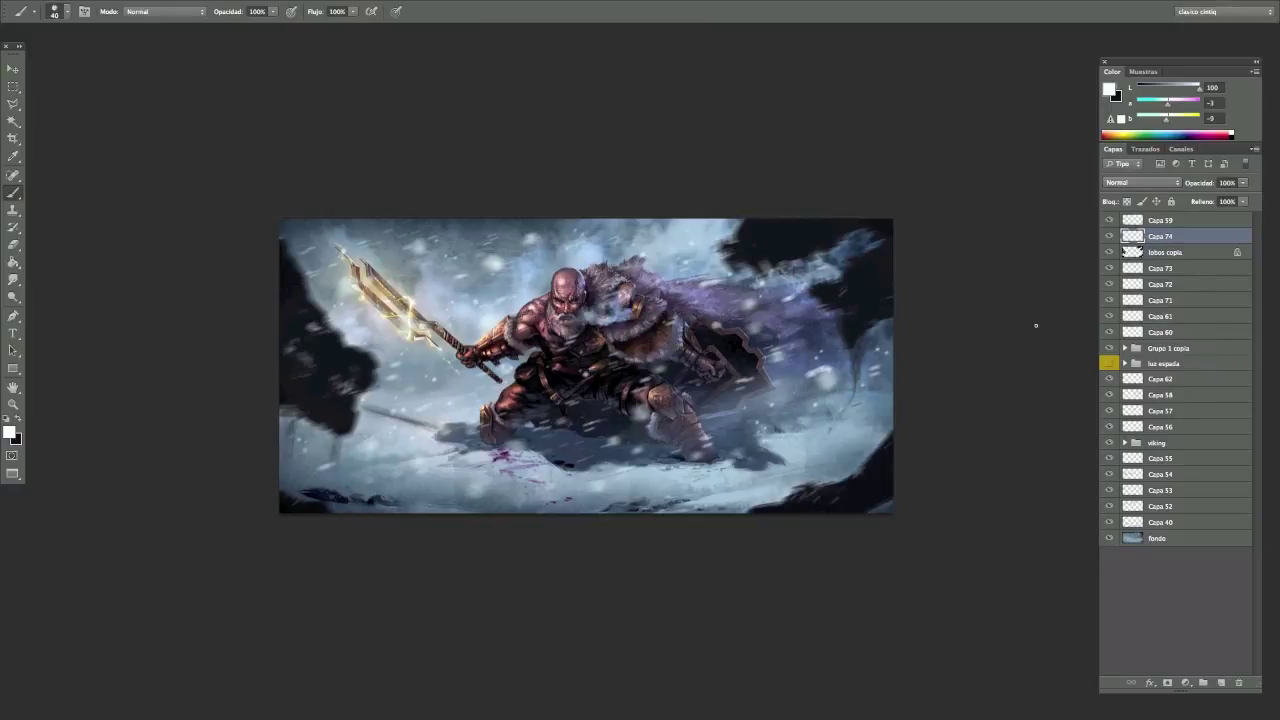
Add a Multiplicar layer with a dark blue colour and a 900 px brush.
key("ctrl+shift+alt+n")
right_click(1093, 440)
double_click(980, 508)
left_click(1140, 182)
left_click(1130, 216)
left_click_drag(1172, 104, 1160, 95)
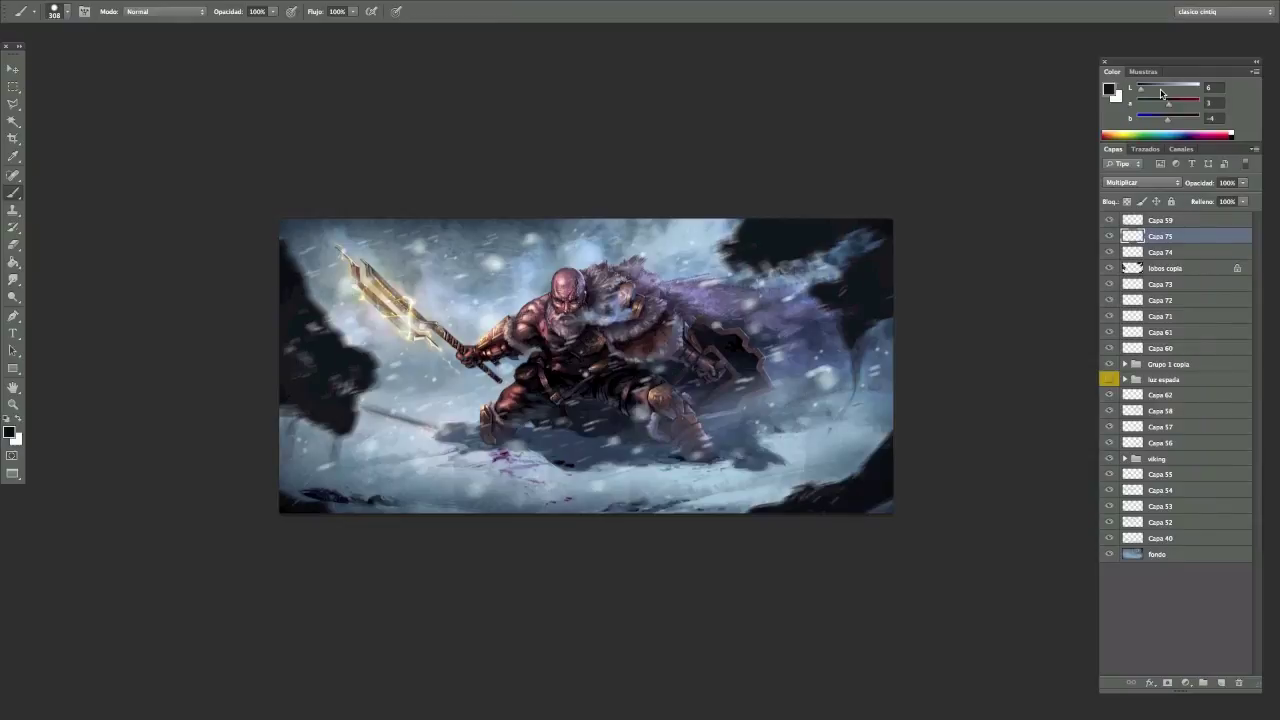
key("bracketright")
key("bracketright")
key("bracketright")
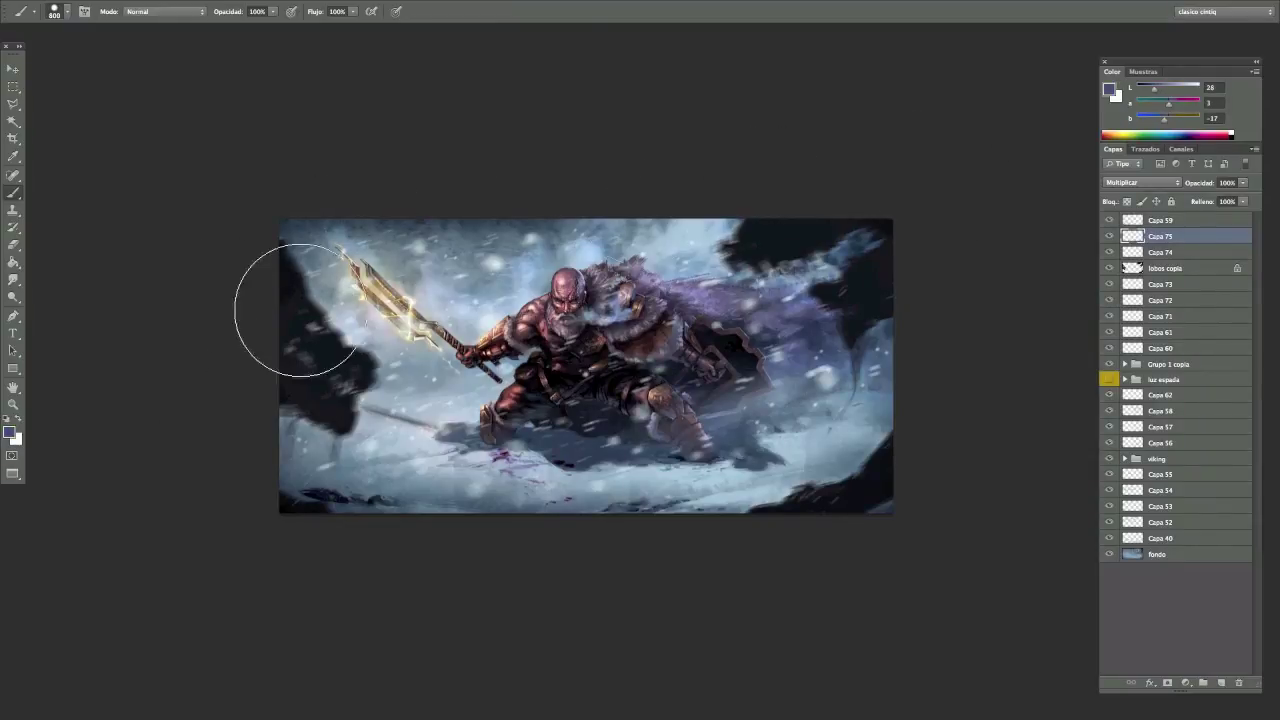
key("bracketright")
key("bracketright")
key("bracketright")
key("bracketleft")
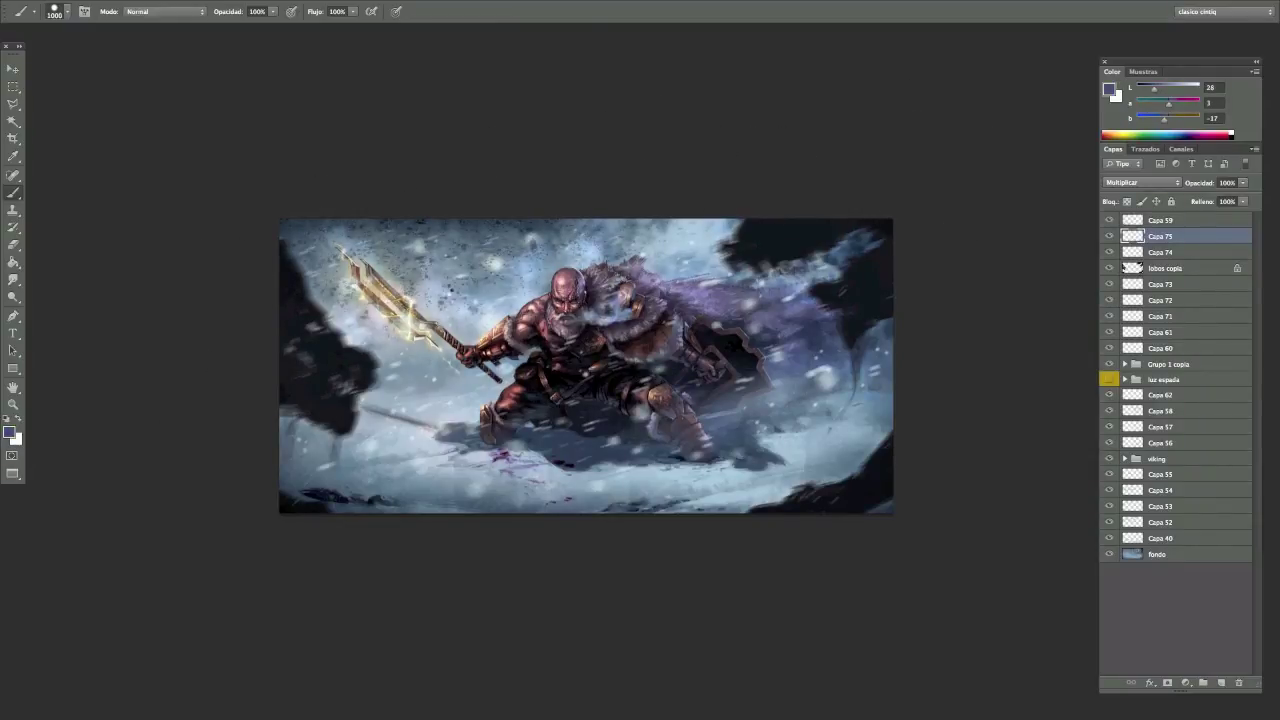
Darken the bottom edge with a 600 px brush, undoing the stray sky strokes.
left_click_drag(763, 260, 393, 323)
key("ctrl+z")
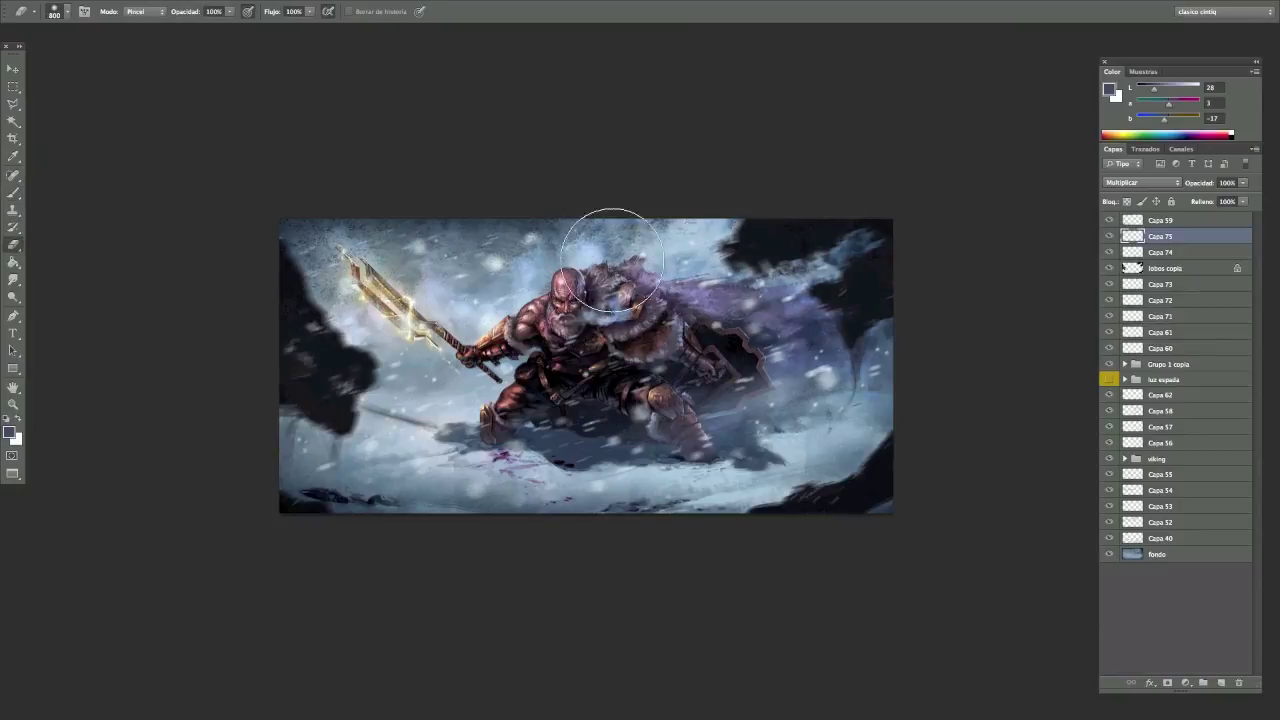
key("bracketleft")
key("bracketleft")
key("bracketleft")
left_click_drag(297, 536, 490, 495)
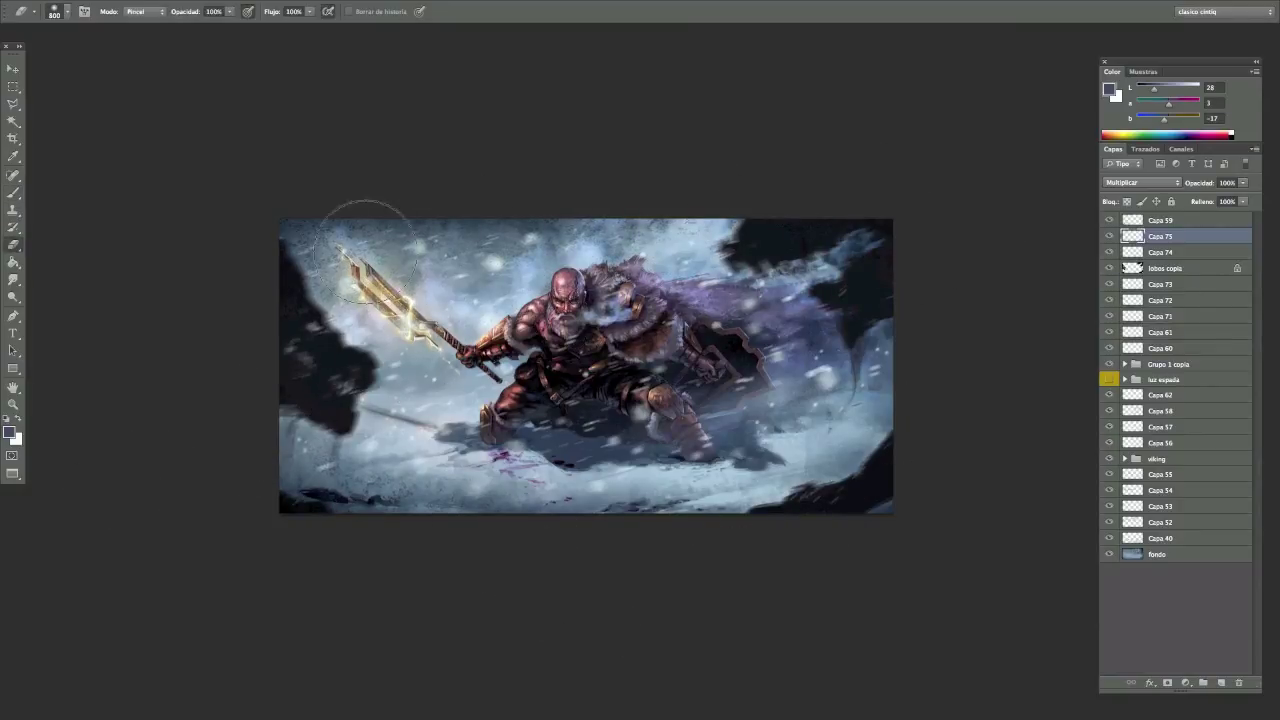
Add Capa 76 with white at brush size 300 and expand the viking group.
left_click(1221, 682)
left_click(1170, 133)
key("bracketright")
key("bracketright")
key("bracketleft")
key("bracketleft")
key("bracketleft")
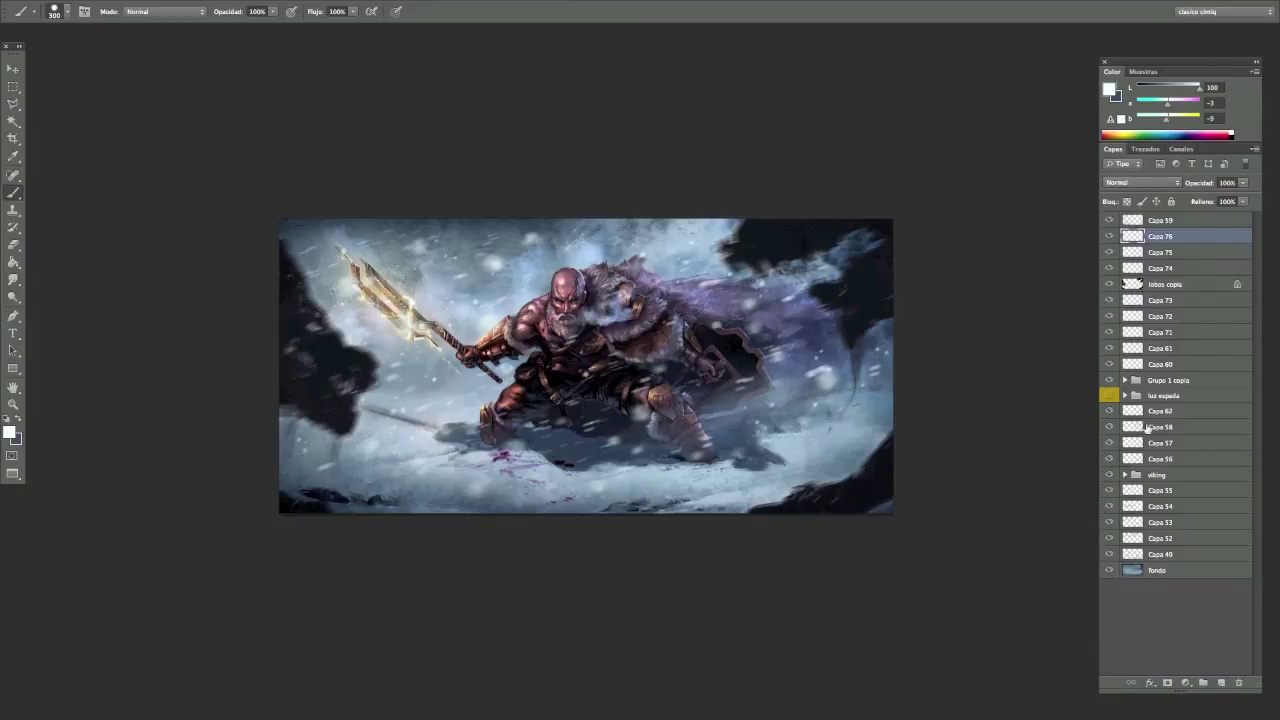
left_click(1124, 474)
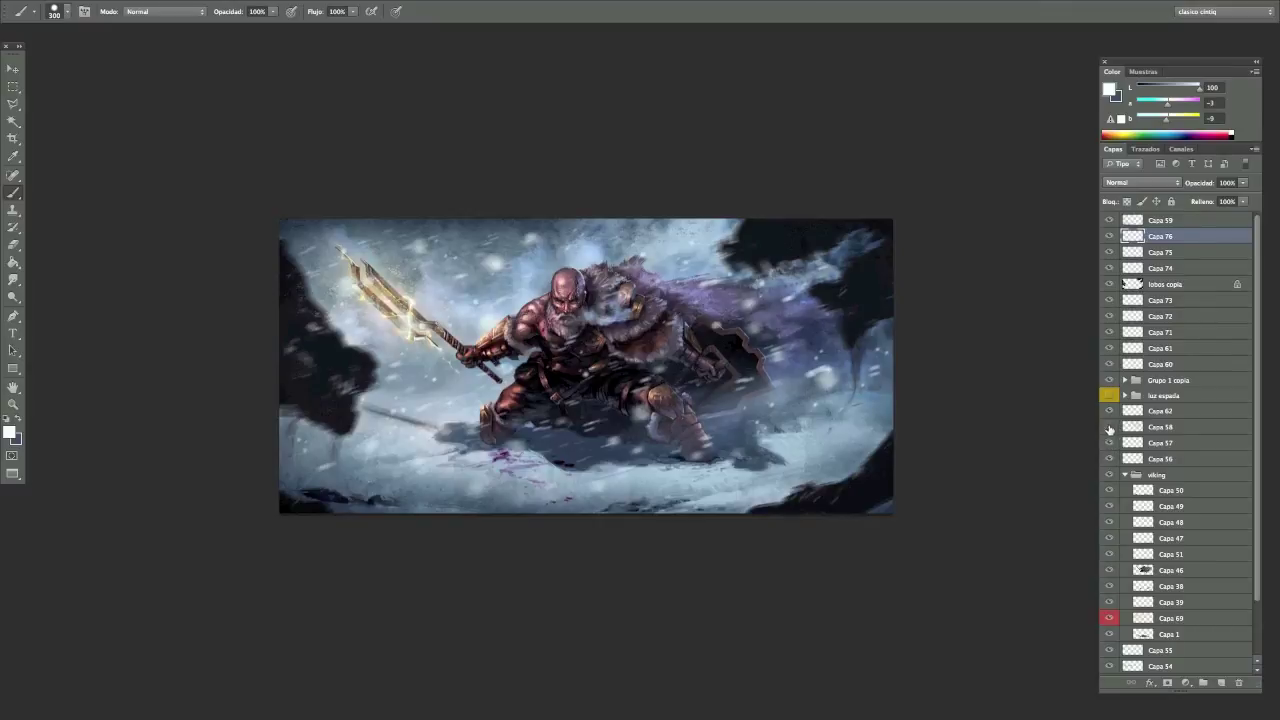
Shift the hue of Capa 58 with Hue/Saturation.
left_click(1170, 428)
key("ctrl+u")
mouse_move(1034, 441)
left_mouse_down()
mouse_move(1031, 453)
mouse_move(1026, 443)
left_mouse_up()
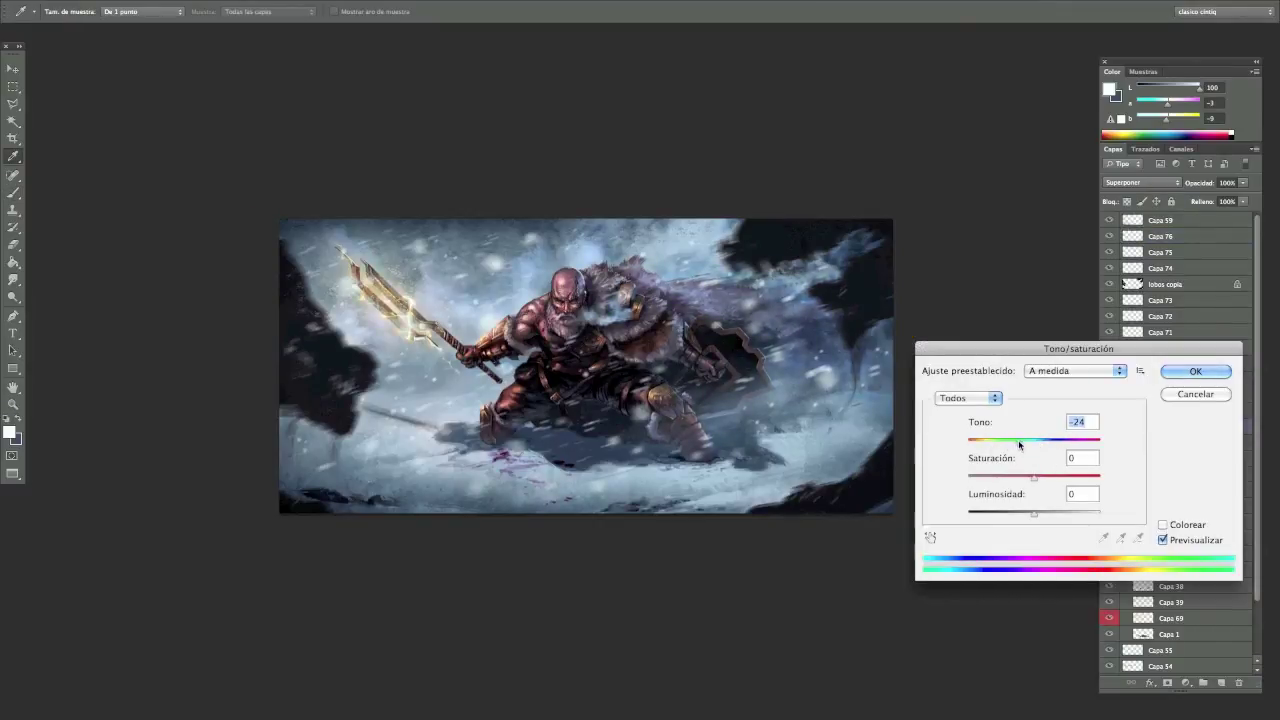
left_click(1193, 371)
key("b")
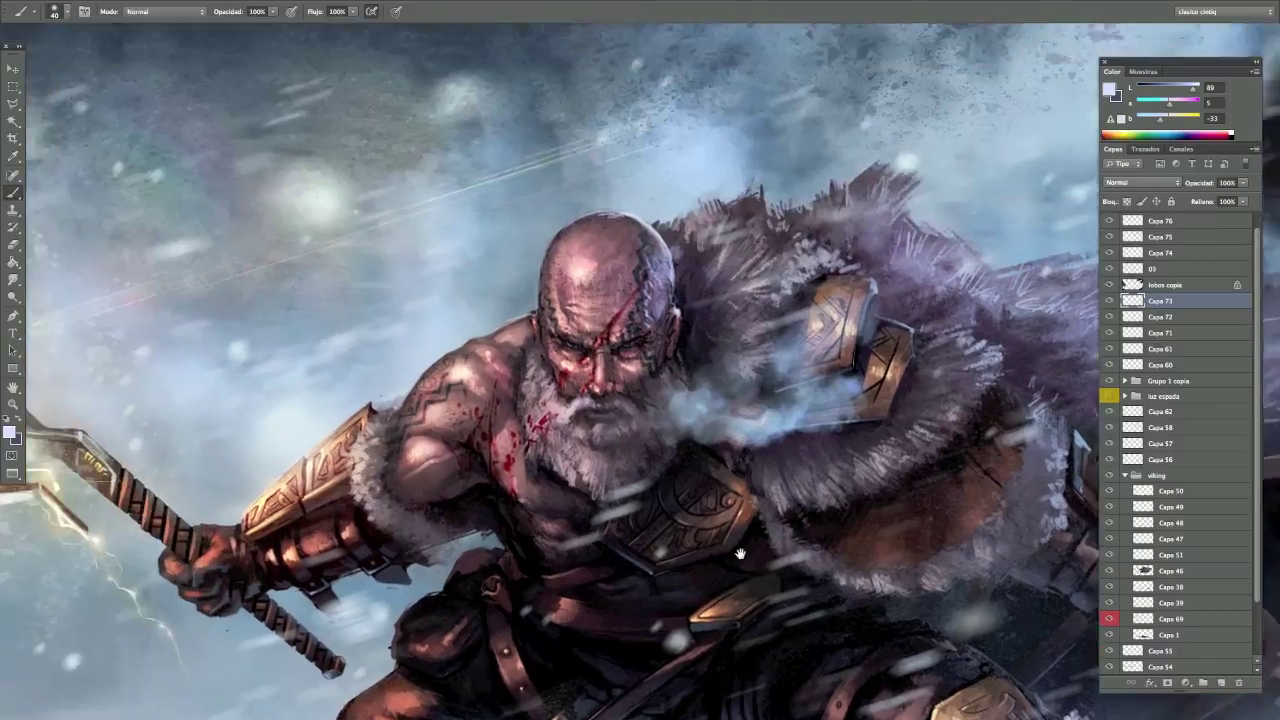
Add Capa 77 in the viking group and sample dark and skin tones with a smaller brush.
key("i")
left_click(843, 514)
left_click(1170, 570)
key("ctrl+shift+alt+n")
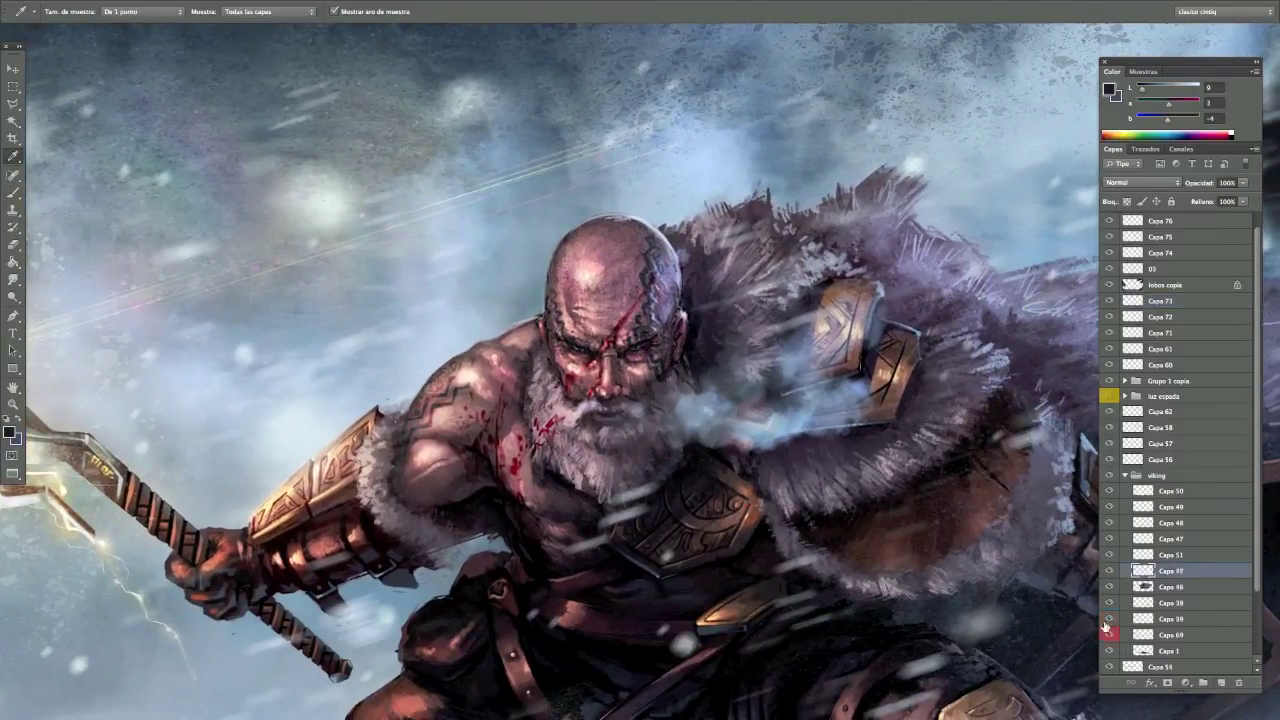
key("b")
right_click(700, 400)
key("Escape")
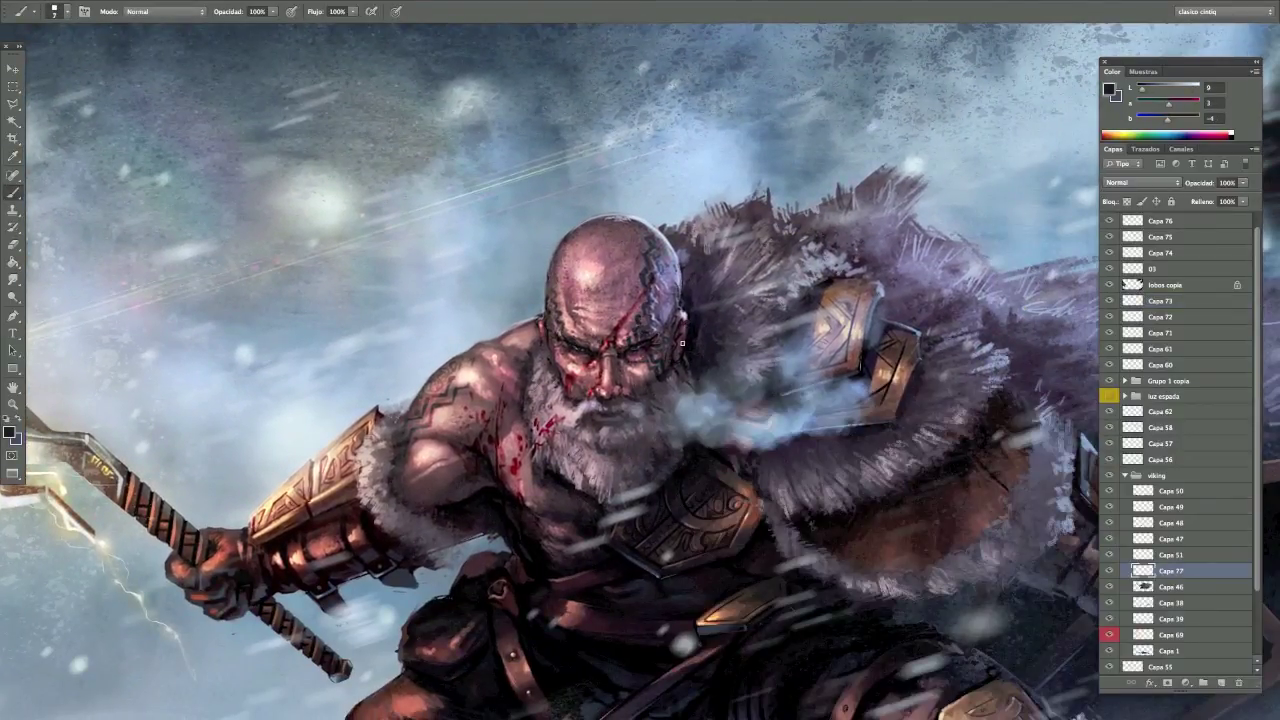
left_click(680, 352, "alt")
key("bracketleft")
key("bracketleft")
key("bracketleft")
key("ctrl+plus")
key("ctrl+plus")
Touch up the warrior's face with a fine brush in near-black, blue-grey and cream tones.
right_click(688, 386)
double_click(1076, 455)
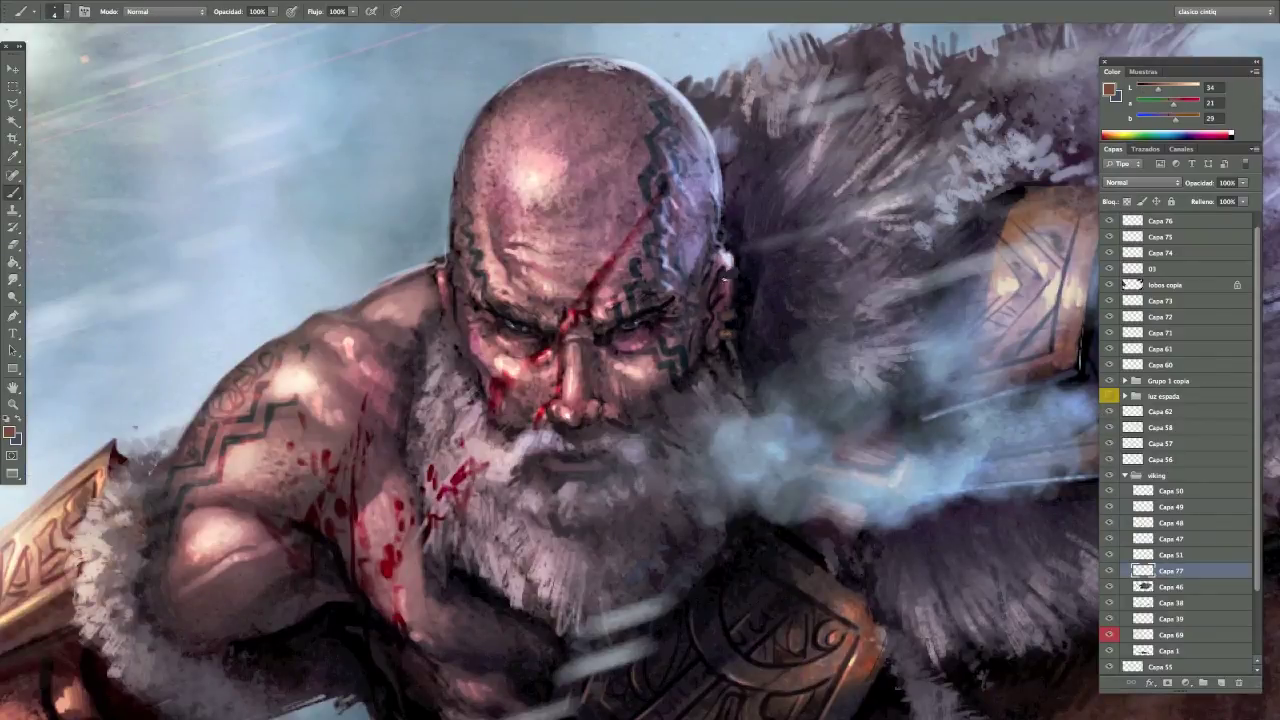
left_click_drag(724, 268, 658, 228)
left_click(658, 228, "alt")
key("bracketleft")
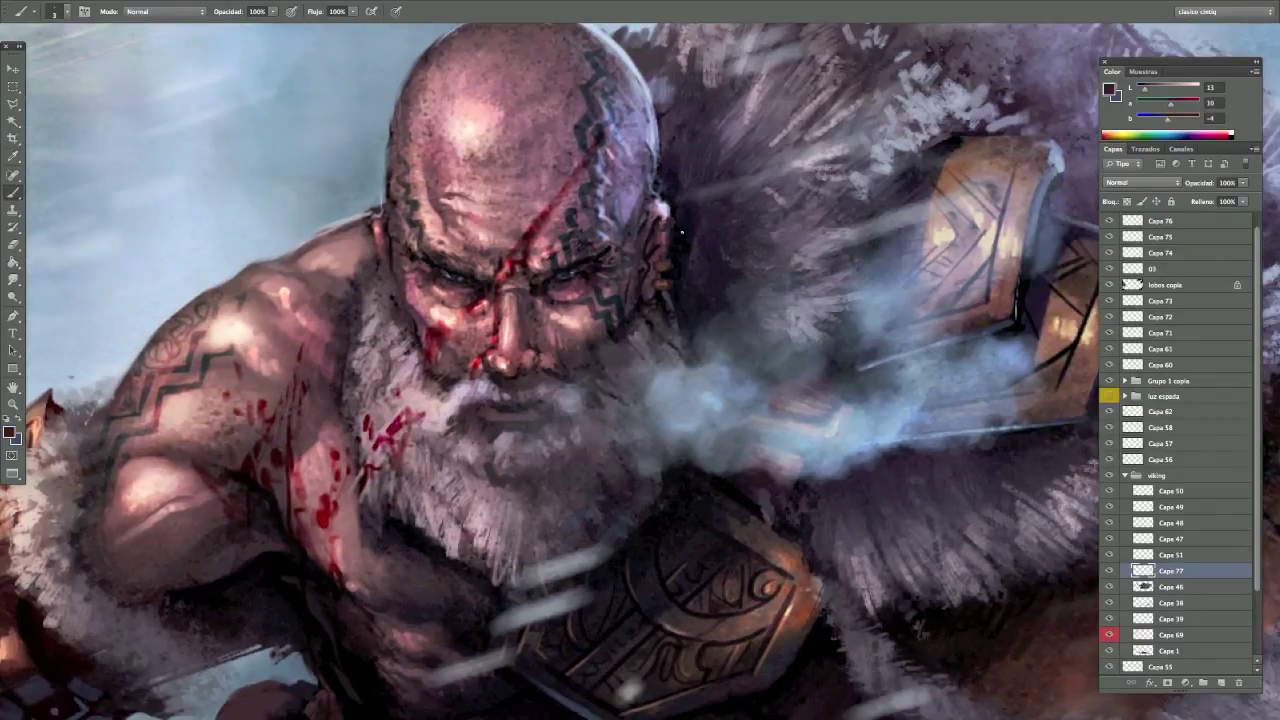
left_click(655, 271, "alt")
left_click(1054, 169, "alt")
left_click(660, 284, "alt")
key("ctrl+0")
key("ctrl+minus")
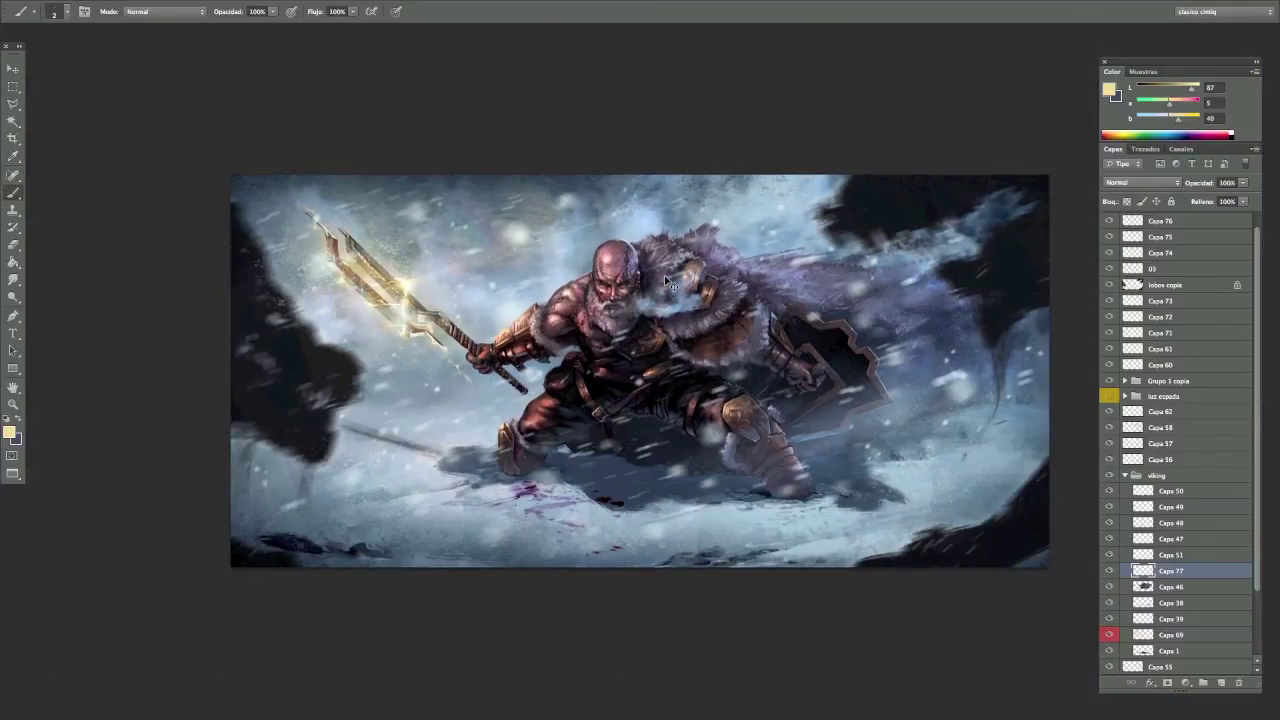
Shade the edges on new Multiplicar layer Capa 78 in bluish grey with a 400 px brush.
left_click(1188, 222)
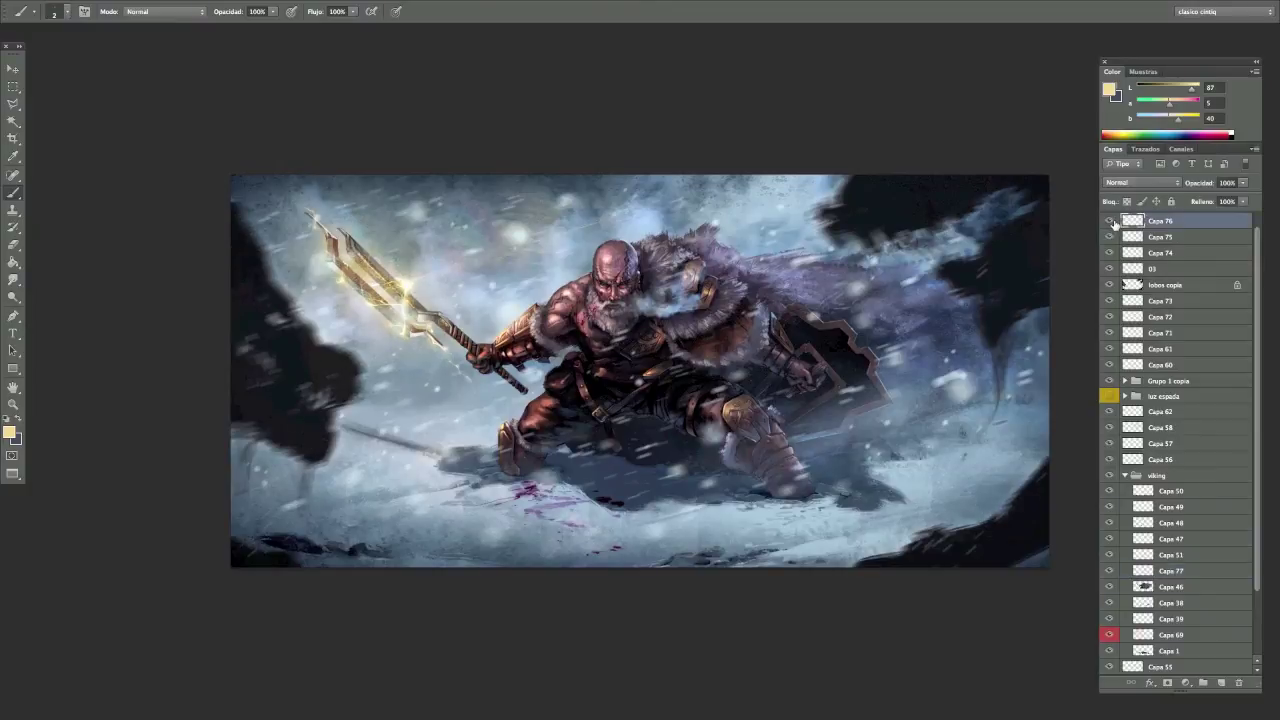
key("e")
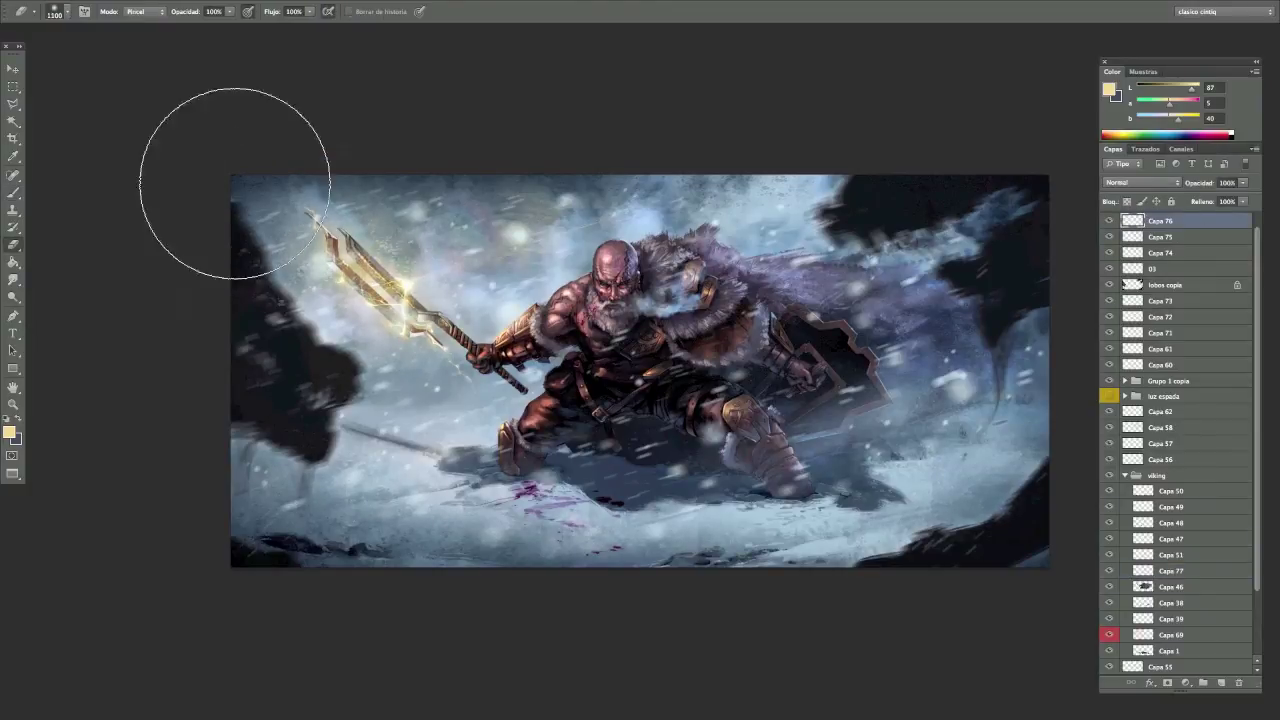
left_click(1221, 683)
key("shift+alt+m")
key("b")
left_click(743, 178, "alt")
right_click(590, 388)
key("Escape")
key("bracketright")
key("bracketright")
key("bracketright")
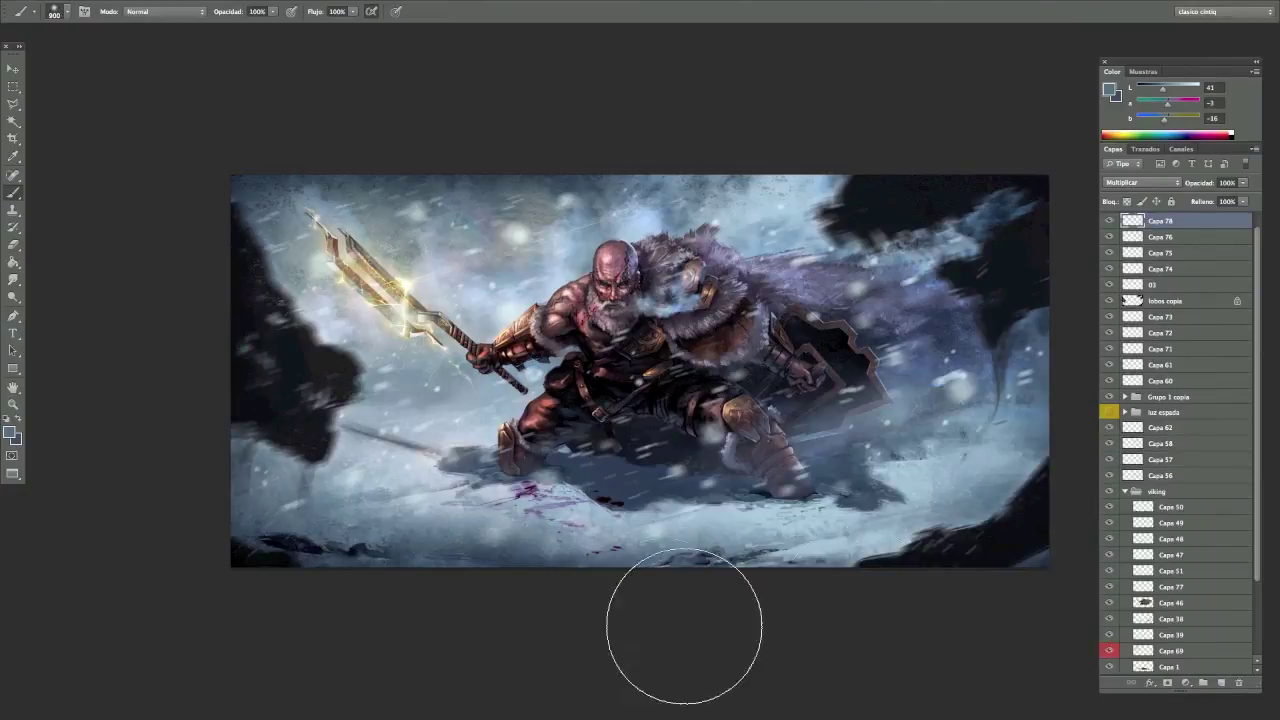
key("bracketleft")
key("bracketleft")
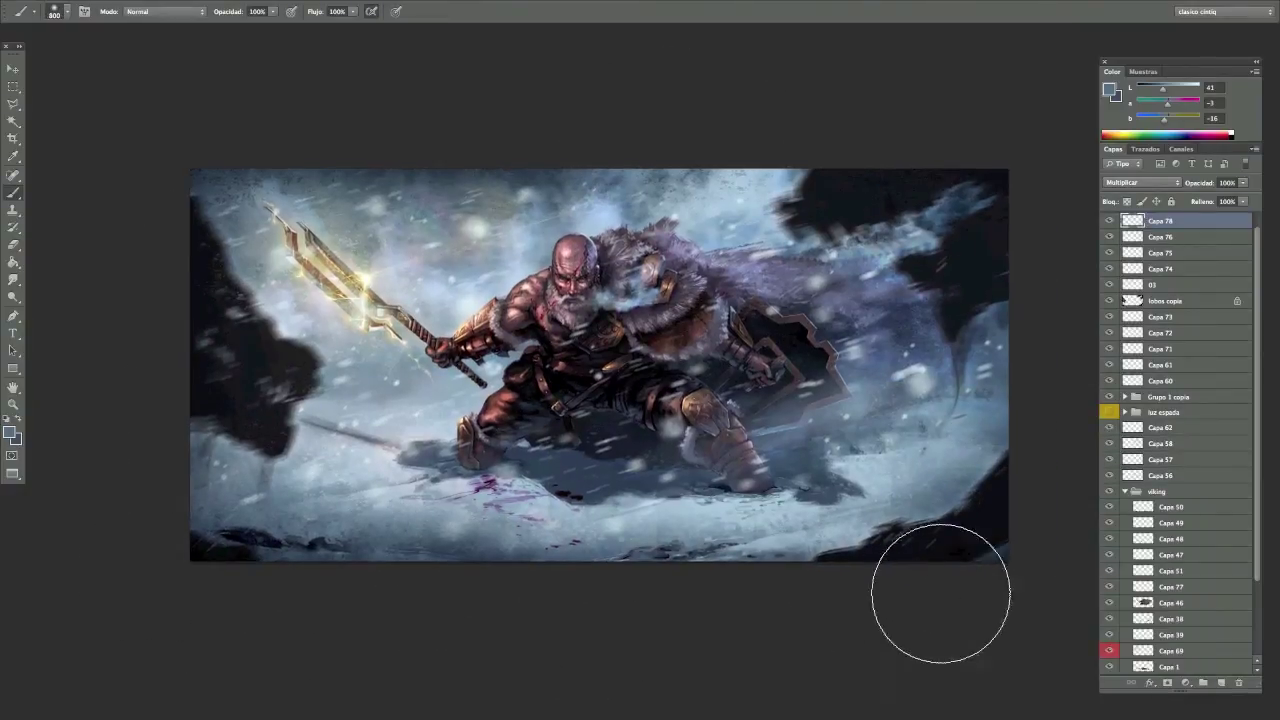
key("ctrl+minus")
key("bracketleft")
key("bracketleft")
key("bracketleft")
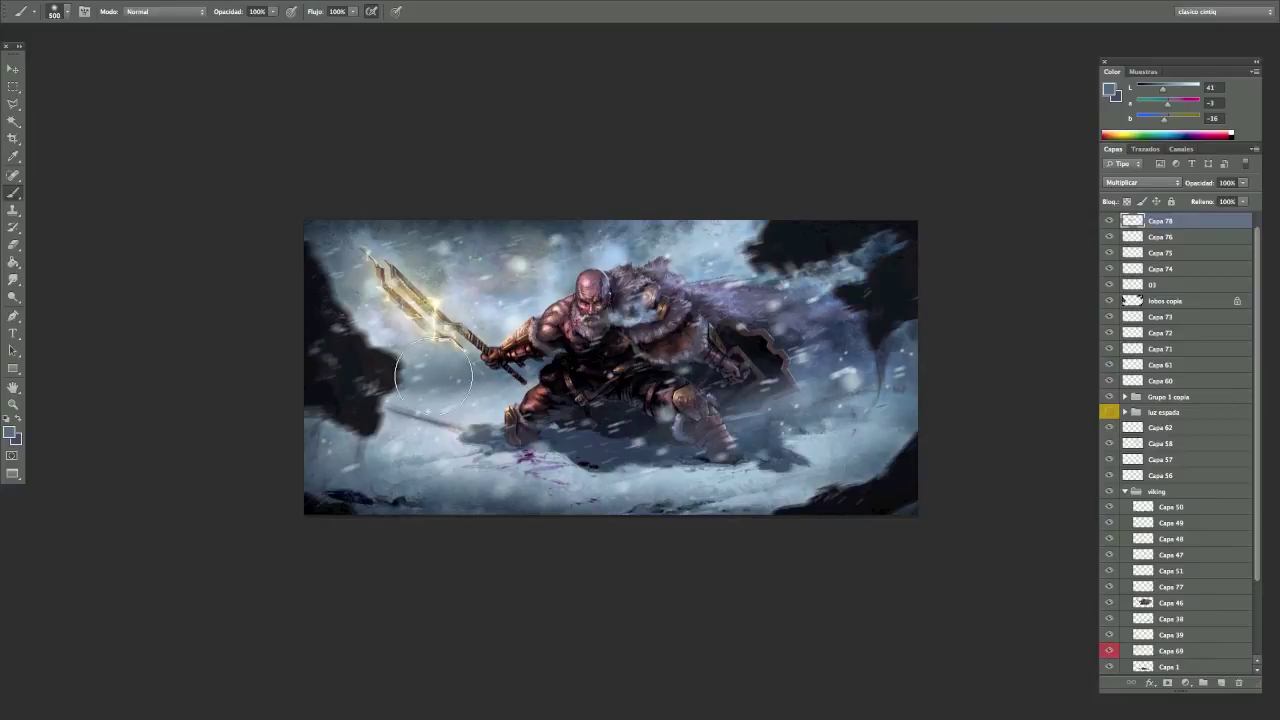
Erase excess shading with a 700 px eraser around the viking figure.
key("e")
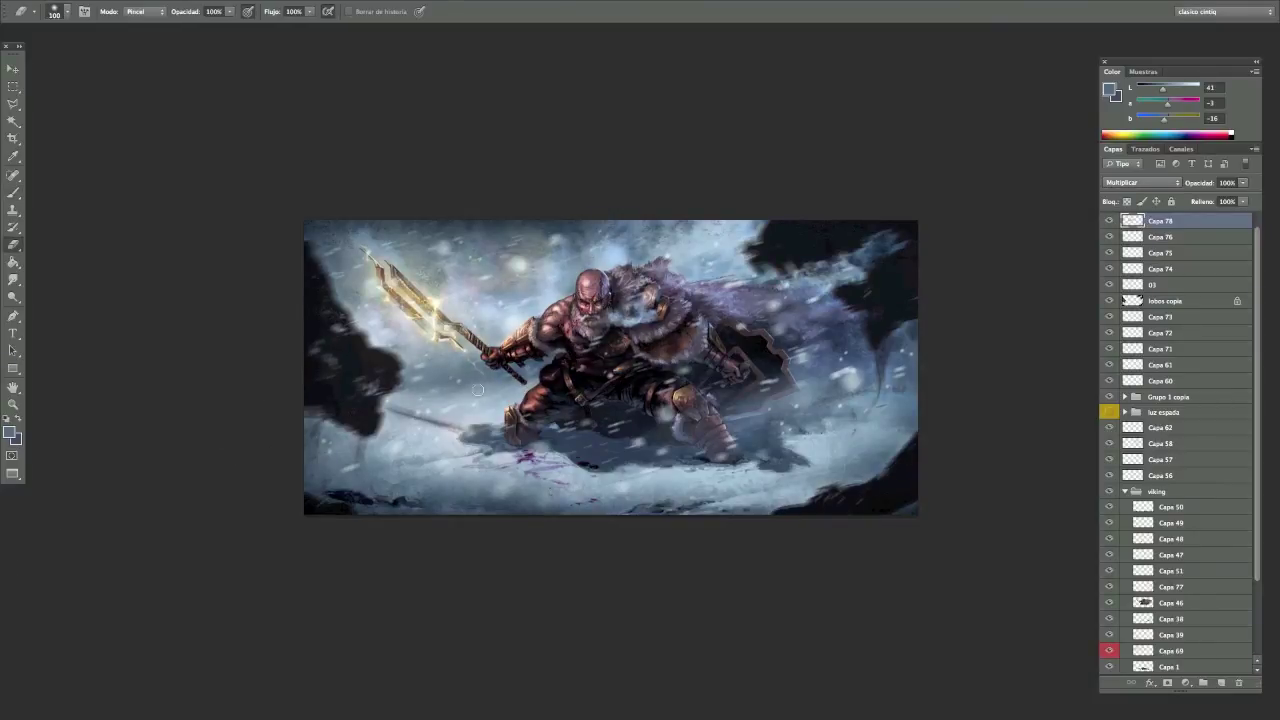
left_click(1143, 602, "ctrl")
key("ctrl+d")
key("bracketright")
key("bracketright")
key("bracketright")
key("bracketright")
key("bracketright")
key("bracketright")
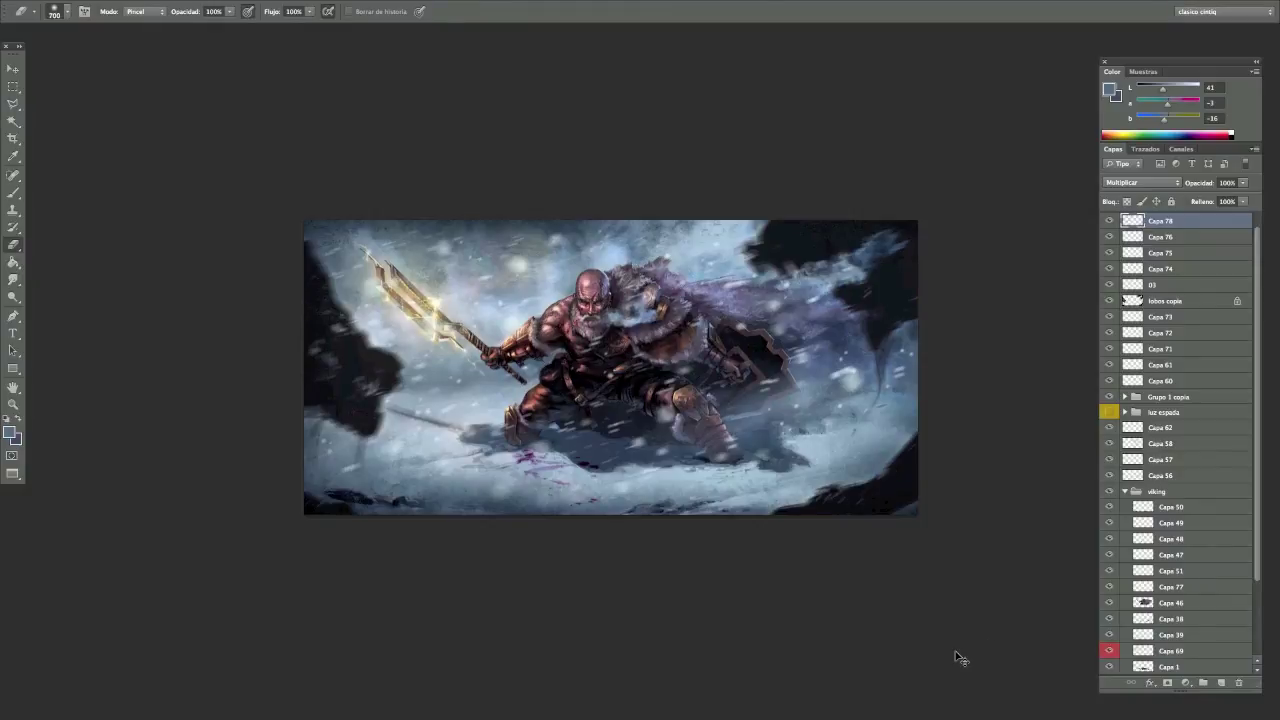
key("ctrl+minus")
key("ctrl+plus")
key("ctrl+plus")
Add Normal layer Capa 79 and set the brush size to 300.
key("b")
key("ctrl+shift+alt+n")
right_click(908, 534)
key("Escape")
key("bracketleft")
key("bracketleft")
key("bracketleft")
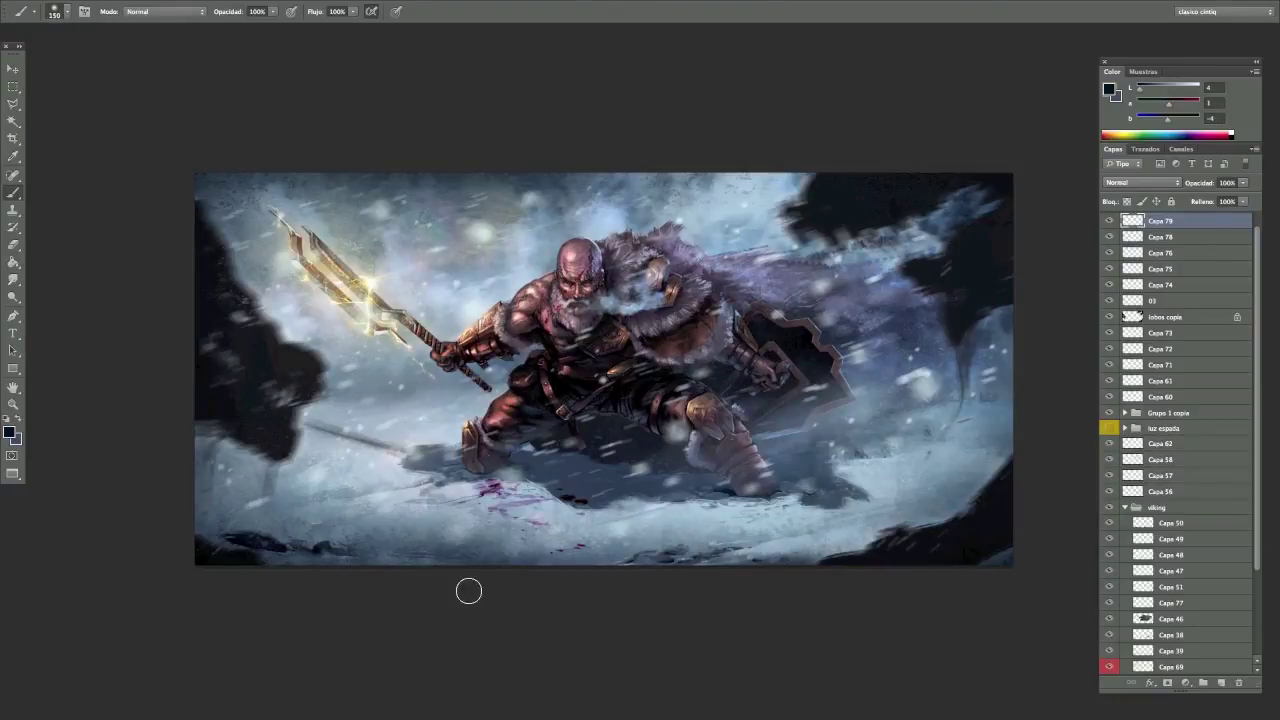
key("bracketright")
key("bracketright")
key("bracketright")
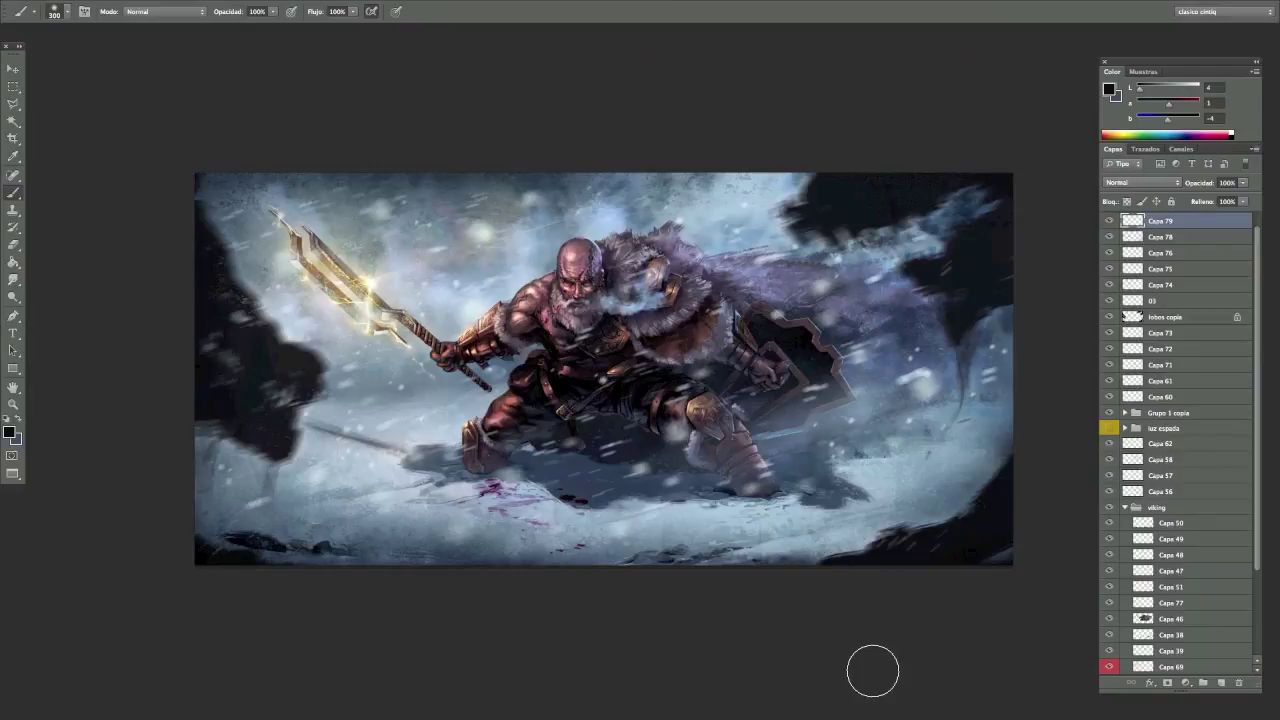